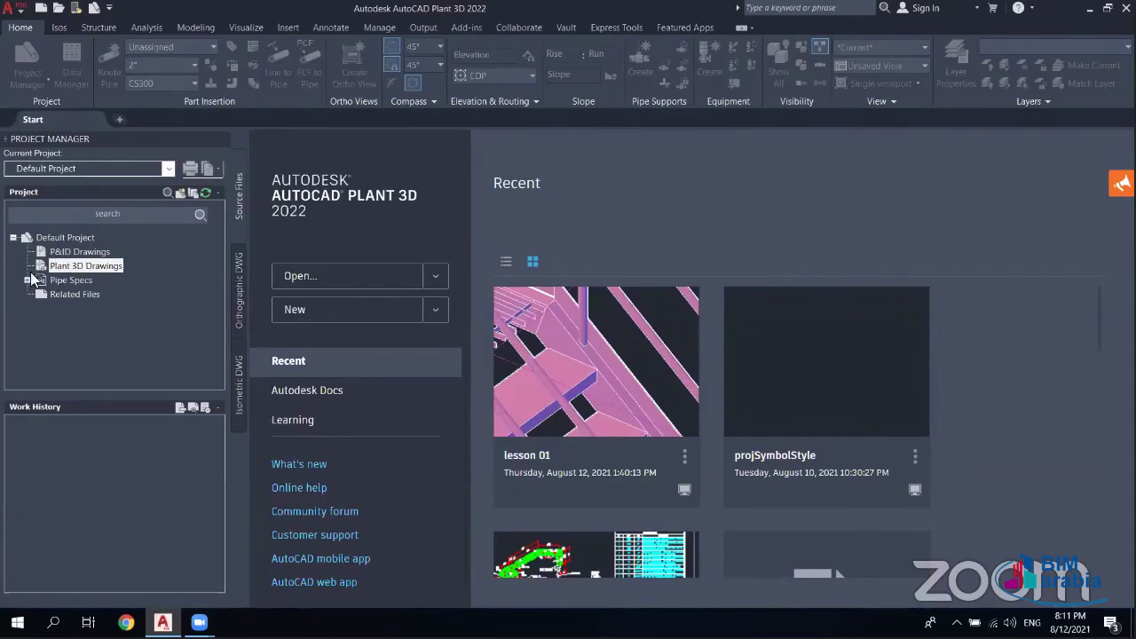
- Create a new drawing named 001 under Plant 3D Drawings in the Default Project
{"action": "right_click", "coordinate": [75, 266]}
{"action": "left_click", "coordinate": [101, 302]}
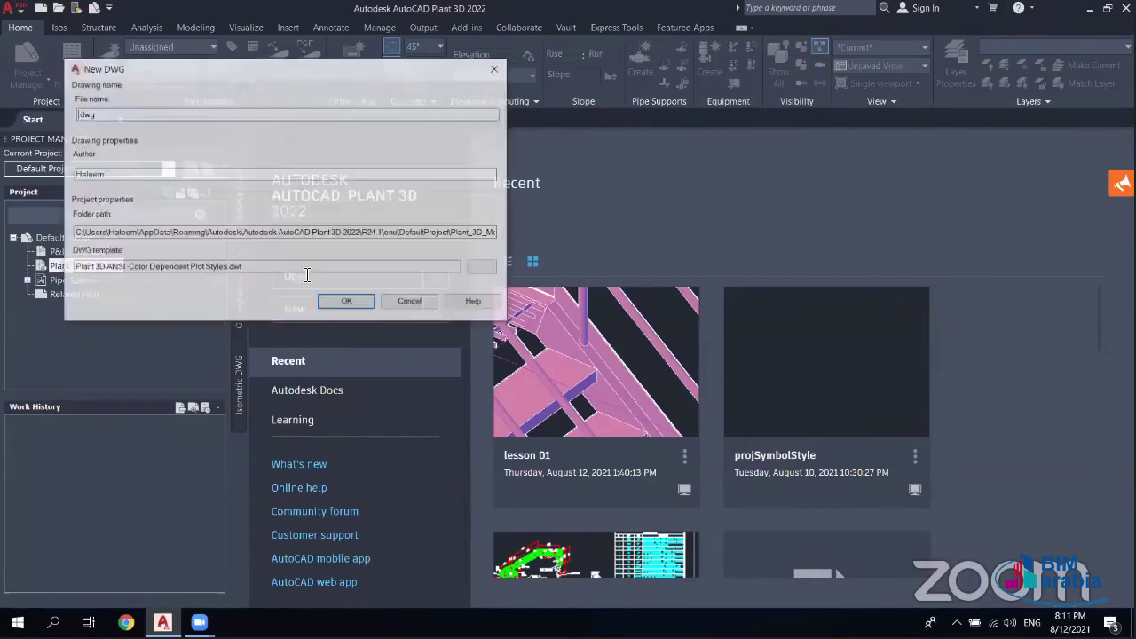
{"action": "type", "text": "001"}
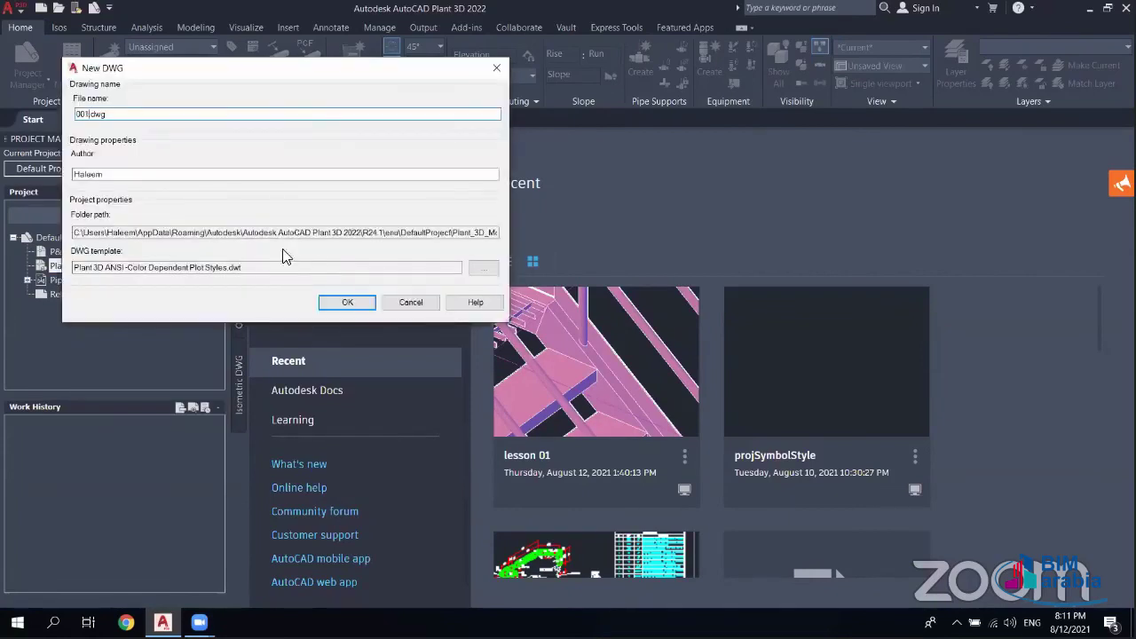
{"action": "left_click", "coordinate": [355, 302]}
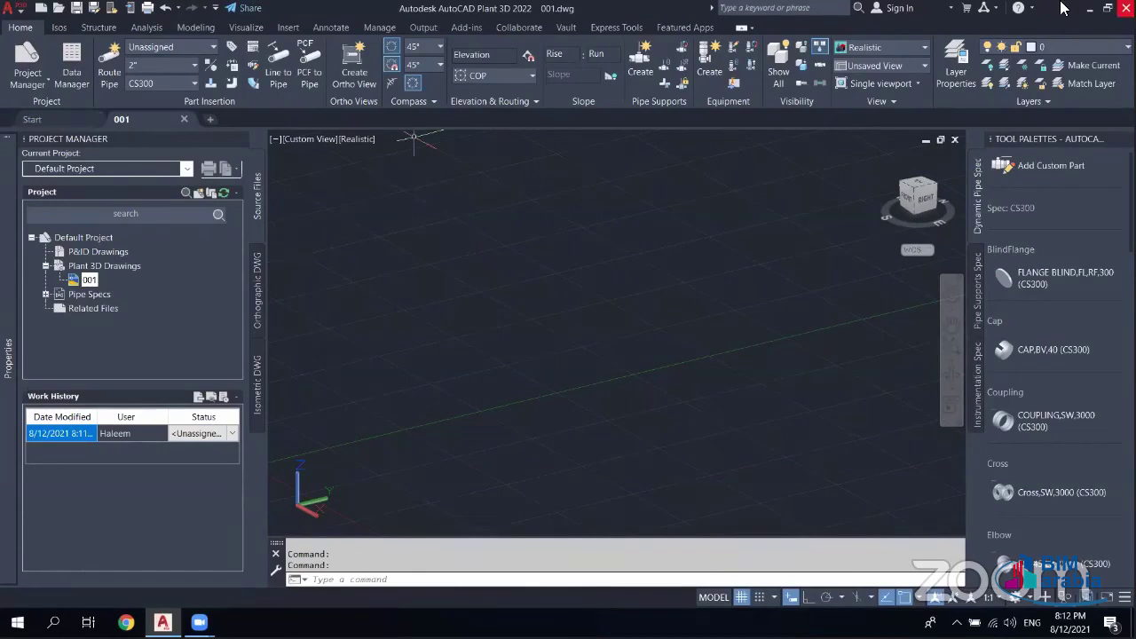
- Open PL-003-1000-1C65B (4).dwg from the desktop, setting AutoCAD as the default app for .dwg files
{"action": "key", "text": "super+d"}
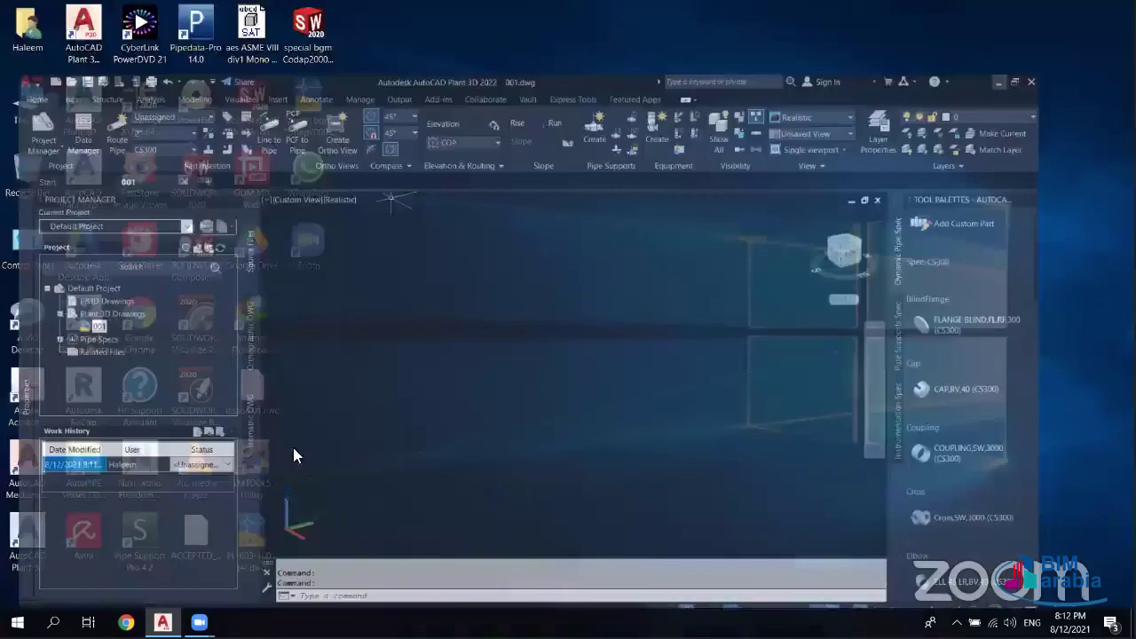
{"action": "double_click", "coordinate": [255, 538]}
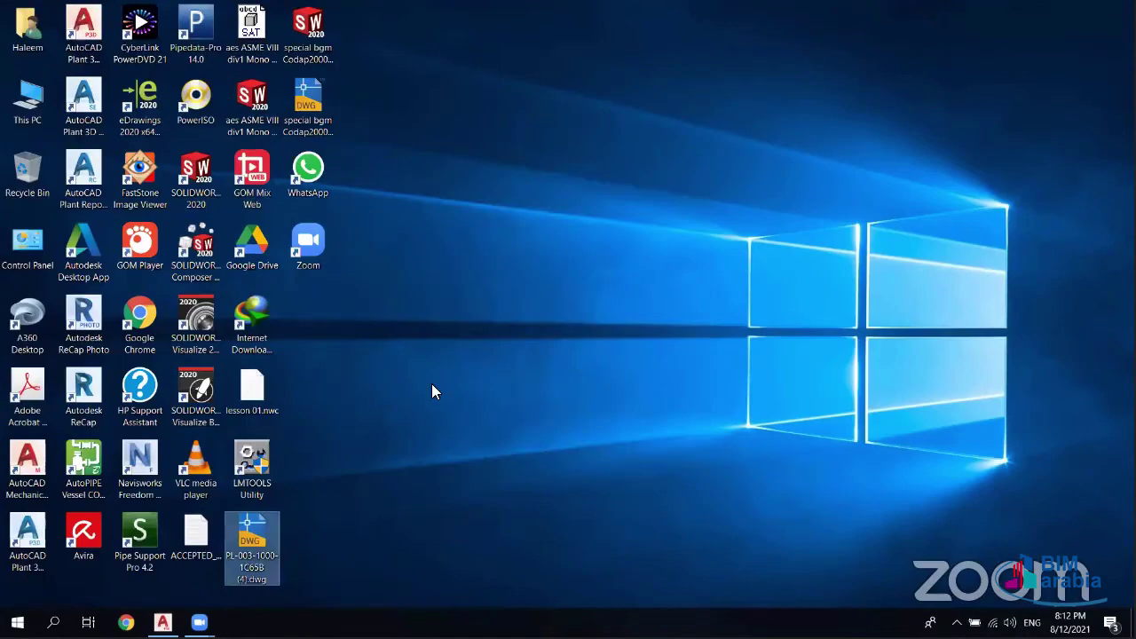
{"action": "left_click", "coordinate": [476, 480]}
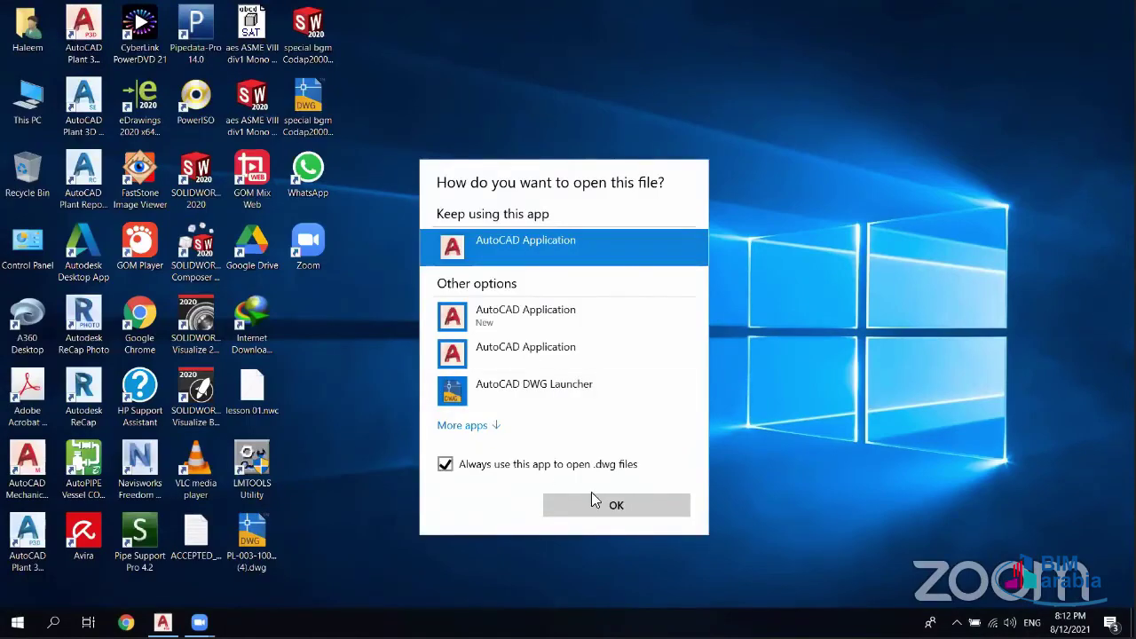
{"action": "left_click", "coordinate": [591, 492]}
{"action": "left_click", "coordinate": [563, 468]}
{"action": "key", "text": "Return"}
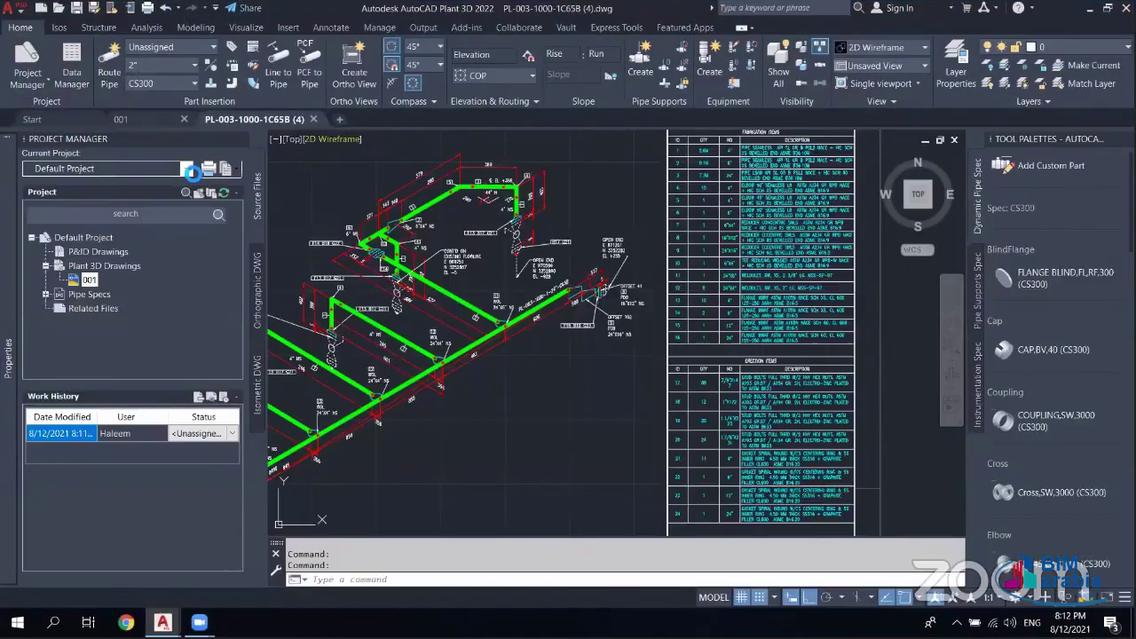
- Open Documents > Lesson 01 > Project.xml as the current project, closing the open drawing 001
{"action": "left_click", "coordinate": [189, 170]}
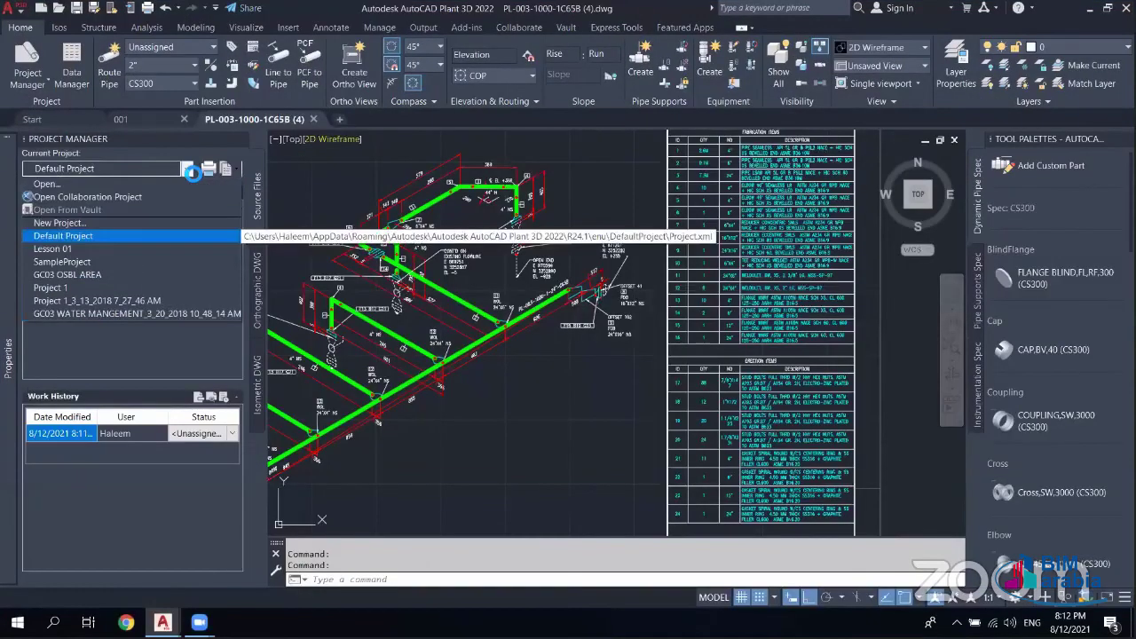
{"action": "left_click", "coordinate": [44, 186]}
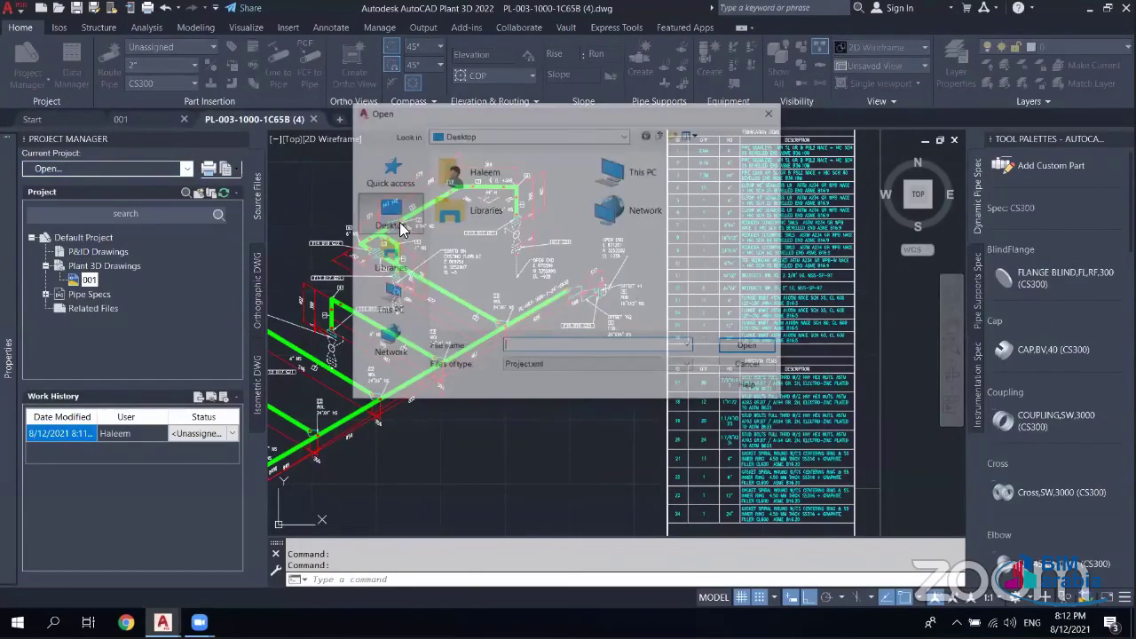
{"action": "double_click", "coordinate": [495, 194]}
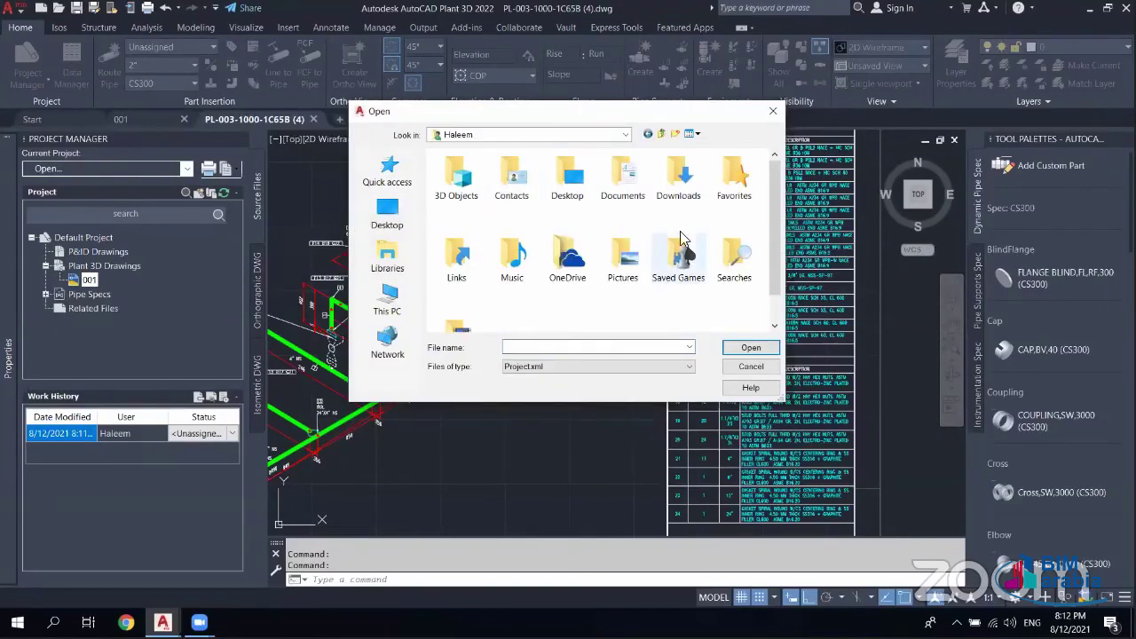
{"action": "double_click", "coordinate": [624, 182]}
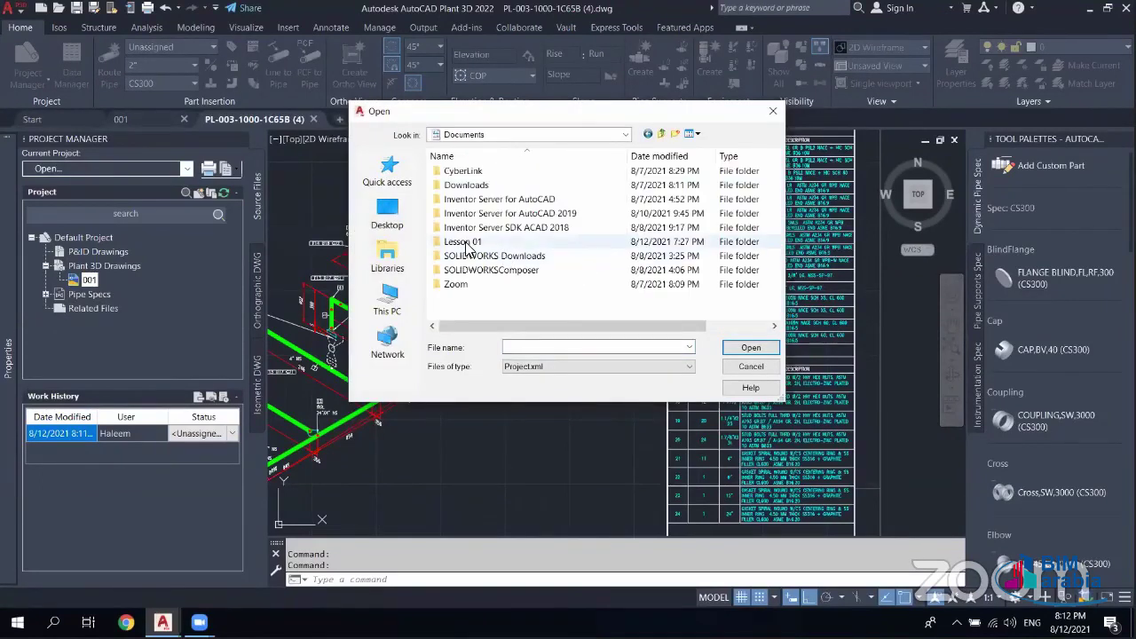
{"action": "double_click", "coordinate": [466, 255]}
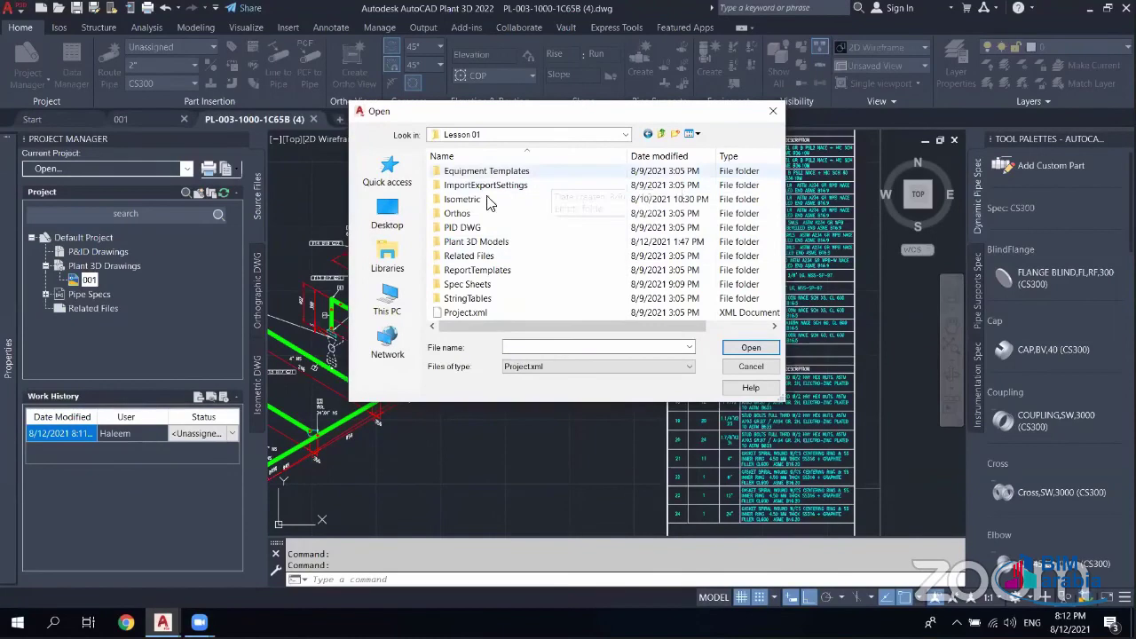
{"action": "left_click", "coordinate": [469, 313]}
{"action": "left_click", "coordinate": [740, 352]}
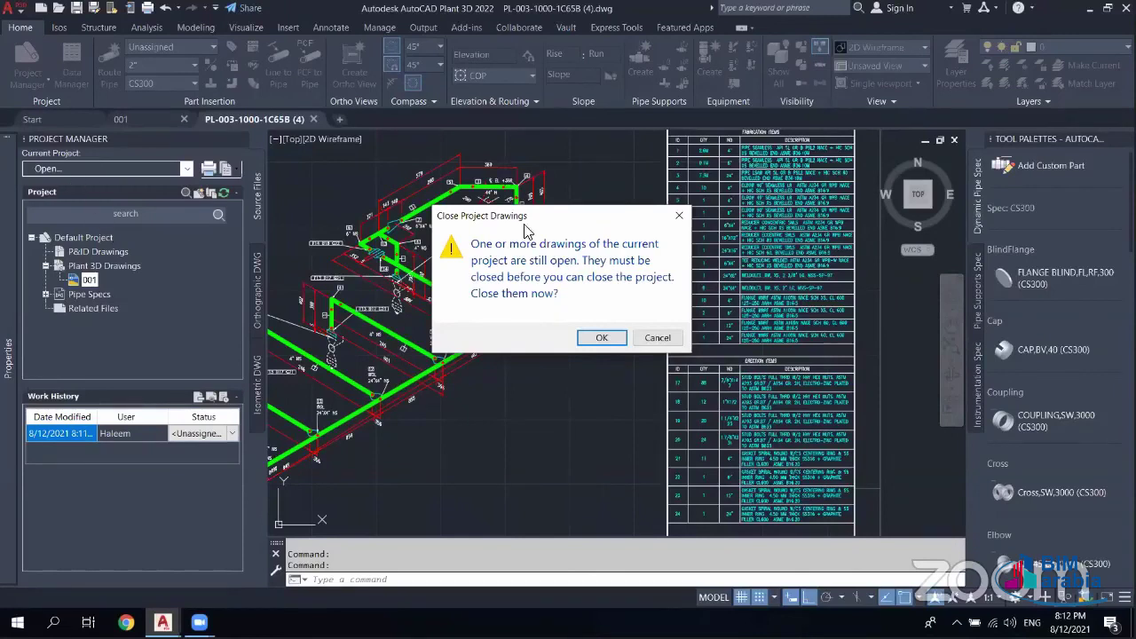
{"action": "left_click", "coordinate": [601, 342]}
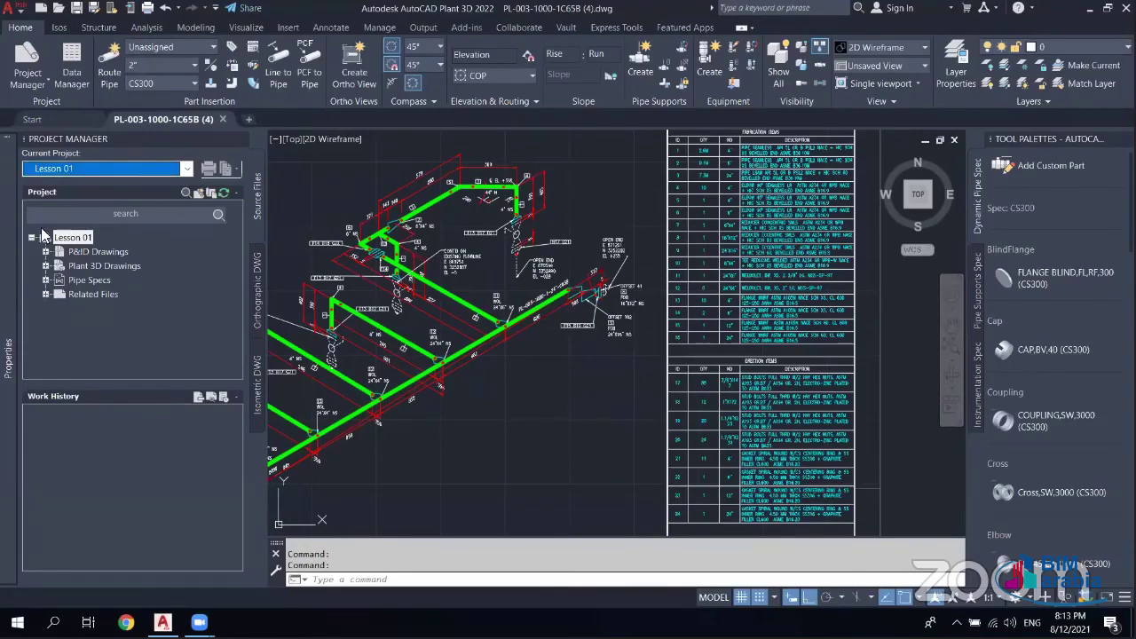
{"action": "left_click", "coordinate": [99, 254]}
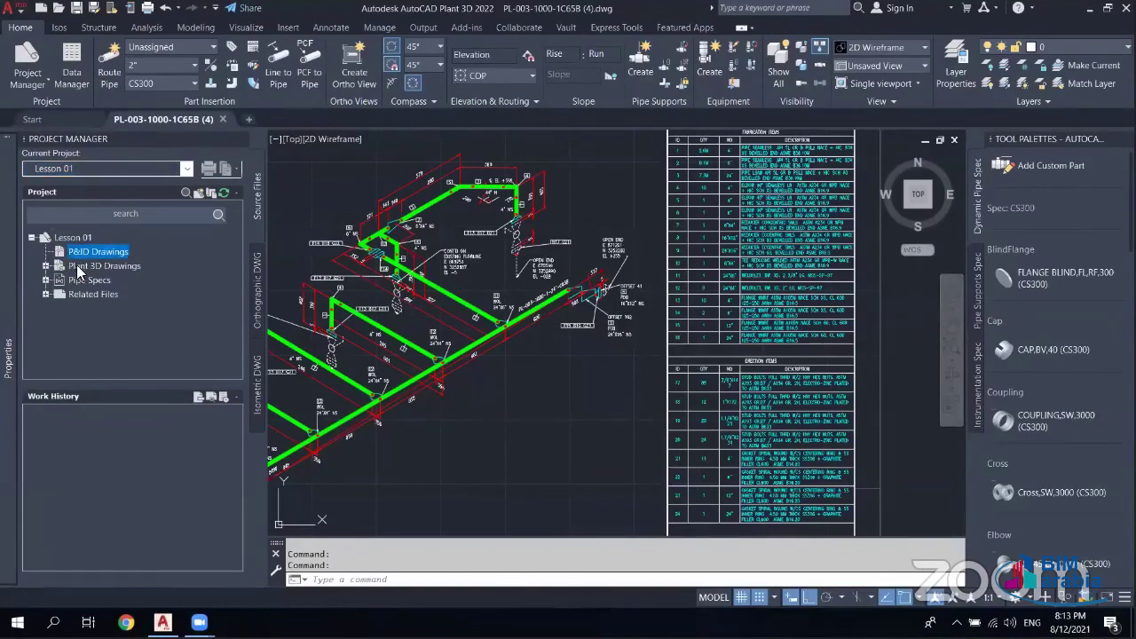
{"action": "left_click", "coordinate": [106, 265]}
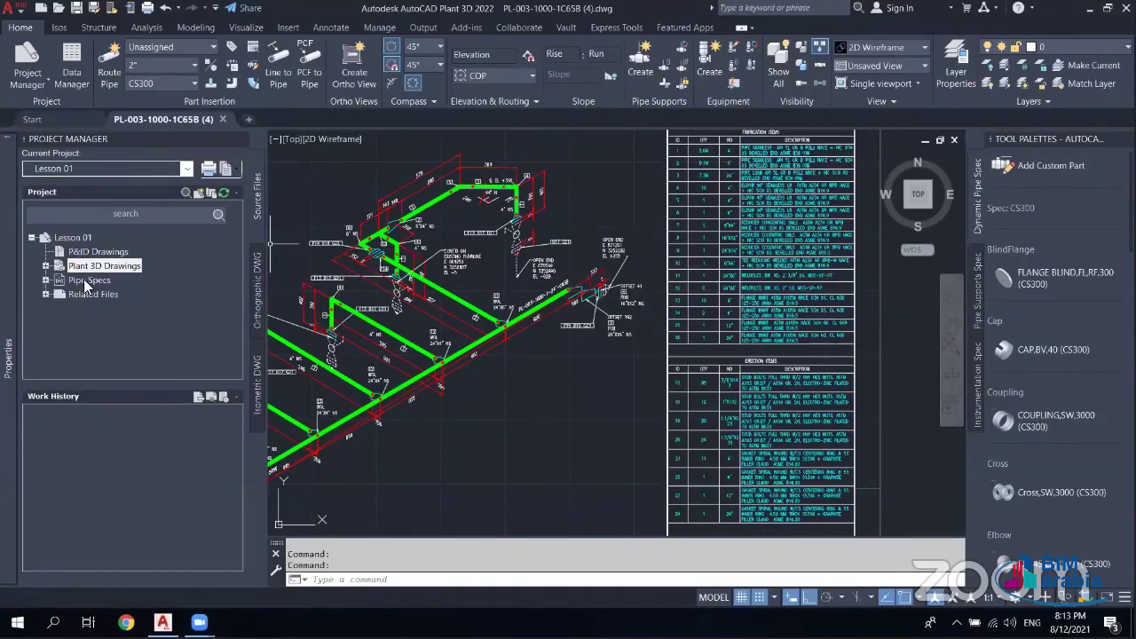
{"action": "left_click", "coordinate": [86, 282]}
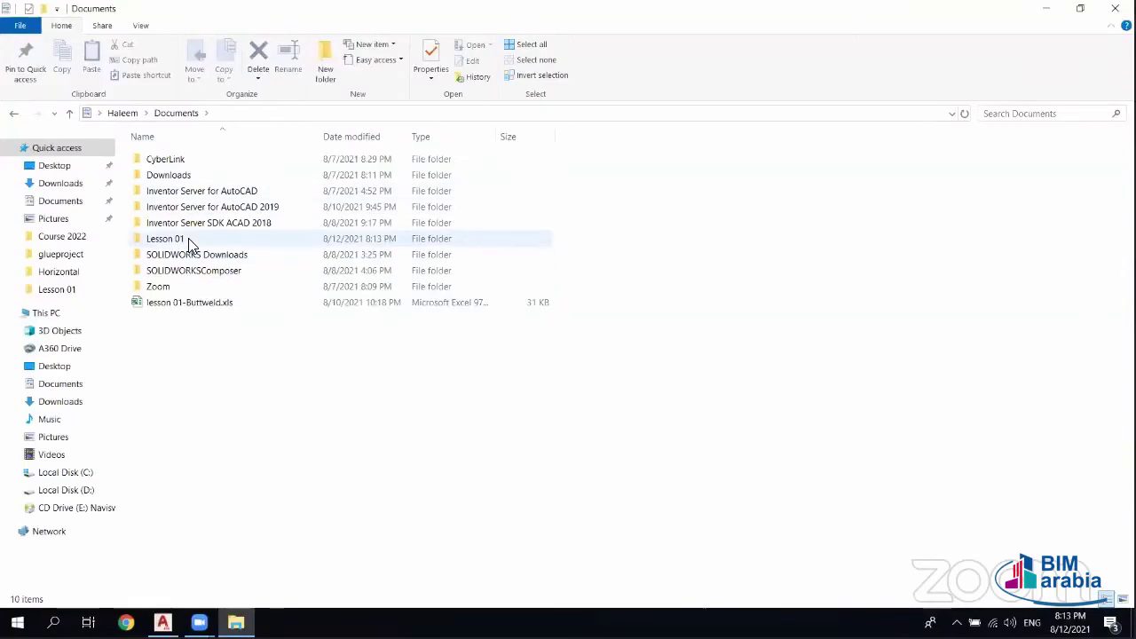
- Open the Lesson 01 folder and open projSymbolStyle.dwg in AutoCAD
{"action": "double_click", "coordinate": [188, 240]}
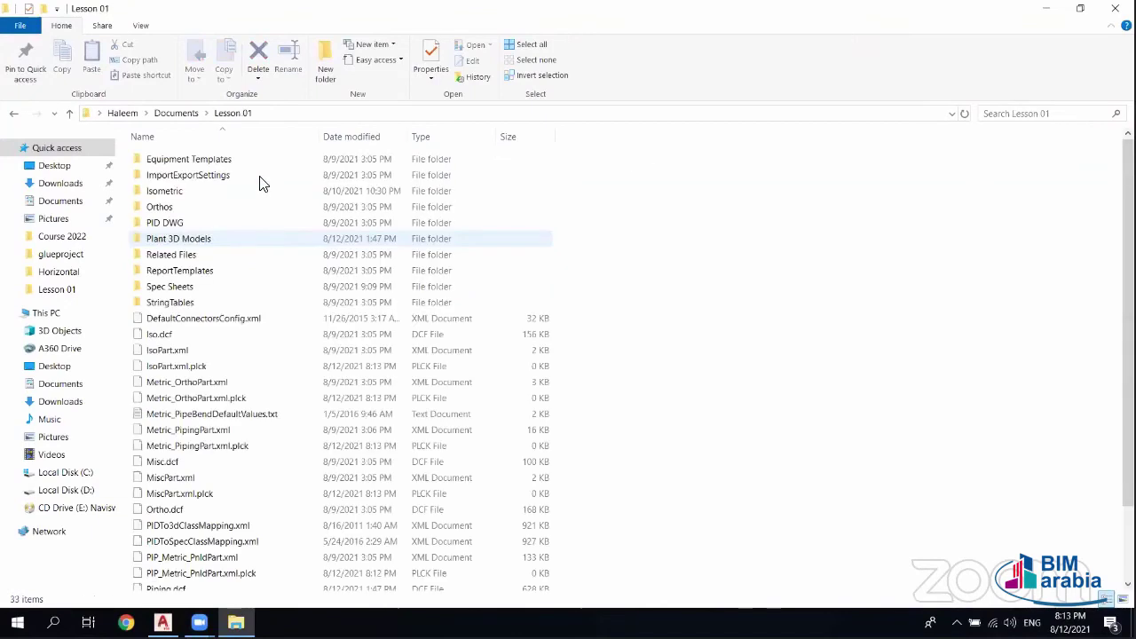
{"action": "scroll", "coordinate": [239, 385], "scroll_direction": "down", "scroll_amount": 2}
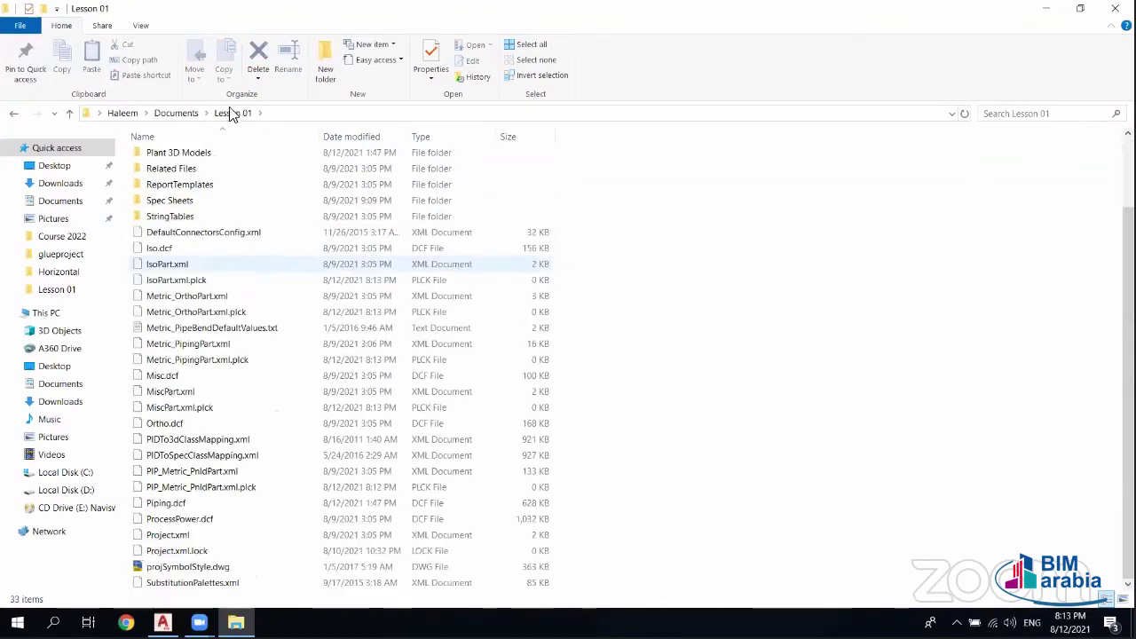
{"action": "scroll", "coordinate": [218, 302], "scroll_direction": "up", "scroll_amount": 2}
{"action": "scroll", "coordinate": [219, 316], "scroll_direction": "down", "scroll_amount": 2}
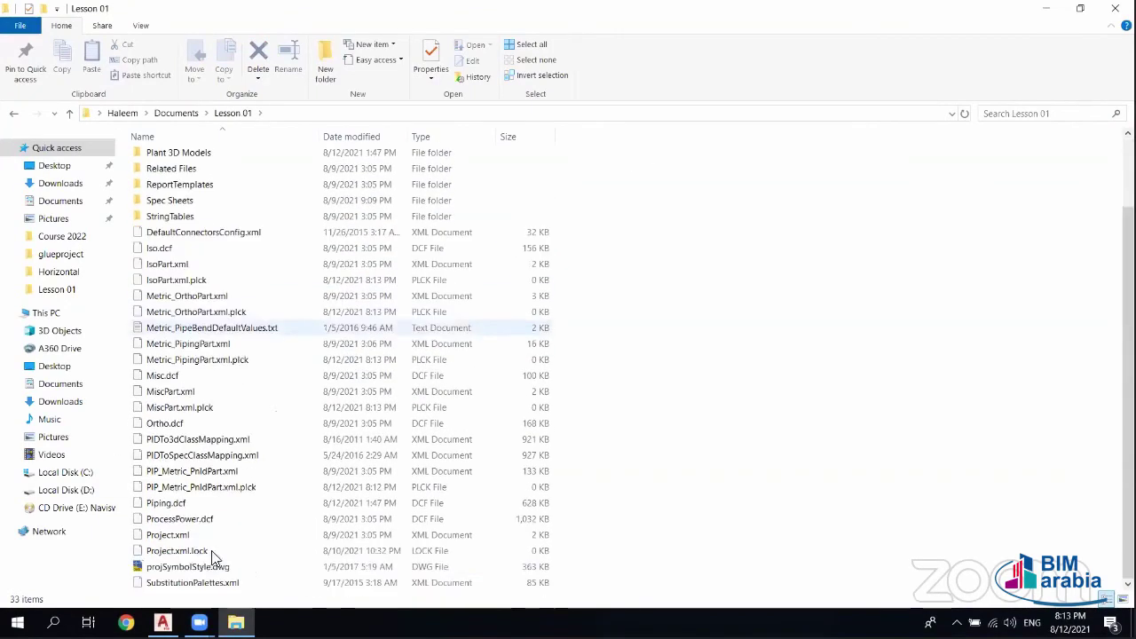
{"action": "left_click", "coordinate": [187, 573]}
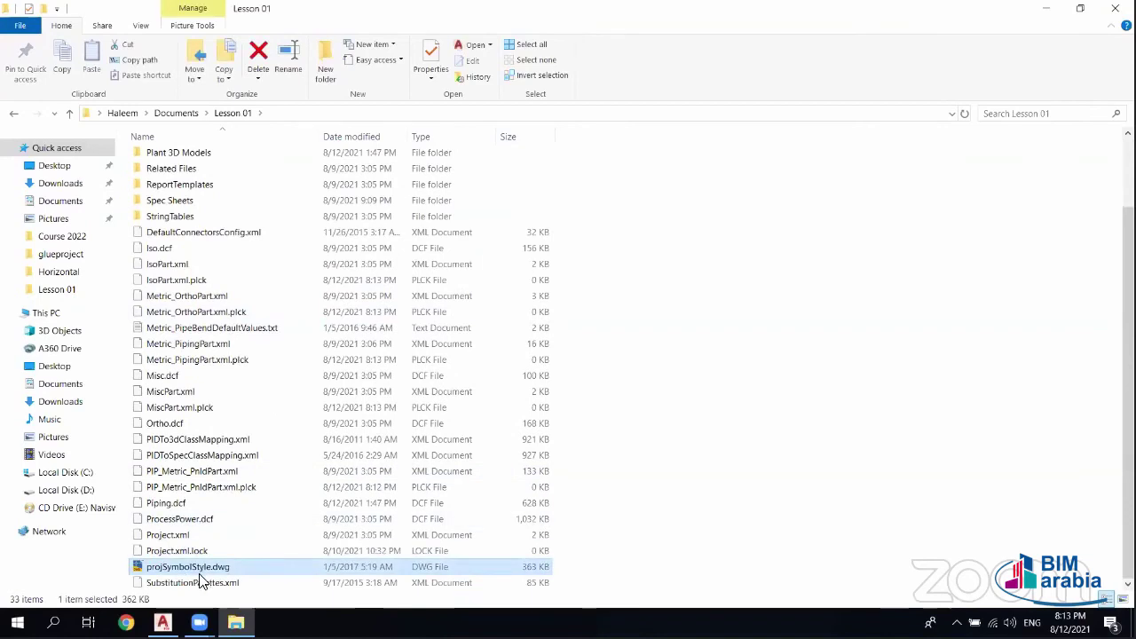
{"action": "double_click", "coordinate": [209, 572]}
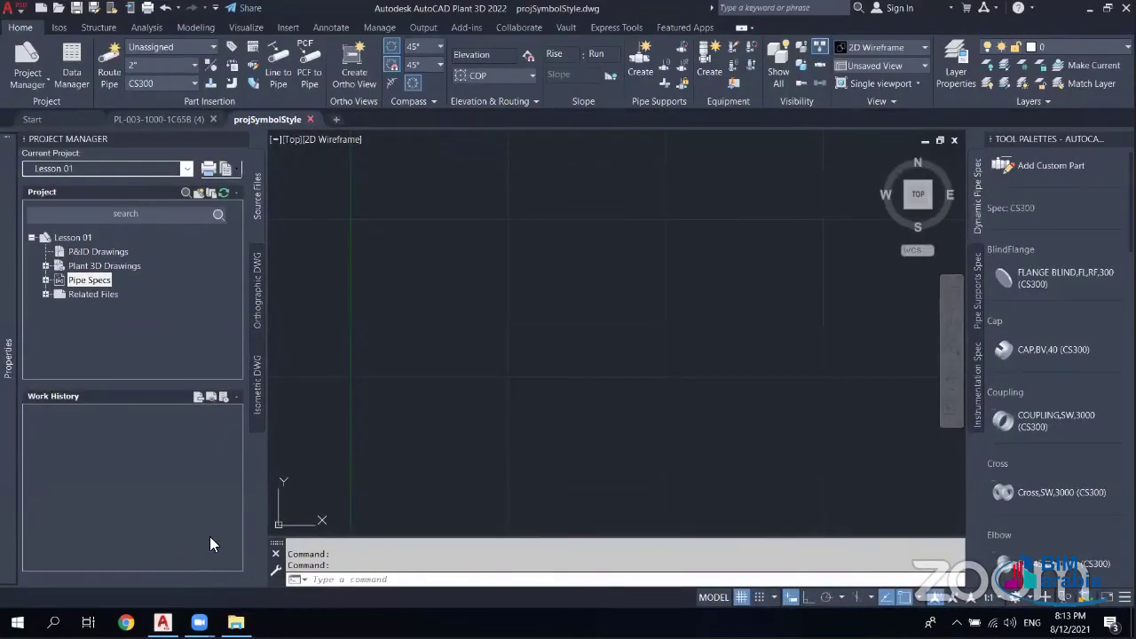
- Browse Lesson 01's Equipment Templates, ImportExportSettings, Isometric, Orthos and PID DWG folders
{"action": "key", "text": "alt+Tab"}
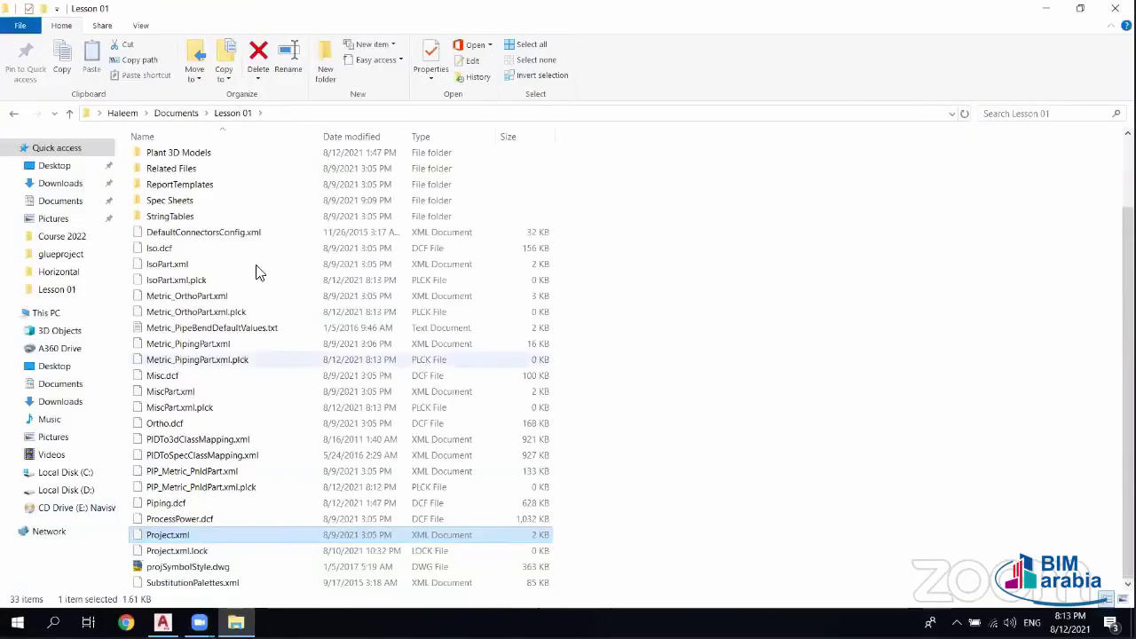
{"action": "scroll", "coordinate": [196, 202], "scroll_direction": "up", "scroll_amount": 2}
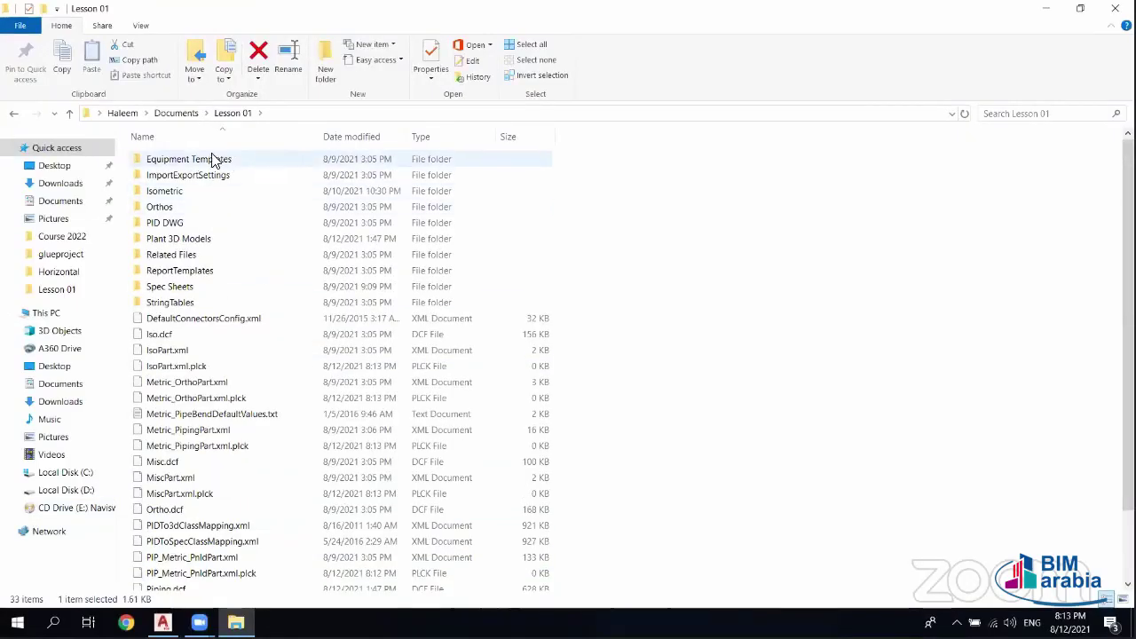
{"action": "left_click", "coordinate": [222, 160]}
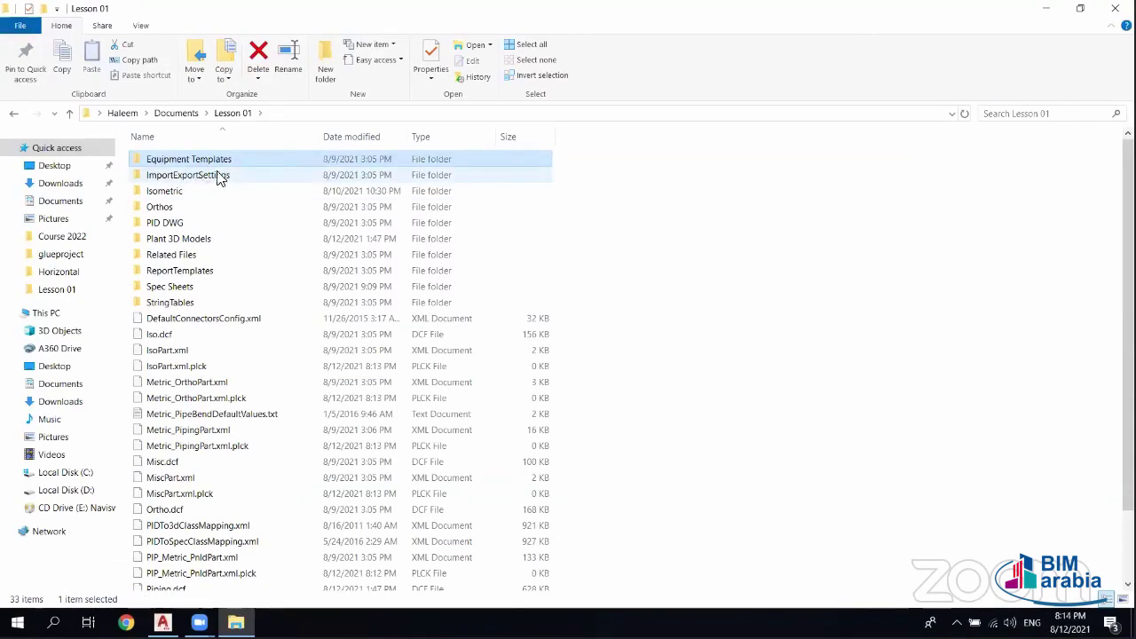
{"action": "left_click", "coordinate": [213, 175]}
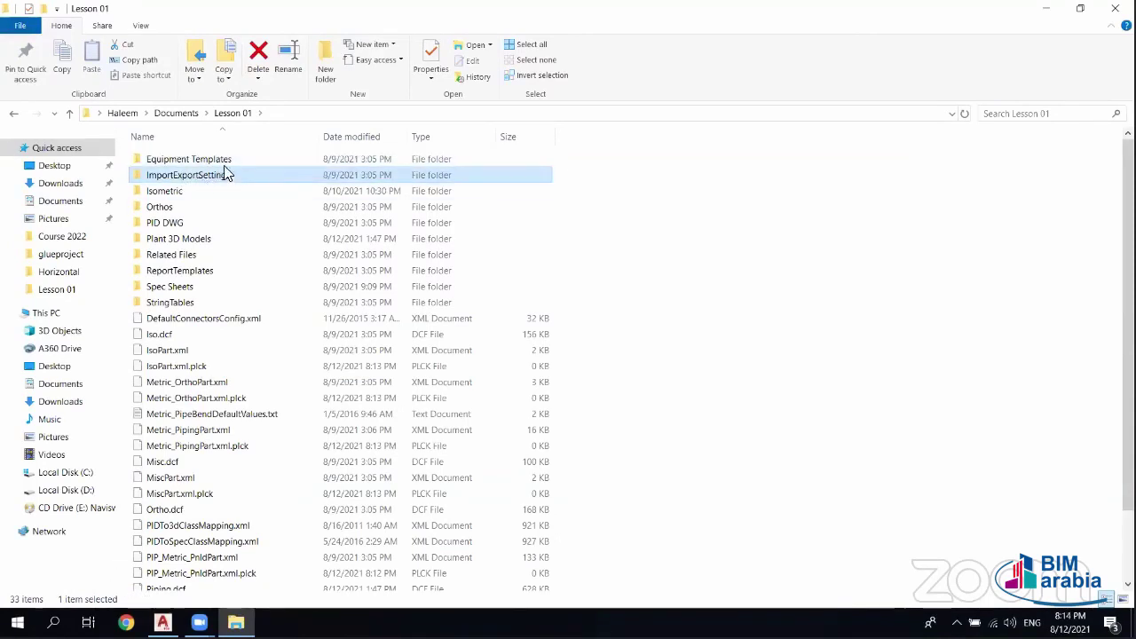
{"action": "double_click", "coordinate": [187, 192]}
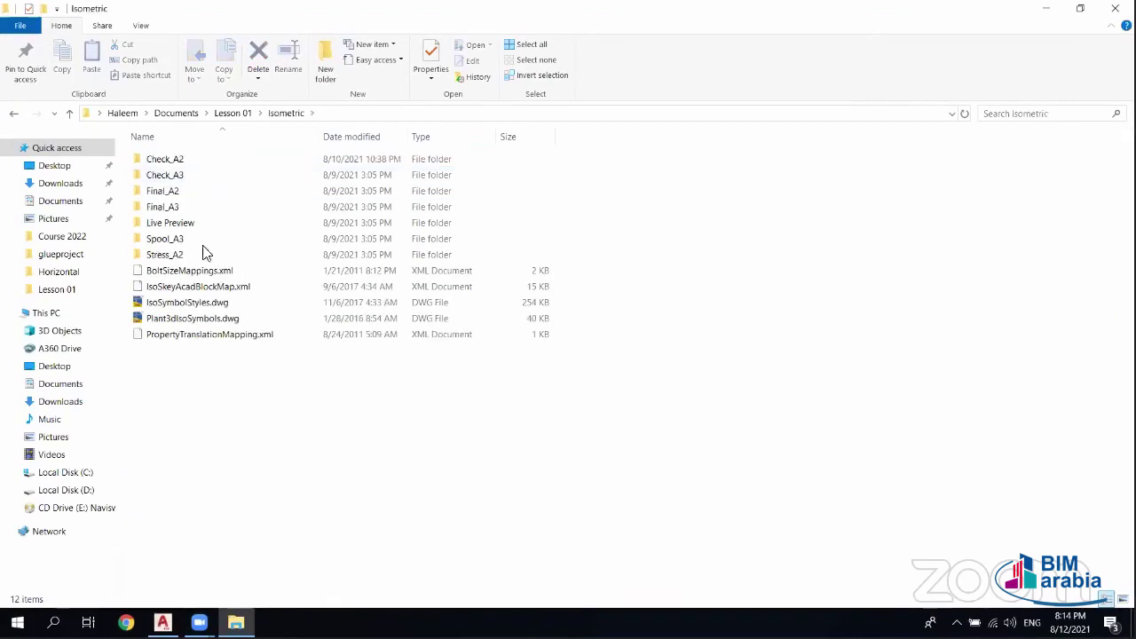
{"action": "left_click", "coordinate": [70, 114]}
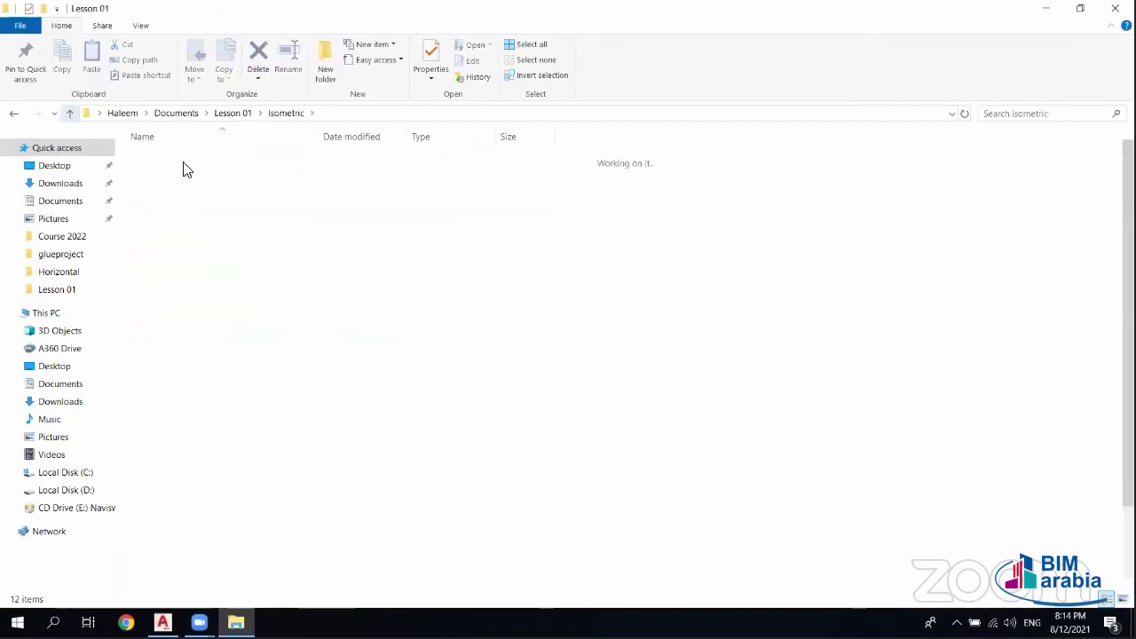
{"action": "double_click", "coordinate": [186, 207]}
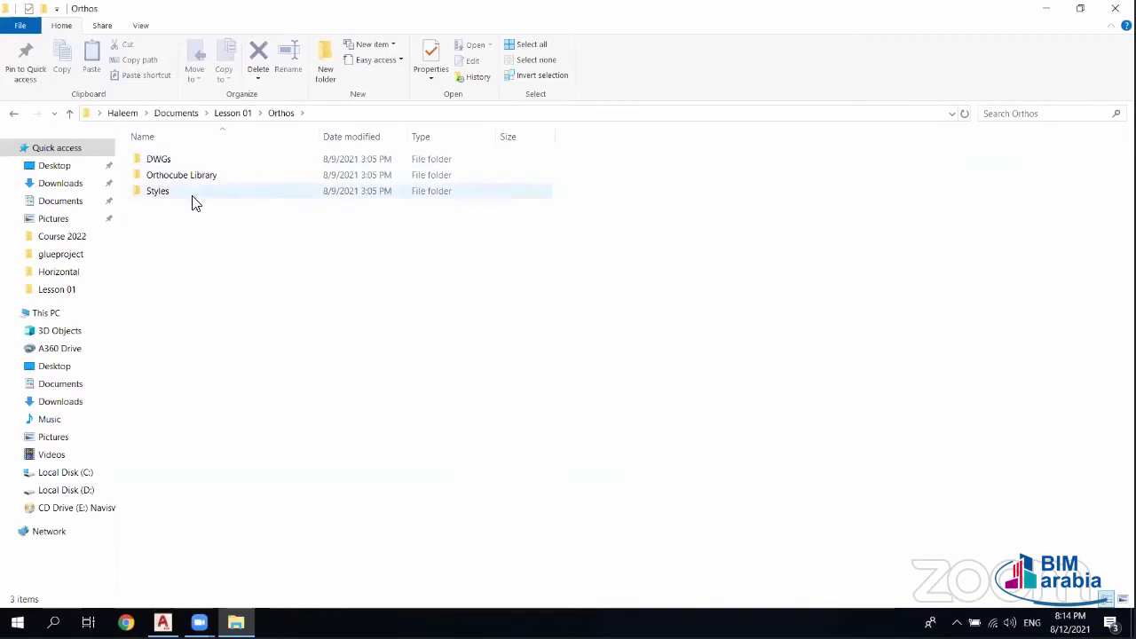
{"action": "key", "text": "alt+Up"}
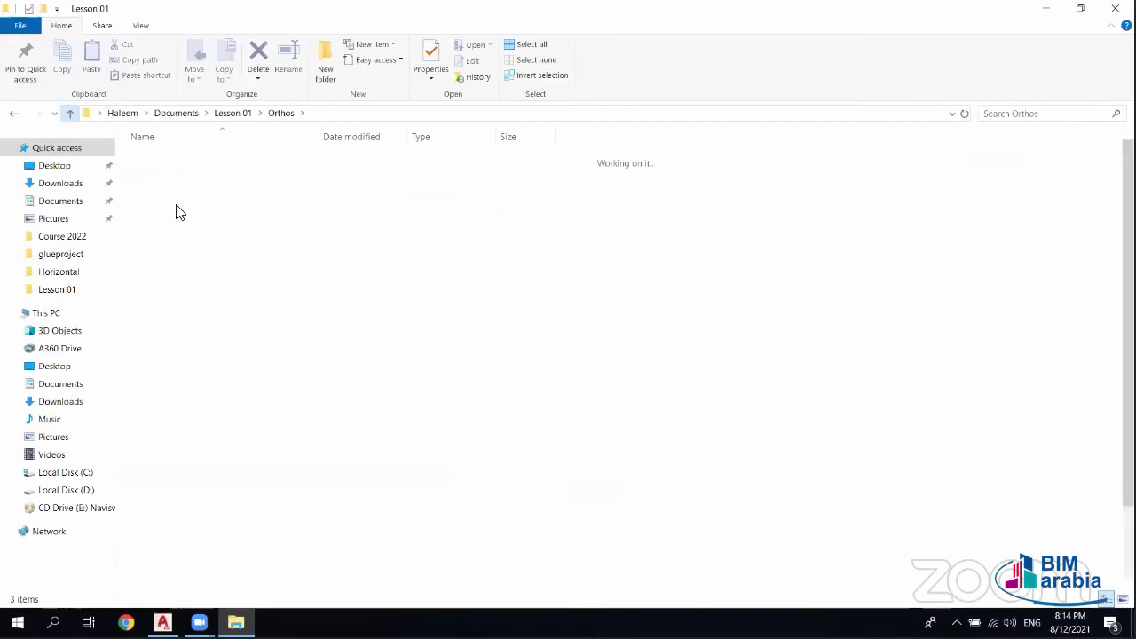
{"action": "key", "text": "Down"}
{"action": "key", "text": "Return"}
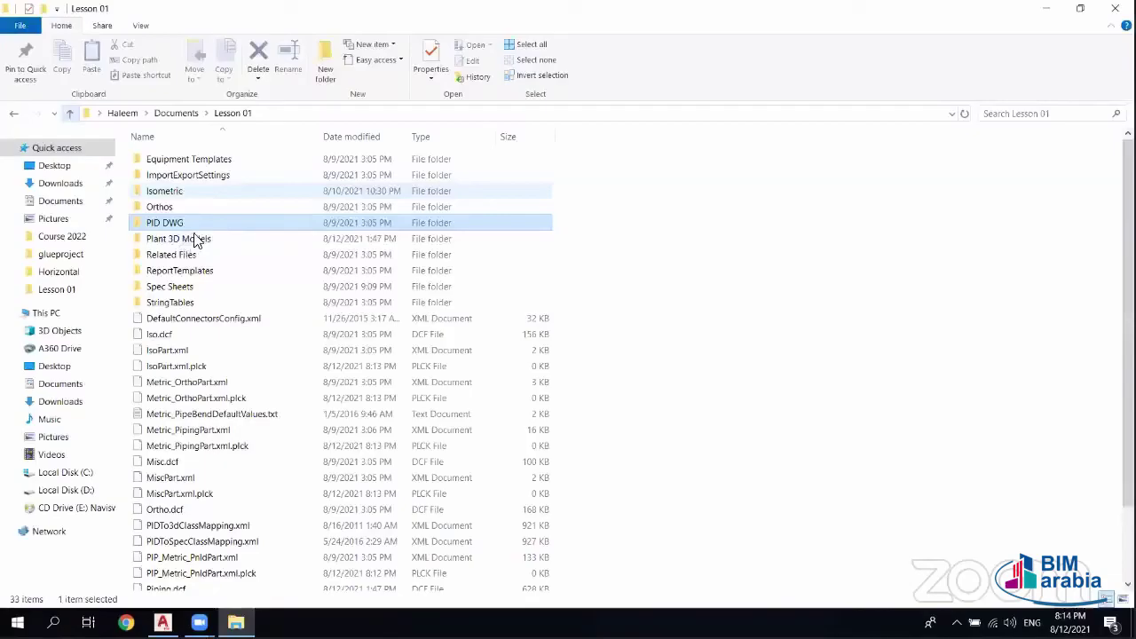
- Open Plant 3D Models, review the stair and railing in lesson 01, then close that drawing
{"action": "double_click", "coordinate": [198, 239]}
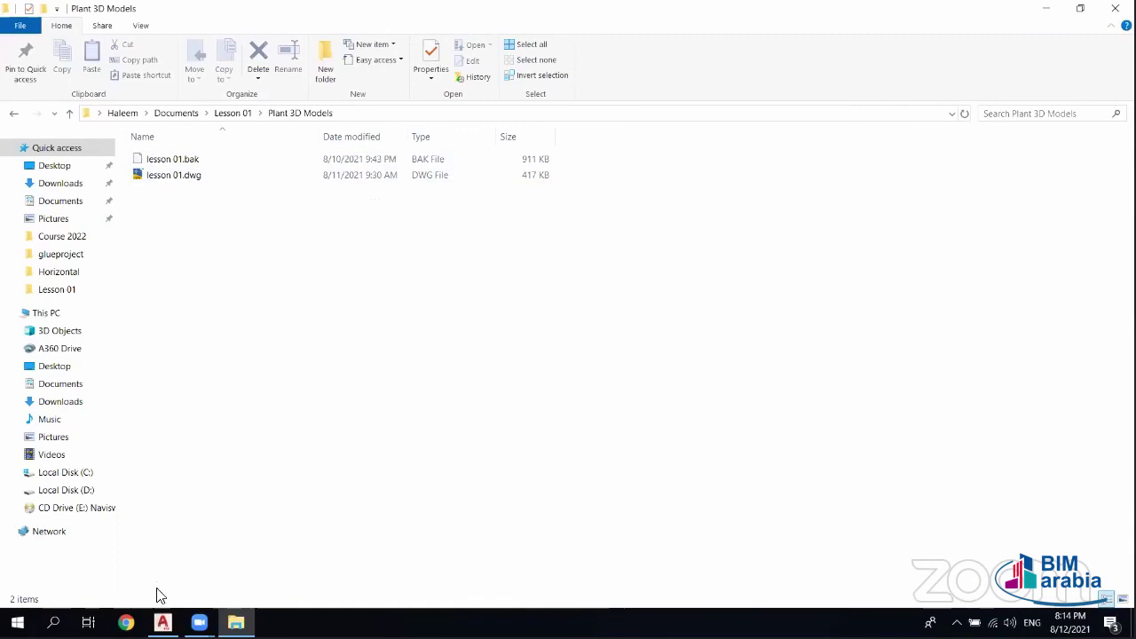
{"action": "left_click", "coordinate": [162, 623]}
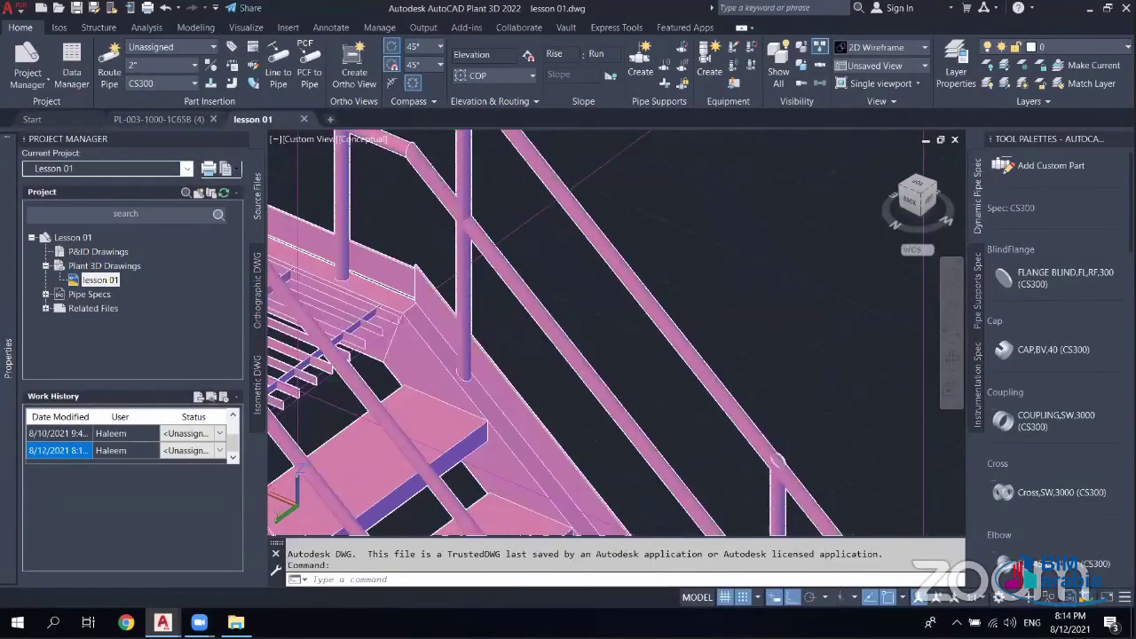
{"action": "middle_click_drag", "start_coordinate": [621, 381], "coordinate": [663, 417]}
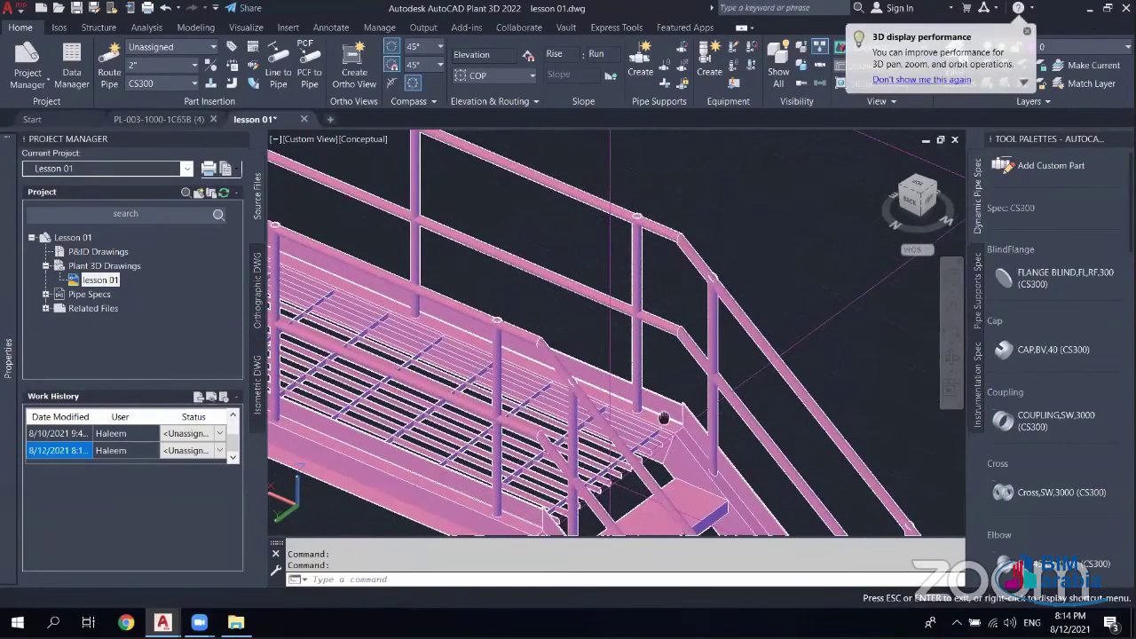
{"action": "scroll", "coordinate": [663, 417], "scroll_direction": "down", "scroll_amount": 4}
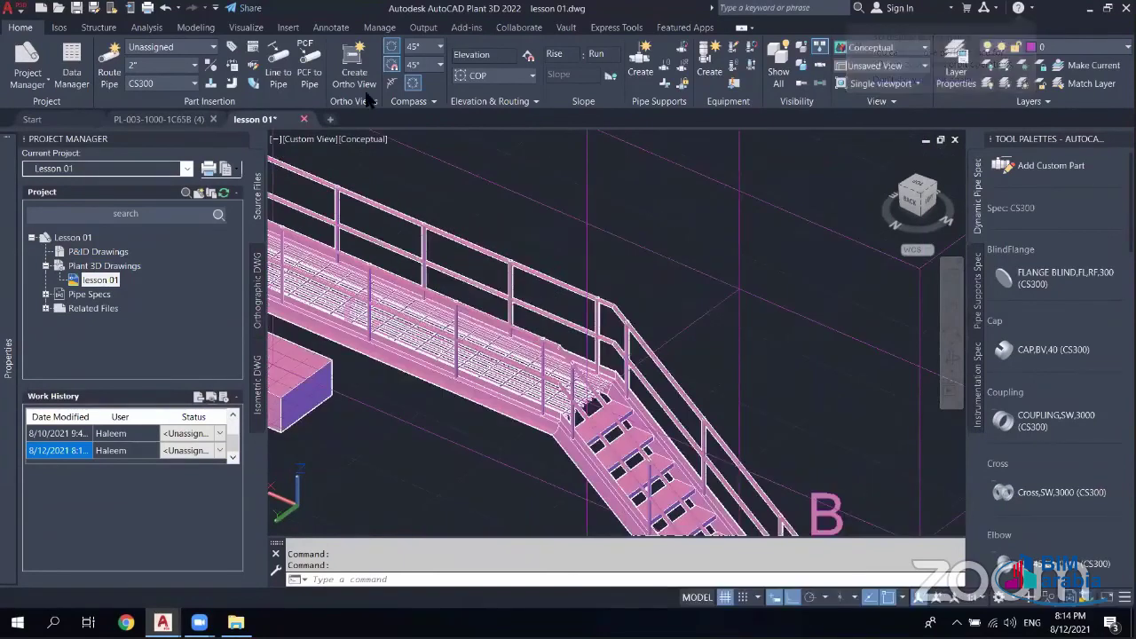
{"action": "left_click", "coordinate": [303, 119]}
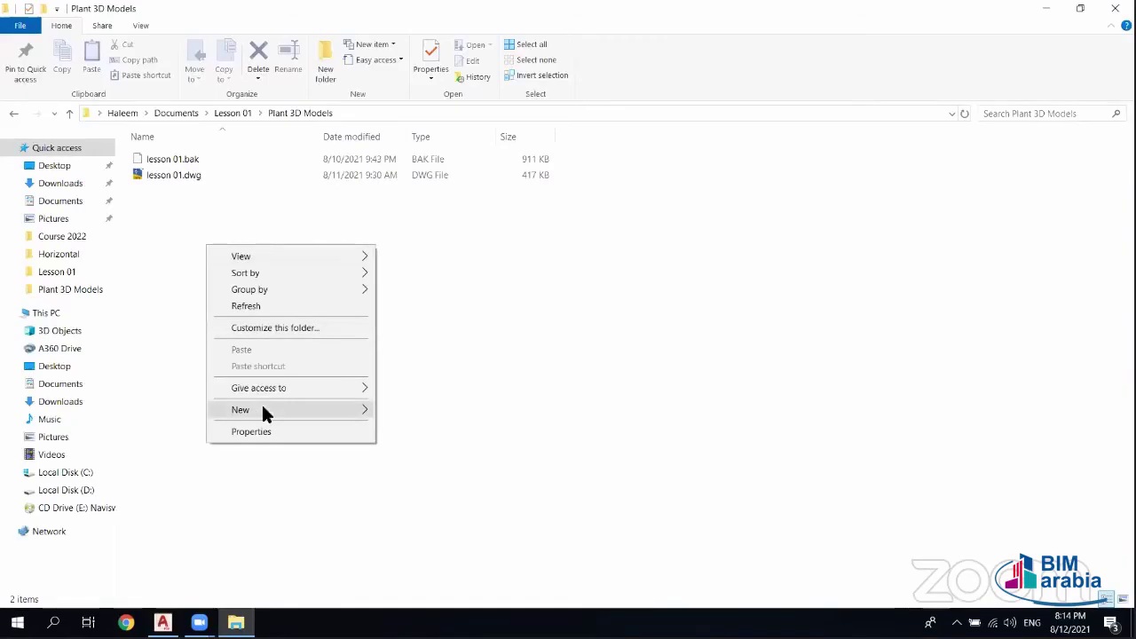
- Create 'New folder' in Plant 3D Models and move lesson 01.dwg into it
{"action": "left_click", "coordinate": [432, 185]}
{"action": "left_click", "coordinate": [241, 301]}
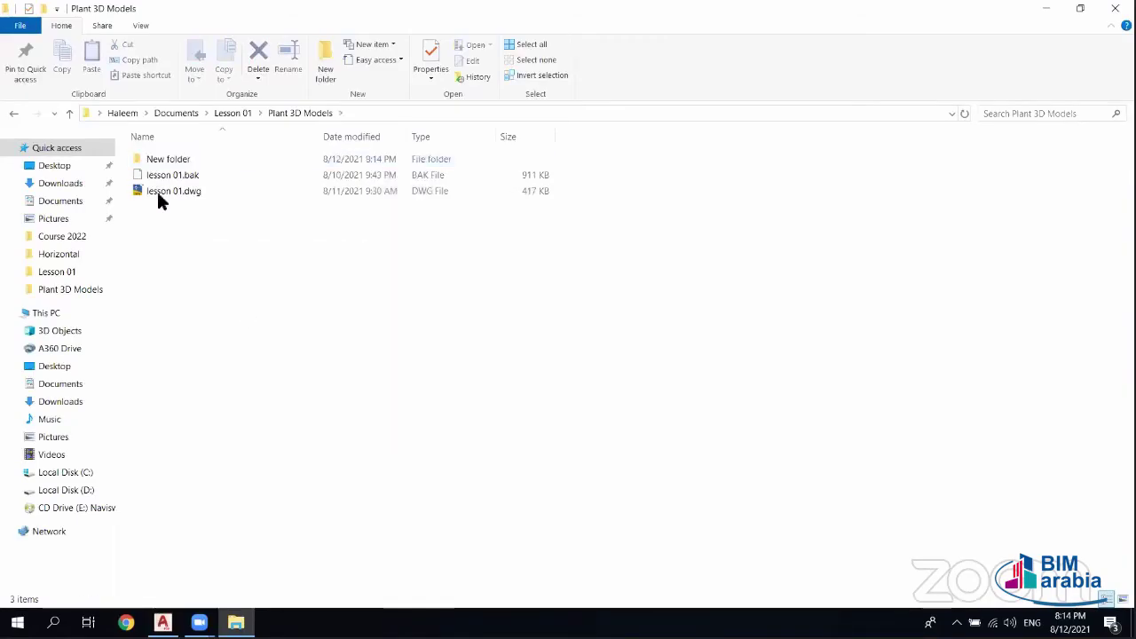
{"action": "mouse_move", "coordinate": [156, 189]}
{"action": "left_mouse_down"}
{"action": "mouse_move", "coordinate": [181, 141]}
{"action": "mouse_move", "coordinate": [165, 159]}
{"action": "left_mouse_up"}
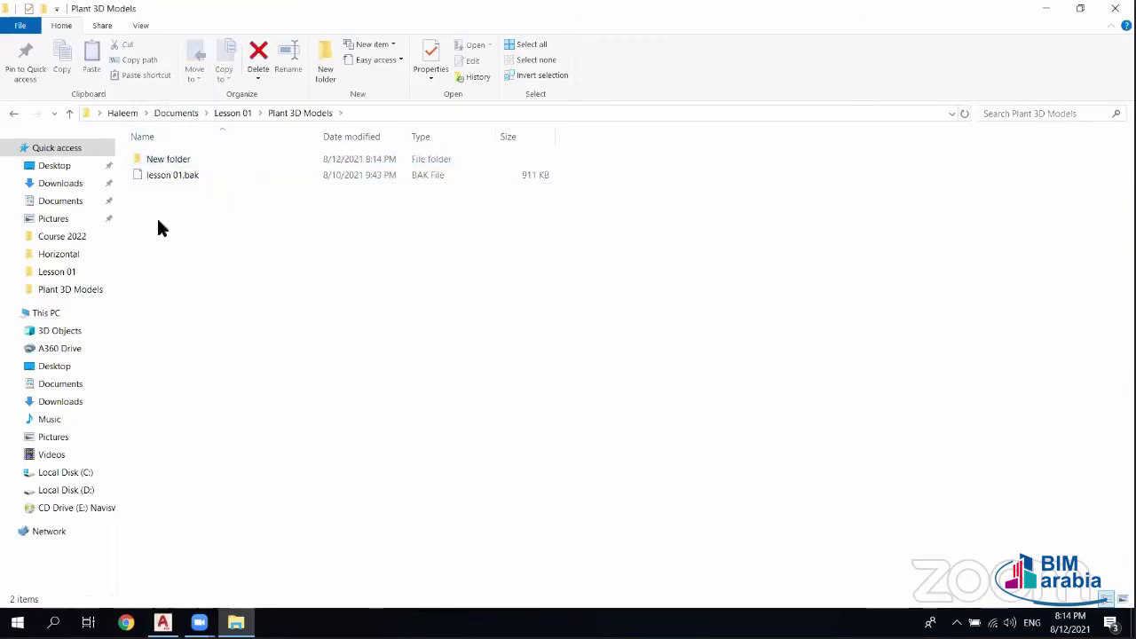
{"action": "left_click", "coordinate": [162, 621]}
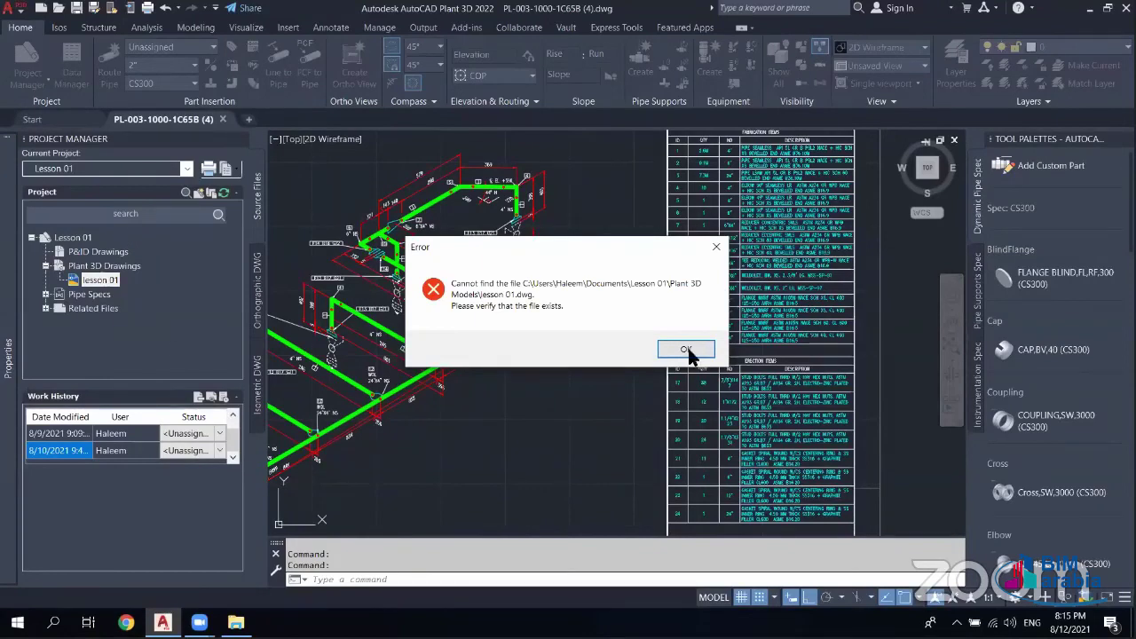
- Dismiss the missing lesson 01.dwg error and add a folder 001 under Plant 3D Drawings
{"action": "left_click", "coordinate": [688, 353]}
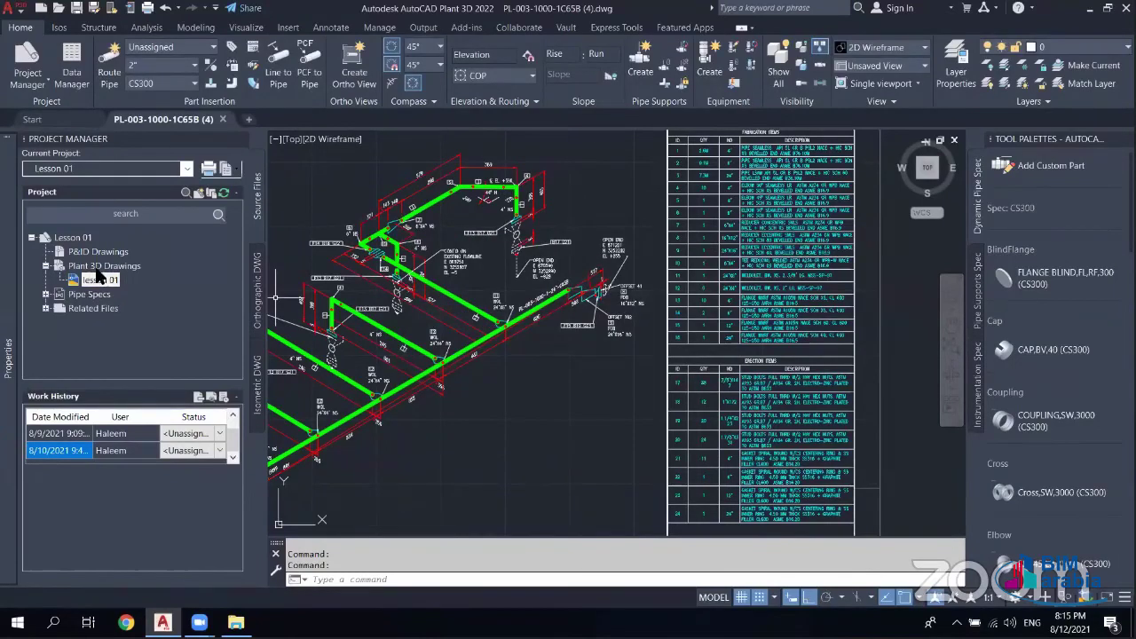
{"action": "left_click", "coordinate": [102, 265]}
{"action": "right_click", "coordinate": [102, 267]}
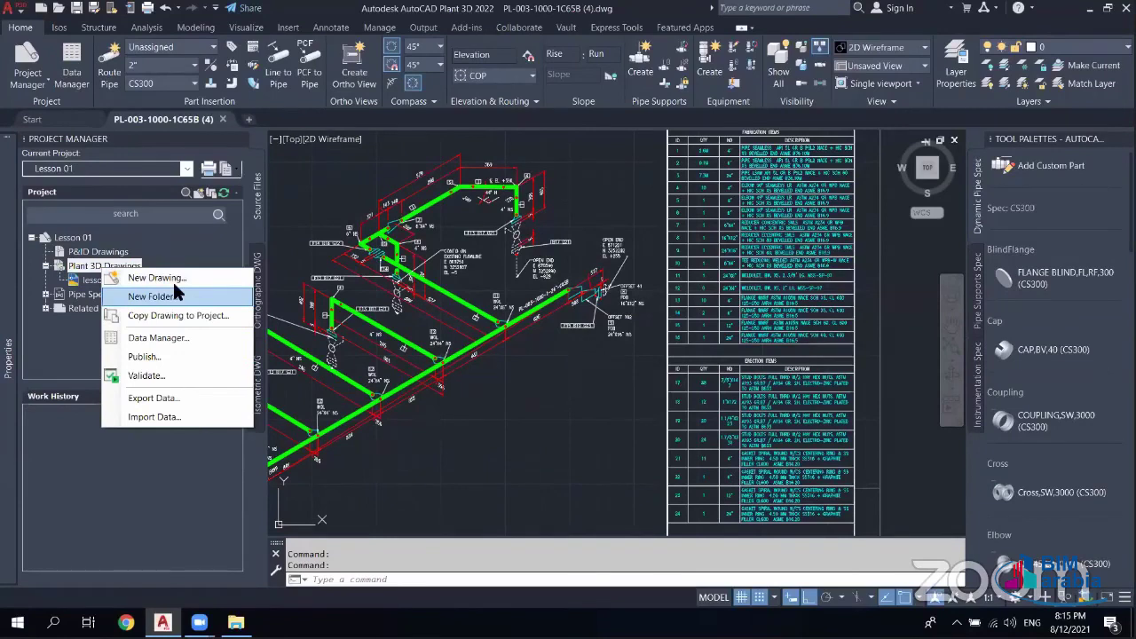
{"action": "left_click", "coordinate": [152, 296]}
{"action": "type", "text": "001"}
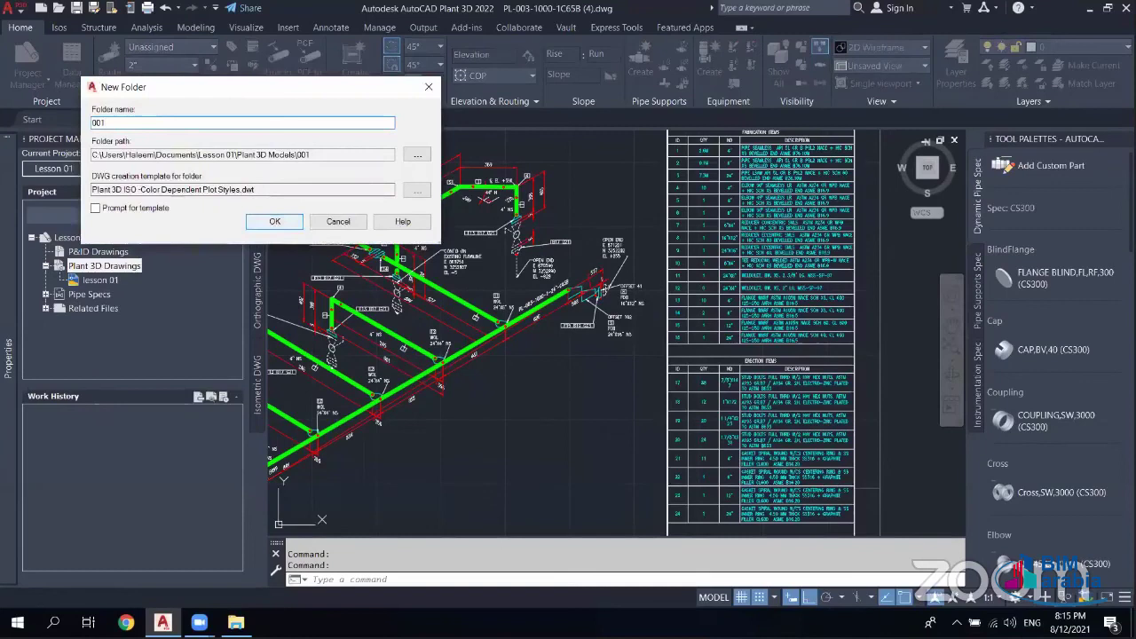
{"action": "left_click", "coordinate": [274, 222]}
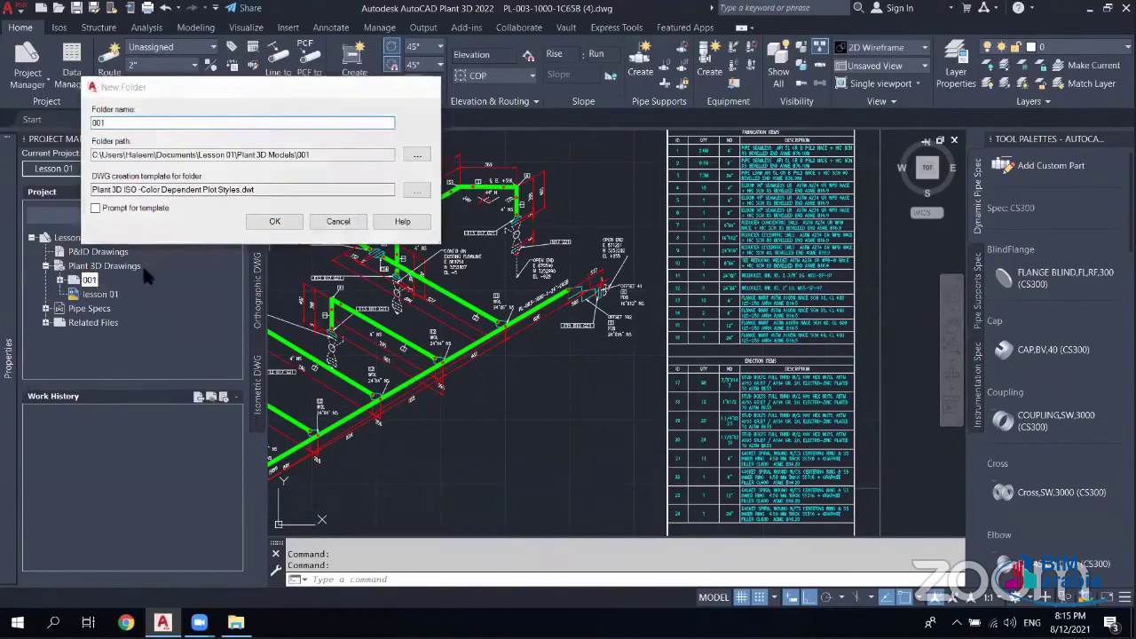
{"action": "left_click", "coordinate": [89, 298]}
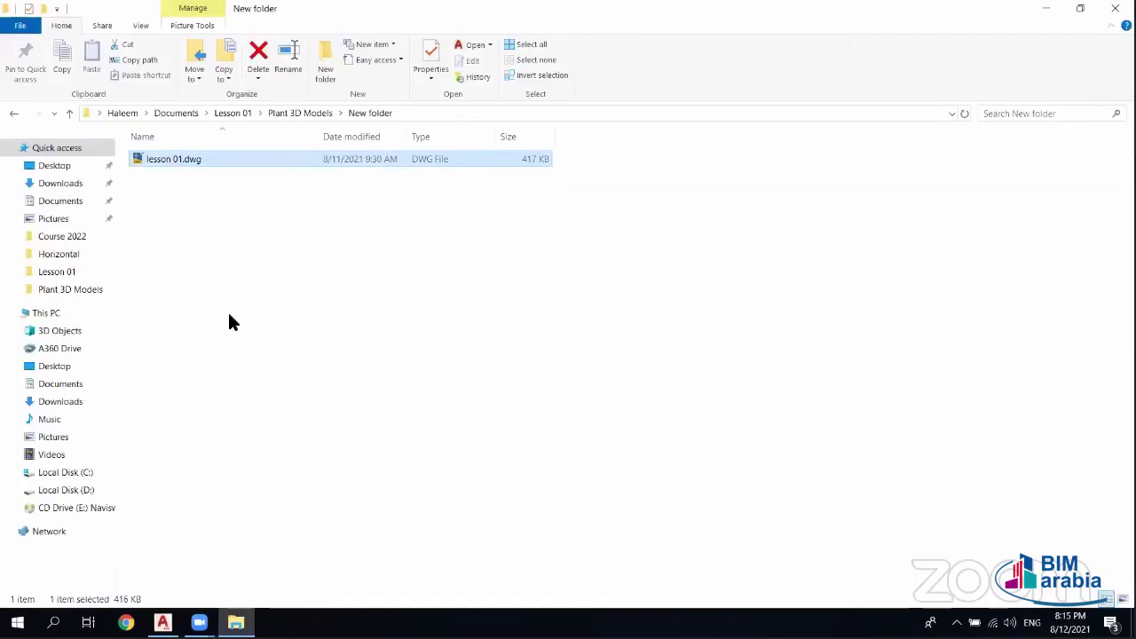
- Cut lesson 01.dwg from New folder and paste it back into Plant 3D Models
{"action": "right_click", "coordinate": [183, 160]}
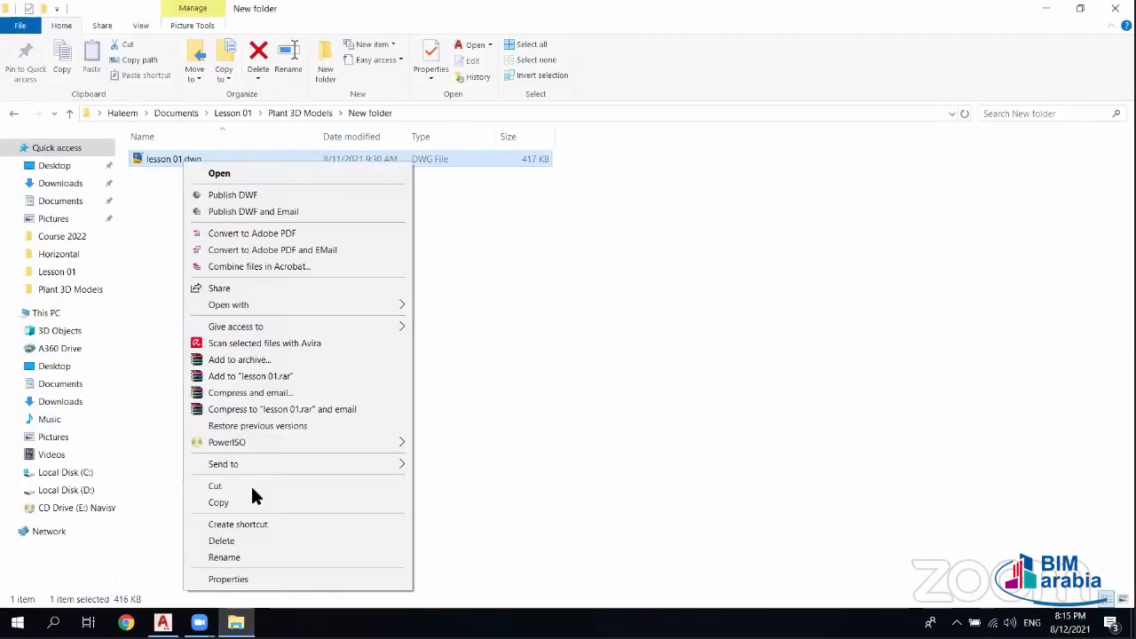
{"action": "left_click", "coordinate": [251, 486]}
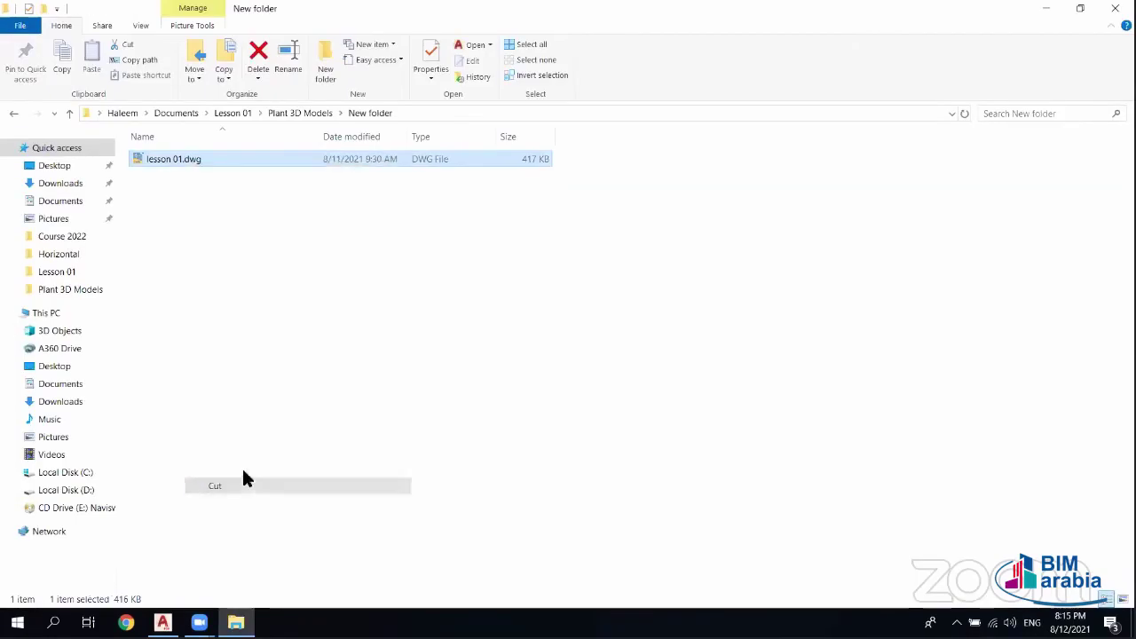
{"action": "key", "text": "alt+Up"}
{"action": "right_click", "coordinate": [219, 258]}
{"action": "left_click", "coordinate": [257, 360]}
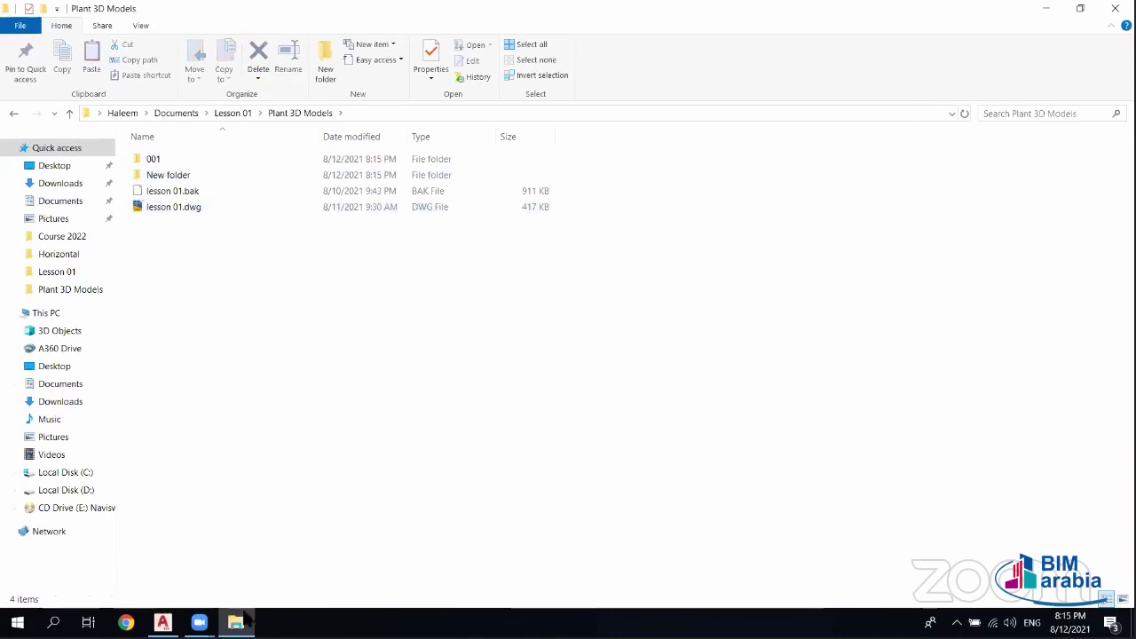
{"action": "left_click", "coordinate": [163, 622]}
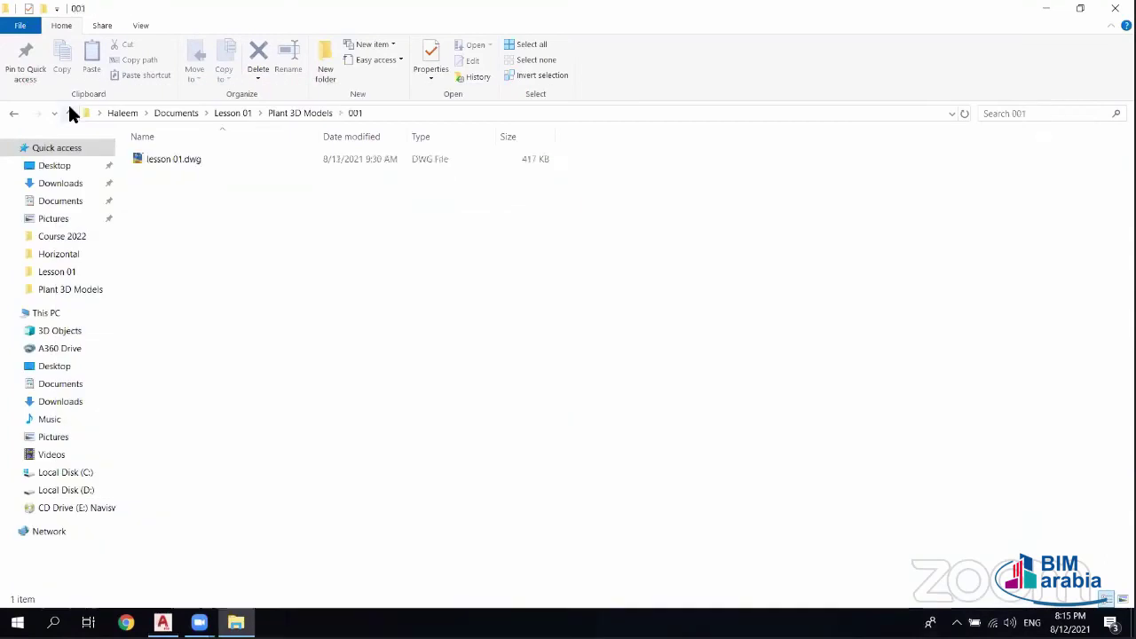
- Go up to the Lesson 01 folder, then close the CONNECTION Client window and File Explorer
{"action": "left_click", "coordinate": [70, 105]}
{"action": "left_click", "coordinate": [70, 106]}
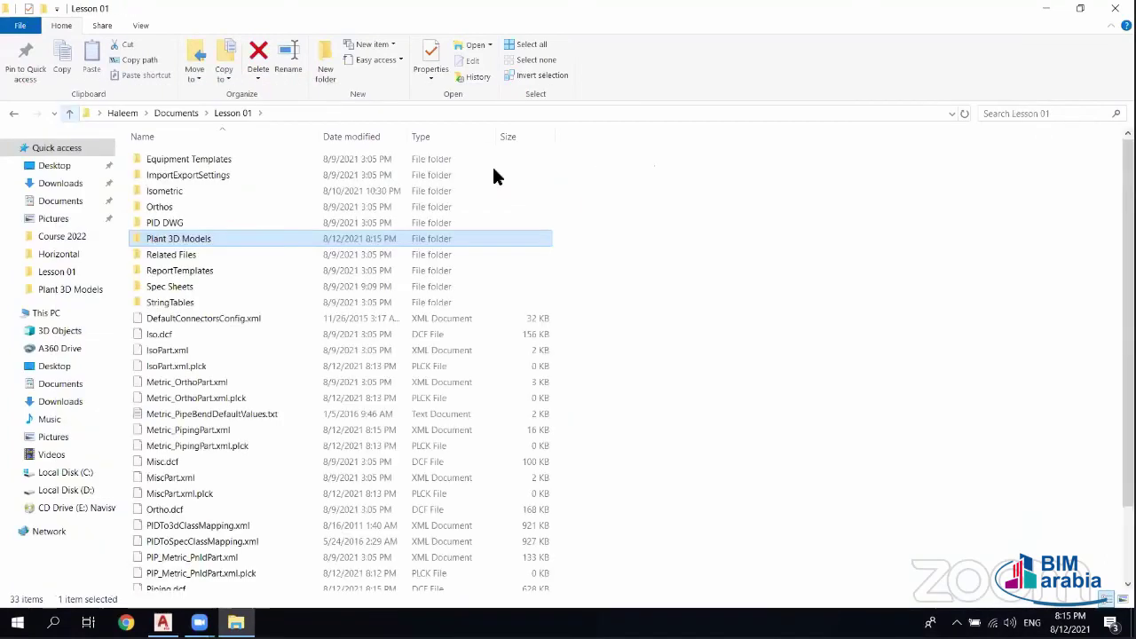
{"action": "scroll", "coordinate": [266, 338], "scroll_direction": "down", "scroll_amount": 2}
{"action": "scroll", "coordinate": [325, 178], "scroll_direction": "up", "scroll_amount": 2}
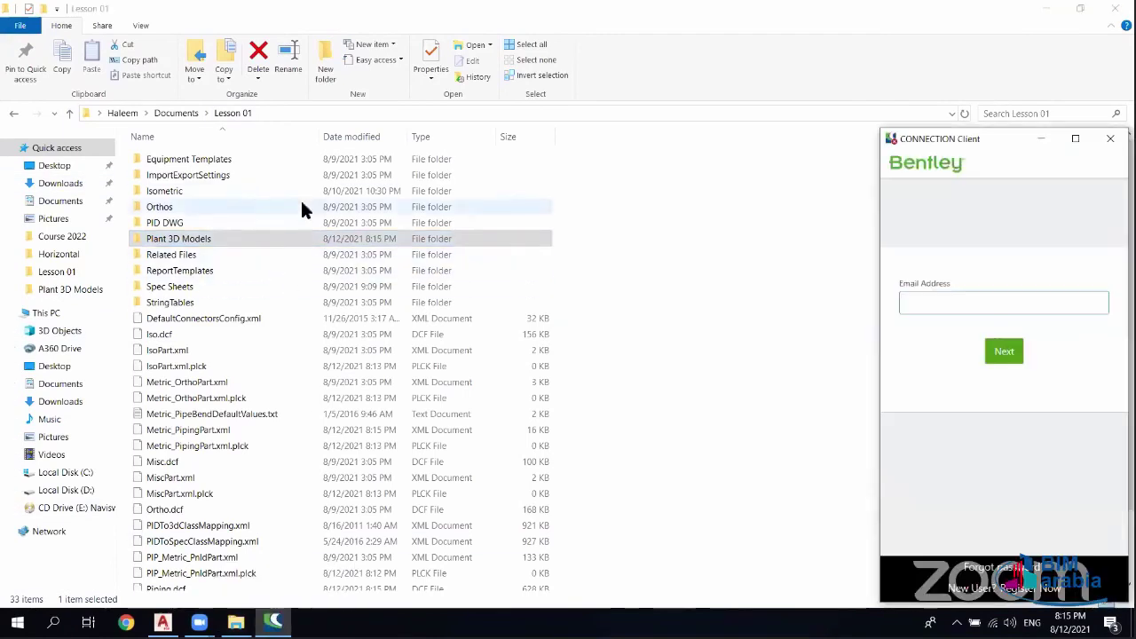
{"action": "left_click", "coordinate": [1109, 139]}
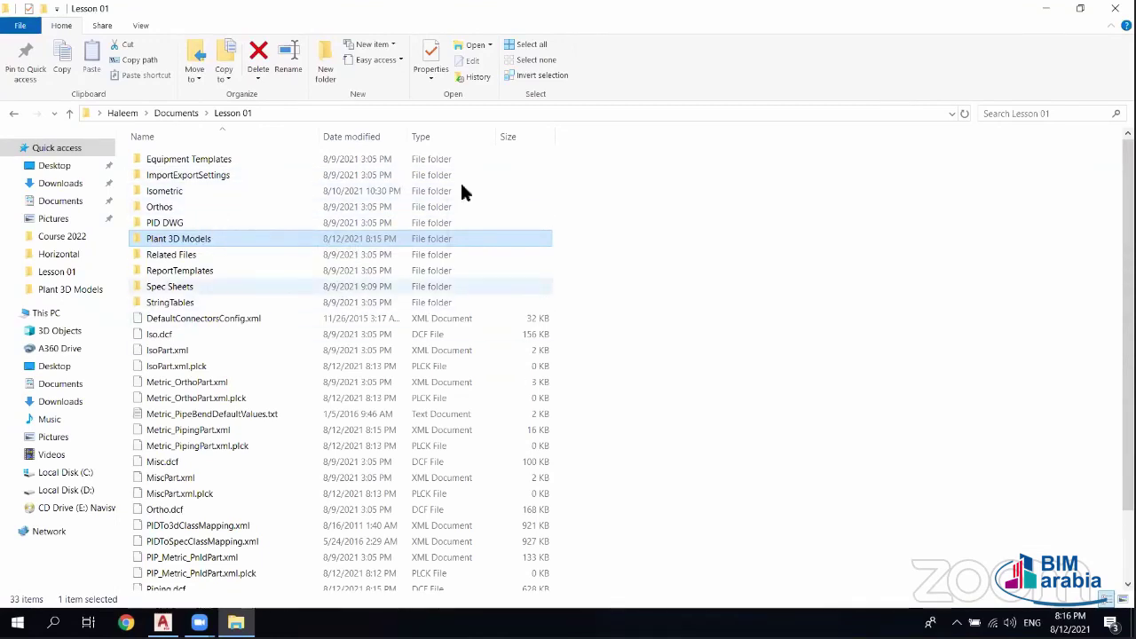
{"action": "left_click", "coordinate": [1114, 8]}
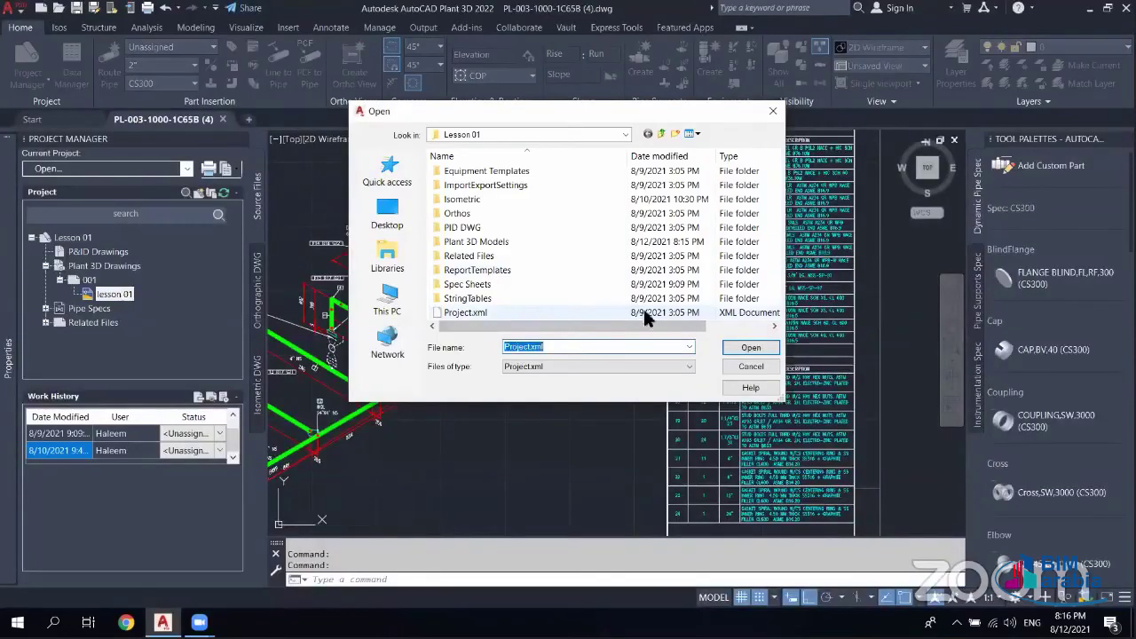
- Reopen Lesson 01's Project.xml and open lesson 01 from the 001 folder under Plant 3D Drawings
{"action": "left_click", "coordinate": [645, 313]}
{"action": "left_click", "coordinate": [751, 348]}
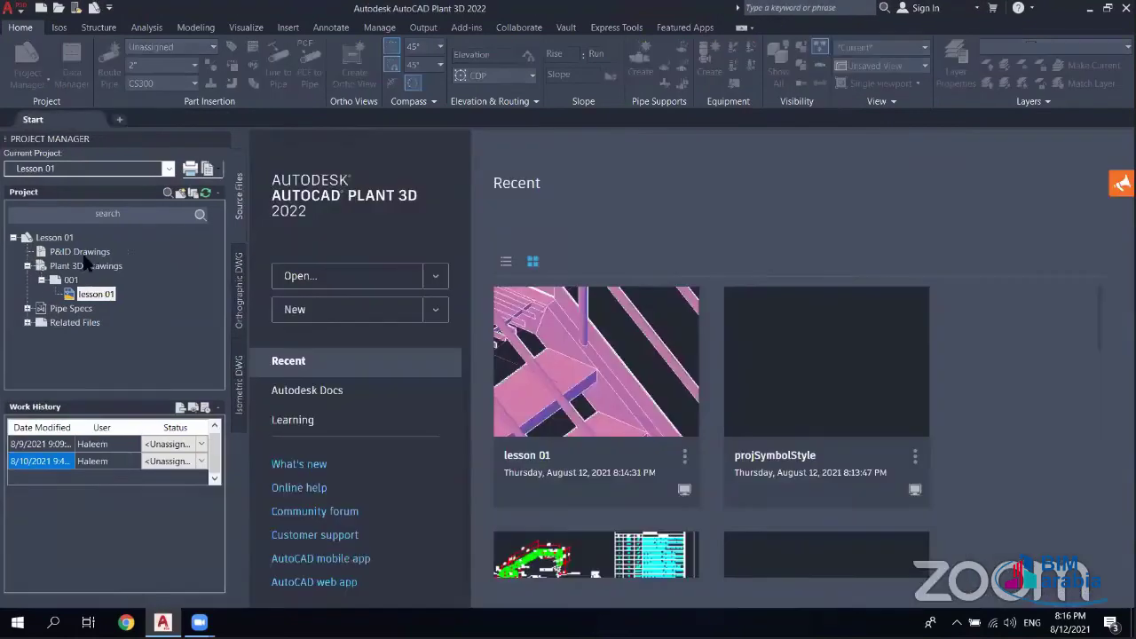
{"action": "left_click", "coordinate": [27, 265]}
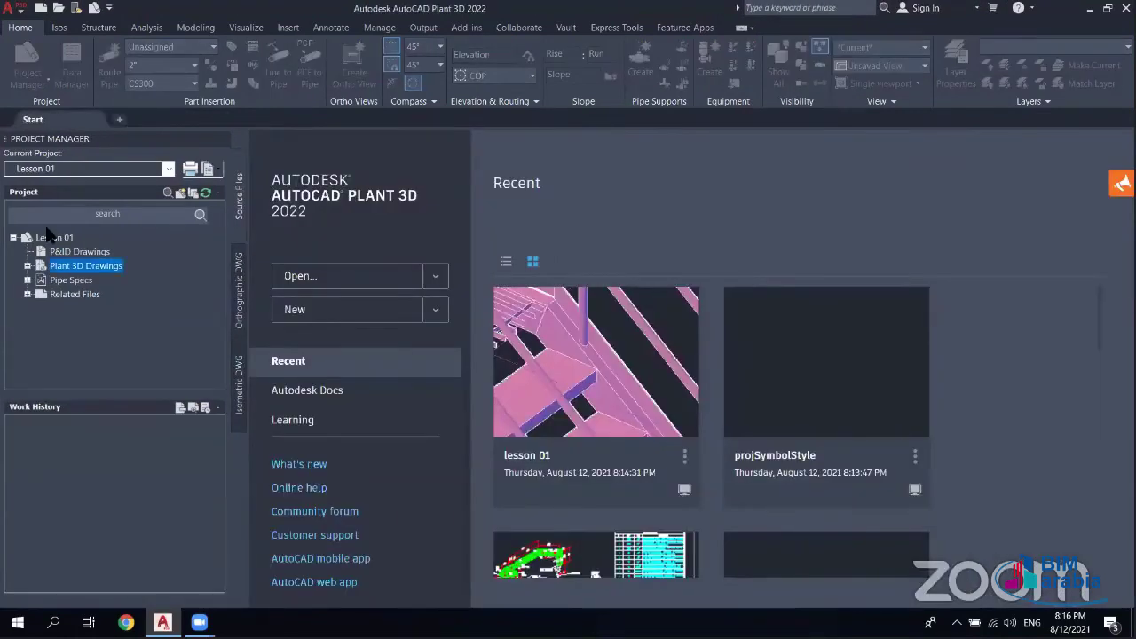
{"action": "left_click", "coordinate": [71, 252]}
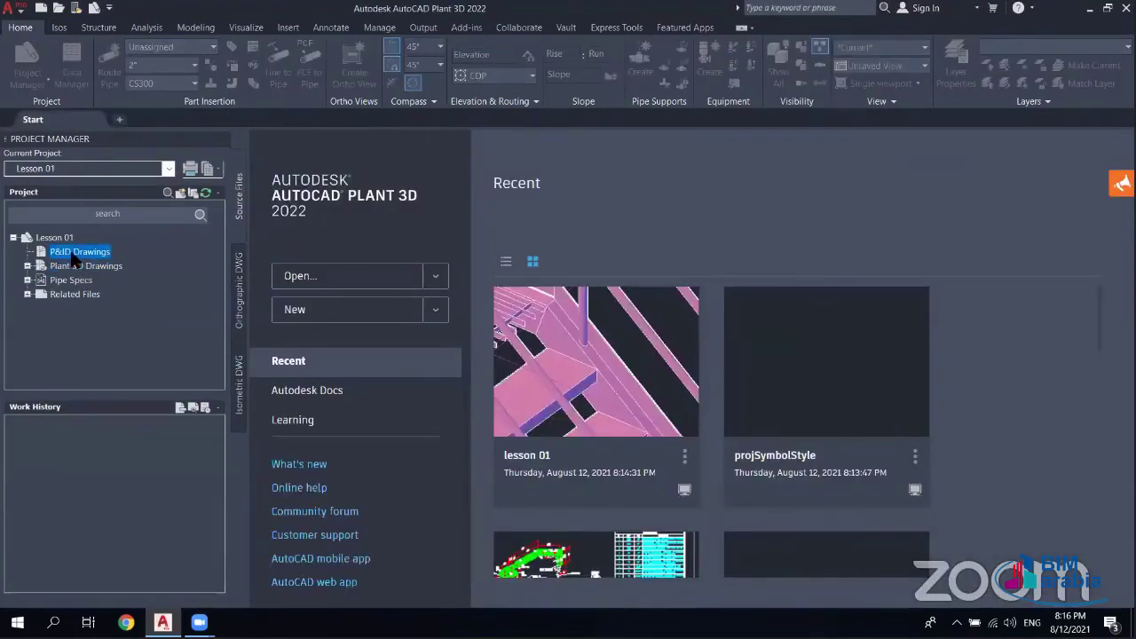
{"action": "left_click", "coordinate": [28, 265]}
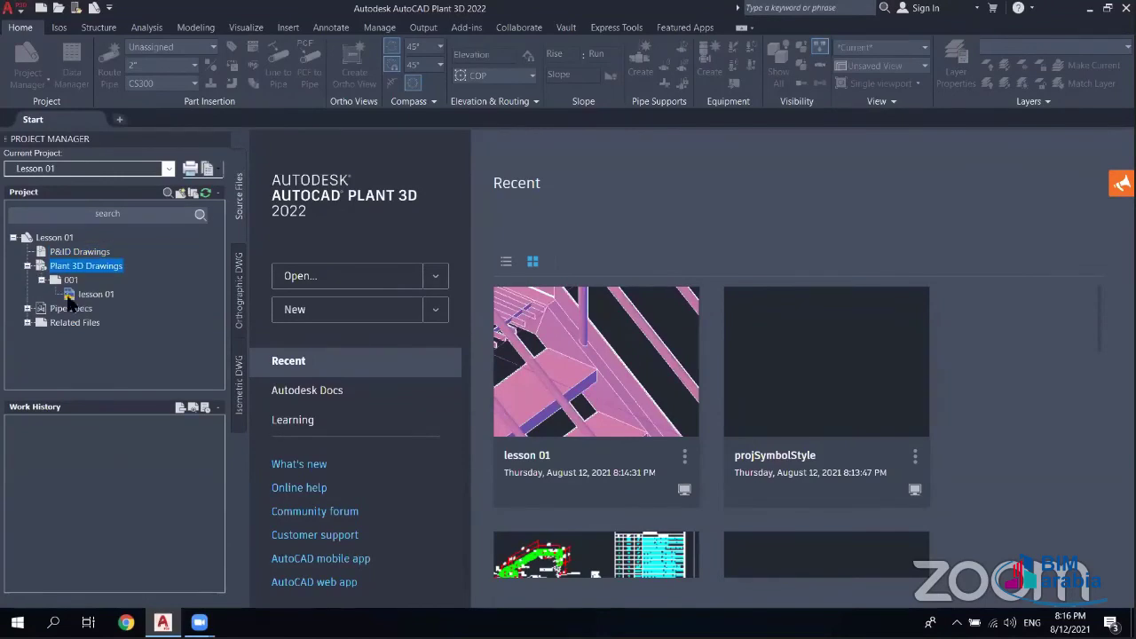
{"action": "left_click", "coordinate": [93, 295]}
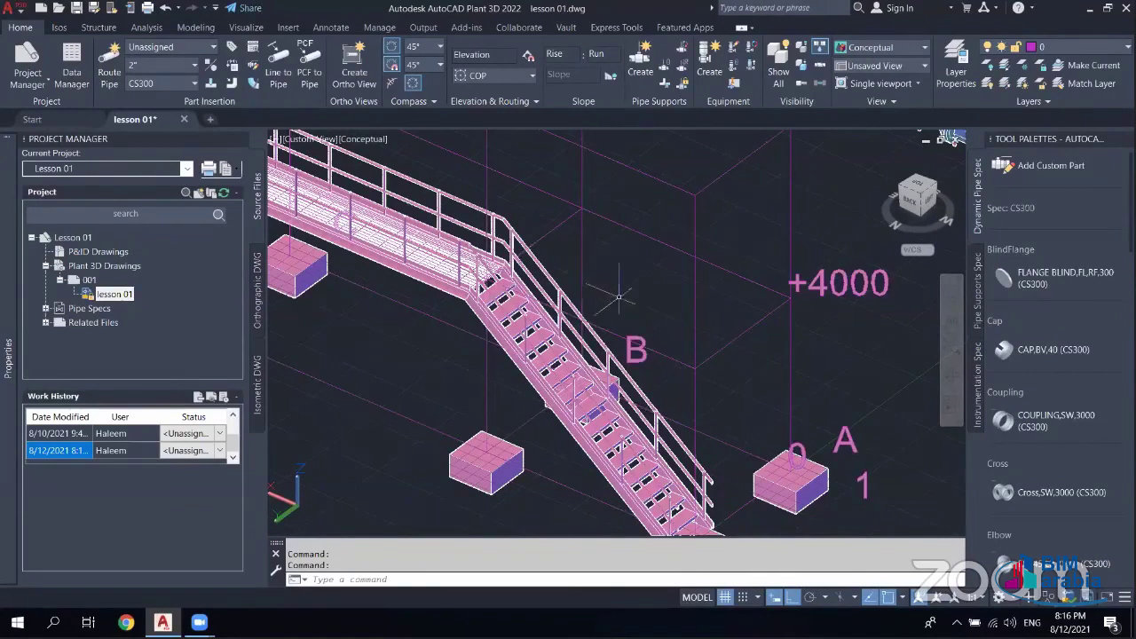
{"action": "scroll", "coordinate": [768, 435], "scroll_direction": "down", "scroll_amount": 4}
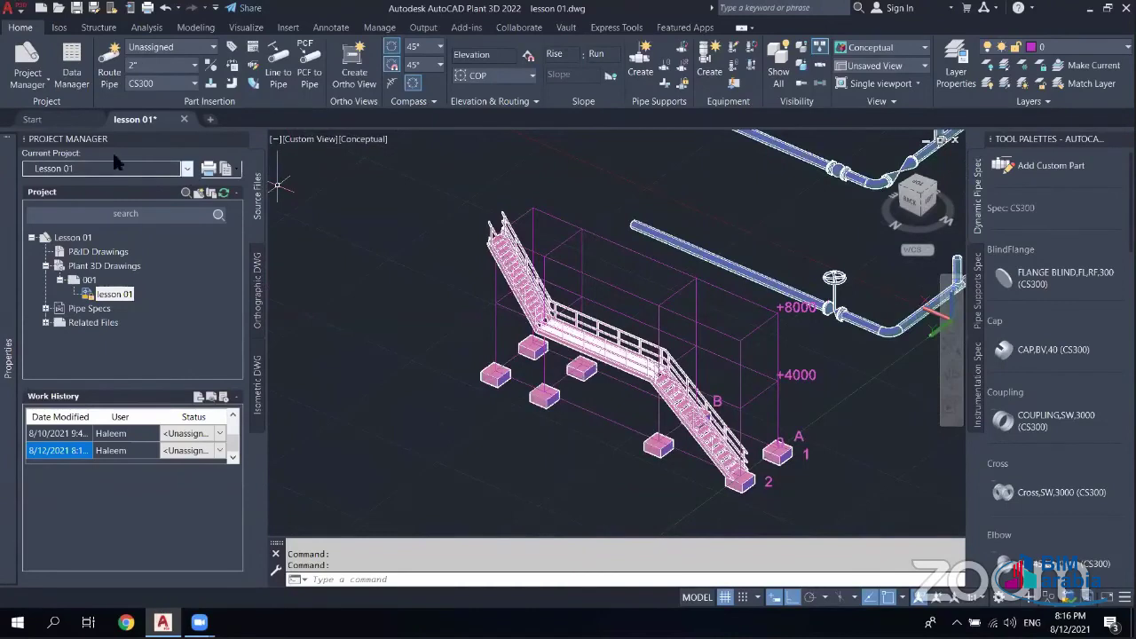
{"action": "left_click", "coordinate": [186, 169]}
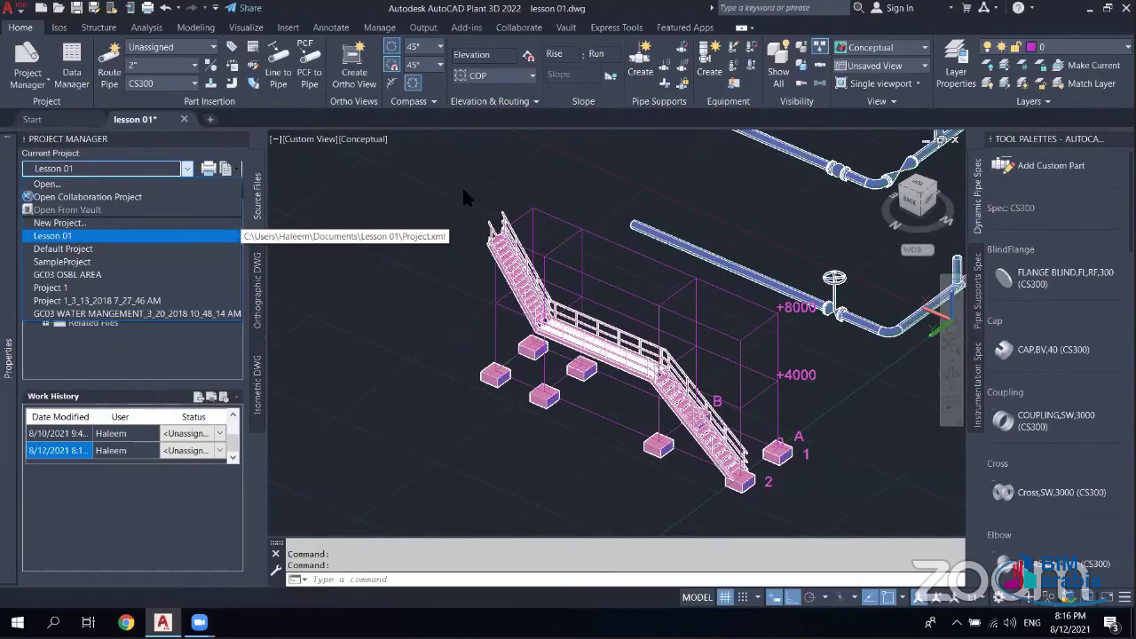
- Start a new project, replacing the default name Project 1, without copying settings from an existing project
{"action": "left_click", "coordinate": [80, 223]}
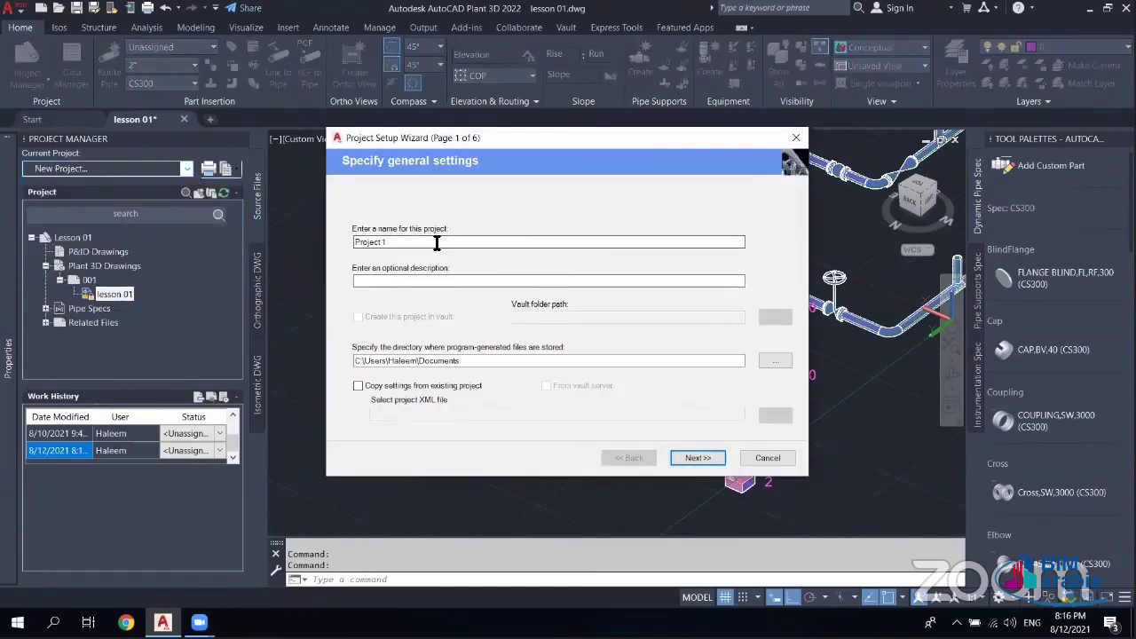
{"action": "left_click_drag", "start_coordinate": [581, 242], "coordinate": [345, 245]}
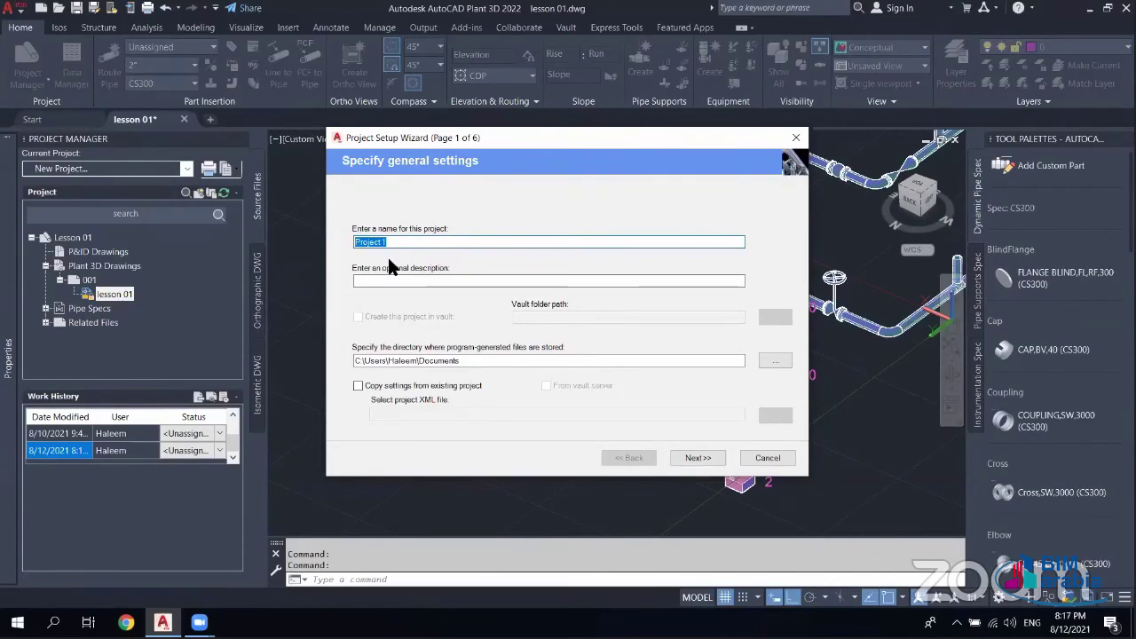
{"action": "type", "text": "H"}
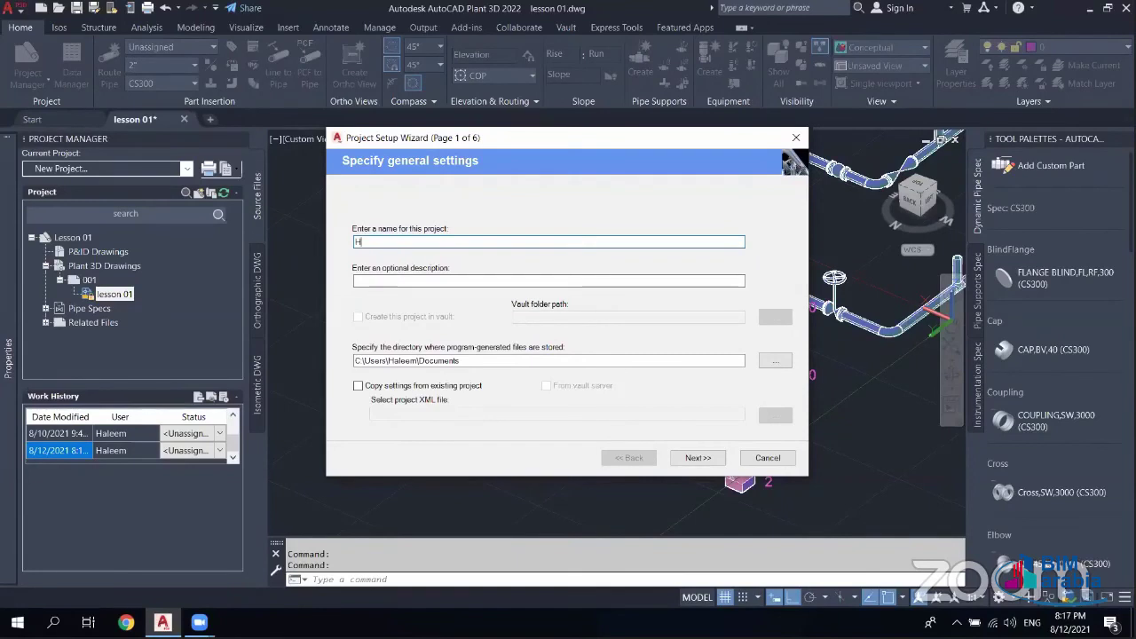
{"action": "type", "text": "aleem"}
{"action": "type", "text": " Pl"}
{"action": "type", "text": "ant"}
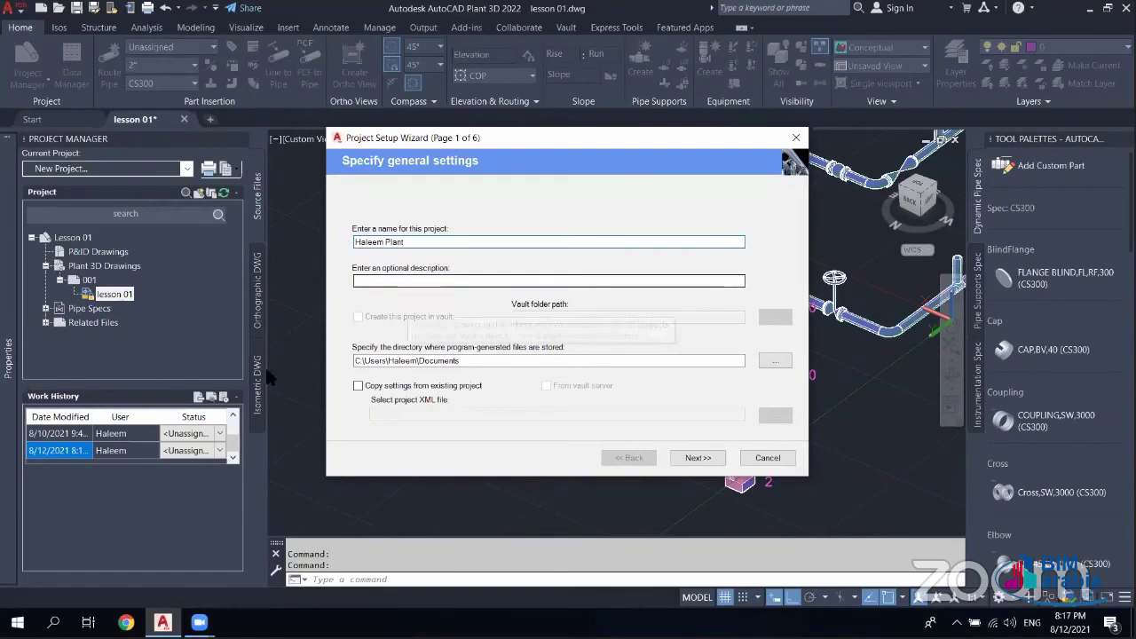
{"action": "left_click", "coordinate": [538, 280]}
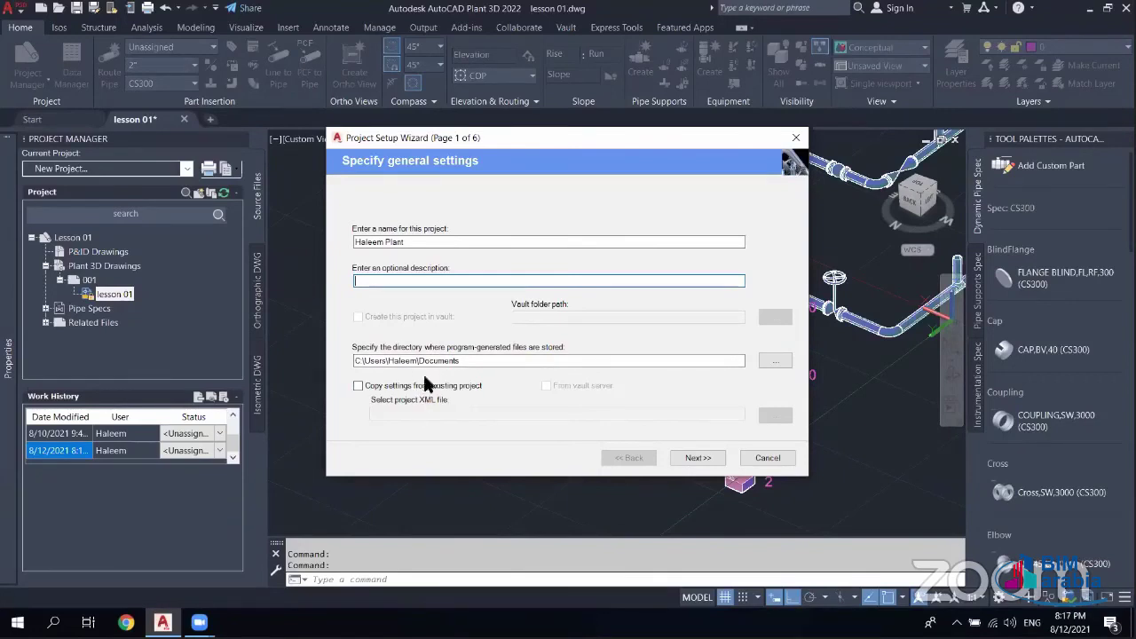
{"action": "left_click", "coordinate": [370, 389]}
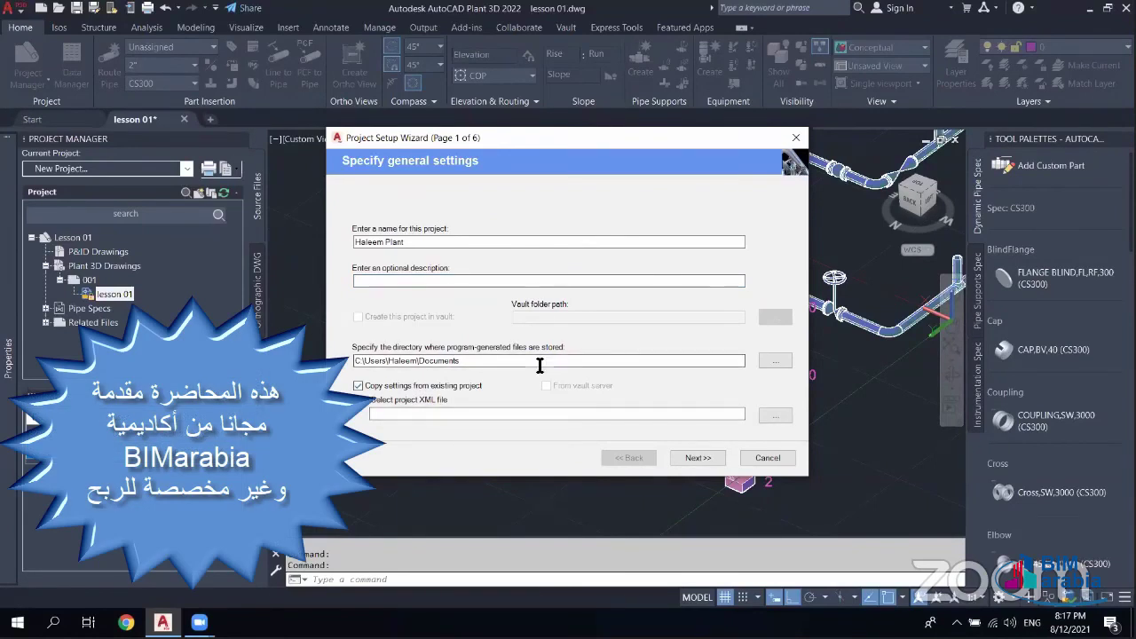
{"action": "left_click", "coordinate": [357, 385]}
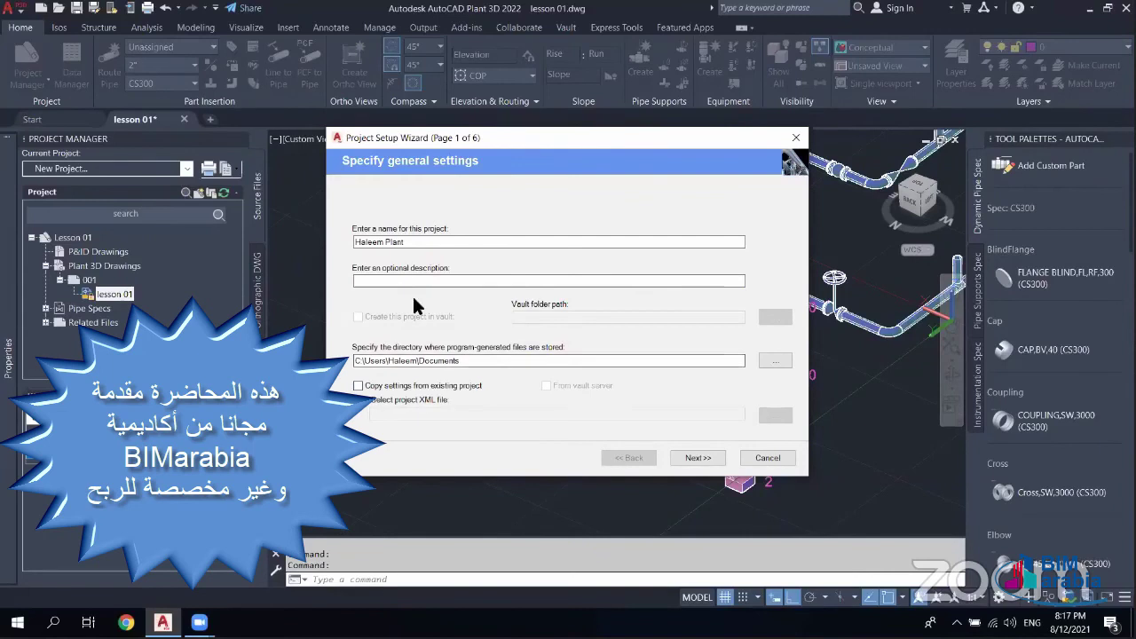
{"action": "left_click", "coordinate": [700, 454]}
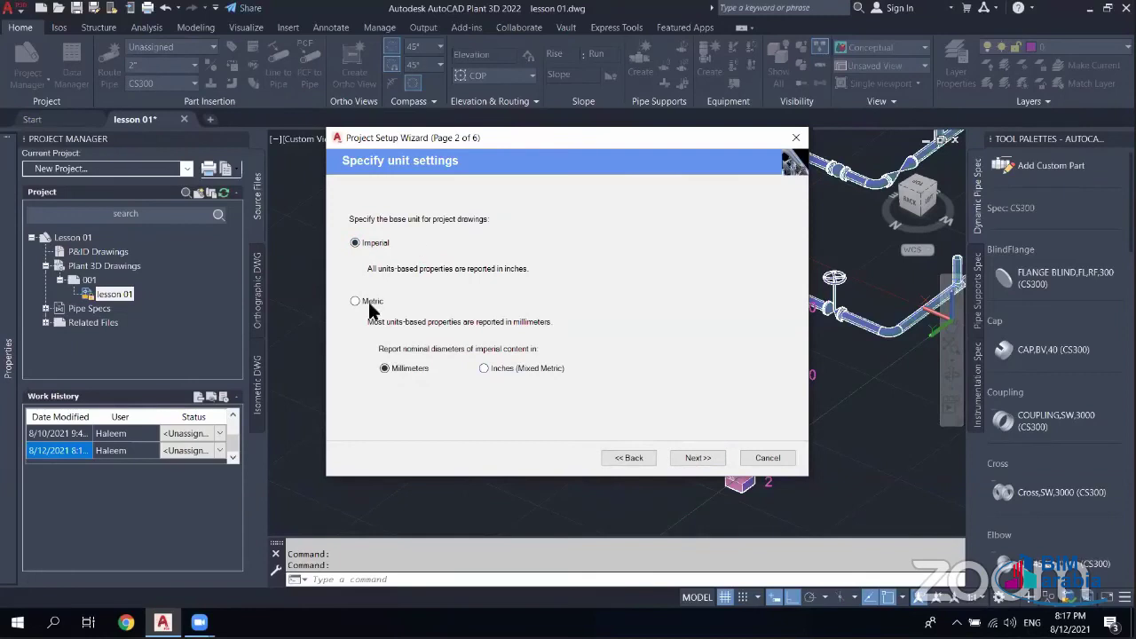
- Choose metric units with Inches (Mixed Metric) nominal diameters for the new project
{"action": "key", "text": "Down"}
{"action": "left_click", "coordinate": [497, 360]}
{"action": "left_click", "coordinate": [699, 458]}
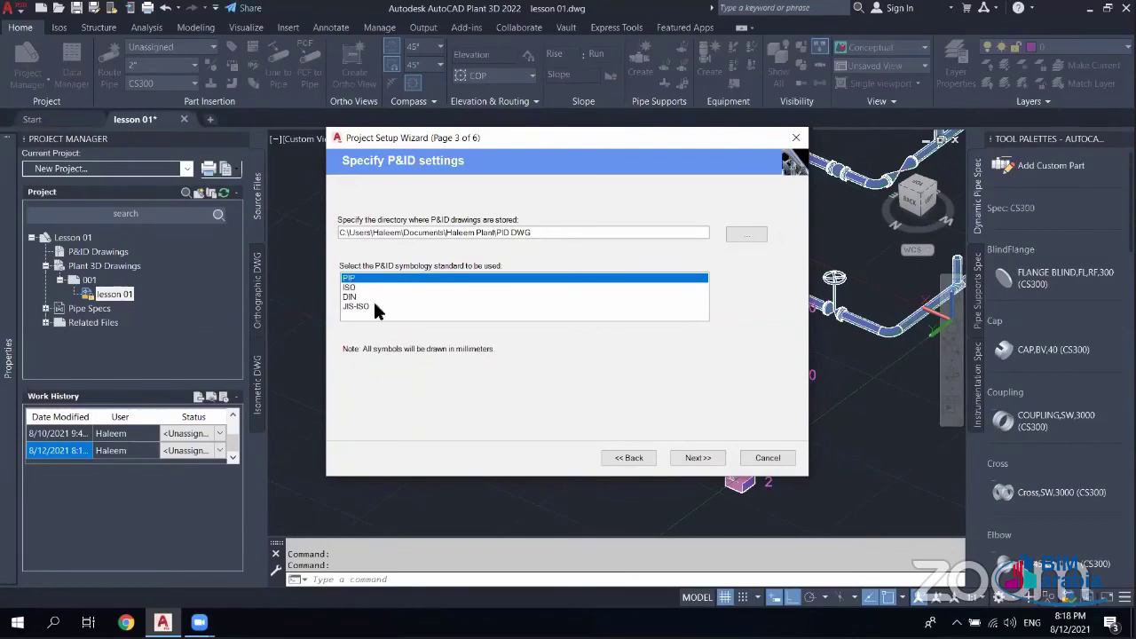
- Accept the default P&ID, spec-sheet directory and single-user database settings, and finish the wizard
{"action": "left_click", "coordinate": [702, 456]}
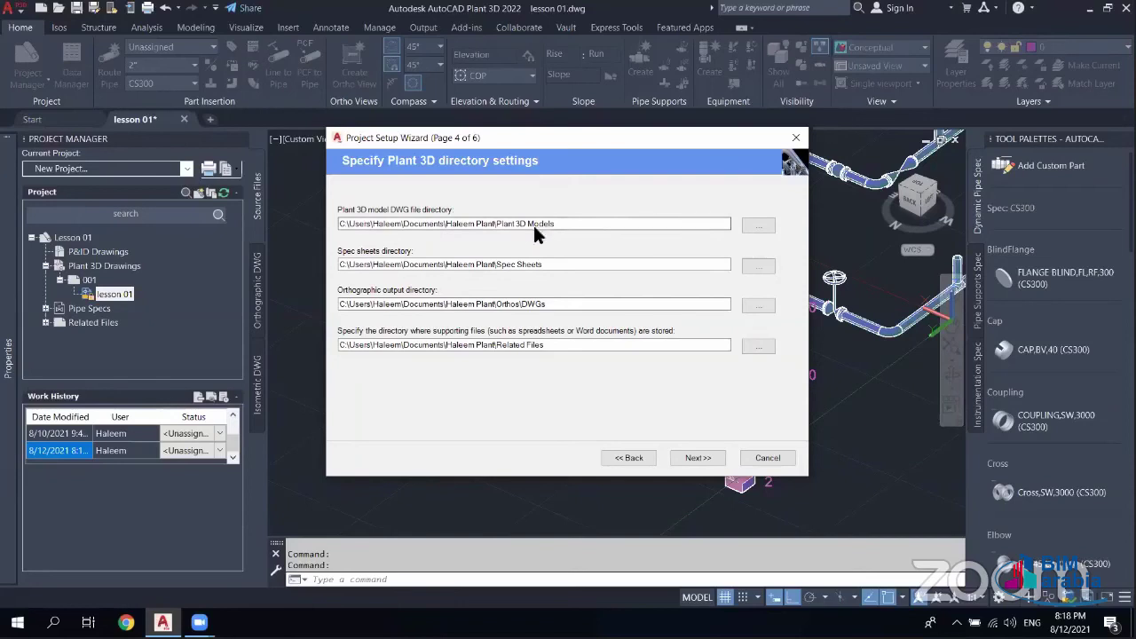
{"action": "left_click", "coordinate": [363, 264]}
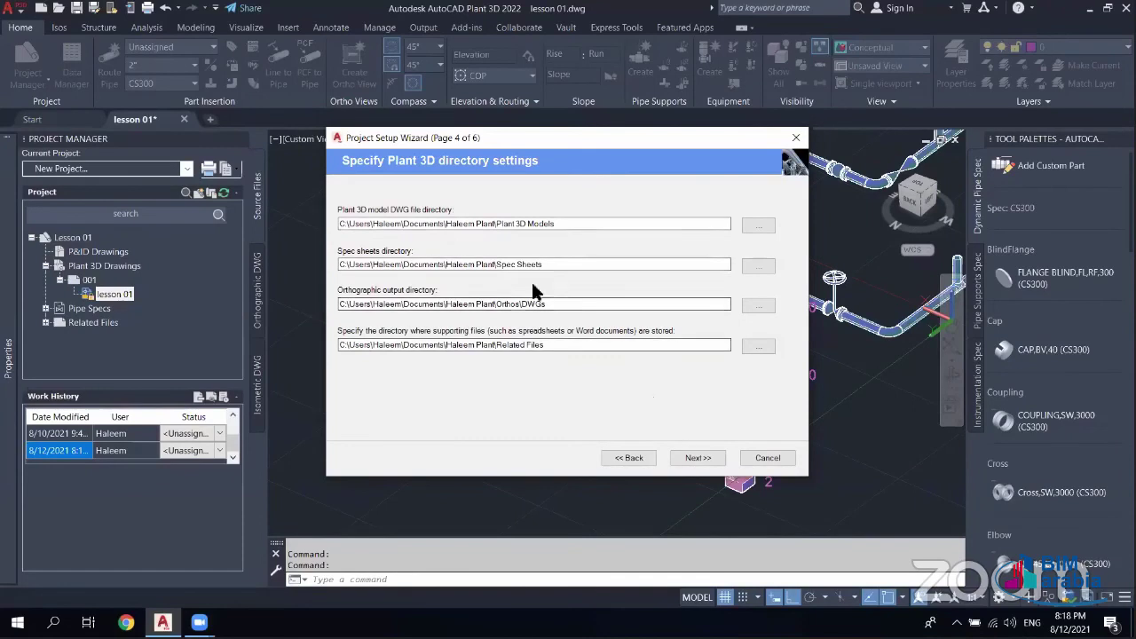
{"action": "left_click", "coordinate": [698, 454]}
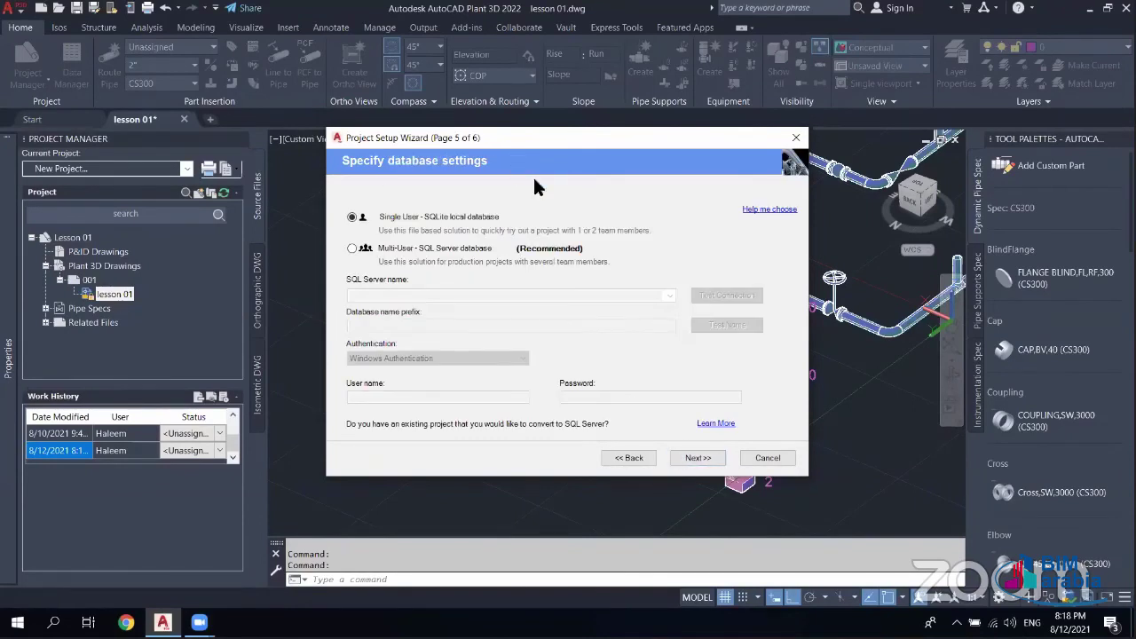
{"action": "left_click", "coordinate": [698, 457]}
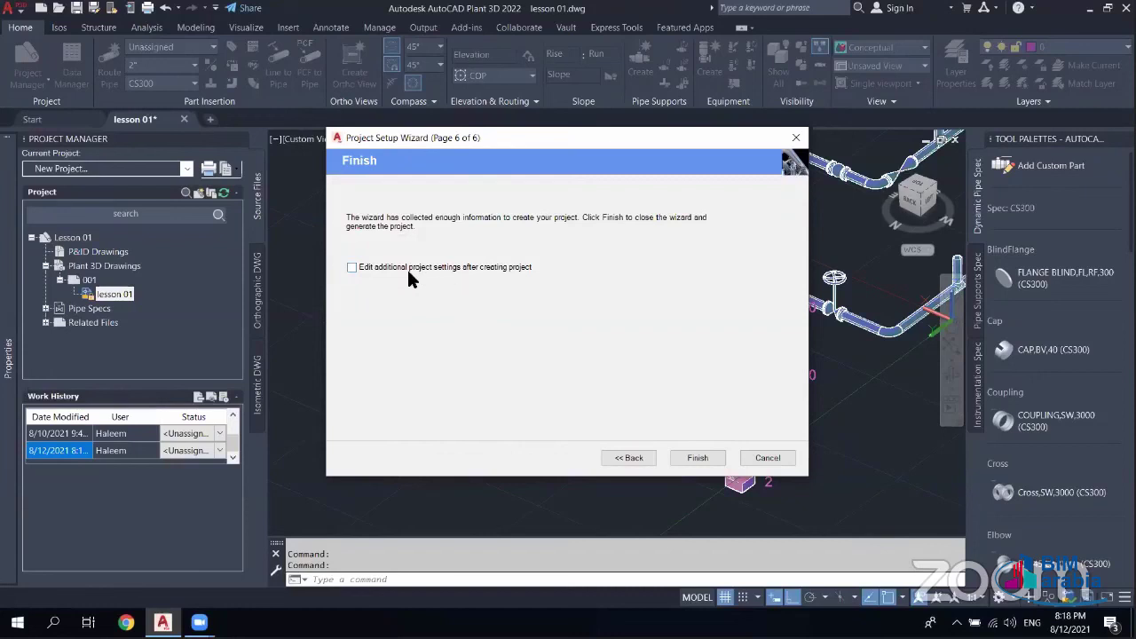
{"action": "left_click", "coordinate": [701, 456]}
{"action": "key", "text": "Return"}
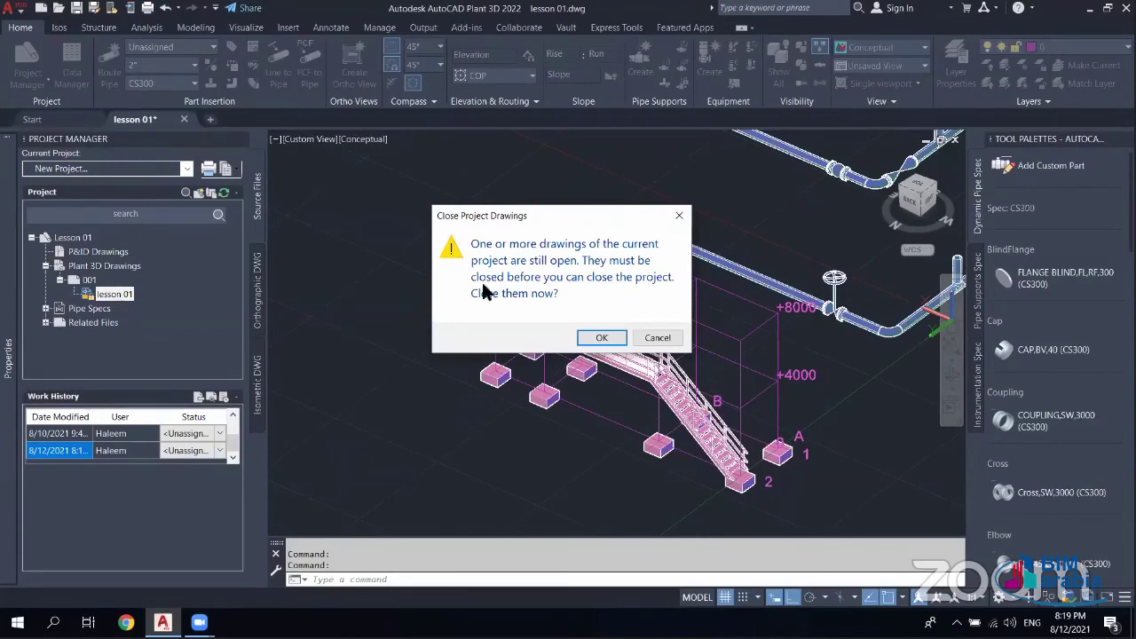
- Confirm closing the open project drawings and discard the changes to lesson 01
{"action": "left_click", "coordinate": [609, 338]}
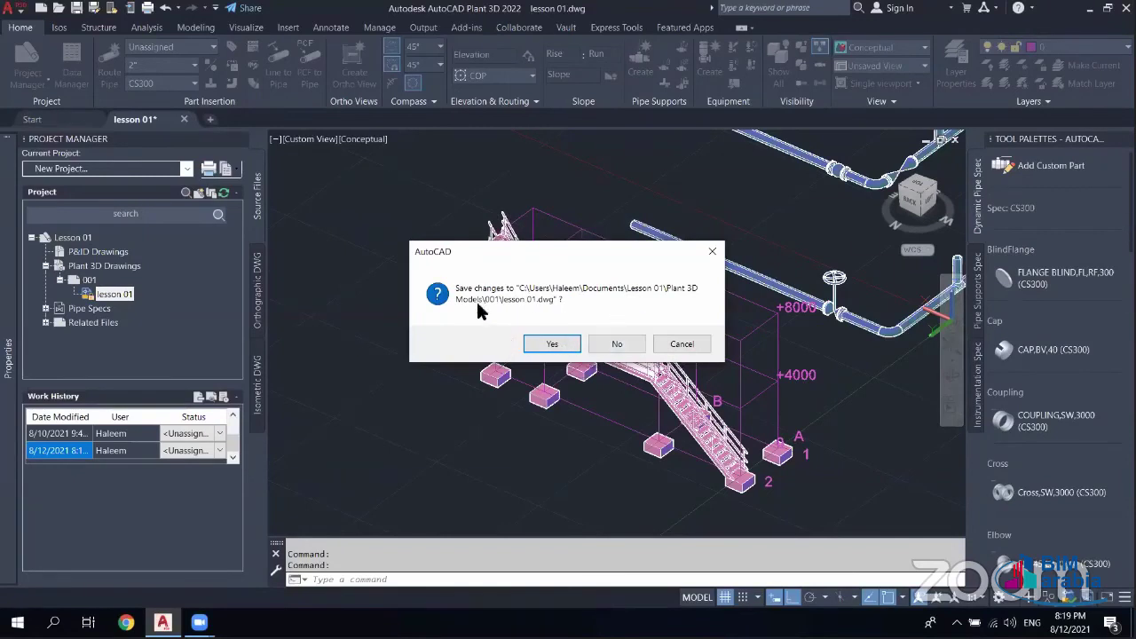
{"action": "left_click", "coordinate": [610, 341]}
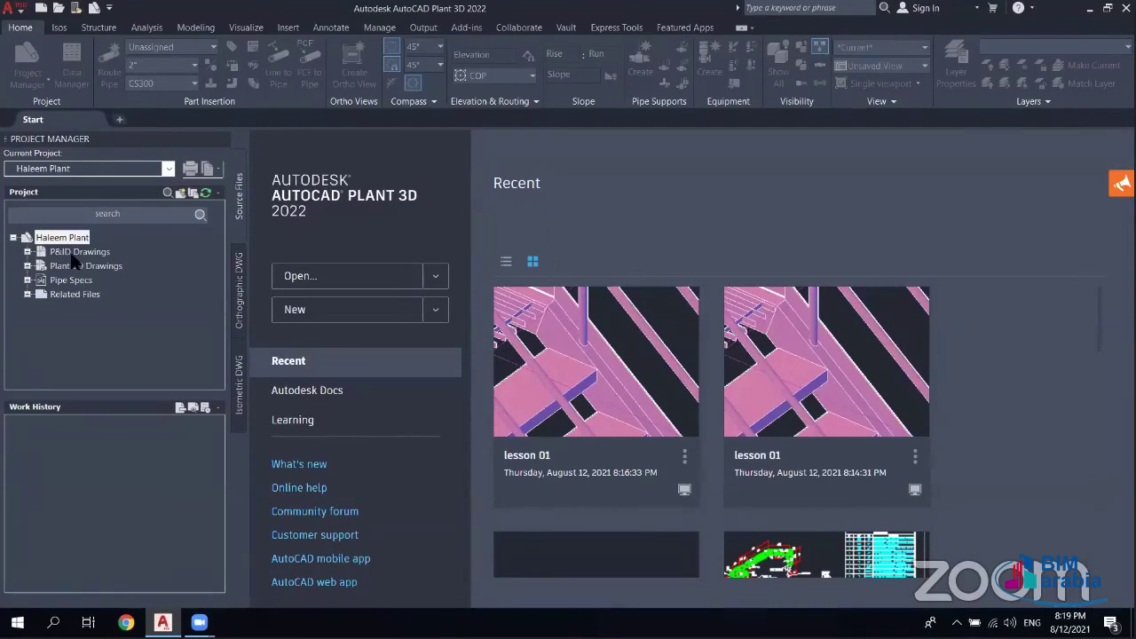
- Re-maximize the program window and select the P&ID Drawings folder in Project Manager
{"action": "left_click", "coordinate": [42, 254]}
{"action": "left_click", "coordinate": [401, 231]}
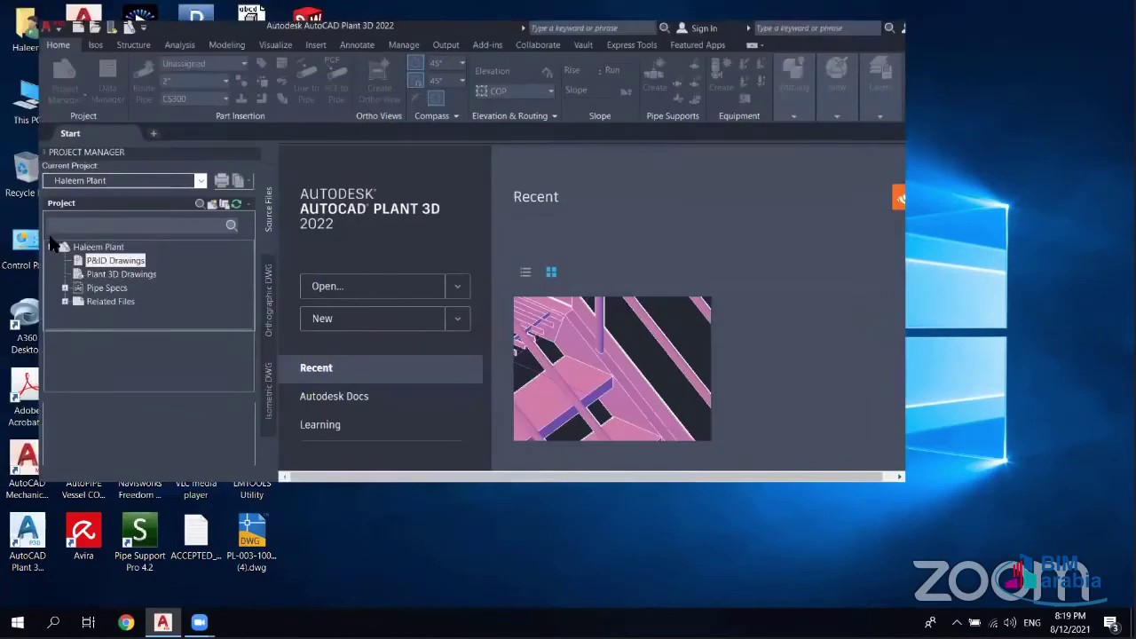
{"action": "left_click", "coordinate": [64, 241]}
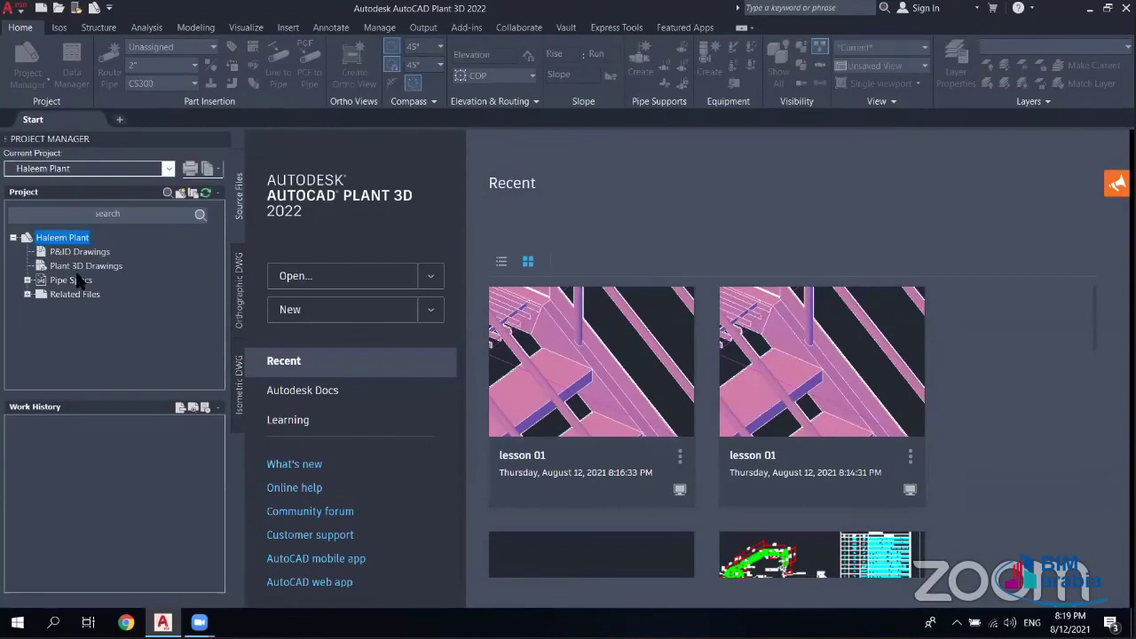
{"action": "left_click", "coordinate": [60, 254]}
- Add a new drawing with file name 101 under the P&ID Drawings folder
{"action": "right_click", "coordinate": [76, 259]}
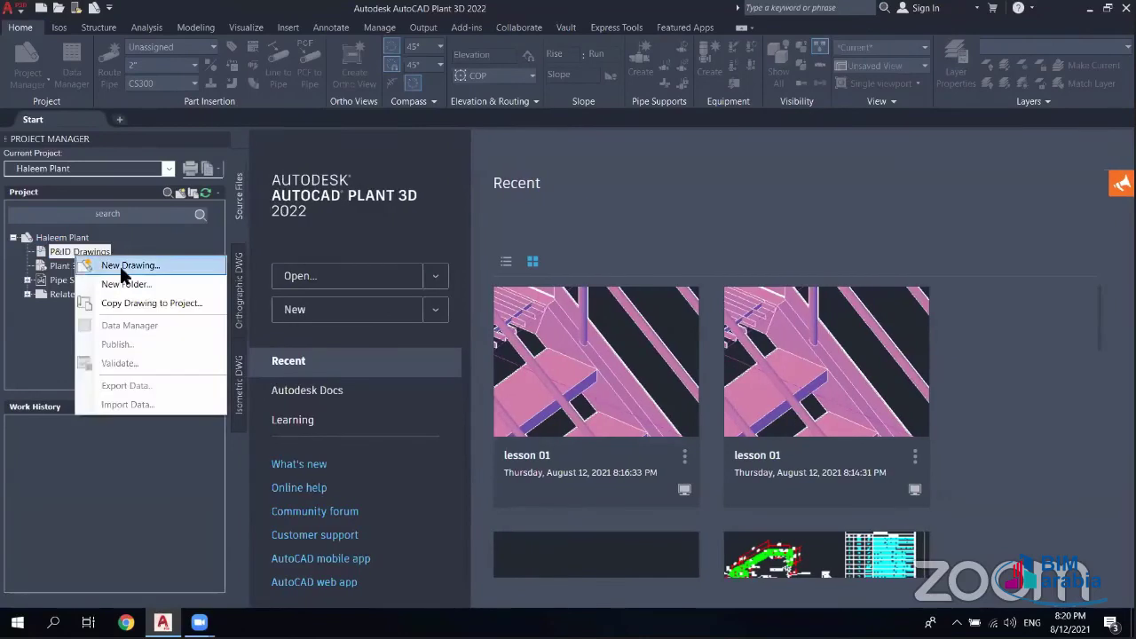
{"action": "left_click", "coordinate": [112, 271]}
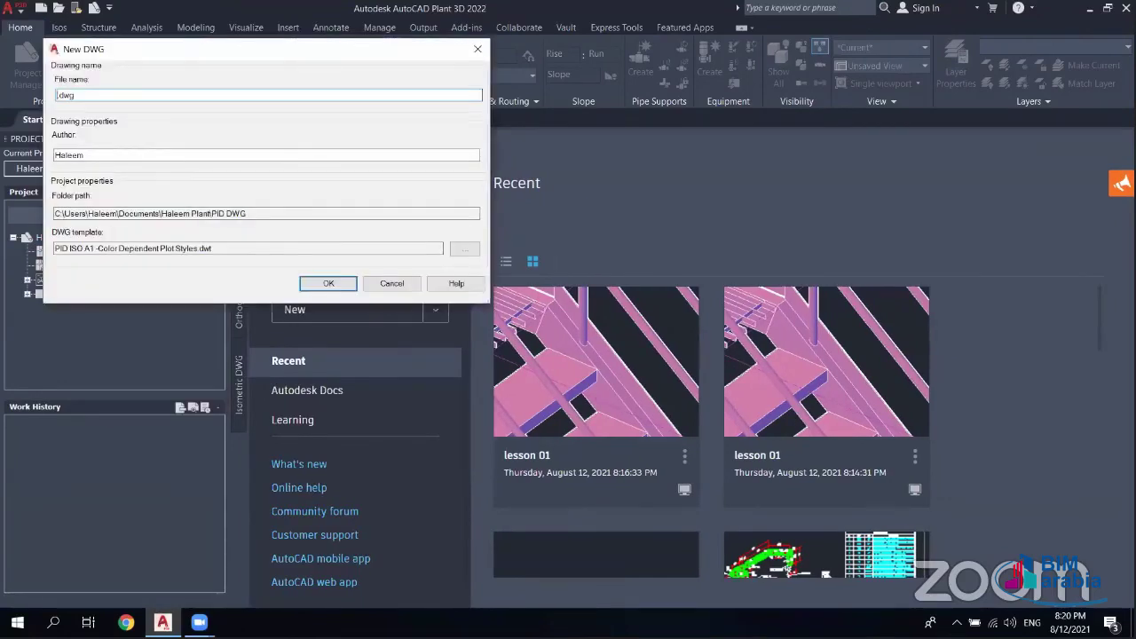
{"action": "type", "text": "101"}
{"action": "left_click", "coordinate": [332, 281]}
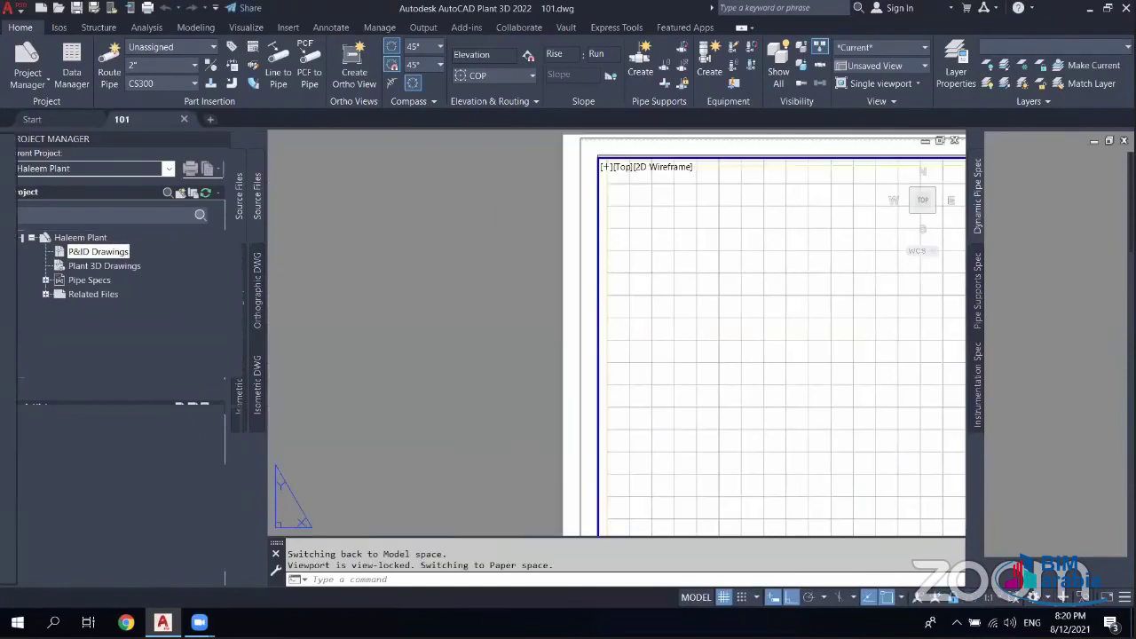
- Pan drawing 101's sheet to the title block and activate its viewport
{"action": "scroll", "coordinate": [746, 336], "scroll_direction": "down", "scroll_amount": 2}
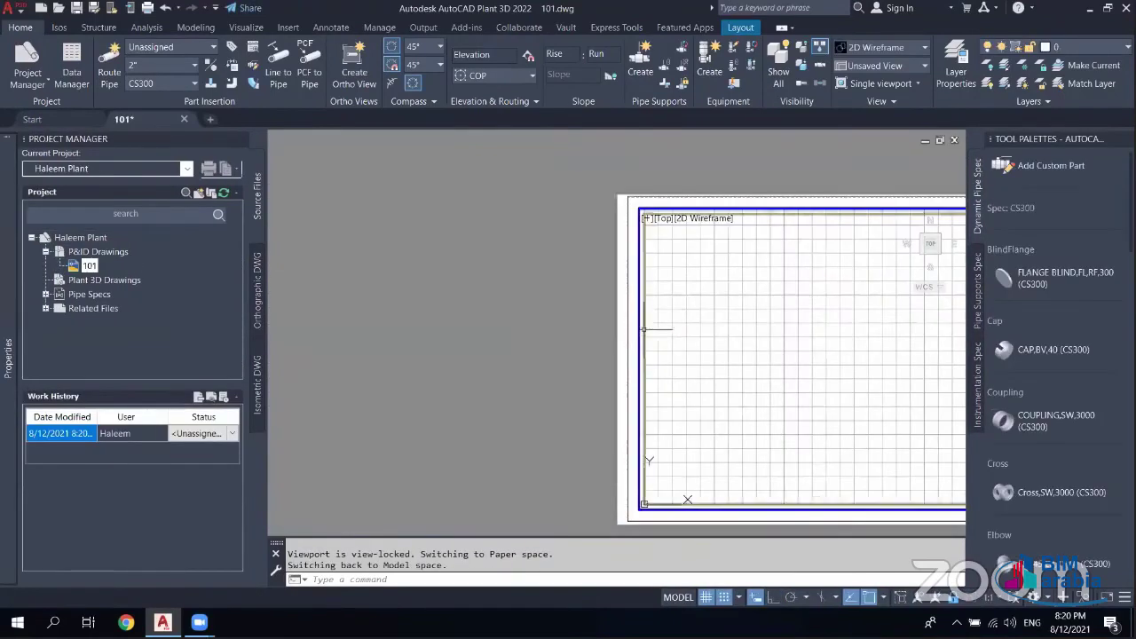
{"action": "mouse_move", "coordinate": [745, 336]}
{"action": "middle_mouse_down"}
{"action": "mouse_move", "coordinate": [580, 329]}
{"action": "mouse_move", "coordinate": [554, 289]}
{"action": "middle_mouse_up"}
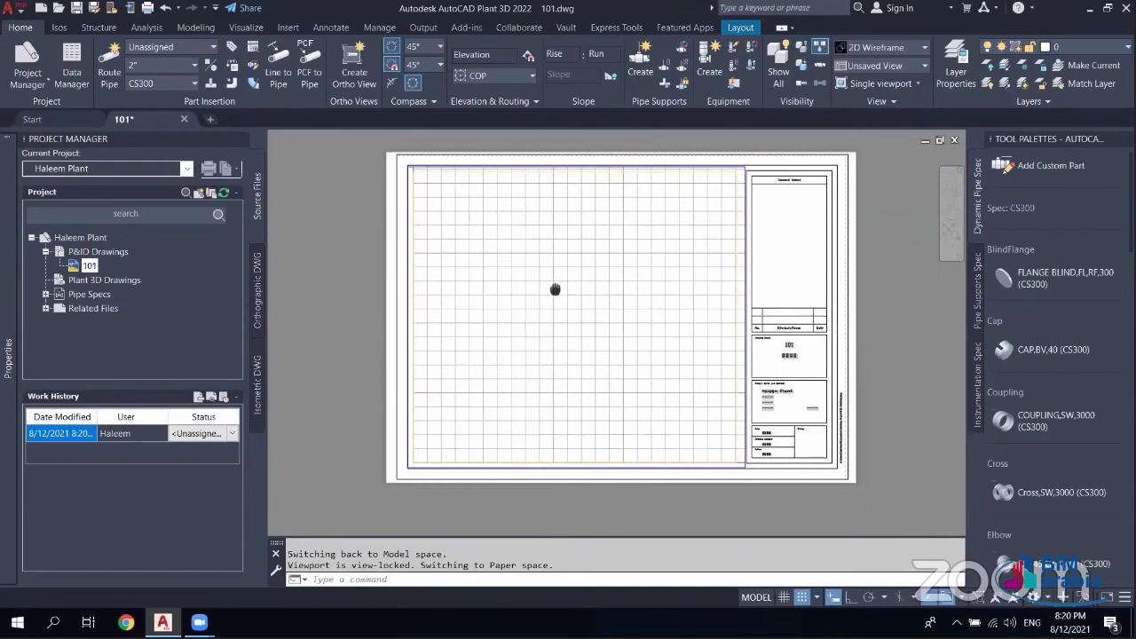
{"action": "double_click", "coordinate": [555, 289]}
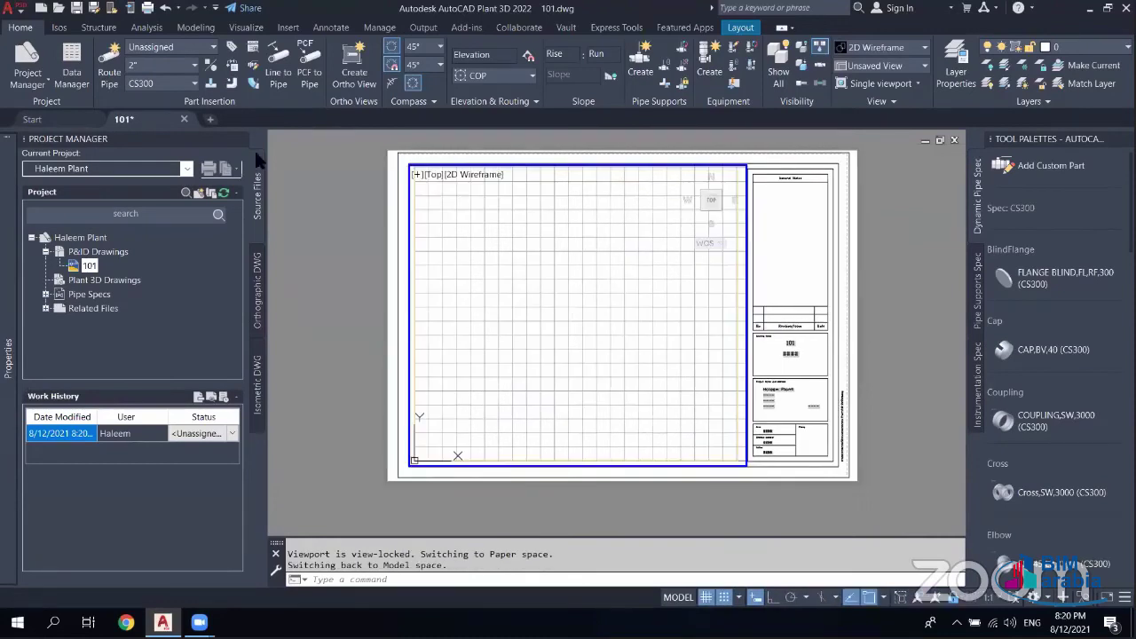
- Attempt Route Pipe, dismiss the workspace warning, and show the workspace list
{"action": "left_click", "coordinate": [108, 79]}
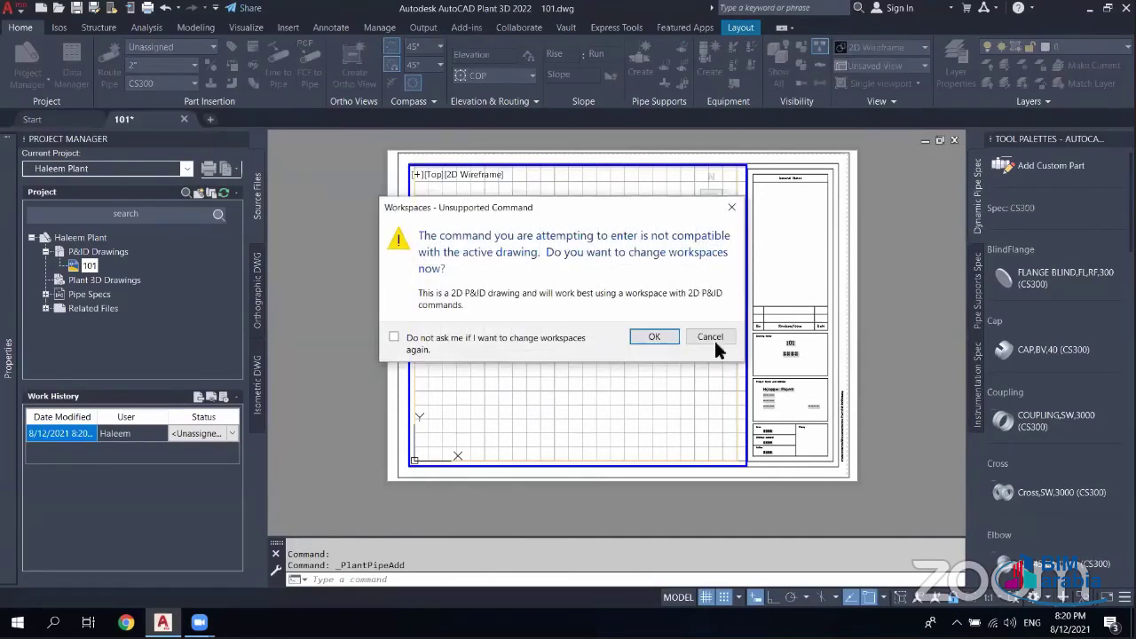
{"action": "left_click", "coordinate": [652, 336]}
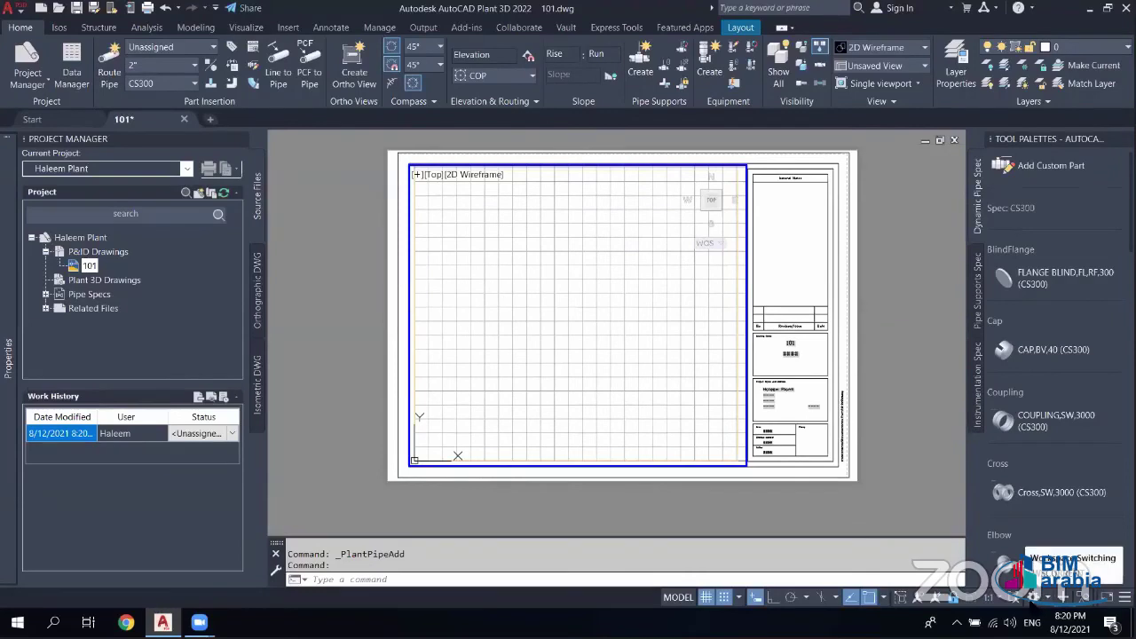
{"action": "left_click", "coordinate": [1062, 596]}
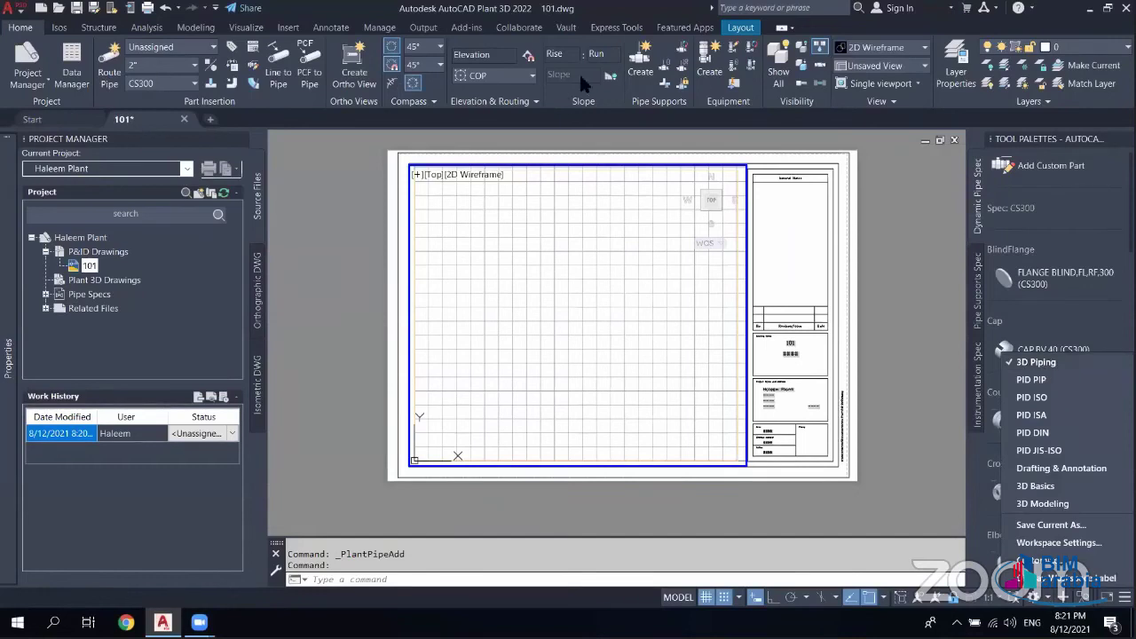
- Switch to the PID PIP workspace and dock the P&ID tool palette
{"action": "left_click", "coordinate": [1062, 378]}
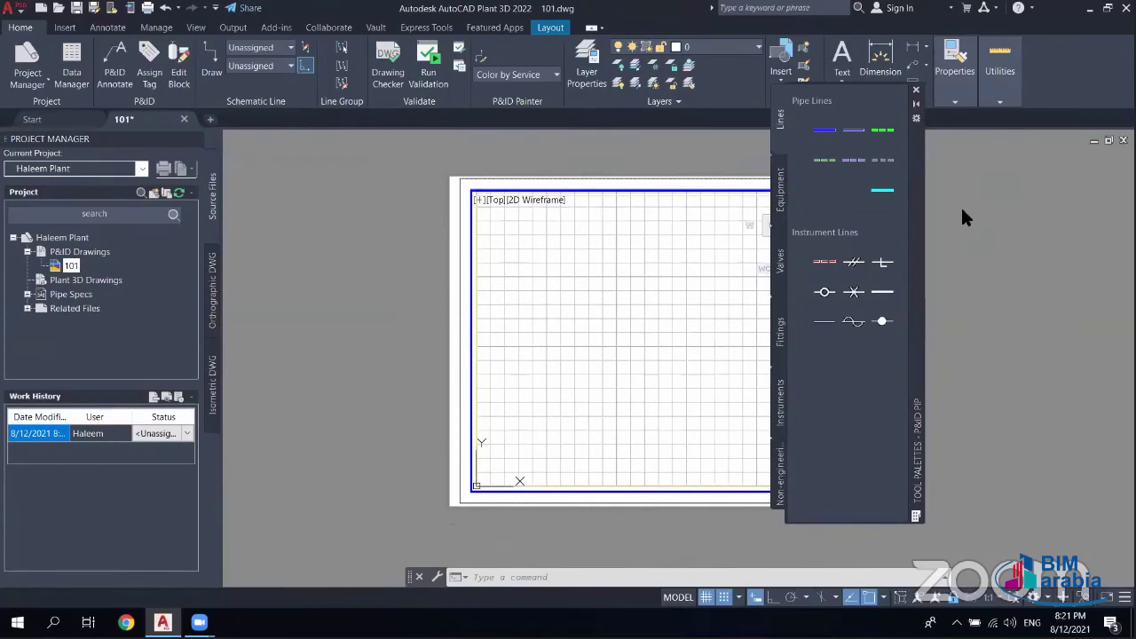
{"action": "double_click", "coordinate": [916, 271]}
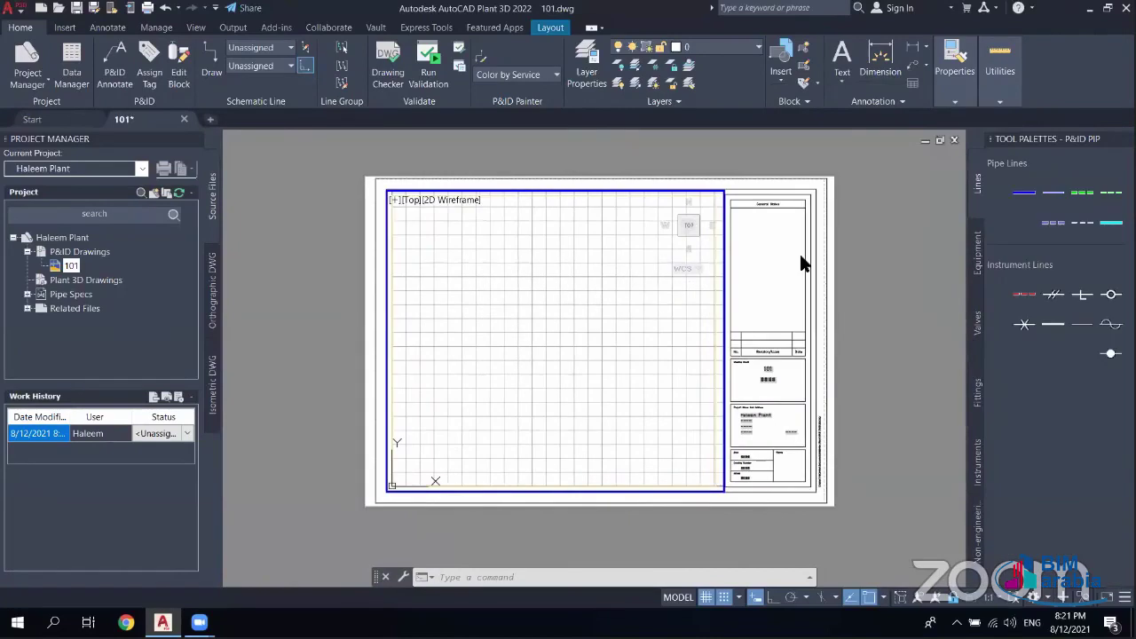
{"action": "scroll", "coordinate": [801, 264], "scroll_direction": "up", "scroll_amount": 3}
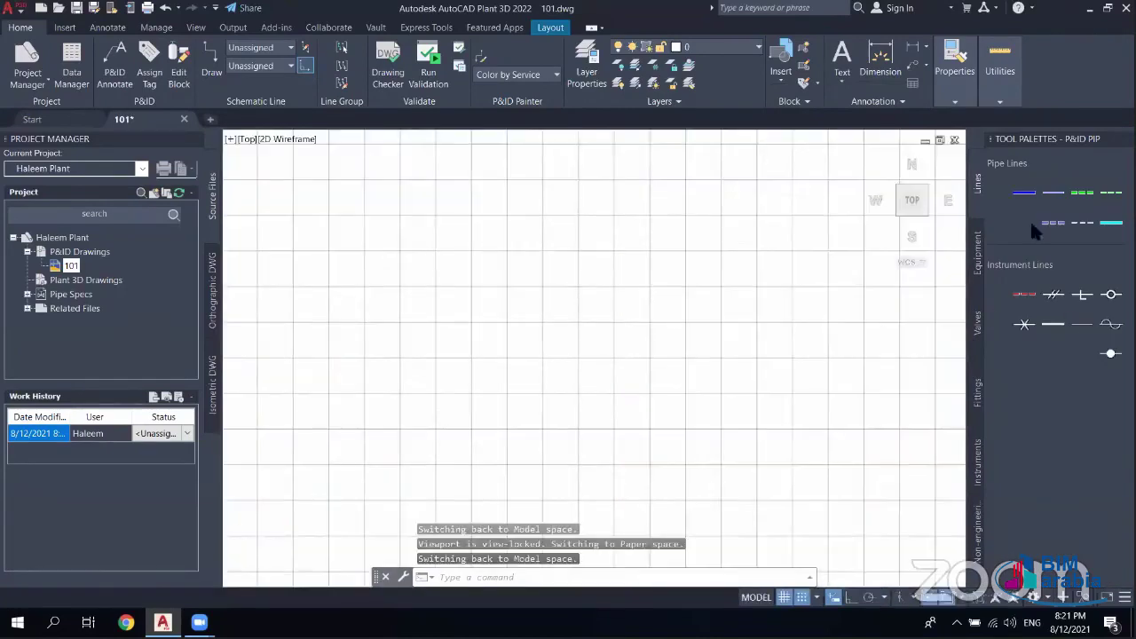
- Place an untagged pump symbol from the Equipment palette left of the sheet's centre
{"action": "left_click", "coordinate": [977, 253]}
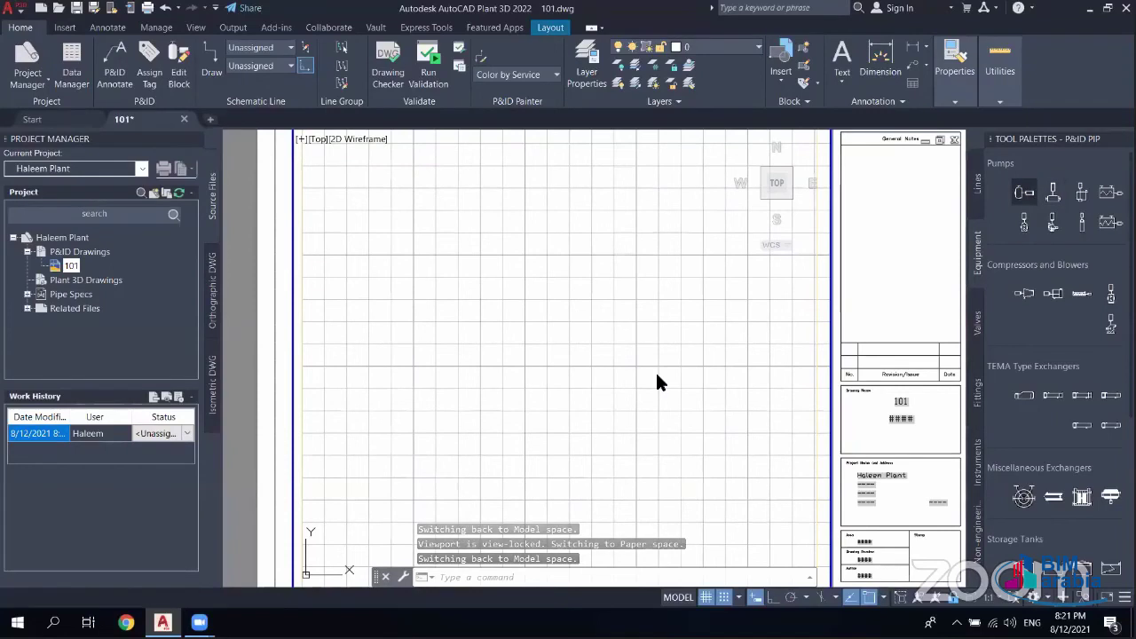
{"action": "left_click", "coordinate": [327, 216]}
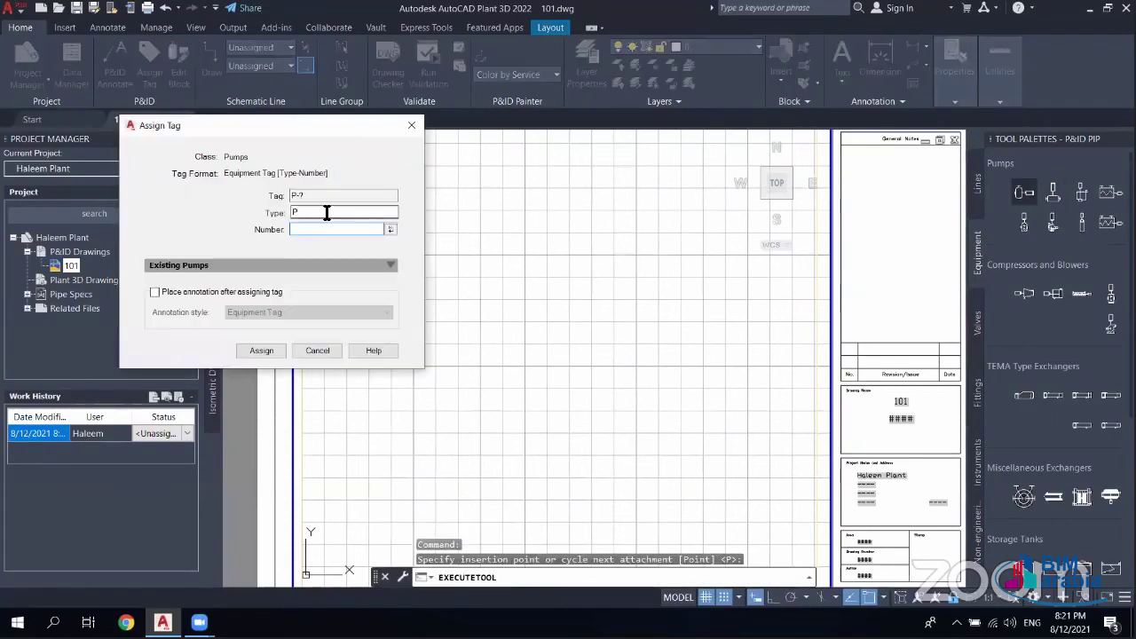
{"action": "left_click", "coordinate": [317, 350]}
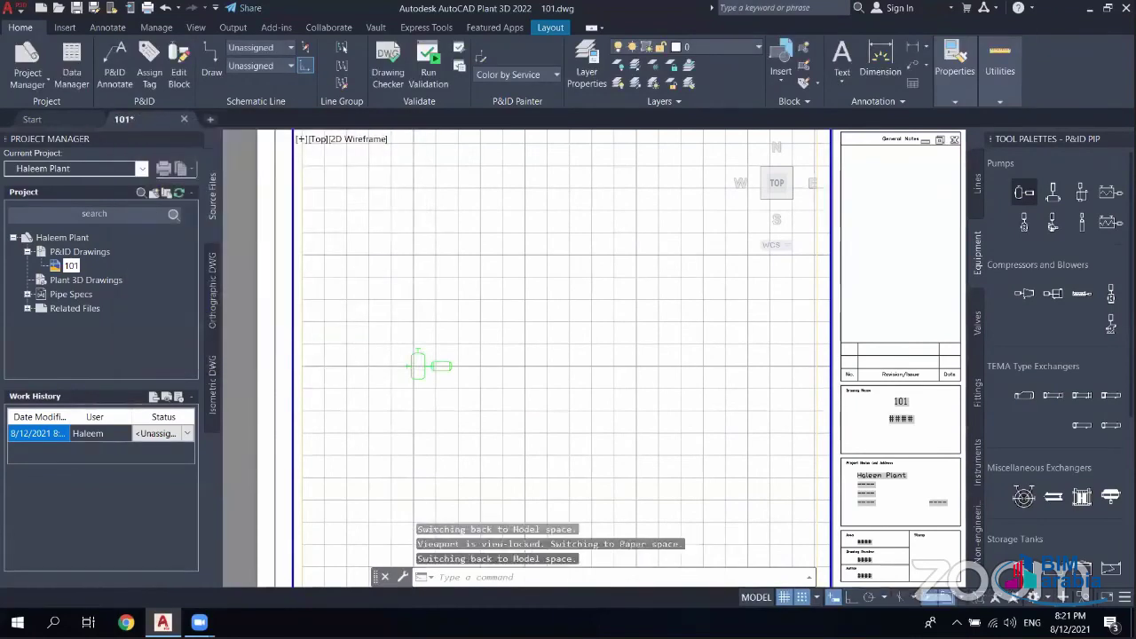
{"action": "scroll", "coordinate": [894, 264], "scroll_direction": "down", "scroll_amount": 3}
{"action": "scroll", "coordinate": [894, 264], "scroll_direction": "up", "scroll_amount": 1}
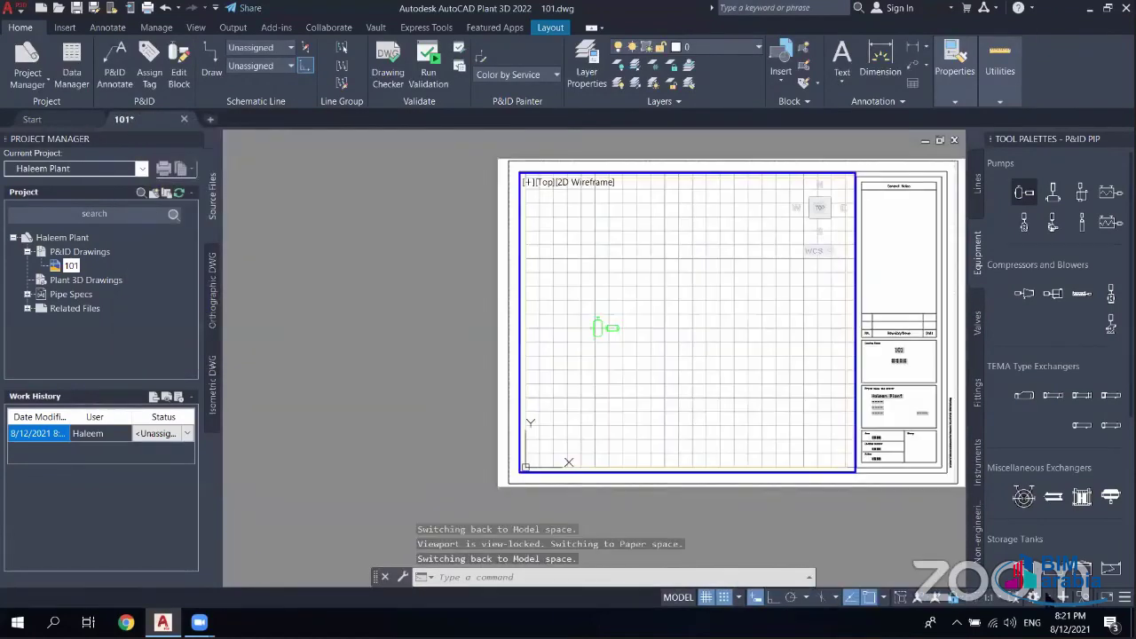
{"action": "left_click", "coordinate": [1050, 598]}
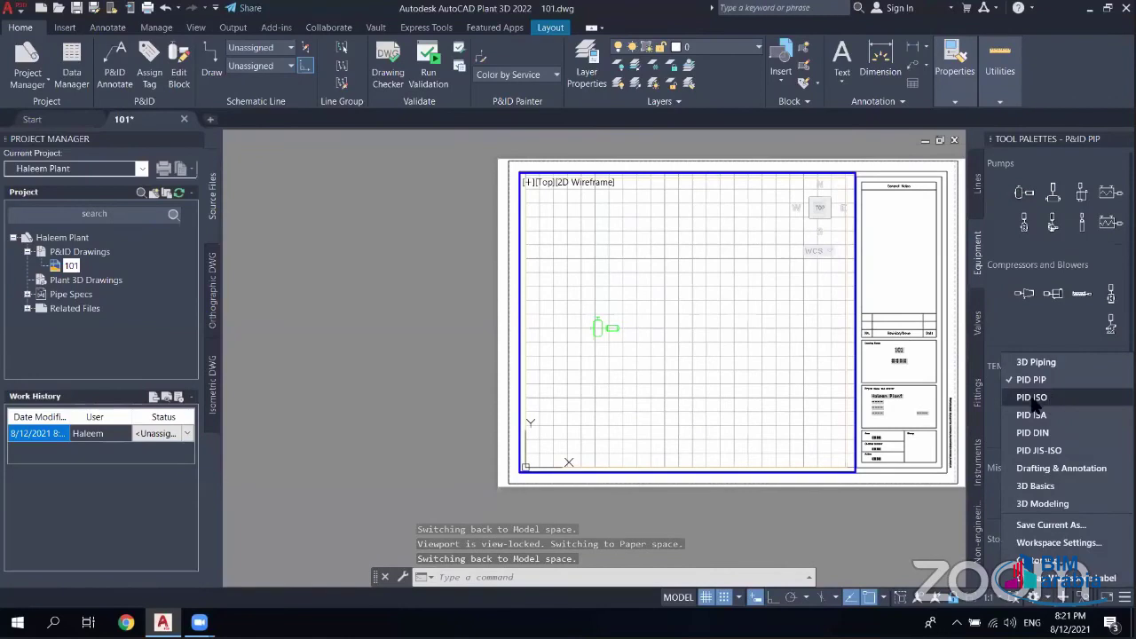
- Try the PID ISO, Drafting & Annotation and 3D Basics workspaces in turn
{"action": "left_click", "coordinate": [1038, 399]}
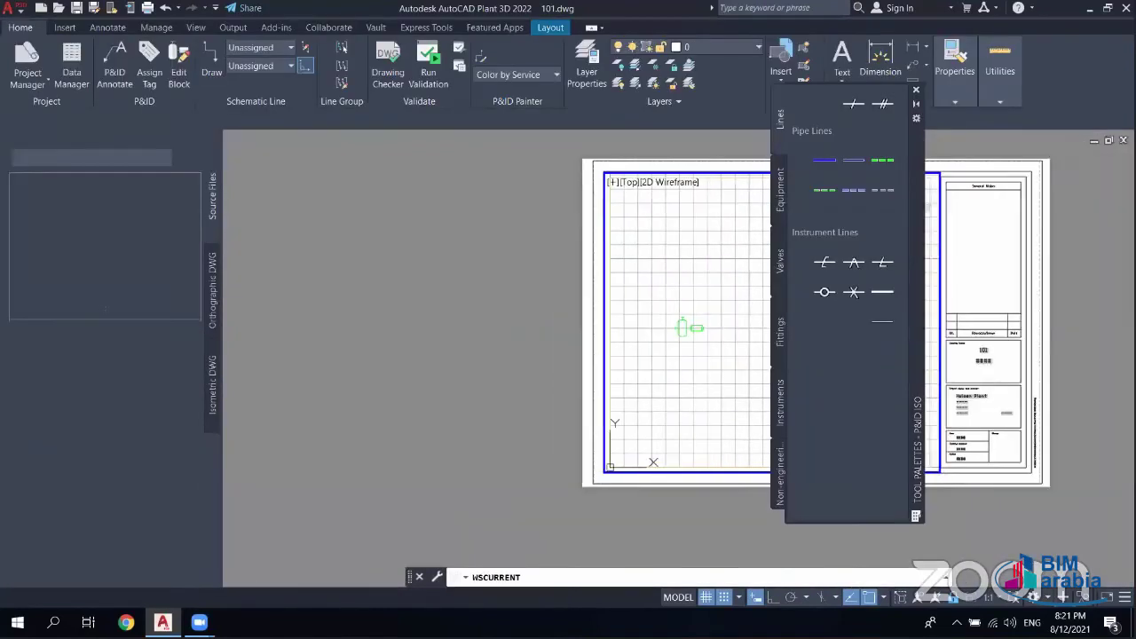
{"action": "left_click", "coordinate": [781, 190]}
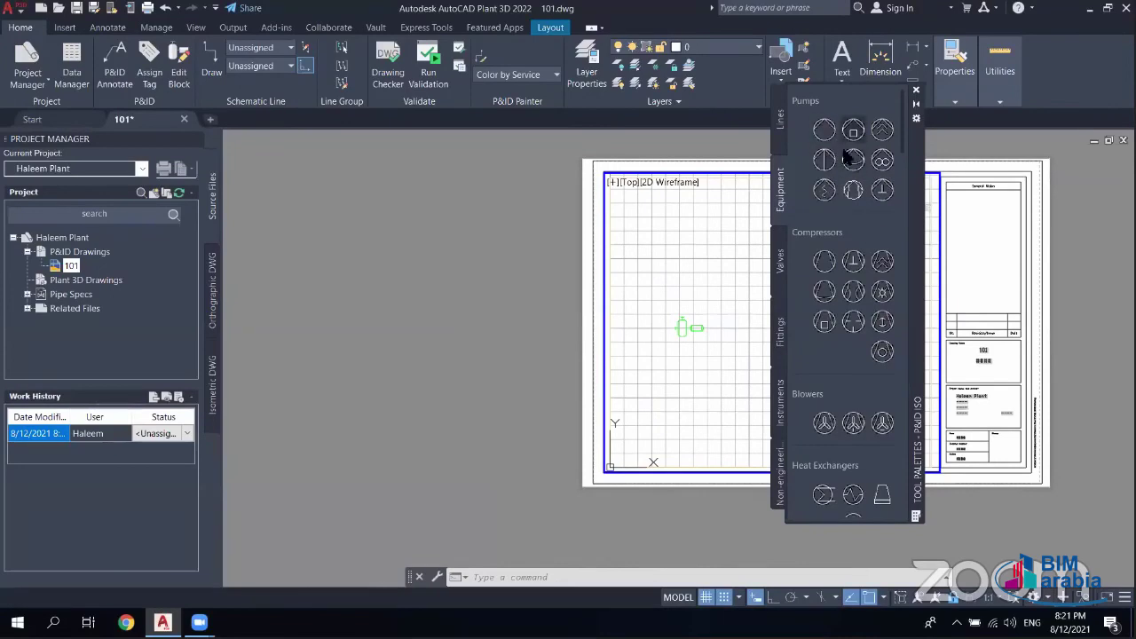
{"action": "left_click", "coordinate": [1063, 597]}
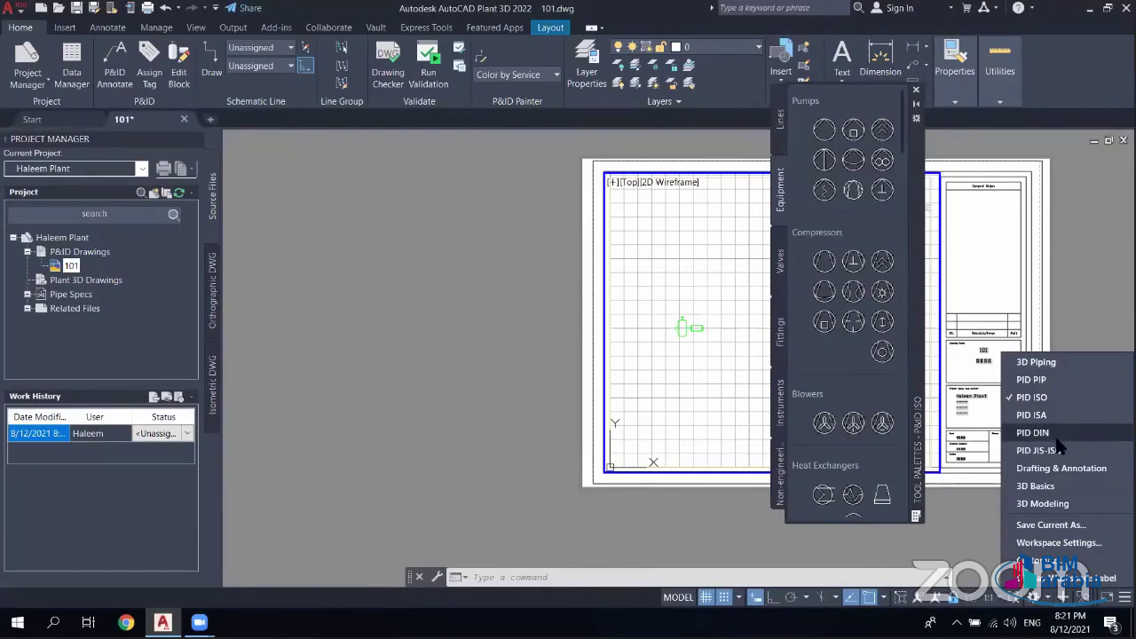
{"action": "left_click", "coordinate": [1074, 468]}
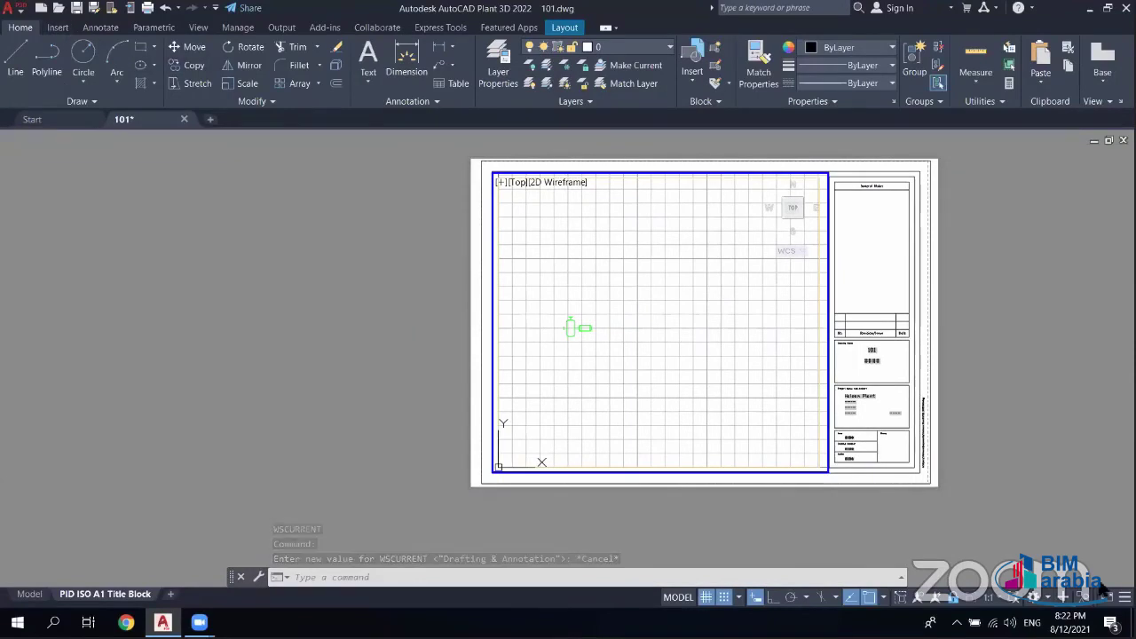
{"action": "left_click", "coordinate": [1035, 596]}
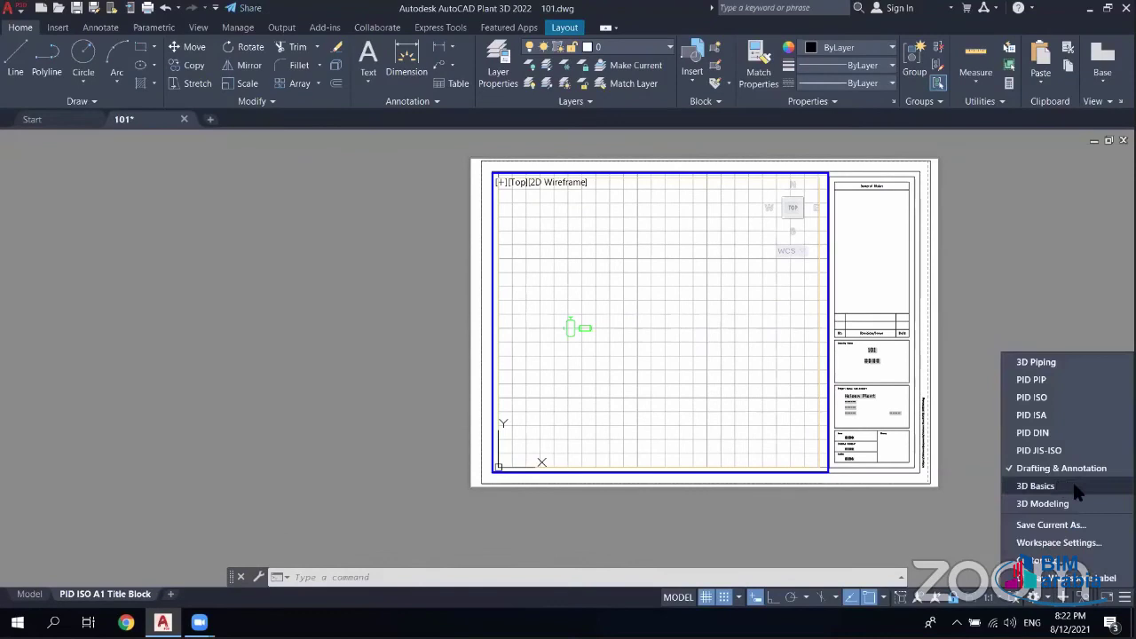
{"action": "left_click", "coordinate": [1037, 486]}
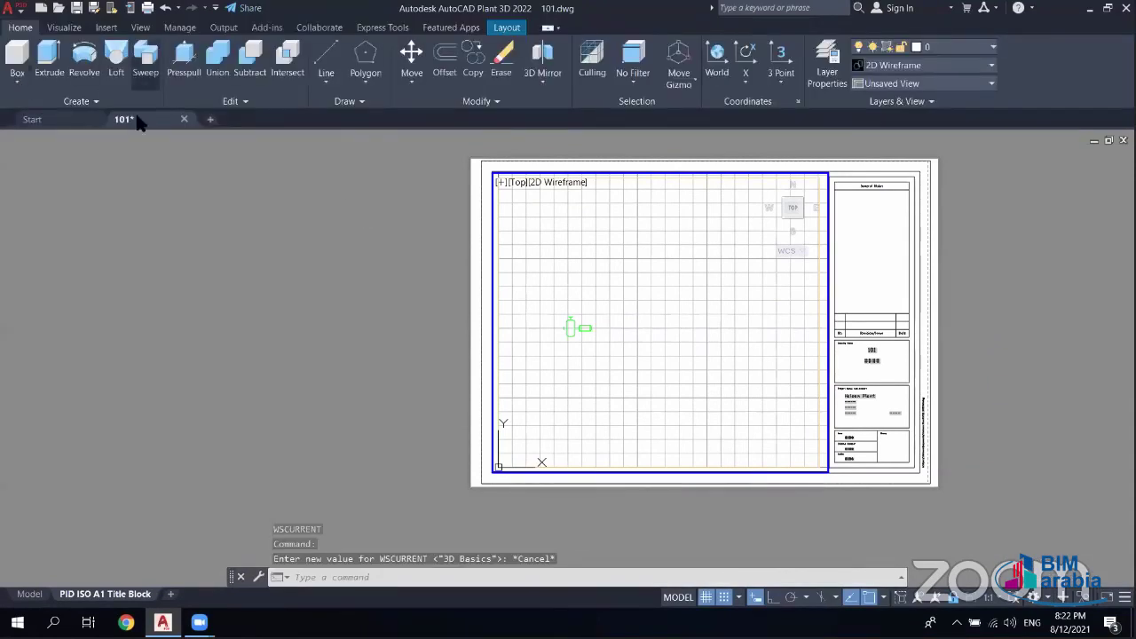
- Re-frame the viewport, try 3D Modeling, then settle on the 3D Piping workspace
{"action": "scroll", "coordinate": [353, 206], "scroll_direction": "up", "scroll_amount": 1}
{"action": "scroll", "coordinate": [353, 206], "scroll_direction": "up", "scroll_amount": 2}
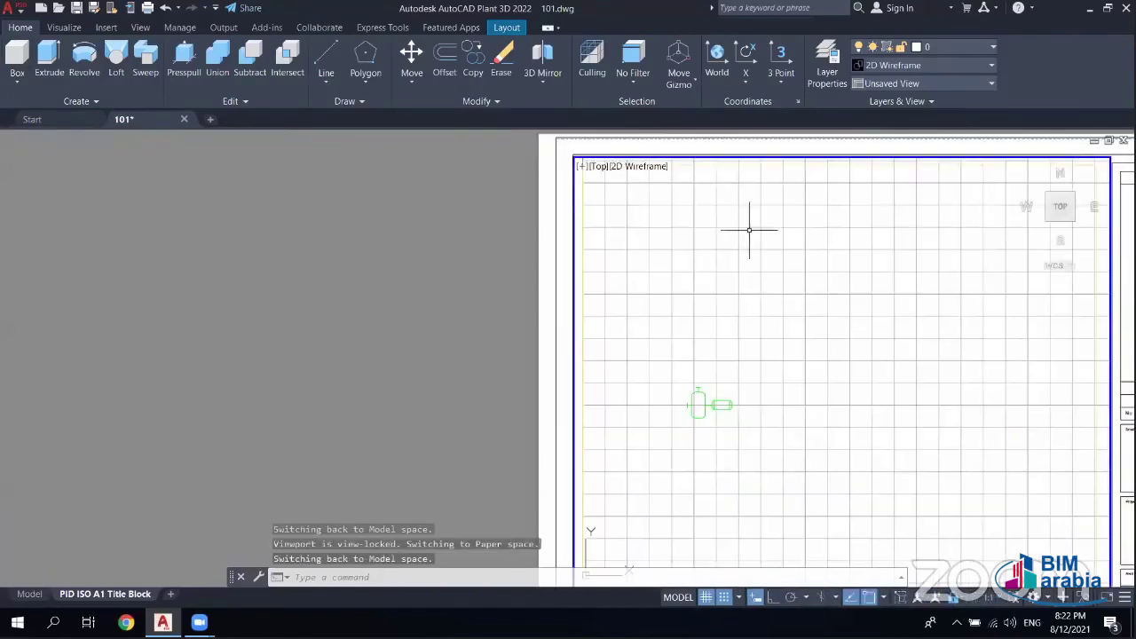
{"action": "scroll", "coordinate": [749, 228], "scroll_direction": "down", "scroll_amount": 2}
{"action": "middle_click_drag", "start_coordinate": [600, 254], "coordinate": [404, 167]}
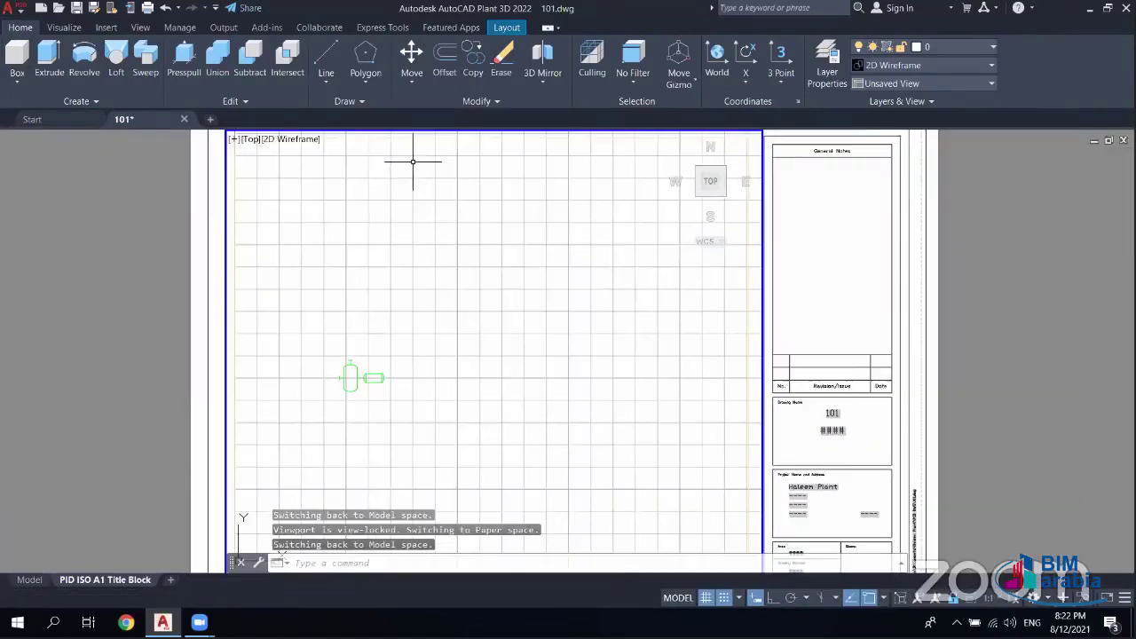
{"action": "left_click", "coordinate": [1062, 596]}
{"action": "left_click", "coordinate": [1045, 502]}
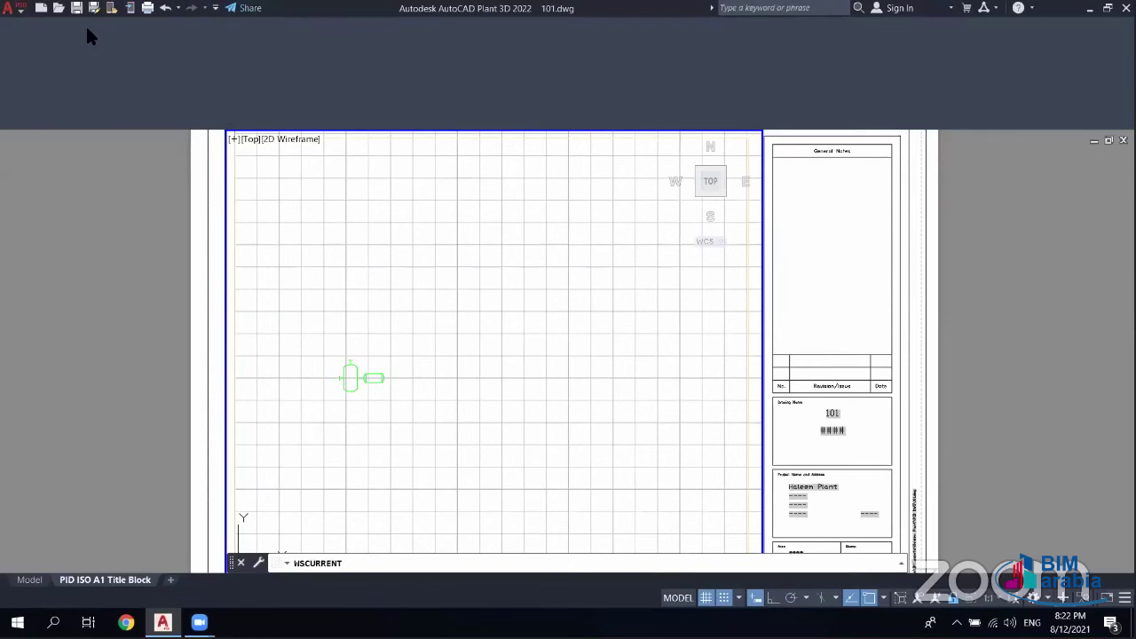
{"action": "key", "text": "Return"}
{"action": "key", "text": "Escape"}
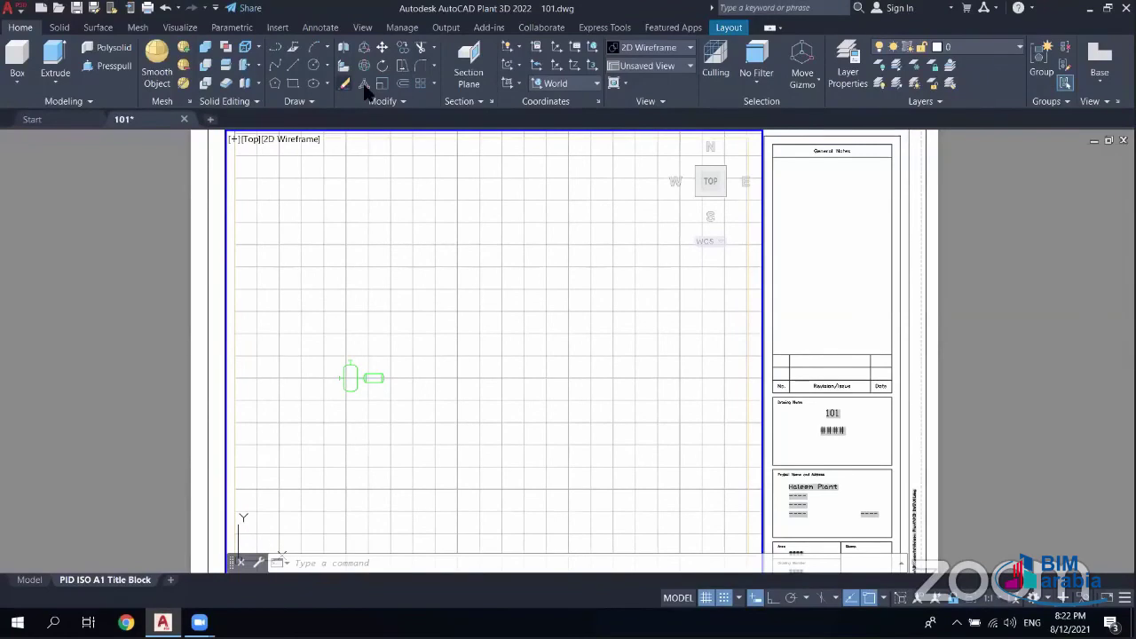
{"action": "left_click", "coordinate": [854, 69]}
{"action": "left_click", "coordinate": [1047, 596]}
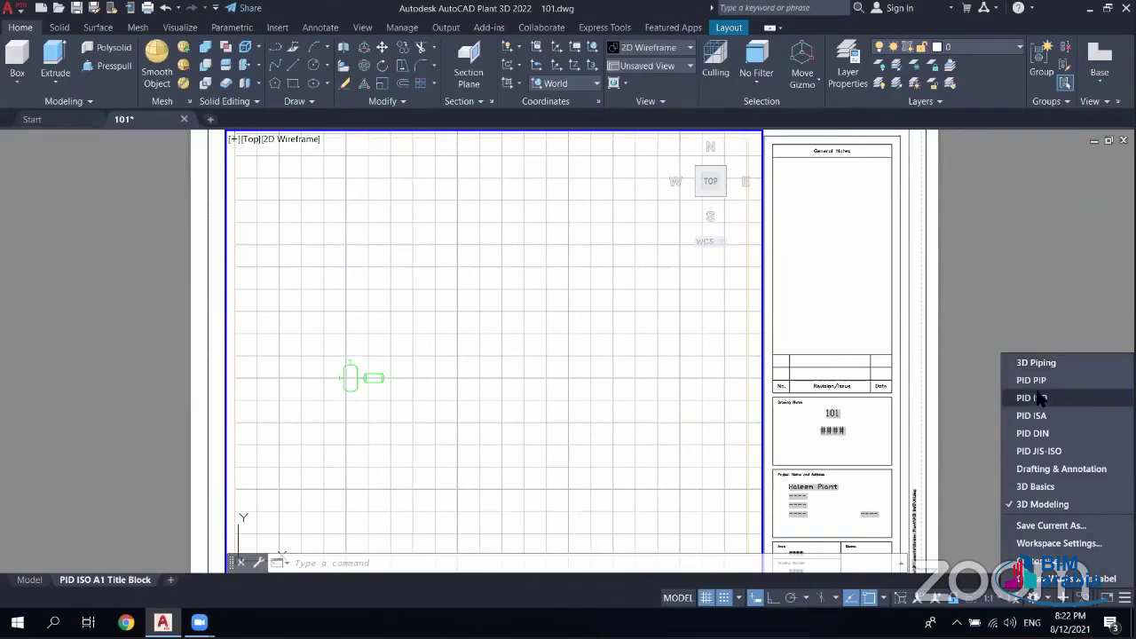
{"action": "left_click", "coordinate": [1060, 362]}
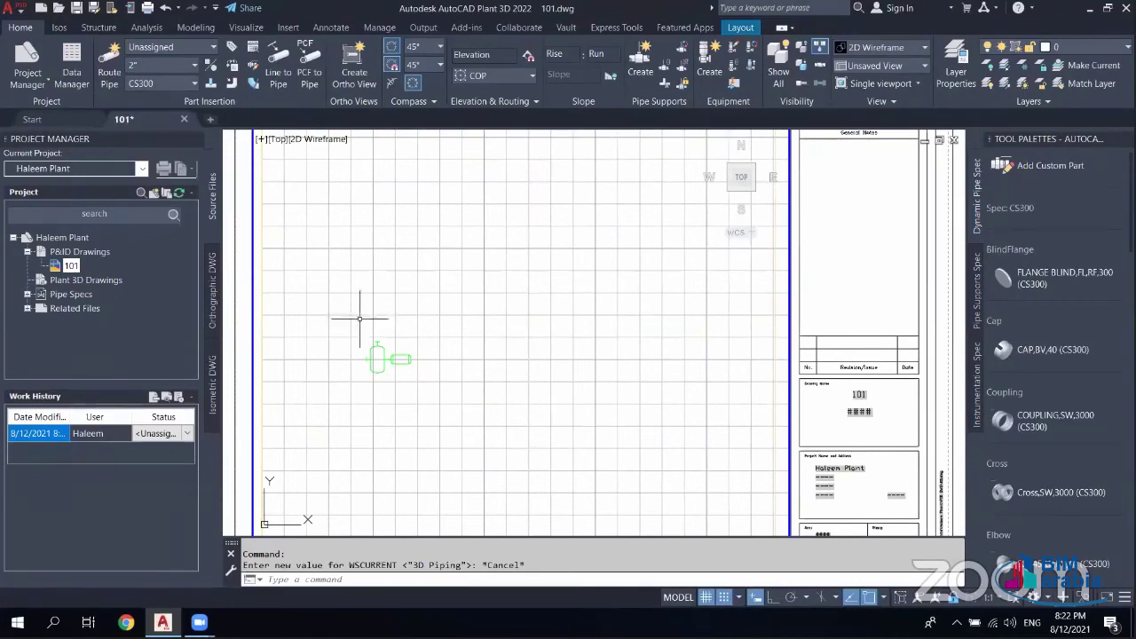
- Add a new drawing with file name 100 under the Plant 3D Drawings folder
{"action": "left_click", "coordinate": [78, 286]}
{"action": "right_click", "coordinate": [85, 282]}
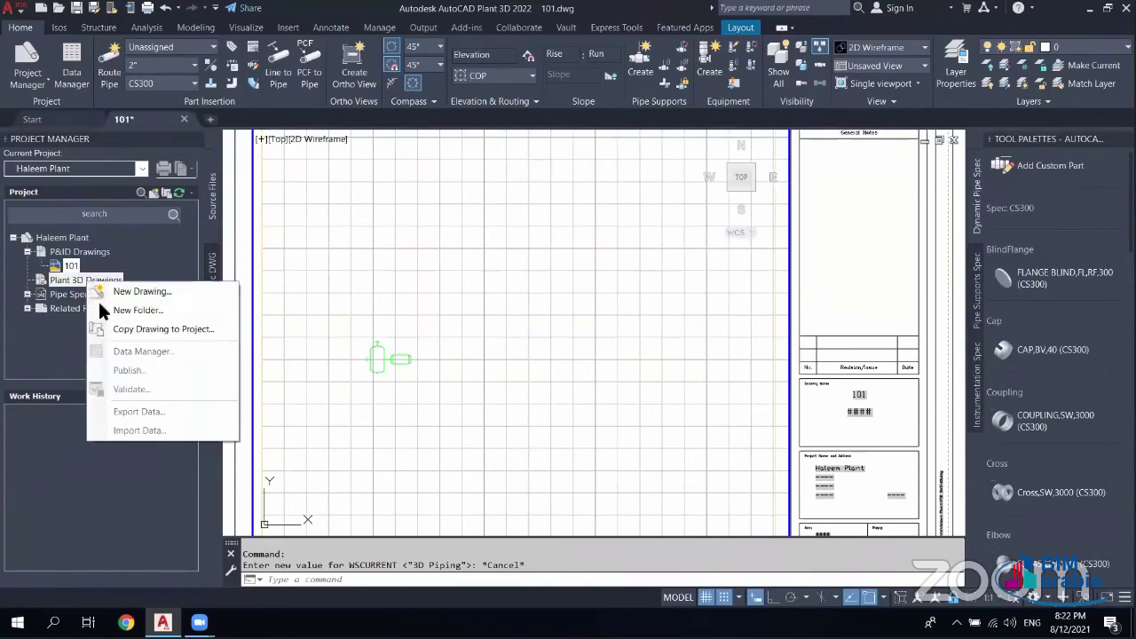
{"action": "left_click", "coordinate": [148, 289]}
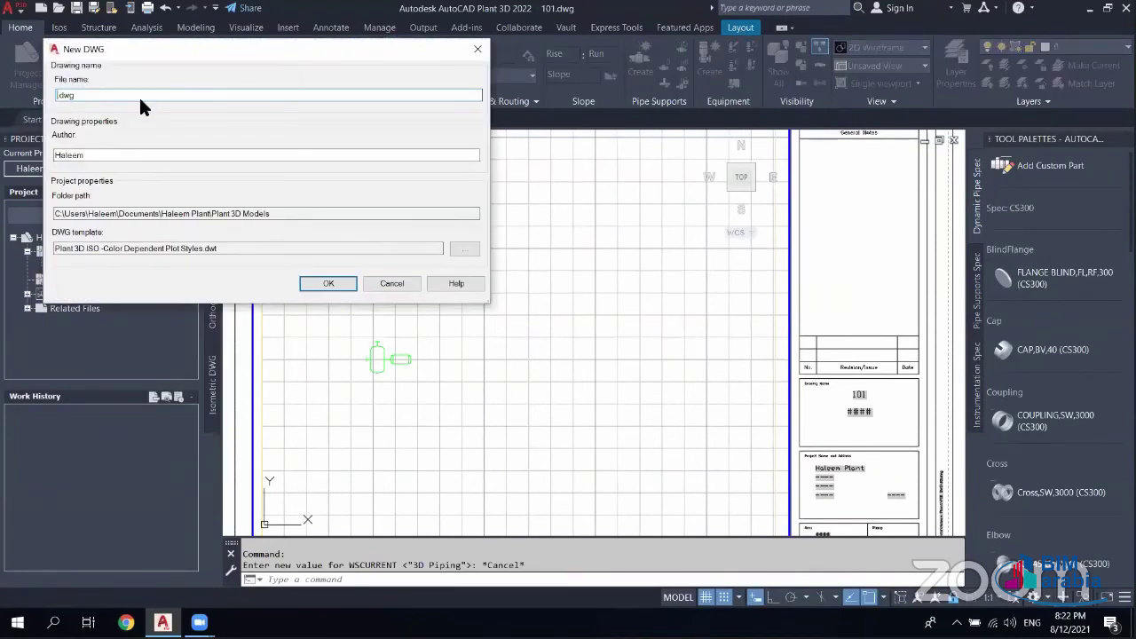
{"action": "type", "text": "100"}
{"action": "left_click", "coordinate": [328, 282]}
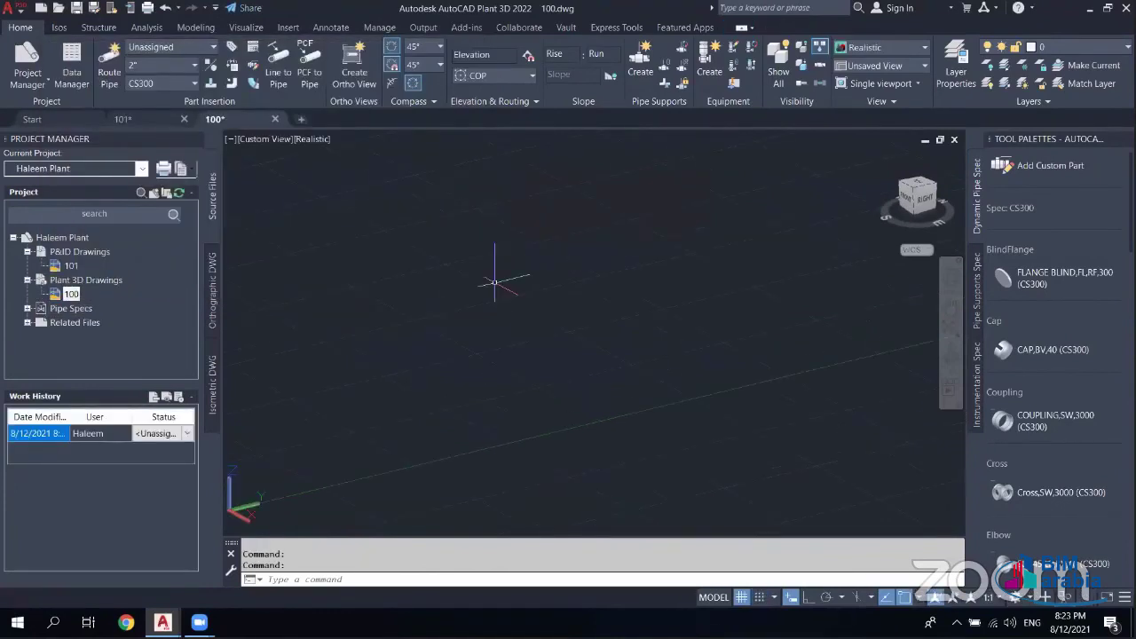
- Switch between drawings 101 and 100, pan the empty 3D view of 100, then return to 101
{"action": "scroll", "coordinate": [423, 322], "scroll_direction": "down", "scroll_amount": 3}
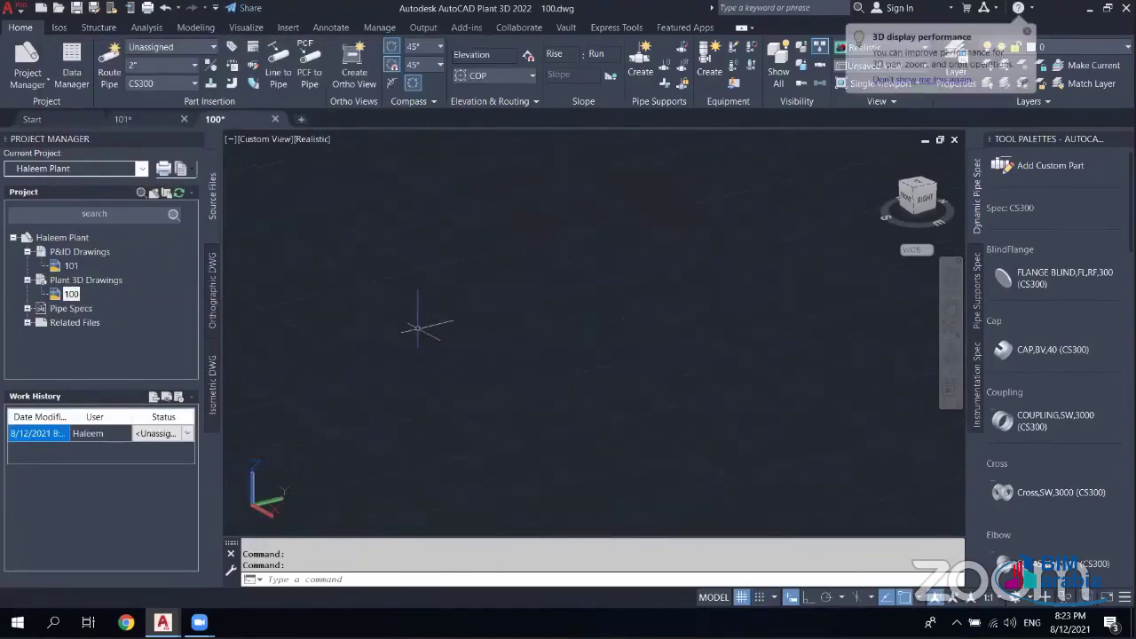
{"action": "left_click", "coordinate": [156, 119]}
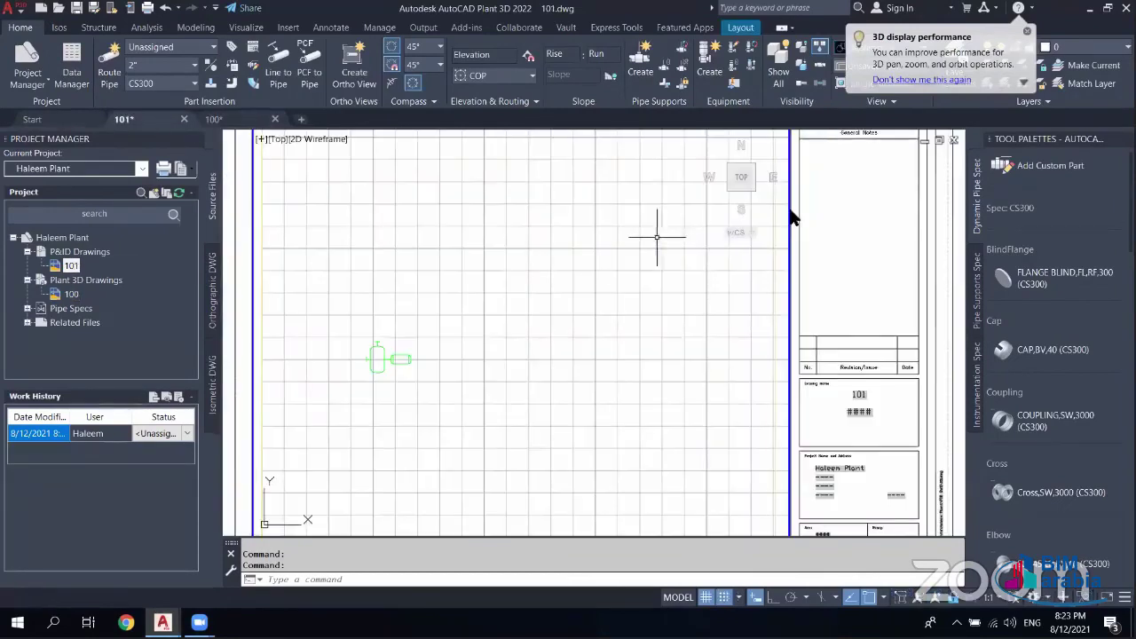
{"action": "scroll", "coordinate": [788, 205], "scroll_direction": "down", "scroll_amount": 2}
{"action": "scroll", "coordinate": [486, 322], "scroll_direction": "up", "scroll_amount": 3}
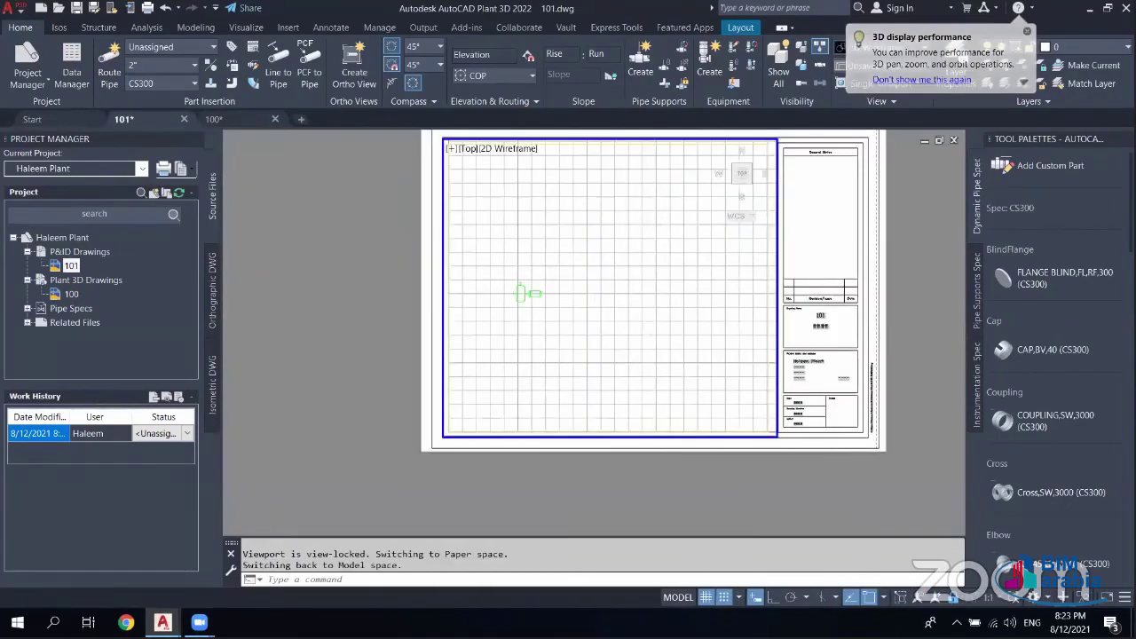
{"action": "left_click", "coordinate": [257, 125]}
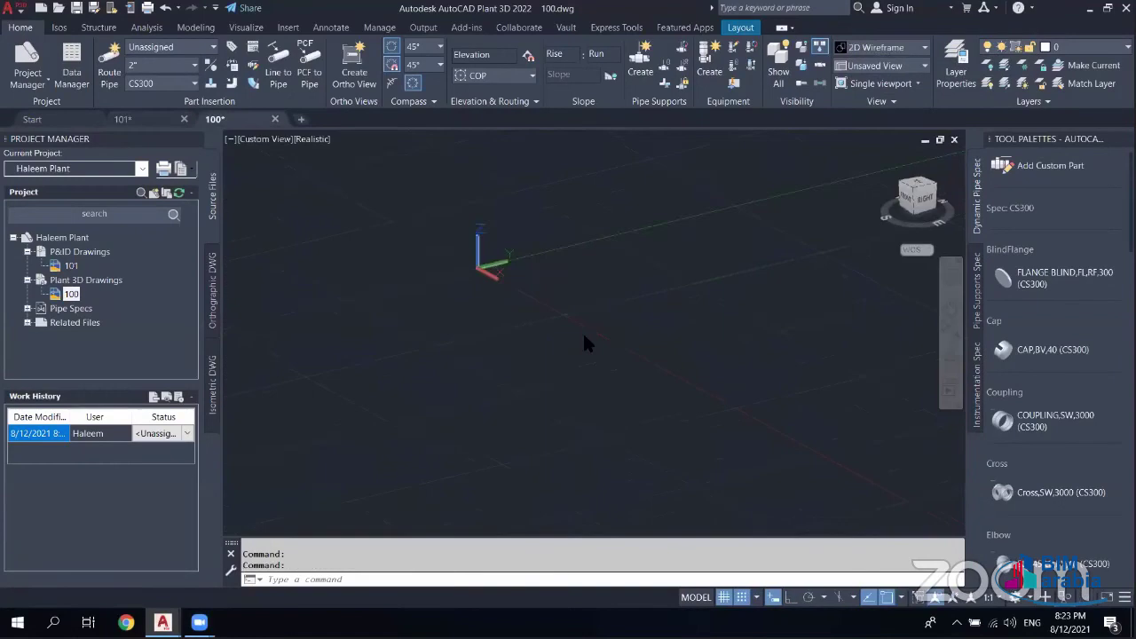
{"action": "middle_click_drag", "start_coordinate": [654, 342], "coordinate": [423, 319]}
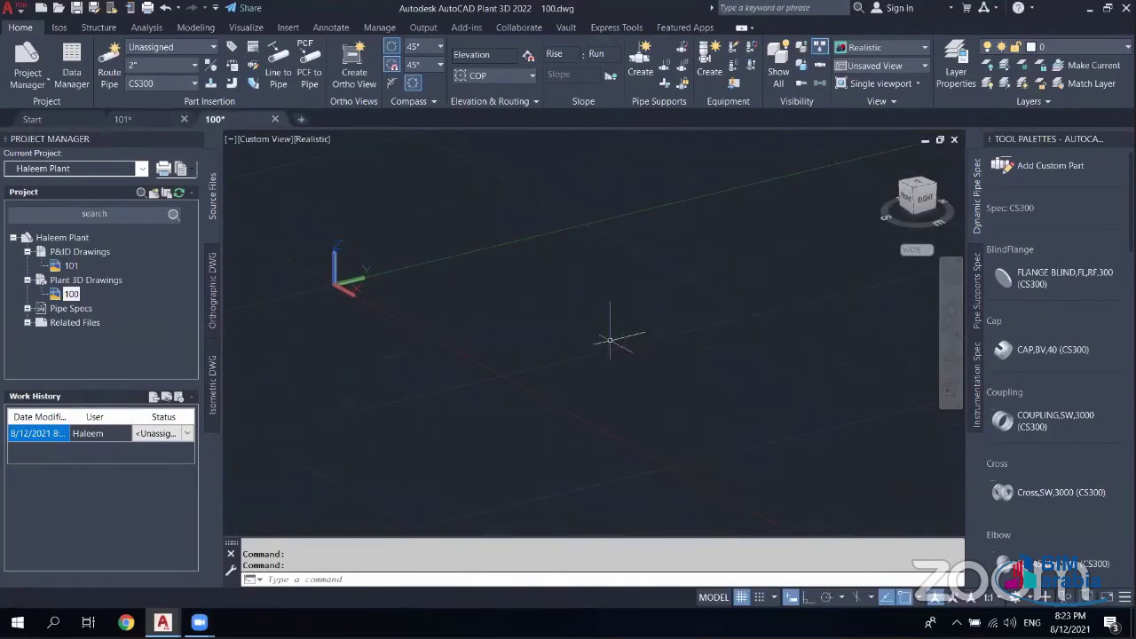
{"action": "left_click", "coordinate": [149, 121]}
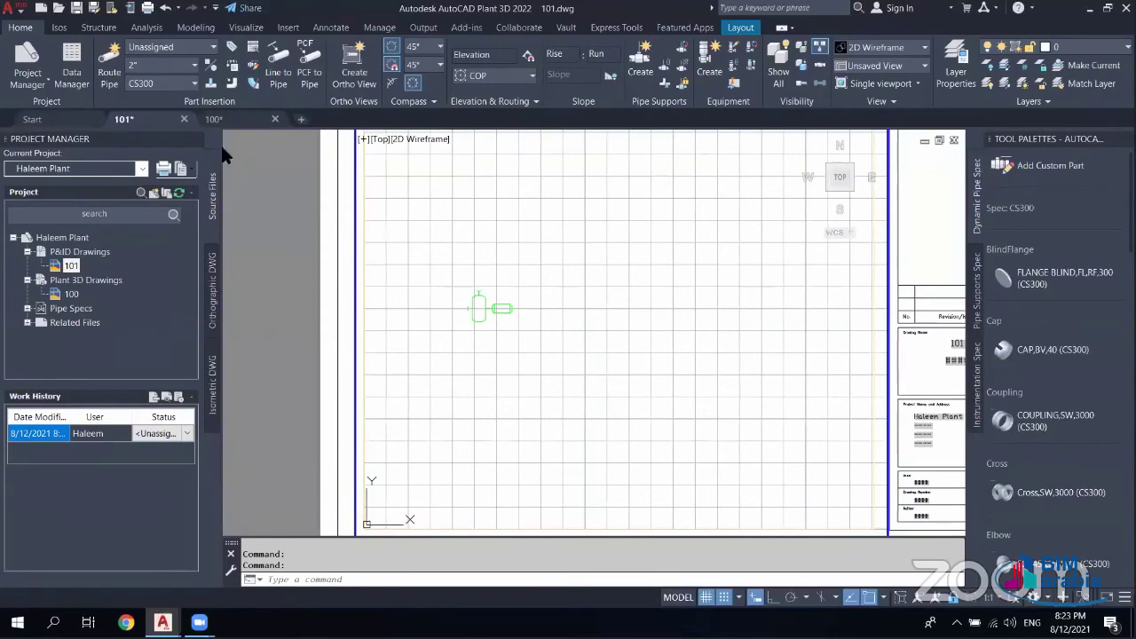
- Switch the current project to SampleProject, closing drawings 100 and 101 via their save prompts
{"action": "left_click", "coordinate": [142, 168]}
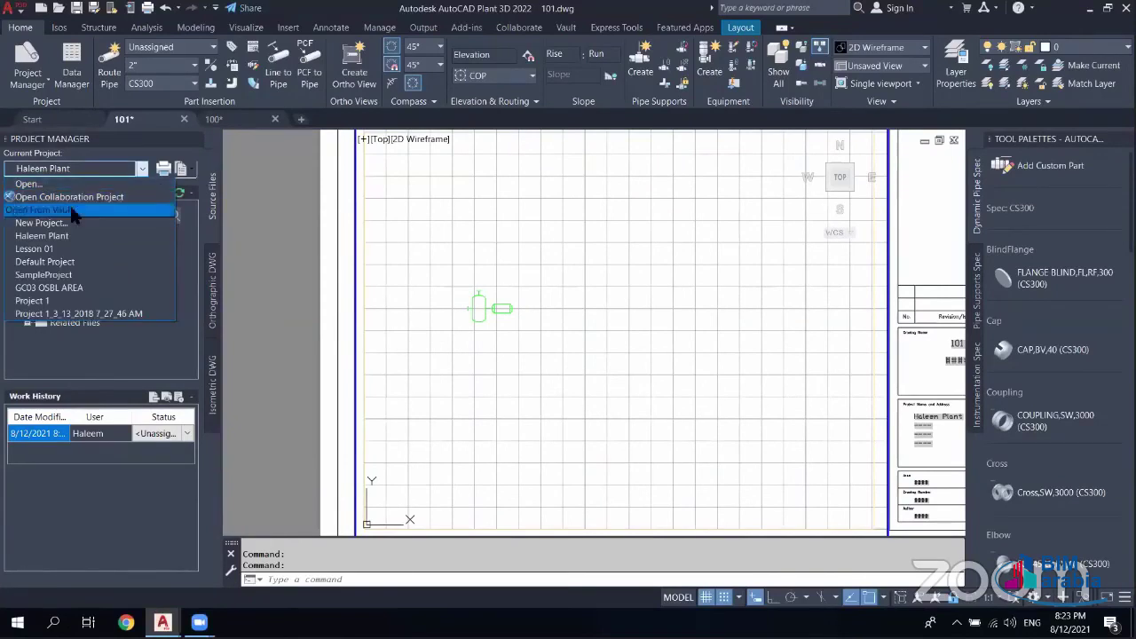
{"action": "left_click", "coordinate": [63, 275]}
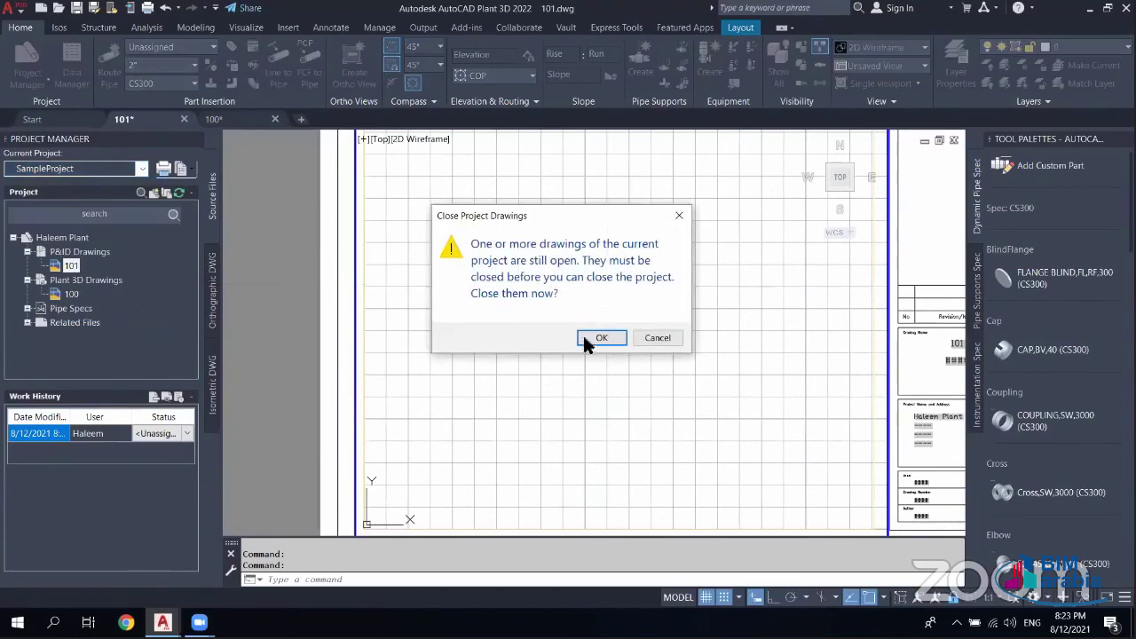
{"action": "left_click", "coordinate": [582, 335]}
{"action": "left_click", "coordinate": [548, 341]}
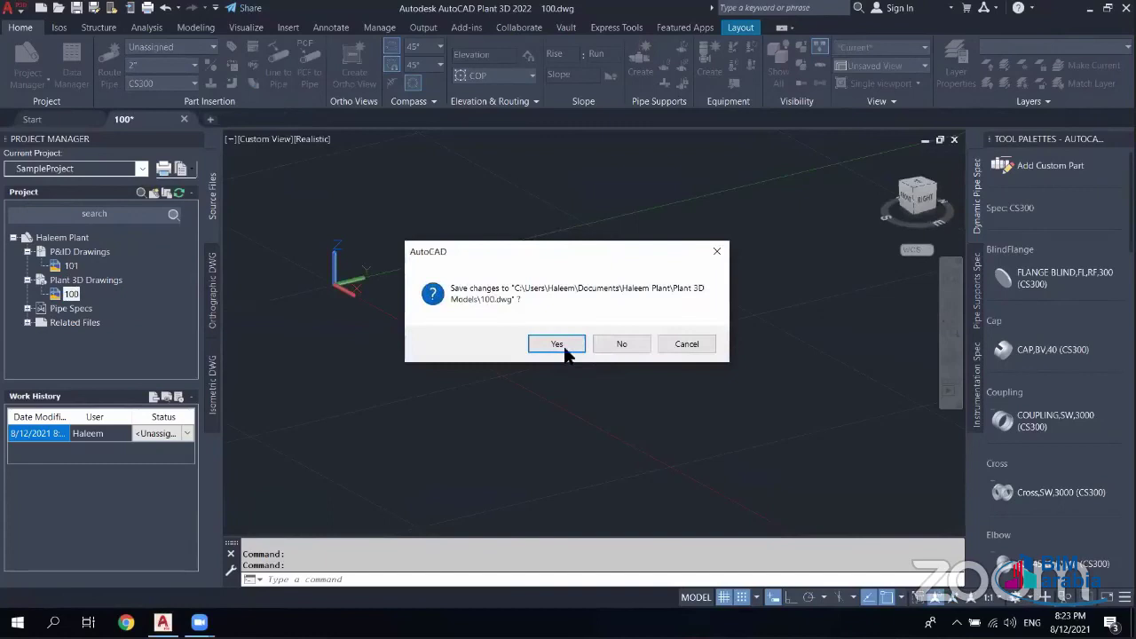
{"action": "left_click", "coordinate": [565, 351]}
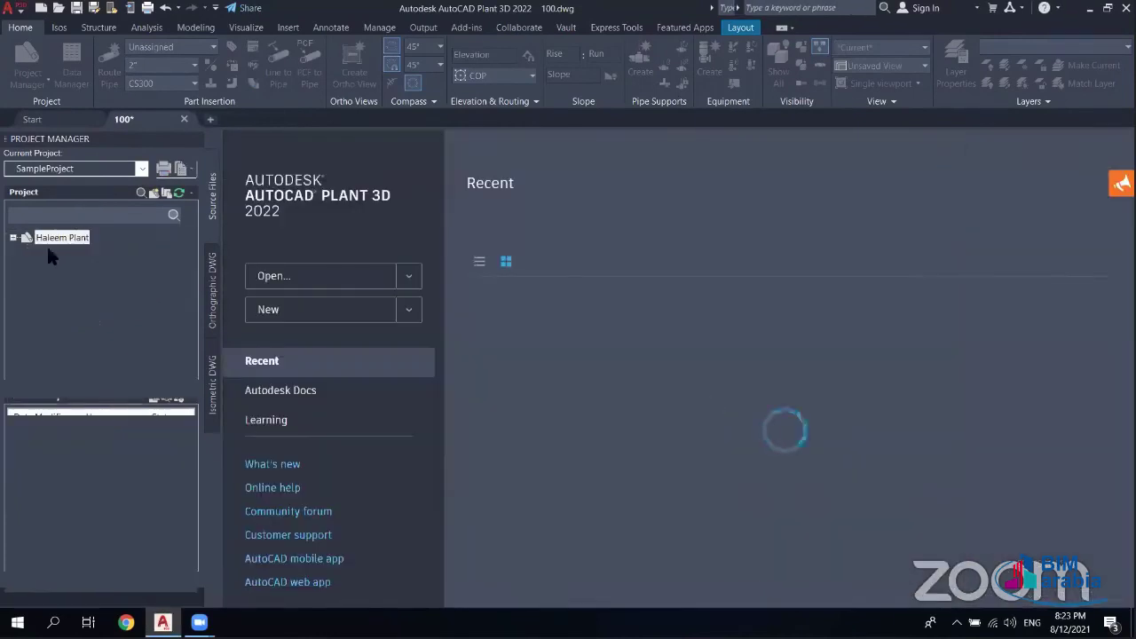
- Expand SampleProject's tree down through P&ID Drawings to Area_1
{"action": "left_click", "coordinate": [12, 236]}
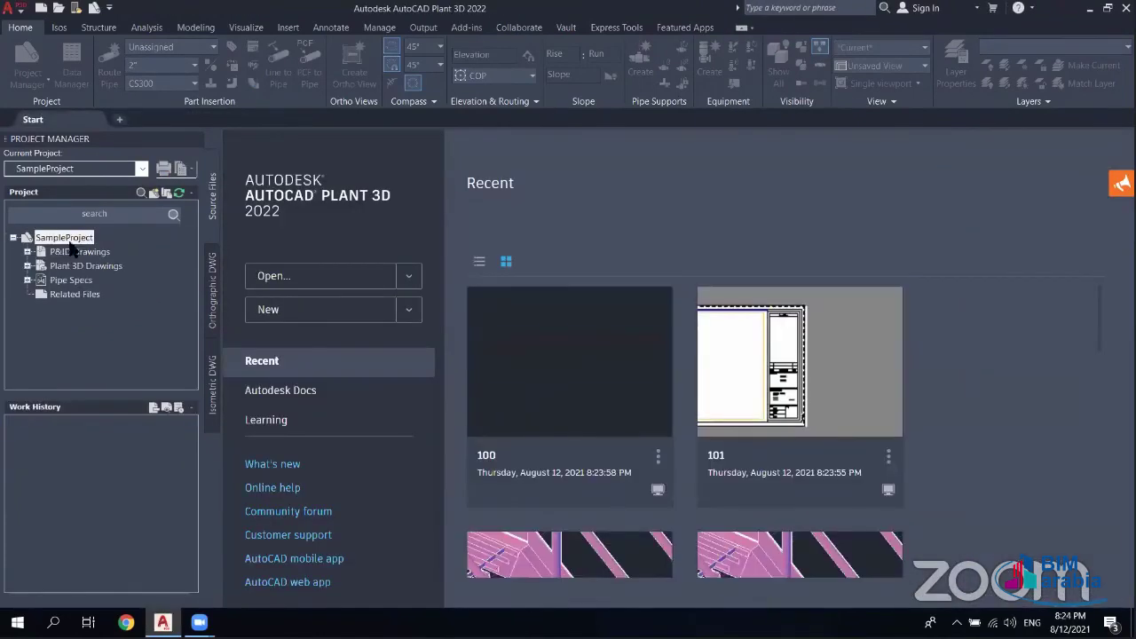
{"action": "left_click", "coordinate": [28, 253]}
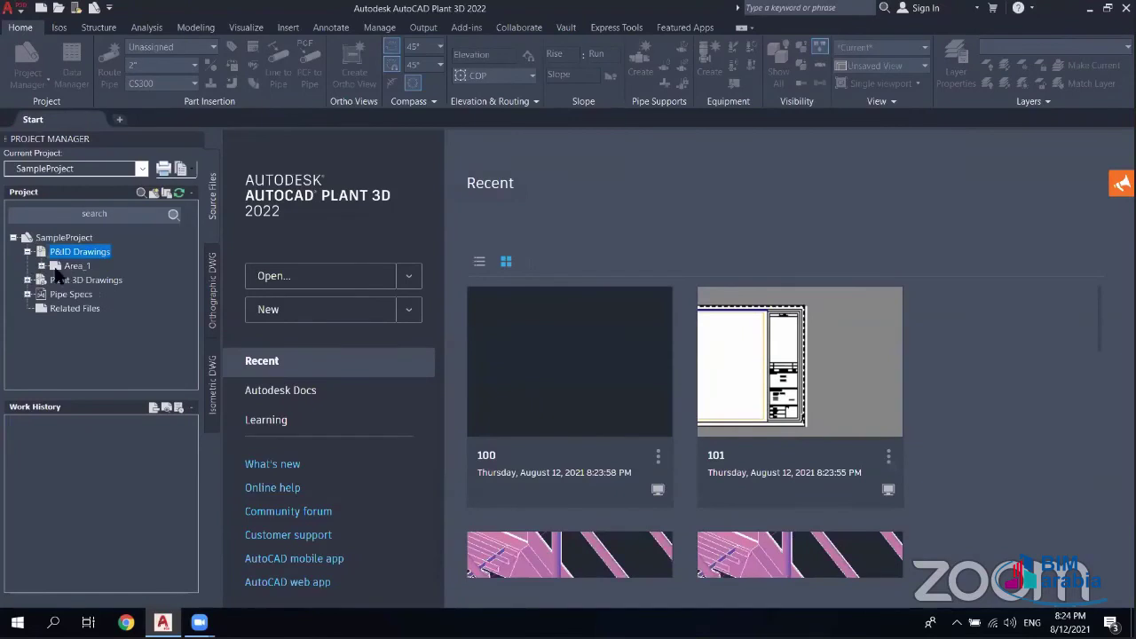
{"action": "left_click", "coordinate": [41, 265]}
- Open P&ID drawing 1-A1-1001 and zoom in and out over its tanks, exchangers and pumps
{"action": "double_click", "coordinate": [98, 279]}
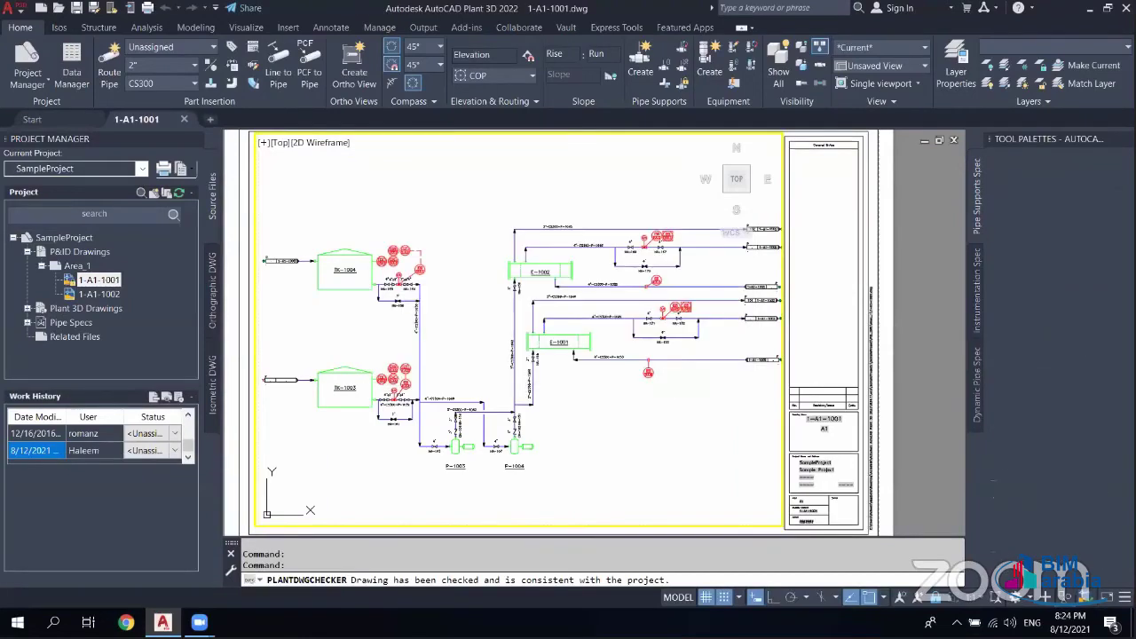
{"action": "scroll", "coordinate": [330, 278], "scroll_direction": "up", "scroll_amount": 2}
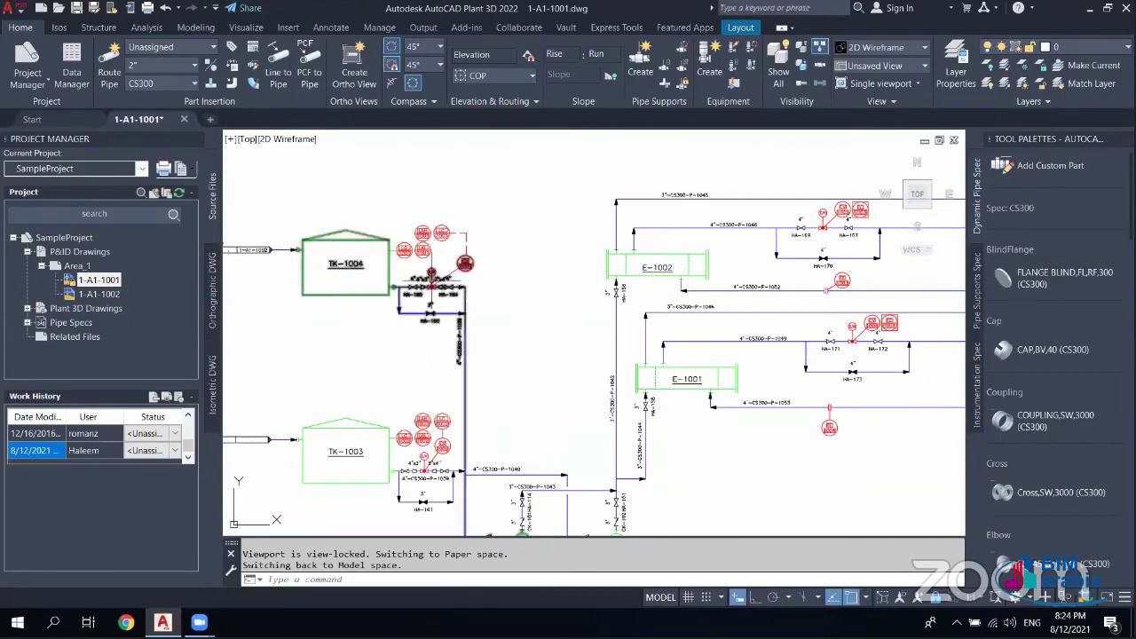
{"action": "key", "text": "Escape"}
{"action": "scroll", "coordinate": [431, 272], "scroll_direction": "down", "scroll_amount": 2}
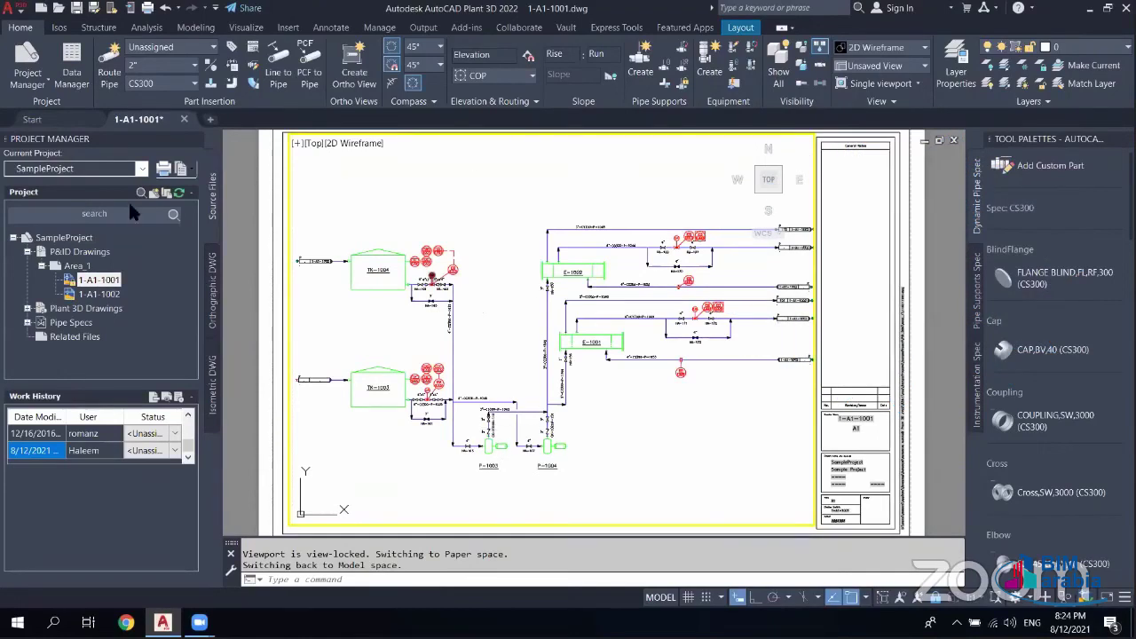
{"action": "left_click", "coordinate": [141, 169]}
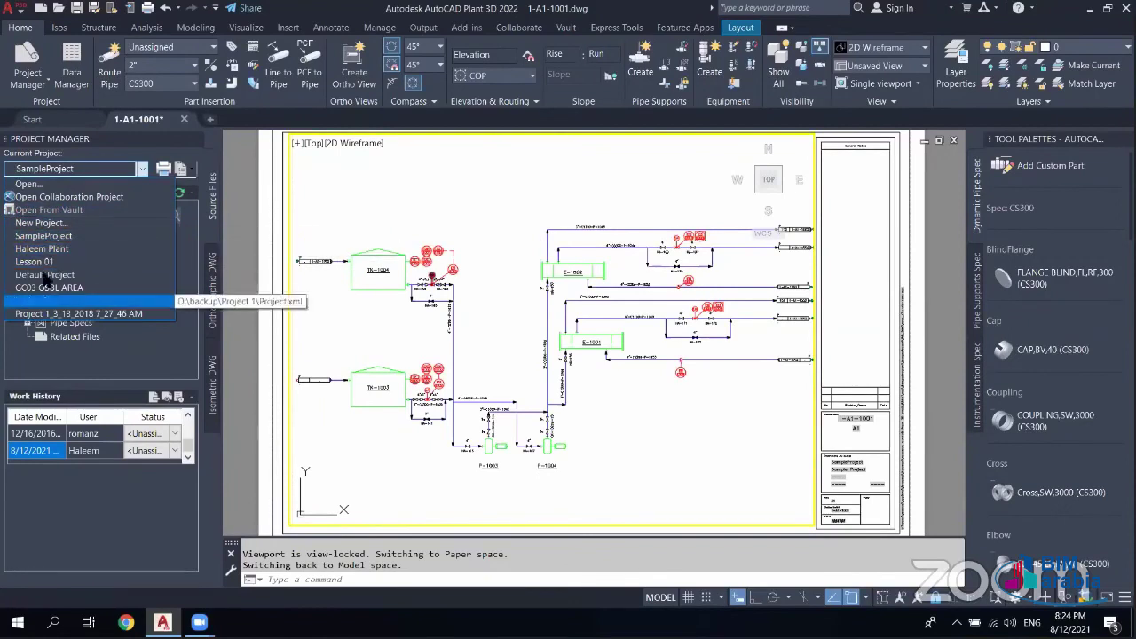
- Make the newly created project current again, closing 1-A1-1001, and expand its Plant 3D Drawings
{"action": "left_click", "coordinate": [50, 249]}
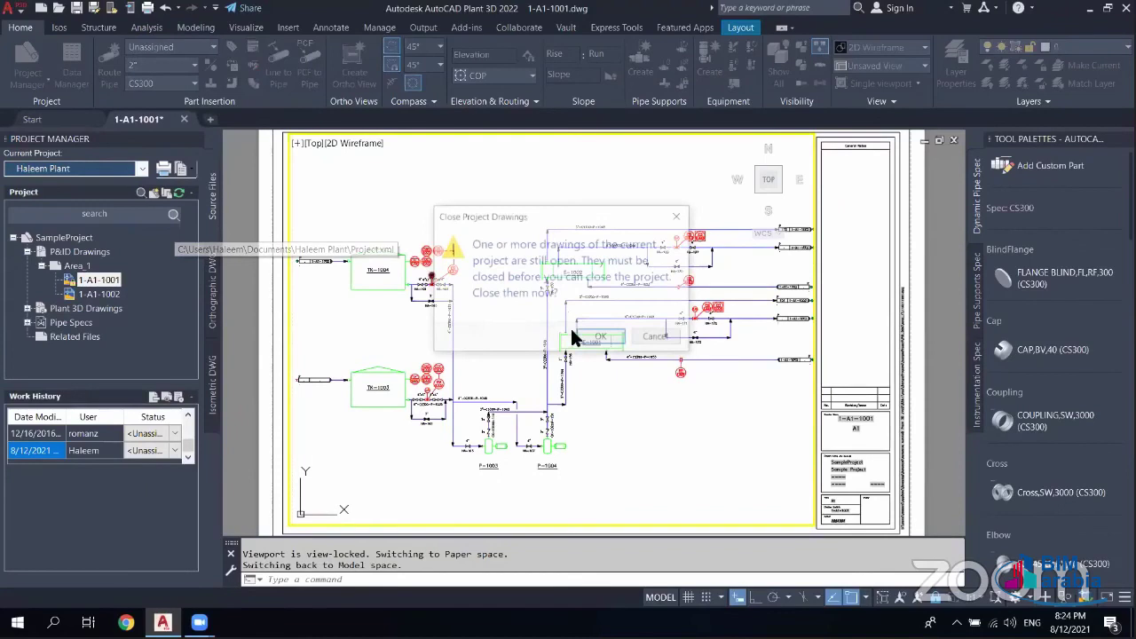
{"action": "left_click", "coordinate": [590, 337]}
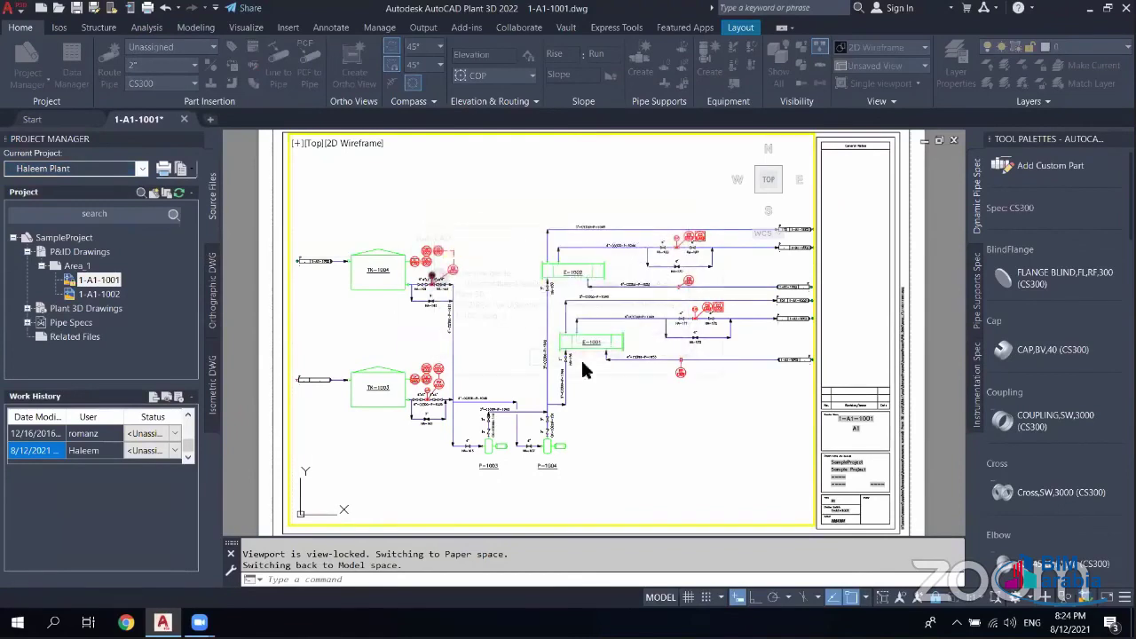
{"action": "left_click", "coordinate": [618, 368]}
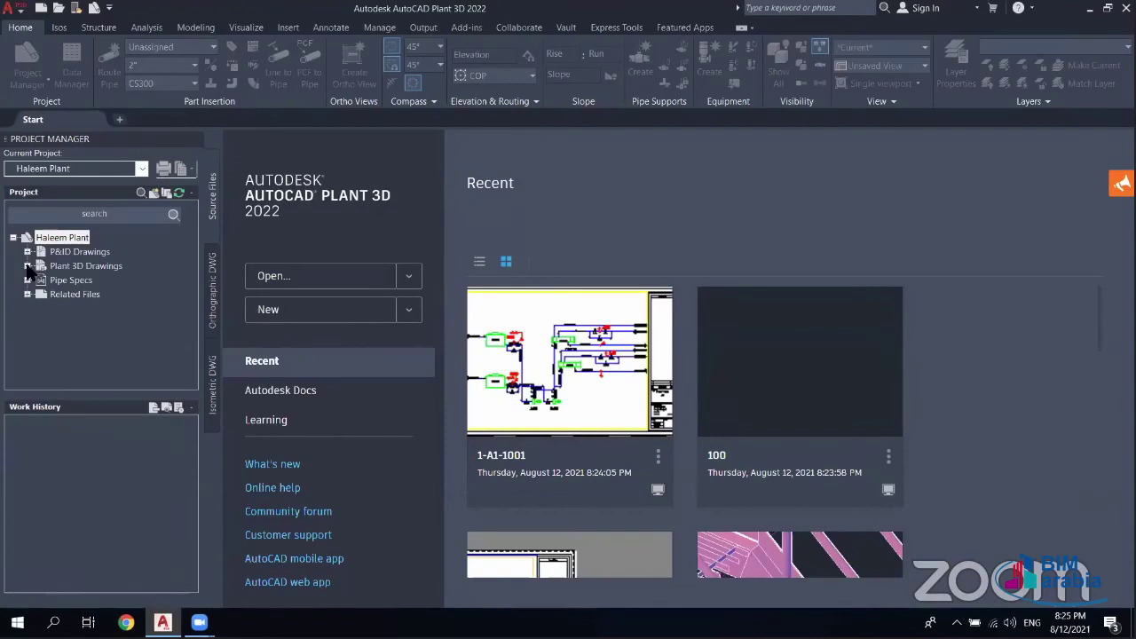
{"action": "left_click", "coordinate": [27, 266]}
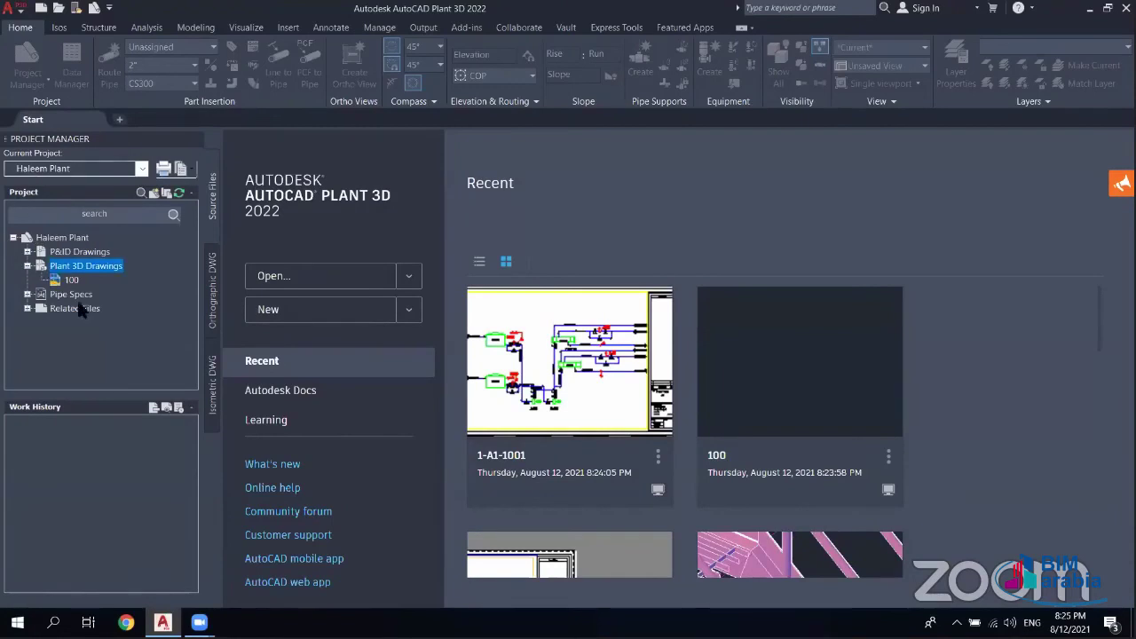
- Select drawing 100 under Plant 3D Drawings and open it
{"action": "left_click", "coordinate": [64, 283]}
{"action": "double_click", "coordinate": [72, 282]}
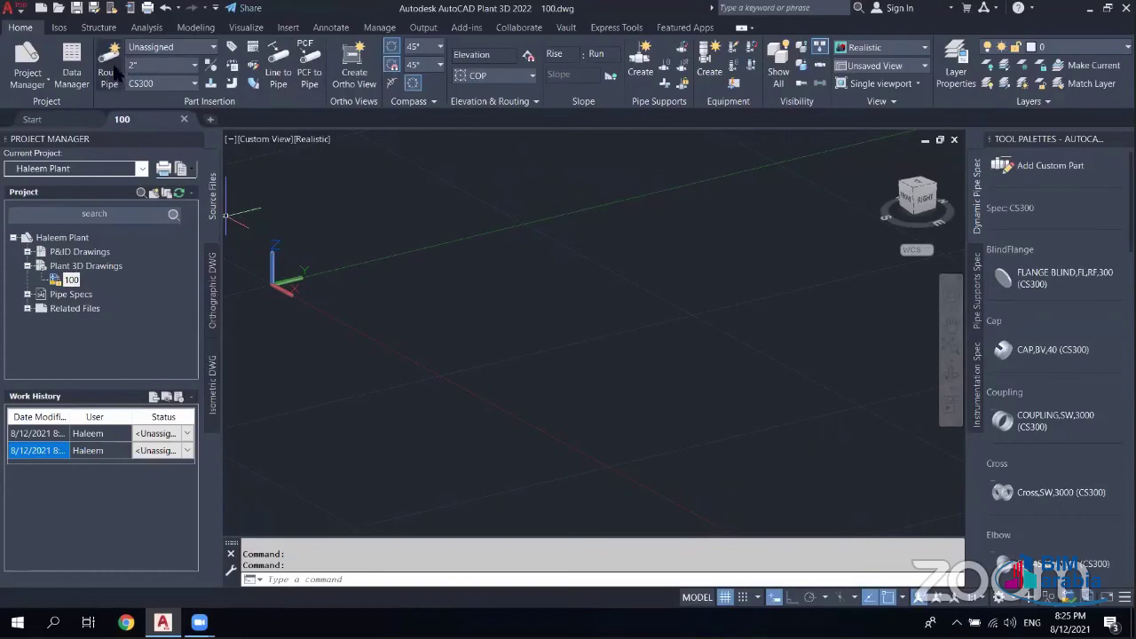
{"action": "left_click", "coordinate": [175, 49]}
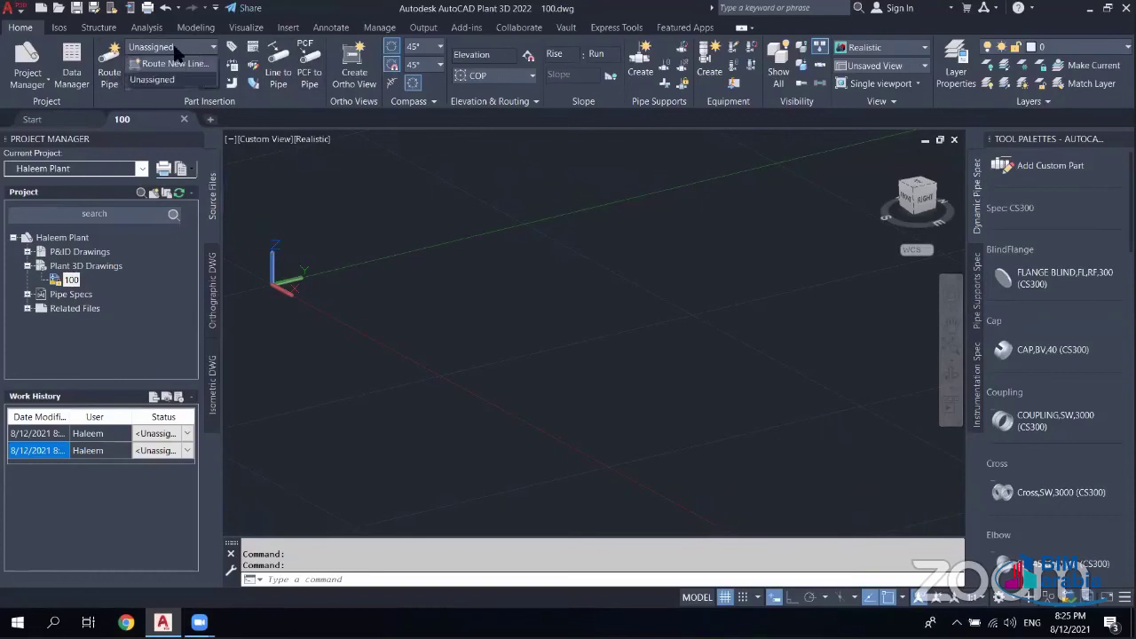
{"action": "left_click", "coordinate": [157, 53]}
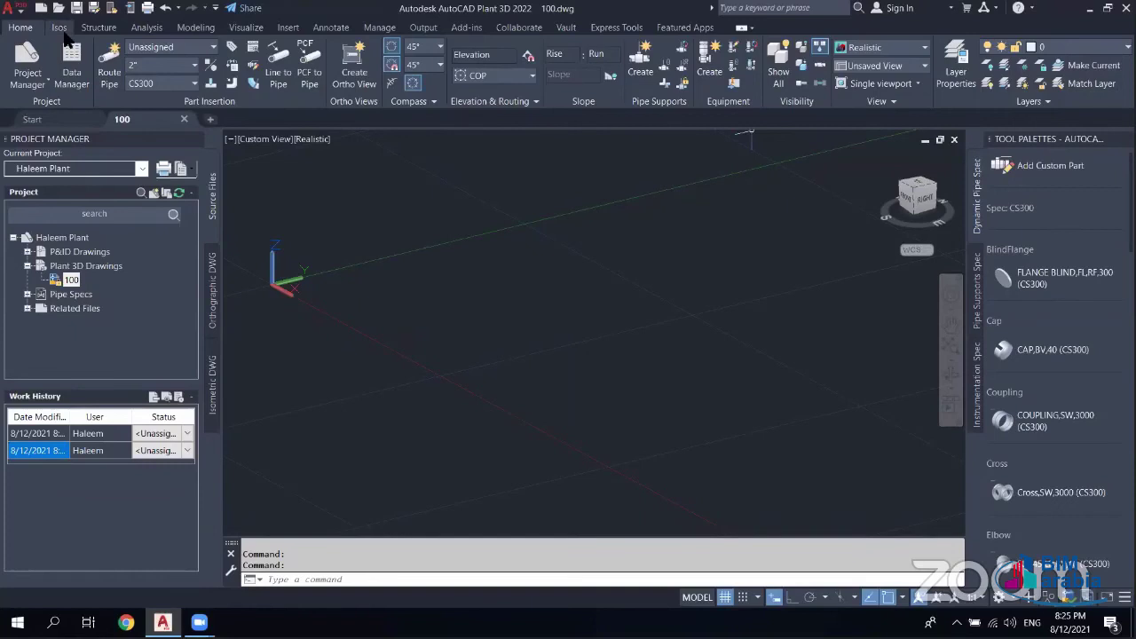
{"action": "left_click", "coordinate": [58, 27]}
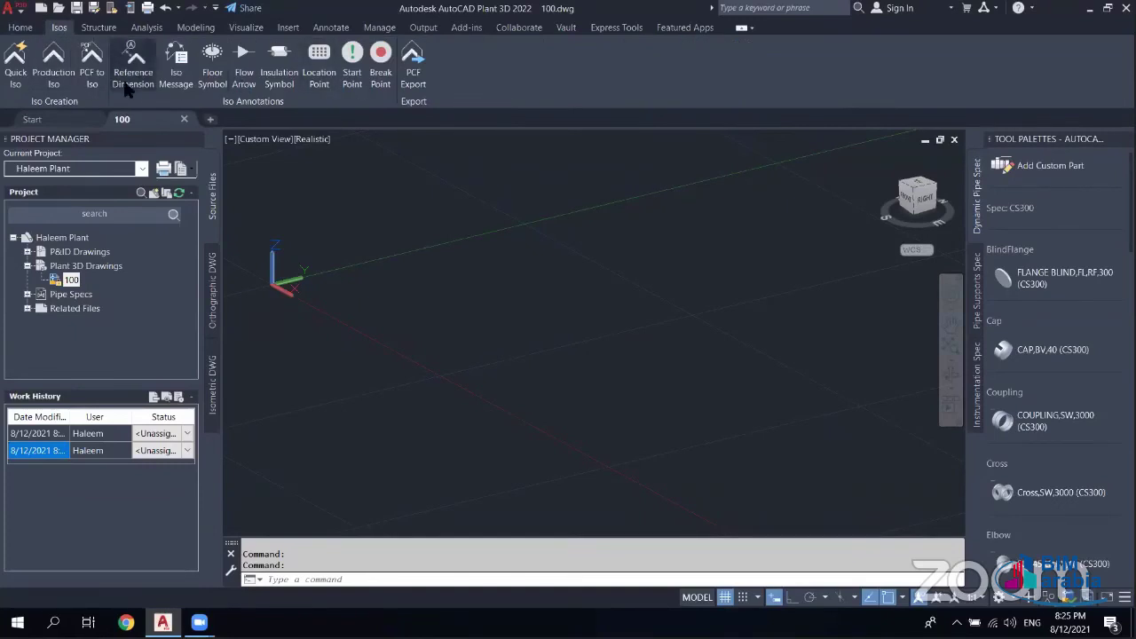
{"action": "left_click", "coordinate": [98, 27]}
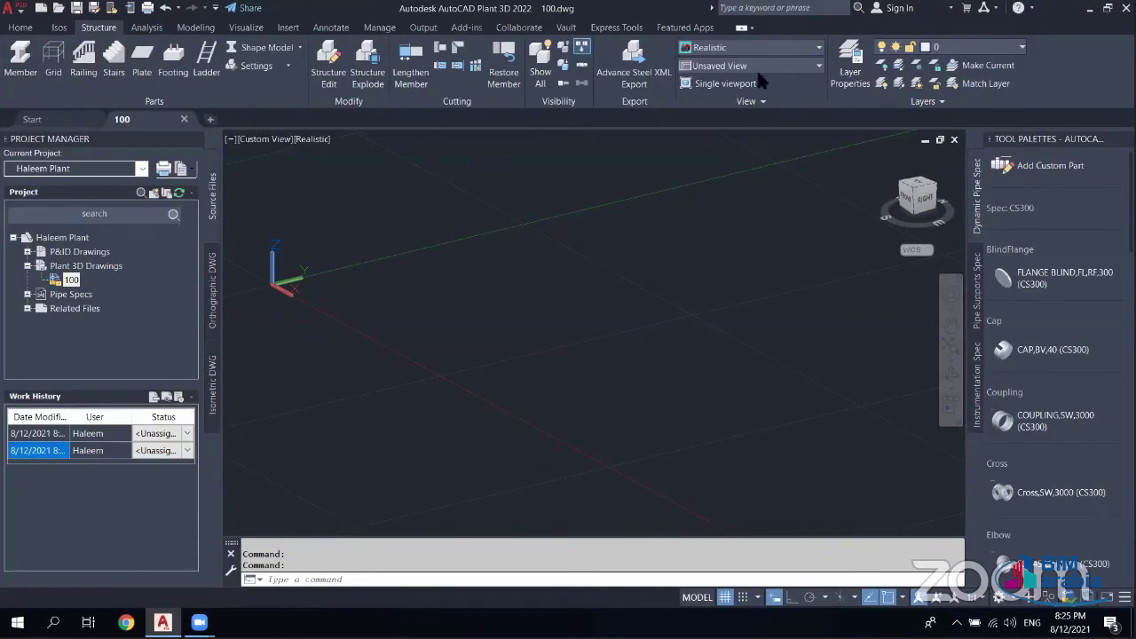
{"action": "left_click", "coordinate": [147, 28]}
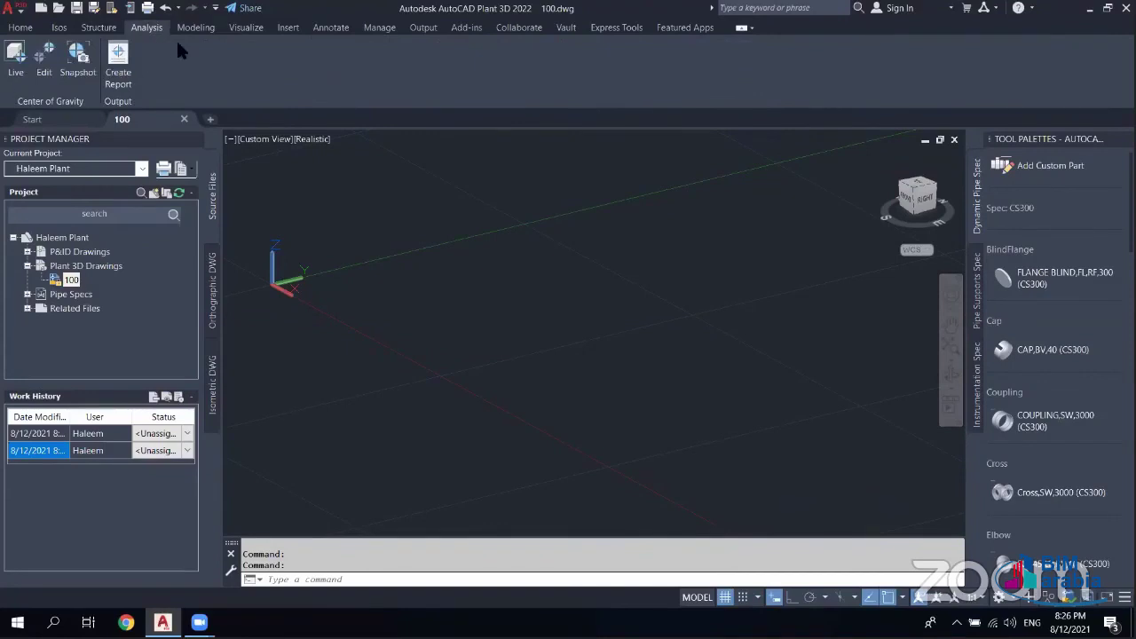
{"action": "scroll", "coordinate": [186, 67], "scroll_direction": "down", "scroll_amount": 1}
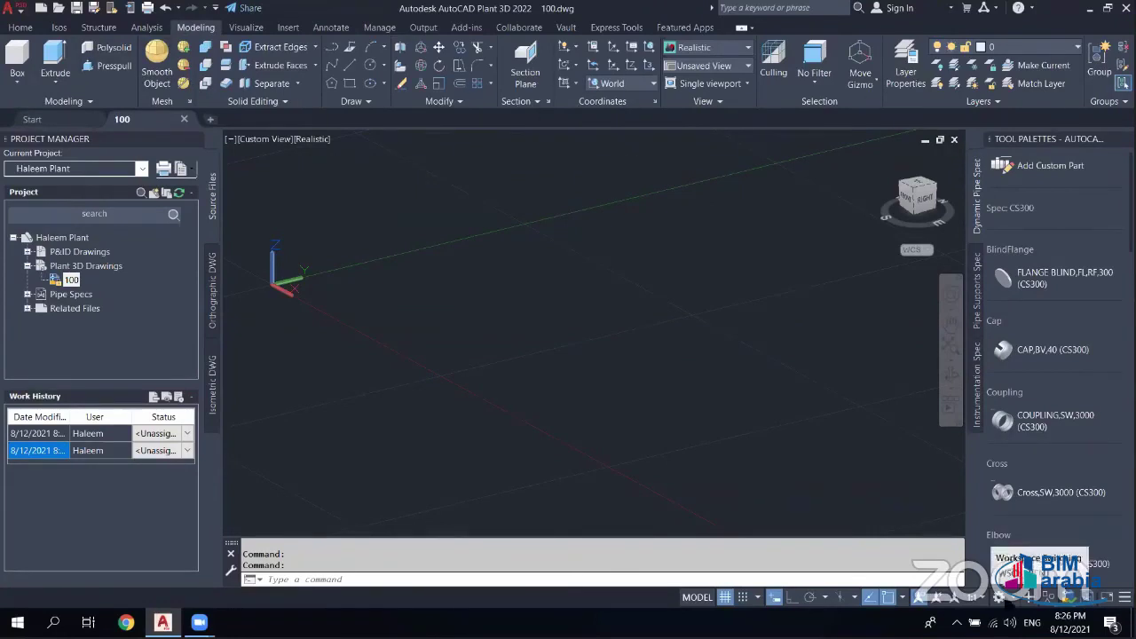
{"action": "left_click", "coordinate": [998, 596]}
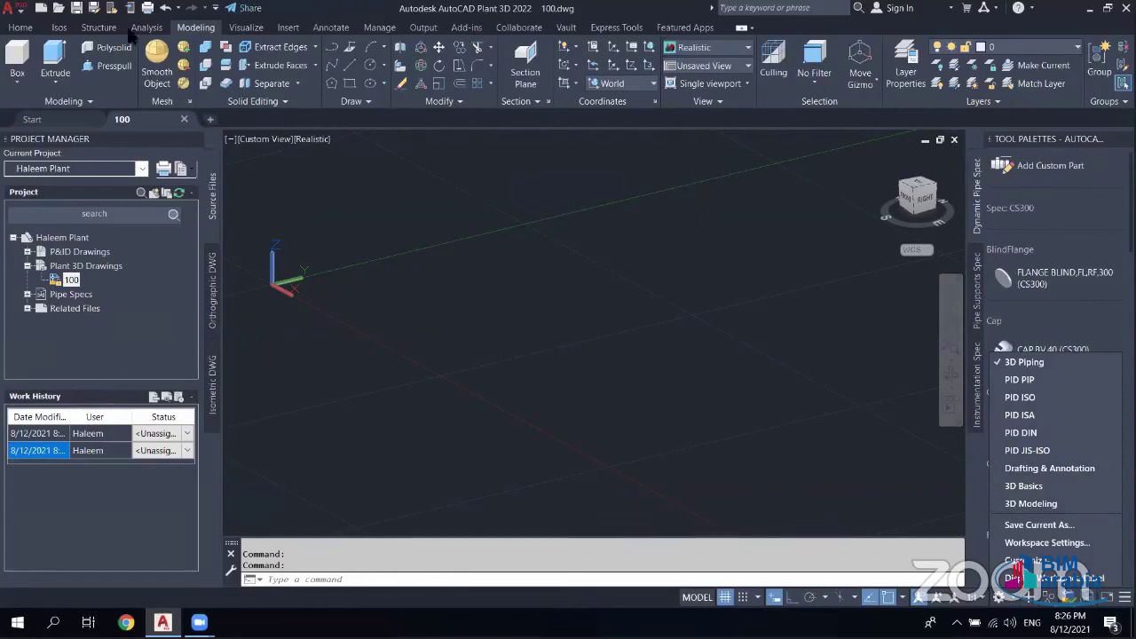
{"action": "left_click", "coordinate": [30, 33]}
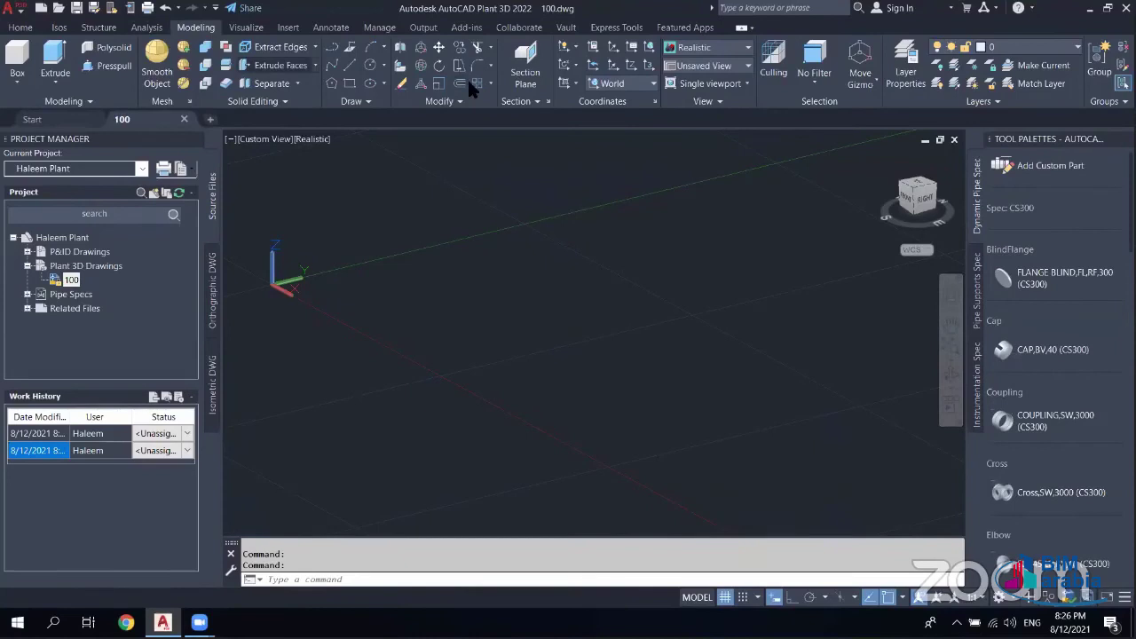
{"action": "left_click", "coordinate": [21, 27]}
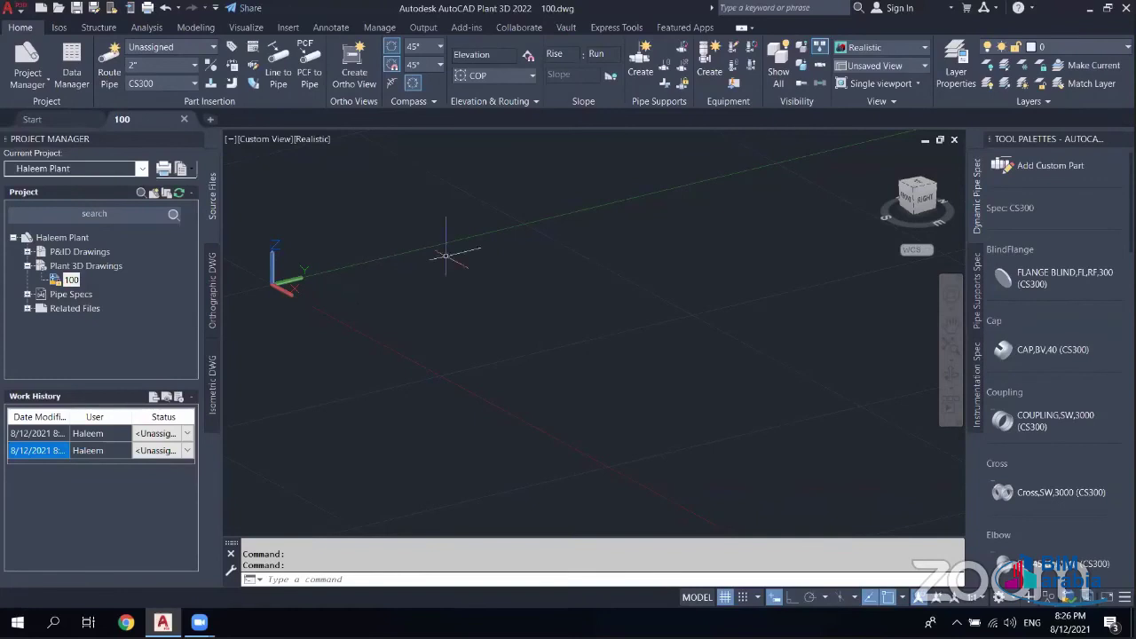
{"action": "mouse_move", "coordinate": [356, 326]}
{"action": "middle_mouse_down"}
{"action": "mouse_move", "coordinate": [438, 329]}
{"action": "mouse_move", "coordinate": [447, 255]}
{"action": "mouse_move", "coordinate": [423, 275]}
{"action": "middle_mouse_up"}
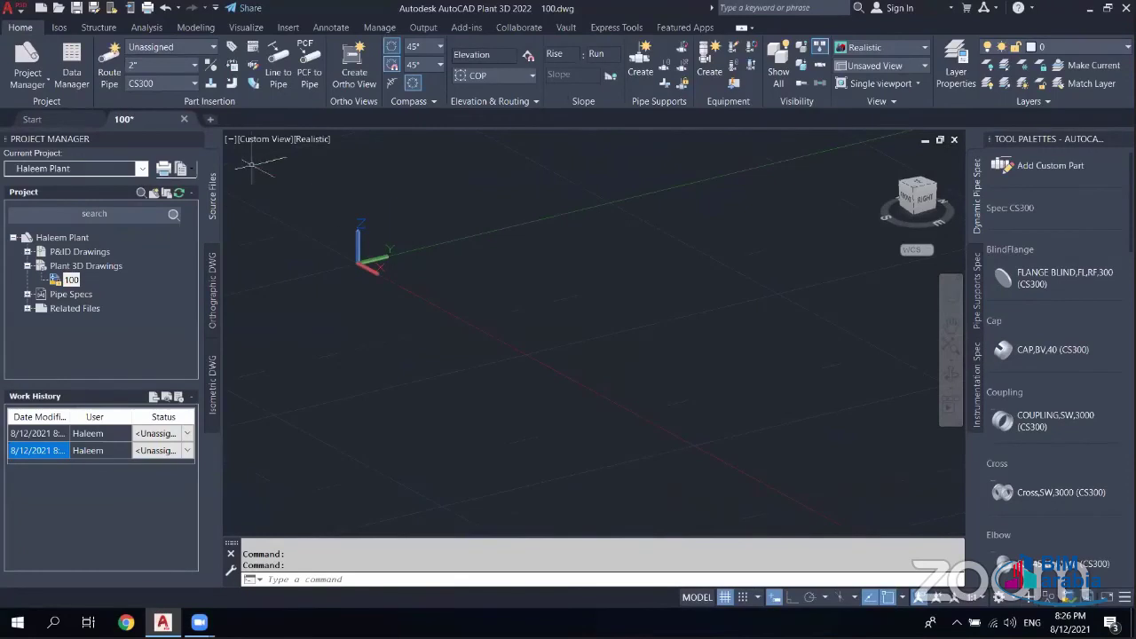
{"action": "left_click", "coordinate": [231, 139]}
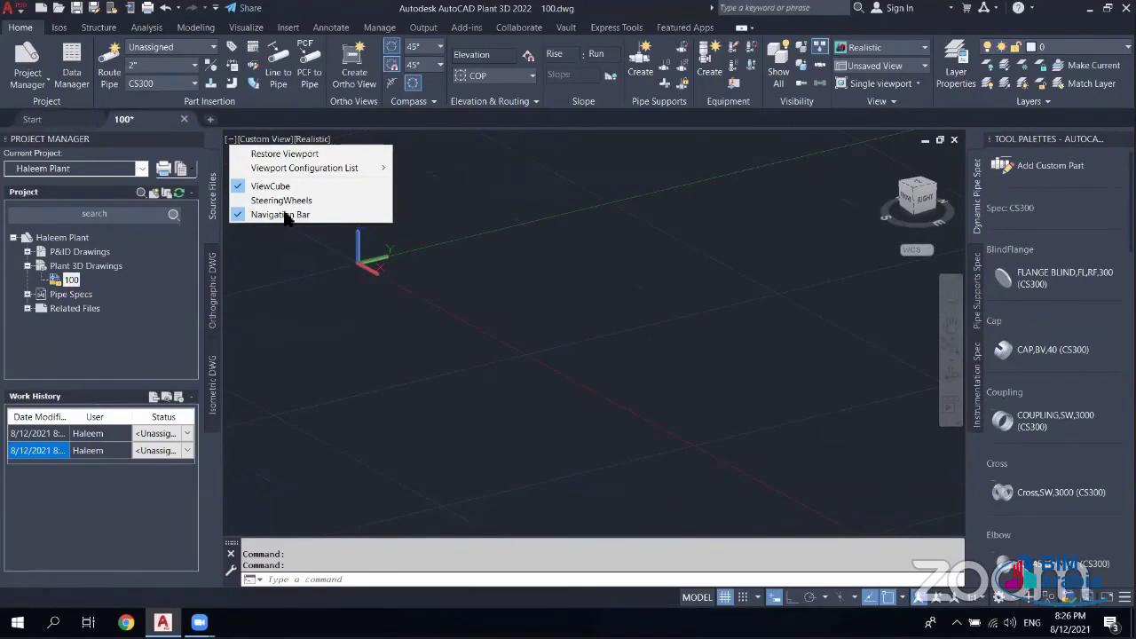
{"action": "left_click", "coordinate": [269, 186]}
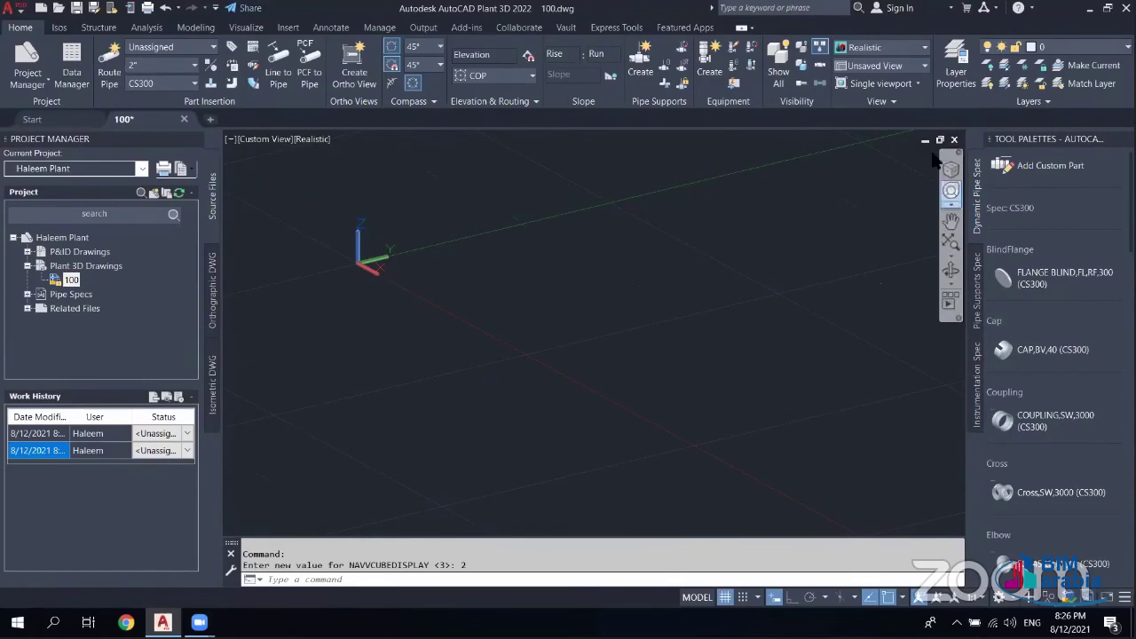
{"action": "left_click", "coordinate": [231, 140]}
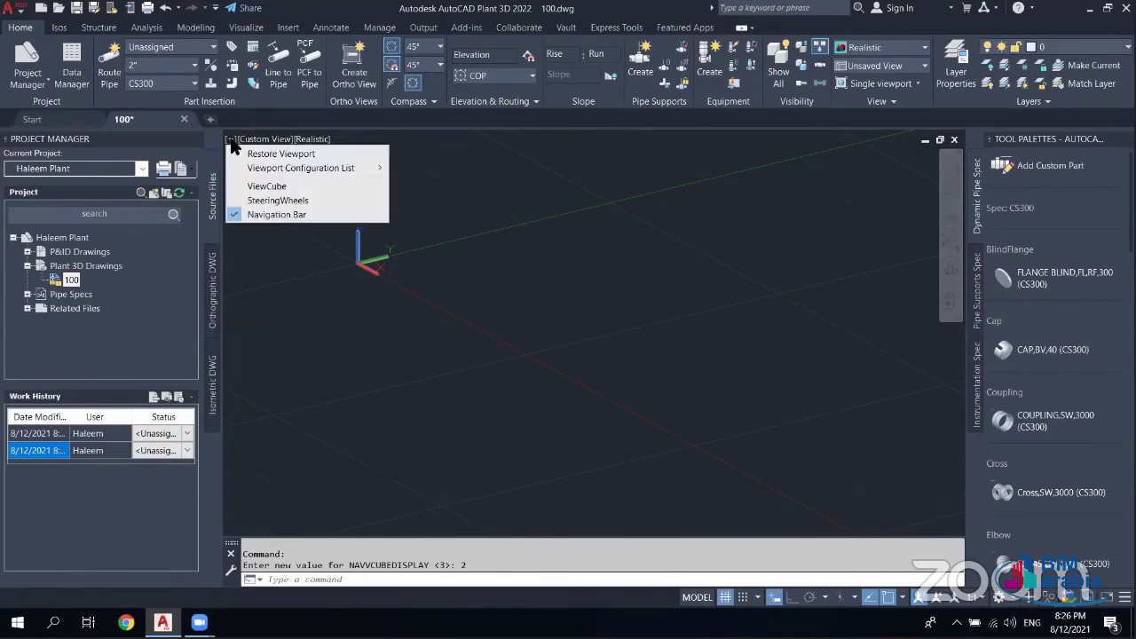
{"action": "left_click", "coordinate": [282, 215]}
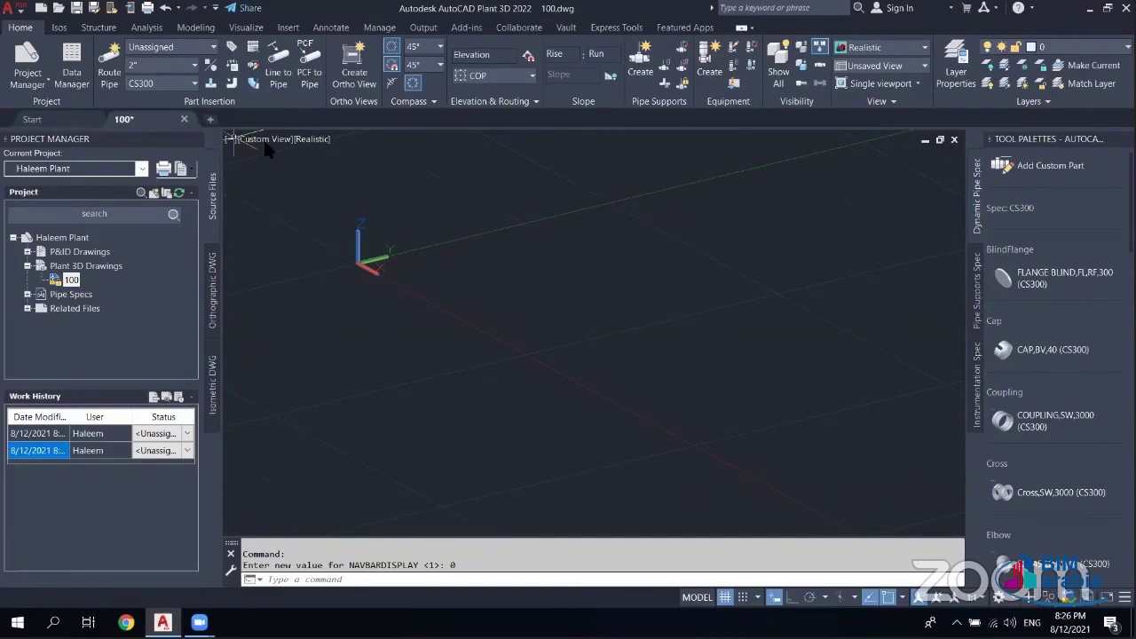
{"action": "left_click", "coordinate": [232, 140]}
{"action": "left_click", "coordinate": [246, 186]}
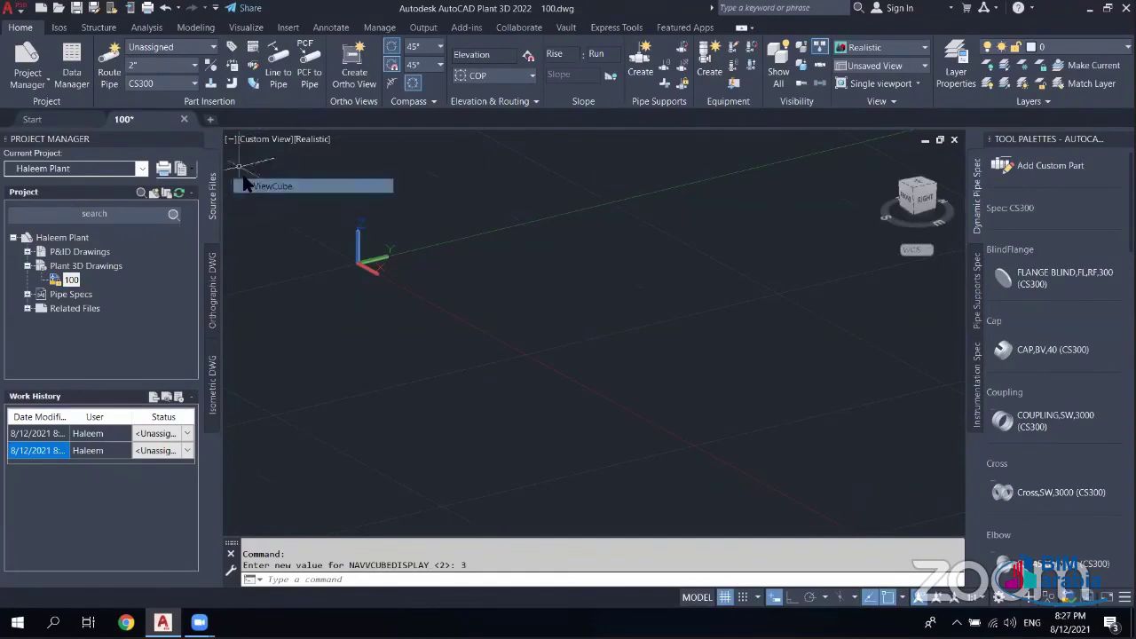
{"action": "left_click", "coordinate": [231, 140]}
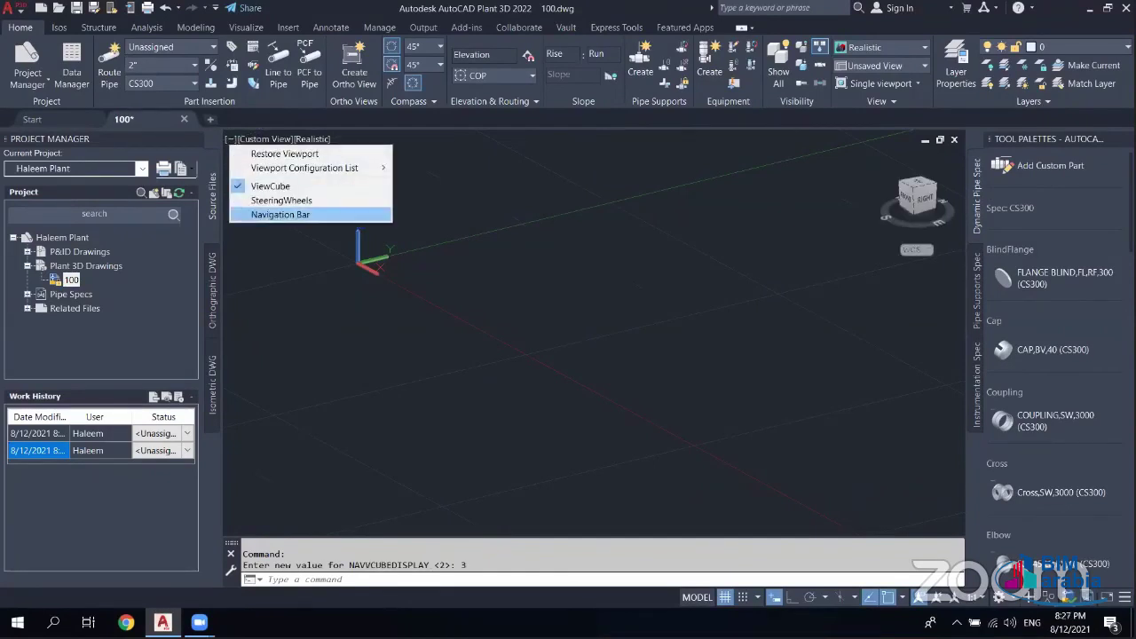
{"action": "left_click", "coordinate": [281, 219]}
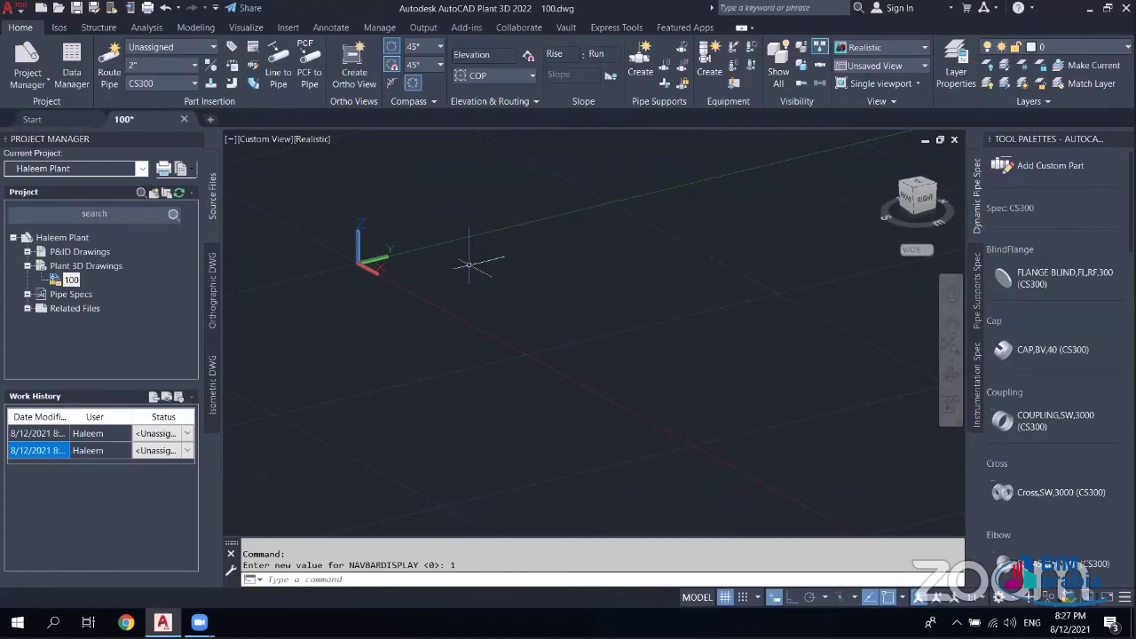
{"action": "left_click", "coordinate": [468, 265]}
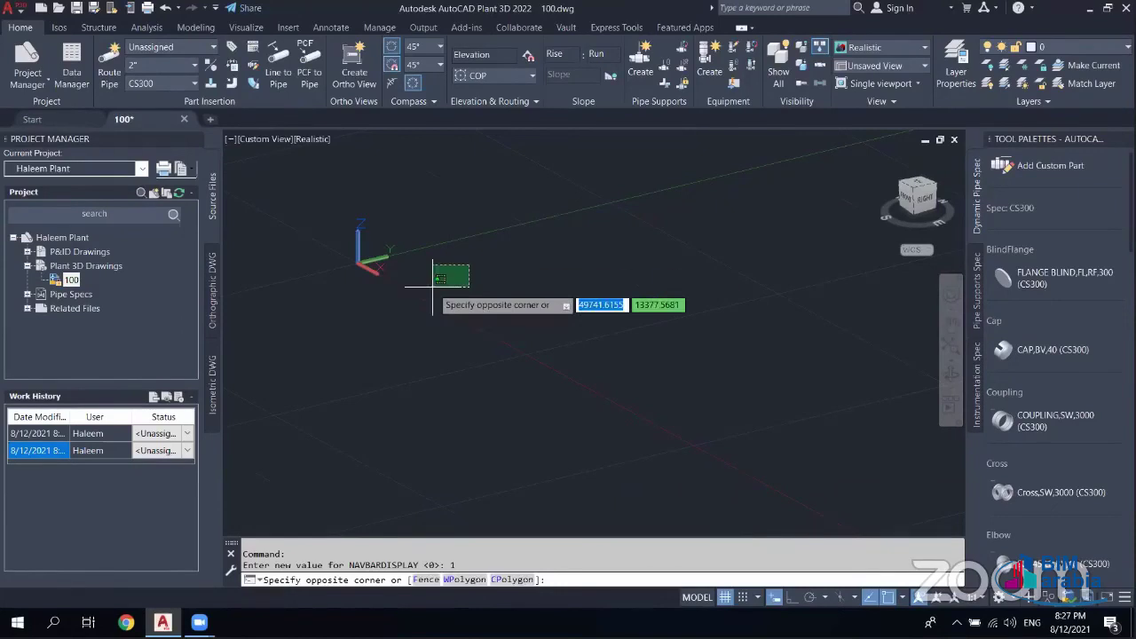
{"action": "right_click", "coordinate": [557, 264]}
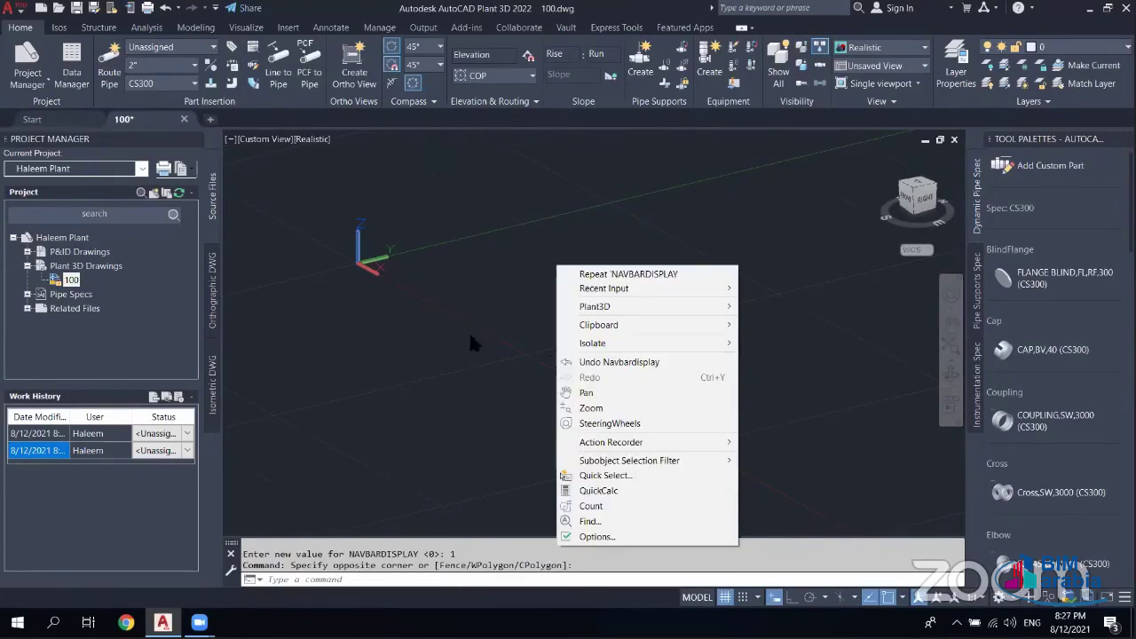
{"action": "key", "text": "Escape"}
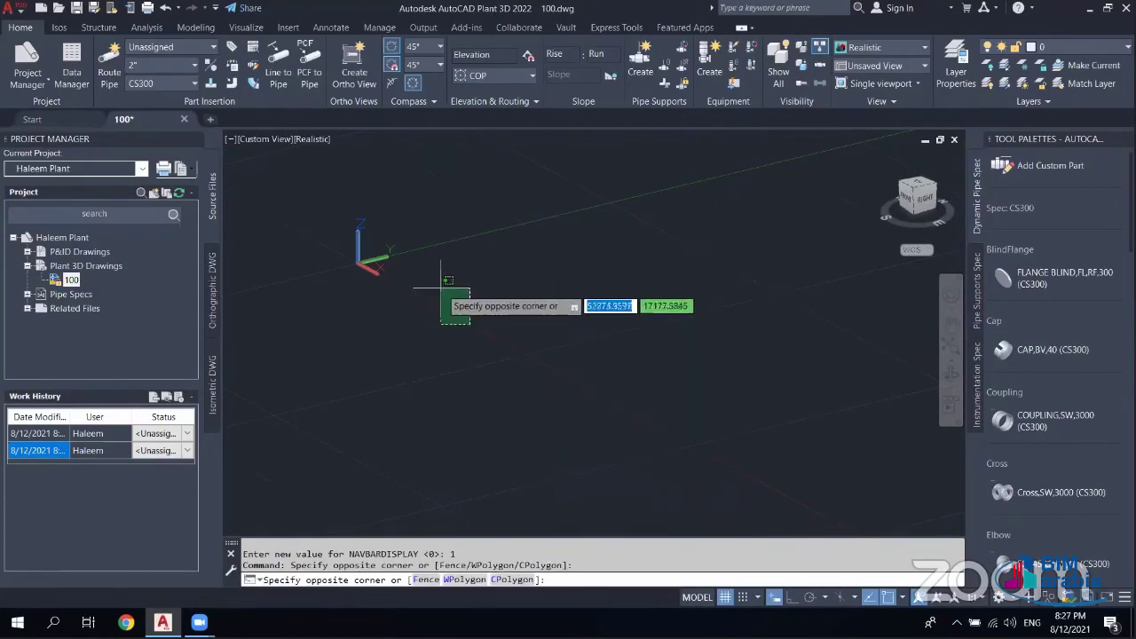
{"action": "key", "text": "Escape"}
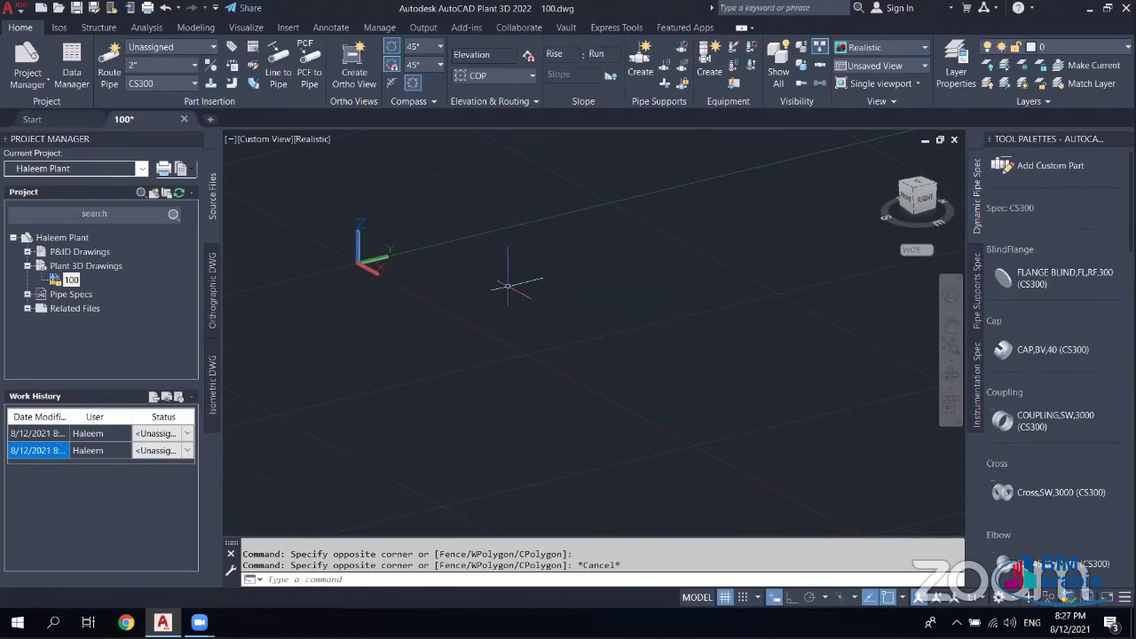
- Orbit and pan the empty model view until the origin sits near the centre
{"action": "scroll", "coordinate": [528, 276], "scroll_direction": "up", "scroll_amount": 2}
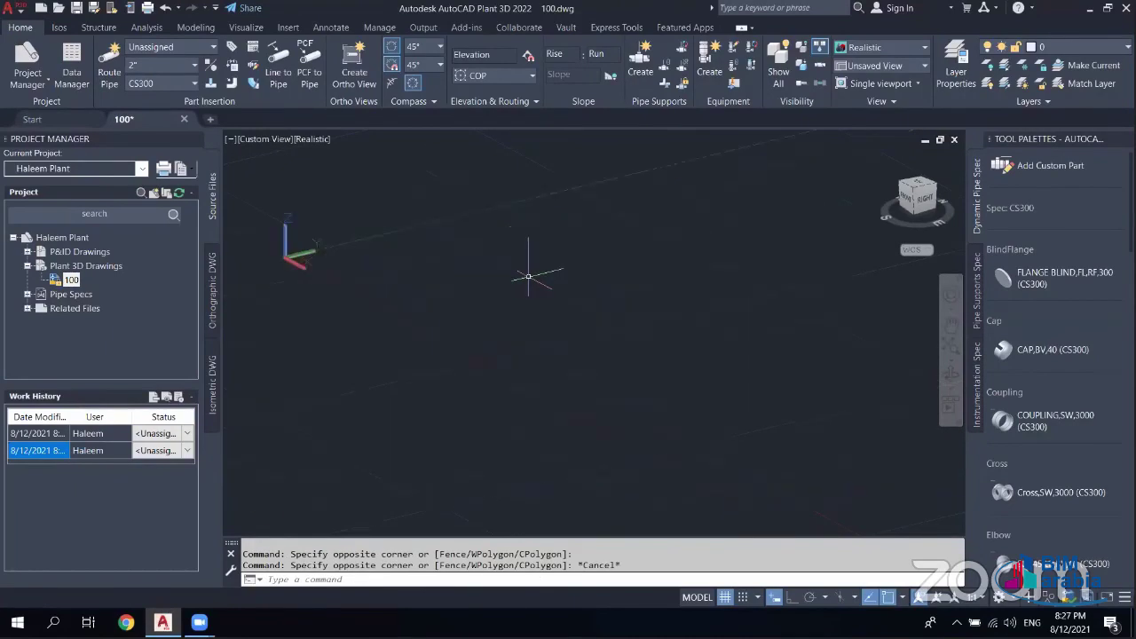
{"action": "scroll", "coordinate": [528, 276], "scroll_direction": "up", "scroll_amount": 2}
{"action": "scroll", "coordinate": [530, 276], "scroll_direction": "down", "scroll_amount": 2}
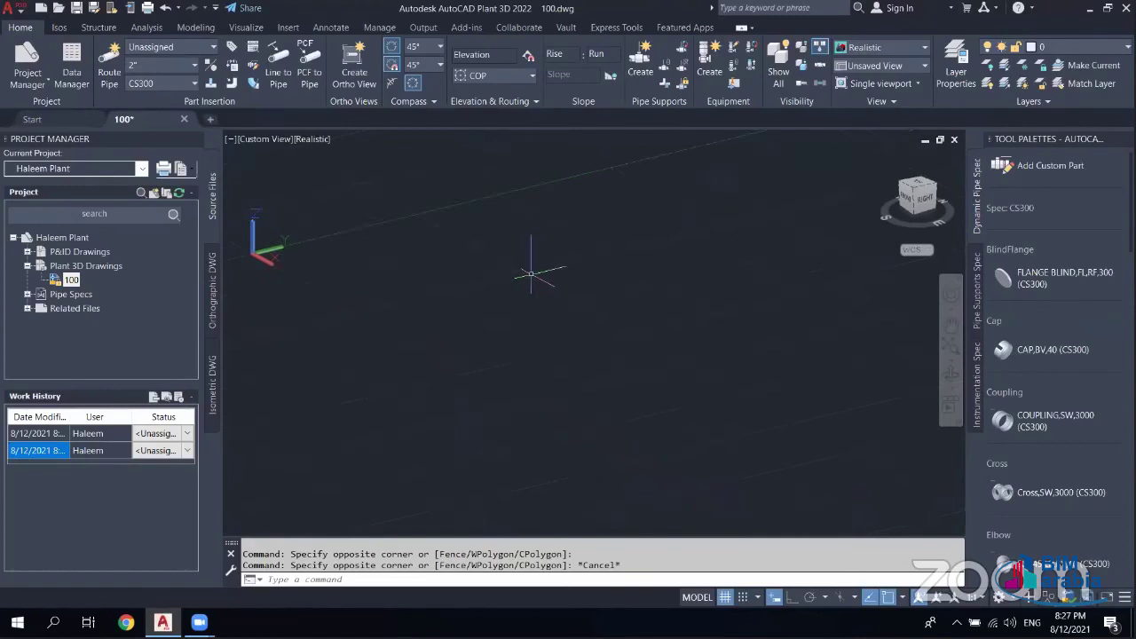
{"action": "scroll", "coordinate": [531, 274], "scroll_direction": "down", "scroll_amount": 3}
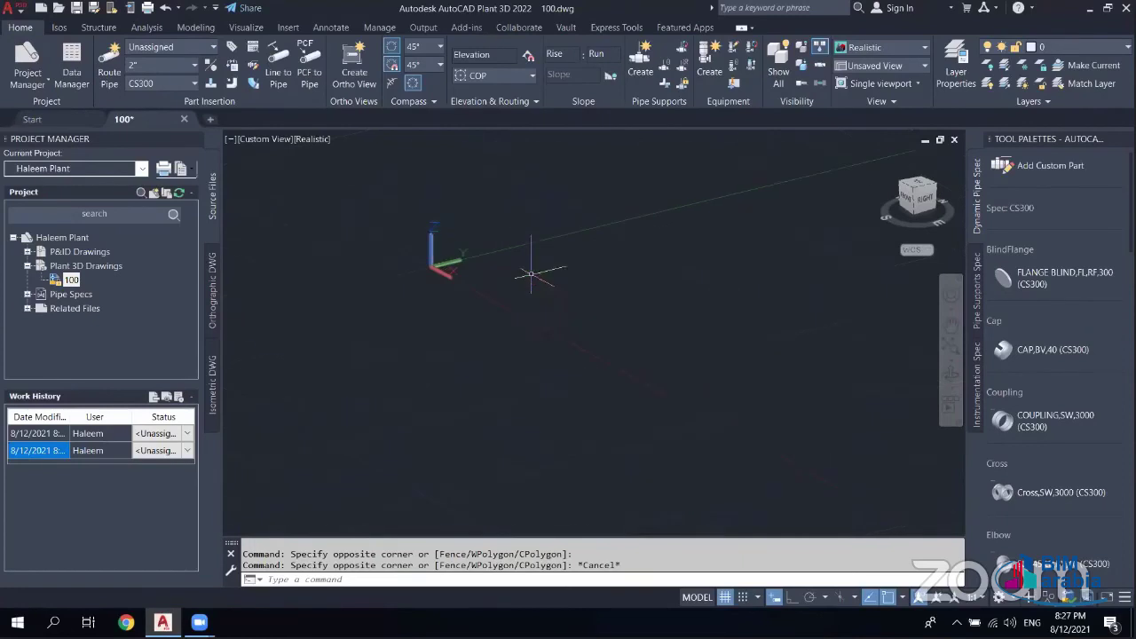
{"action": "scroll", "coordinate": [531, 275], "scroll_direction": "down", "scroll_amount": 3}
{"action": "middle_click_drag", "start_coordinate": [531, 274], "coordinate": [527, 270]}
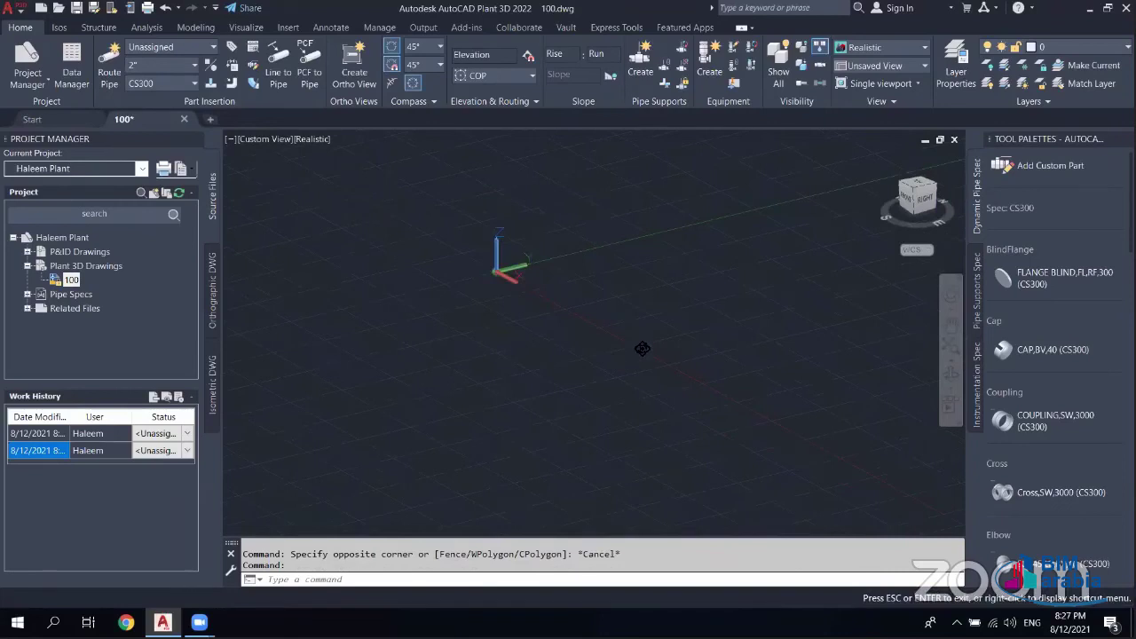
{"action": "middle_click_drag", "start_coordinate": [536, 233], "coordinate": [598, 323], "text": "shift"}
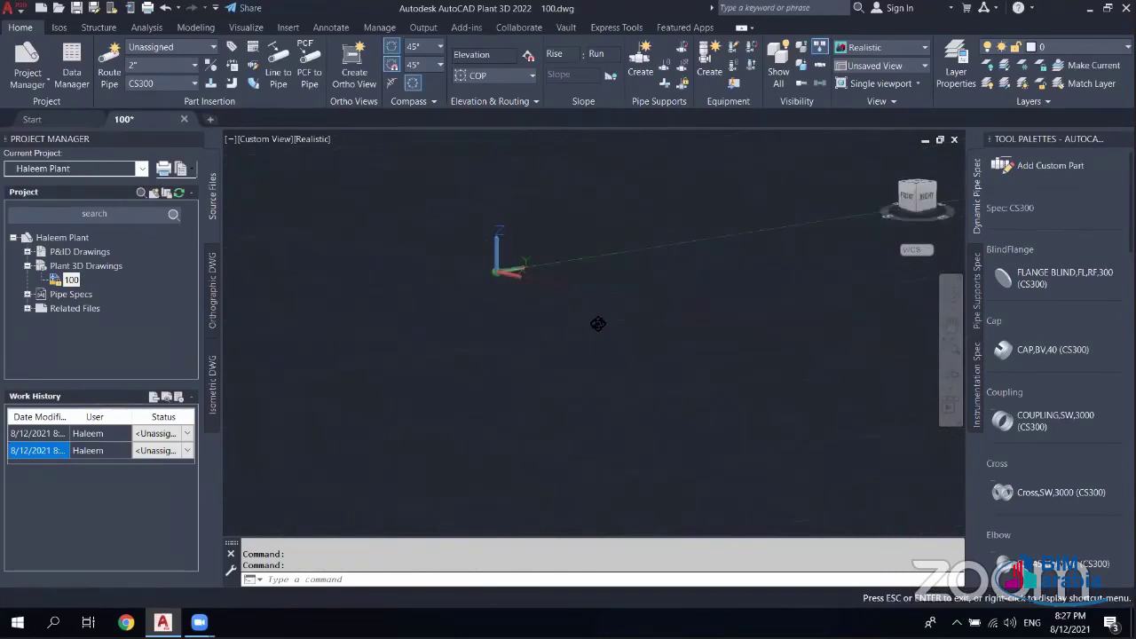
{"action": "middle_click_drag", "start_coordinate": [511, 293], "coordinate": [468, 271], "text": "shift"}
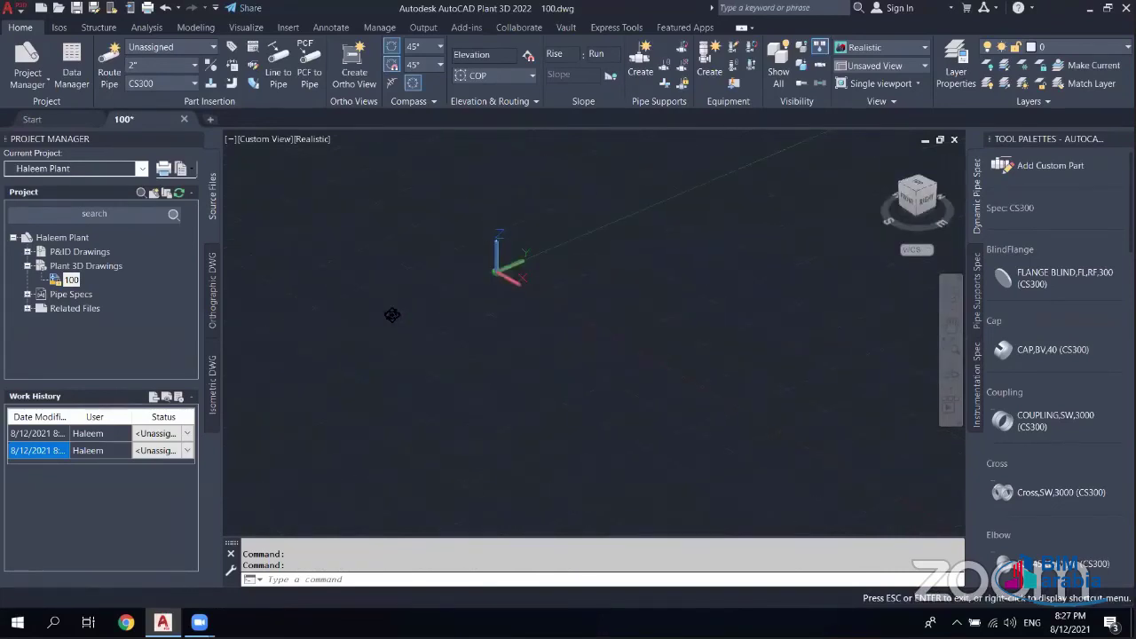
{"action": "mouse_move", "coordinate": [393, 314]}
{"action": "middle_mouse_down", "text": "shift"}
{"action": "mouse_move", "coordinate": [446, 322]}
{"action": "mouse_move", "coordinate": [422, 313]}
{"action": "mouse_move", "coordinate": [504, 300]}
{"action": "middle_mouse_up", "text": "shift"}
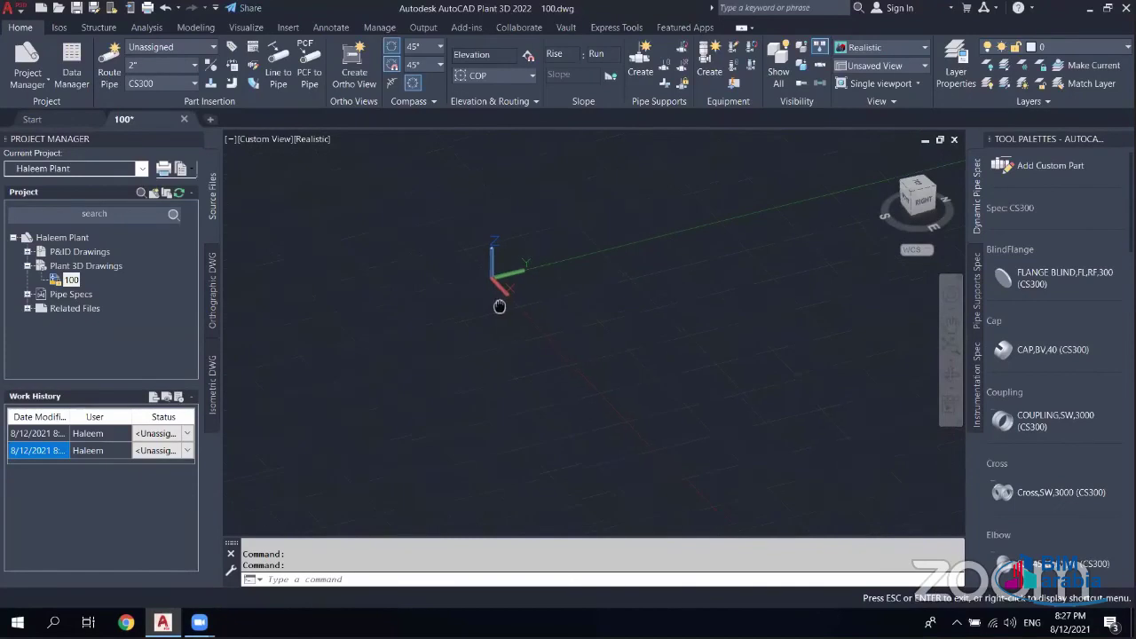
{"action": "mouse_move", "coordinate": [497, 312]}
{"action": "left_mouse_down"}
{"action": "mouse_move", "coordinate": [520, 287]}
{"action": "mouse_move", "coordinate": [408, 322]}
{"action": "left_mouse_up"}
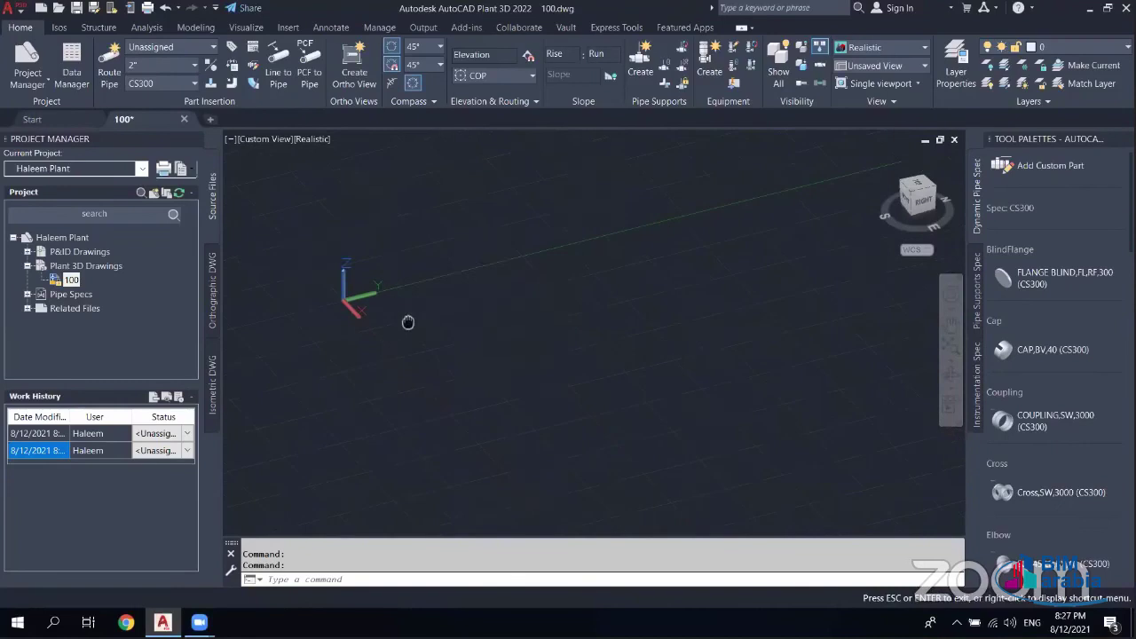
{"action": "mouse_move", "coordinate": [456, 279]}
{"action": "middle_mouse_down"}
{"action": "mouse_move", "coordinate": [451, 271]}
{"action": "mouse_move", "coordinate": [470, 336]}
{"action": "middle_mouse_up"}
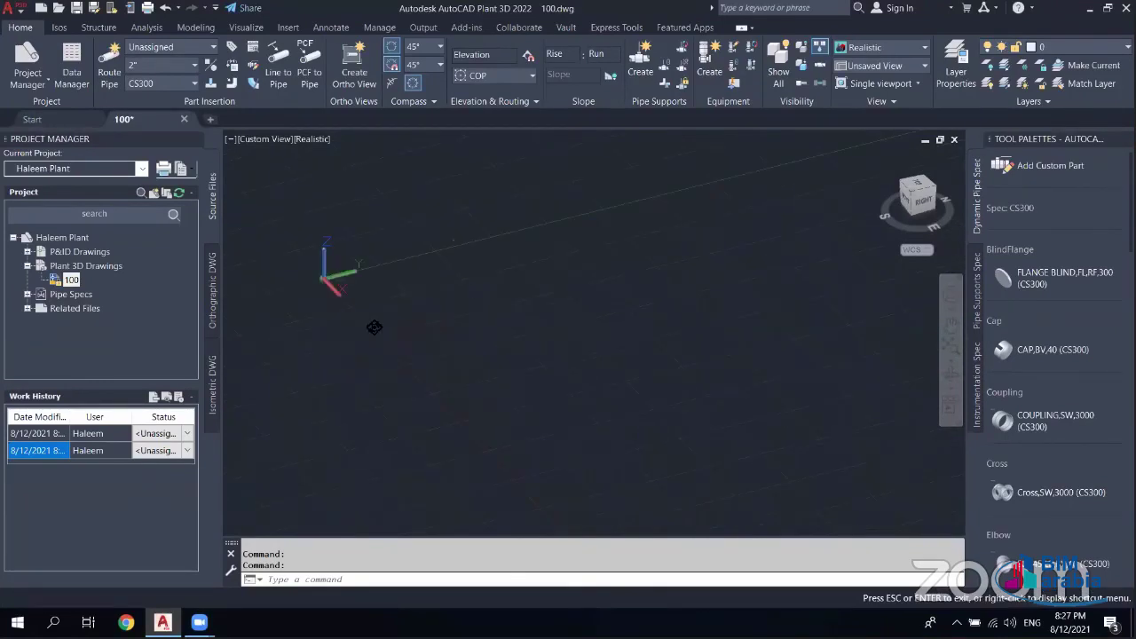
{"action": "mouse_move", "coordinate": [374, 327]}
{"action": "middle_mouse_down", "text": "shift"}
{"action": "mouse_move", "coordinate": [583, 304]}
{"action": "mouse_move", "coordinate": [577, 266]}
{"action": "middle_mouse_up", "text": "shift"}
{"action": "mouse_move", "coordinate": [432, 254]}
{"action": "middle_mouse_down"}
{"action": "mouse_move", "coordinate": [481, 340]}
{"action": "mouse_move", "coordinate": [851, 293]}
{"action": "middle_mouse_up"}
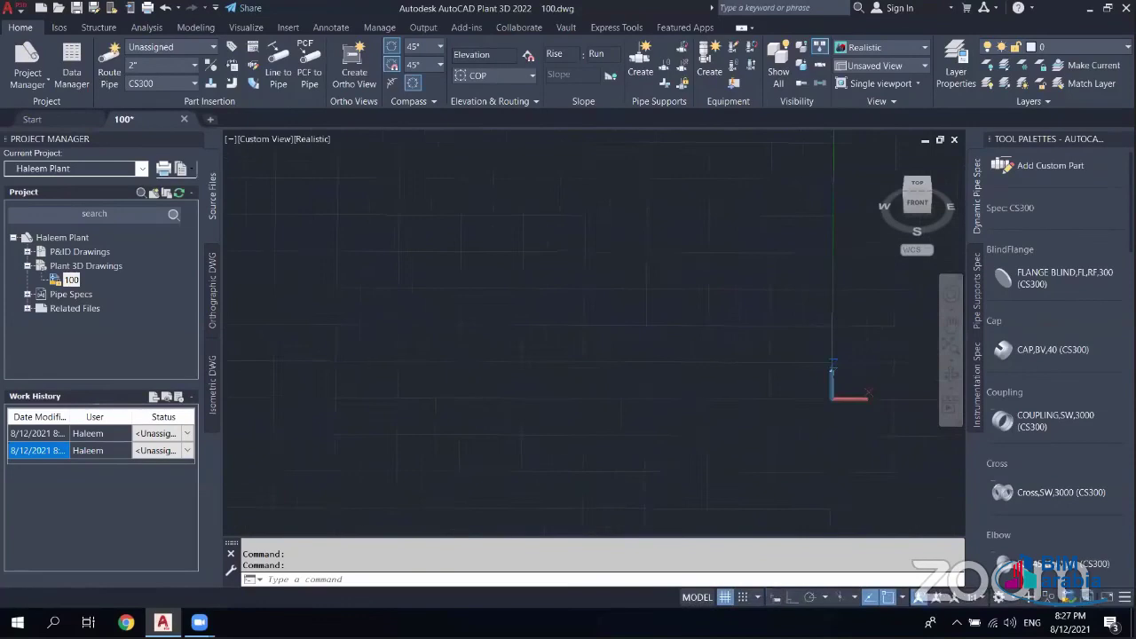
{"action": "middle_click_drag", "start_coordinate": [572, 310], "coordinate": [359, 182]}
{"action": "mouse_move", "coordinate": [610, 294]}
{"action": "middle_mouse_down"}
{"action": "mouse_move", "coordinate": [567, 212]}
{"action": "mouse_move", "coordinate": [595, 337]}
{"action": "mouse_move", "coordinate": [565, 286]}
{"action": "mouse_move", "coordinate": [462, 261]}
{"action": "mouse_move", "coordinate": [441, 282]}
{"action": "mouse_move", "coordinate": [506, 338]}
{"action": "middle_mouse_up"}
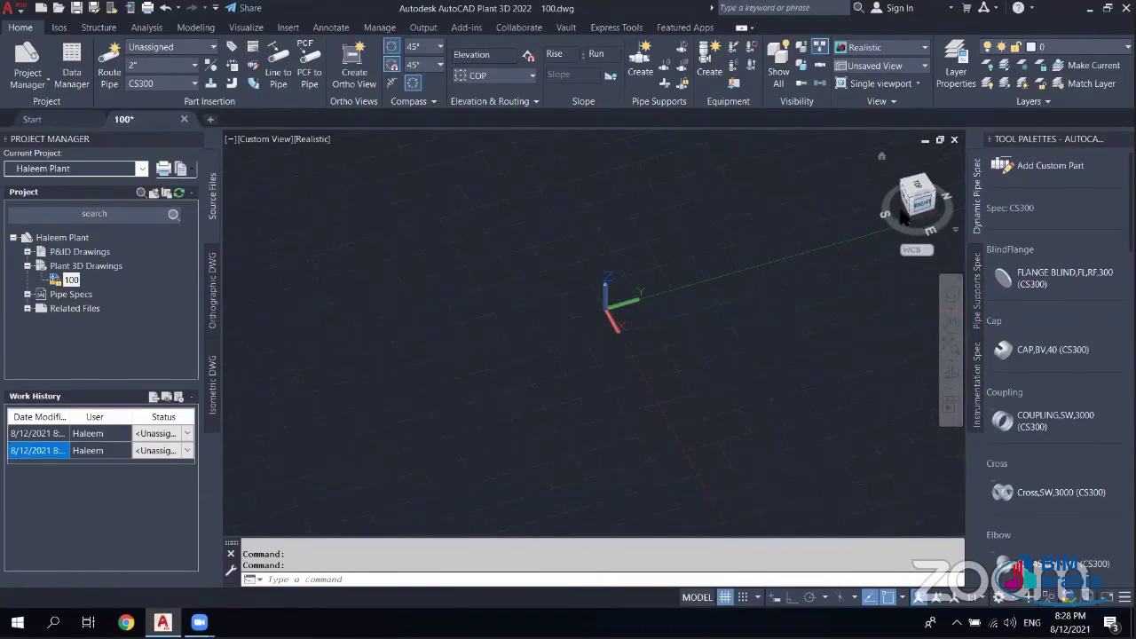
{"action": "left_click", "coordinate": [914, 206]}
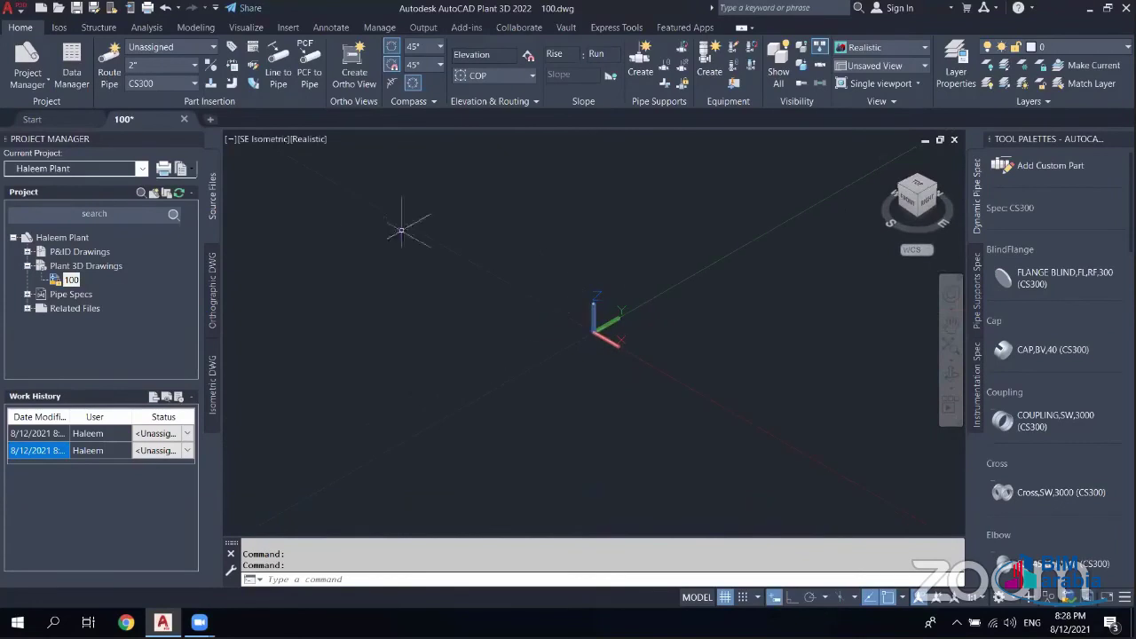
{"action": "left_click", "coordinate": [259, 141]}
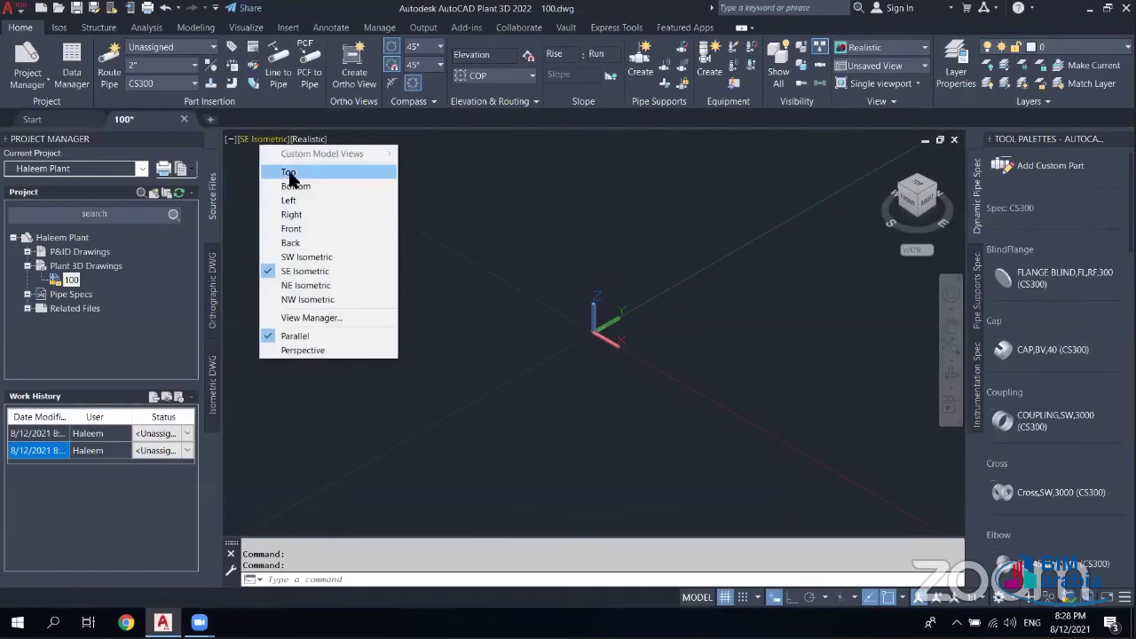
{"action": "left_click", "coordinate": [289, 173]}
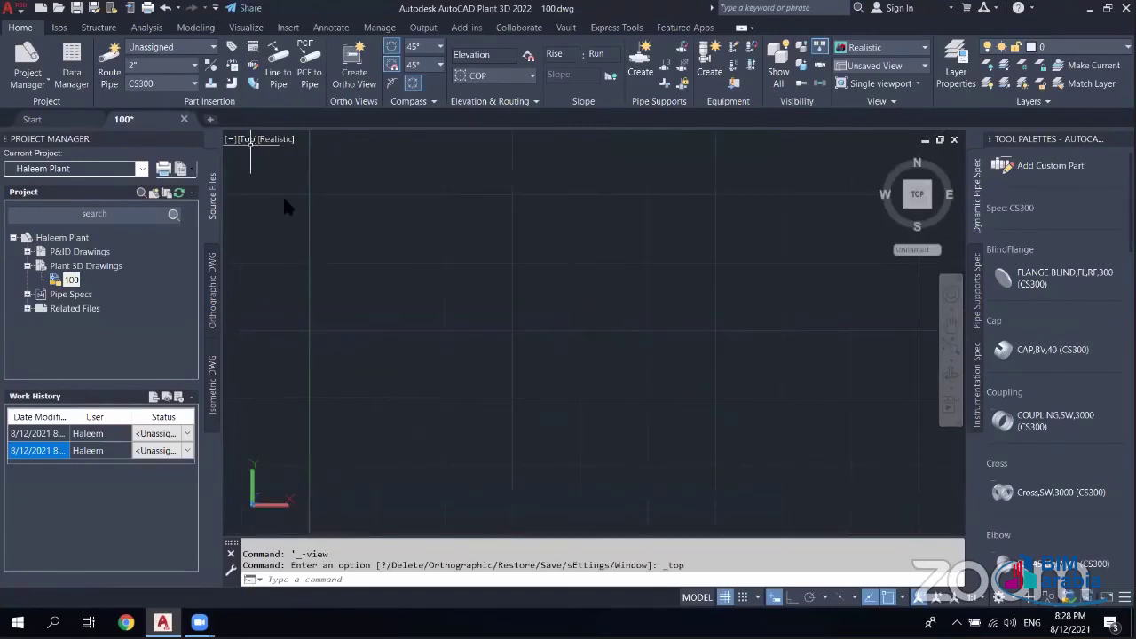
{"action": "left_click", "coordinate": [318, 187]}
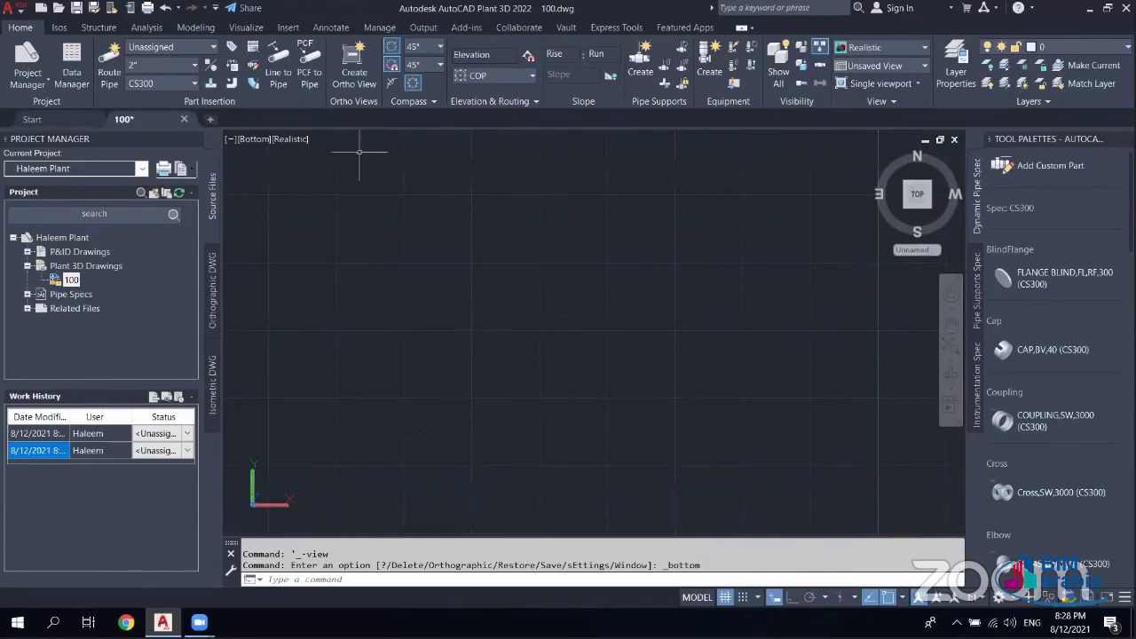
{"action": "left_click", "coordinate": [257, 142]}
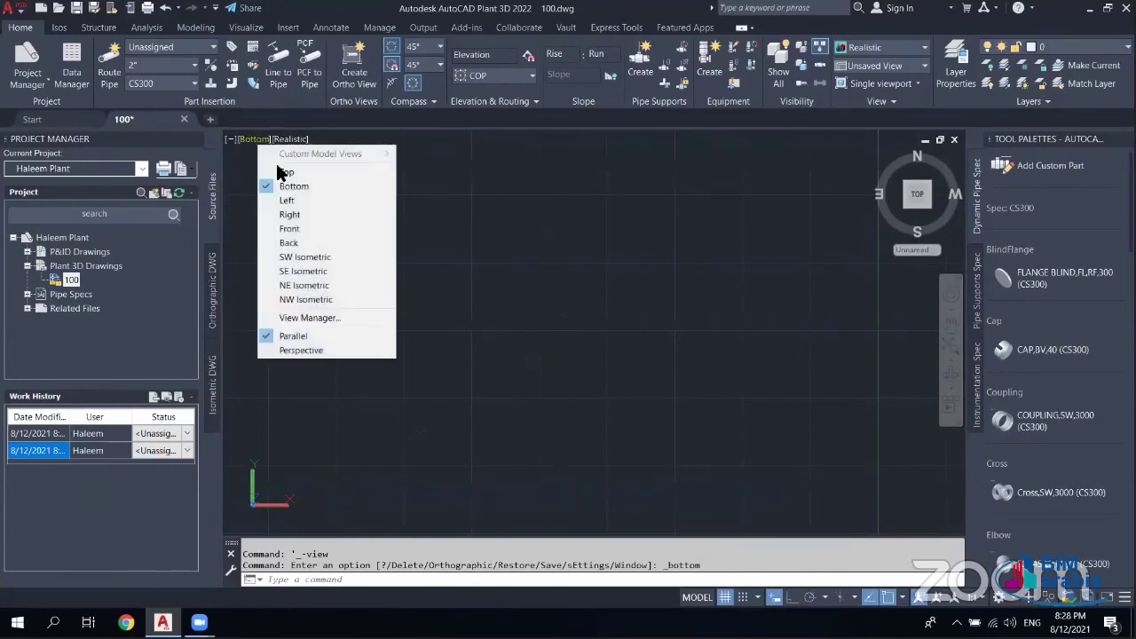
{"action": "left_click", "coordinate": [325, 258]}
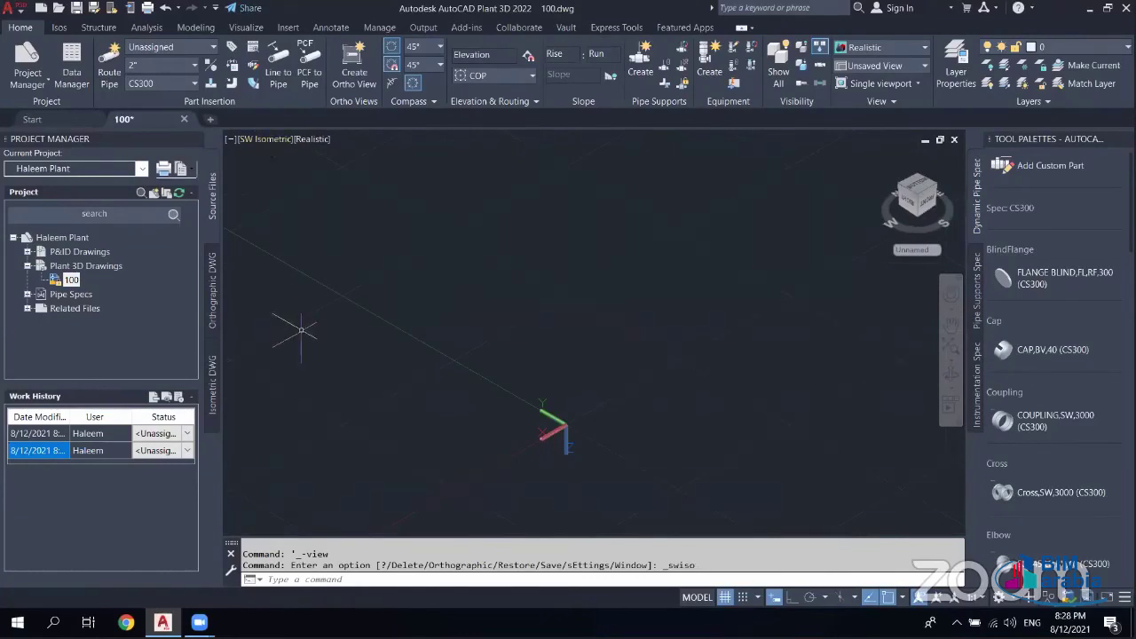
{"action": "left_click", "coordinate": [266, 143]}
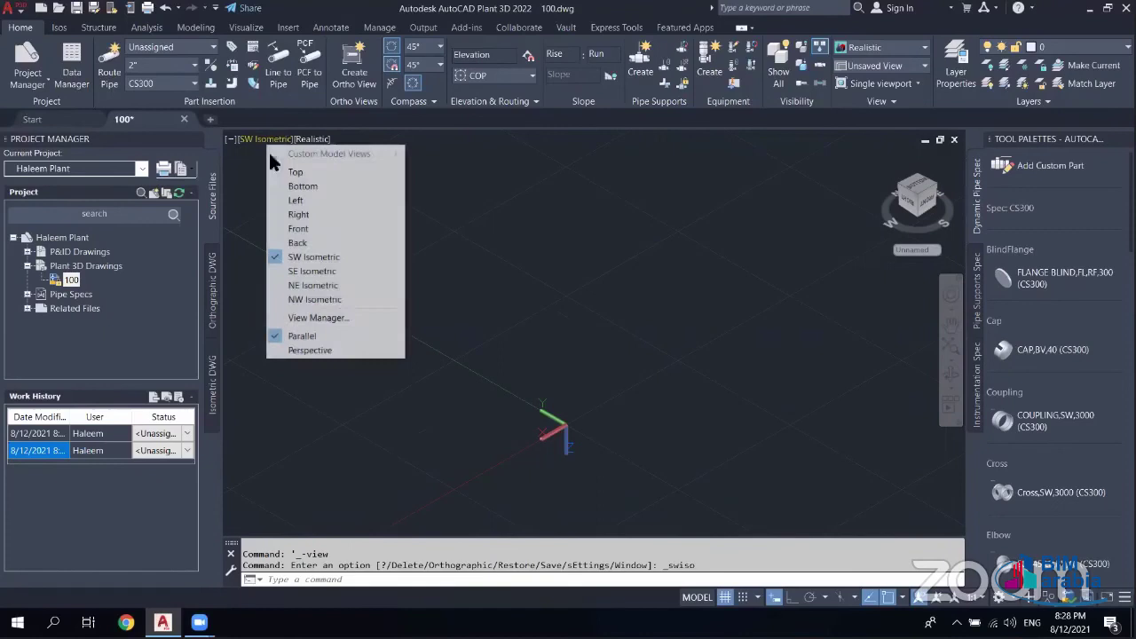
{"action": "left_click", "coordinate": [325, 302]}
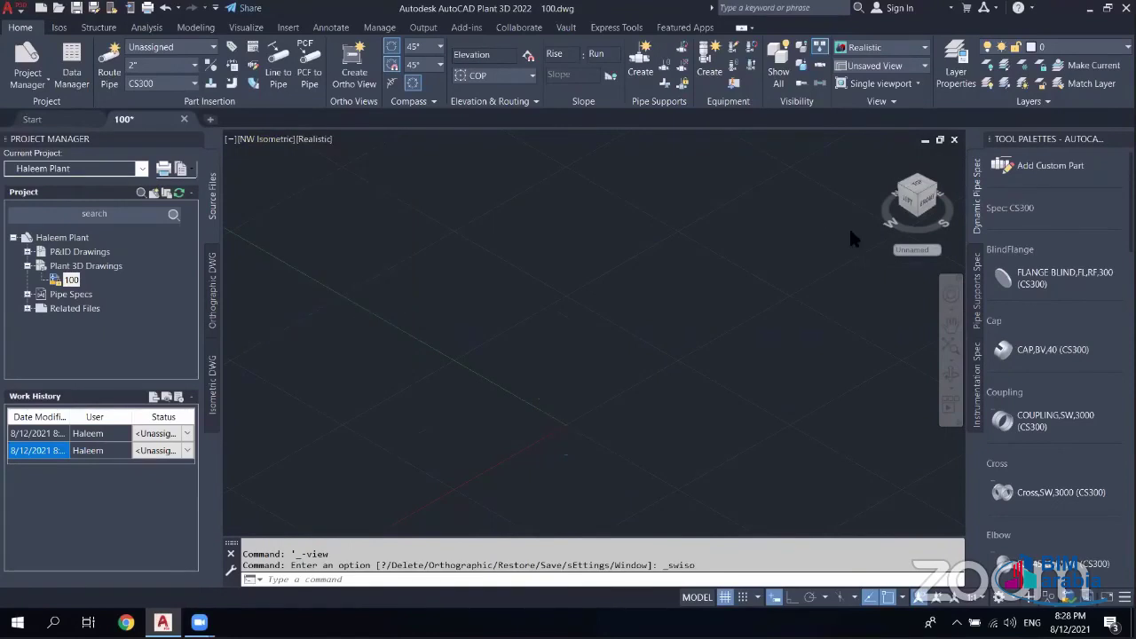
{"action": "left_click", "coordinate": [259, 139]}
{"action": "left_click", "coordinate": [277, 172]}
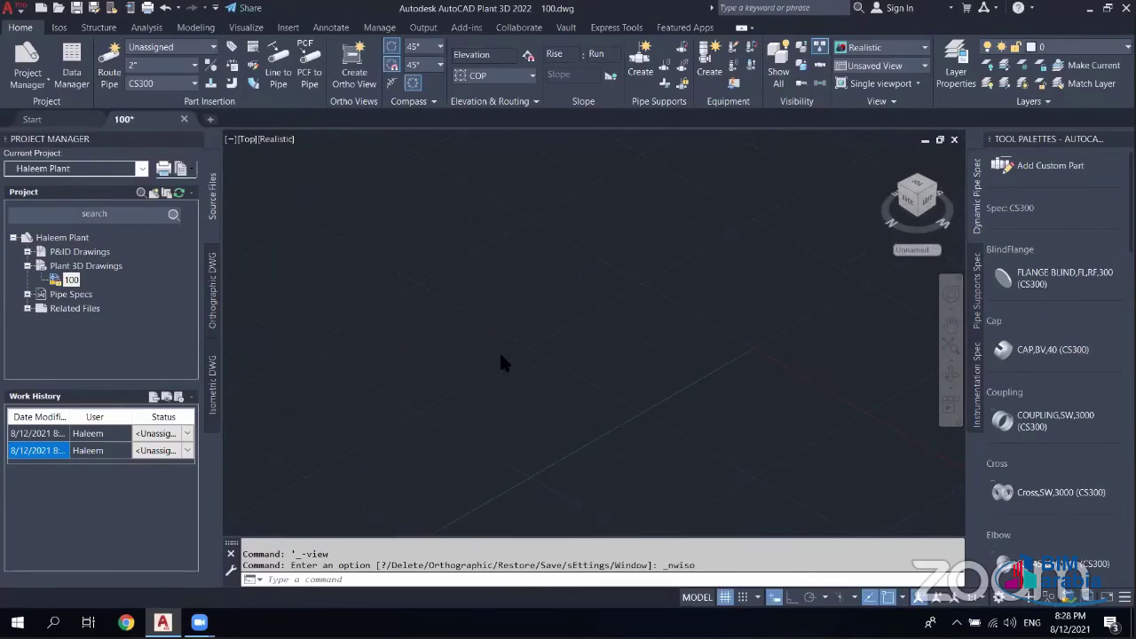
{"action": "middle_click_drag", "start_coordinate": [553, 335], "coordinate": [660, 262], "text": "shift"}
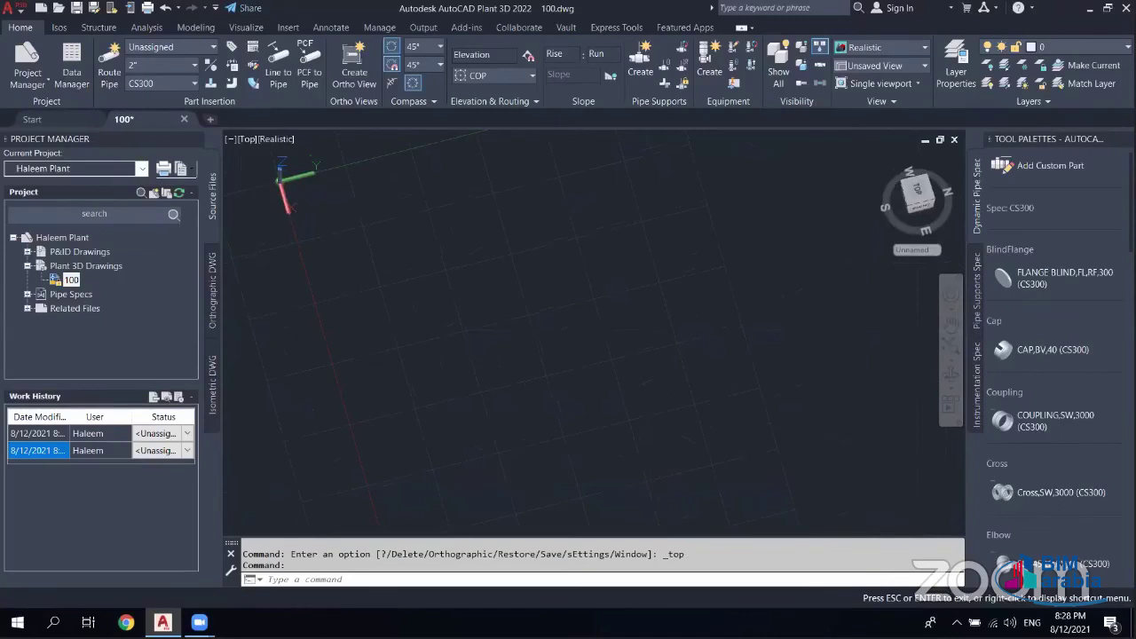
{"action": "mouse_move", "coordinate": [515, 319]}
{"action": "middle_mouse_down", "text": "shift"}
{"action": "mouse_move", "coordinate": [388, 329]}
{"action": "mouse_move", "coordinate": [444, 324]}
{"action": "middle_mouse_up", "text": "shift"}
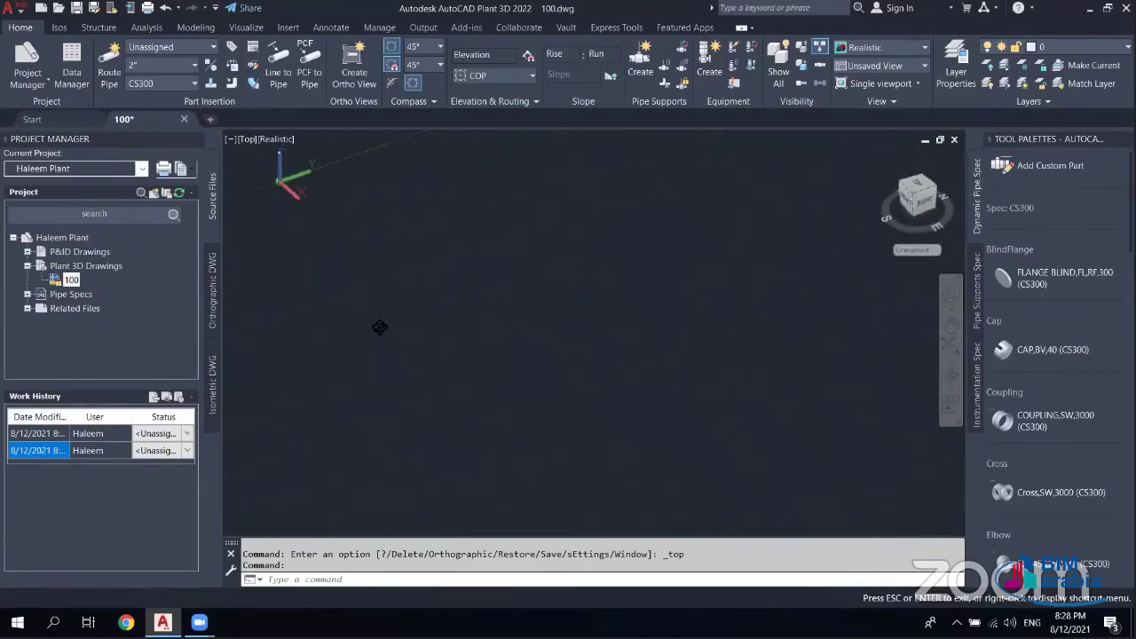
{"action": "middle_click_drag", "start_coordinate": [532, 319], "coordinate": [457, 316], "text": "shift"}
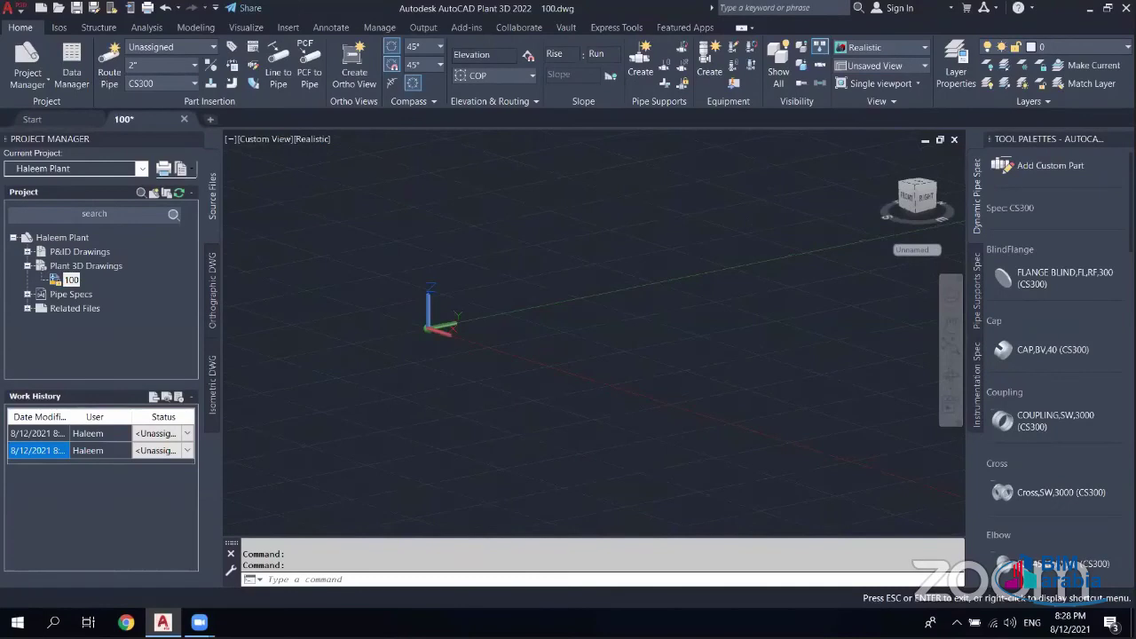
{"action": "key", "text": "Escape"}
{"action": "left_click", "coordinate": [264, 139]}
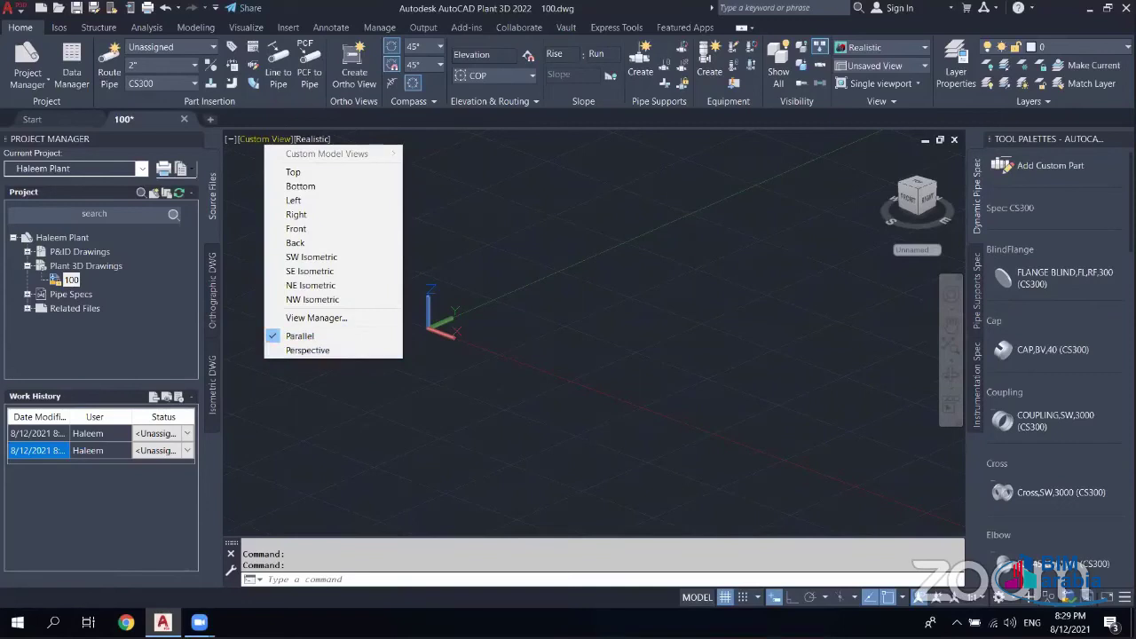
{"action": "left_click", "coordinate": [452, 246]}
{"action": "key", "text": "Escape"}
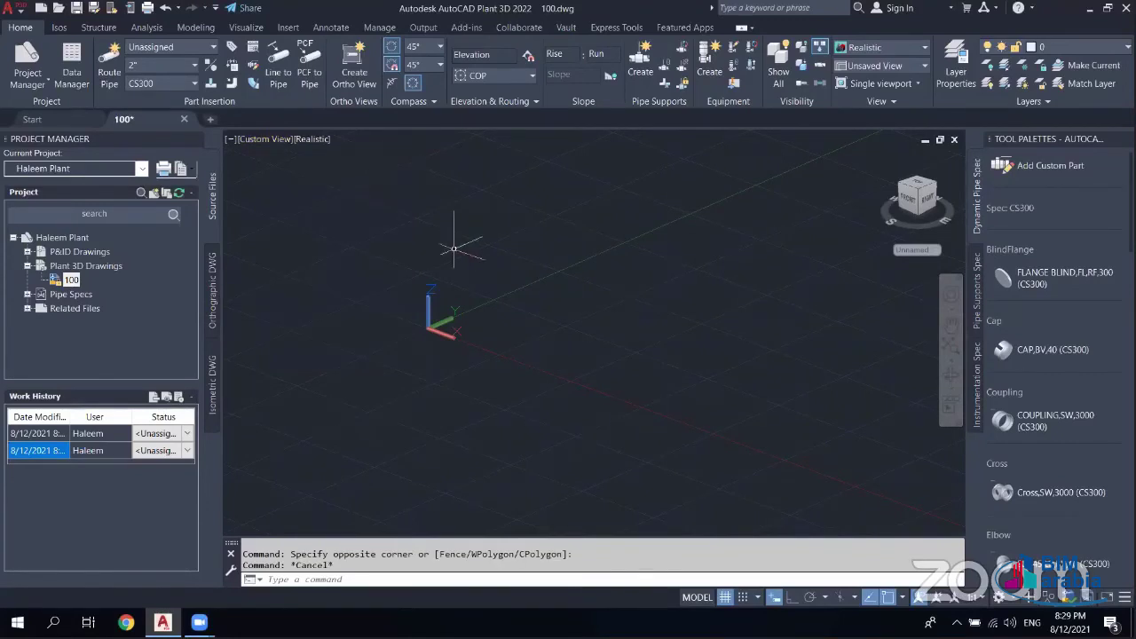
{"action": "left_click", "coordinate": [311, 139]}
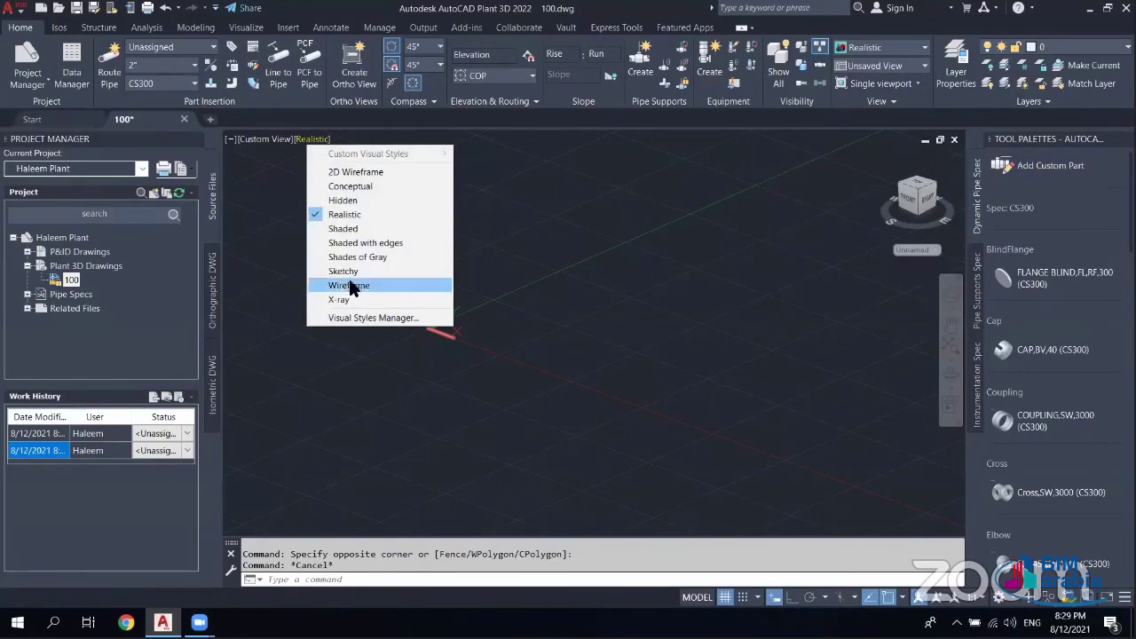
{"action": "key", "text": "Escape"}
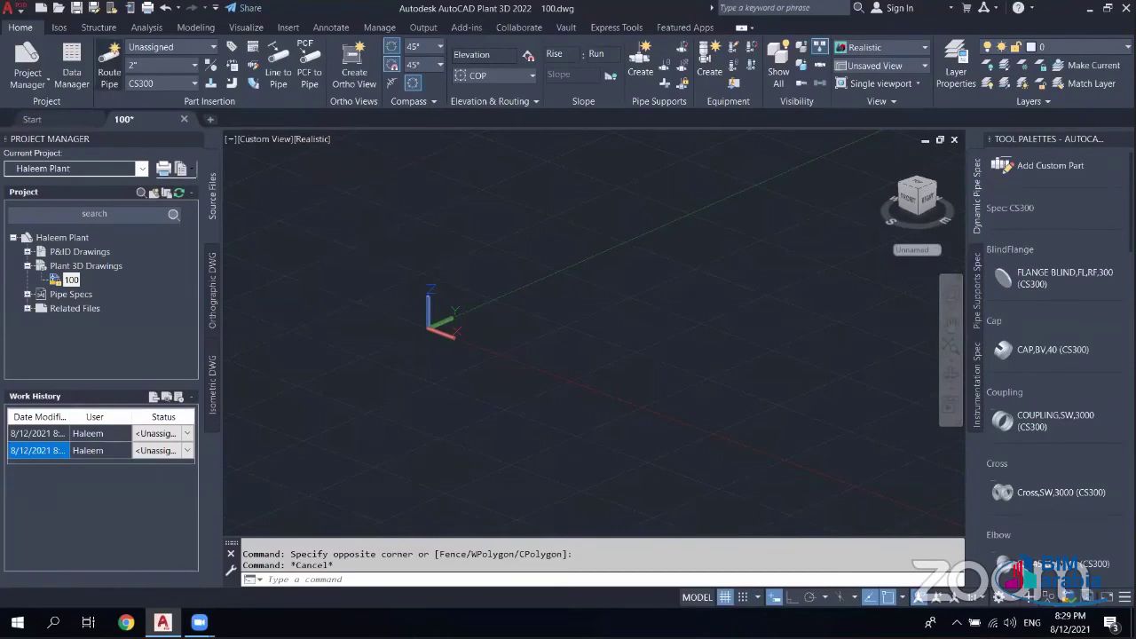
- Route a 2" CS300 pipe from a start point through a 90° bend into an upward leg
{"action": "left_click", "coordinate": [109, 67]}
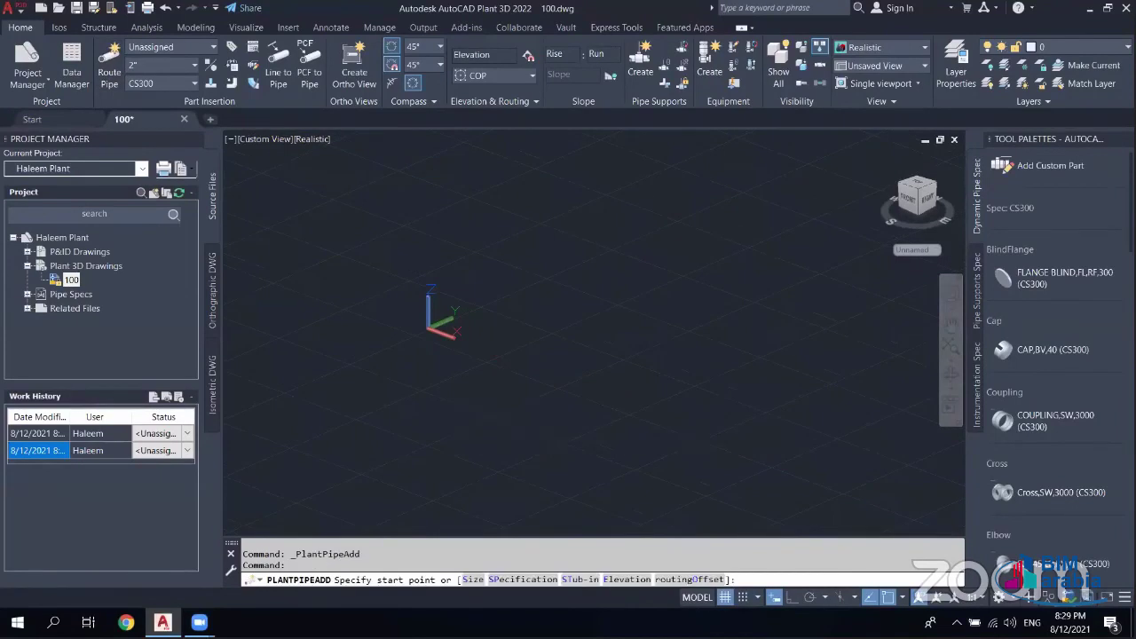
{"action": "left_click", "coordinate": [427, 368]}
{"action": "scroll", "coordinate": [726, 371], "scroll_direction": "down", "scroll_amount": 3}
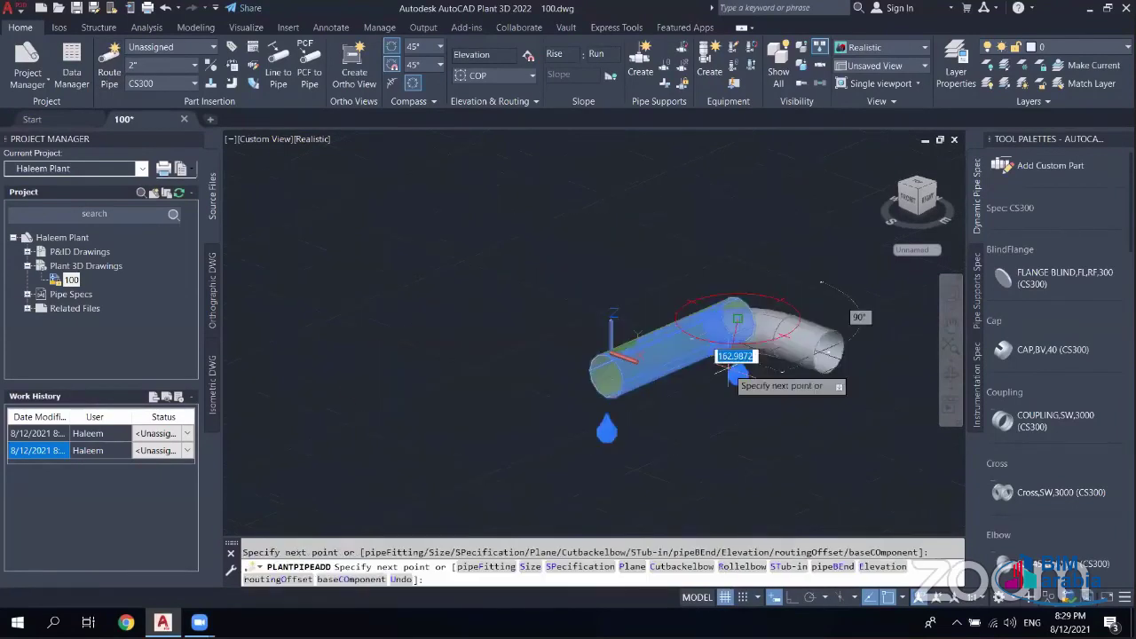
{"action": "left_click", "coordinate": [726, 371]}
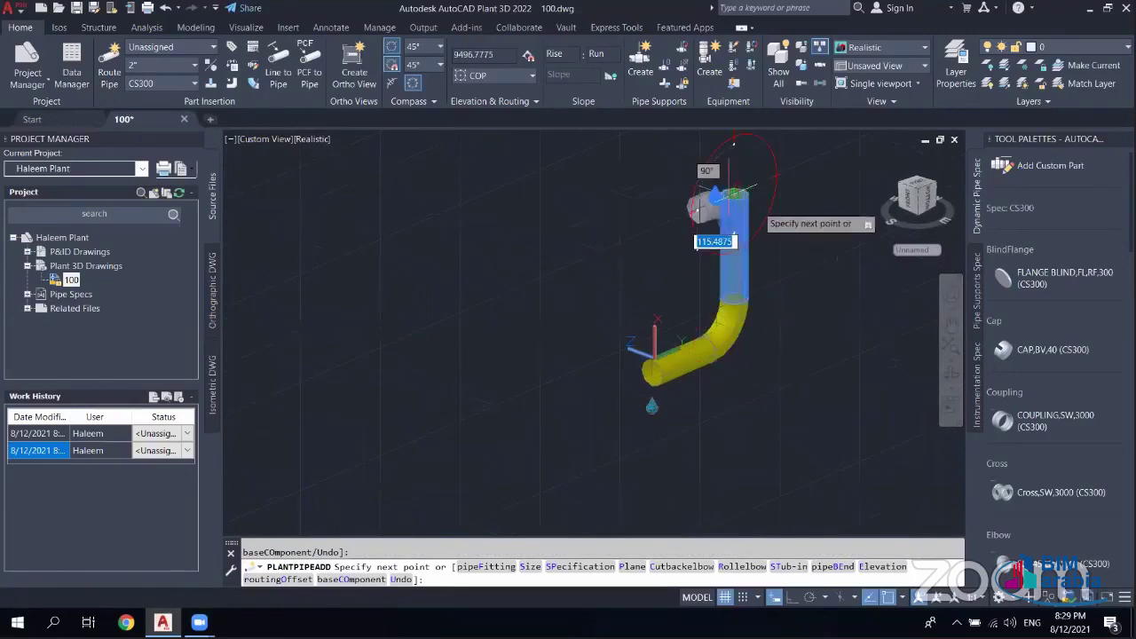
{"action": "left_click", "coordinate": [733, 142]}
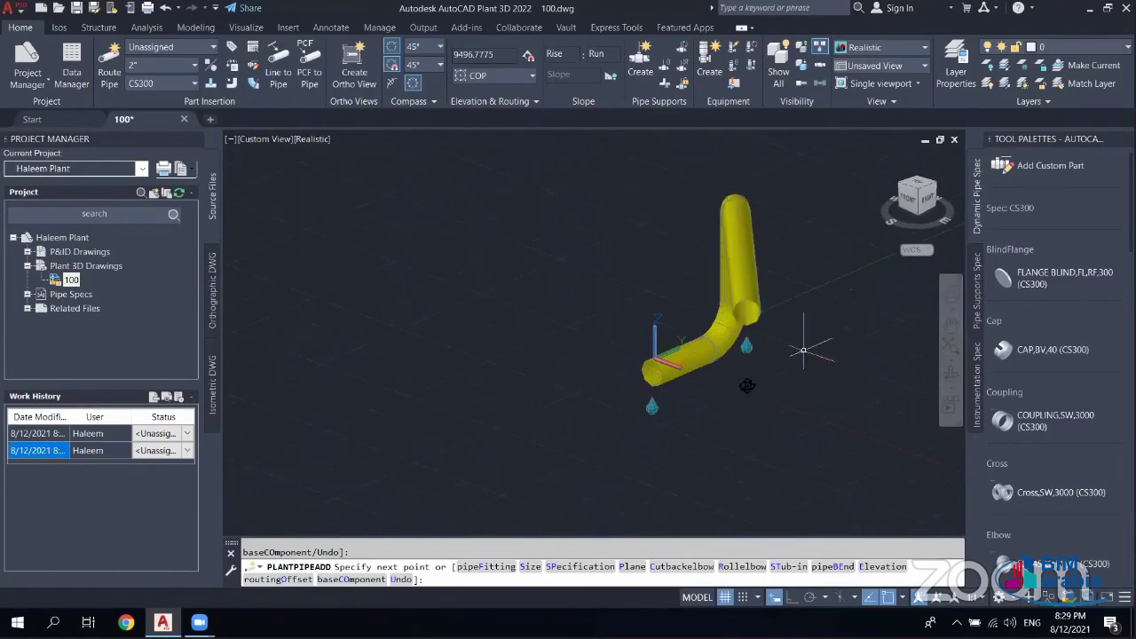
{"action": "key", "text": "Escape"}
{"action": "mouse_move", "coordinate": [723, 397]}
{"action": "middle_mouse_down", "text": "shift"}
{"action": "mouse_move", "coordinate": [738, 385]}
{"action": "mouse_move", "coordinate": [660, 376]}
{"action": "mouse_move", "coordinate": [665, 404]}
{"action": "mouse_move", "coordinate": [820, 402]}
{"action": "mouse_move", "coordinate": [254, 145]}
{"action": "mouse_move", "coordinate": [255, 166]}
{"action": "middle_mouse_up", "text": "shift"}
- Keep parallel projection and view the pipe from the Top
{"action": "left_click", "coordinate": [265, 139]}
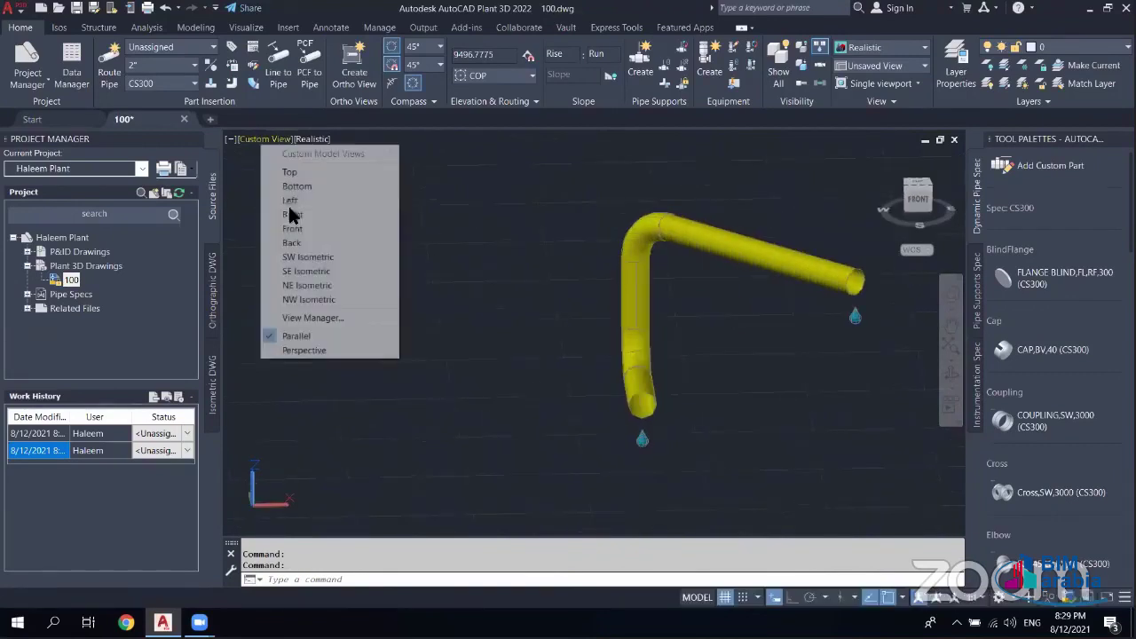
{"action": "left_click", "coordinate": [327, 336]}
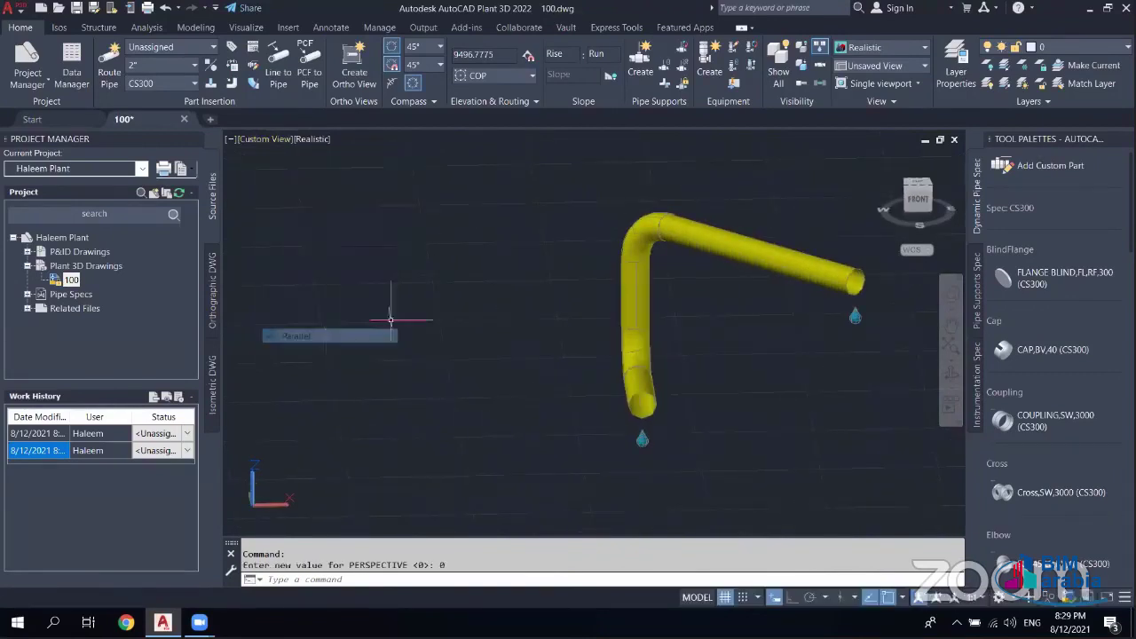
{"action": "left_click", "coordinate": [918, 184]}
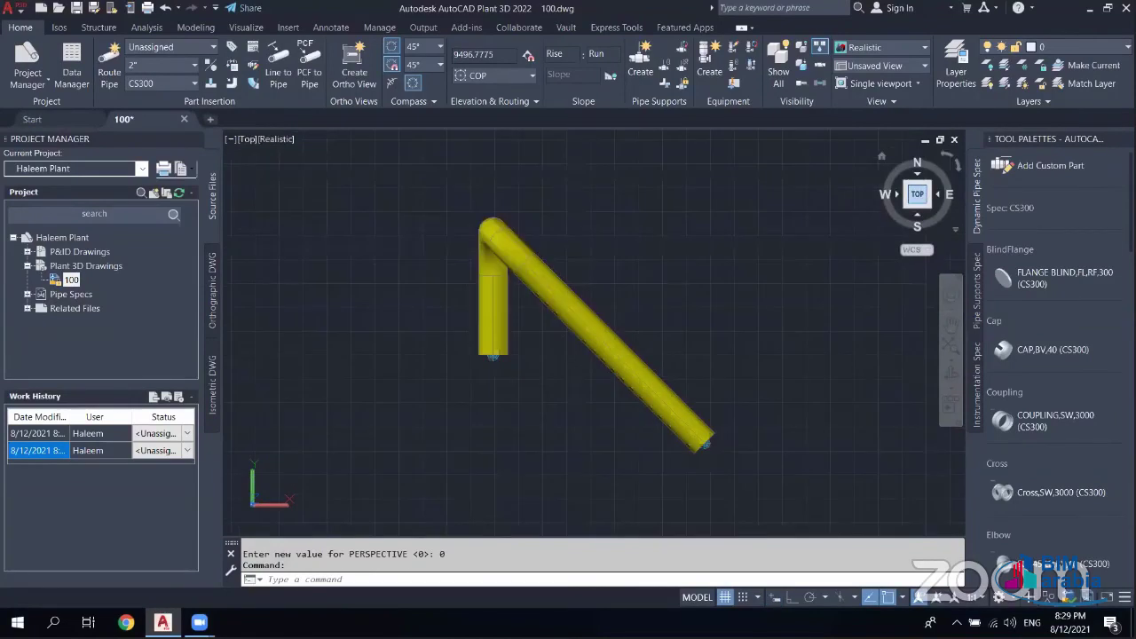
- Switch the view to perspective projection, orbit around the pipe, then return to parallel
{"action": "left_click", "coordinate": [248, 140]}
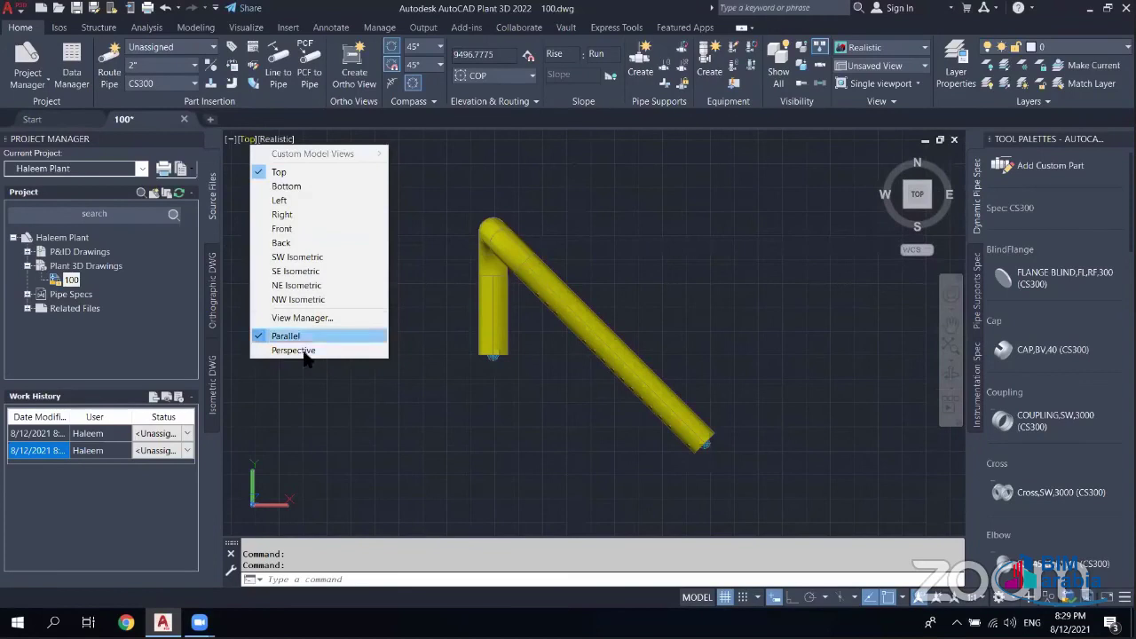
{"action": "left_click", "coordinate": [305, 350]}
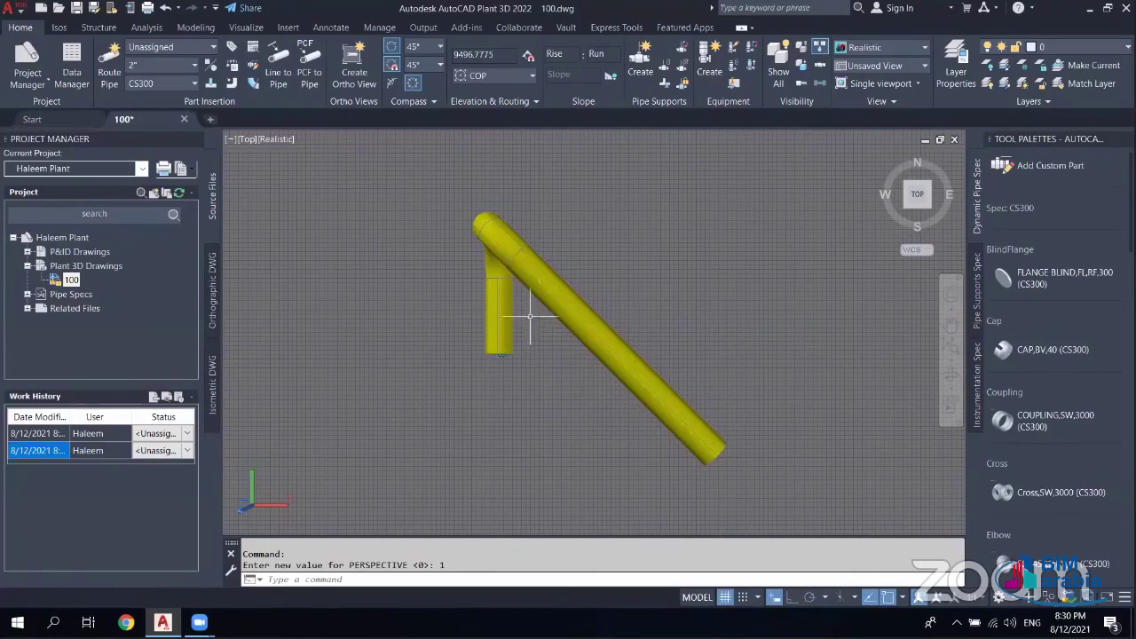
{"action": "middle_click_drag", "start_coordinate": [528, 300], "coordinate": [528, 300], "text": "shift"}
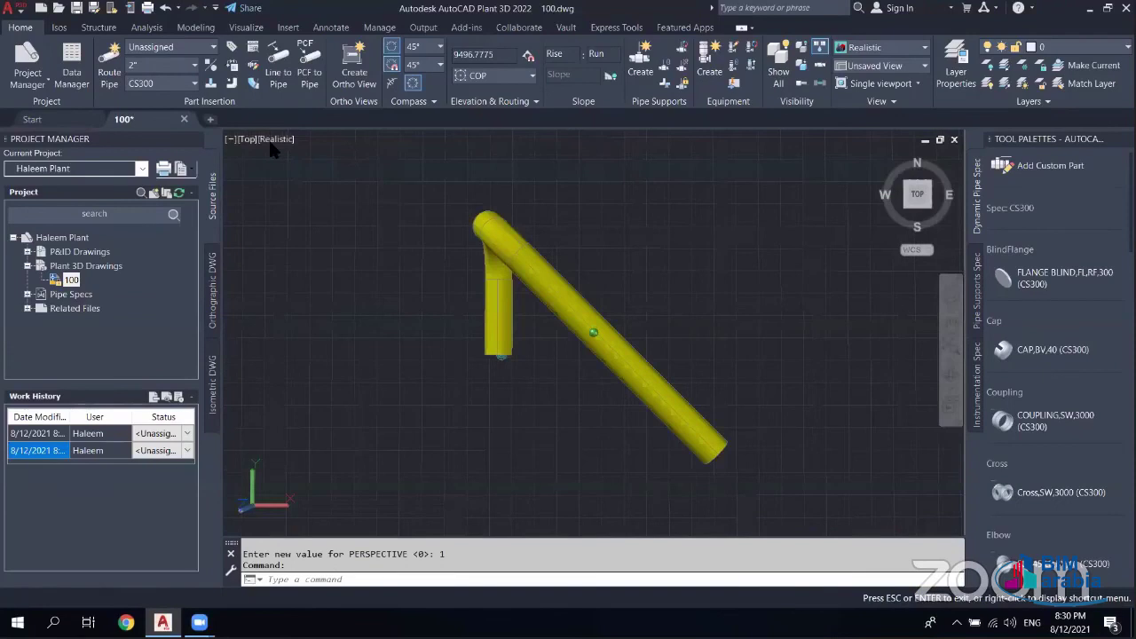
{"action": "left_click", "coordinate": [267, 139]}
{"action": "left_click", "coordinate": [306, 336]}
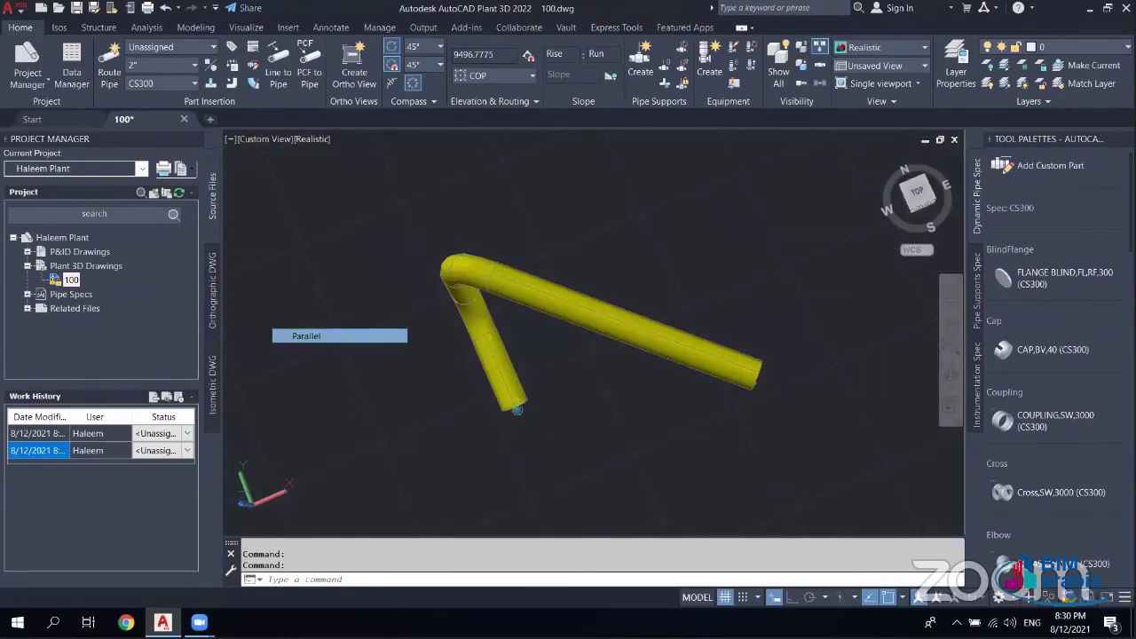
{"action": "left_click", "coordinate": [316, 140]}
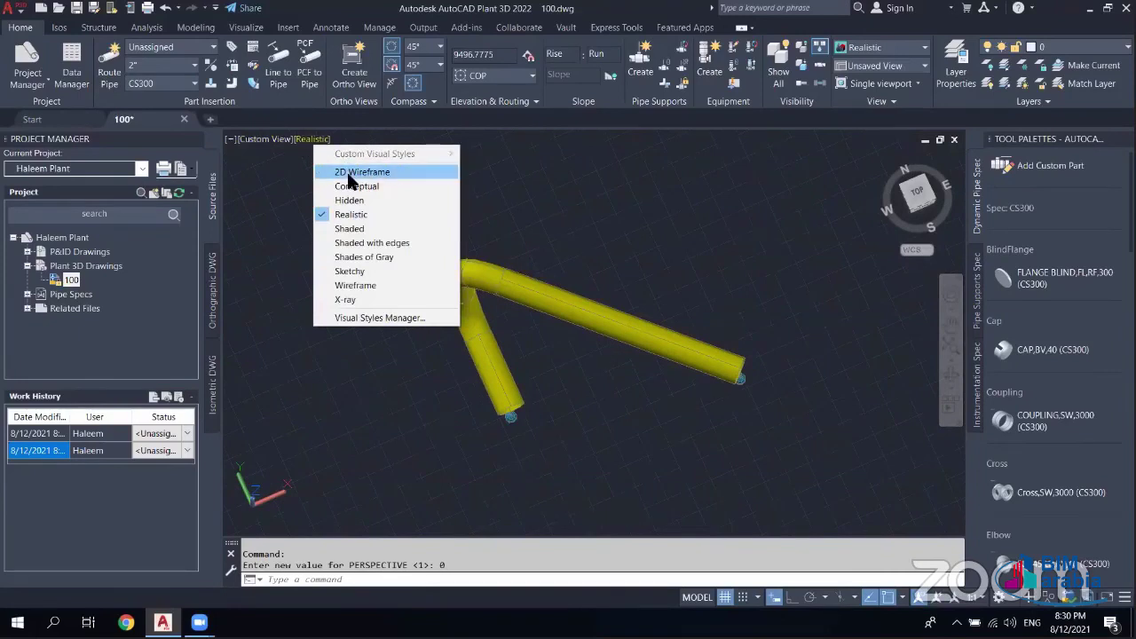
- Display the pipe as 2D Wireframe, then with Conceptual shading, orbiting between looks
{"action": "left_click", "coordinate": [362, 171]}
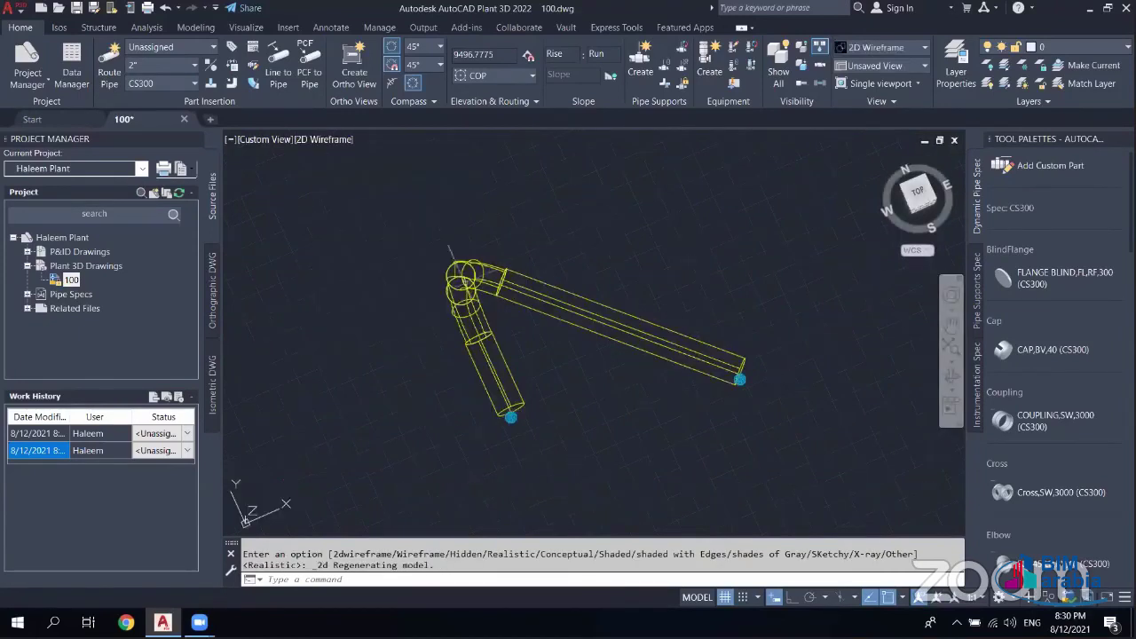
{"action": "middle_click_drag", "start_coordinate": [606, 329], "coordinate": [426, 322], "text": "shift"}
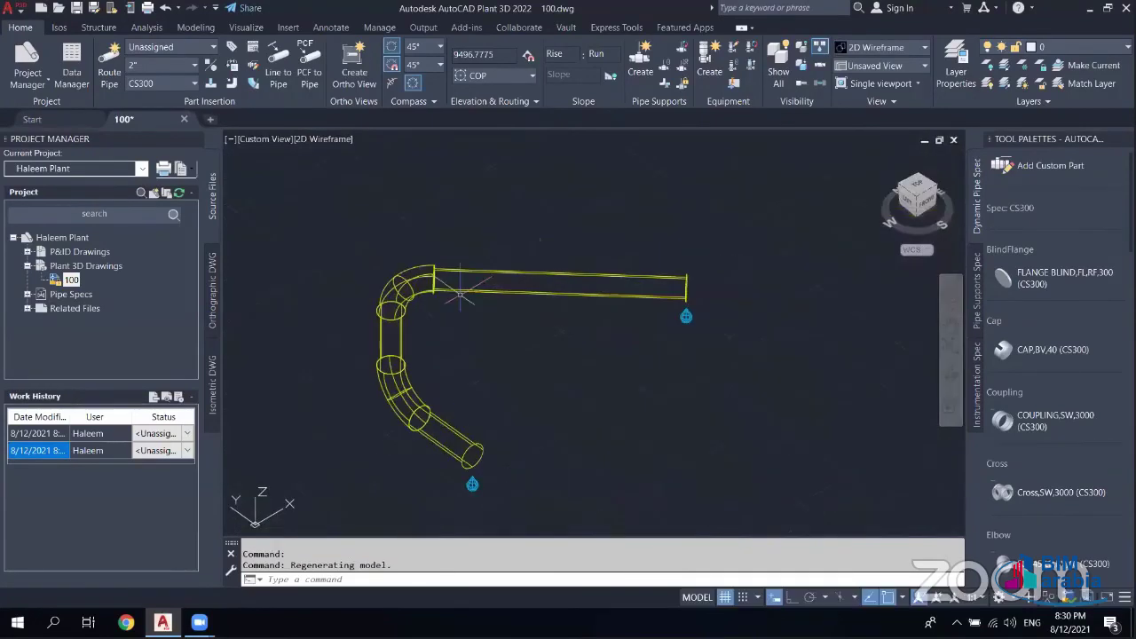
{"action": "scroll", "coordinate": [314, 144], "scroll_direction": "up", "scroll_amount": 5}
{"action": "left_click", "coordinate": [323, 138]}
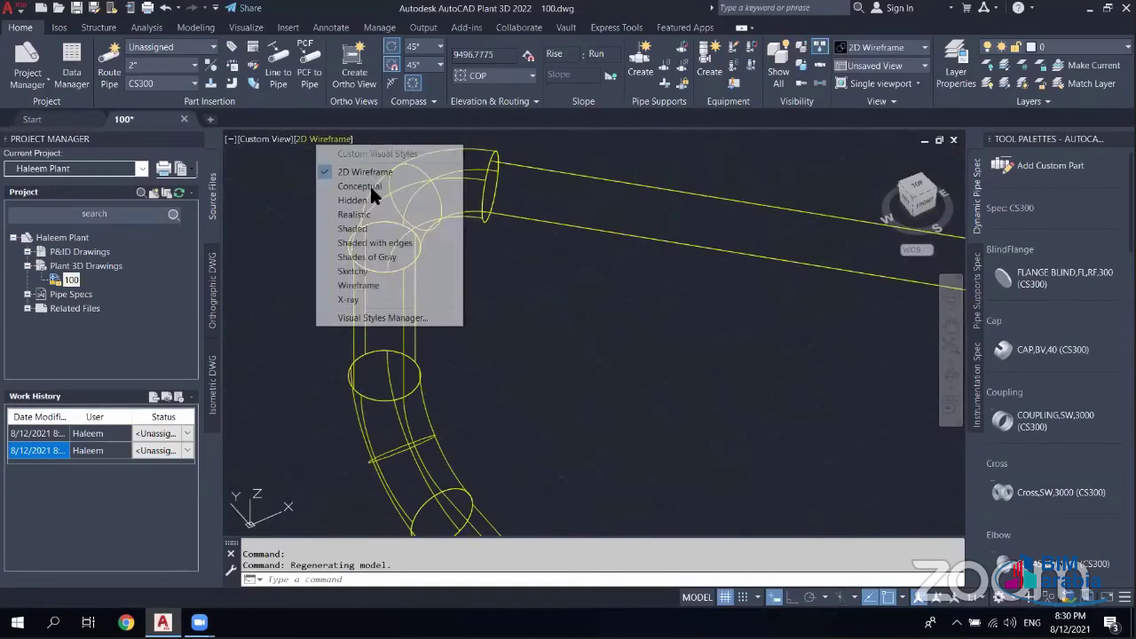
{"action": "left_click", "coordinate": [369, 184]}
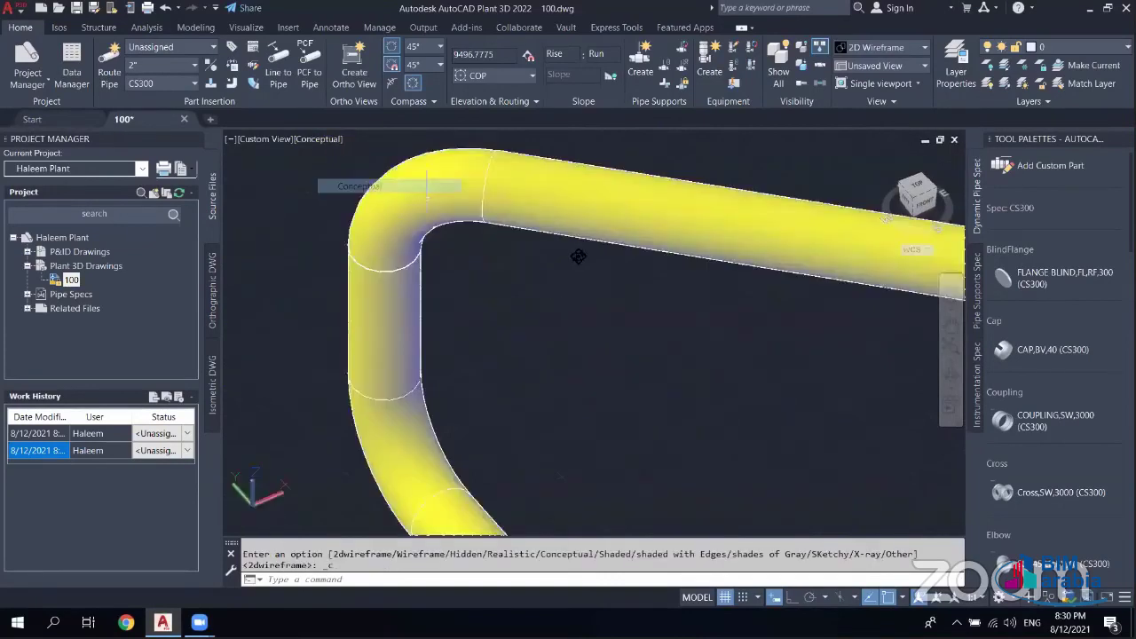
{"action": "scroll", "coordinate": [561, 243], "scroll_direction": "down", "scroll_amount": 5}
{"action": "middle_click_drag", "start_coordinate": [471, 286], "coordinate": [494, 296], "text": "shift"}
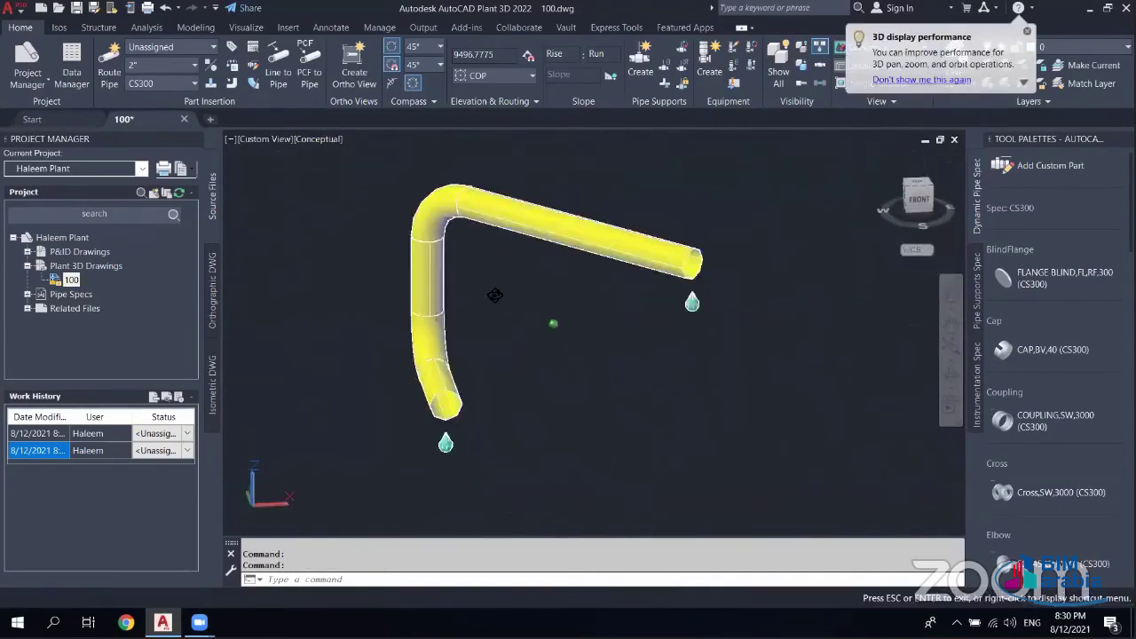
- Cycle the pipe through the Hidden and Realistic styles, ending on Shaded
{"action": "left_click", "coordinate": [320, 139]}
{"action": "left_click", "coordinate": [378, 202]}
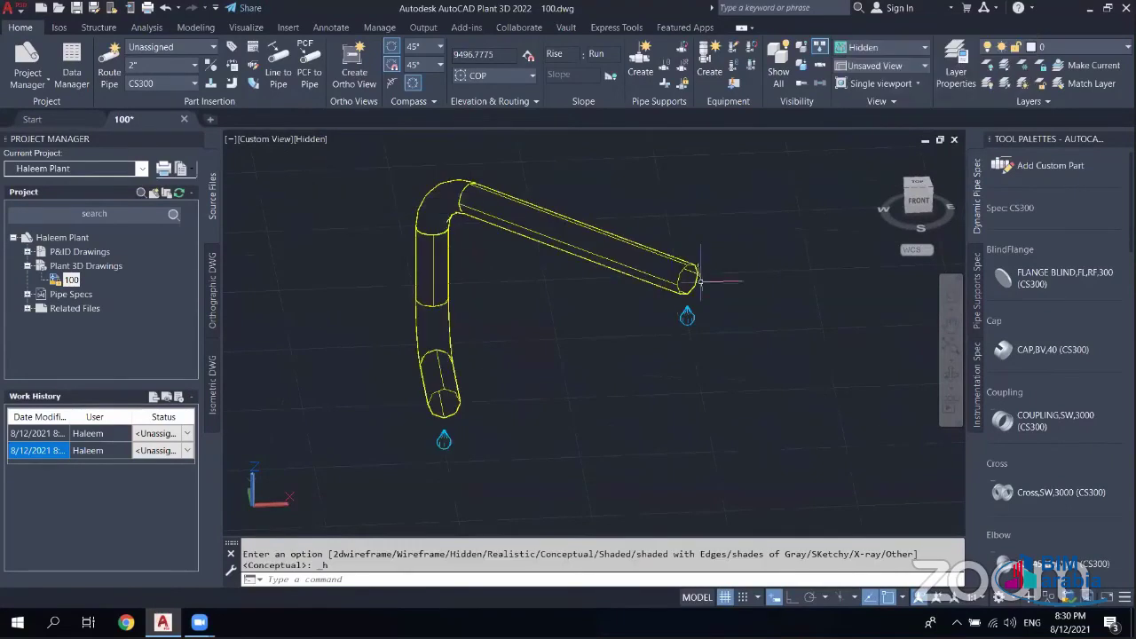
{"action": "mouse_move", "coordinate": [467, 332]}
{"action": "middle_mouse_down", "text": "shift"}
{"action": "mouse_move", "coordinate": [552, 323]}
{"action": "mouse_move", "coordinate": [524, 293]}
{"action": "middle_mouse_up", "text": "shift"}
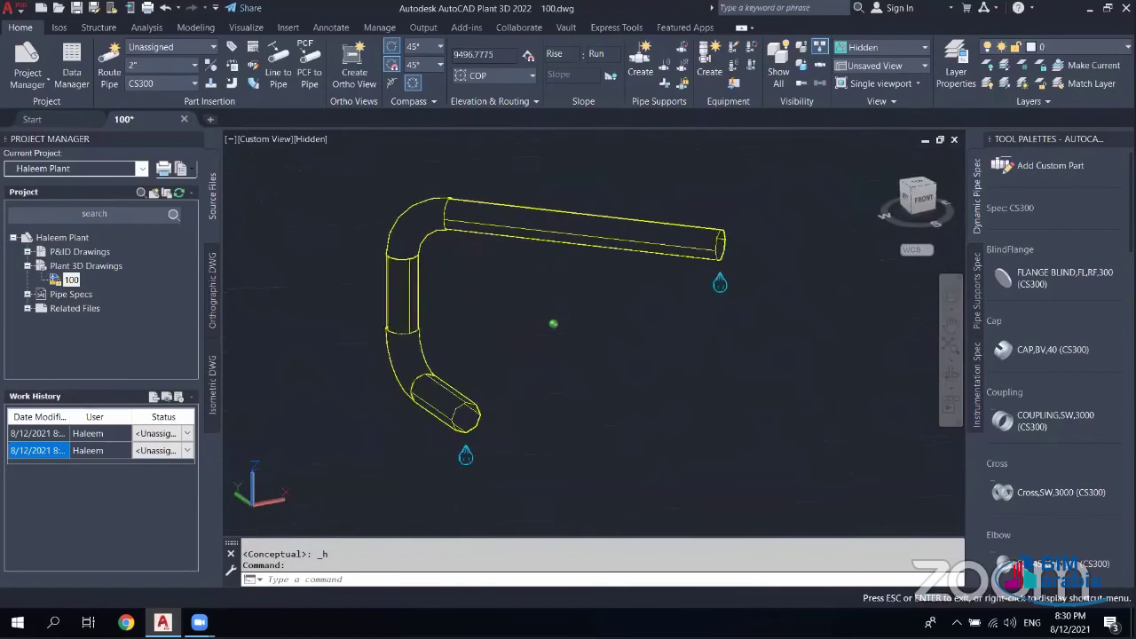
{"action": "left_click", "coordinate": [317, 139]}
{"action": "left_click", "coordinate": [362, 214]}
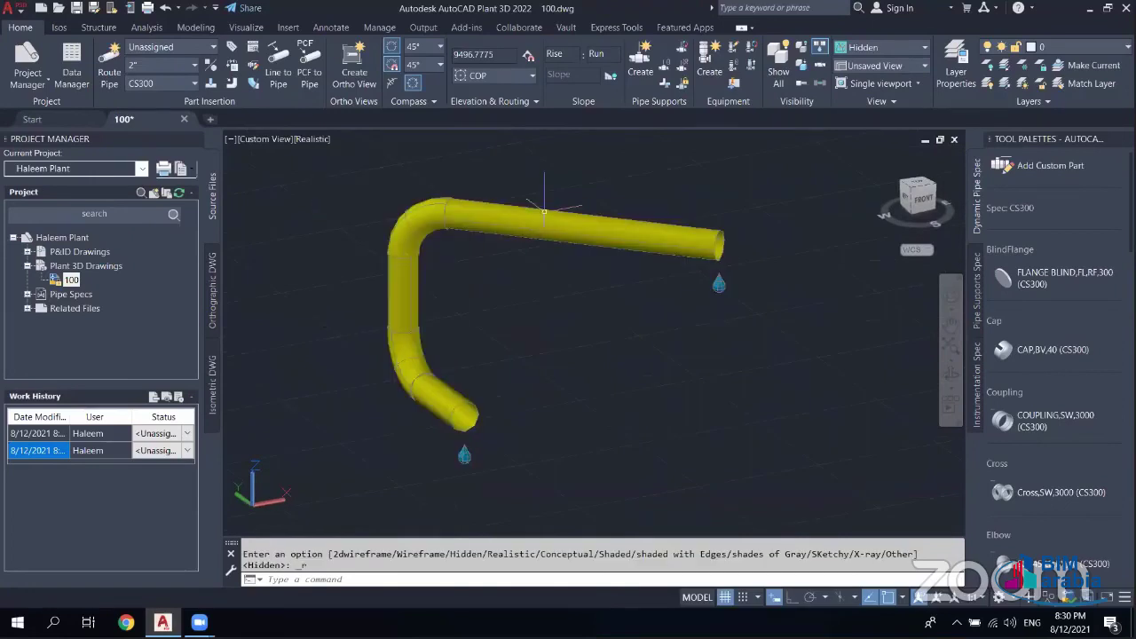
{"action": "left_click", "coordinate": [315, 142]}
{"action": "left_click", "coordinate": [362, 221]}
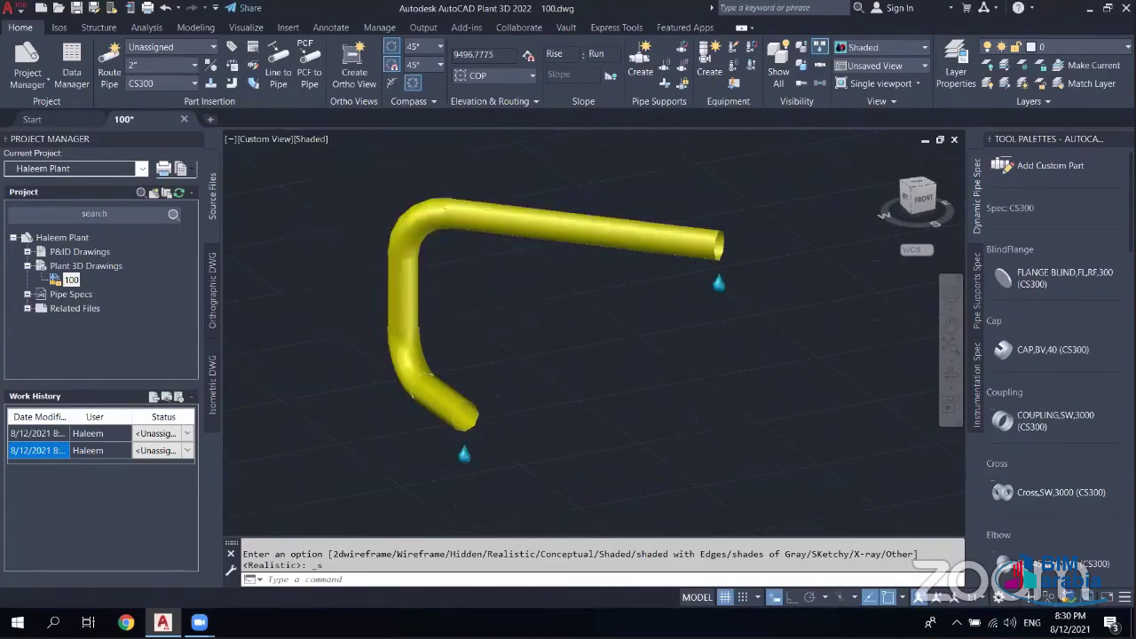
{"action": "scroll", "coordinate": [565, 269], "scroll_direction": "up", "scroll_amount": 3}
{"action": "scroll", "coordinate": [476, 202], "scroll_direction": "up", "scroll_amount": 3}
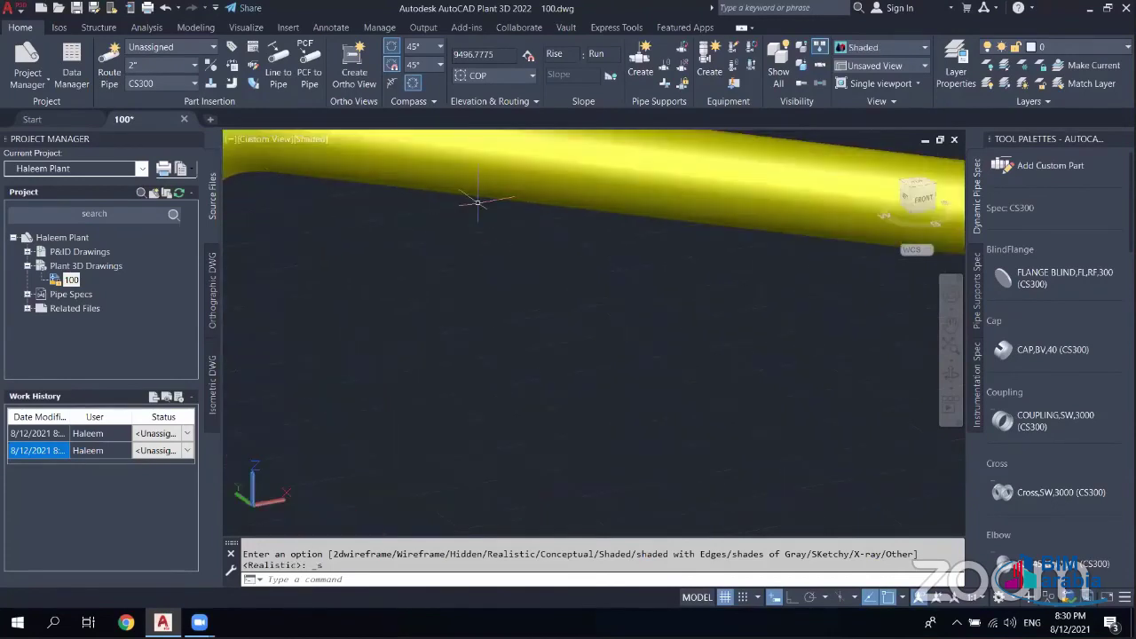
{"action": "scroll", "coordinate": [318, 149], "scroll_direction": "down", "scroll_amount": 3}
- Show the pipe as Shaded with edges, then in Shades of Gray
{"action": "left_click", "coordinate": [318, 140]}
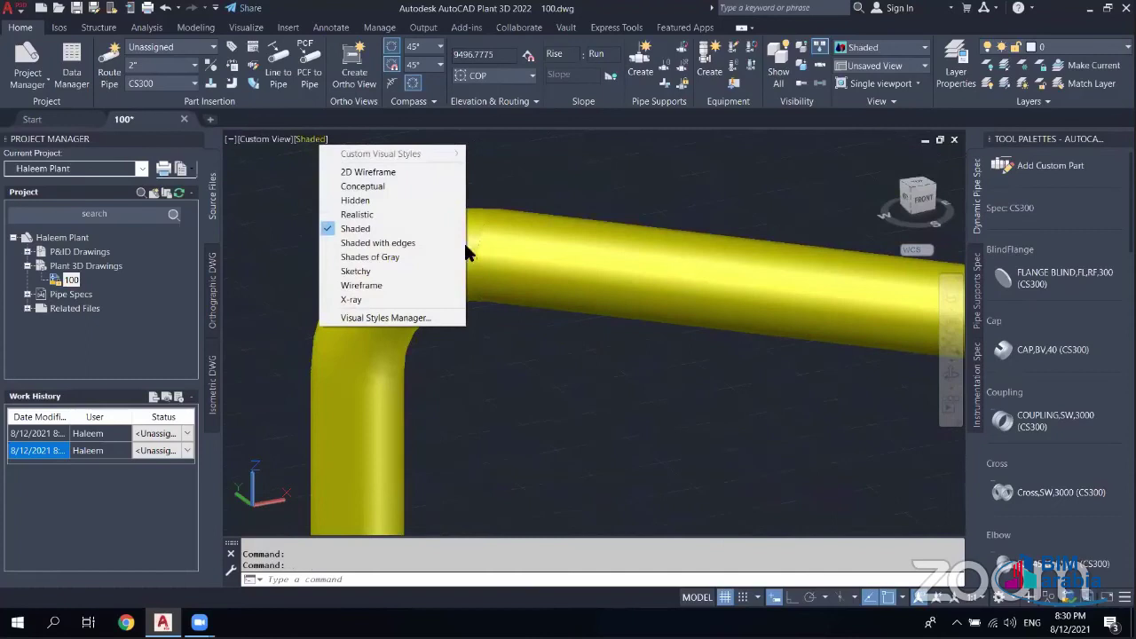
{"action": "left_click", "coordinate": [389, 243]}
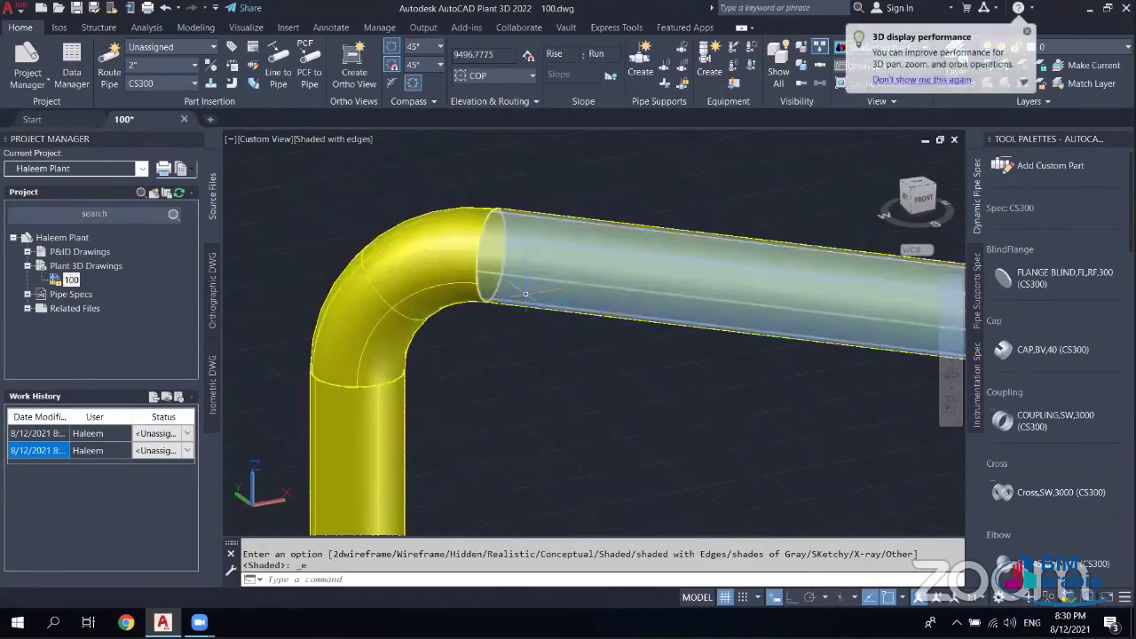
{"action": "scroll", "coordinate": [524, 295], "scroll_direction": "down", "scroll_amount": 4}
{"action": "scroll", "coordinate": [514, 125], "scroll_direction": "down", "scroll_amount": 2}
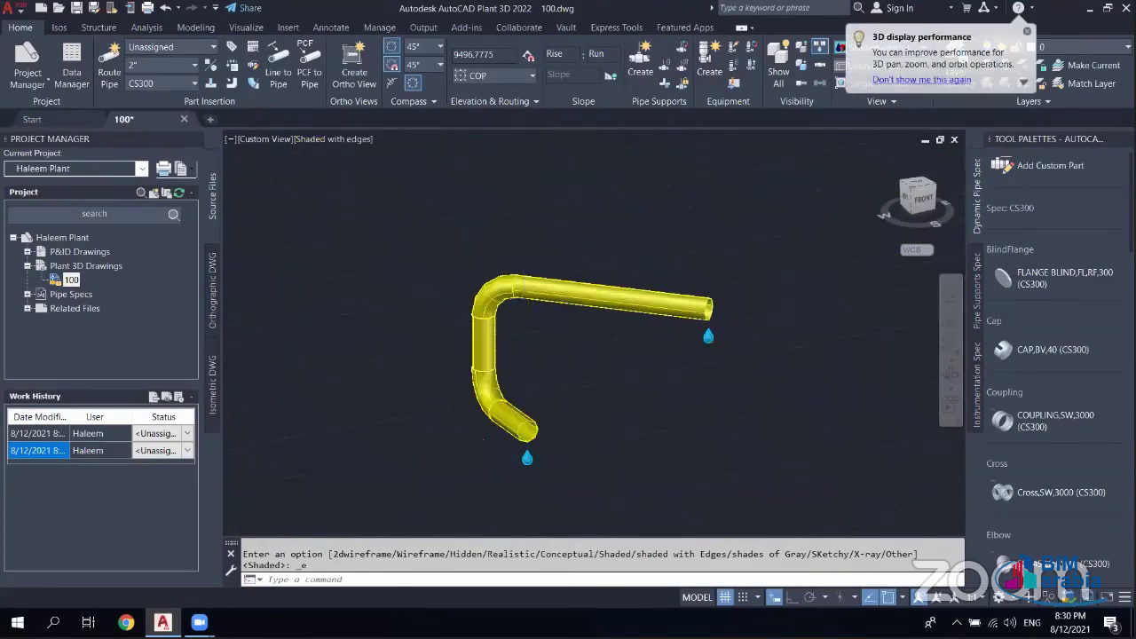
{"action": "left_click", "coordinate": [342, 141]}
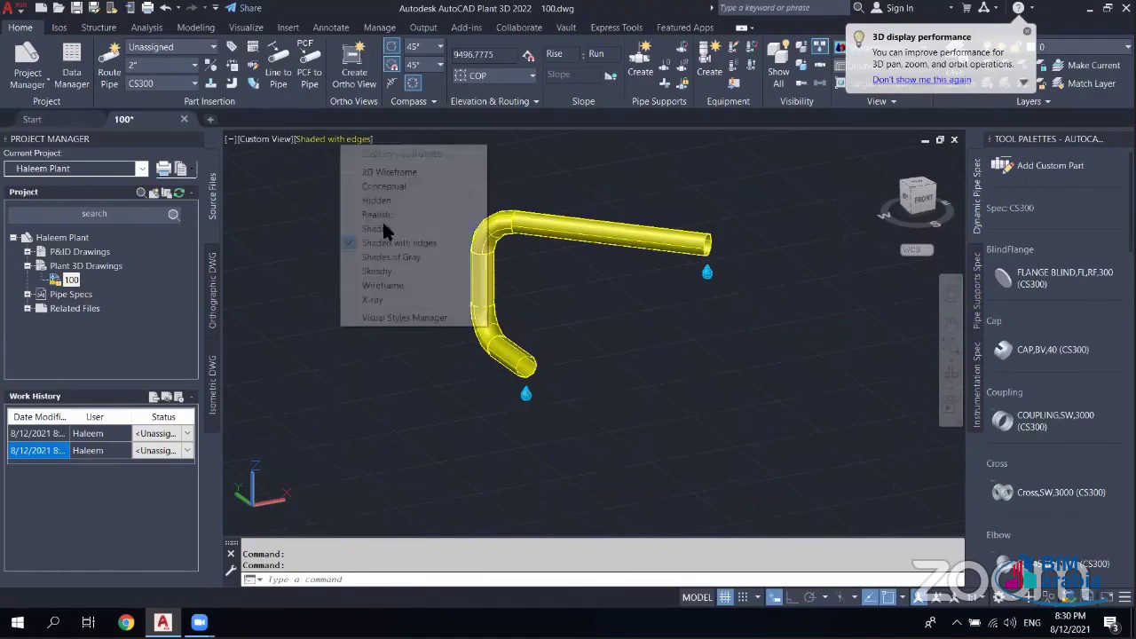
{"action": "left_click", "coordinate": [405, 256]}
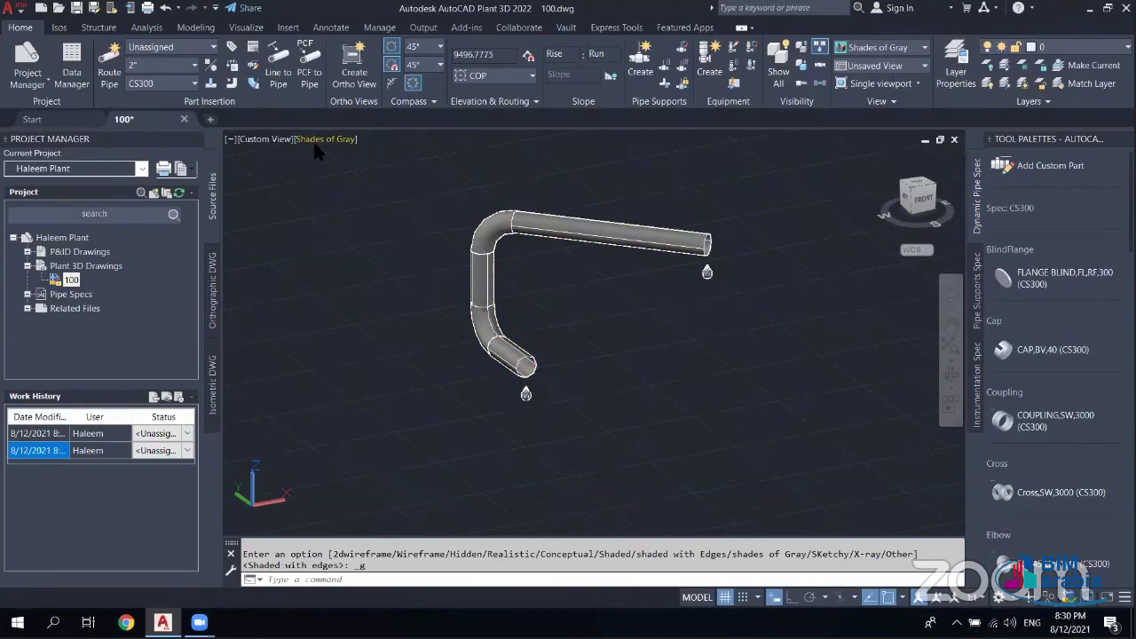
- Preview the pipe in the Sketchy style, then as Wireframe
{"action": "left_click", "coordinate": [316, 142]}
{"action": "left_click", "coordinate": [369, 271]}
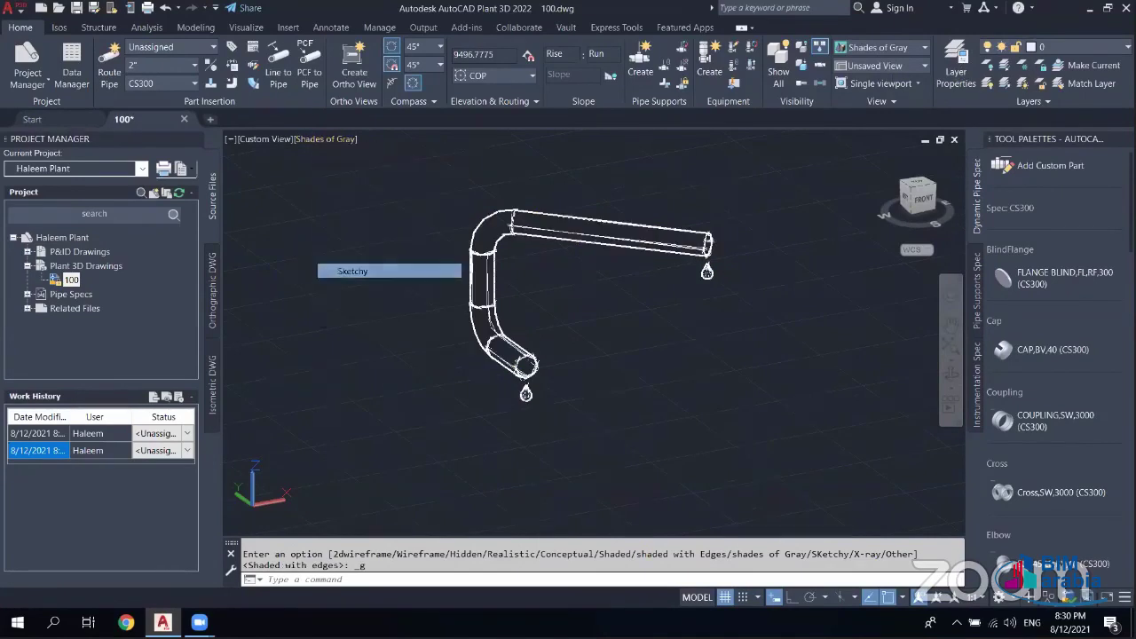
{"action": "scroll", "coordinate": [578, 254], "scroll_direction": "up", "scroll_amount": 3}
{"action": "scroll", "coordinate": [532, 235], "scroll_direction": "up", "scroll_amount": 2}
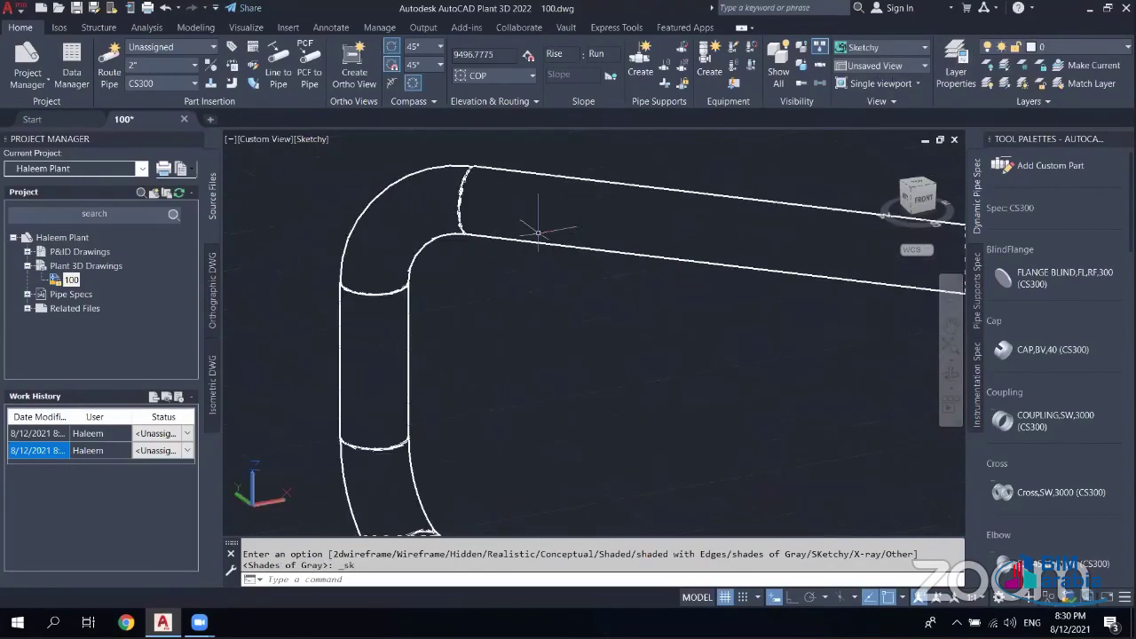
{"action": "left_click", "coordinate": [313, 139]}
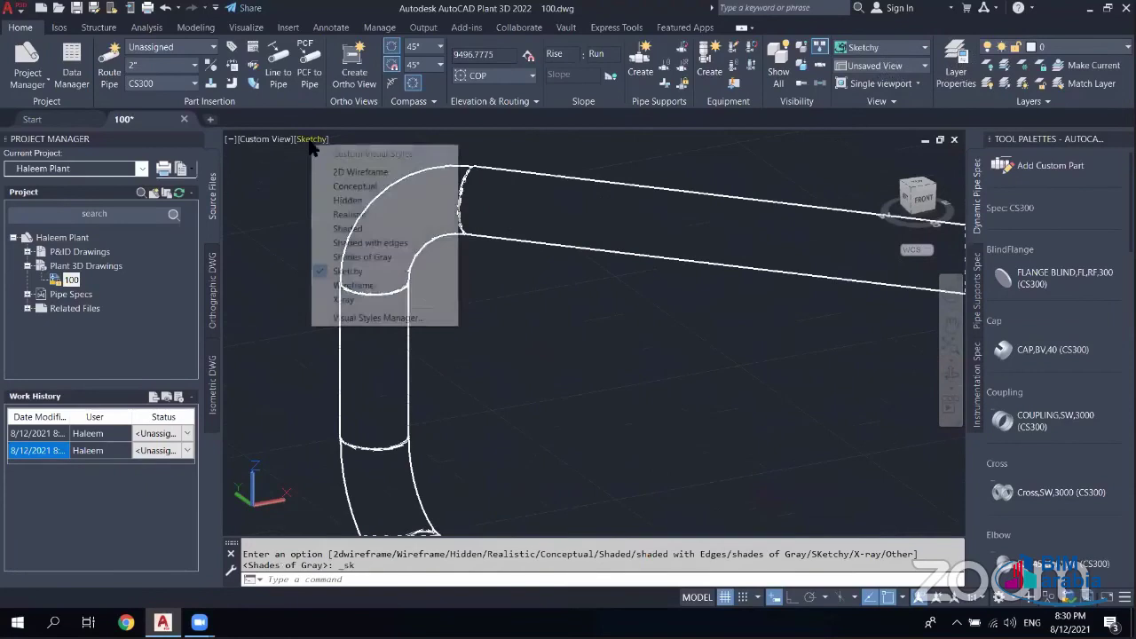
{"action": "left_click", "coordinate": [362, 285]}
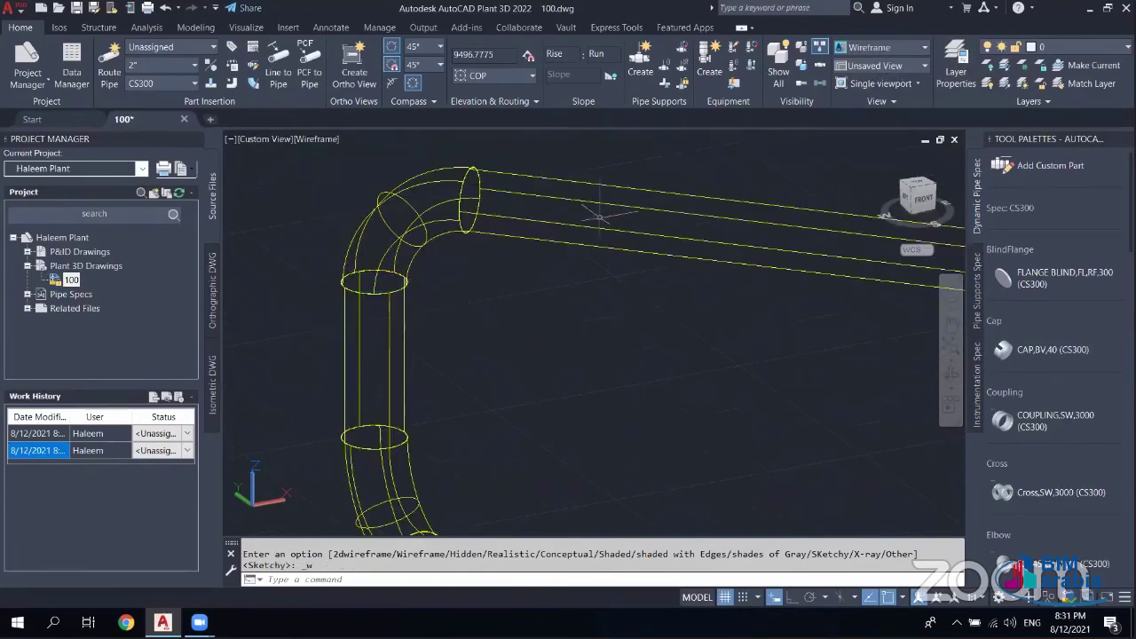
{"action": "scroll", "coordinate": [541, 232], "scroll_direction": "down", "scroll_amount": 3}
{"action": "scroll", "coordinate": [511, 224], "scroll_direction": "down", "scroll_amount": 2}
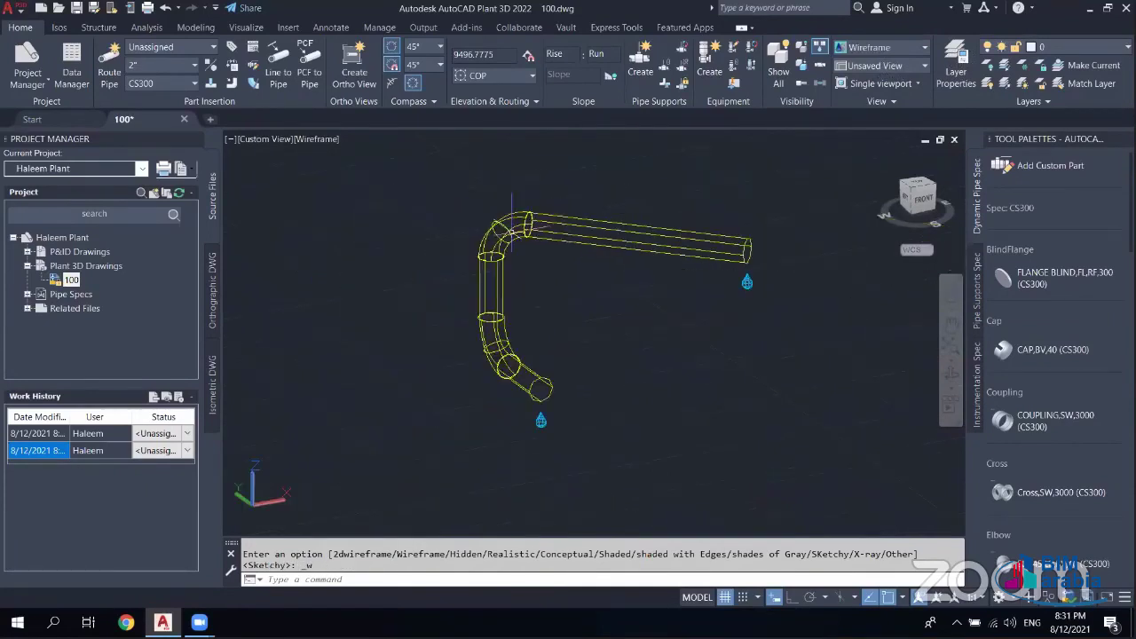
{"action": "scroll", "coordinate": [512, 224], "scroll_direction": "up", "scroll_amount": 8}
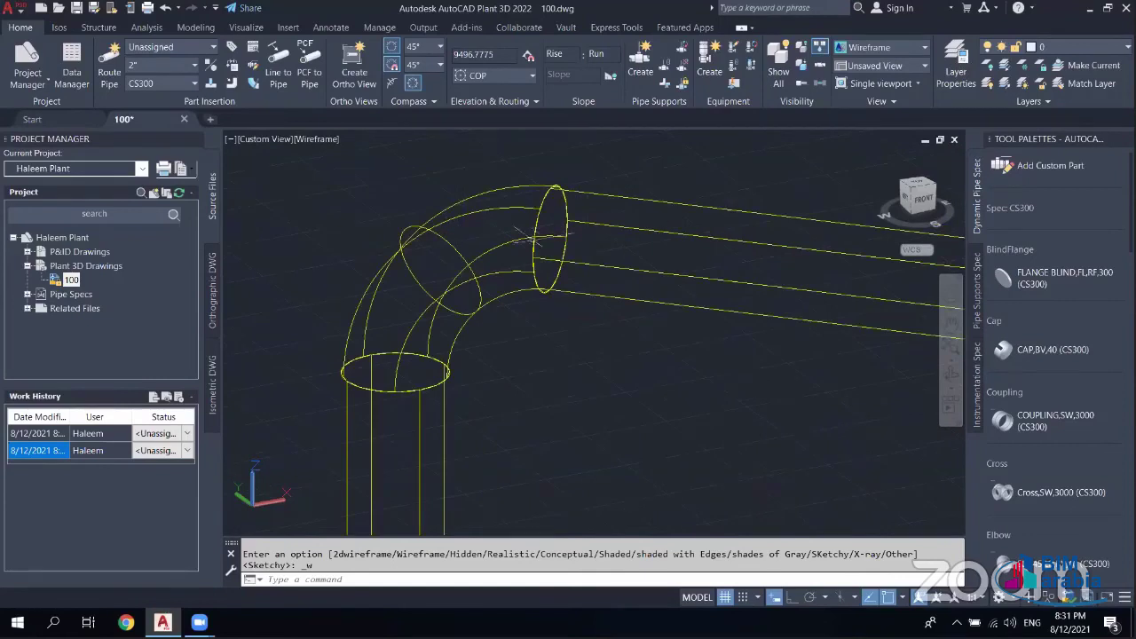
- Preview the X-ray style, then settle on Realistic
{"action": "left_click", "coordinate": [328, 142]}
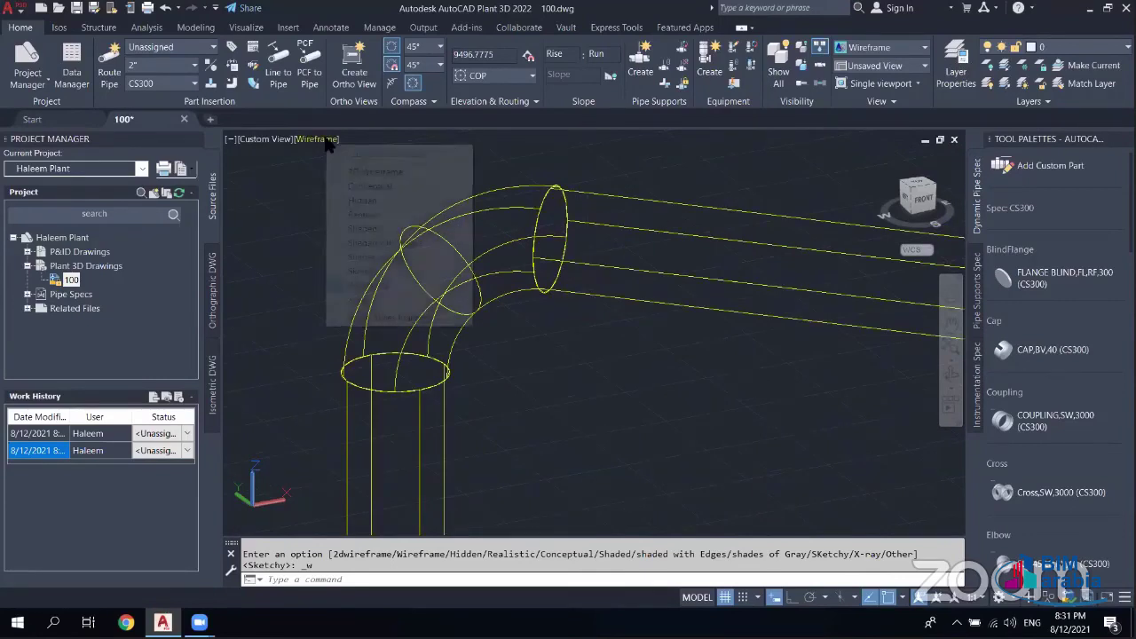
{"action": "left_click", "coordinate": [396, 302]}
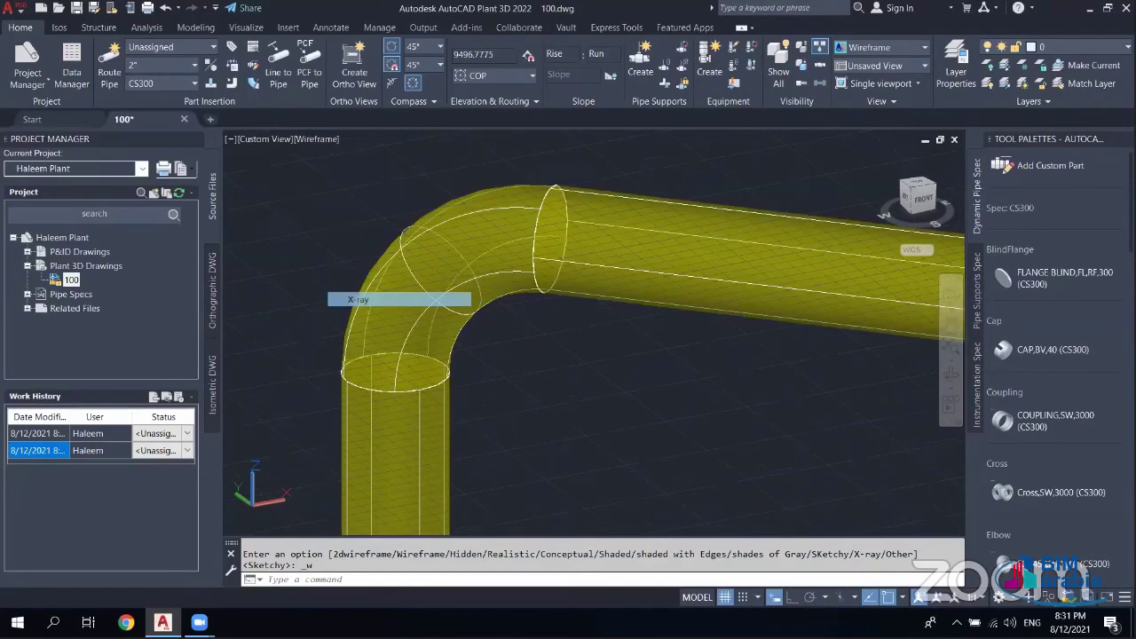
{"action": "left_click", "coordinate": [325, 142]}
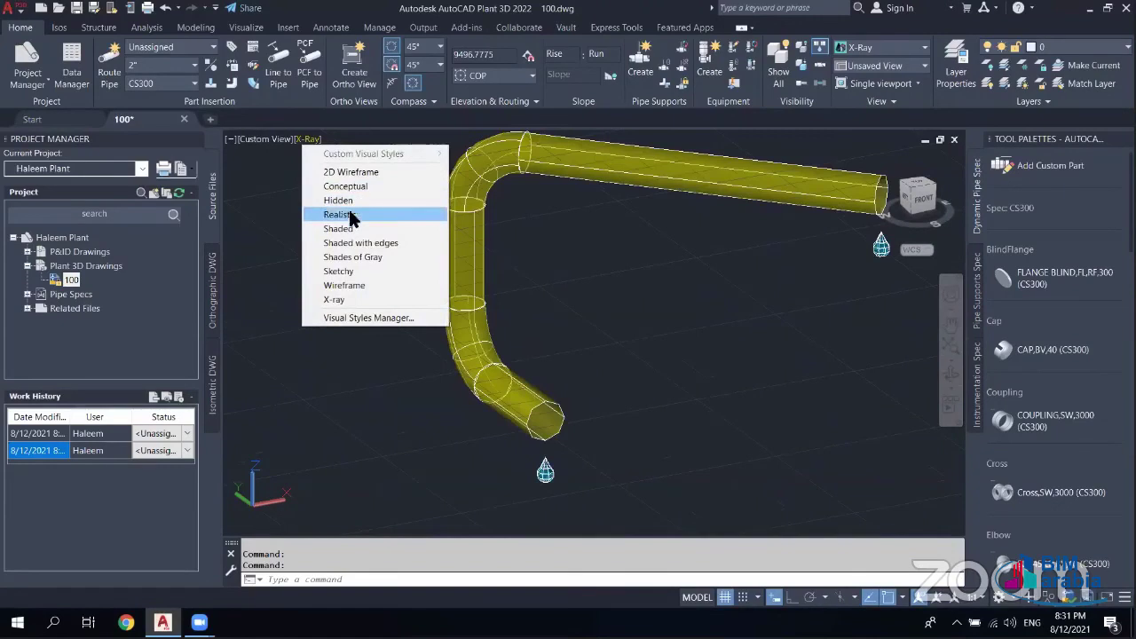
{"action": "left_click", "coordinate": [346, 213]}
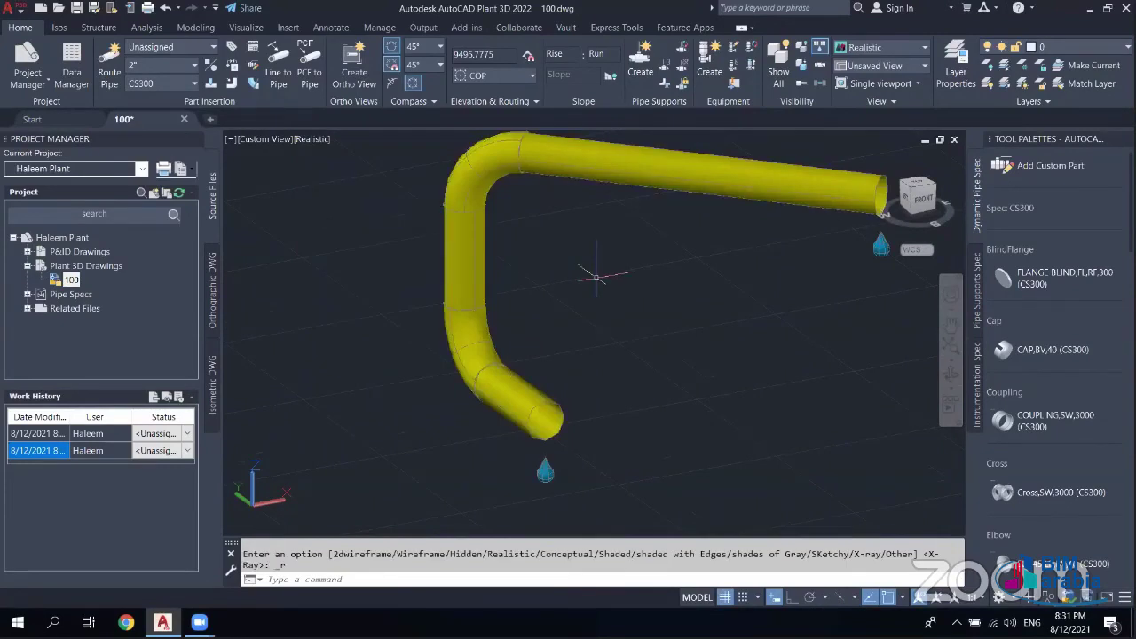
- Orbit the Realistic pipe a little and pan it slightly lower in the view
{"action": "scroll", "coordinate": [596, 276], "scroll_direction": "down", "scroll_amount": 2}
{"action": "middle_click_drag", "start_coordinate": [663, 322], "coordinate": [243, 144], "text": "shift"}
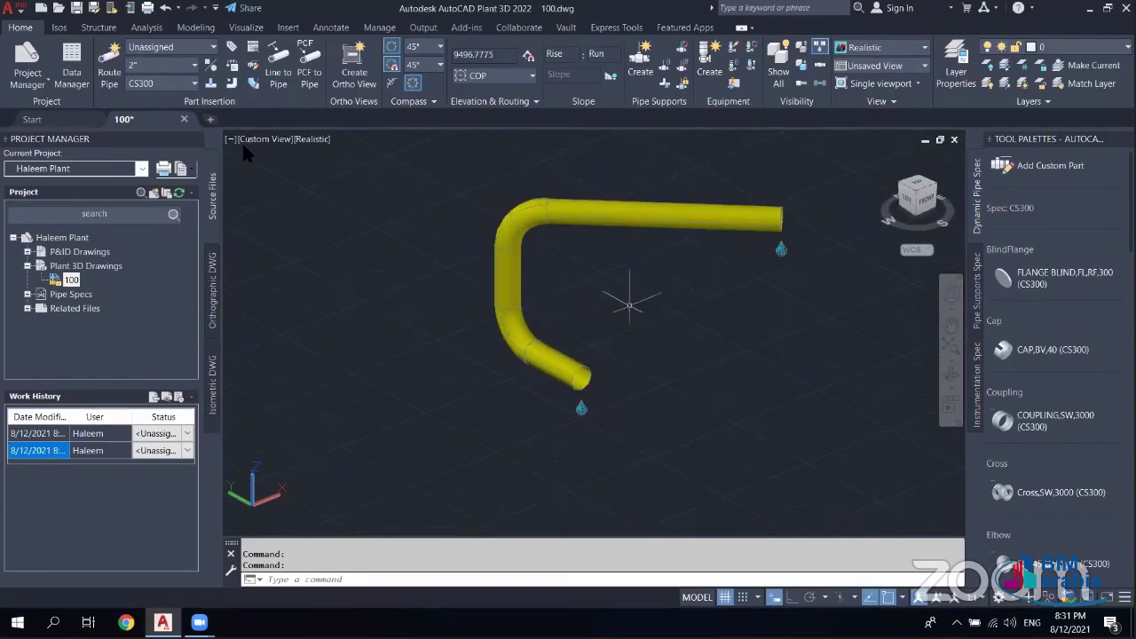
{"action": "middle_click_drag", "start_coordinate": [544, 329], "coordinate": [589, 305], "text": "shift"}
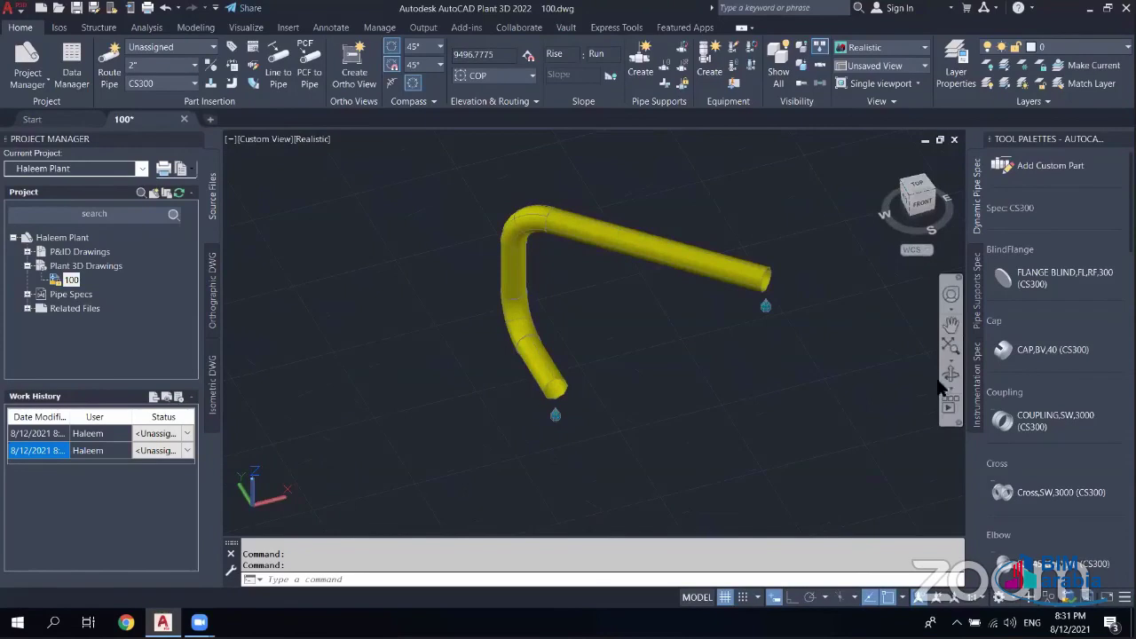
{"action": "left_click", "coordinate": [950, 325]}
{"action": "mouse_move", "coordinate": [690, 254]}
{"action": "left_mouse_down"}
{"action": "mouse_move", "coordinate": [677, 329]}
{"action": "mouse_move", "coordinate": [704, 249]}
{"action": "mouse_move", "coordinate": [728, 272]}
{"action": "mouse_move", "coordinate": [685, 262]}
{"action": "left_mouse_up"}
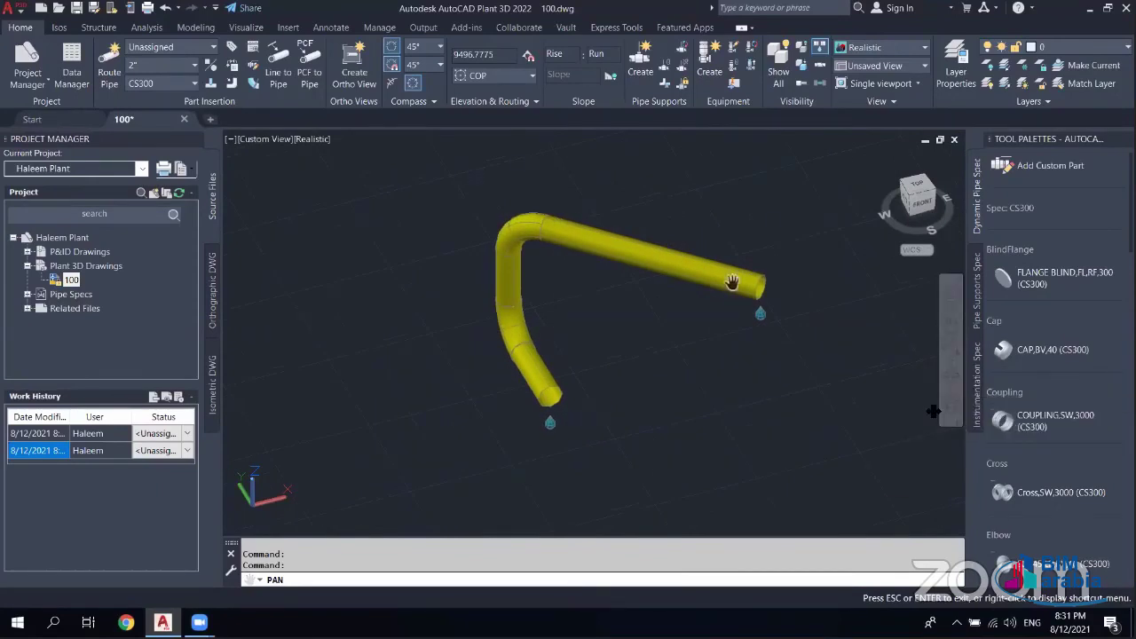
{"action": "right_click", "coordinate": [448, 223]}
{"action": "left_click", "coordinate": [484, 232]}
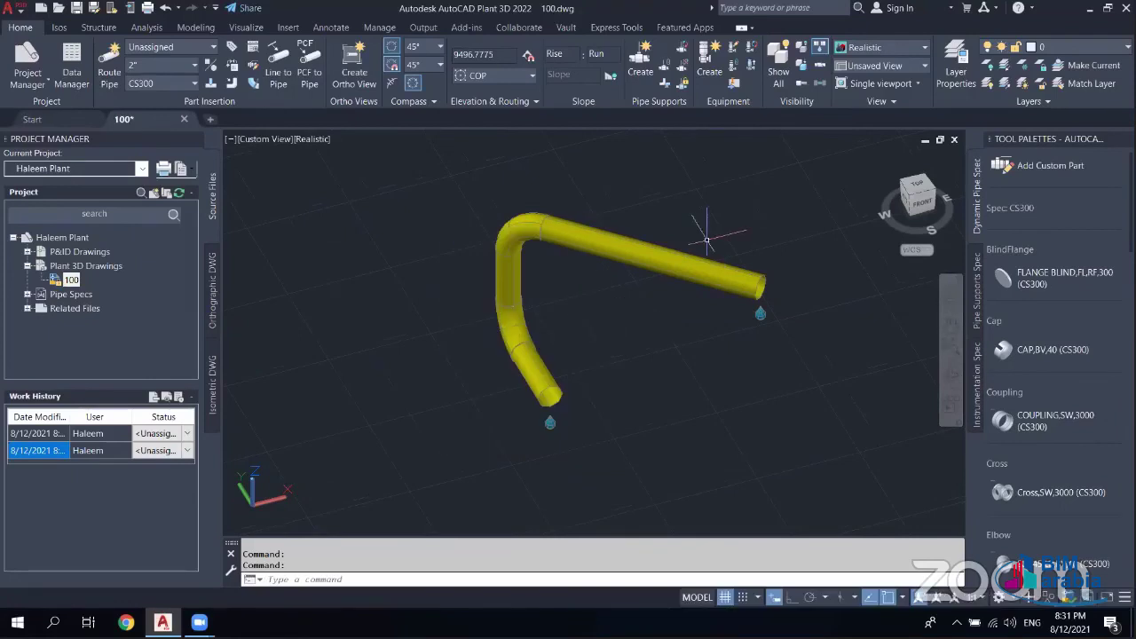
{"action": "scroll", "coordinate": [706, 239], "scroll_direction": "down", "scroll_amount": 2}
- Crossing-select all 9 pipe-run objects and delete them, leaving the model empty
{"action": "left_click", "coordinate": [744, 231]}
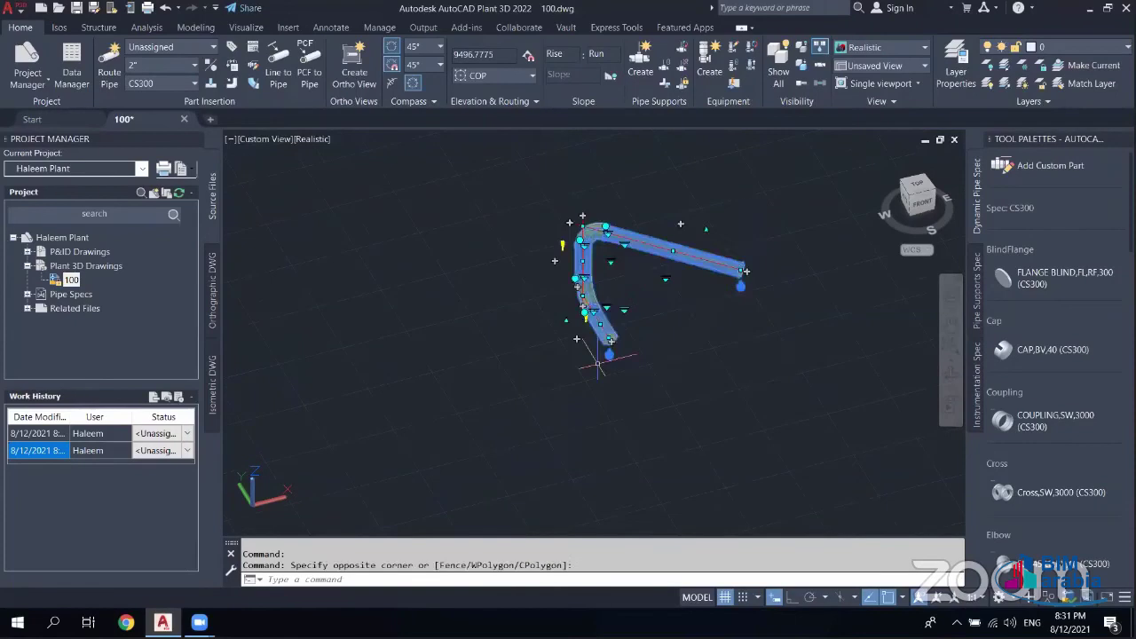
{"action": "left_click", "coordinate": [598, 363]}
{"action": "key", "text": "Delete"}
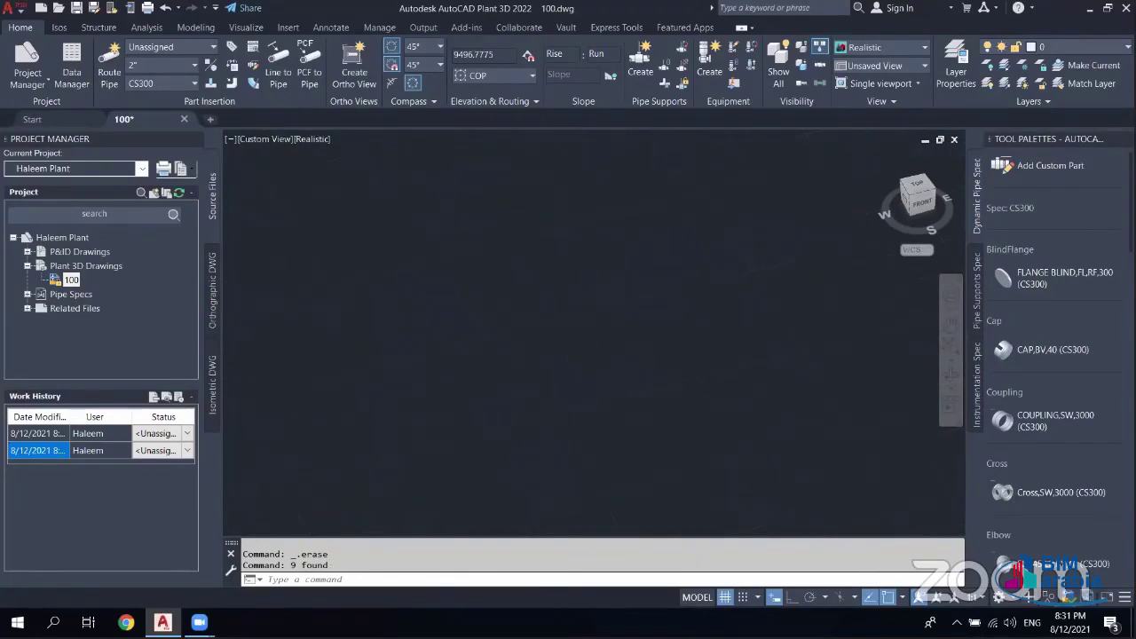
{"action": "scroll", "coordinate": [563, 329], "scroll_direction": "down", "scroll_amount": 2}
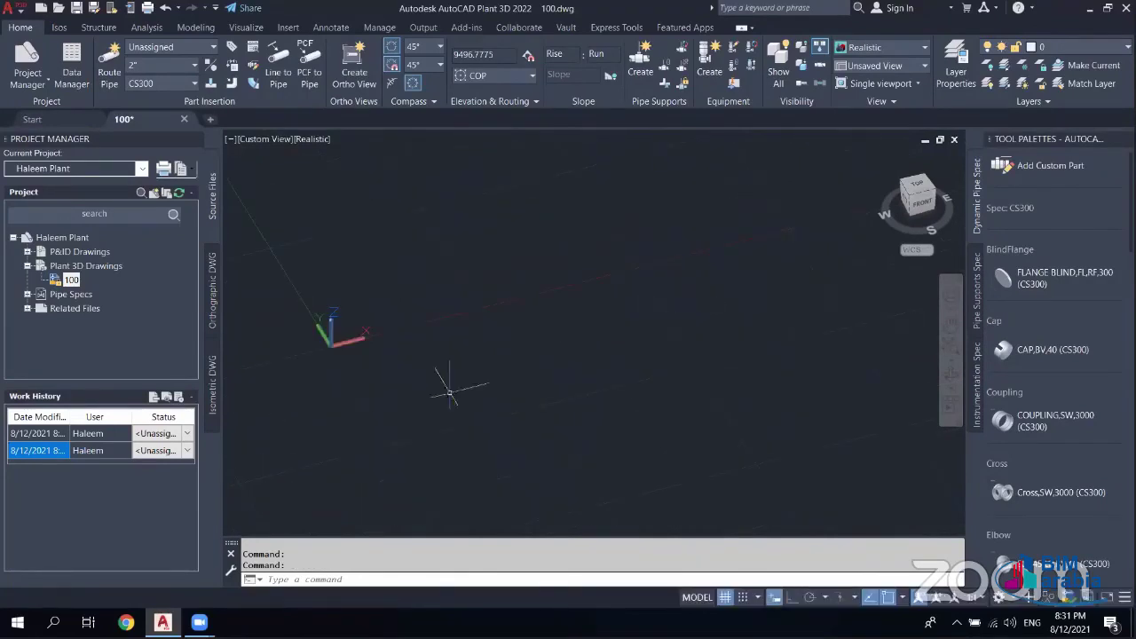
{"action": "middle_click_drag", "start_coordinate": [450, 392], "coordinate": [951, 69], "text": "shift"}
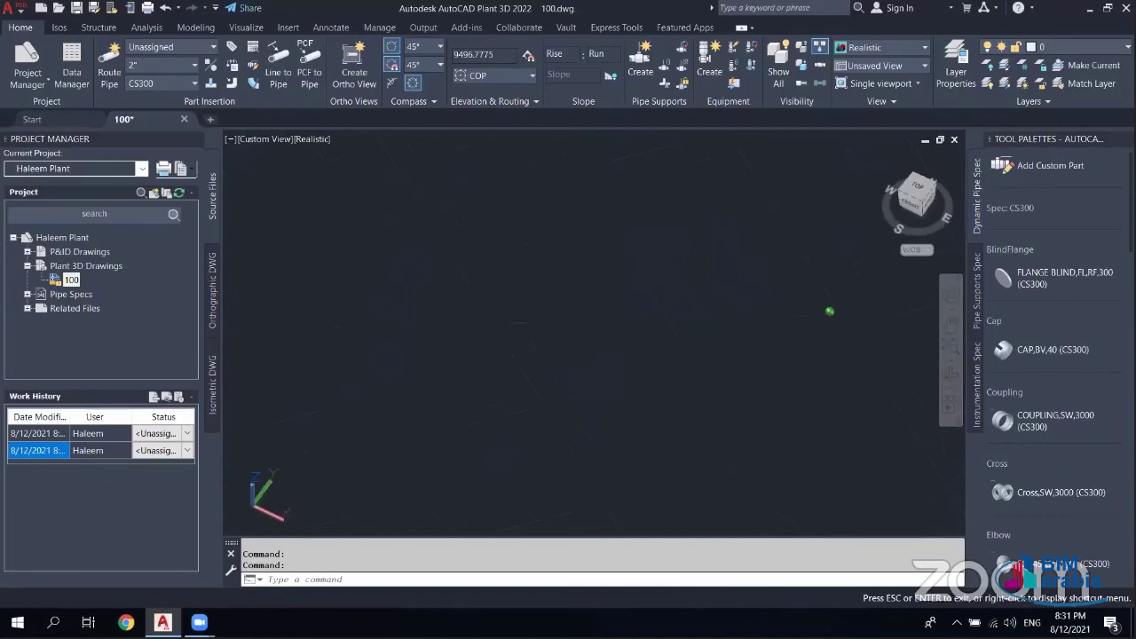
- Create three new layers in Layer Properties named GRID, STRUCTURE and RAILLING
{"action": "left_click", "coordinate": [953, 71]}
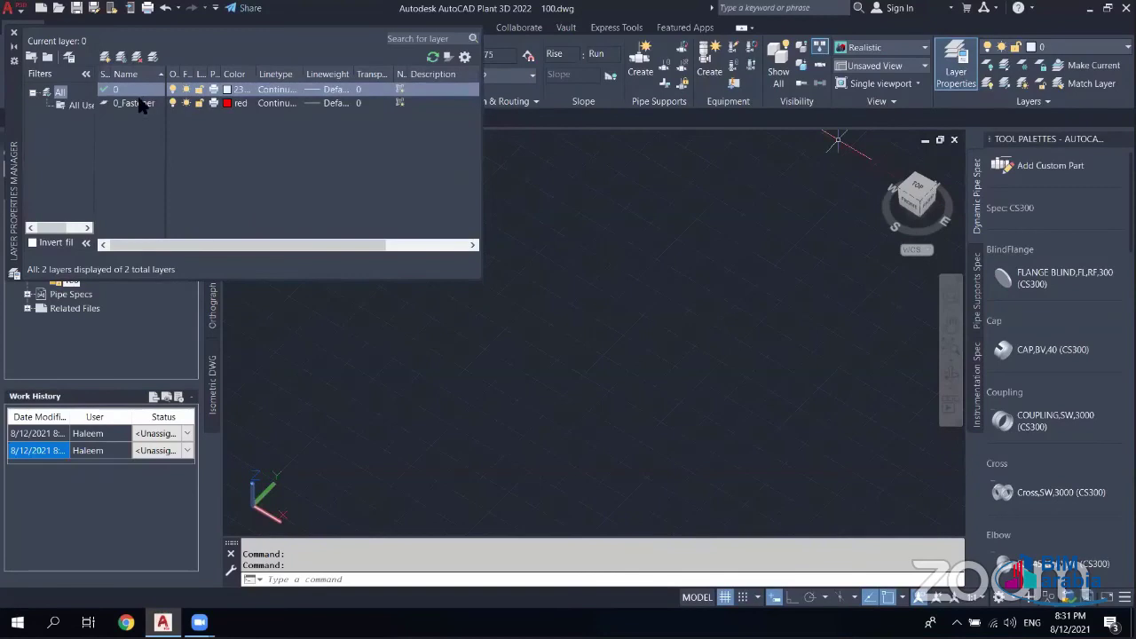
{"action": "left_click", "coordinate": [105, 59]}
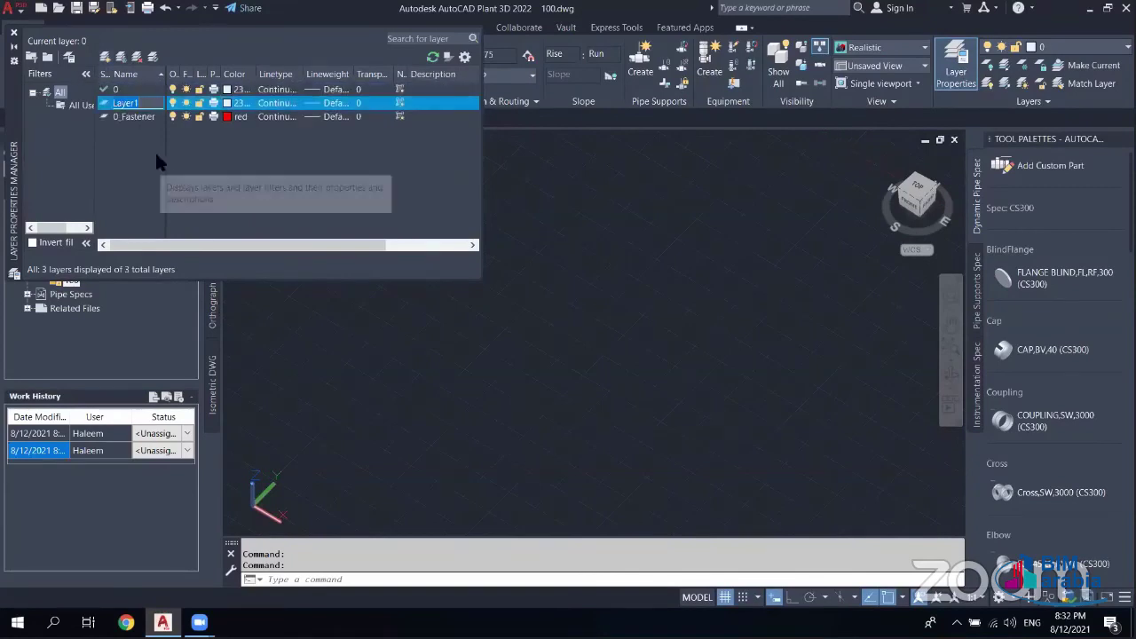
{"action": "type", "text": "g"}
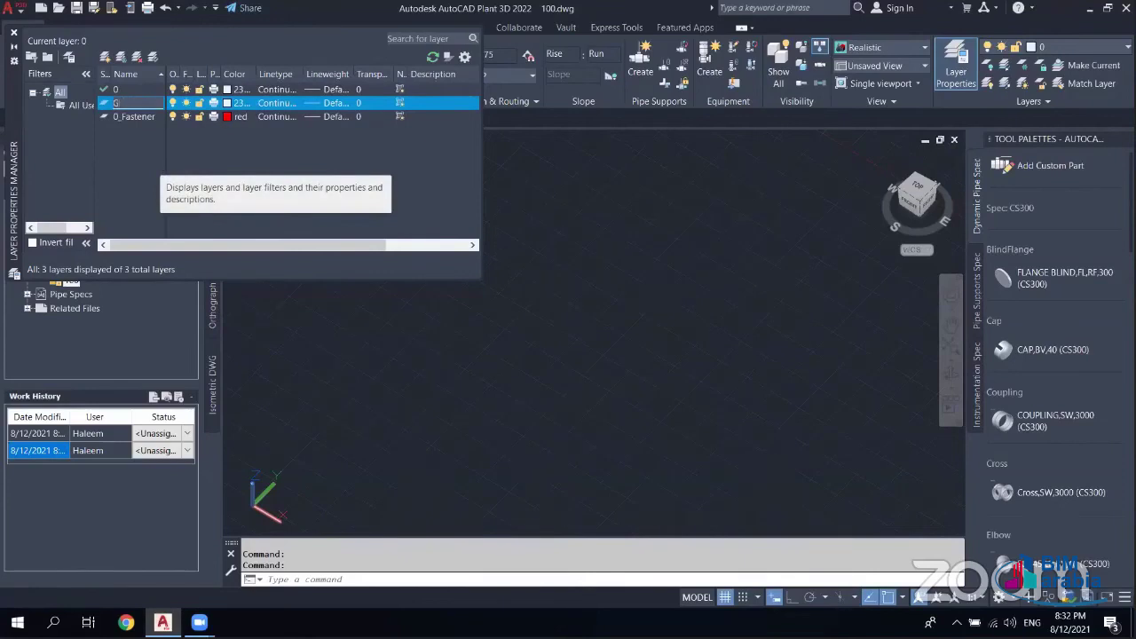
{"action": "key", "text": "Return"}
{"action": "left_click", "coordinate": [107, 56]}
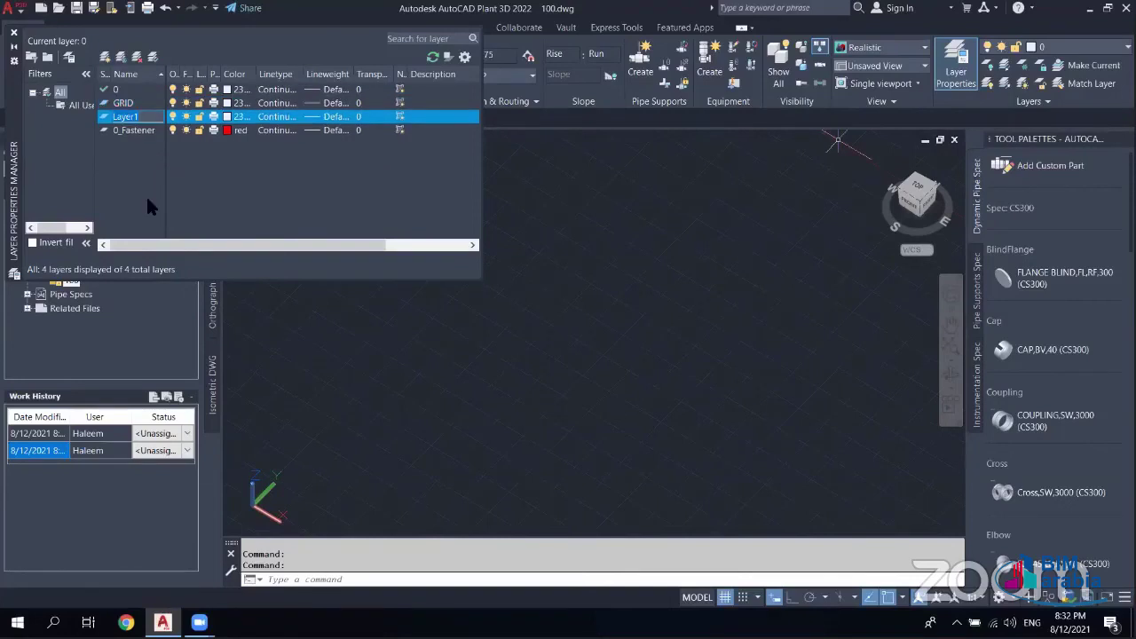
{"action": "type", "text": "STRUCTURE"}
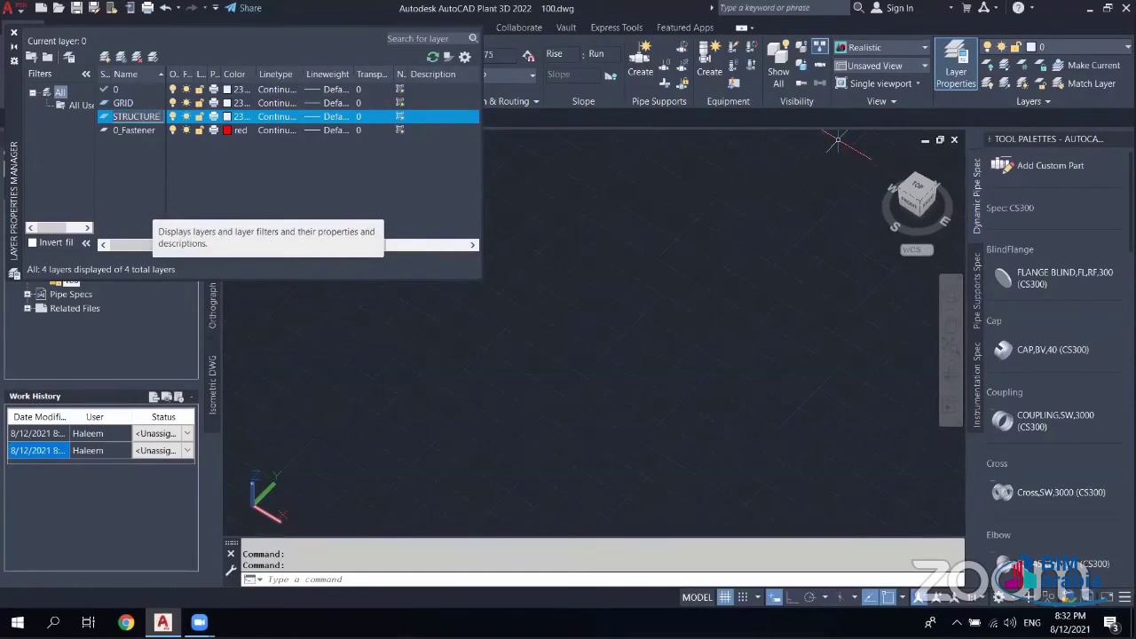
{"action": "left_click", "coordinate": [106, 56]}
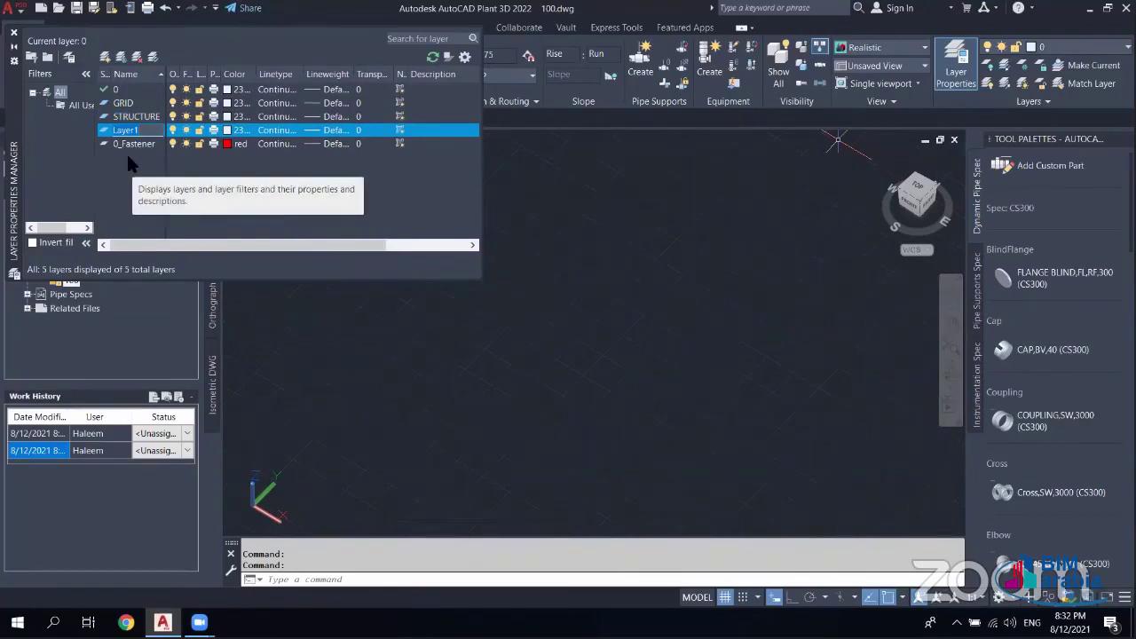
{"action": "type", "text": "RAILLING"}
{"action": "key", "text": "Return"}
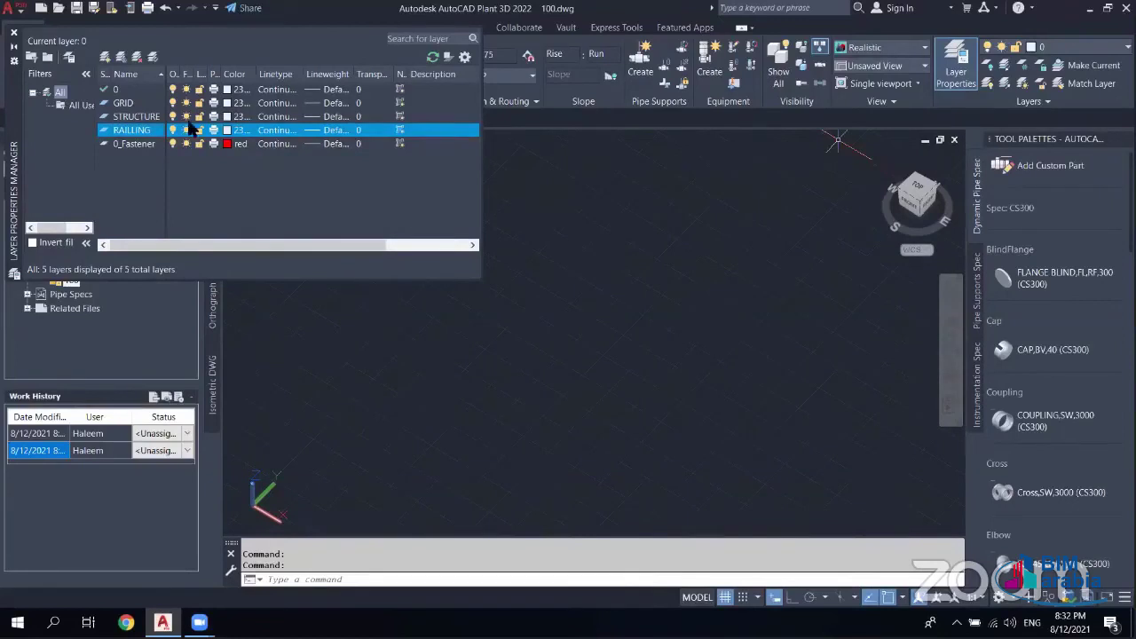
- Give the STRUCTURE layer a darker blue colour
{"action": "left_click", "coordinate": [224, 119]}
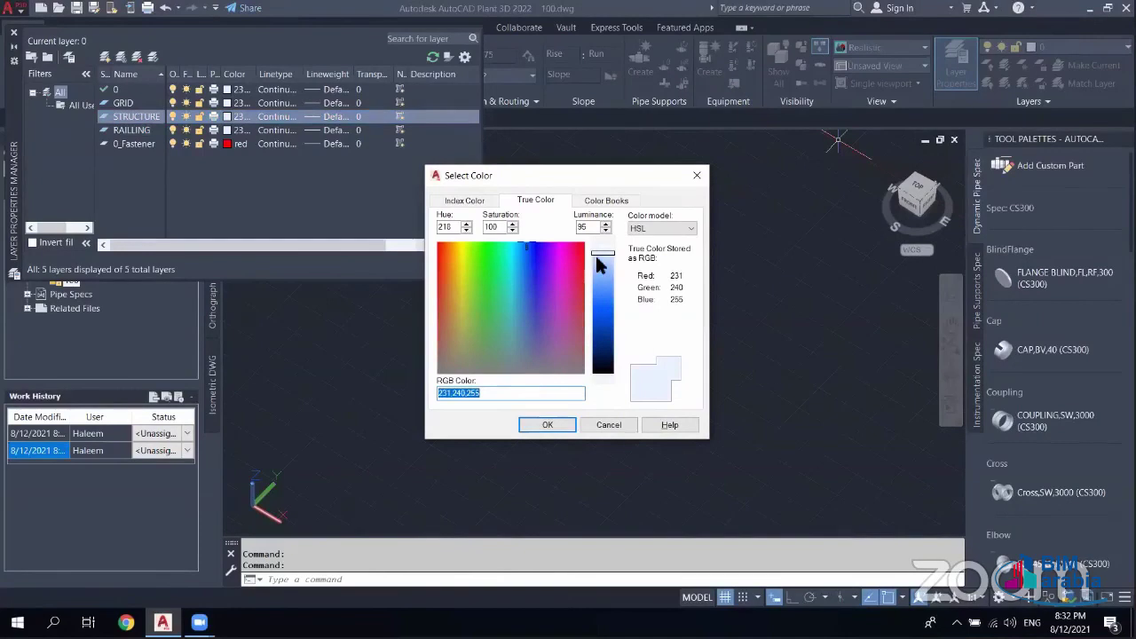
{"action": "left_click", "coordinate": [603, 305]}
{"action": "left_click", "coordinate": [547, 424]}
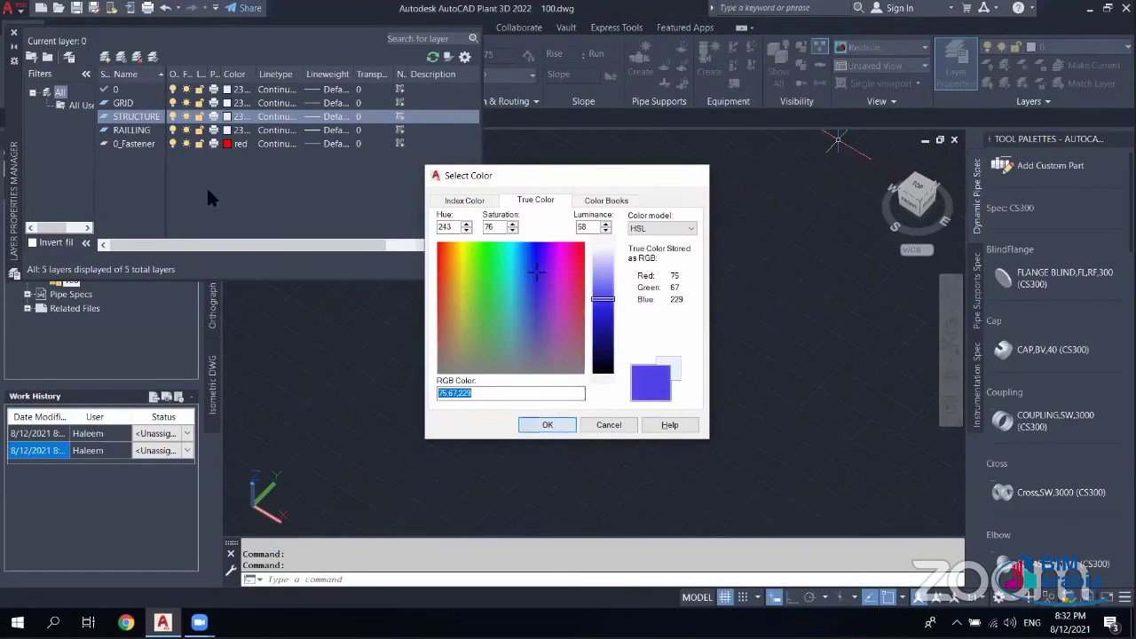
- Set the RAILLING layer to green 143,229,56 and close the layer palette
{"action": "left_click", "coordinate": [232, 130]}
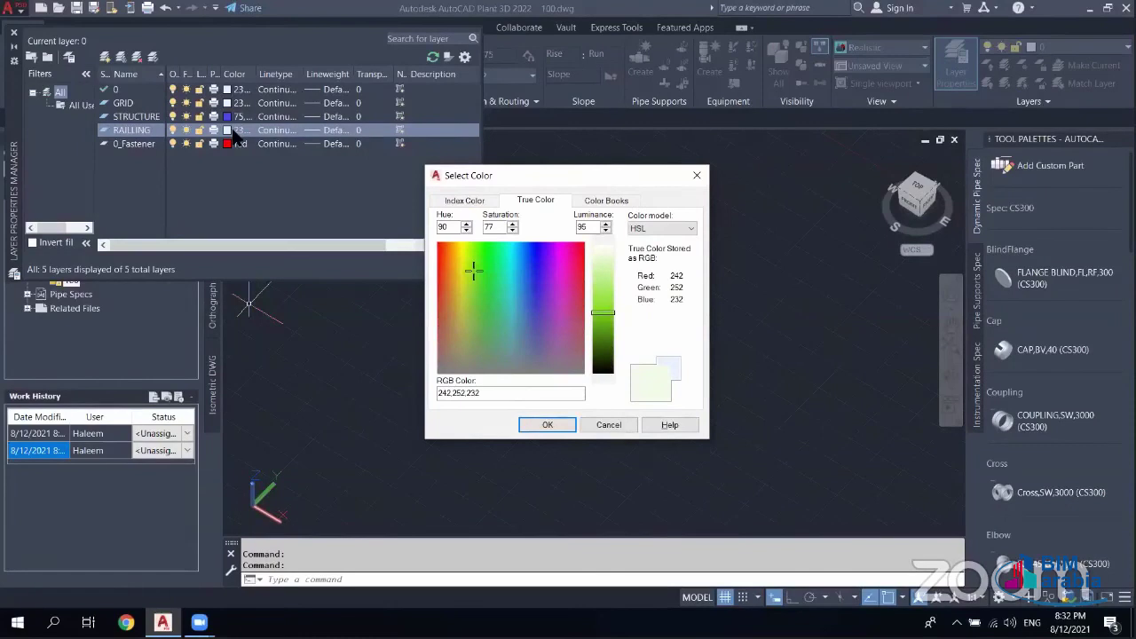
{"action": "left_click", "coordinate": [602, 295]}
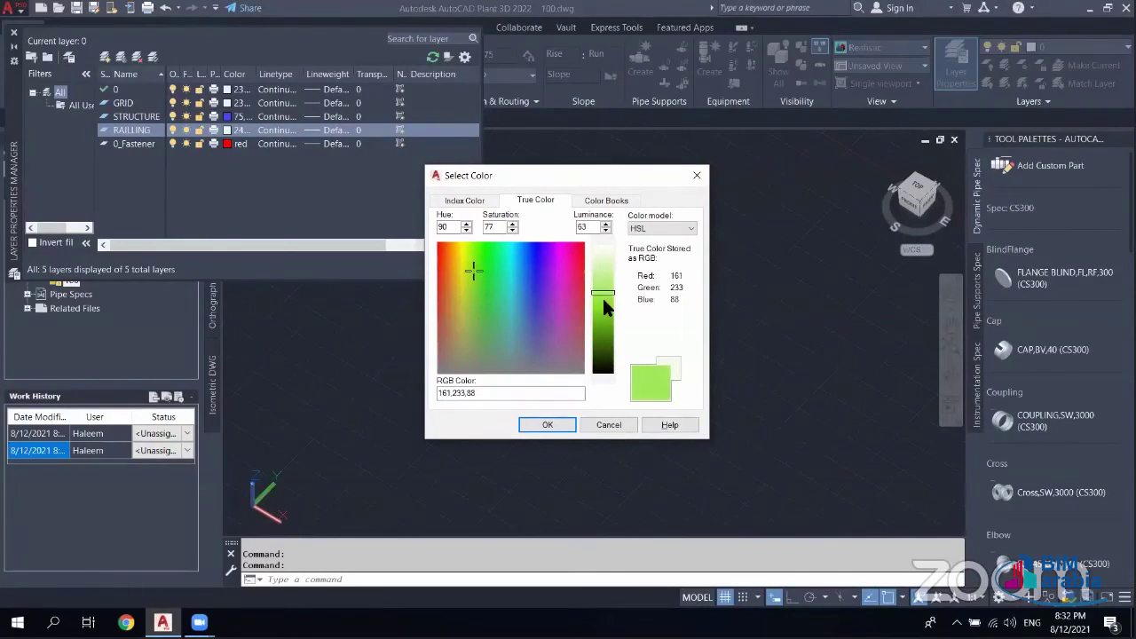
{"action": "left_click", "coordinate": [602, 301]}
{"action": "left_click", "coordinate": [548, 424]}
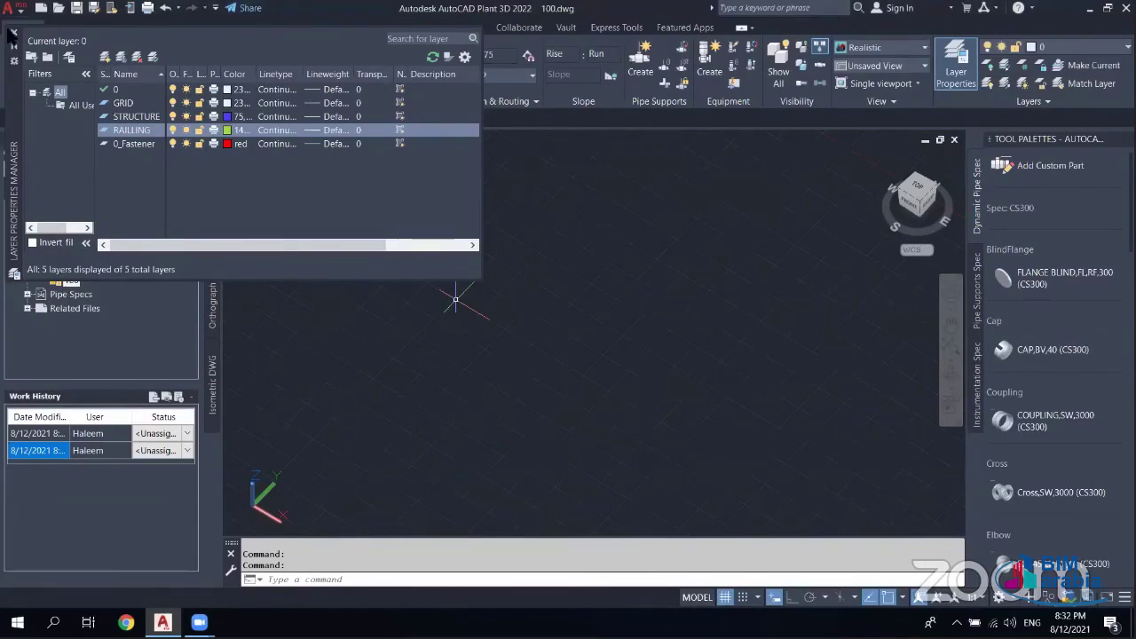
{"action": "left_click", "coordinate": [11, 34]}
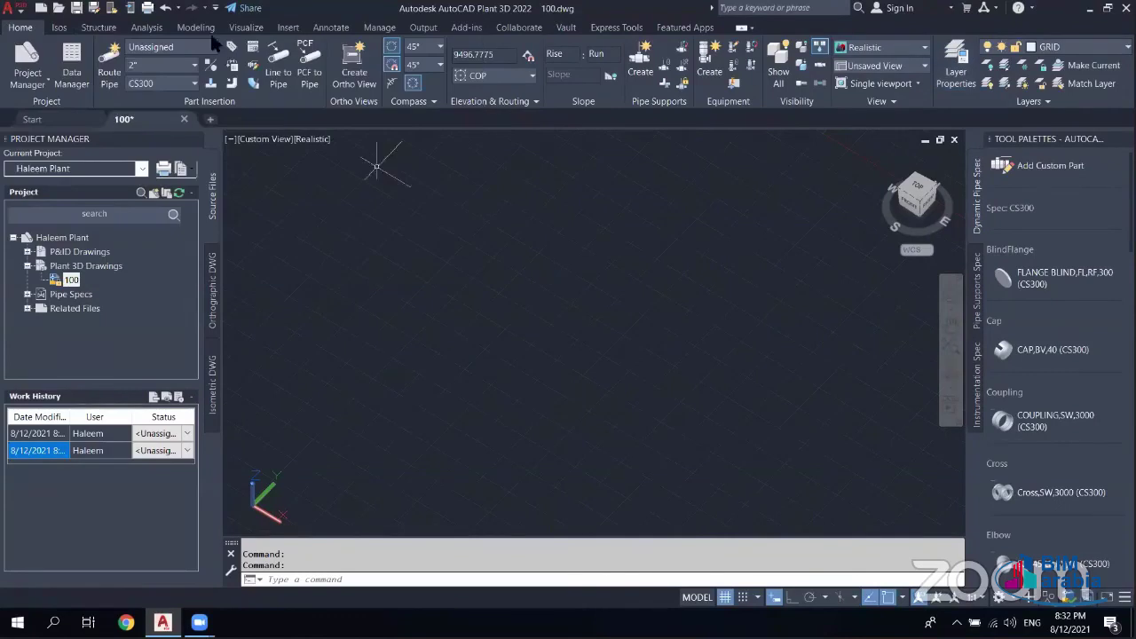
- Open the Create Grid dialog from the Structure ribbon tab
{"action": "left_click", "coordinate": [100, 28]}
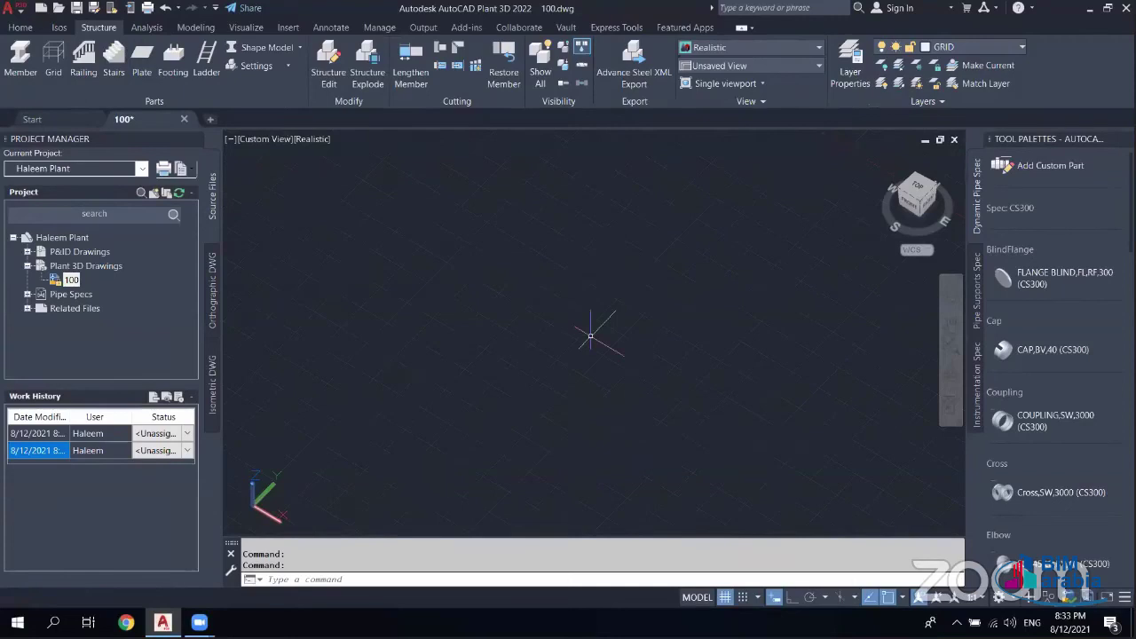
{"action": "mouse_move", "coordinate": [590, 335]}
{"action": "middle_mouse_down", "text": "shift"}
{"action": "mouse_move", "coordinate": [508, 445]}
{"action": "mouse_move", "coordinate": [577, 425]}
{"action": "mouse_move", "coordinate": [467, 358]}
{"action": "mouse_move", "coordinate": [515, 370]}
{"action": "mouse_move", "coordinate": [542, 355]}
{"action": "mouse_move", "coordinate": [553, 322]}
{"action": "middle_mouse_up", "text": "shift"}
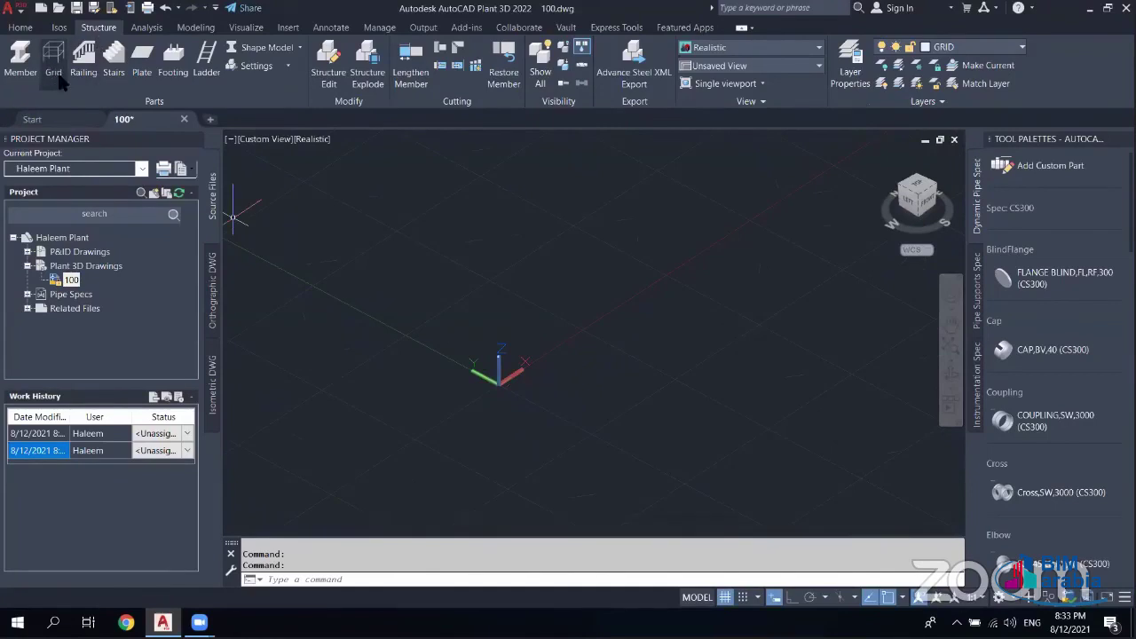
{"action": "left_click", "coordinate": [55, 66]}
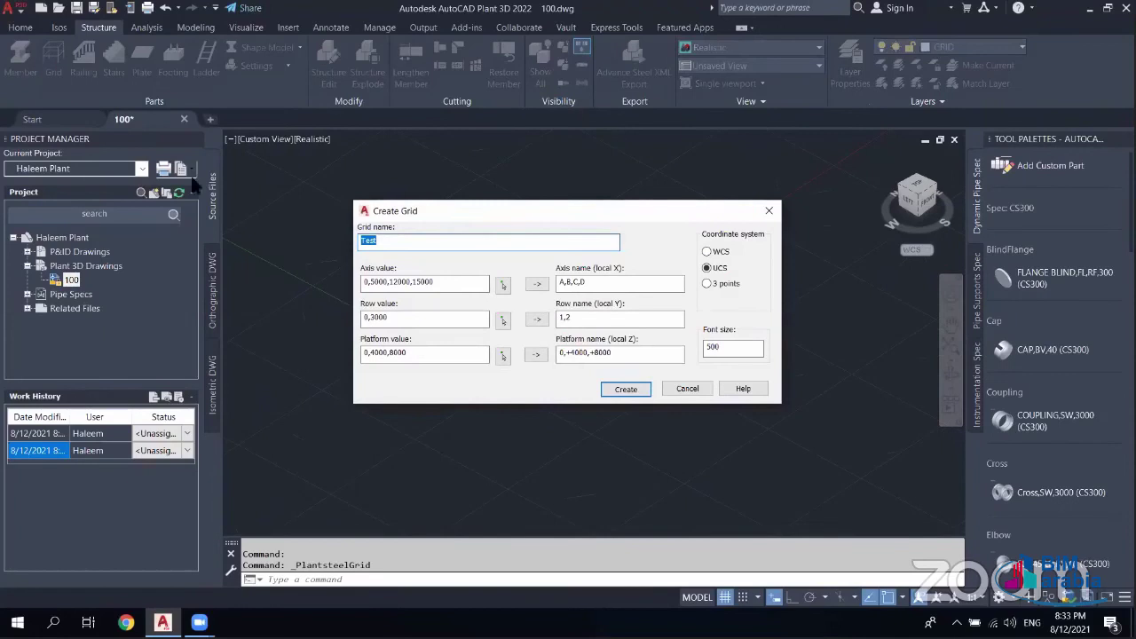
- Name the structural grid GRID1
{"action": "left_click_drag", "start_coordinate": [504, 212], "coordinate": [552, 206]}
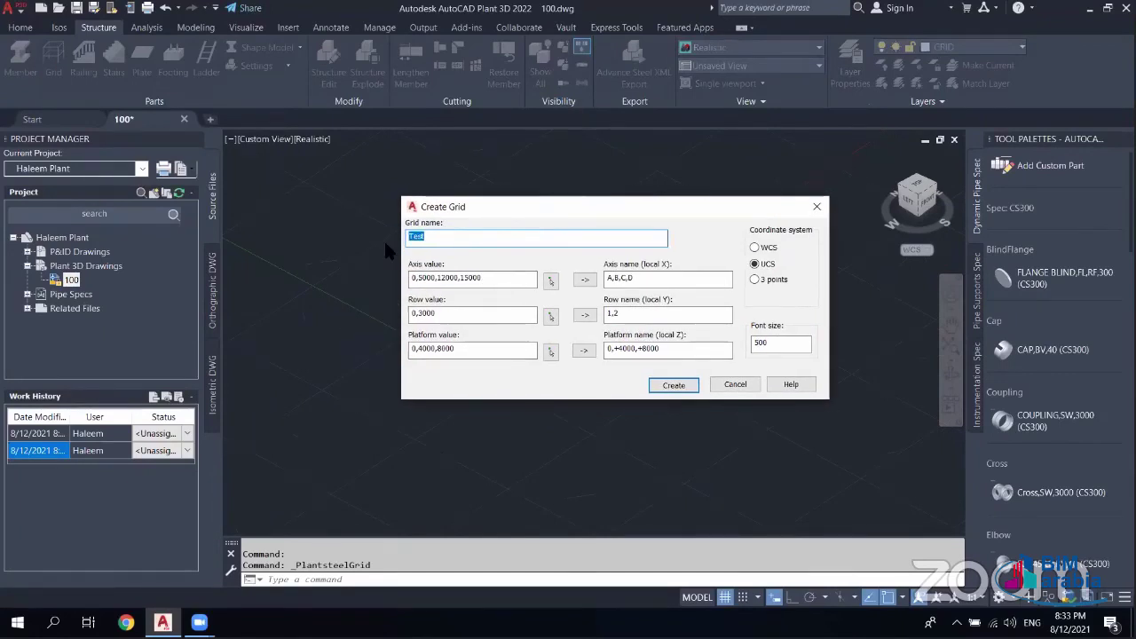
{"action": "type", "text": "gRID1"}
{"action": "key", "text": "ctrl+a"}
{"action": "type", "text": "GR"}
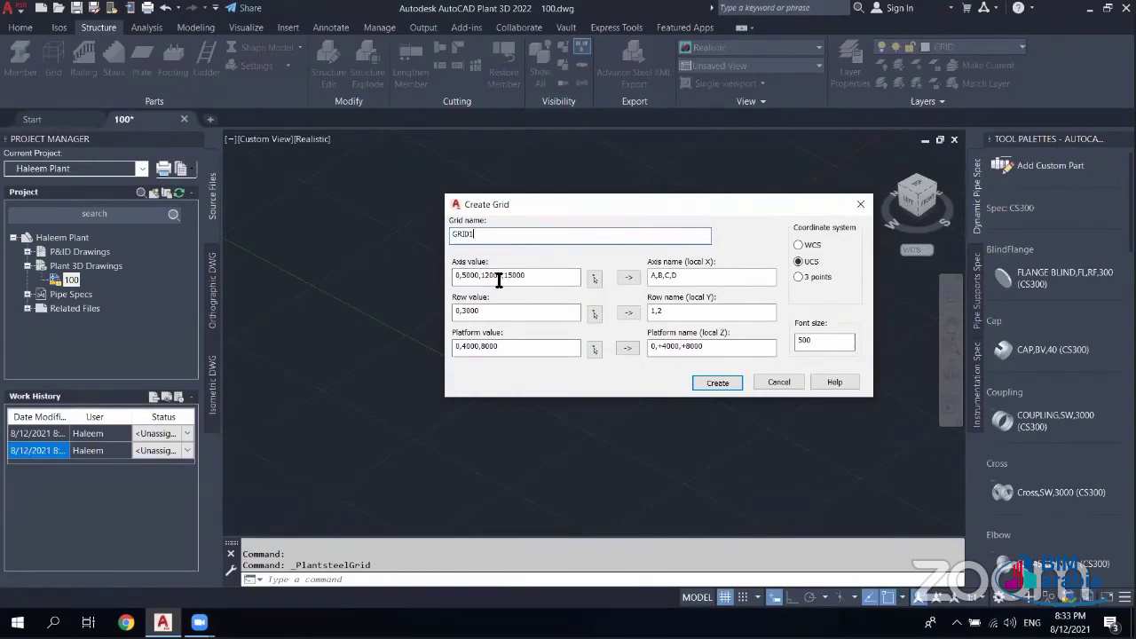
- Set axis values 0,4000,8000,12000 and generate axis labels A–D
{"action": "left_click_drag", "start_coordinate": [543, 281], "coordinate": [422, 276]}
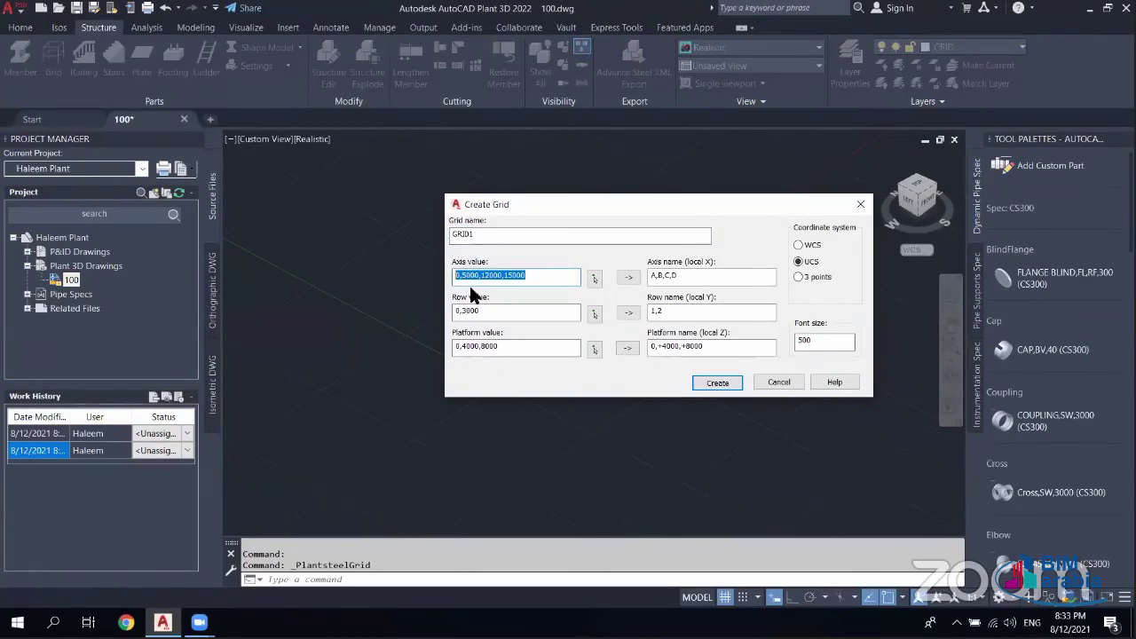
{"action": "key", "text": "BackSpace"}
{"action": "type", "text": "0,4000"}
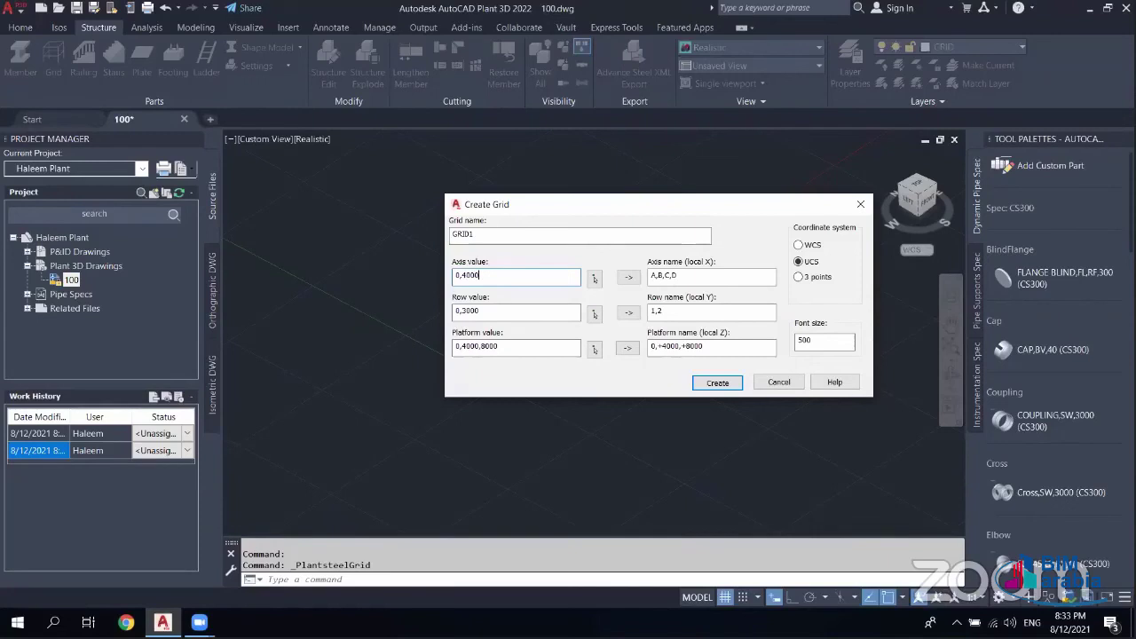
{"action": "type", "text": ","}
{"action": "key", "text": "BackSpace"}
{"action": "type", "text": "8000"}
{"action": "type", "text": ",12000"}
{"action": "left_click_drag", "start_coordinate": [697, 278], "coordinate": [635, 279]}
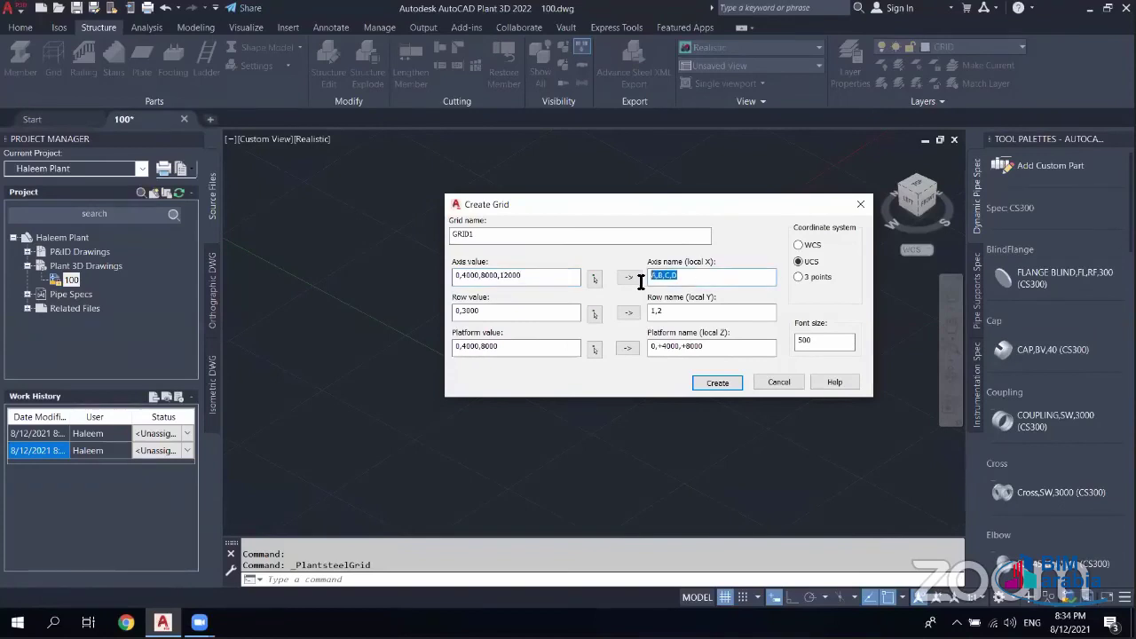
{"action": "key", "text": "Delete"}
{"action": "type", "text": "A"}
{"action": "key", "text": "BackSpace"}
{"action": "key", "text": "BackSpace"}
{"action": "left_click", "coordinate": [628, 277]}
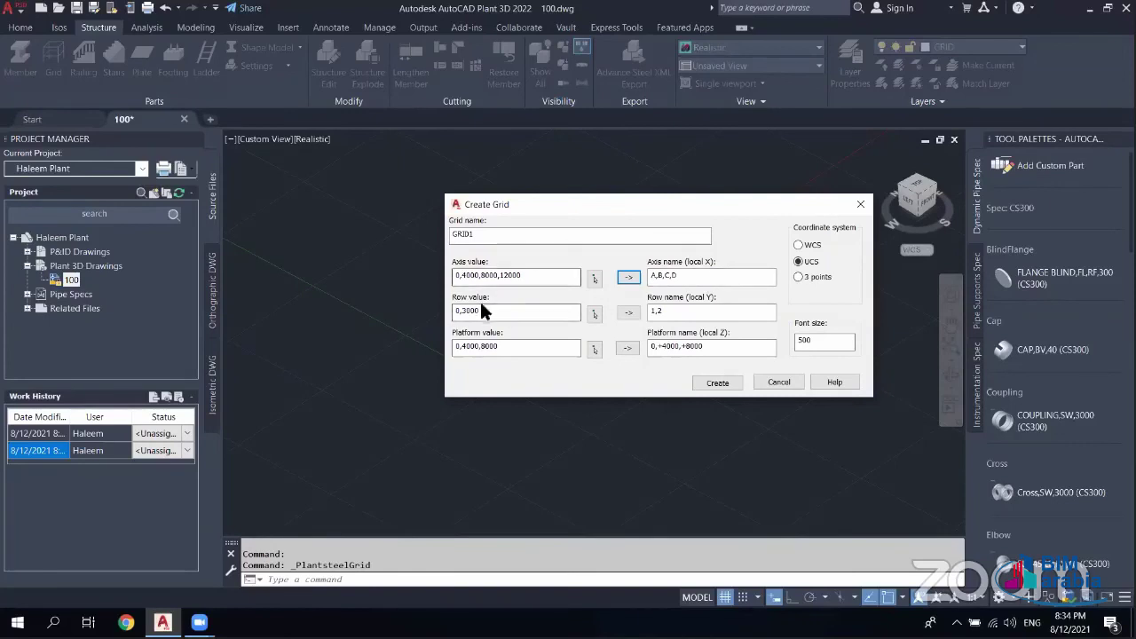
- Set row values 0,3000,5000 with labels 1–3, and check platform levels 0,4000,8000
{"action": "left_click_drag", "start_coordinate": [480, 311], "coordinate": [453, 315]}
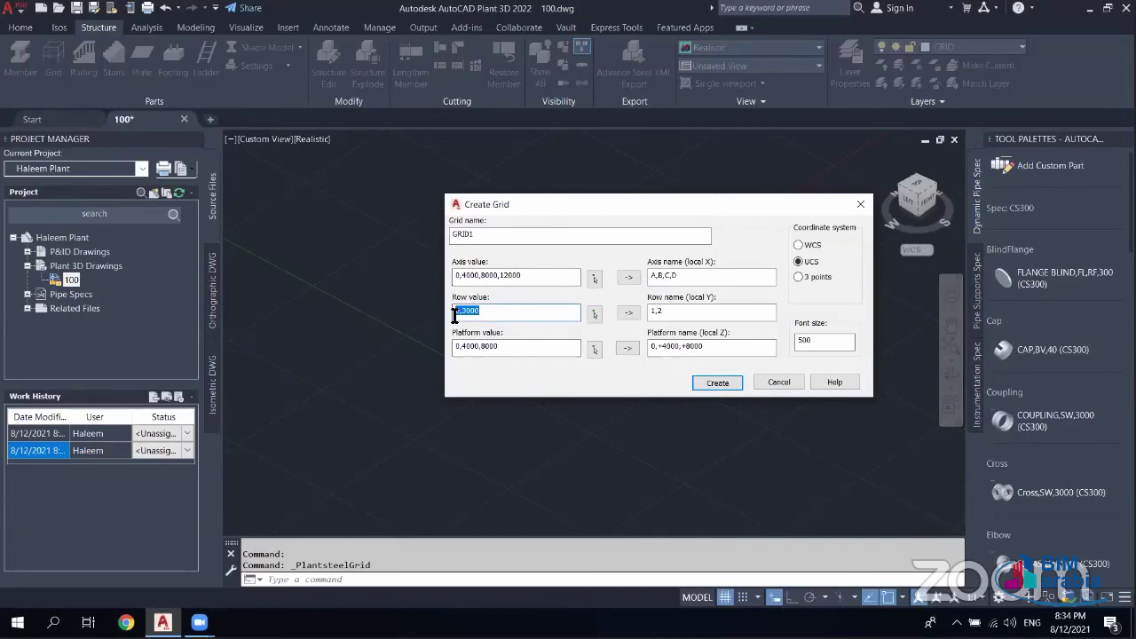
{"action": "type", "text": "0,3"}
{"action": "type", "text": "000"}
{"action": "type", "text": "50"}
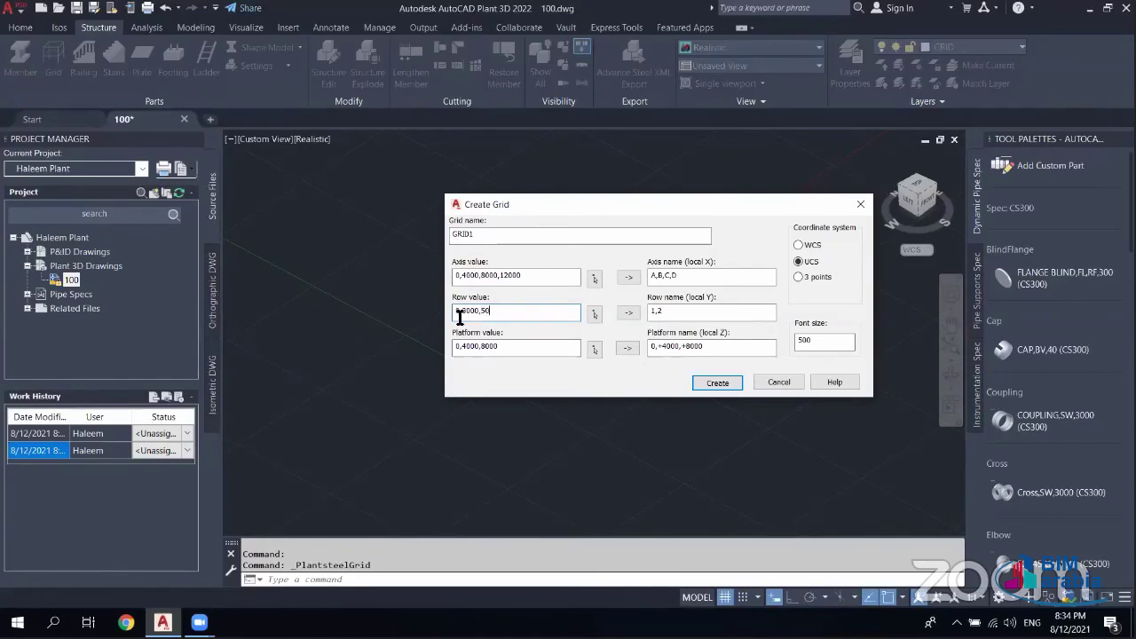
{"action": "type", "text": "00"}
{"action": "left_click", "coordinate": [628, 311]}
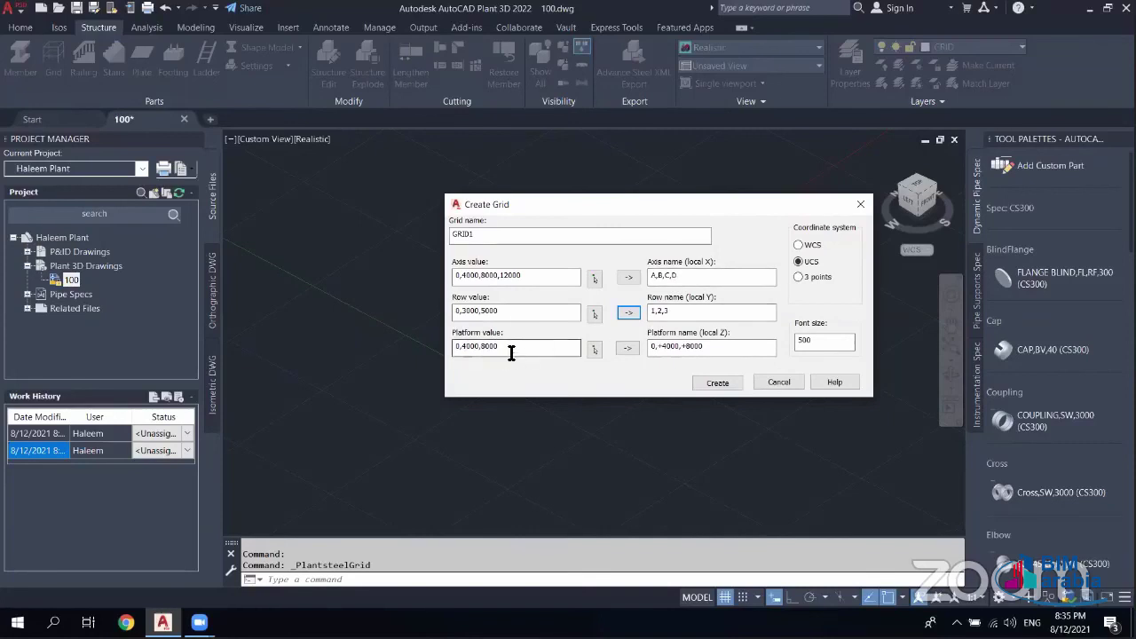
{"action": "left_click_drag", "start_coordinate": [509, 352], "coordinate": [453, 352]}
{"action": "left_click", "coordinate": [467, 354]}
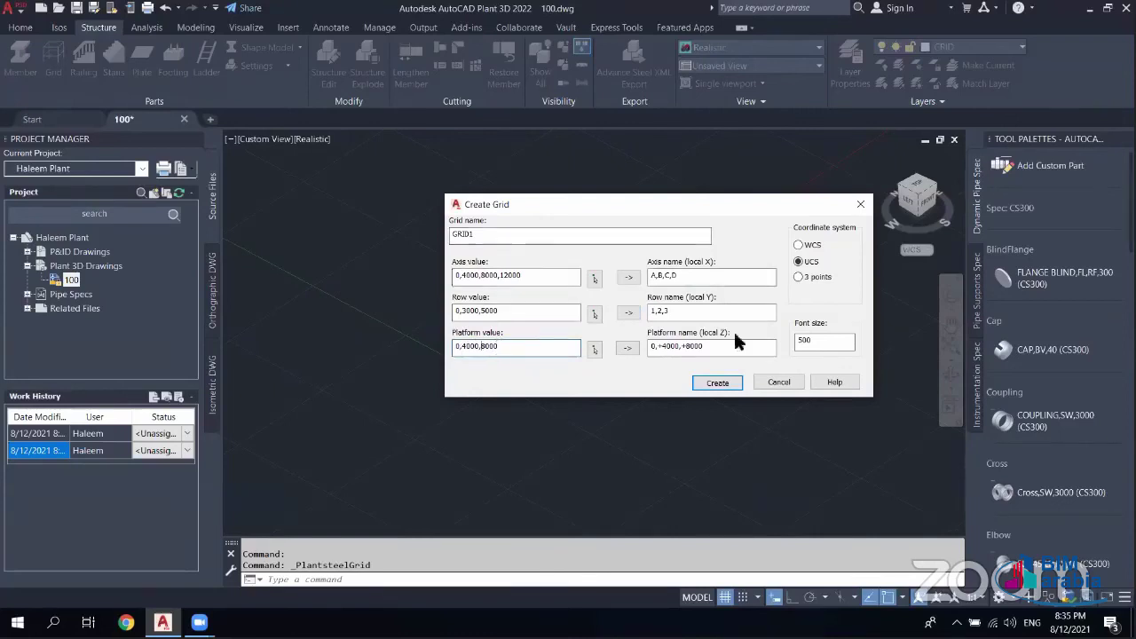
- Create GRID1 and zoom and orbit to inspect the A–D by 1–3 grid
{"action": "left_click", "coordinate": [718, 383]}
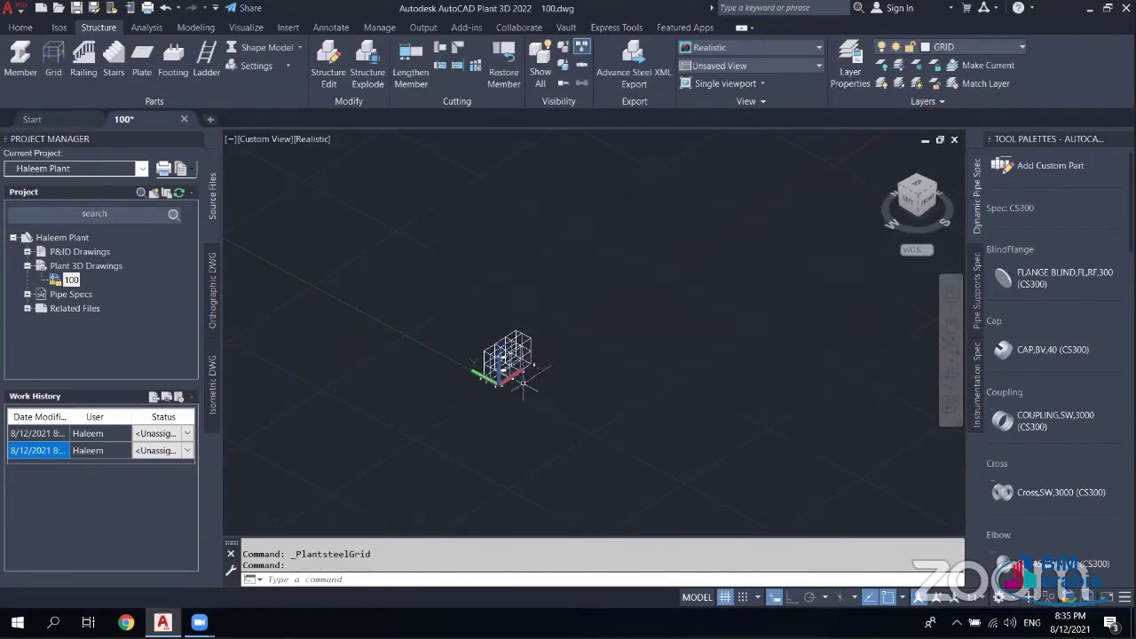
{"action": "scroll", "coordinate": [513, 382], "scroll_direction": "up", "scroll_amount": 3}
{"action": "scroll", "coordinate": [513, 381], "scroll_direction": "up", "scroll_amount": 2}
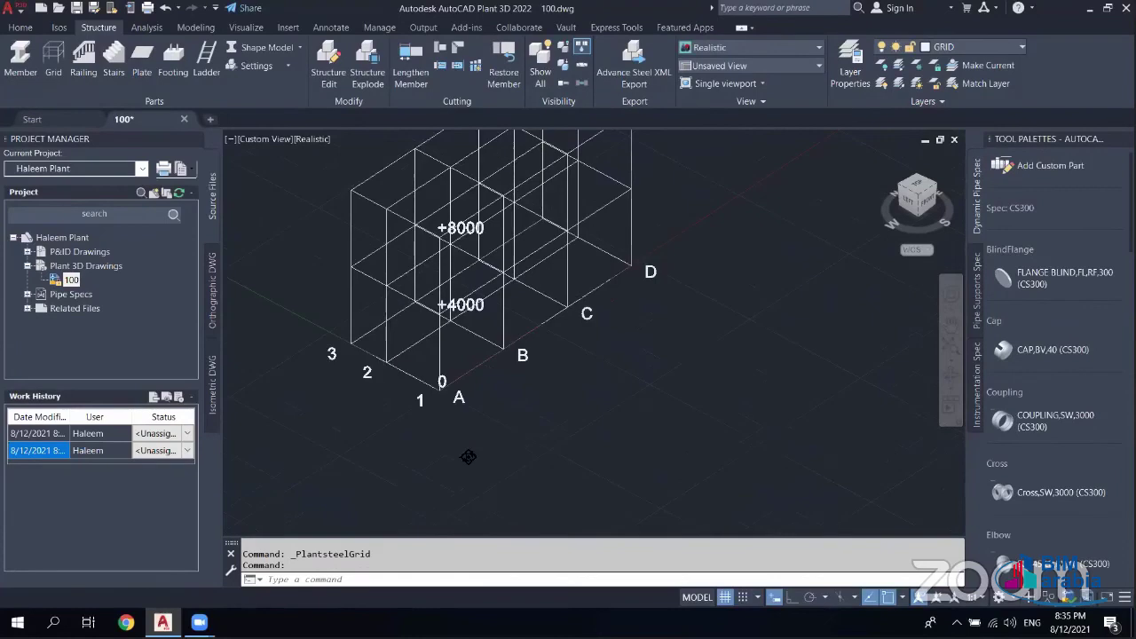
{"action": "scroll", "coordinate": [476, 380], "scroll_direction": "up", "scroll_amount": 1}
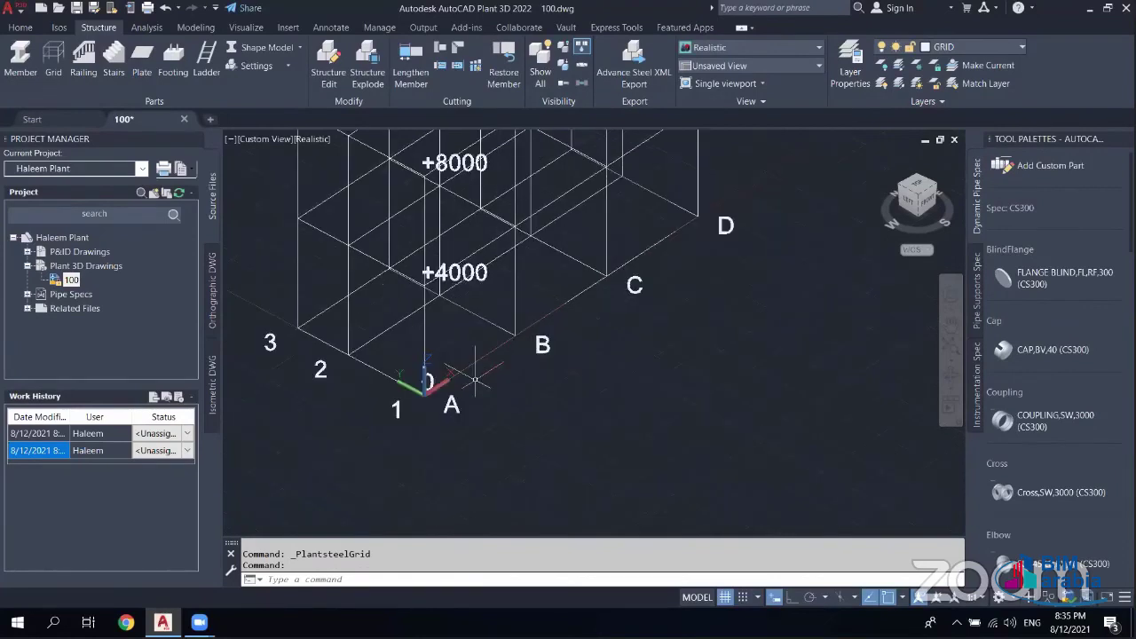
{"action": "mouse_move", "coordinate": [475, 380]}
{"action": "middle_mouse_down", "text": "shift"}
{"action": "mouse_move", "coordinate": [512, 377]}
{"action": "mouse_move", "coordinate": [448, 297]}
{"action": "middle_mouse_up", "text": "shift"}
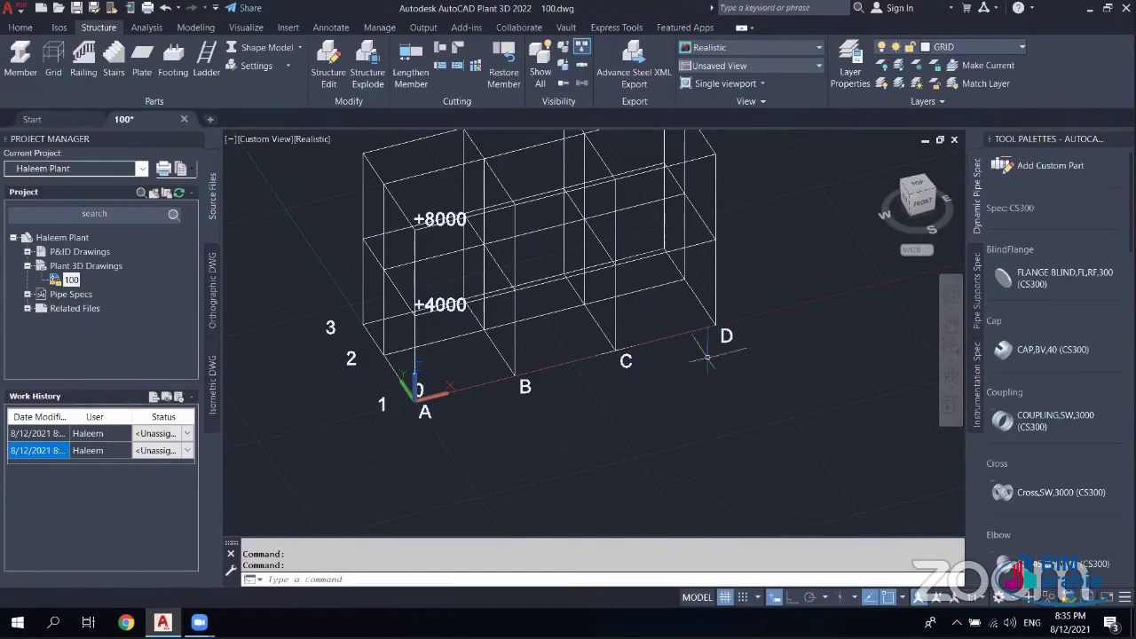
- Open the grid's Properties palette, dock it in the left column and set it to auto-hide
{"action": "left_click", "coordinate": [716, 302]}
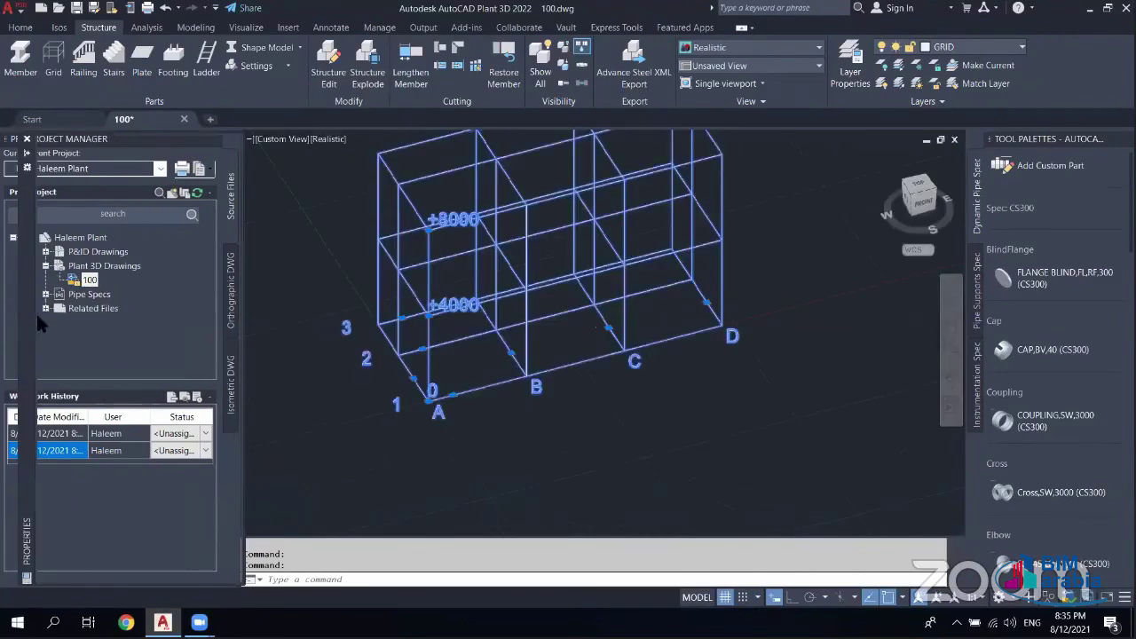
{"action": "key", "text": "ctrl+1"}
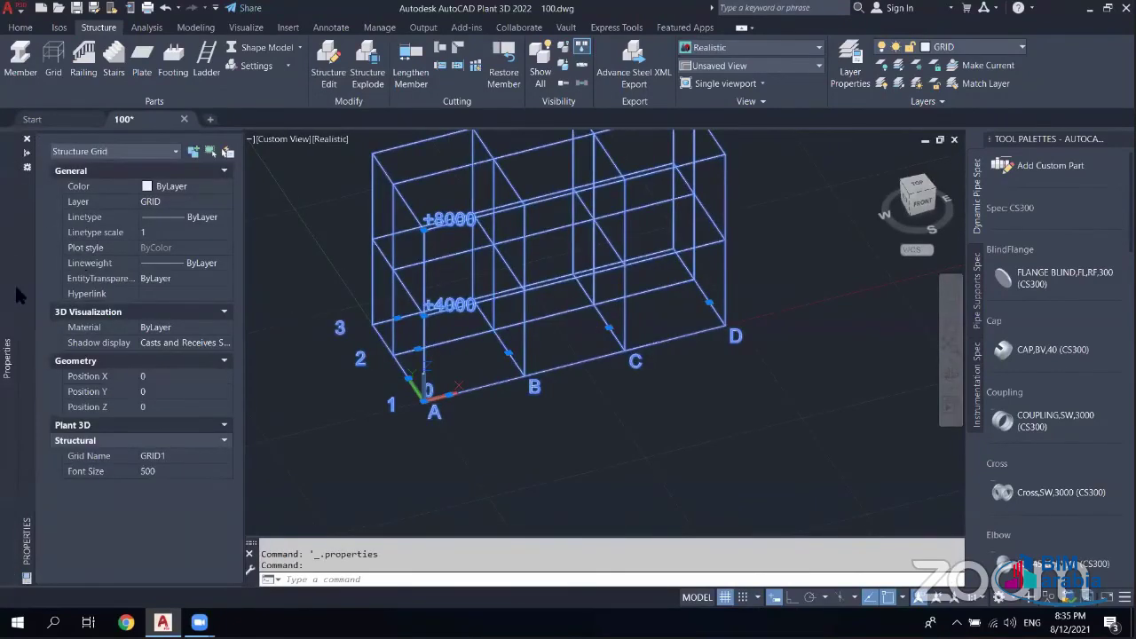
{"action": "left_click", "coordinate": [26, 153]}
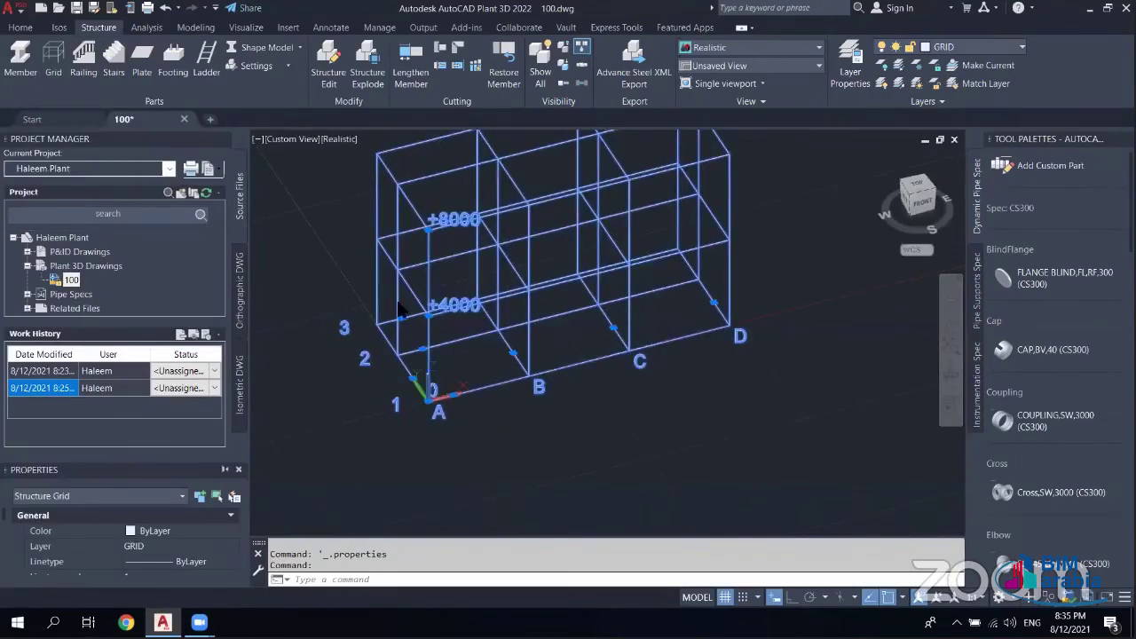
{"action": "left_click_drag", "start_coordinate": [63, 469], "coordinate": [365, 201]}
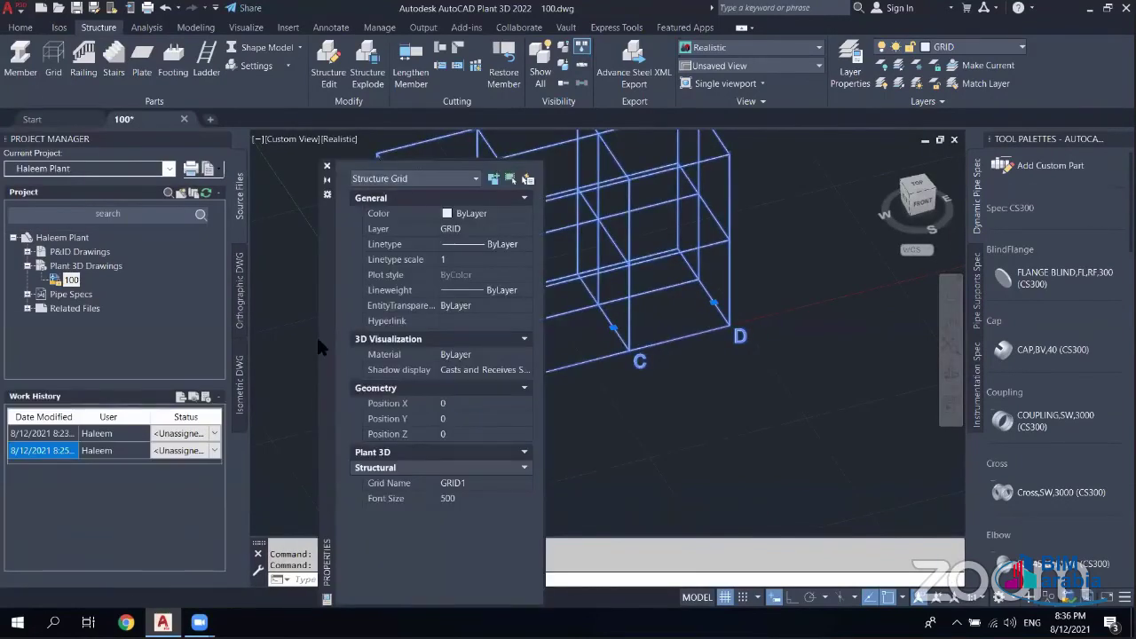
{"action": "key", "text": "ctrl+1"}
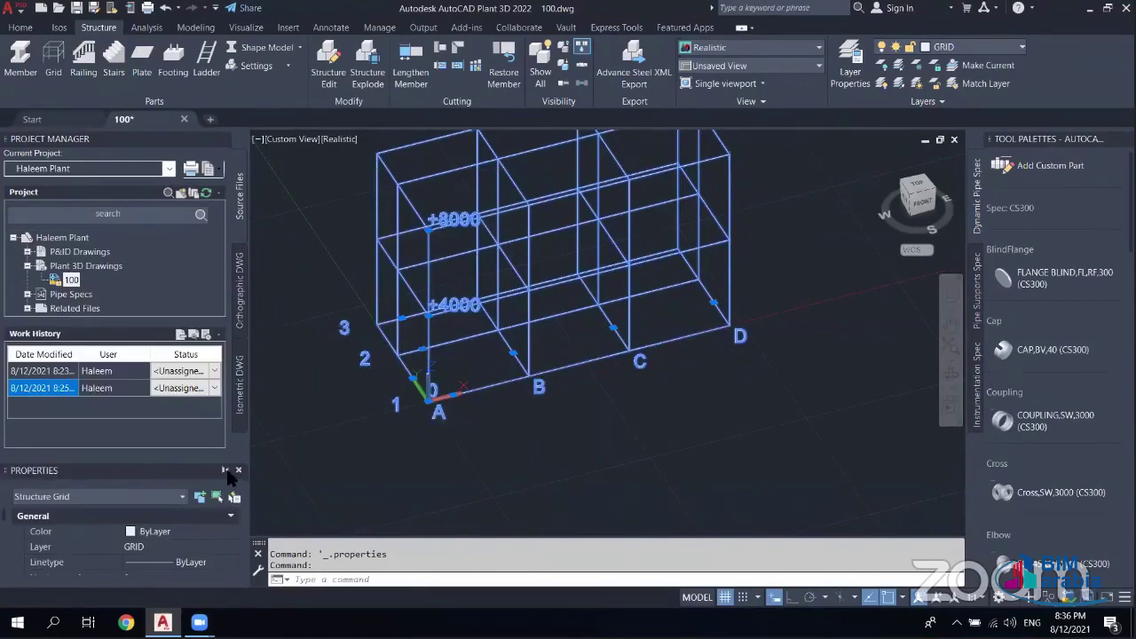
{"action": "left_click", "coordinate": [226, 471]}
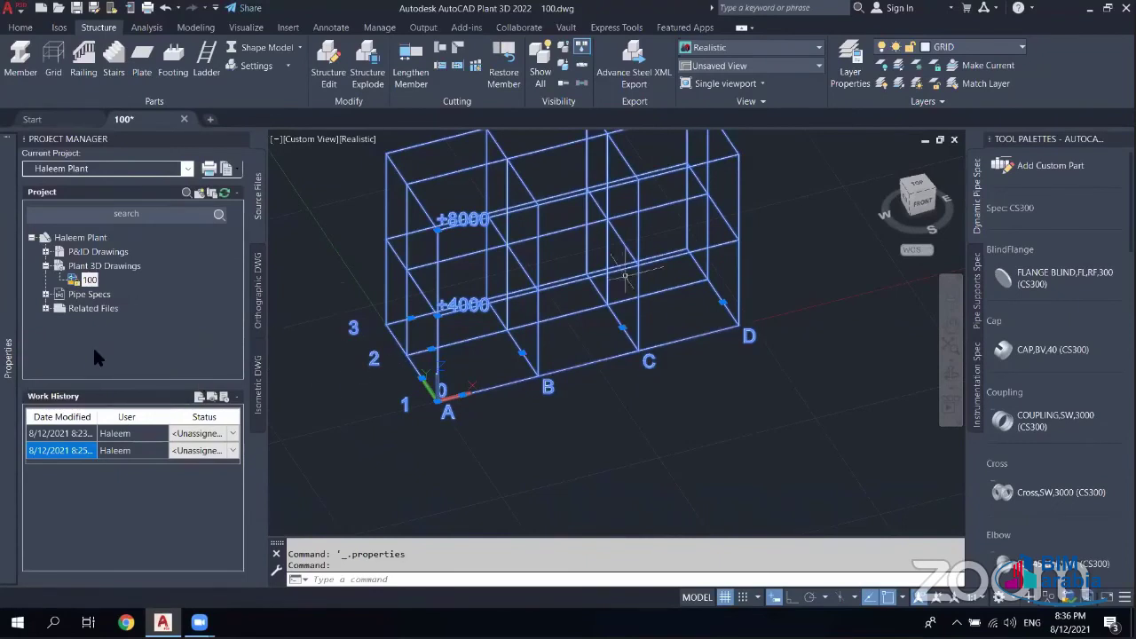
{"action": "mouse_move", "coordinate": [26, 541]}
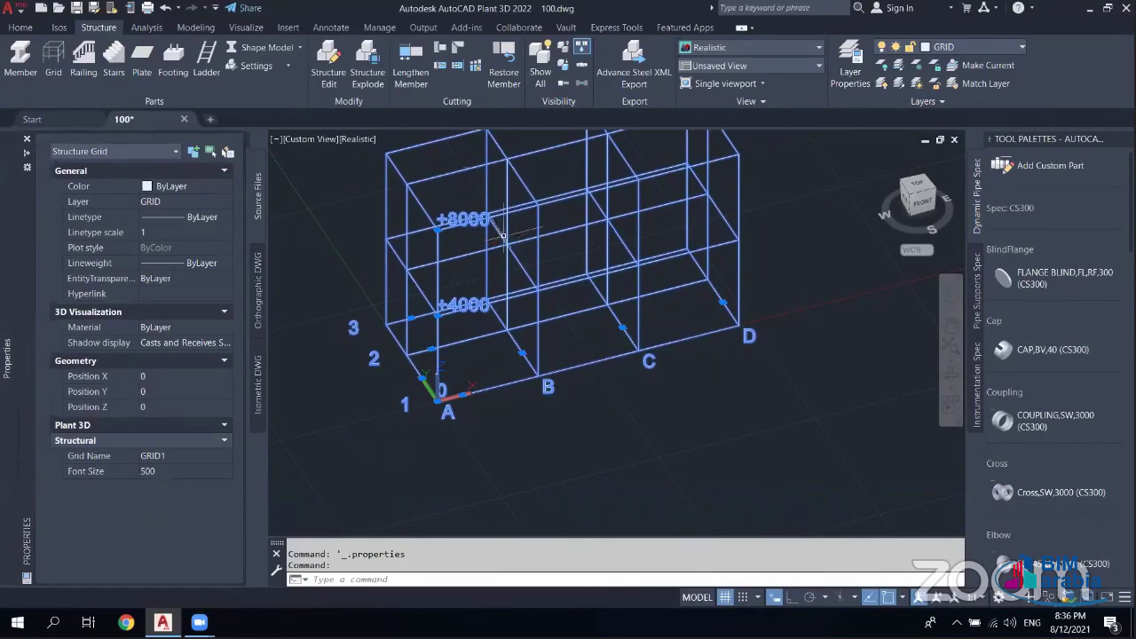
- Try window selections on the grid, cancel them, and zoom the view back
{"action": "left_click", "coordinate": [493, 451]}
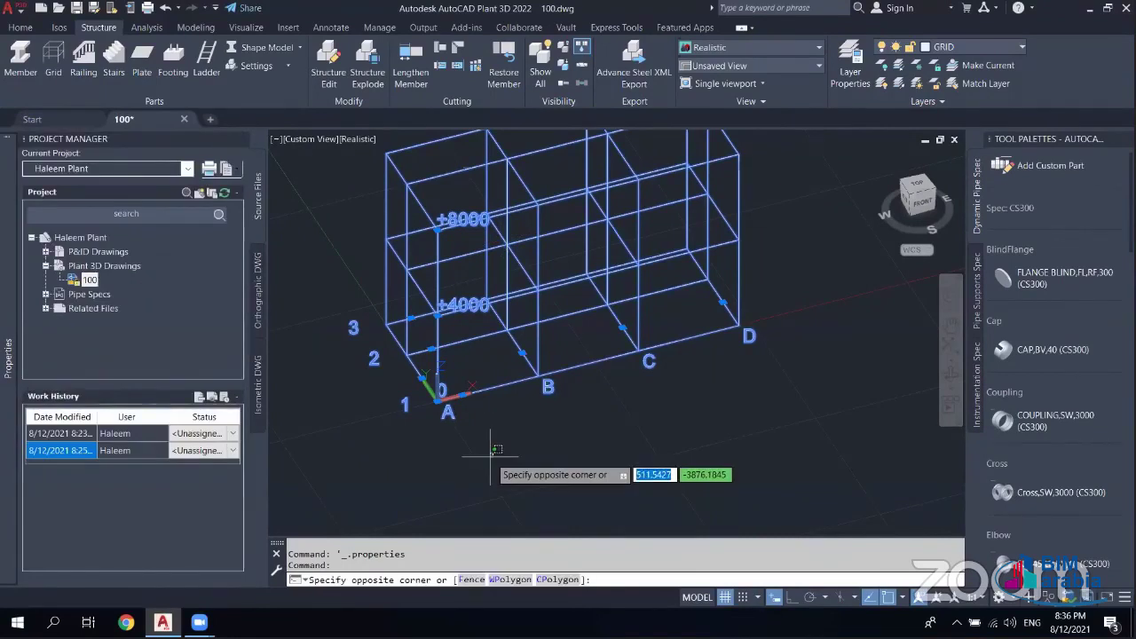
{"action": "key", "text": "Escape"}
{"action": "scroll", "coordinate": [425, 236], "scroll_direction": "down", "scroll_amount": 2}
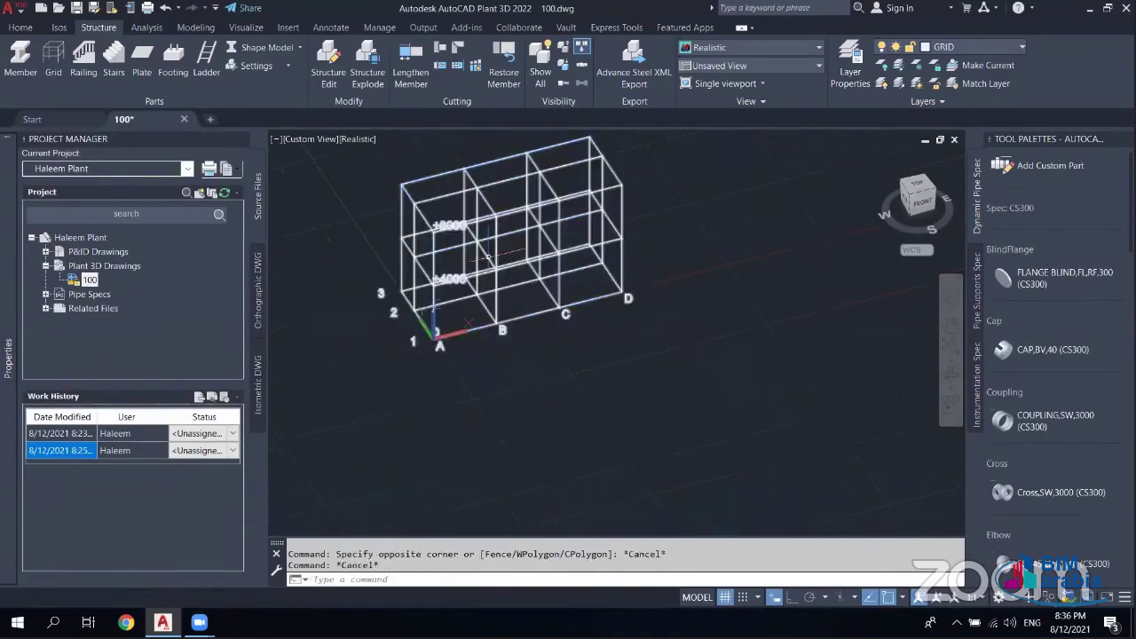
{"action": "left_click", "coordinate": [500, 263]}
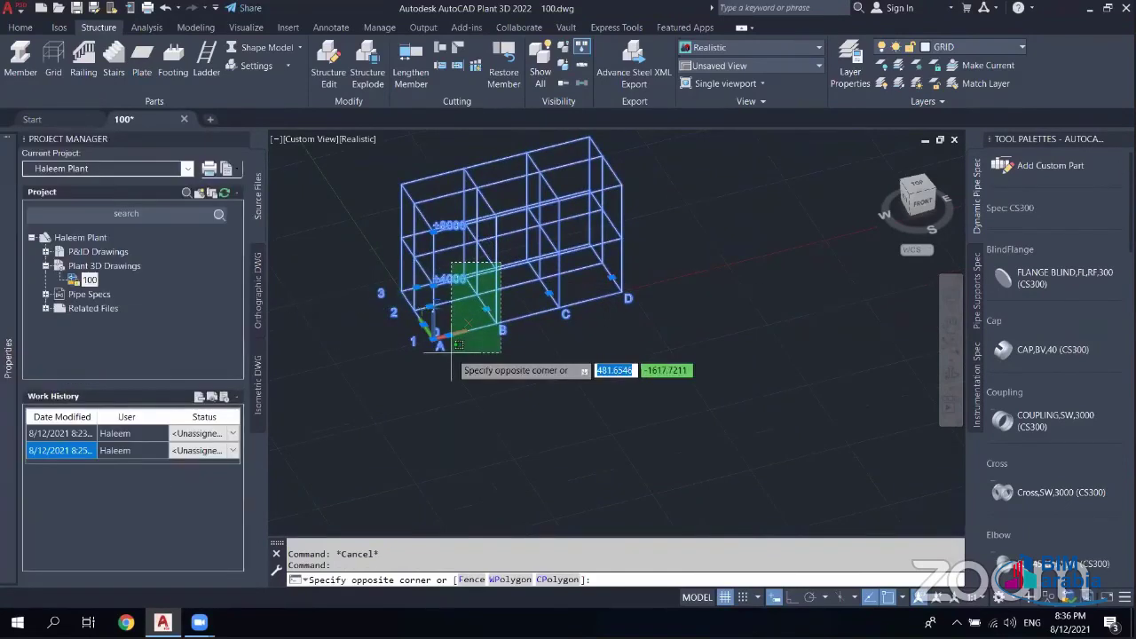
{"action": "key", "text": "Escape"}
{"action": "scroll", "coordinate": [437, 259], "scroll_direction": "up", "scroll_amount": 2}
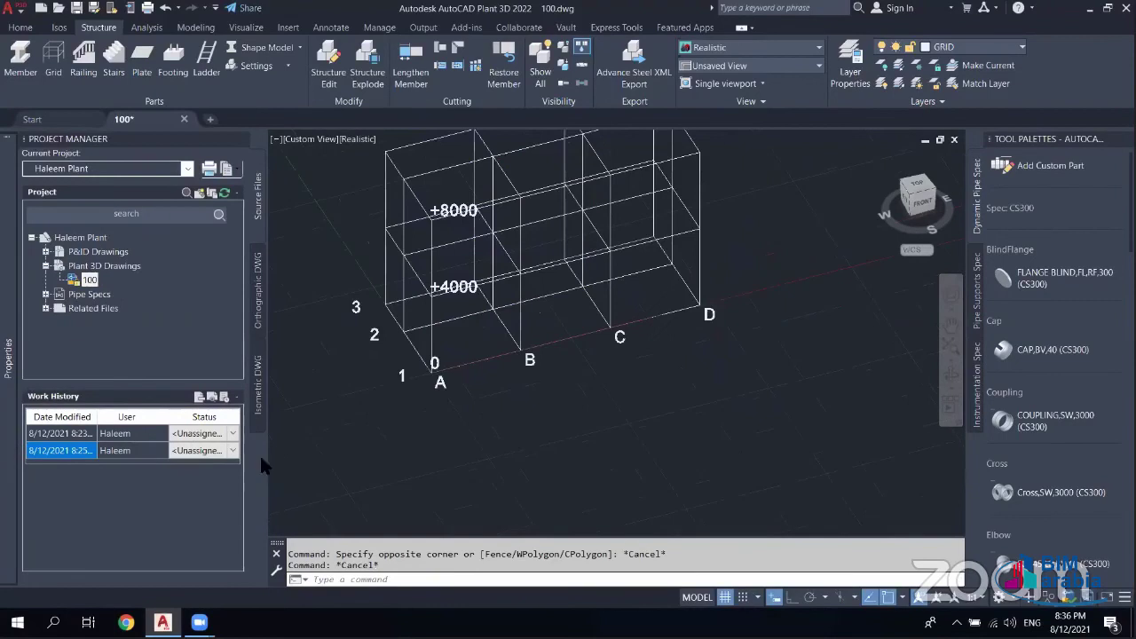
{"action": "scroll", "coordinate": [437, 259], "scroll_direction": "up", "scroll_amount": 2}
{"action": "scroll", "coordinate": [437, 259], "scroll_direction": "up", "scroll_amount": 2}
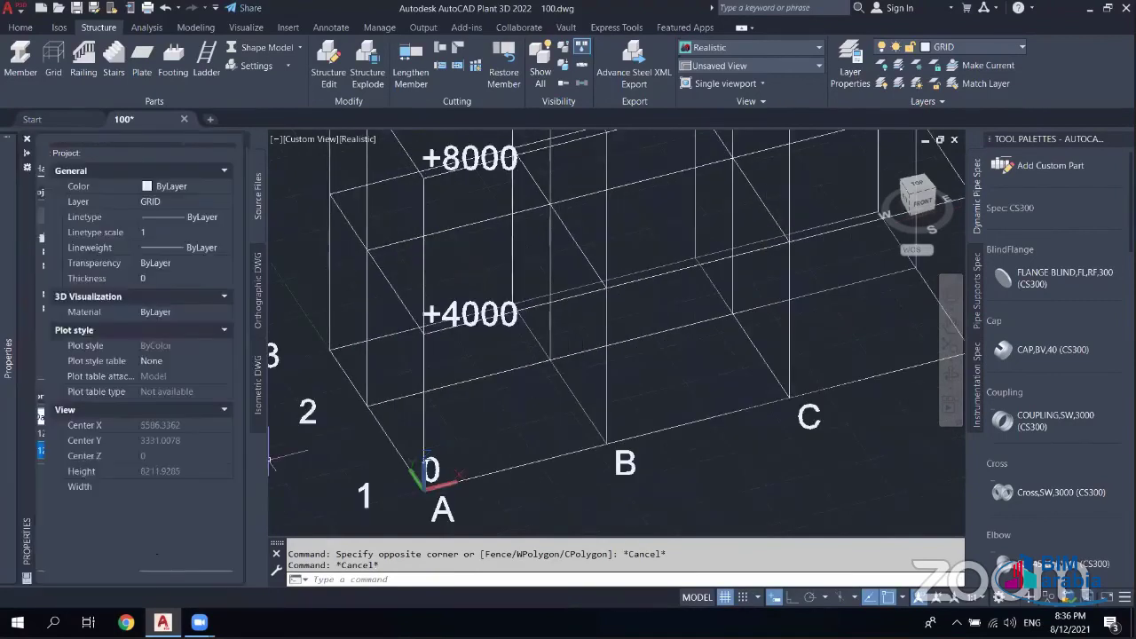
{"action": "left_click", "coordinate": [423, 177]}
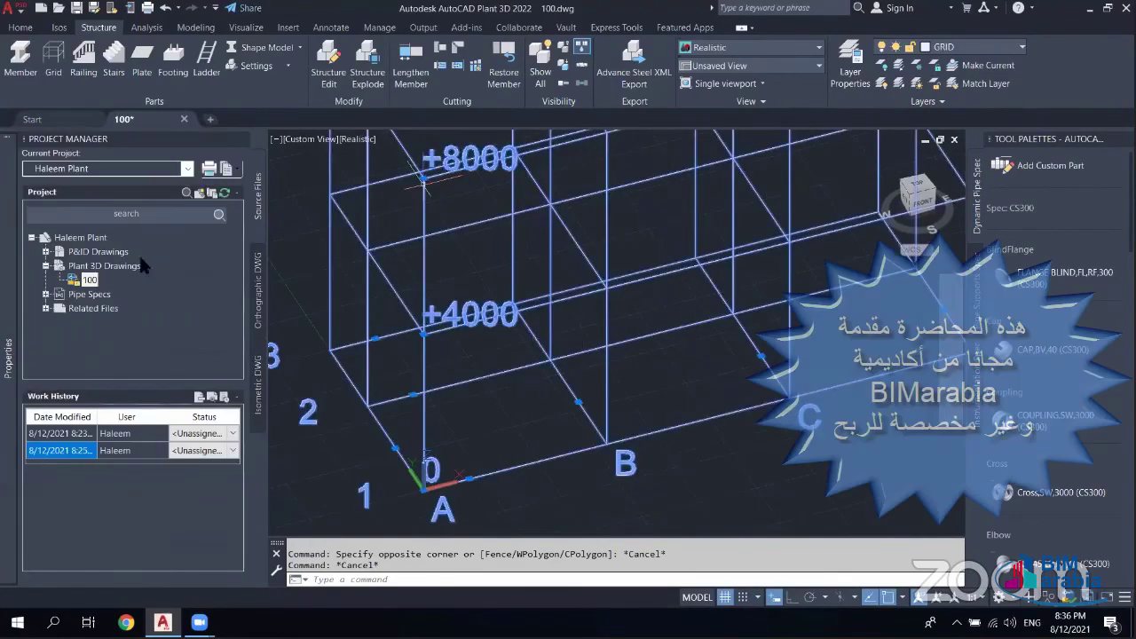
{"action": "key", "text": "ctrl+1"}
{"action": "left_click", "coordinate": [179, 473]}
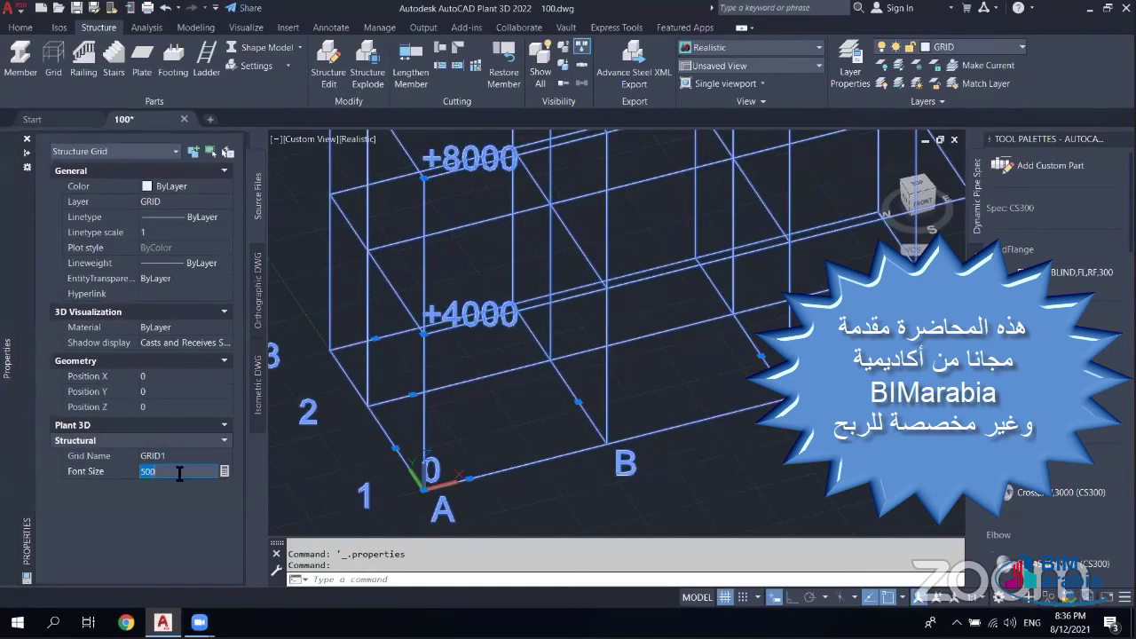
{"action": "type", "text": "0"}
{"action": "key", "text": "Return"}
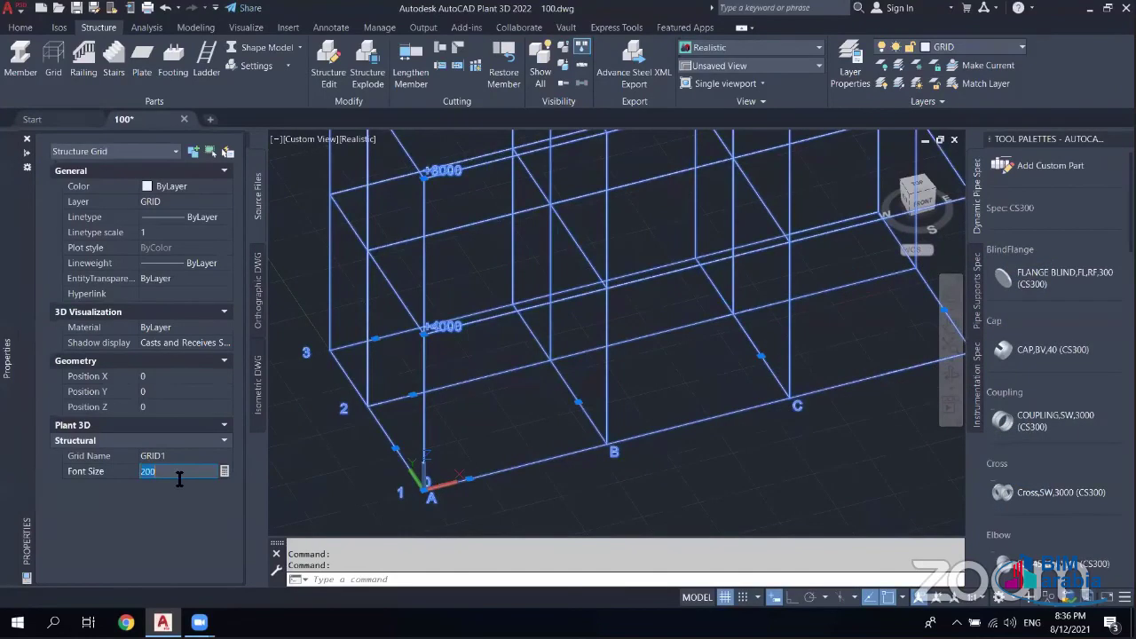
{"action": "type", "text": "8"}
{"action": "key", "text": "Return"}
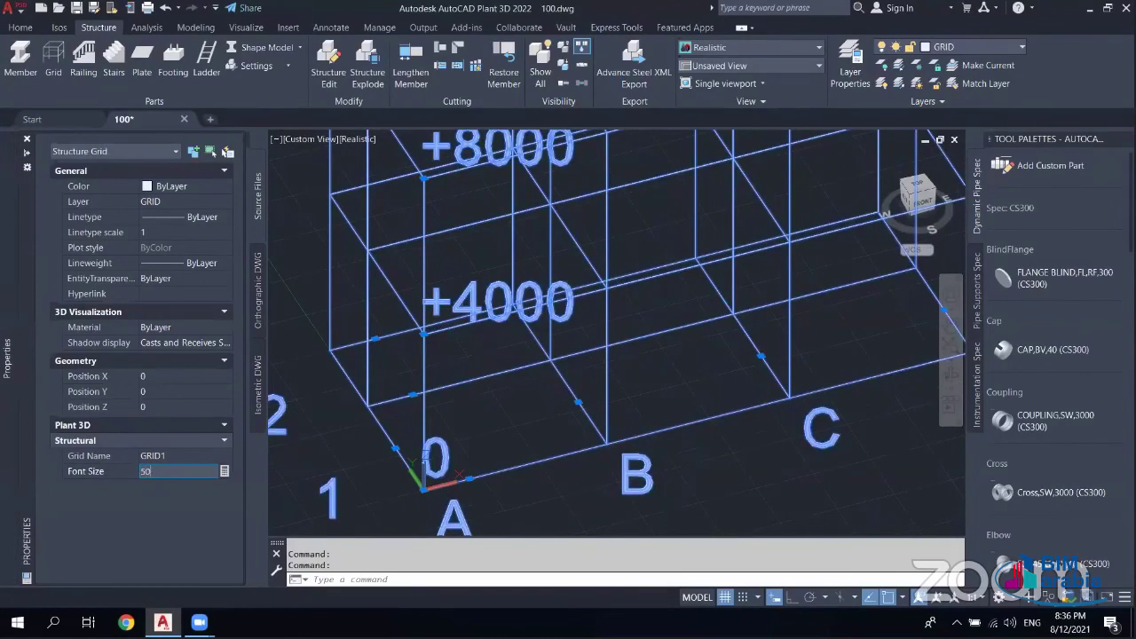
{"action": "key", "text": "Return"}
{"action": "left_click", "coordinate": [471, 450]}
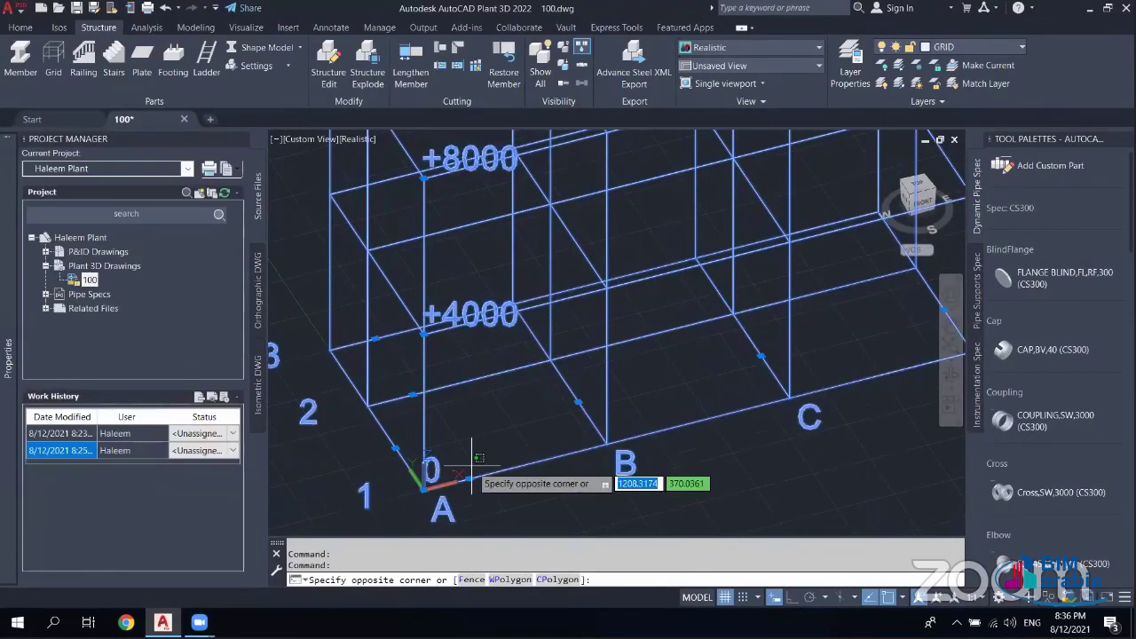
- Orbit around the grid and open its Edit Grid settings, closing them unchanged
{"action": "key", "text": "Escape"}
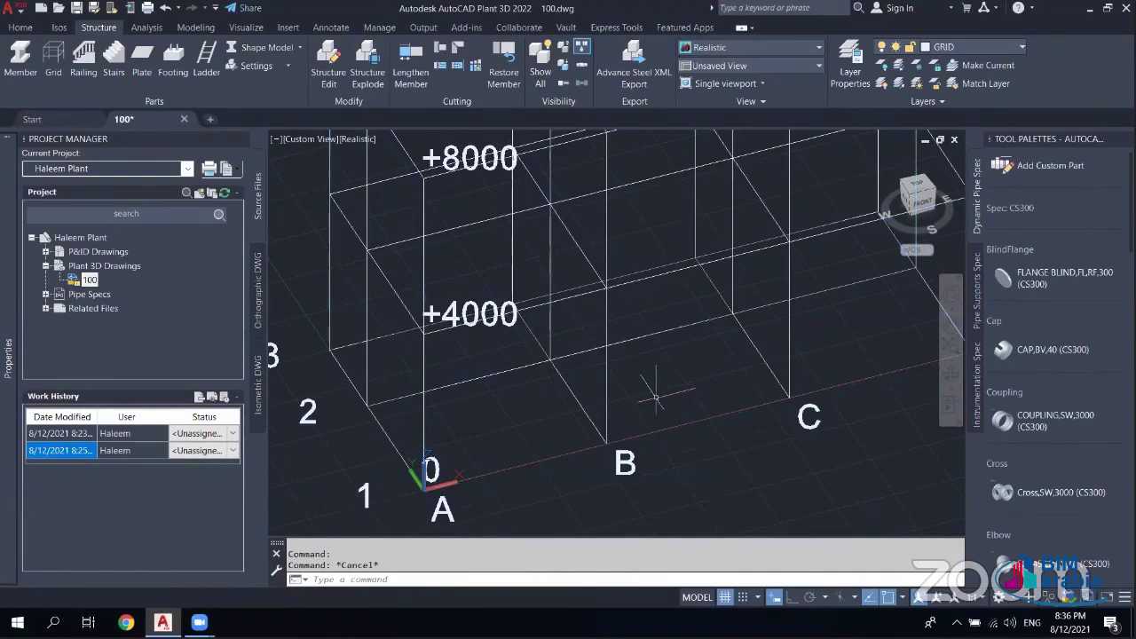
{"action": "scroll", "coordinate": [653, 397], "scroll_direction": "down", "scroll_amount": 3}
{"action": "scroll", "coordinate": [653, 397], "scroll_direction": "down", "scroll_amount": 3}
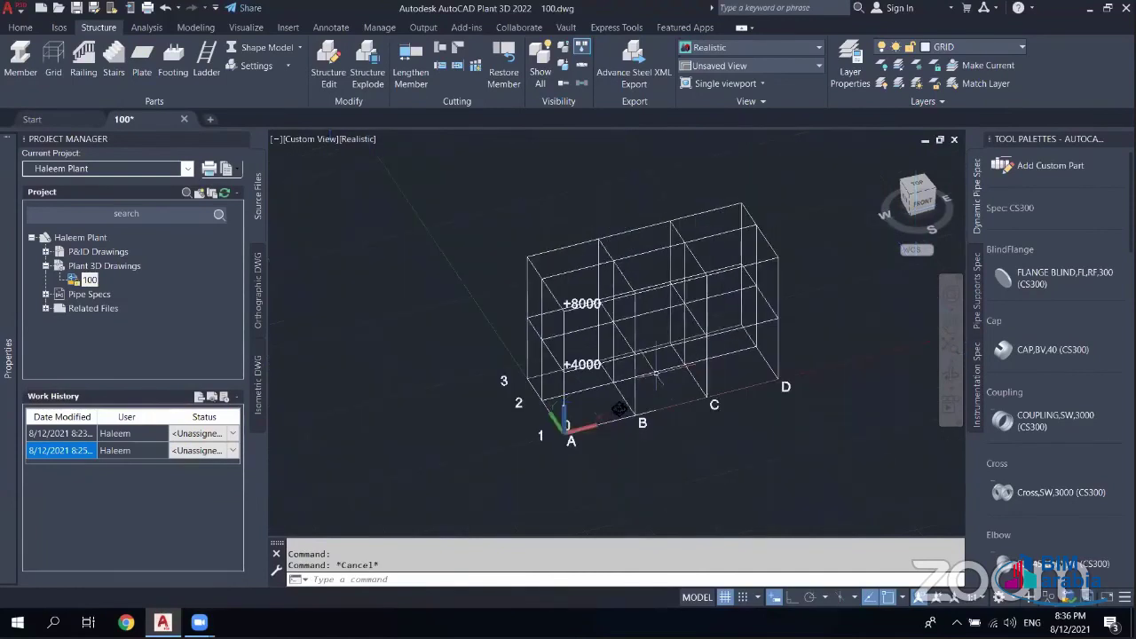
{"action": "middle_click_drag", "start_coordinate": [652, 317], "coordinate": [558, 287], "text": "shift"}
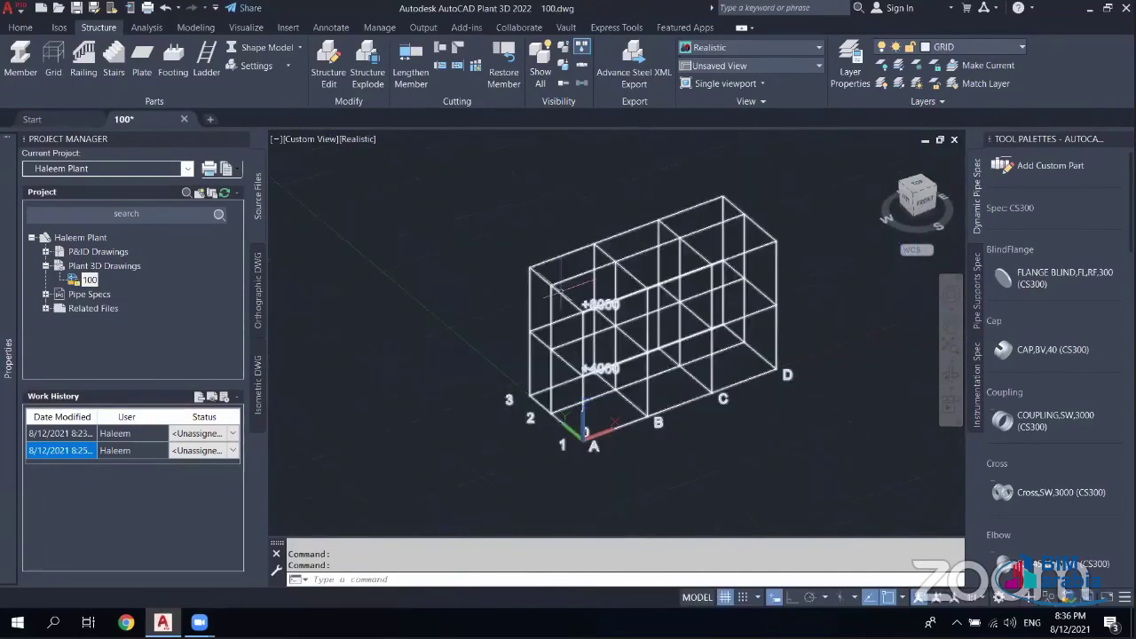
{"action": "left_click", "coordinate": [555, 255]}
{"action": "right_click", "coordinate": [556, 252]}
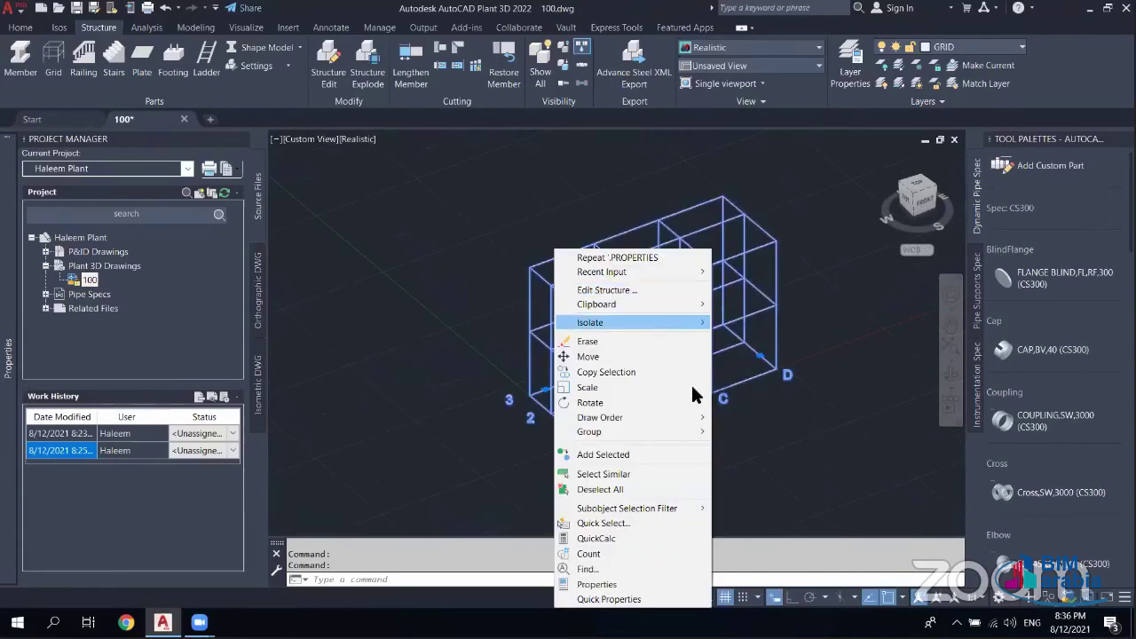
{"action": "left_click", "coordinate": [607, 290]}
{"action": "left_click", "coordinate": [677, 381]}
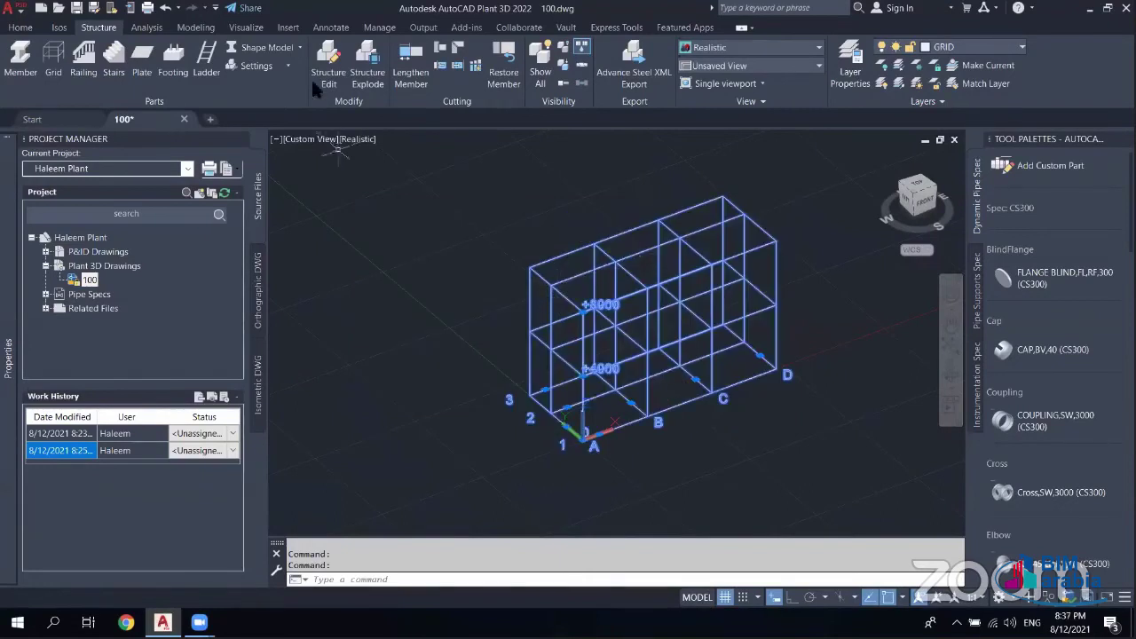
{"action": "key", "text": "Escape"}
- In Edit Grid, set the row values to 0,3000, update the row names and apply
{"action": "double_click", "coordinate": [524, 298]}
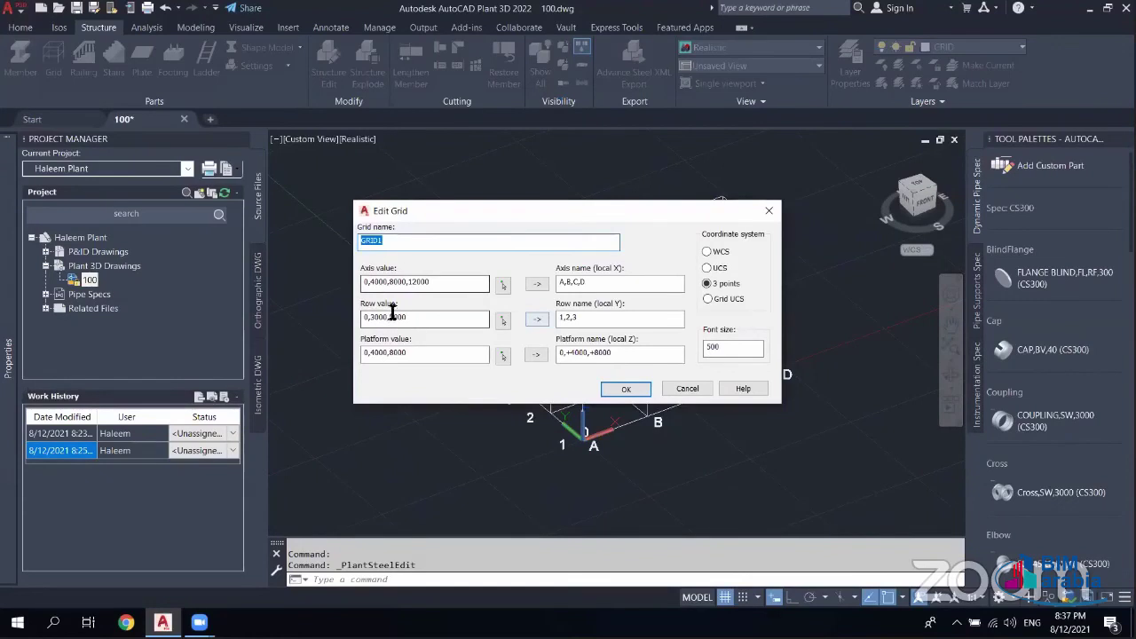
{"action": "double_click", "coordinate": [429, 320]}
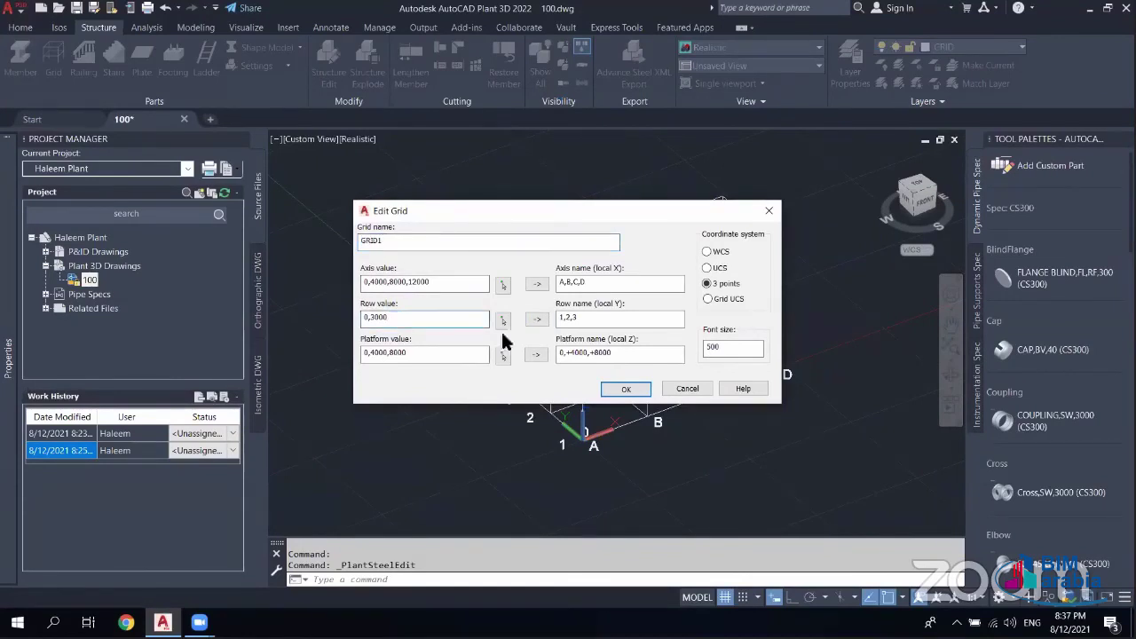
{"action": "left_click", "coordinate": [535, 319]}
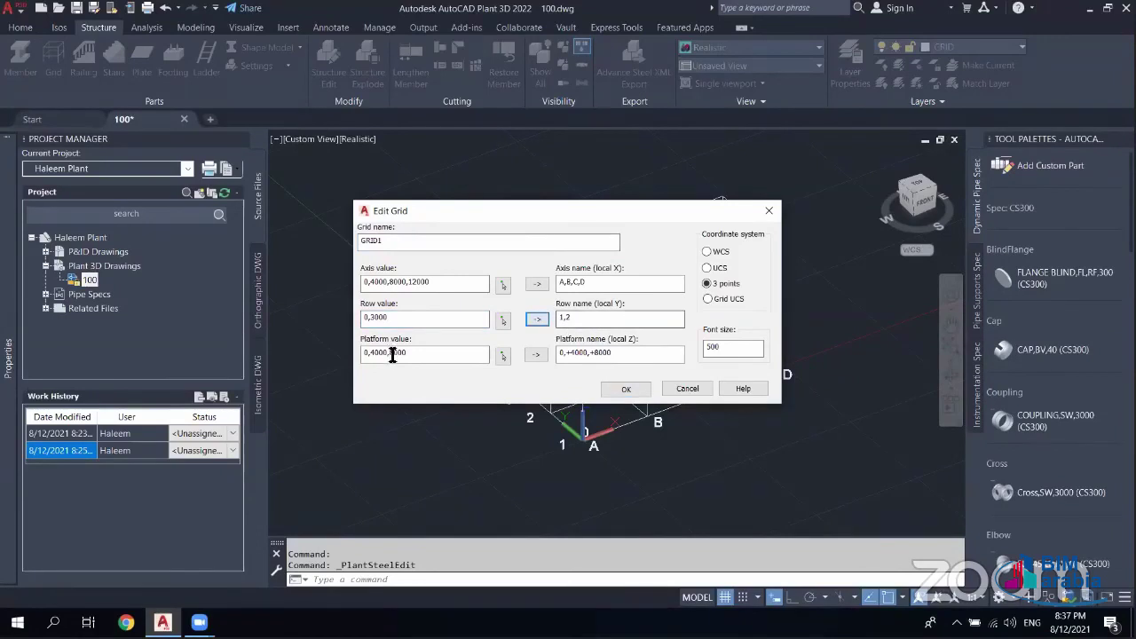
{"action": "left_click", "coordinate": [626, 388]}
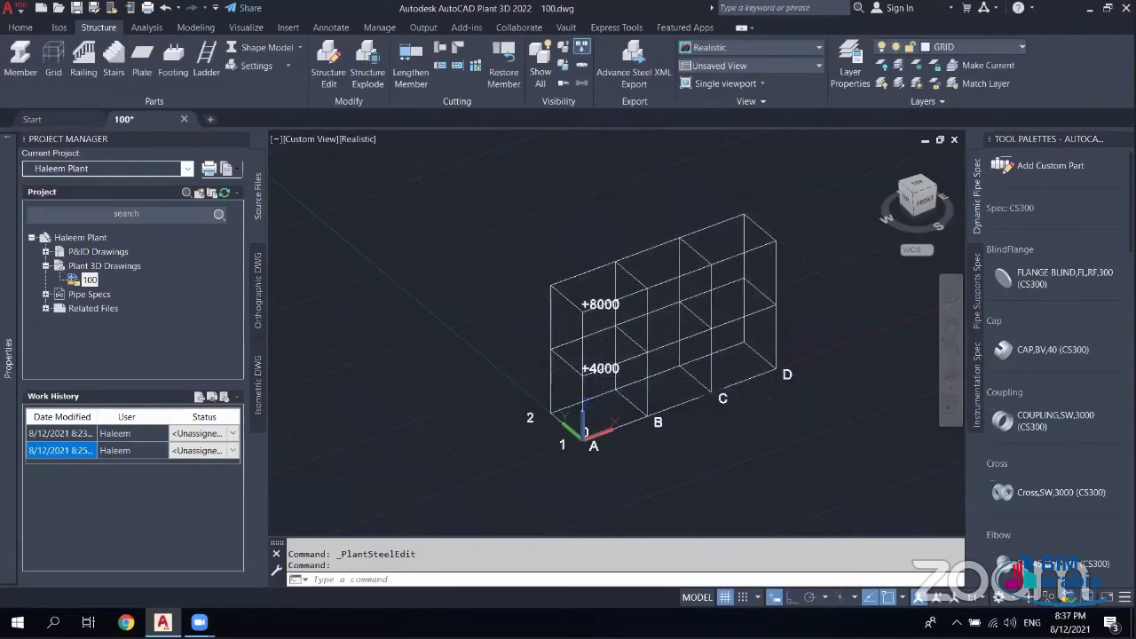
{"action": "middle_click_drag", "start_coordinate": [619, 405], "coordinate": [573, 399], "text": "shift"}
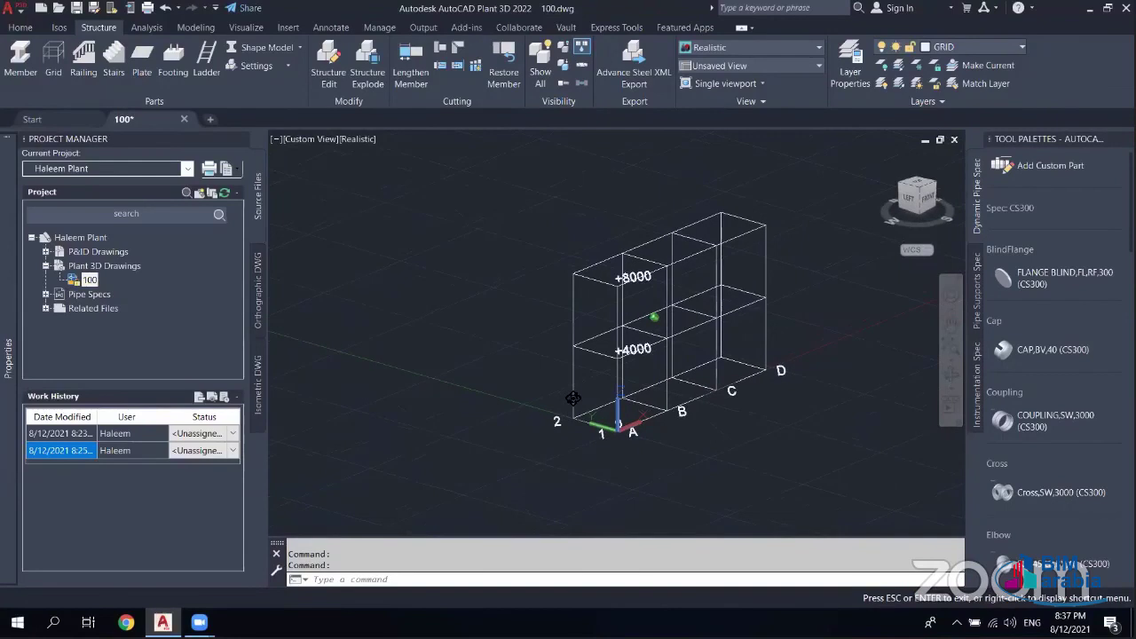
{"action": "scroll", "coordinate": [560, 374], "scroll_direction": "up", "scroll_amount": 4}
{"action": "mouse_move", "coordinate": [572, 398]}
{"action": "middle_mouse_down", "text": "shift"}
{"action": "mouse_move", "coordinate": [559, 373]}
{"action": "mouse_move", "coordinate": [417, 316]}
{"action": "middle_mouse_up", "text": "shift"}
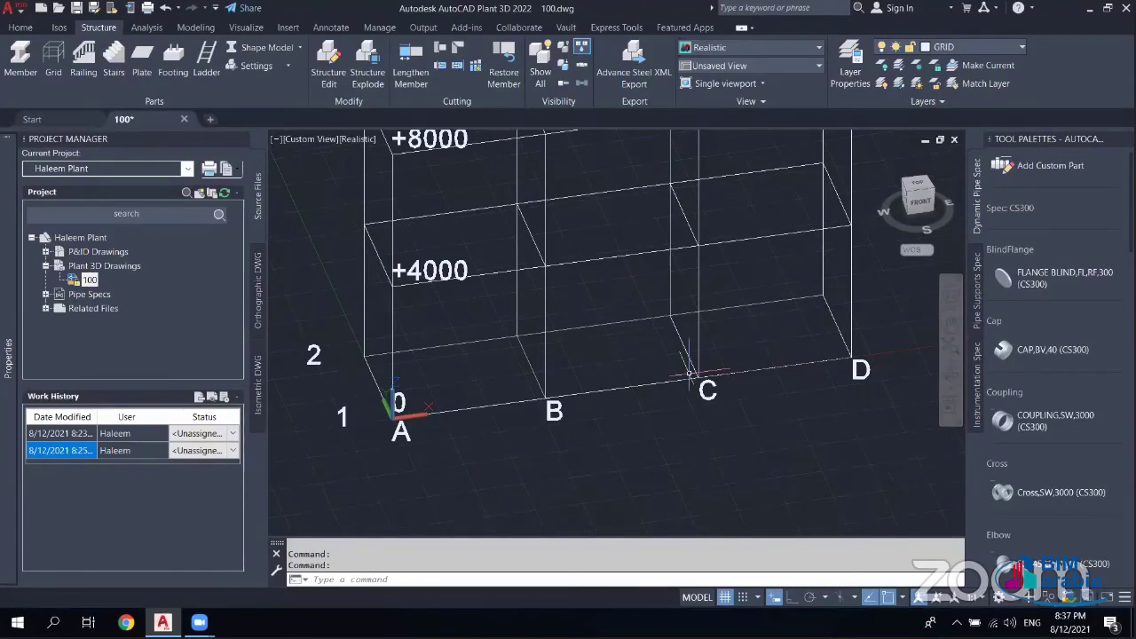
{"action": "middle_click_drag", "start_coordinate": [355, 450], "coordinate": [356, 451], "text": "shift"}
{"action": "mouse_move", "coordinate": [359, 461]}
{"action": "left_mouse_down"}
{"action": "mouse_move", "coordinate": [456, 461]}
{"action": "mouse_move", "coordinate": [455, 449]}
{"action": "mouse_move", "coordinate": [451, 462]}
{"action": "left_mouse_up"}
{"action": "key", "text": "Escape"}
{"action": "key", "text": "Escape"}
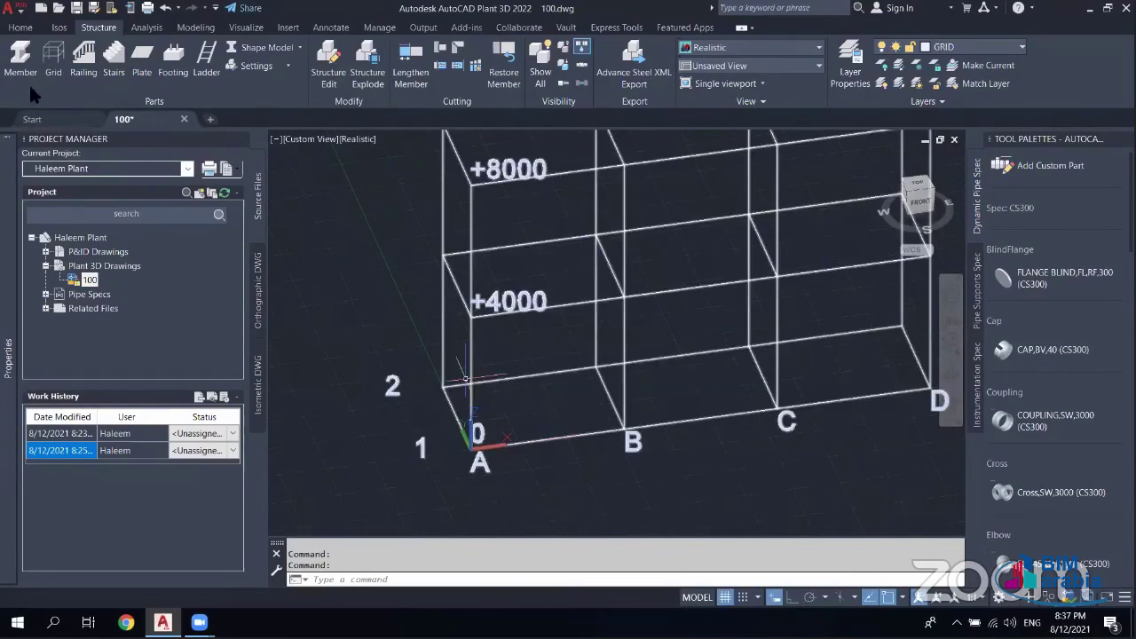
{"action": "key", "text": "p"}
{"action": "key", "text": "Return"}
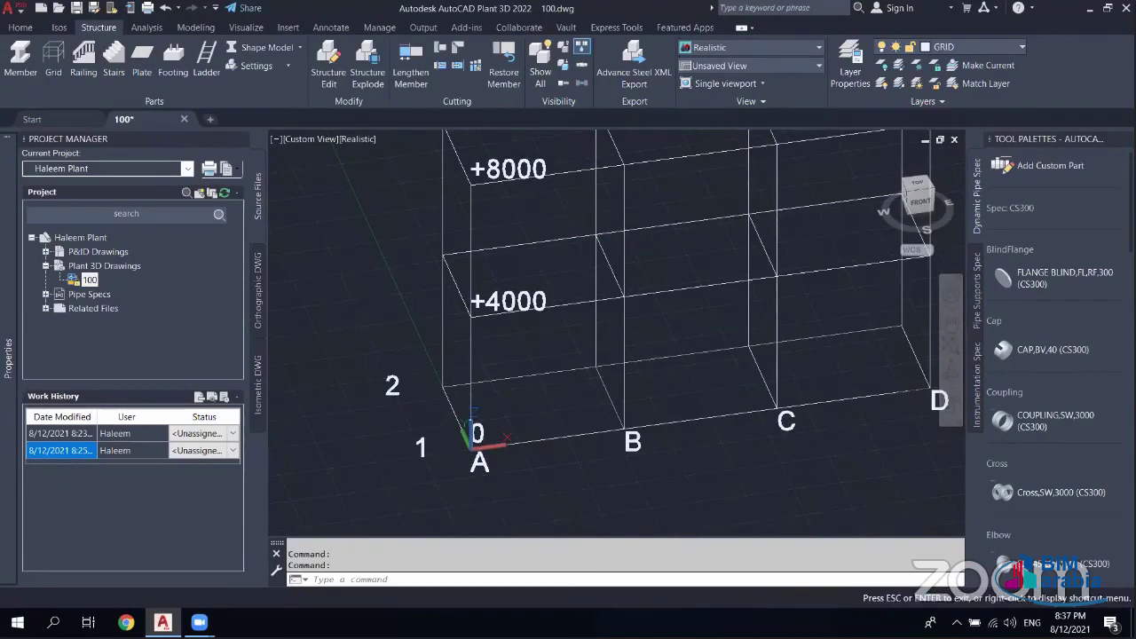
{"action": "left_click_drag", "start_coordinate": [589, 242], "coordinate": [530, 314]}
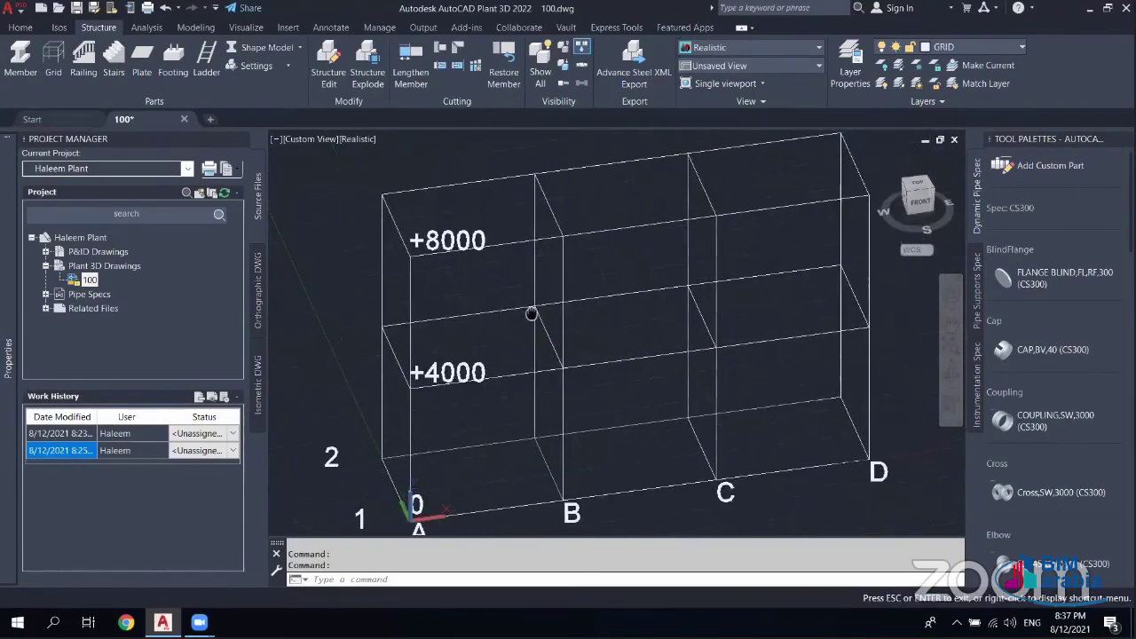
{"action": "key", "text": "Escape"}
{"action": "scroll", "coordinate": [555, 262], "scroll_direction": "down", "scroll_amount": 4}
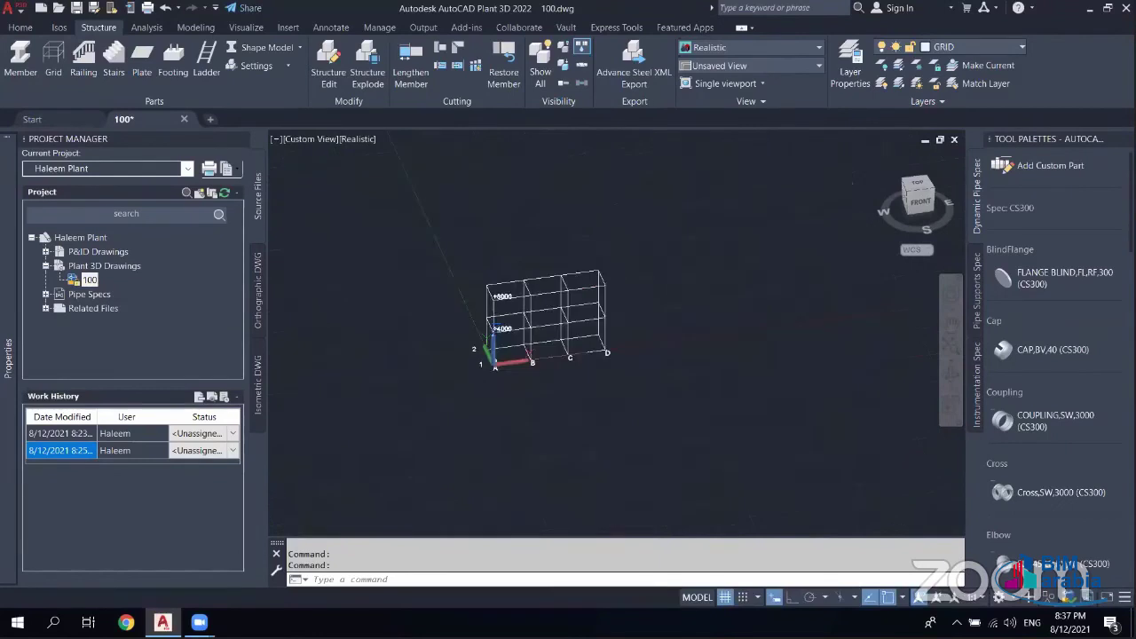
{"action": "middle_click_drag", "start_coordinate": [526, 303], "coordinate": [606, 342]}
{"action": "scroll", "coordinate": [606, 343], "scroll_direction": "down", "scroll_amount": 1}
{"action": "scroll", "coordinate": [606, 343], "scroll_direction": "up", "scroll_amount": 2}
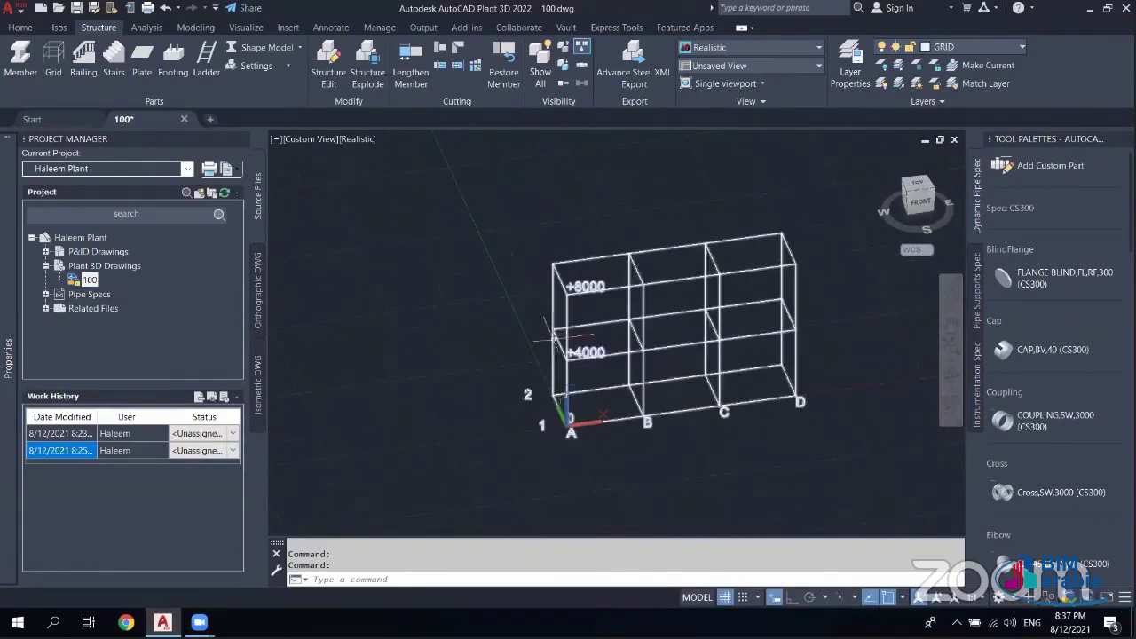
- Select the grid frame and move it 10000 units with the M command
{"action": "left_click", "coordinate": [568, 306]}
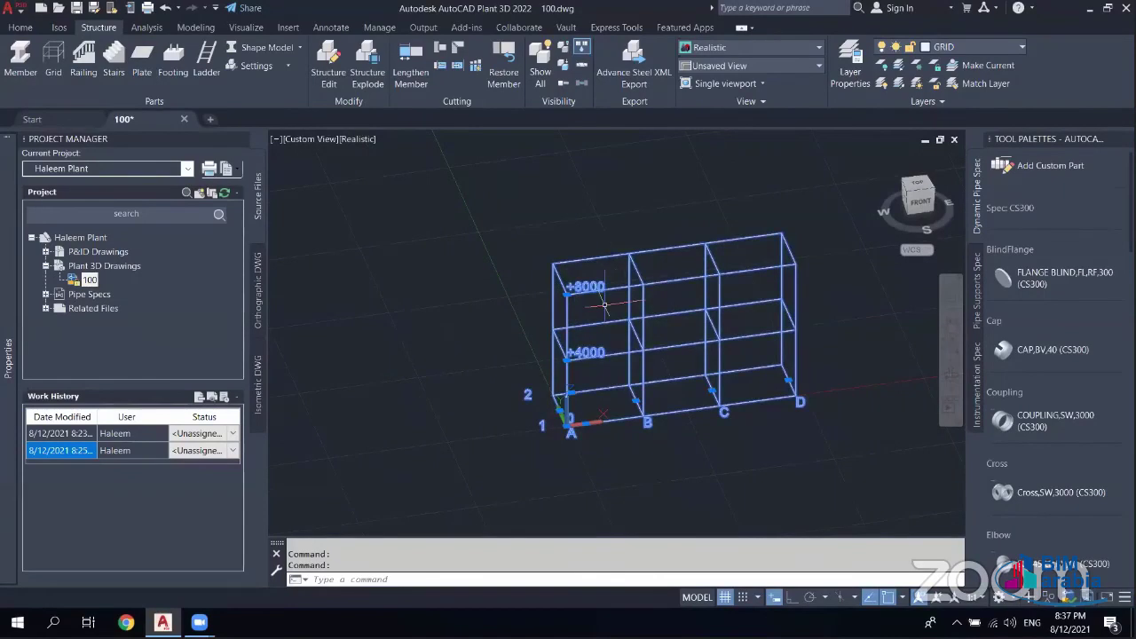
{"action": "type", "text": "c"}
{"action": "key", "text": "Escape"}
{"action": "left_click", "coordinate": [672, 240]}
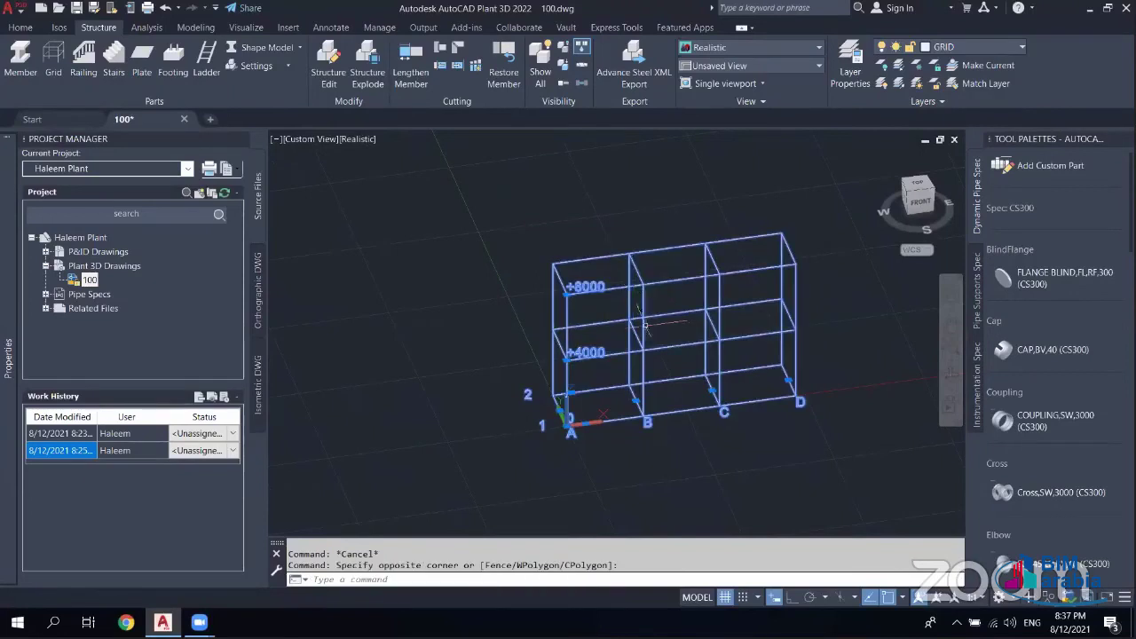
{"action": "type", "text": "m"}
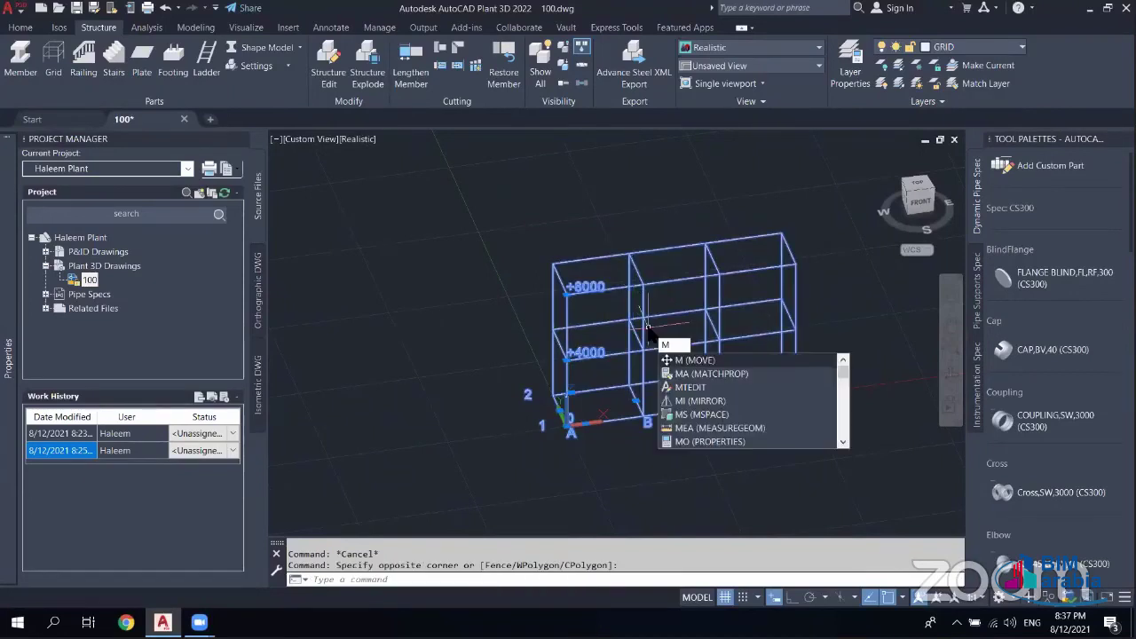
{"action": "key", "text": "Return"}
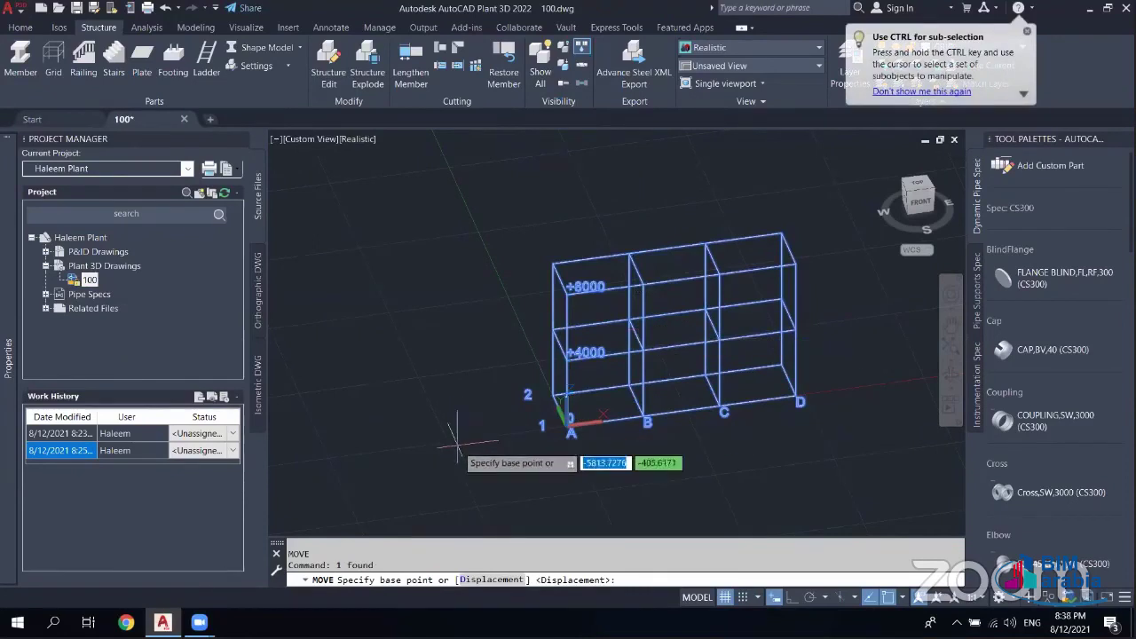
{"action": "left_click", "coordinate": [484, 397]}
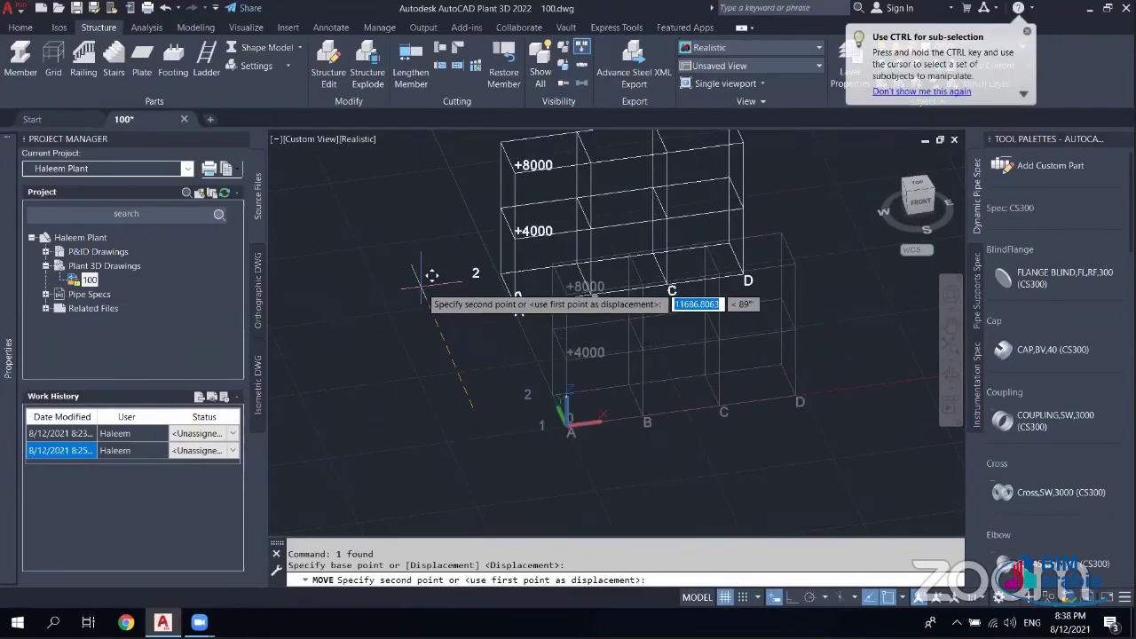
{"action": "type", "text": "1"}
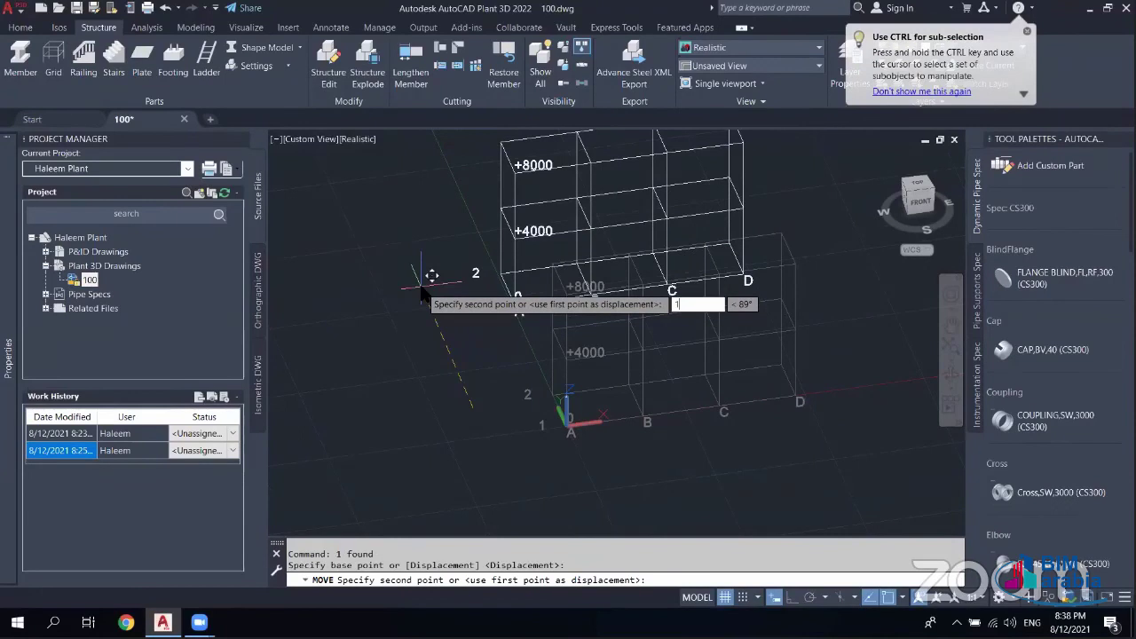
{"action": "type", "text": "0"}
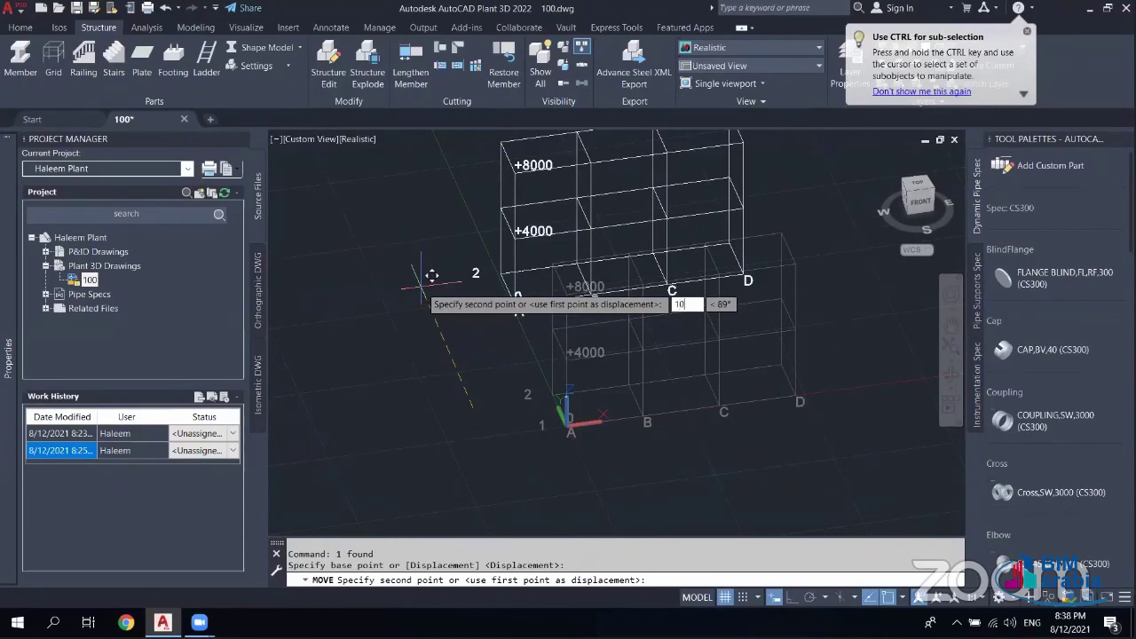
{"action": "type", "text": "000"}
{"action": "key", "text": "Return"}
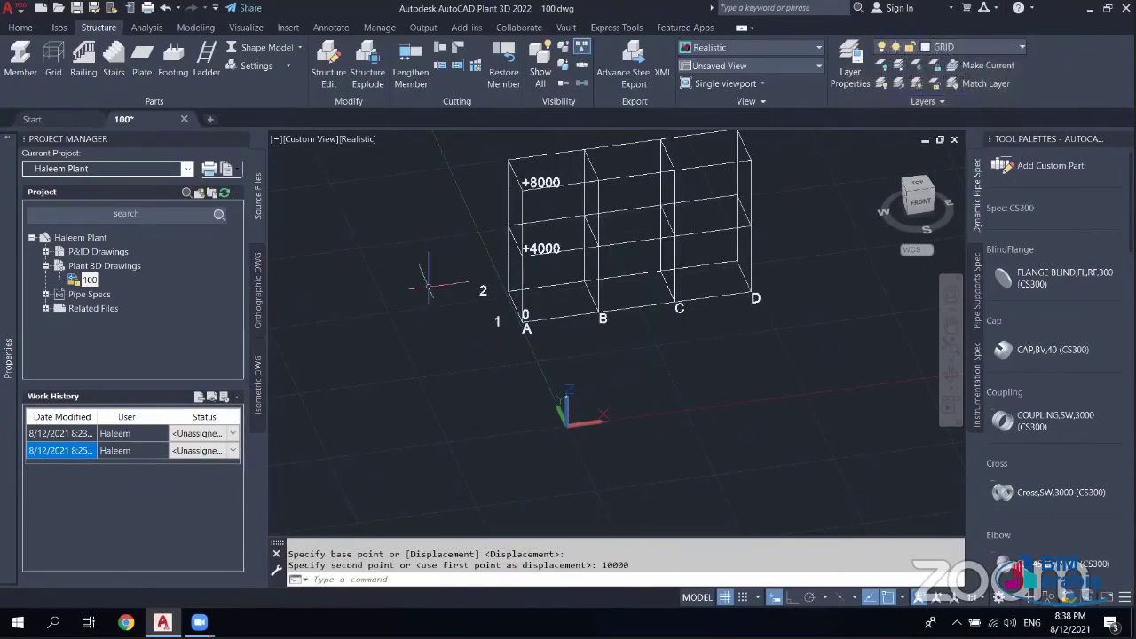
- Undo the skewed move, turn Ortho on, and move the frame 10000 units straight up
{"action": "left_click", "coordinate": [790, 597]}
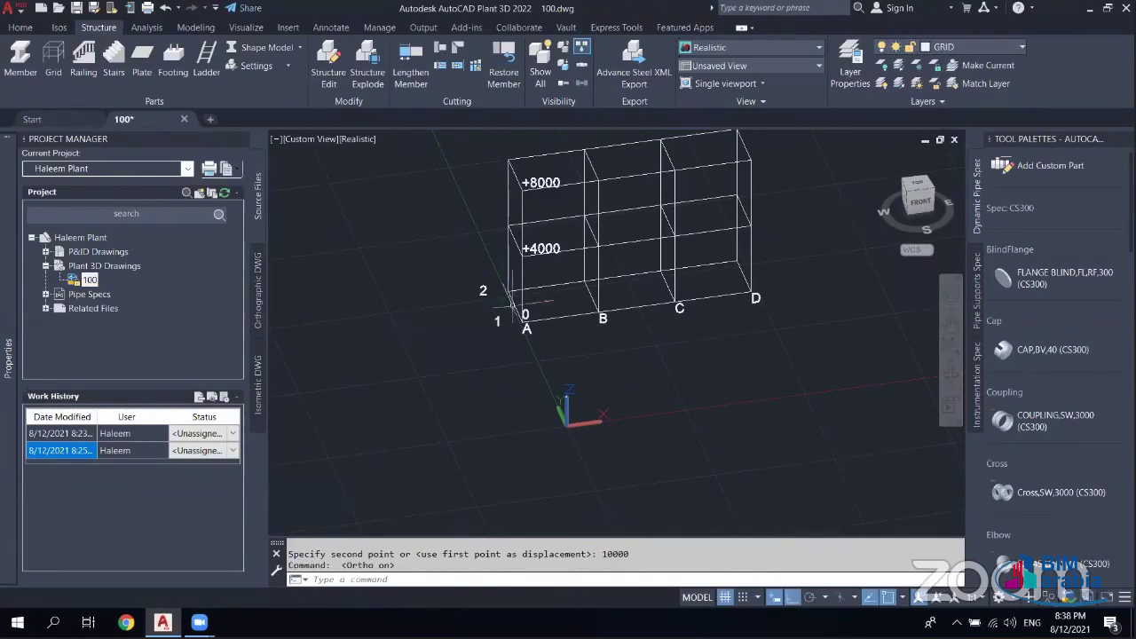
{"action": "key", "text": "ctrl+z"}
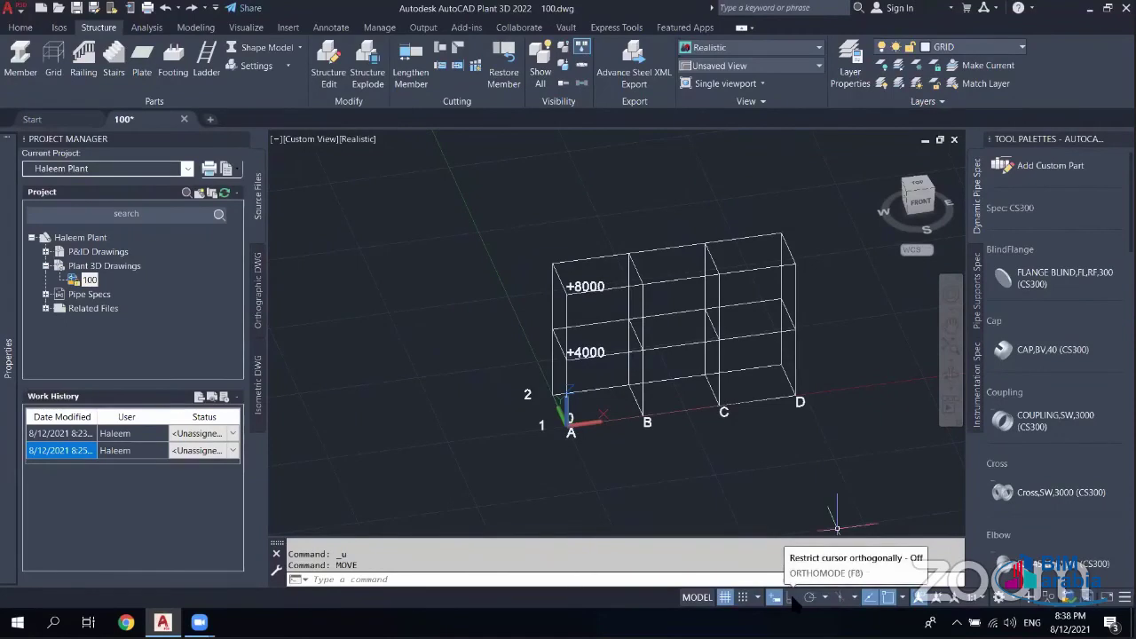
{"action": "left_click", "coordinate": [791, 598]}
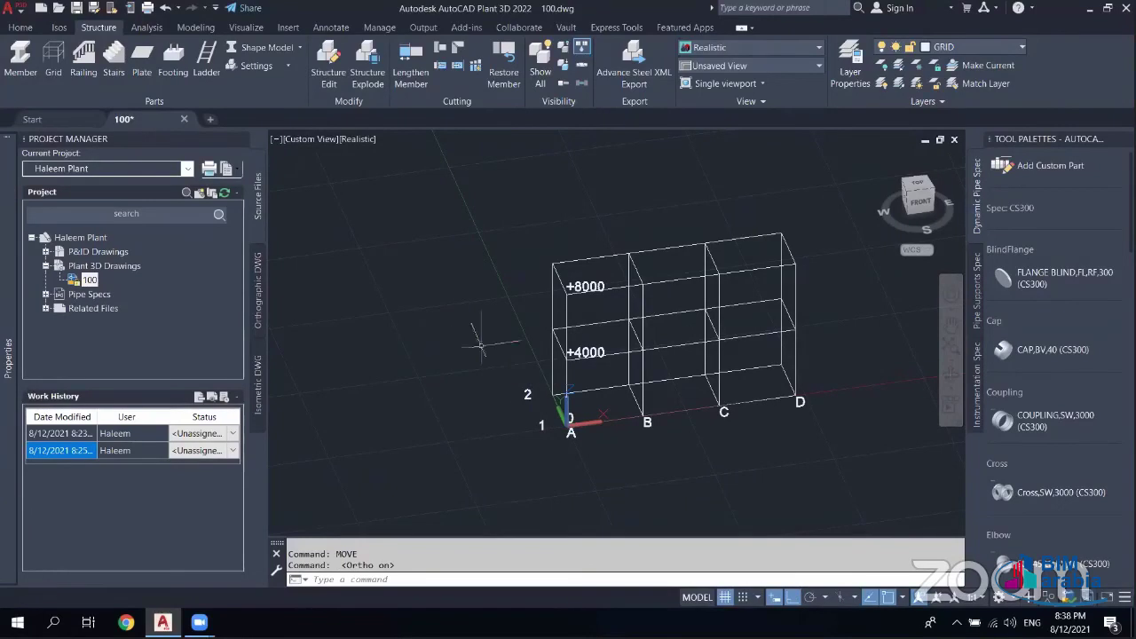
{"action": "left_click", "coordinate": [601, 285]}
{"action": "type", "text": "M"}
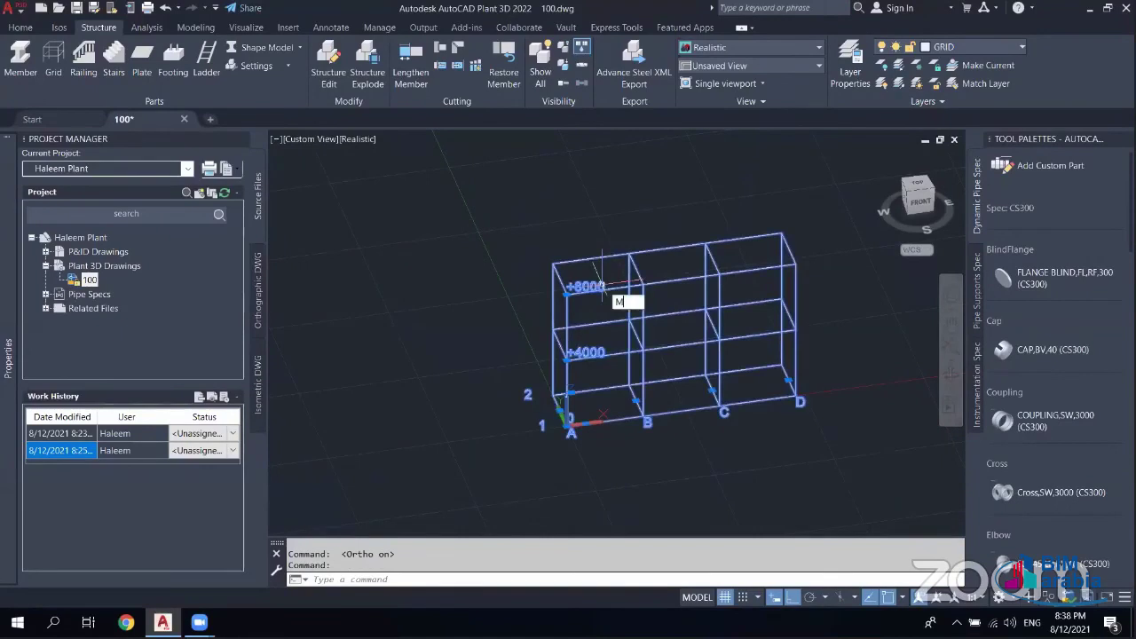
{"action": "key", "text": "Return"}
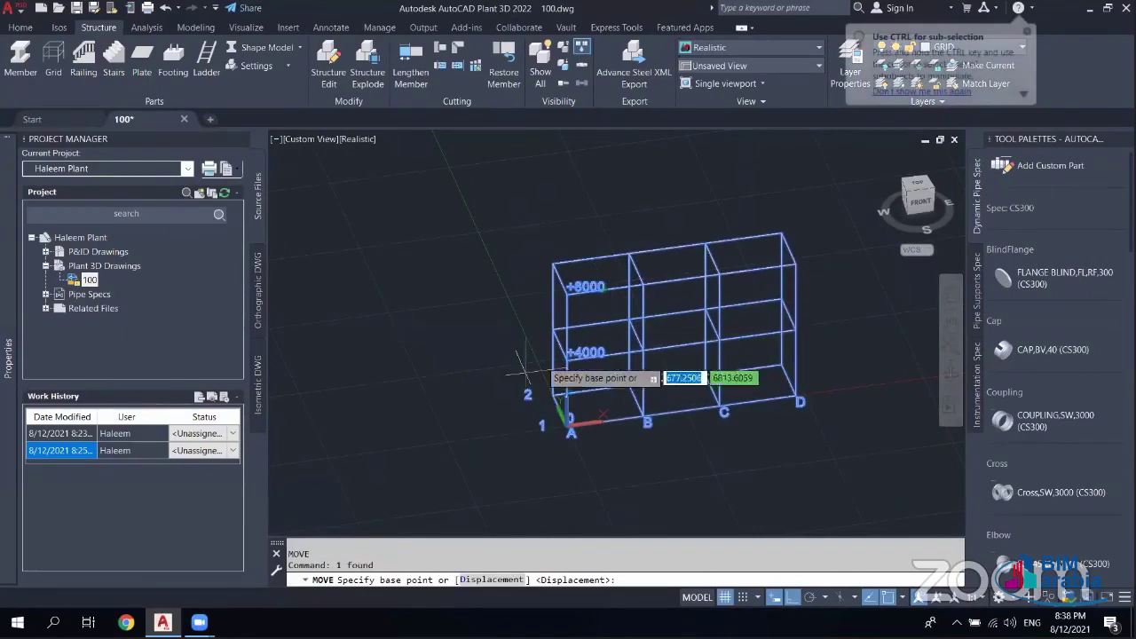
{"action": "left_click", "coordinate": [569, 390]}
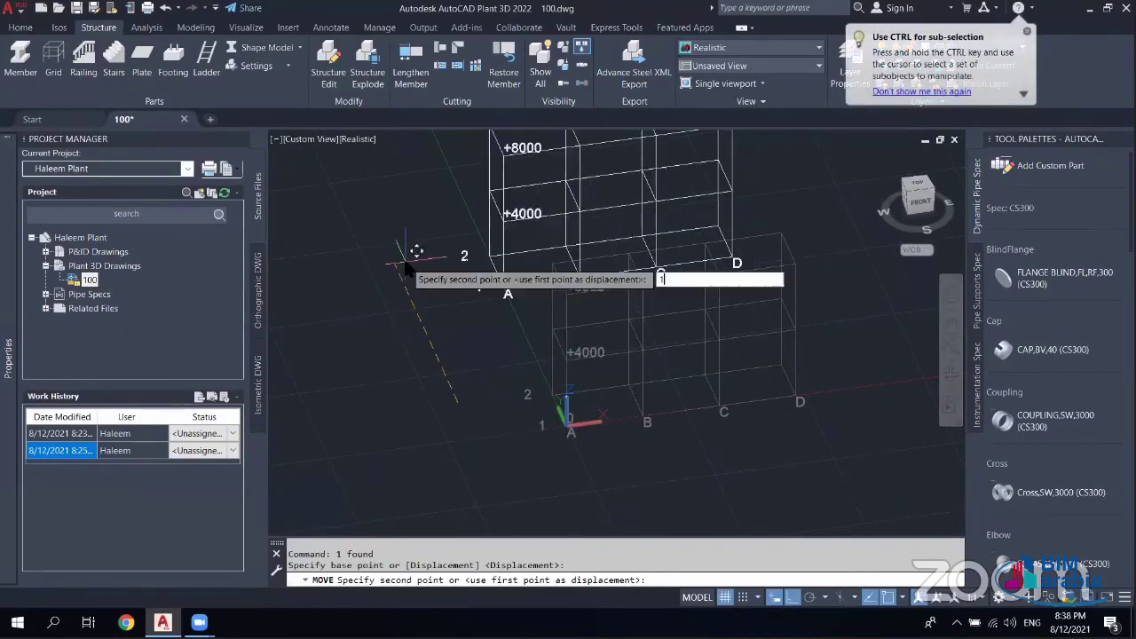
{"action": "type", "text": "10000"}
{"action": "key", "text": "Return"}
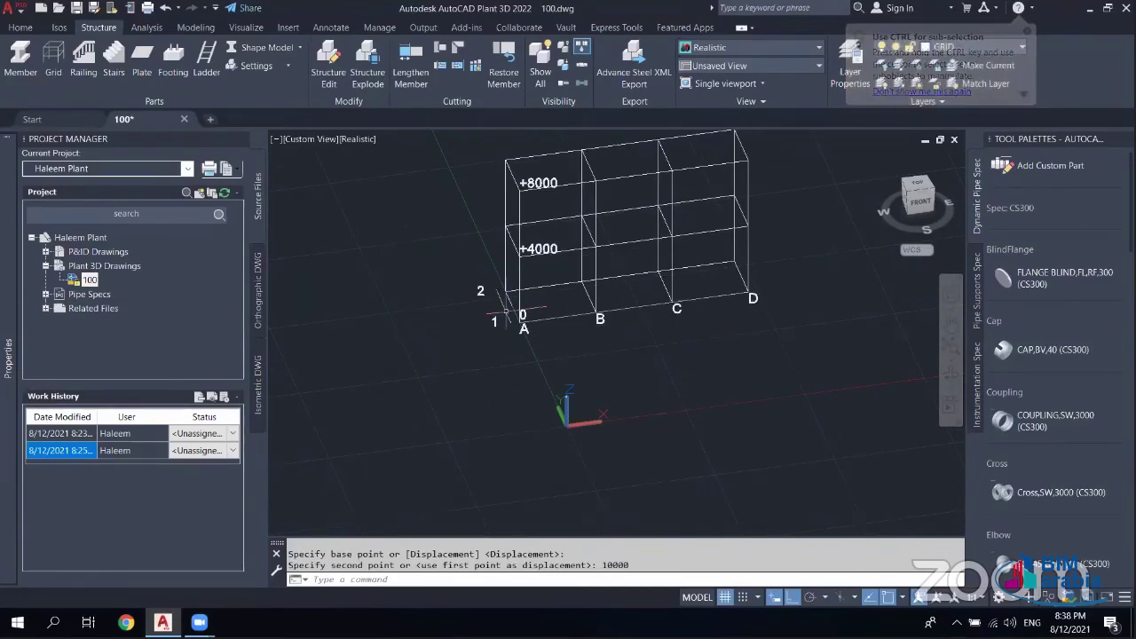
- Zoom and pan the view to leave empty space above the frame
{"action": "scroll", "coordinate": [505, 310], "scroll_direction": "up", "scroll_amount": 5}
{"action": "scroll", "coordinate": [506, 310], "scroll_direction": "down", "scroll_amount": 5}
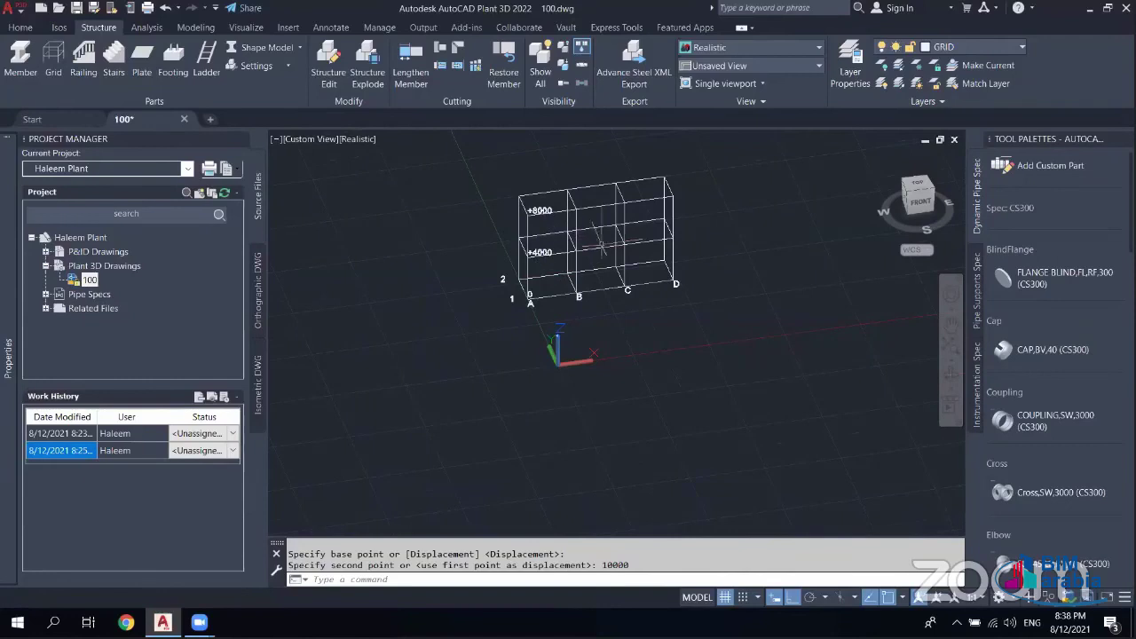
{"action": "key", "text": "Return"}
{"action": "middle_click_drag", "start_coordinate": [529, 139], "coordinate": [577, 288]}
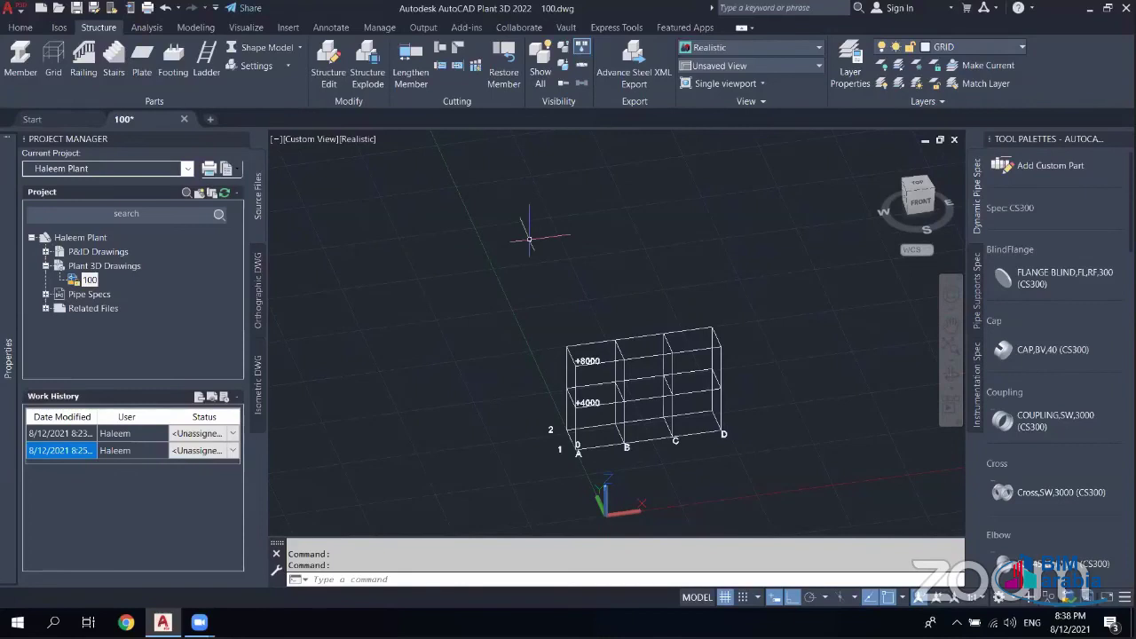
- Draw connected 5000, 3000, 8000 and 5000 line segments with L above the frame
{"action": "type", "text": "l"}
{"action": "key", "text": "Return"}
{"action": "left_click", "coordinate": [516, 272]}
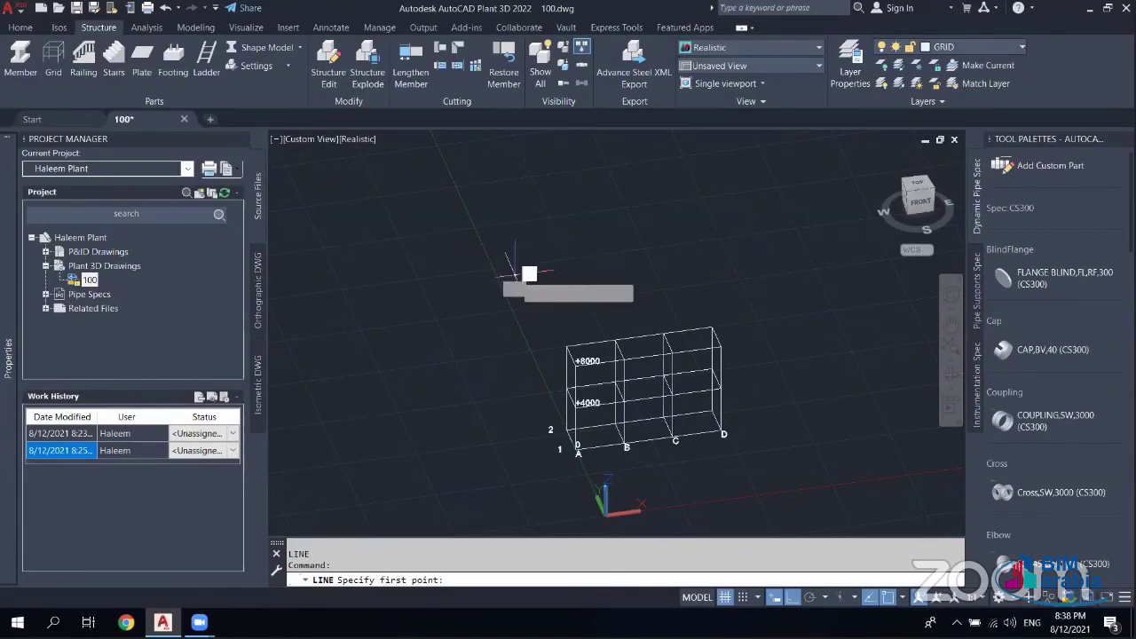
{"action": "type", "text": "500"}
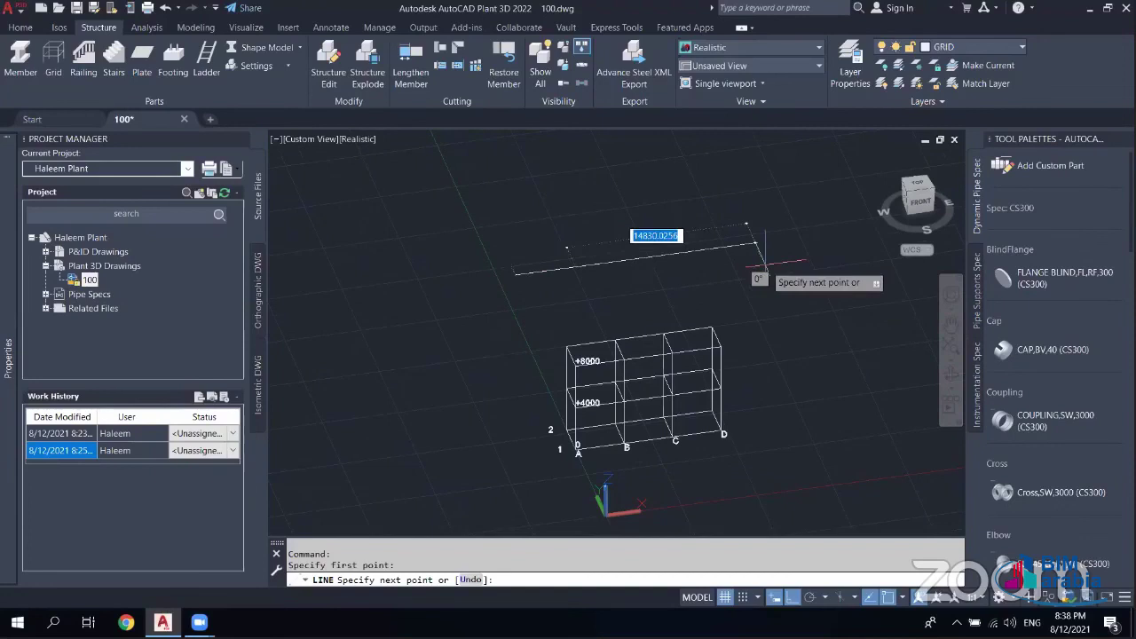
{"action": "key", "text": "Return"}
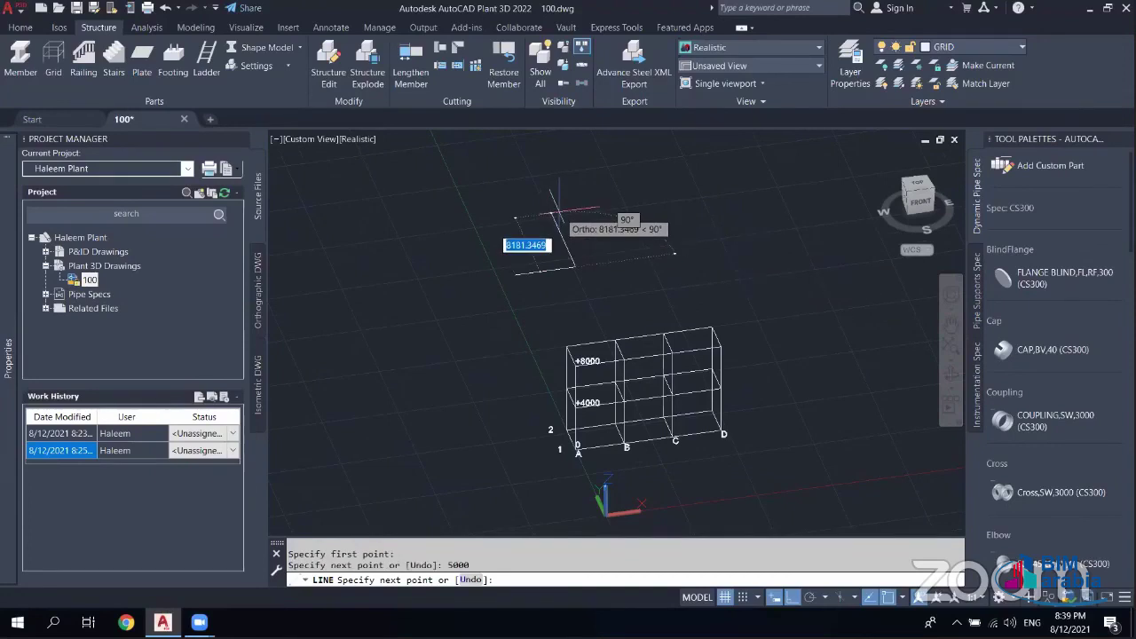
{"action": "type", "text": "3000"}
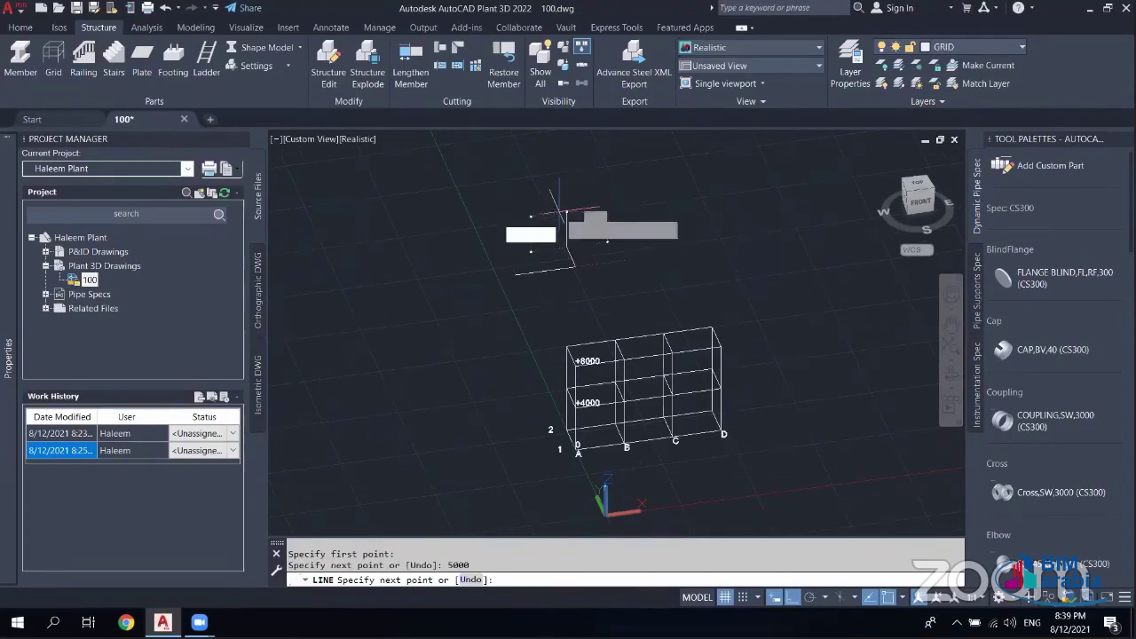
{"action": "key", "text": "Return"}
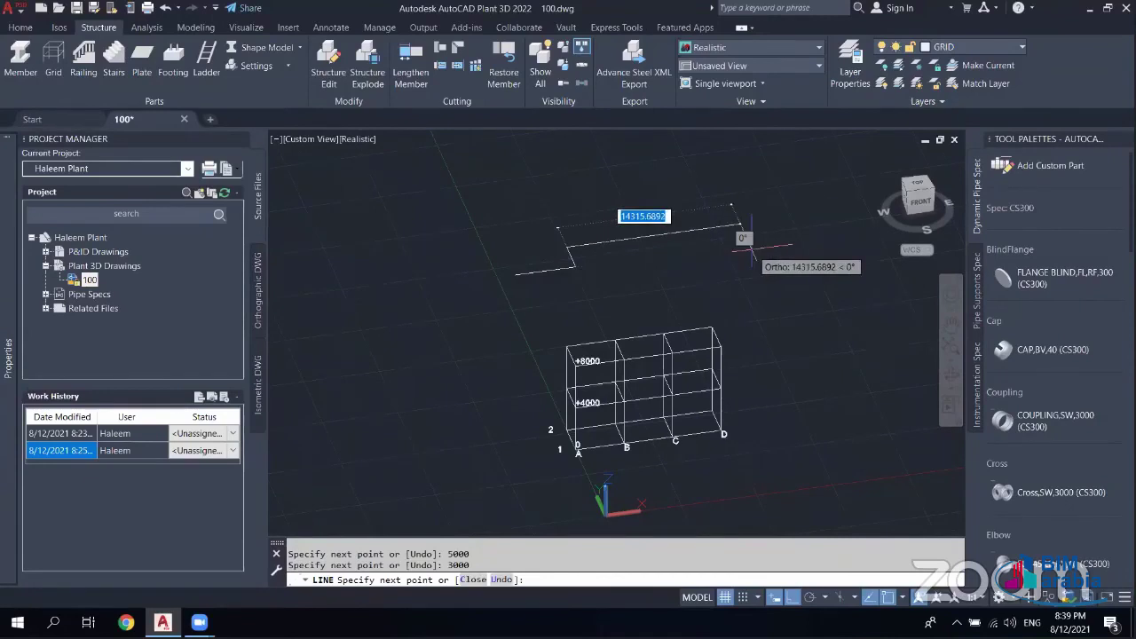
{"action": "type", "text": "8000"}
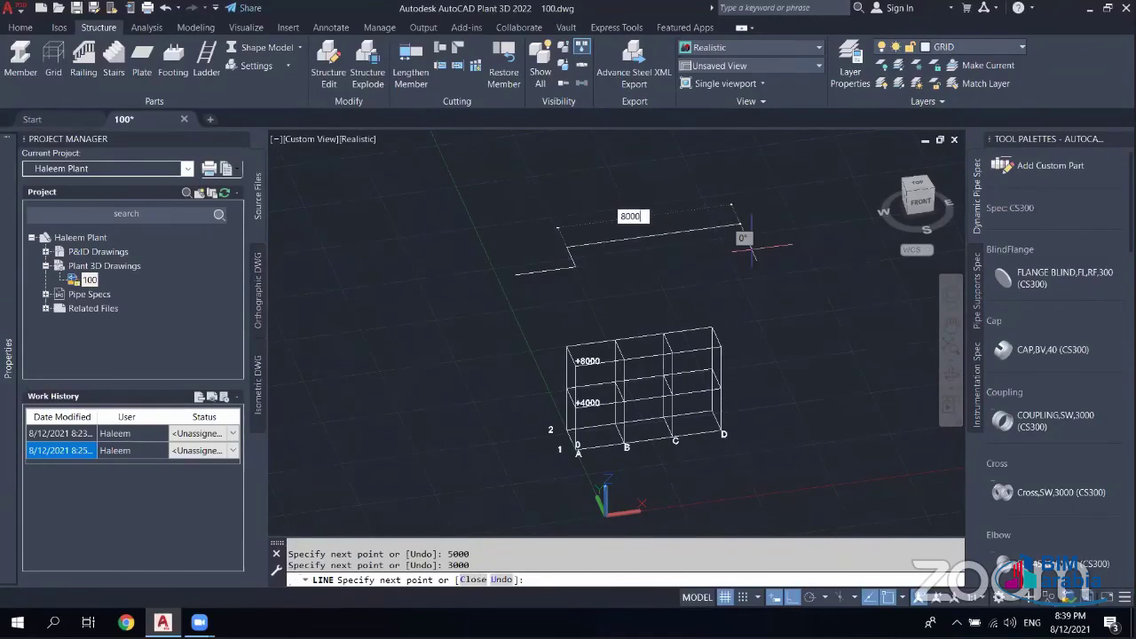
{"action": "key", "text": "Return"}
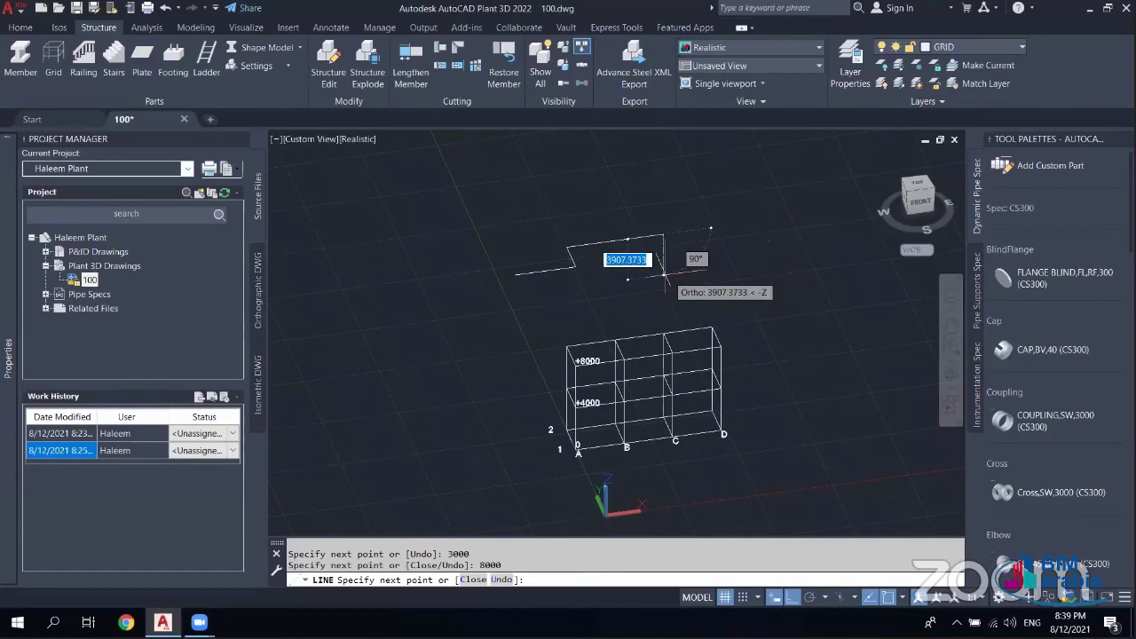
{"action": "type", "text": "5"}
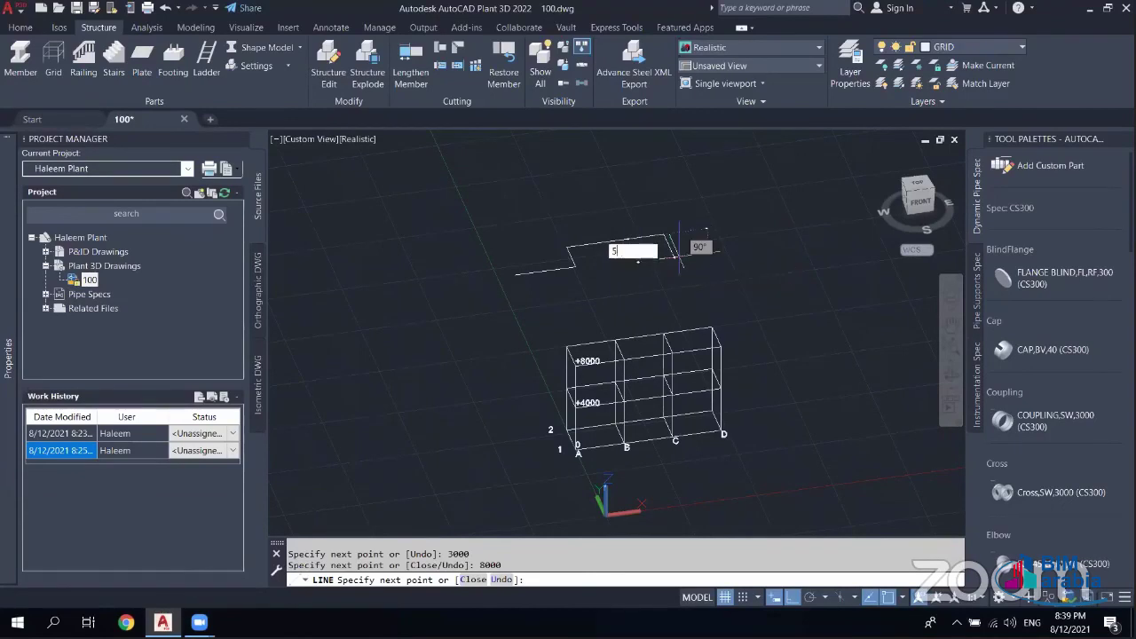
{"action": "type", "text": "000"}
{"action": "key", "text": "Return"}
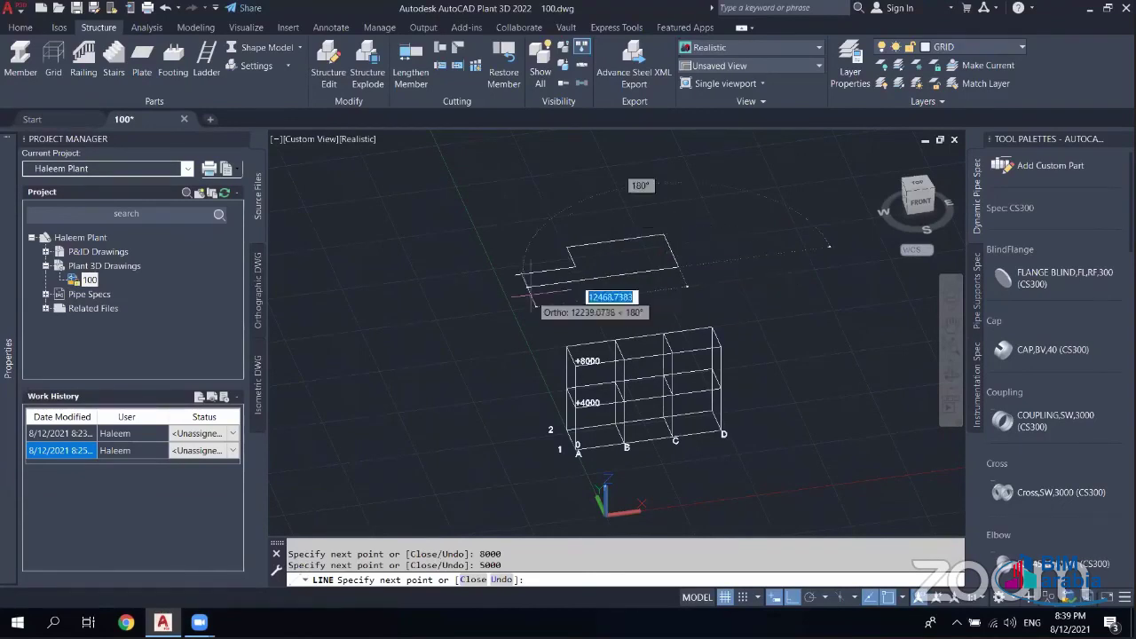
{"action": "key", "text": "Escape"}
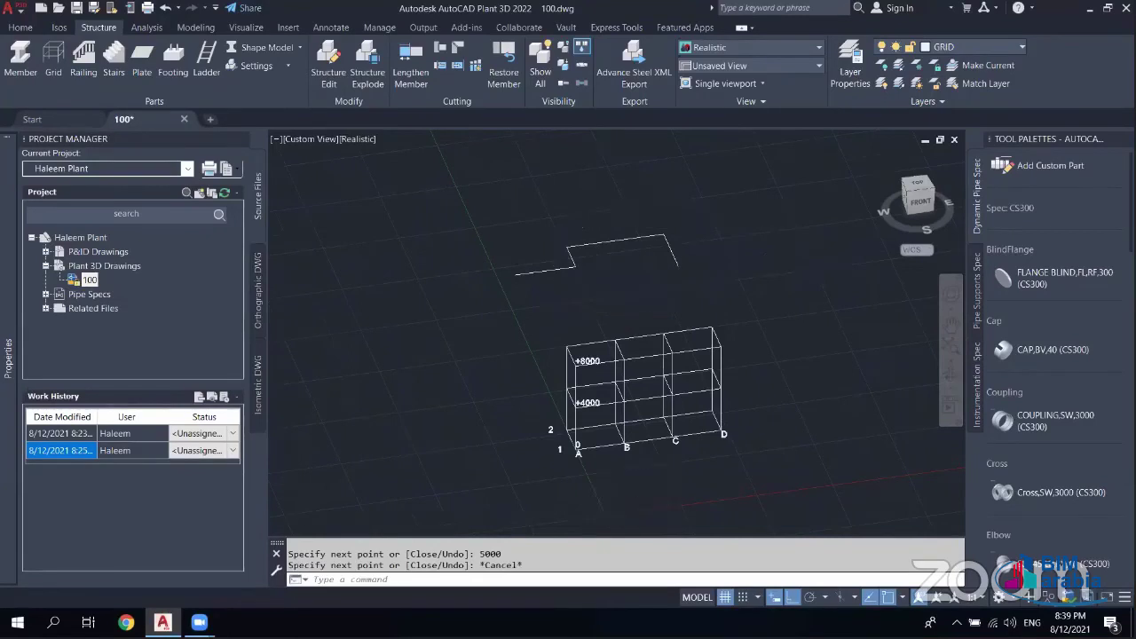
{"action": "scroll", "coordinate": [561, 285], "scroll_direction": "up", "scroll_amount": 2}
{"action": "scroll", "coordinate": [570, 303], "scroll_direction": "up", "scroll_amount": 2}
{"action": "middle_click_drag", "start_coordinate": [570, 303], "coordinate": [570, 303]}
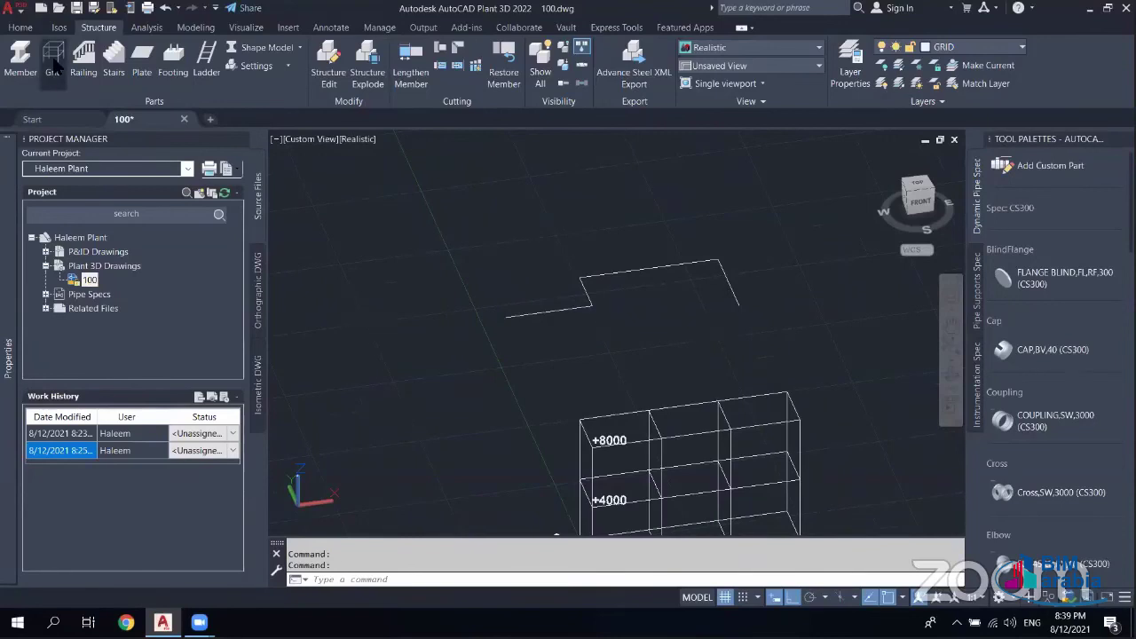
- Start a new grid and pick its three axis positions A–C directly in the model
{"action": "left_click", "coordinate": [53, 67]}
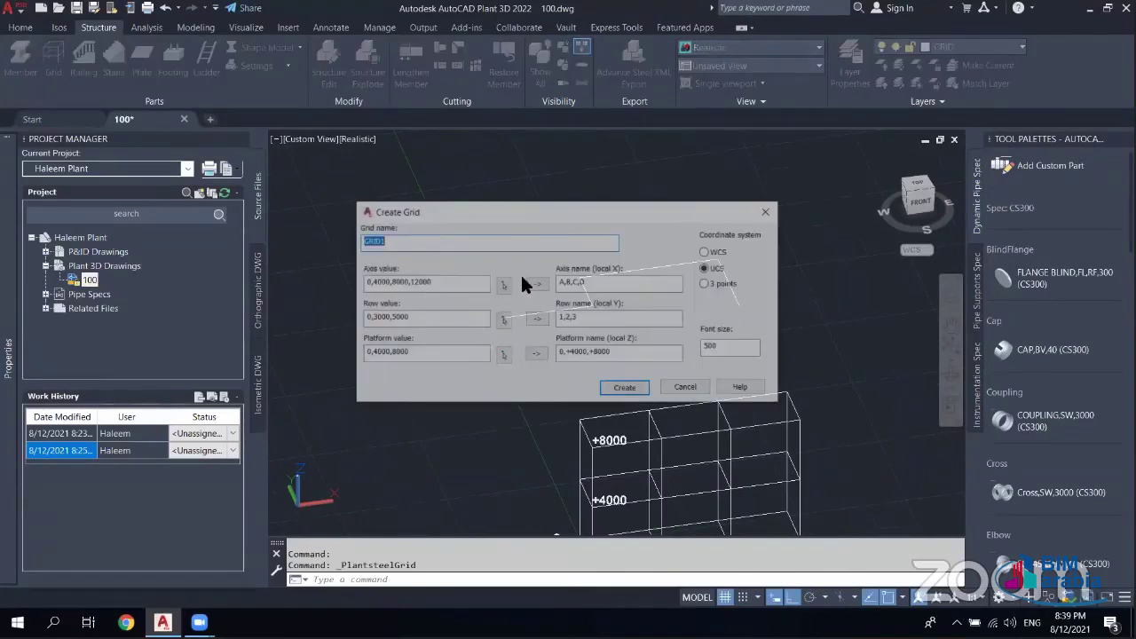
{"action": "left_click", "coordinate": [401, 242]}
{"action": "type", "text": "GRID2"}
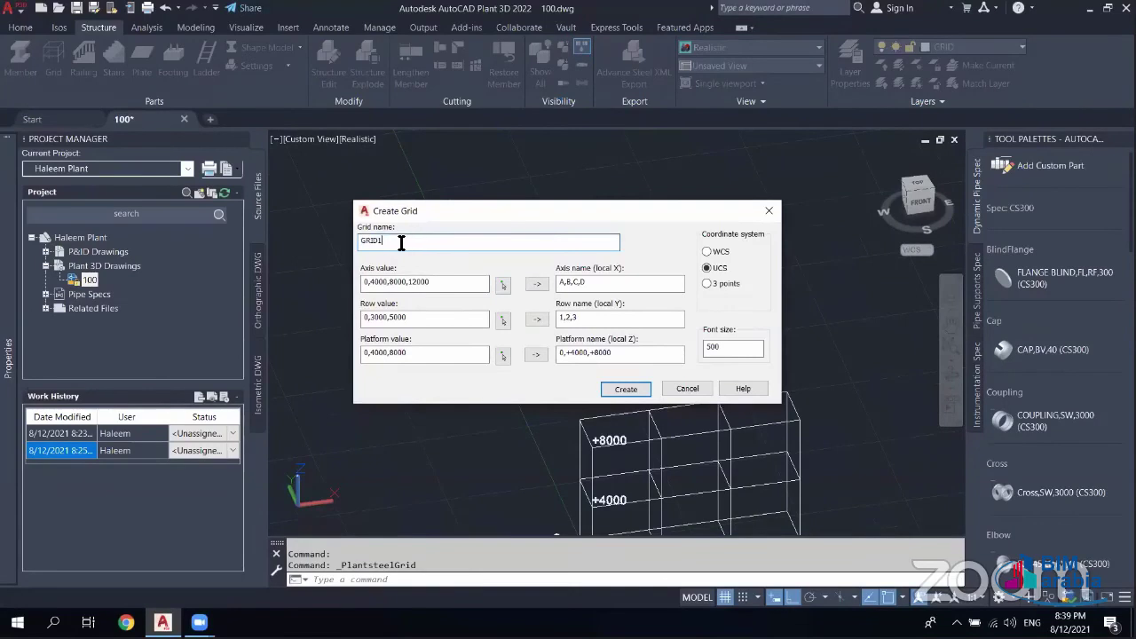
{"action": "left_click", "coordinate": [503, 285]}
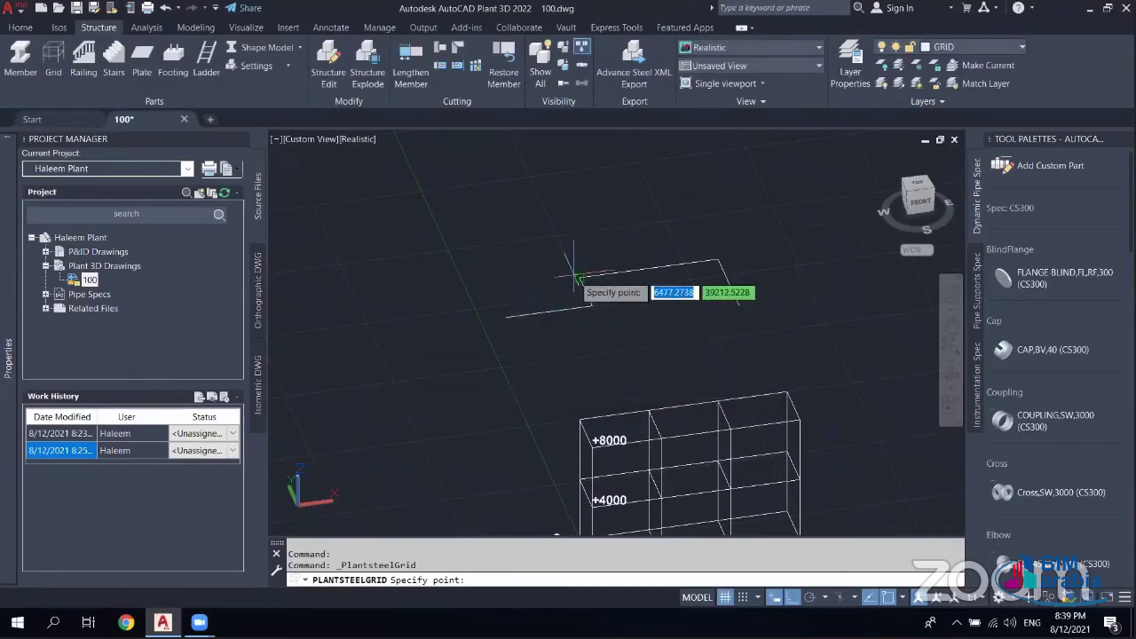
{"action": "left_click", "coordinate": [508, 316]}
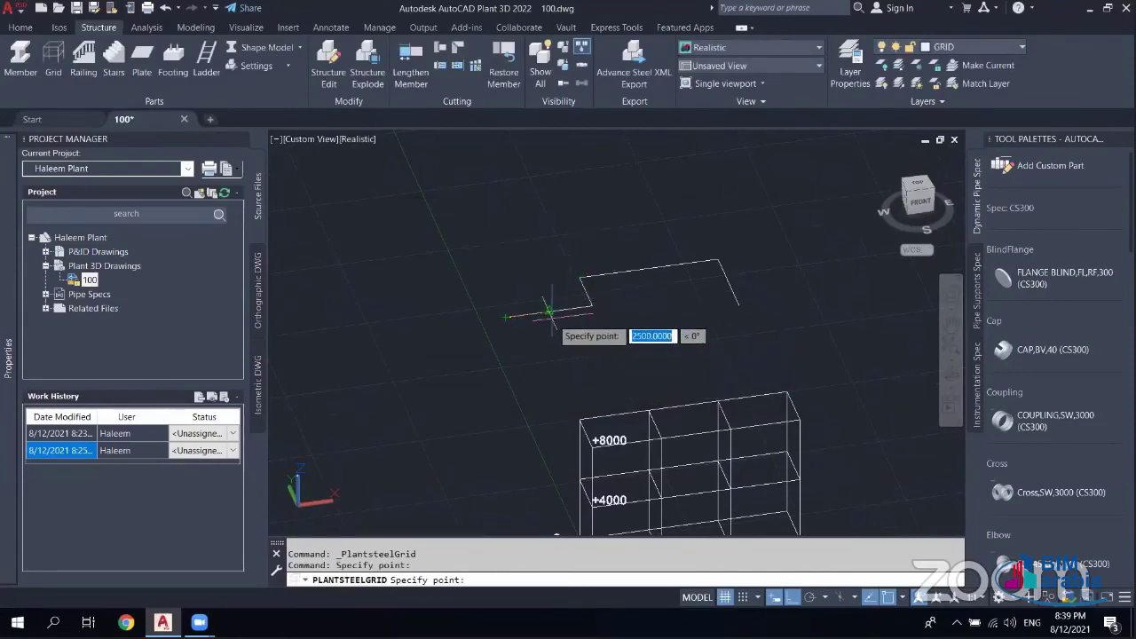
{"action": "left_click", "coordinate": [581, 278]}
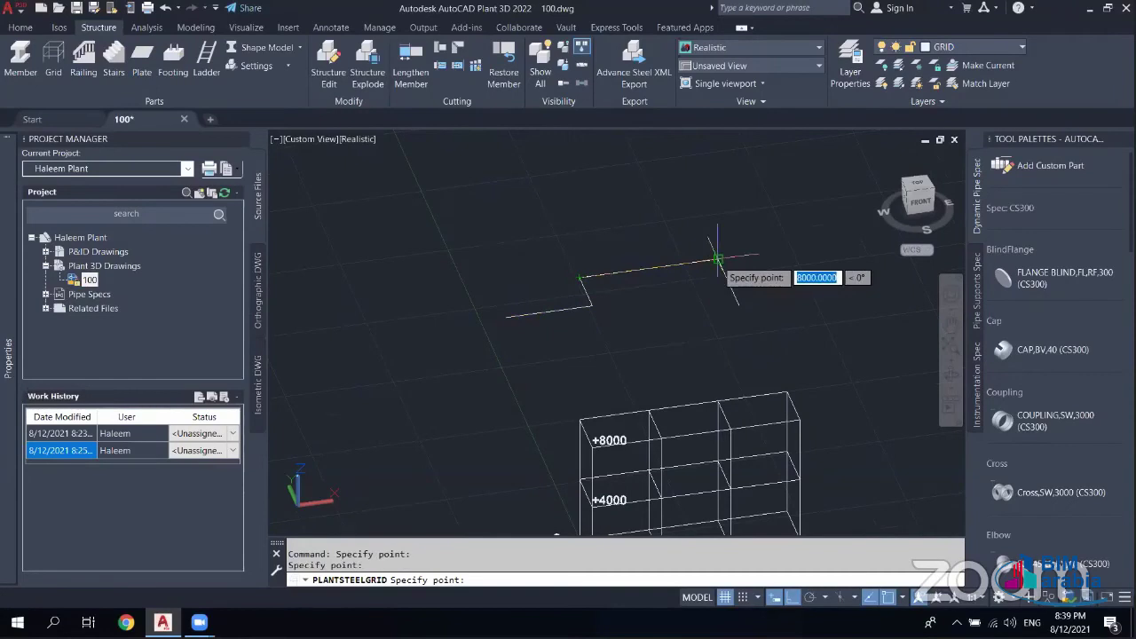
{"action": "left_click", "coordinate": [718, 259]}
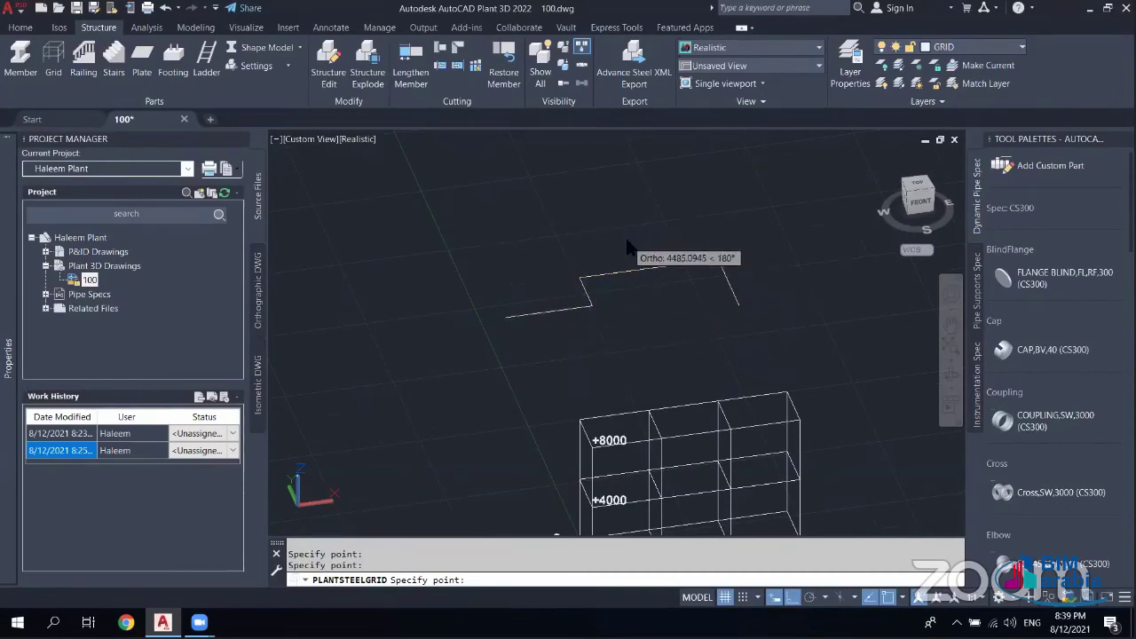
{"action": "key", "text": "Return"}
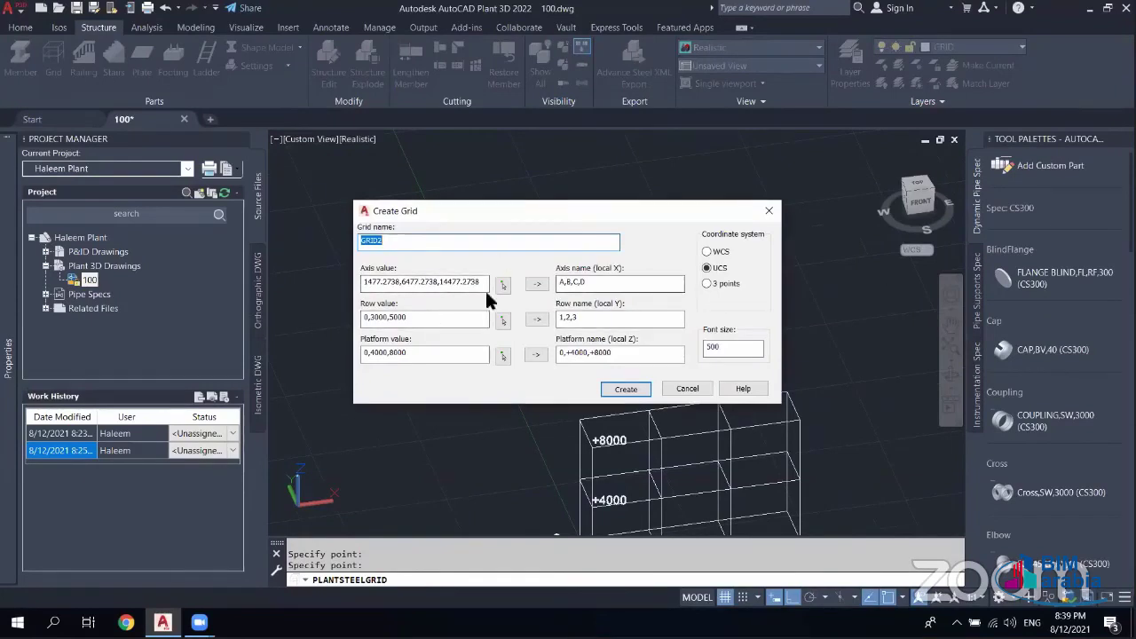
- Replace the row values by picking row positions in the model, then create GRID2
{"action": "double_click", "coordinate": [441, 320]}
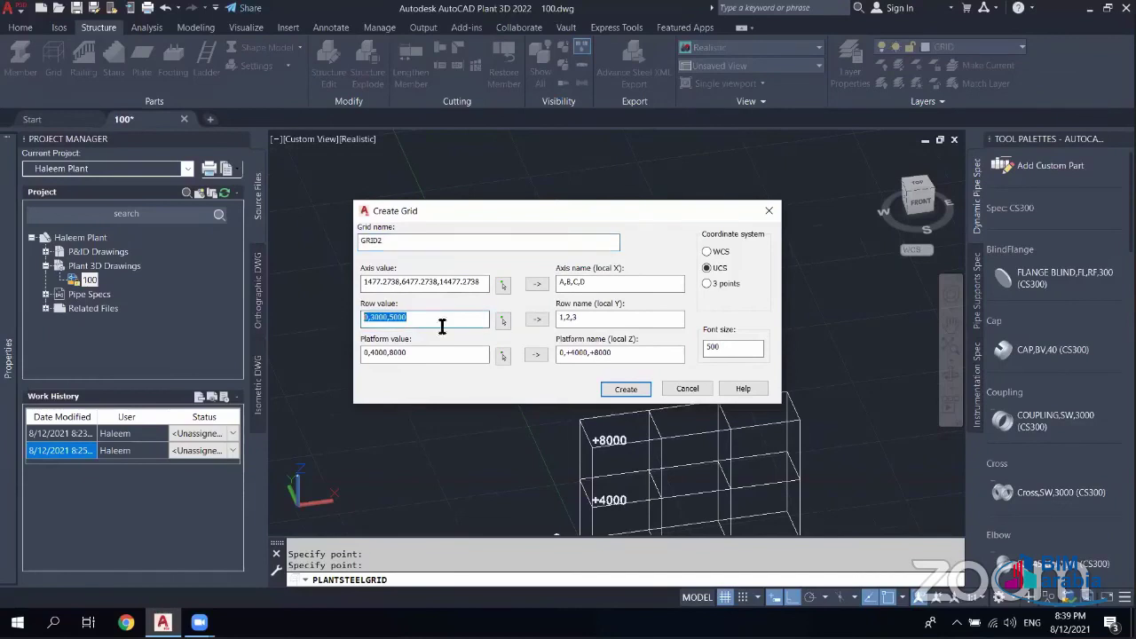
{"action": "left_click", "coordinate": [502, 321]}
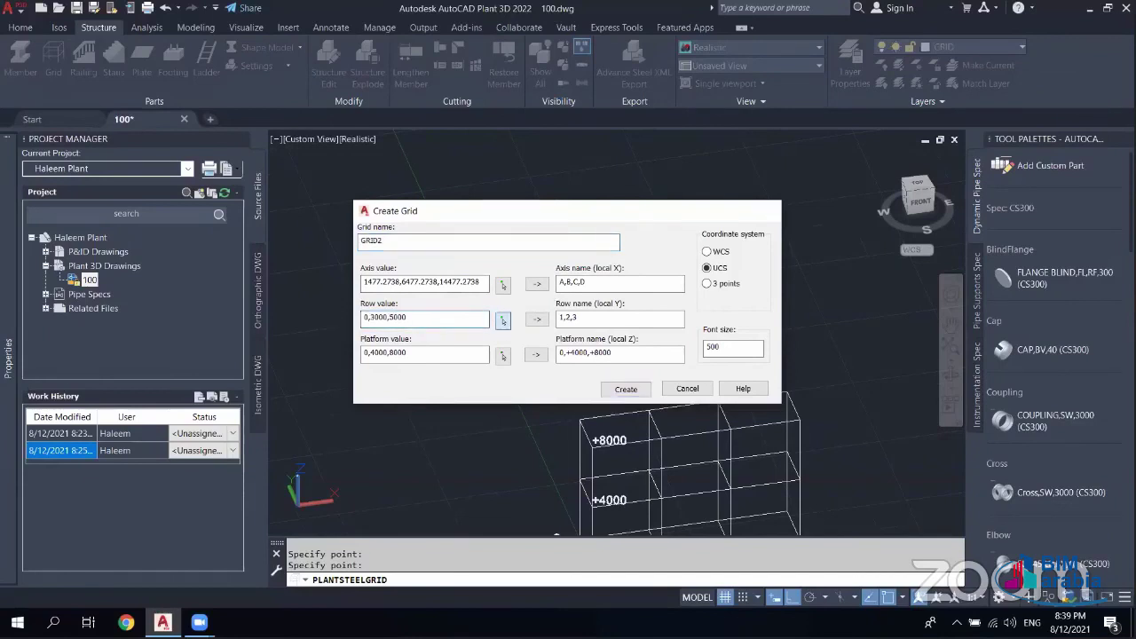
{"action": "left_click", "coordinate": [577, 278]}
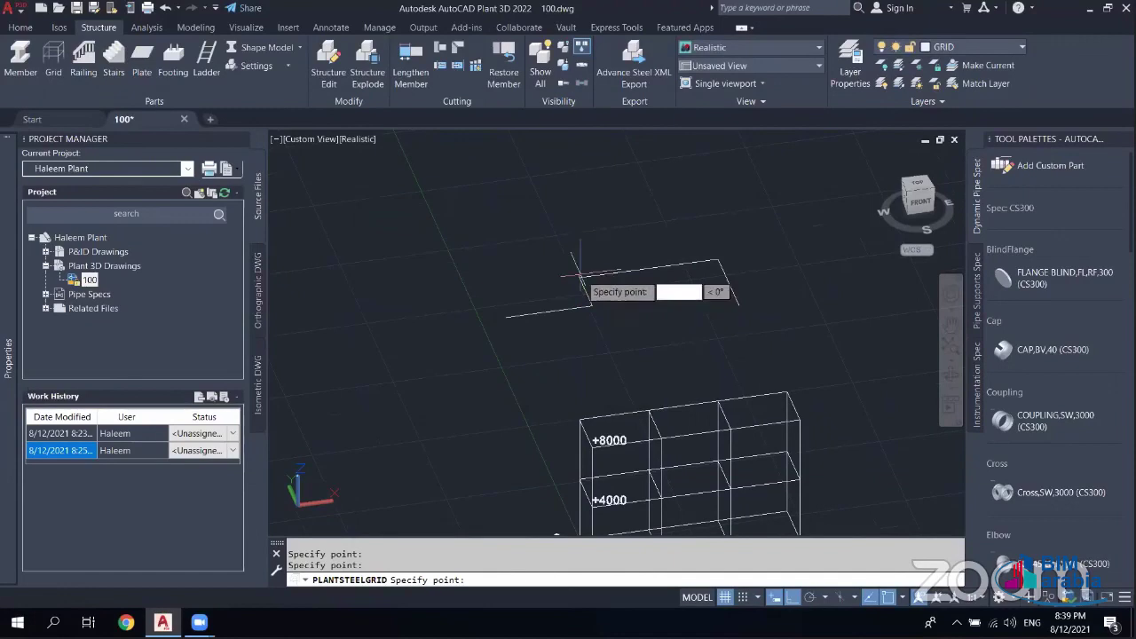
{"action": "key", "text": "Return"}
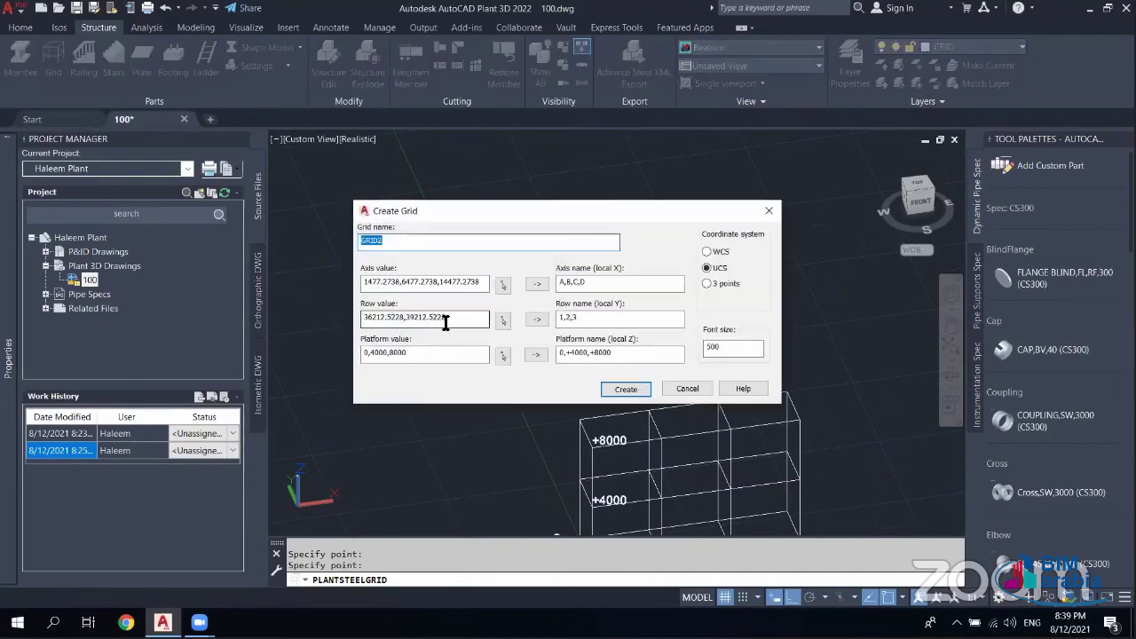
{"action": "left_click", "coordinate": [632, 383]}
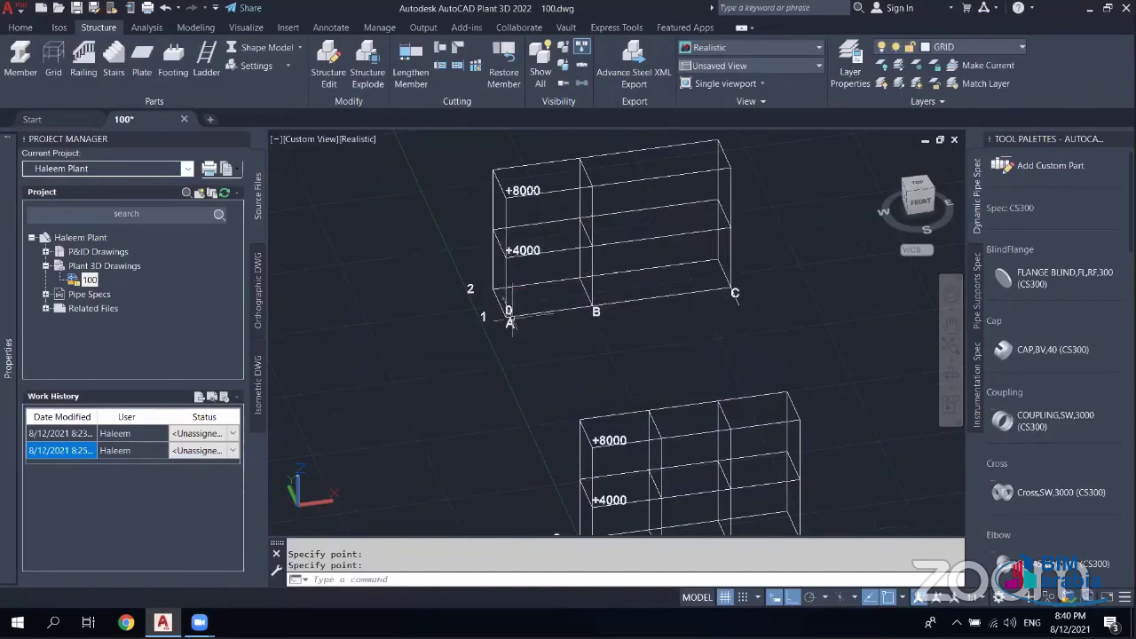
{"action": "middle_click_drag", "start_coordinate": [626, 288], "coordinate": [568, 359], "text": "shift"}
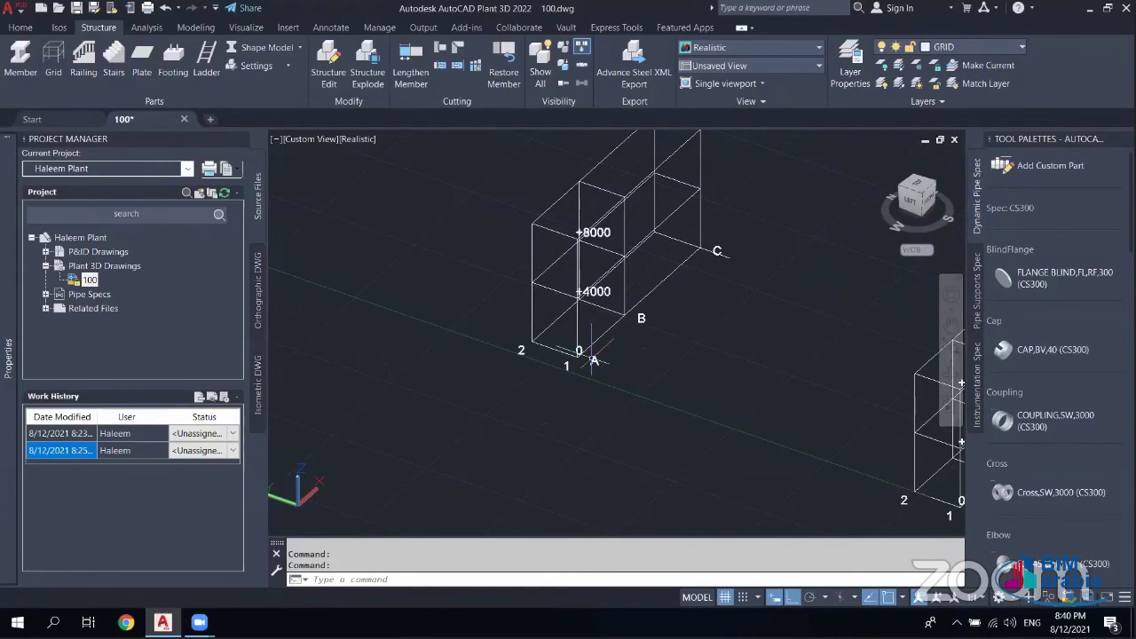
{"action": "mouse_move", "coordinate": [635, 315]}
{"action": "middle_mouse_down", "text": "shift"}
{"action": "mouse_move", "coordinate": [627, 289]}
{"action": "mouse_move", "coordinate": [630, 304]}
{"action": "middle_mouse_up", "text": "shift"}
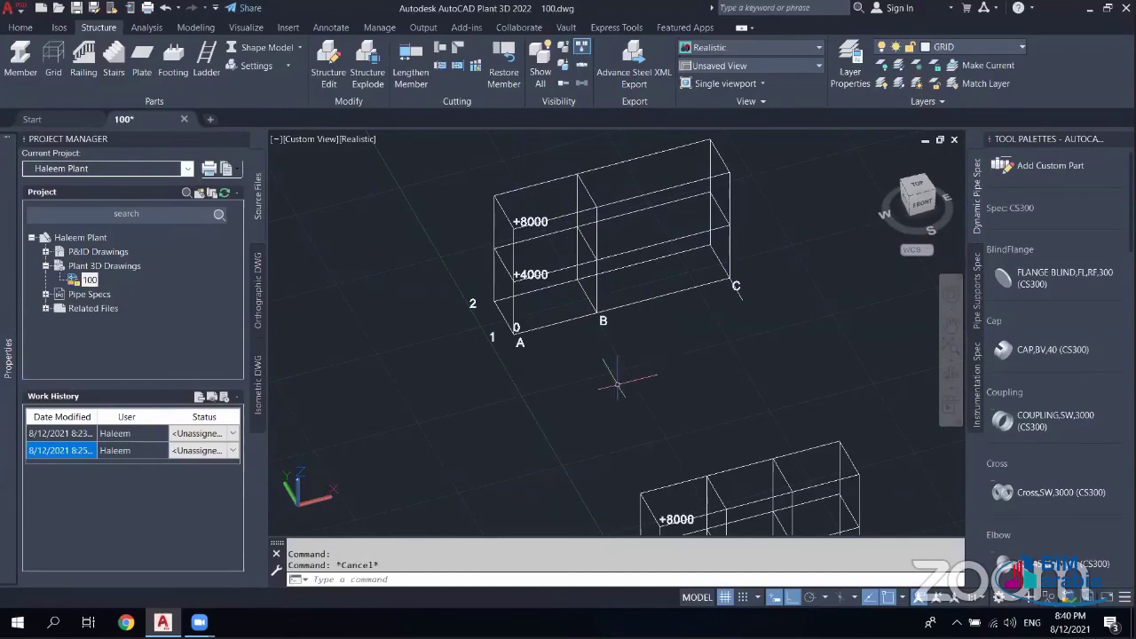
{"action": "key", "text": "Escape"}
{"action": "type", "text": "l"}
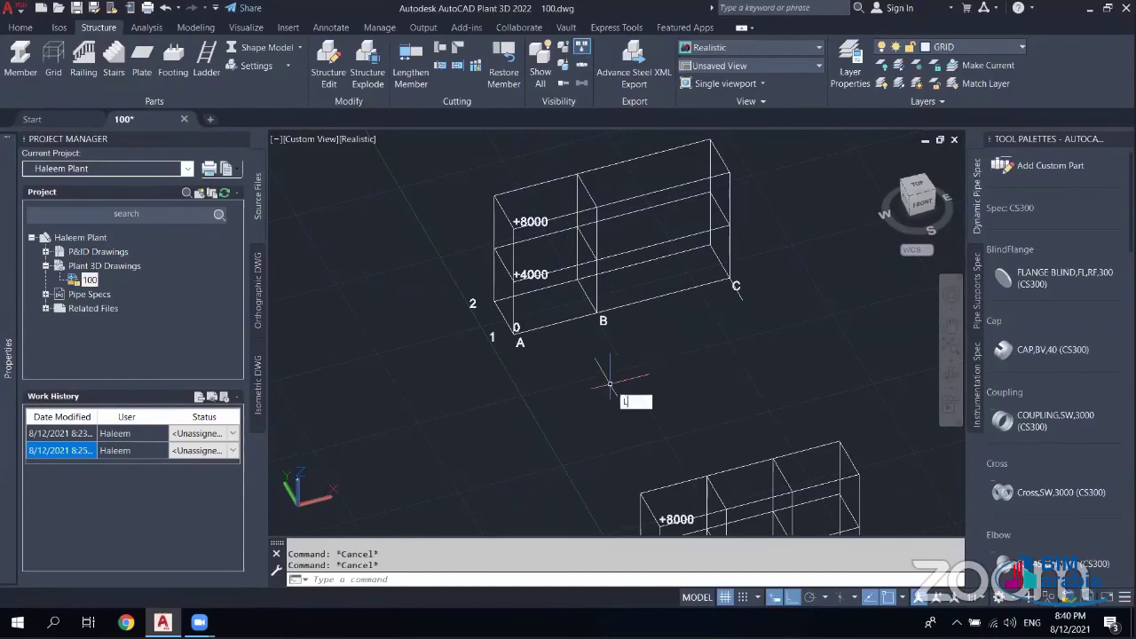
{"action": "key", "text": "Return"}
{"action": "left_click", "coordinate": [584, 374]}
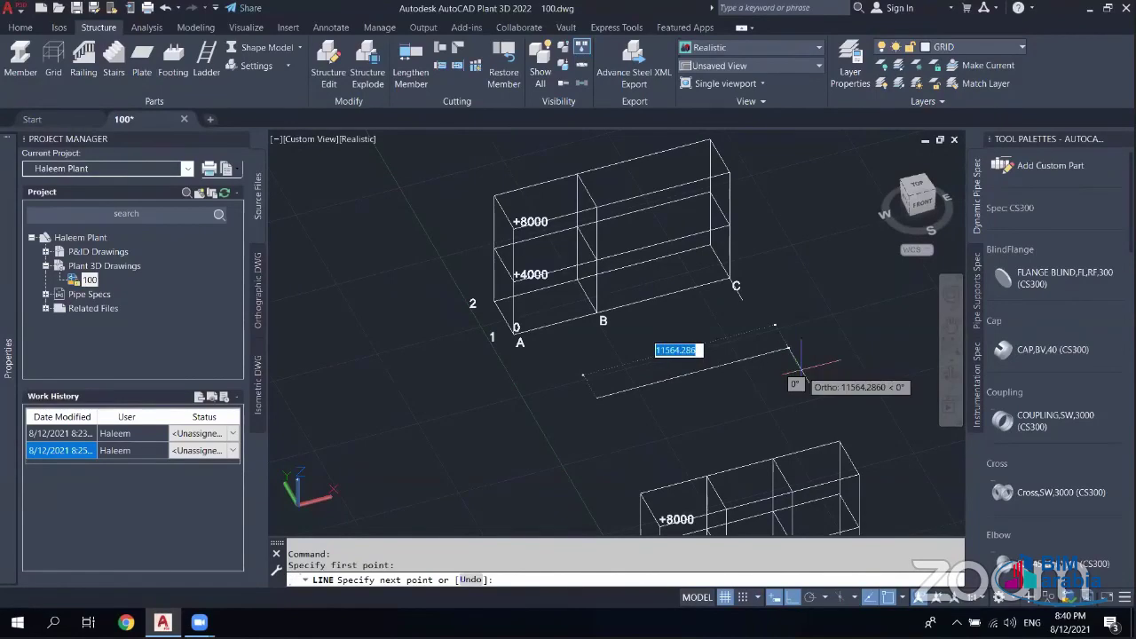
{"action": "key", "text": "Escape"}
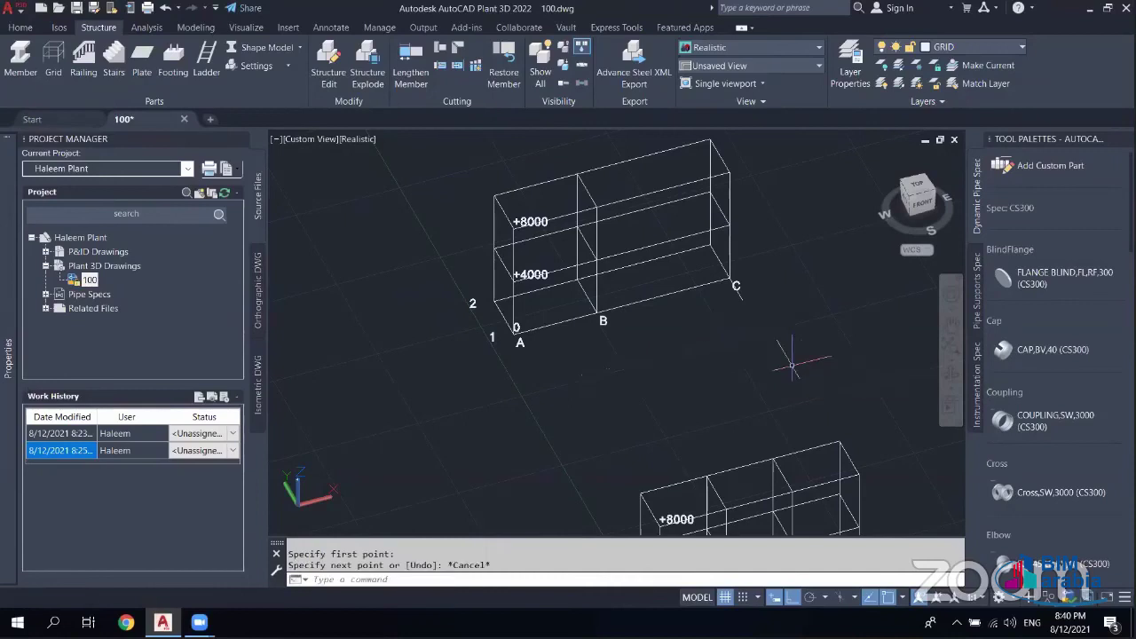
{"action": "middle_click_drag", "start_coordinate": [569, 323], "coordinate": [631, 389]}
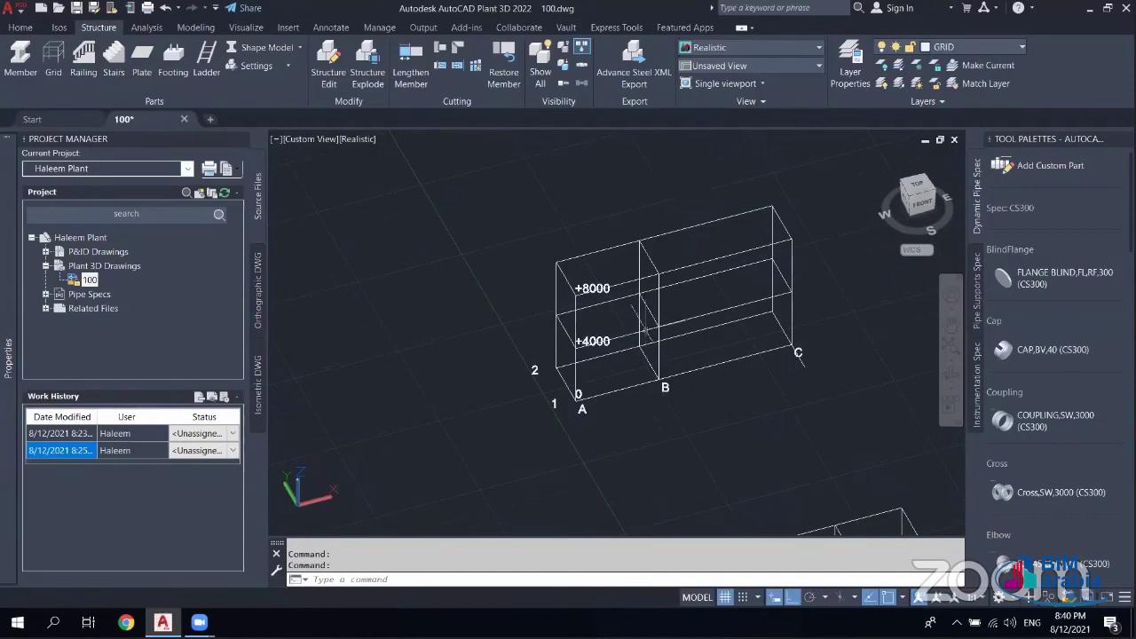
{"action": "middle_click_drag", "start_coordinate": [599, 332], "coordinate": [540, 263]}
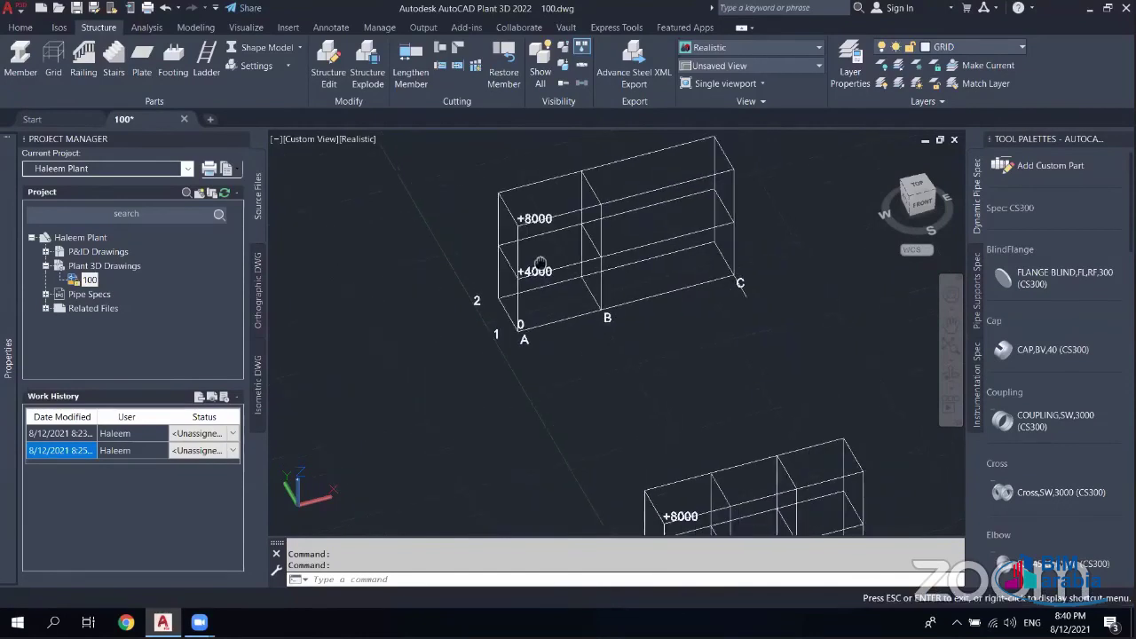
- Place concrete footings beside grid line 2 and grid line 1 of GRID2
{"action": "left_click", "coordinate": [173, 58]}
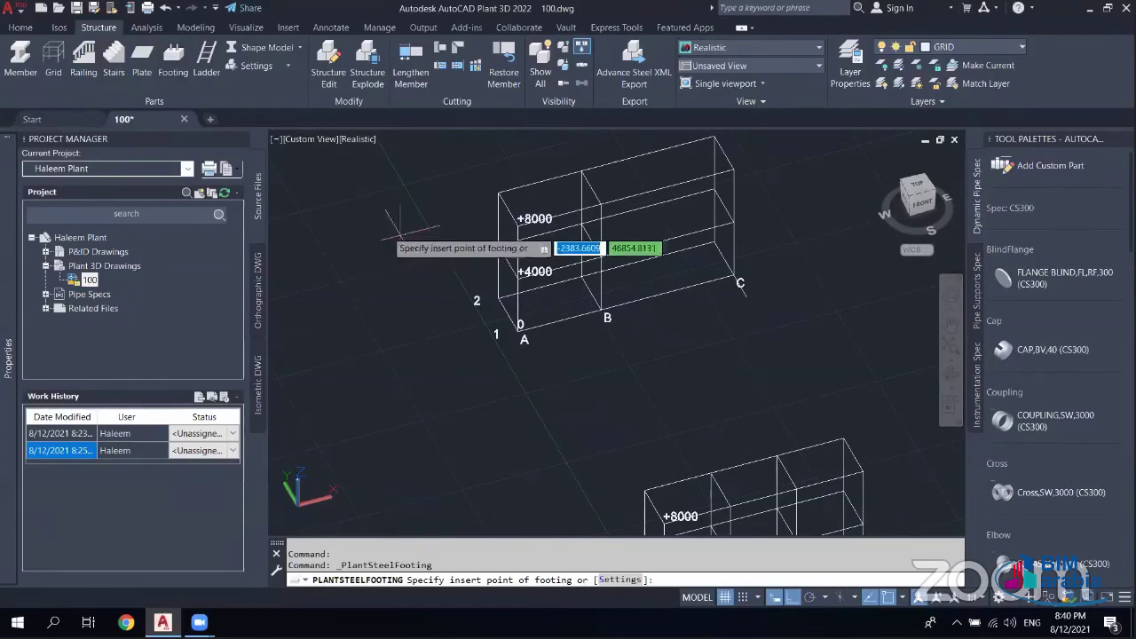
{"action": "left_click", "coordinate": [393, 290]}
{"action": "left_click", "coordinate": [423, 289]}
{"action": "left_click", "coordinate": [450, 404]}
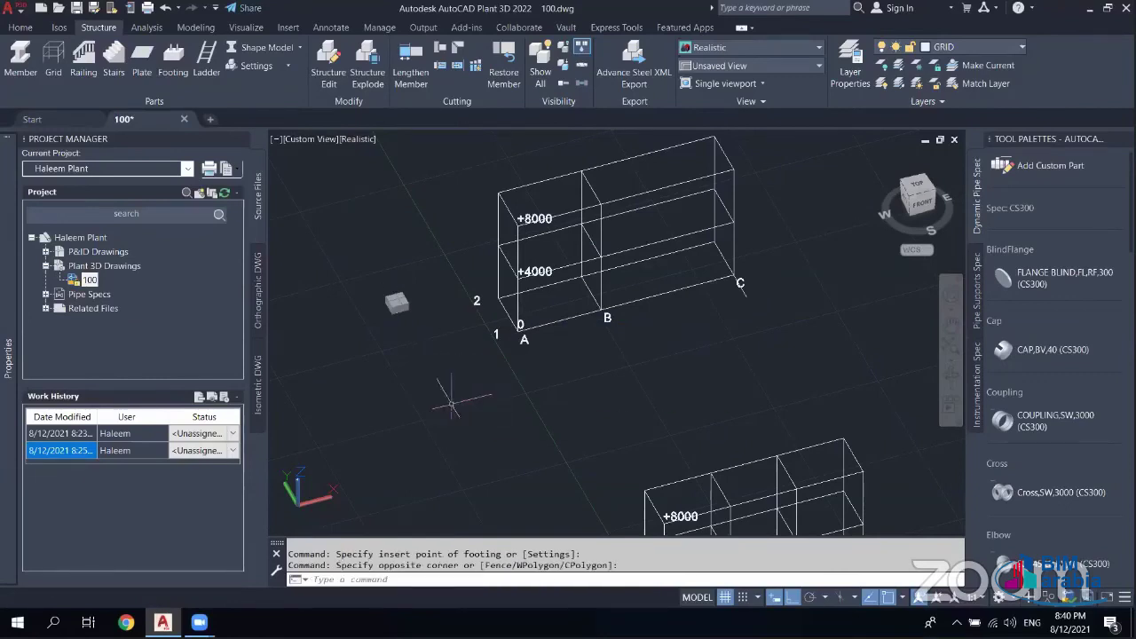
{"action": "left_click", "coordinate": [395, 293]}
{"action": "left_click", "coordinate": [173, 64]}
{"action": "scroll", "coordinate": [397, 301], "scroll_direction": "up", "scroll_amount": 3}
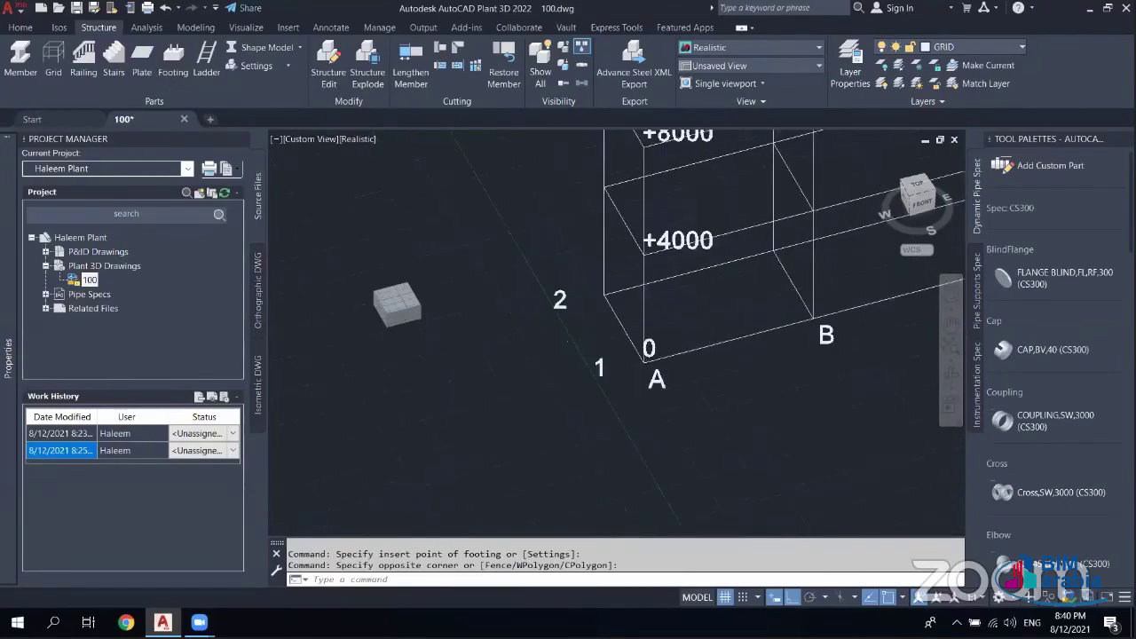
{"action": "scroll", "coordinate": [397, 302], "scroll_direction": "up", "scroll_amount": 3}
{"action": "left_click", "coordinate": [483, 442]}
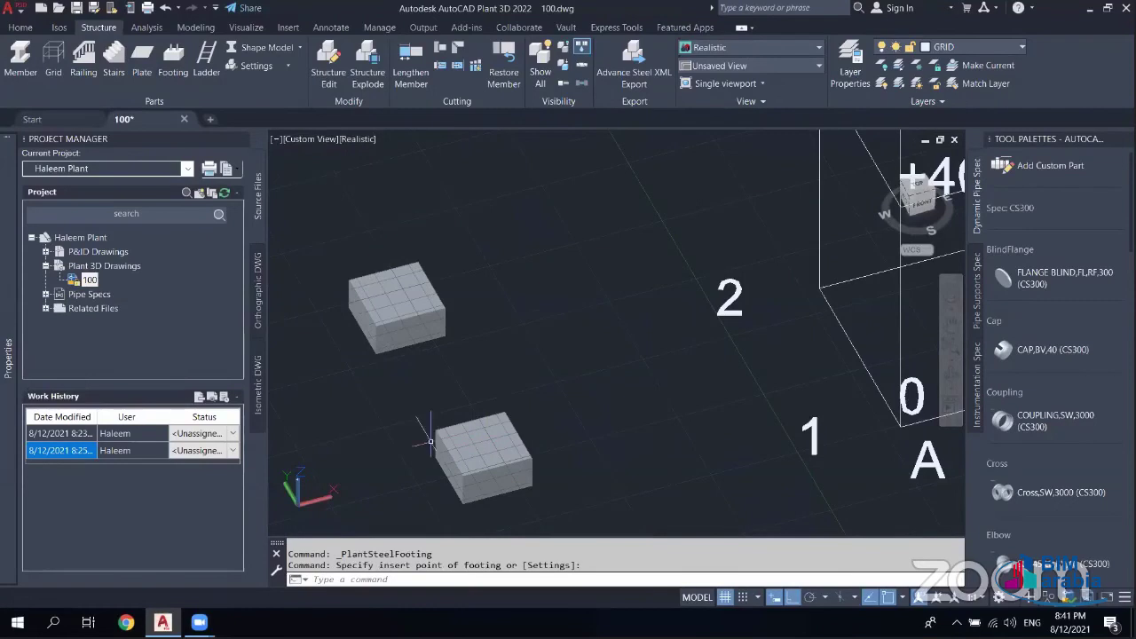
{"action": "left_click", "coordinate": [257, 68]}
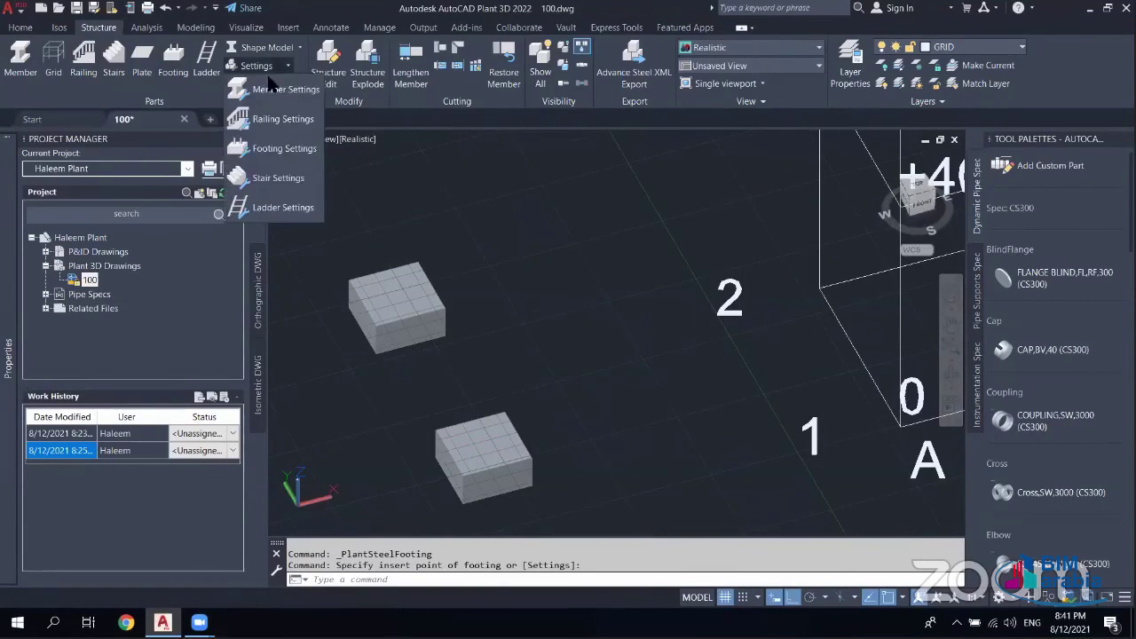
- Set footing depth to 8000 with ASTM standard and CONCRETE code in Footing Settings
{"action": "left_click", "coordinate": [302, 158]}
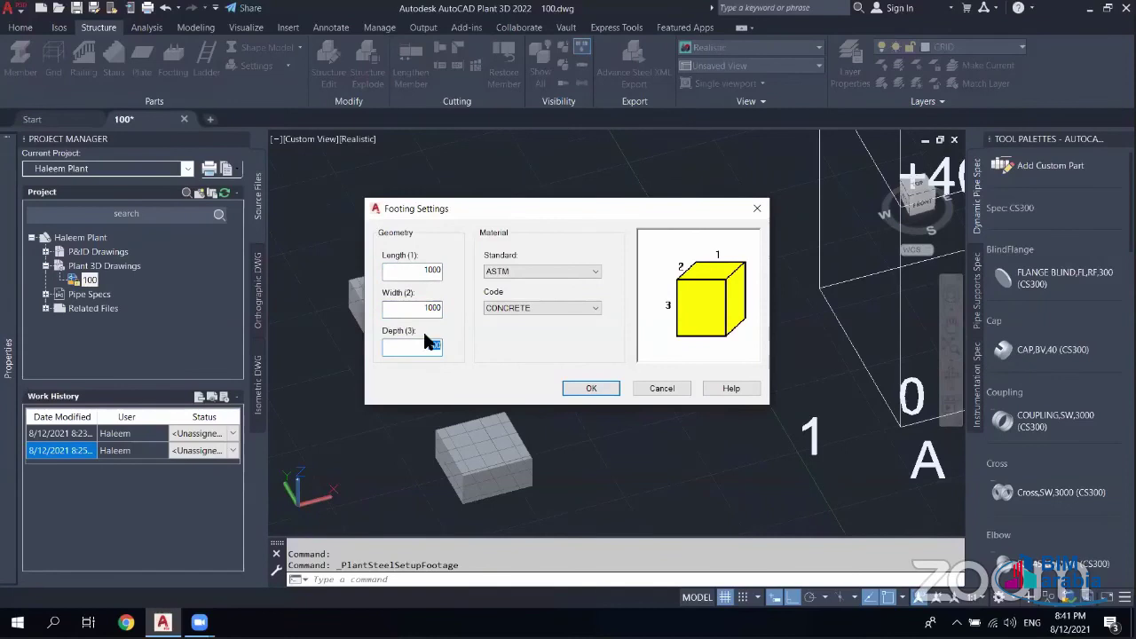
{"action": "type", "text": "8000"}
{"action": "left_click", "coordinate": [520, 269]}
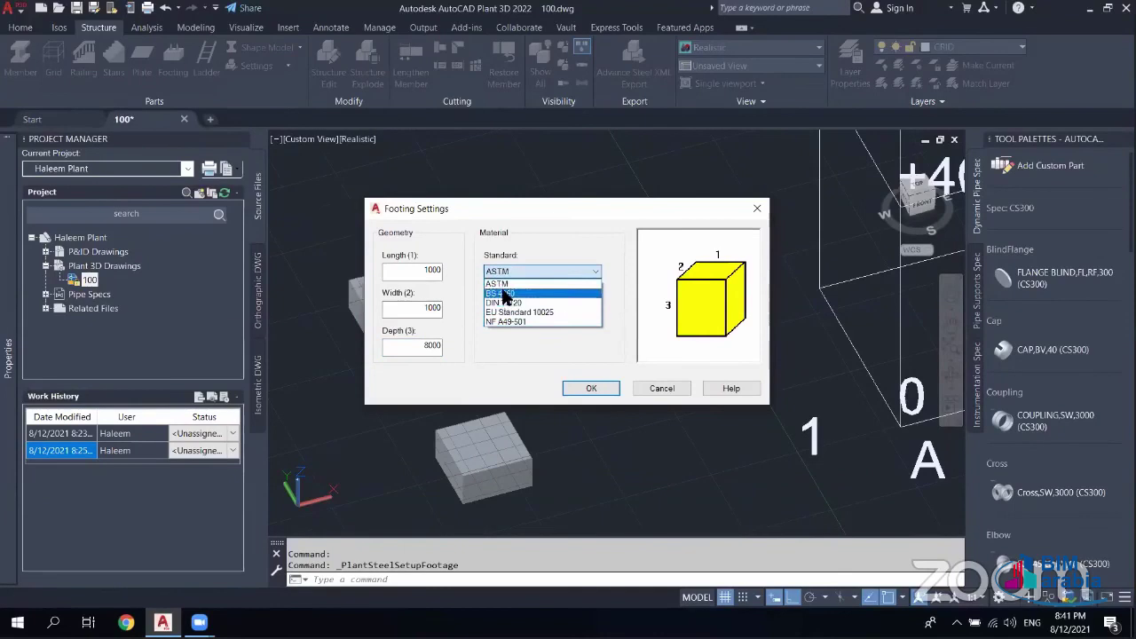
{"action": "left_click", "coordinate": [507, 284]}
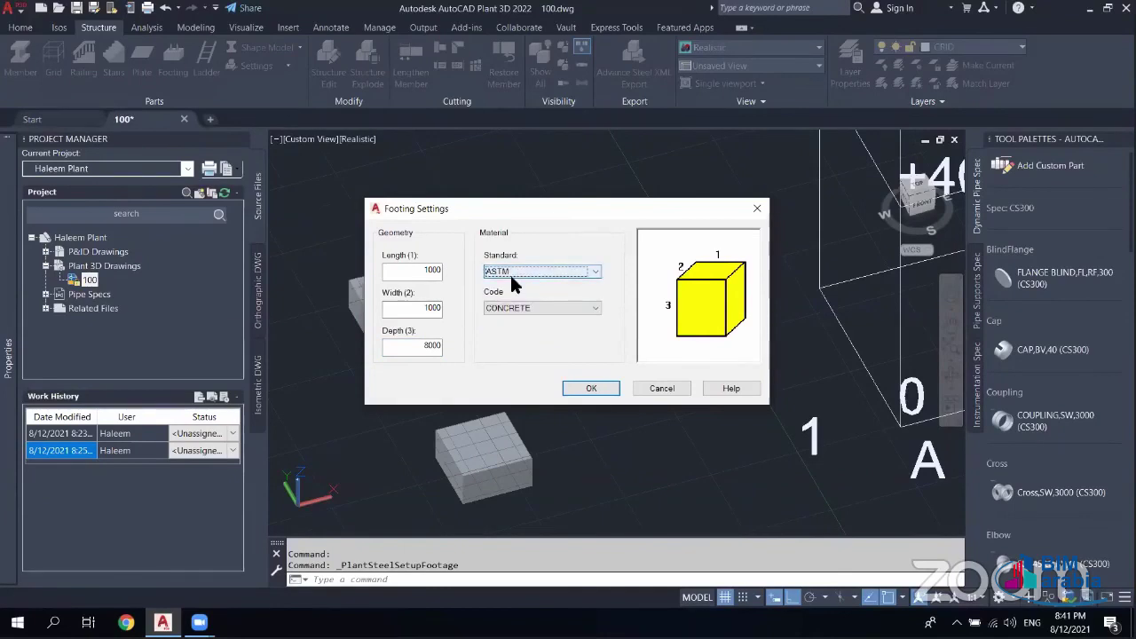
{"action": "left_click", "coordinate": [531, 310]}
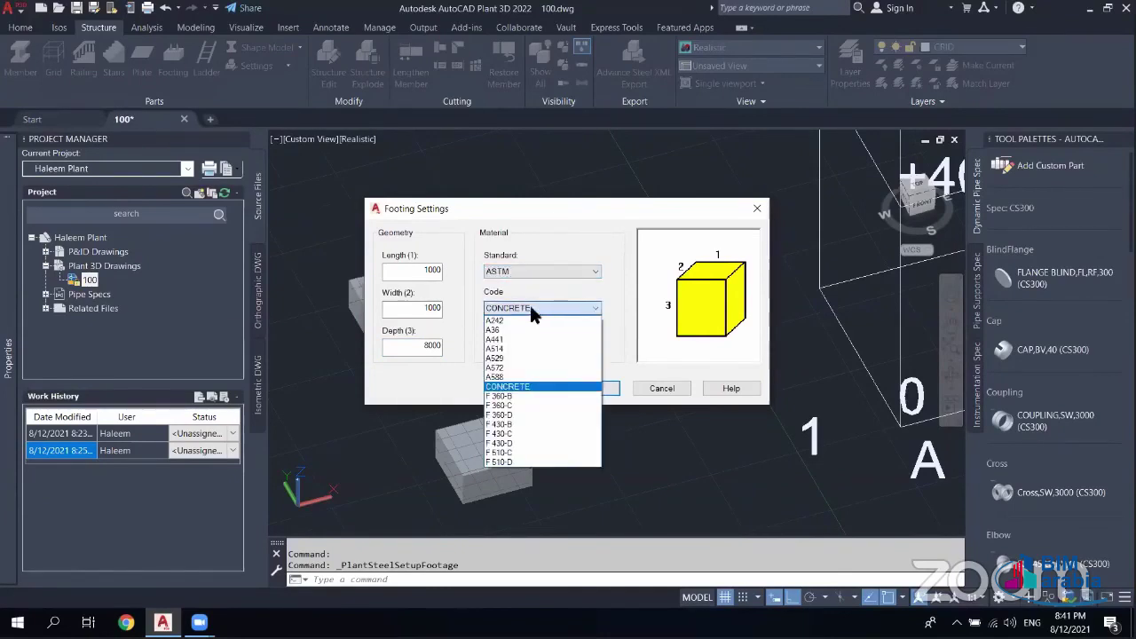
{"action": "left_click", "coordinate": [508, 386]}
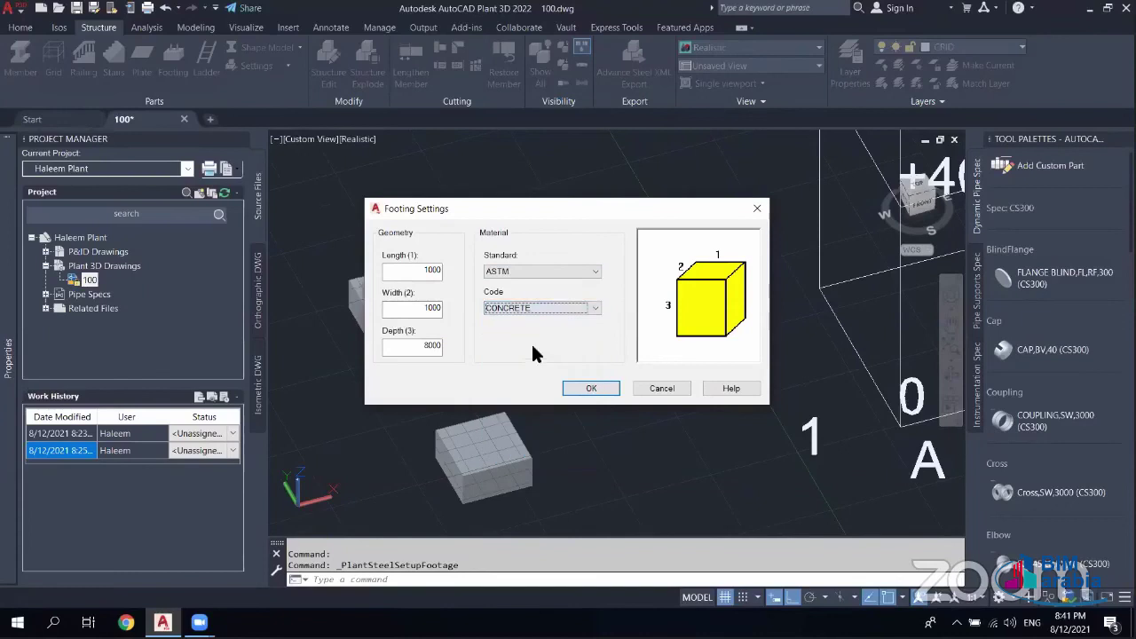
{"action": "left_click", "coordinate": [590, 389]}
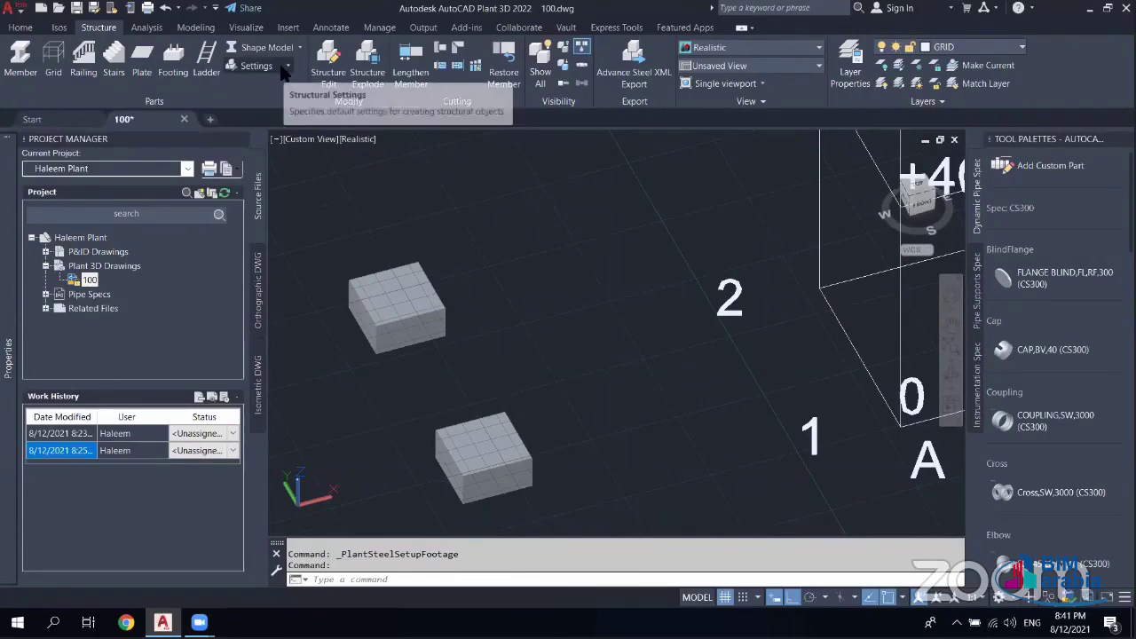
- Select and erase the two leftover test footing boxes
{"action": "left_click", "coordinate": [592, 307]}
{"action": "left_click", "coordinate": [588, 351]}
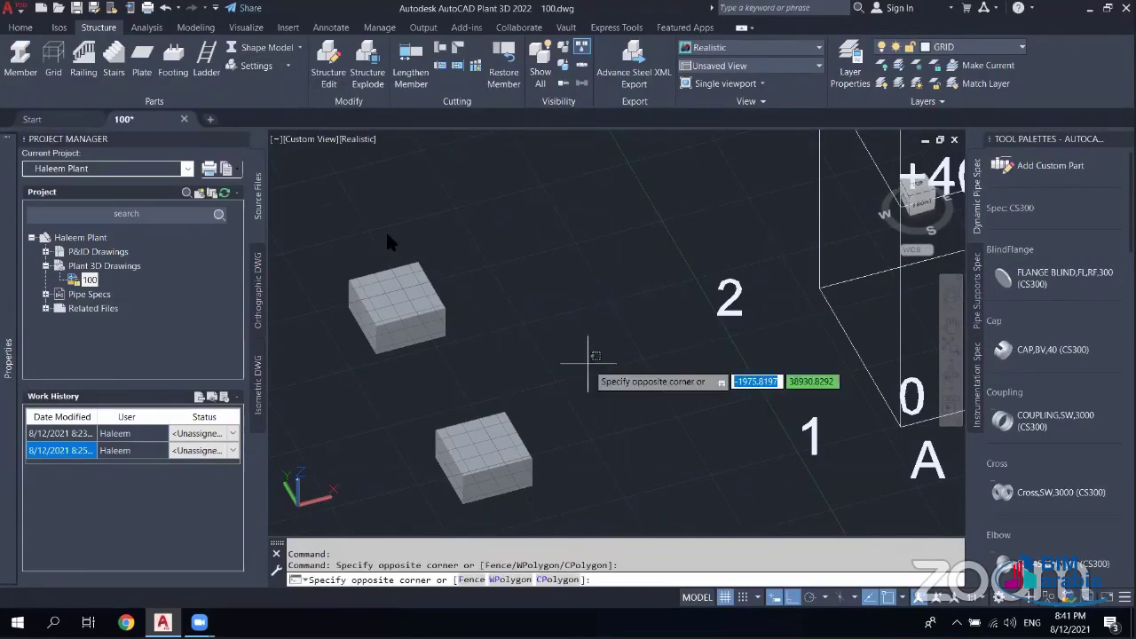
{"action": "left_click", "coordinate": [589, 350]}
{"action": "left_click", "coordinate": [577, 322]}
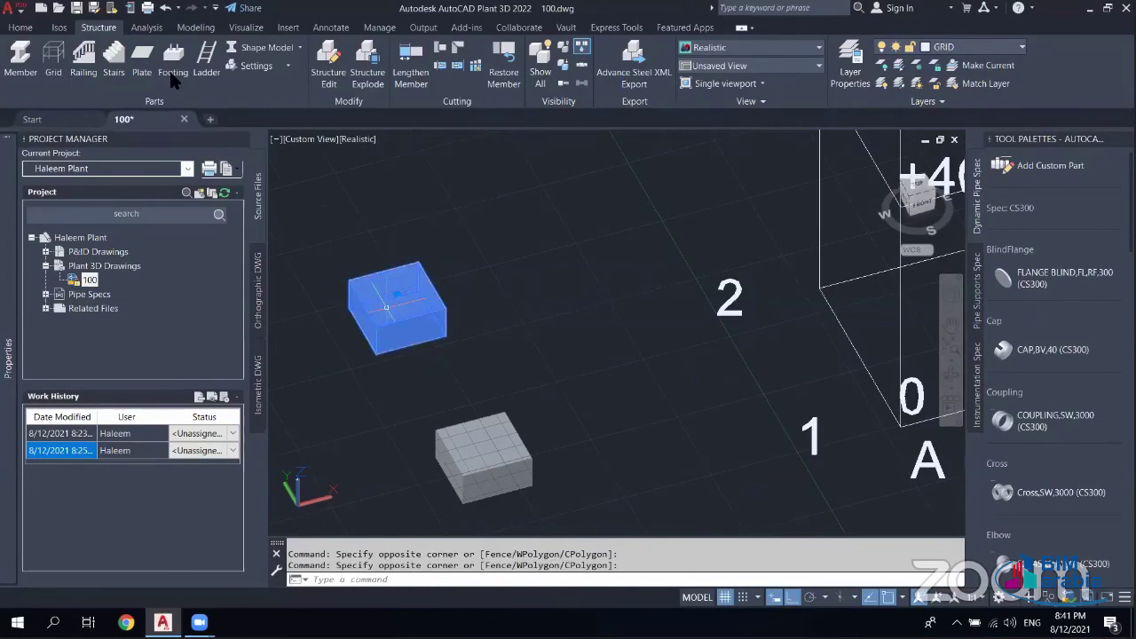
{"action": "key", "text": "Delete"}
{"action": "left_click", "coordinate": [483, 457]}
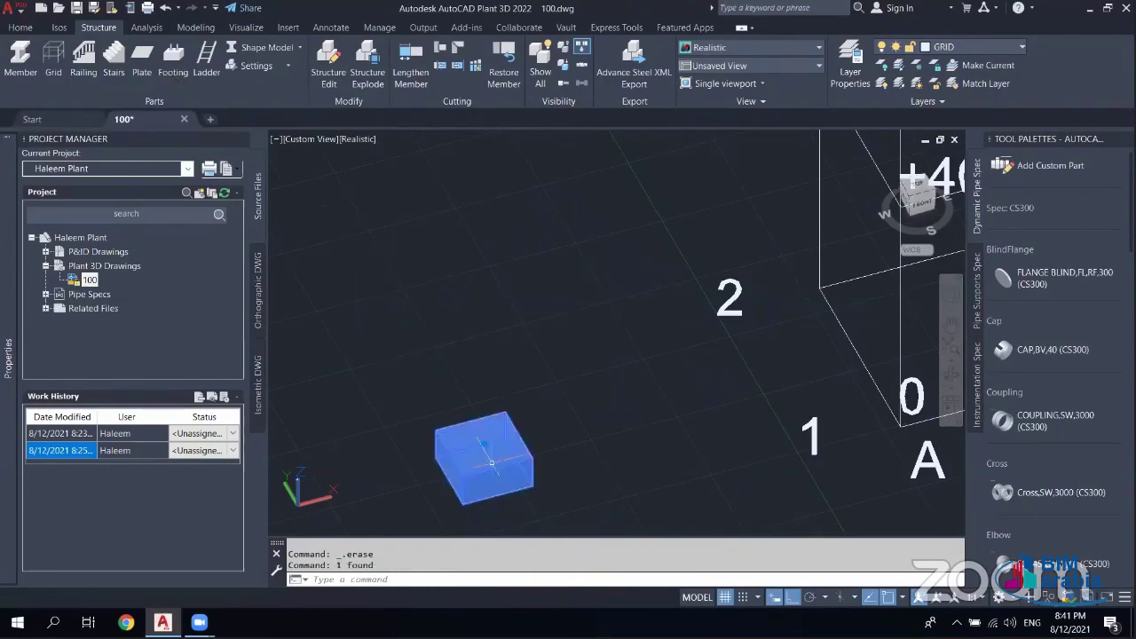
{"action": "key", "text": "Delete"}
- Place a footing at grid point A/0
{"action": "left_click", "coordinate": [172, 61]}
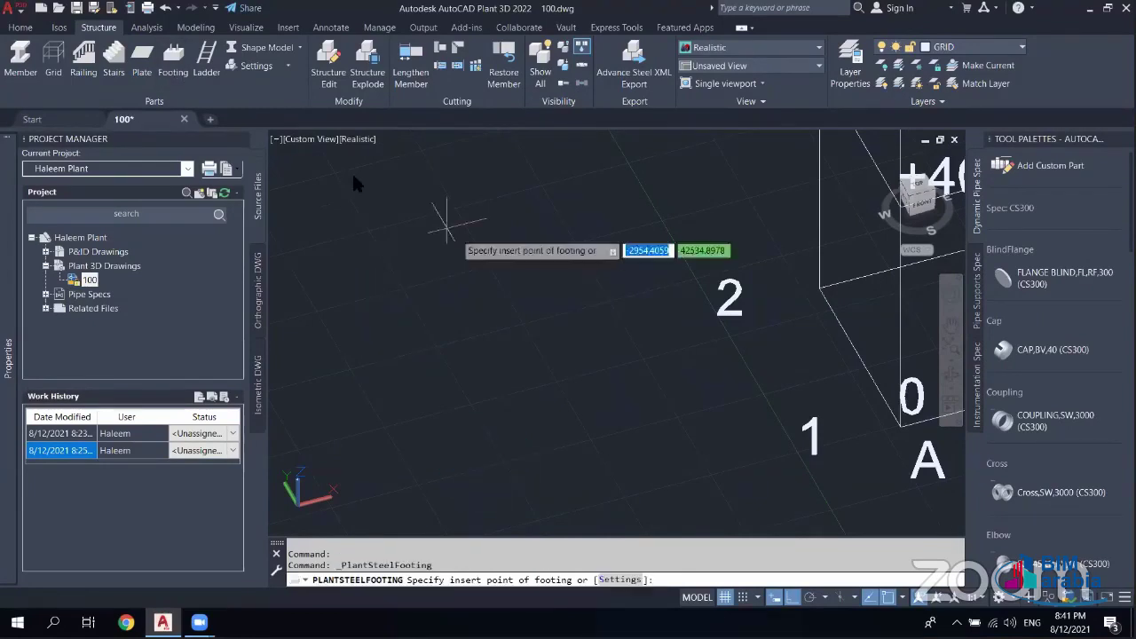
{"action": "middle_click_drag", "start_coordinate": [675, 332], "coordinate": [585, 325]}
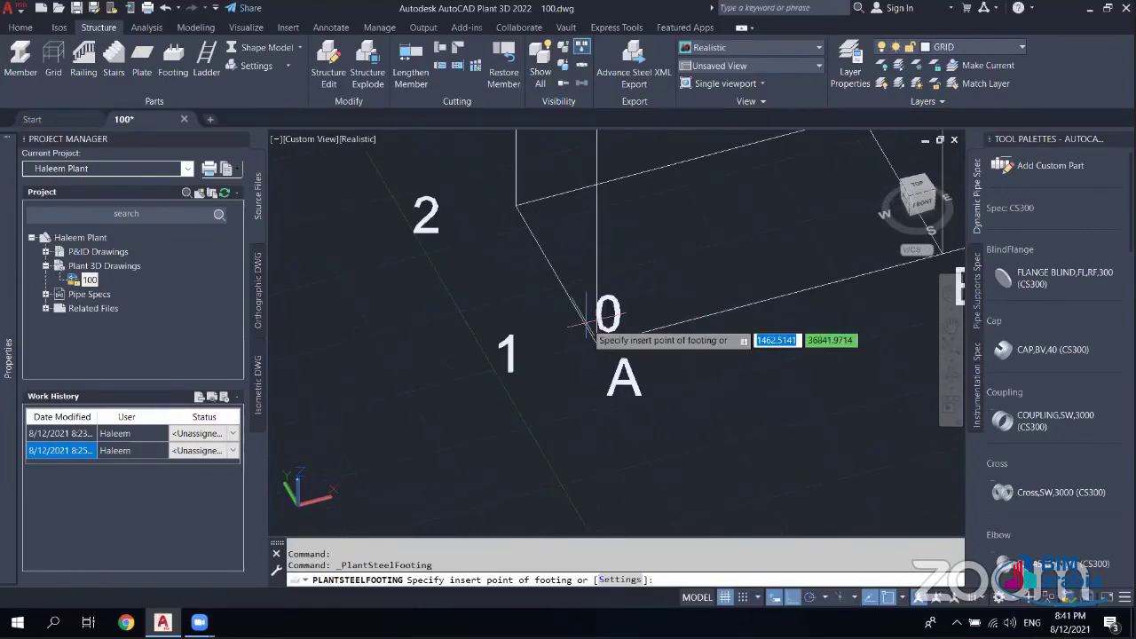
{"action": "left_click", "coordinate": [597, 345]}
{"action": "scroll", "coordinate": [566, 372], "scroll_direction": "down", "scroll_amount": 3}
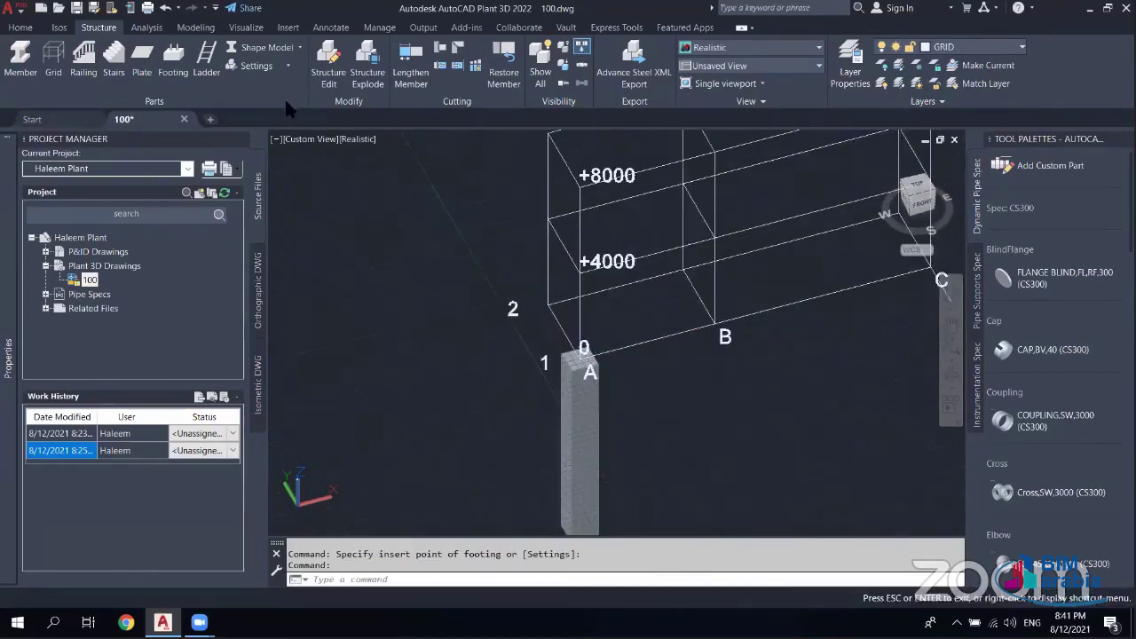
- Change the footing depth in Footing Settings for a short 1000 × 1000 block
{"action": "left_click", "coordinate": [257, 66]}
{"action": "left_click", "coordinate": [301, 154]}
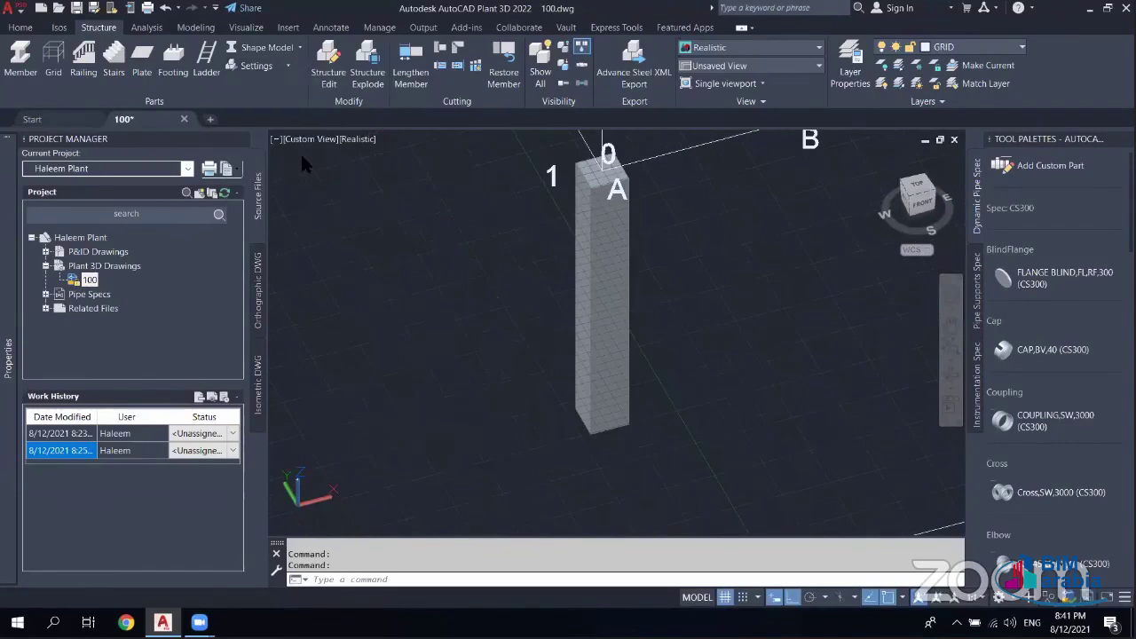
{"action": "double_click", "coordinate": [417, 346]}
{"action": "type", "text": "800"}
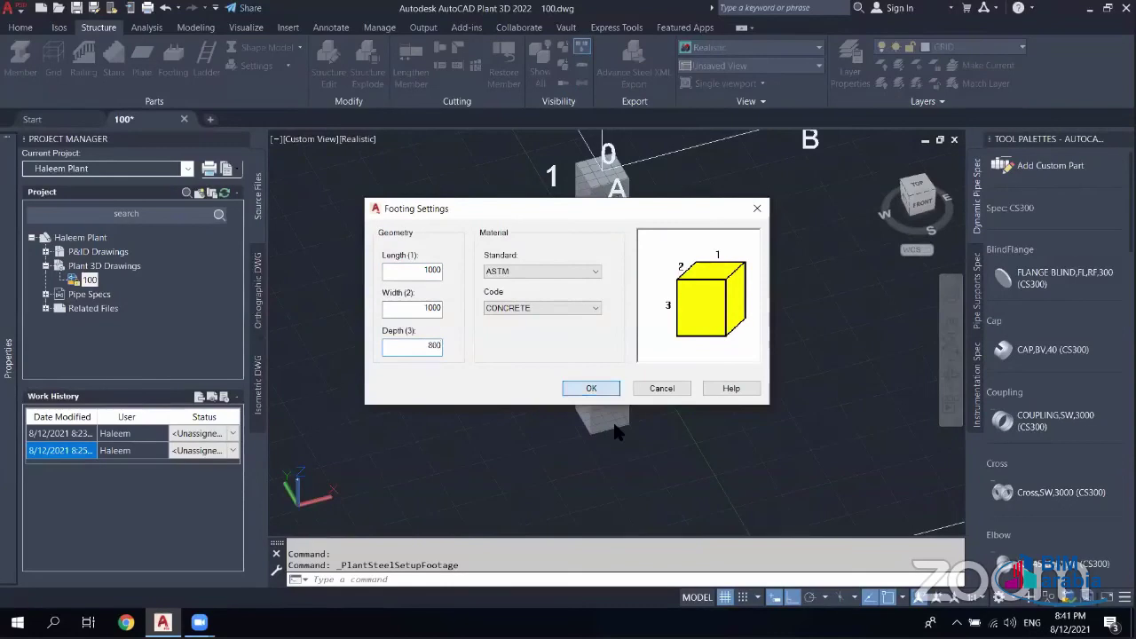
{"action": "key", "text": "Return"}
- Erase the tall footing column at axis A
{"action": "left_click", "coordinate": [613, 421]}
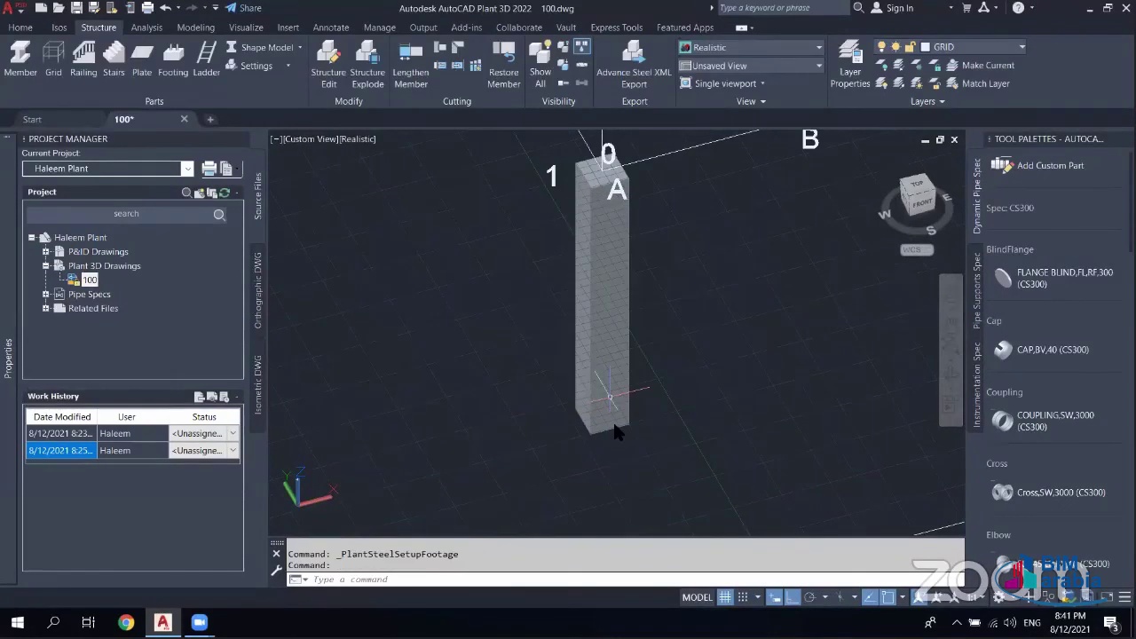
{"action": "key", "text": "Delete"}
{"action": "middle_click_drag", "start_coordinate": [584, 324], "coordinate": [568, 387]}
{"action": "left_click", "coordinate": [184, 79]}
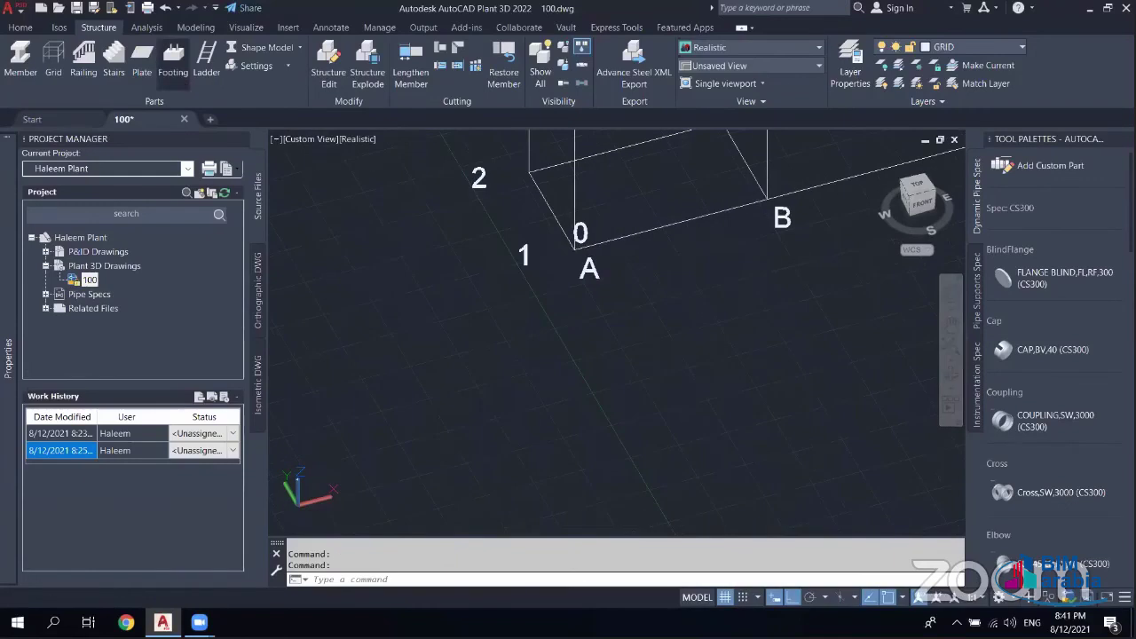
- Place footings at grid corner A/0, grid point 2 and grid point B
{"action": "left_click", "coordinate": [574, 248]}
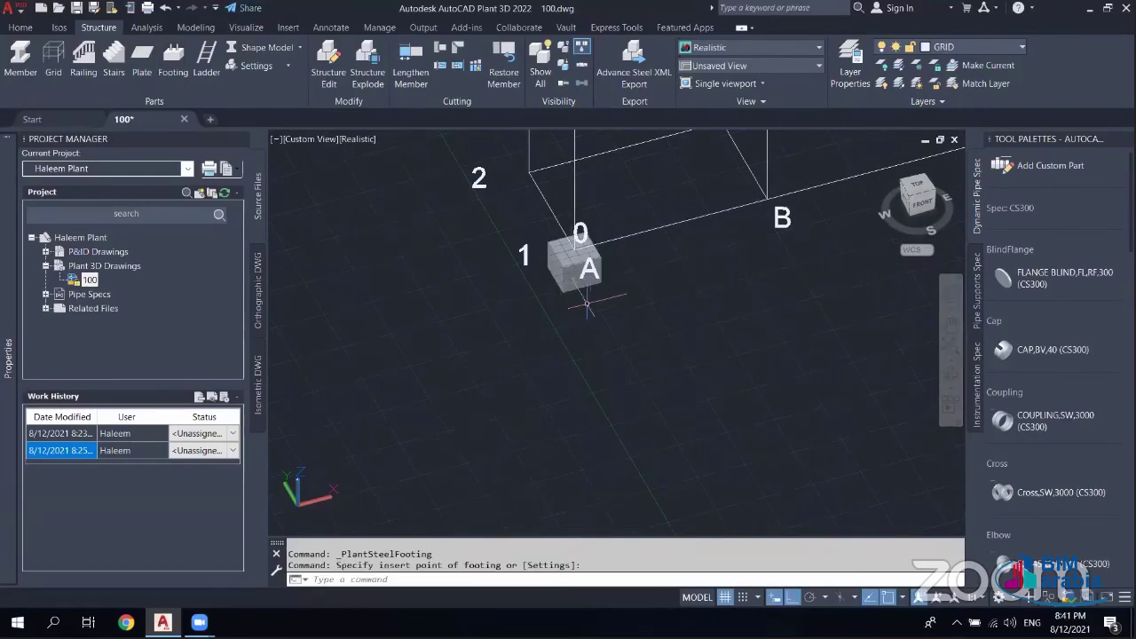
{"action": "key", "text": "Return"}
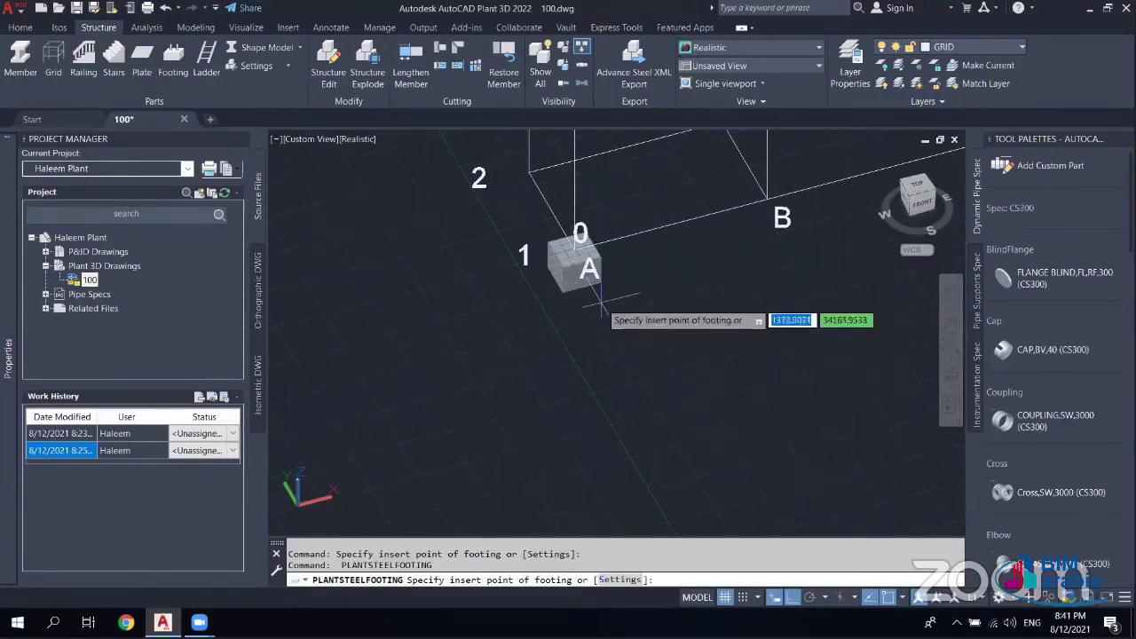
{"action": "left_click", "coordinate": [532, 171]}
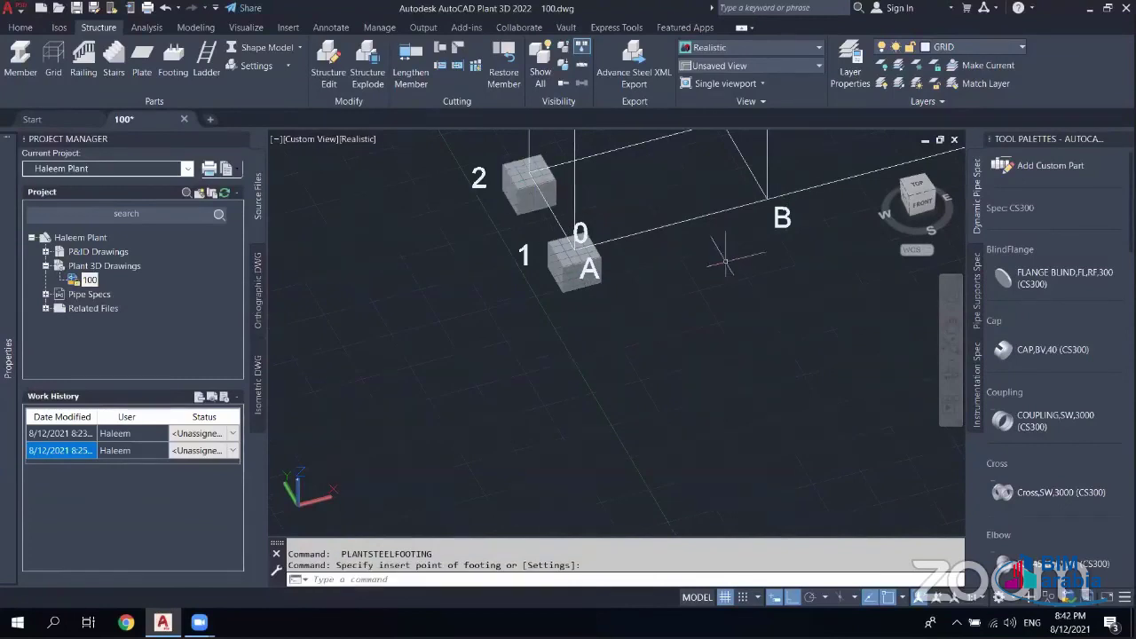
{"action": "key", "text": "Return"}
{"action": "left_click", "coordinate": [765, 209]}
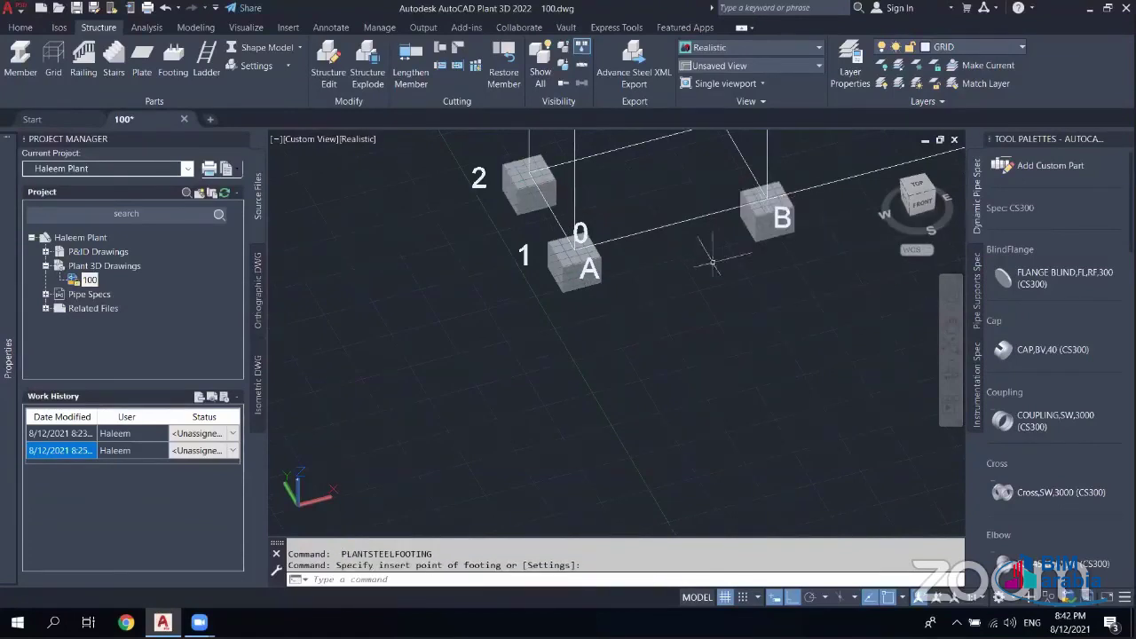
- Pan toward the far grid points and check the object snap options to reach point C
{"action": "middle_click_drag", "start_coordinate": [707, 276], "coordinate": [594, 448]}
{"action": "key", "text": "Return"}
{"action": "key", "text": "Return"}
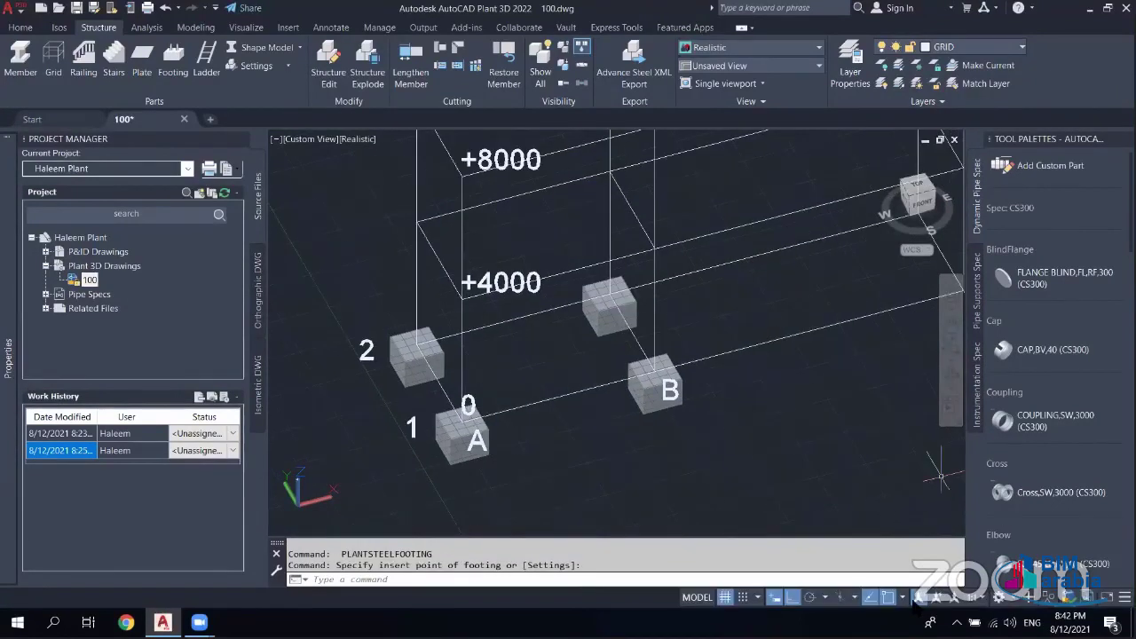
{"action": "left_click", "coordinate": [913, 598]}
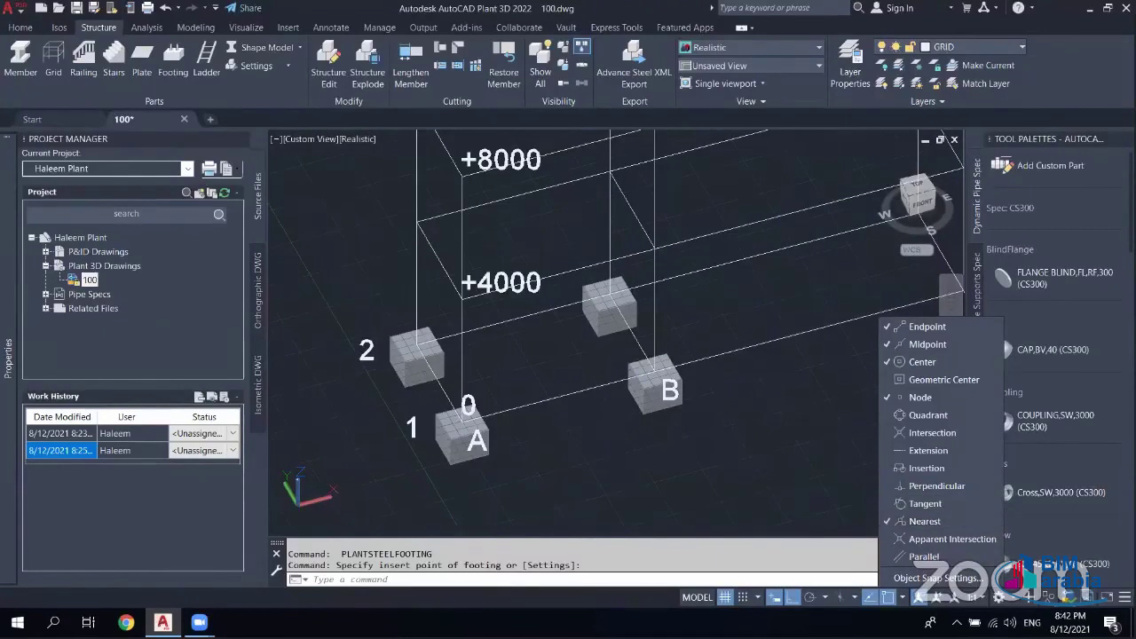
{"action": "left_click", "coordinate": [803, 333]}
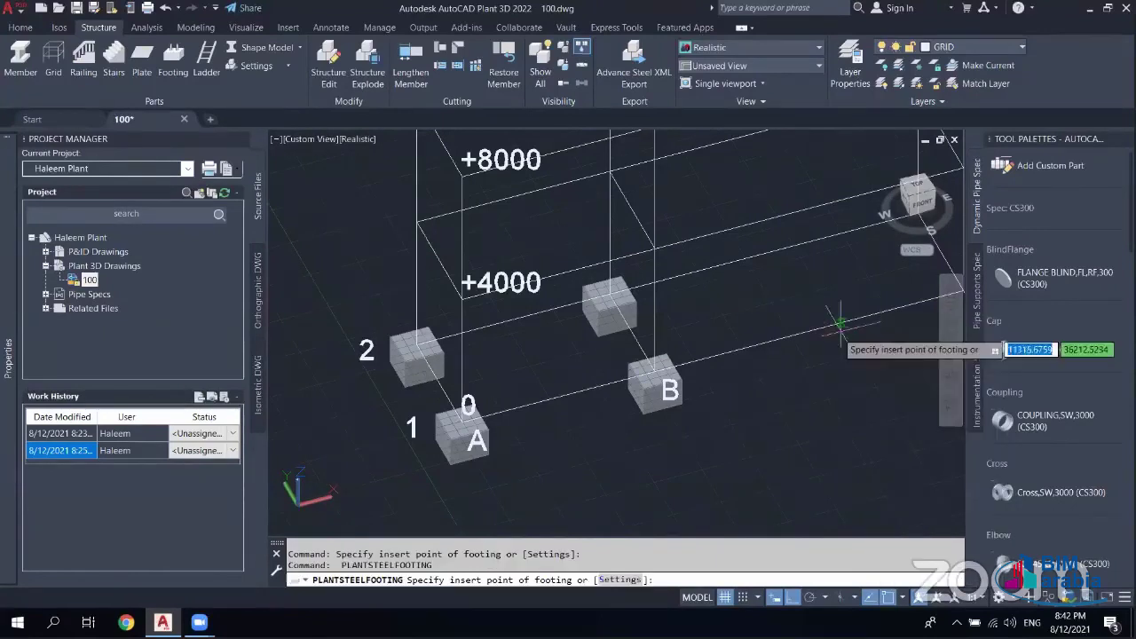
{"action": "mouse_move", "coordinate": [823, 333]}
{"action": "middle_mouse_down"}
{"action": "mouse_move", "coordinate": [725, 361]}
{"action": "mouse_move", "coordinate": [614, 371]}
{"action": "middle_mouse_up"}
- Place a footing at C, then clear the nearest and midpoint snaps and turn object snapping off
{"action": "left_click", "coordinate": [749, 319]}
{"action": "scroll", "coordinate": [752, 322], "scroll_direction": "up", "scroll_amount": 5}
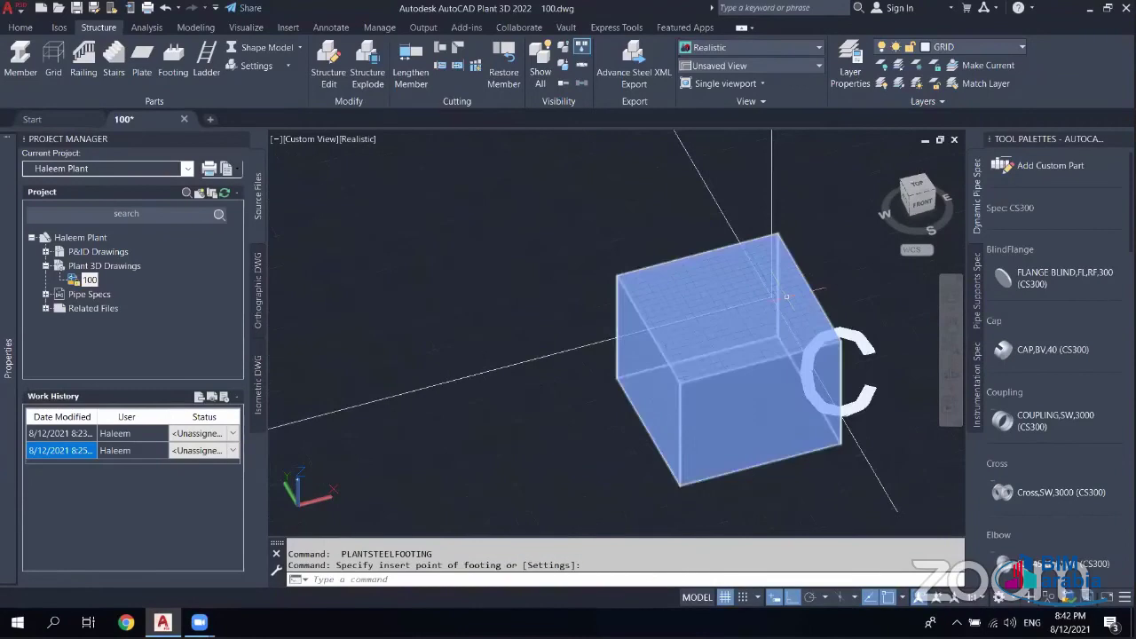
{"action": "left_click", "coordinate": [903, 597]}
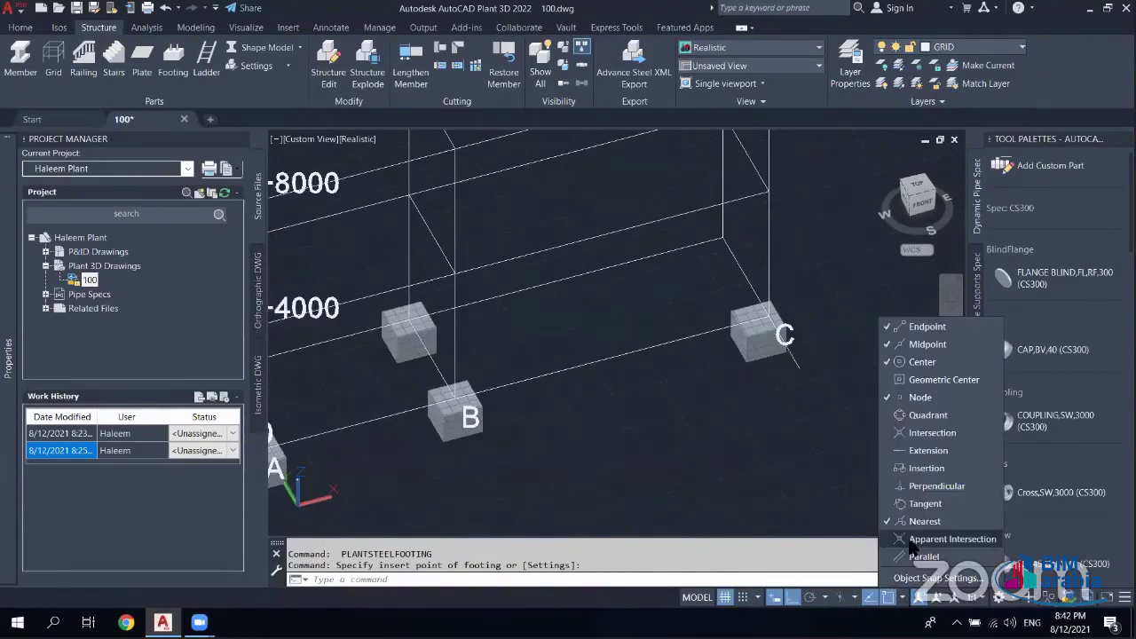
{"action": "left_click", "coordinate": [915, 524]}
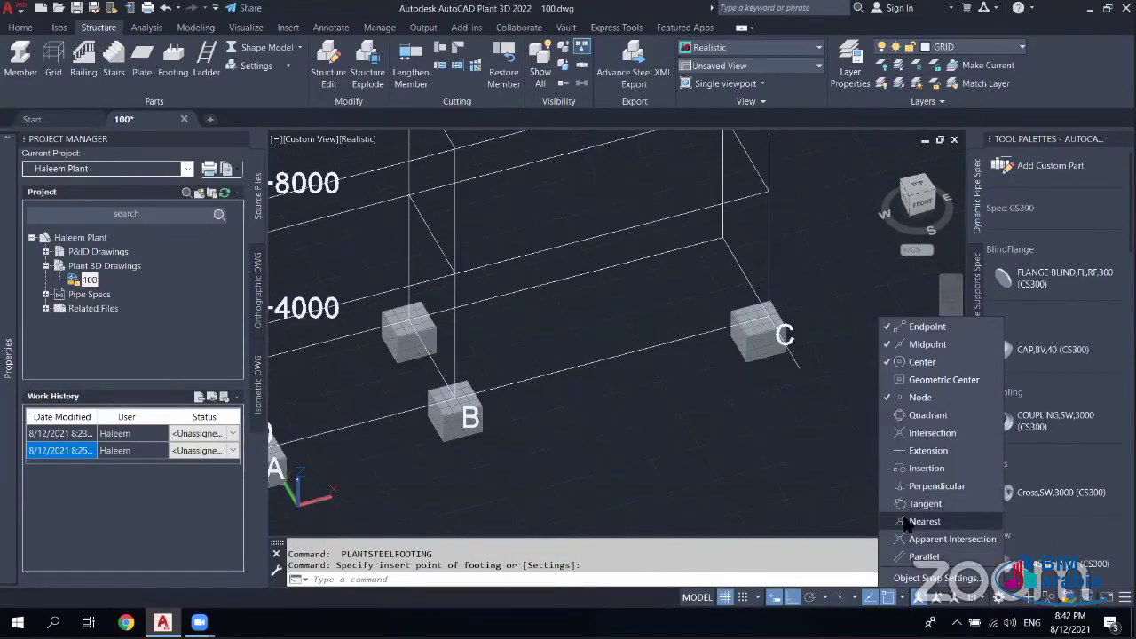
{"action": "left_click", "coordinate": [928, 345]}
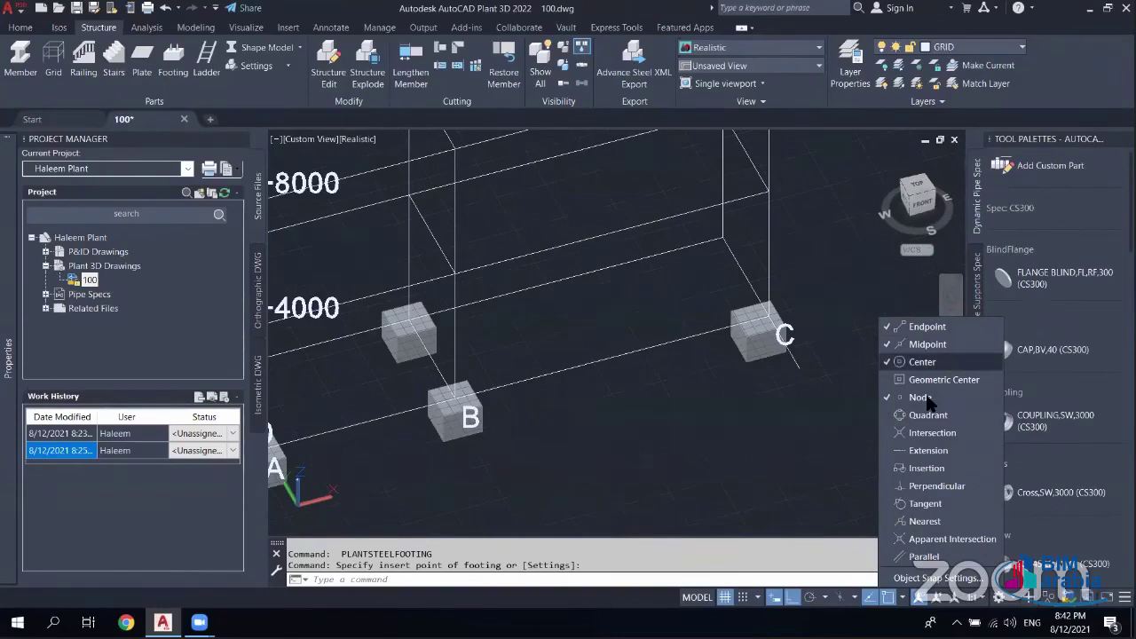
{"action": "left_click", "coordinate": [918, 335]}
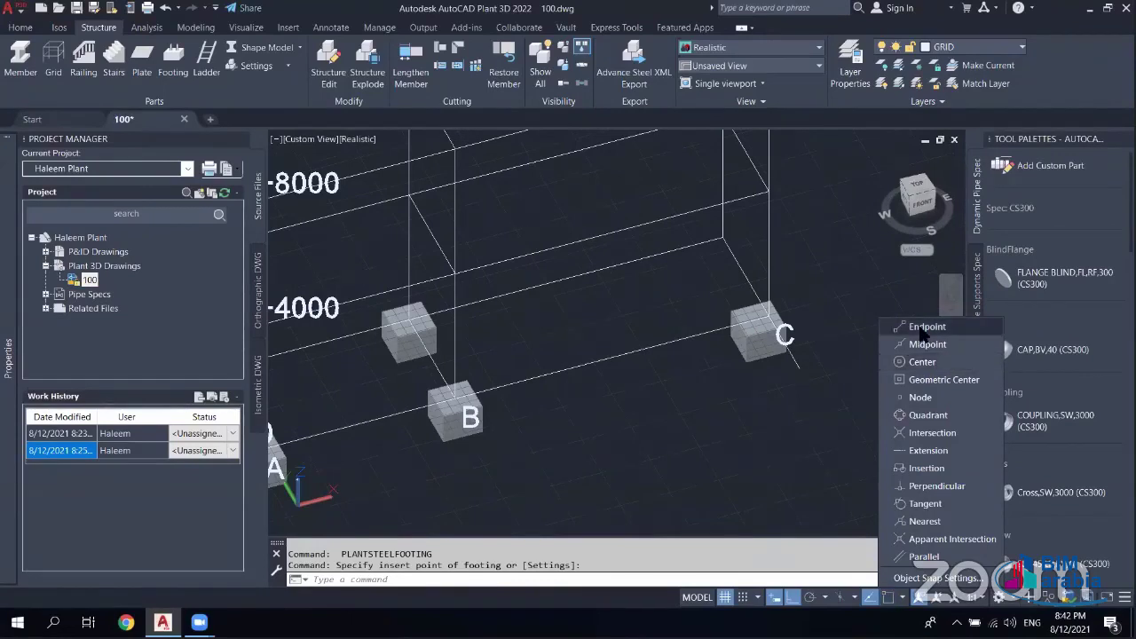
- Erase the misplaced footing at grid point C
{"action": "left_click", "coordinate": [923, 329]}
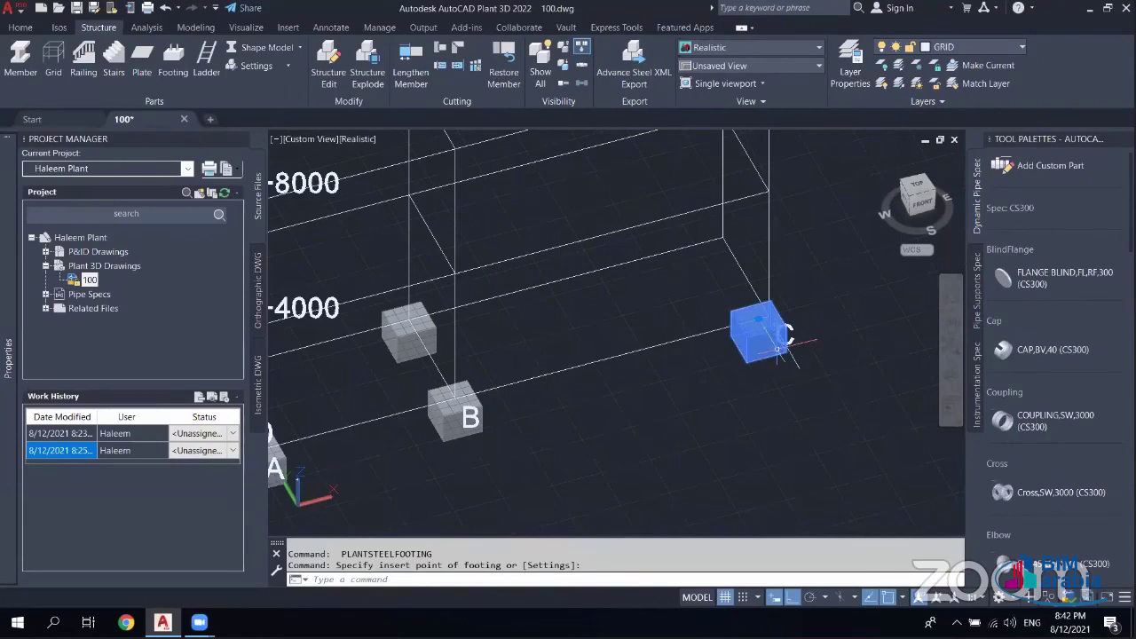
{"action": "key", "text": "Escape"}
{"action": "key", "text": "Delete"}
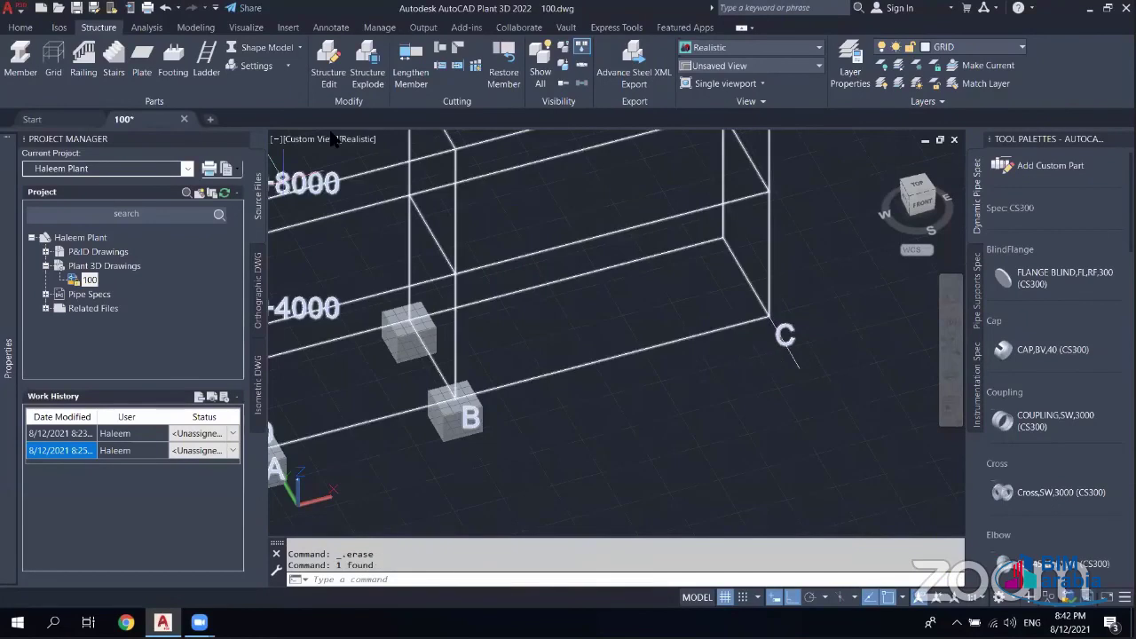
- Rerun Footing and place a footing at the rear grid corner behind C
{"action": "left_click", "coordinate": [173, 62]}
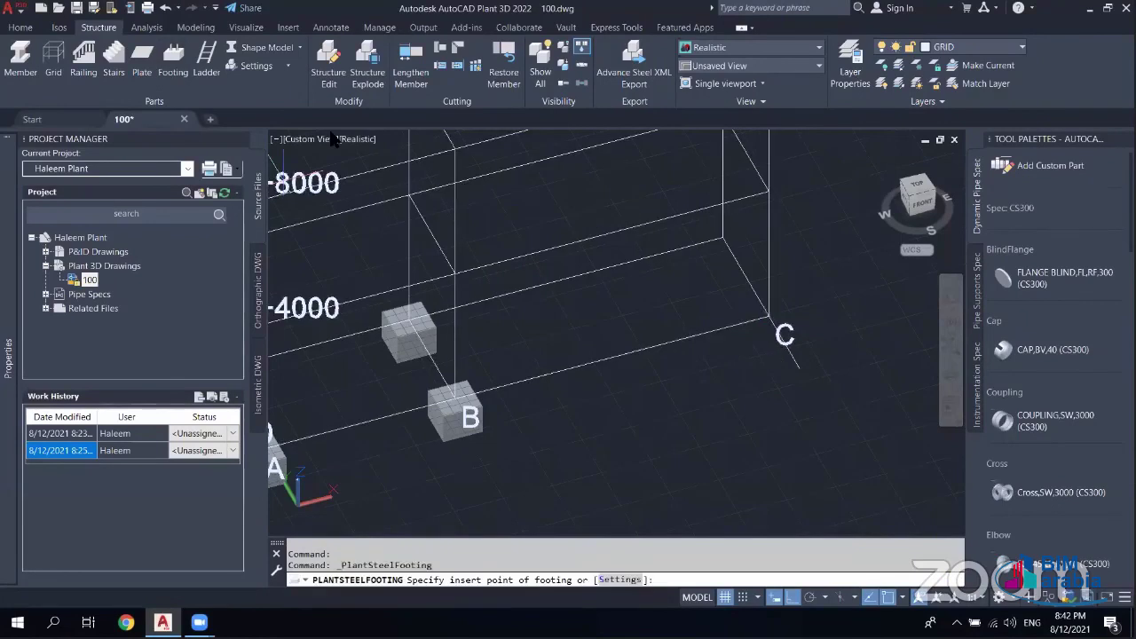
{"action": "left_click", "coordinate": [724, 252]}
{"action": "key", "text": "Return"}
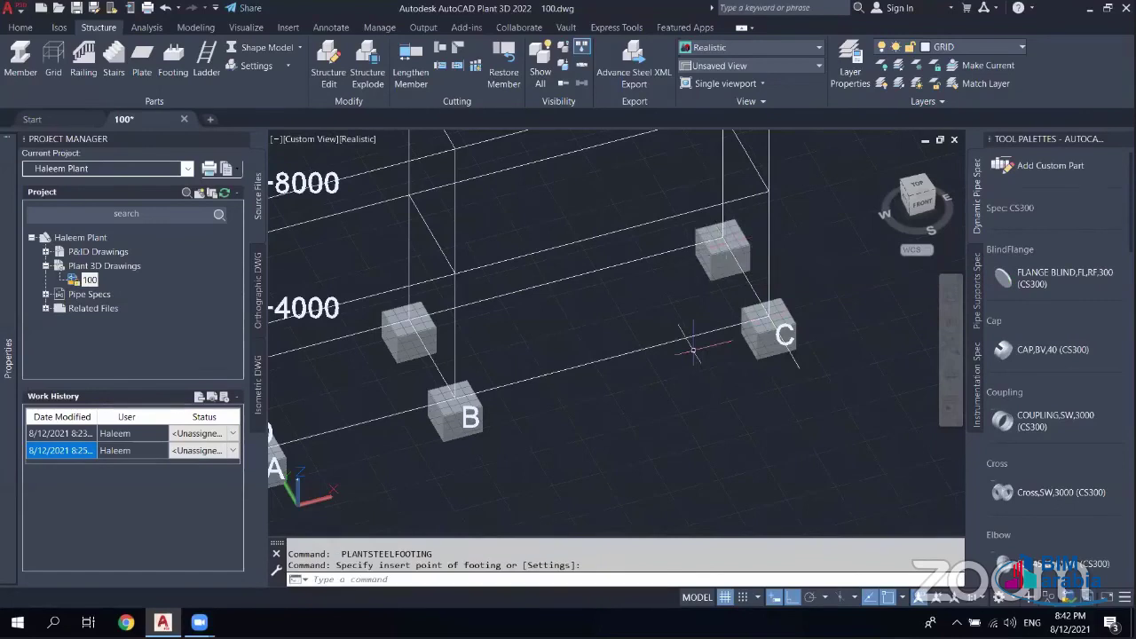
{"action": "scroll", "coordinate": [693, 349], "scroll_direction": "down", "scroll_amount": 2}
{"action": "scroll", "coordinate": [693, 349], "scroll_direction": "down", "scroll_amount": 1}
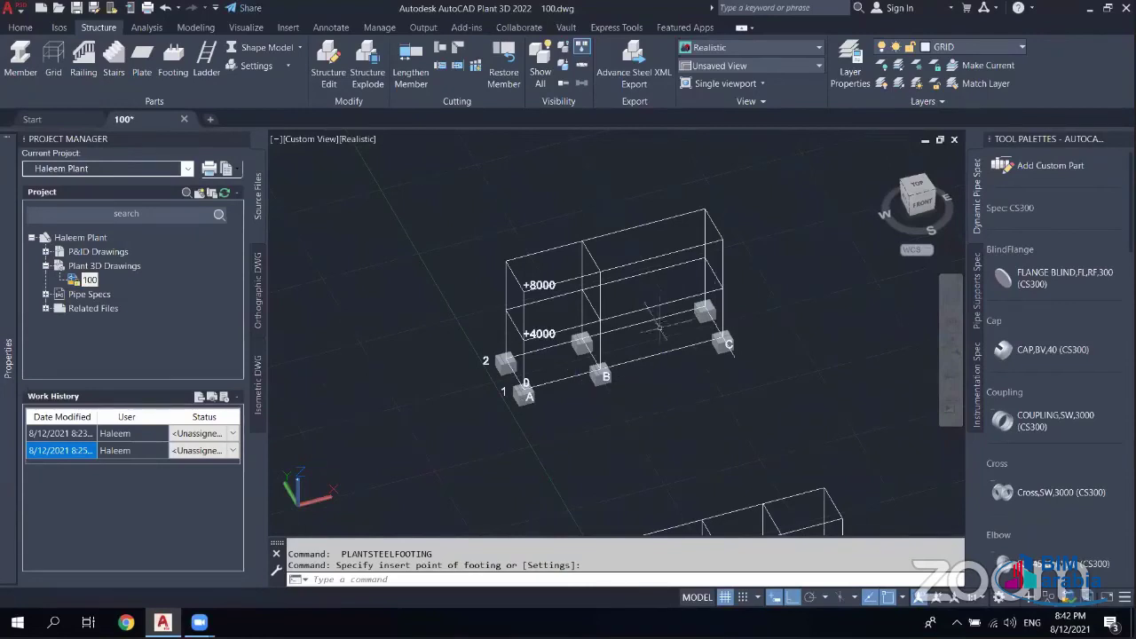
{"action": "scroll", "coordinate": [483, 369], "scroll_direction": "up", "scroll_amount": 1}
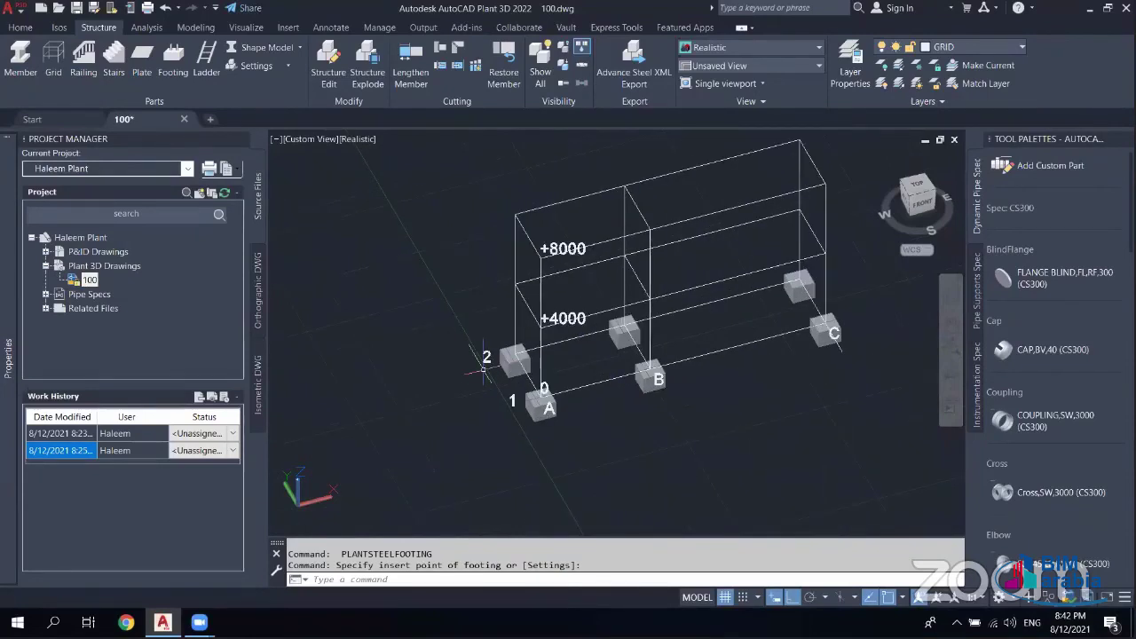
{"action": "scroll", "coordinate": [483, 369], "scroll_direction": "up", "scroll_amount": 1}
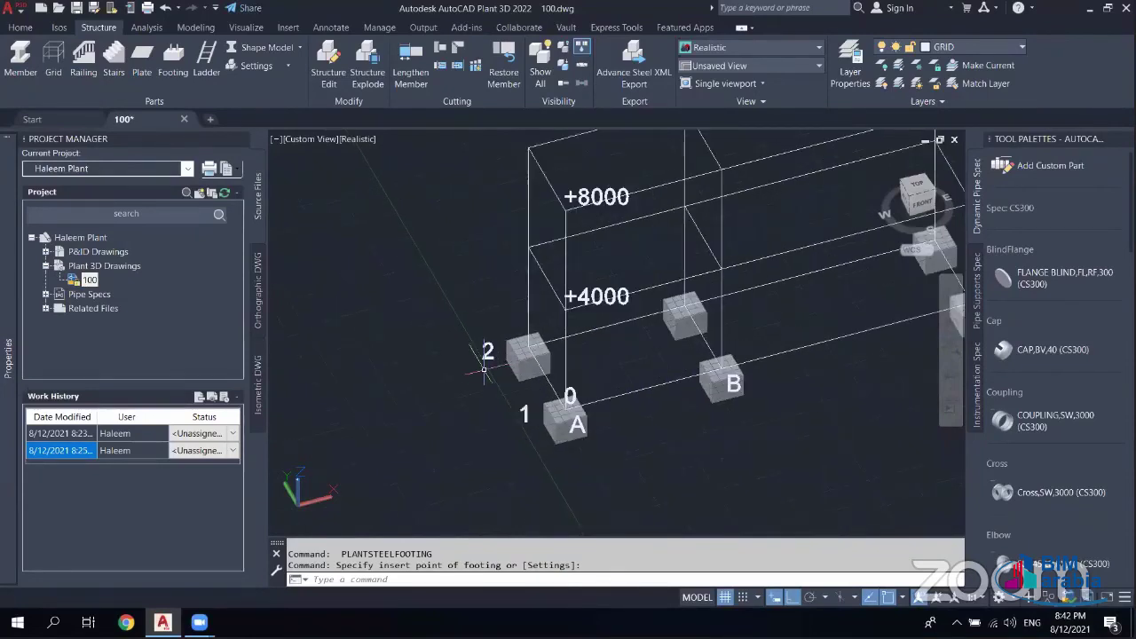
{"action": "key", "text": "Escape"}
{"action": "scroll", "coordinate": [526, 342], "scroll_direction": "up", "scroll_amount": 1}
{"action": "left_click", "coordinate": [522, 322]}
{"action": "right_click", "coordinate": [510, 319]}
{"action": "key", "text": "Escape"}
{"action": "right_click", "coordinate": [520, 310]}
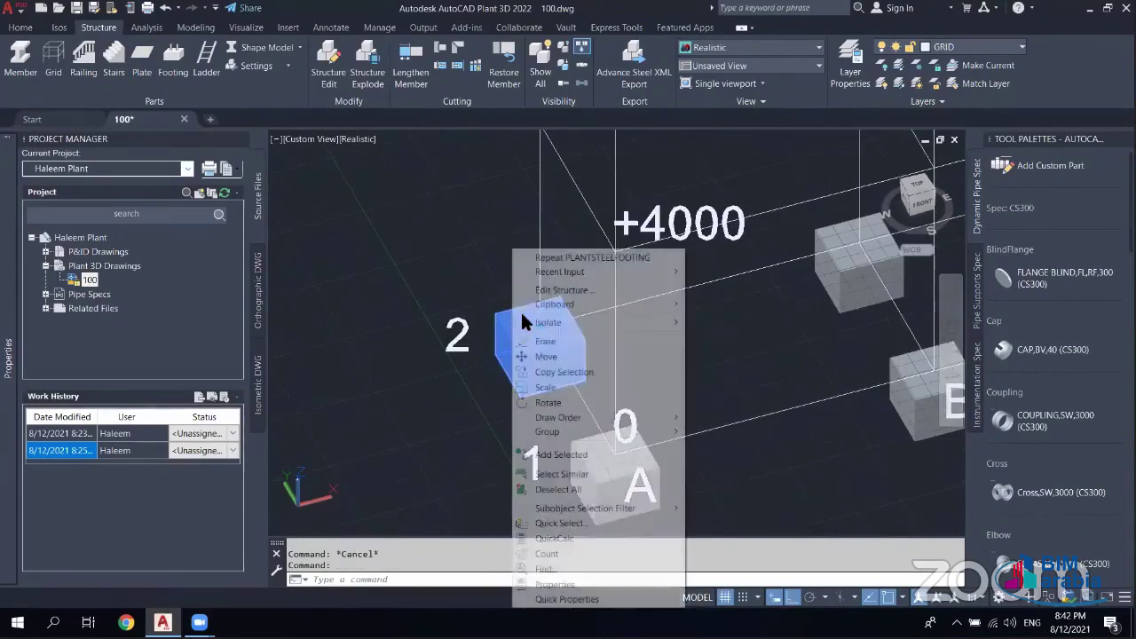
{"action": "key", "text": "Escape"}
{"action": "double_click", "coordinate": [515, 321]}
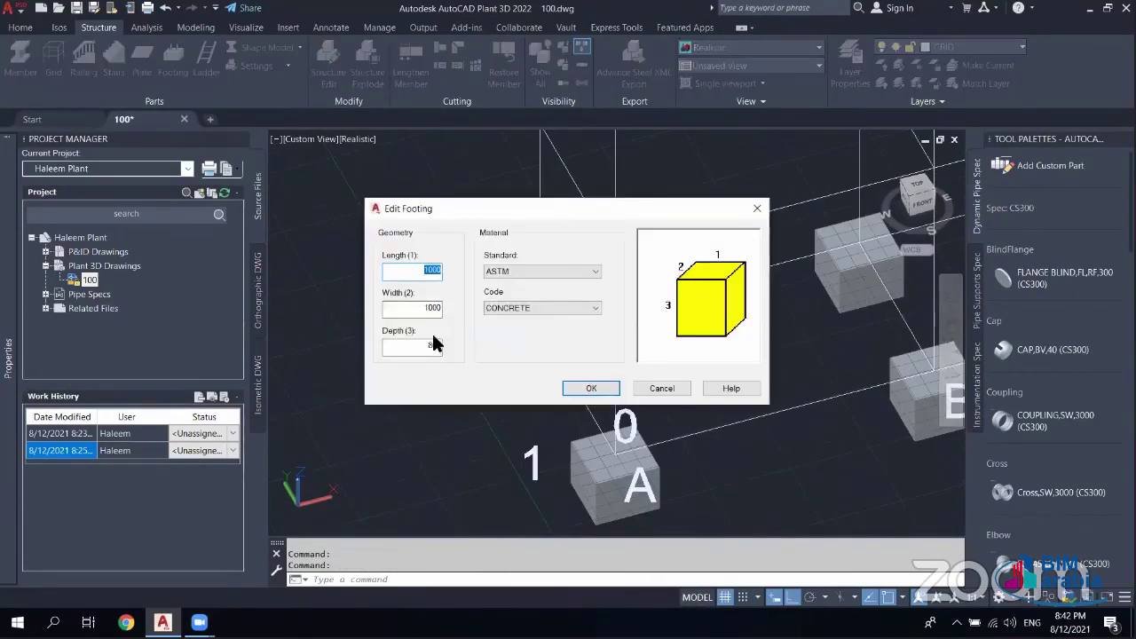
{"action": "left_click", "coordinate": [433, 347]}
{"action": "double_click", "coordinate": [438, 347]}
{"action": "type", "text": "1000"}
{"action": "left_click", "coordinate": [591, 388]}
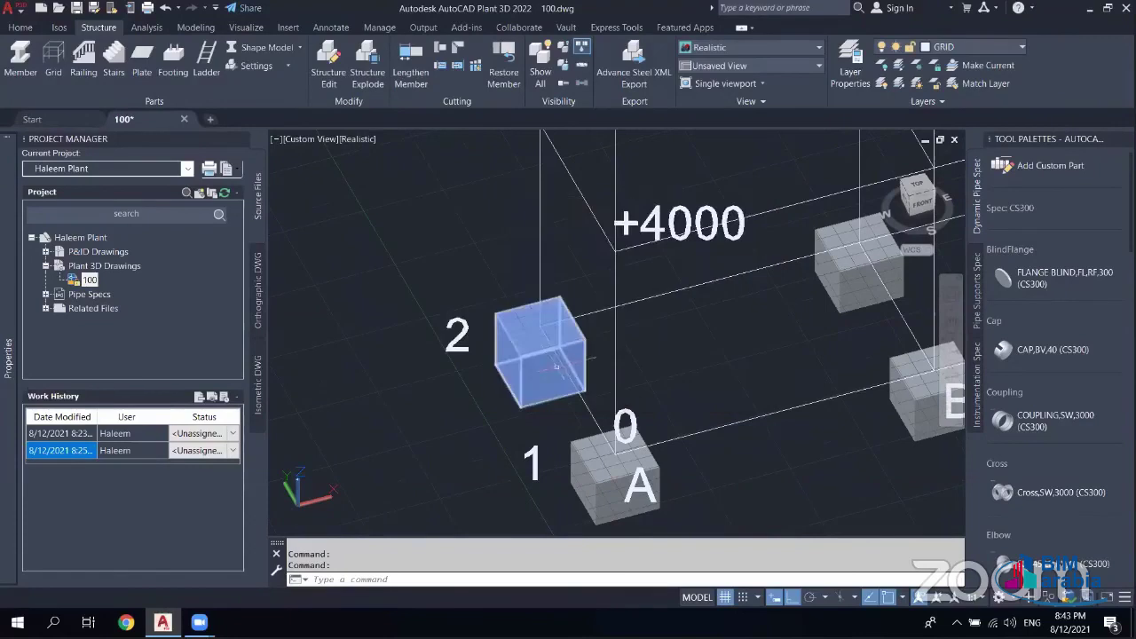
{"action": "left_click", "coordinate": [544, 322]}
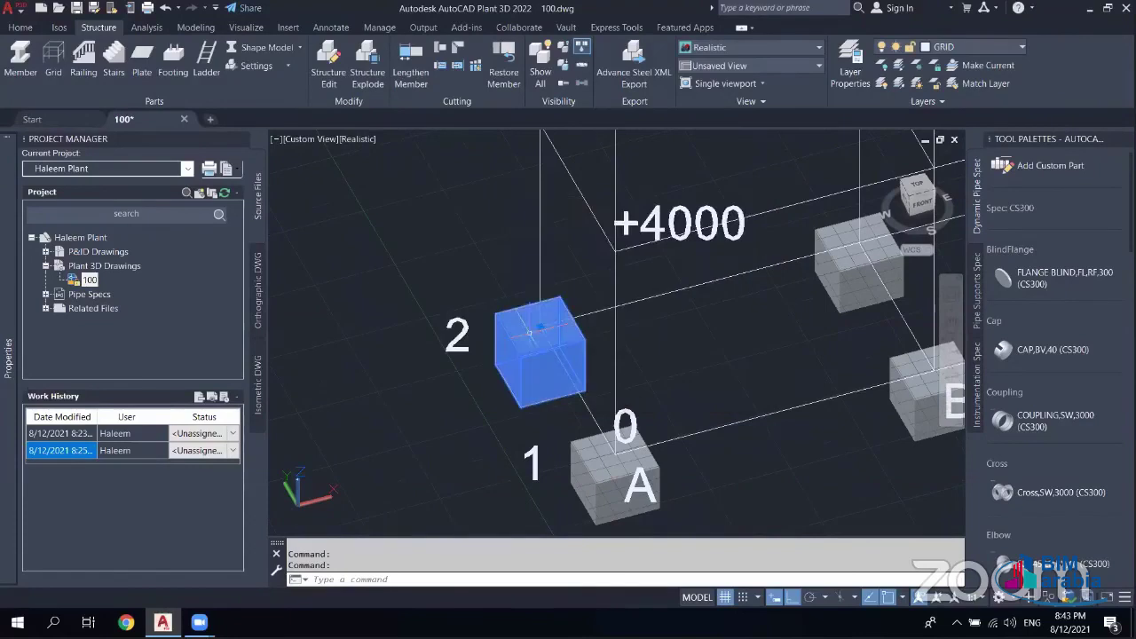
{"action": "left_click", "coordinate": [329, 64]}
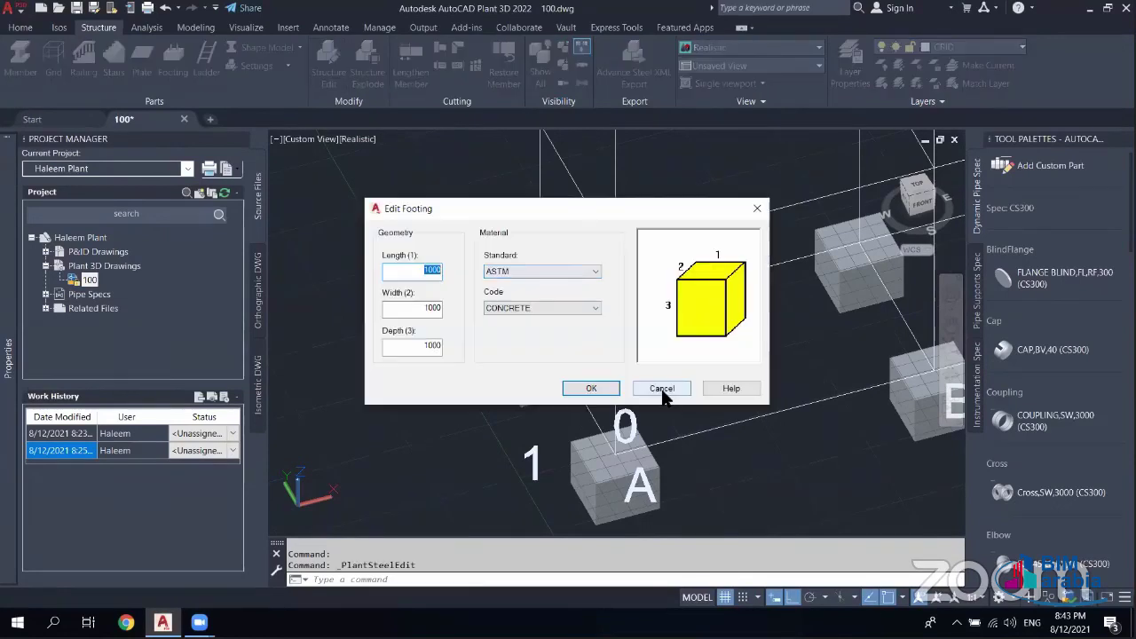
{"action": "left_click", "coordinate": [589, 385]}
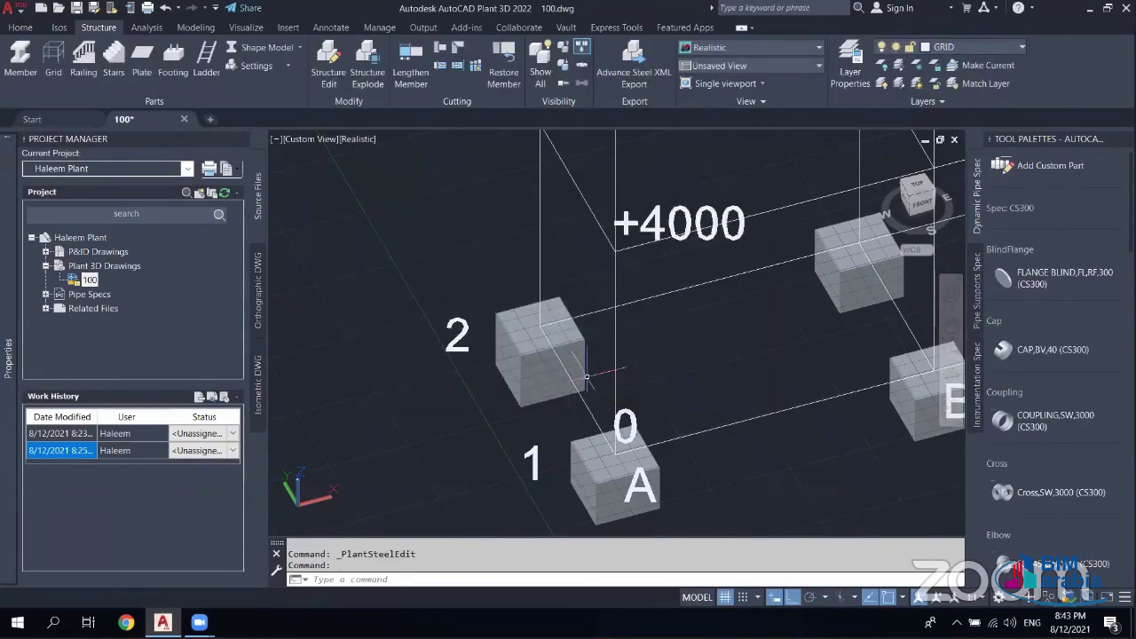
- Zoom out and pan until the whole frame and its six footings are in view
{"action": "scroll", "coordinate": [586, 377], "scroll_direction": "down", "scroll_amount": 5}
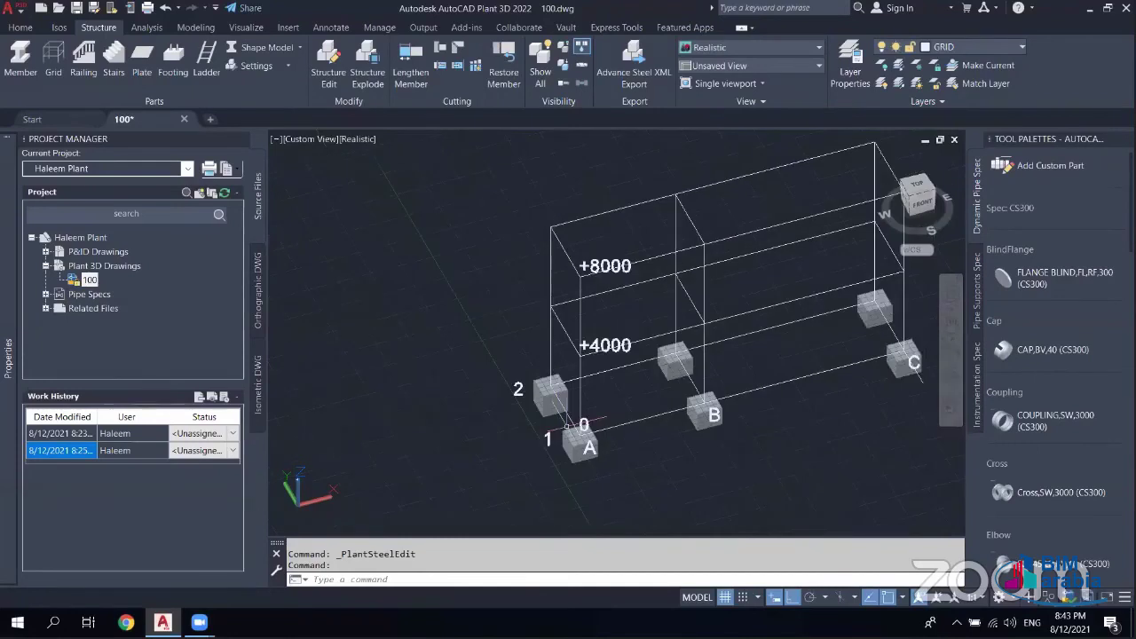
{"action": "middle_click_drag", "start_coordinate": [567, 426], "coordinate": [413, 438]}
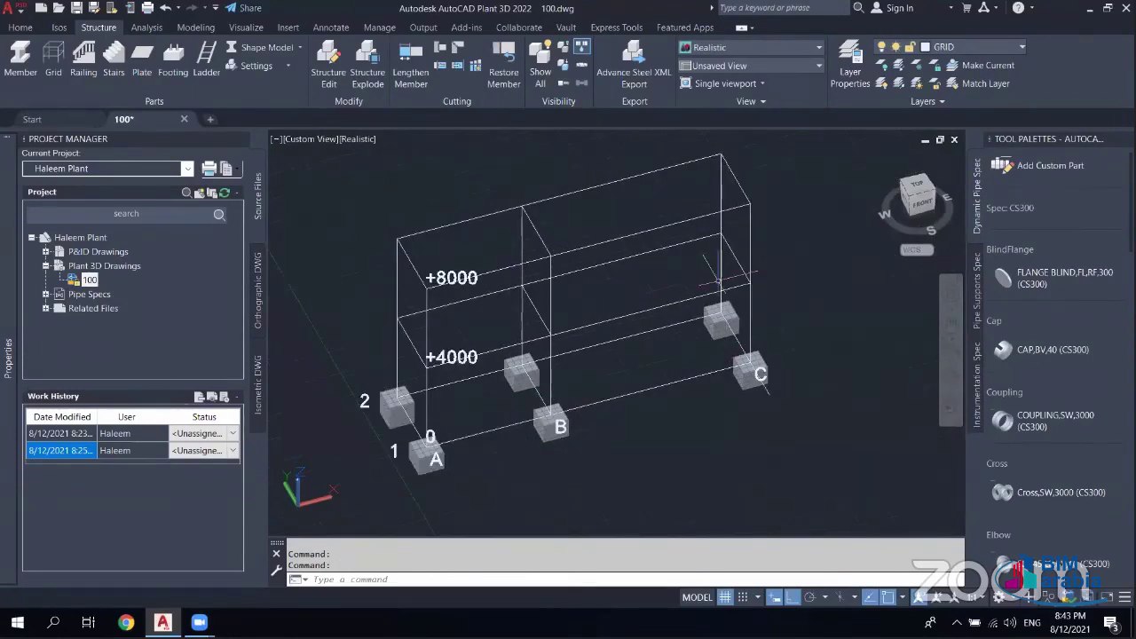
{"action": "middle_click_drag", "start_coordinate": [617, 300], "coordinate": [660, 293]}
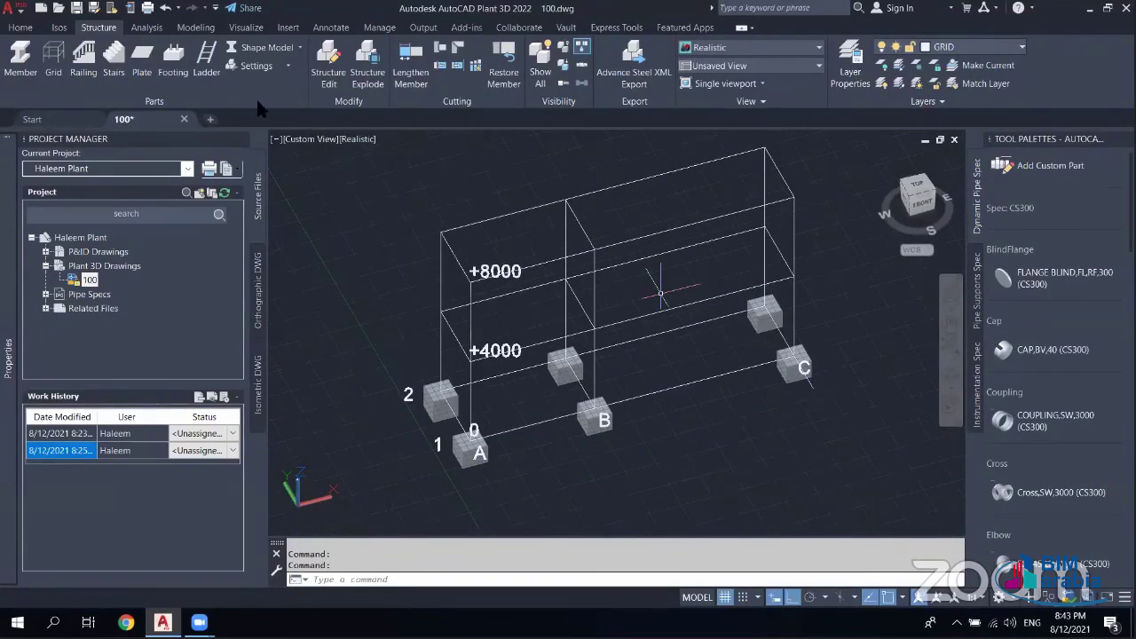
{"action": "middle_click_drag", "start_coordinate": [604, 317], "coordinate": [580, 310]}
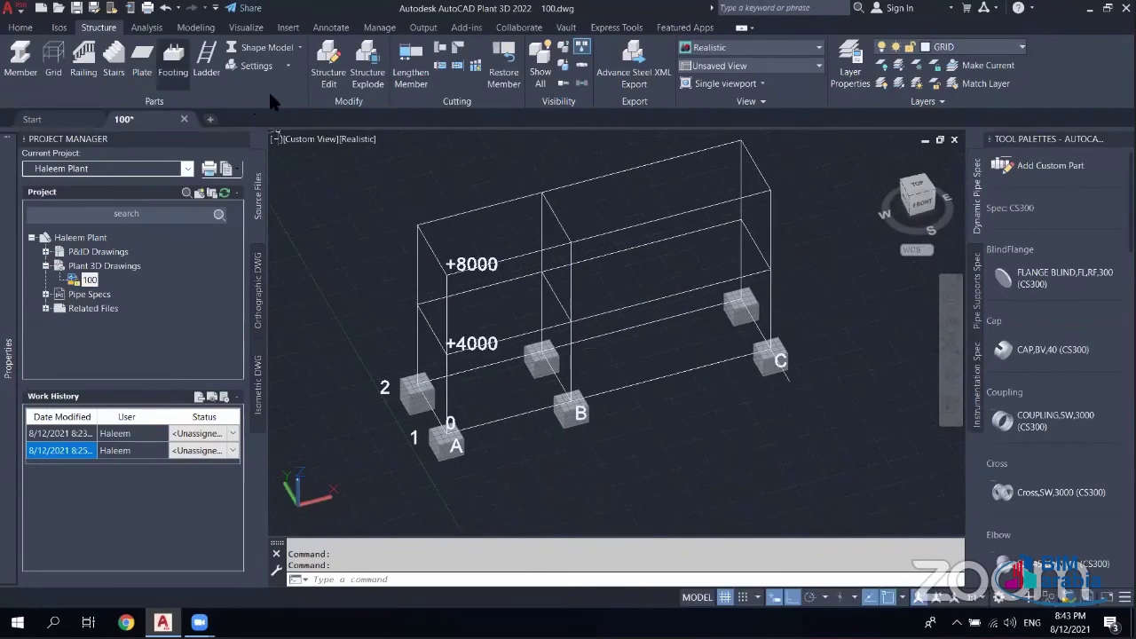
- Open Member Settings from the Shape Model settings list and leave DIN as the shape standard
{"action": "left_click", "coordinate": [266, 67]}
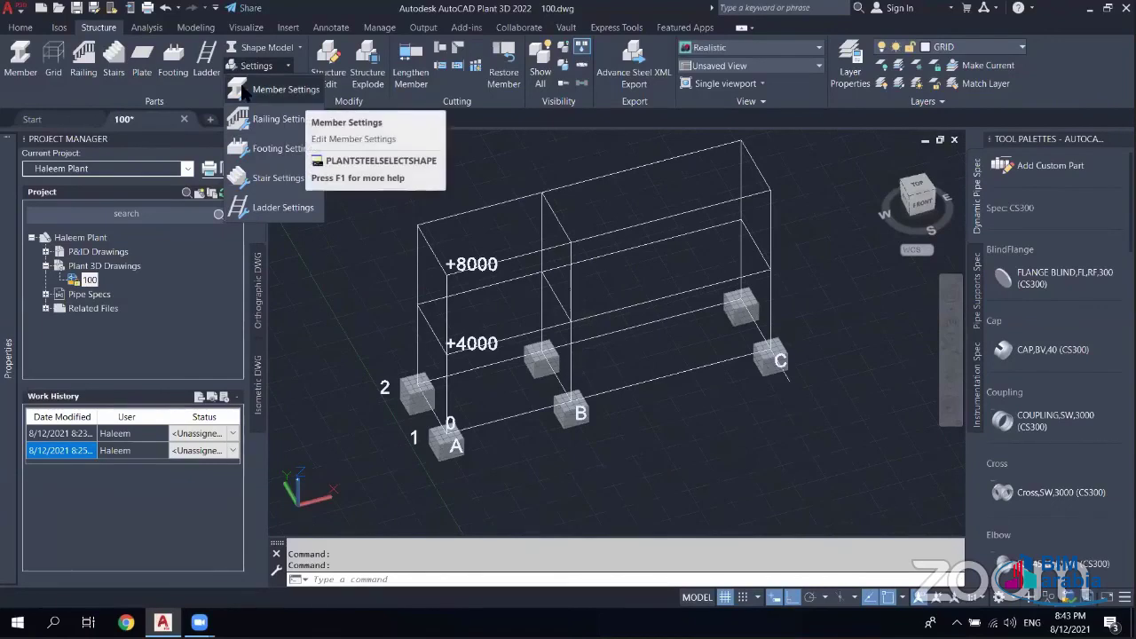
{"action": "left_click", "coordinate": [297, 99]}
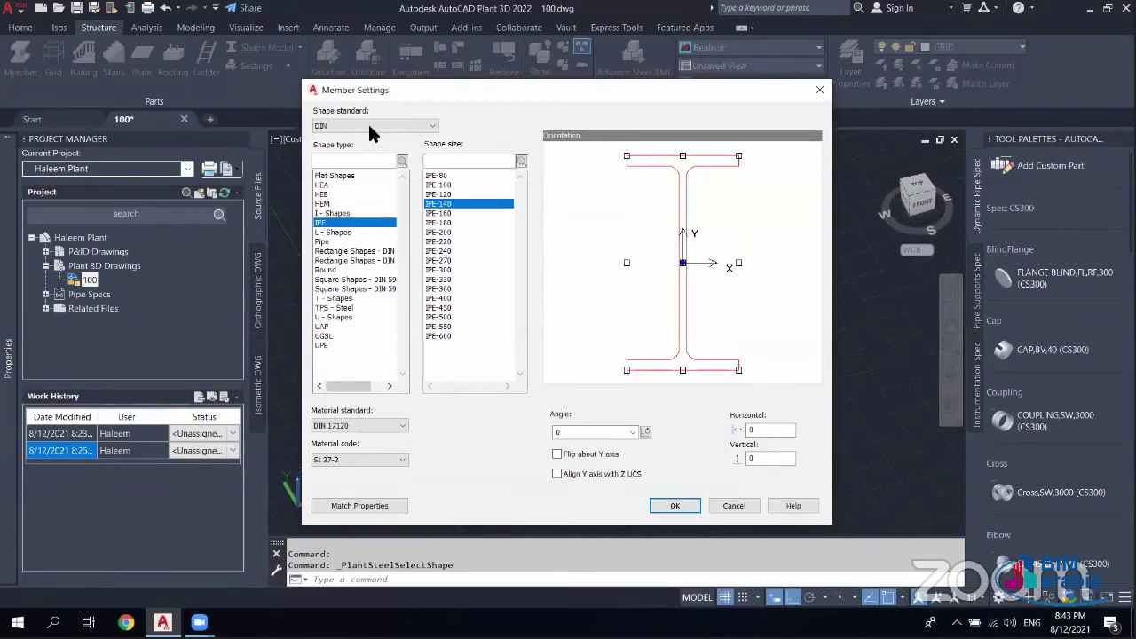
{"action": "left_click", "coordinate": [369, 129]}
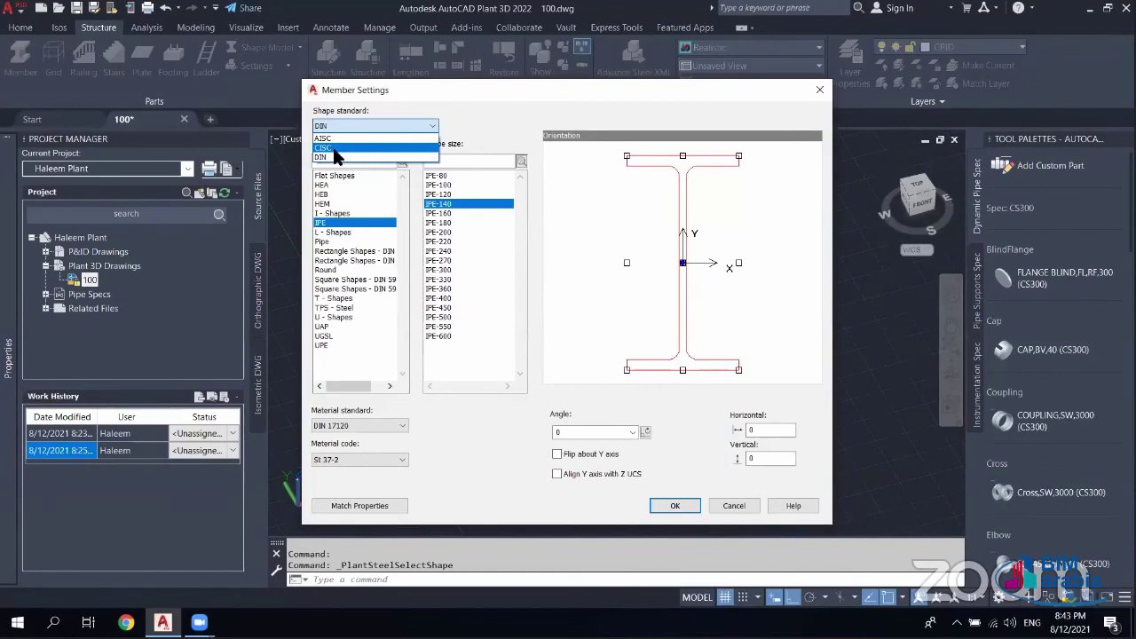
{"action": "left_click", "coordinate": [324, 158]}
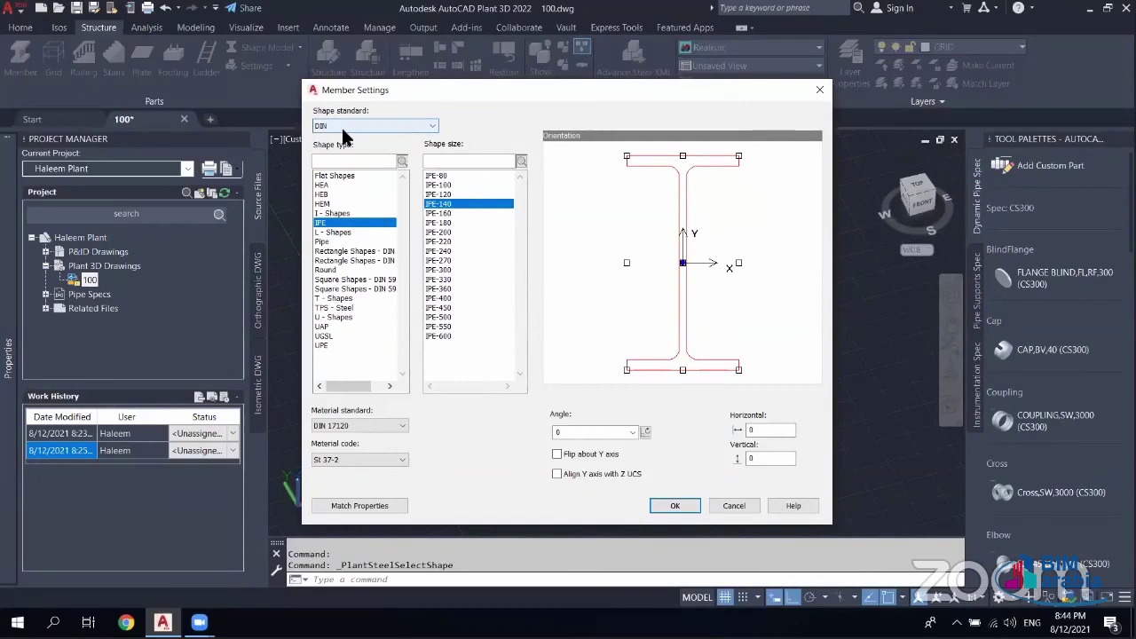
{"action": "left_click", "coordinate": [345, 125]}
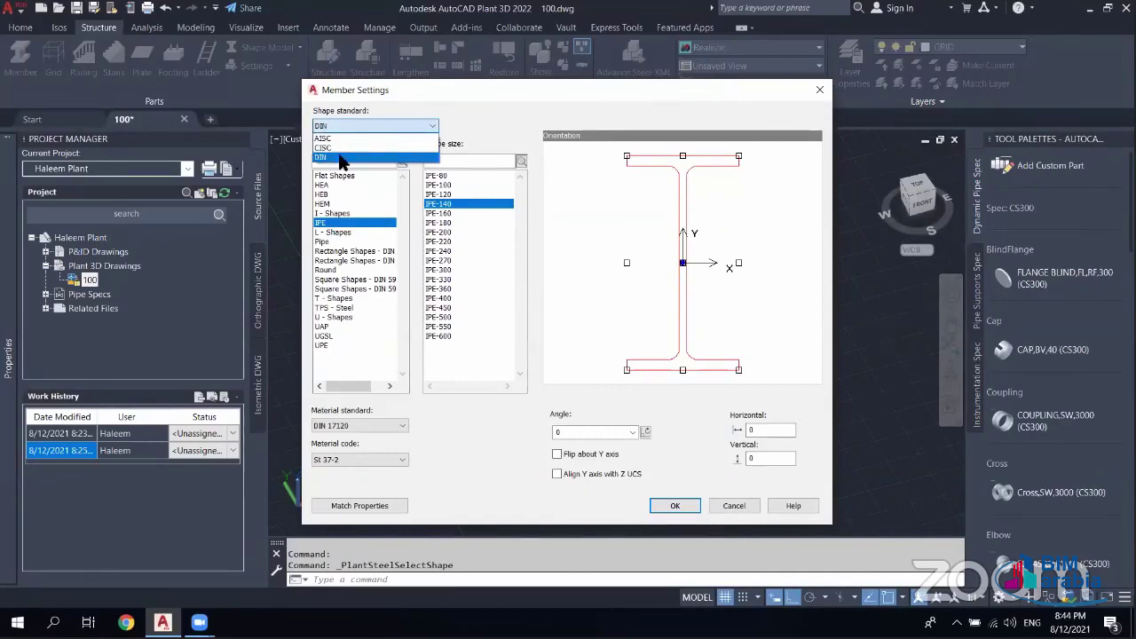
{"action": "left_click", "coordinate": [340, 158]}
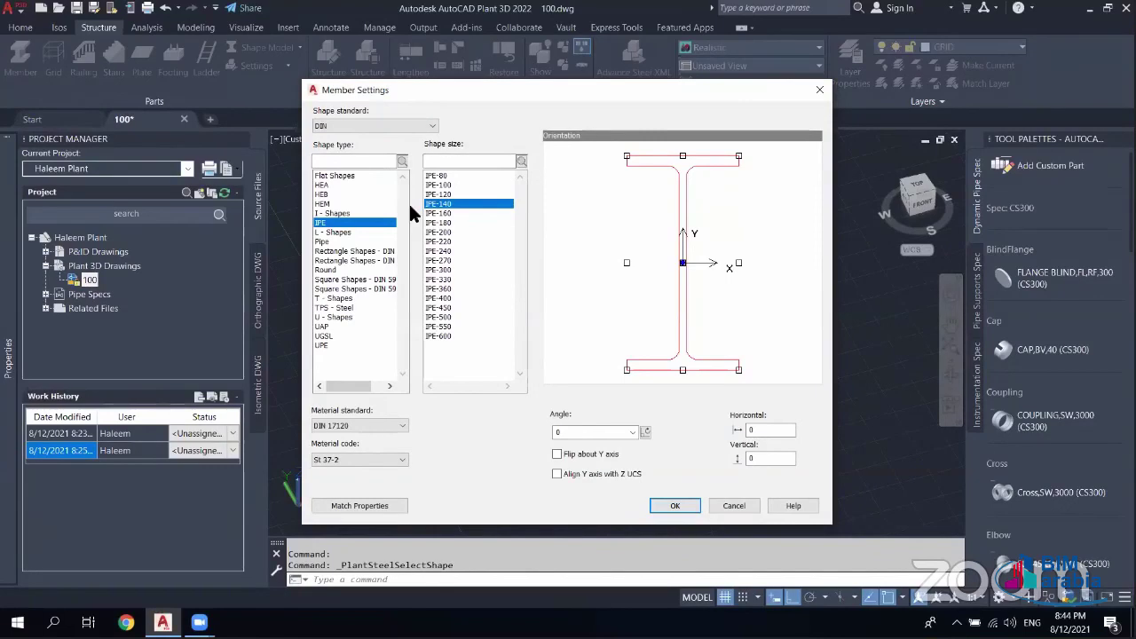
- Preview flat bar, HEA and I-Shapes sections, trying flat bar sizes Fl. 12x6, 11x6 and 19x5
{"action": "left_click", "coordinate": [339, 174]}
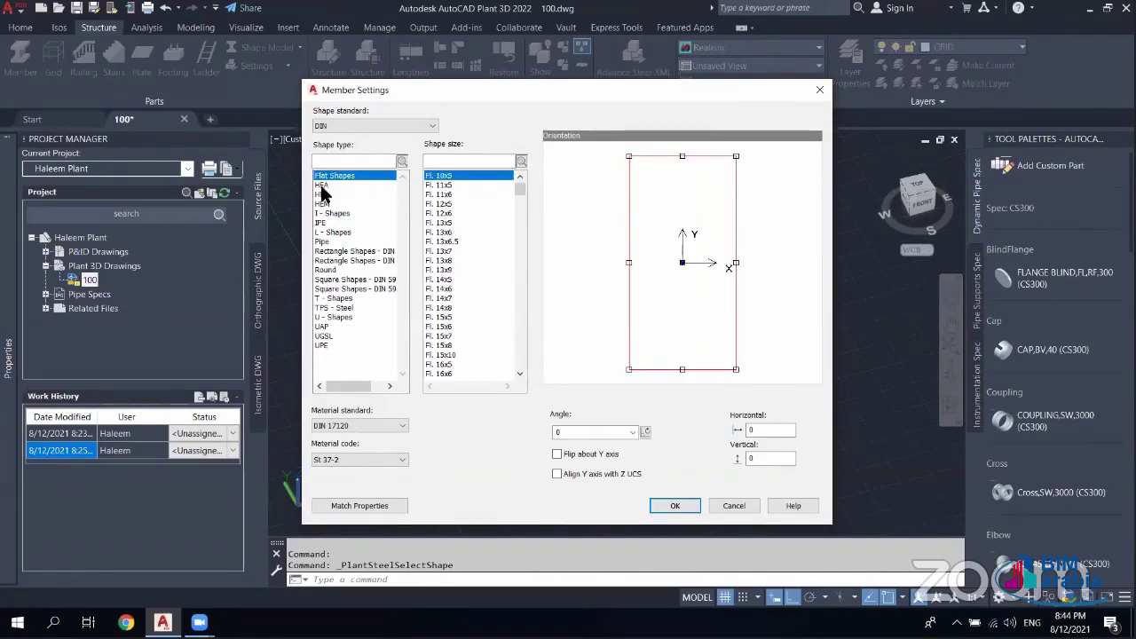
{"action": "left_click", "coordinate": [323, 185]}
{"action": "left_click", "coordinate": [324, 214]}
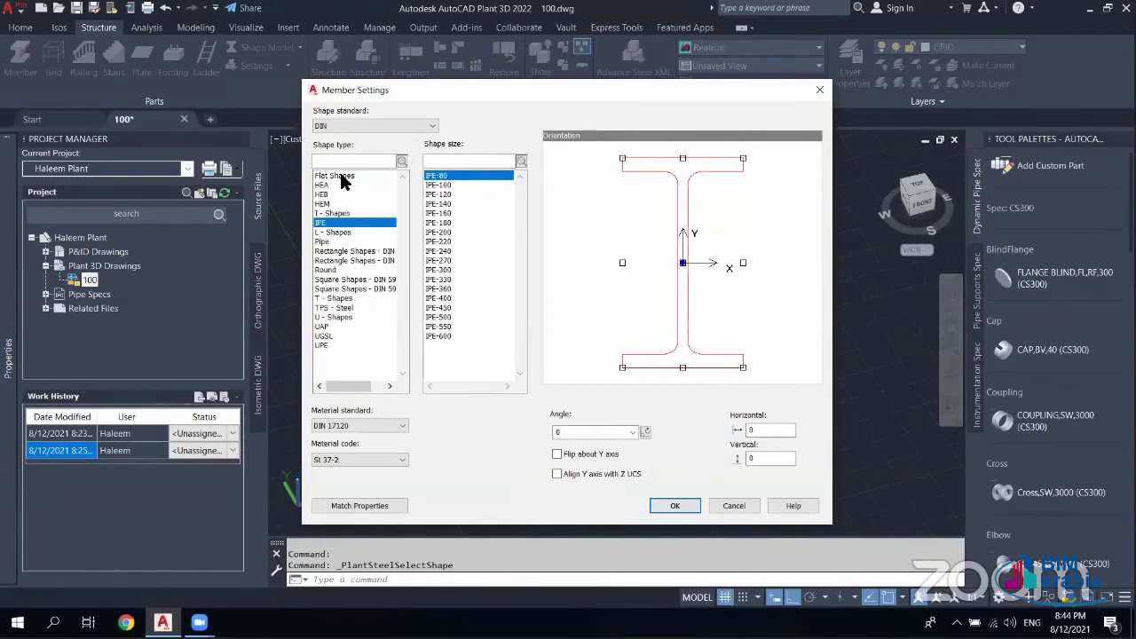
{"action": "left_click", "coordinate": [364, 176]}
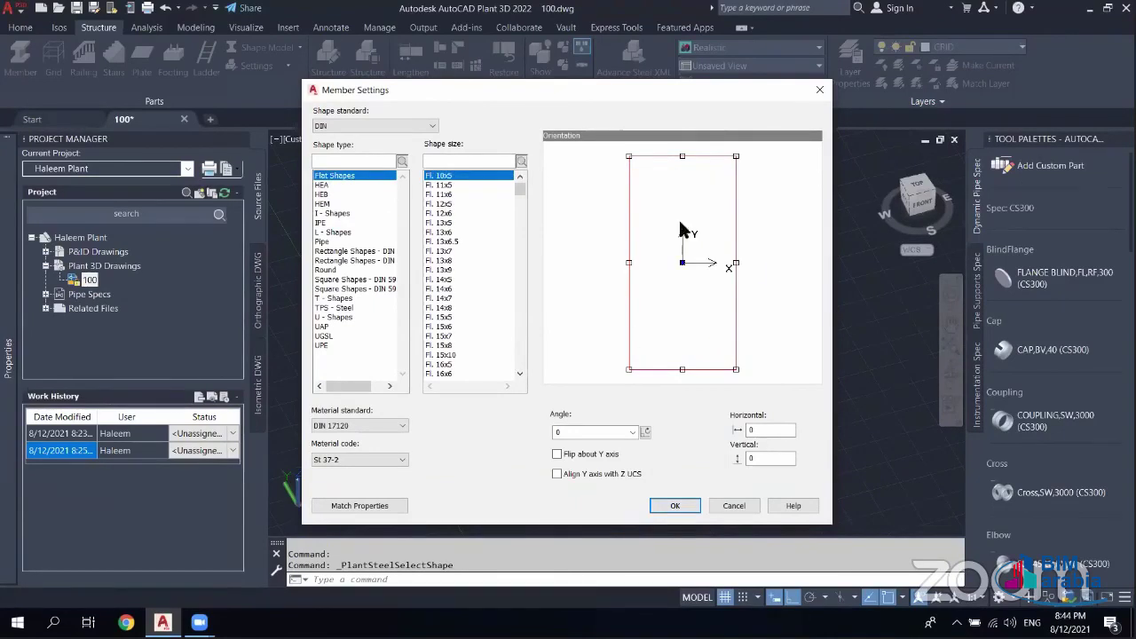
{"action": "left_click", "coordinate": [444, 214]}
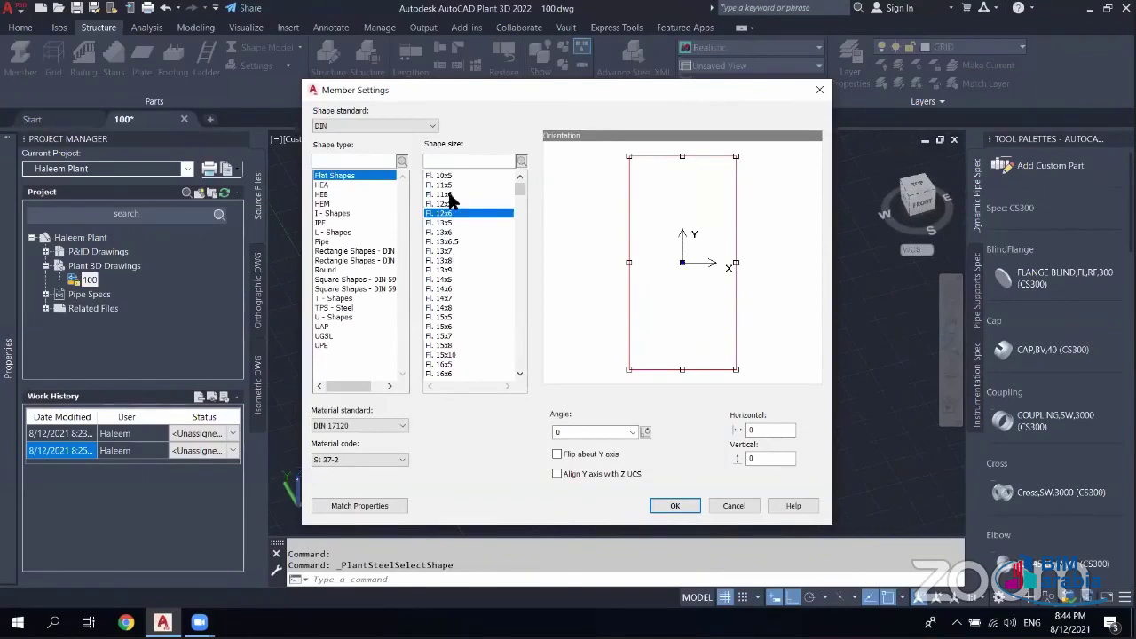
{"action": "left_click", "coordinate": [449, 196]}
{"action": "scroll", "coordinate": [450, 213], "scroll_direction": "down", "scroll_amount": 3}
{"action": "scroll", "coordinate": [461, 226], "scroll_direction": "down", "scroll_amount": 4}
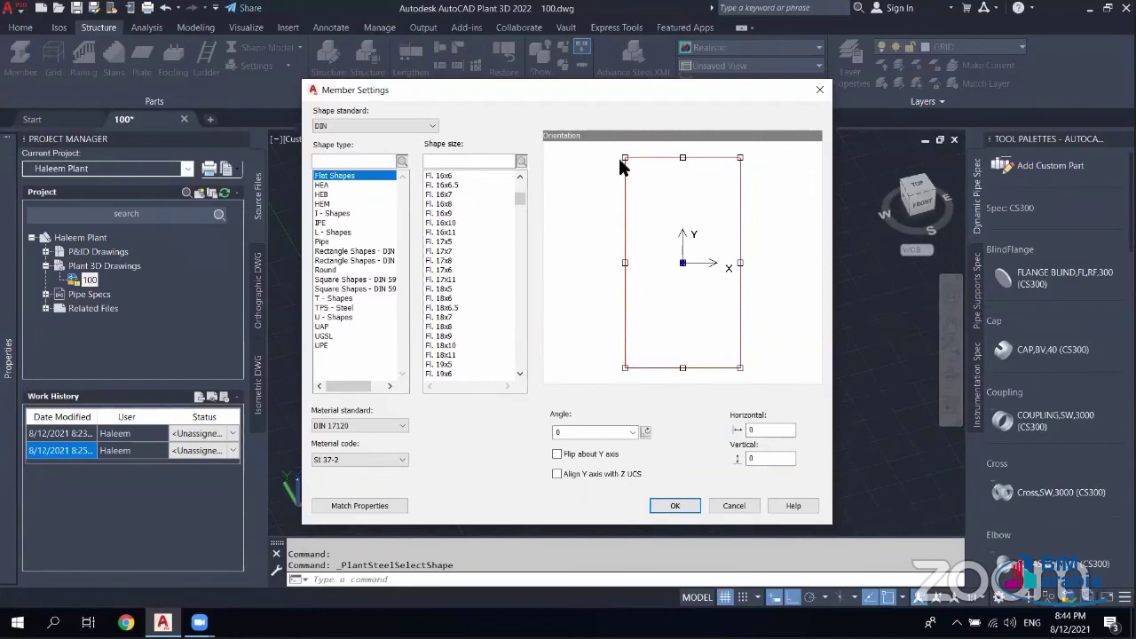
{"action": "left_click", "coordinate": [484, 365]}
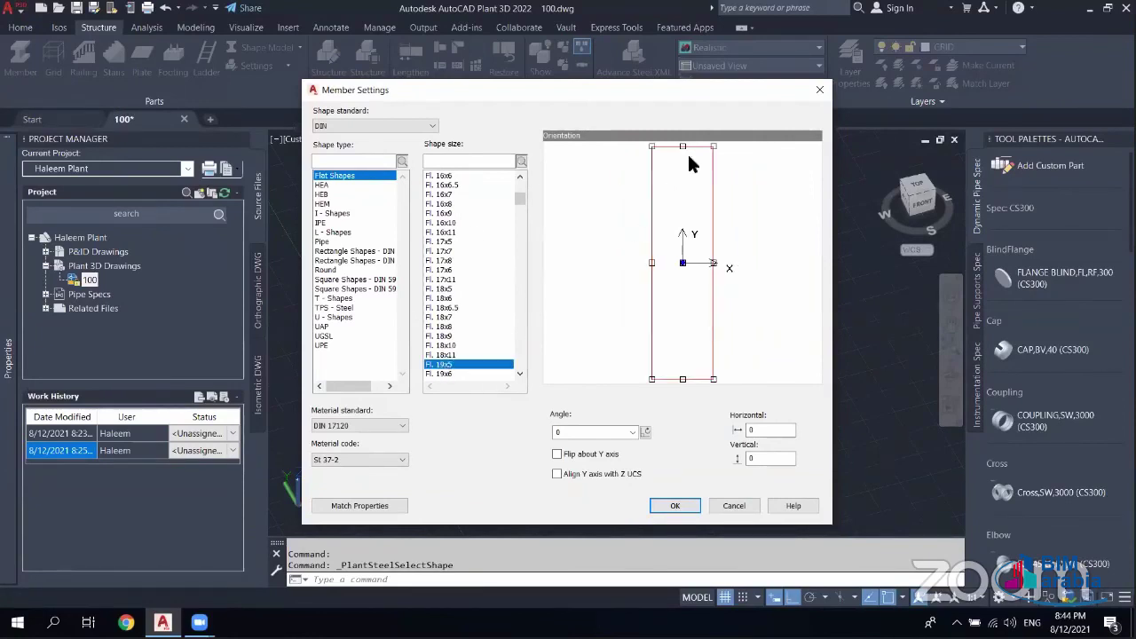
- Browse HEA, HEB, HEM, IPE, Pipe, Round and rectangular hollow sections, trying HEA-500, HEM-320 and 60x40x4
{"action": "left_click", "coordinate": [325, 184]}
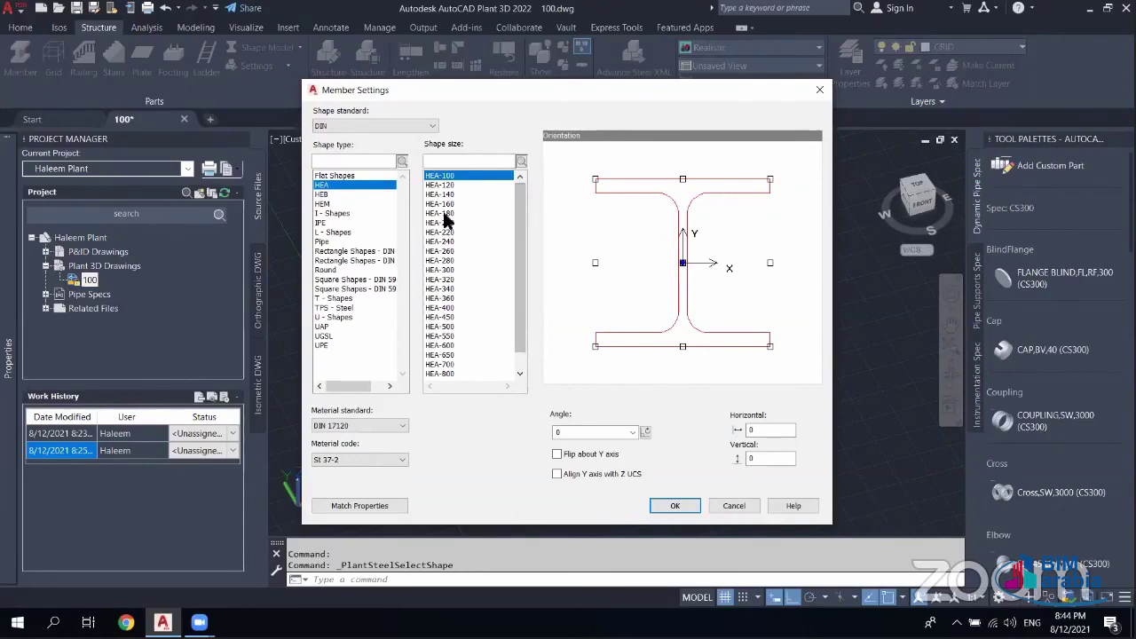
{"action": "left_click", "coordinate": [450, 256]}
{"action": "left_click", "coordinate": [453, 300]}
{"action": "left_click", "coordinate": [454, 327]}
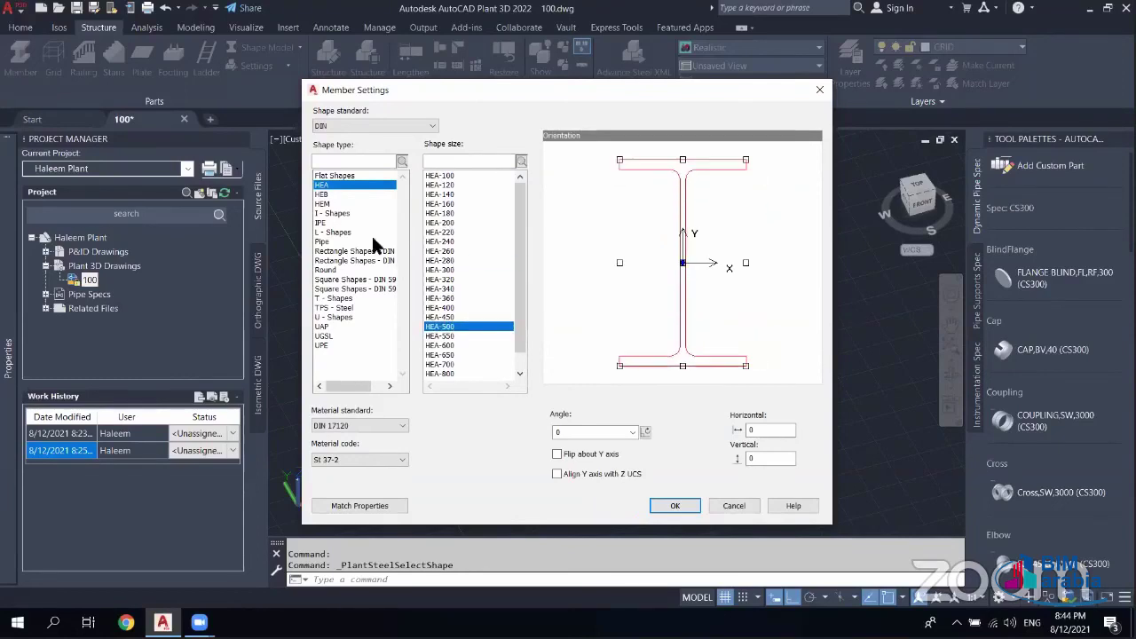
{"action": "left_click", "coordinate": [323, 194]}
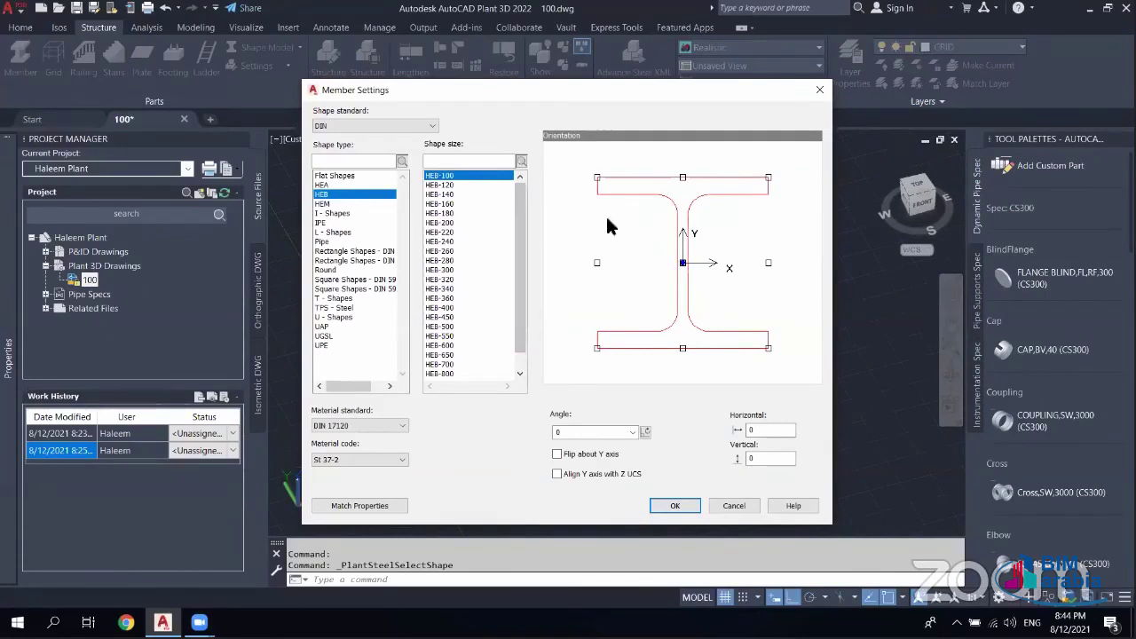
{"action": "left_click", "coordinate": [331, 205]}
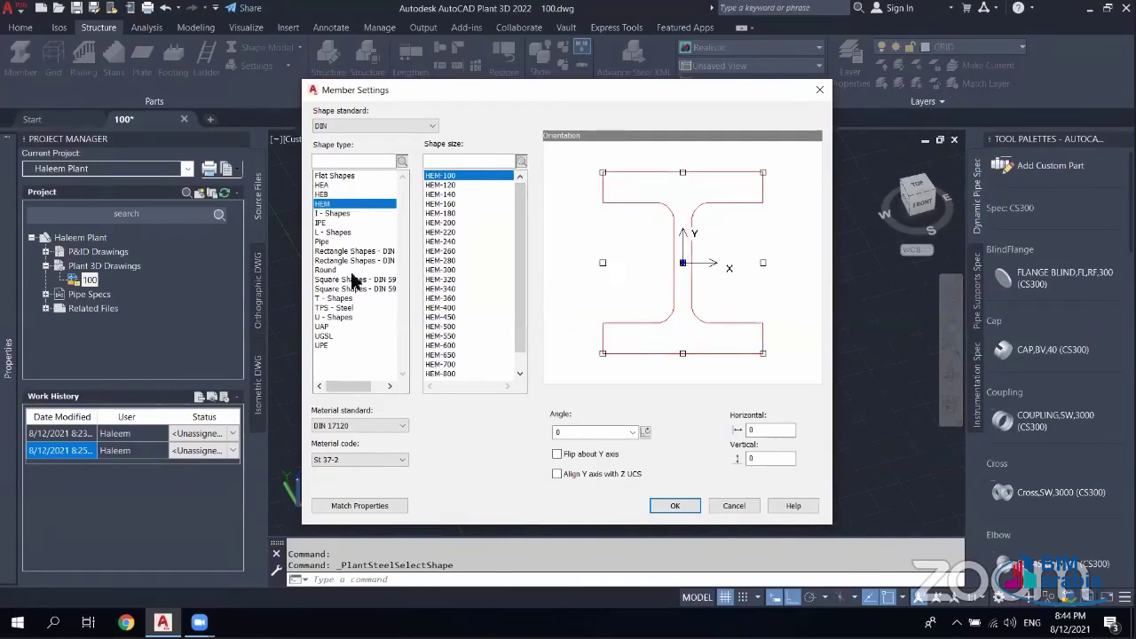
{"action": "left_click", "coordinate": [448, 260]}
{"action": "left_click", "coordinate": [453, 279]}
{"action": "left_click", "coordinate": [328, 223]}
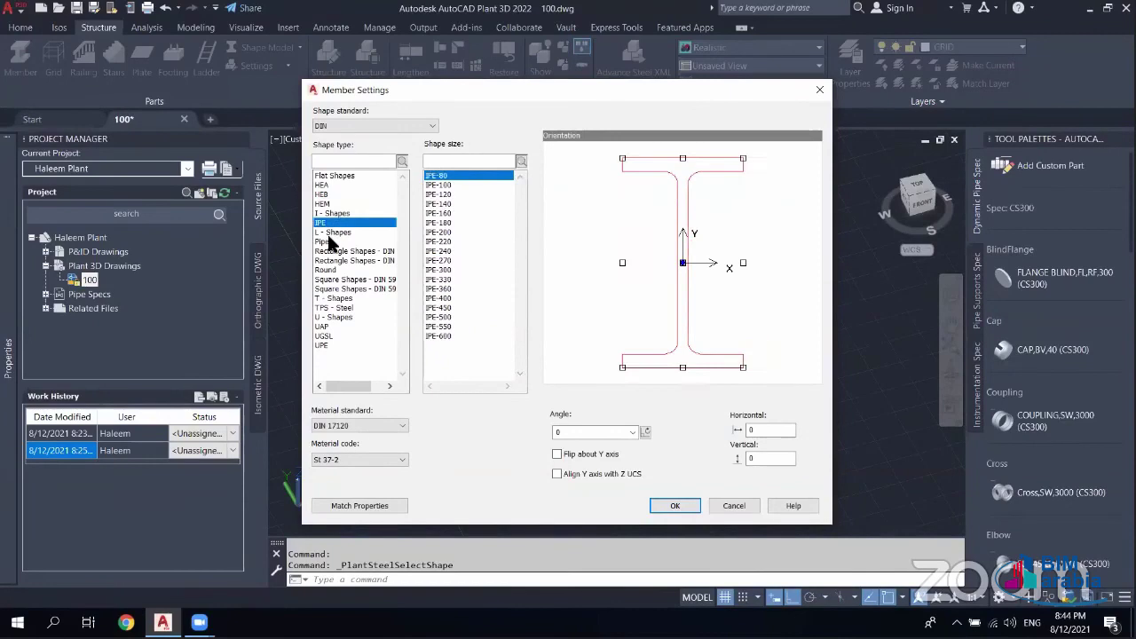
{"action": "left_click", "coordinate": [325, 242]}
{"action": "left_click", "coordinate": [330, 270]}
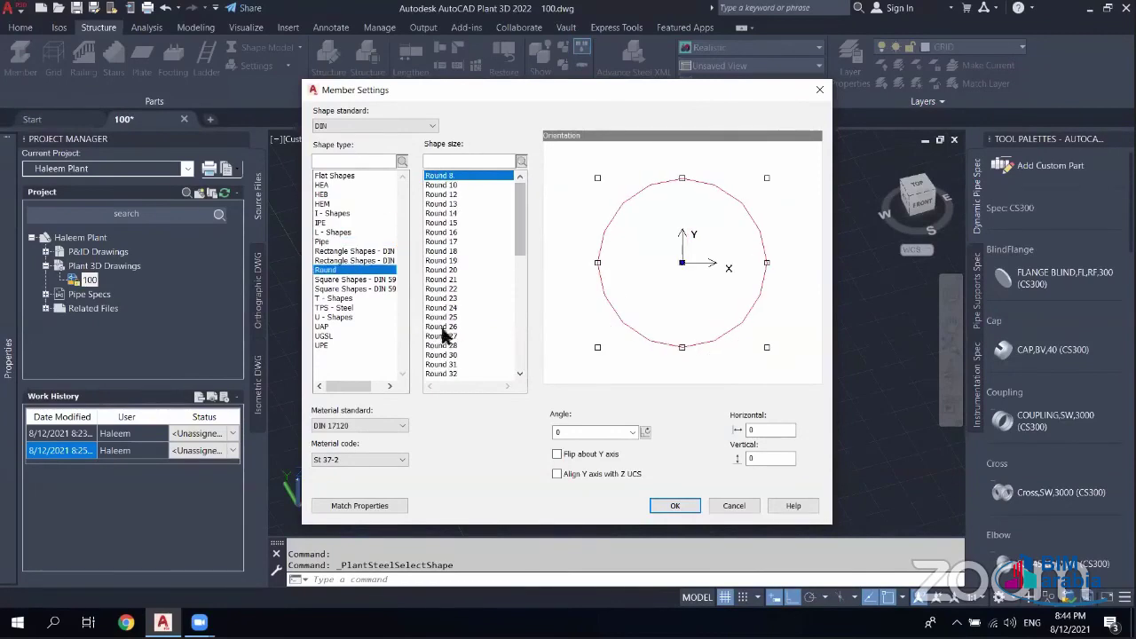
{"action": "left_click", "coordinate": [355, 252]}
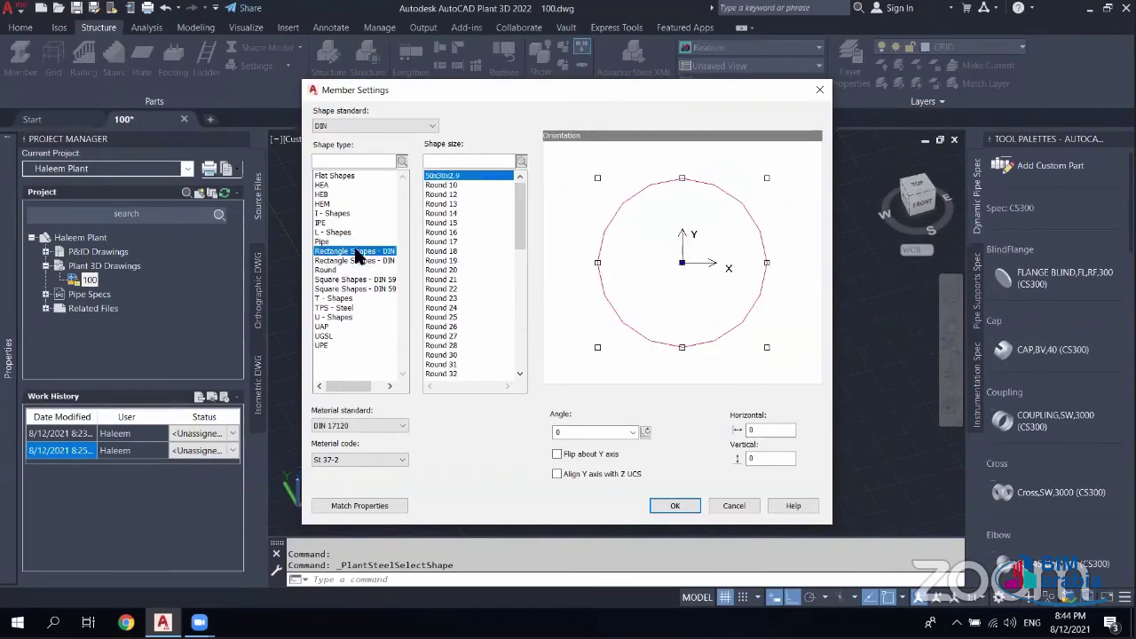
{"action": "left_click", "coordinate": [344, 260]}
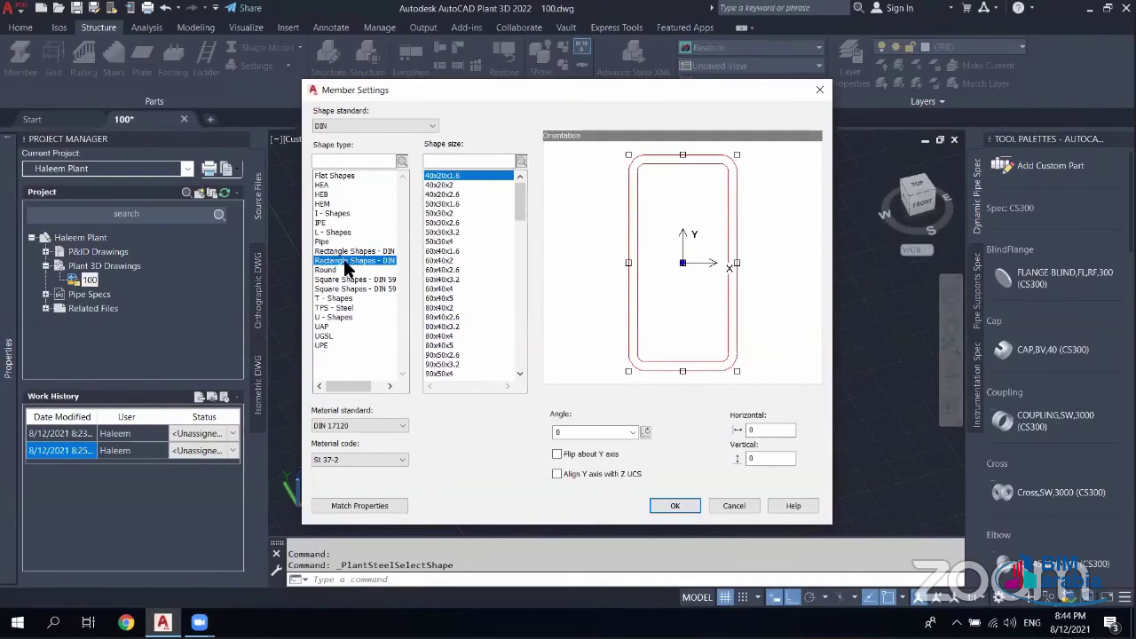
{"action": "left_click", "coordinate": [470, 287]}
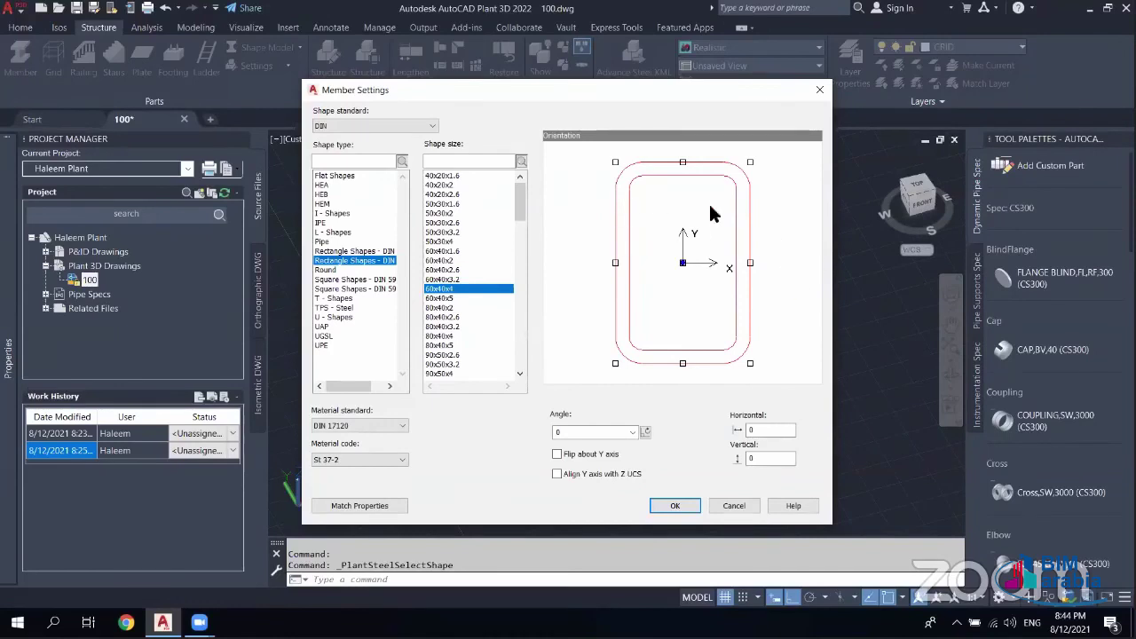
- Try top-middle, bottom-middle and bottom-left insertion points, return to centre, and select HEB
{"action": "left_click", "coordinate": [683, 161]}
{"action": "left_click", "coordinate": [683, 262]}
{"action": "left_click", "coordinate": [682, 363]}
{"action": "left_click", "coordinate": [615, 363]}
{"action": "left_click", "coordinate": [683, 162]}
{"action": "left_click", "coordinate": [682, 363]}
{"action": "left_click", "coordinate": [682, 263]}
{"action": "left_click", "coordinate": [321, 196]}
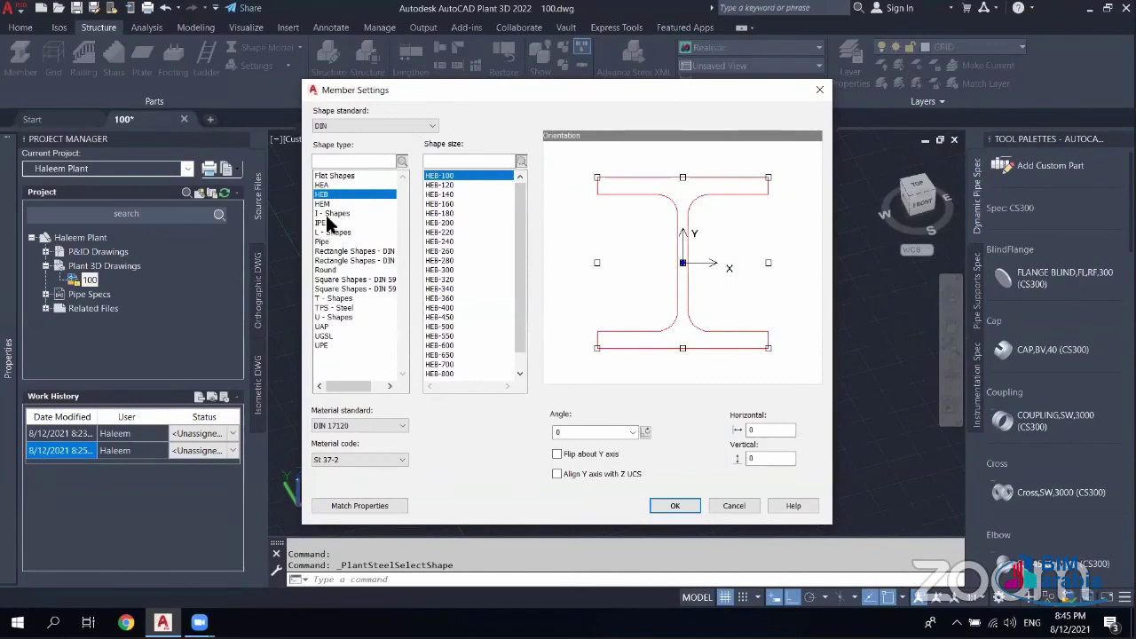
- Switch the section to IPE-200 with its insertion point at the top middle
{"action": "left_click", "coordinate": [323, 223]}
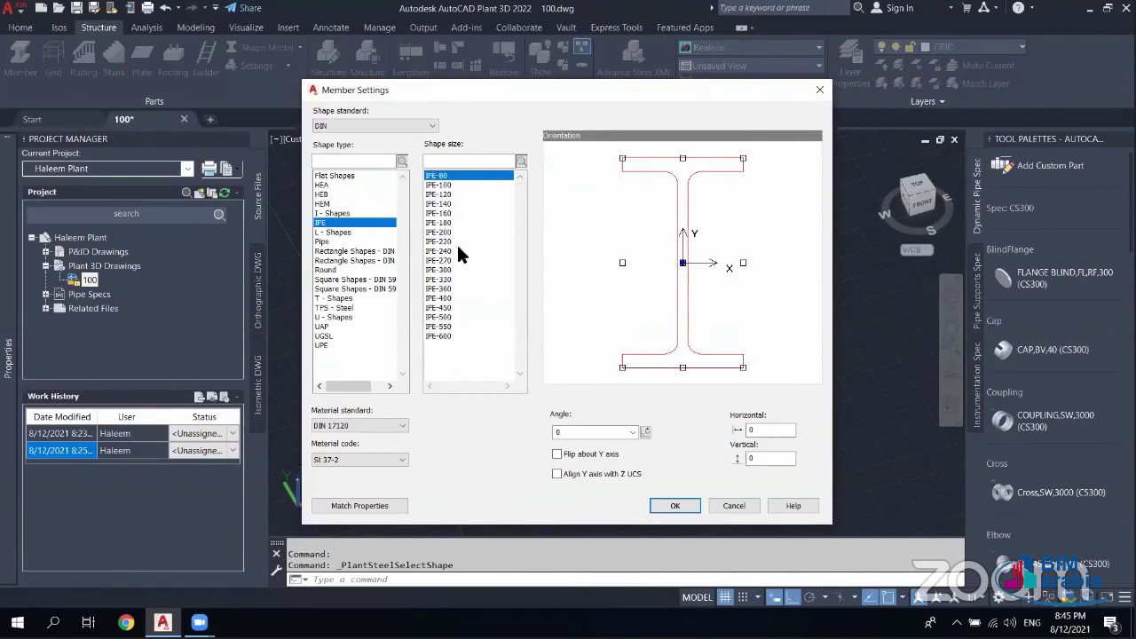
{"action": "left_click", "coordinate": [440, 232]}
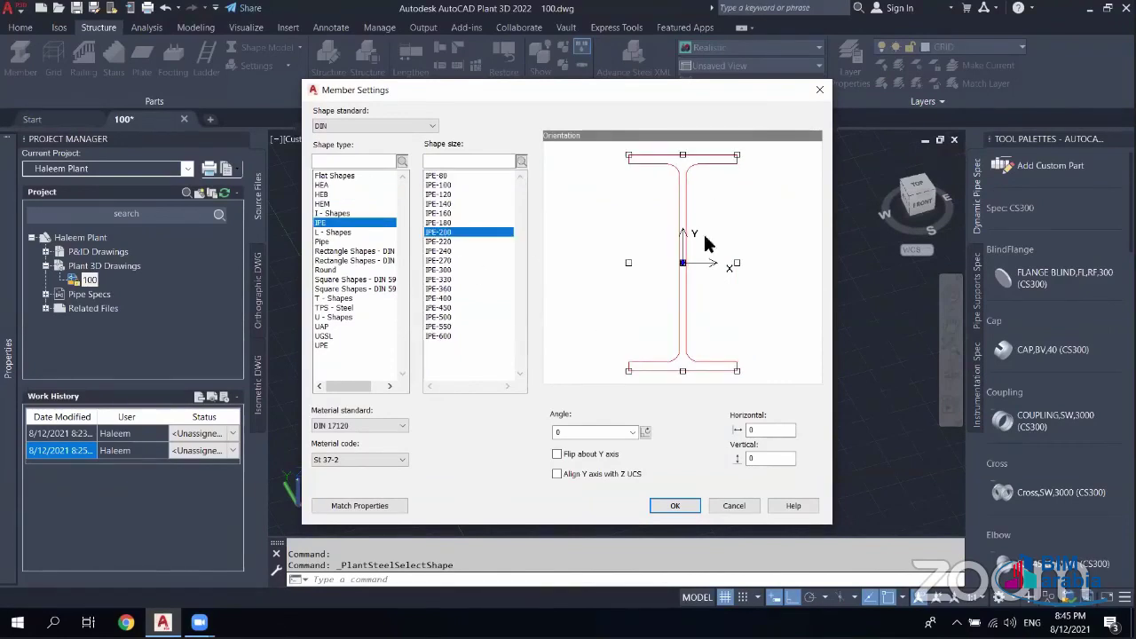
{"action": "left_click", "coordinate": [682, 157]}
- Set the material standard to ASTM with material code A36
{"action": "left_click", "coordinate": [350, 428]}
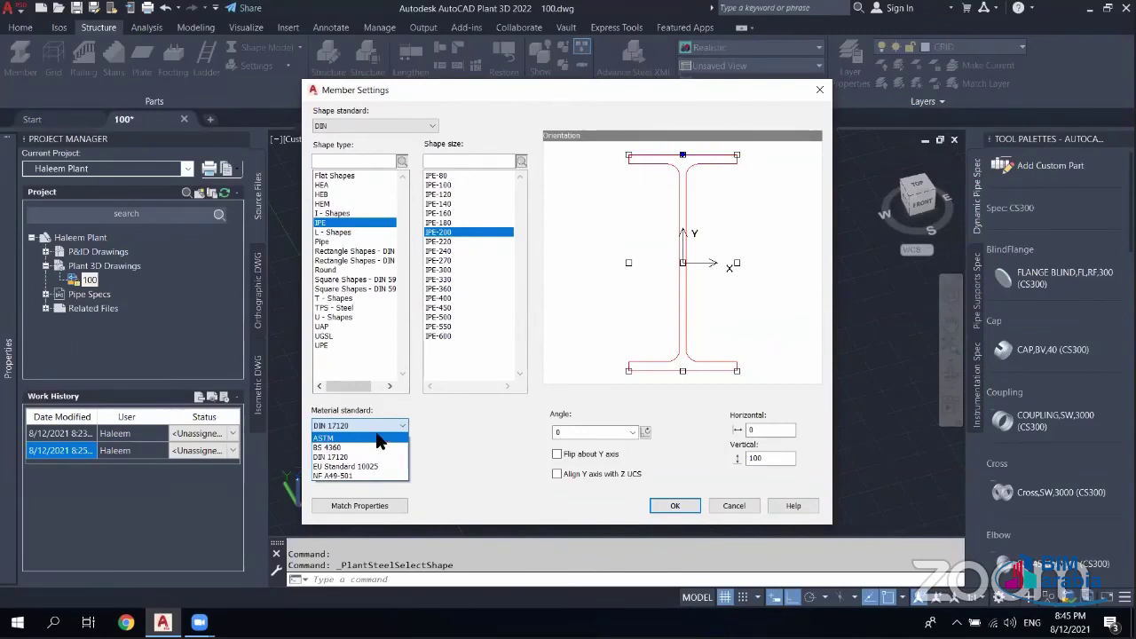
{"action": "left_click", "coordinate": [328, 438]}
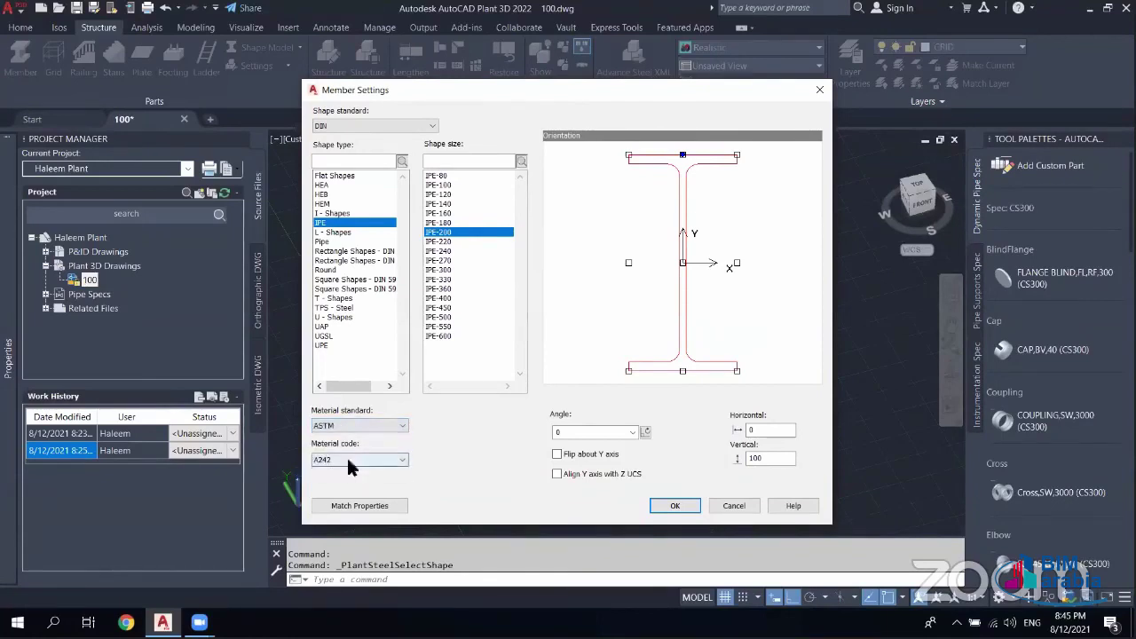
{"action": "left_click", "coordinate": [346, 460]}
{"action": "left_click", "coordinate": [346, 480]}
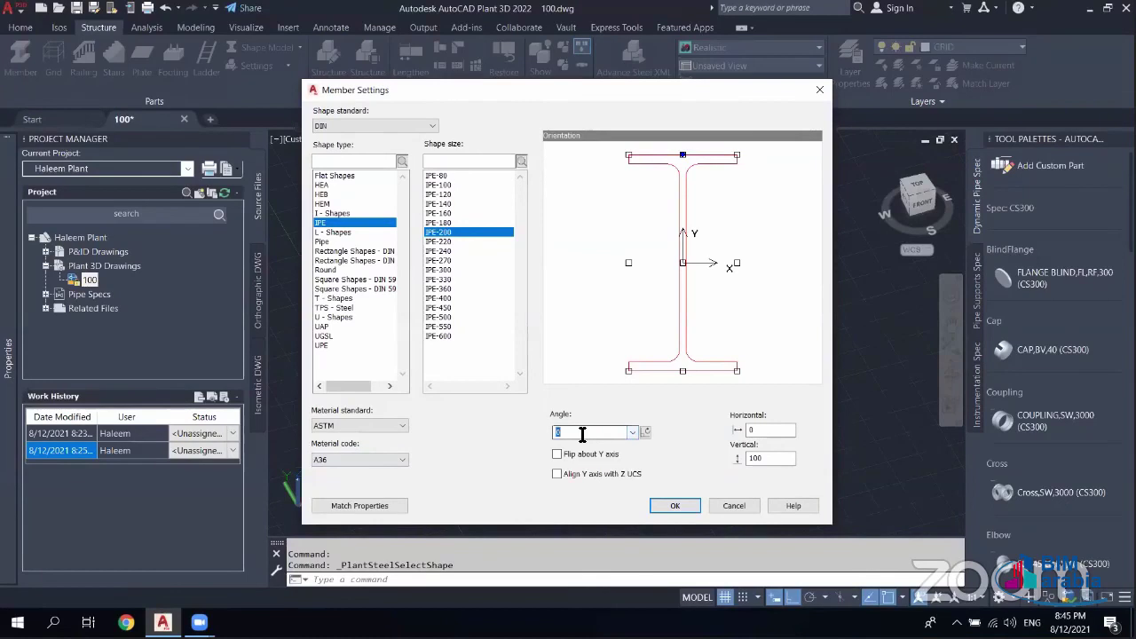
- Try profile rotation angles 45, 90 and 270, ending back at 0 degrees upright
{"action": "left_click_drag", "start_coordinate": [557, 432], "coordinate": [636, 438]}
{"action": "left_click", "coordinate": [635, 437]}
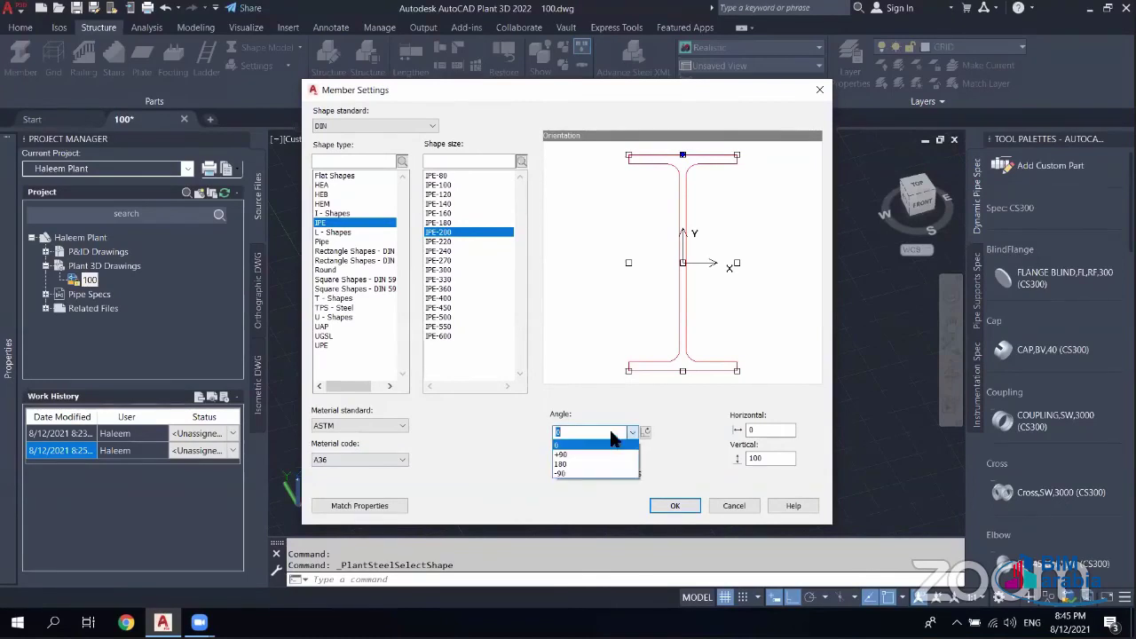
{"action": "left_click", "coordinate": [616, 435]}
{"action": "type", "text": "45"}
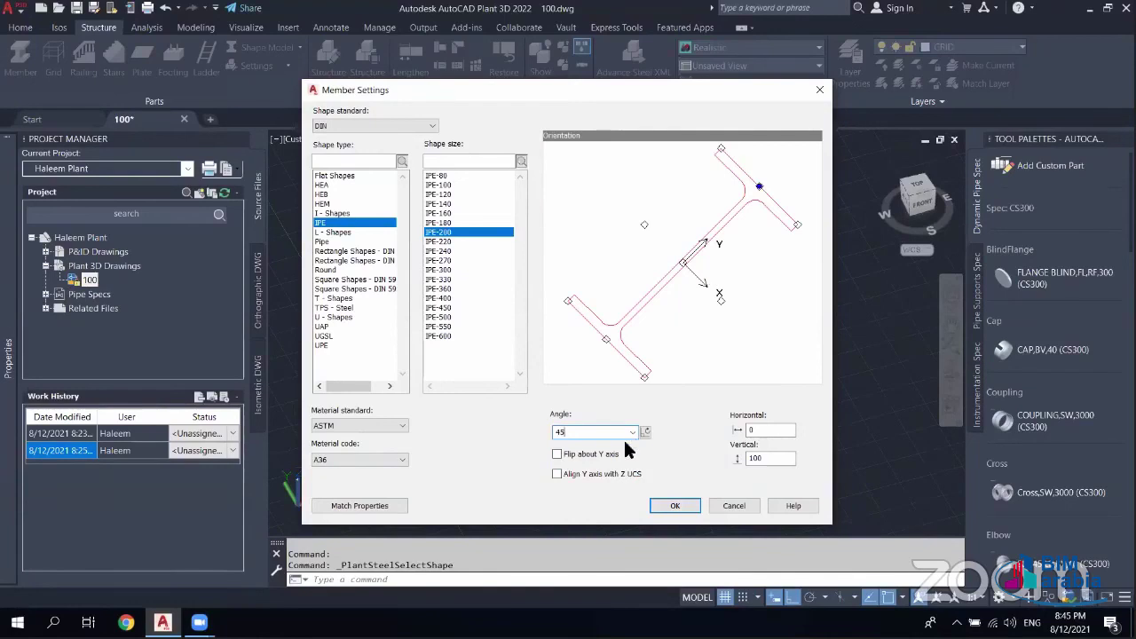
{"action": "left_click", "coordinate": [645, 432]}
{"action": "left_click", "coordinate": [646, 431]}
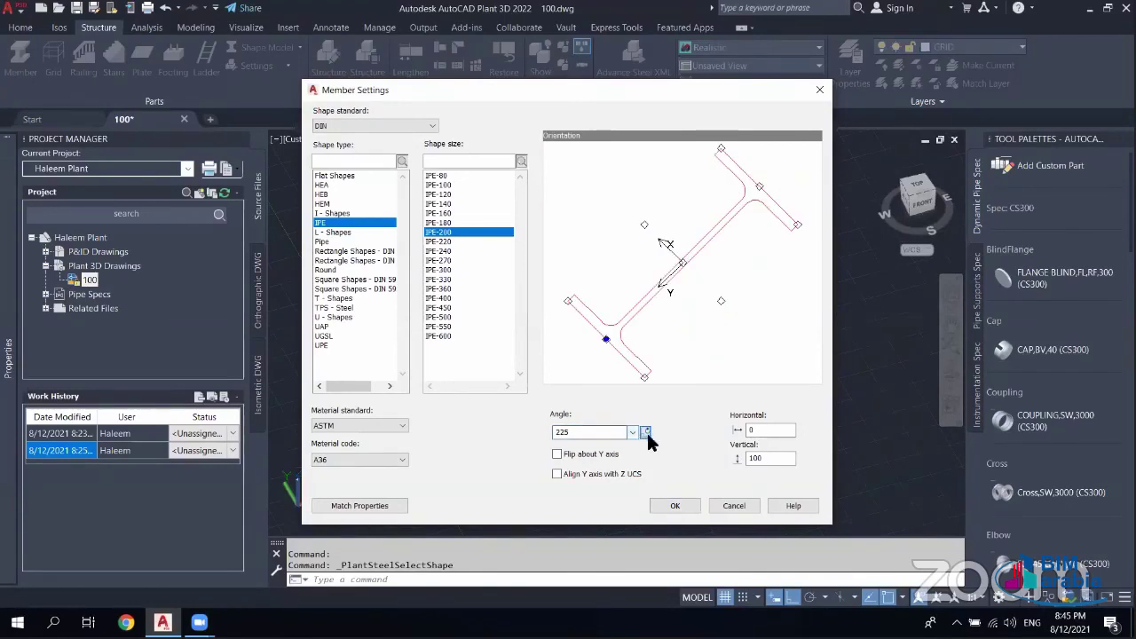
{"action": "left_click", "coordinate": [600, 433]}
{"action": "left_click", "coordinate": [602, 435]}
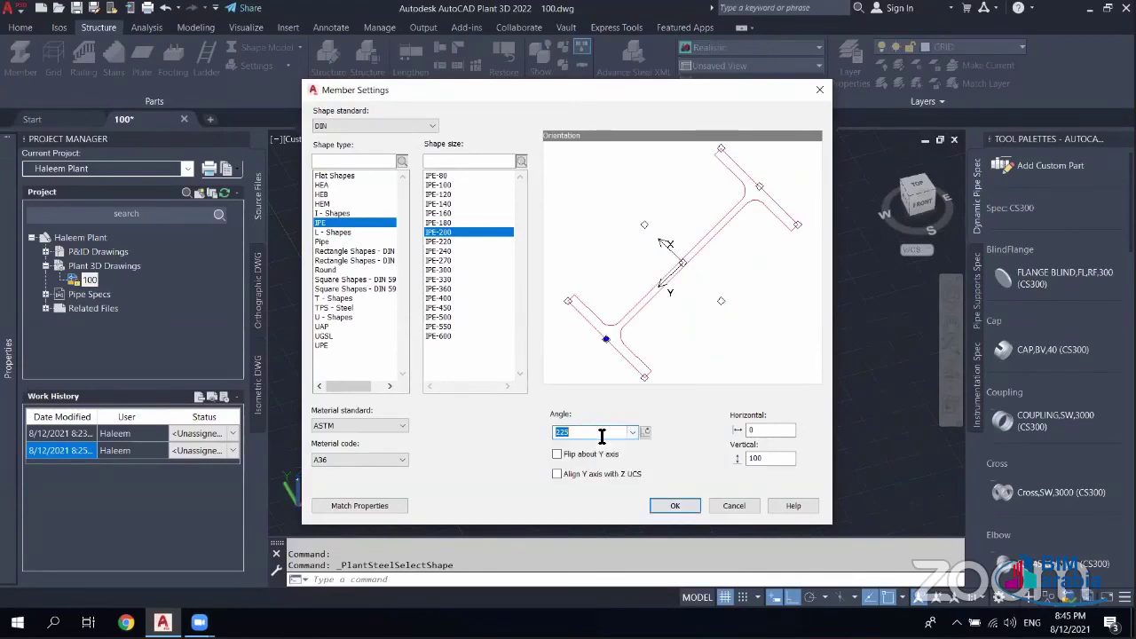
{"action": "type", "text": "0"}
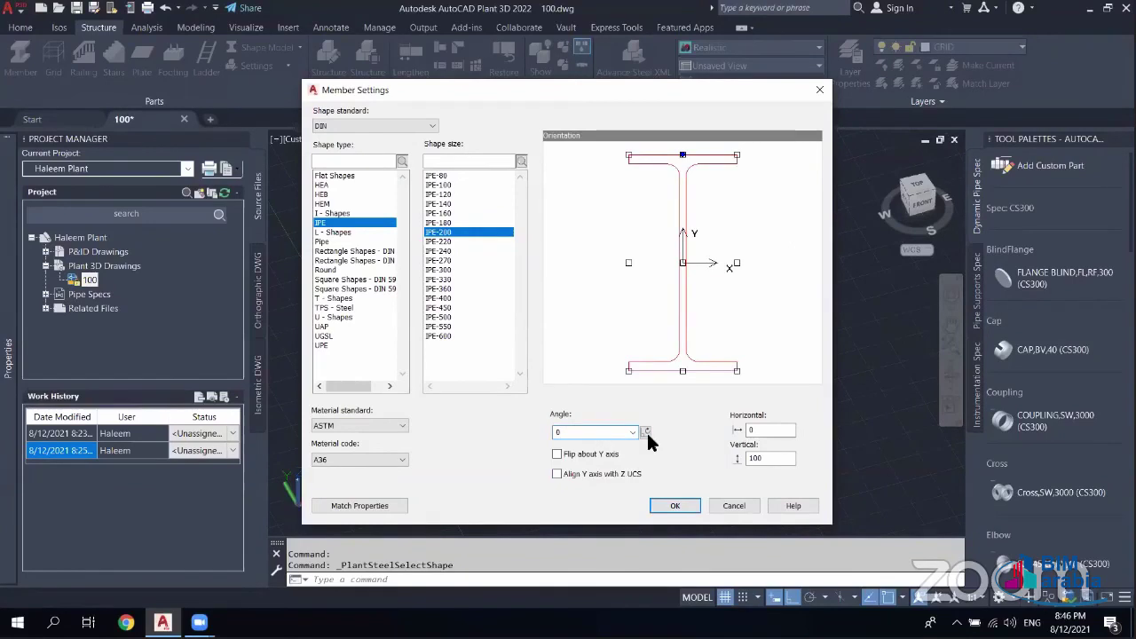
{"action": "left_click", "coordinate": [645, 432]}
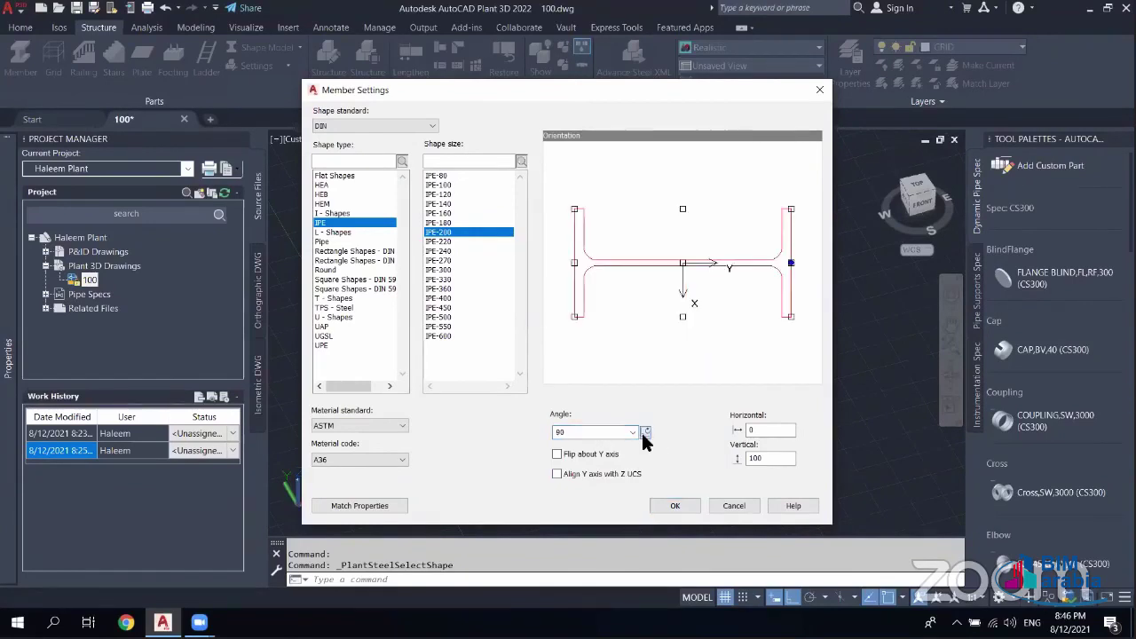
{"action": "left_click", "coordinate": [644, 432]}
{"action": "left_click", "coordinate": [644, 432]}
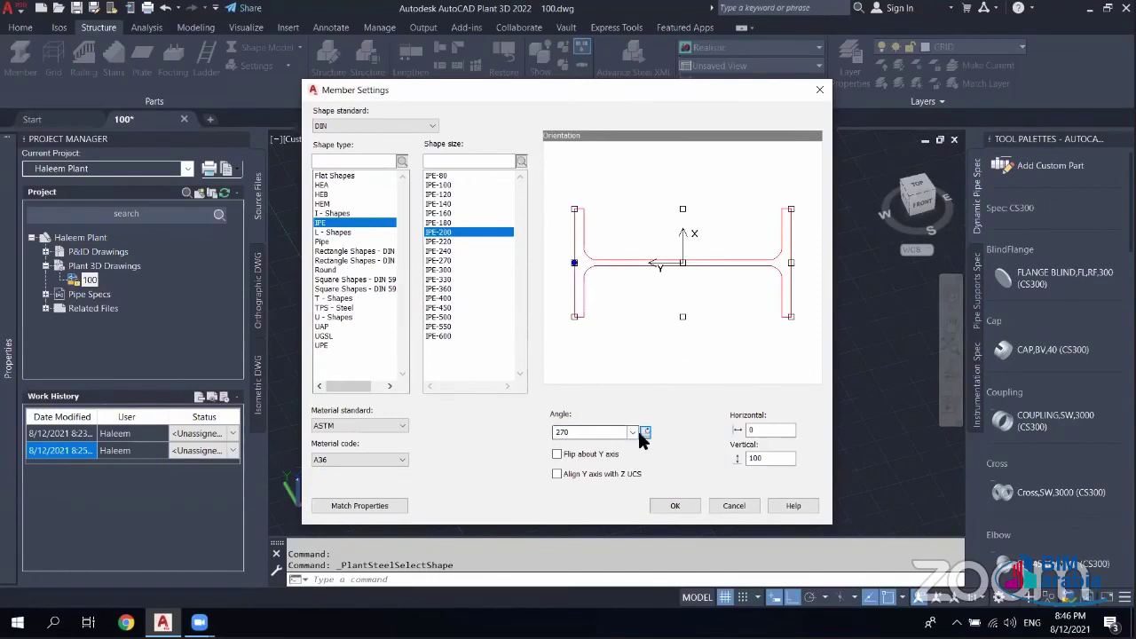
{"action": "left_click", "coordinate": [644, 433]}
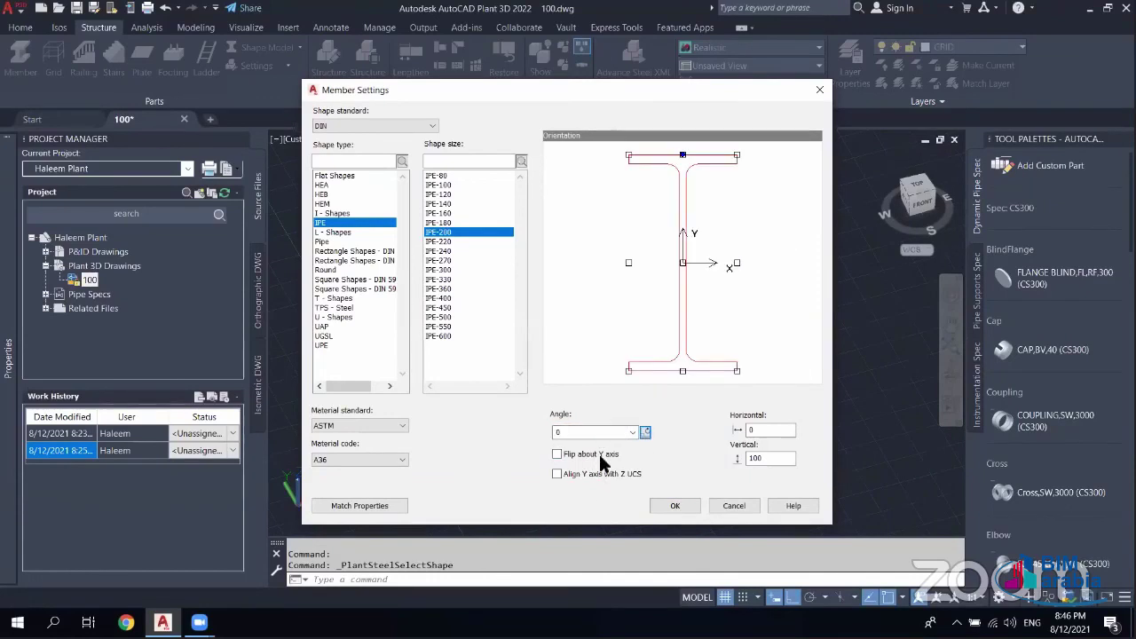
- Toggle Flip about Y axis on and off, leaving it unchecked
{"action": "left_click", "coordinate": [599, 456]}
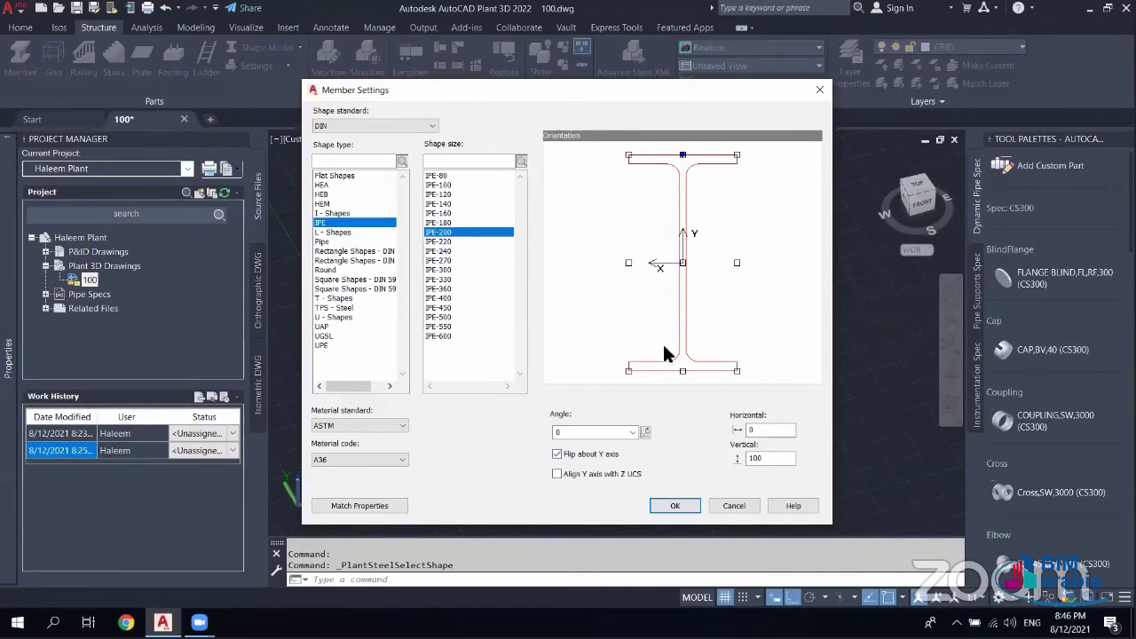
{"action": "left_click", "coordinate": [597, 456]}
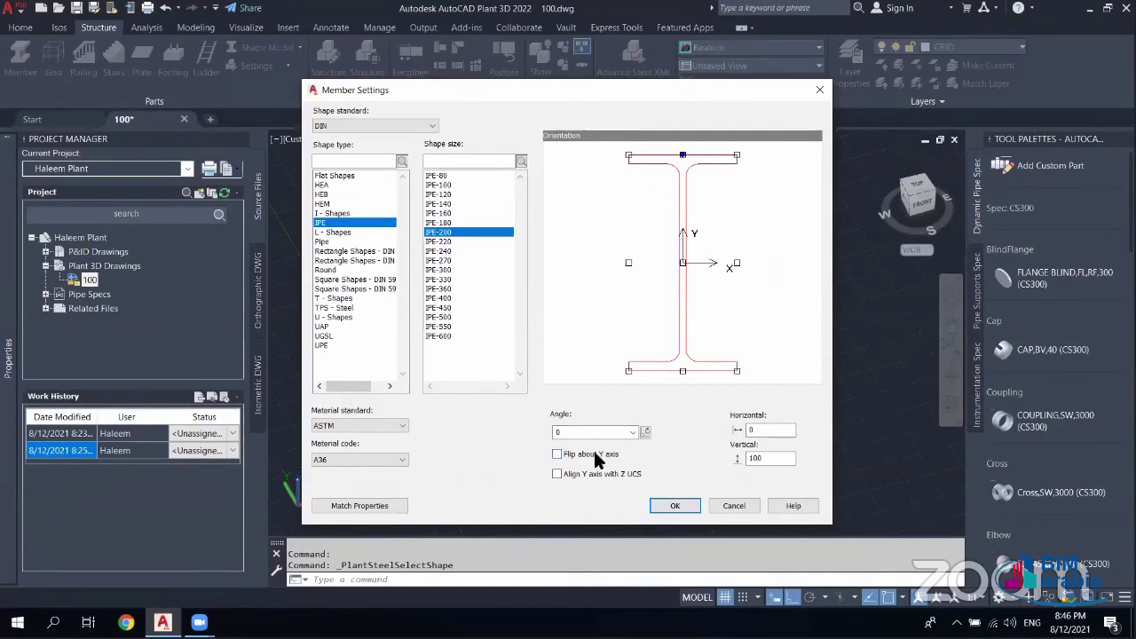
{"action": "left_click", "coordinate": [599, 457]}
{"action": "left_click", "coordinate": [613, 456]}
- Confirm Member Settings once more and start the Member command for the first start point
{"action": "key", "text": "Return"}
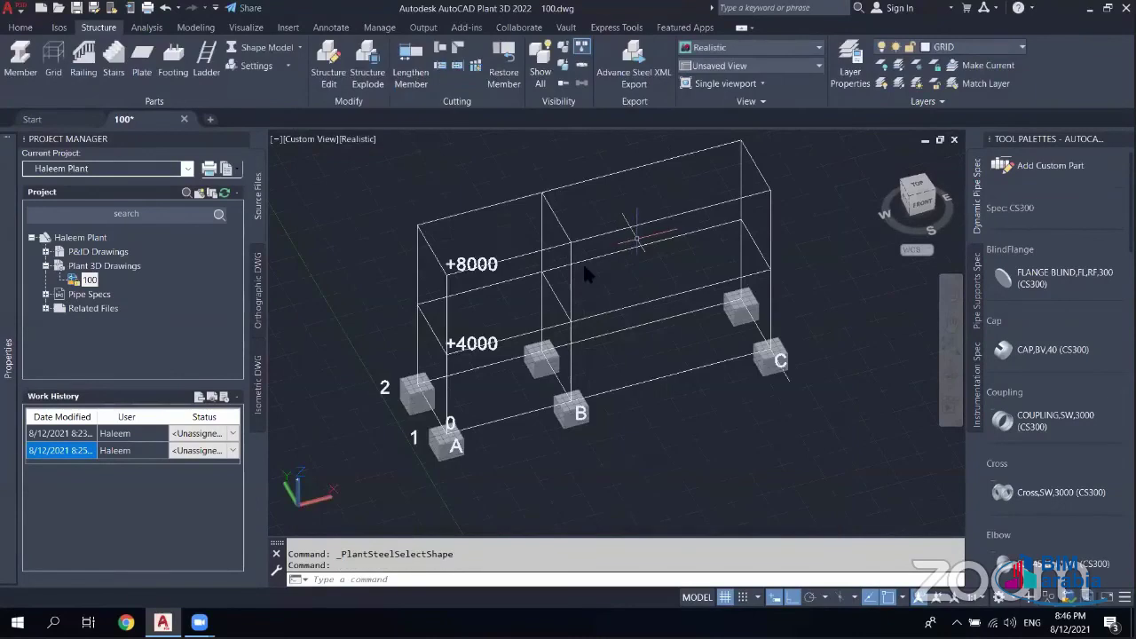
{"action": "left_click", "coordinate": [288, 65]}
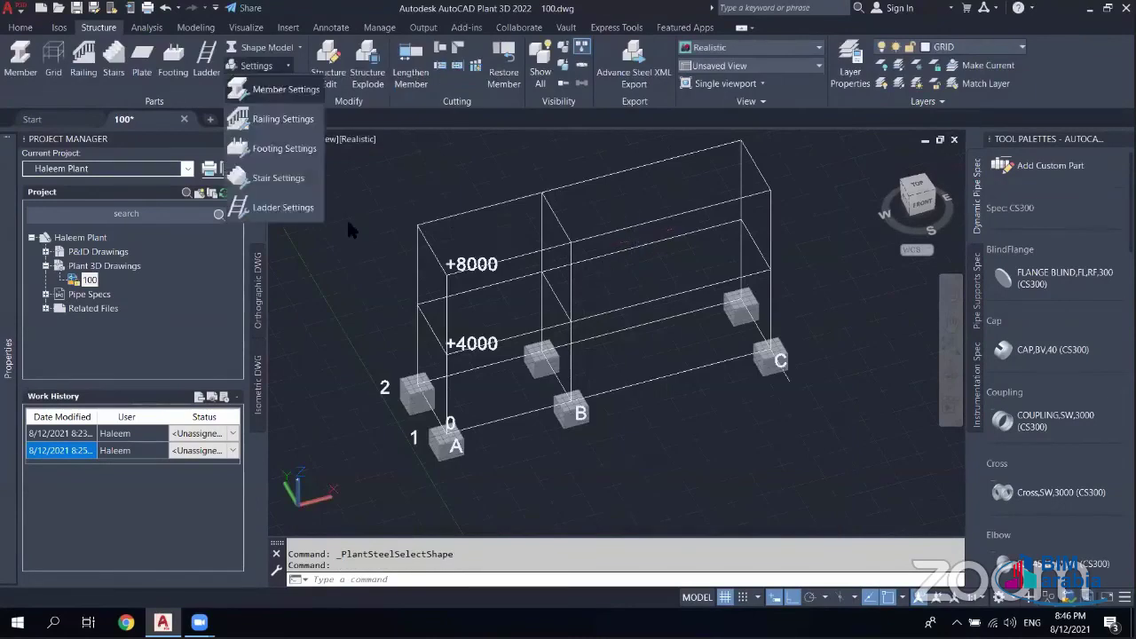
{"action": "left_click", "coordinate": [271, 87]}
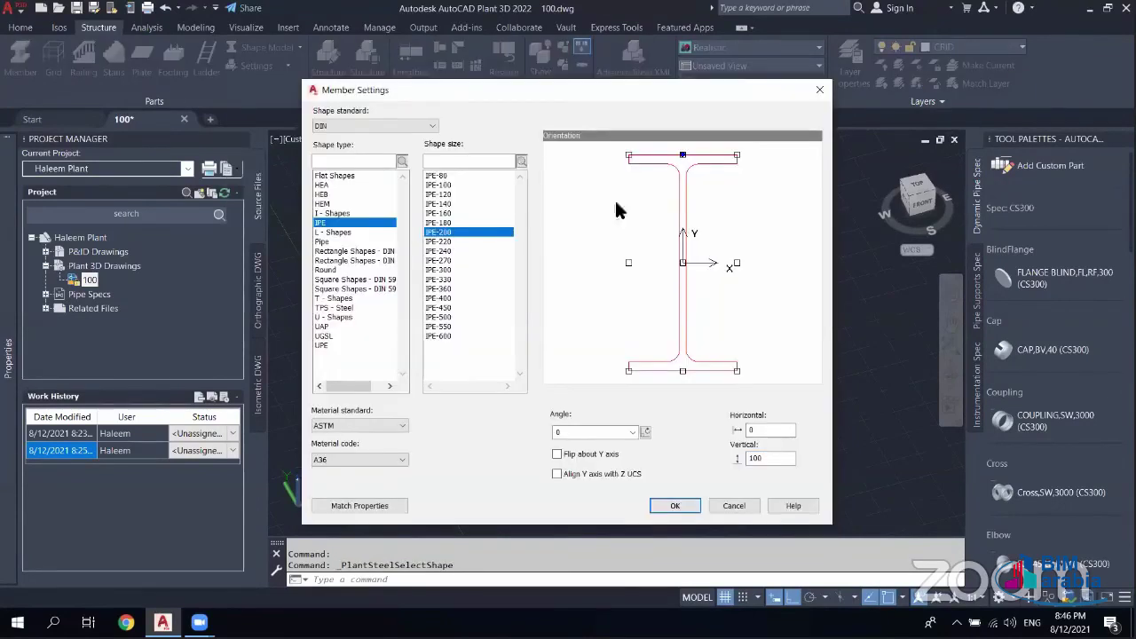
{"action": "left_click", "coordinate": [674, 505]}
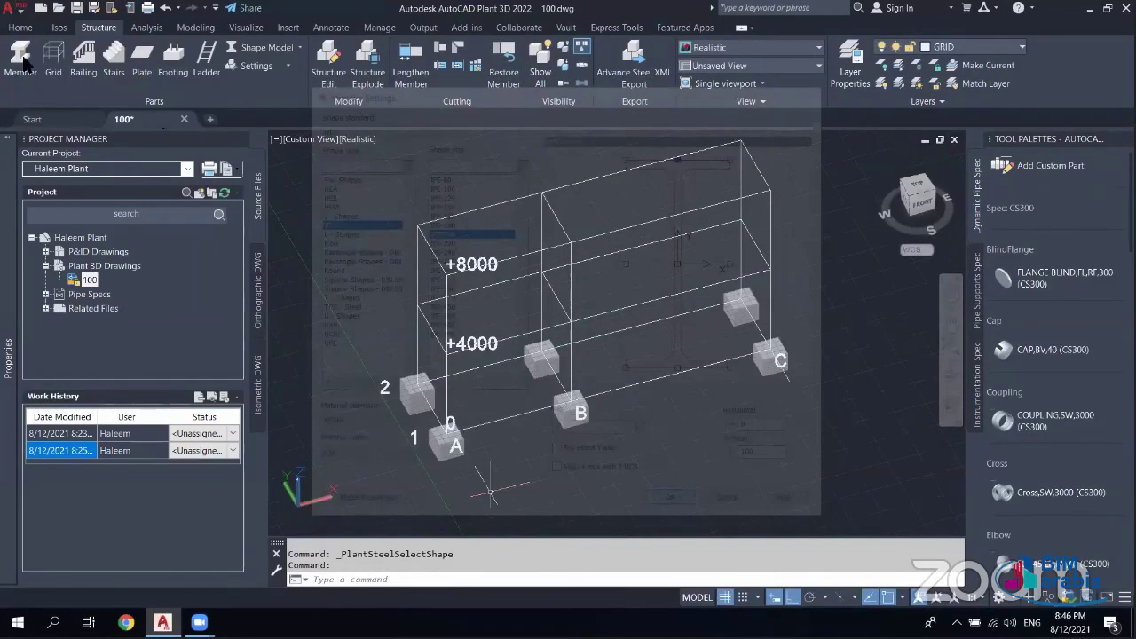
{"action": "left_click", "coordinate": [33, 59]}
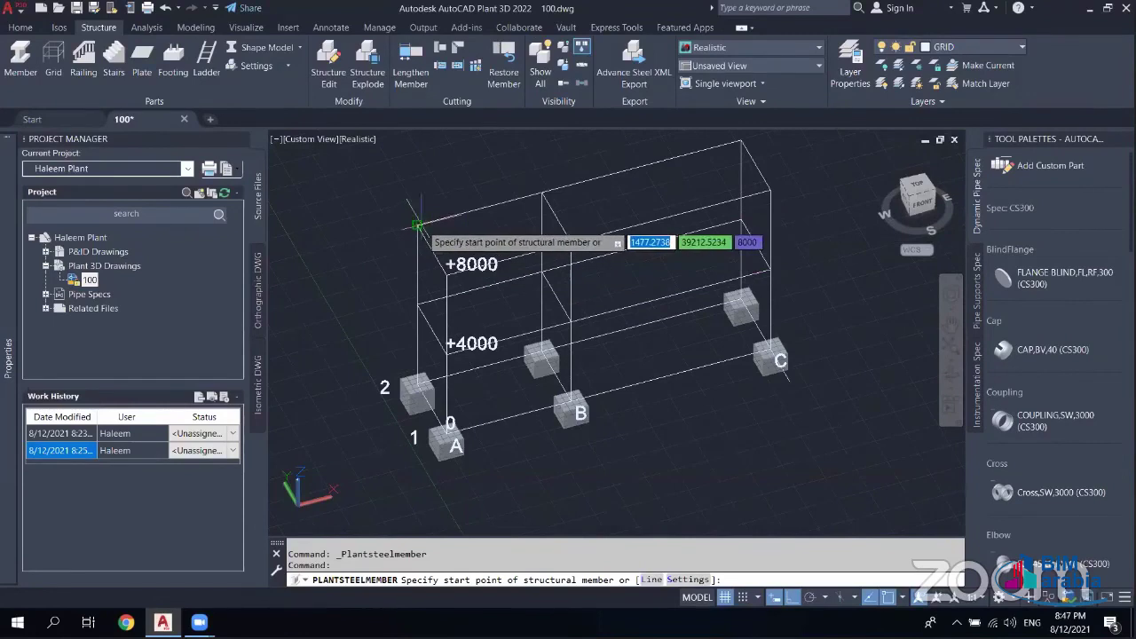
- Turn off endpoint snapping in the Object Snap list
{"action": "left_click", "coordinate": [903, 599]}
{"action": "left_click", "coordinate": [926, 327]}
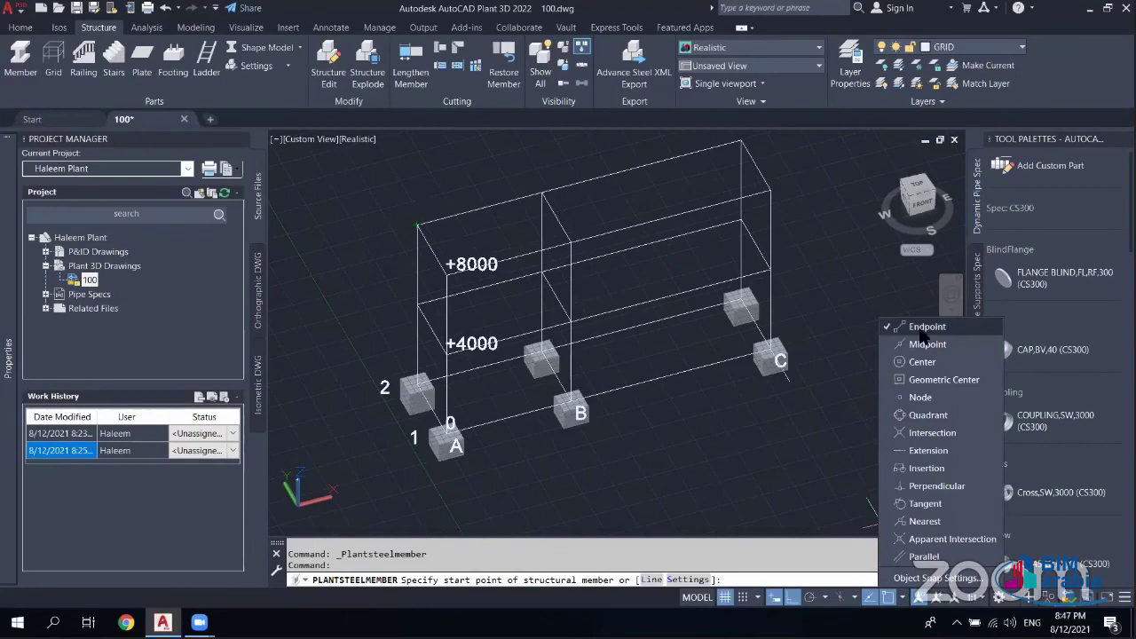
{"action": "left_click", "coordinate": [840, 277]}
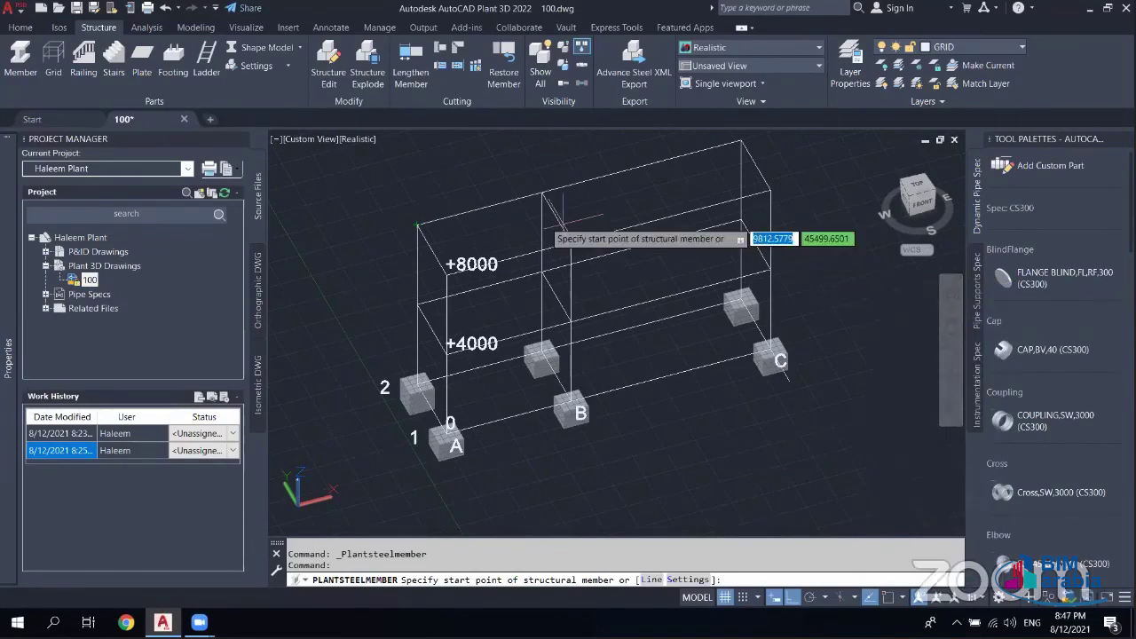
- Draw a beam from the frame's top-left corner to the far end of the top edge
{"action": "left_click", "coordinate": [418, 225]}
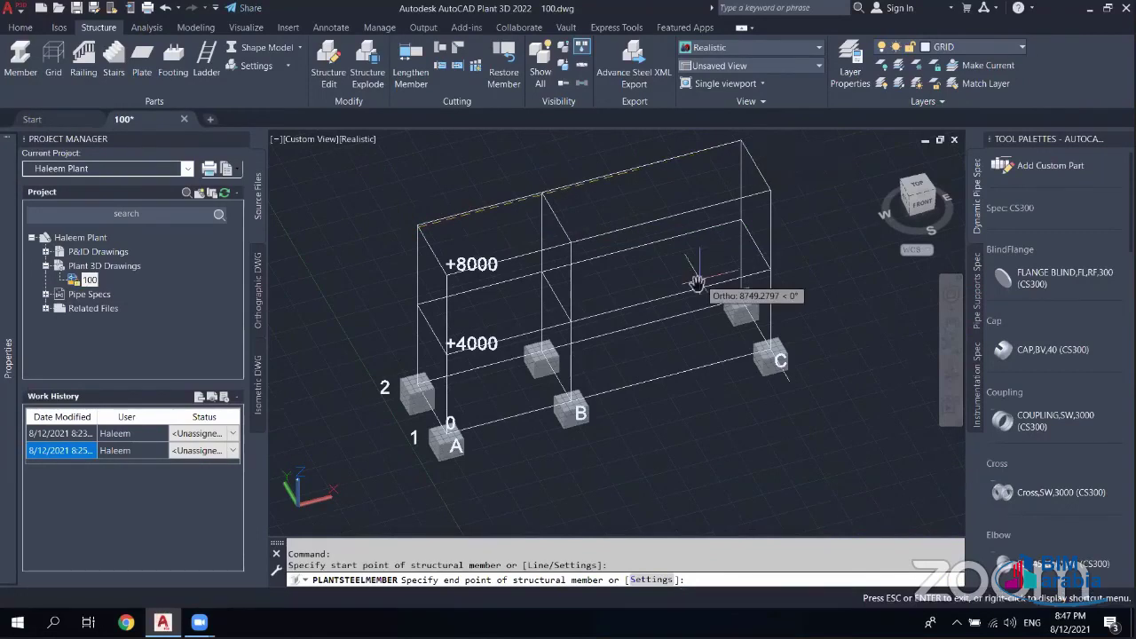
{"action": "middle_click_drag", "start_coordinate": [698, 282], "coordinate": [618, 421]}
{"action": "right_click", "coordinate": [879, 316], "text": "shift"}
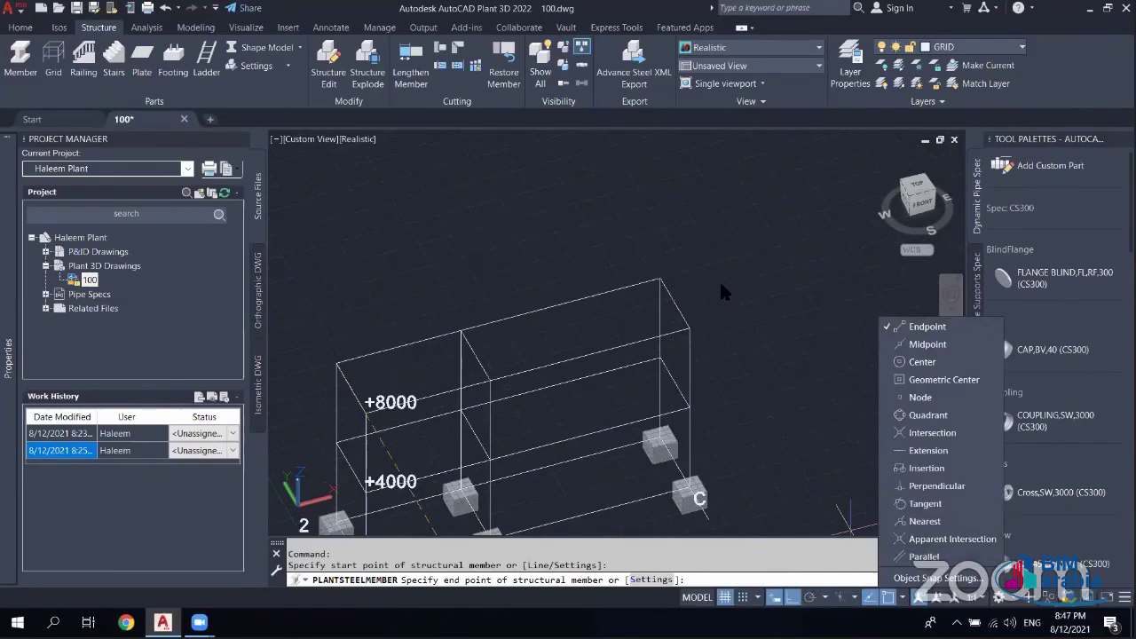
{"action": "key", "text": "Escape"}
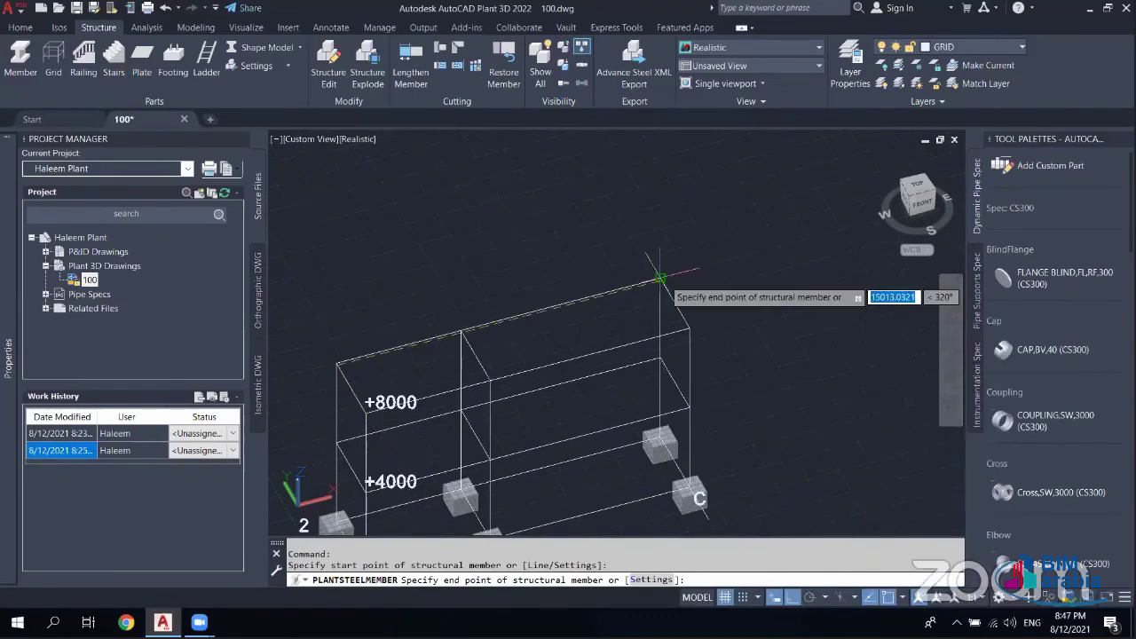
{"action": "left_click", "coordinate": [659, 278]}
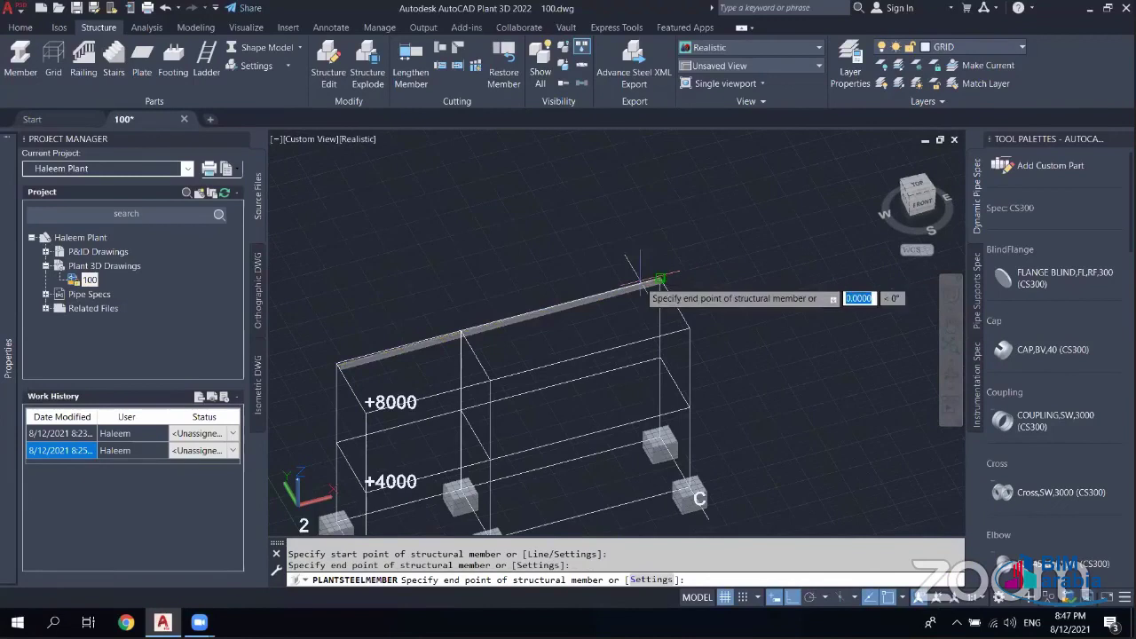
{"action": "scroll", "coordinate": [641, 274], "scroll_direction": "up", "scroll_amount": 3}
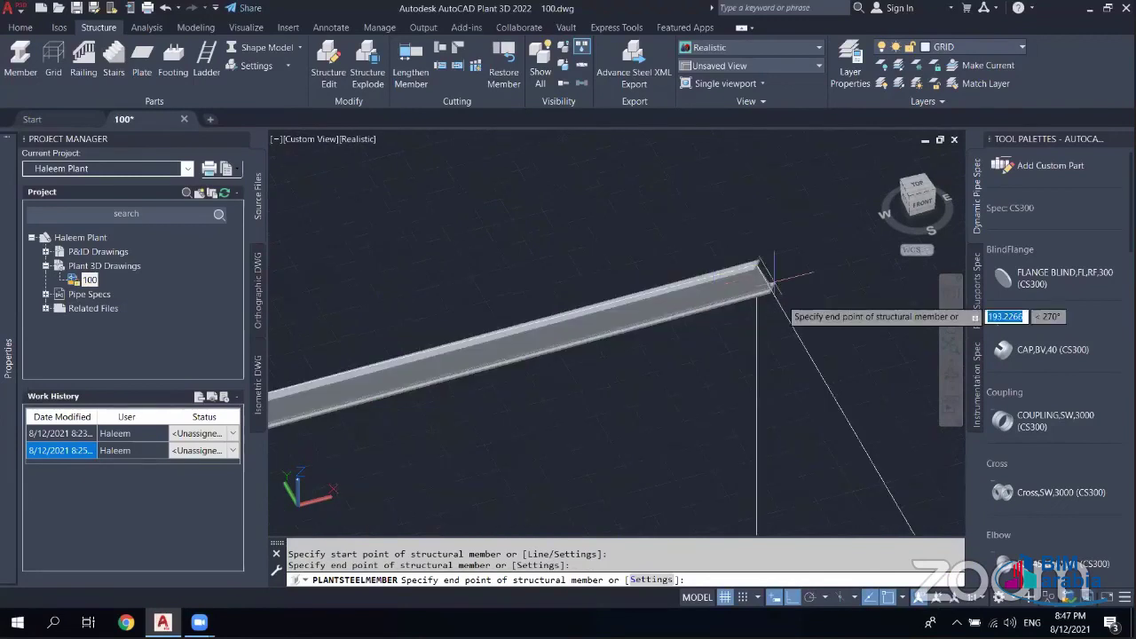
{"action": "scroll", "coordinate": [586, 440], "scroll_direction": "down", "scroll_amount": 3}
{"action": "key", "text": "Return"}
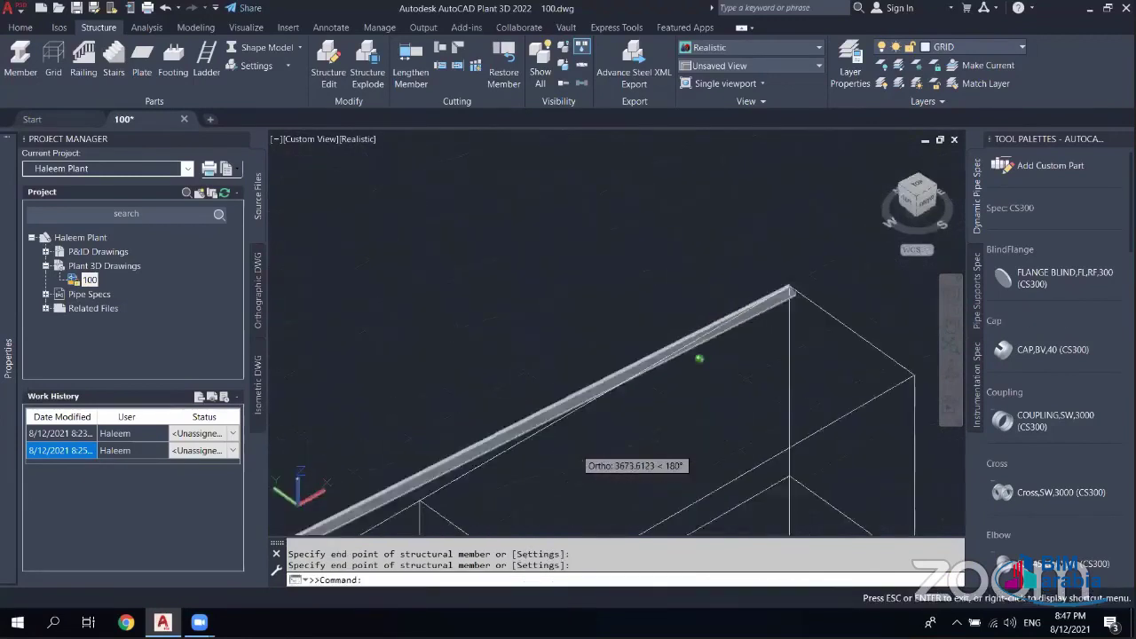
{"action": "mouse_move", "coordinate": [577, 457]}
{"action": "middle_mouse_down", "text": "shift"}
{"action": "mouse_move", "coordinate": [674, 462]}
{"action": "mouse_move", "coordinate": [647, 462]}
{"action": "mouse_move", "coordinate": [675, 484]}
{"action": "middle_mouse_up", "text": "shift"}
- Delete the stray diagonal member and orbit the frame to a new viewing angle
{"action": "key", "text": "Escape"}
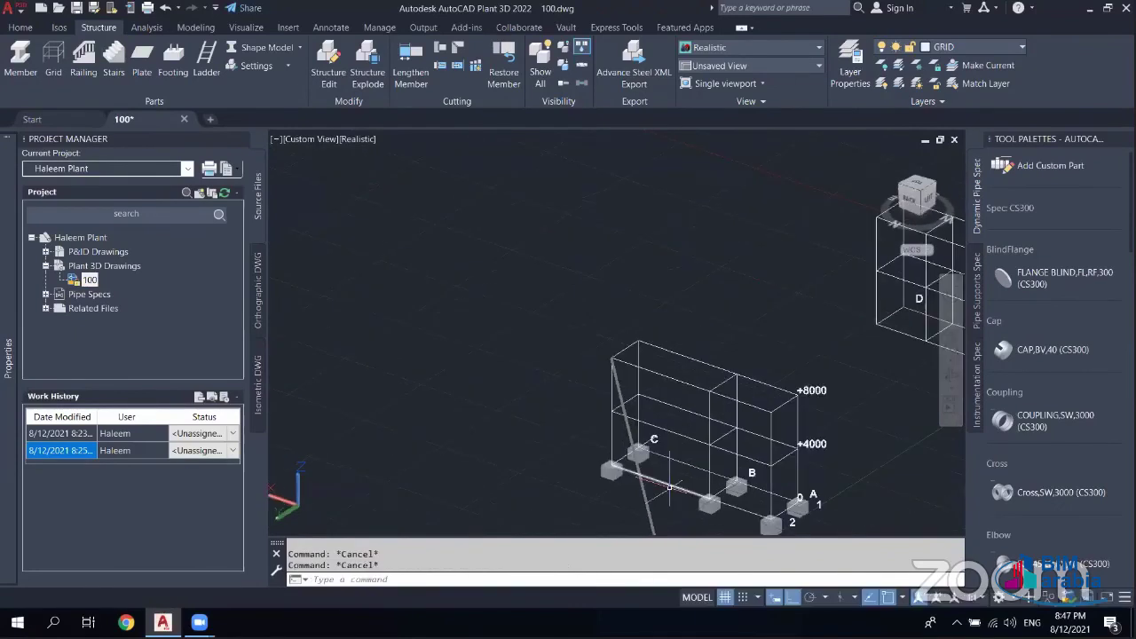
{"action": "left_click", "coordinate": [669, 486]}
{"action": "key", "text": "Delete"}
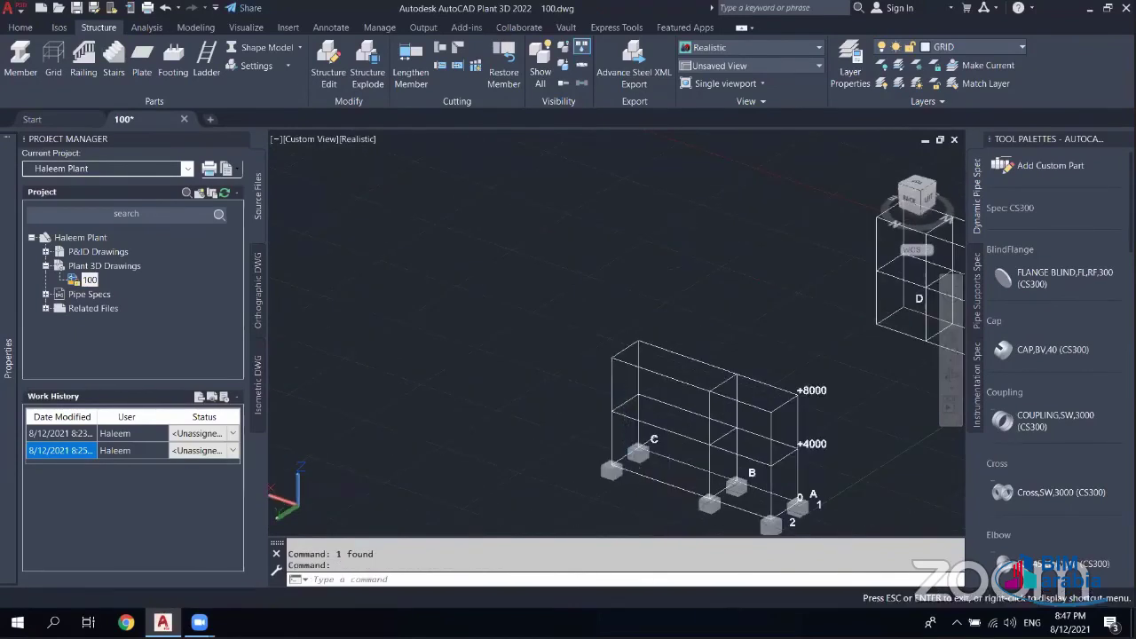
{"action": "scroll", "coordinate": [781, 427], "scroll_direction": "up", "scroll_amount": 3}
{"action": "scroll", "coordinate": [780, 426], "scroll_direction": "up", "scroll_amount": 2}
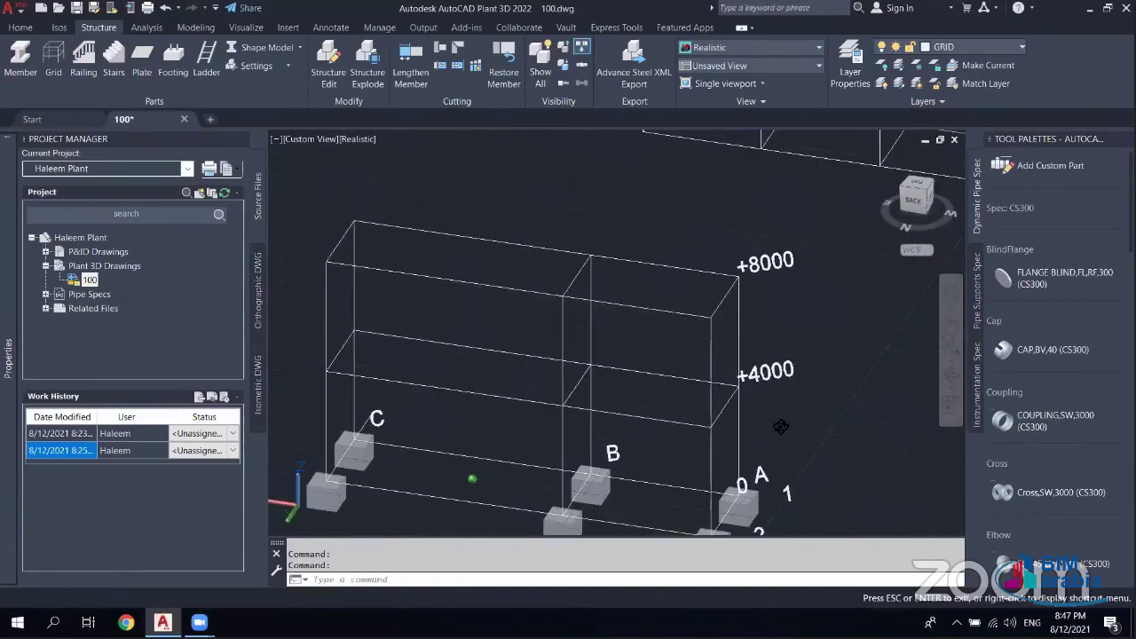
{"action": "mouse_move", "coordinate": [780, 427]}
{"action": "middle_mouse_down", "text": "shift"}
{"action": "mouse_move", "coordinate": [728, 442]}
{"action": "mouse_move", "coordinate": [641, 422]}
{"action": "mouse_move", "coordinate": [843, 404]}
{"action": "mouse_move", "coordinate": [825, 404]}
{"action": "middle_mouse_up", "text": "shift"}
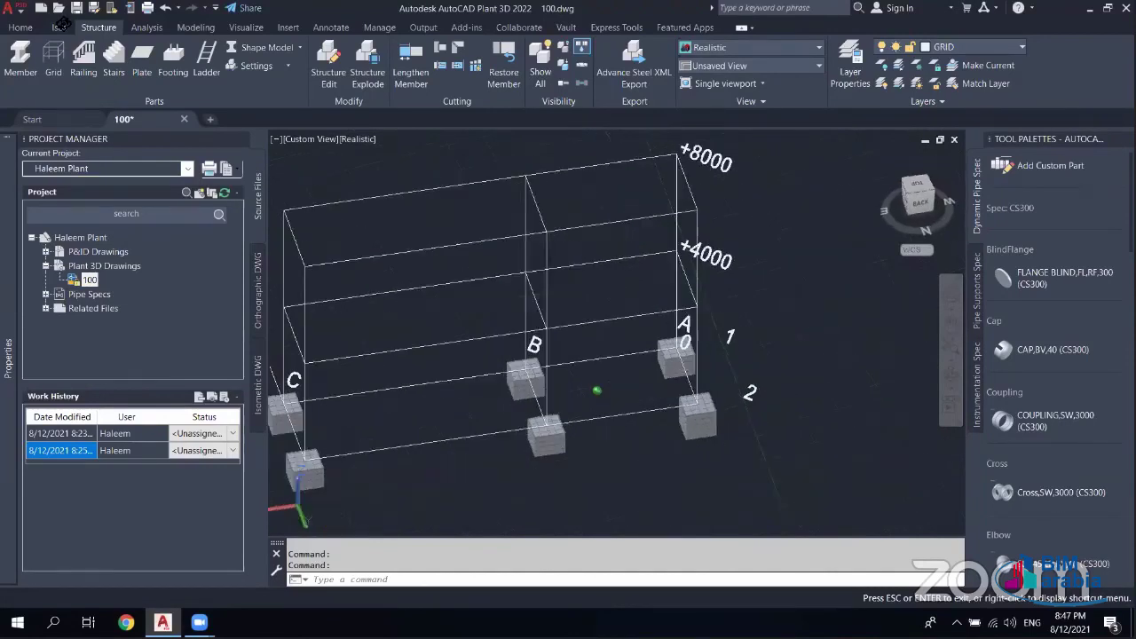
{"action": "middle_click_drag", "start_coordinate": [62, 23], "coordinate": [62, 23], "text": "shift"}
- Draw the next top beam between the +8000 column-top corners, meeting the first beam's end
{"action": "left_click", "coordinate": [20, 62]}
{"action": "left_click", "coordinate": [823, 267]}
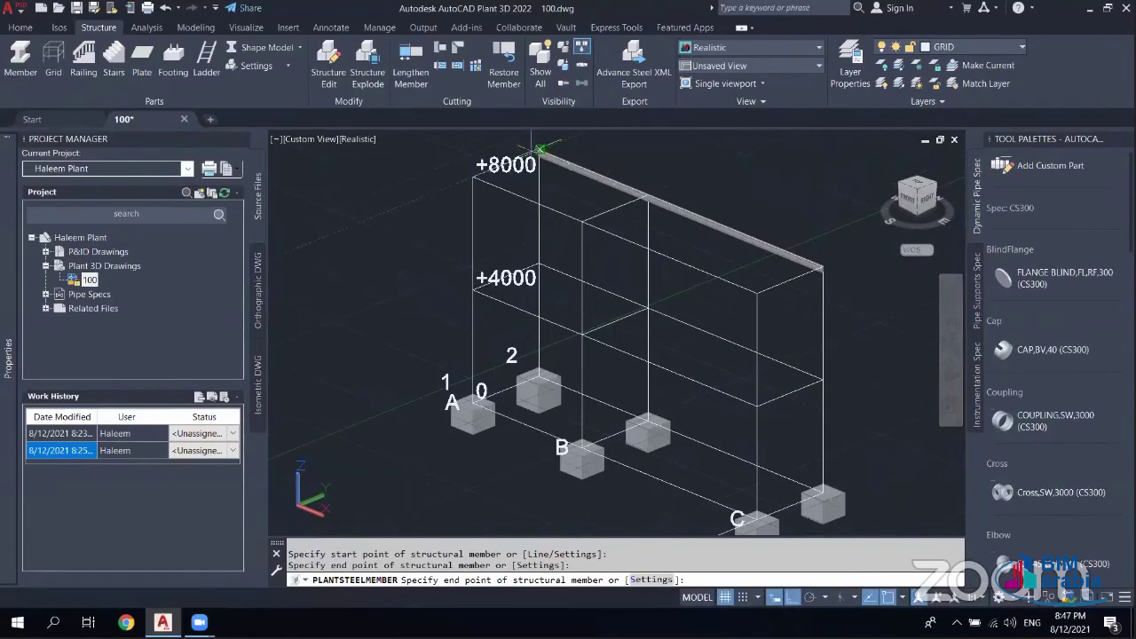
{"action": "left_click", "coordinate": [470, 178]}
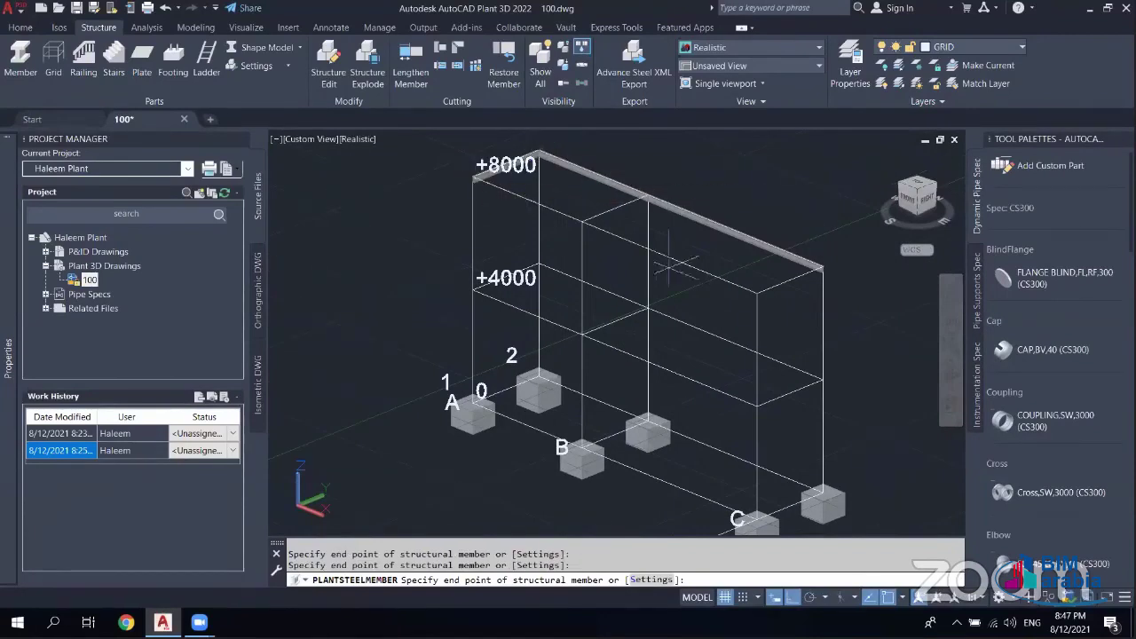
{"action": "left_click", "coordinate": [757, 292]}
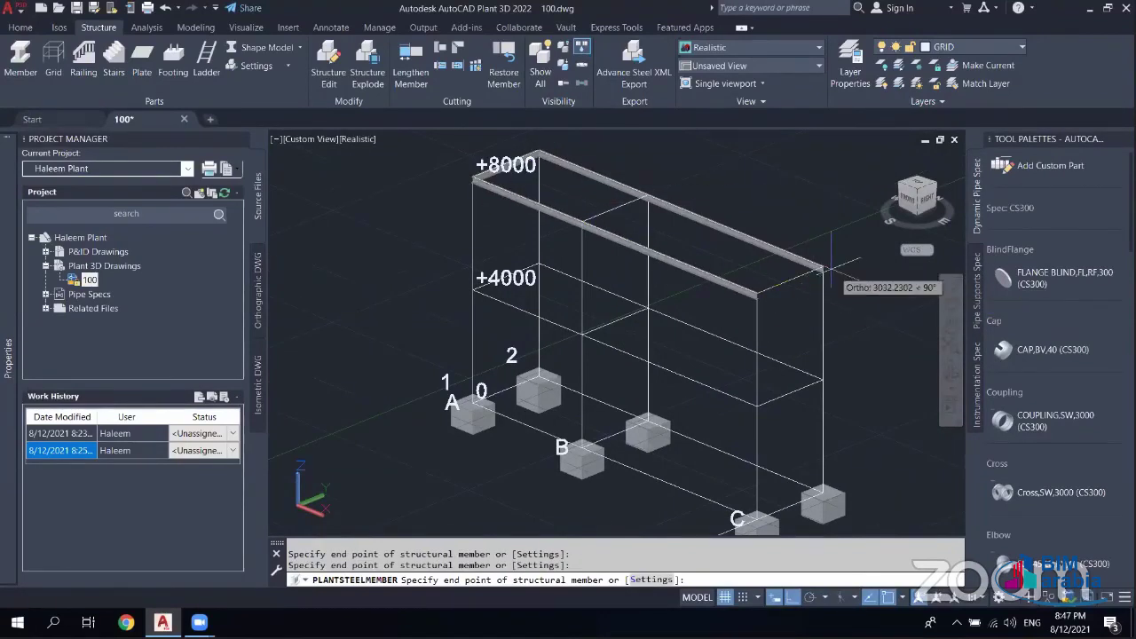
{"action": "scroll", "coordinate": [823, 266], "scroll_direction": "up", "scroll_amount": 2}
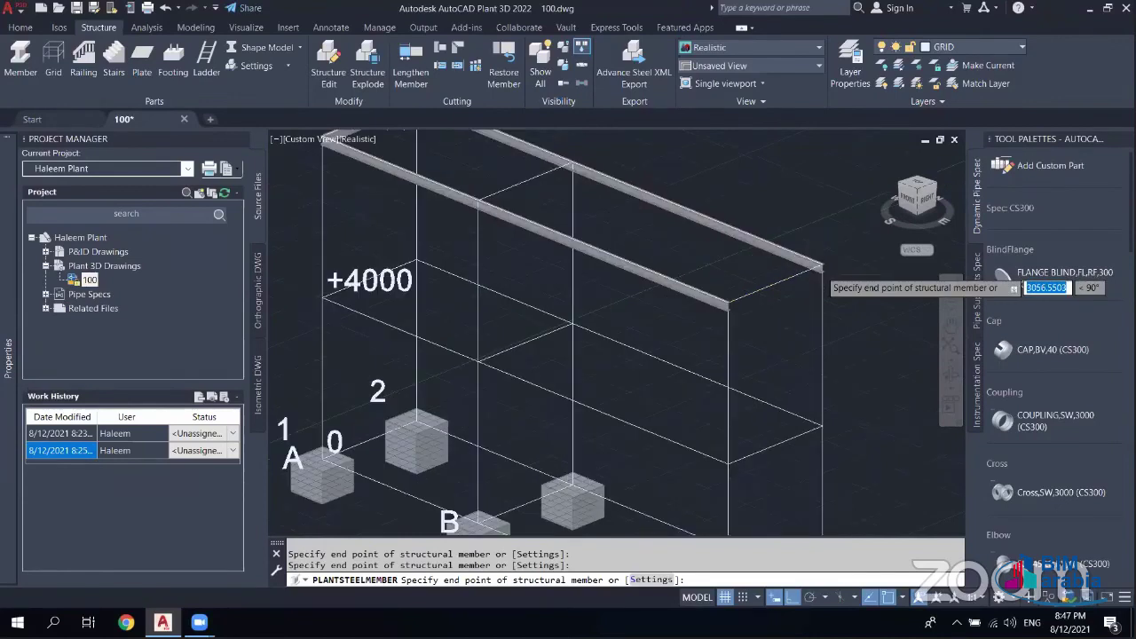
{"action": "scroll", "coordinate": [823, 266], "scroll_direction": "up", "scroll_amount": 2}
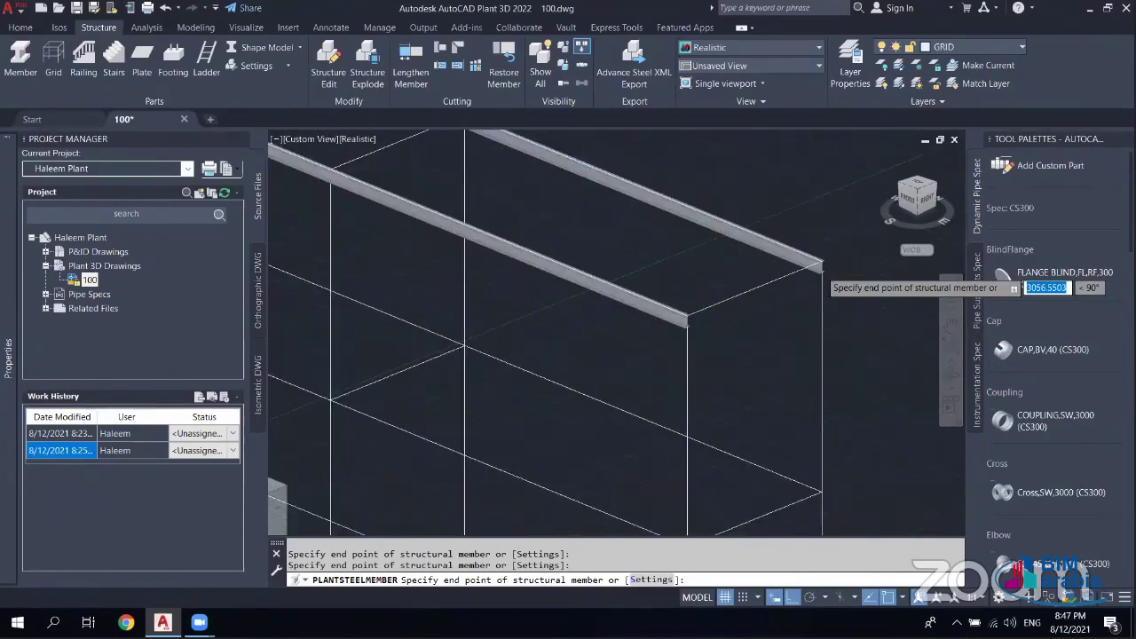
{"action": "scroll", "coordinate": [822, 265], "scroll_direction": "up", "scroll_amount": 2}
{"action": "scroll", "coordinate": [825, 218], "scroll_direction": "up", "scroll_amount": 2}
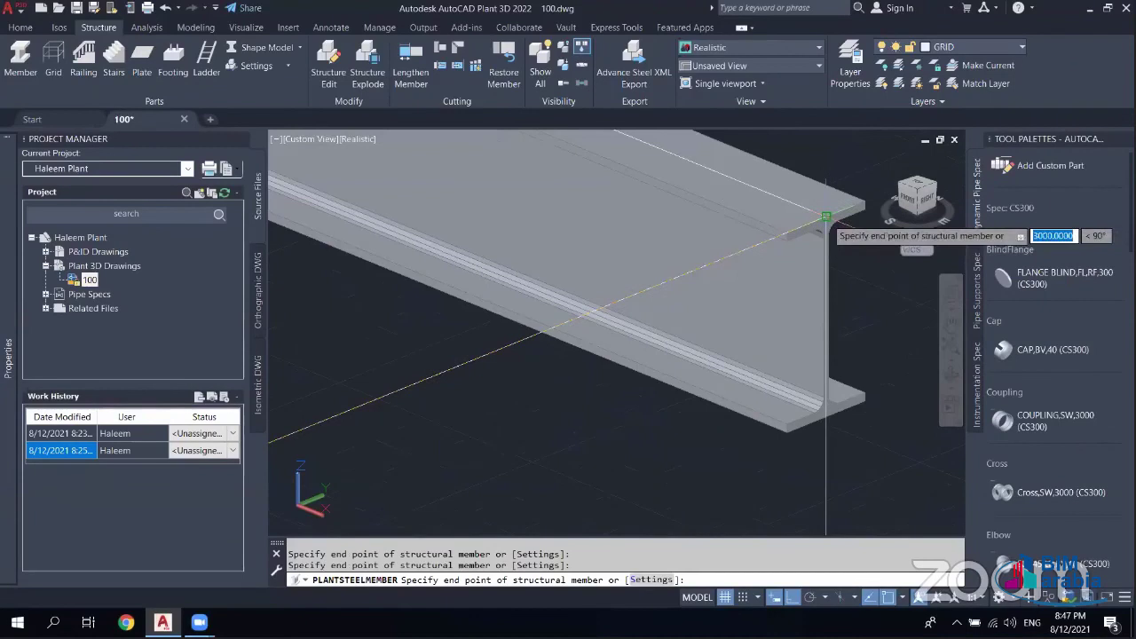
{"action": "left_click", "coordinate": [825, 216]}
{"action": "key", "text": "Escape"}
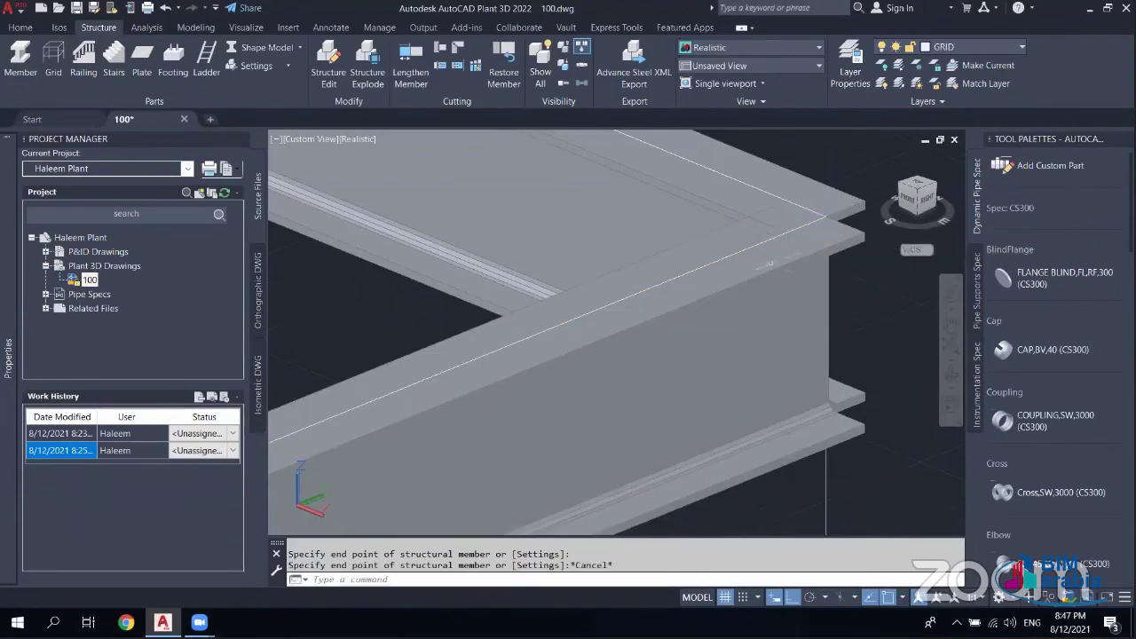
{"action": "scroll", "coordinate": [730, 237], "scroll_direction": "down", "scroll_amount": 2}
{"action": "scroll", "coordinate": [731, 237], "scroll_direction": "down", "scroll_amount": 2}
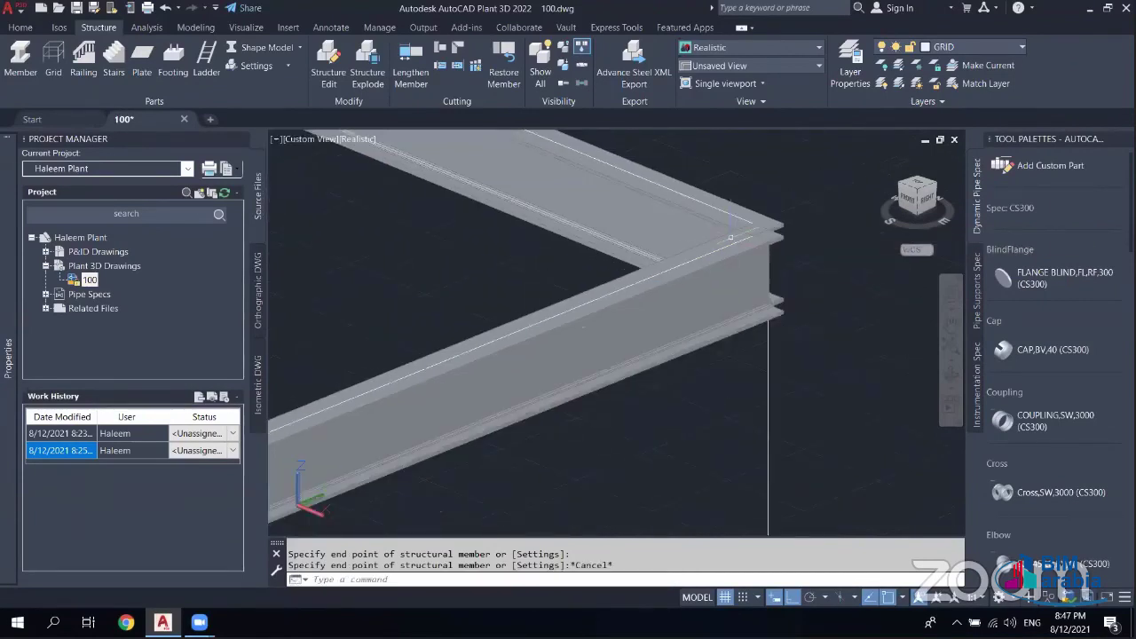
{"action": "scroll", "coordinate": [730, 237], "scroll_direction": "down", "scroll_amount": 3}
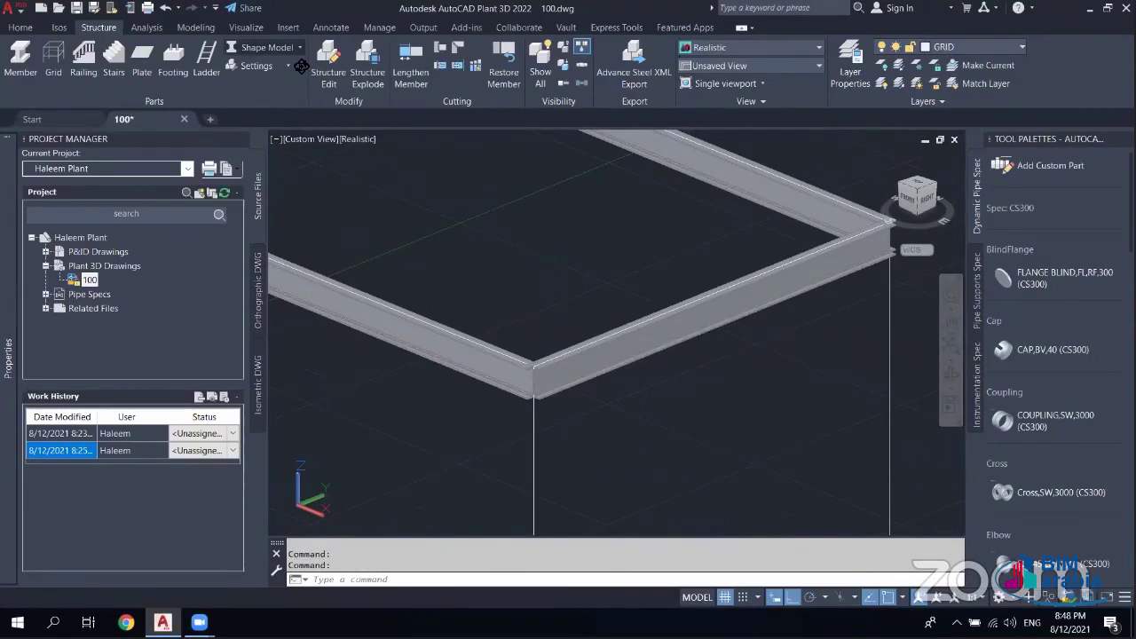
- Switch member display from Shape Model to Line Model and zoom to check the top beams
{"action": "left_click", "coordinate": [299, 49]}
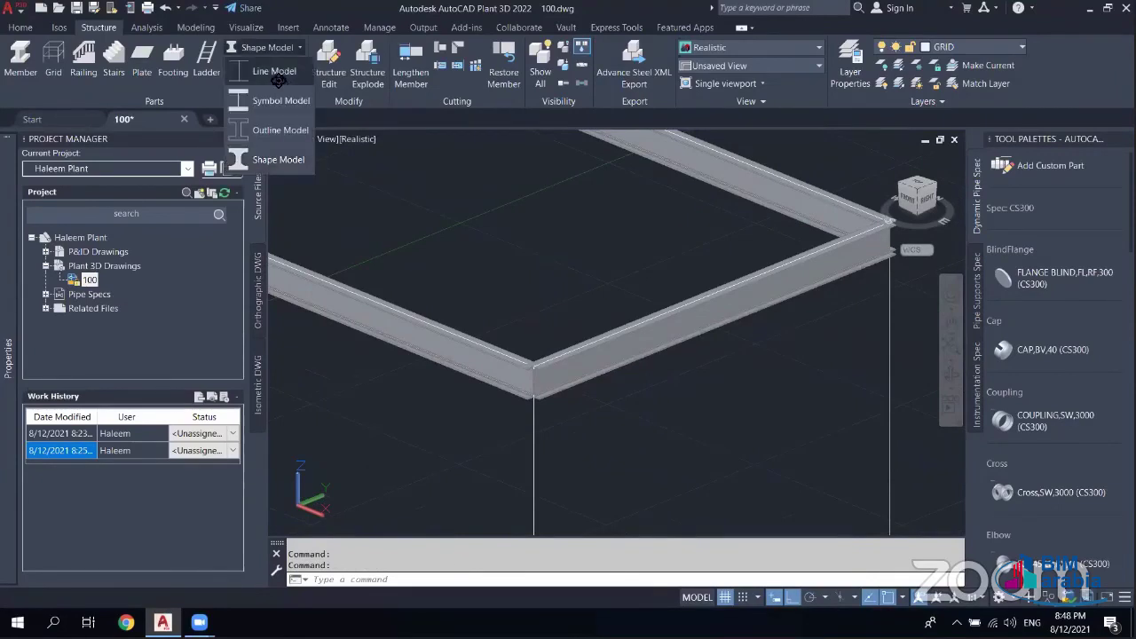
{"action": "left_click", "coordinate": [275, 75]}
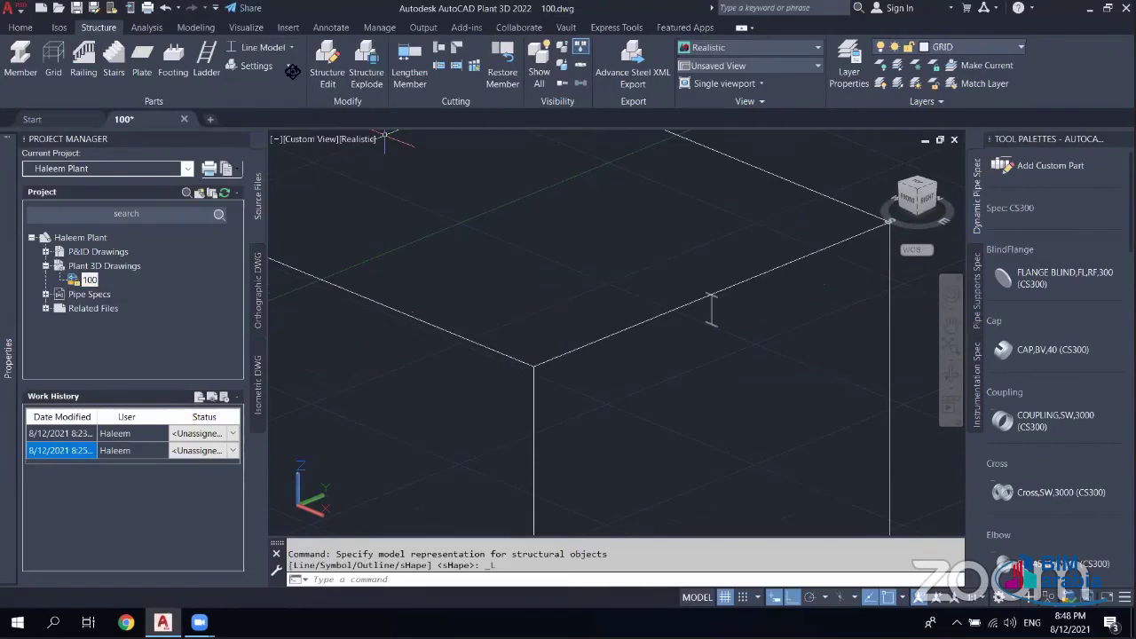
{"action": "scroll", "coordinate": [746, 289], "scroll_direction": "up", "scroll_amount": 2}
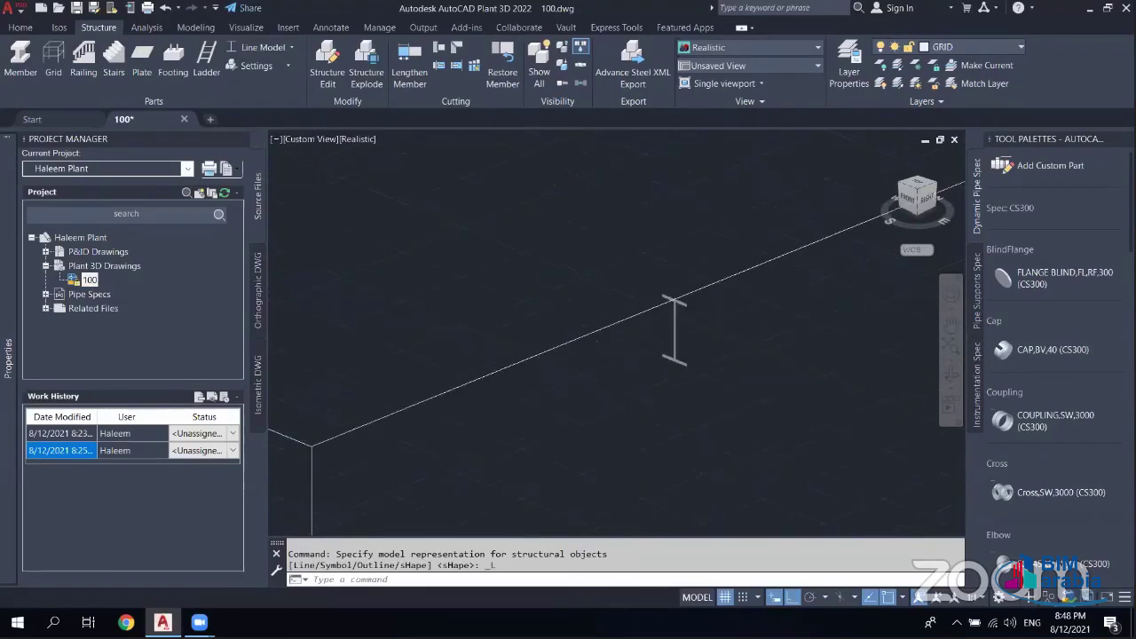
{"action": "scroll", "coordinate": [746, 288], "scroll_direction": "up", "scroll_amount": 2}
{"action": "scroll", "coordinate": [657, 218], "scroll_direction": "down", "scroll_amount": 1}
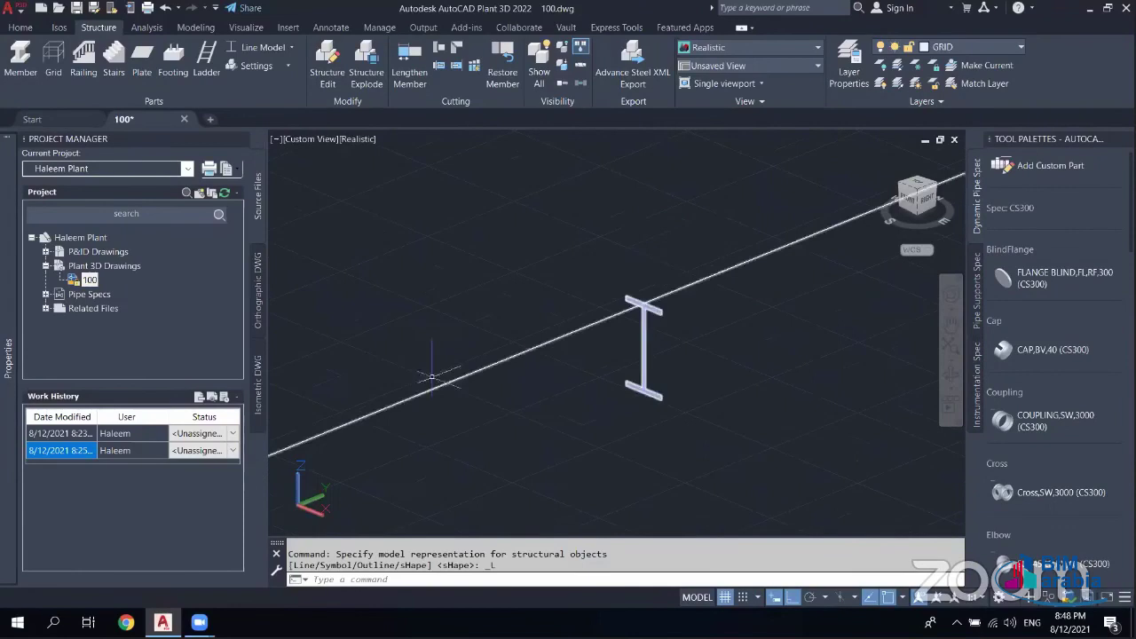
{"action": "scroll", "coordinate": [550, 293], "scroll_direction": "down", "scroll_amount": 3}
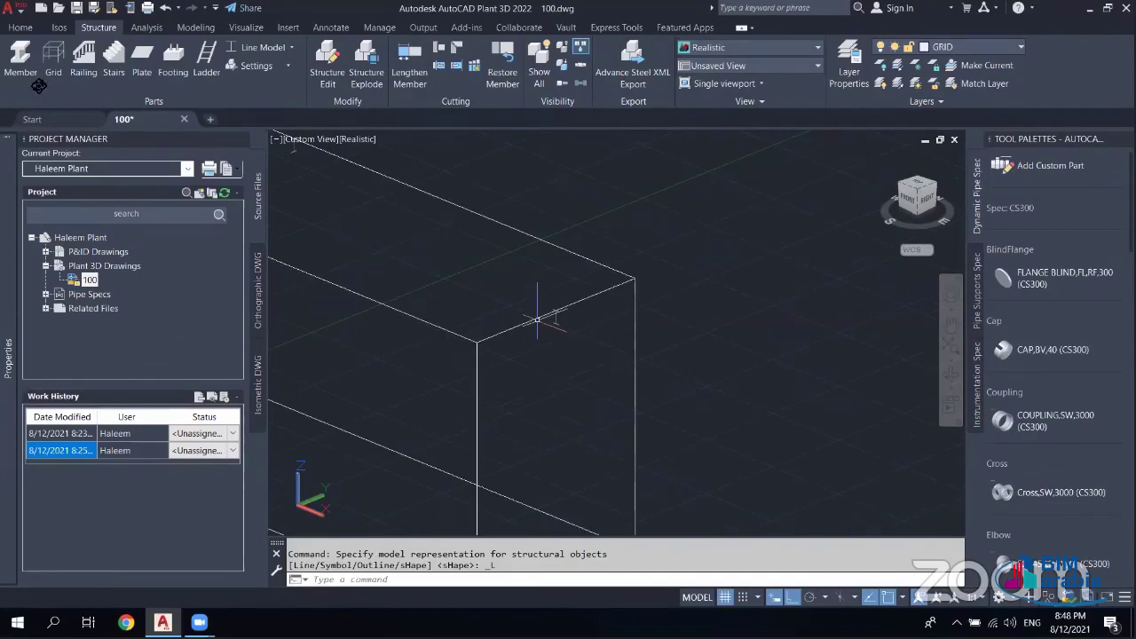
{"action": "middle_click_drag", "start_coordinate": [537, 319], "coordinate": [604, 199]}
{"action": "key", "text": "Escape"}
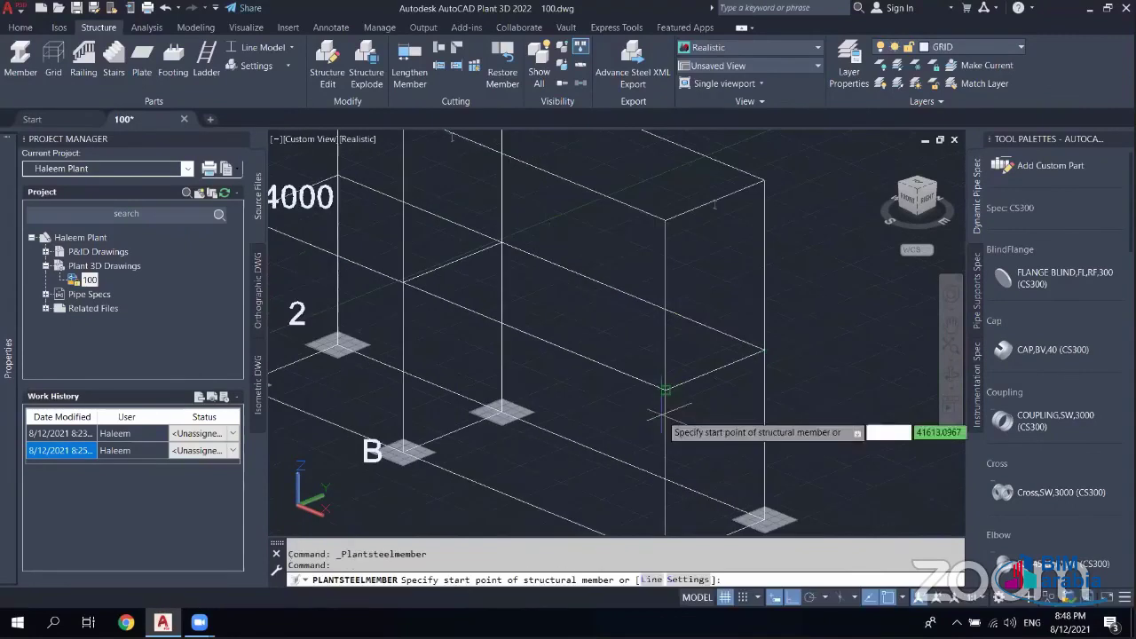
{"action": "left_click", "coordinate": [763, 351]}
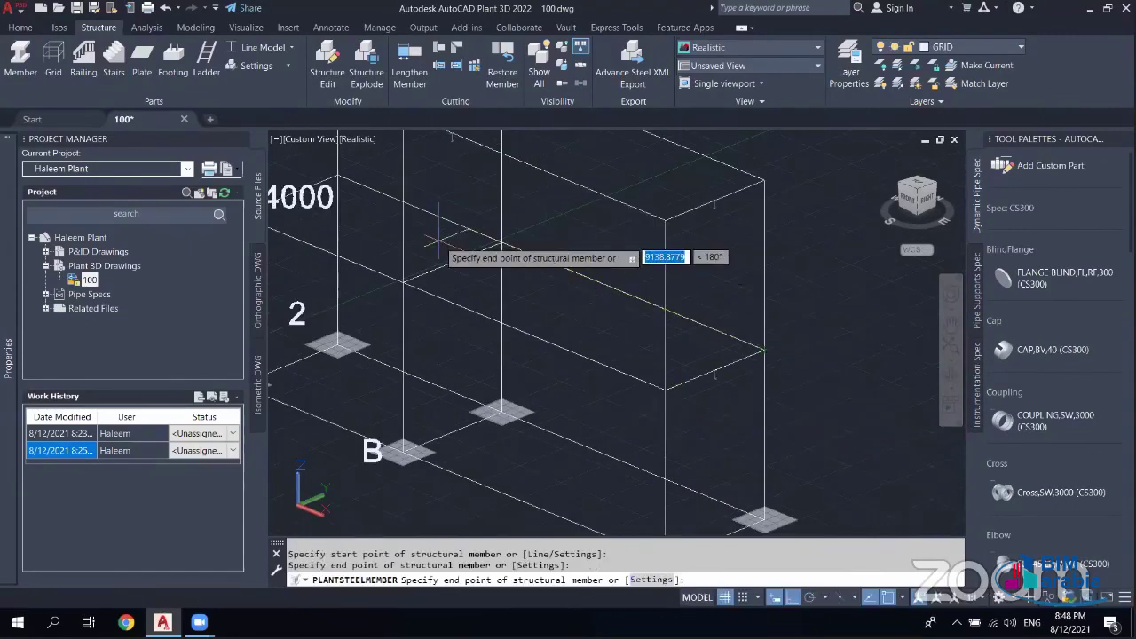
{"action": "middle_click_drag", "start_coordinate": [438, 240], "coordinate": [681, 339]}
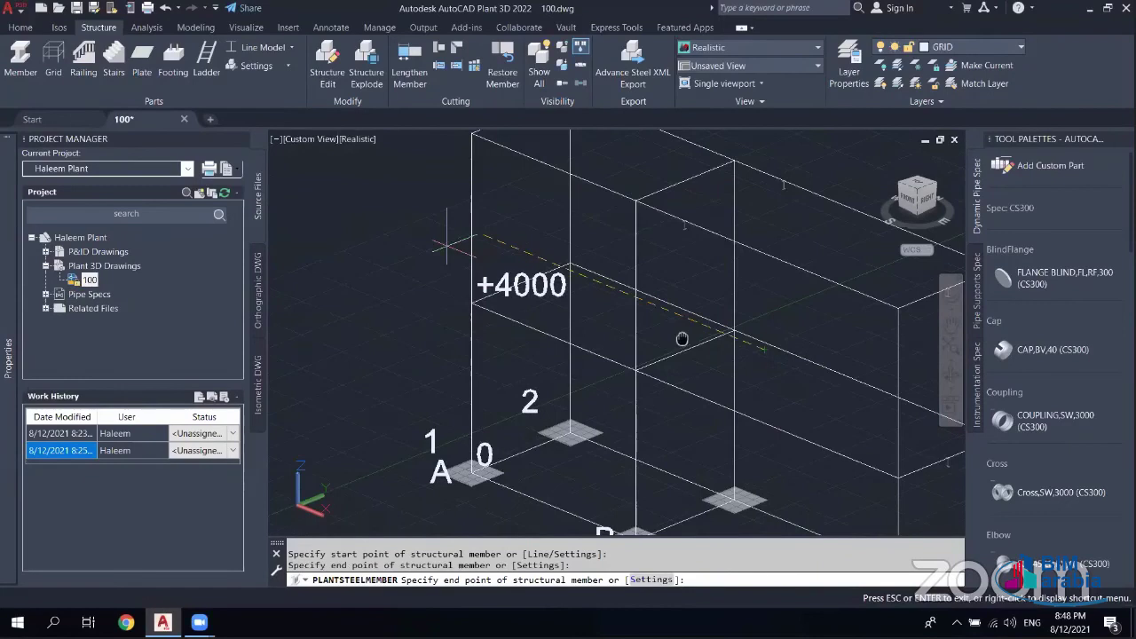
{"action": "left_click_drag", "start_coordinate": [681, 339], "coordinate": [686, 341]}
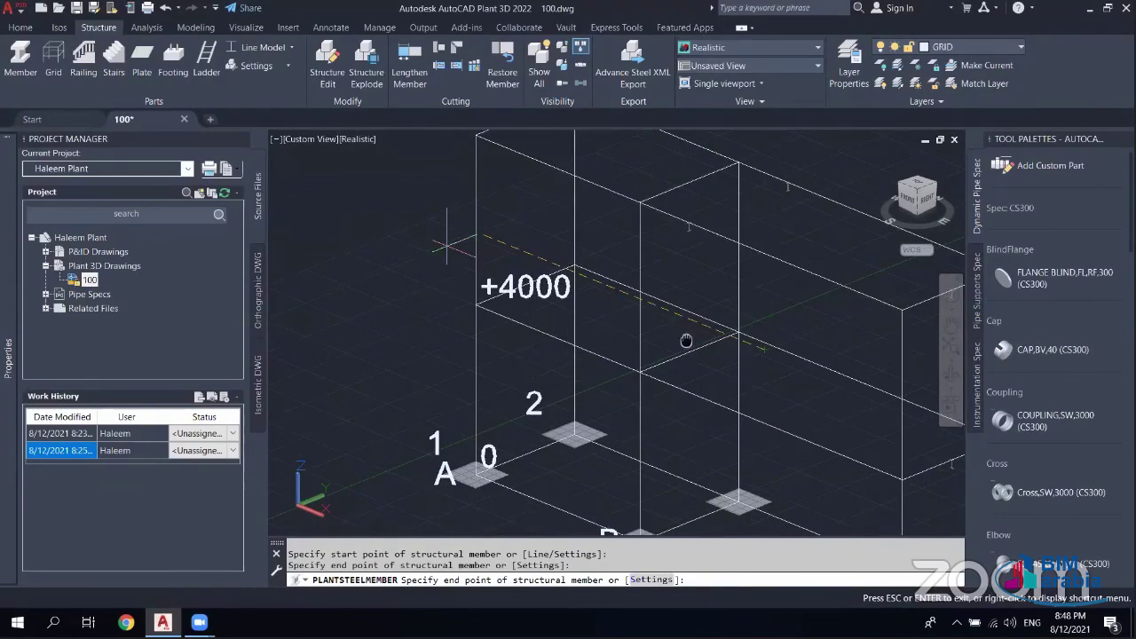
{"action": "key", "text": "Escape"}
{"action": "middle_click_drag", "start_coordinate": [884, 458], "coordinate": [714, 399]}
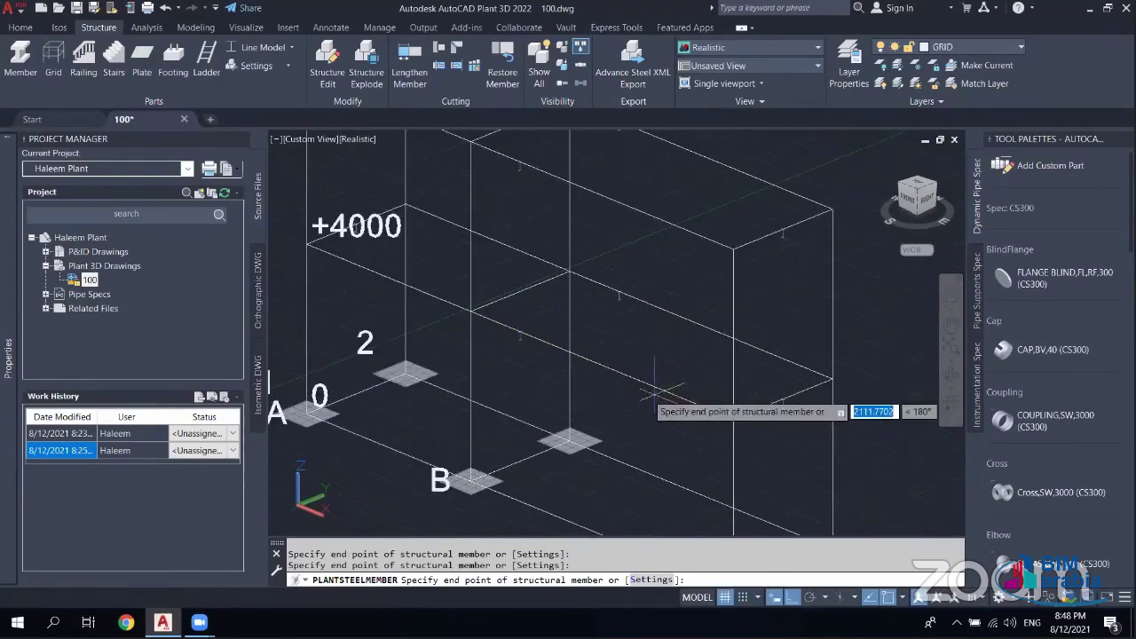
{"action": "key", "text": "Escape"}
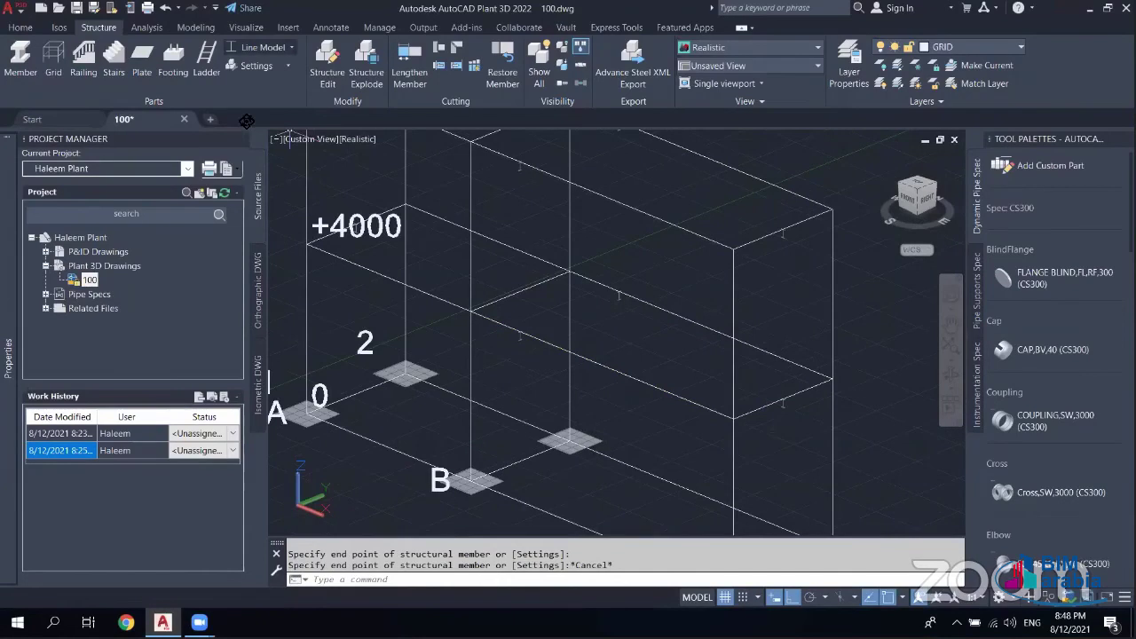
{"action": "left_click", "coordinate": [266, 47]}
{"action": "left_click", "coordinate": [267, 101]}
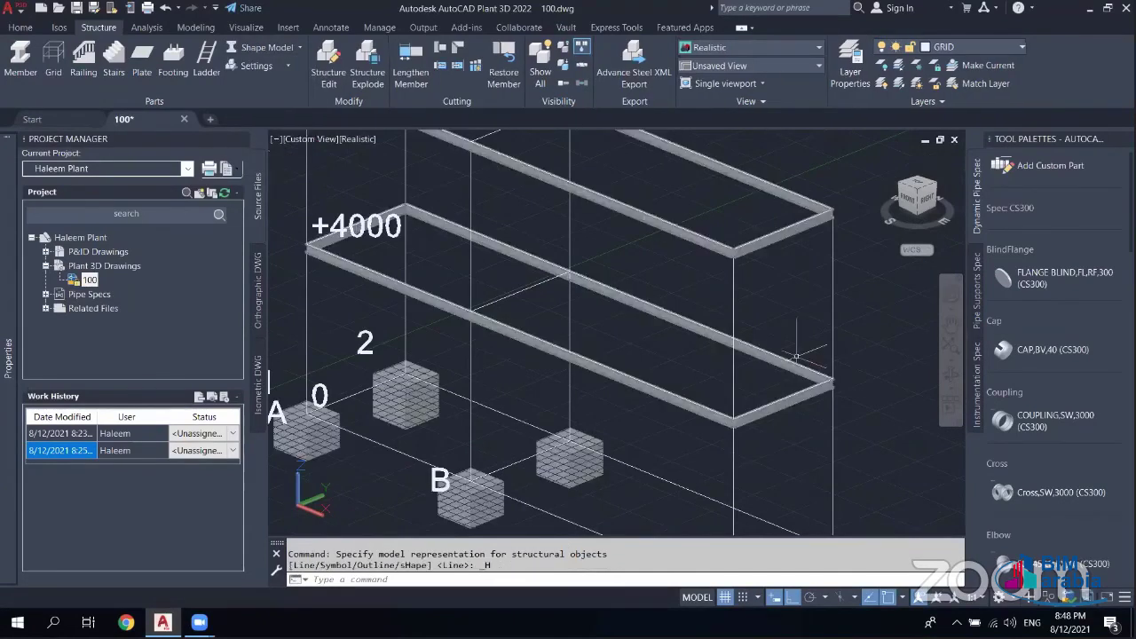
- Zoom in on the corner where the +4000 level beams meet, then zoom back out
{"action": "scroll", "coordinate": [797, 355], "scroll_direction": "up", "scroll_amount": 5}
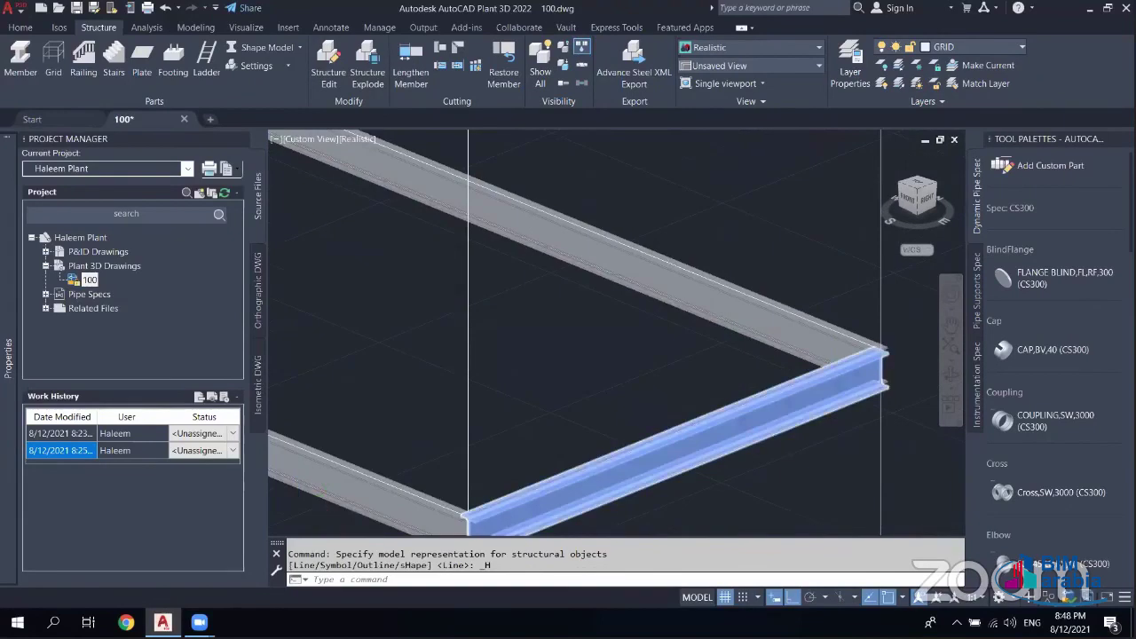
{"action": "scroll", "coordinate": [880, 355], "scroll_direction": "up", "scroll_amount": 3}
{"action": "scroll", "coordinate": [779, 341], "scroll_direction": "up", "scroll_amount": 3}
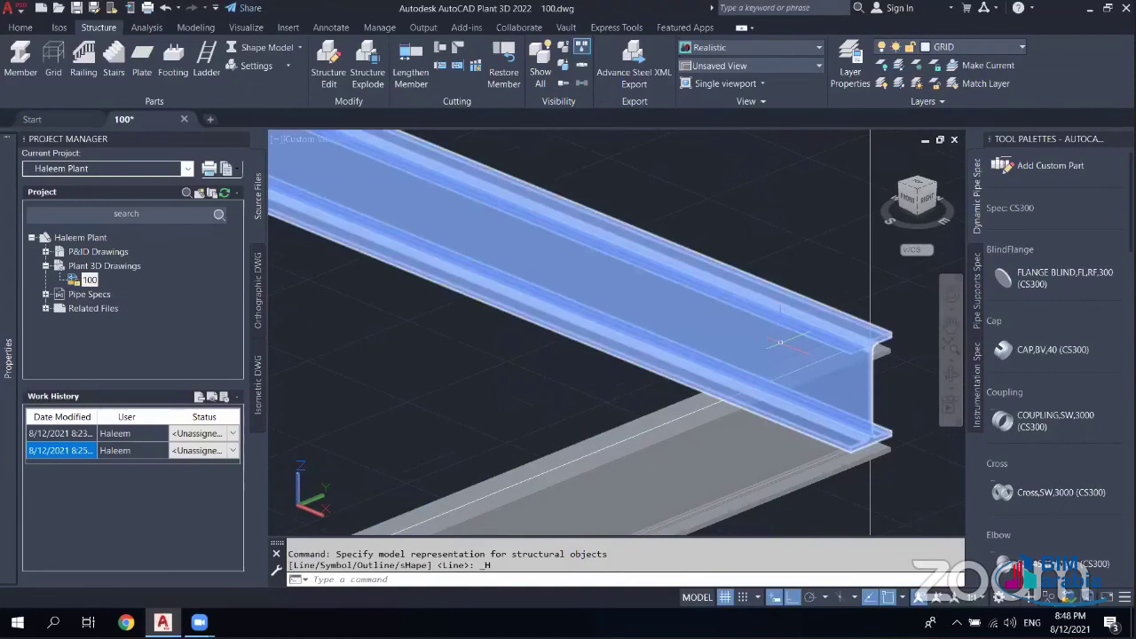
{"action": "scroll", "coordinate": [662, 373], "scroll_direction": "down", "scroll_amount": 3}
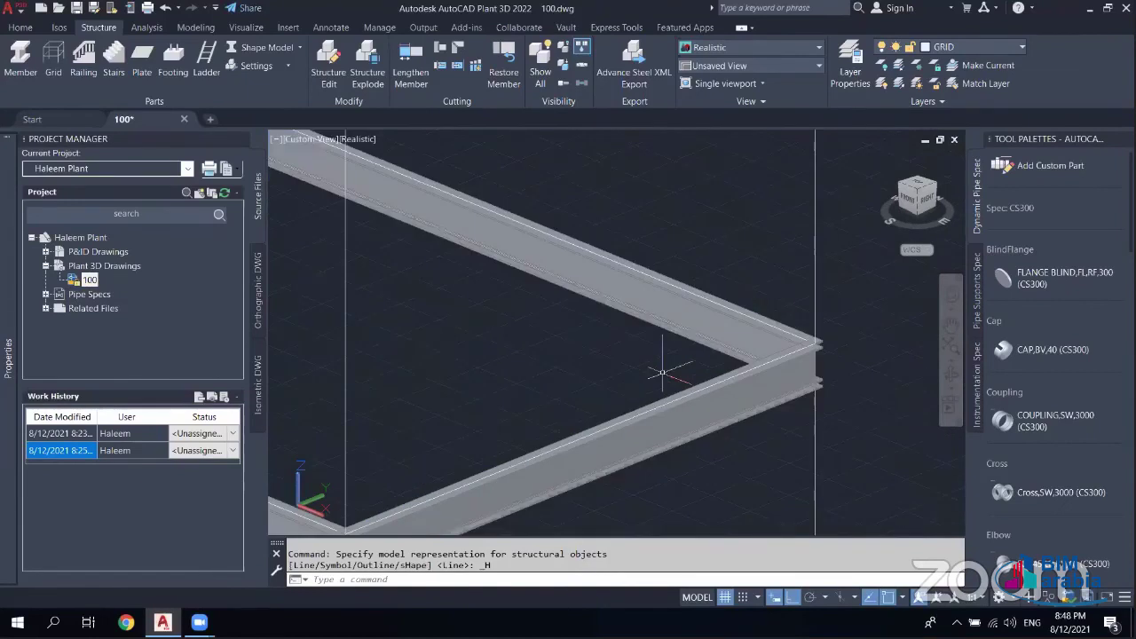
{"action": "scroll", "coordinate": [662, 373], "scroll_direction": "down", "scroll_amount": 5}
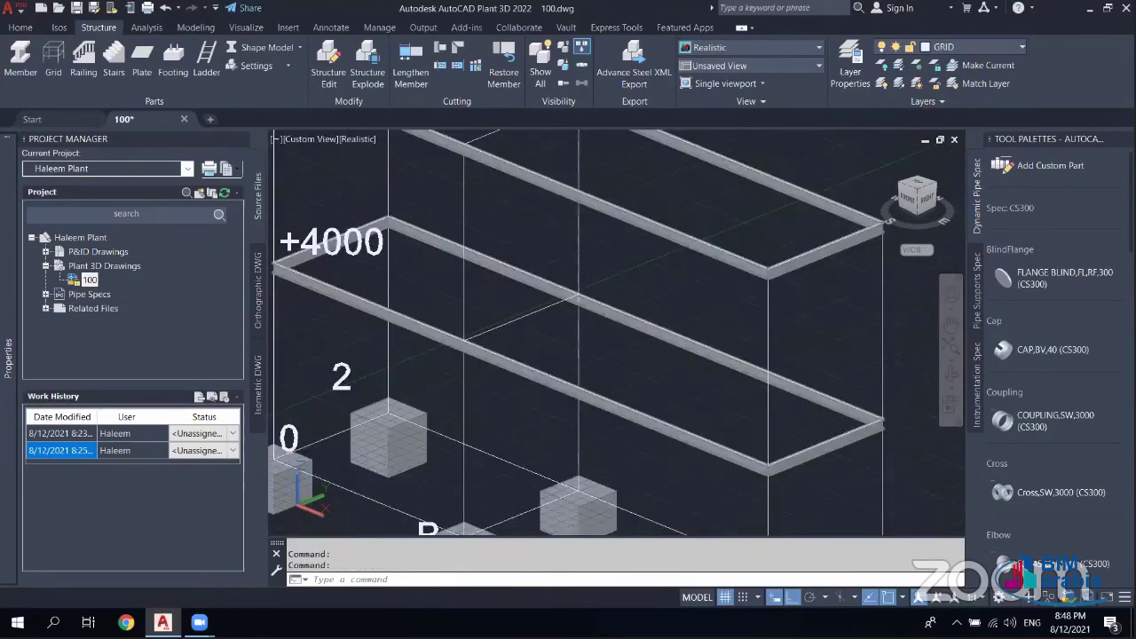
{"action": "scroll", "coordinate": [499, 357], "scroll_direction": "down", "scroll_amount": 1}
{"action": "scroll", "coordinate": [500, 357], "scroll_direction": "up", "scroll_amount": 5}
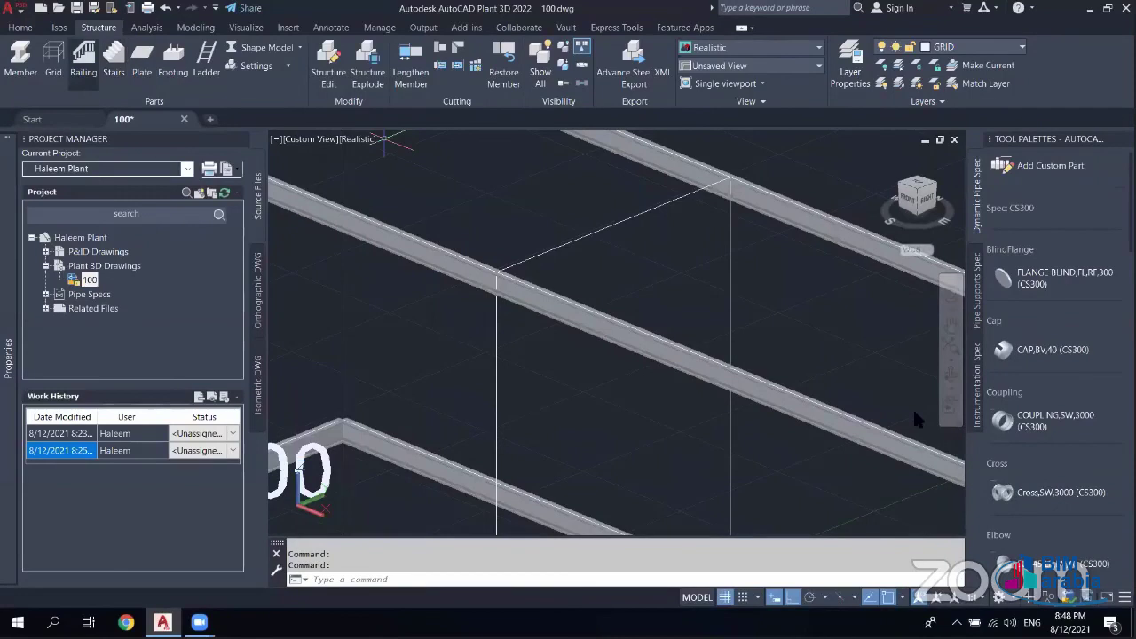
- Cancel the started member placement, zoom out and switch the members to line display
{"action": "key", "text": "Return"}
{"action": "right_click", "coordinate": [880, 319], "text": "shift"}
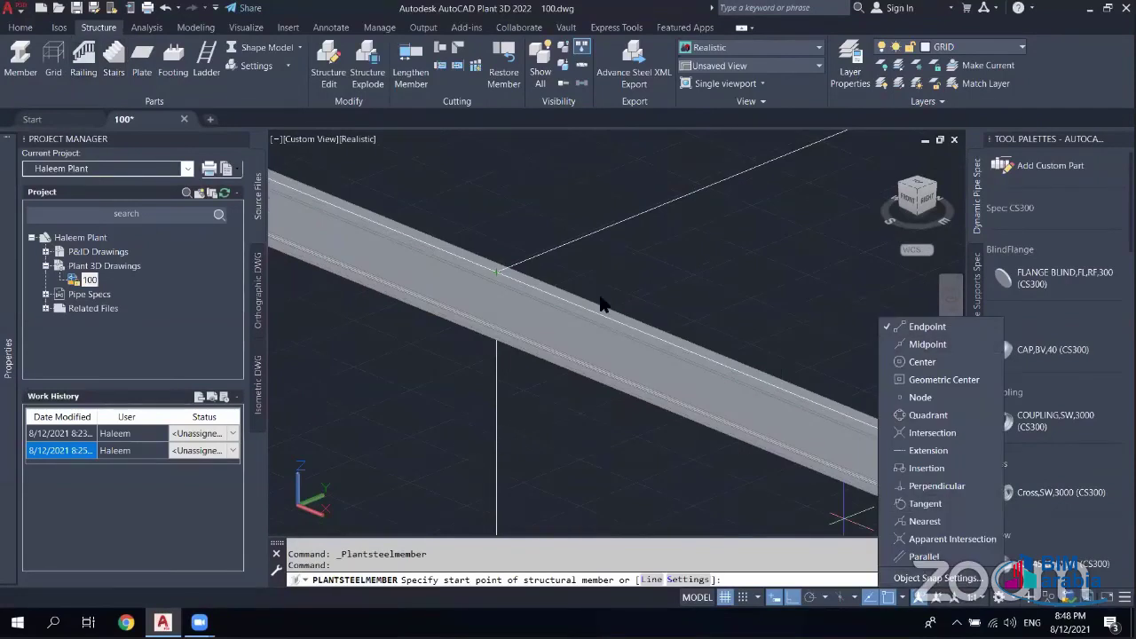
{"action": "key", "text": "Escape"}
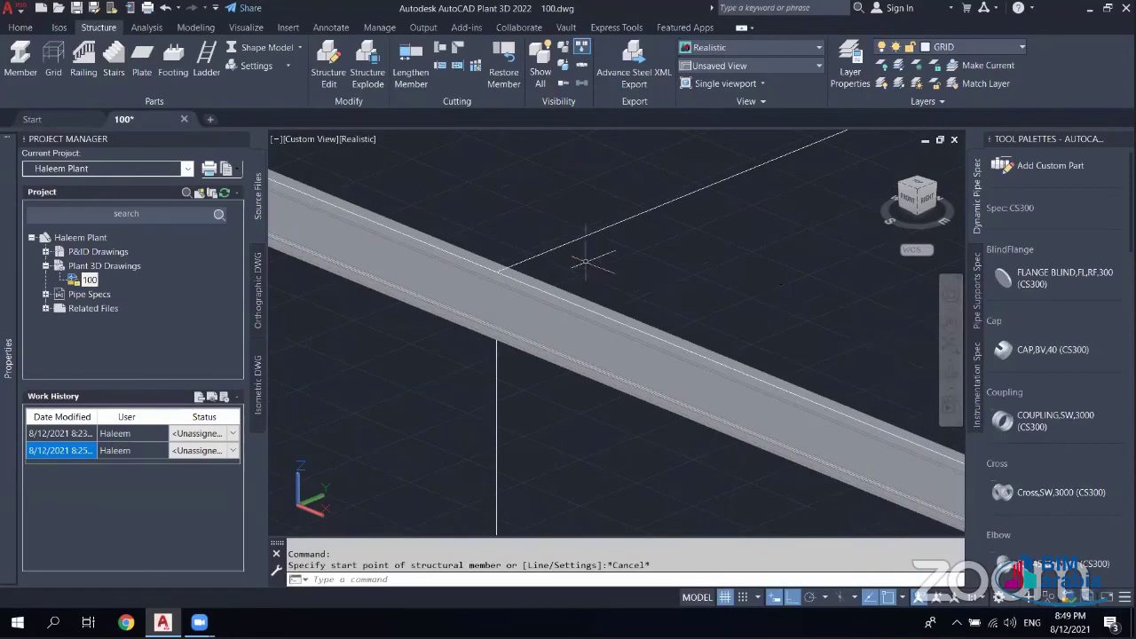
{"action": "scroll", "coordinate": [583, 254], "scroll_direction": "down", "scroll_amount": 1}
{"action": "scroll", "coordinate": [600, 269], "scroll_direction": "down", "scroll_amount": 1}
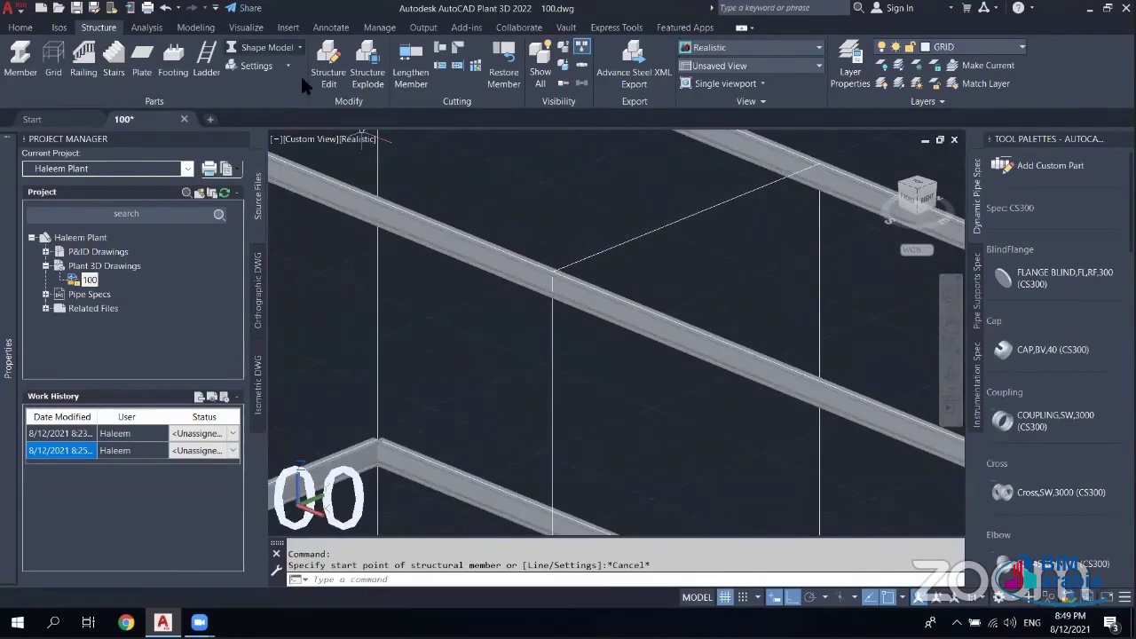
{"action": "left_click", "coordinate": [300, 47]}
{"action": "left_click", "coordinate": [260, 67]}
- Begin a new steel member starting at the top beam end
{"action": "left_click", "coordinate": [20, 60]}
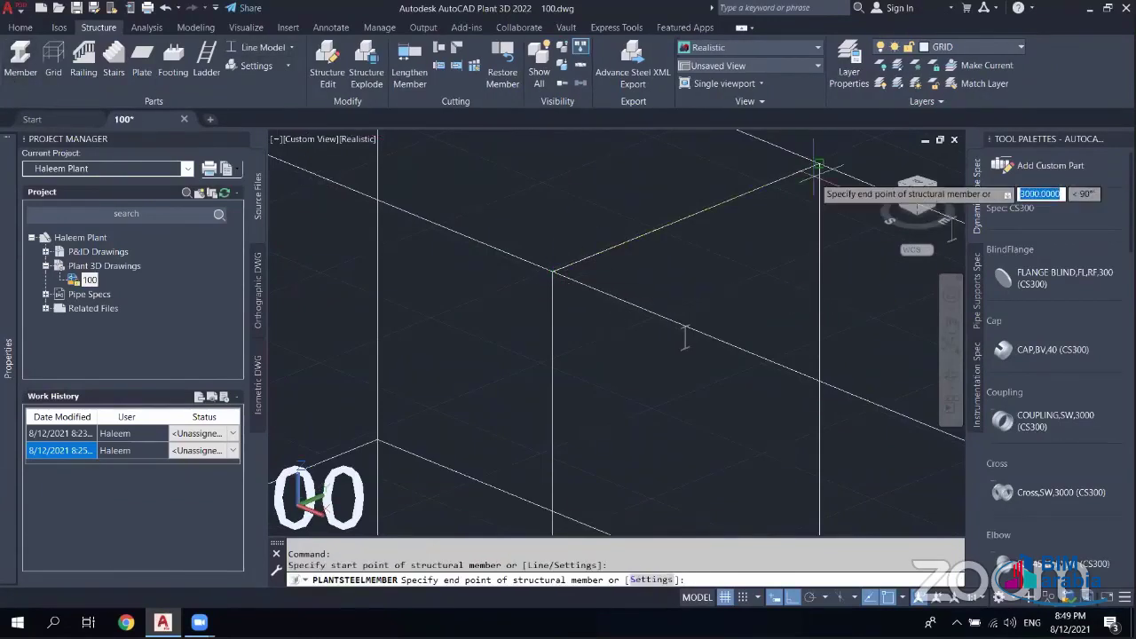
{"action": "left_click", "coordinate": [818, 165]}
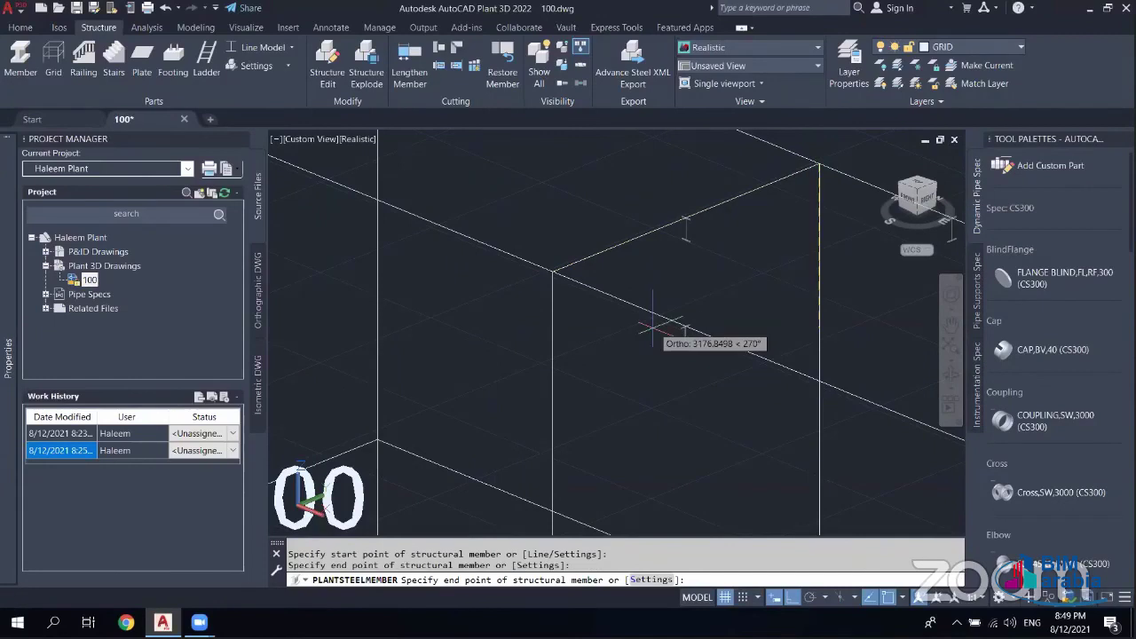
{"action": "scroll", "coordinate": [655, 328], "scroll_direction": "down", "scroll_amount": 2}
{"action": "scroll", "coordinate": [690, 265], "scroll_direction": "down", "scroll_amount": 2}
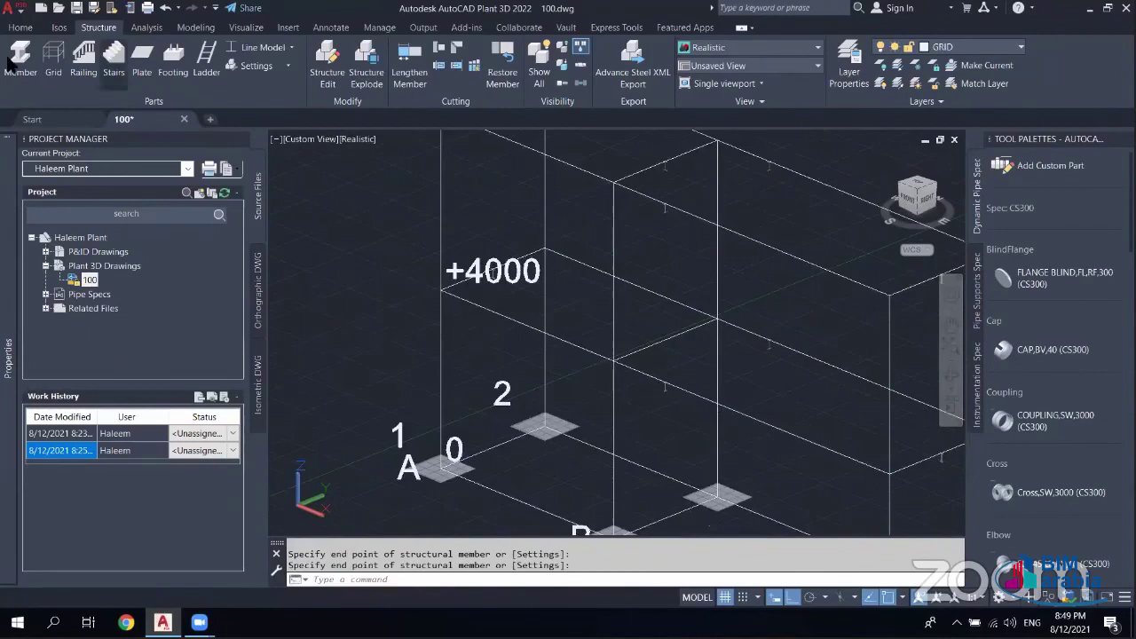
- Start another member at a new point, then cancel the unfinished member
{"action": "left_click", "coordinate": [20, 60]}
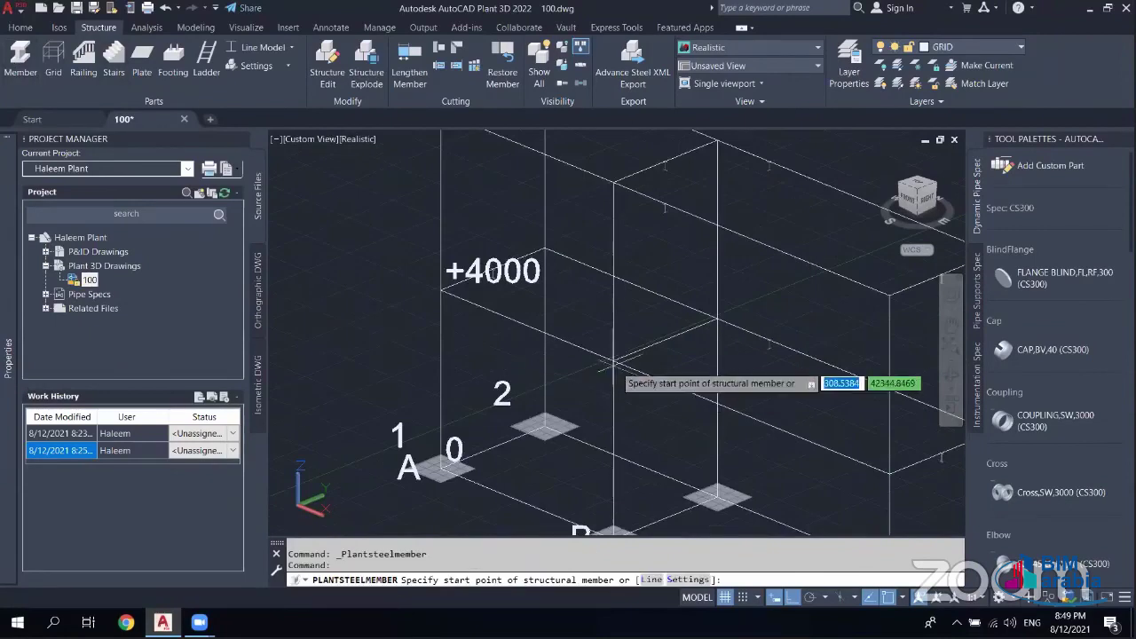
{"action": "scroll", "coordinate": [612, 362], "scroll_direction": "up", "scroll_amount": 2}
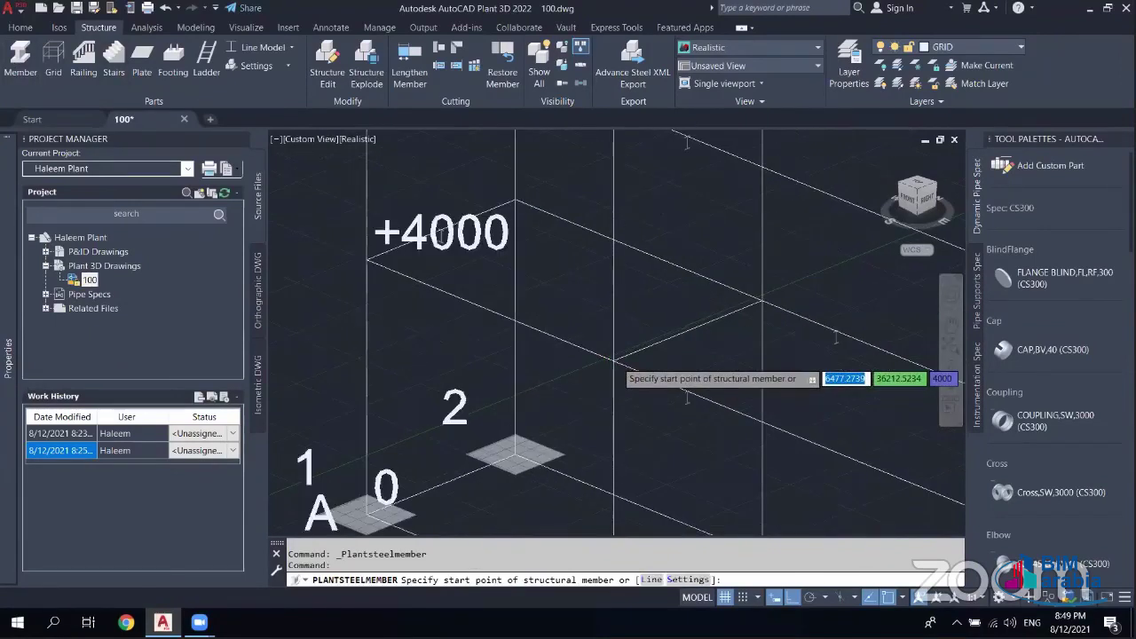
{"action": "left_click", "coordinate": [612, 362]}
{"action": "scroll", "coordinate": [665, 266], "scroll_direction": "up", "scroll_amount": 2}
{"action": "right_click", "coordinate": [593, 213]}
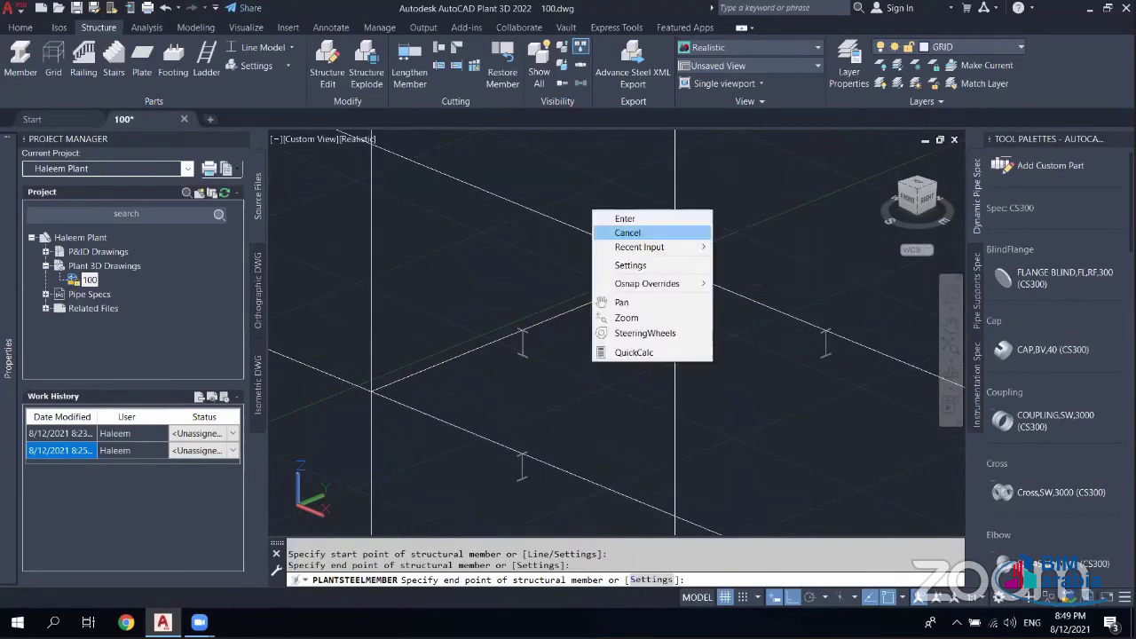
{"action": "left_click", "coordinate": [627, 232]}
{"action": "left_click", "coordinate": [629, 224]}
{"action": "key", "text": "Escape"}
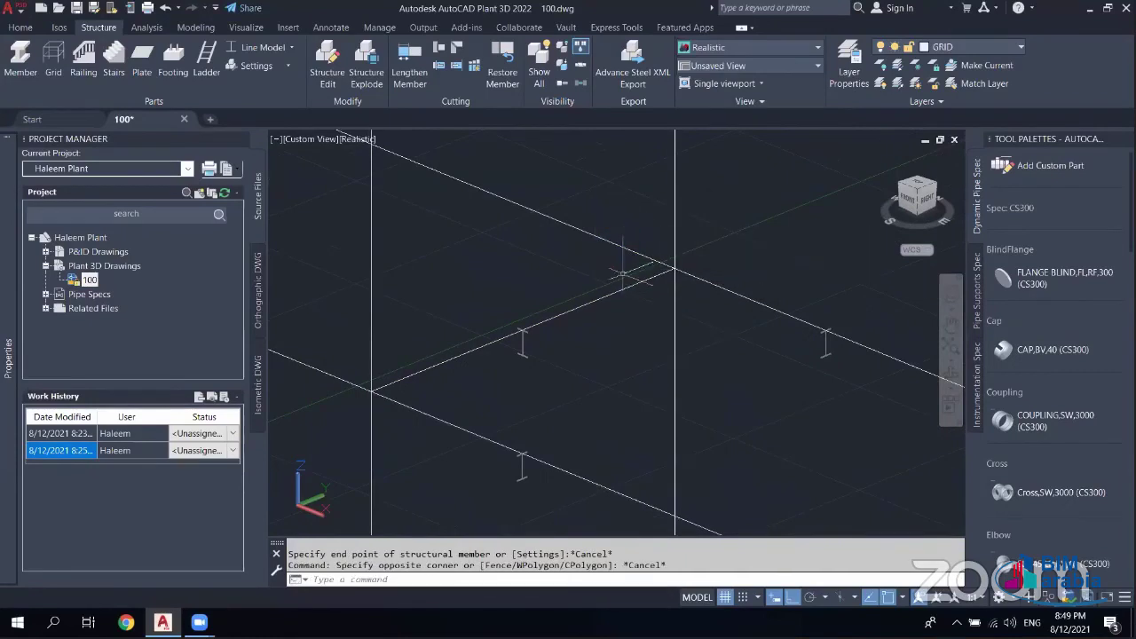
- Zoom out and display the frame members as solid steel shapes with Shape Model
{"action": "scroll", "coordinate": [623, 275], "scroll_direction": "down", "scroll_amount": 2}
{"action": "scroll", "coordinate": [269, 155], "scroll_direction": "down", "scroll_amount": 3}
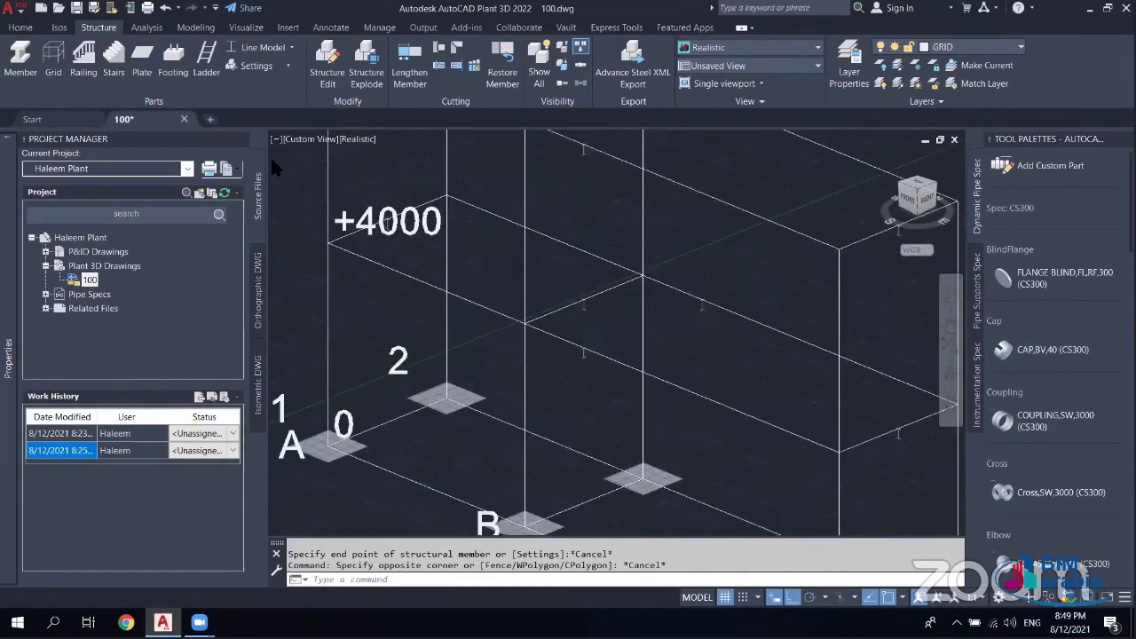
{"action": "scroll", "coordinate": [270, 156], "scroll_direction": "down", "scroll_amount": 2}
{"action": "key", "text": "Escape"}
{"action": "key", "text": "Escape"}
{"action": "left_click", "coordinate": [266, 125]}
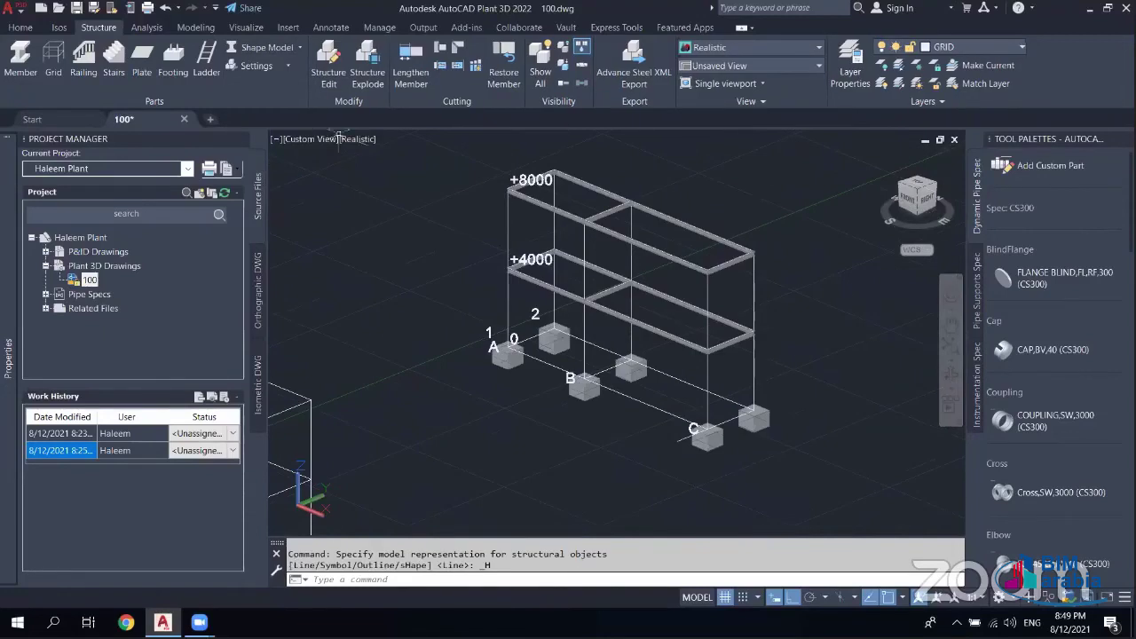
{"action": "middle_click_drag", "start_coordinate": [661, 328], "coordinate": [651, 328]}
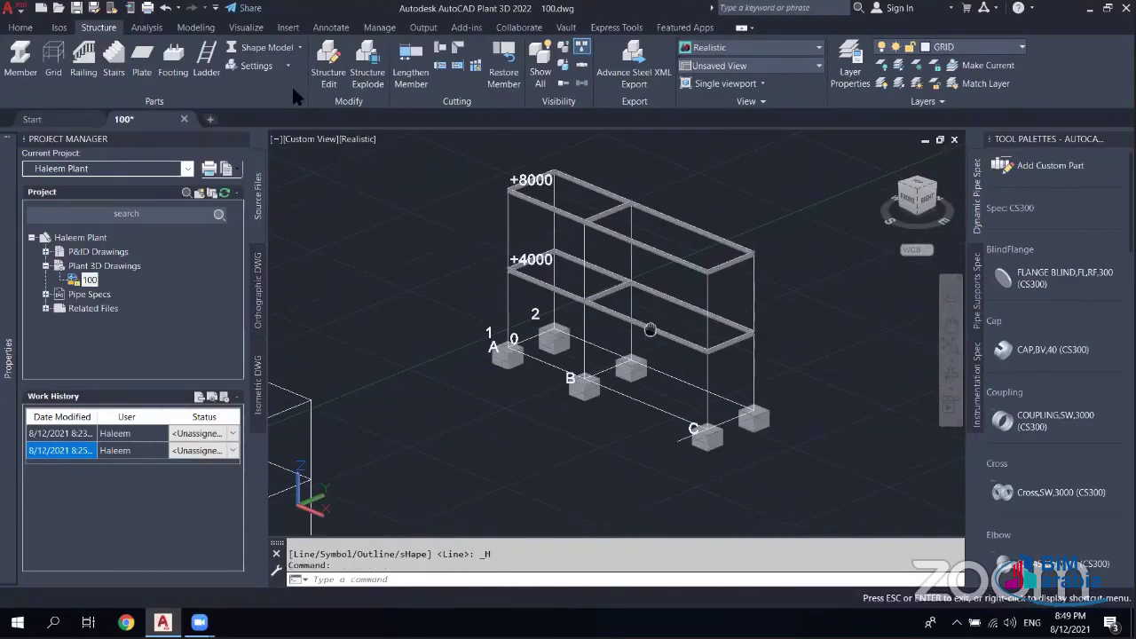
{"action": "left_click", "coordinate": [267, 47]}
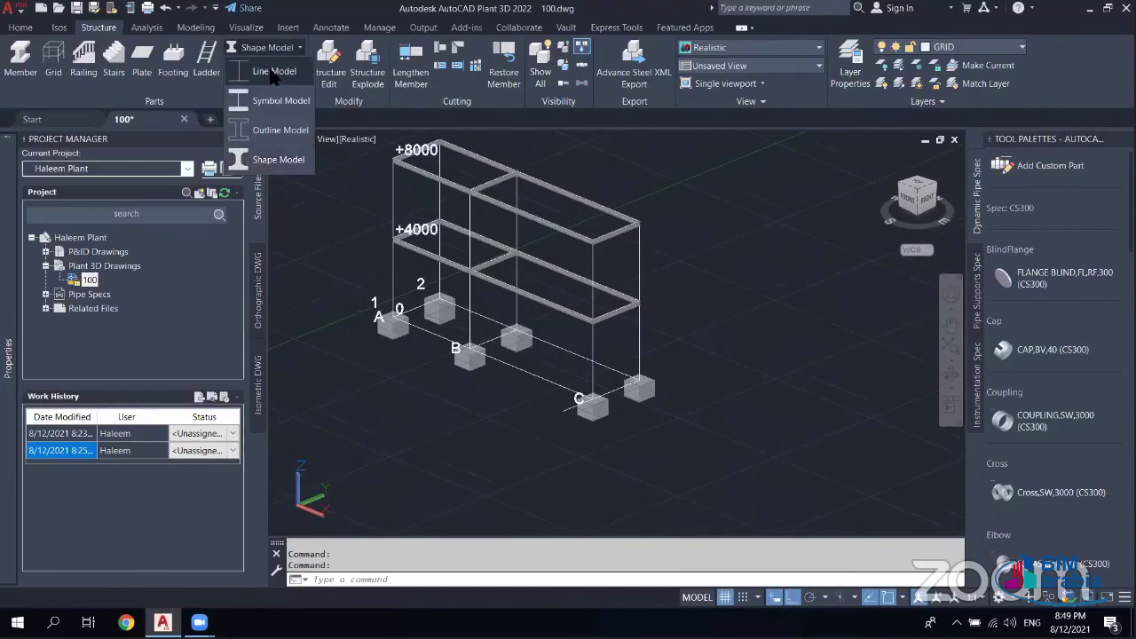
{"action": "left_click", "coordinate": [274, 72]}
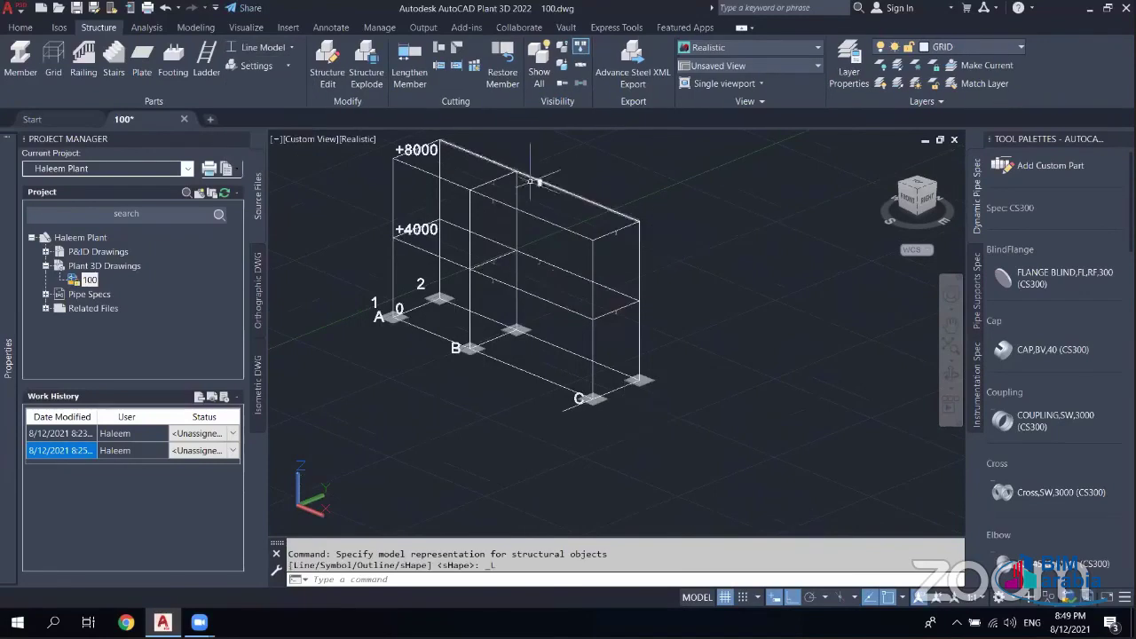
{"action": "scroll", "coordinate": [530, 181], "scroll_direction": "up", "scroll_amount": 2}
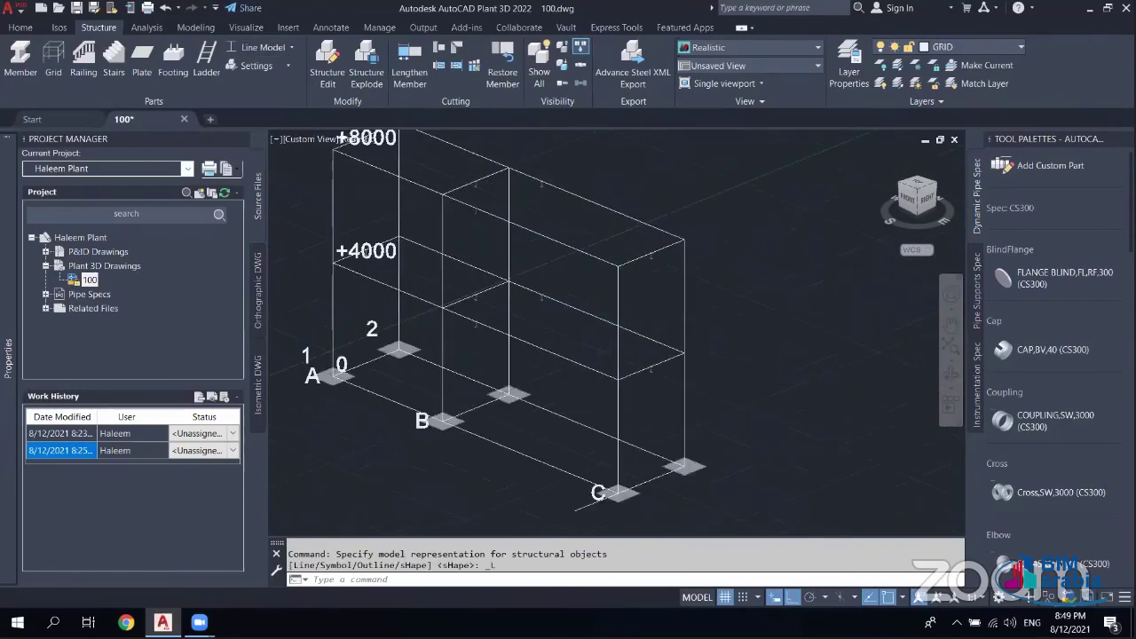
{"action": "scroll", "coordinate": [534, 179], "scroll_direction": "up", "scroll_amount": 2}
{"action": "scroll", "coordinate": [533, 178], "scroll_direction": "up", "scroll_amount": 4}
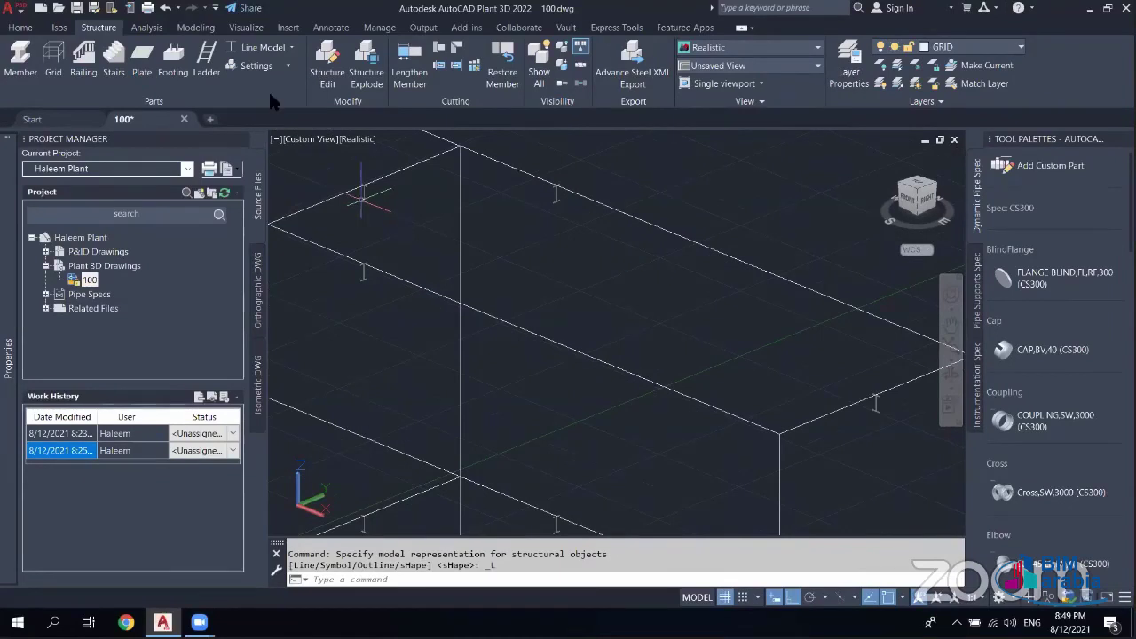
{"action": "left_click", "coordinate": [266, 49]}
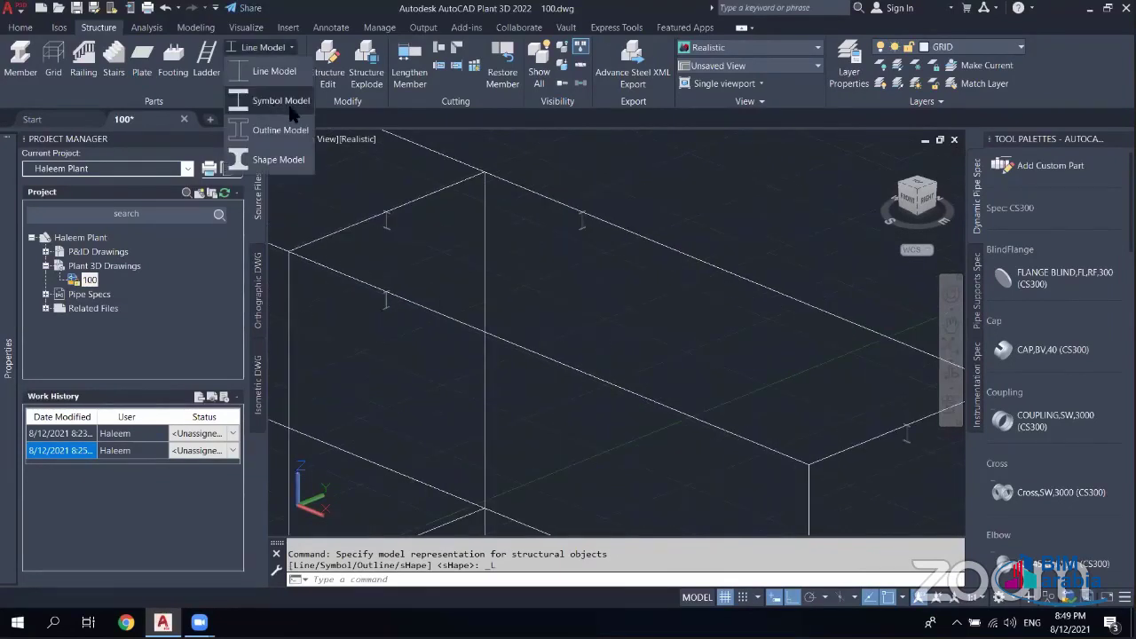
{"action": "key", "text": "Escape"}
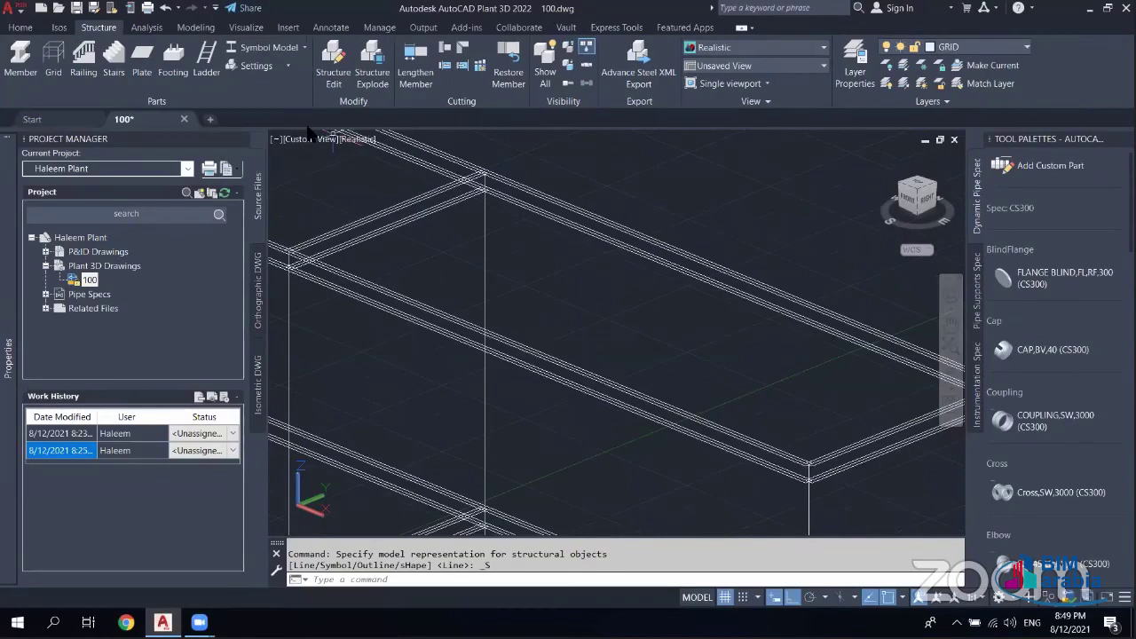
{"action": "scroll", "coordinate": [308, 132], "scroll_direction": "up", "scroll_amount": 2}
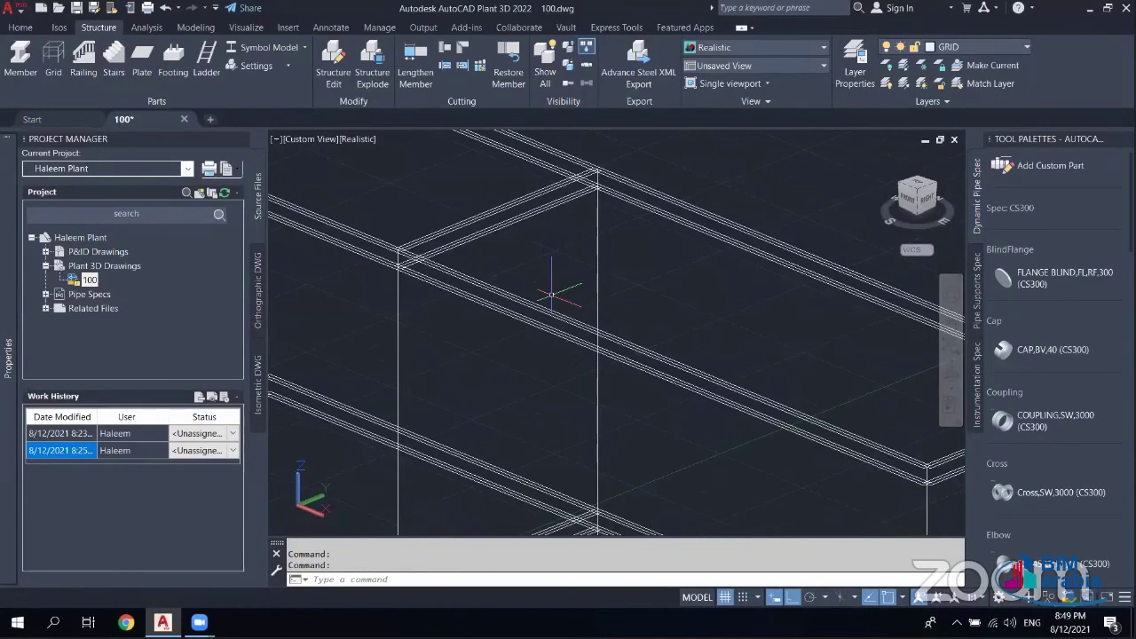
{"action": "left_click", "coordinate": [293, 49]}
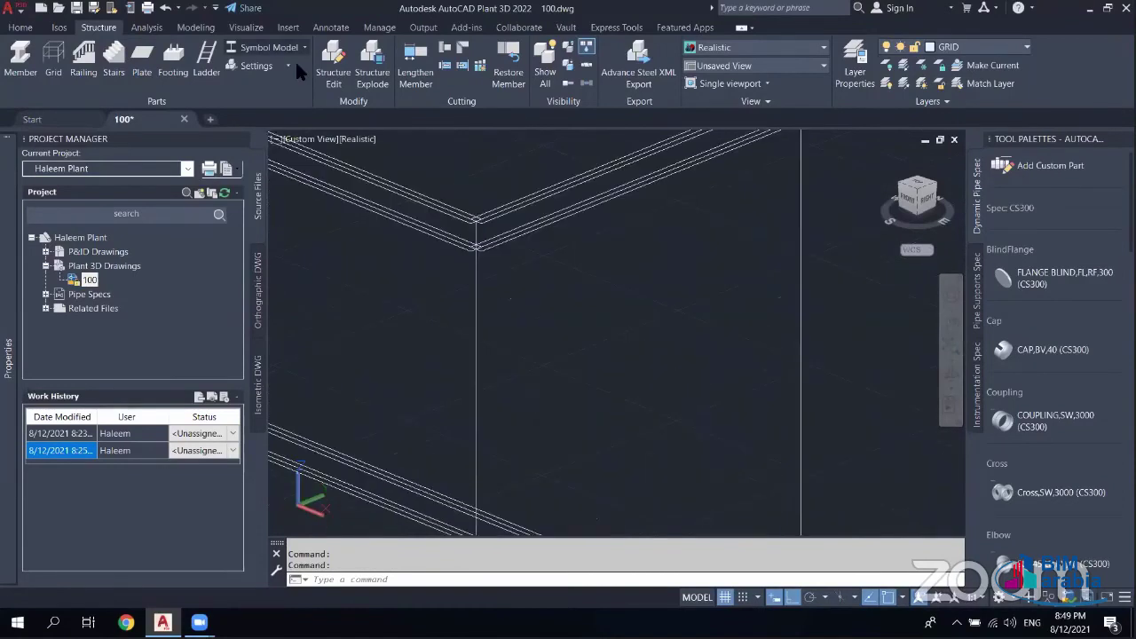
{"action": "left_click", "coordinate": [276, 155]}
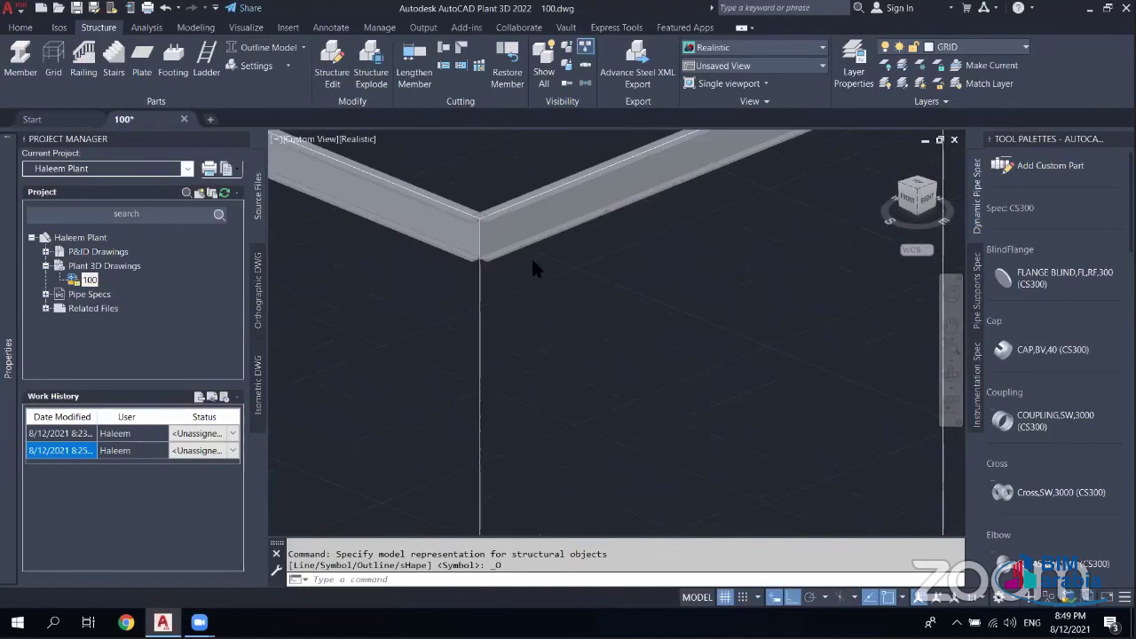
{"action": "mouse_move", "coordinate": [532, 268]}
{"action": "middle_mouse_down", "text": "shift"}
{"action": "mouse_move", "coordinate": [570, 258]}
{"action": "mouse_move", "coordinate": [487, 221]}
{"action": "mouse_move", "coordinate": [514, 213]}
{"action": "middle_mouse_up", "text": "shift"}
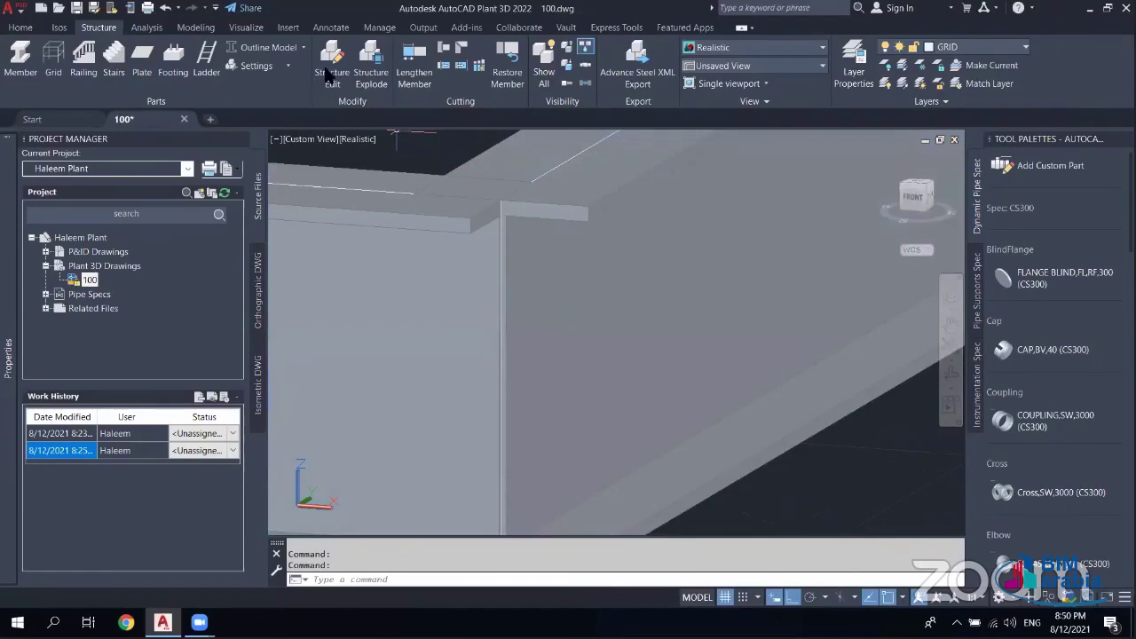
{"action": "left_click", "coordinate": [268, 47]}
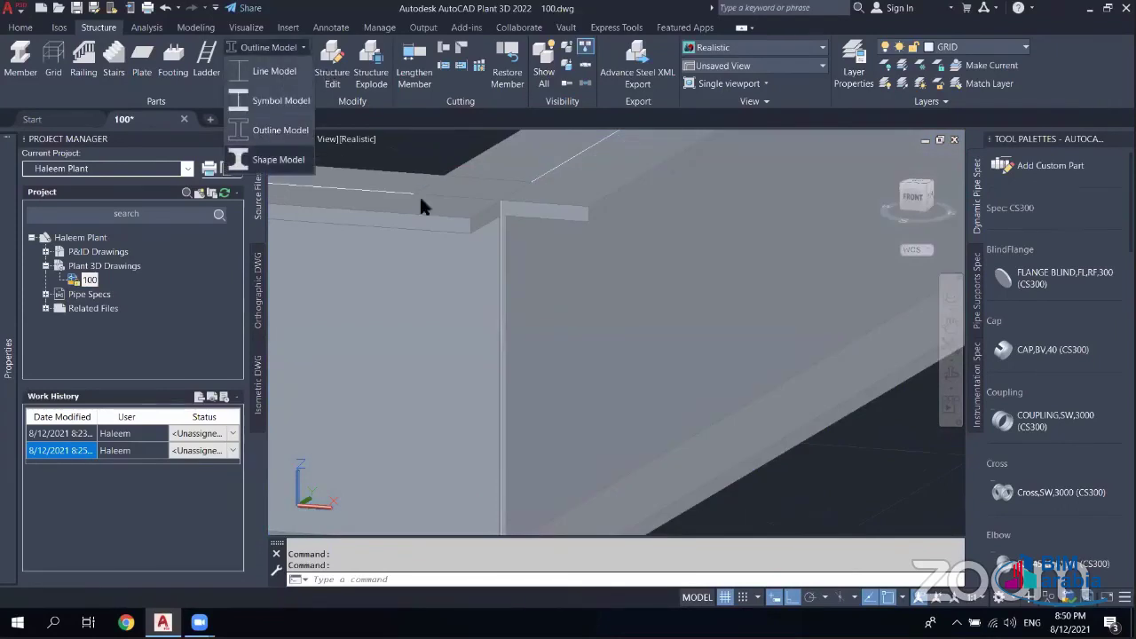
{"action": "left_click", "coordinate": [275, 159]}
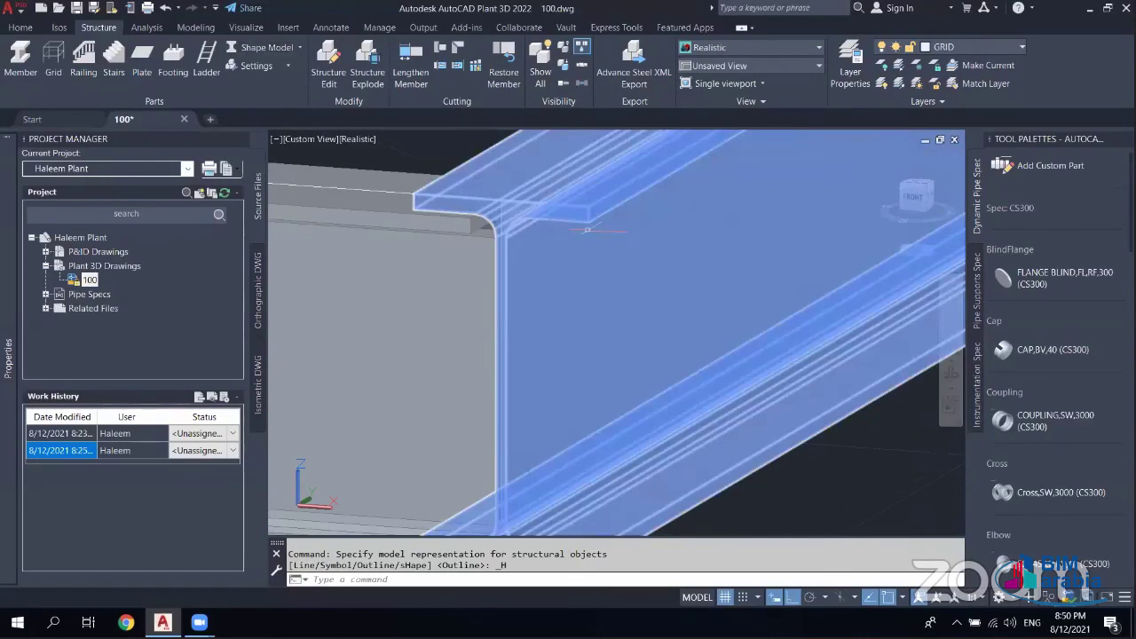
{"action": "scroll", "coordinate": [537, 411], "scroll_direction": "up", "scroll_amount": 3}
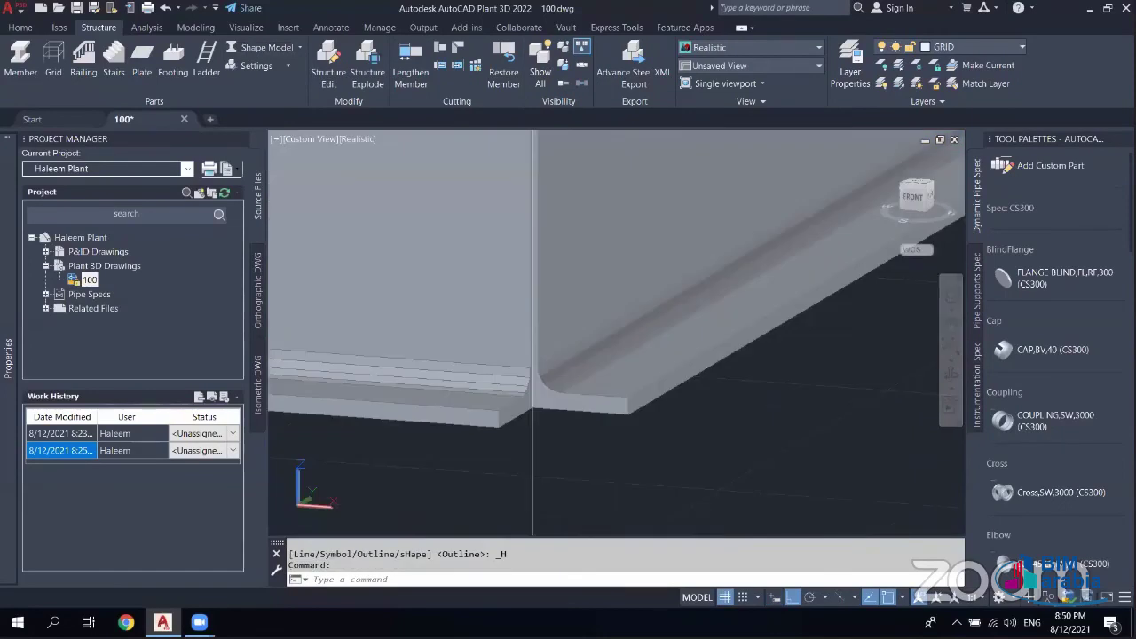
{"action": "scroll", "coordinate": [506, 279], "scroll_direction": "down", "scroll_amount": 2}
{"action": "scroll", "coordinate": [543, 335], "scroll_direction": "down", "scroll_amount": 1}
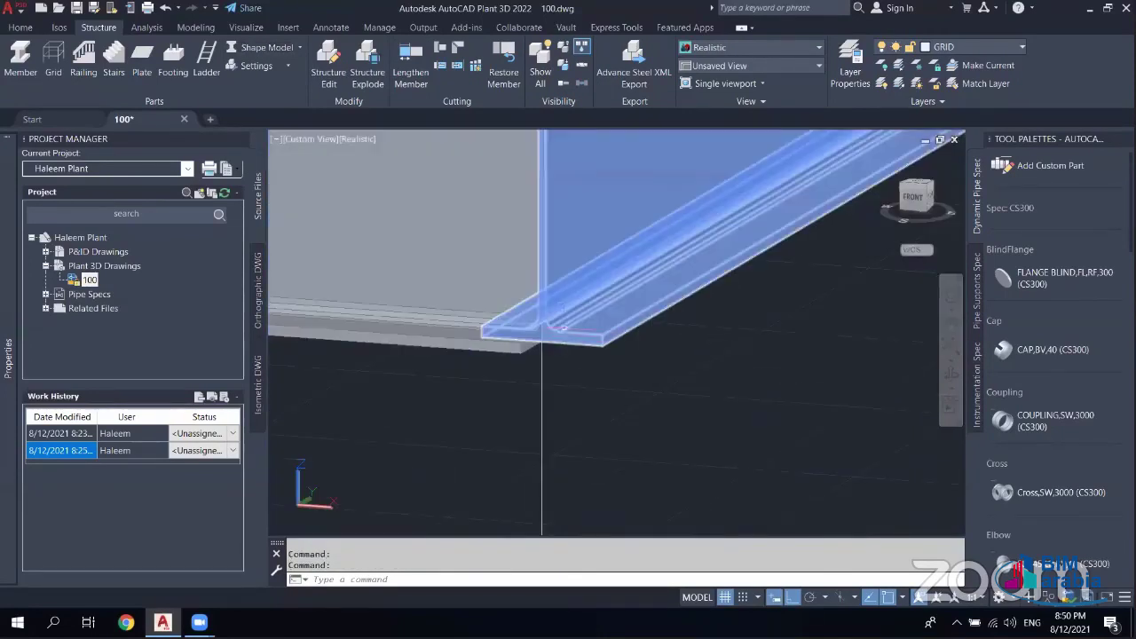
{"action": "scroll", "coordinate": [539, 330], "scroll_direction": "down", "scroll_amount": 1}
{"action": "scroll", "coordinate": [537, 327], "scroll_direction": "down", "scroll_amount": 1}
{"action": "scroll", "coordinate": [537, 326], "scroll_direction": "down", "scroll_amount": 1}
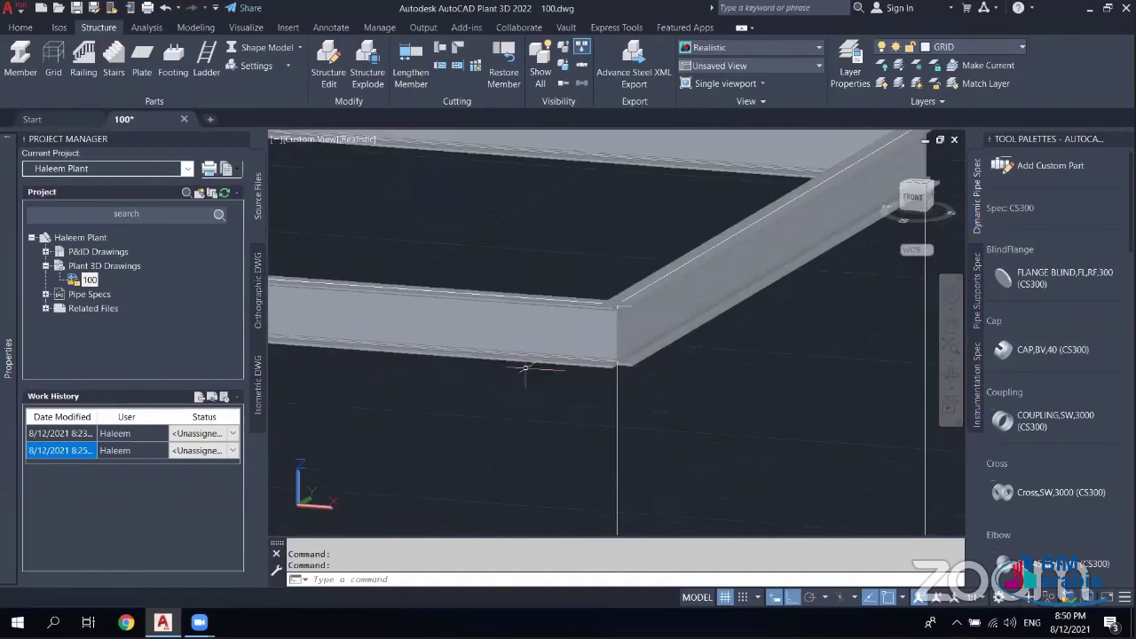
{"action": "scroll", "coordinate": [617, 360], "scroll_direction": "up", "scroll_amount": 3}
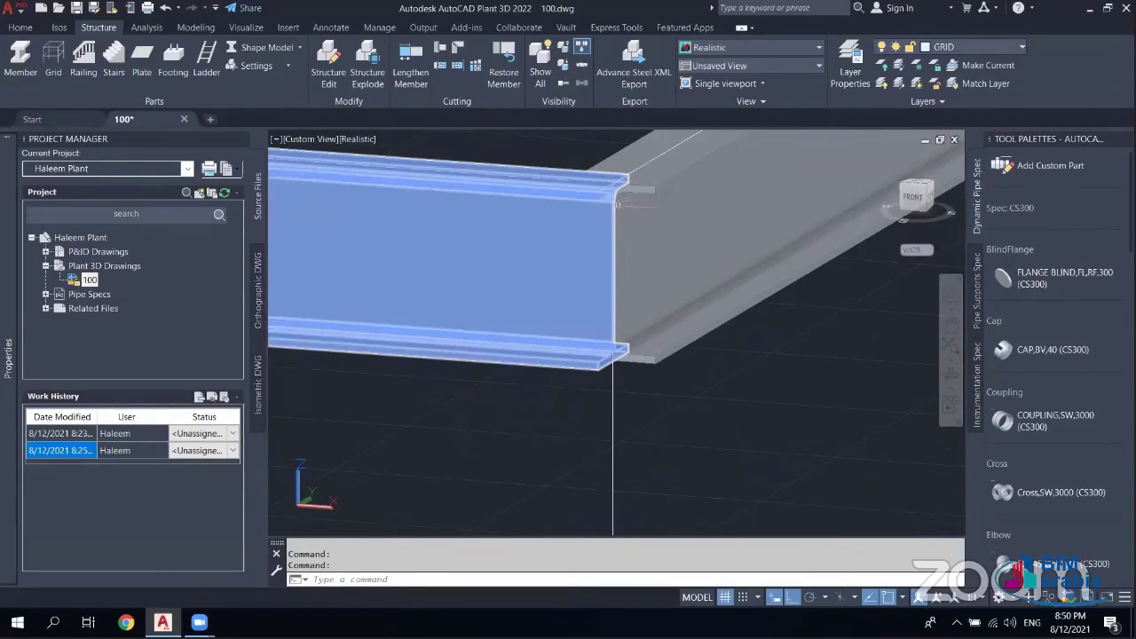
{"action": "scroll", "coordinate": [627, 192], "scroll_direction": "up", "scroll_amount": 2}
{"action": "scroll", "coordinate": [627, 192], "scroll_direction": "up", "scroll_amount": 1}
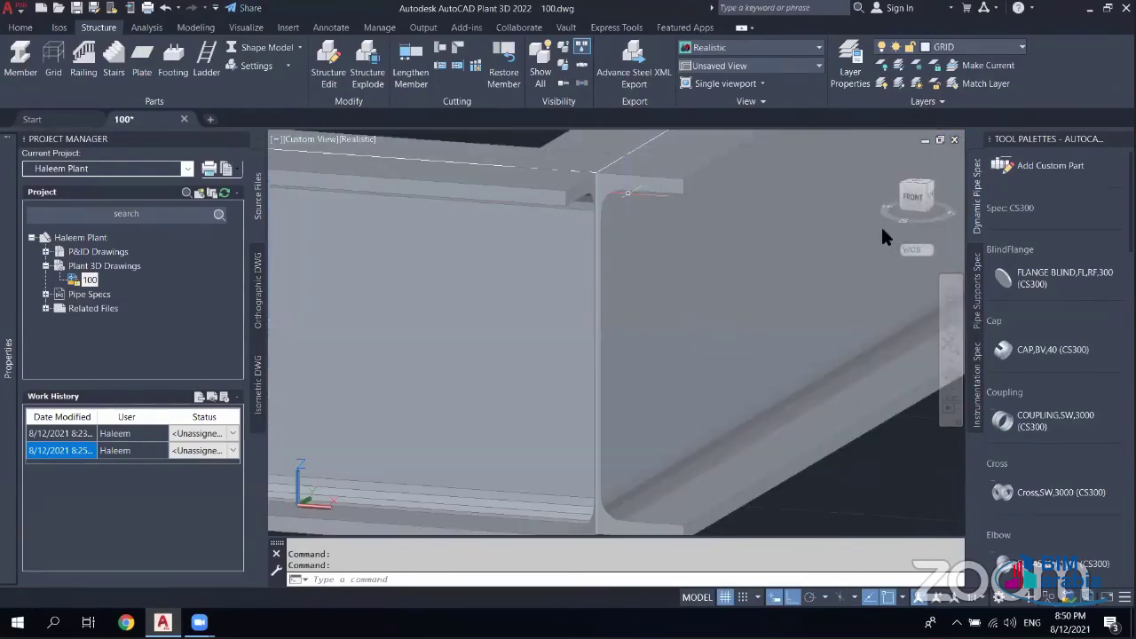
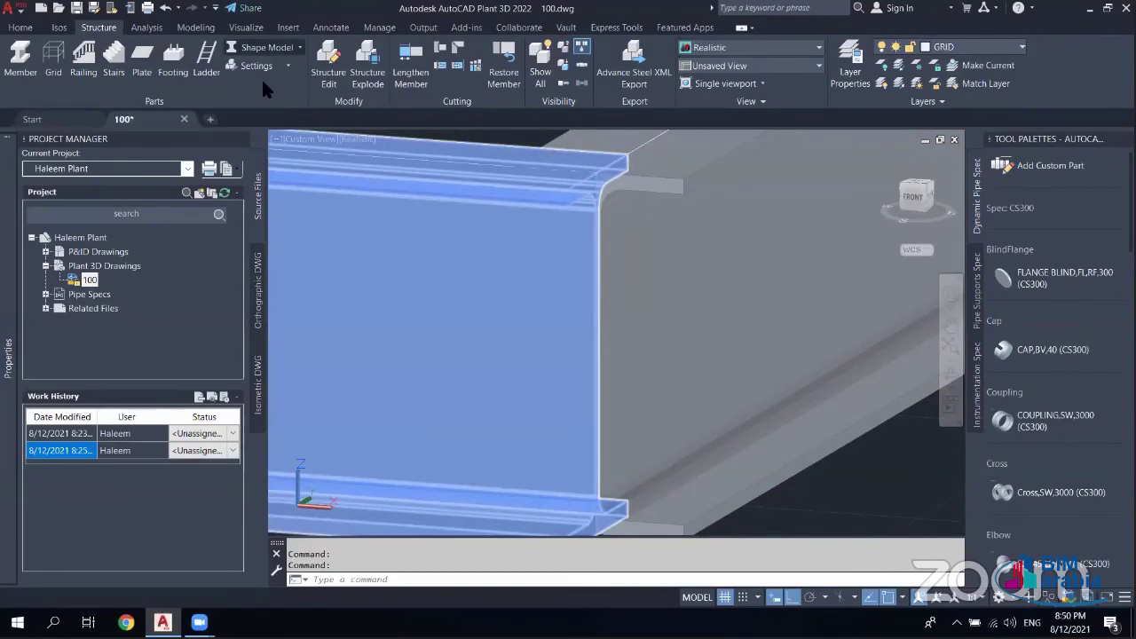
- Display the members as Outline Model, frame the whole structure, and open Member Settings
{"action": "left_click", "coordinate": [265, 49]}
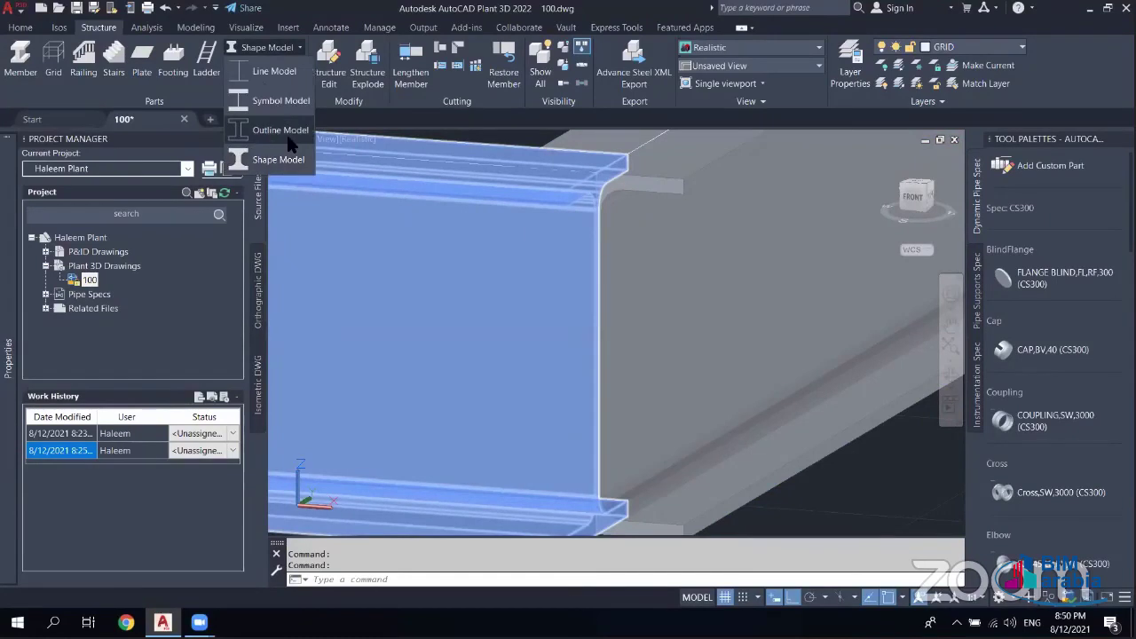
{"action": "key", "text": "Escape"}
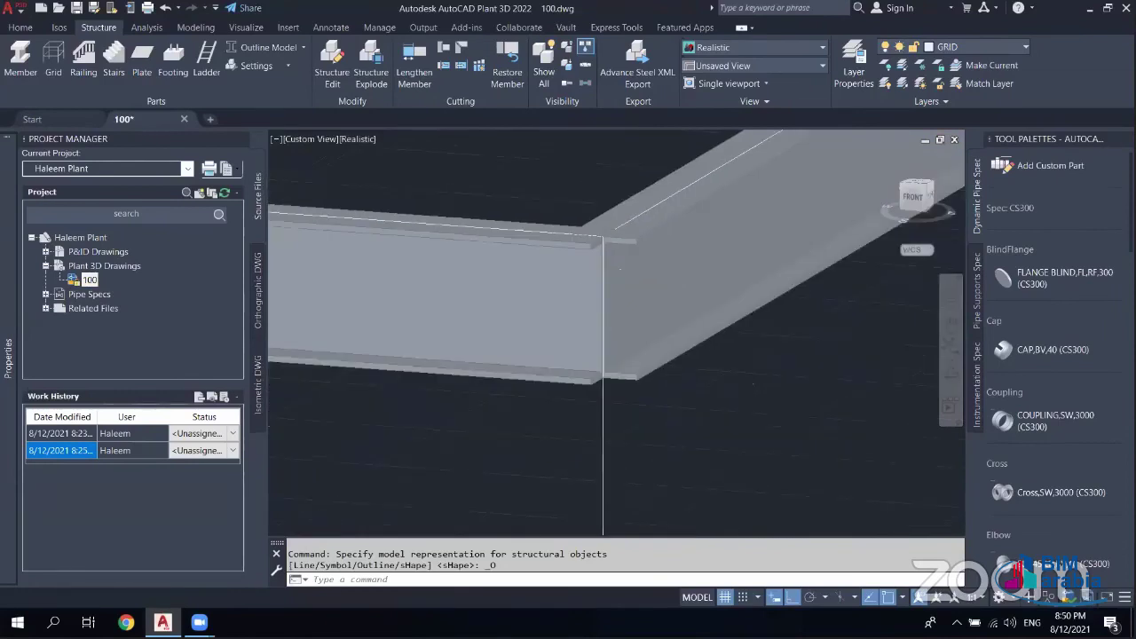
{"action": "scroll", "coordinate": [530, 357], "scroll_direction": "down", "scroll_amount": 5}
{"action": "scroll", "coordinate": [530, 356], "scroll_direction": "up", "scroll_amount": 5}
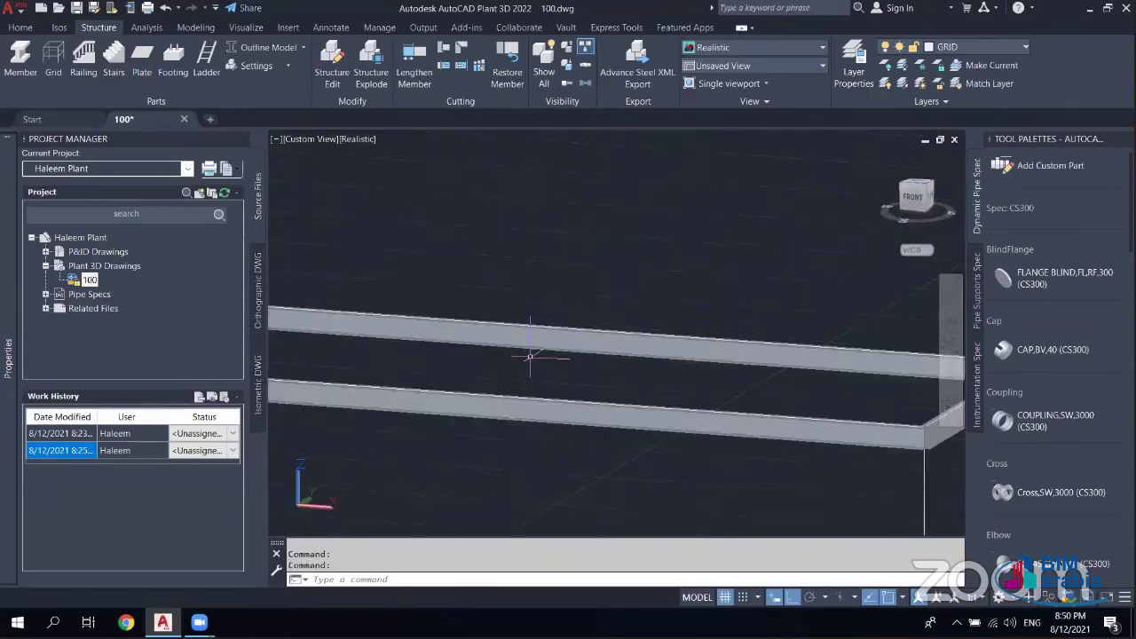
{"action": "scroll", "coordinate": [530, 357], "scroll_direction": "down", "scroll_amount": 5}
{"action": "middle_click_drag", "start_coordinate": [506, 405], "coordinate": [621, 376]}
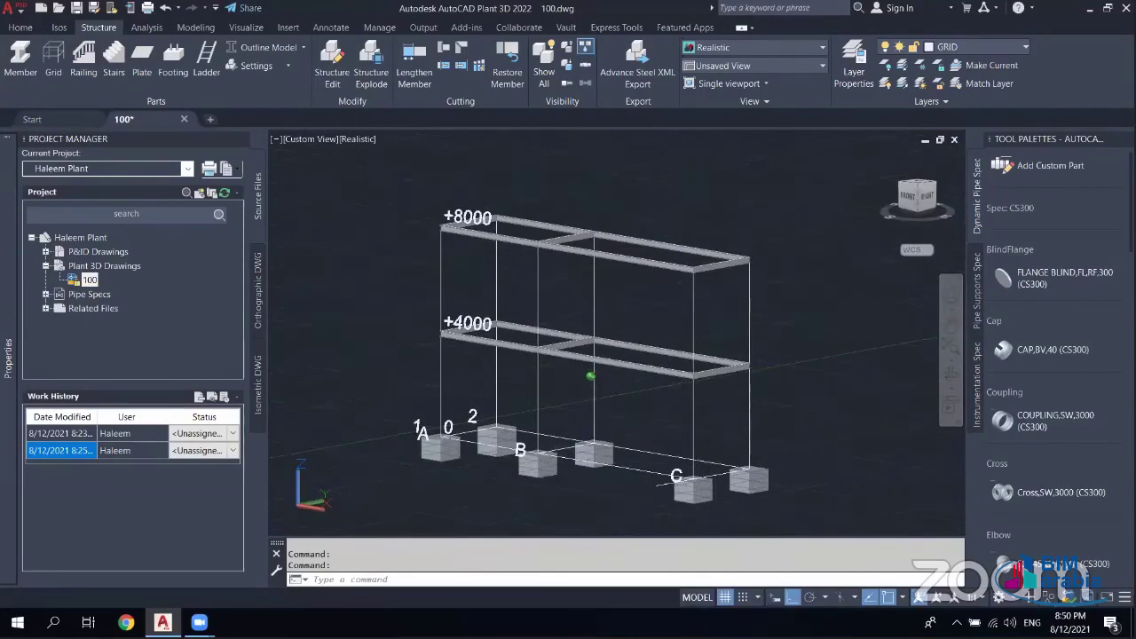
{"action": "mouse_move", "coordinate": [489, 401]}
{"action": "middle_mouse_down"}
{"action": "mouse_move", "coordinate": [515, 289]}
{"action": "mouse_move", "coordinate": [525, 332]}
{"action": "middle_mouse_up"}
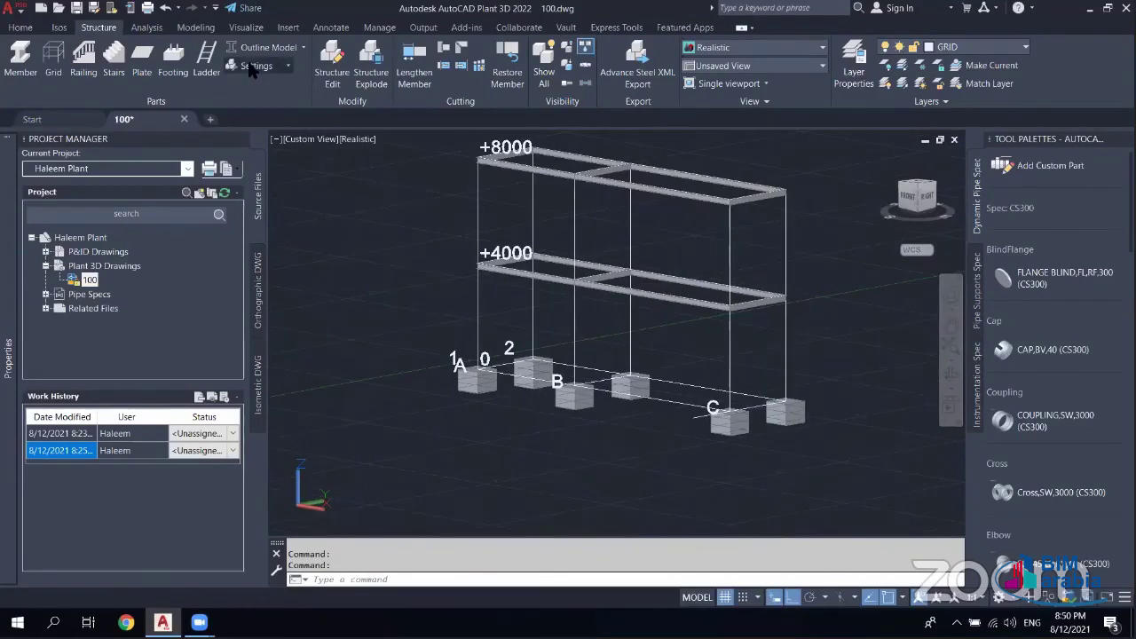
{"action": "left_click", "coordinate": [256, 66]}
{"action": "left_click", "coordinate": [262, 89]}
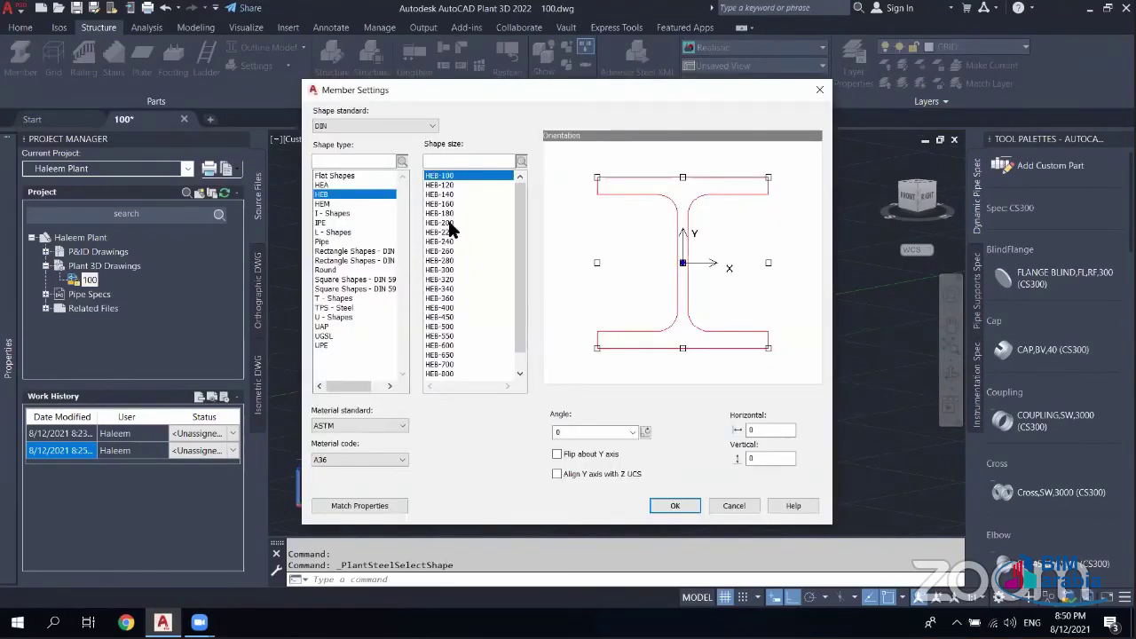
- Choose HEB-200 as the member shape size, keep the insertion point at centre, and confirm
{"action": "left_click", "coordinate": [454, 223]}
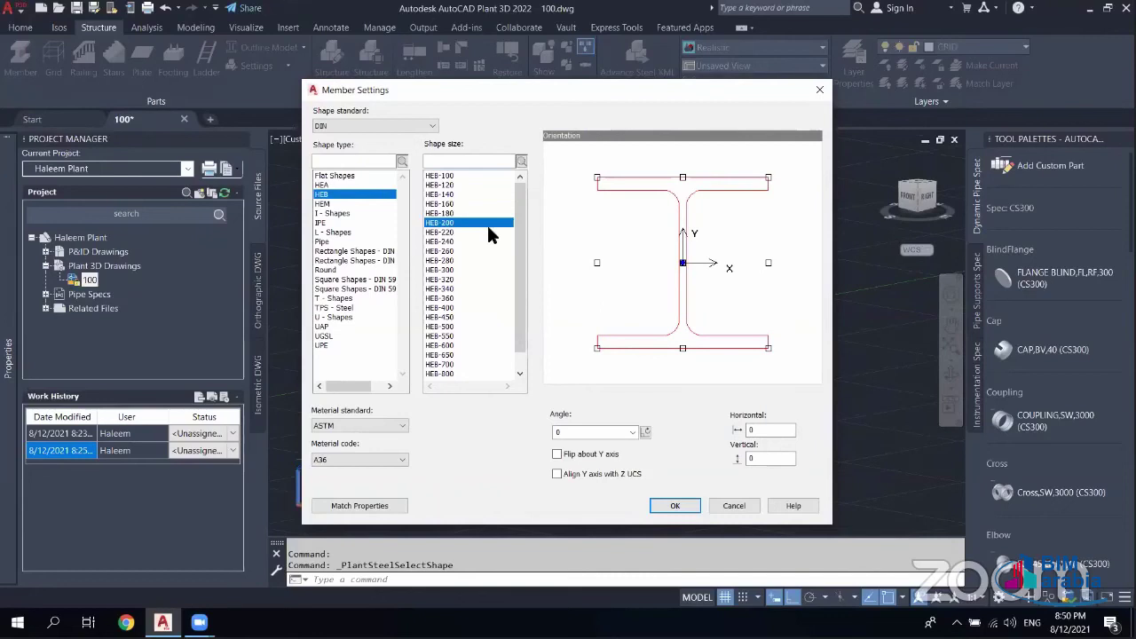
{"action": "left_click", "coordinate": [683, 177]}
{"action": "left_click", "coordinate": [683, 262]}
{"action": "left_click", "coordinate": [675, 505]}
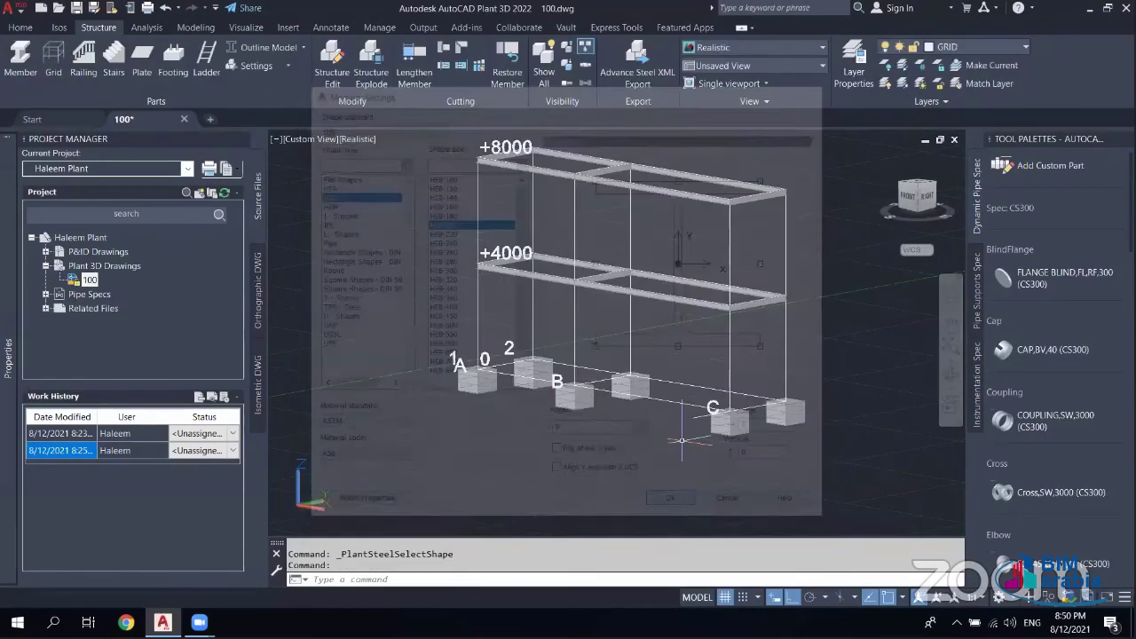
- Orbit to look down on the frame, recheck Member Settings, and orbit to a new angle
{"action": "scroll", "coordinate": [661, 231], "scroll_direction": "up", "scroll_amount": 5}
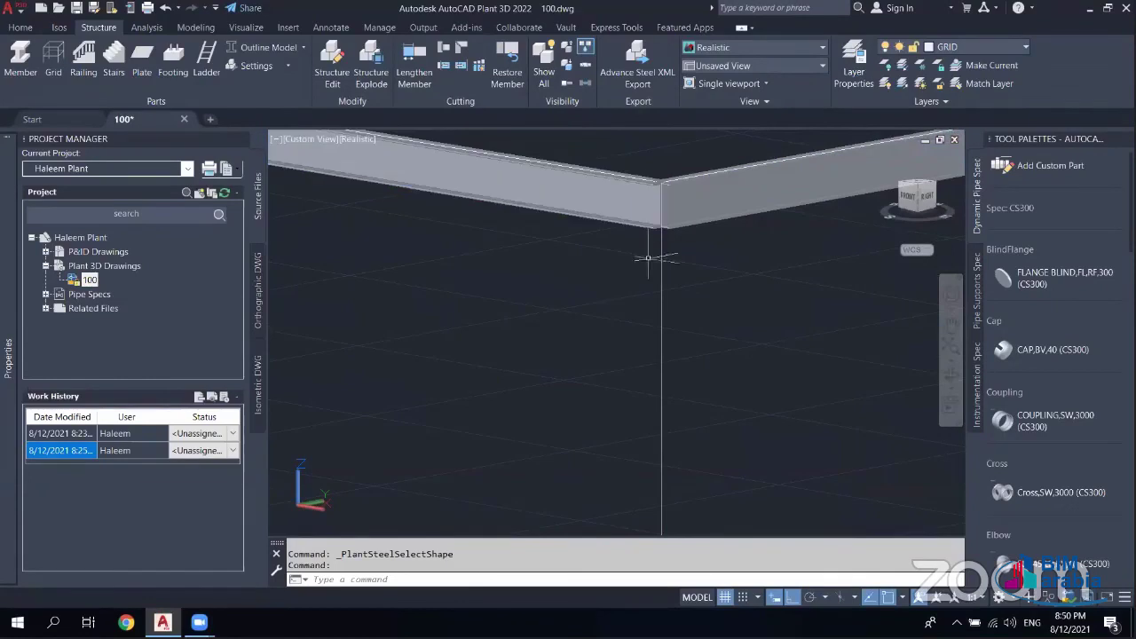
{"action": "middle_click_drag", "start_coordinate": [670, 355], "coordinate": [670, 417], "text": "shift"}
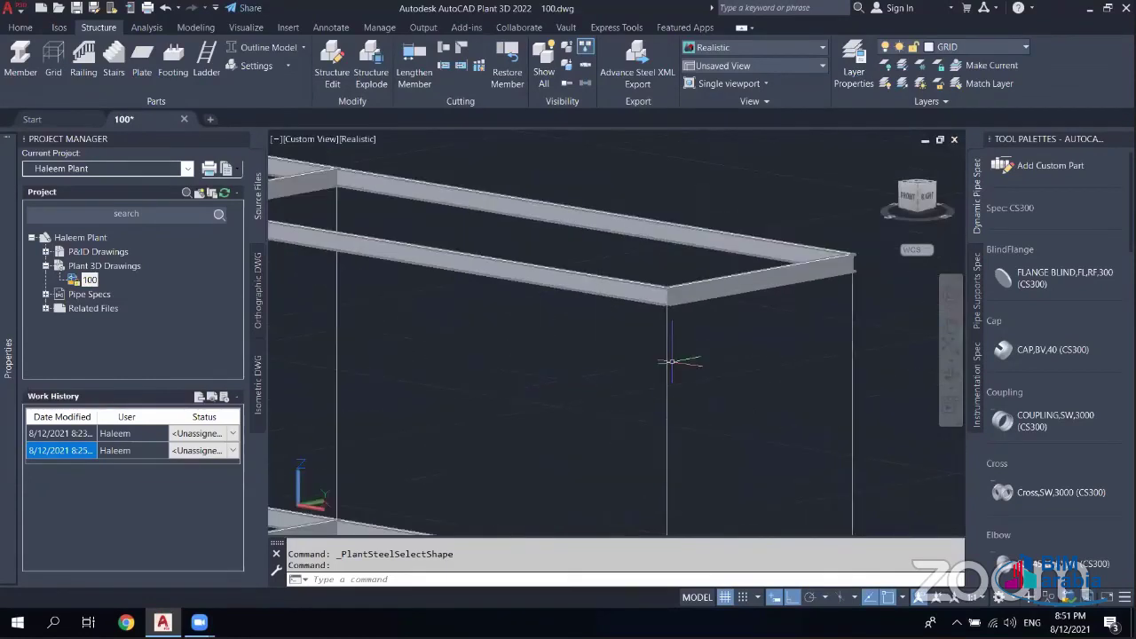
{"action": "scroll", "coordinate": [670, 417], "scroll_direction": "down", "scroll_amount": 5}
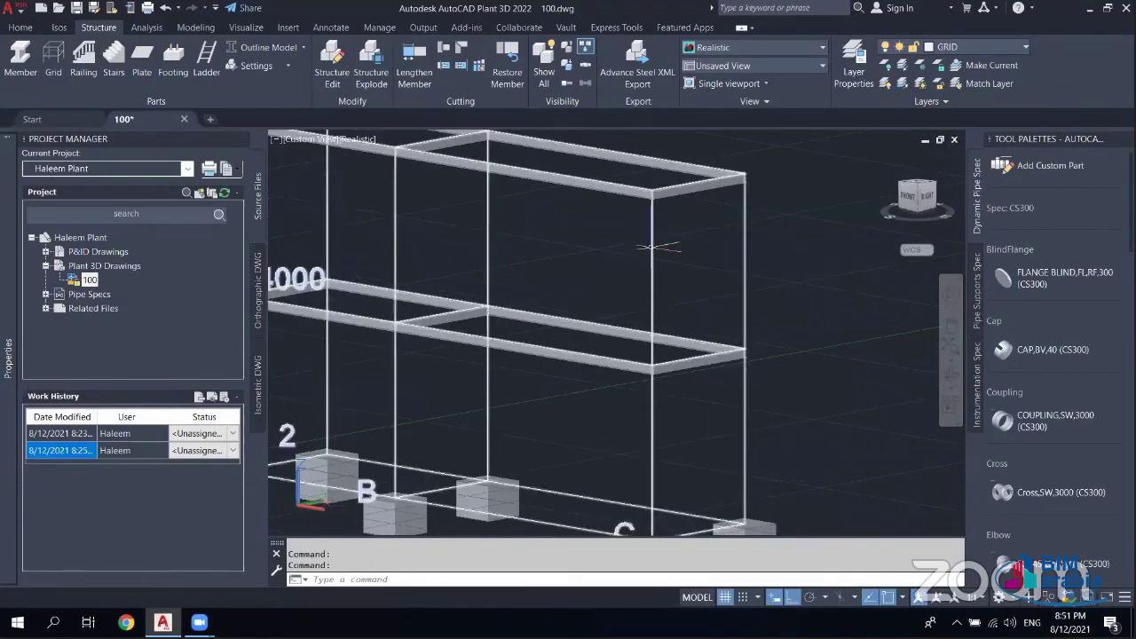
{"action": "left_click", "coordinate": [258, 71]}
{"action": "left_click", "coordinate": [281, 93]}
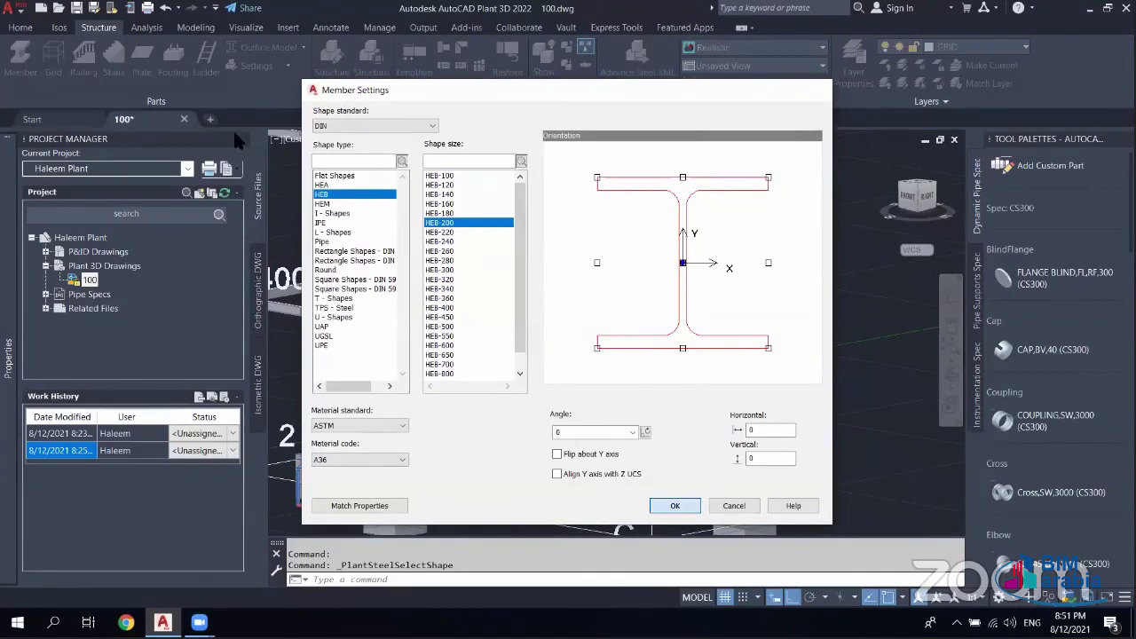
{"action": "left_click", "coordinate": [674, 505]}
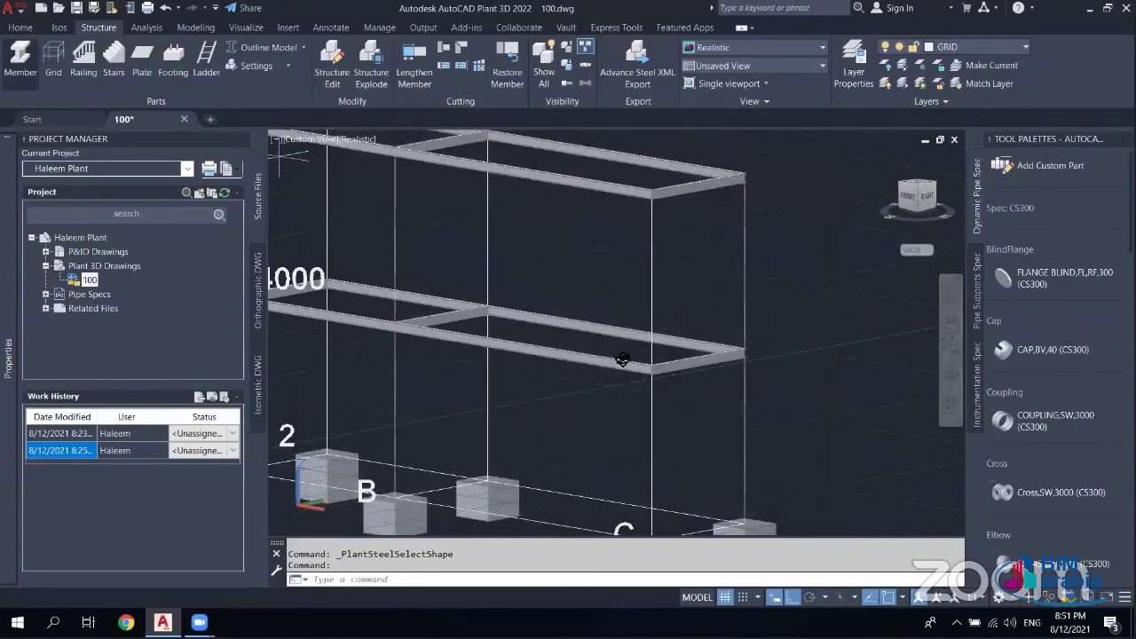
{"action": "mouse_move", "coordinate": [621, 360]}
{"action": "middle_mouse_down", "text": "shift"}
{"action": "mouse_move", "coordinate": [531, 324]}
{"action": "mouse_move", "coordinate": [613, 411]}
{"action": "middle_mouse_up", "text": "shift"}
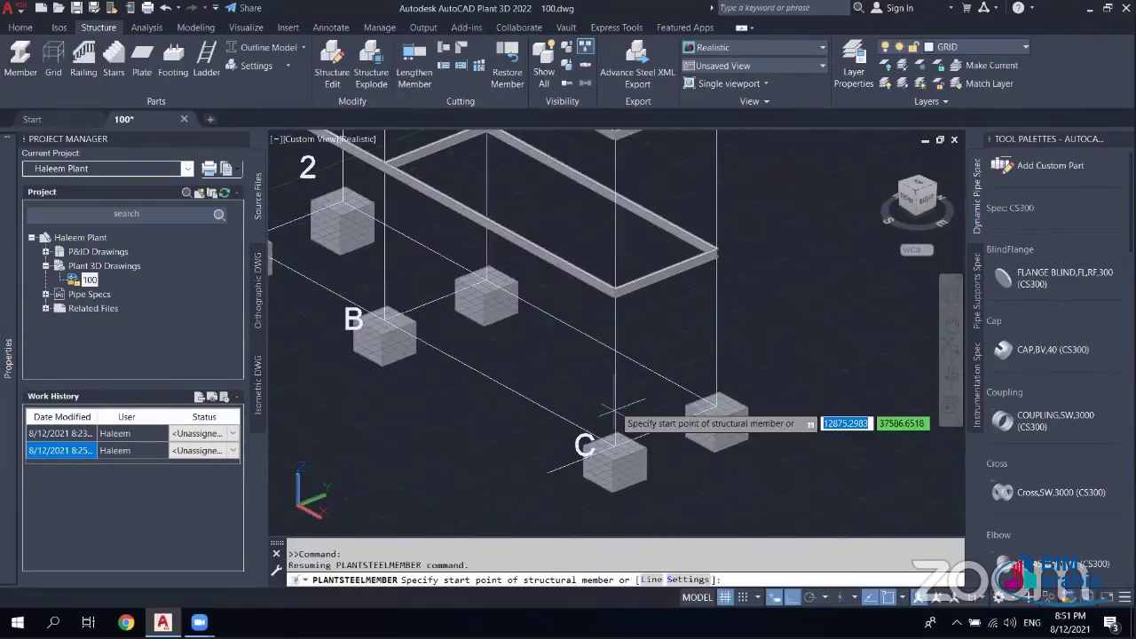
- Show the members as simple lines and begin a new member at grid C
{"action": "left_click", "coordinate": [614, 439]}
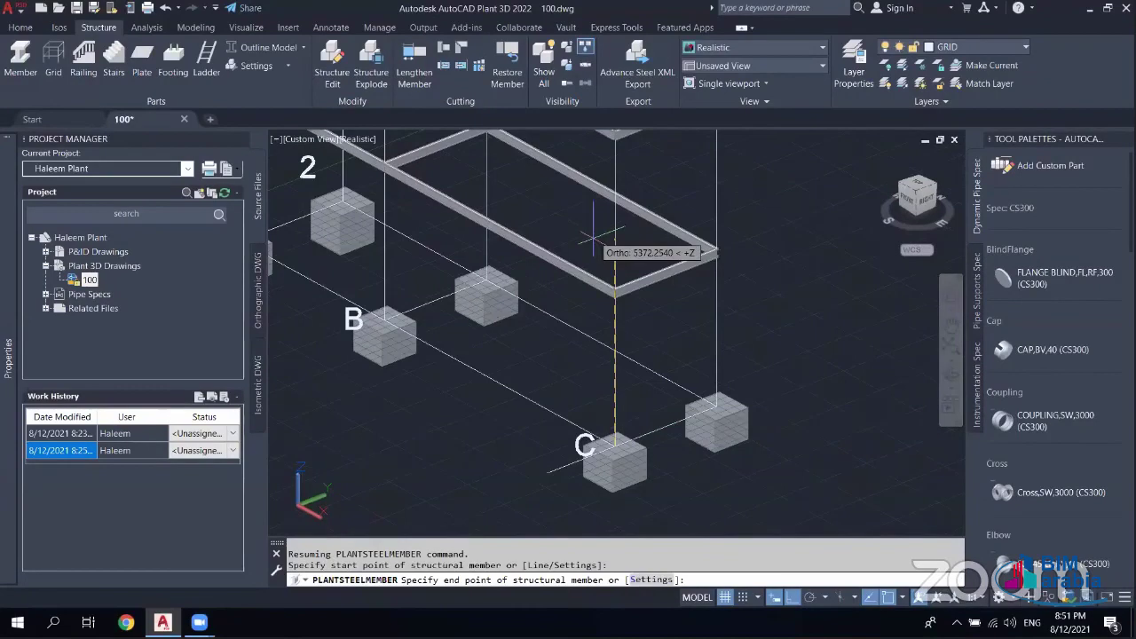
{"action": "scroll", "coordinate": [593, 238], "scroll_direction": "up", "scroll_amount": 2}
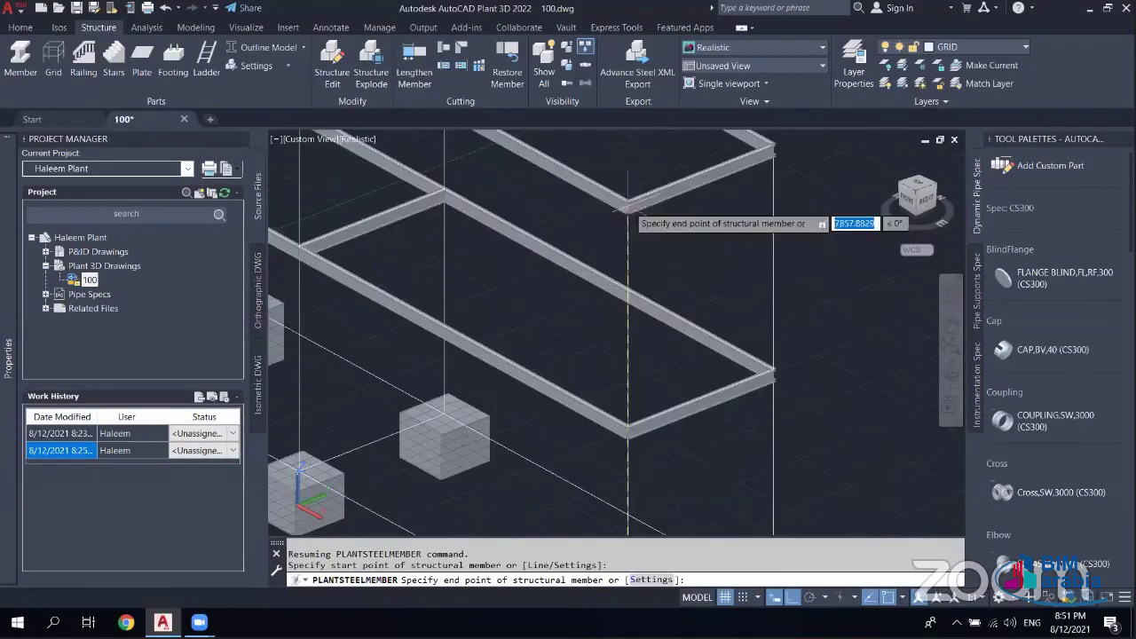
{"action": "left_click", "coordinate": [266, 47]}
{"action": "left_click", "coordinate": [270, 75]}
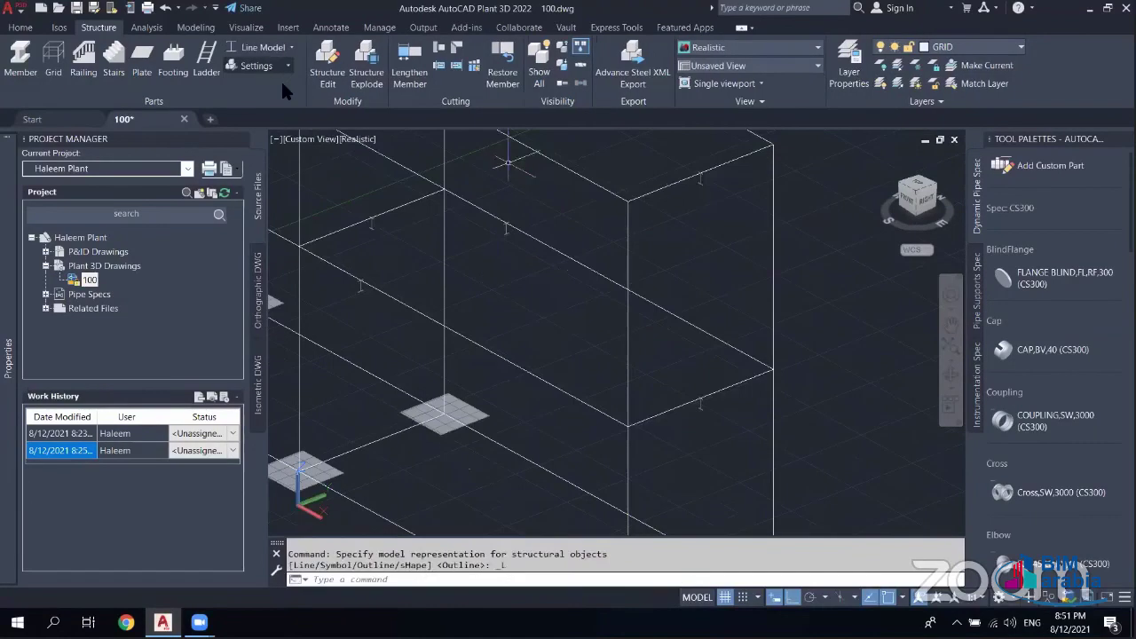
{"action": "middle_click_drag", "start_coordinate": [522, 318], "coordinate": [533, 168]}
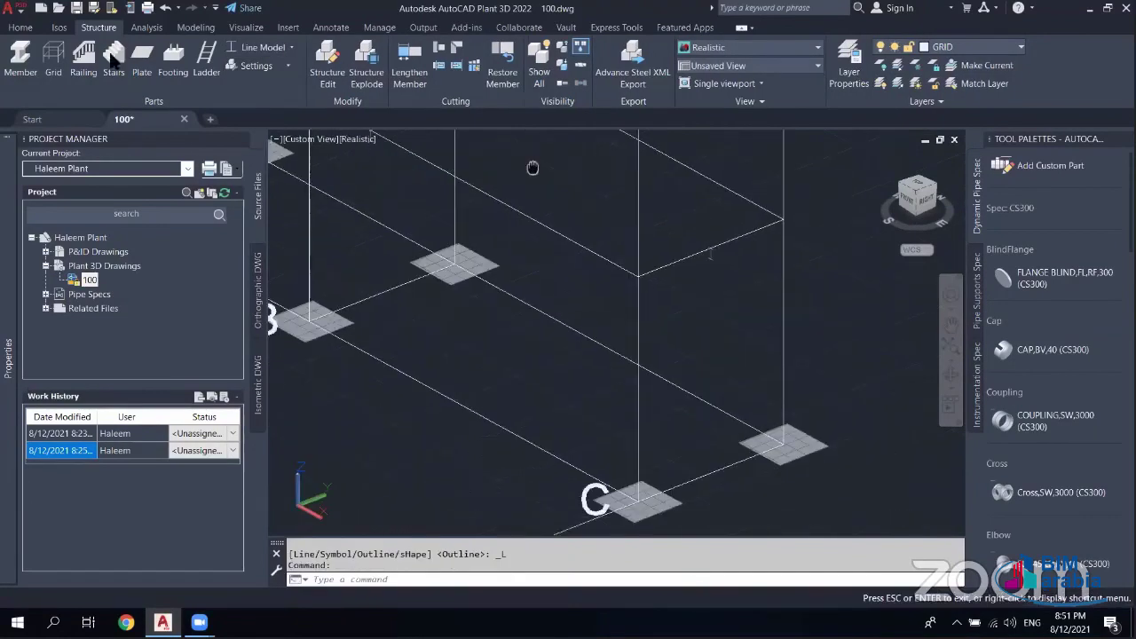
{"action": "left_click", "coordinate": [31, 70]}
{"action": "left_click", "coordinate": [596, 415]}
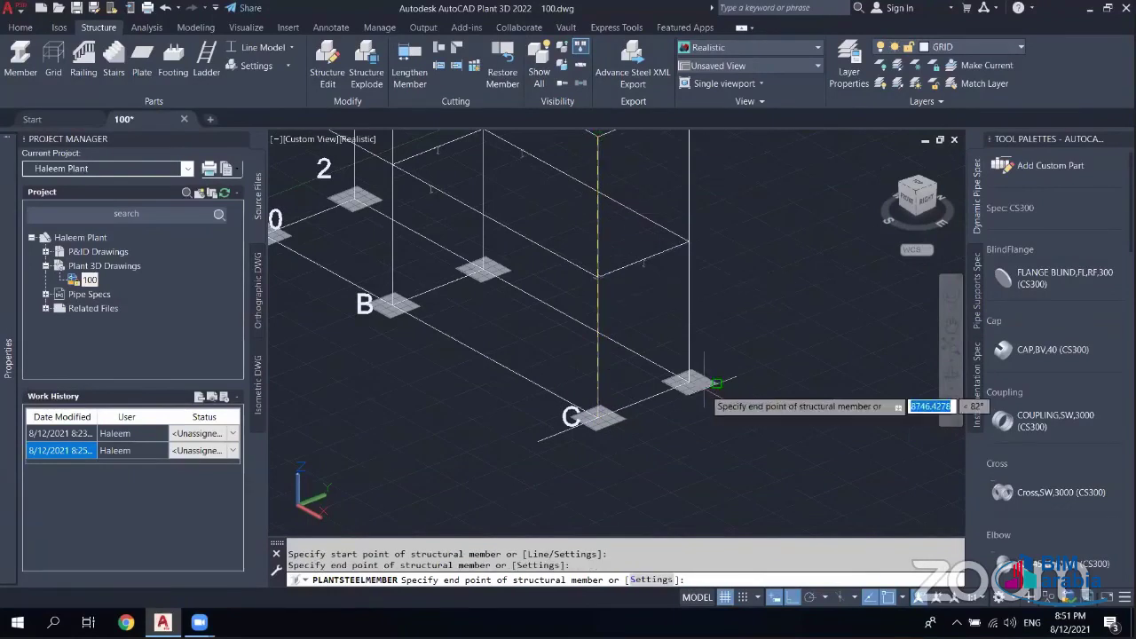
{"action": "key", "text": "Escape"}
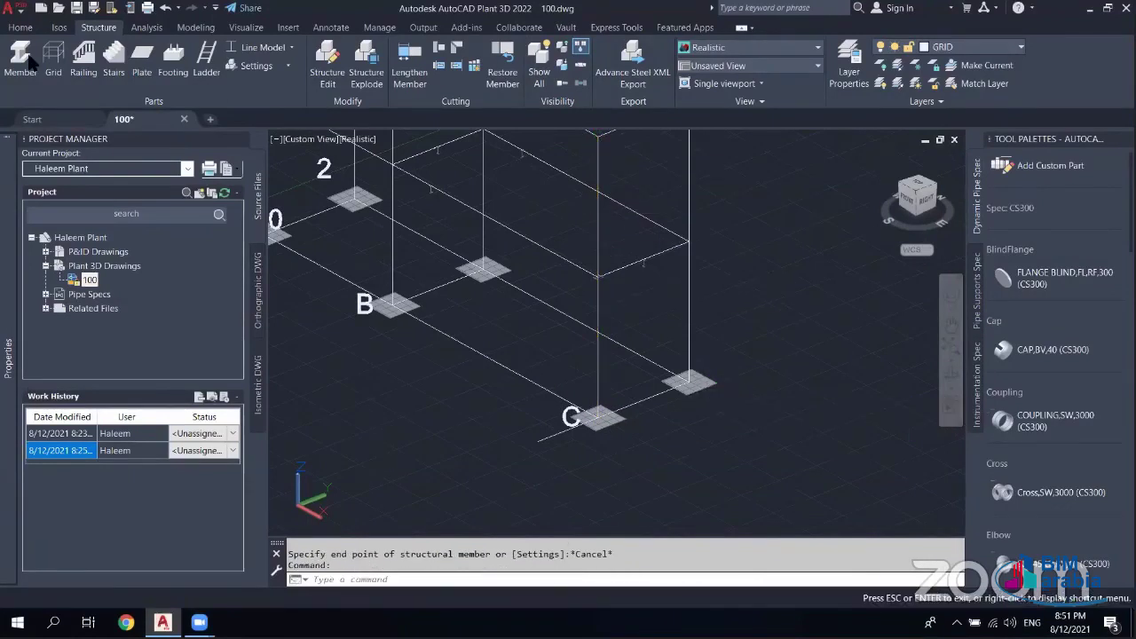
{"action": "middle_click_drag", "start_coordinate": [585, 285], "coordinate": [547, 387]}
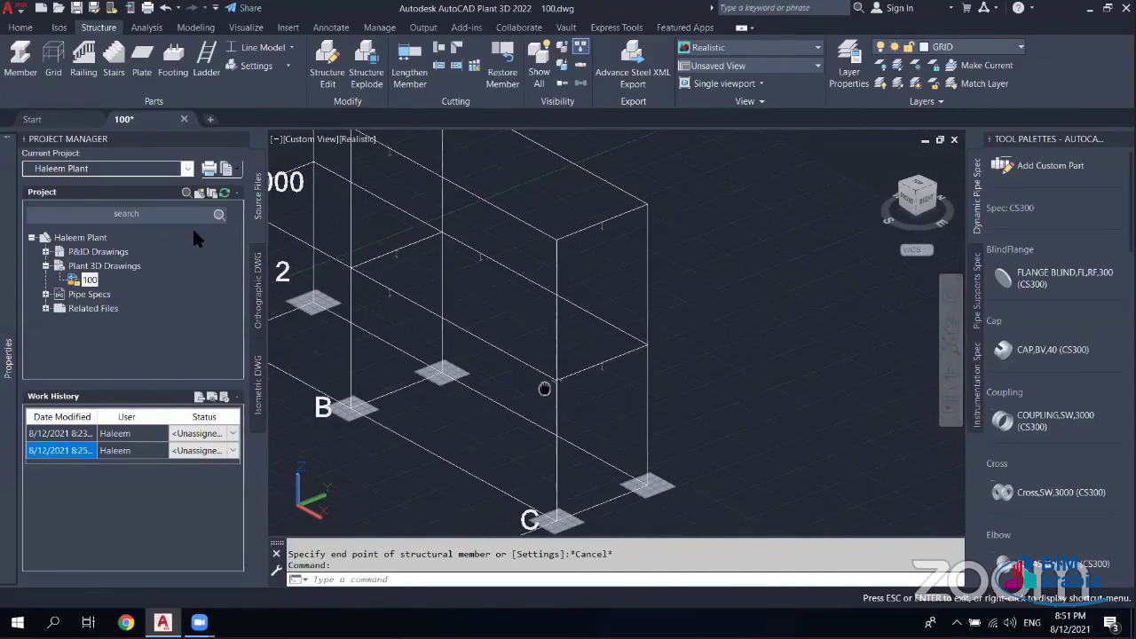
{"action": "key", "text": "Return"}
{"action": "key", "text": "Return"}
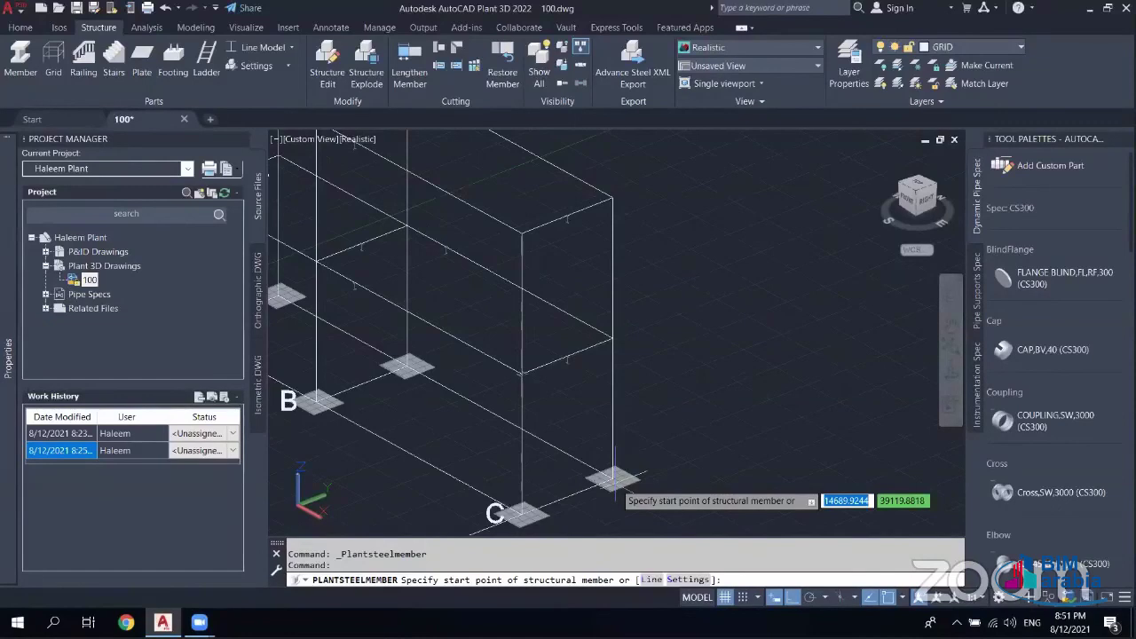
- Draw members from the column base and grid B up to the +8000 level, then cancel
{"action": "left_click", "coordinate": [614, 477]}
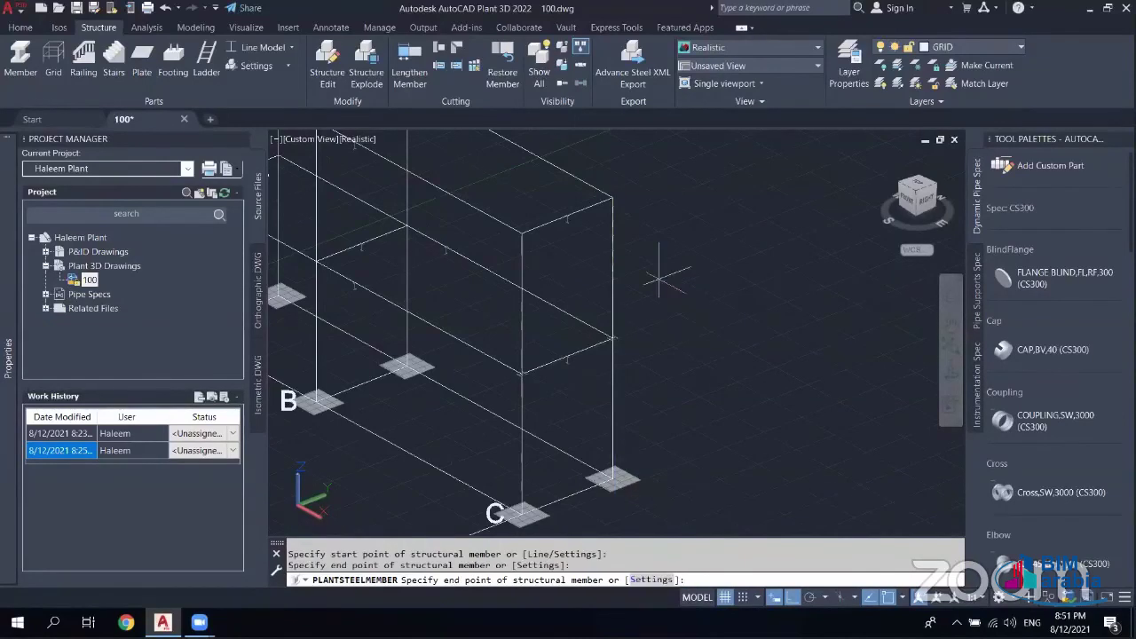
{"action": "key", "text": "Return"}
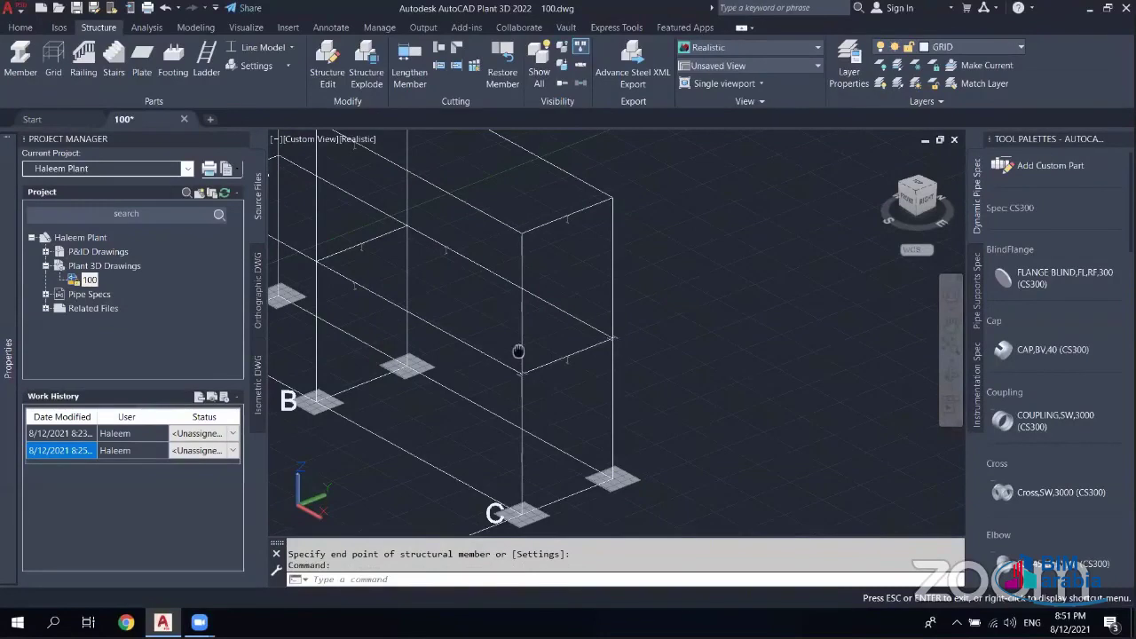
{"action": "left_click_drag", "start_coordinate": [518, 351], "coordinate": [709, 343]}
{"action": "key", "text": "Return"}
{"action": "key", "text": "Return"}
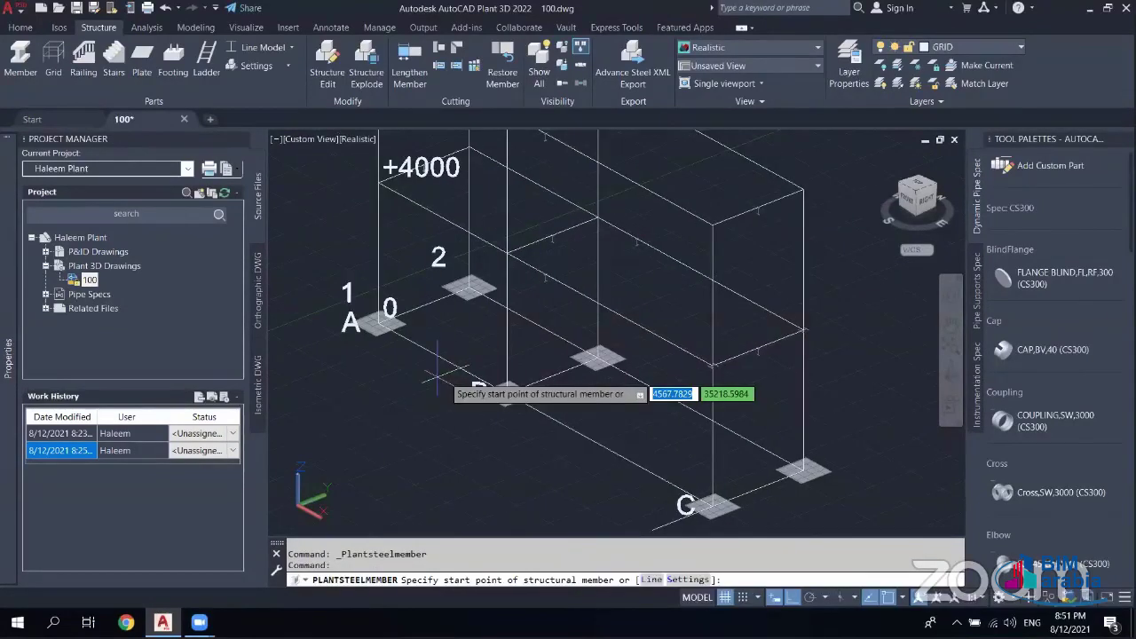
{"action": "left_click", "coordinate": [506, 392]}
{"action": "middle_click_drag", "start_coordinate": [506, 392], "coordinate": [530, 527]}
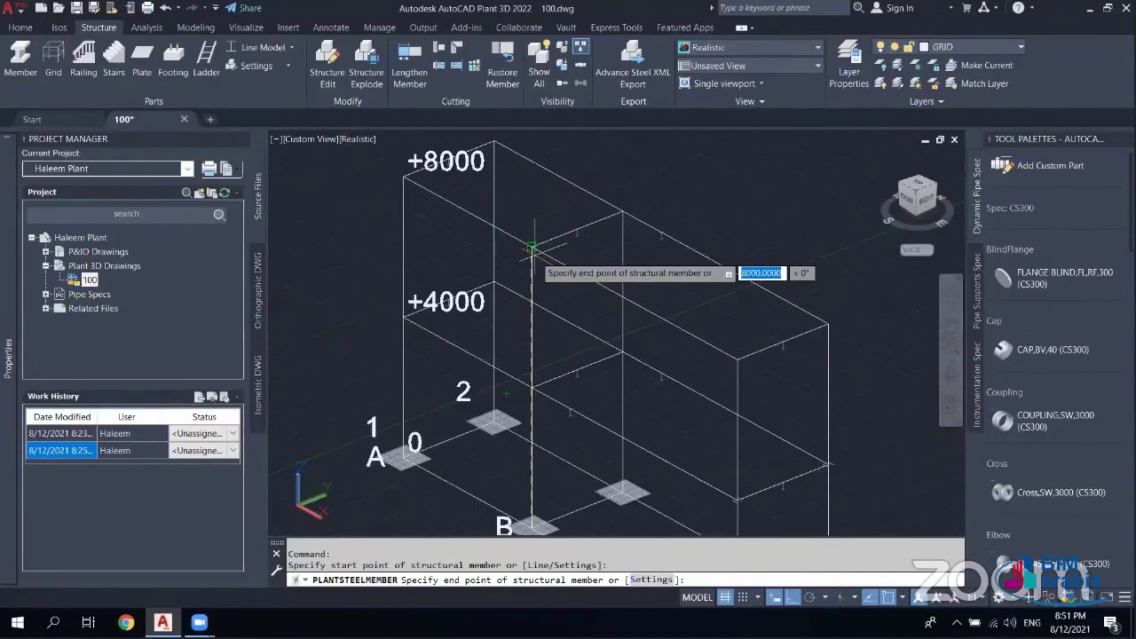
{"action": "left_click", "coordinate": [531, 246]}
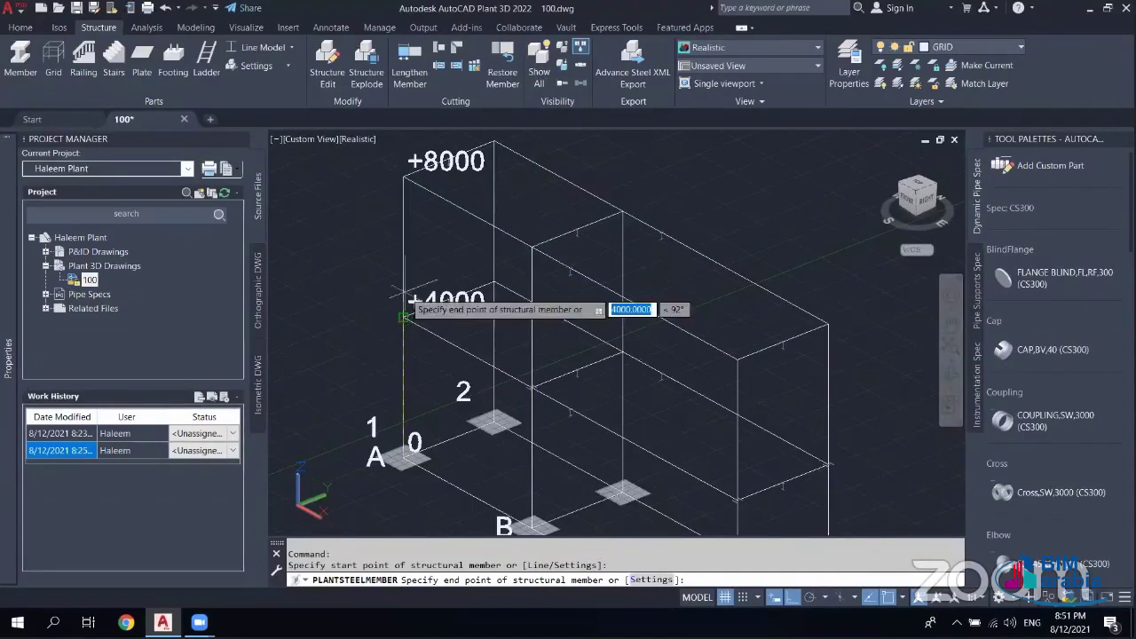
{"action": "left_click", "coordinate": [402, 178]}
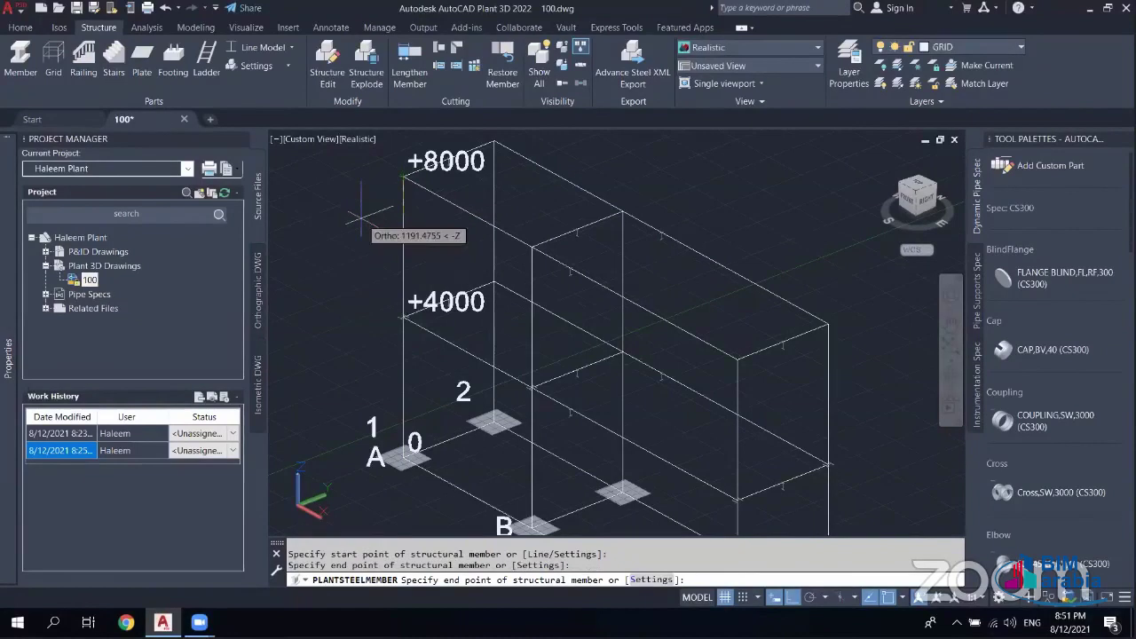
{"action": "key", "text": "Return"}
{"action": "key", "text": "Return"}
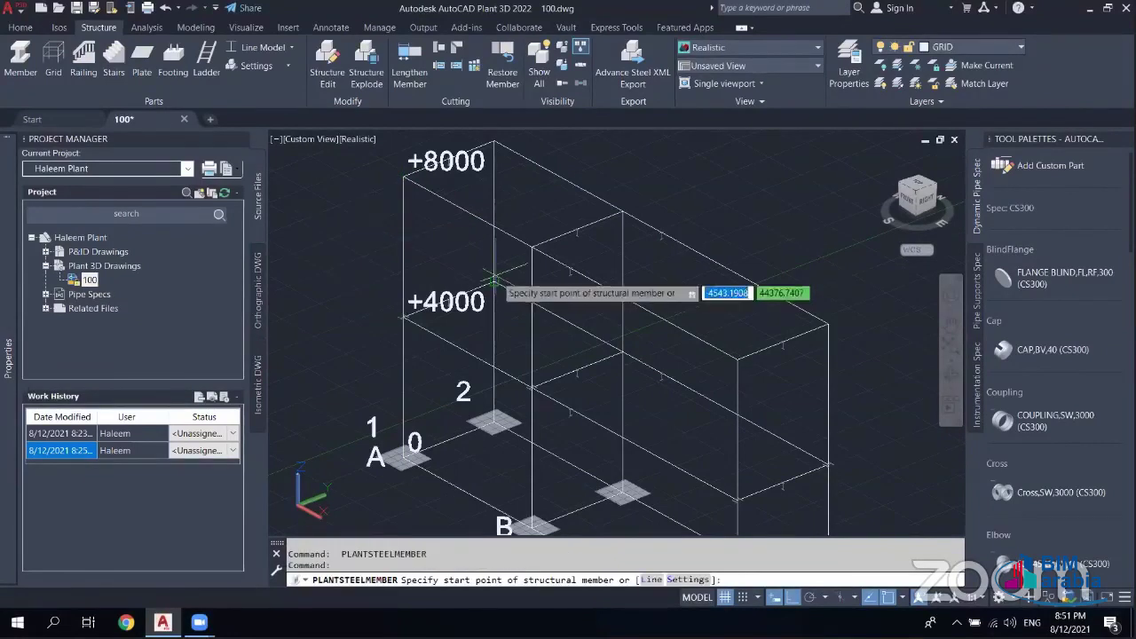
{"action": "left_click", "coordinate": [494, 421]}
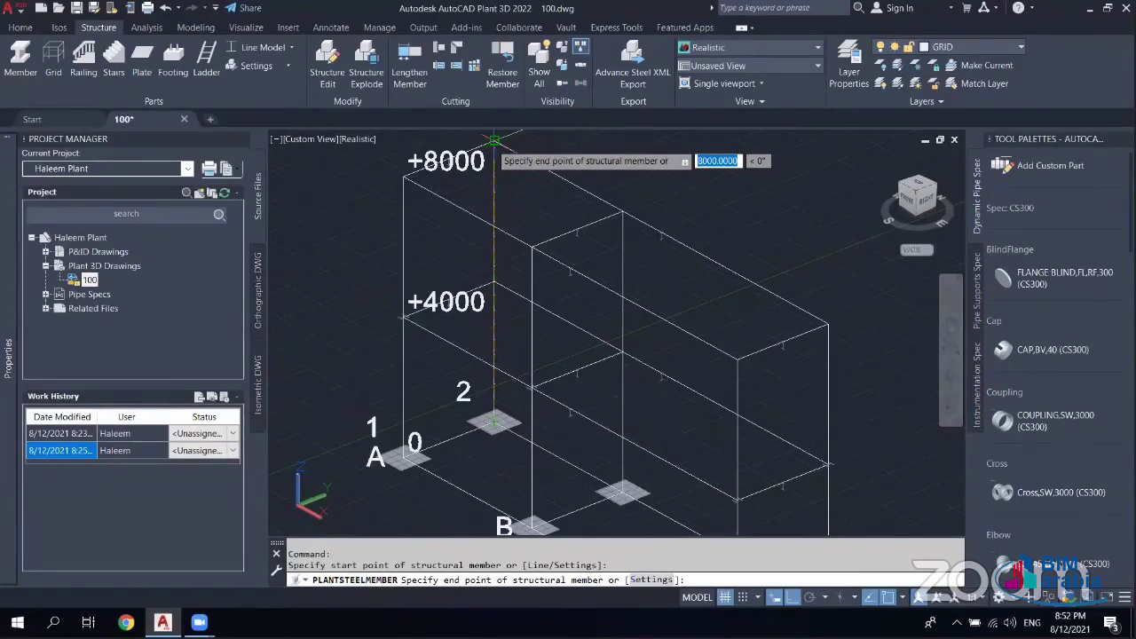
{"action": "key", "text": "Escape"}
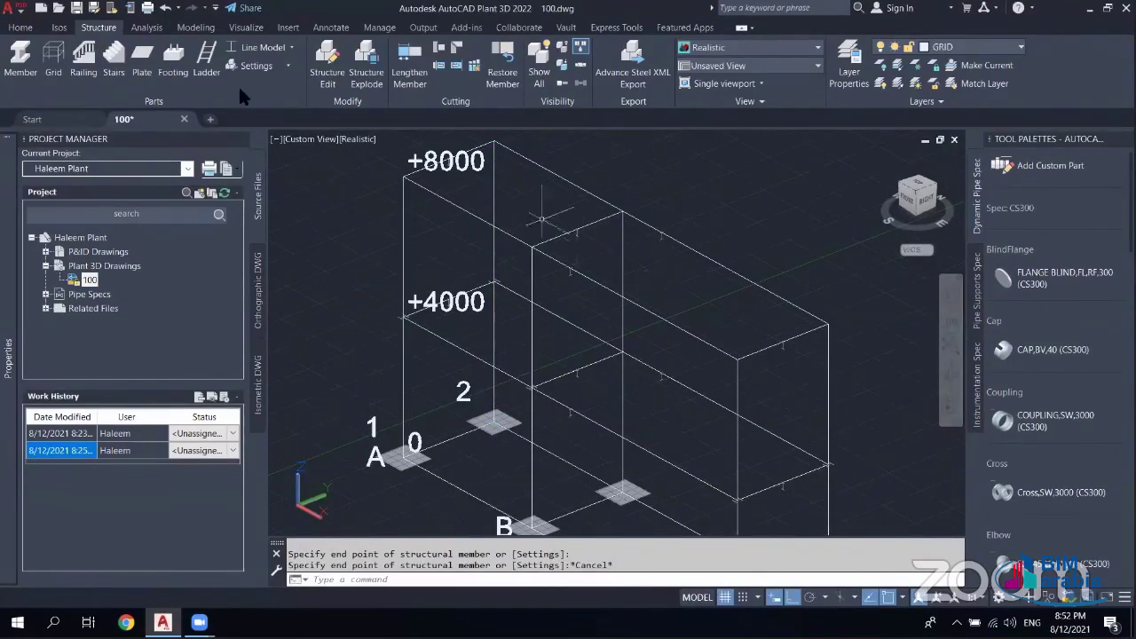
- Set the display to Outline Model and try a member from a footing, then end the command
{"action": "left_click", "coordinate": [265, 48]}
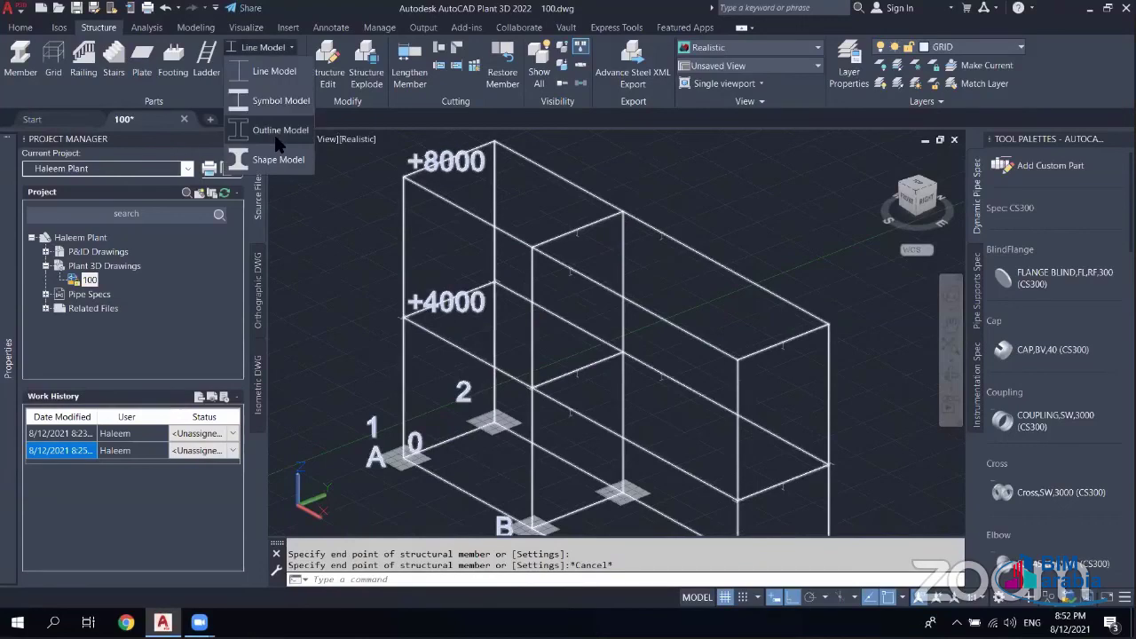
{"action": "left_click", "coordinate": [279, 130]}
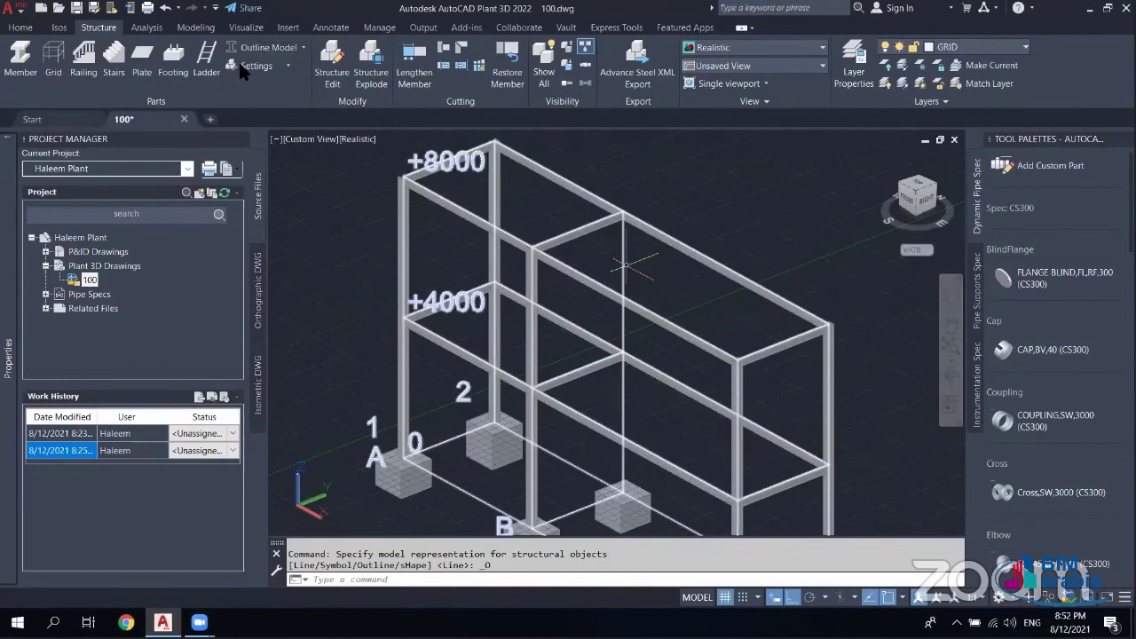
{"action": "left_click", "coordinate": [23, 60]}
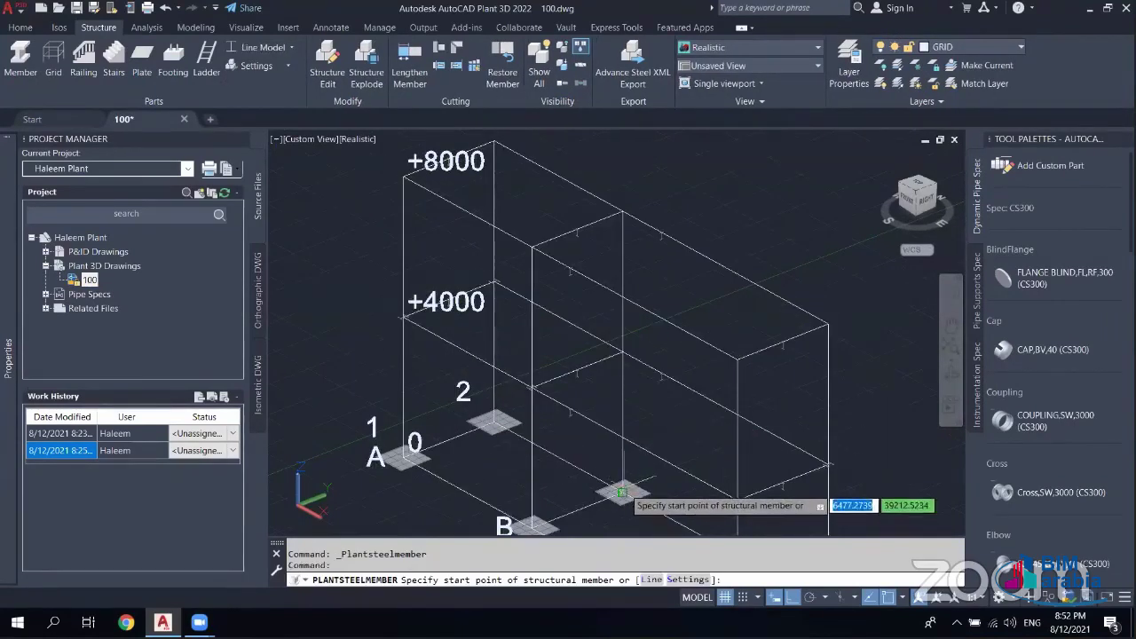
{"action": "left_click", "coordinate": [621, 213]}
{"action": "right_click", "coordinate": [636, 204]}
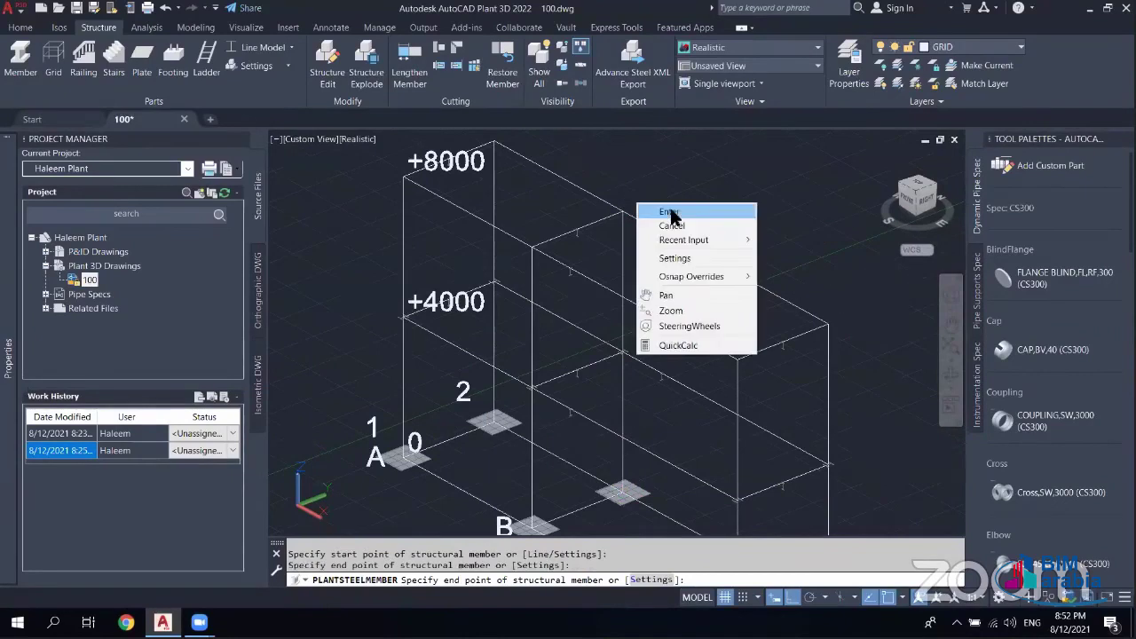
{"action": "left_click", "coordinate": [667, 213]}
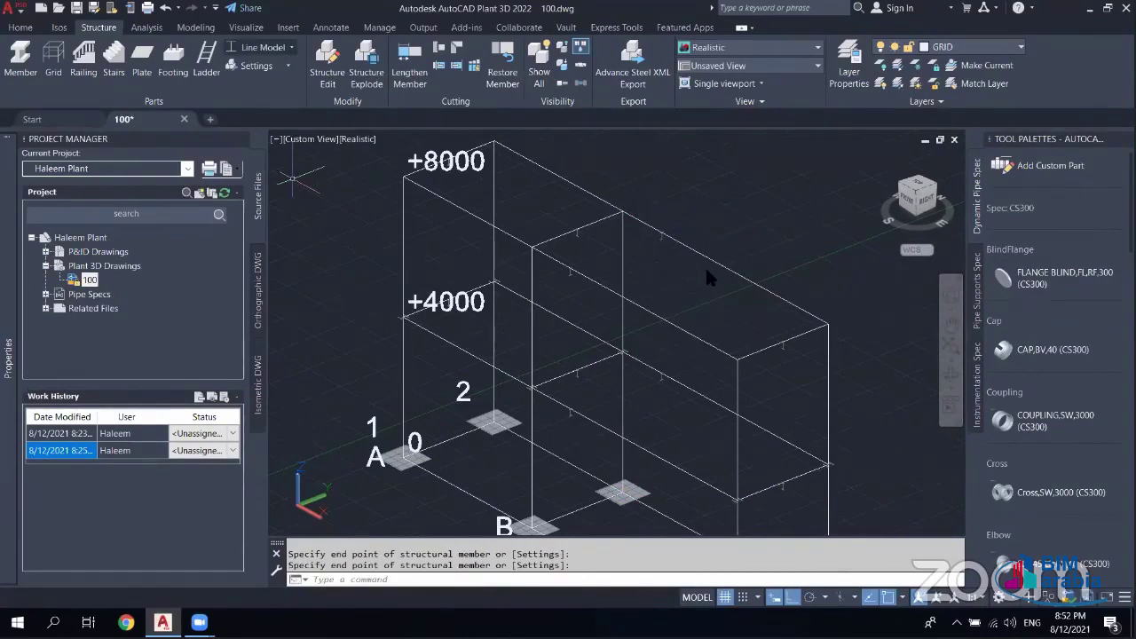
- Reapply Outline Model display and orbit and zoom around the whole frame
{"action": "left_click", "coordinate": [258, 47]}
{"action": "left_click", "coordinate": [266, 84]}
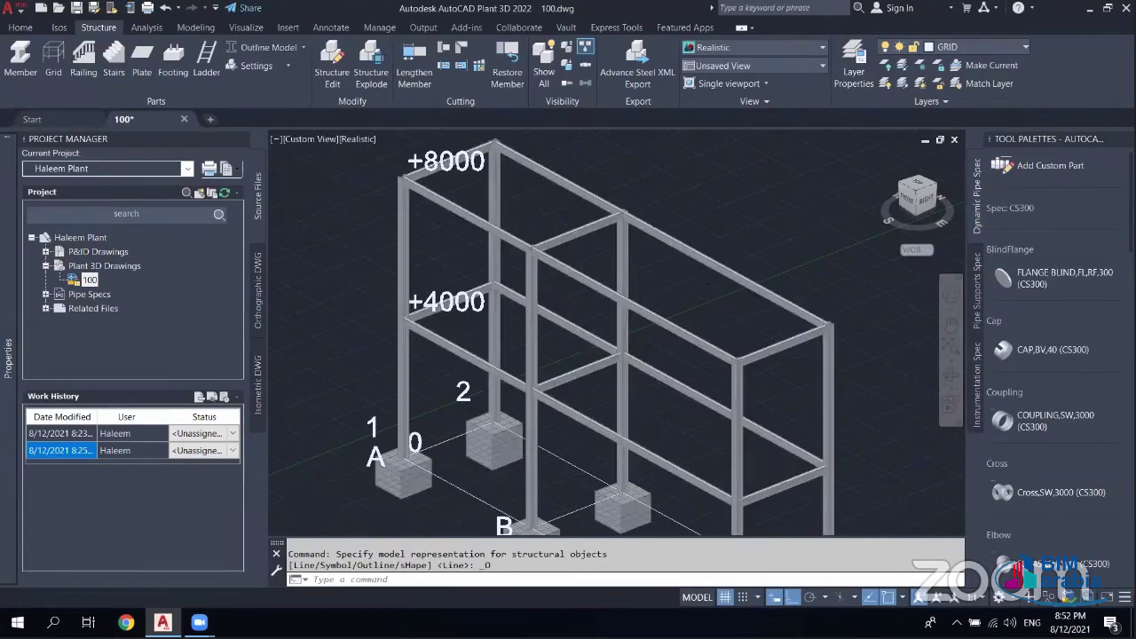
{"action": "scroll", "coordinate": [666, 364], "scroll_direction": "down", "scroll_amount": 2}
{"action": "scroll", "coordinate": [665, 364], "scroll_direction": "down", "scroll_amount": 2}
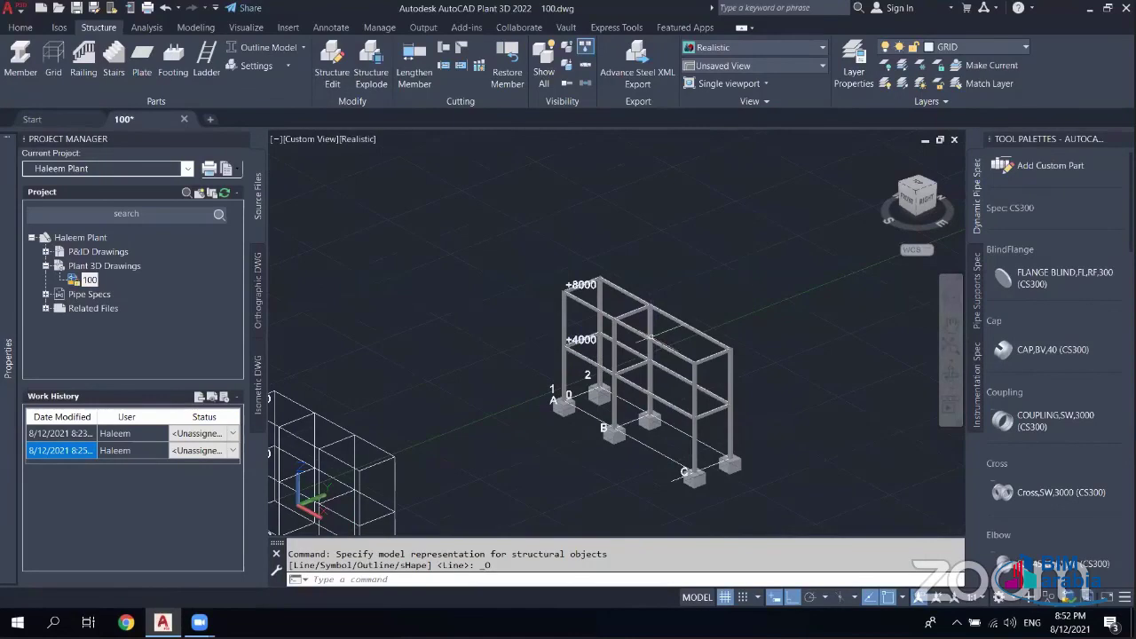
{"action": "scroll", "coordinate": [651, 336], "scroll_direction": "up", "scroll_amount": 2}
{"action": "scroll", "coordinate": [649, 337], "scroll_direction": "up", "scroll_amount": 1}
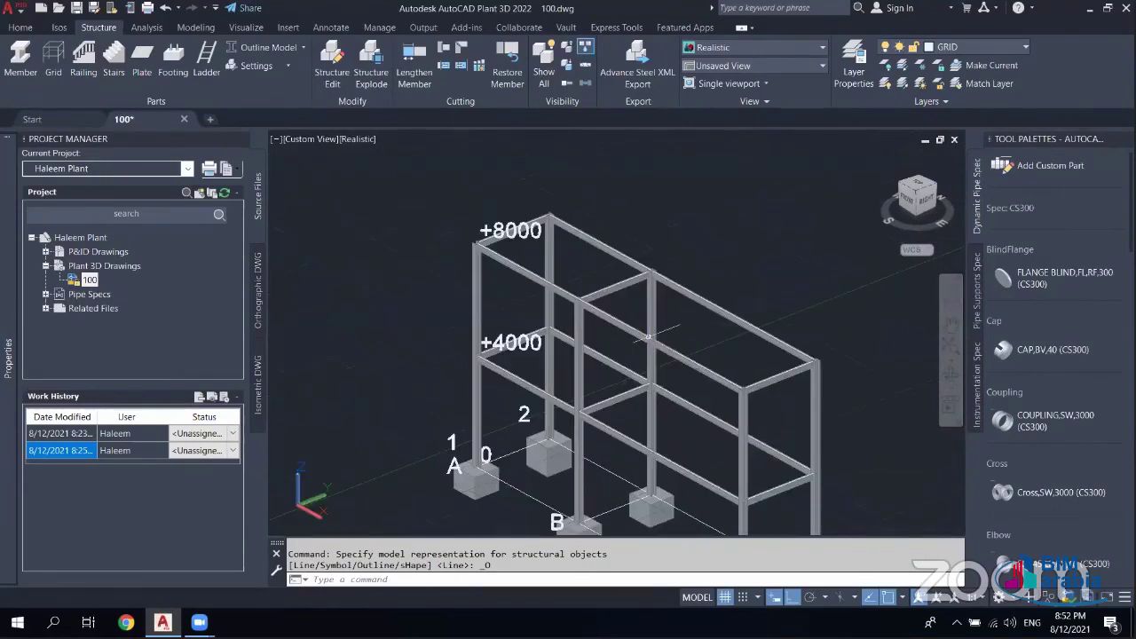
{"action": "middle_click_drag", "start_coordinate": [647, 337], "coordinate": [612, 279], "text": "shift"}
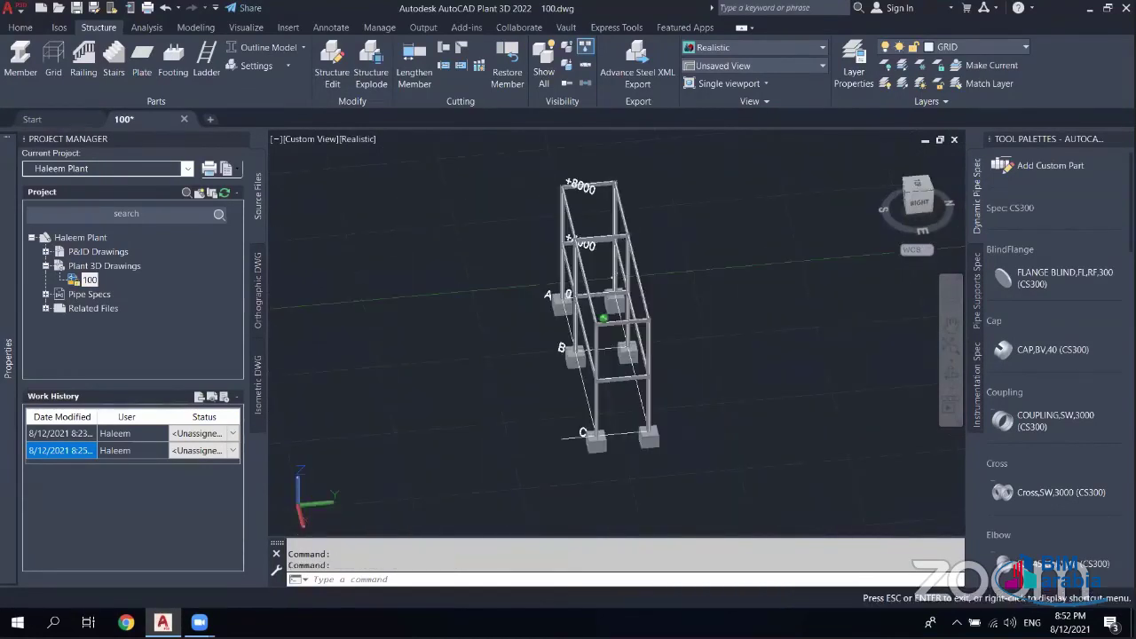
{"action": "middle_click_drag", "start_coordinate": [613, 279], "coordinate": [714, 219], "text": "shift"}
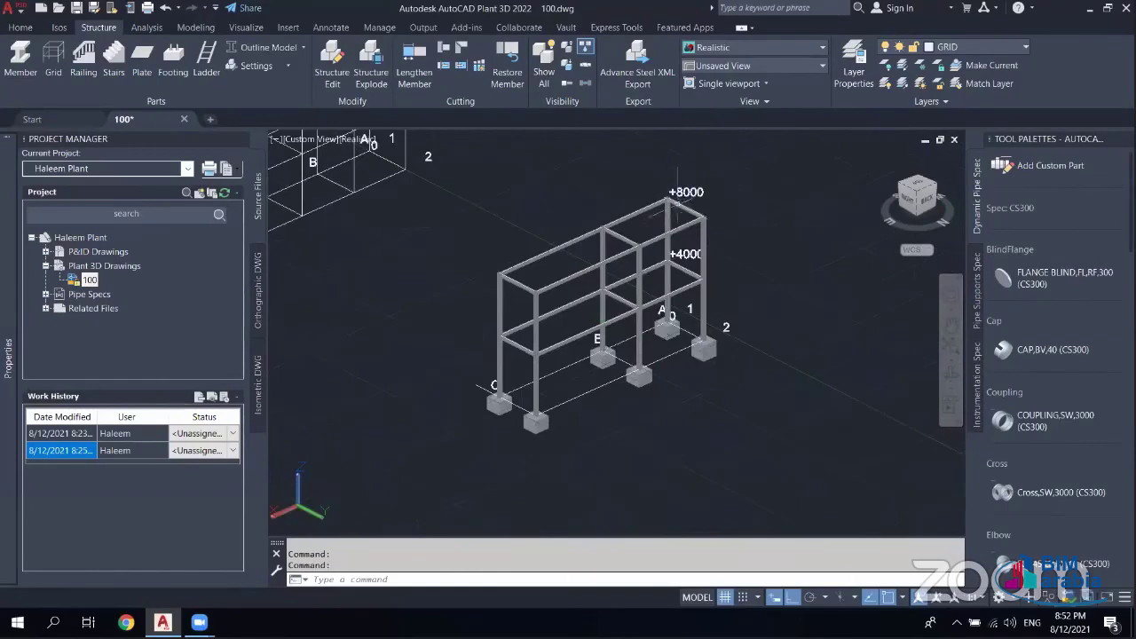
{"action": "scroll", "coordinate": [714, 219], "scroll_direction": "up", "scroll_amount": 1}
{"action": "scroll", "coordinate": [714, 330], "scroll_direction": "up", "scroll_amount": 3}
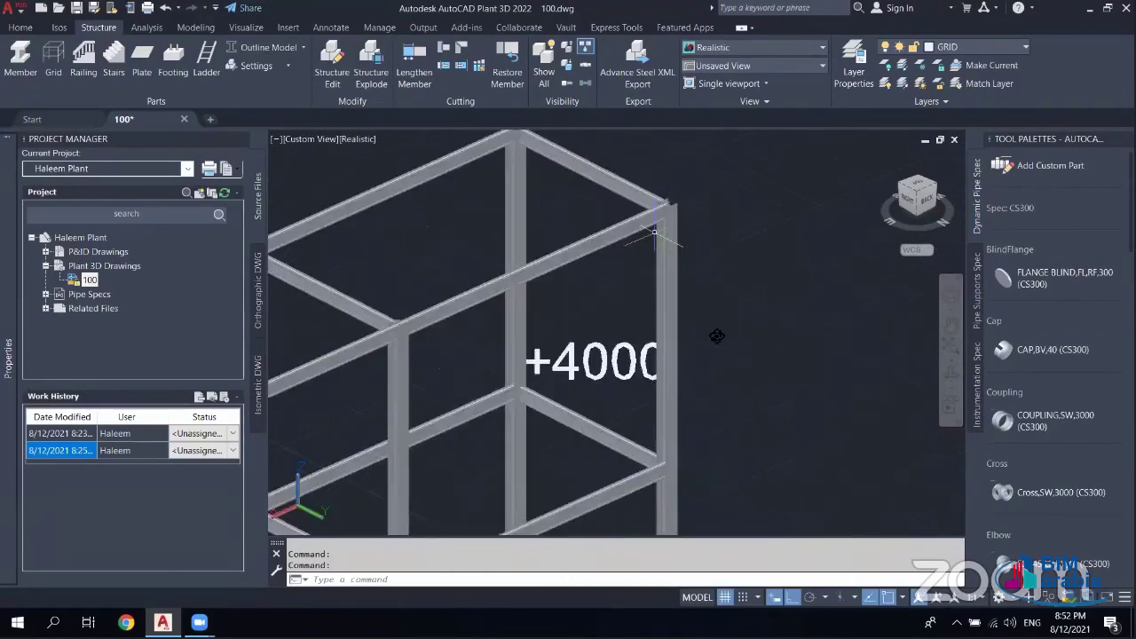
{"action": "scroll", "coordinate": [665, 284], "scroll_direction": "up", "scroll_amount": 3}
{"action": "scroll", "coordinate": [666, 284], "scroll_direction": "down", "scroll_amount": 5}
{"action": "middle_click_drag", "start_coordinate": [595, 343], "coordinate": [705, 368], "text": "shift"}
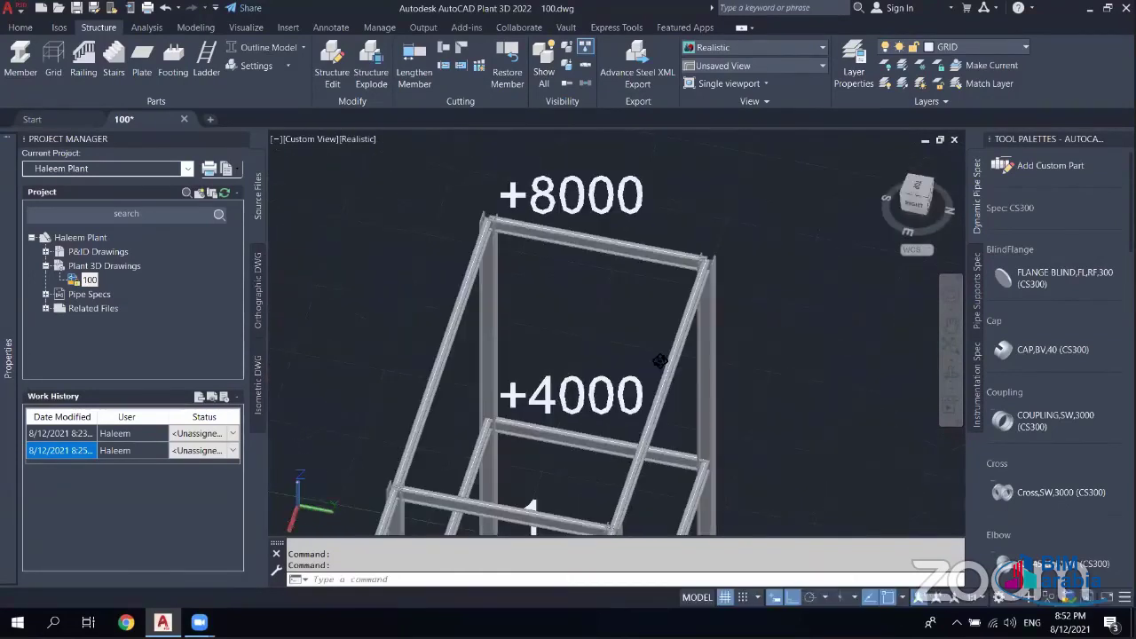
{"action": "scroll", "coordinate": [754, 257], "scroll_direction": "down", "scroll_amount": 4}
{"action": "scroll", "coordinate": [755, 257], "scroll_direction": "down", "scroll_amount": 2}
{"action": "scroll", "coordinate": [754, 257], "scroll_direction": "down", "scroll_amount": 2}
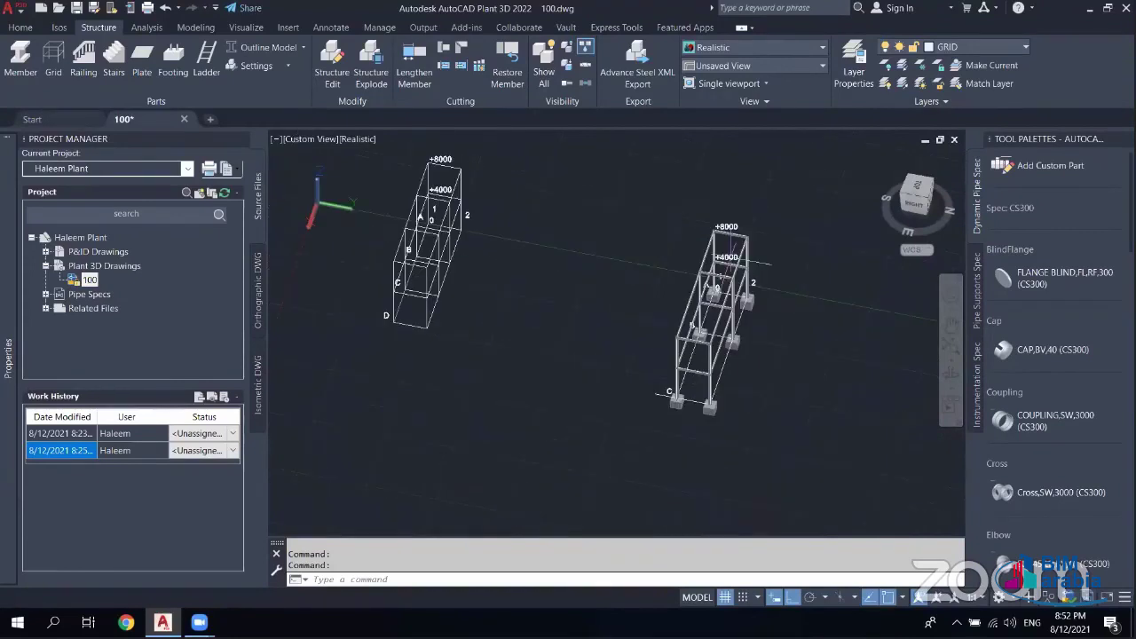
{"action": "scroll", "coordinate": [763, 264], "scroll_direction": "up", "scroll_amount": 5}
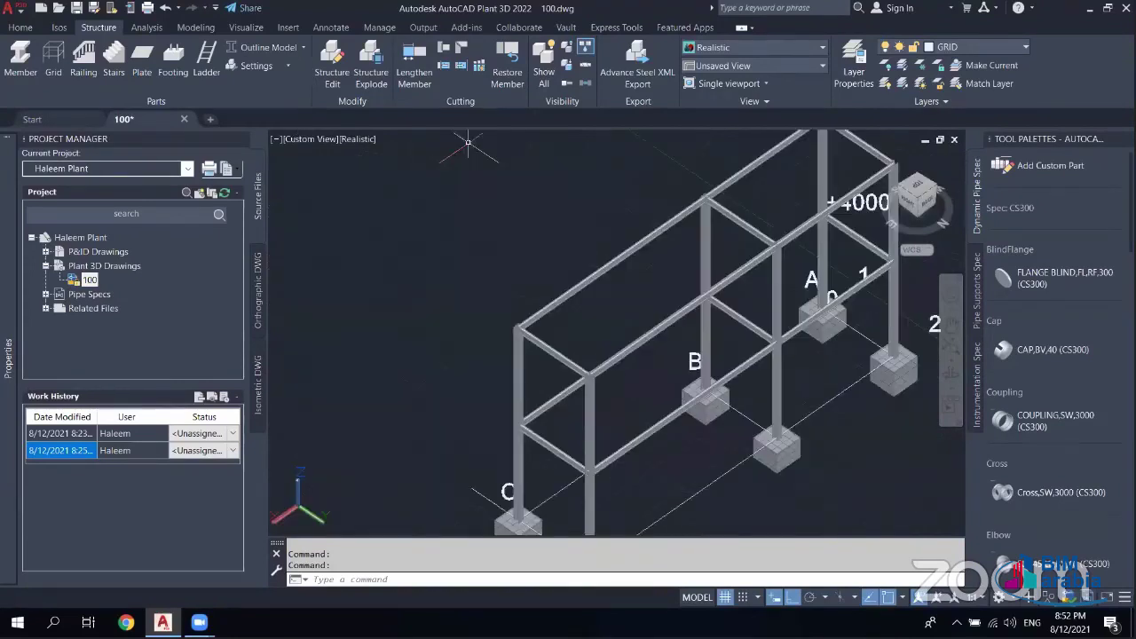
{"action": "middle_click_drag", "start_coordinate": [756, 473], "coordinate": [605, 358]}
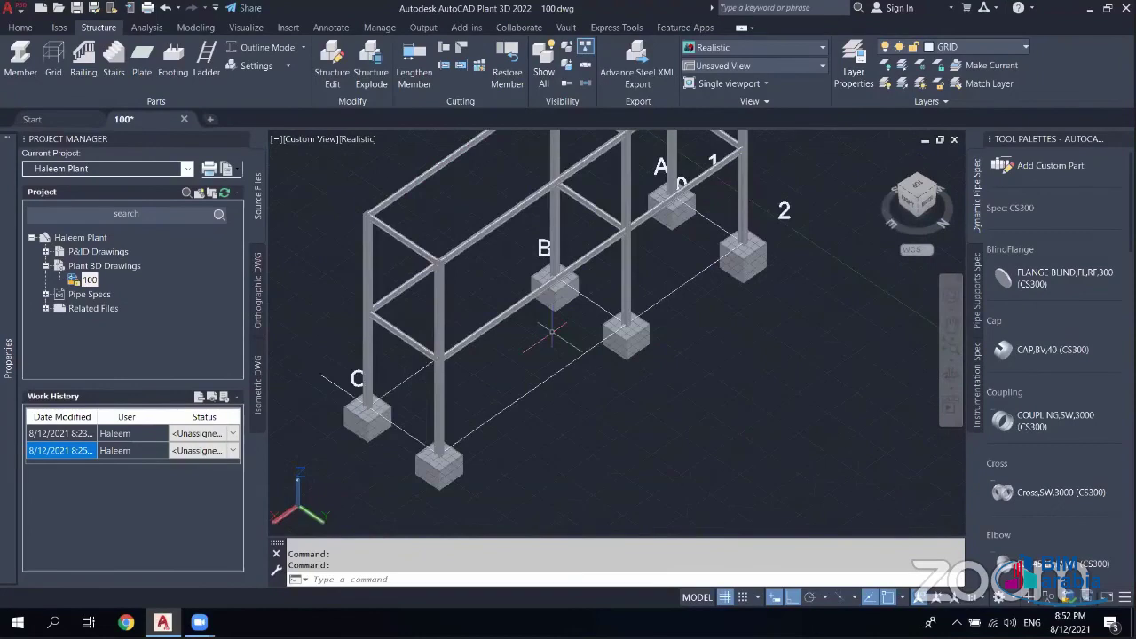
- Go to the front view, then orbit and zoom in on a +4000 beam-column joint
{"action": "left_click", "coordinate": [907, 204]}
{"action": "scroll", "coordinate": [414, 204], "scroll_direction": "up", "scroll_amount": 2}
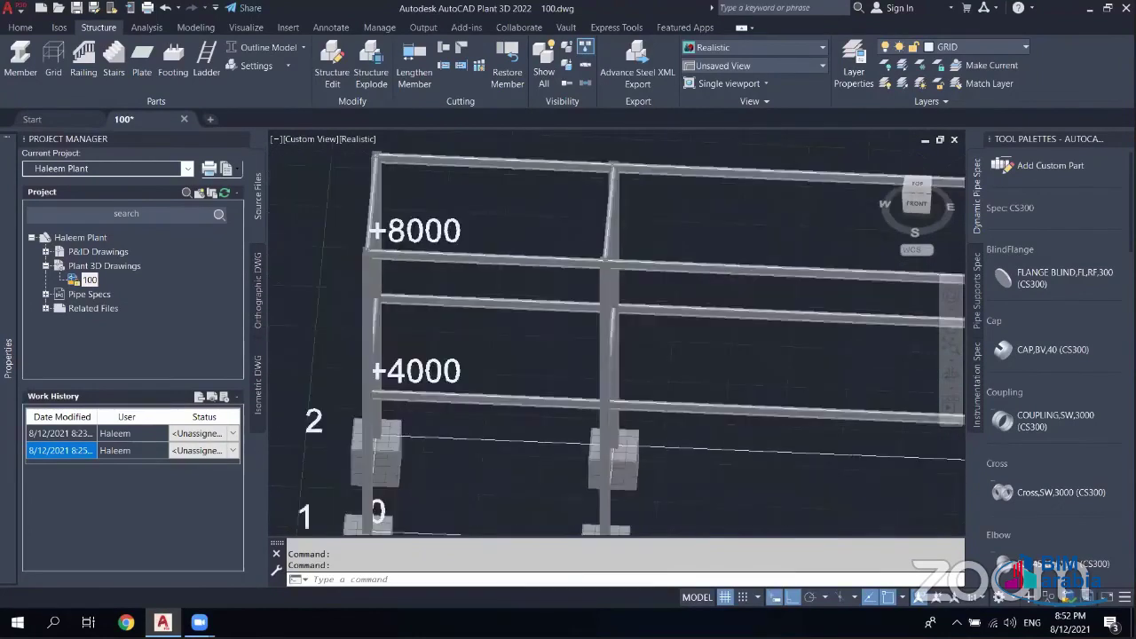
{"action": "scroll", "coordinate": [435, 364], "scroll_direction": "up", "scroll_amount": 3}
{"action": "scroll", "coordinate": [439, 293], "scroll_direction": "down", "scroll_amount": 4}
{"action": "scroll", "coordinate": [444, 368], "scroll_direction": "up", "scroll_amount": 2}
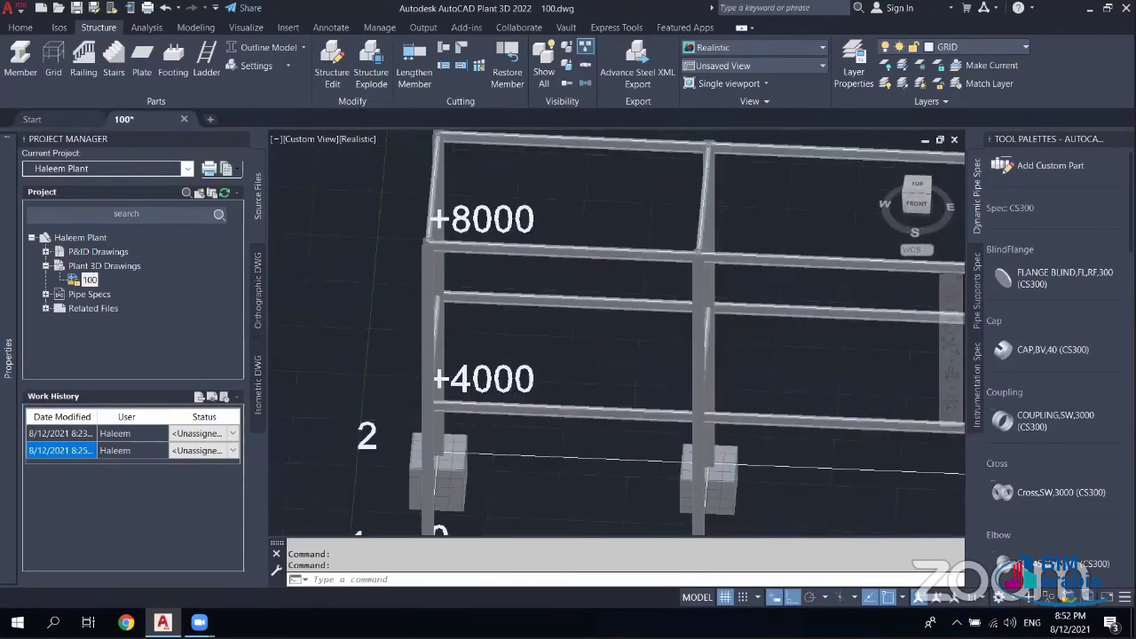
{"action": "middle_click_drag", "start_coordinate": [444, 368], "coordinate": [373, 343], "text": "shift"}
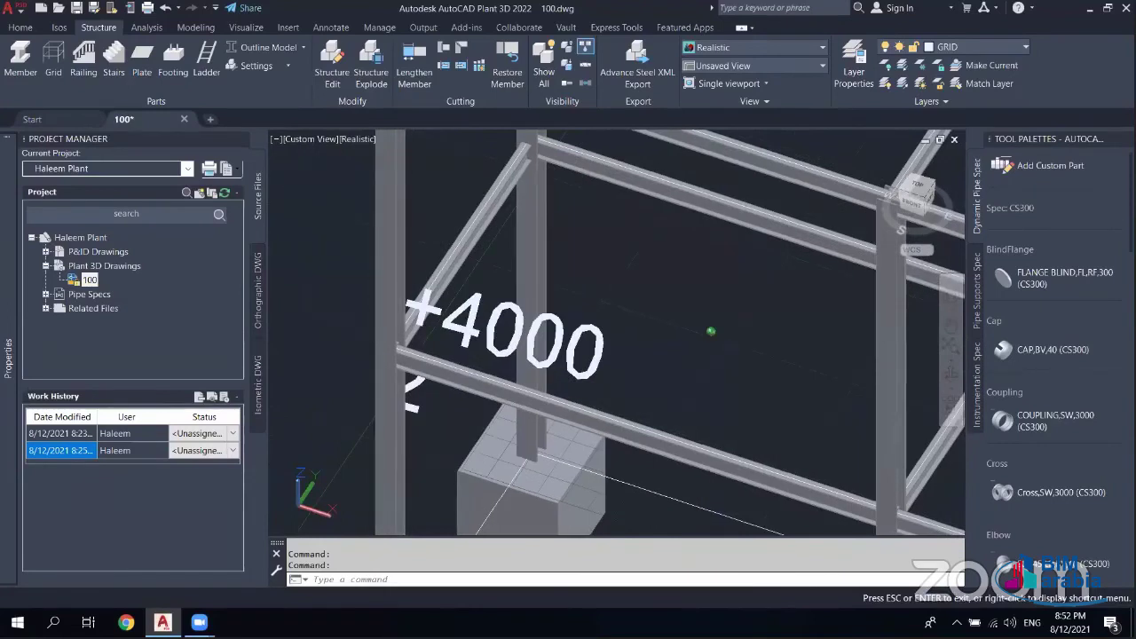
{"action": "scroll", "coordinate": [340, 277], "scroll_direction": "up", "scroll_amount": 3}
{"action": "scroll", "coordinate": [341, 277], "scroll_direction": "up", "scroll_amount": 3}
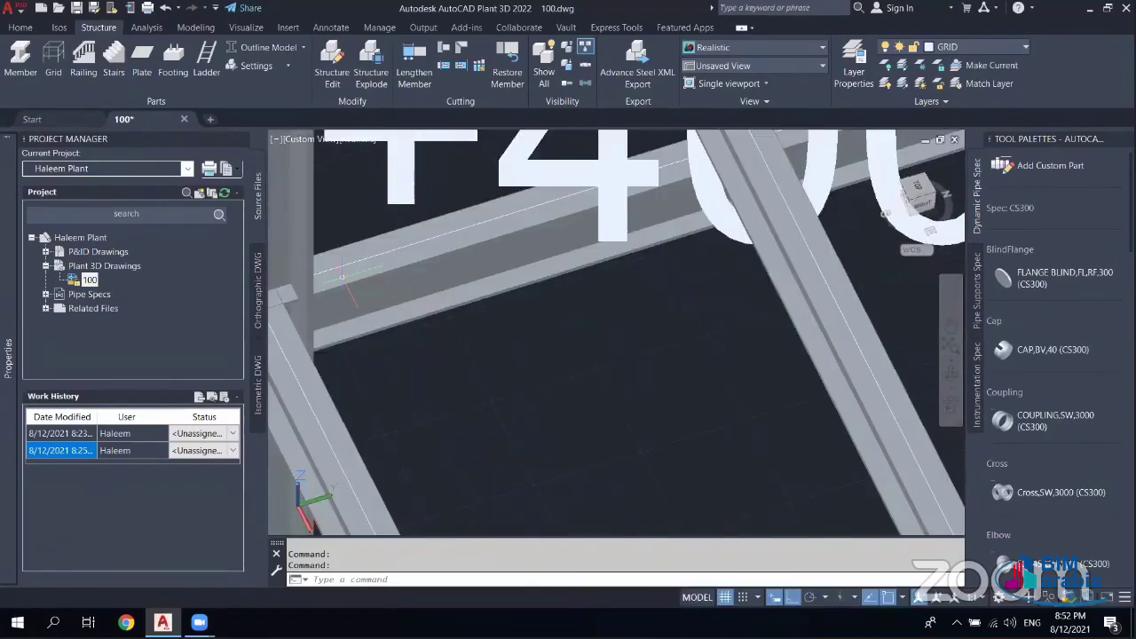
{"action": "scroll", "coordinate": [525, 229], "scroll_direction": "up", "scroll_amount": 2}
{"action": "scroll", "coordinate": [524, 229], "scroll_direction": "up", "scroll_amount": 1}
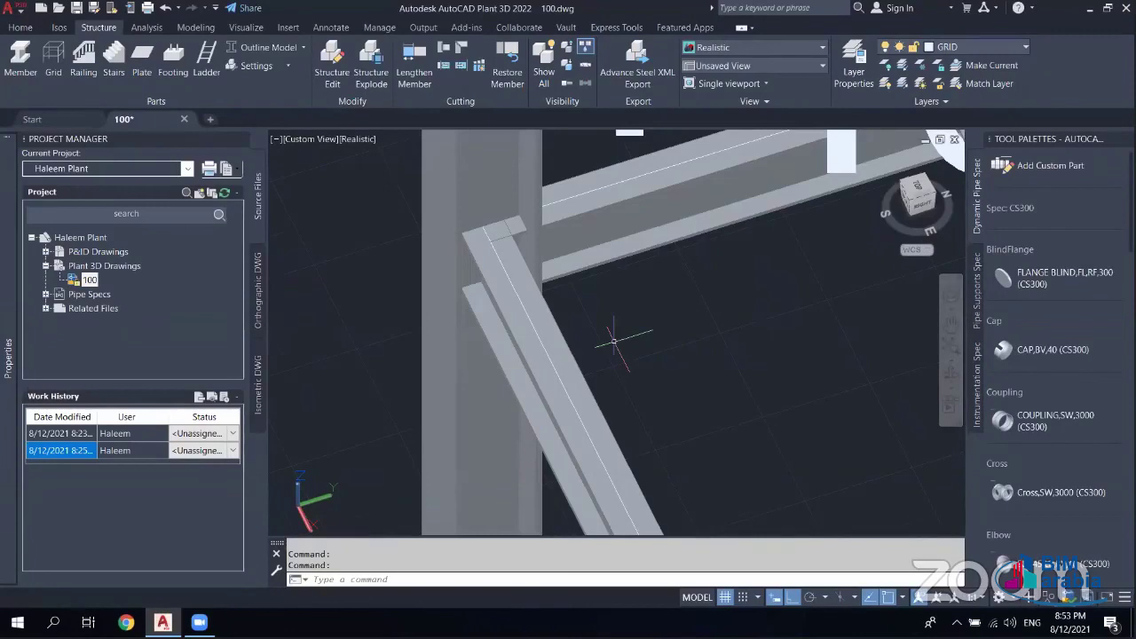
{"action": "scroll", "coordinate": [613, 340], "scroll_direction": "up", "scroll_amount": 3}
{"action": "left_click", "coordinate": [371, 302]}
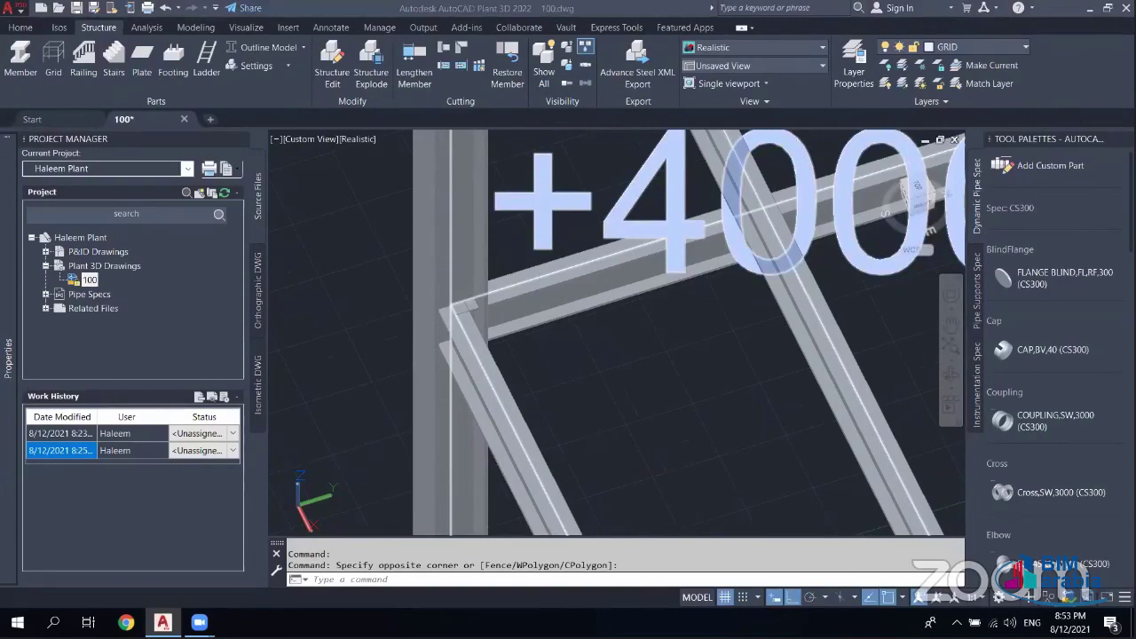
{"action": "scroll", "coordinate": [562, 480], "scroll_direction": "down", "scroll_amount": 1}
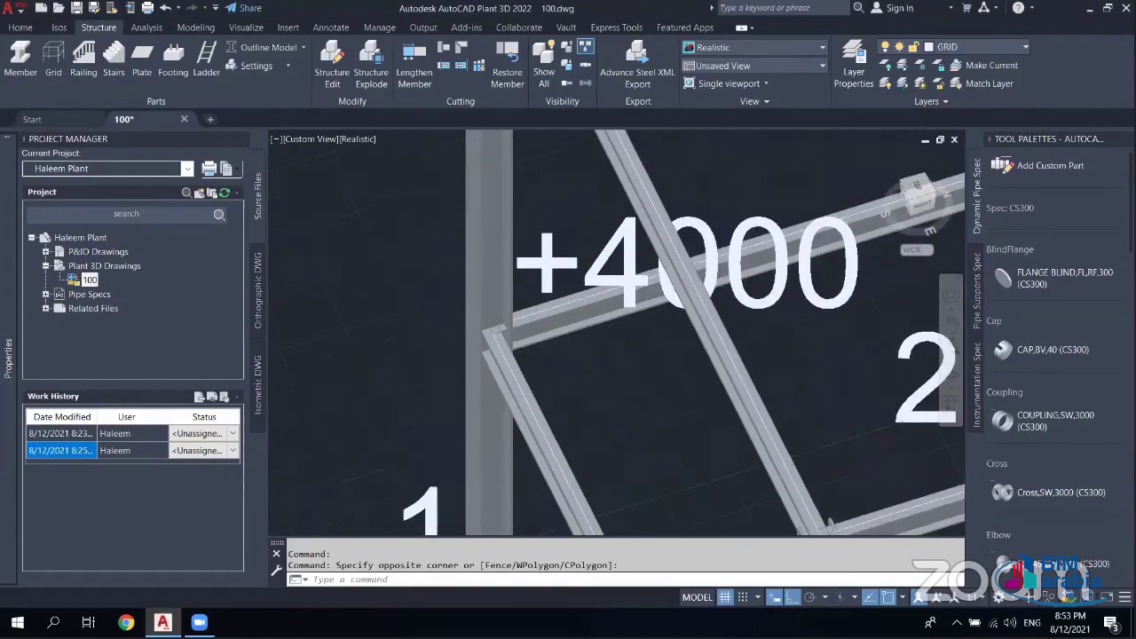
{"action": "scroll", "coordinate": [297, 280], "scroll_direction": "down", "scroll_amount": 4}
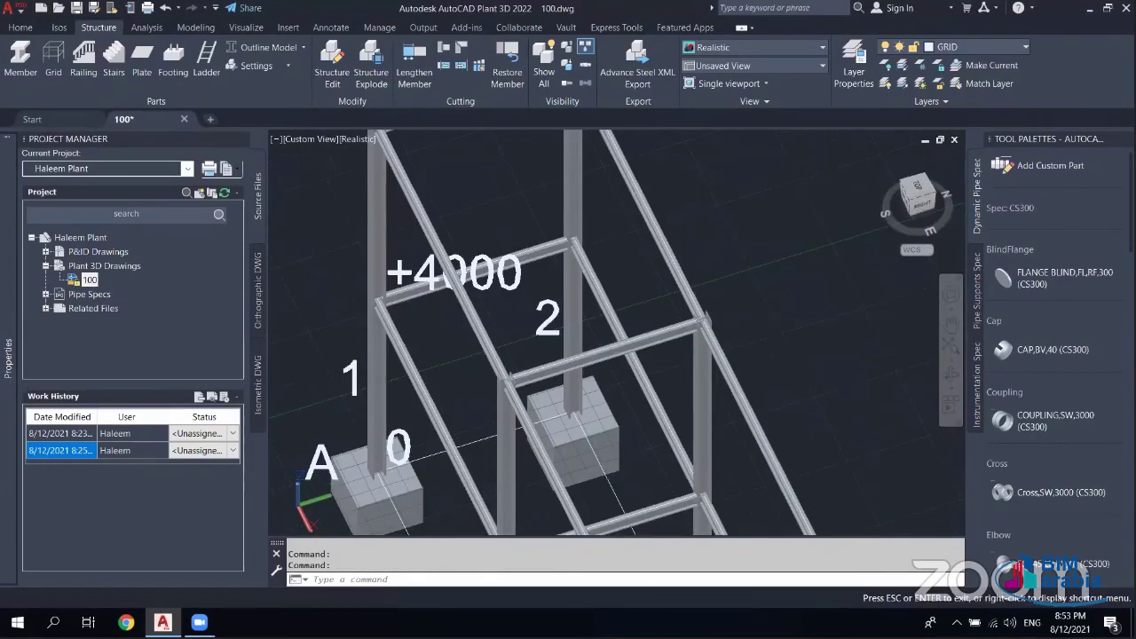
{"action": "middle_click_drag", "start_coordinate": [537, 399], "coordinate": [650, 392]}
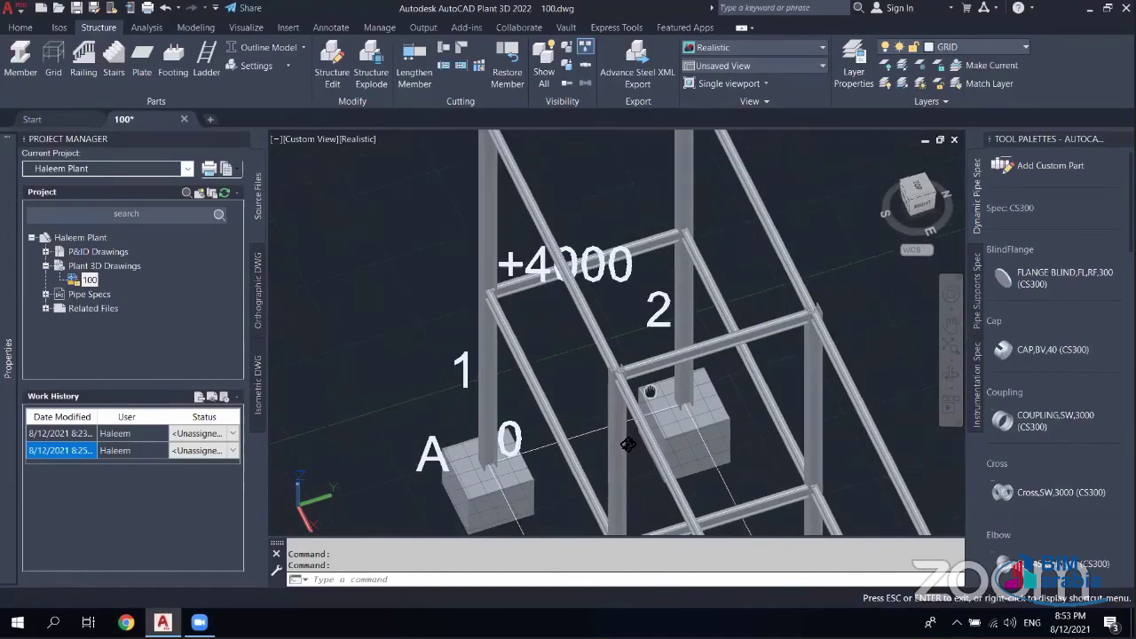
{"action": "mouse_move", "coordinate": [627, 444]}
{"action": "middle_mouse_down", "text": "shift"}
{"action": "mouse_move", "coordinate": [486, 362]}
{"action": "mouse_move", "coordinate": [495, 407]}
{"action": "mouse_move", "coordinate": [353, 453]}
{"action": "mouse_move", "coordinate": [373, 443]}
{"action": "middle_mouse_up", "text": "shift"}
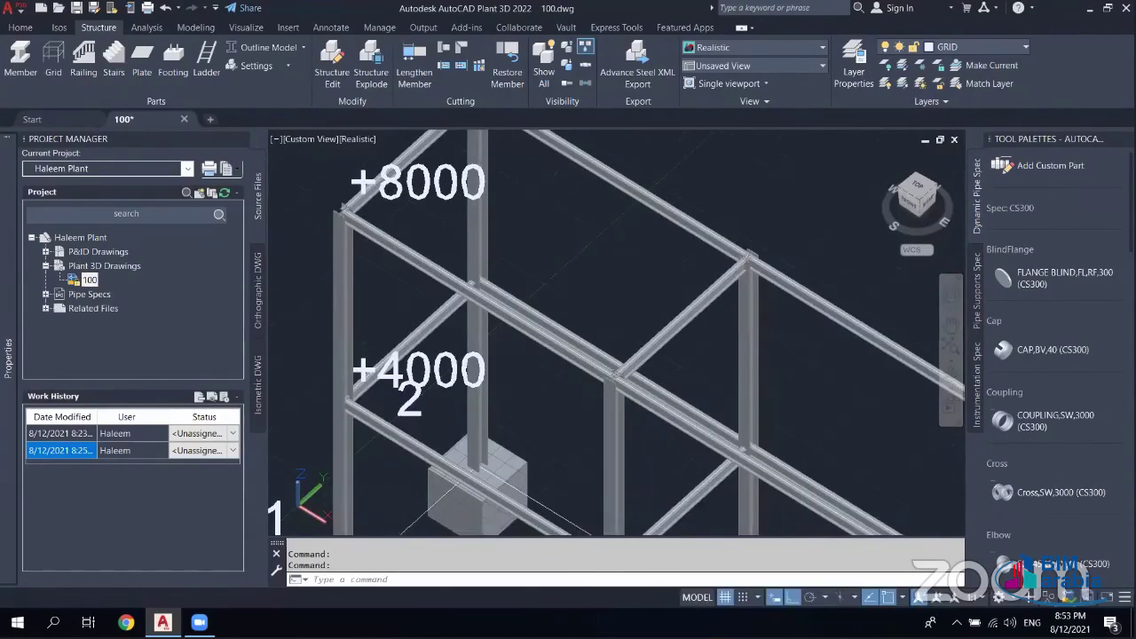
{"action": "middle_click_drag", "start_coordinate": [497, 275], "coordinate": [504, 282], "text": "shift"}
{"action": "mouse_move", "coordinate": [379, 287]}
{"action": "middle_mouse_down"}
{"action": "mouse_move", "coordinate": [418, 276]}
{"action": "mouse_move", "coordinate": [454, 346]}
{"action": "middle_mouse_up"}
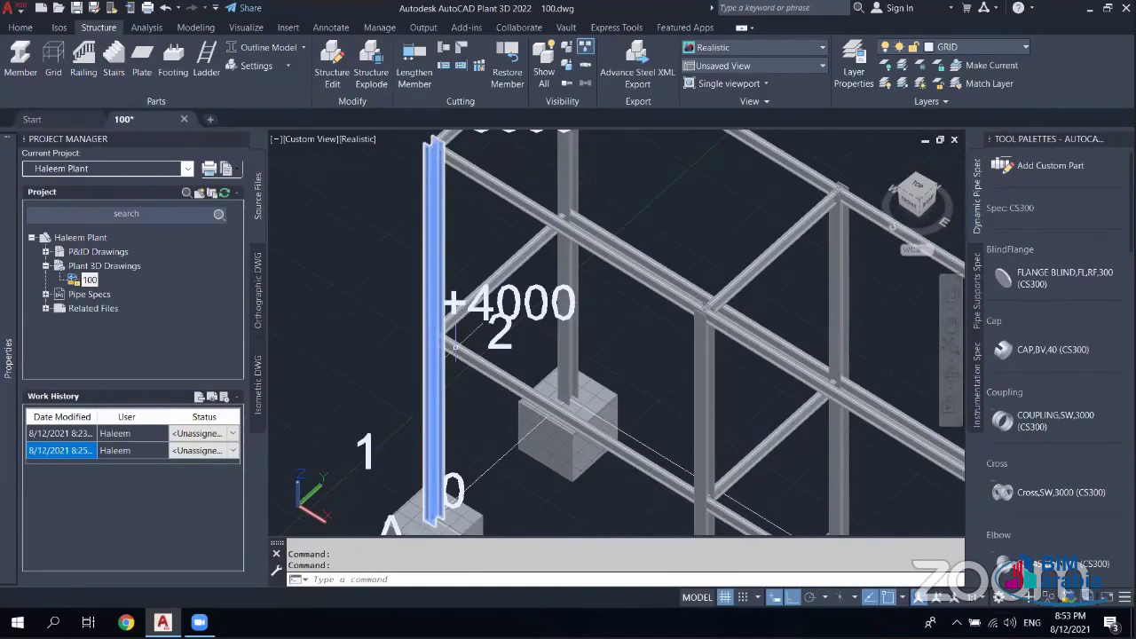
{"action": "scroll", "coordinate": [454, 346], "scroll_direction": "up", "scroll_amount": 4}
{"action": "scroll", "coordinate": [454, 346], "scroll_direction": "up", "scroll_amount": 1}
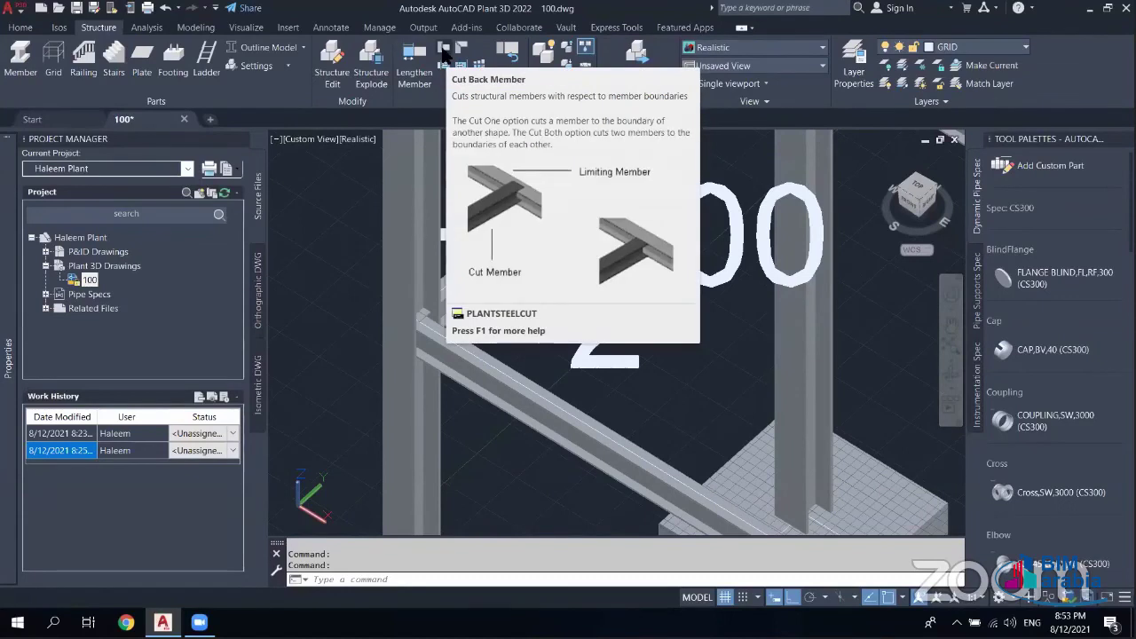
{"action": "mouse_move", "coordinate": [444, 47]}
{"action": "left_click", "coordinate": [449, 55]}
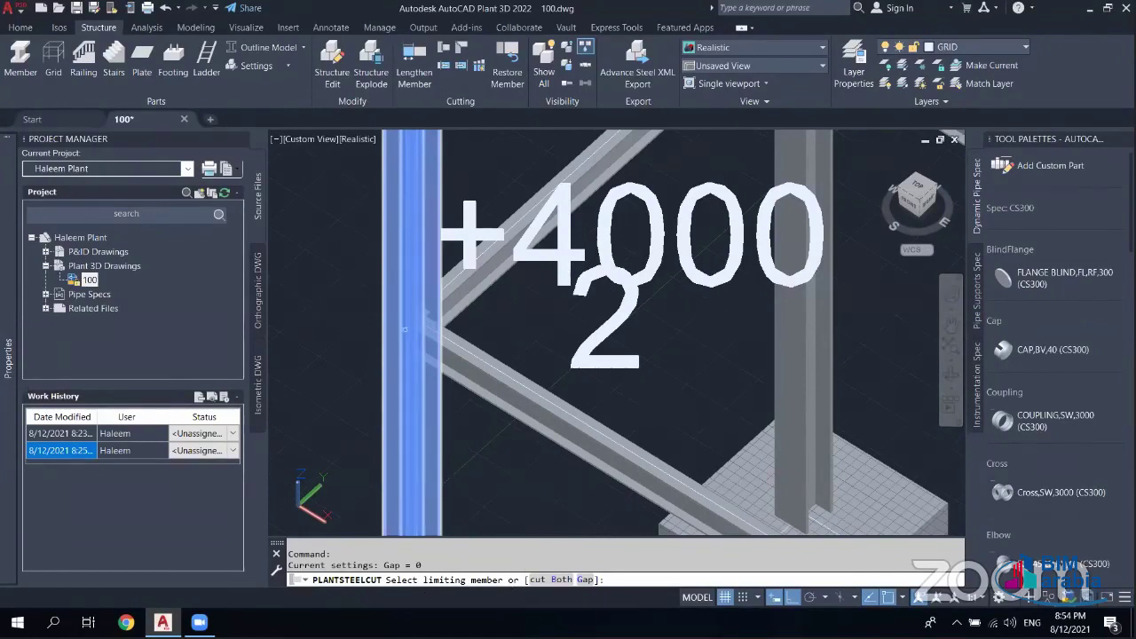
{"action": "left_click", "coordinate": [402, 327]}
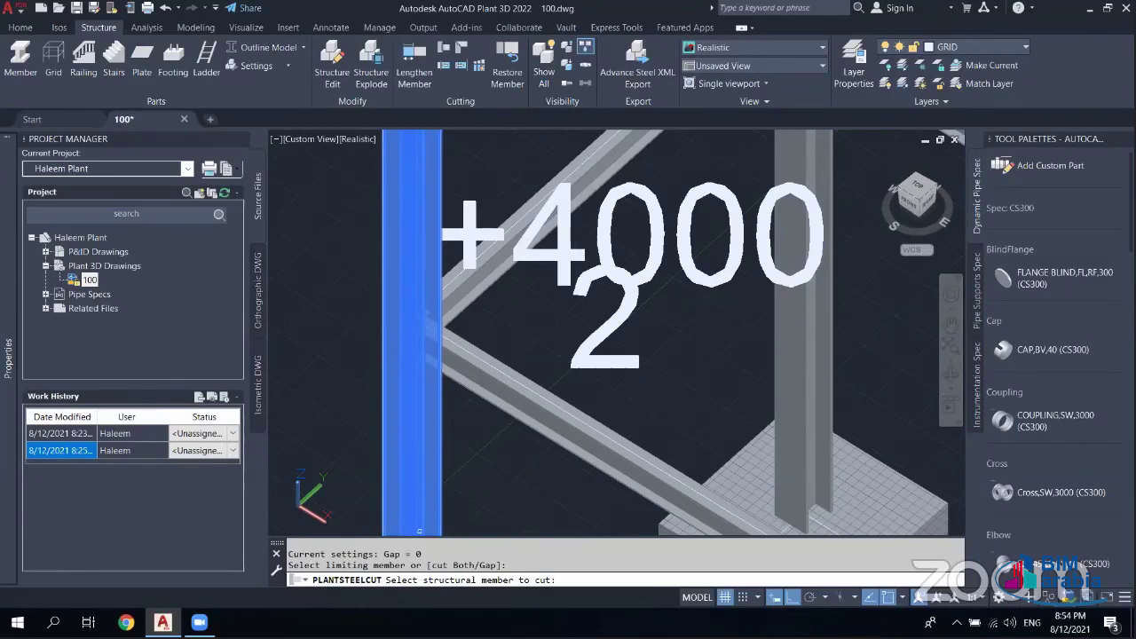
{"action": "left_click", "coordinate": [419, 531]}
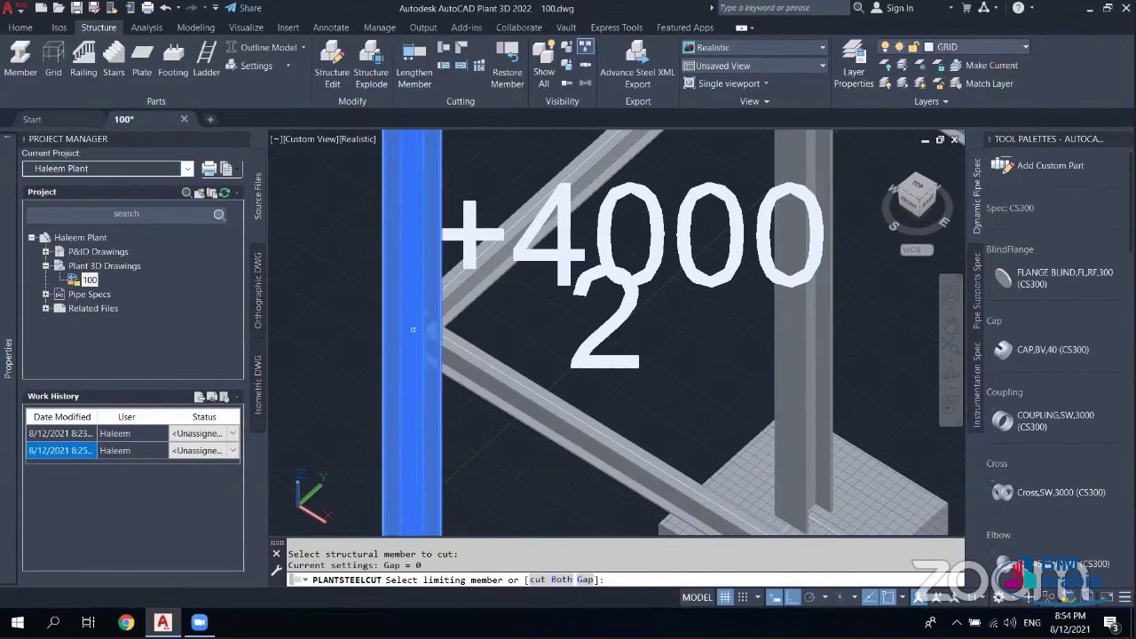
{"action": "left_click", "coordinate": [396, 193]}
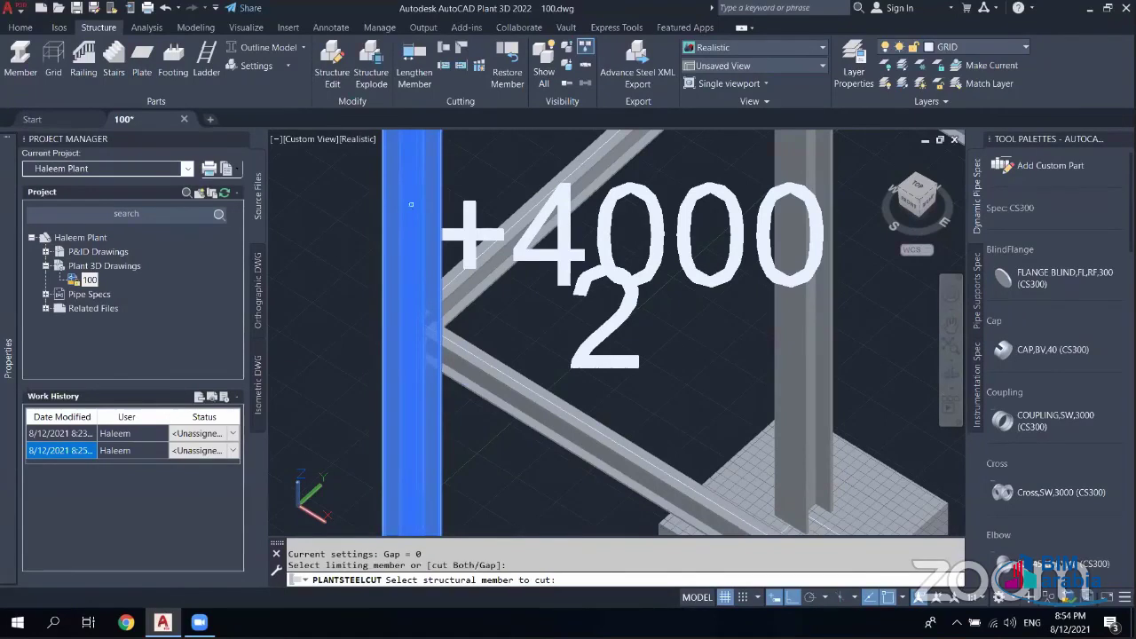
{"action": "left_click", "coordinate": [414, 372]}
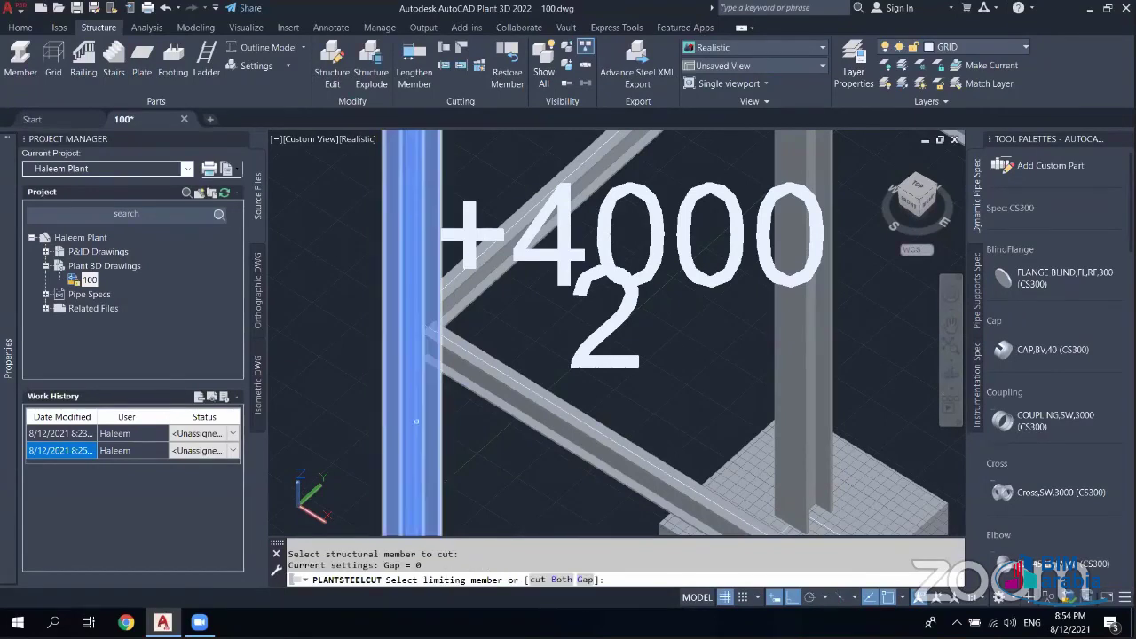
{"action": "mouse_move", "coordinate": [417, 421]}
{"action": "middle_mouse_down", "text": "shift"}
{"action": "mouse_move", "coordinate": [351, 427]}
{"action": "mouse_move", "coordinate": [319, 418]}
{"action": "mouse_move", "coordinate": [372, 391]}
{"action": "mouse_move", "coordinate": [425, 218]}
{"action": "mouse_move", "coordinate": [397, 280]}
{"action": "middle_mouse_up", "text": "shift"}
{"action": "scroll", "coordinate": [568, 332], "scroll_direction": "up", "scroll_amount": 2}
{"action": "scroll", "coordinate": [568, 332], "scroll_direction": "down", "scroll_amount": 1}
{"action": "scroll", "coordinate": [362, 368], "scroll_direction": "down", "scroll_amount": 2}
{"action": "scroll", "coordinate": [425, 219], "scroll_direction": "up", "scroll_amount": 2}
{"action": "scroll", "coordinate": [397, 281], "scroll_direction": "up", "scroll_amount": 2}
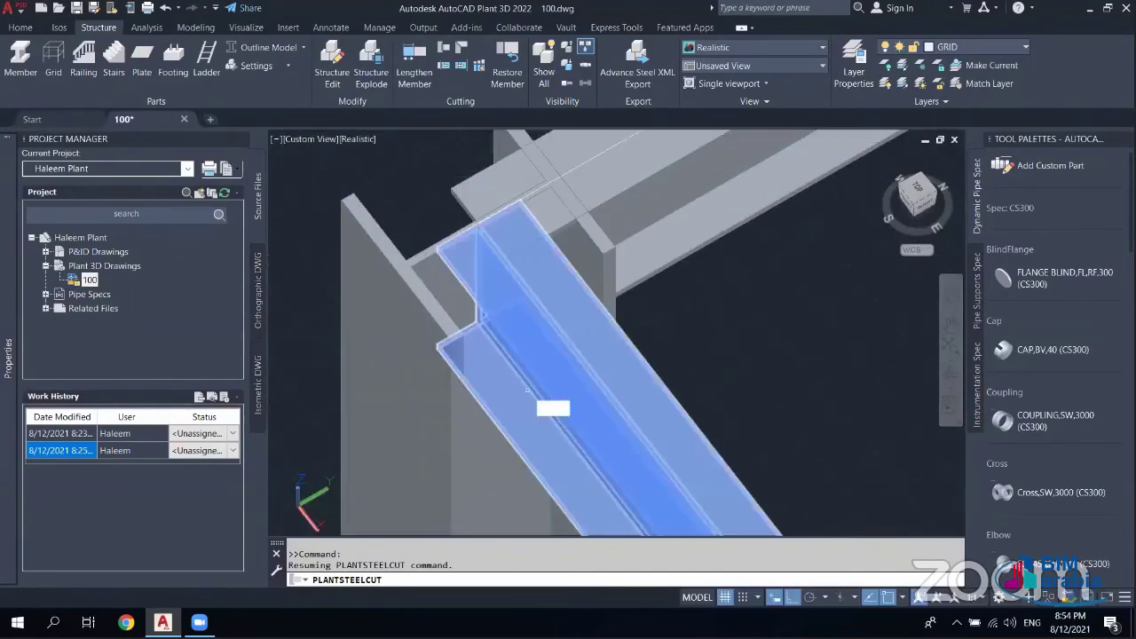
{"action": "key", "text": "Escape"}
{"action": "key", "text": "Escape"}
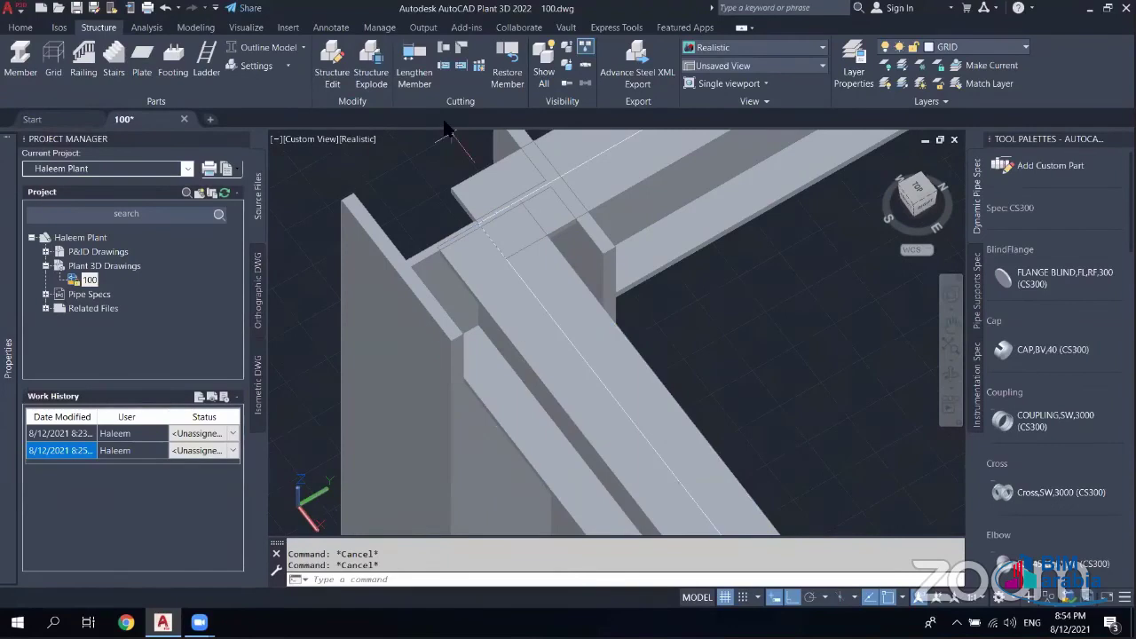
{"action": "left_click", "coordinate": [198, 622]}
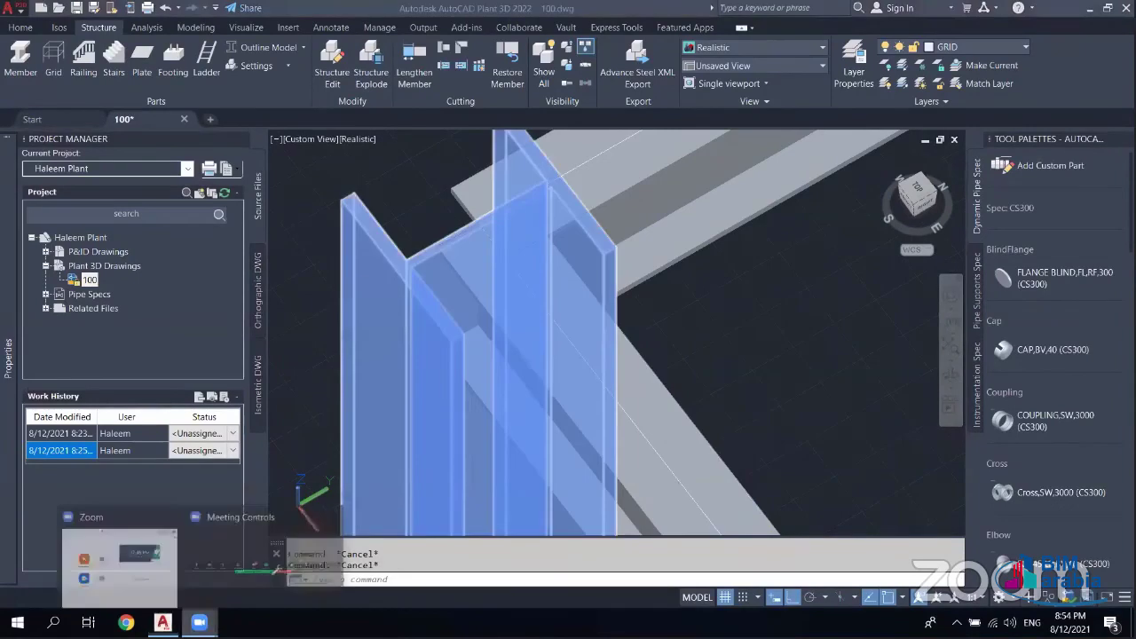
{"action": "left_click", "coordinate": [890, 279]}
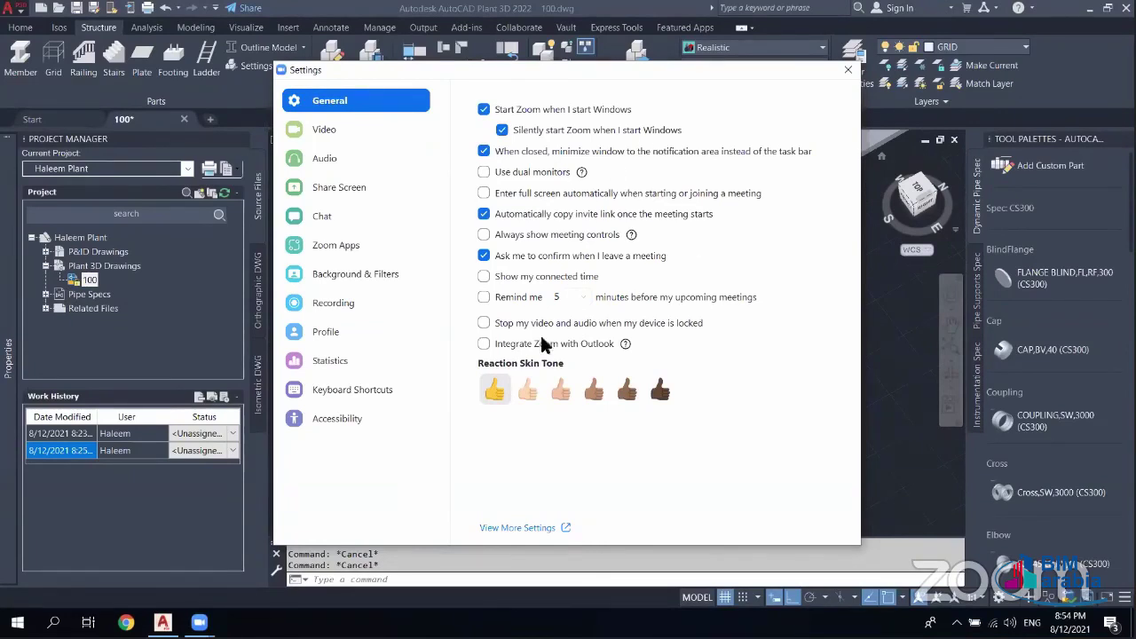
{"action": "left_click", "coordinate": [849, 72]}
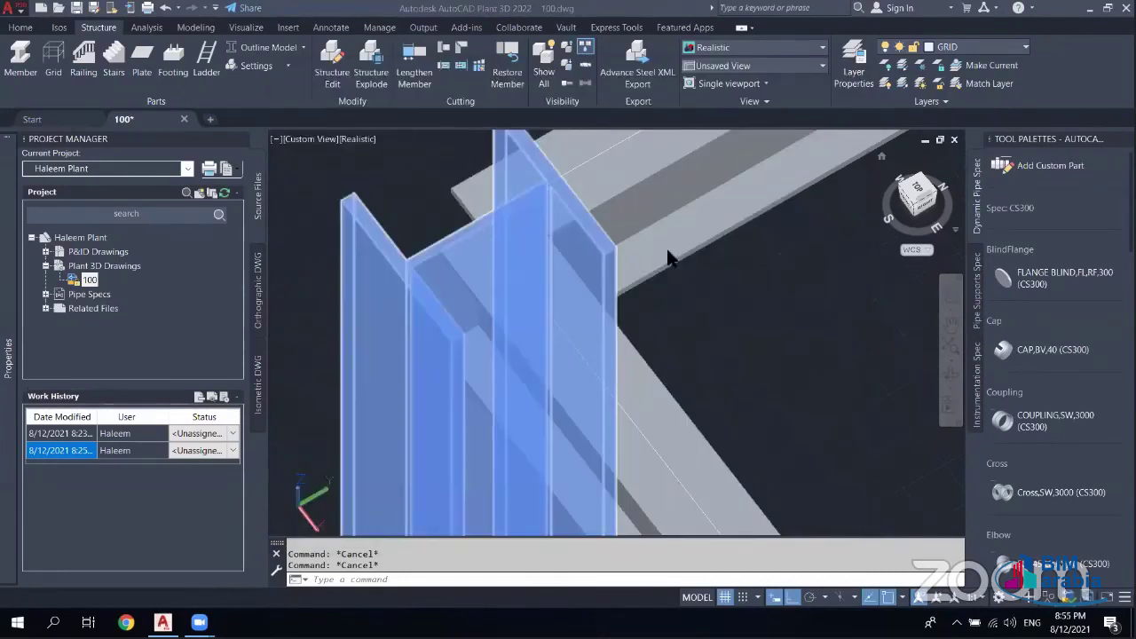
- Use Cut Member to trim a sloped beam against the column at the top beam joint
{"action": "scroll", "coordinate": [540, 321], "scroll_direction": "down", "scroll_amount": 3}
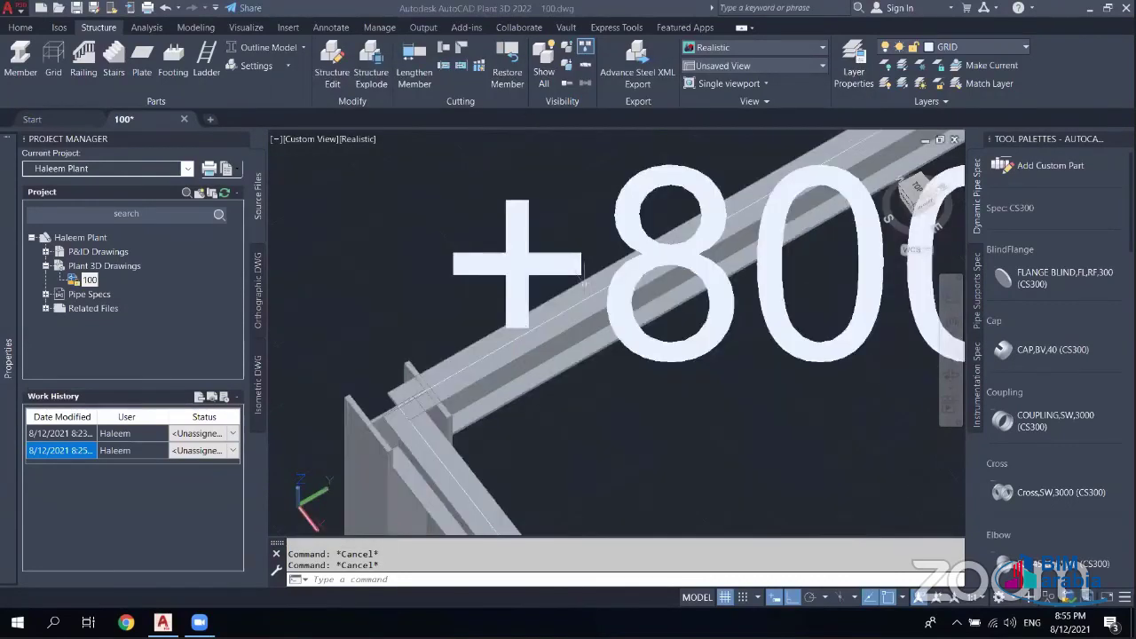
{"action": "scroll", "coordinate": [539, 321], "scroll_direction": "down", "scroll_amount": 2}
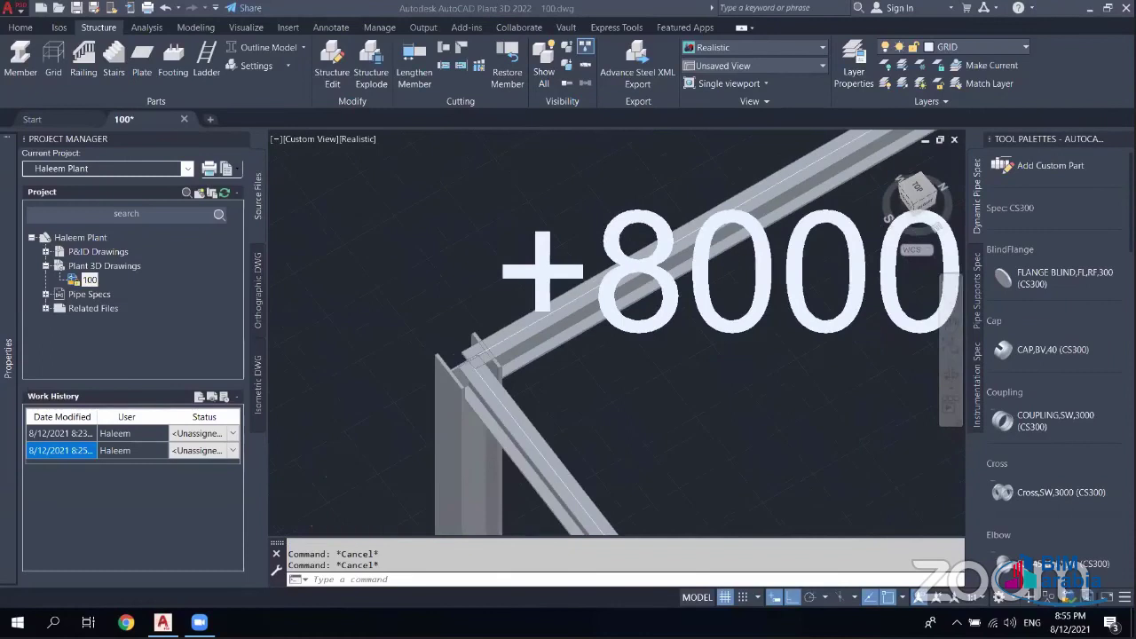
{"action": "left_click", "coordinate": [479, 69]}
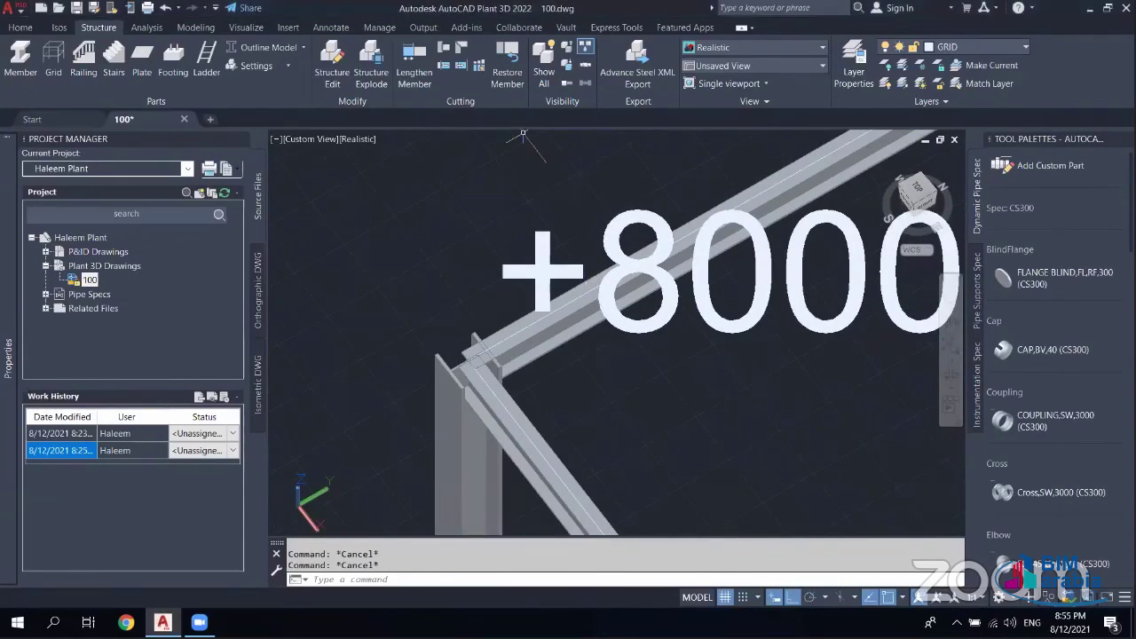
{"action": "middle_click_drag", "start_coordinate": [487, 421], "coordinate": [540, 311]}
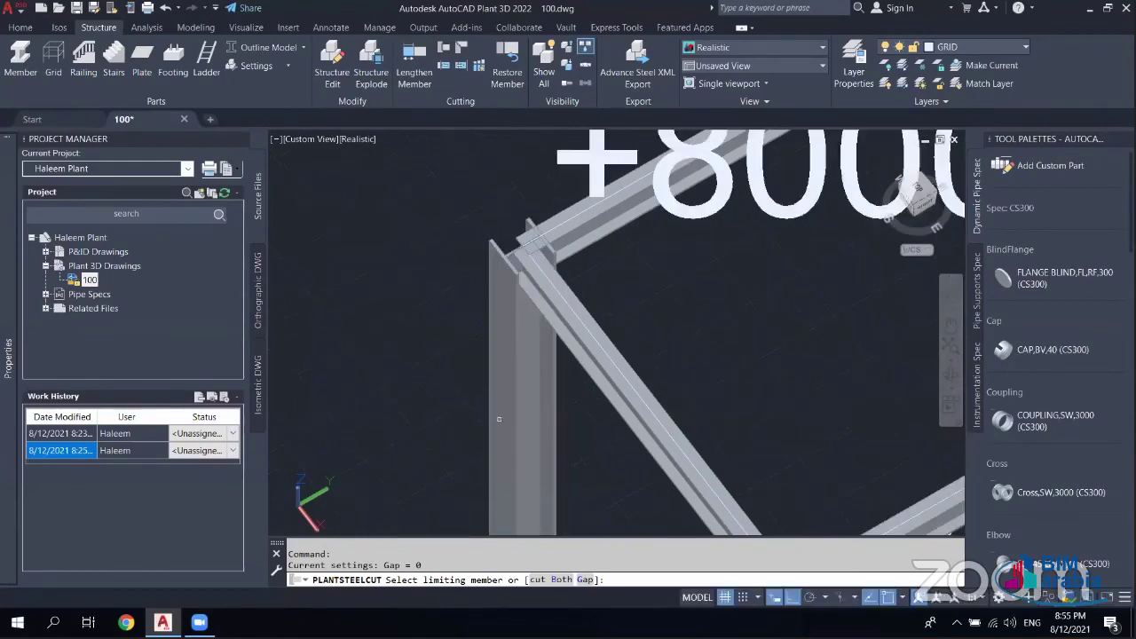
{"action": "left_click", "coordinate": [509, 303]}
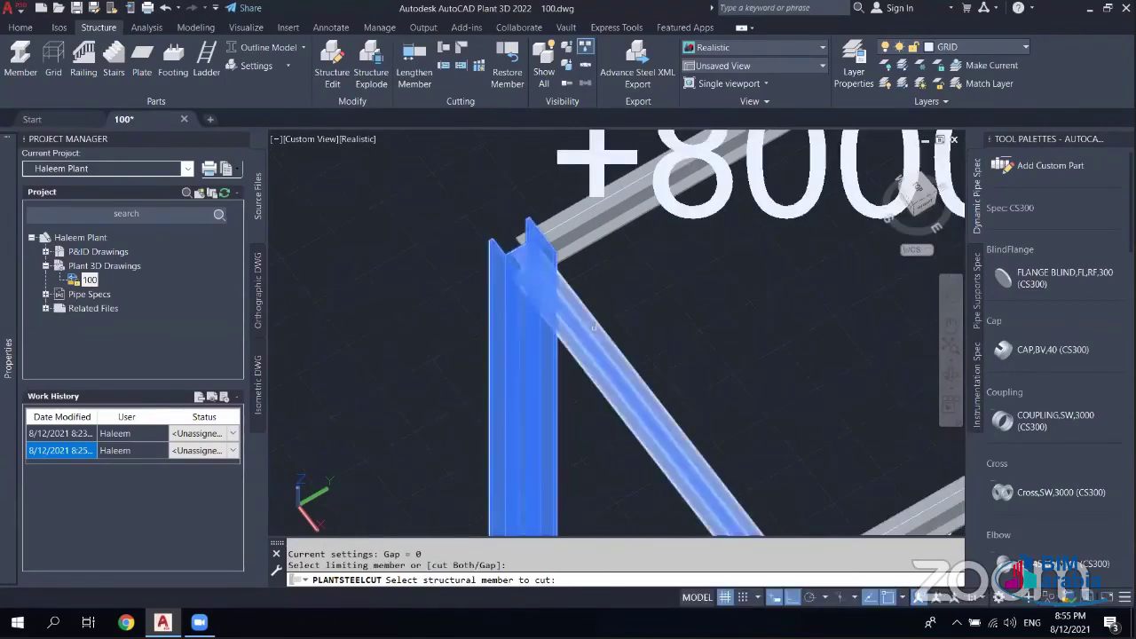
{"action": "left_click", "coordinate": [519, 338]}
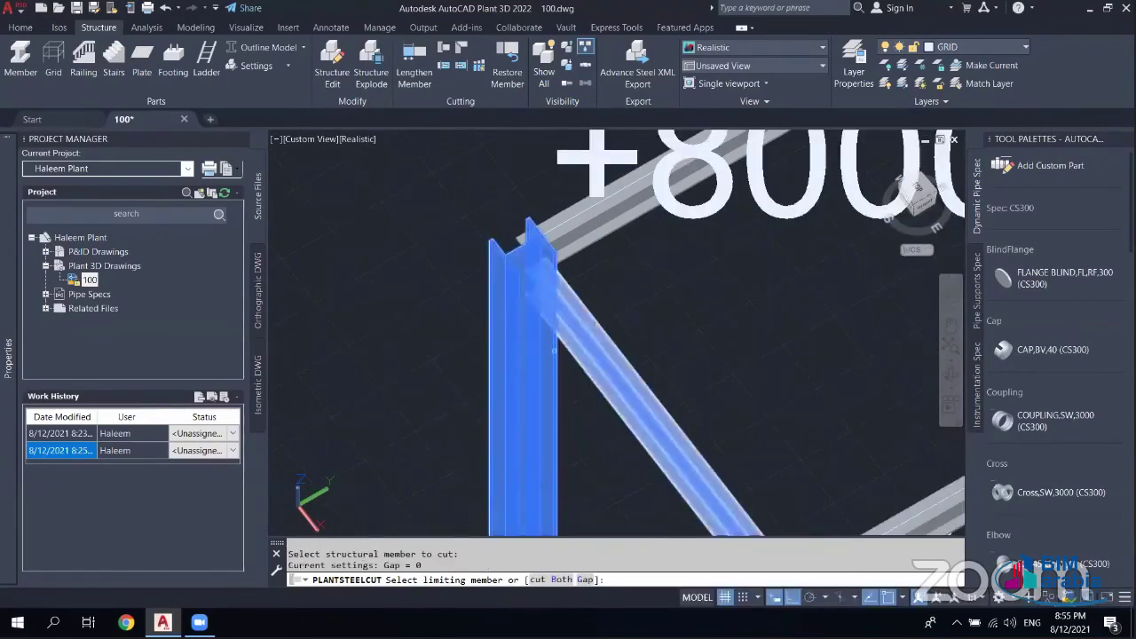
{"action": "left_click", "coordinate": [499, 287]}
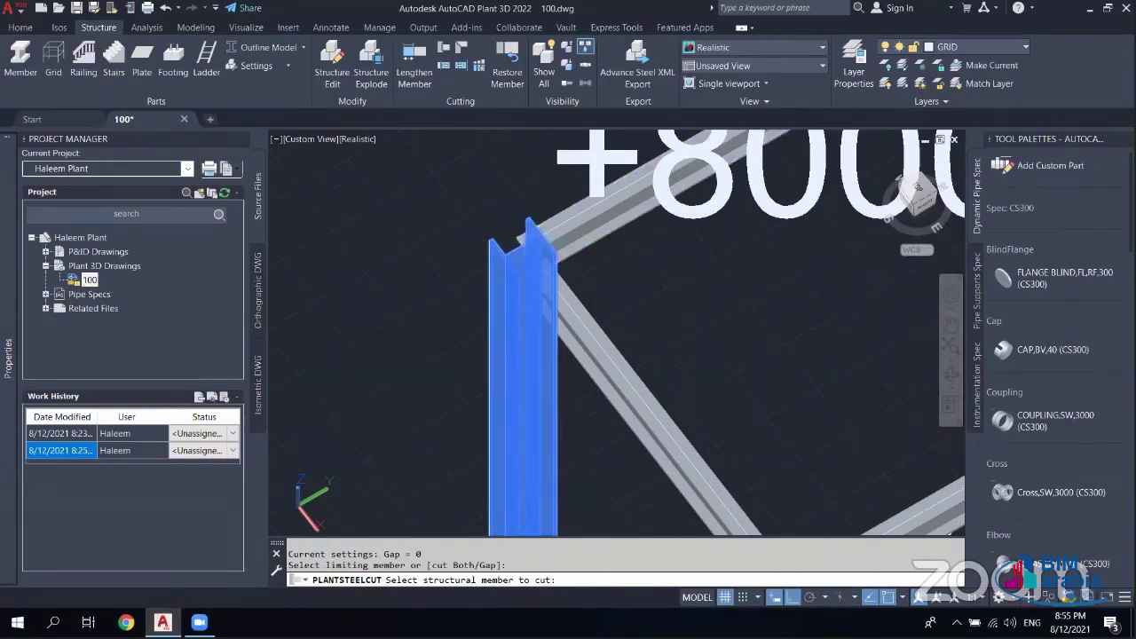
{"action": "left_click", "coordinate": [523, 292]}
{"action": "key", "text": "Escape"}
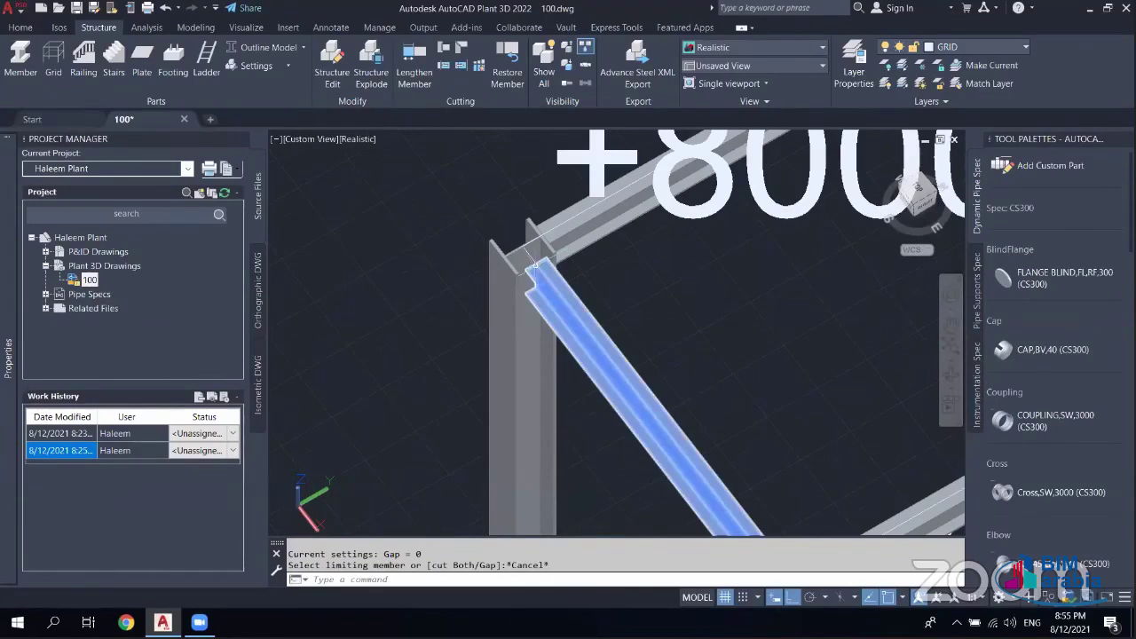
- Orbit around the +8000 joint and trim the sloped beam back to the column
{"action": "scroll", "coordinate": [535, 264], "scroll_direction": "down", "scroll_amount": 2}
{"action": "scroll", "coordinate": [507, 347], "scroll_direction": "down", "scroll_amount": 2}
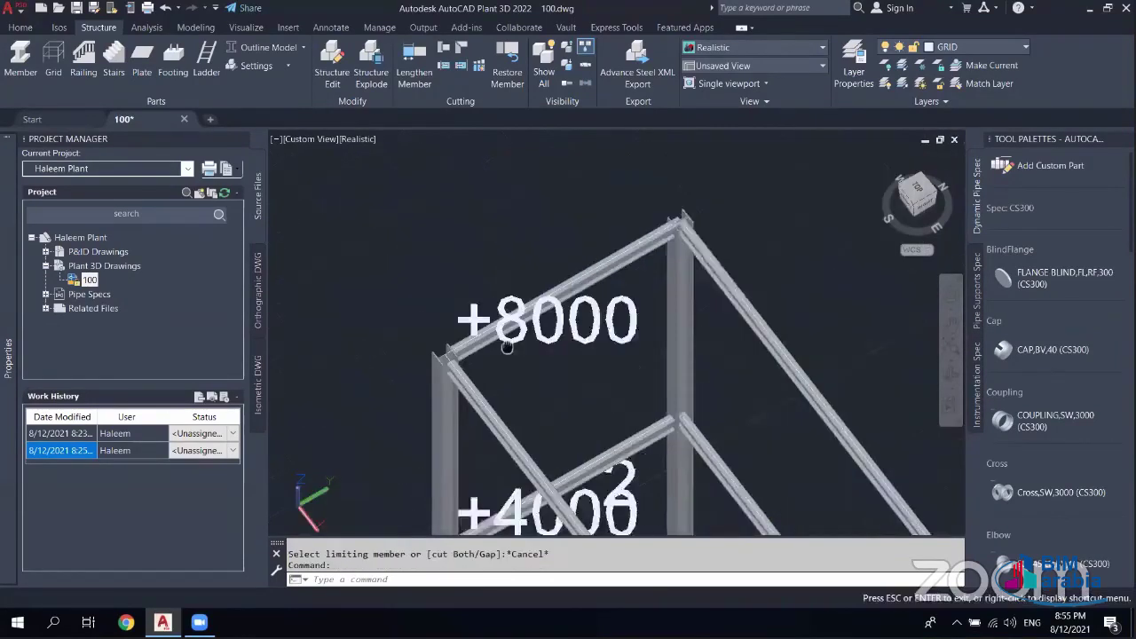
{"action": "middle_click_drag", "start_coordinate": [507, 347], "coordinate": [483, 376]}
{"action": "scroll", "coordinate": [639, 361], "scroll_direction": "up", "scroll_amount": 2}
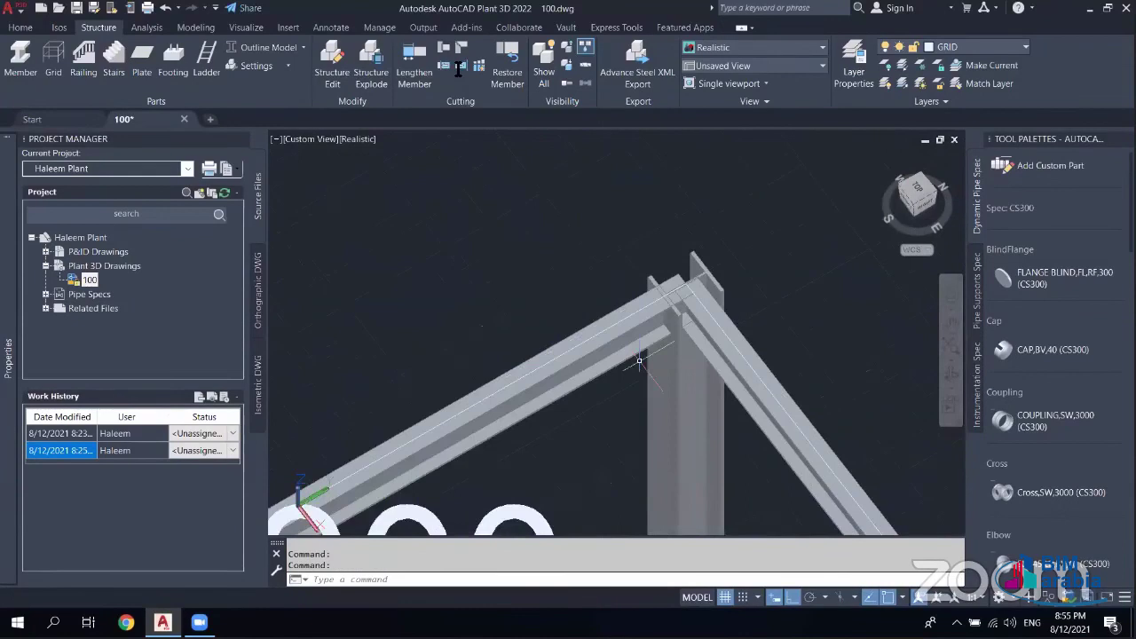
{"action": "middle_click_drag", "start_coordinate": [639, 361], "coordinate": [612, 364], "text": "shift"}
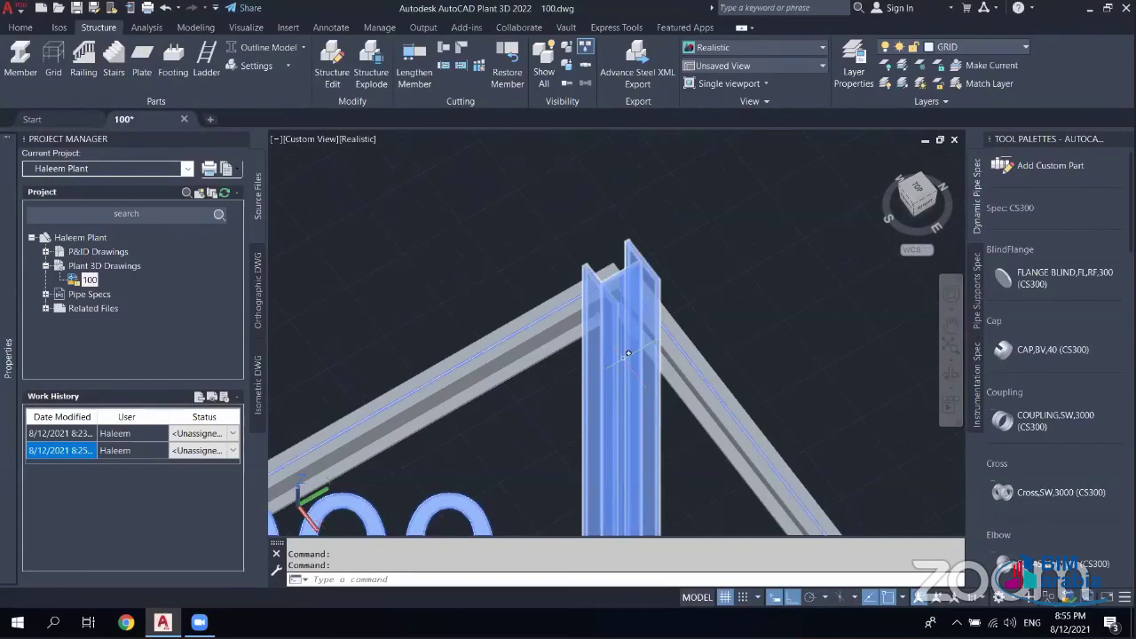
{"action": "key", "text": "Escape"}
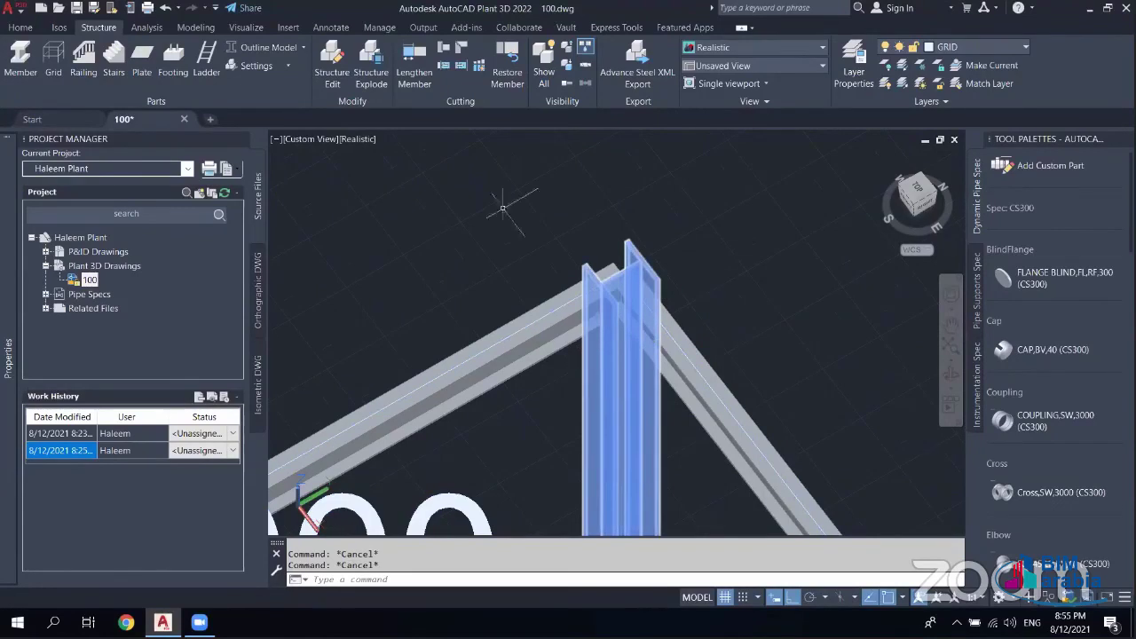
{"action": "left_click", "coordinate": [448, 98]}
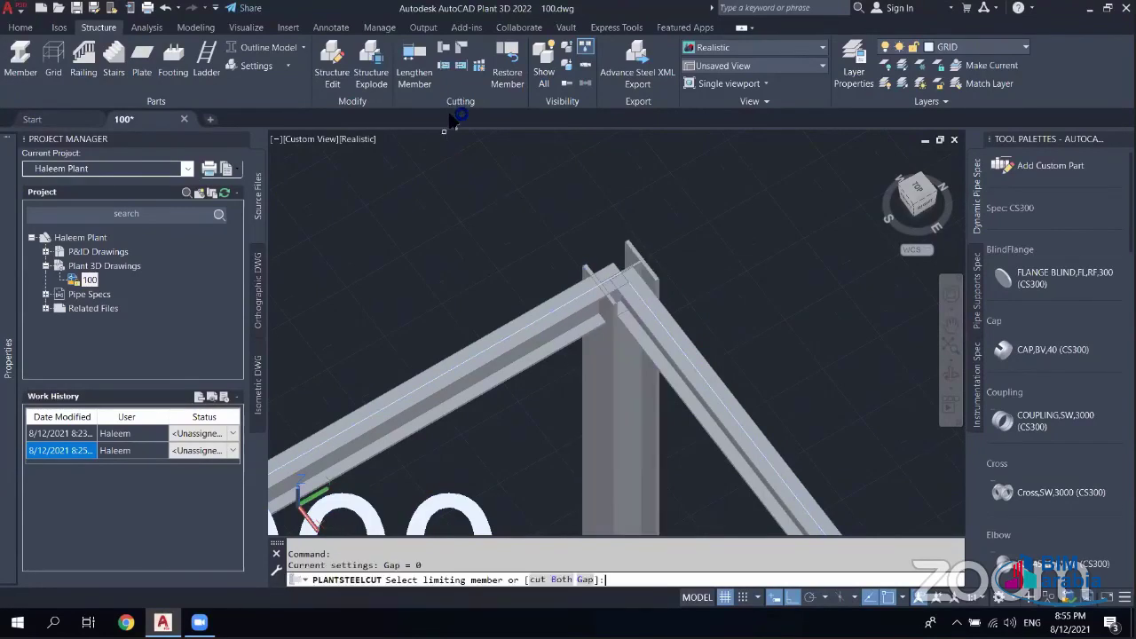
{"action": "left_click", "coordinate": [599, 366]}
{"action": "left_click", "coordinate": [582, 369]}
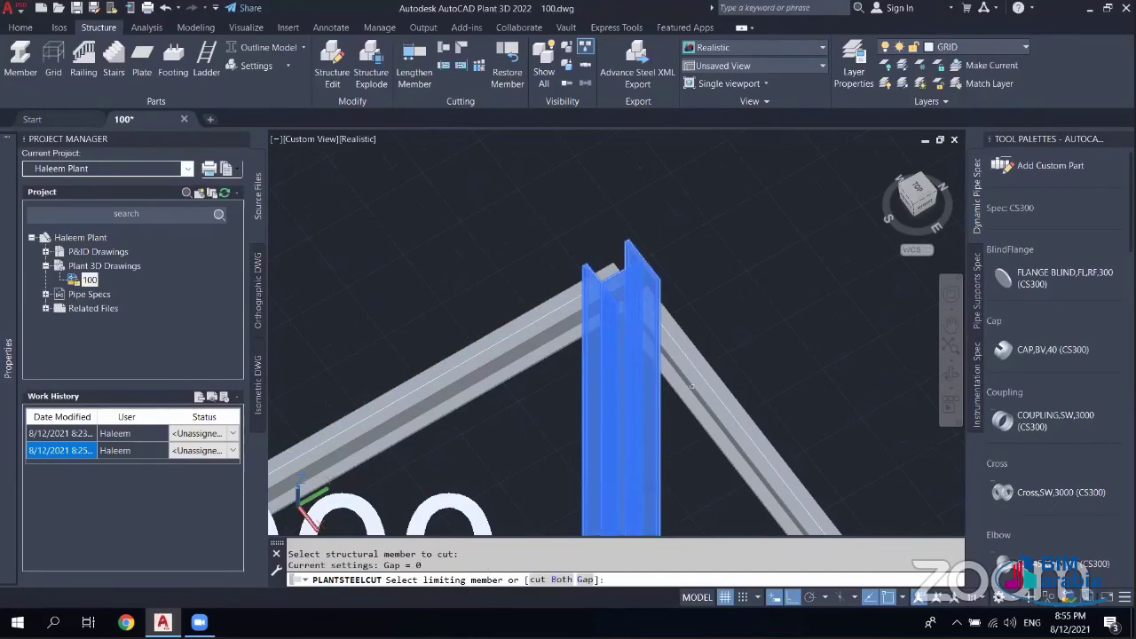
{"action": "left_click", "coordinate": [585, 372]}
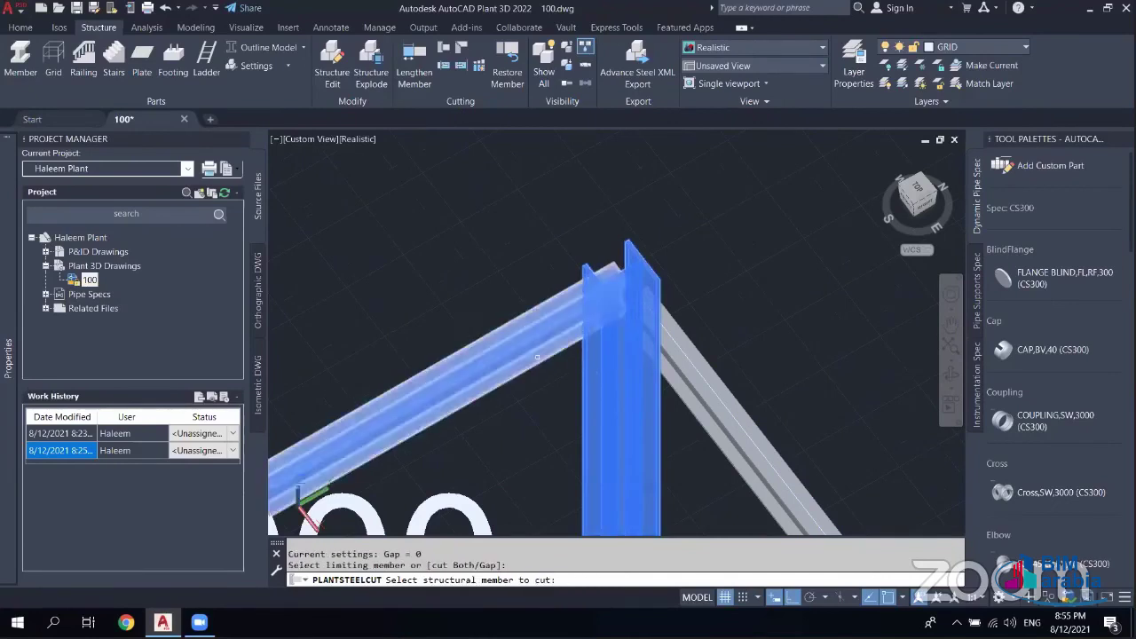
{"action": "left_click", "coordinate": [572, 323]}
- Cut the diagonal beam back at the column, review the frame, and finish the cut
{"action": "scroll", "coordinate": [581, 319], "scroll_direction": "down", "scroll_amount": 3}
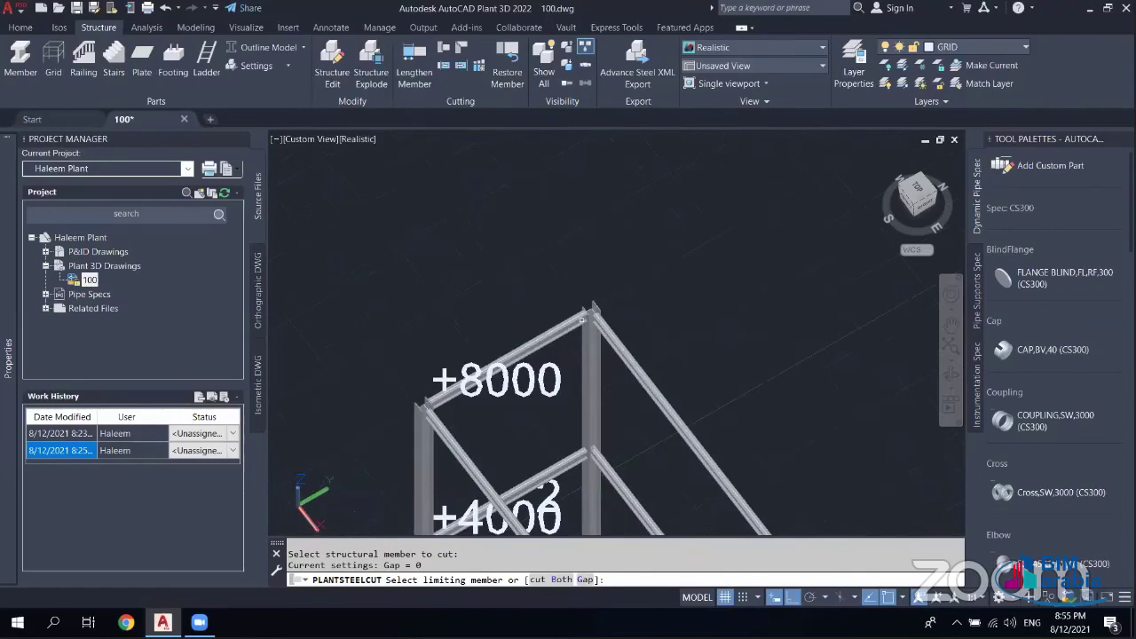
{"action": "scroll", "coordinate": [583, 302], "scroll_direction": "down", "scroll_amount": 3}
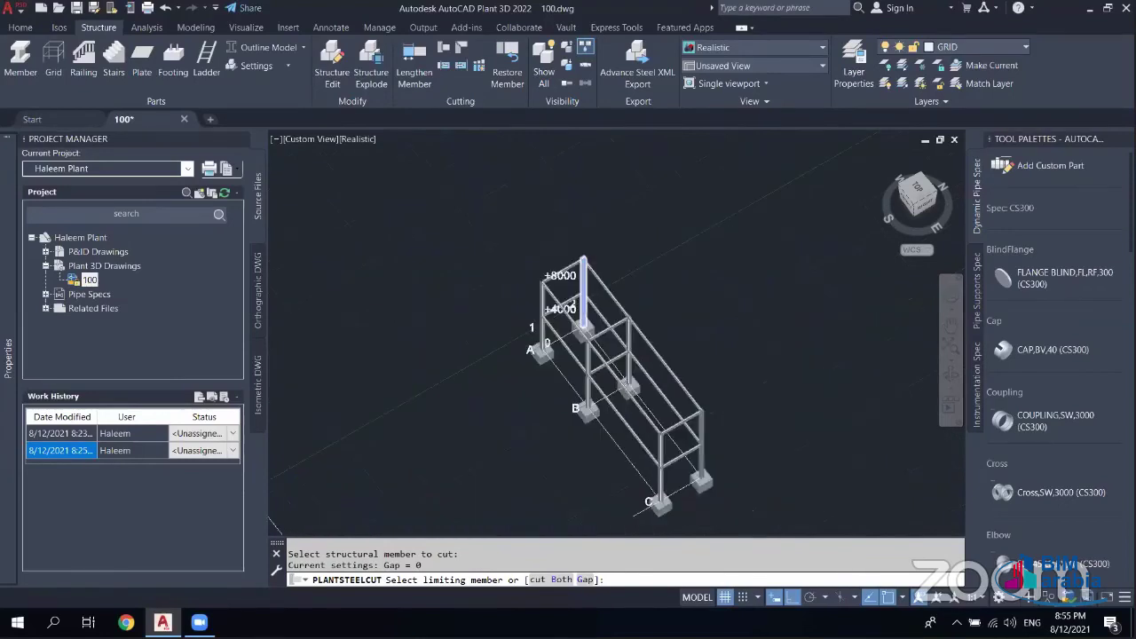
{"action": "scroll", "coordinate": [584, 315], "scroll_direction": "up", "scroll_amount": 5}
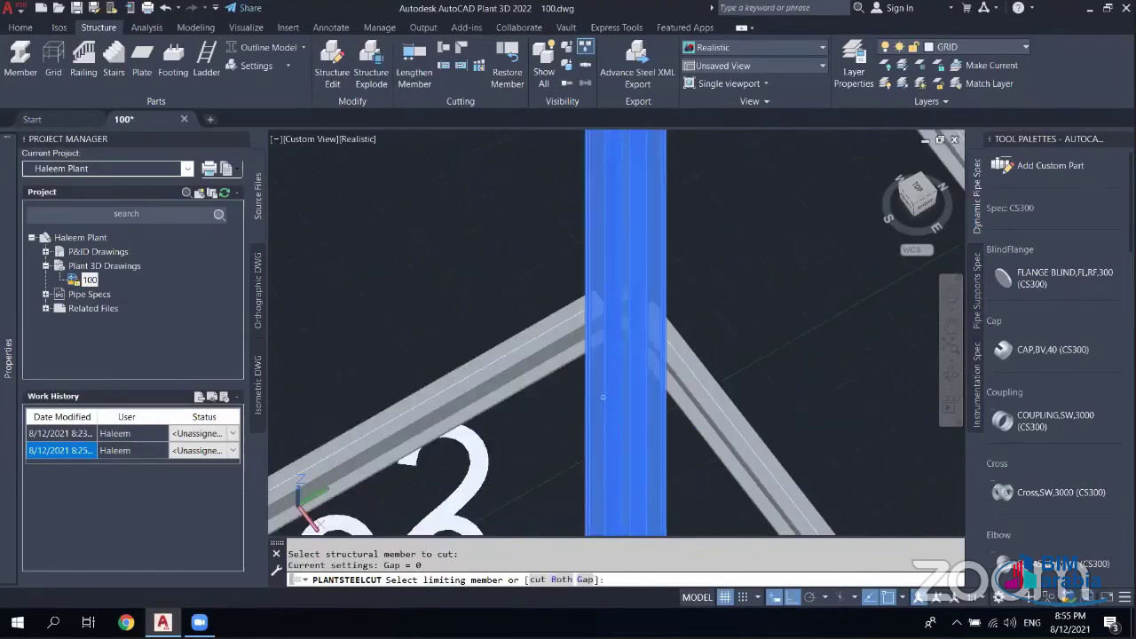
{"action": "left_click", "coordinate": [603, 397]}
{"action": "left_click", "coordinate": [569, 357]}
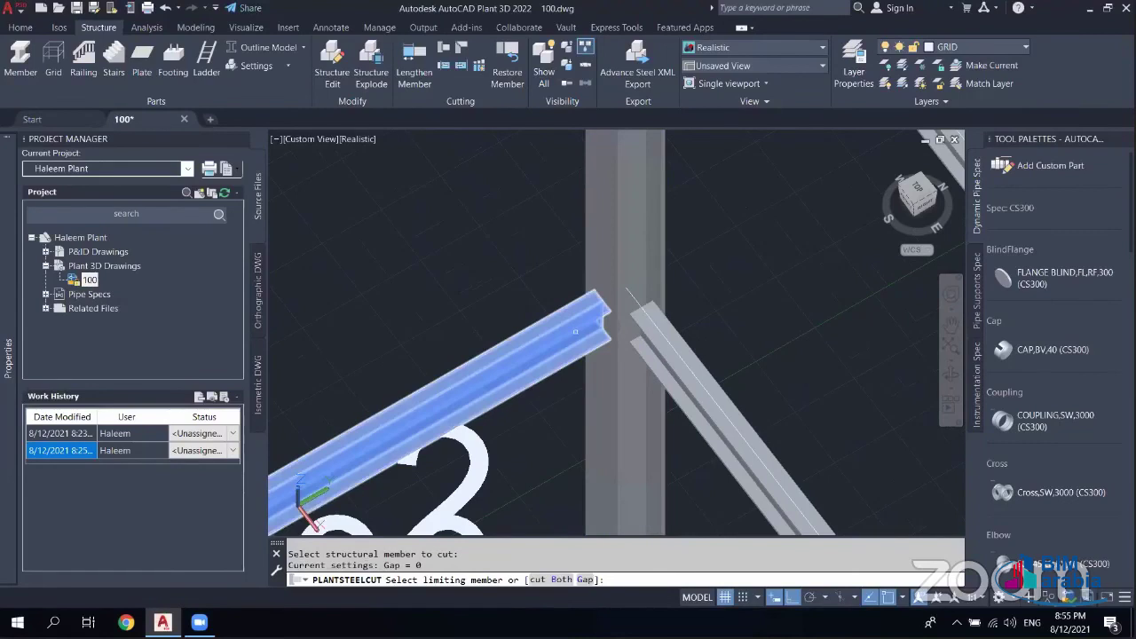
{"action": "scroll", "coordinate": [575, 331], "scroll_direction": "down", "scroll_amount": 5}
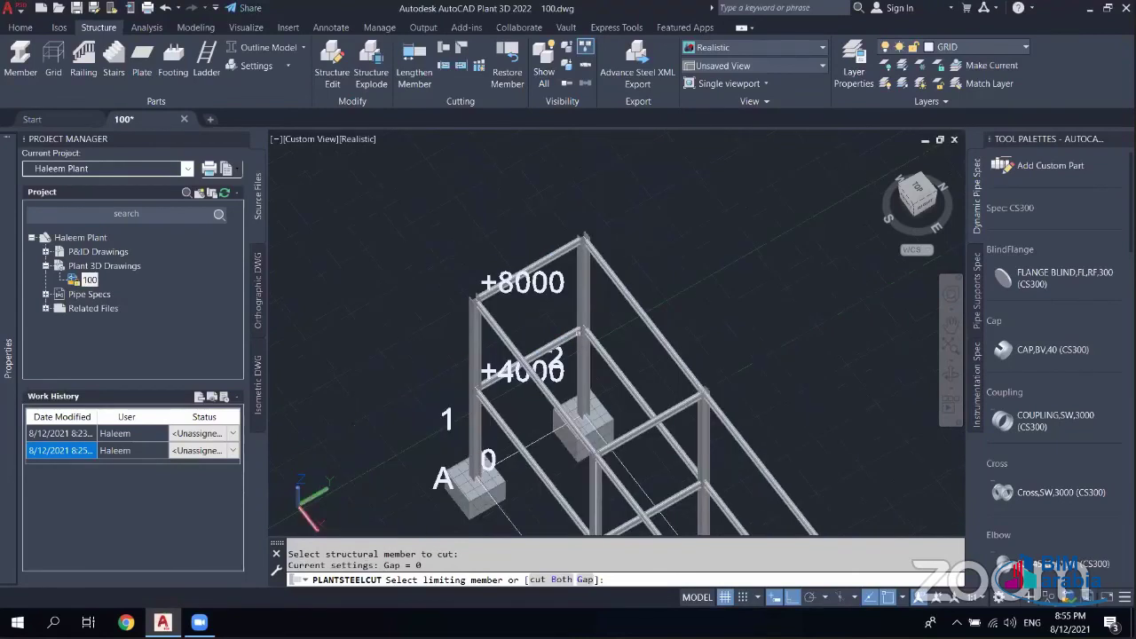
{"action": "middle_click_drag", "start_coordinate": [470, 295], "coordinate": [429, 183]}
{"action": "middle_click_drag", "start_coordinate": [605, 378], "coordinate": [534, 256]}
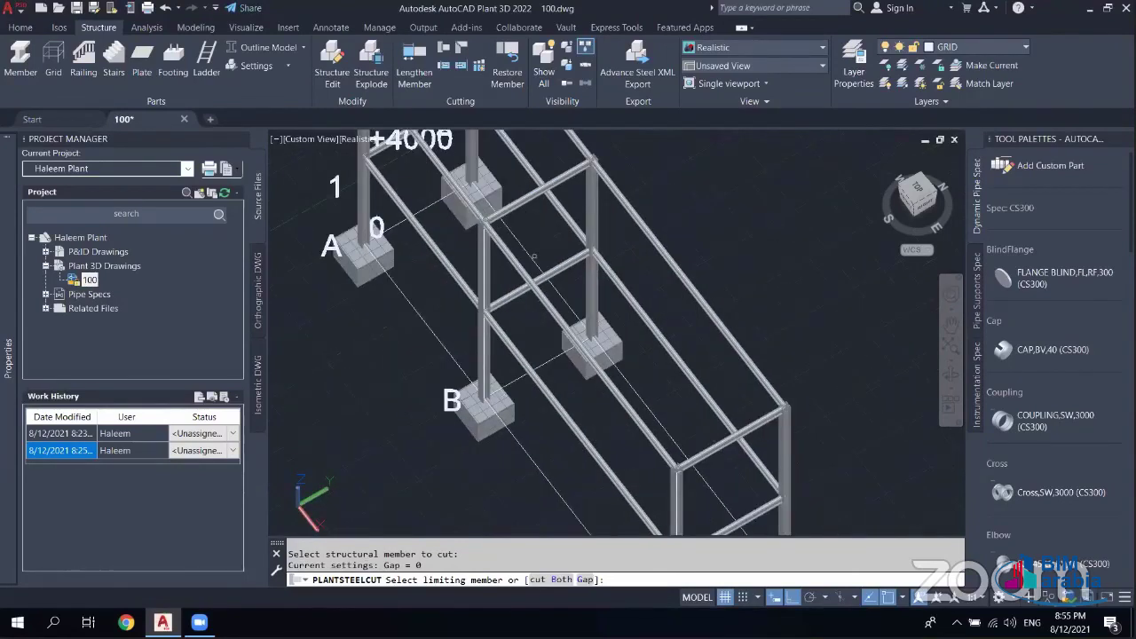
{"action": "scroll", "coordinate": [534, 257], "scroll_direction": "up", "scroll_amount": 5}
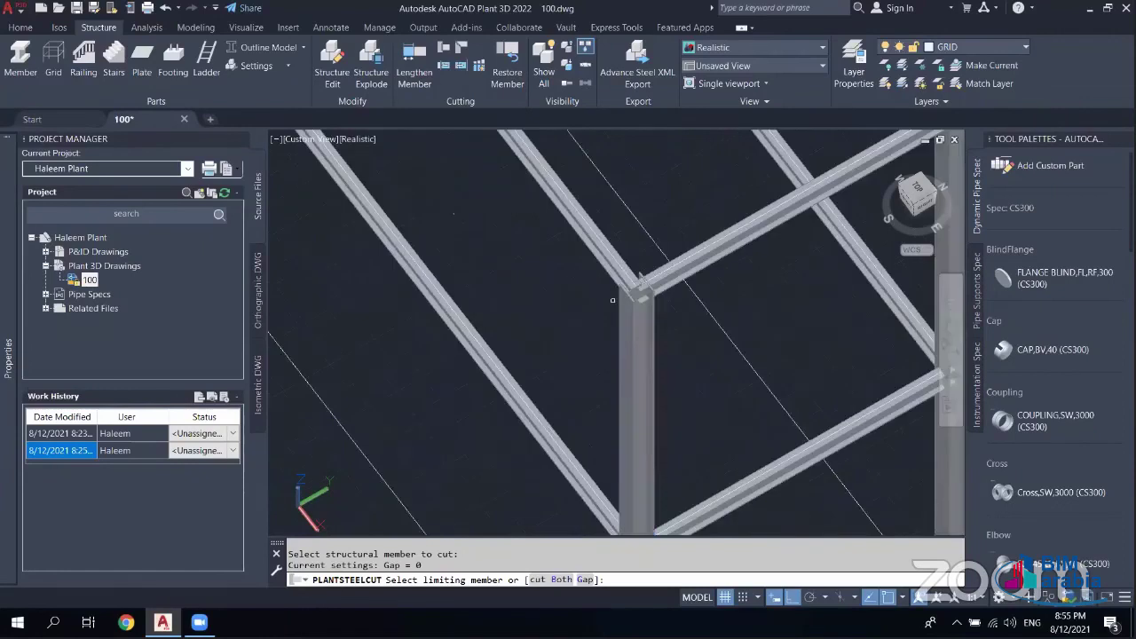
{"action": "scroll", "coordinate": [622, 266], "scroll_direction": "up", "scroll_amount": 3}
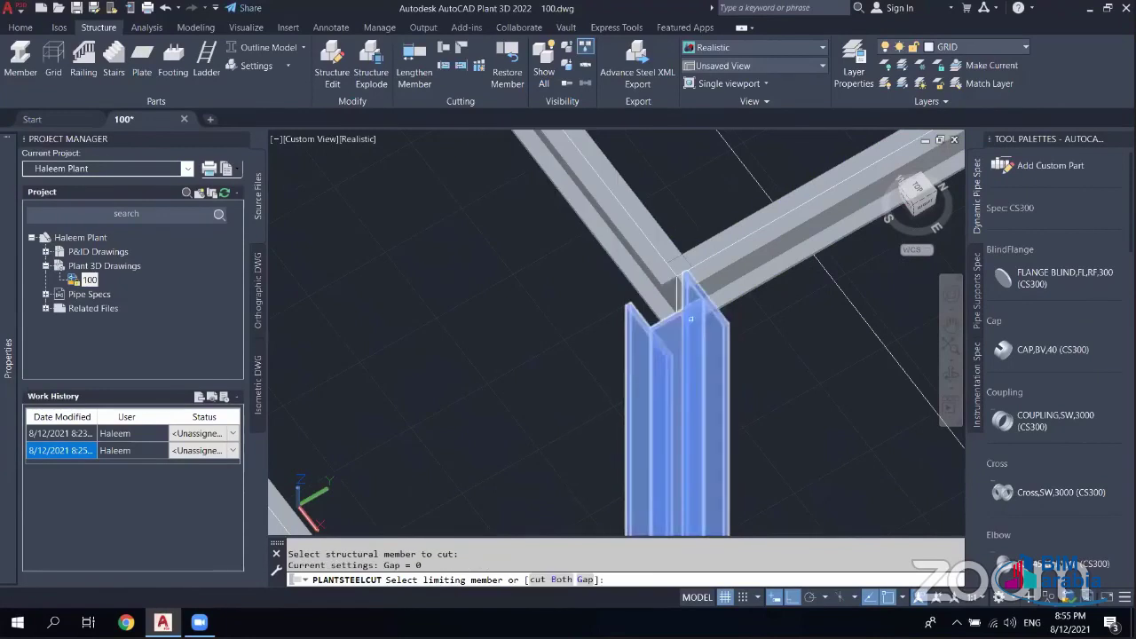
{"action": "right_click", "coordinate": [441, 229]}
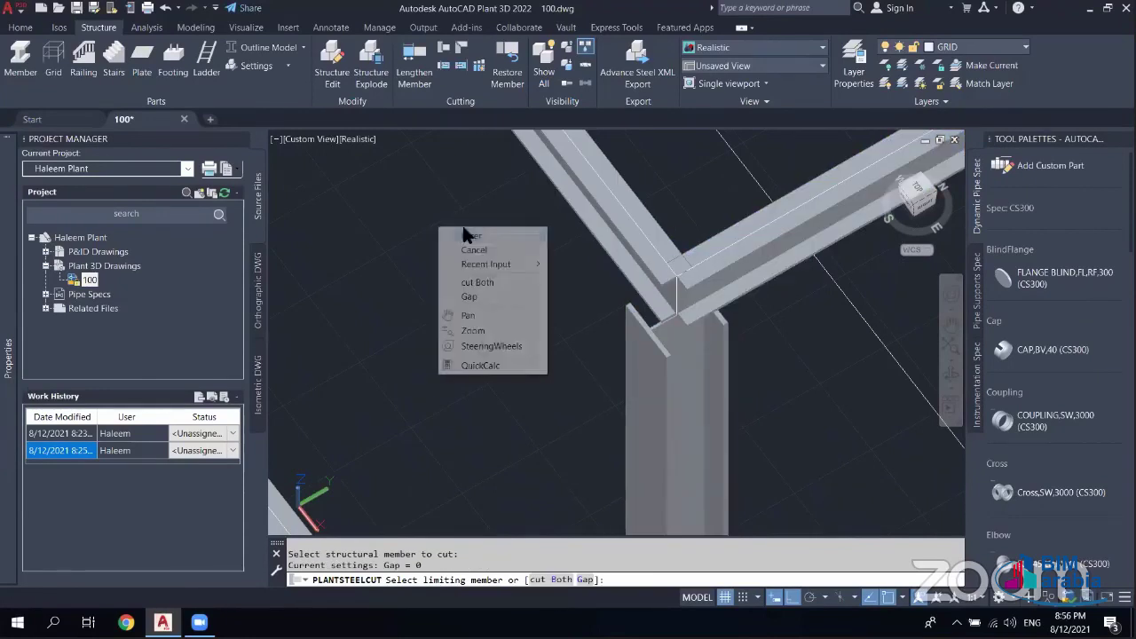
{"action": "left_click", "coordinate": [468, 235]}
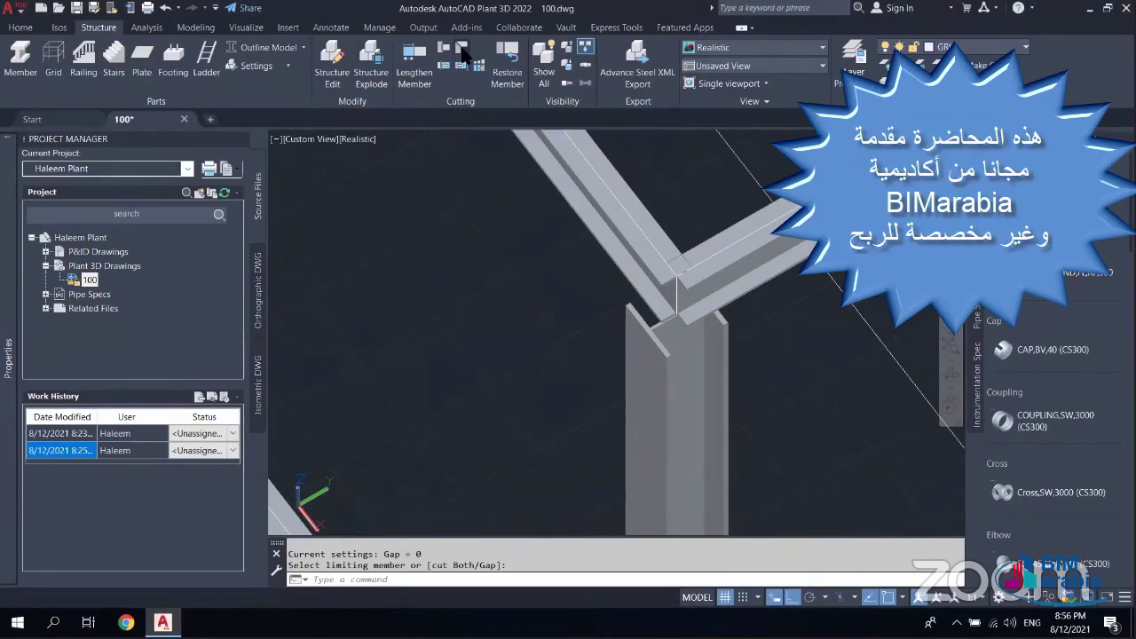
- Start the bisector Miter cut, pick the first top beam, and recentre the frame
{"action": "left_click", "coordinate": [464, 53]}
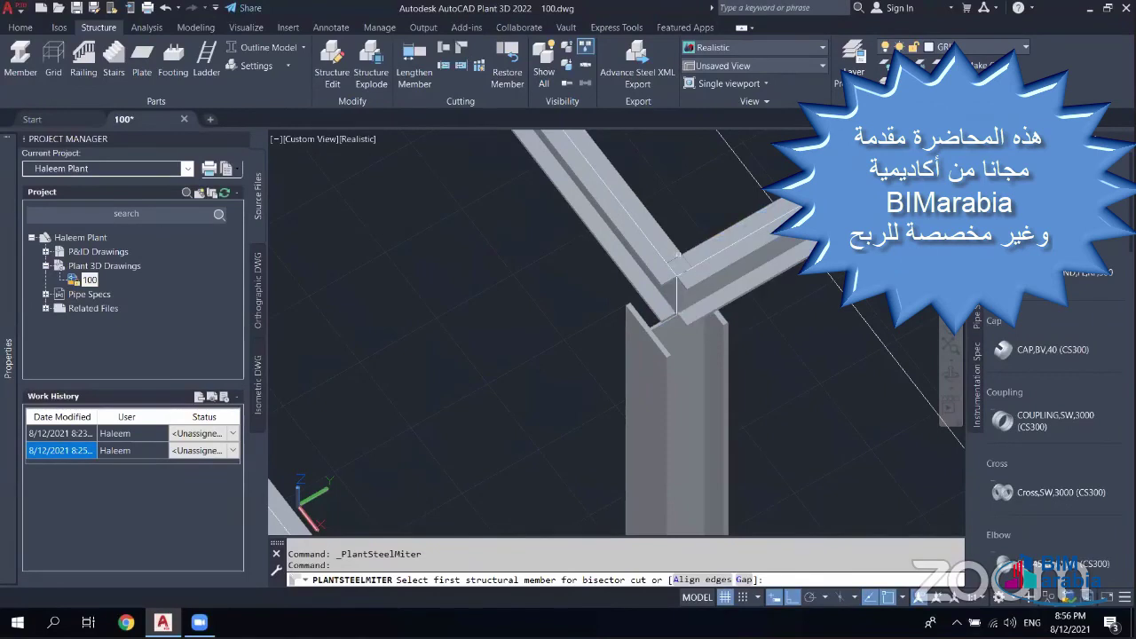
{"action": "left_click", "coordinate": [669, 246]}
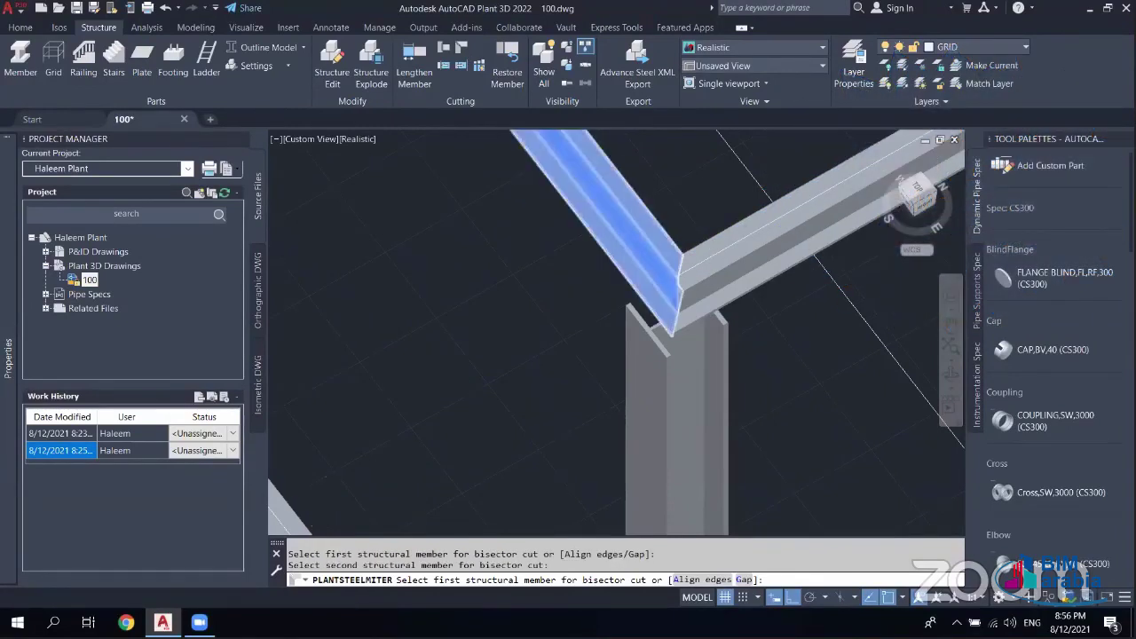
{"action": "scroll", "coordinate": [674, 281], "scroll_direction": "up", "scroll_amount": 3}
{"action": "scroll", "coordinate": [675, 277], "scroll_direction": "up", "scroll_amount": 2}
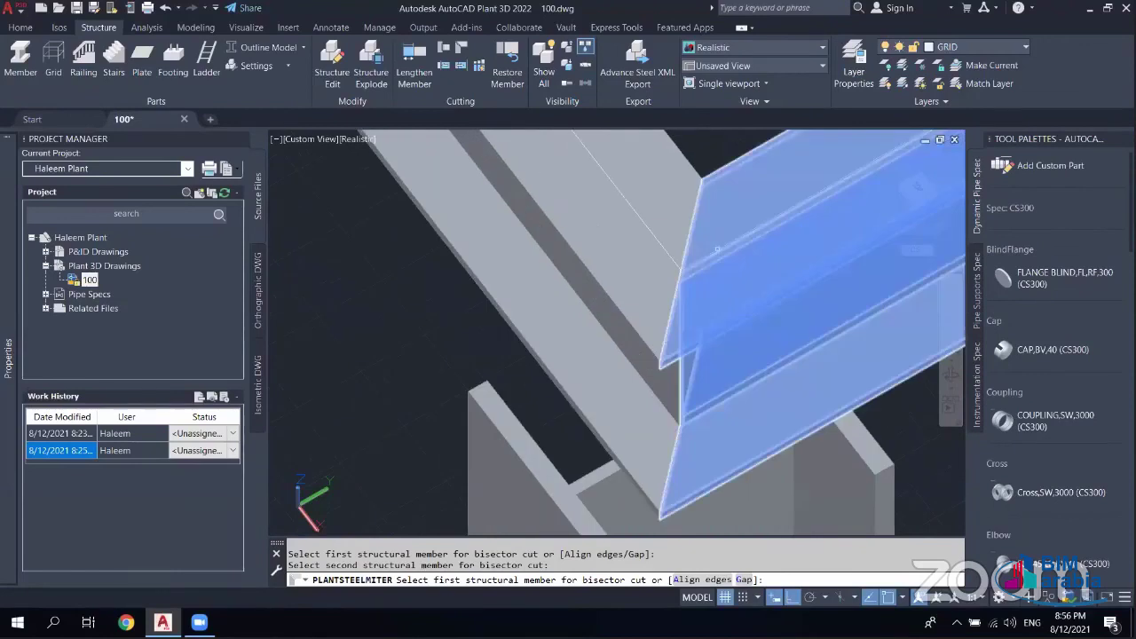
{"action": "scroll", "coordinate": [679, 286], "scroll_direction": "up", "scroll_amount": 2}
{"action": "scroll", "coordinate": [634, 293], "scroll_direction": "down", "scroll_amount": 2}
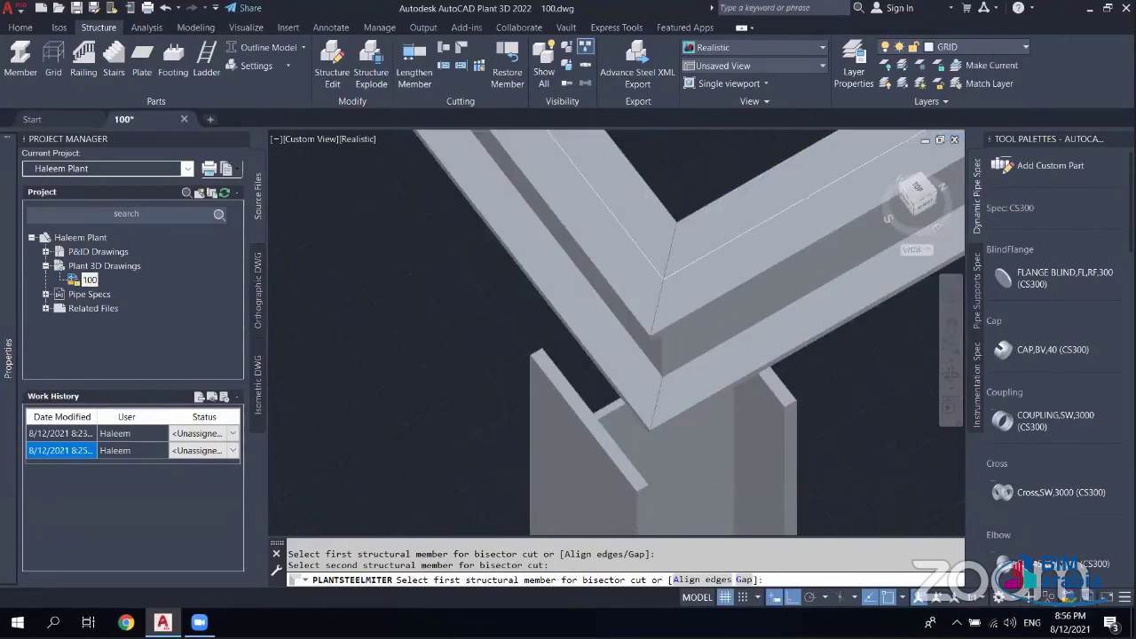
{"action": "scroll", "coordinate": [633, 293], "scroll_direction": "down", "scroll_amount": 5}
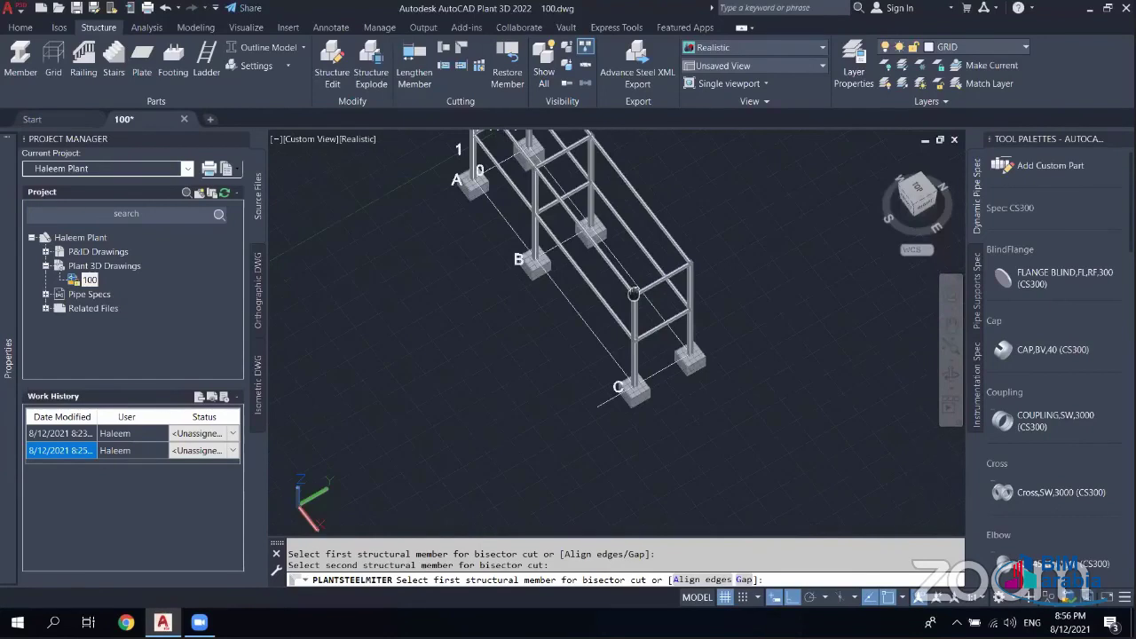
{"action": "middle_click_drag", "start_coordinate": [633, 293], "coordinate": [627, 342]}
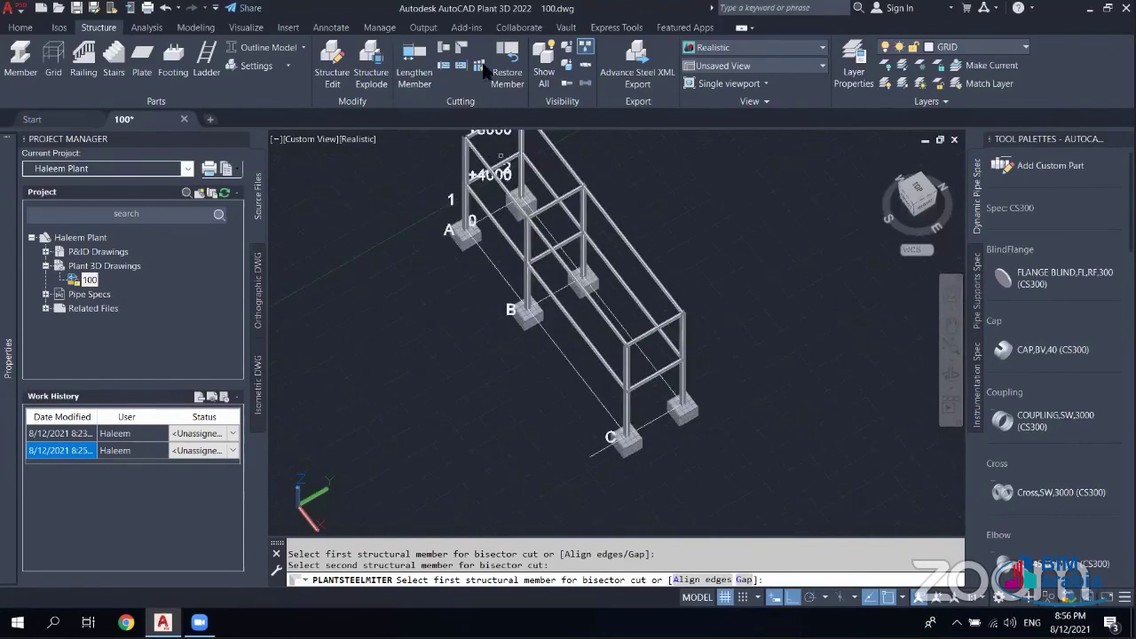
{"action": "middle_click_drag", "start_coordinate": [515, 230], "coordinate": [530, 296]}
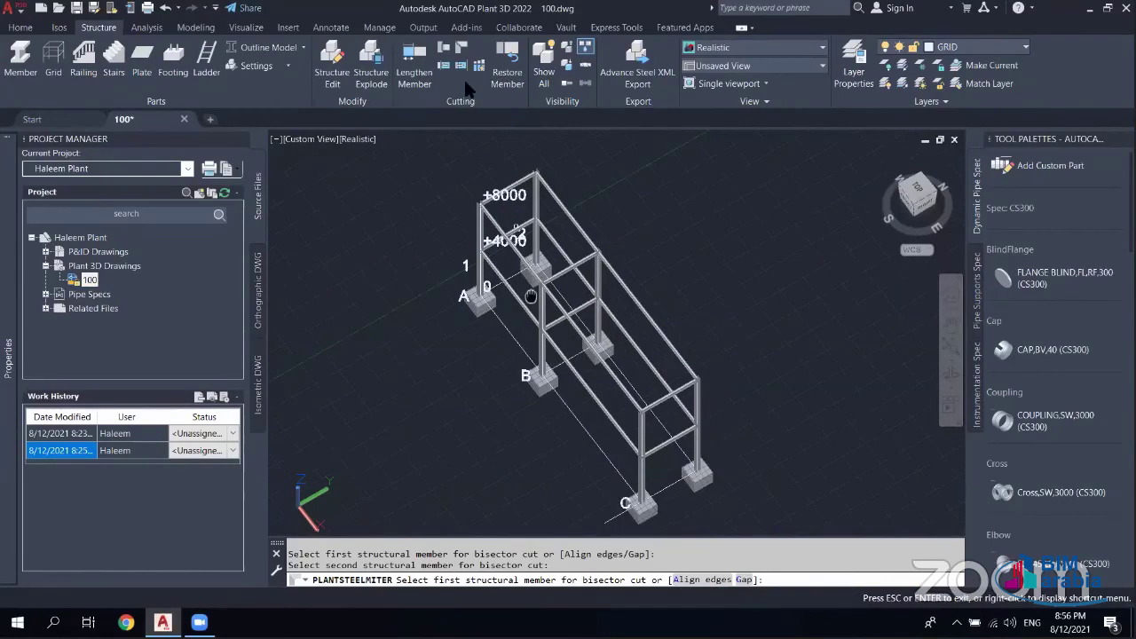
{"action": "left_click_drag", "start_coordinate": [530, 296], "coordinate": [538, 336]}
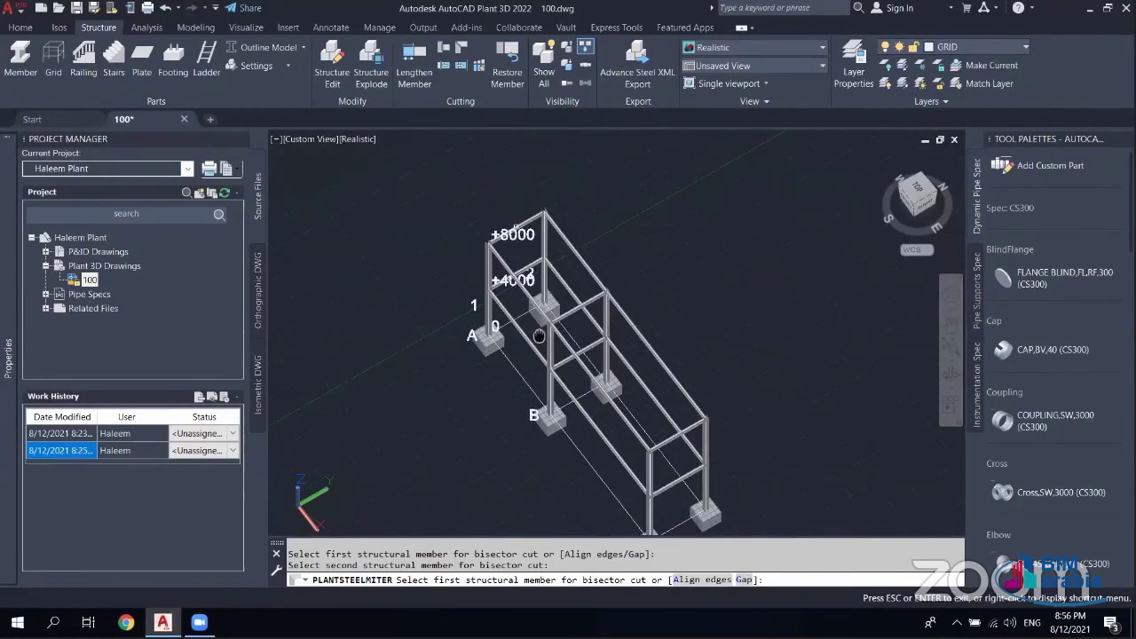
{"action": "middle_click_drag", "start_coordinate": [539, 335], "coordinate": [540, 378]}
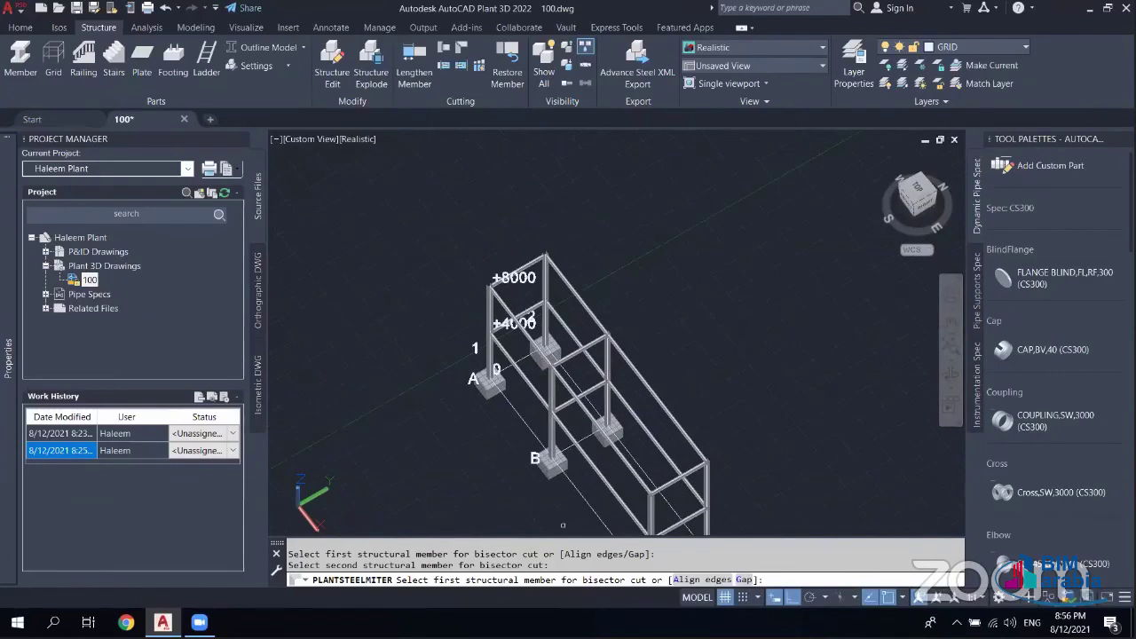
- Pan, zoom and orbit to inspect the frame from a front-right angle and from behind
{"action": "scroll", "coordinate": [555, 269], "scroll_direction": "up", "scroll_amount": 3}
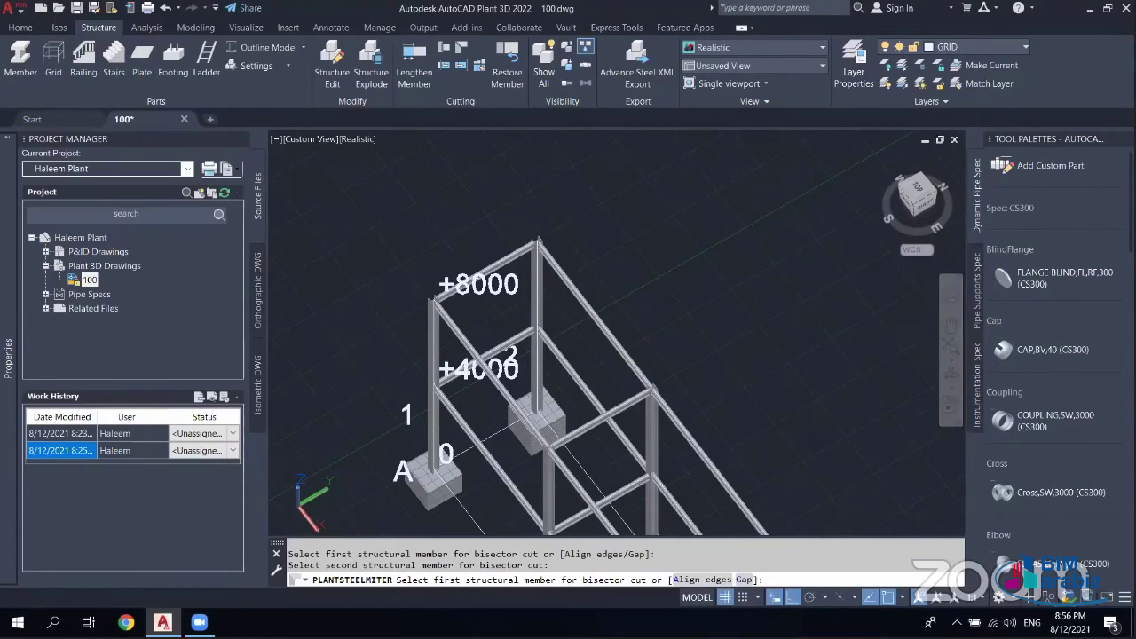
{"action": "scroll", "coordinate": [457, 316], "scroll_direction": "up", "scroll_amount": 5}
{"action": "scroll", "coordinate": [449, 231], "scroll_direction": "down", "scroll_amount": 9}
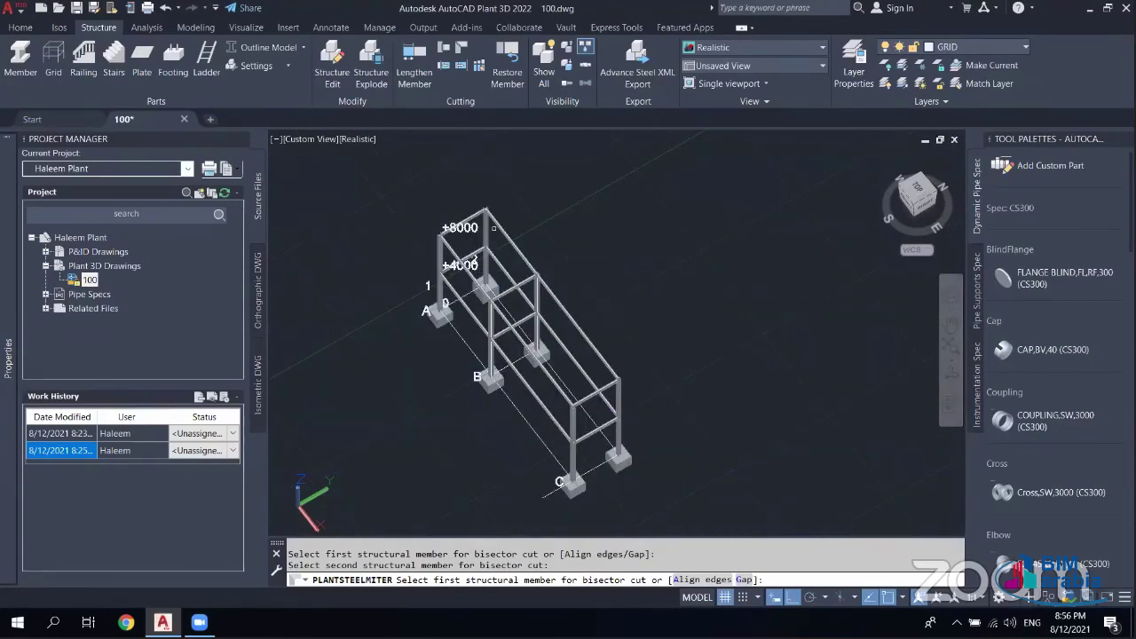
{"action": "middle_click_drag", "start_coordinate": [477, 326], "coordinate": [441, 242]}
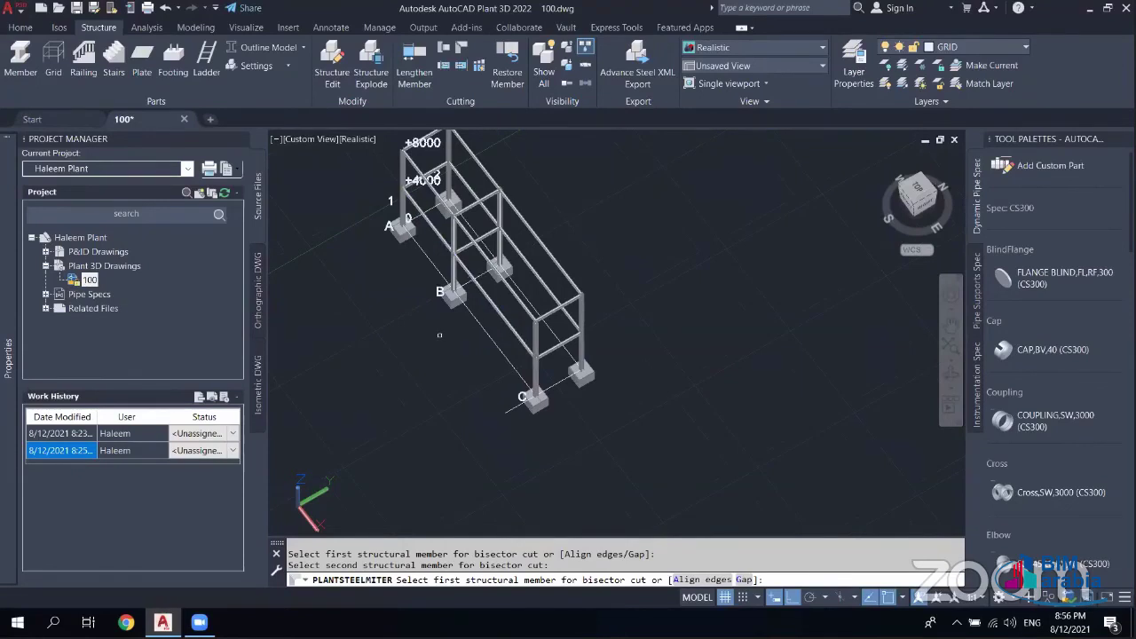
{"action": "middle_click_drag", "start_coordinate": [435, 288], "coordinate": [429, 287]}
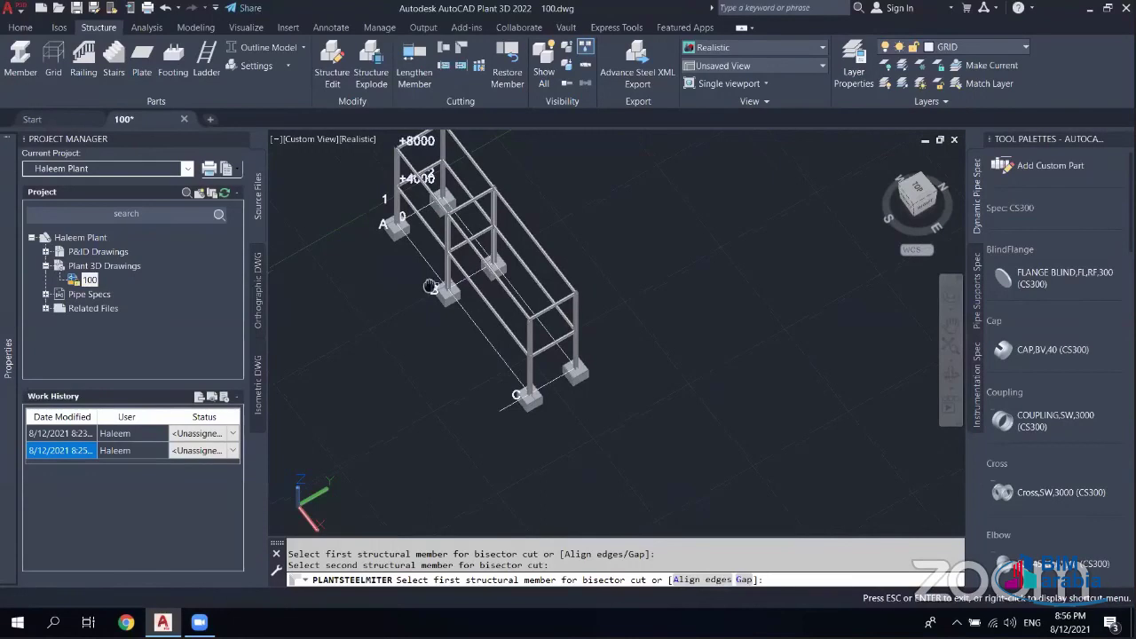
{"action": "left_click_drag", "start_coordinate": [429, 286], "coordinate": [403, 294]}
{"action": "key", "text": "Escape"}
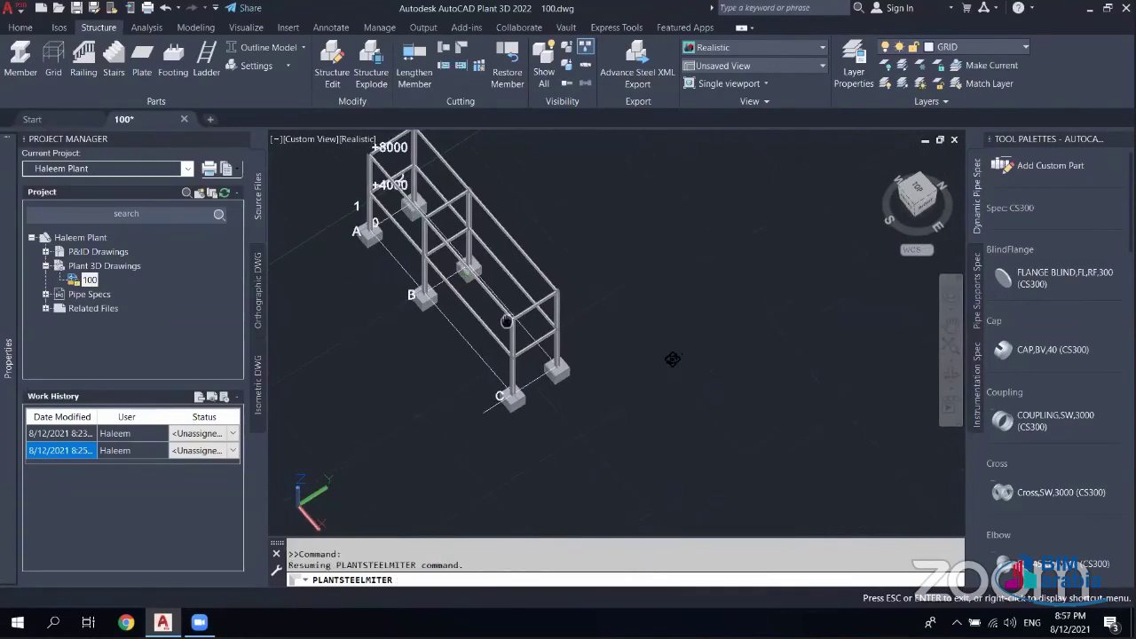
{"action": "left_click_drag", "start_coordinate": [506, 322], "coordinate": [664, 339]}
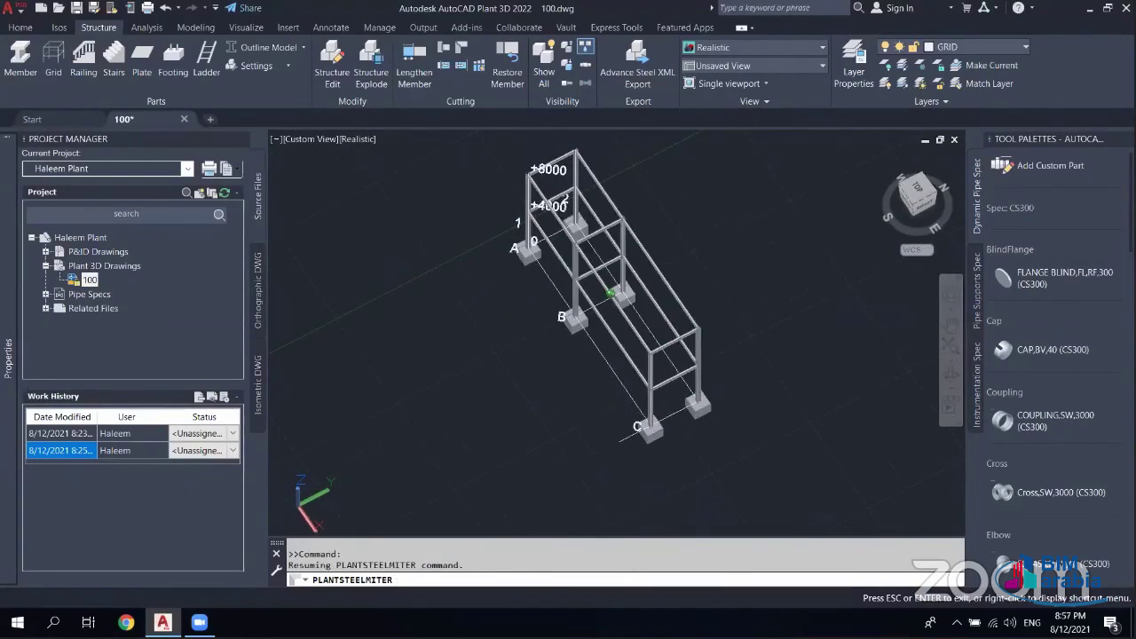
{"action": "middle_click_drag", "start_coordinate": [609, 293], "coordinate": [585, 267], "text": "shift"}
{"action": "key", "text": "Escape"}
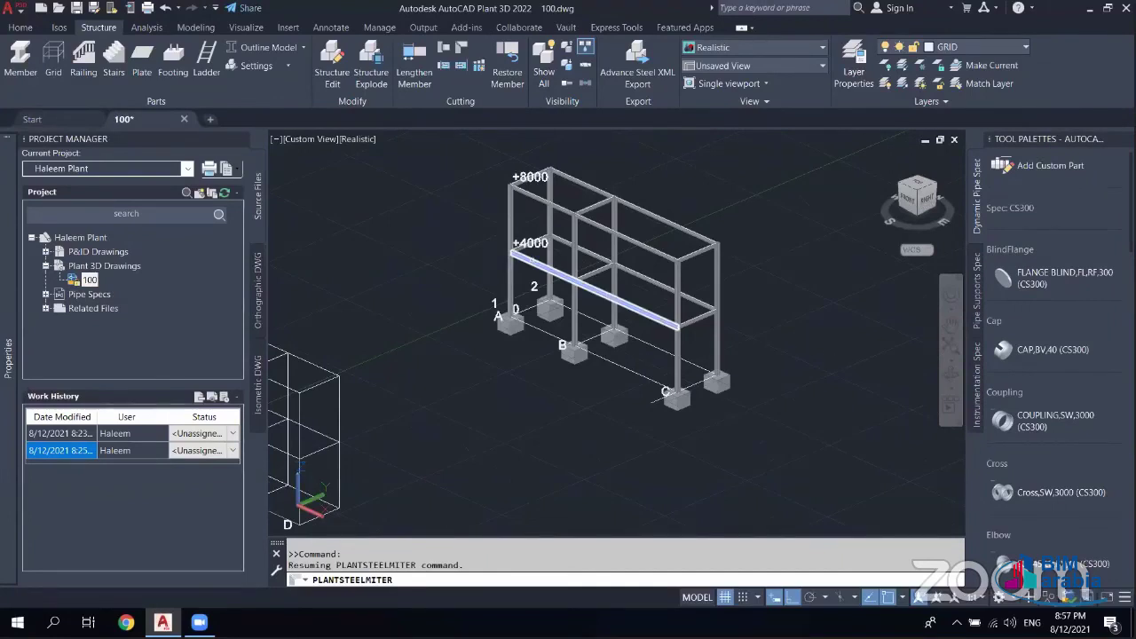
{"action": "scroll", "coordinate": [535, 262], "scroll_direction": "up", "scroll_amount": 2}
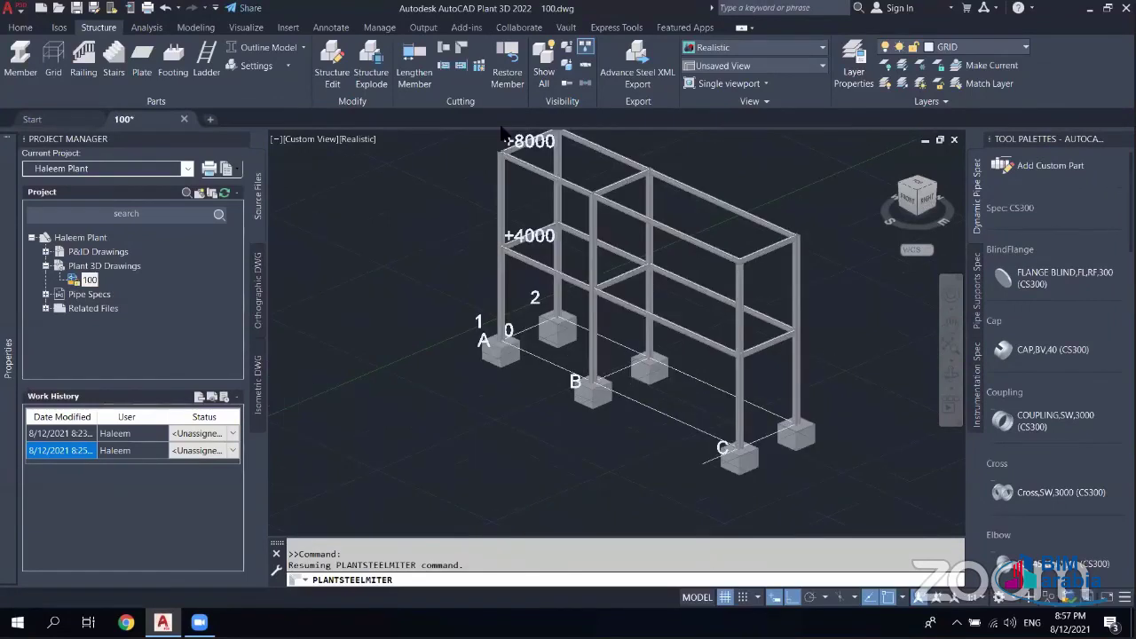
{"action": "middle_click_drag", "start_coordinate": [550, 135], "coordinate": [677, 266], "text": "shift"}
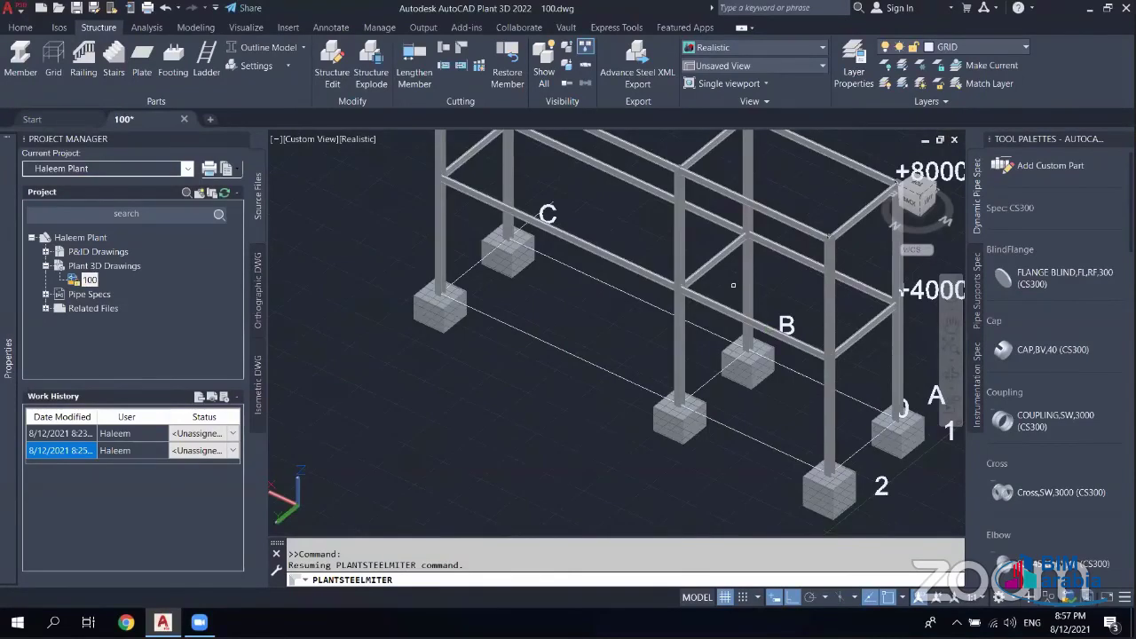
- In Railing Settings, set the 2nd mid rail height to 0 and Second post spacing to 2000
{"action": "left_click", "coordinate": [255, 67]}
{"action": "left_click", "coordinate": [268, 124]}
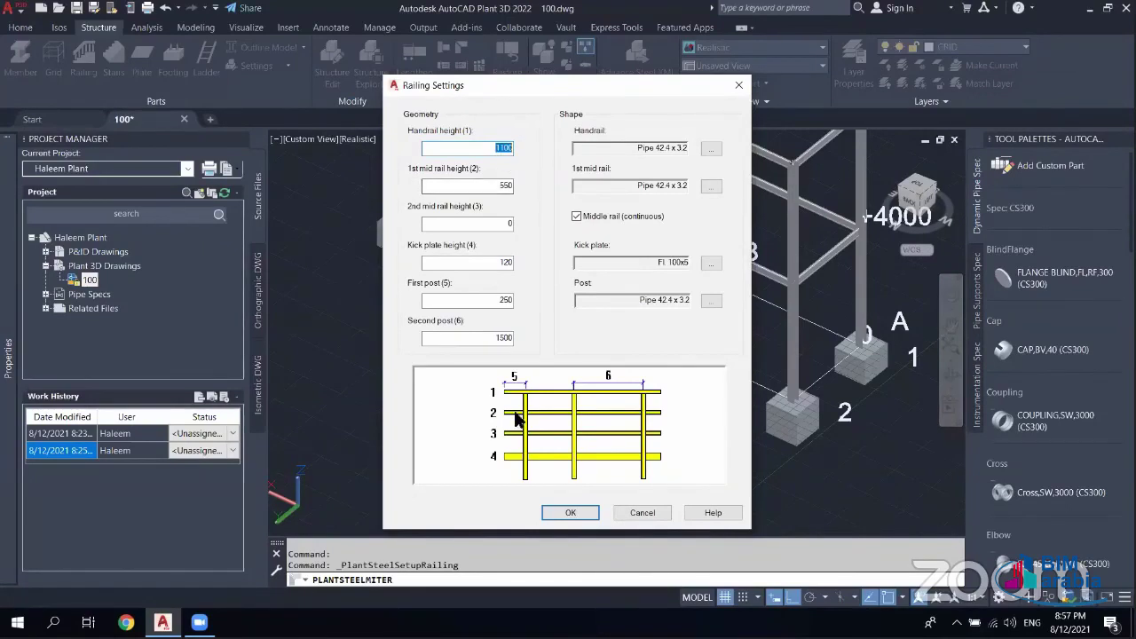
{"action": "double_click", "coordinate": [507, 186]}
{"action": "double_click", "coordinate": [511, 224]}
{"action": "type", "text": "0"}
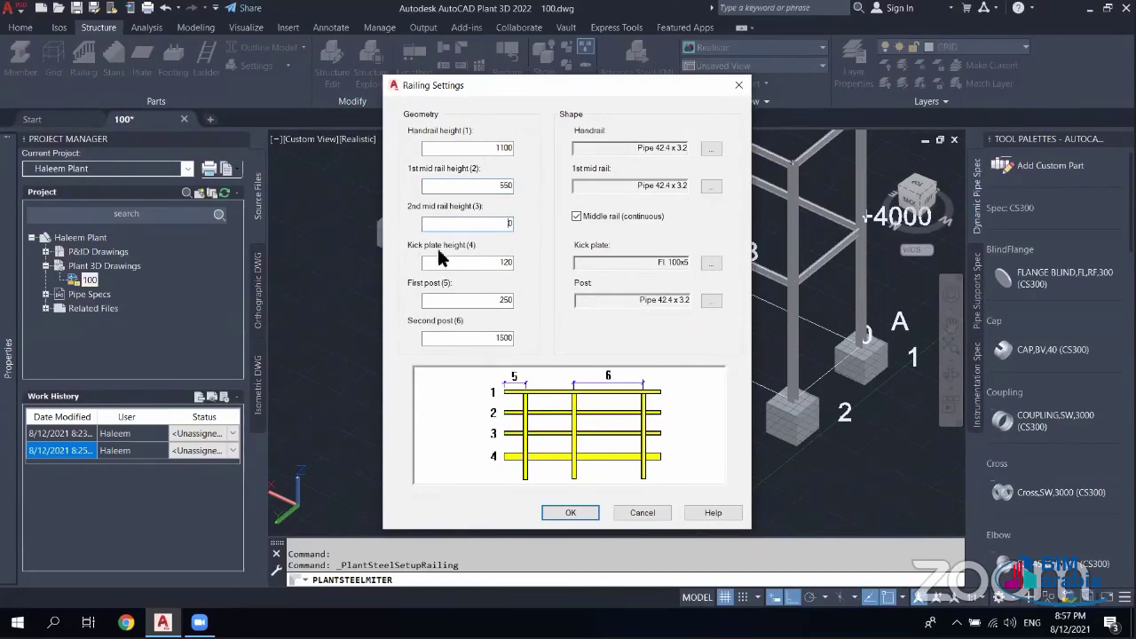
{"action": "left_click", "coordinate": [502, 262]}
{"action": "double_click", "coordinate": [506, 337]}
{"action": "type", "text": "200"}
{"action": "type", "text": "0"}
{"action": "left_click", "coordinate": [710, 149]}
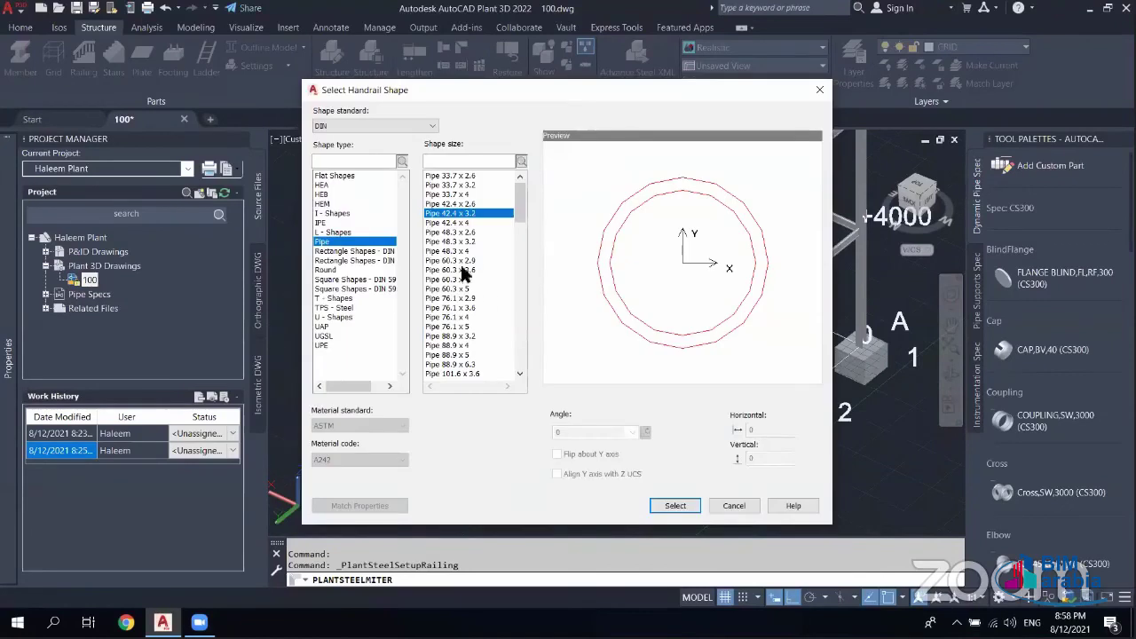
{"action": "left_click", "coordinate": [322, 194]}
{"action": "left_click", "coordinate": [332, 242]}
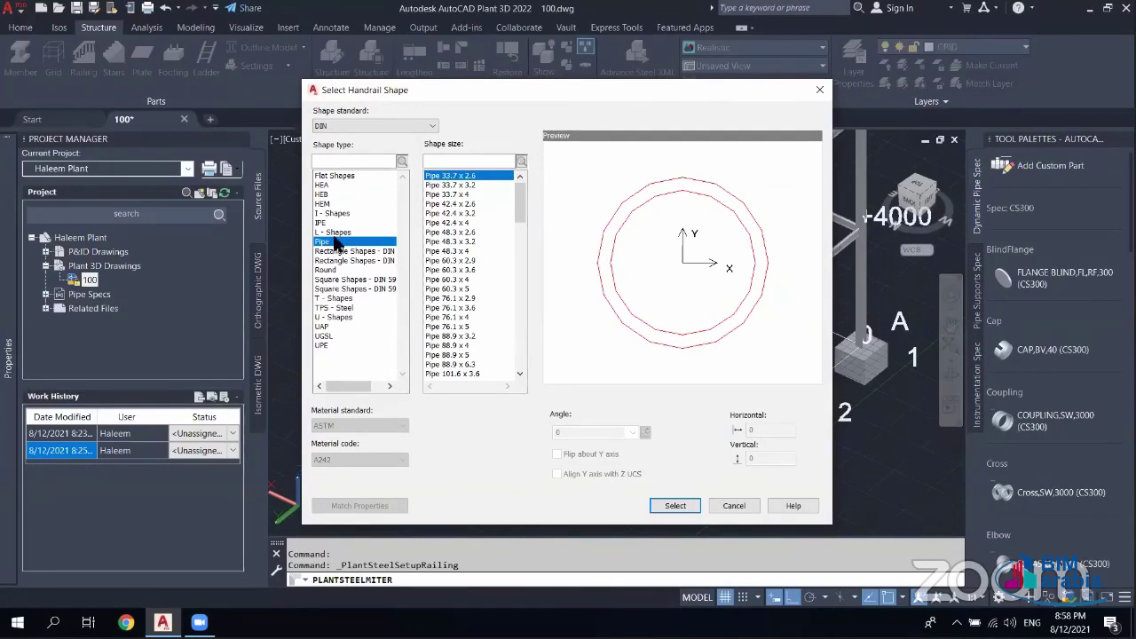
{"action": "left_click", "coordinate": [327, 184]}
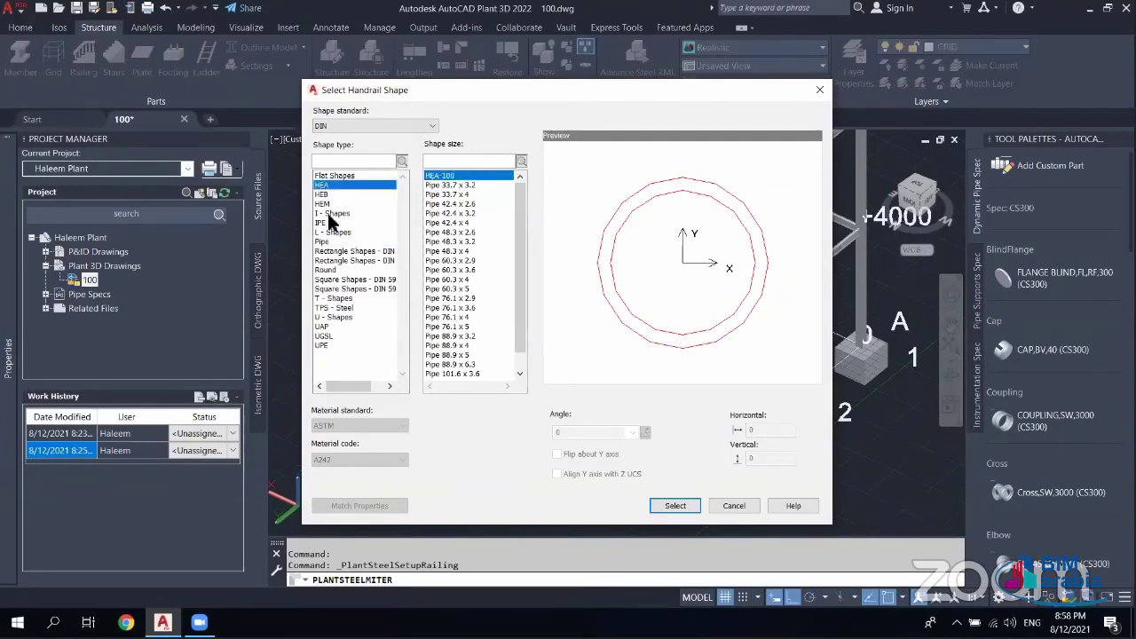
{"action": "left_click", "coordinate": [335, 232]}
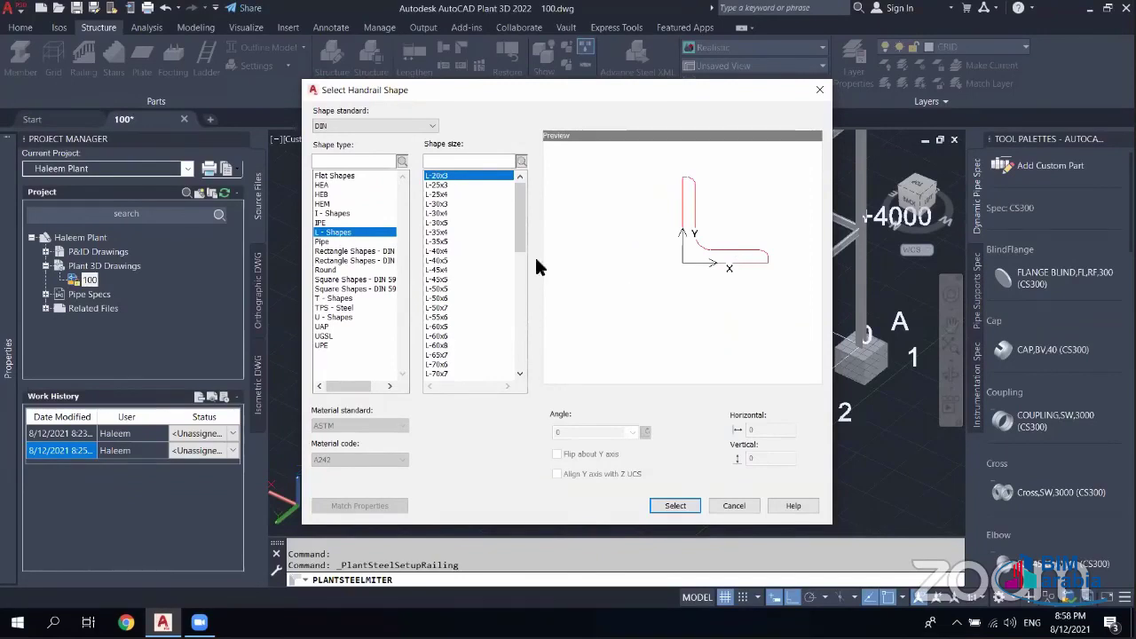
{"action": "left_click", "coordinate": [323, 241]}
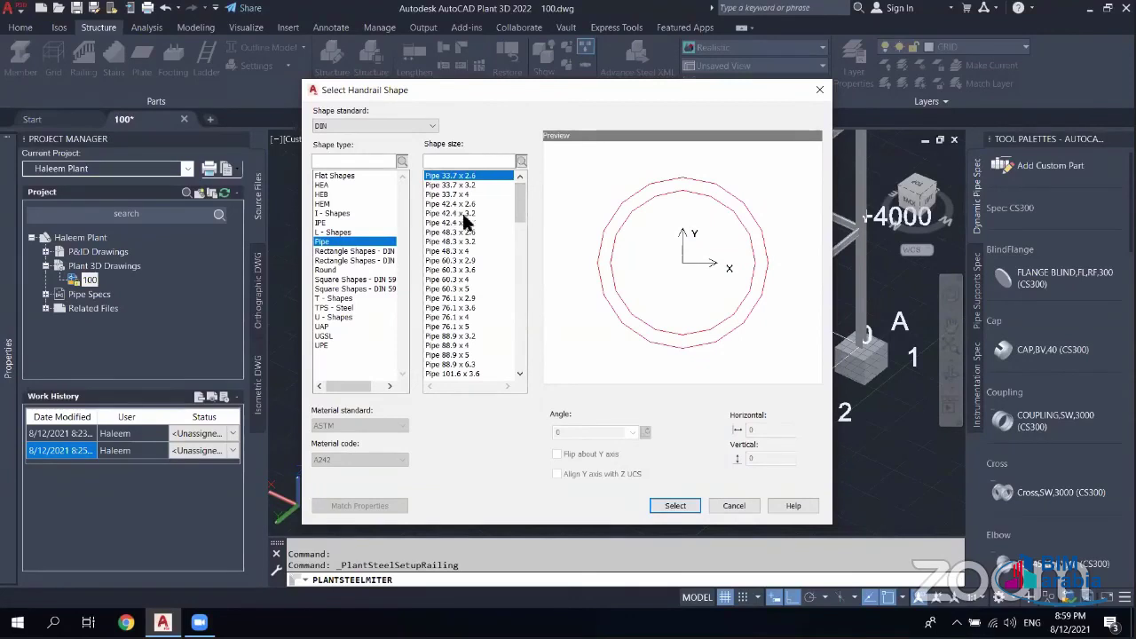
{"action": "left_click", "coordinate": [460, 213]}
{"action": "left_click", "coordinate": [676, 505]}
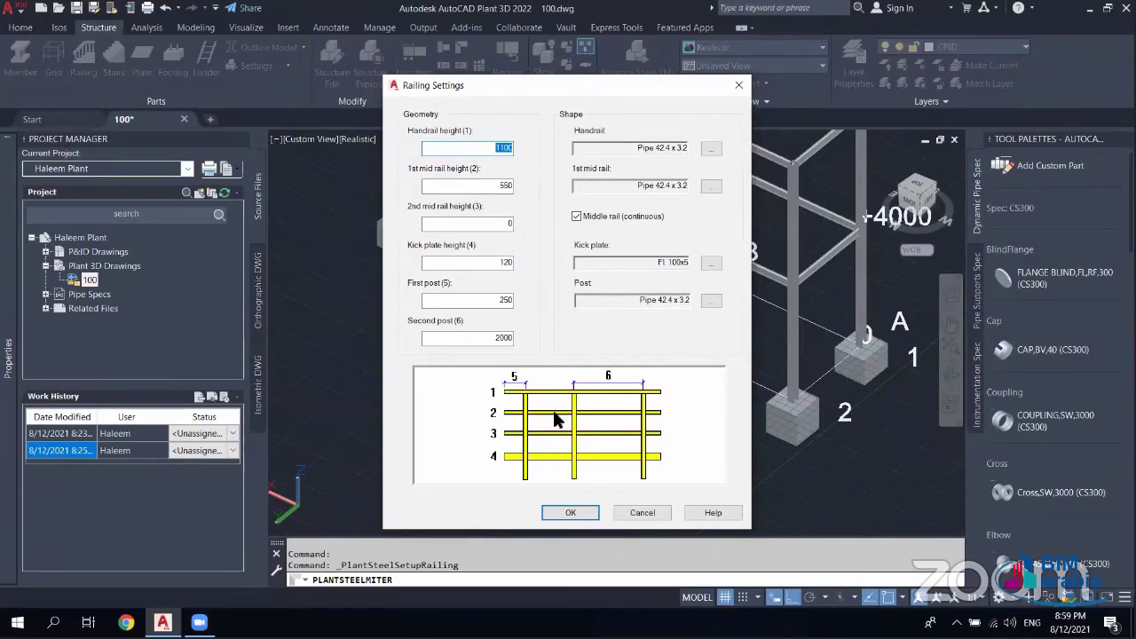
- Set railing profiles to Pipe 33.7 x 3.2 mid rail, Fl. 100x5 kick plate, Pipe 48.3 x 3.2 posts
{"action": "left_click", "coordinate": [711, 148]}
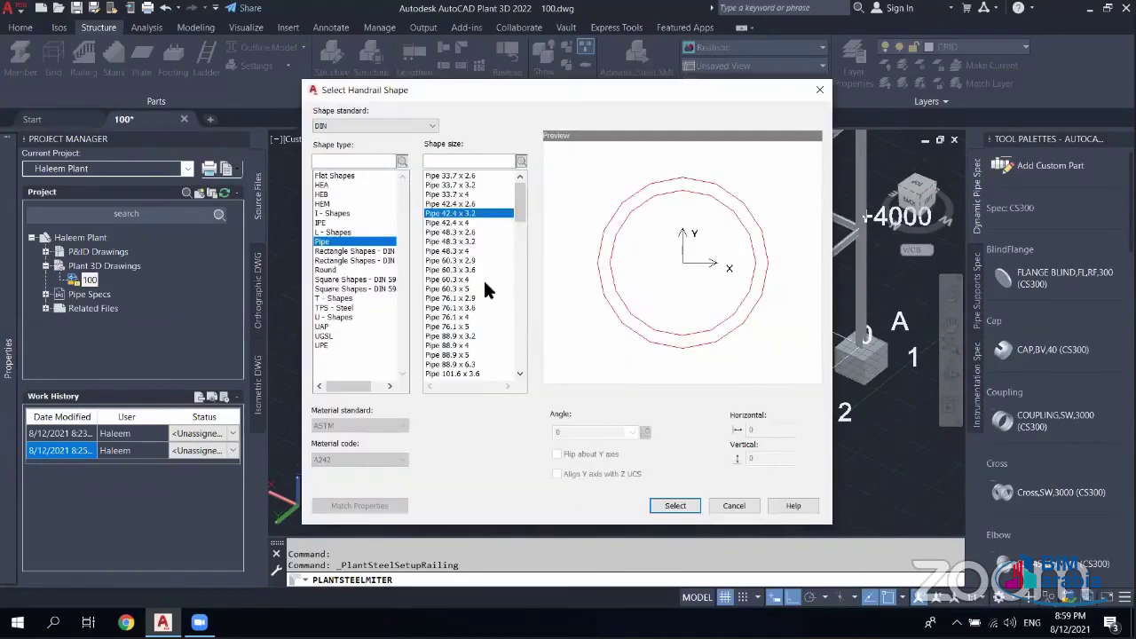
{"action": "left_click", "coordinate": [468, 242]}
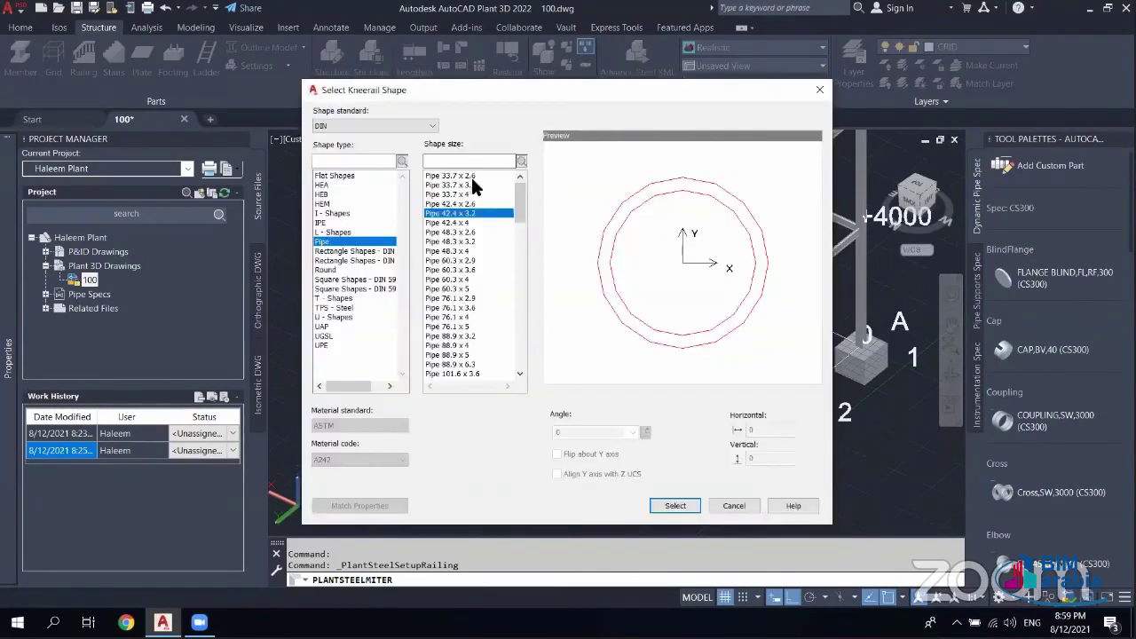
{"action": "left_click", "coordinate": [463, 186]}
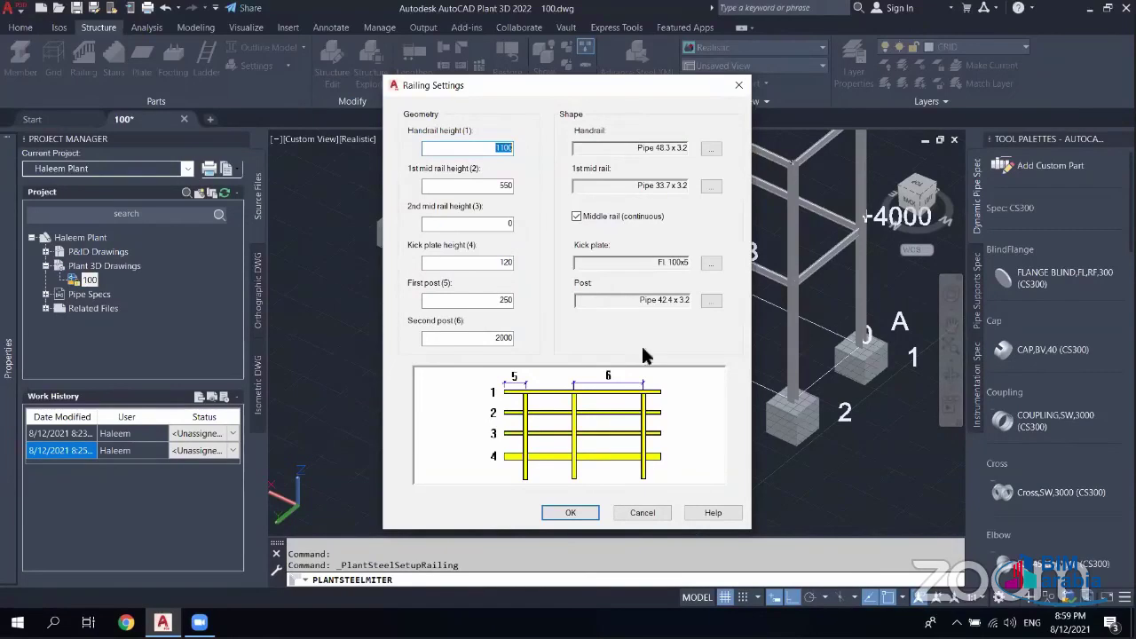
{"action": "key", "text": "Tab"}
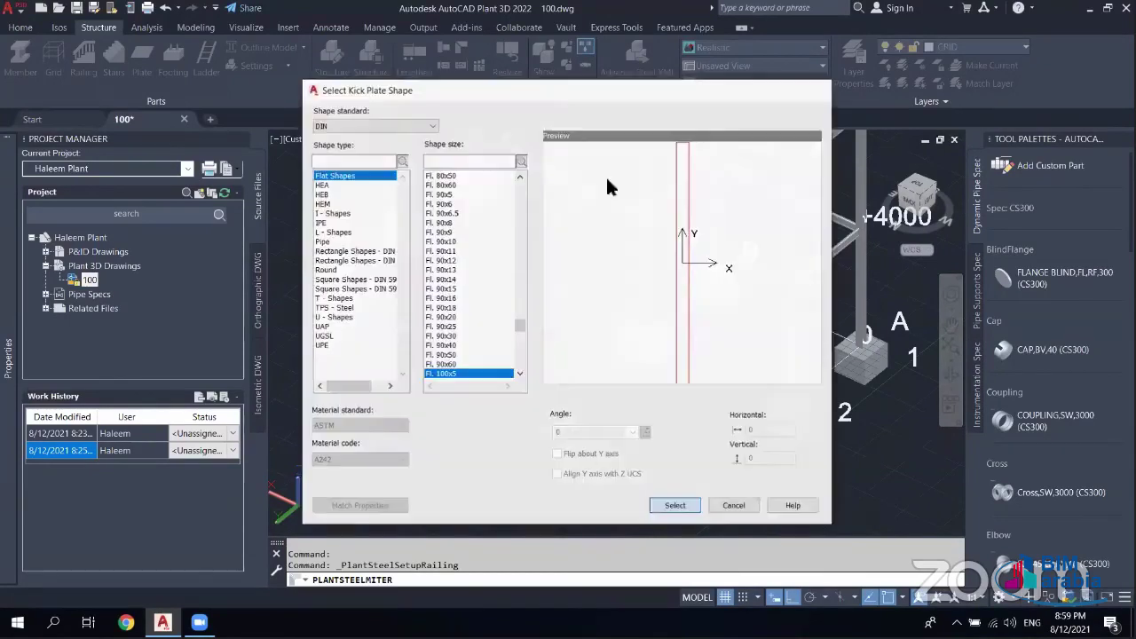
{"action": "key", "text": "Return"}
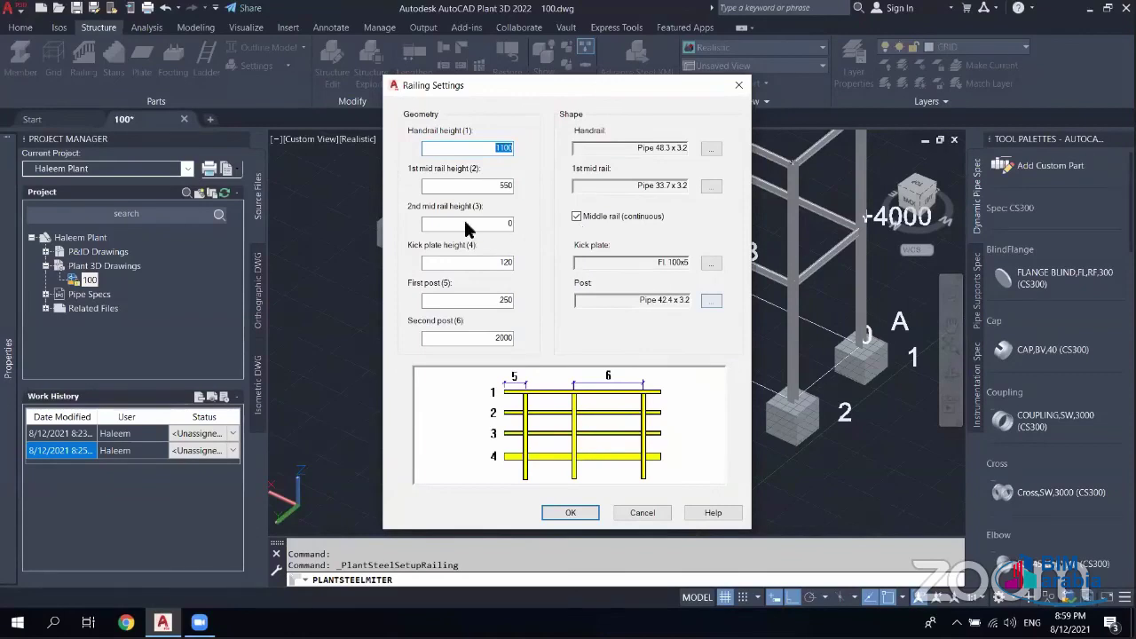
{"action": "key", "text": "Return"}
{"action": "key", "text": "Return"}
- Accept the railing settings, zoom around the frame, then cancel the railing placement
{"action": "left_click", "coordinate": [85, 71]}
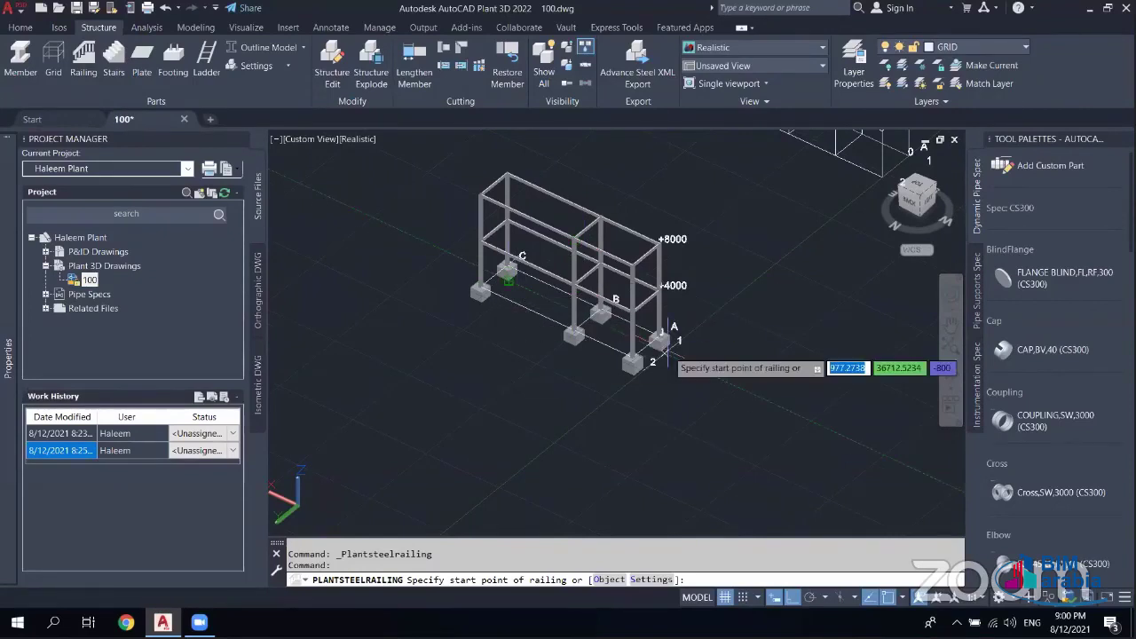
{"action": "scroll", "coordinate": [668, 358], "scroll_direction": "down", "scroll_amount": 2}
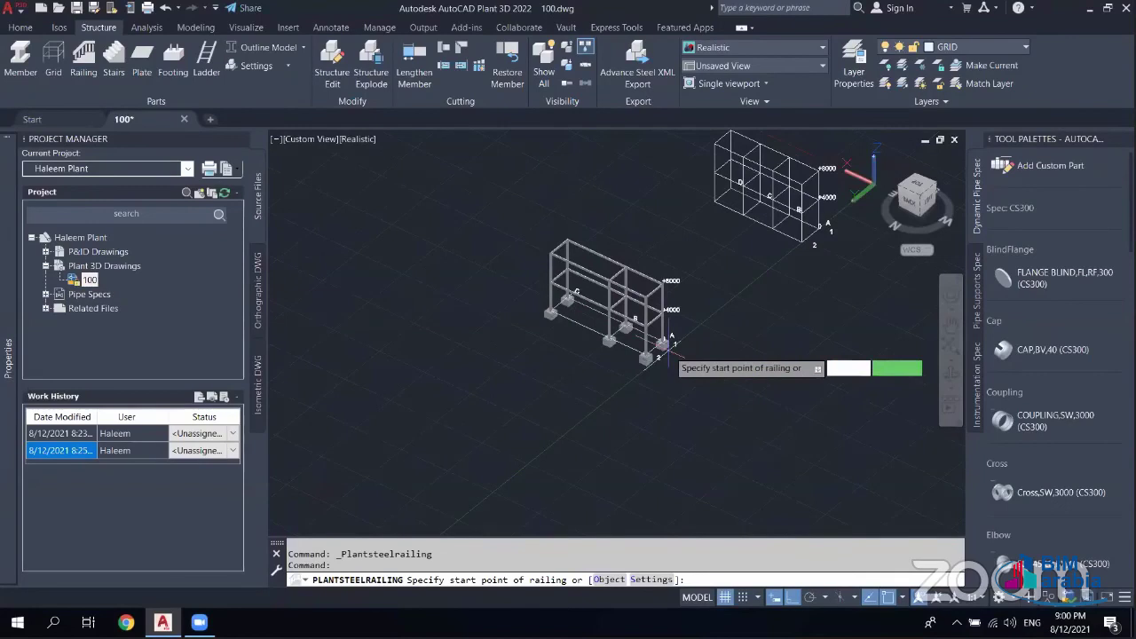
{"action": "scroll", "coordinate": [669, 358], "scroll_direction": "up", "scroll_amount": 1}
{"action": "scroll", "coordinate": [669, 359], "scroll_direction": "up", "scroll_amount": 3}
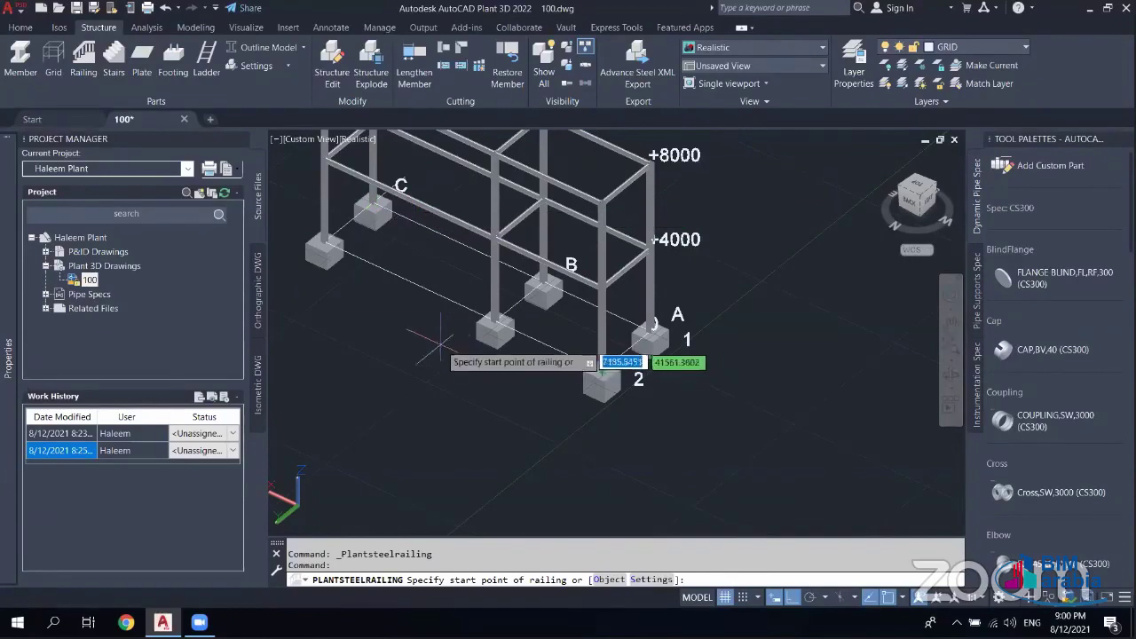
{"action": "key", "text": "Escape"}
{"action": "key", "text": "Escape"}
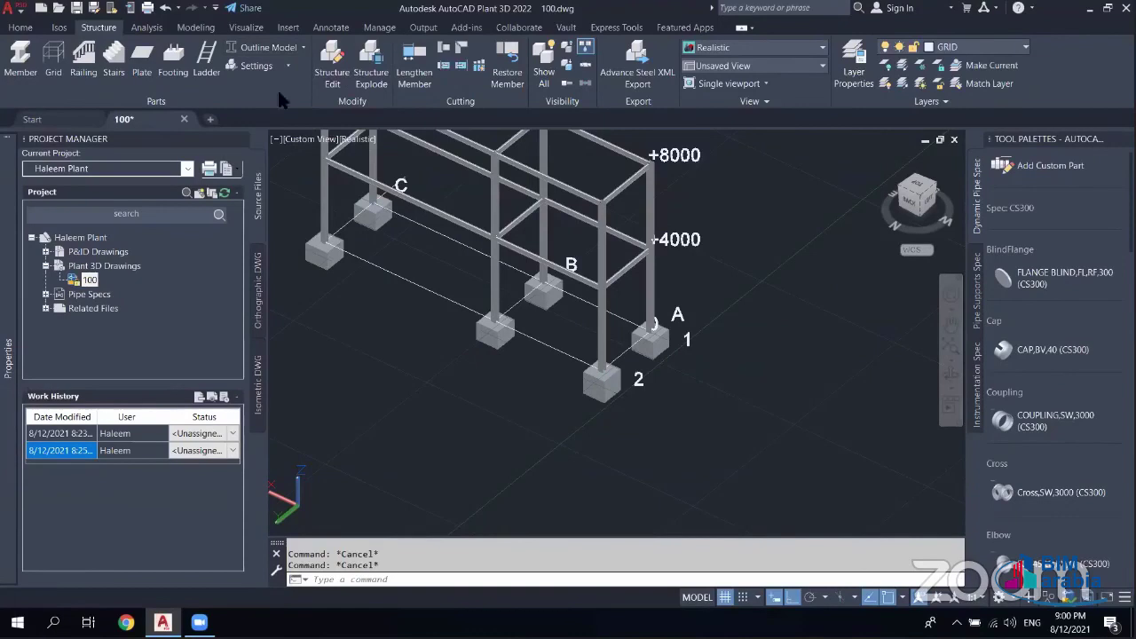
- Show the frame as Line Model and start a line with Midpoint object snap turned on
{"action": "left_click", "coordinate": [257, 75]}
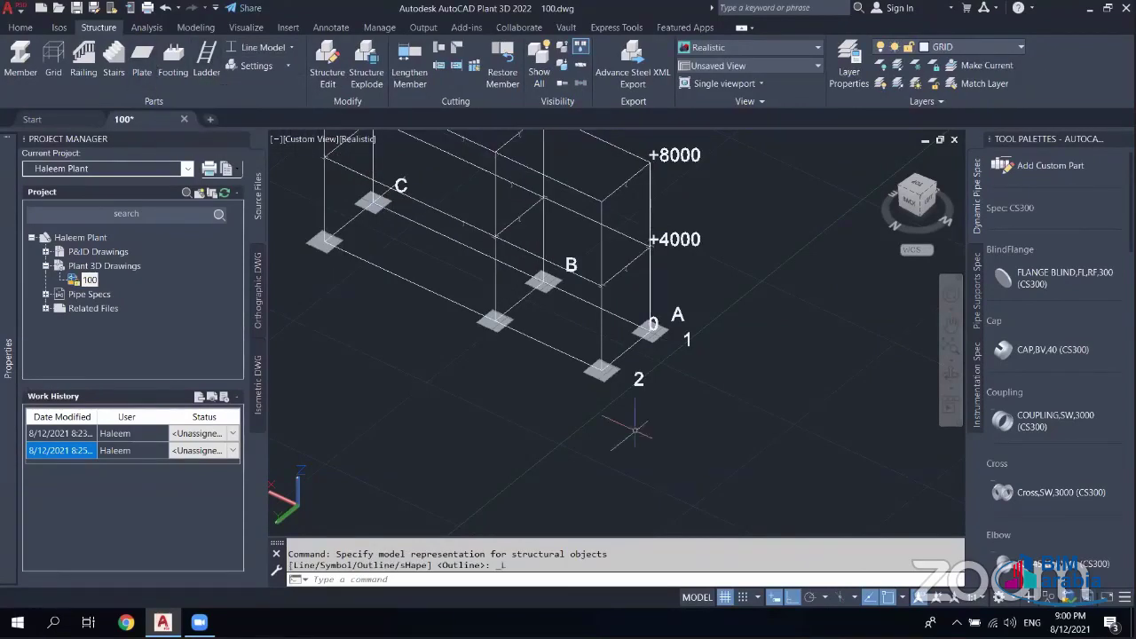
{"action": "type", "text": "l"}
{"action": "key", "text": "Return"}
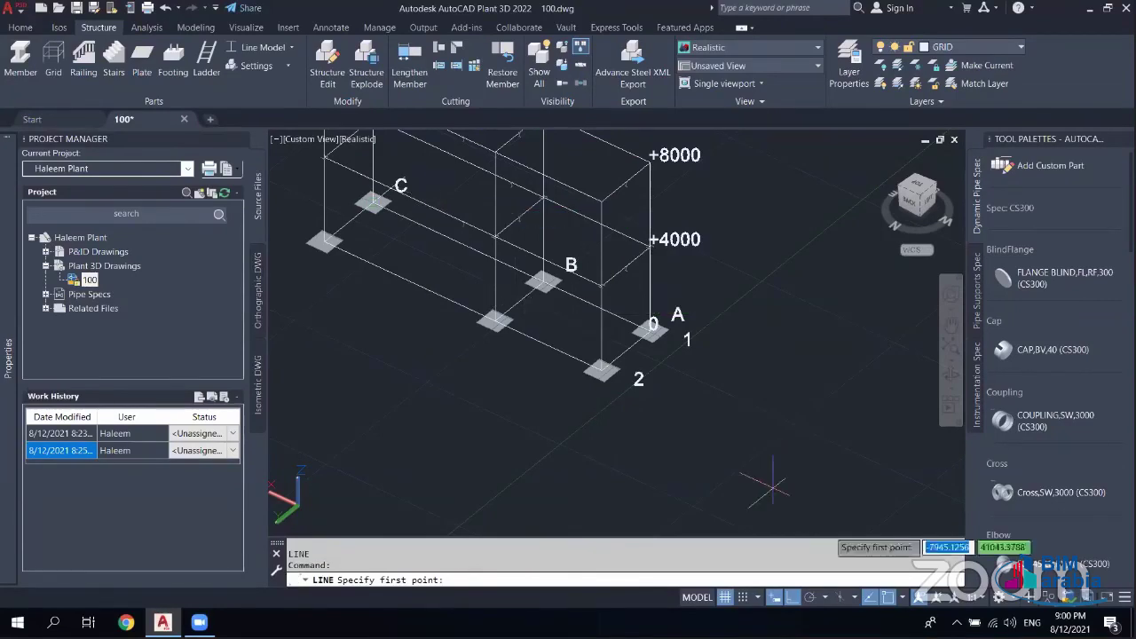
{"action": "left_click", "coordinate": [904, 596]}
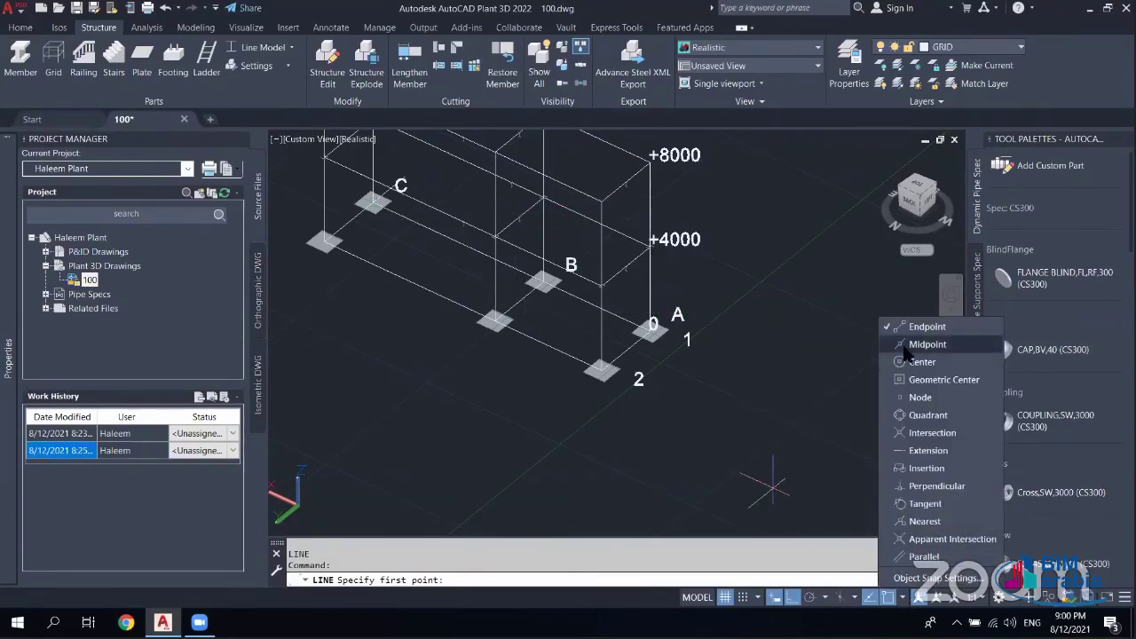
{"action": "left_click", "coordinate": [941, 347]}
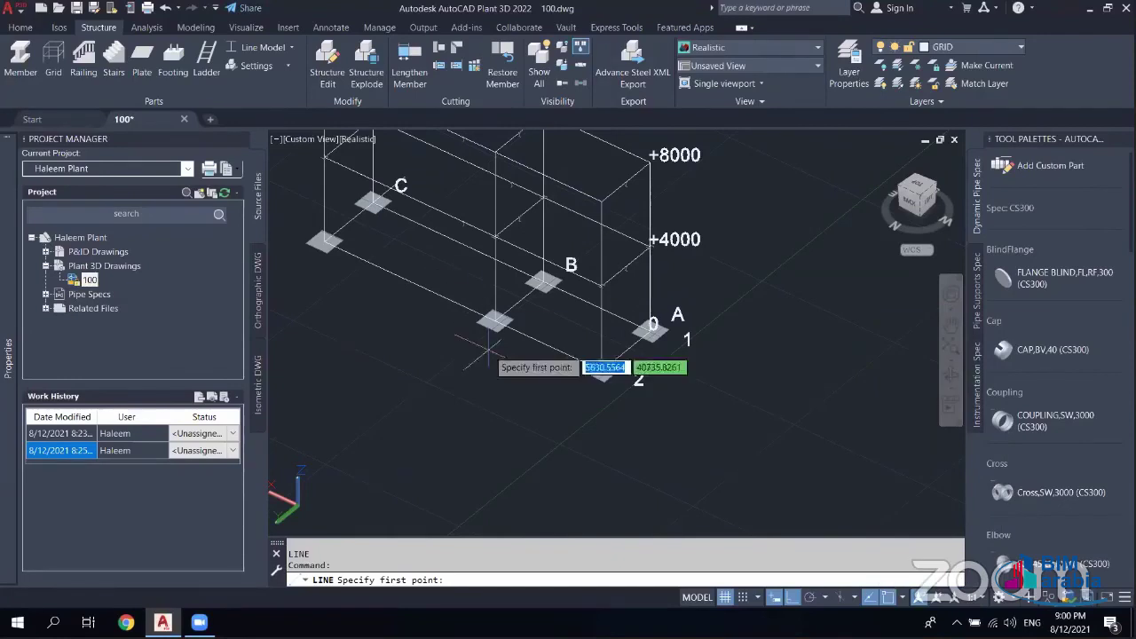
- Draw a 1000-unit helper line from a picked point inside the frame
{"action": "middle_click_drag", "start_coordinate": [461, 377], "coordinate": [491, 424], "text": "shift"}
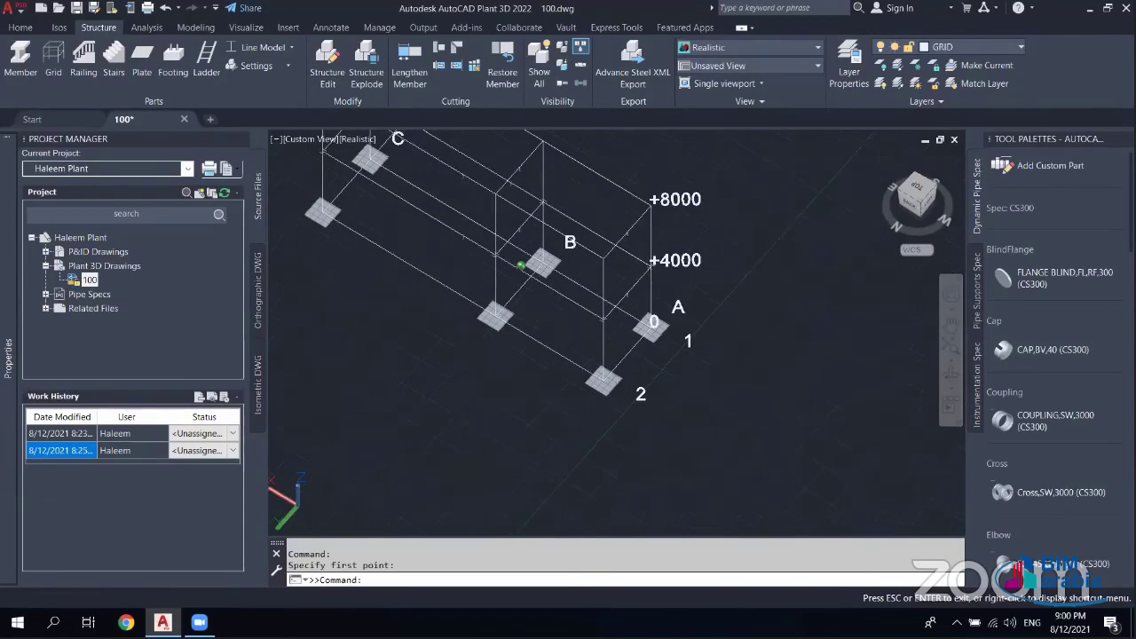
{"action": "key", "text": "Escape"}
{"action": "left_click", "coordinate": [392, 240]}
{"action": "type", "text": "1000"}
{"action": "key", "text": "Return"}
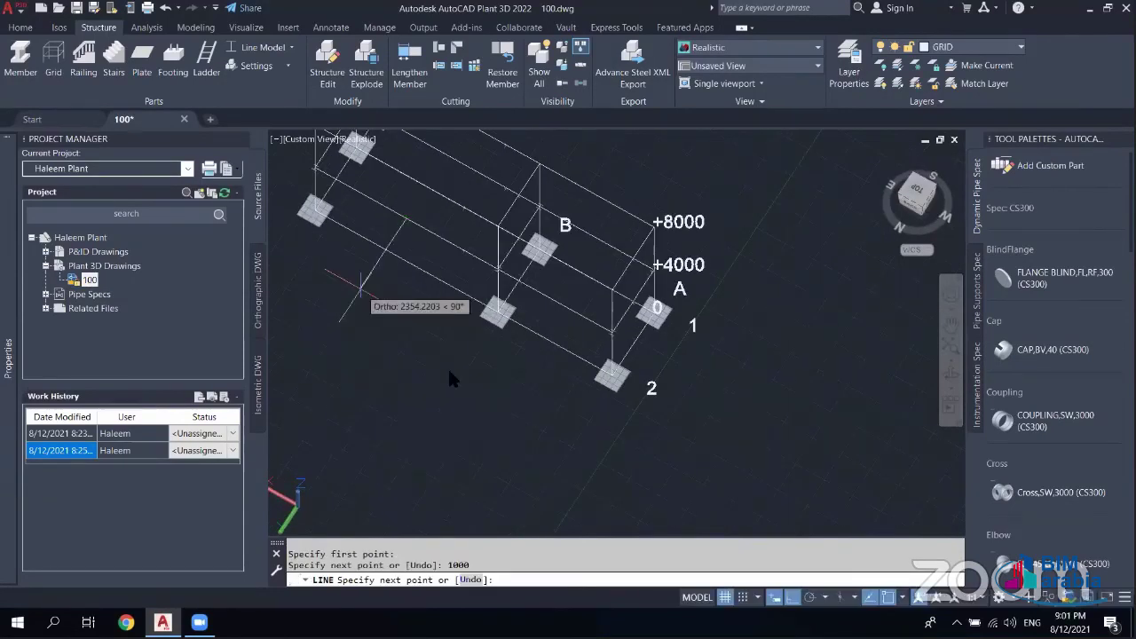
{"action": "key", "text": "Escape"}
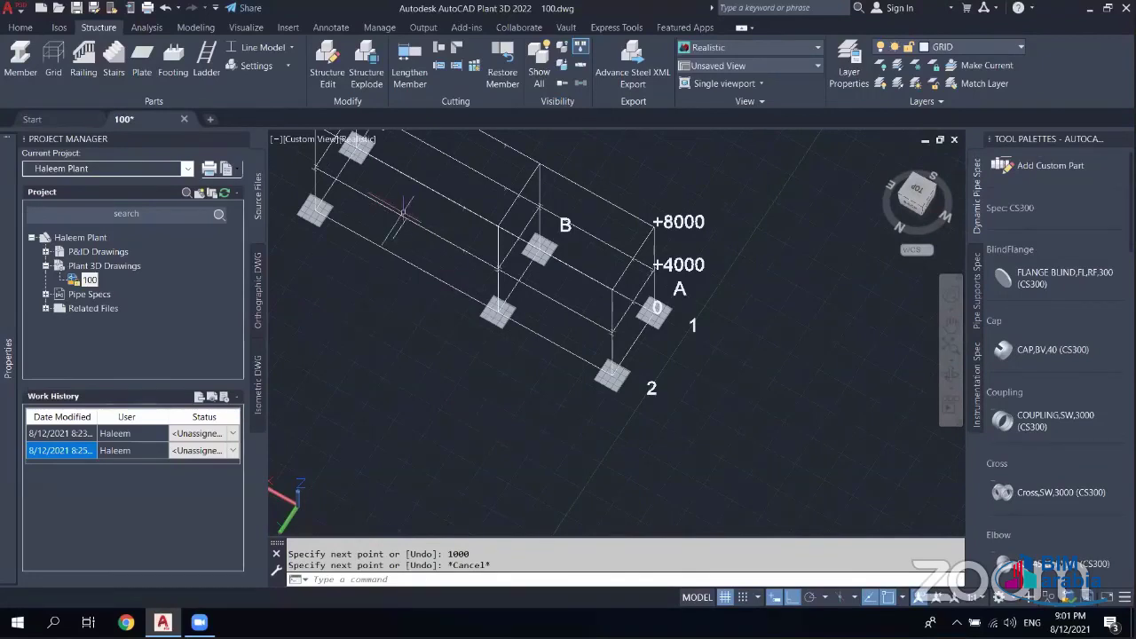
{"action": "middle_click_drag", "start_coordinate": [570, 325], "coordinate": [525, 262], "text": "shift"}
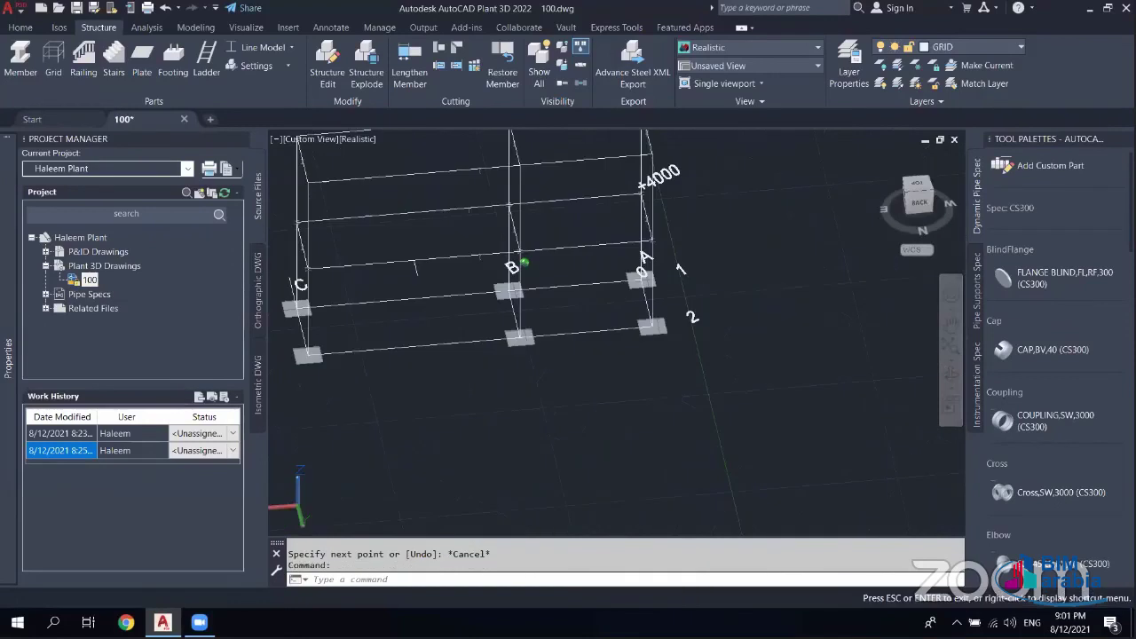
- Place a sloped railing starting at the grid 2 footing
{"action": "left_click", "coordinate": [84, 63]}
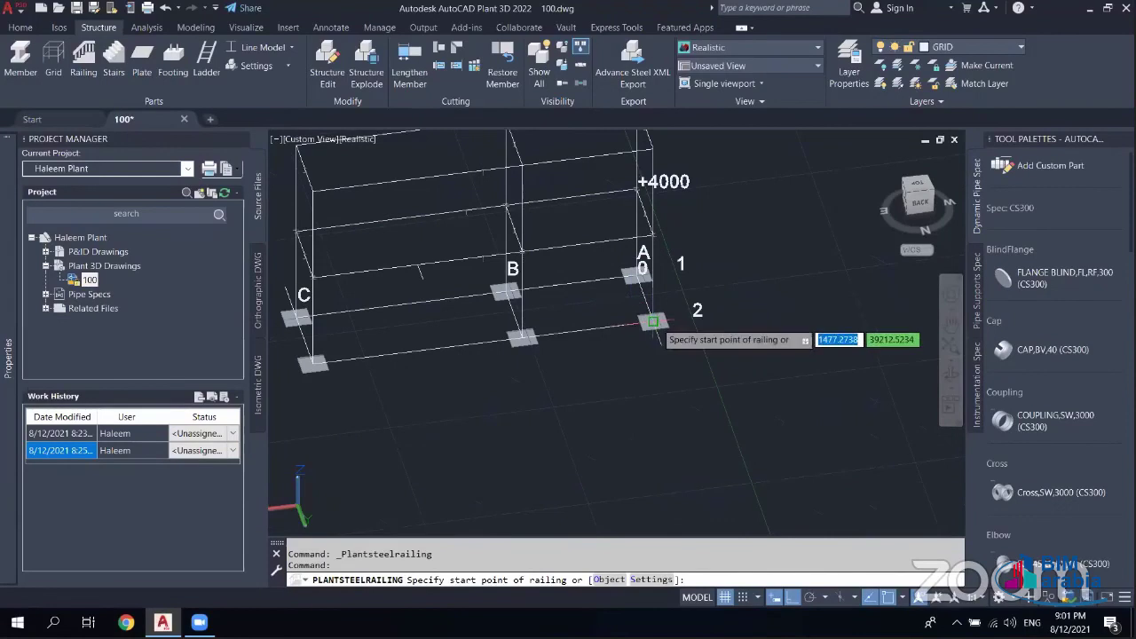
{"action": "left_click", "coordinate": [417, 265]}
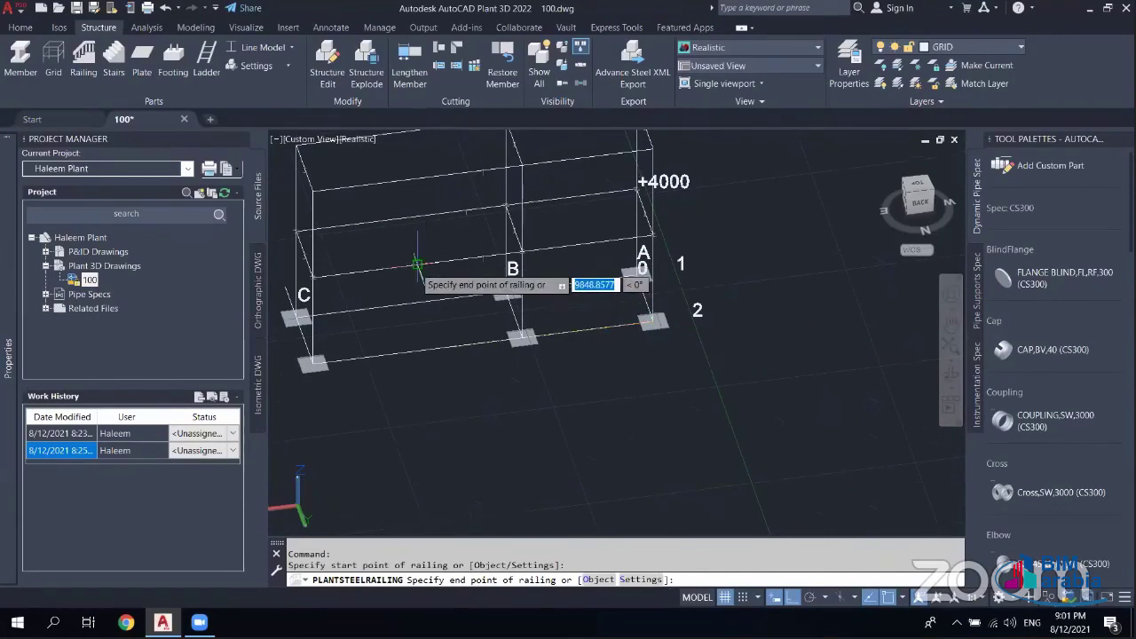
{"action": "scroll", "coordinate": [418, 264], "scroll_direction": "up", "scroll_amount": 5}
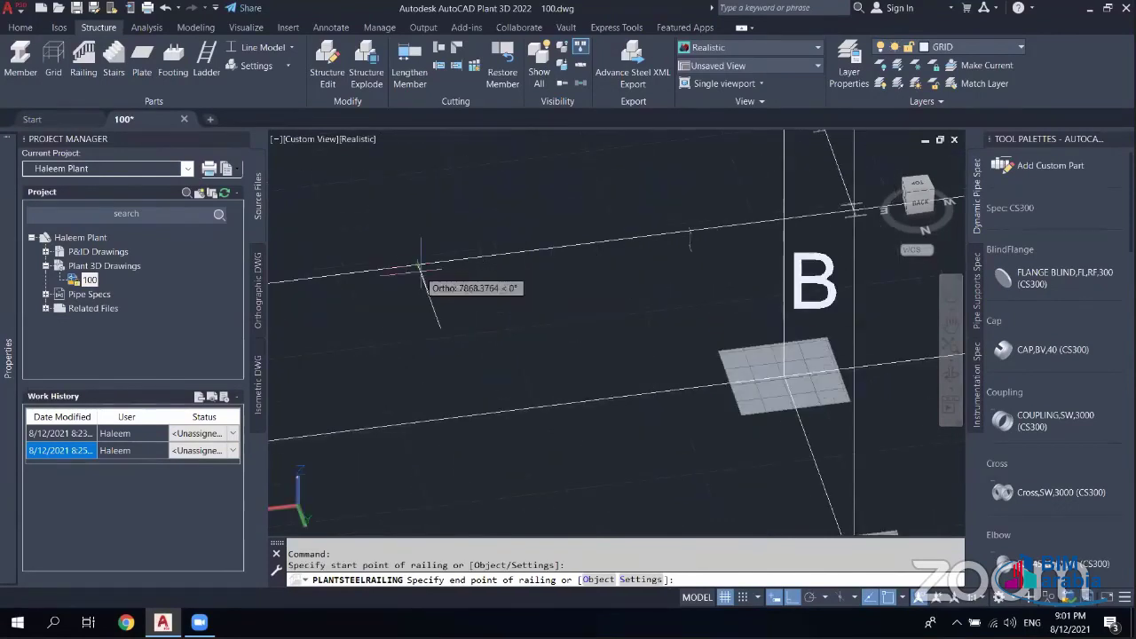
{"action": "scroll", "coordinate": [401, 355], "scroll_direction": "down", "scroll_amount": 3}
{"action": "scroll", "coordinate": [402, 360], "scroll_direction": "down", "scroll_amount": 5}
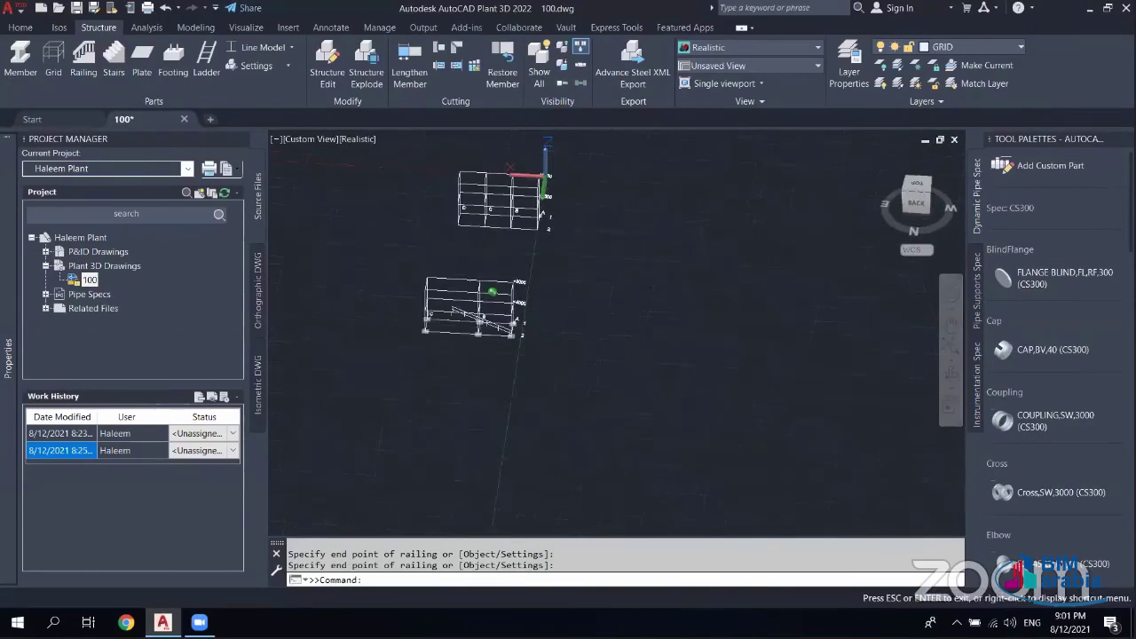
{"action": "middle_click_drag", "start_coordinate": [401, 360], "coordinate": [418, 355], "text": "shift"}
{"action": "key", "text": "Escape"}
{"action": "scroll", "coordinate": [491, 292], "scroll_direction": "up", "scroll_amount": 5}
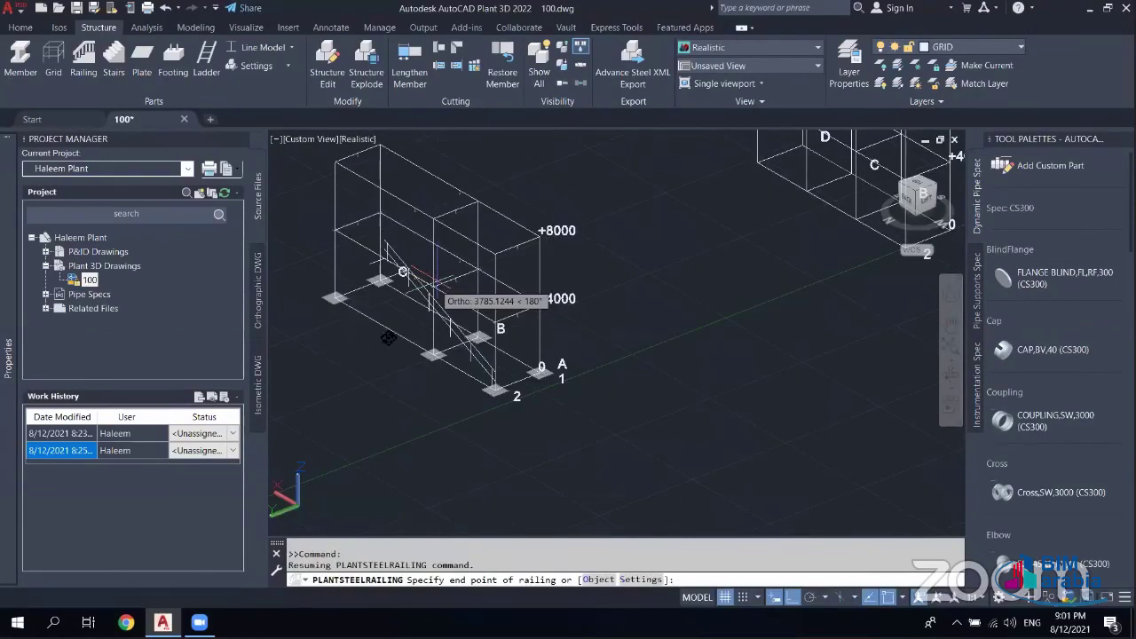
{"action": "key", "text": "Escape"}
{"action": "mouse_move", "coordinate": [351, 315]}
{"action": "middle_mouse_down", "text": "shift"}
{"action": "mouse_move", "coordinate": [435, 282]}
{"action": "mouse_move", "coordinate": [462, 293]}
{"action": "middle_mouse_up", "text": "shift"}
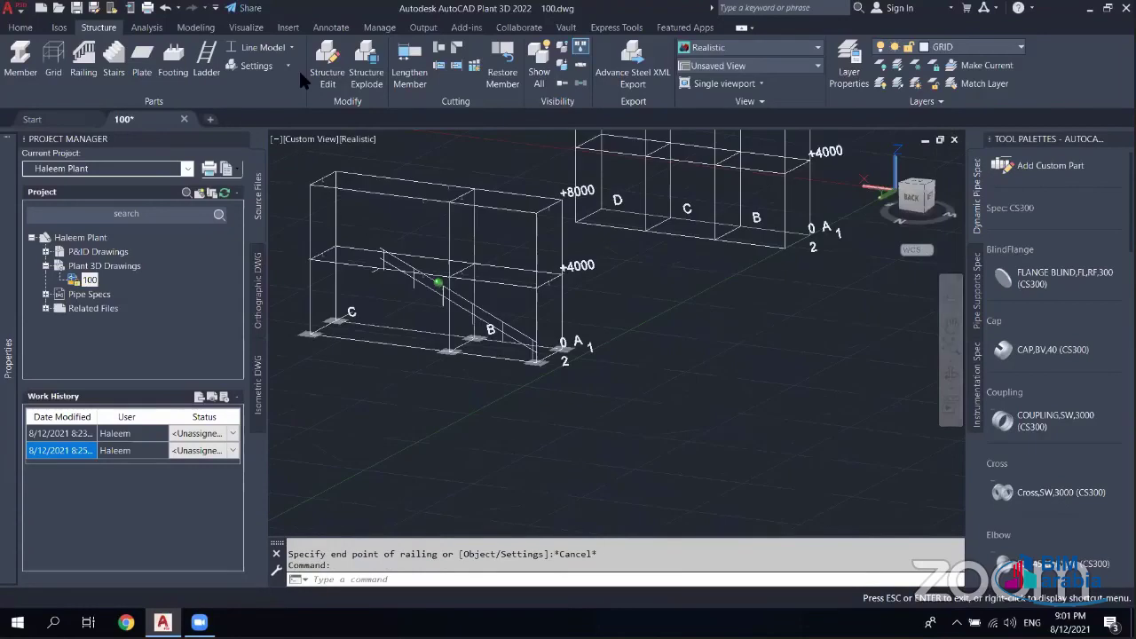
- Switch the members back to Outline Model and orbit to view the railing
{"action": "left_click", "coordinate": [263, 47]}
{"action": "left_click", "coordinate": [281, 131]}
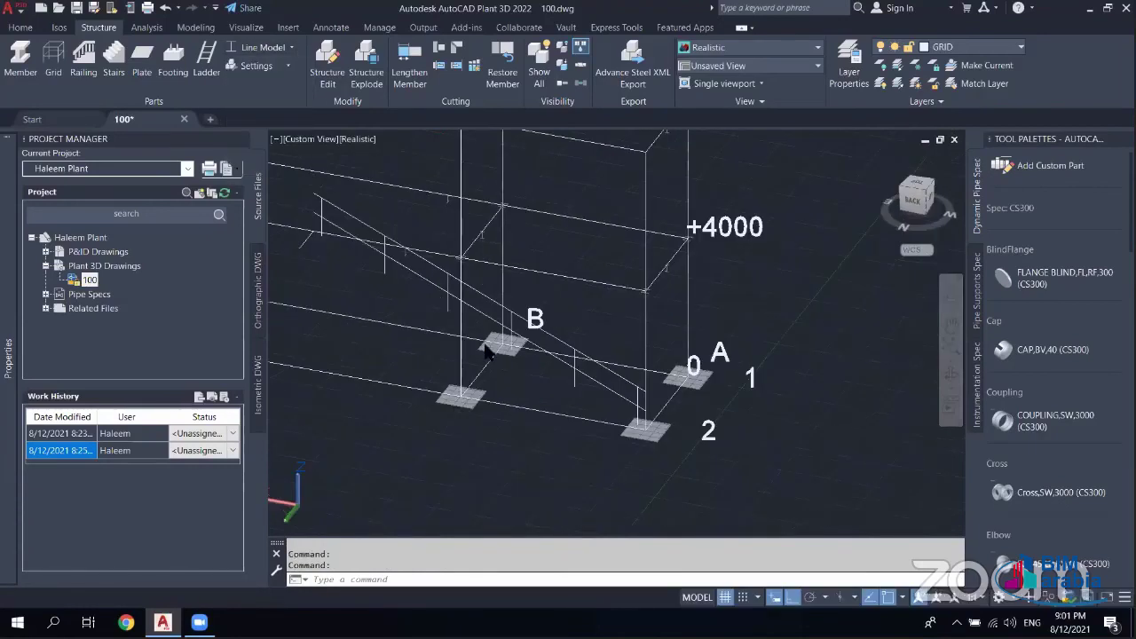
{"action": "left_click", "coordinate": [503, 359]}
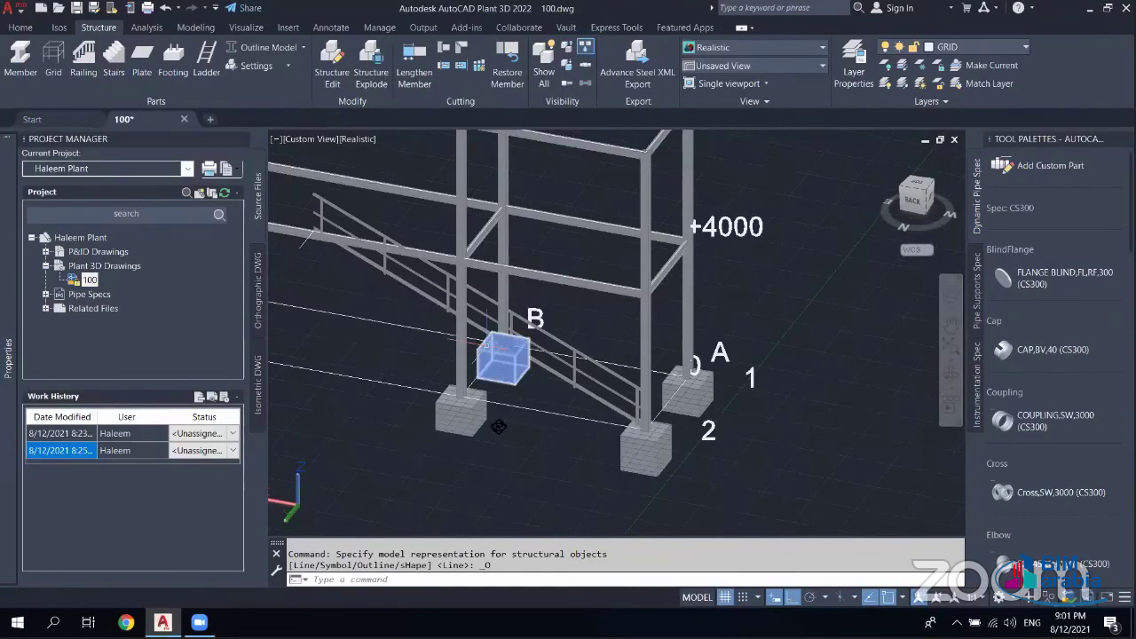
{"action": "middle_click_drag", "start_coordinate": [485, 345], "coordinate": [586, 333], "text": "shift"}
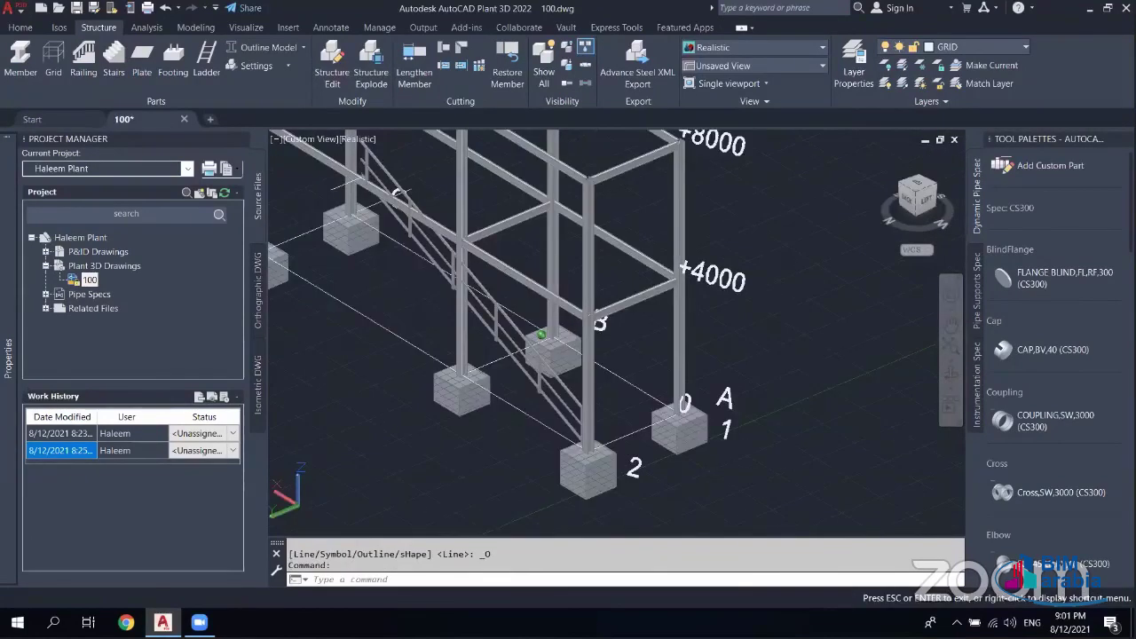
- Show the steel structure as Line Model
{"action": "left_click", "coordinate": [114, 62]}
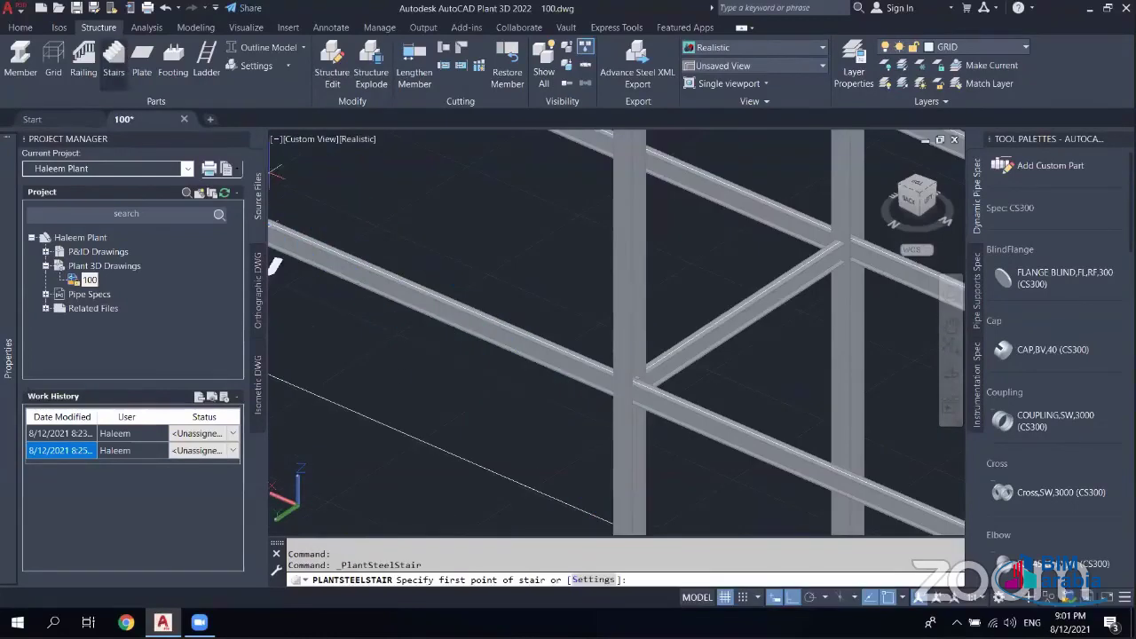
{"action": "scroll", "coordinate": [395, 372], "scroll_direction": "down", "scroll_amount": 5}
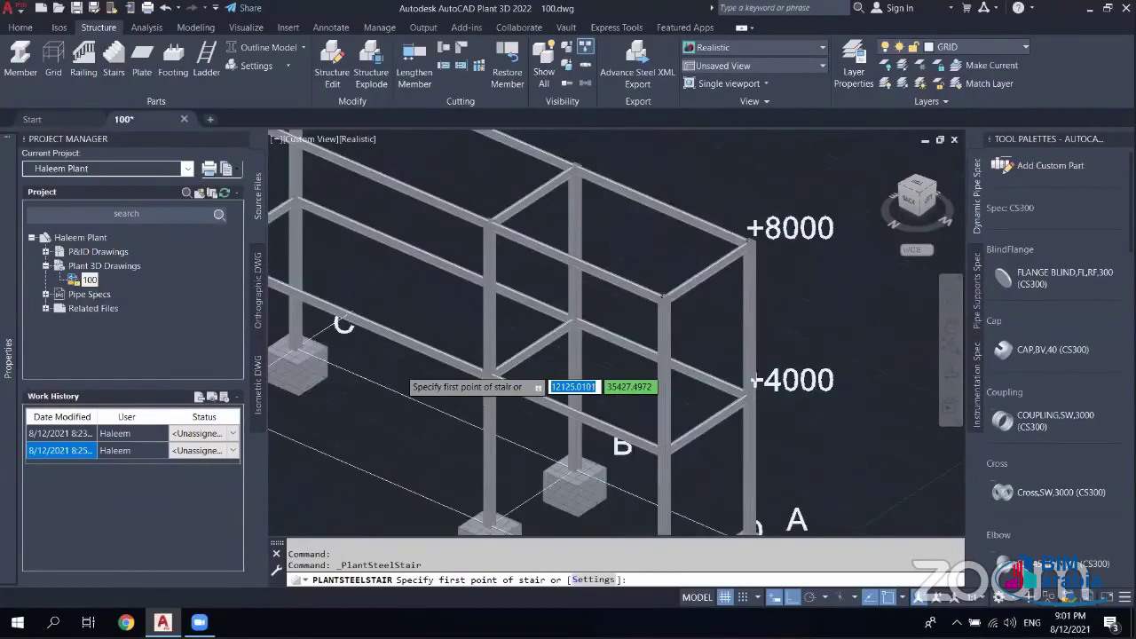
{"action": "left_click", "coordinate": [266, 47]}
{"action": "left_click", "coordinate": [263, 75]}
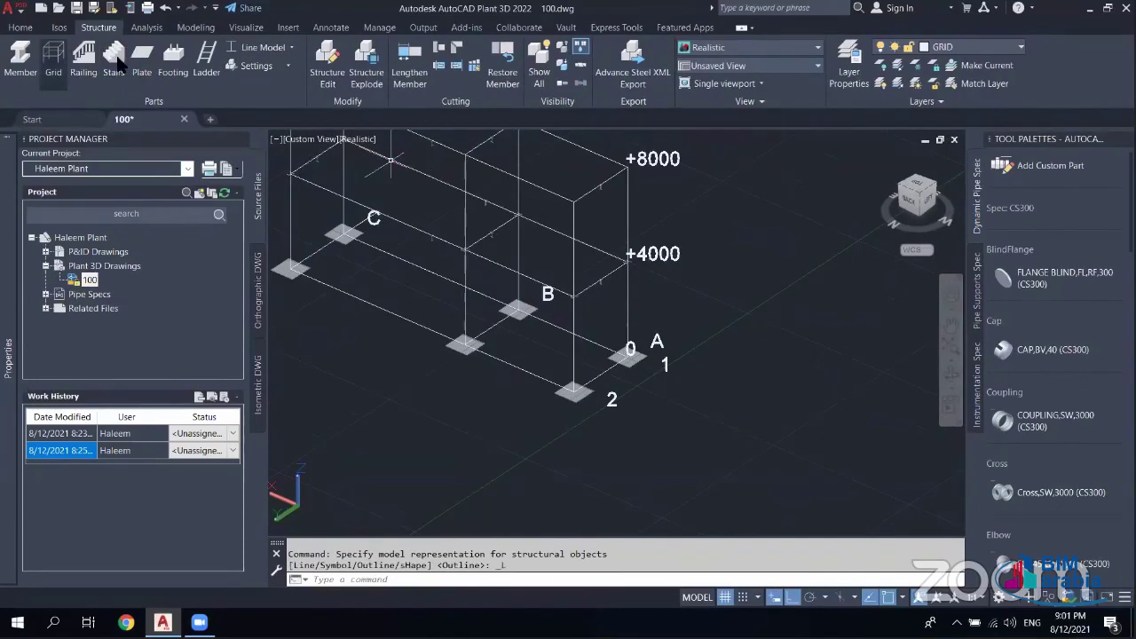
- Place a stair from grid point 2 running along the frame toward C
{"action": "left_click", "coordinate": [114, 61]}
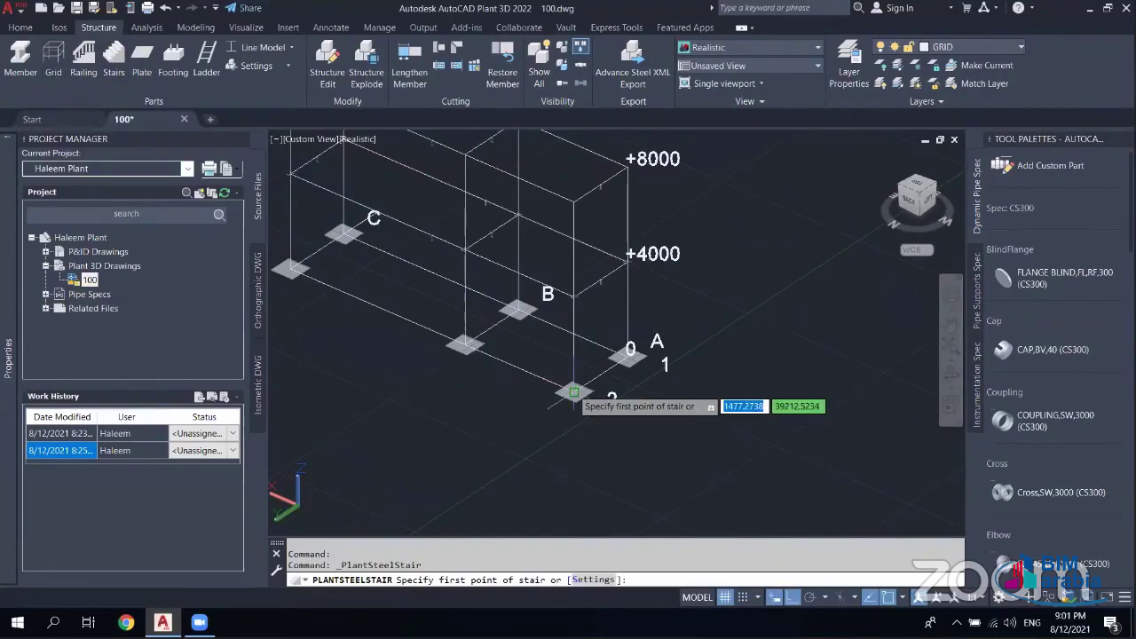
{"action": "left_click", "coordinate": [574, 391]}
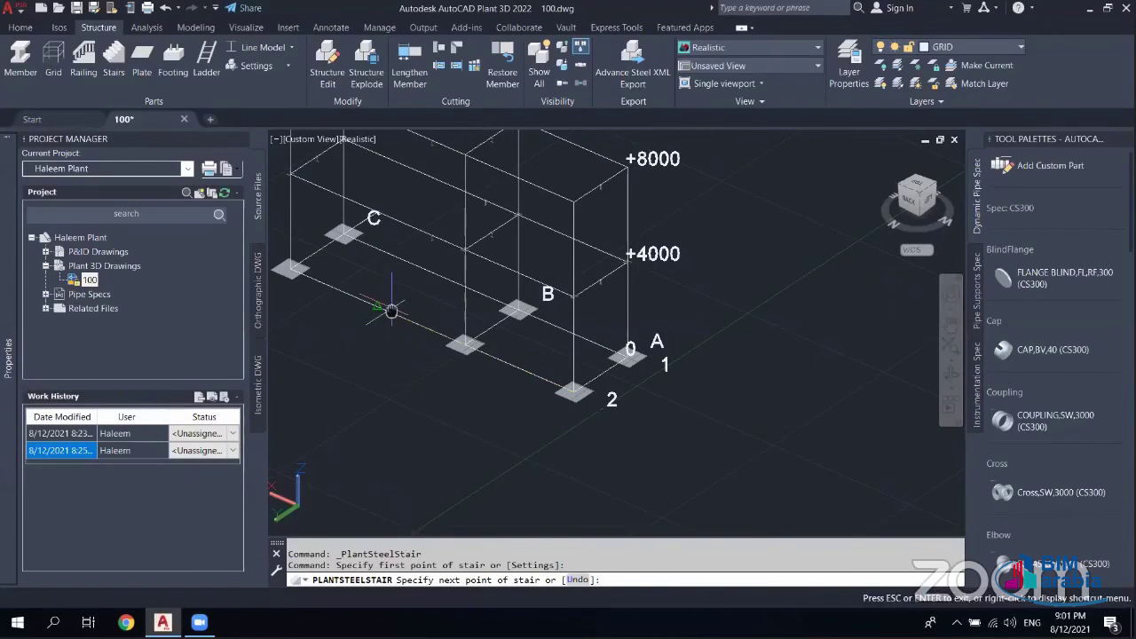
{"action": "middle_click_drag", "start_coordinate": [390, 310], "coordinate": [395, 313]}
{"action": "middle_click_drag", "start_coordinate": [449, 375], "coordinate": [437, 308], "text": "shift"}
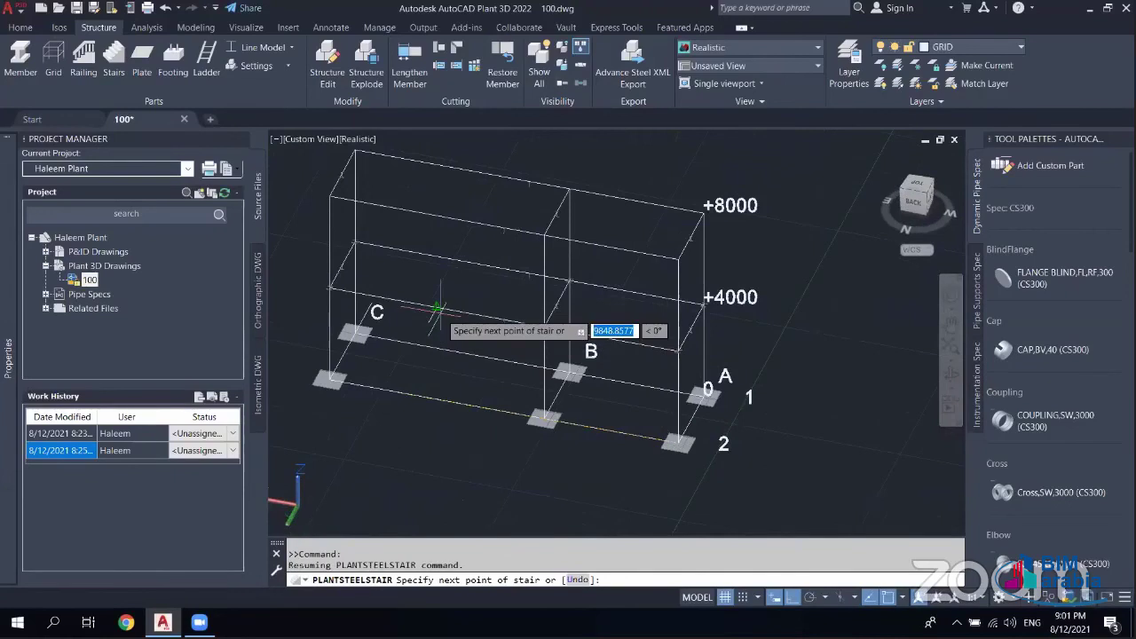
{"action": "scroll", "coordinate": [438, 308], "scroll_direction": "up", "scroll_amount": 2}
{"action": "scroll", "coordinate": [438, 308], "scroll_direction": "up", "scroll_amount": 2}
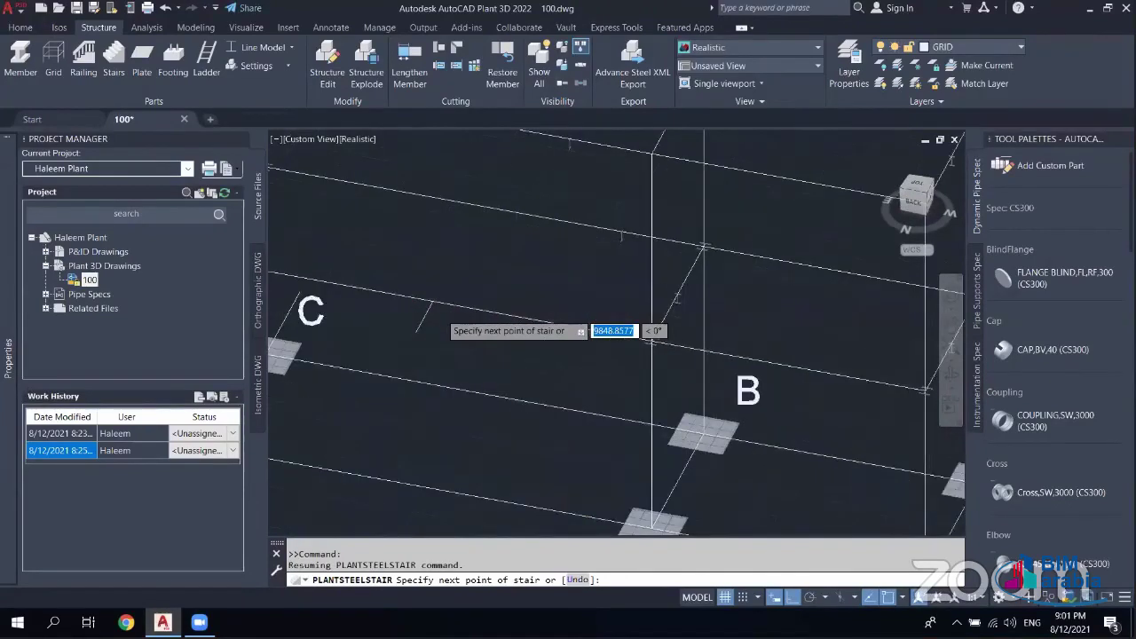
{"action": "scroll", "coordinate": [438, 308], "scroll_direction": "down", "scroll_amount": 1}
{"action": "scroll", "coordinate": [448, 380], "scroll_direction": "down", "scroll_amount": 2}
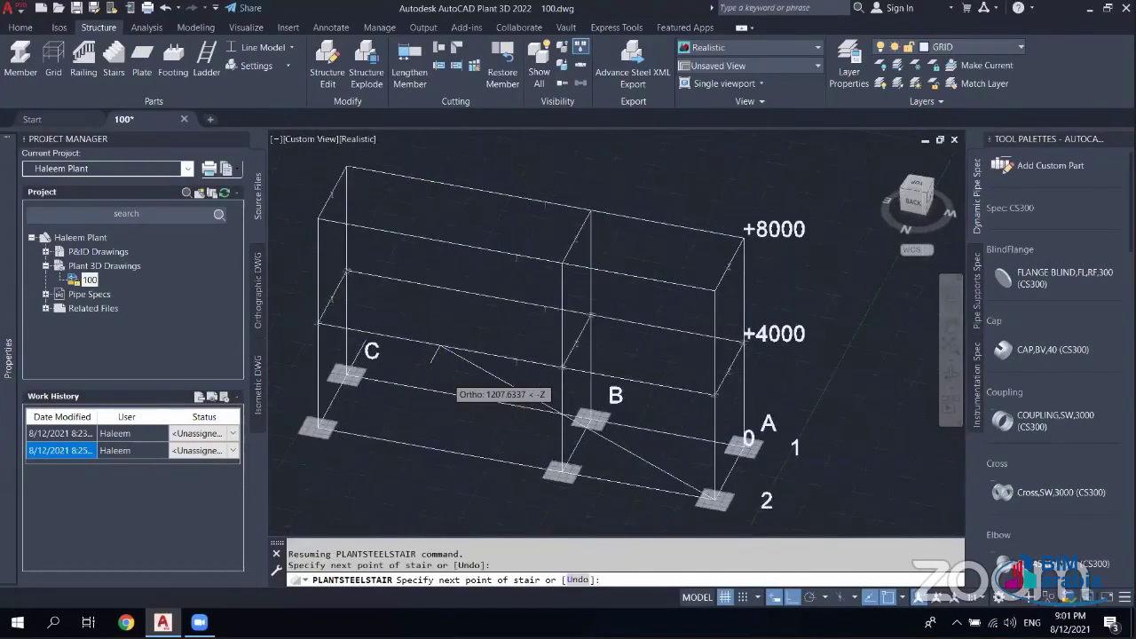
{"action": "key", "text": "Return"}
{"action": "scroll", "coordinate": [434, 355], "scroll_direction": "down", "scroll_amount": 2}
- Switch members to Outline Model, frame the new stair and bring up its context menu
{"action": "mouse_move", "coordinate": [497, 391]}
{"action": "middle_mouse_down", "text": "shift"}
{"action": "mouse_move", "coordinate": [503, 363]}
{"action": "mouse_move", "coordinate": [286, 181]}
{"action": "middle_mouse_up", "text": "shift"}
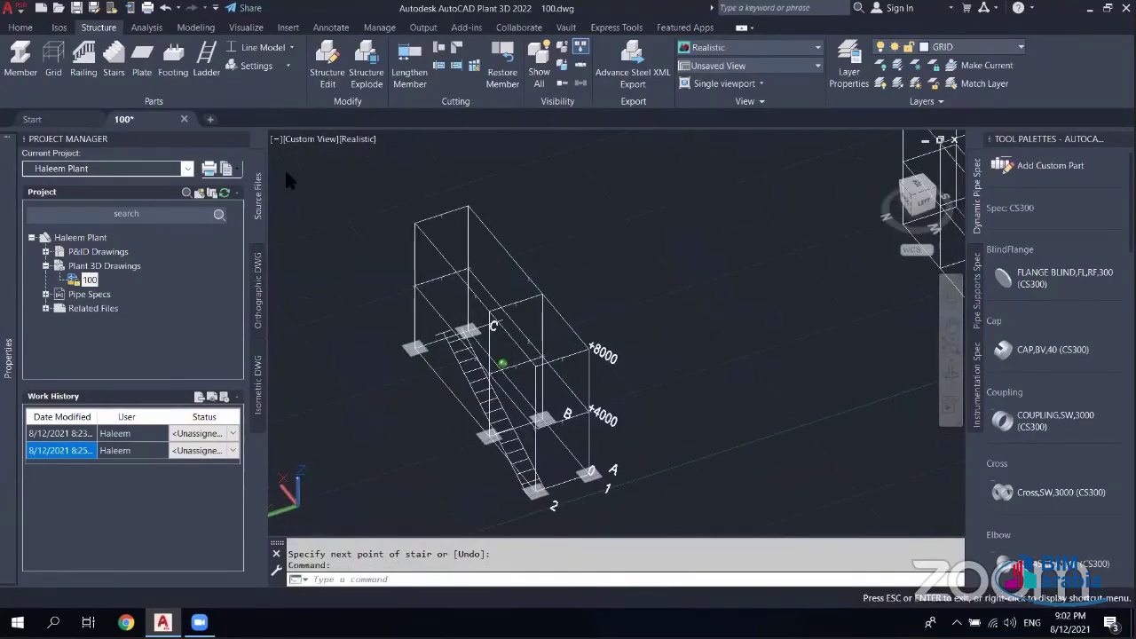
{"action": "left_click", "coordinate": [266, 47]}
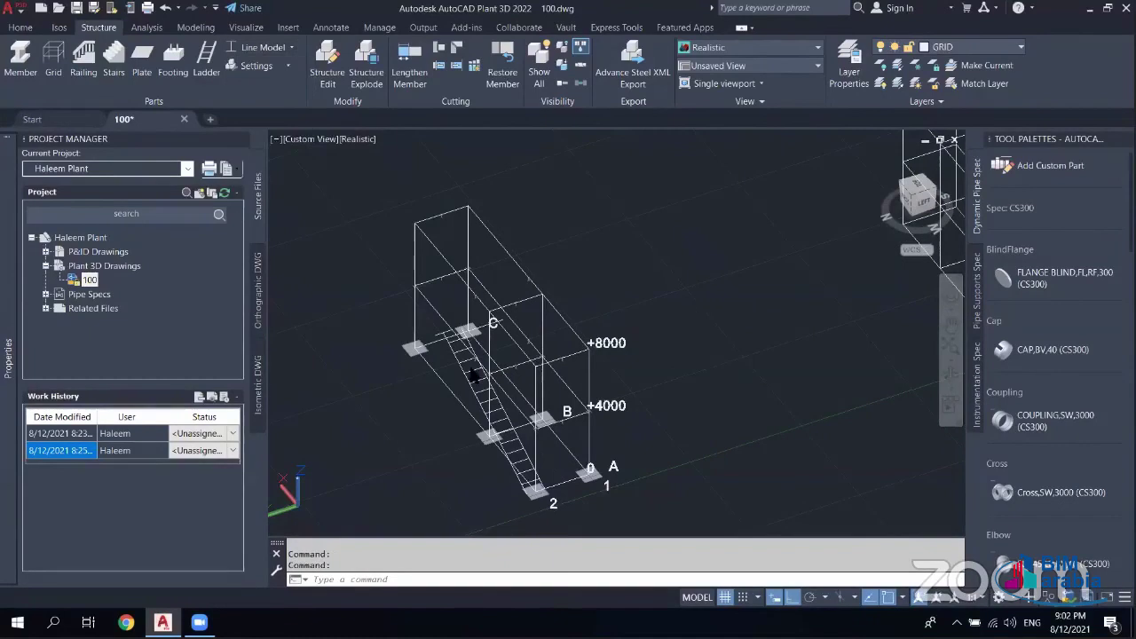
{"action": "middle_click_drag", "start_coordinate": [491, 471], "coordinate": [525, 236]}
{"action": "middle_click_drag", "start_coordinate": [567, 291], "coordinate": [548, 413]}
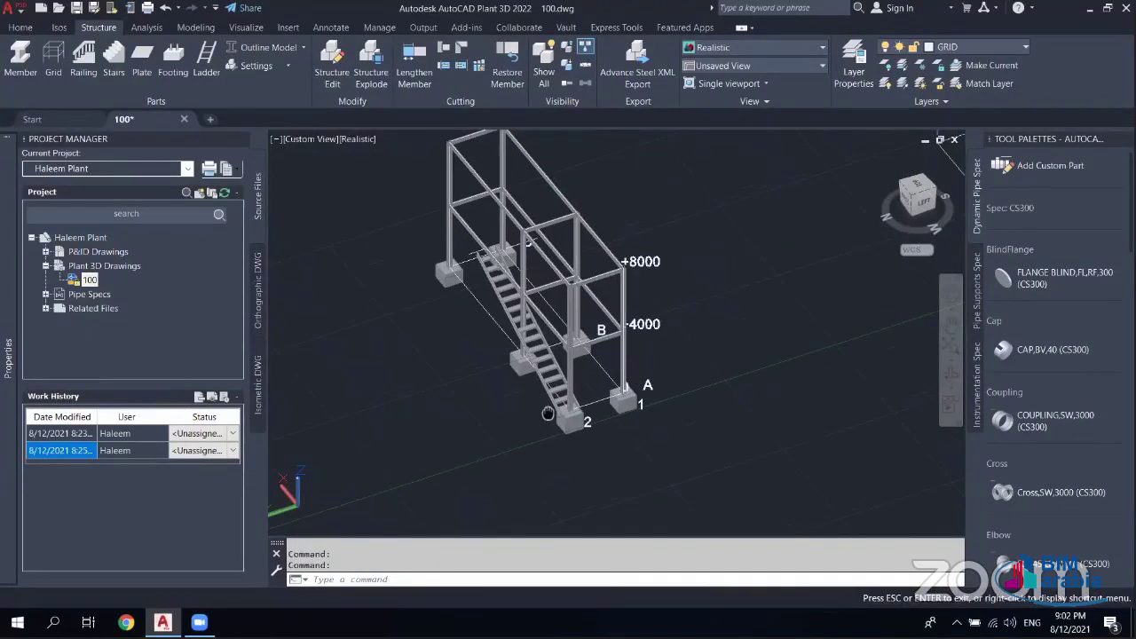
{"action": "scroll", "coordinate": [548, 412], "scroll_direction": "up", "scroll_amount": 5}
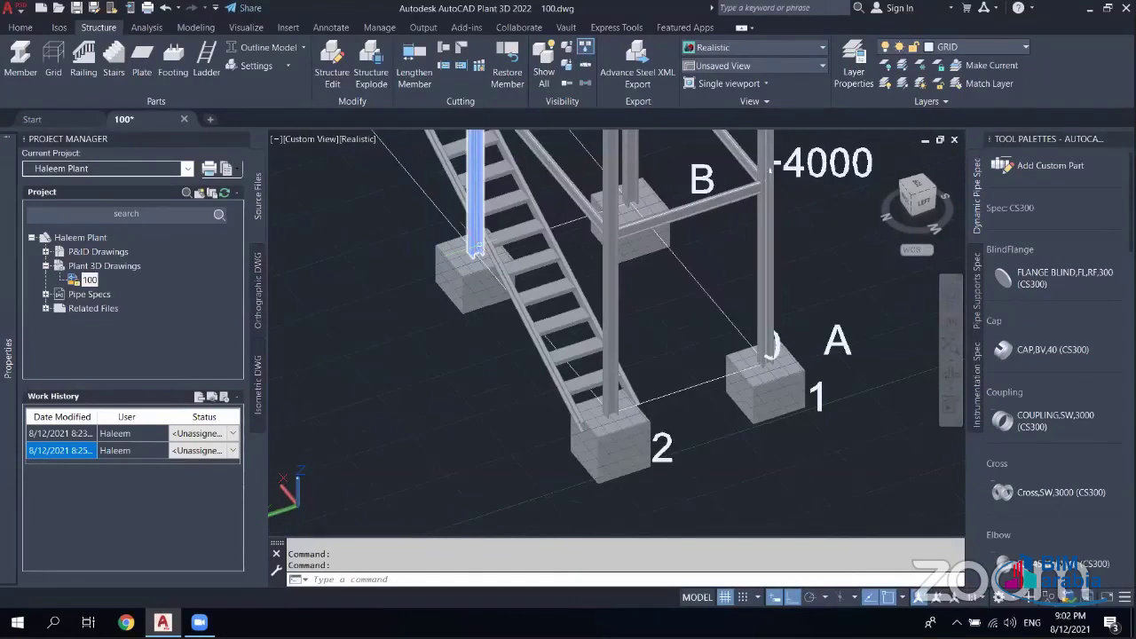
{"action": "scroll", "coordinate": [476, 251], "scroll_direction": "down", "scroll_amount": 3}
{"action": "scroll", "coordinate": [477, 251], "scroll_direction": "down", "scroll_amount": 2}
{"action": "scroll", "coordinate": [475, 191], "scroll_direction": "up", "scroll_amount": 5}
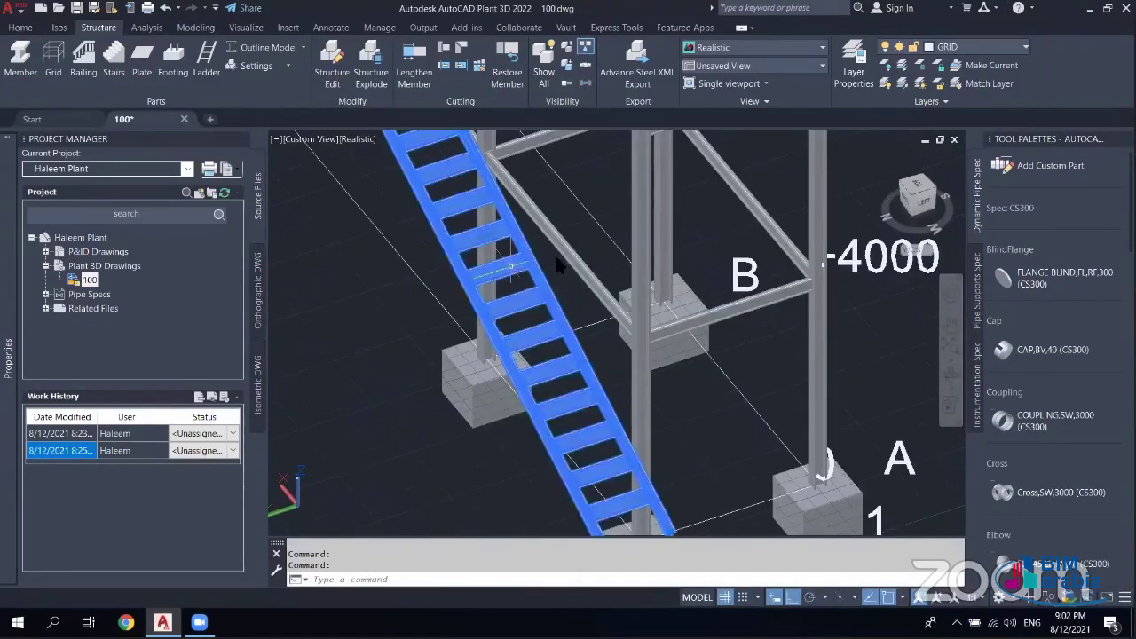
{"action": "right_click", "coordinate": [513, 250]}
- Close the Edit Stair dialog unchanged and delete the existing stair
{"action": "left_click", "coordinate": [559, 290]}
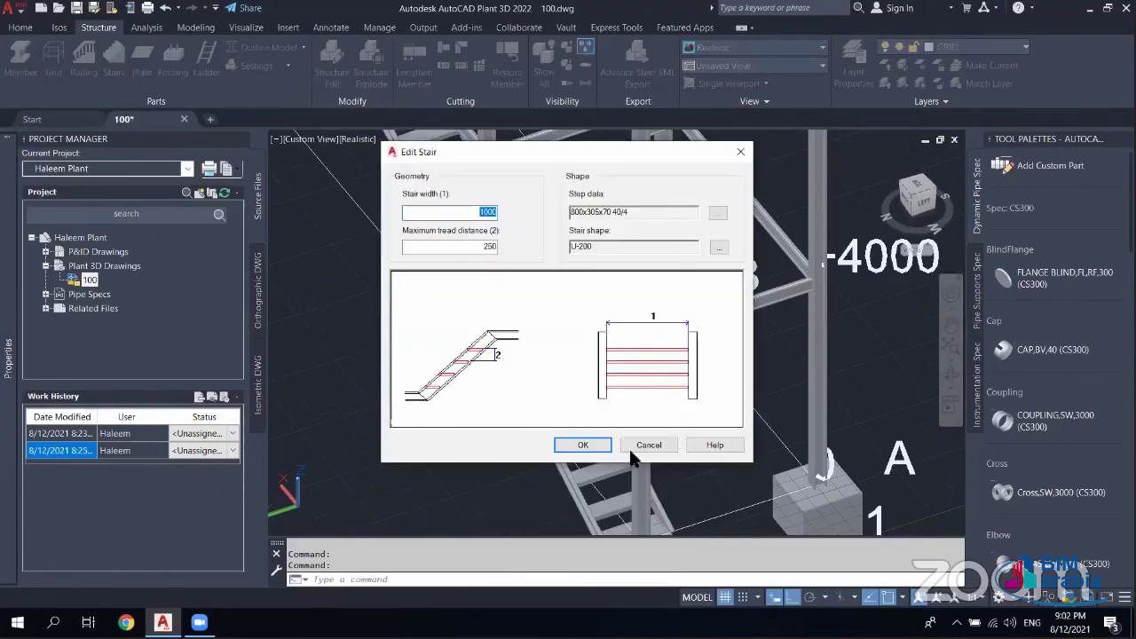
{"action": "left_click", "coordinate": [649, 445]}
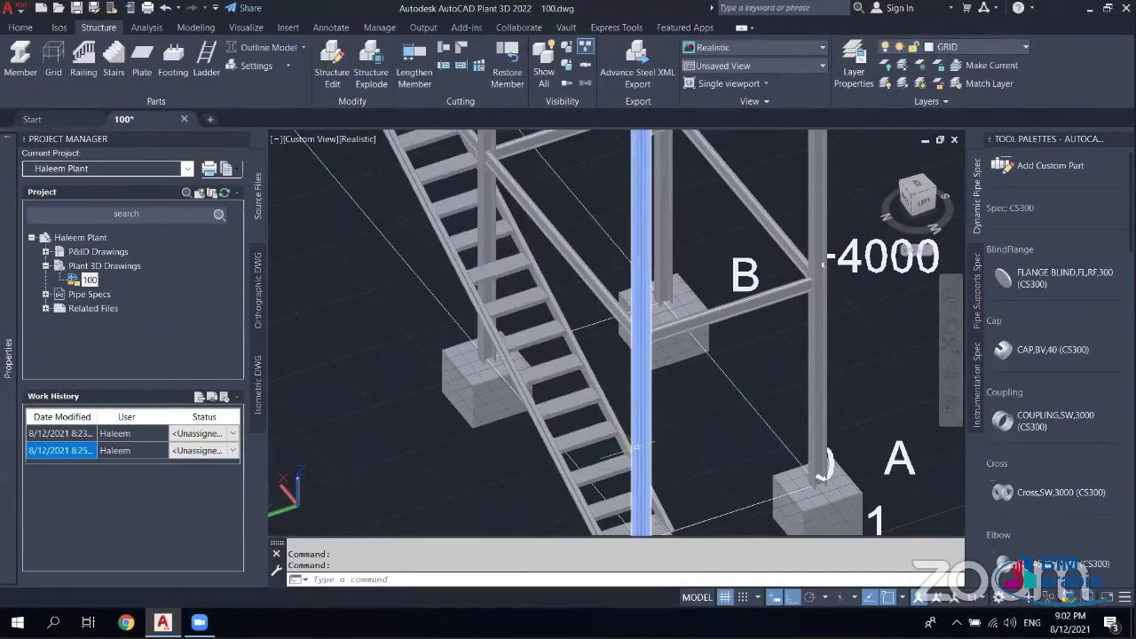
{"action": "left_click", "coordinate": [550, 384]}
{"action": "key", "text": "Delete"}
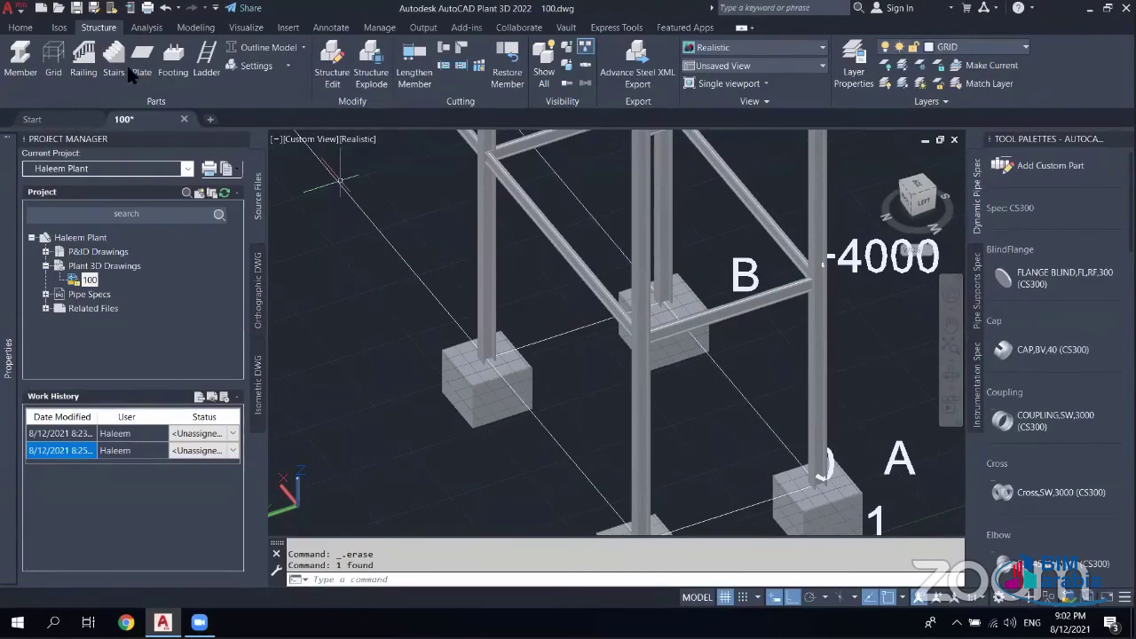
- Open Stair Settings and set the stair width to 800
{"action": "left_click", "coordinate": [272, 66]}
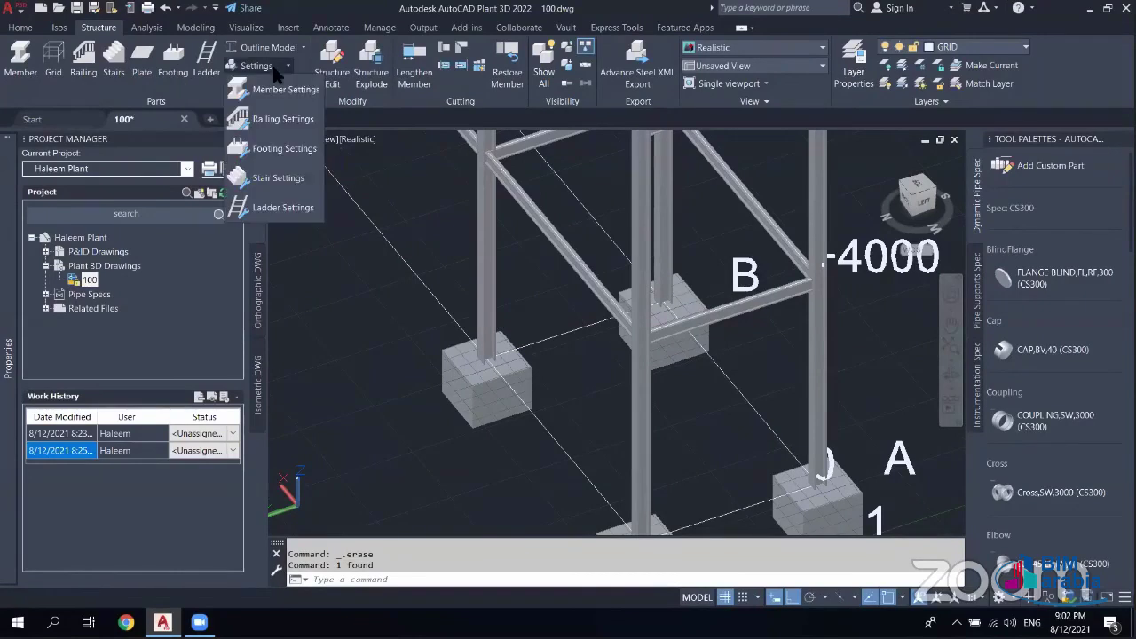
{"action": "left_click", "coordinate": [266, 178]}
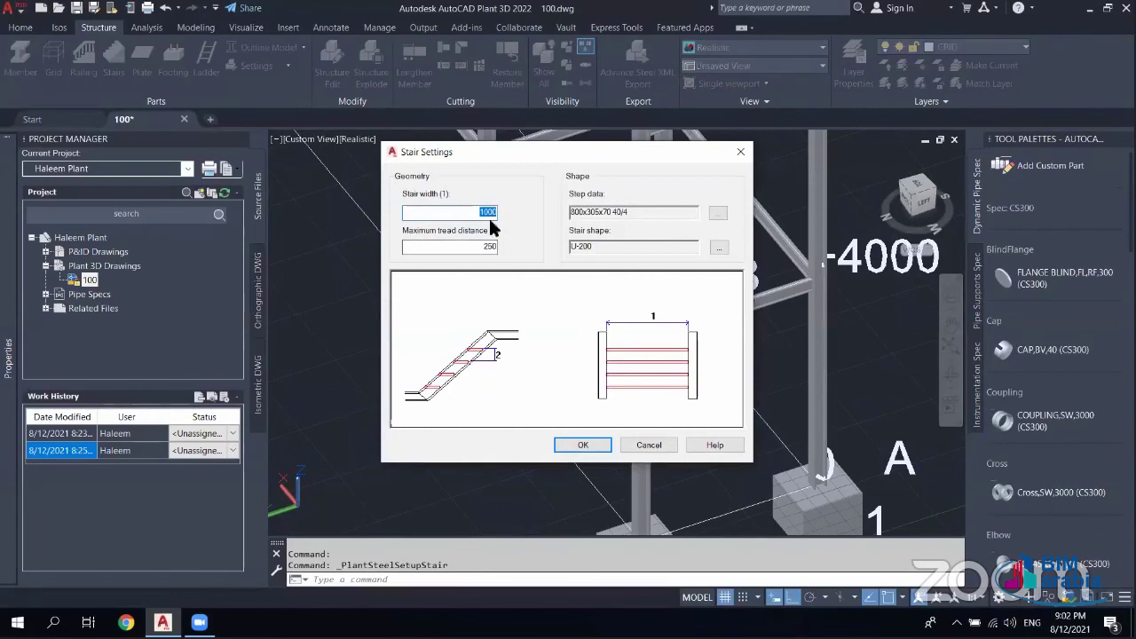
{"action": "left_click_drag", "start_coordinate": [461, 153], "coordinate": [420, 142]}
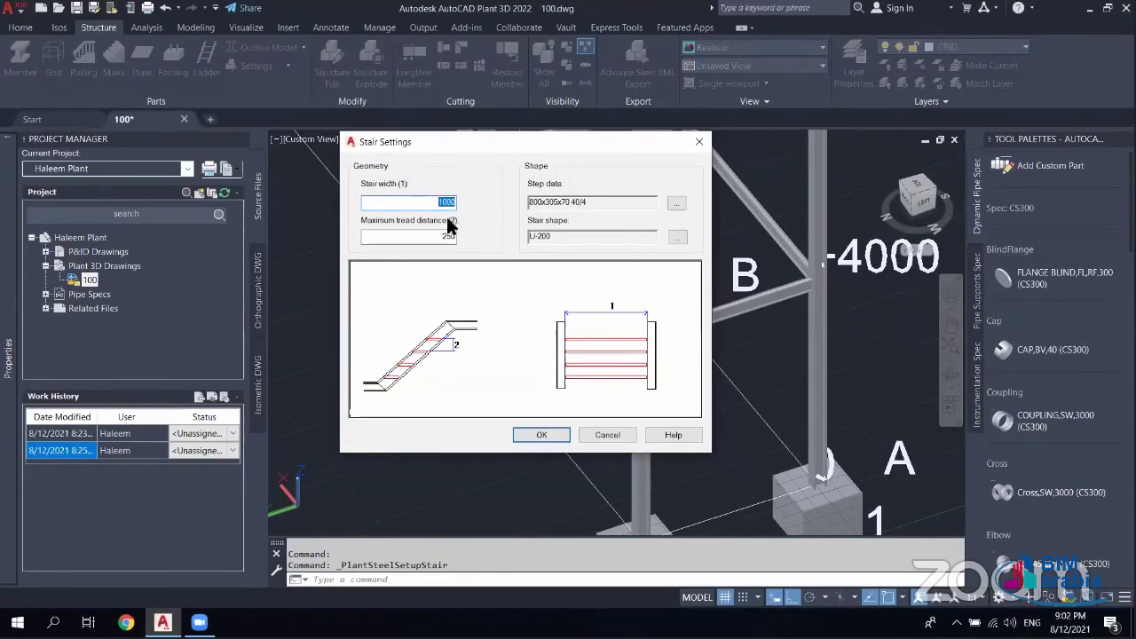
{"action": "type", "text": "8"}
{"action": "key", "text": "BackSpace"}
{"action": "double_click", "coordinate": [447, 242]}
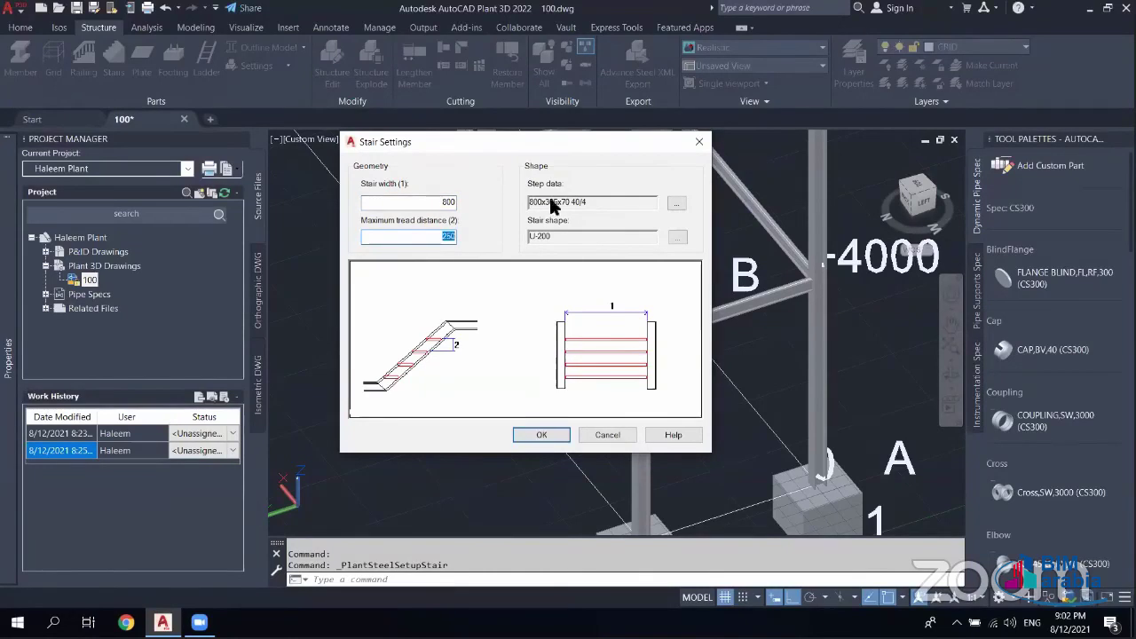
- Choose the DIN 24531 600x240x70 30/3 tread as the step type
{"action": "left_click", "coordinate": [677, 202]}
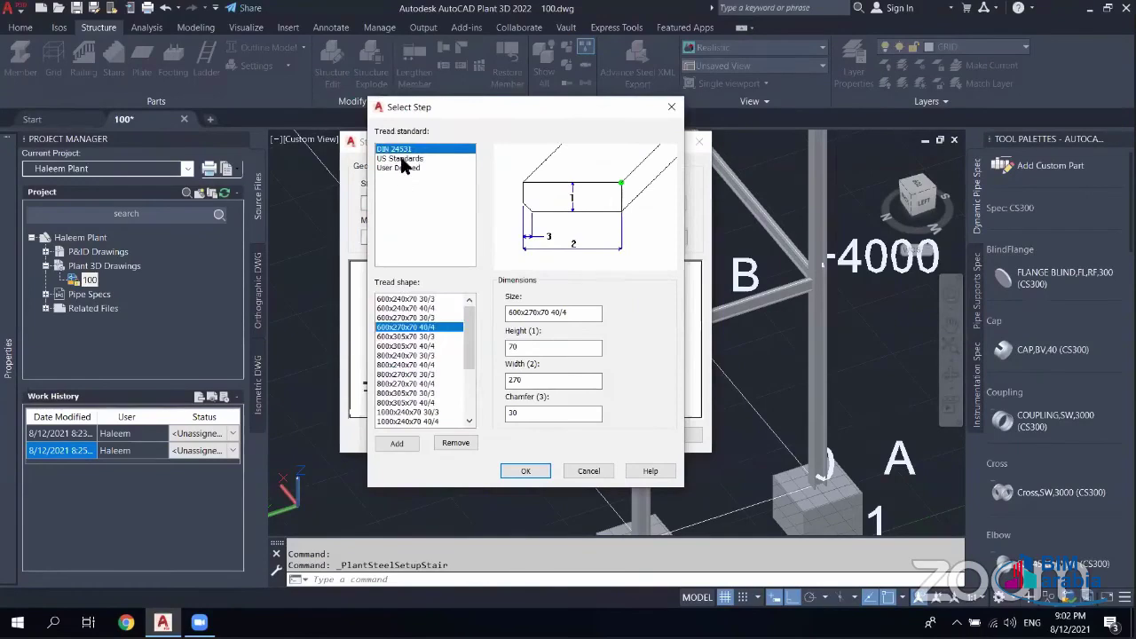
{"action": "left_click", "coordinate": [401, 158]}
{"action": "left_click", "coordinate": [401, 149]}
{"action": "left_click", "coordinate": [402, 159]}
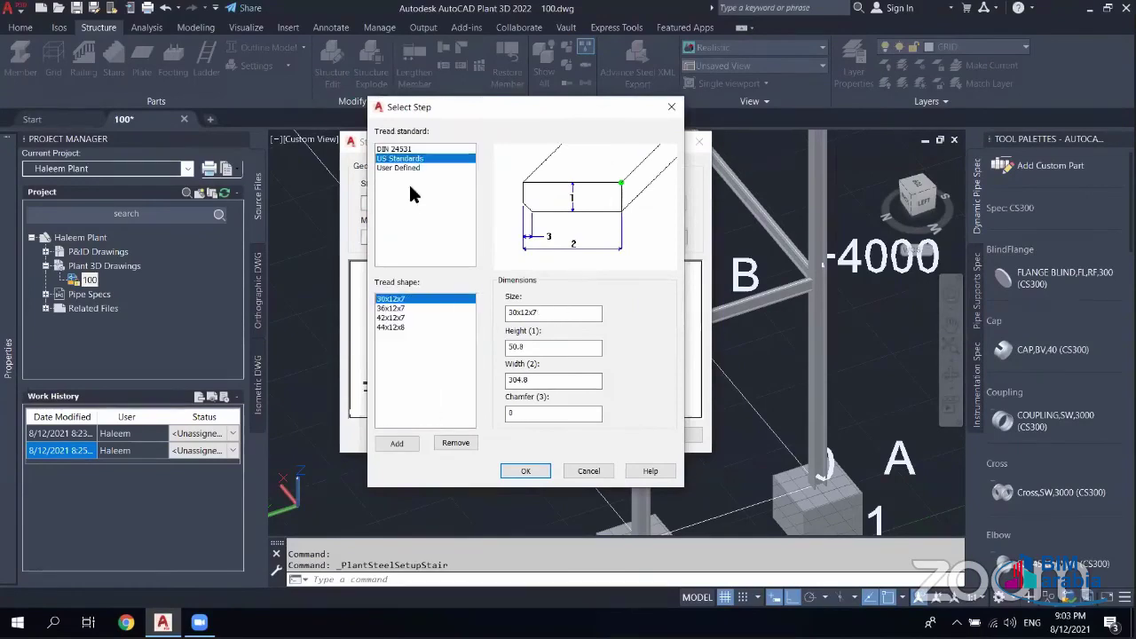
{"action": "left_click", "coordinate": [401, 149]}
{"action": "left_click", "coordinate": [413, 346]}
{"action": "left_click", "coordinate": [411, 317]}
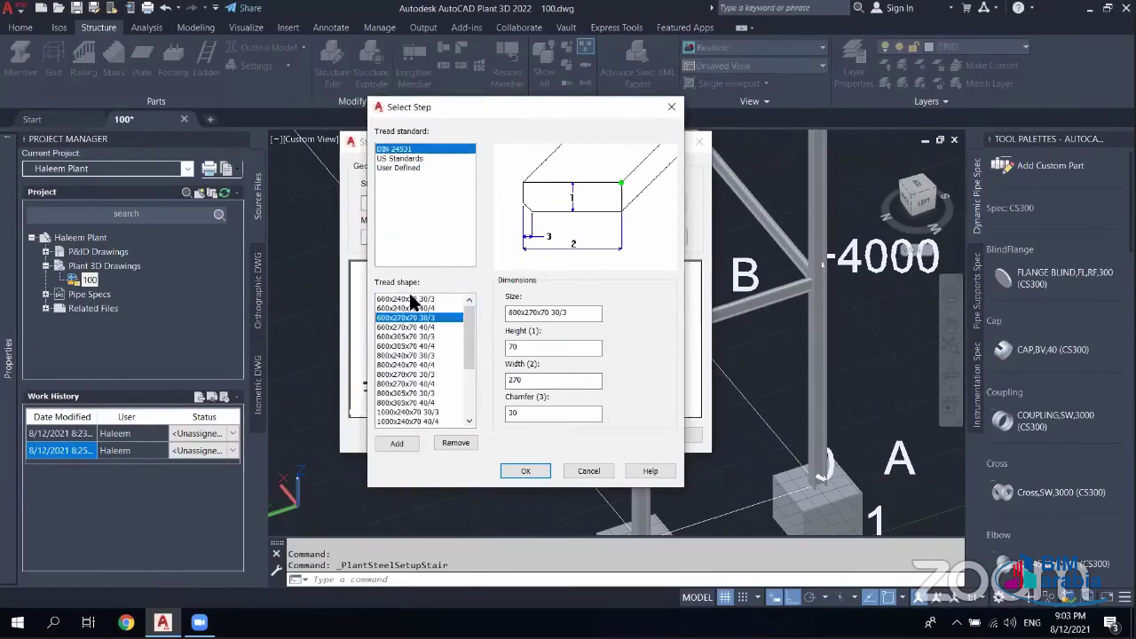
{"action": "left_click", "coordinate": [391, 299]}
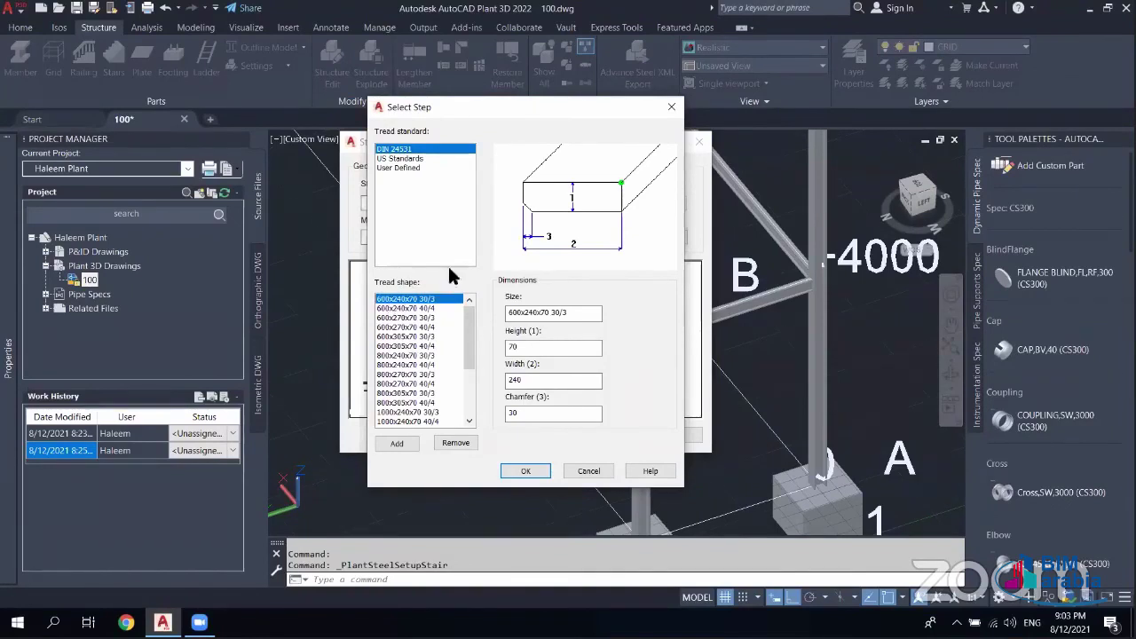
{"action": "left_click_drag", "start_coordinate": [456, 106], "coordinate": [737, 143]}
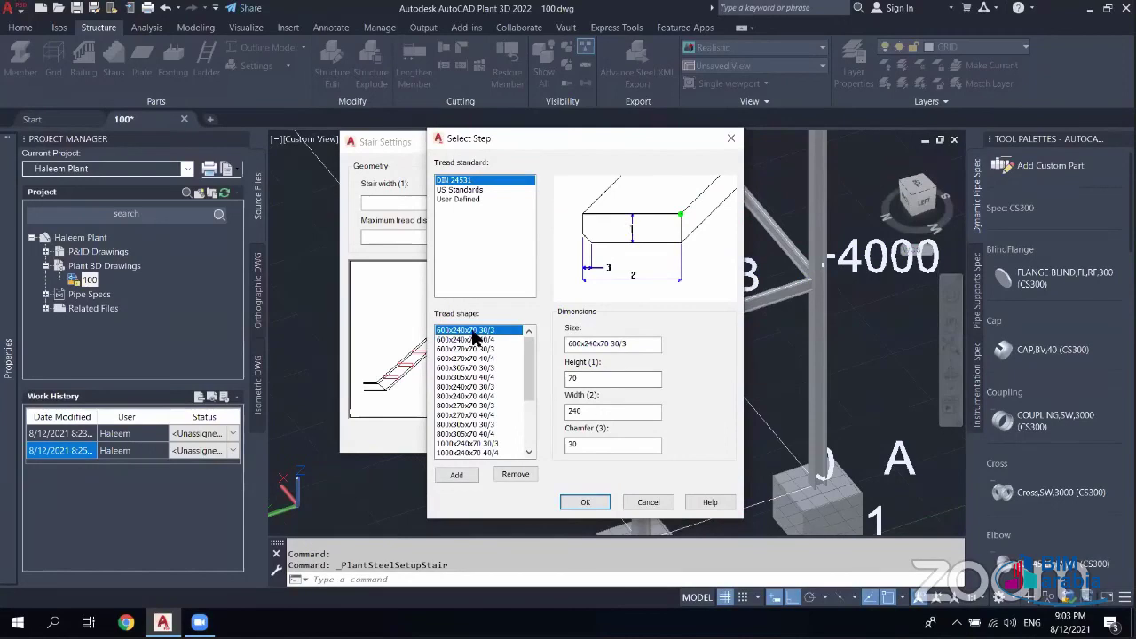
- Check the tread values, confirm the step, and apply the stair settings
{"action": "double_click", "coordinate": [577, 444]}
{"action": "double_click", "coordinate": [585, 379]}
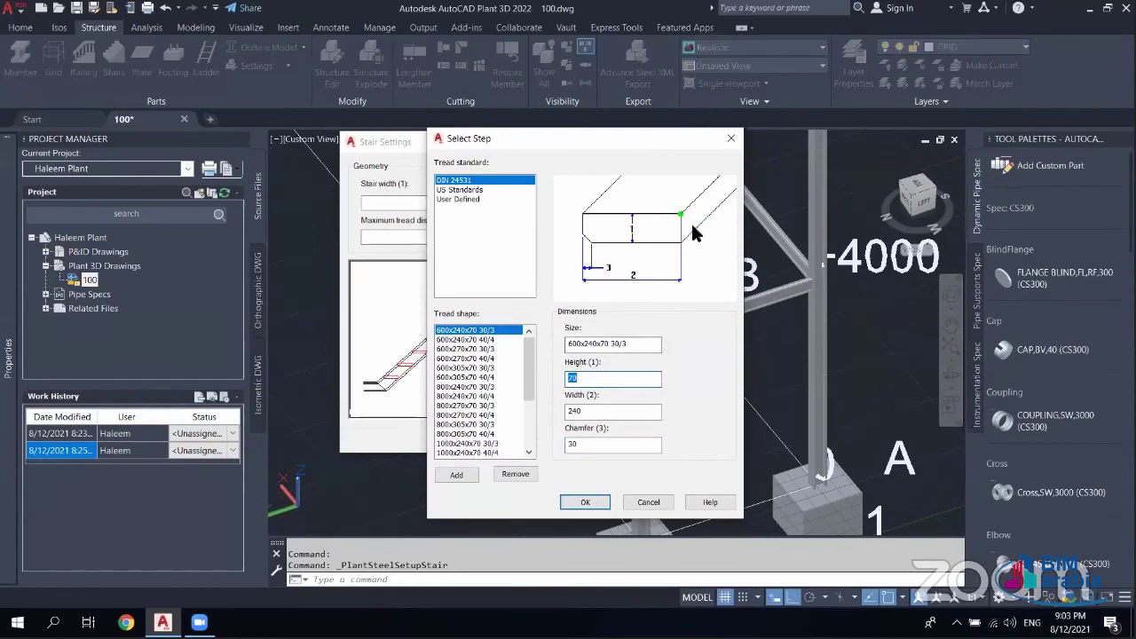
{"action": "left_click", "coordinate": [580, 410]}
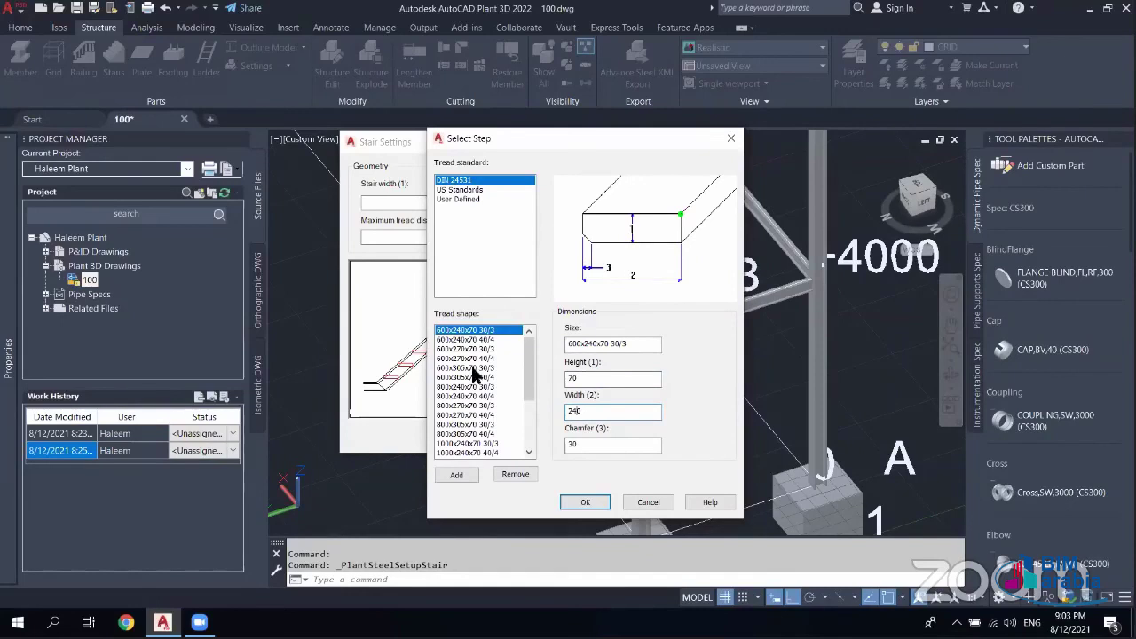
{"action": "left_click", "coordinate": [464, 329]}
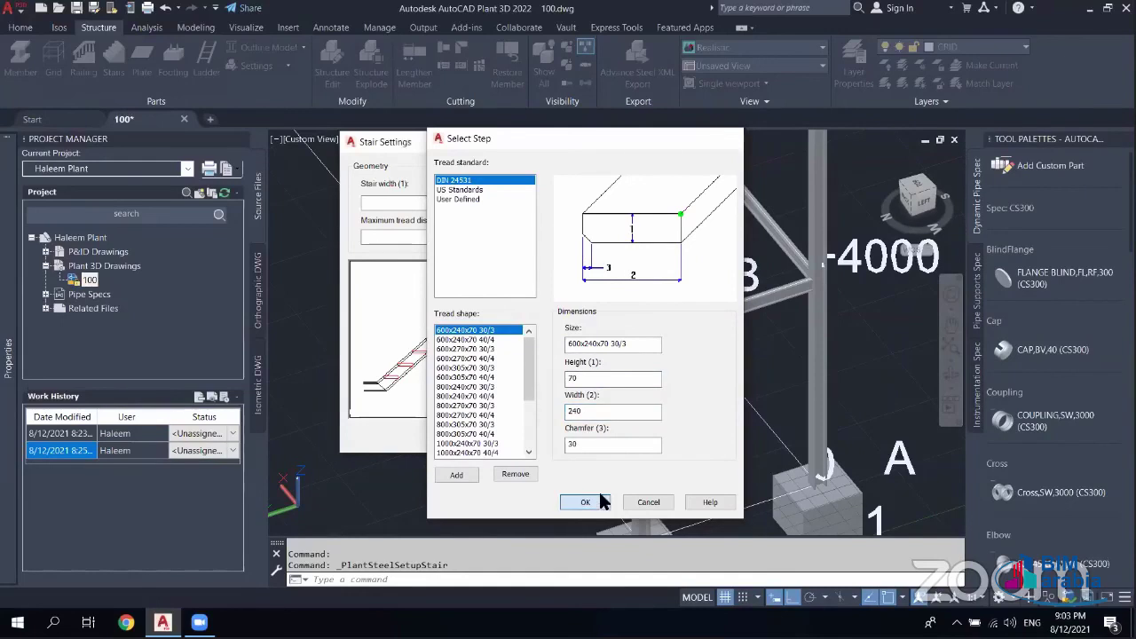
{"action": "left_click", "coordinate": [591, 499]}
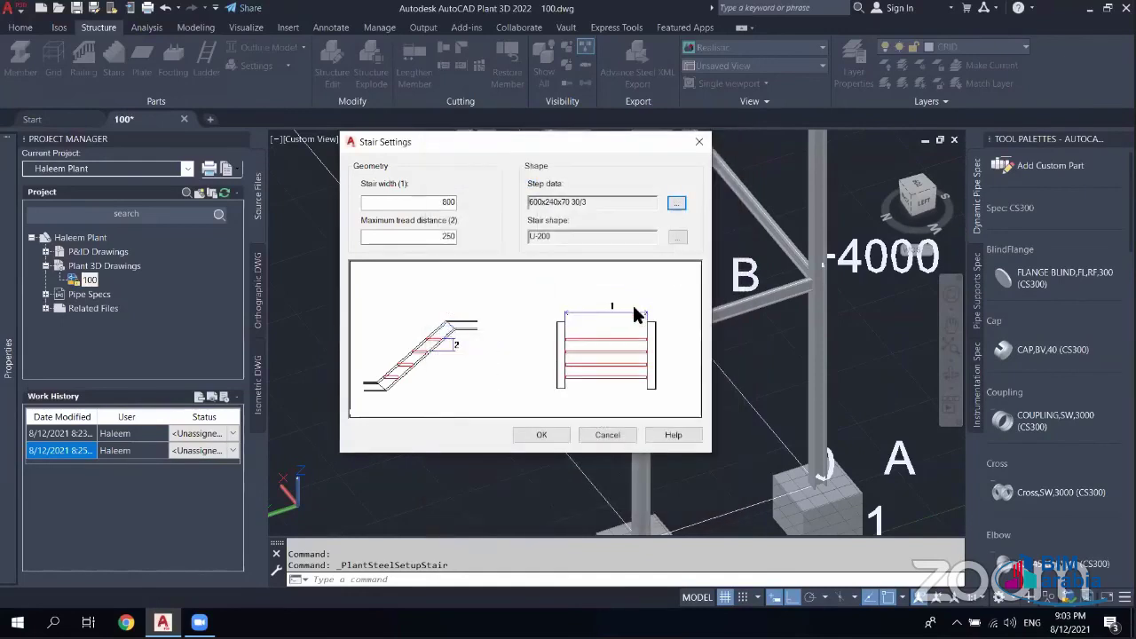
{"action": "double_click", "coordinate": [447, 202]}
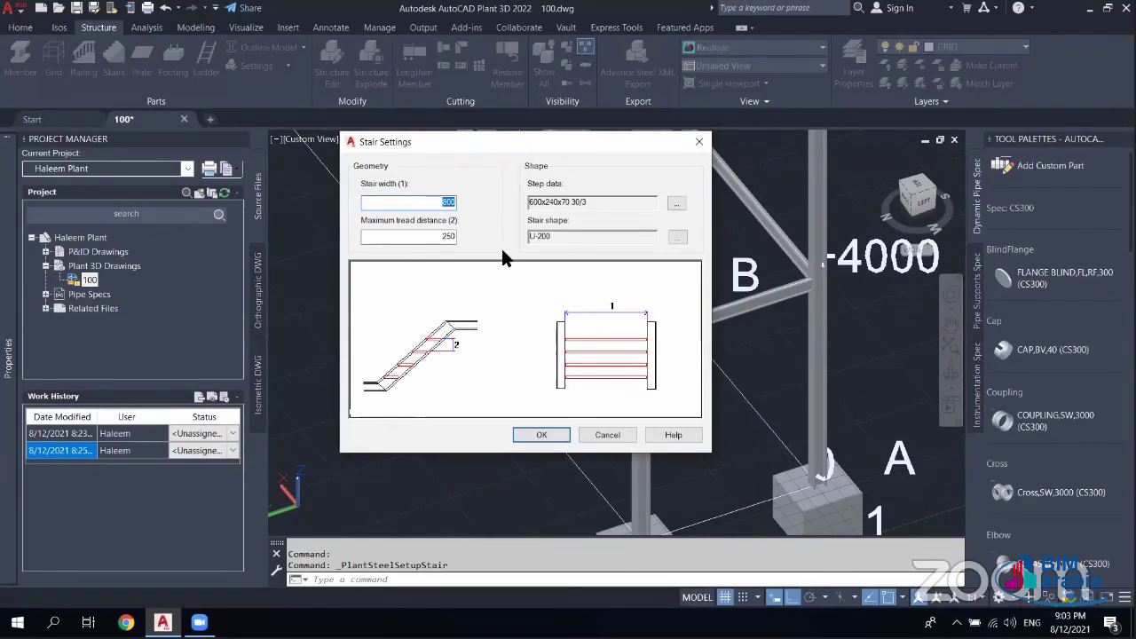
{"action": "left_click", "coordinate": [542, 438]}
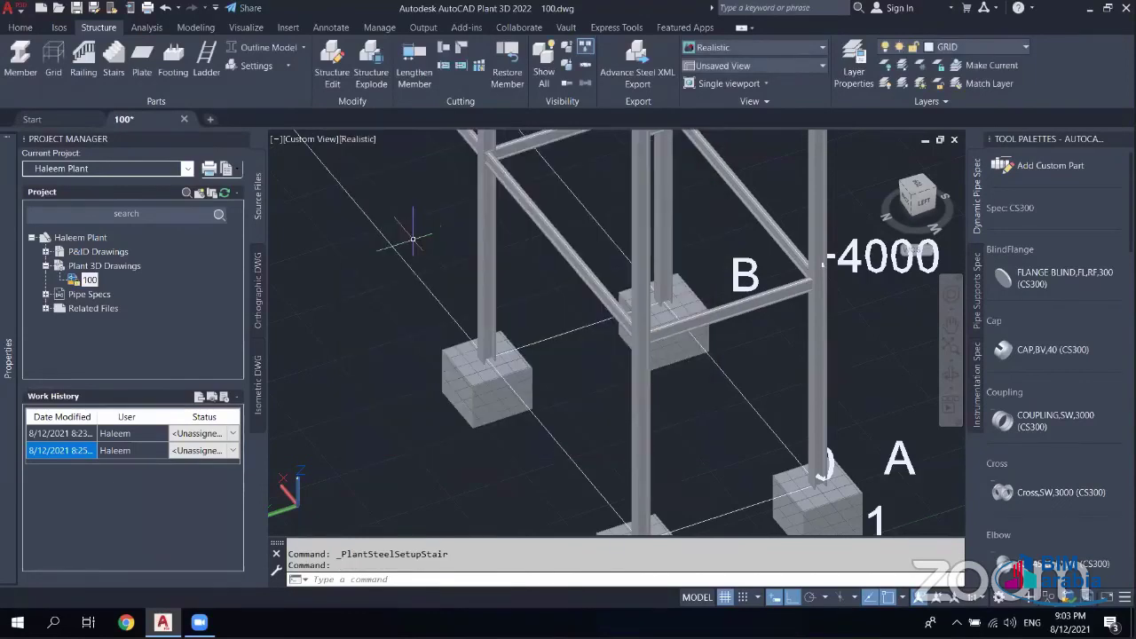
- Show the steel members as Line Model
{"action": "scroll", "coordinate": [412, 239], "scroll_direction": "down", "scroll_amount": 2}
{"action": "scroll", "coordinate": [418, 310], "scroll_direction": "down", "scroll_amount": 2}
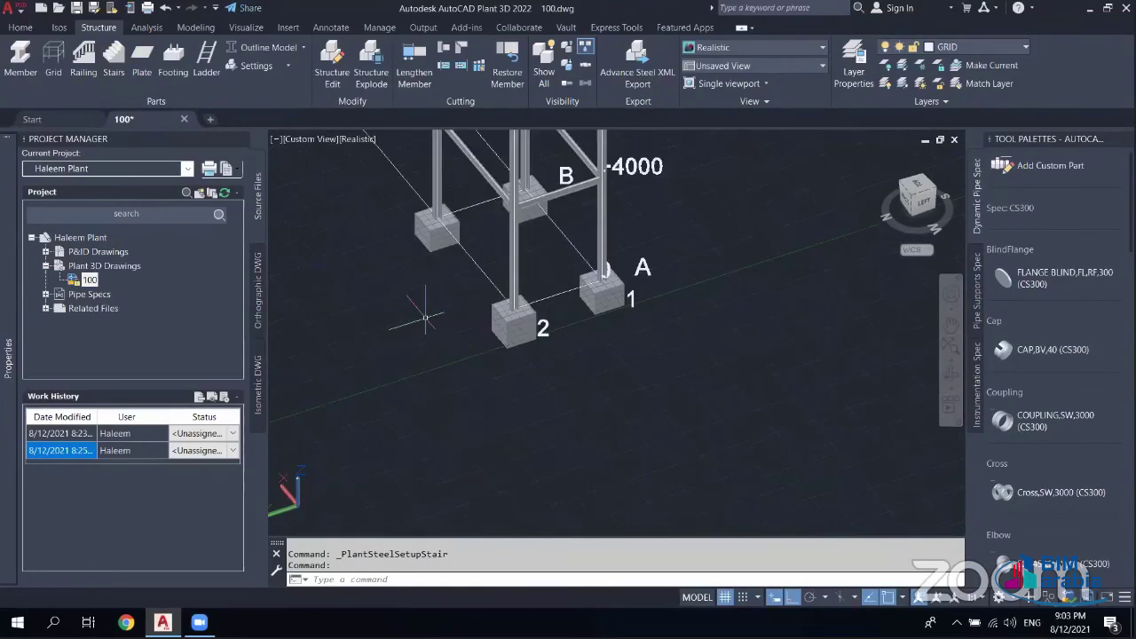
{"action": "left_click", "coordinate": [270, 48]}
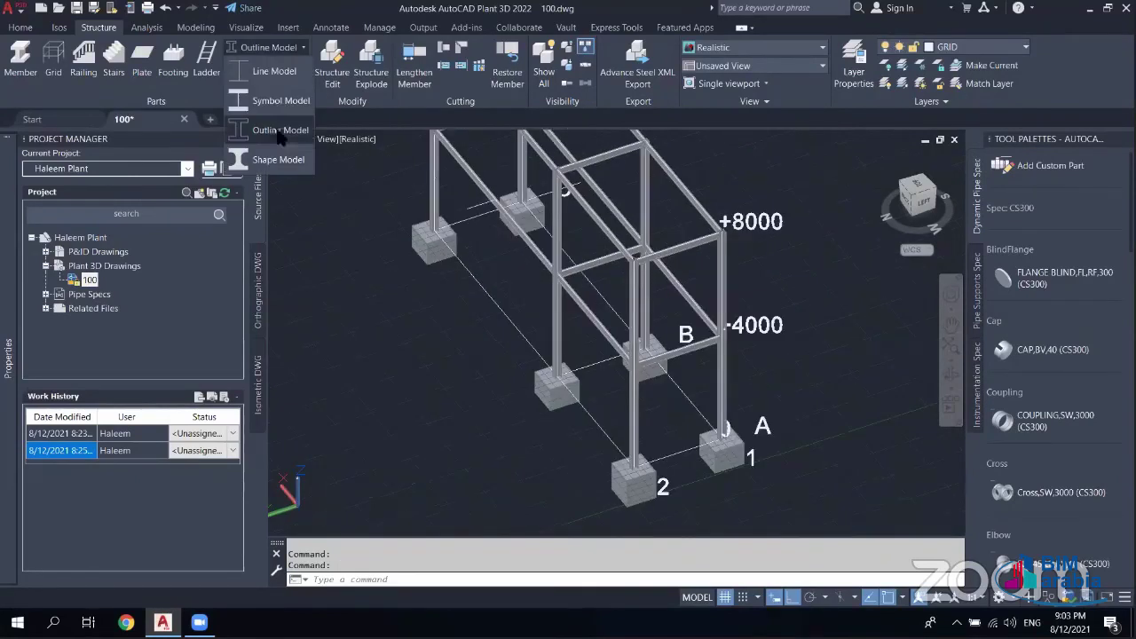
{"action": "left_click", "coordinate": [266, 73]}
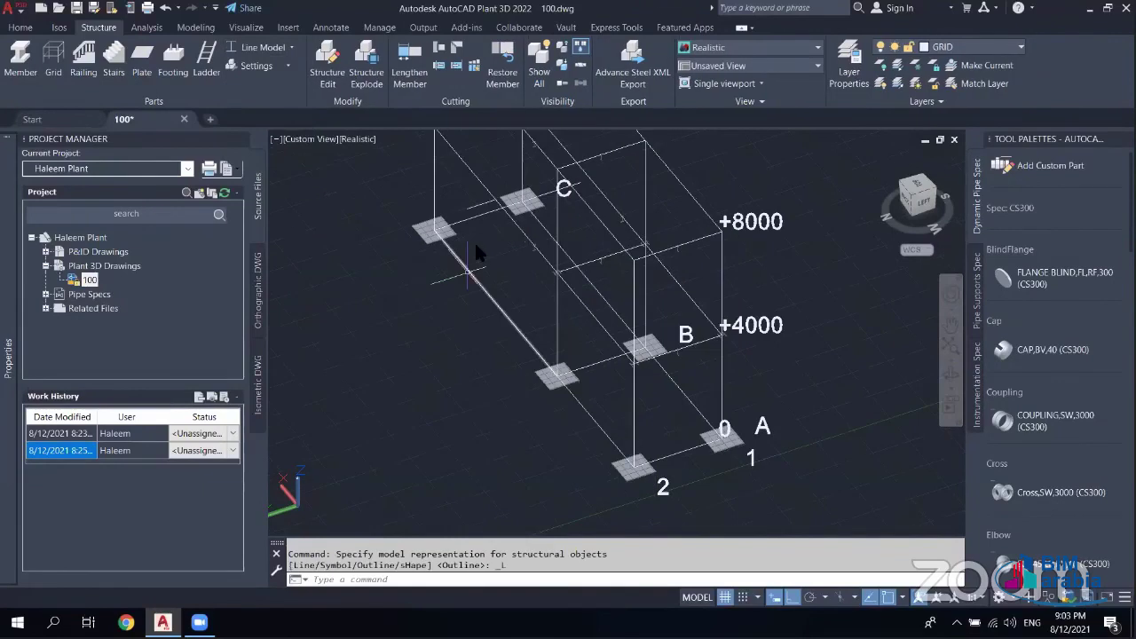
- Draw a new stair from the footing at grid 2, then orbit to a left view
{"action": "left_click", "coordinate": [116, 75]}
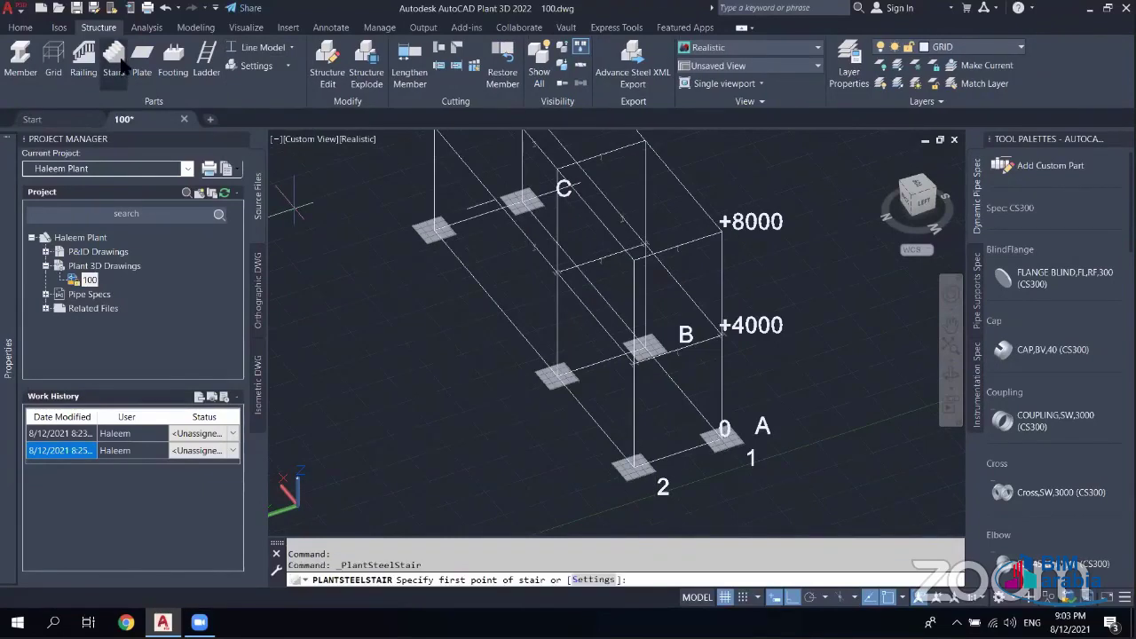
{"action": "left_click", "coordinate": [634, 464]}
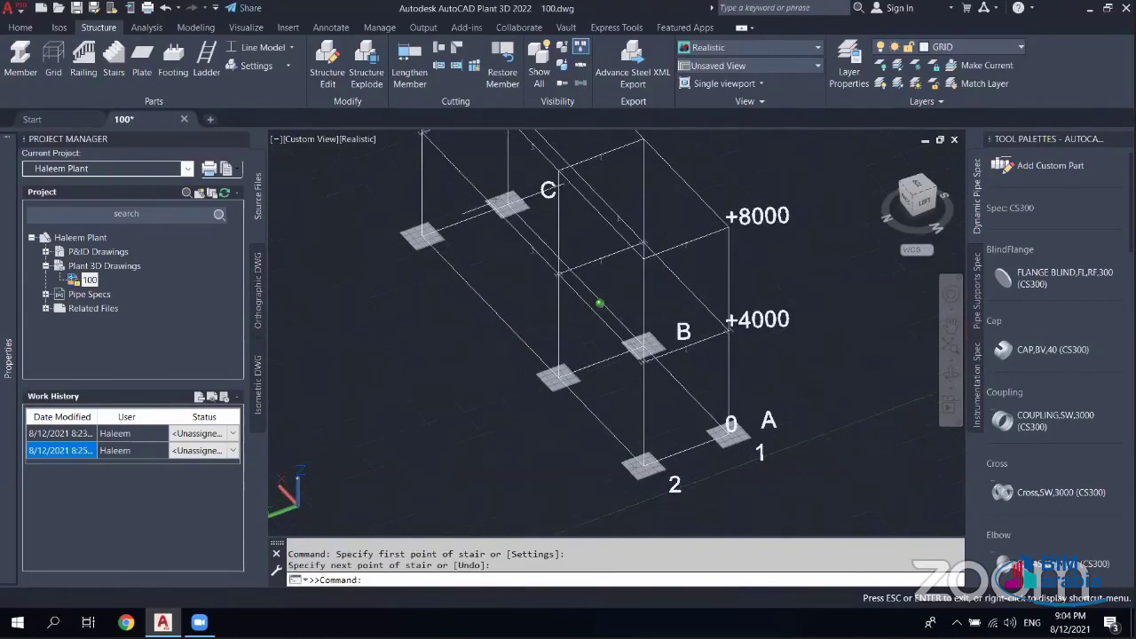
{"action": "scroll", "coordinate": [444, 306], "scroll_direction": "up", "scroll_amount": 5}
{"action": "right_click", "coordinate": [470, 305]}
{"action": "left_click", "coordinate": [470, 313]}
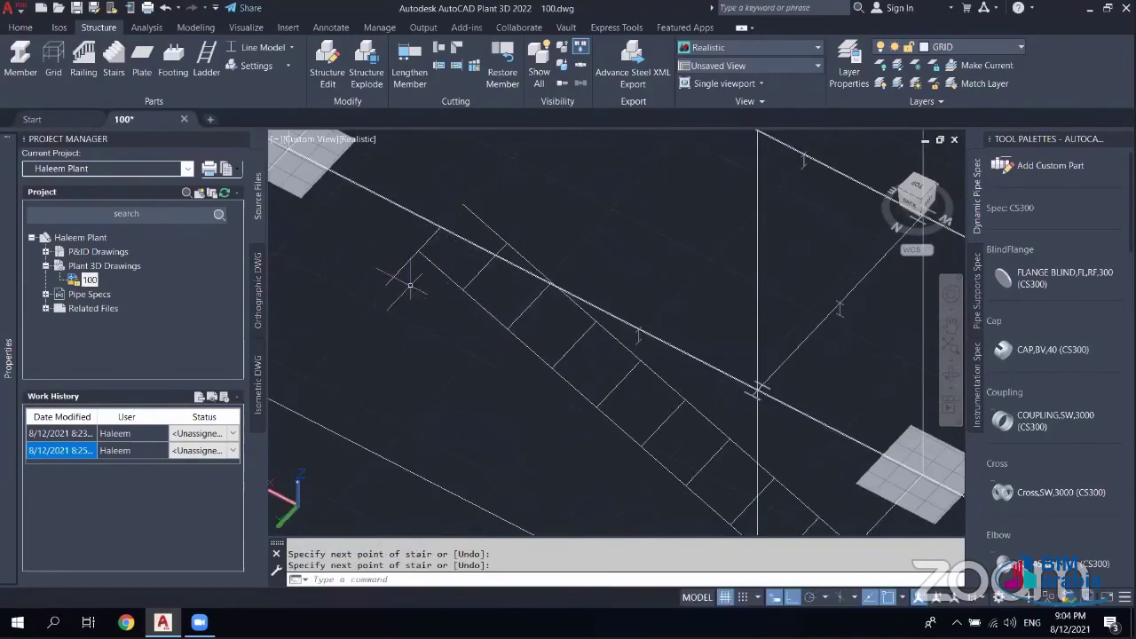
{"action": "scroll", "coordinate": [542, 474], "scroll_direction": "down", "scroll_amount": 3}
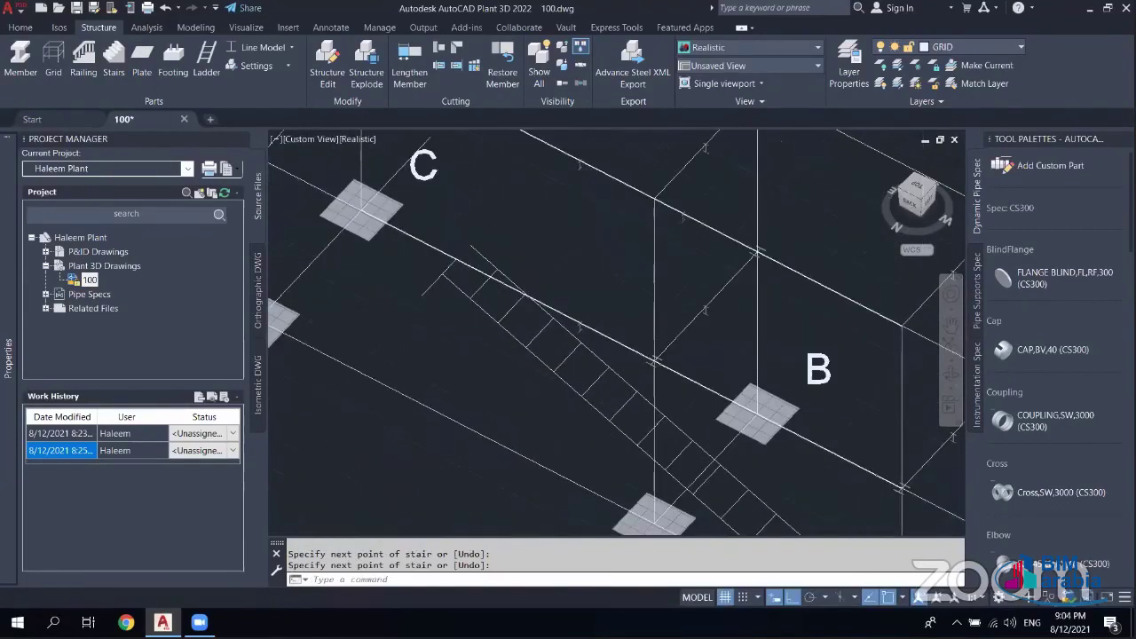
{"action": "scroll", "coordinate": [489, 314], "scroll_direction": "down", "scroll_amount": 2}
{"action": "middle_click_drag", "start_coordinate": [462, 311], "coordinate": [371, 87], "text": "shift"}
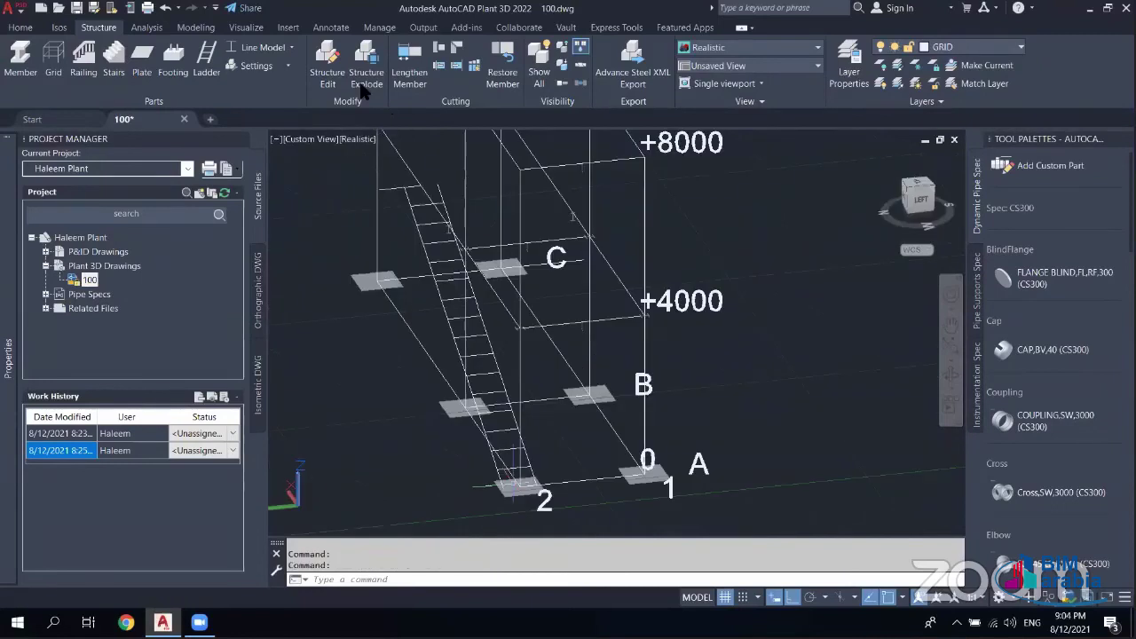
- Switch the steel display to Outline Model and bring the upper frame into view
{"action": "left_click", "coordinate": [257, 47]}
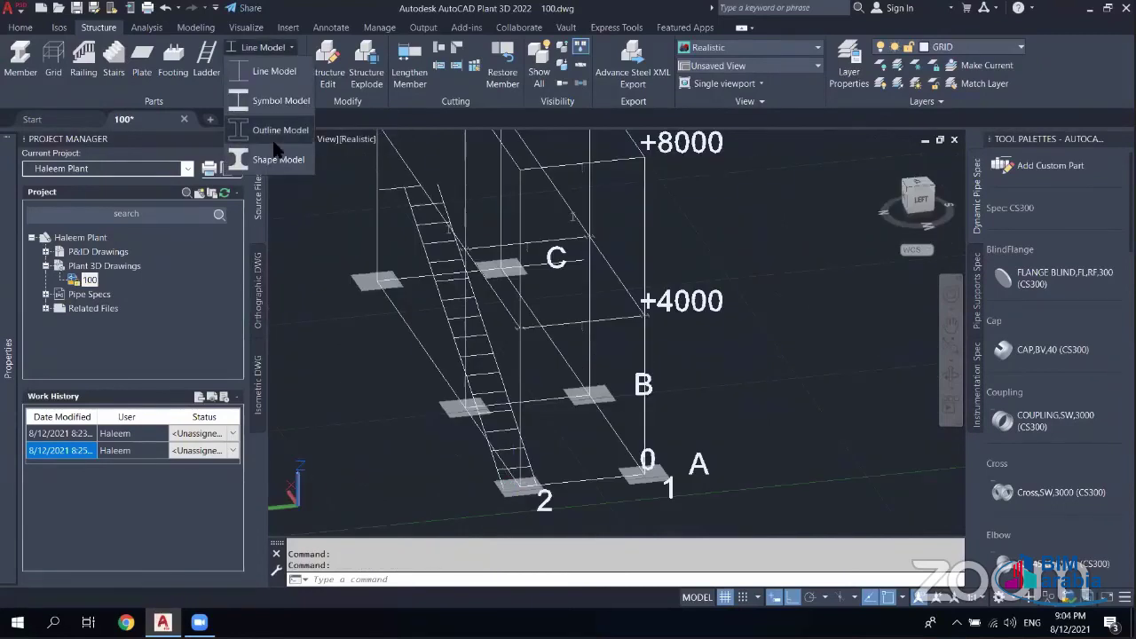
{"action": "left_click", "coordinate": [266, 142]}
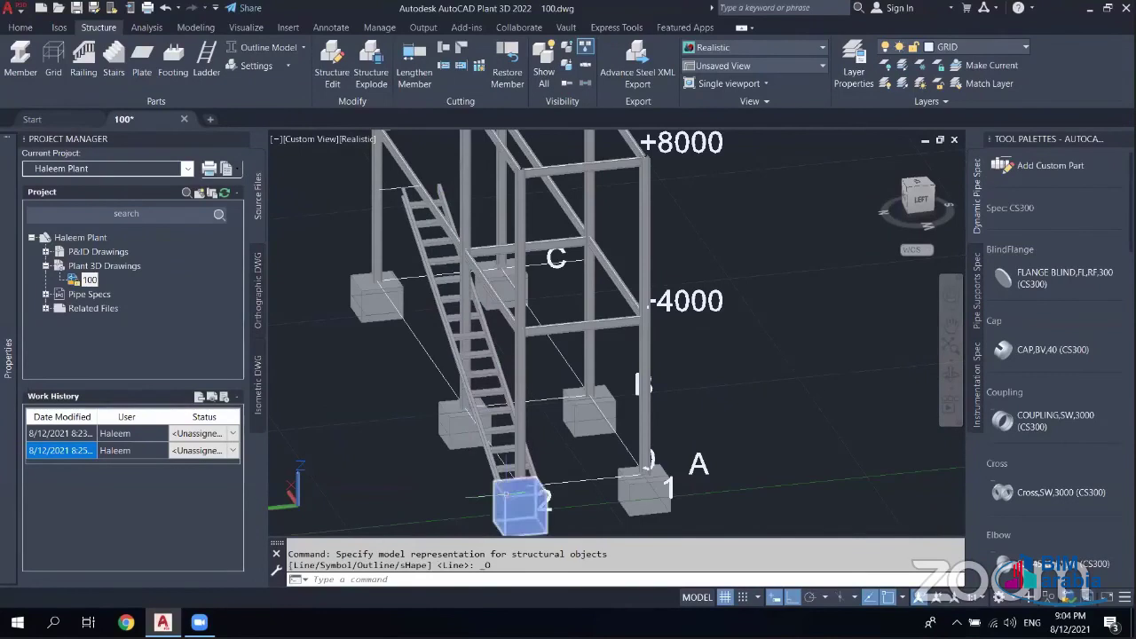
{"action": "middle_click_drag", "start_coordinate": [515, 497], "coordinate": [533, 330]}
{"action": "scroll", "coordinate": [529, 308], "scroll_direction": "down", "scroll_amount": 4}
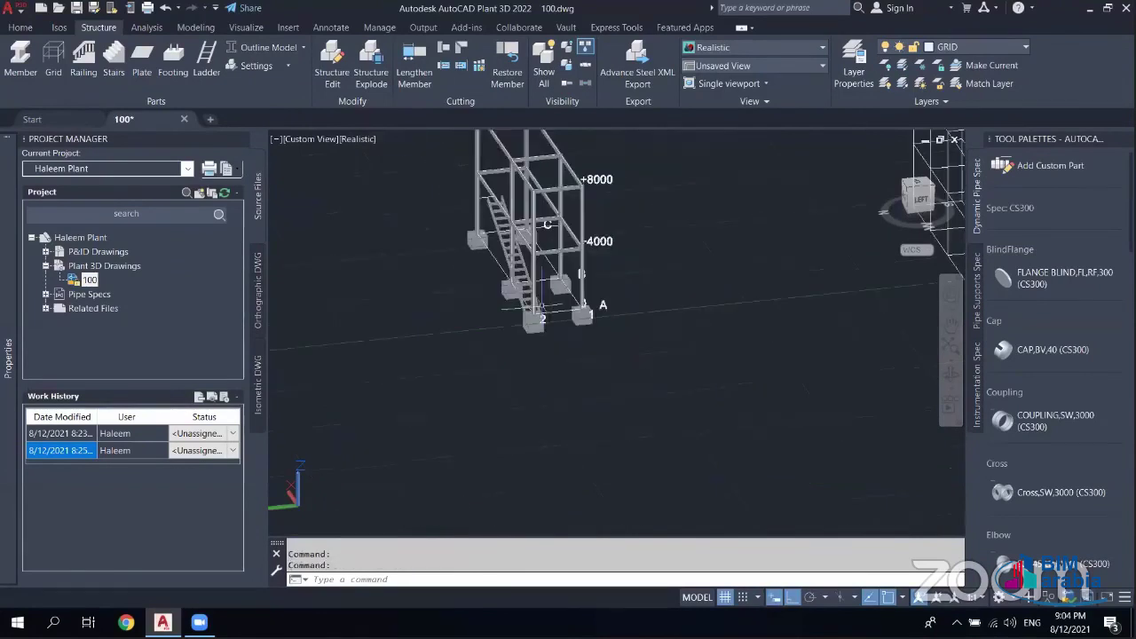
{"action": "scroll", "coordinate": [539, 308], "scroll_direction": "up", "scroll_amount": 5}
- Move the ladder by footing 2 by 500 units
{"action": "left_click", "coordinate": [505, 315]}
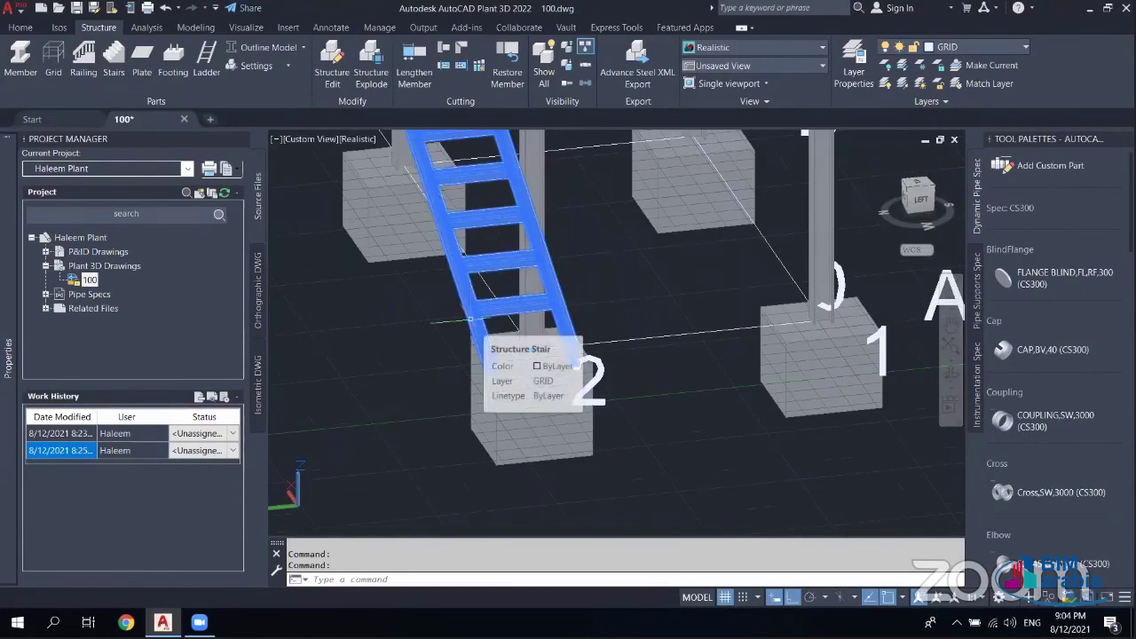
{"action": "type", "text": "m"}
{"action": "key", "text": "Return"}
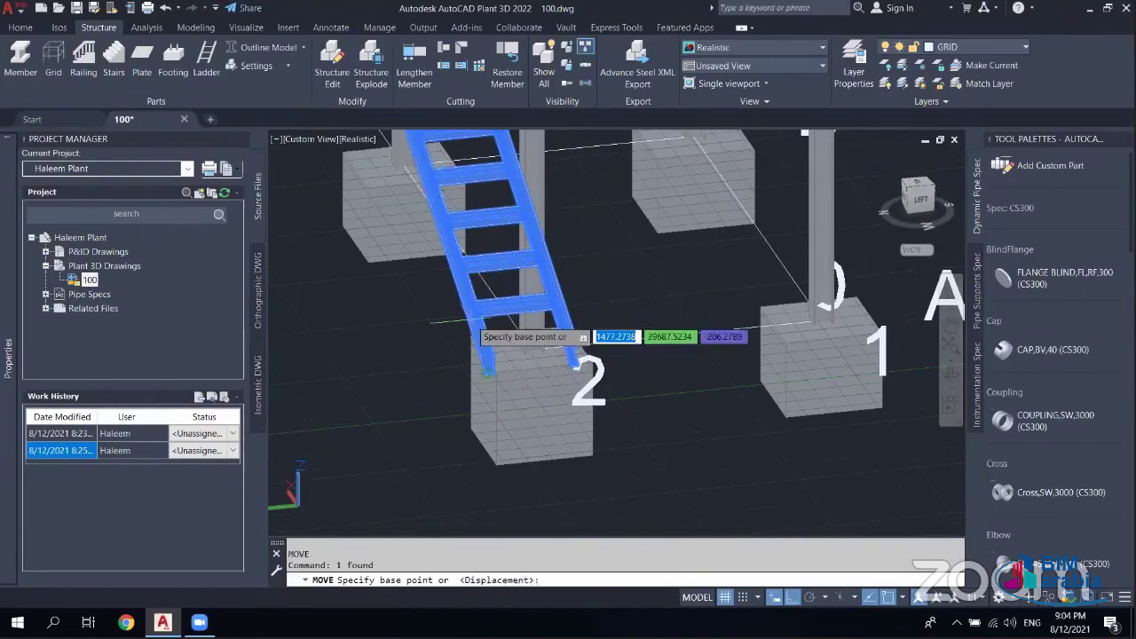
{"action": "left_click", "coordinate": [400, 366]}
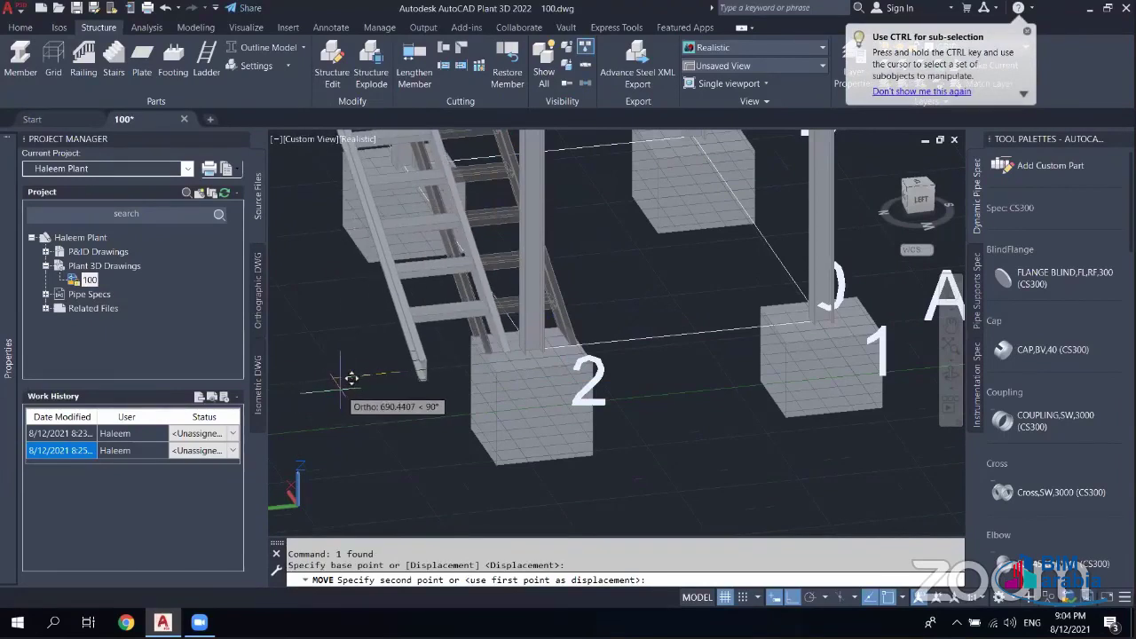
{"action": "type", "text": "500"}
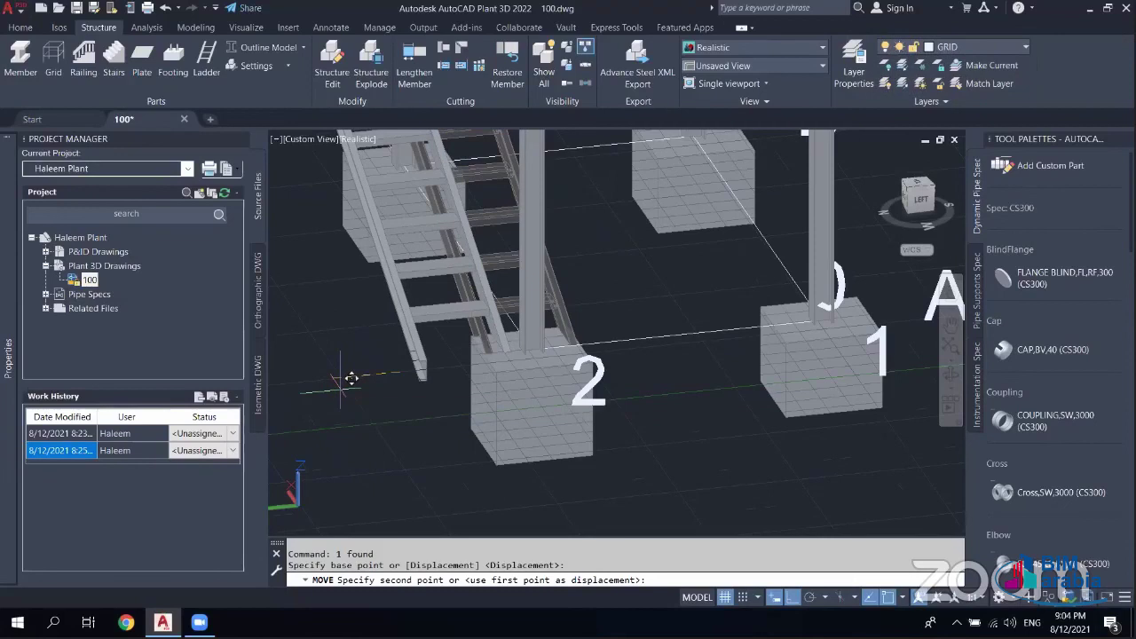
{"action": "key", "text": "Return"}
{"action": "middle_click_drag", "start_coordinate": [551, 367], "coordinate": [611, 376], "text": "shift"}
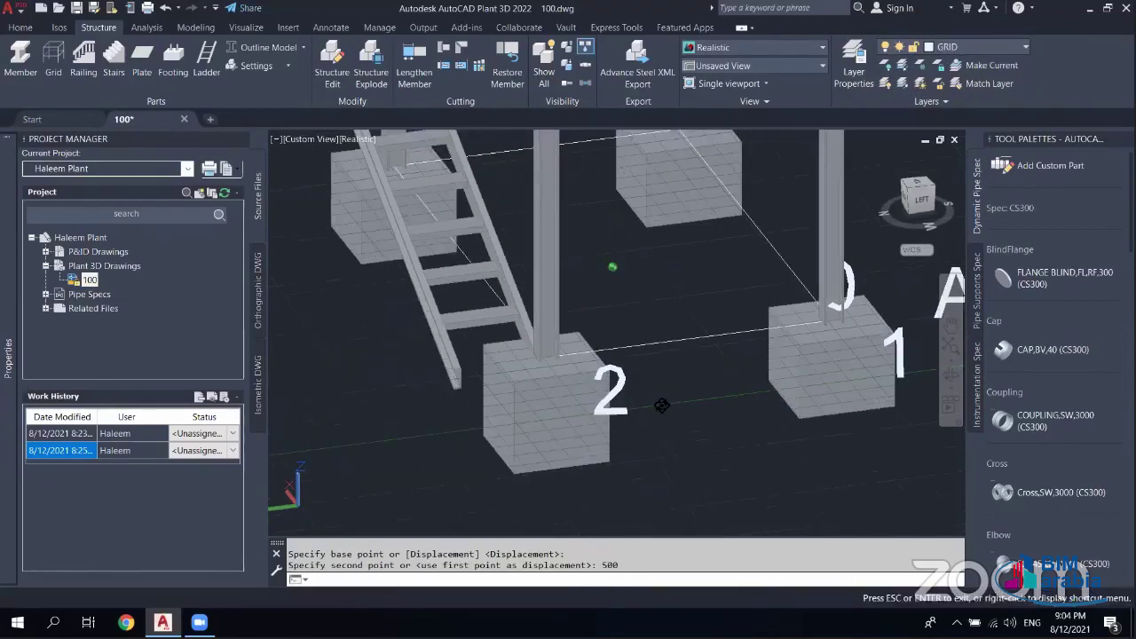
{"action": "scroll", "coordinate": [714, 264], "scroll_direction": "up", "scroll_amount": 5}
{"action": "middle_click_drag", "start_coordinate": [674, 284], "coordinate": [713, 263], "text": "shift"}
{"action": "type", "text": "M"}
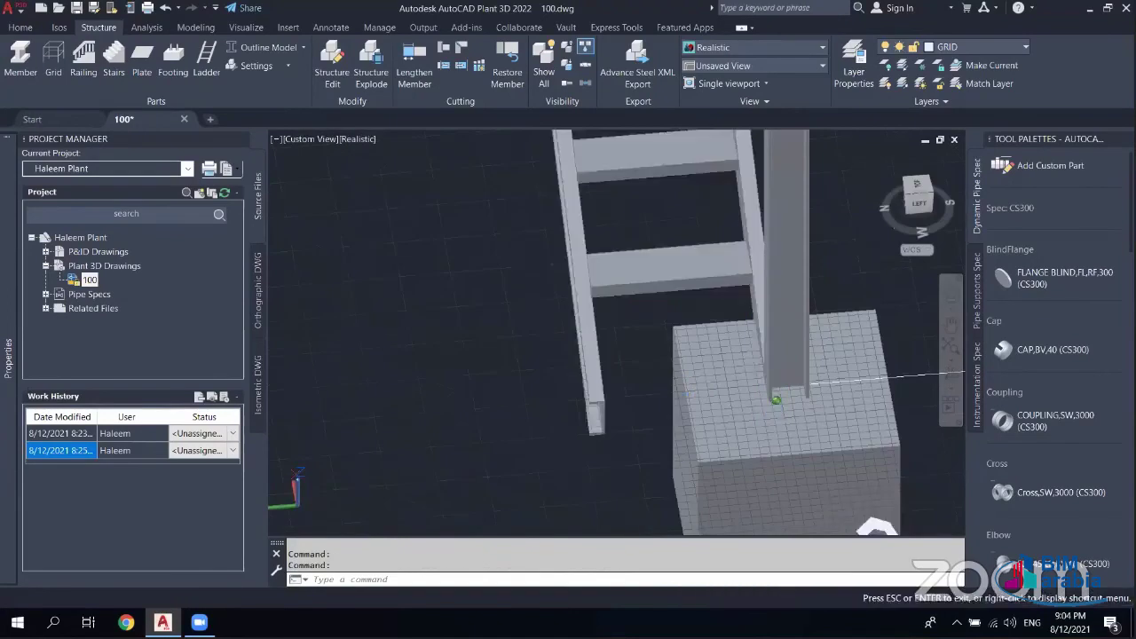
- Move the ladder a further 100 units beside footing 2
{"action": "left_click", "coordinate": [736, 282]}
{"action": "type", "text": "m"}
{"action": "key", "text": "Return"}
{"action": "left_click", "coordinate": [795, 343]}
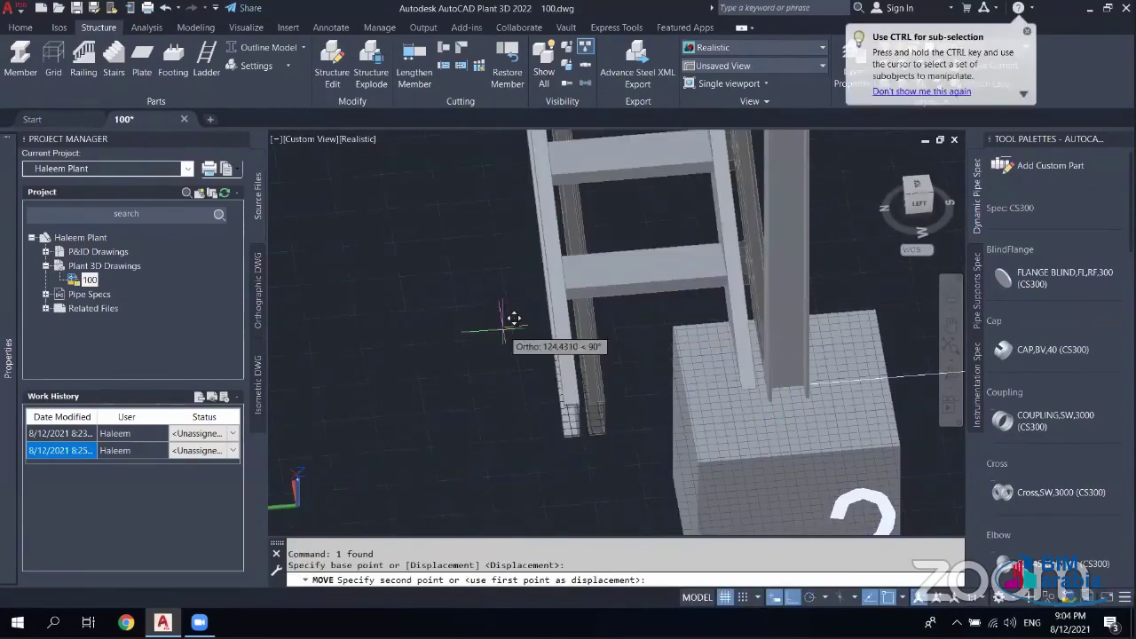
{"action": "type", "text": "10"}
{"action": "key", "text": "Return"}
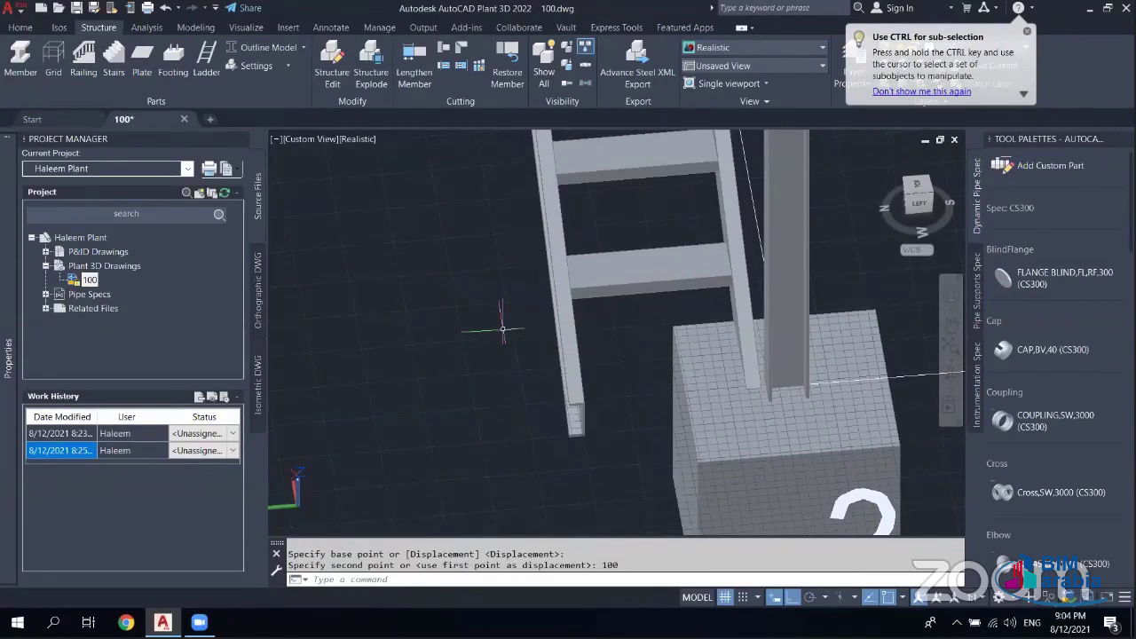
{"action": "scroll", "coordinate": [599, 373], "scroll_direction": "down", "scroll_amount": 2}
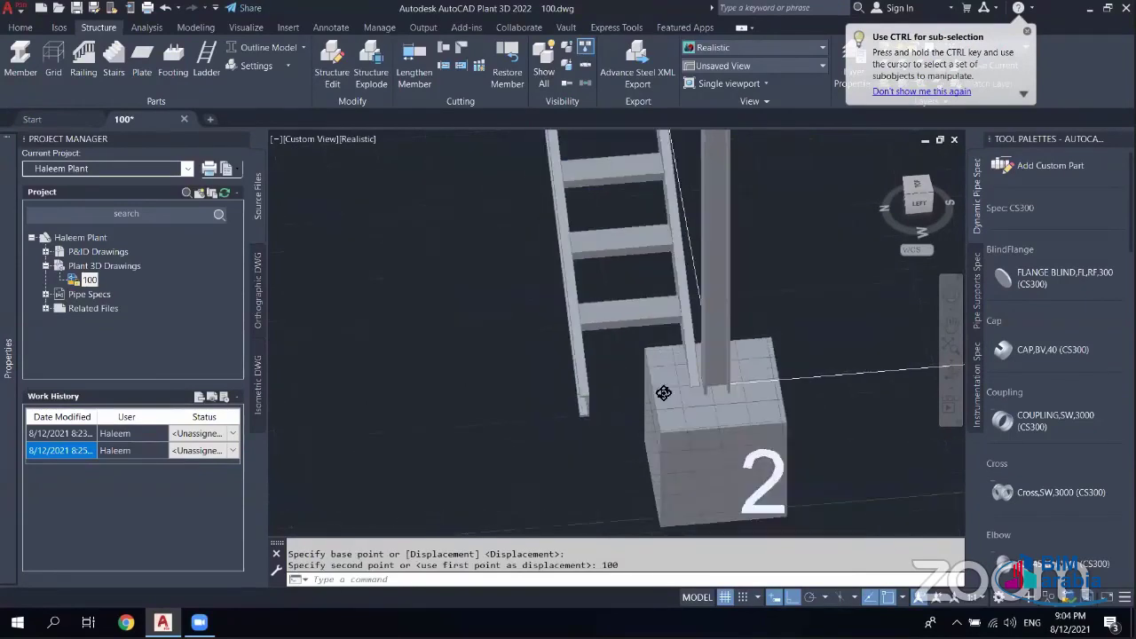
{"action": "scroll", "coordinate": [597, 387], "scroll_direction": "down", "scroll_amount": 2}
{"action": "middle_click_drag", "start_coordinate": [597, 387], "coordinate": [621, 391], "text": "shift"}
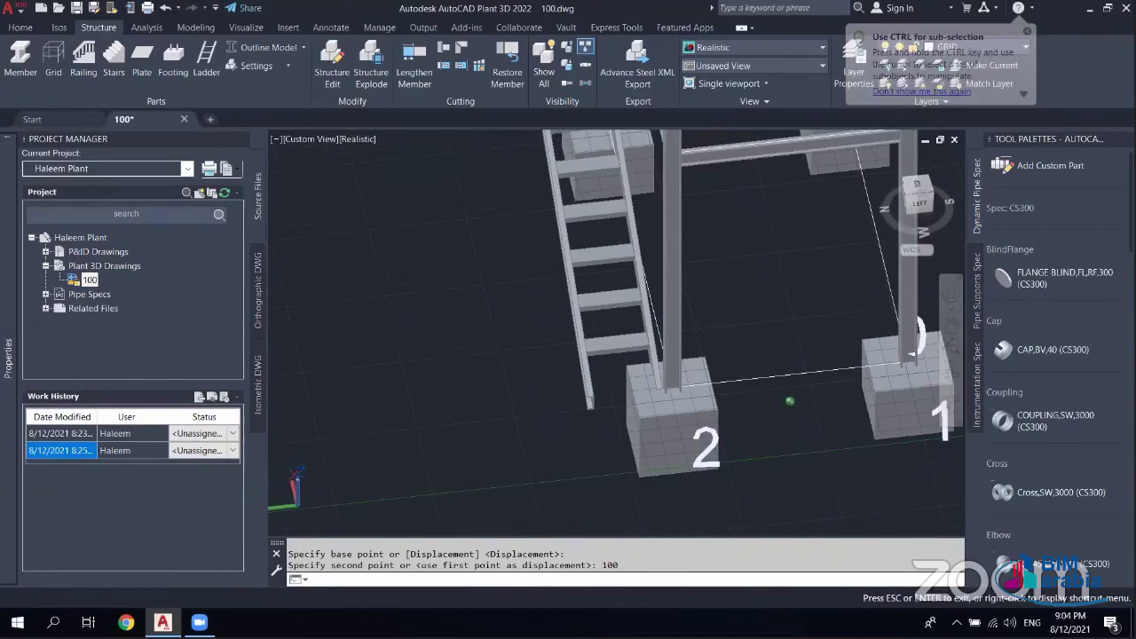
{"action": "scroll", "coordinate": [519, 343], "scroll_direction": "down", "scroll_amount": 5}
- Delete the flat stair near grid B
{"action": "scroll", "coordinate": [652, 336], "scroll_direction": "up", "scroll_amount": 5}
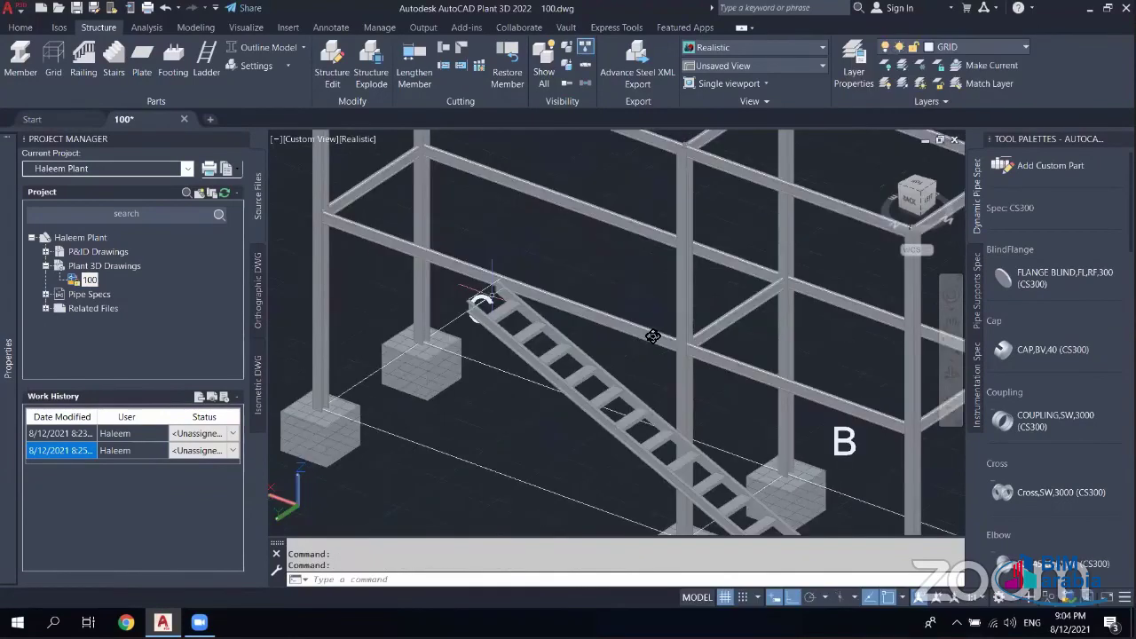
{"action": "scroll", "coordinate": [652, 336], "scroll_direction": "up", "scroll_amount": 3}
{"action": "scroll", "coordinate": [653, 337], "scroll_direction": "up", "scroll_amount": 1}
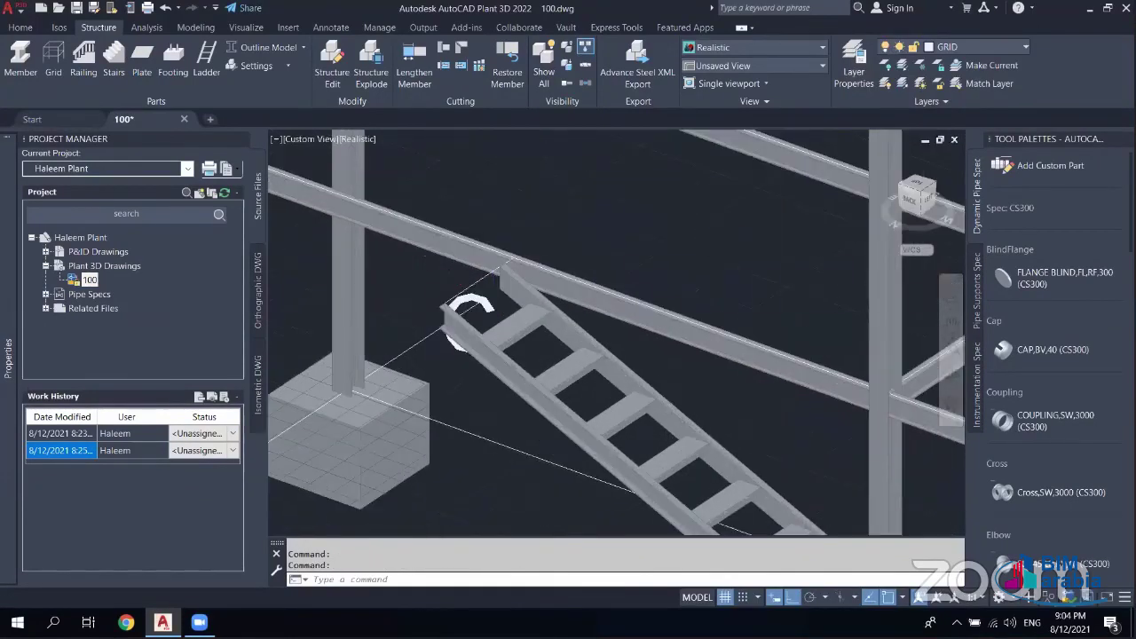
{"action": "scroll", "coordinate": [449, 280], "scroll_direction": "down", "scroll_amount": 4}
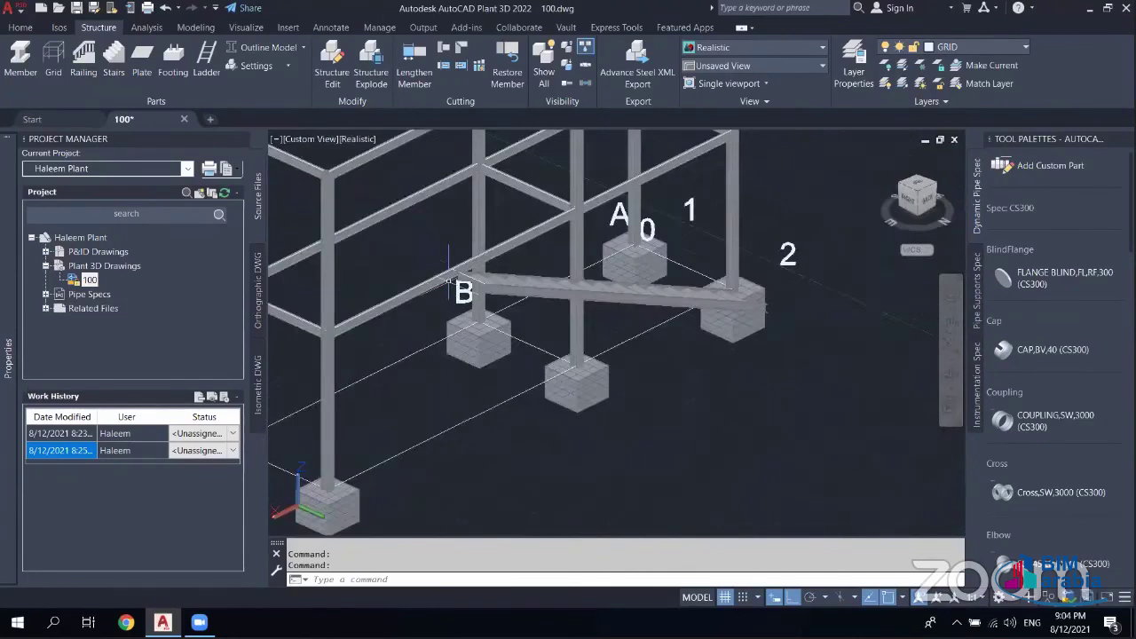
{"action": "scroll", "coordinate": [449, 281], "scroll_direction": "up", "scroll_amount": 3}
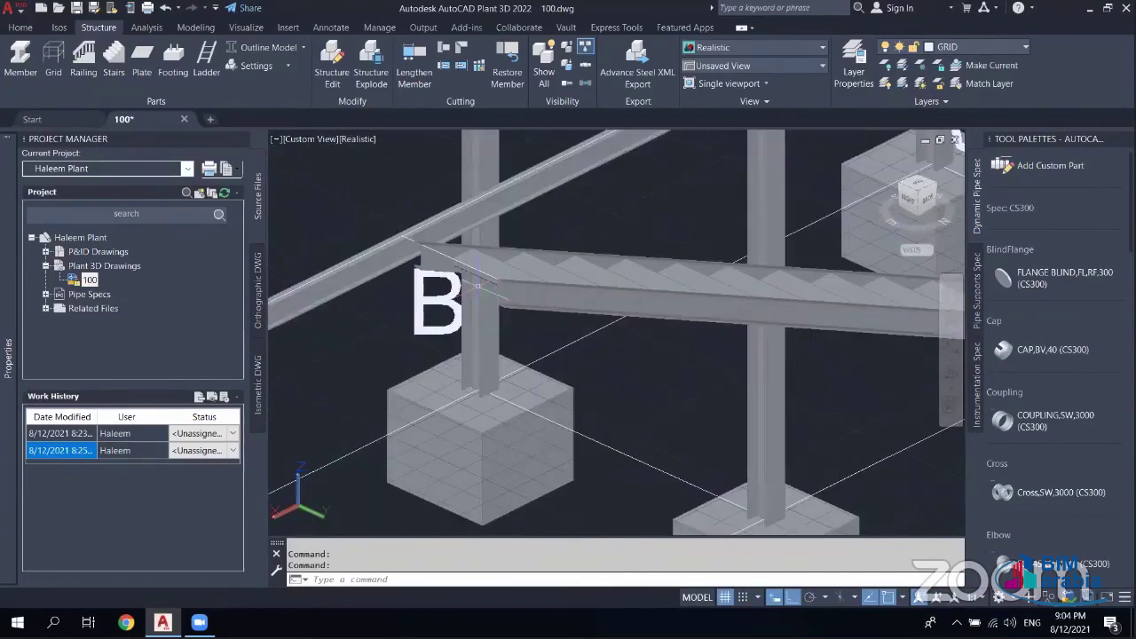
{"action": "scroll", "coordinate": [680, 314], "scroll_direction": "up", "scroll_amount": 1}
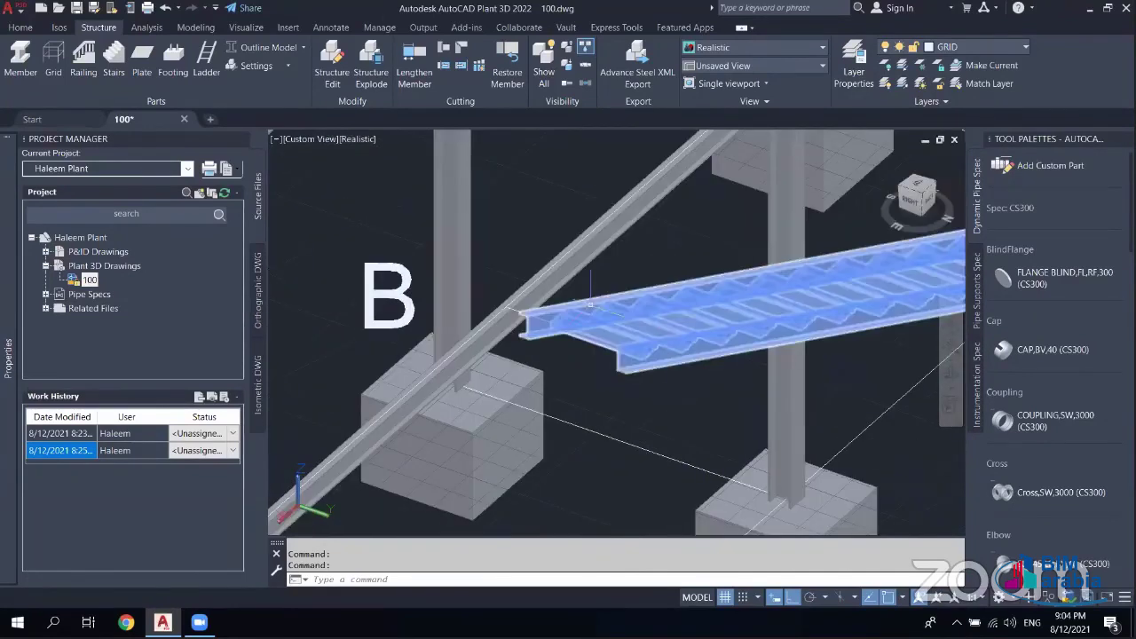
{"action": "left_click", "coordinate": [680, 313]}
{"action": "key", "text": "Delete"}
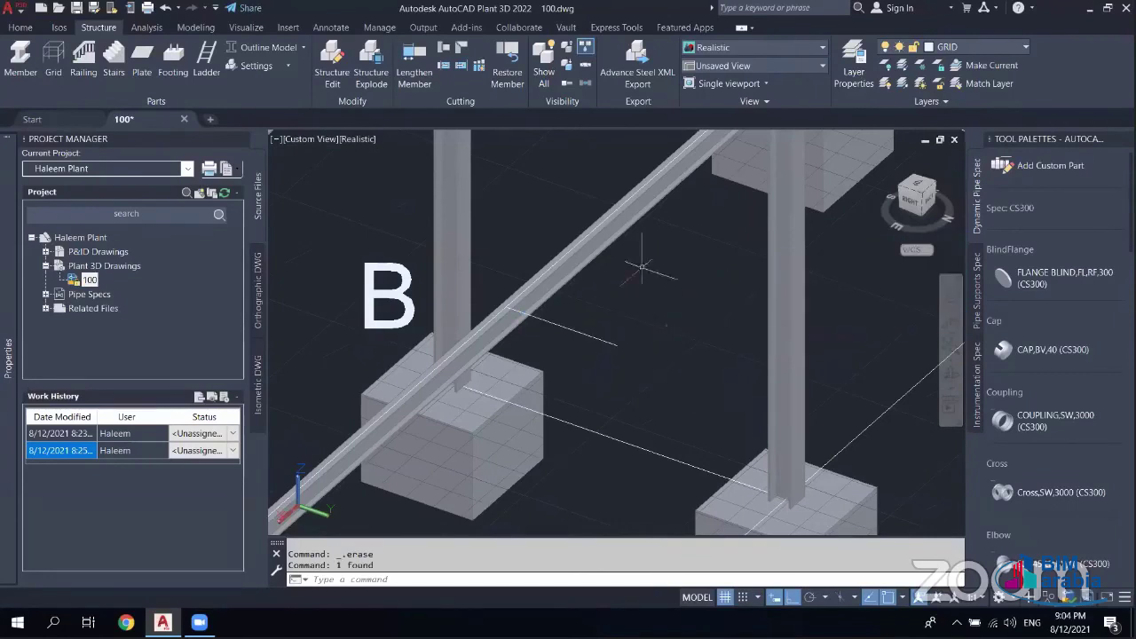
- Draw a new stair from near grid B toward footing 2
{"action": "left_click", "coordinate": [113, 60]}
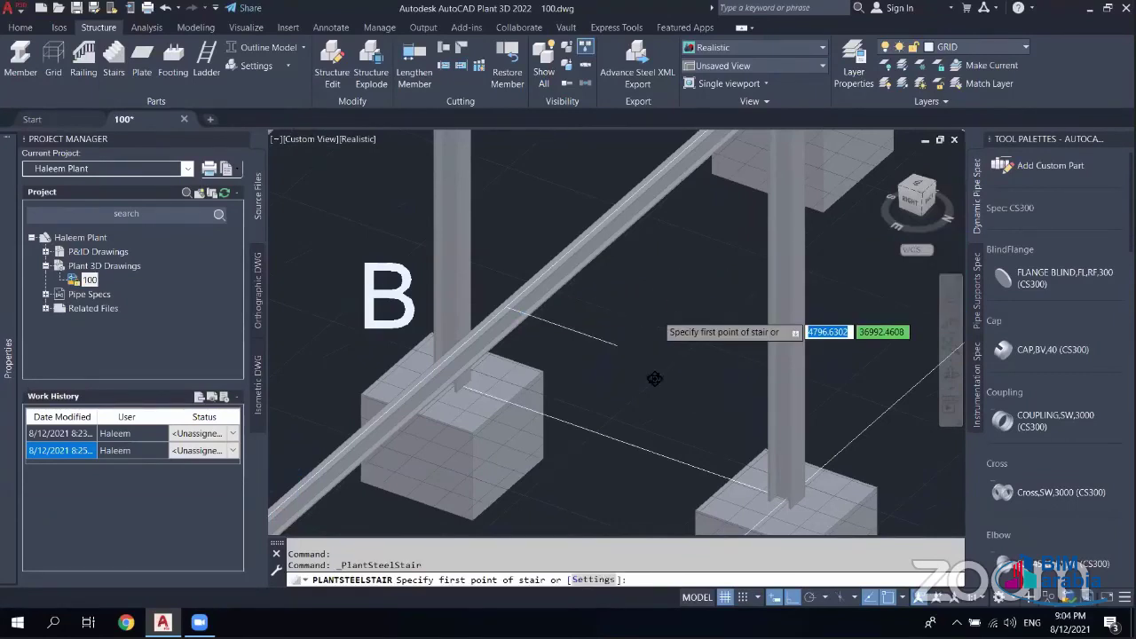
{"action": "scroll", "coordinate": [657, 377], "scroll_direction": "down", "scroll_amount": 2}
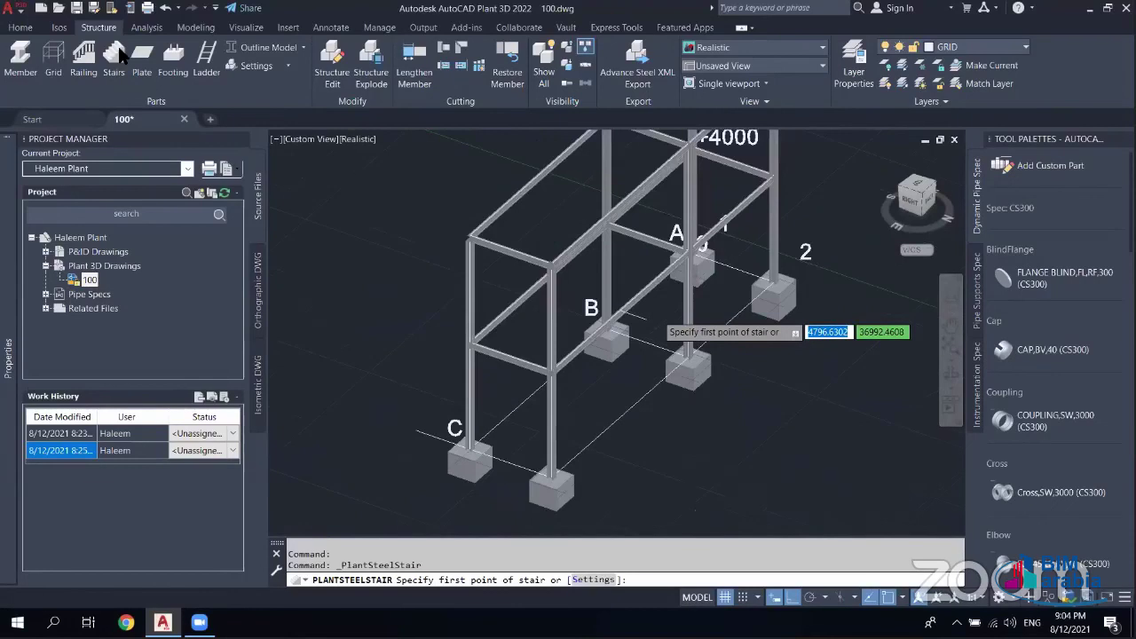
{"action": "middle_click_drag", "start_coordinate": [382, 221], "coordinate": [327, 206], "text": "shift"}
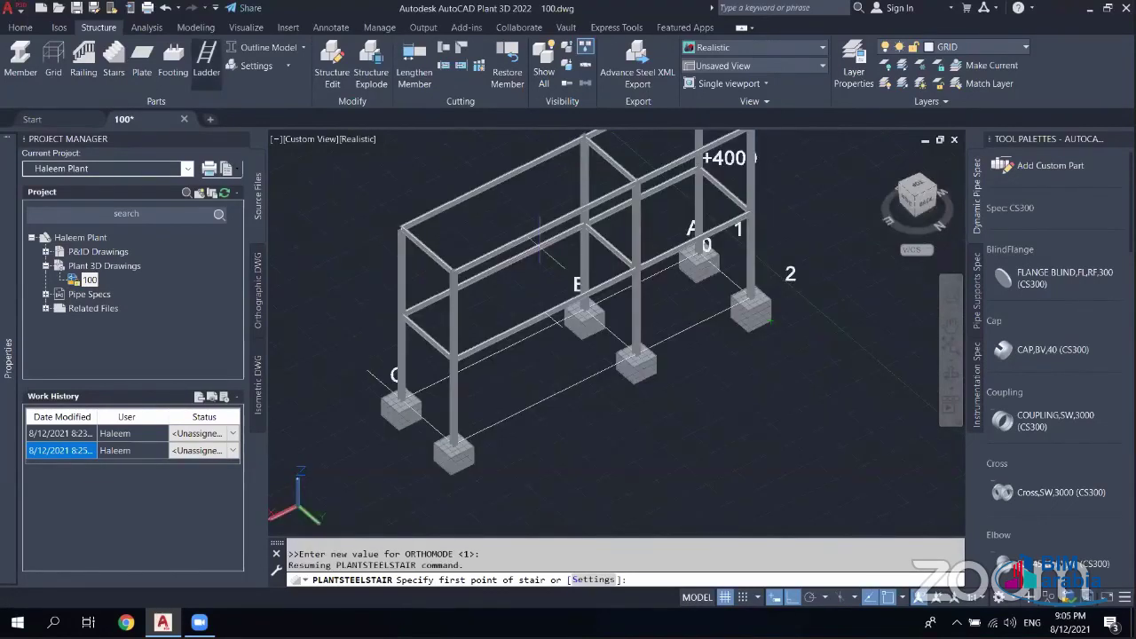
{"action": "left_click", "coordinate": [560, 305]}
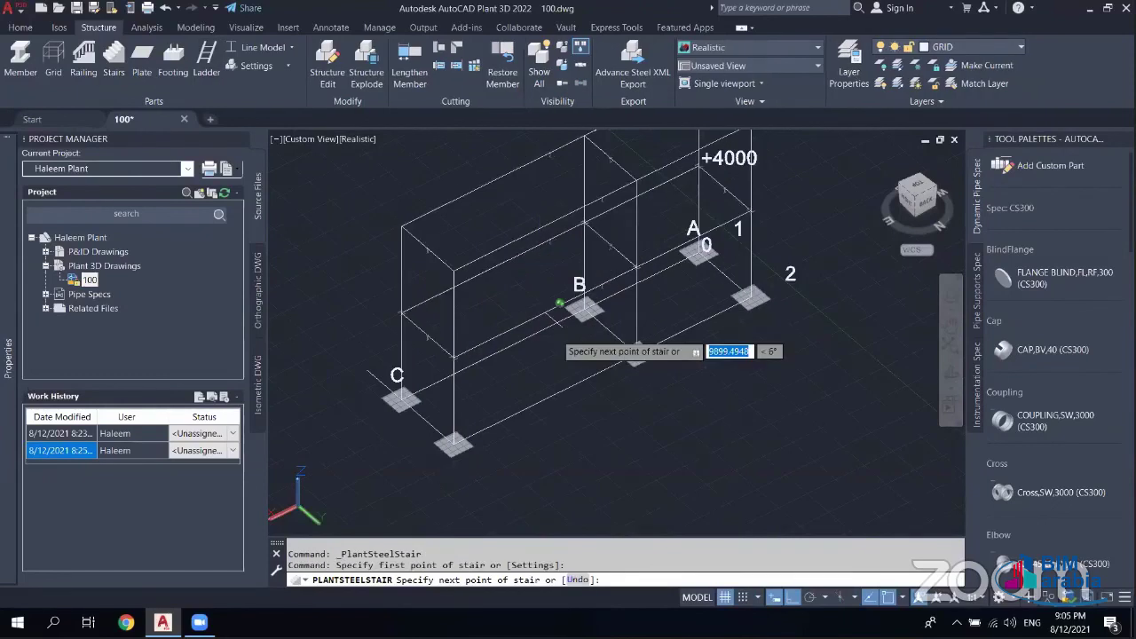
{"action": "middle_click_drag", "start_coordinate": [560, 304], "coordinate": [546, 297], "text": "shift"}
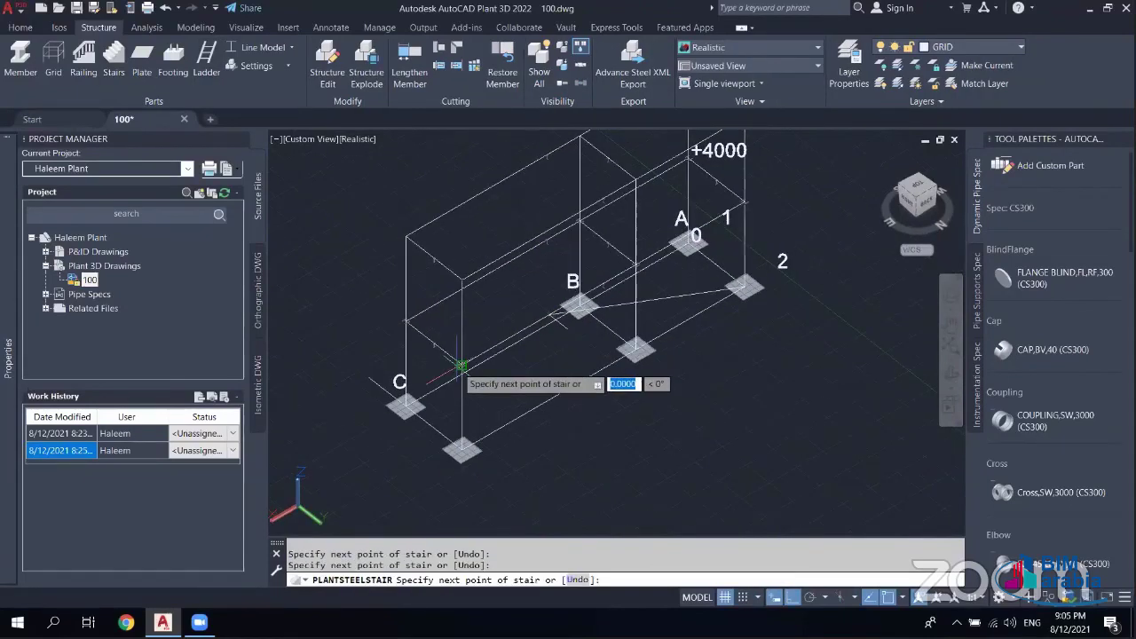
{"action": "key", "text": "Return"}
{"action": "left_click", "coordinate": [262, 47]}
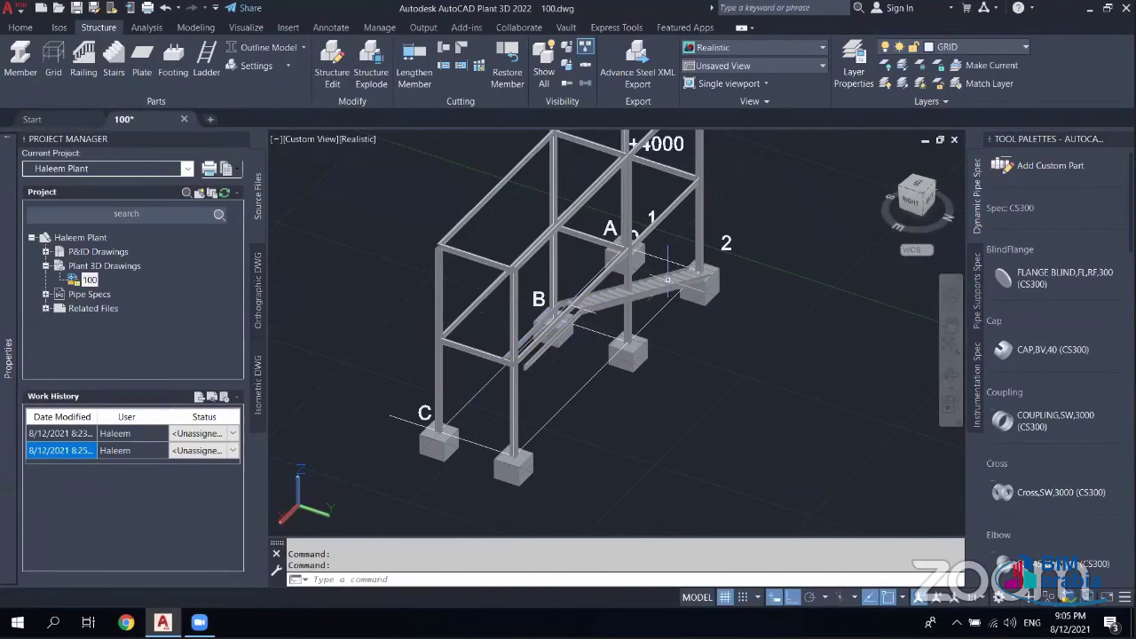
- Move the new stair 600 units beside the frame with the M command
{"action": "scroll", "coordinate": [667, 279], "scroll_direction": "up", "scroll_amount": 2}
{"action": "scroll", "coordinate": [667, 280], "scroll_direction": "up", "scroll_amount": 2}
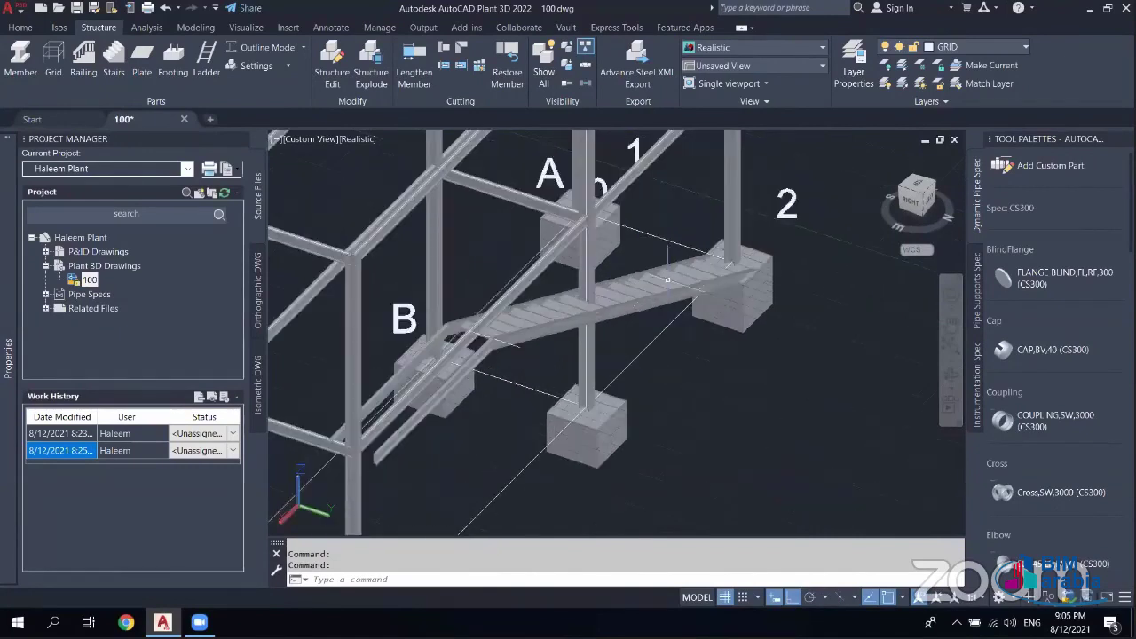
{"action": "scroll", "coordinate": [667, 280], "scroll_direction": "up", "scroll_amount": 2}
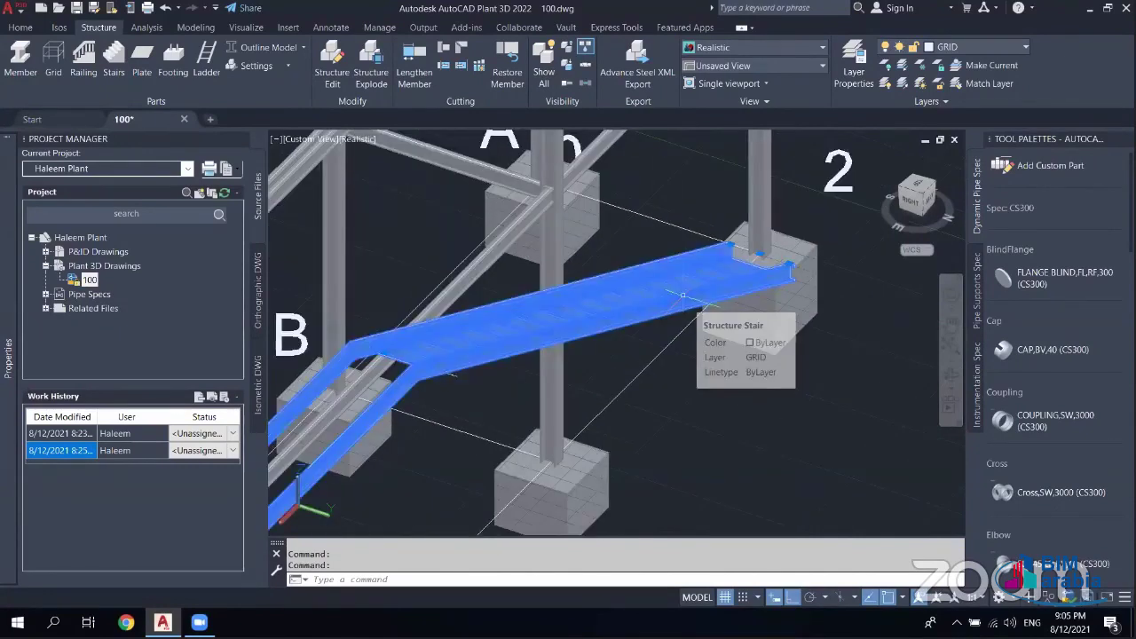
{"action": "type", "text": "m"}
{"action": "key", "text": "Return"}
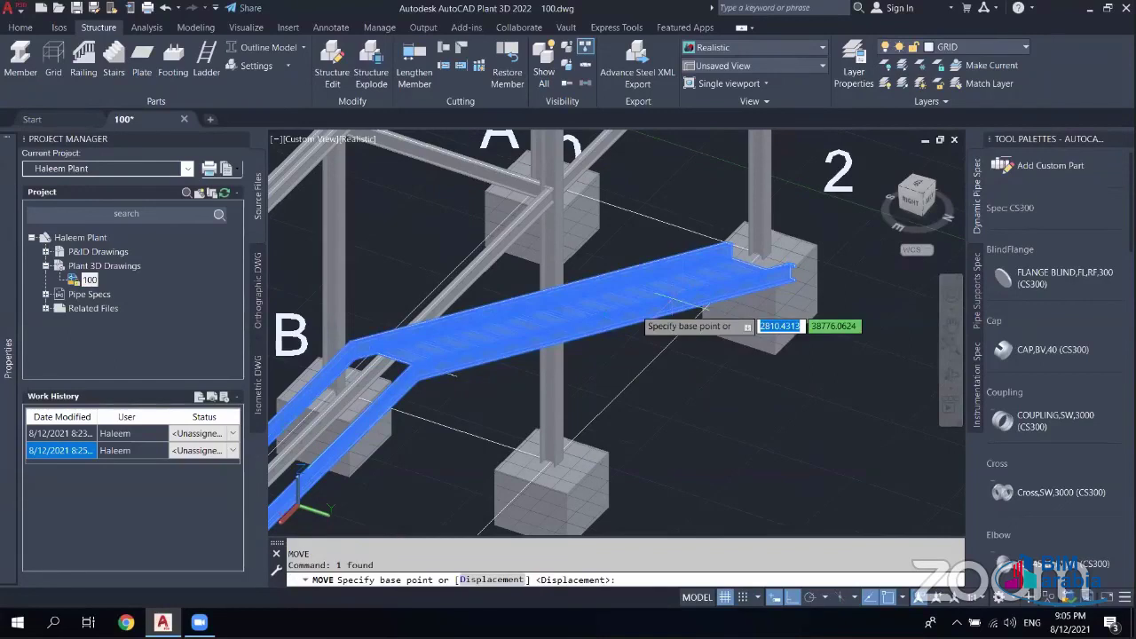
{"action": "left_click", "coordinate": [861, 443]}
{"action": "type", "text": "600"}
{"action": "key", "text": "Return"}
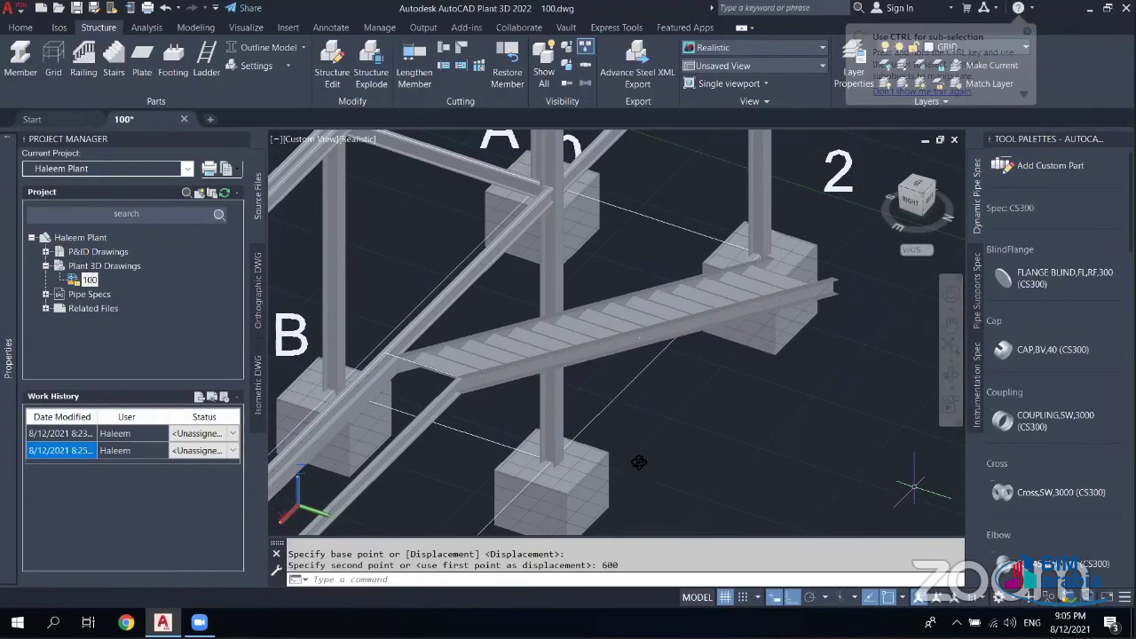
{"action": "scroll", "coordinate": [539, 478], "scroll_direction": "down", "scroll_amount": 5}
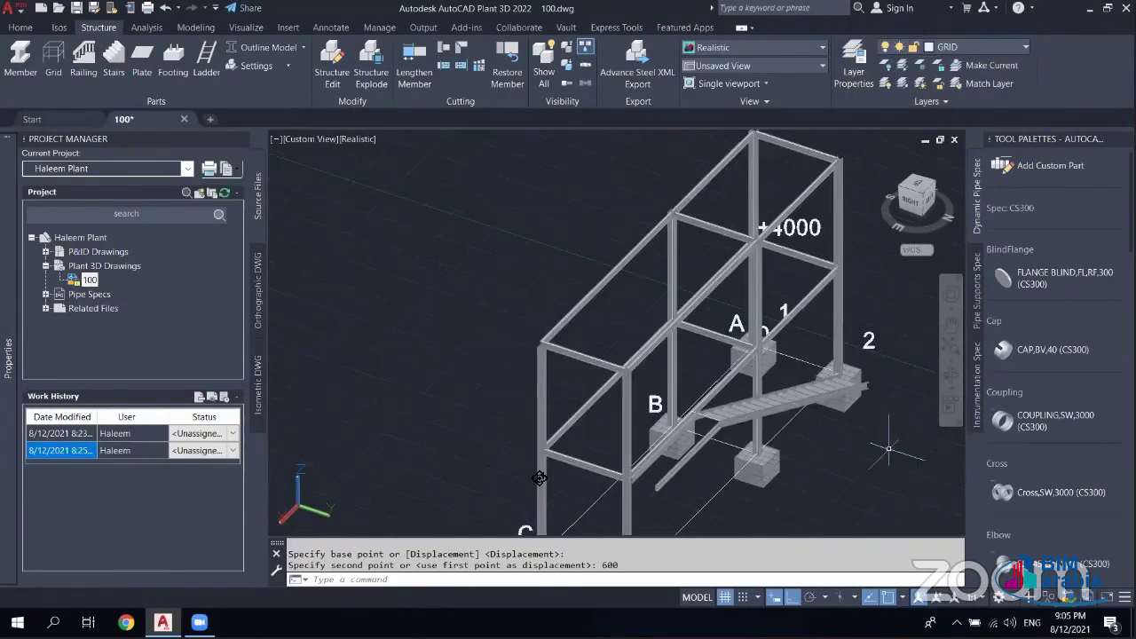
- Orbit, pan and zoom in on the stair's top beam where it meets the left front column
{"action": "middle_click_drag", "start_coordinate": [539, 478], "coordinate": [586, 426], "text": "shift"}
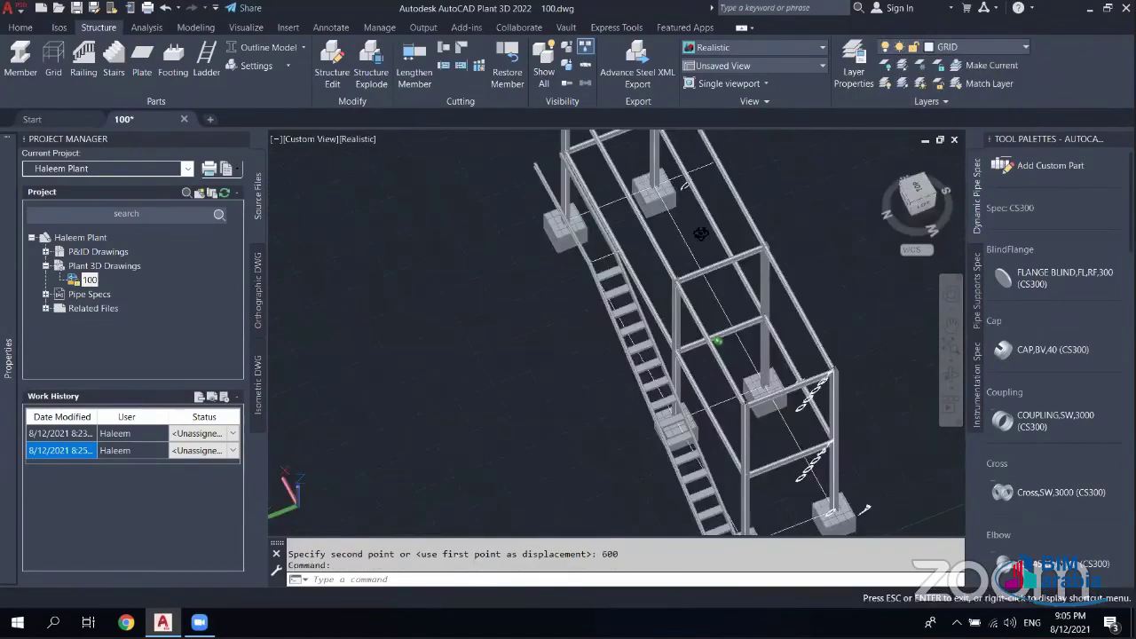
{"action": "middle_click_drag", "start_coordinate": [866, 510], "coordinate": [867, 359]}
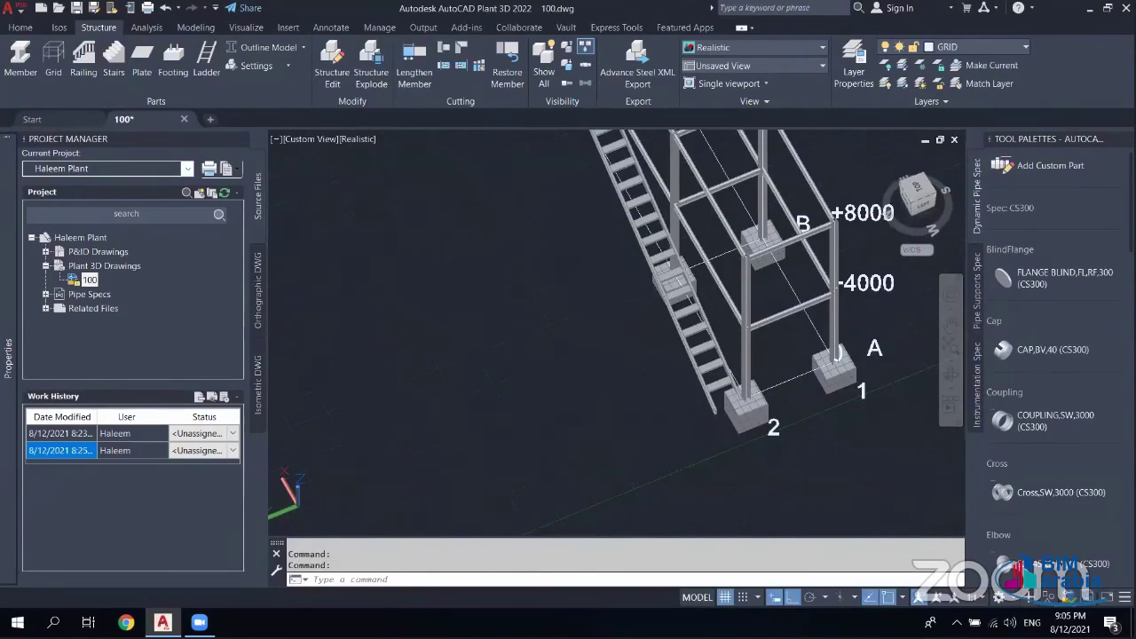
{"action": "middle_click_drag", "start_coordinate": [701, 346], "coordinate": [725, 375], "text": "shift"}
{"action": "key", "text": "Escape"}
{"action": "scroll", "coordinate": [725, 375], "scroll_direction": "up", "scroll_amount": 5}
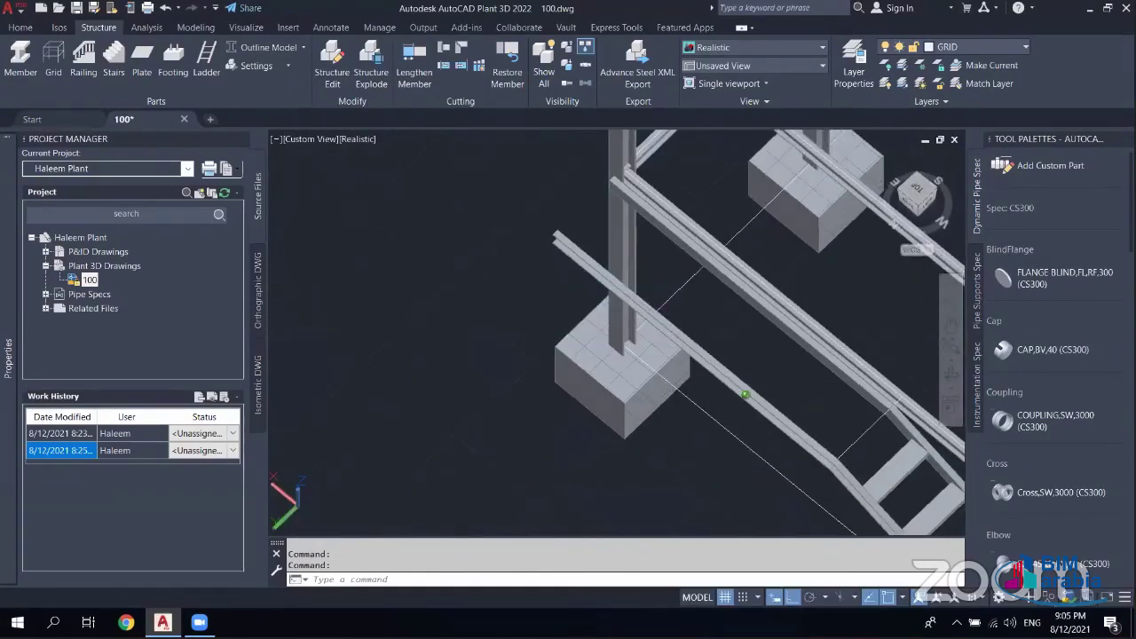
{"action": "middle_click_drag", "start_coordinate": [746, 394], "coordinate": [836, 310], "text": "shift"}
{"action": "scroll", "coordinate": [505, 299], "scroll_direction": "up", "scroll_amount": 2}
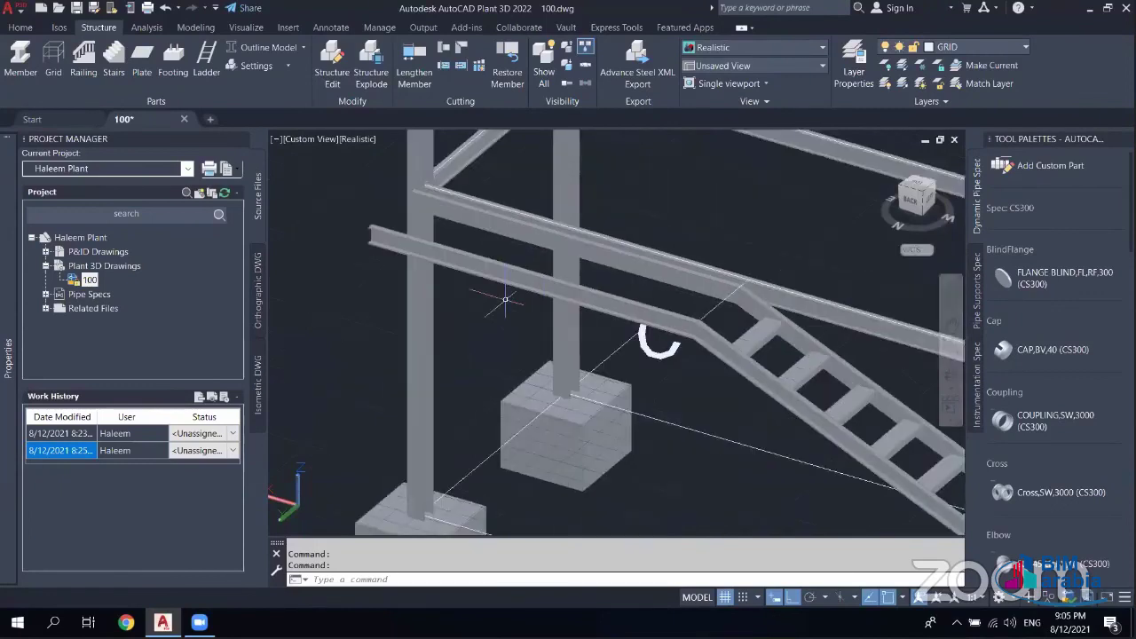
{"action": "scroll", "coordinate": [505, 299], "scroll_direction": "down", "scroll_amount": 2}
{"action": "scroll", "coordinate": [593, 310], "scroll_direction": "down", "scroll_amount": 4}
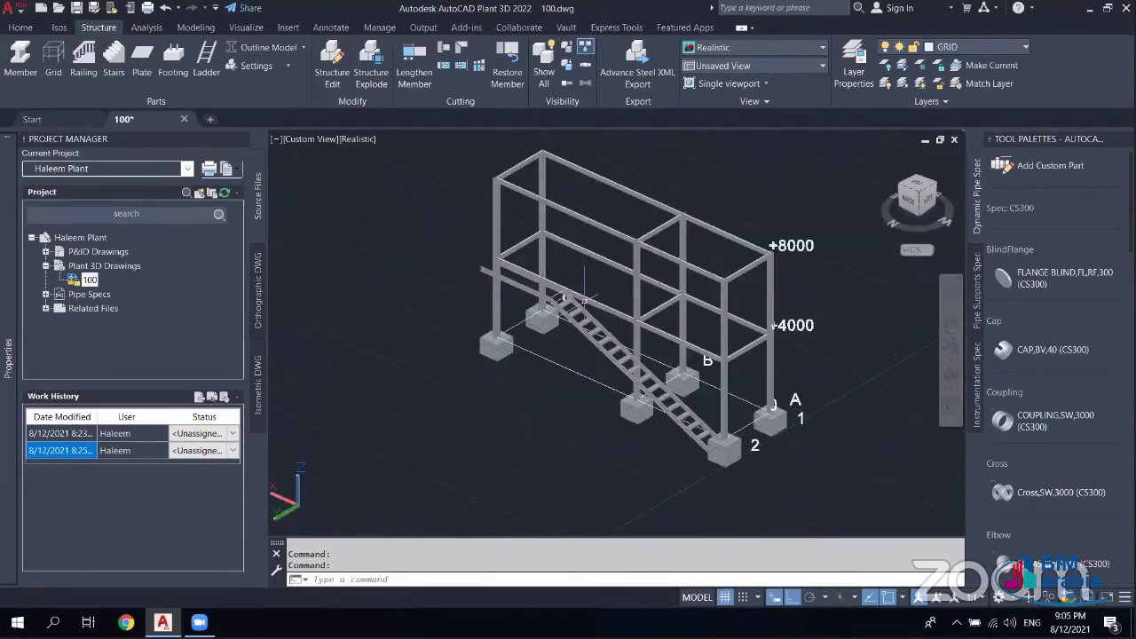
{"action": "middle_click_drag", "start_coordinate": [584, 298], "coordinate": [604, 329]}
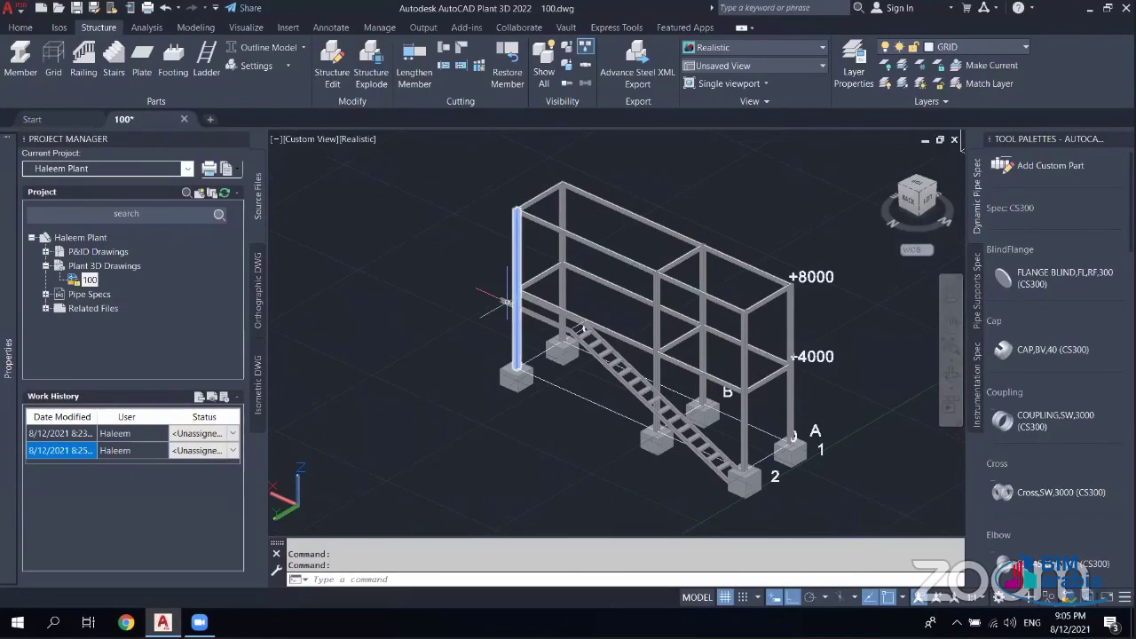
{"action": "scroll", "coordinate": [503, 304], "scroll_direction": "up", "scroll_amount": 2}
{"action": "scroll", "coordinate": [534, 301], "scroll_direction": "up", "scroll_amount": 5}
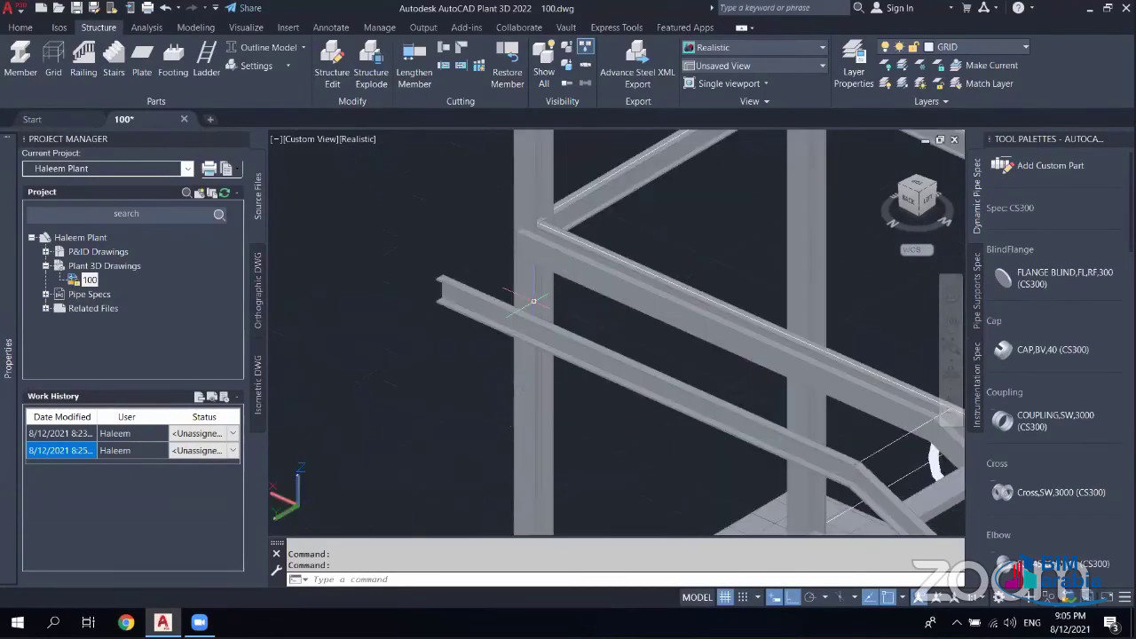
- Select the upper beam at the stair top, undoing a mistaken stretch with Ctrl+Z
{"action": "left_click", "coordinate": [621, 197]}
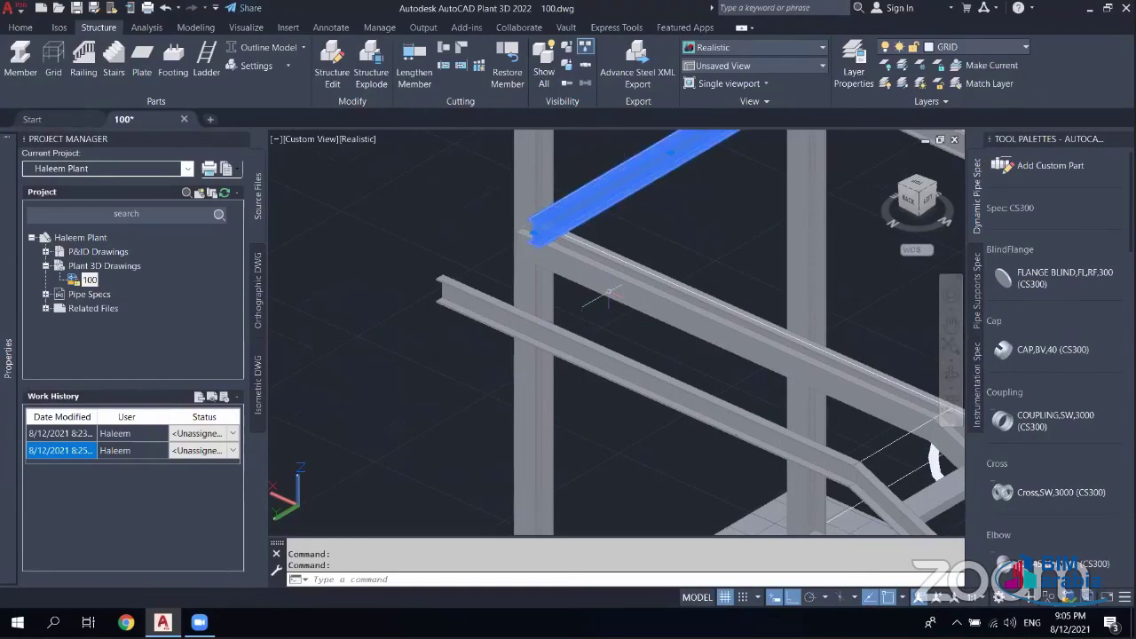
{"action": "left_click", "coordinate": [613, 284]}
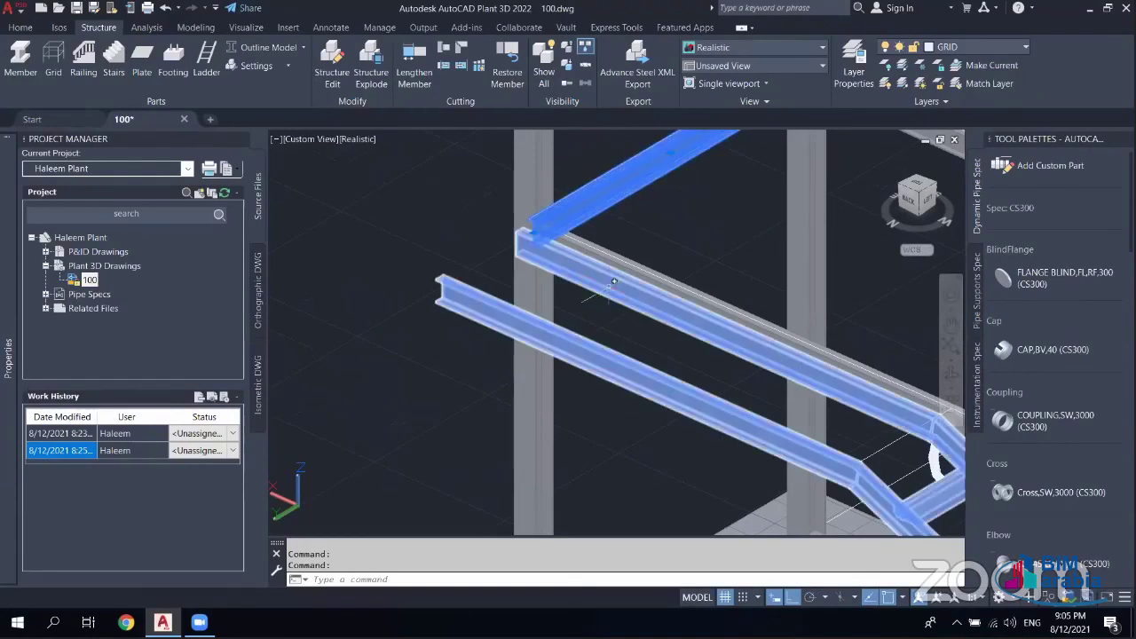
{"action": "key", "text": "Escape"}
{"action": "key", "text": "Escape"}
{"action": "left_click", "coordinate": [584, 210]}
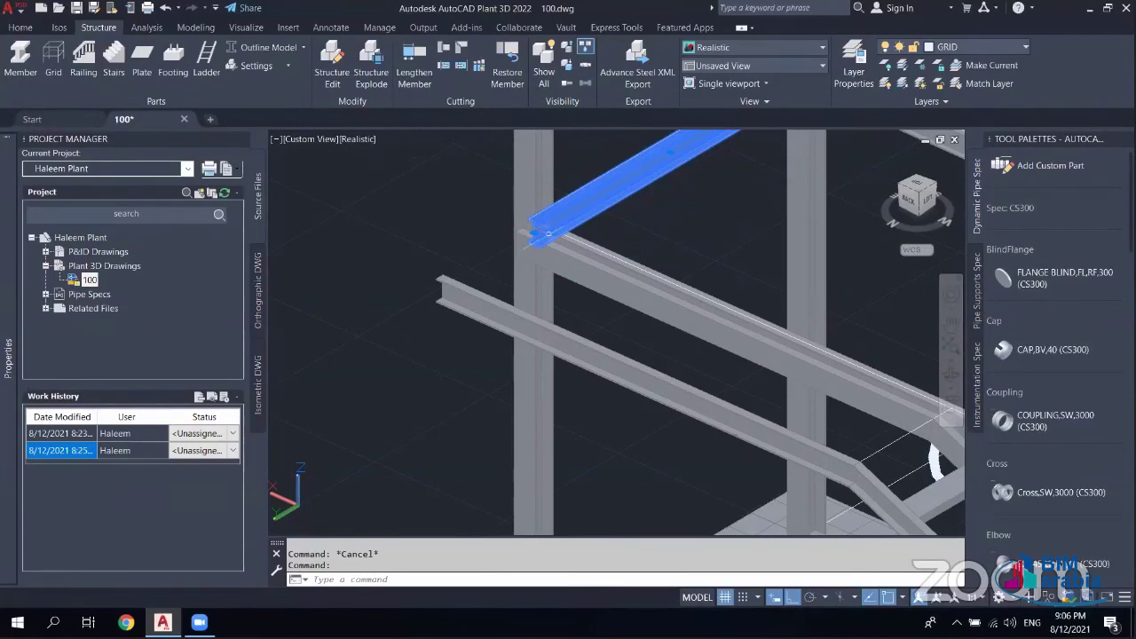
{"action": "left_click", "coordinate": [533, 234]}
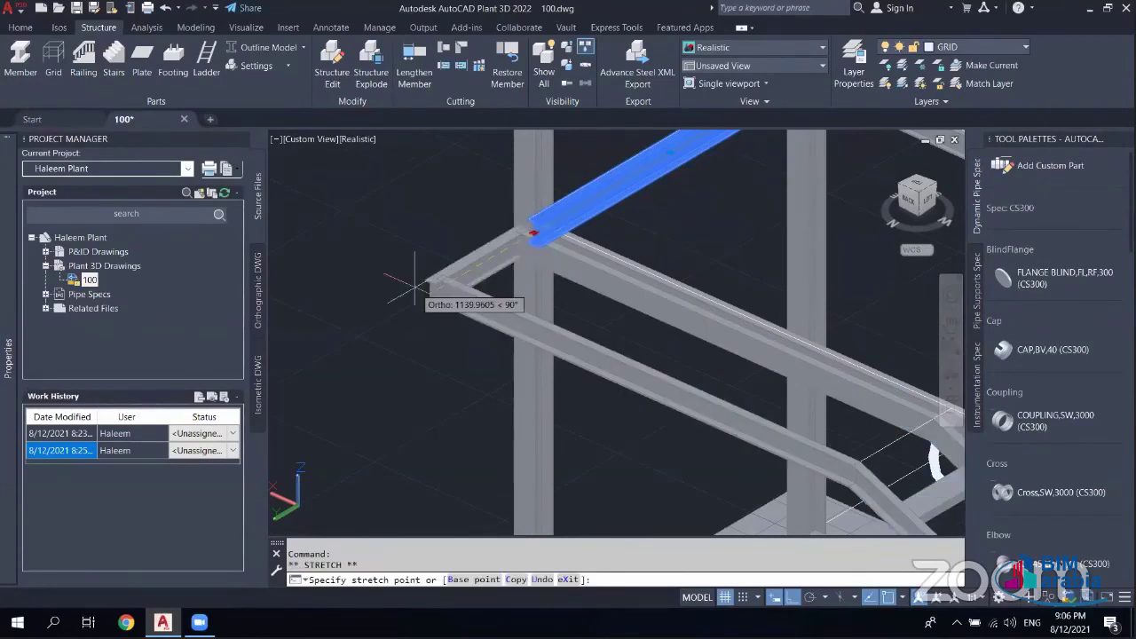
{"action": "key", "text": "Escape"}
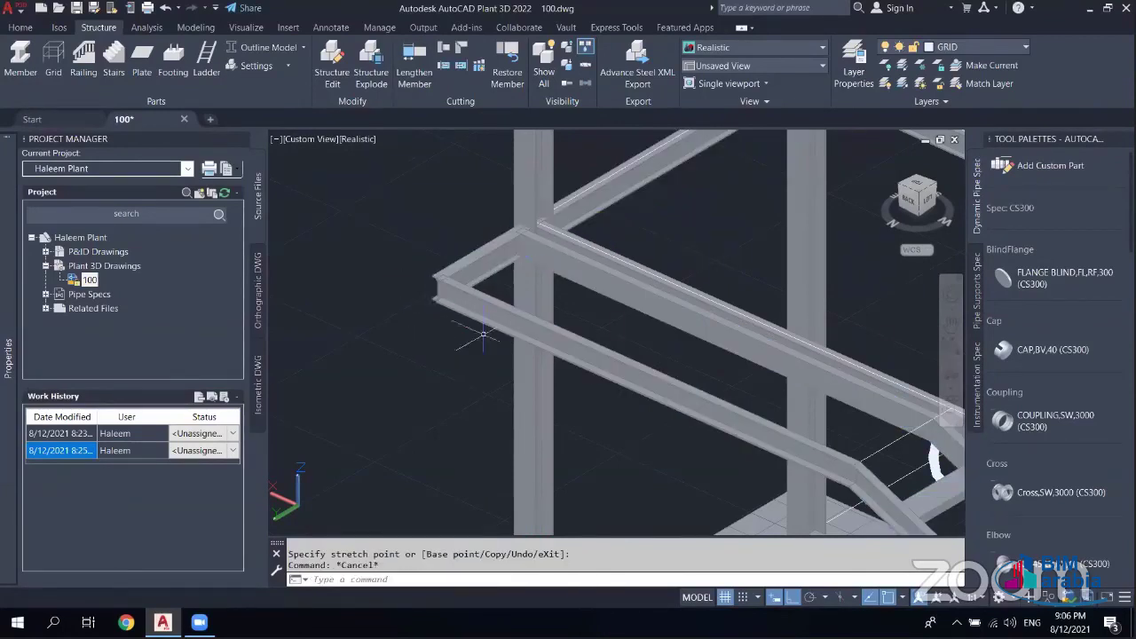
{"action": "key", "text": "ctrl+z"}
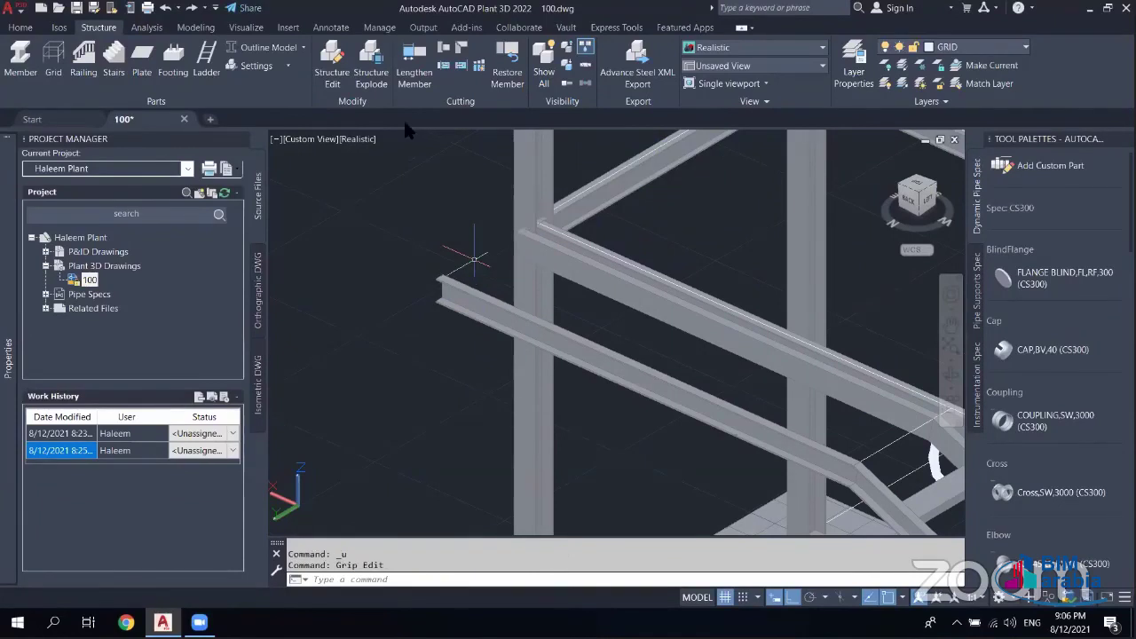
{"action": "left_click", "coordinate": [581, 200]}
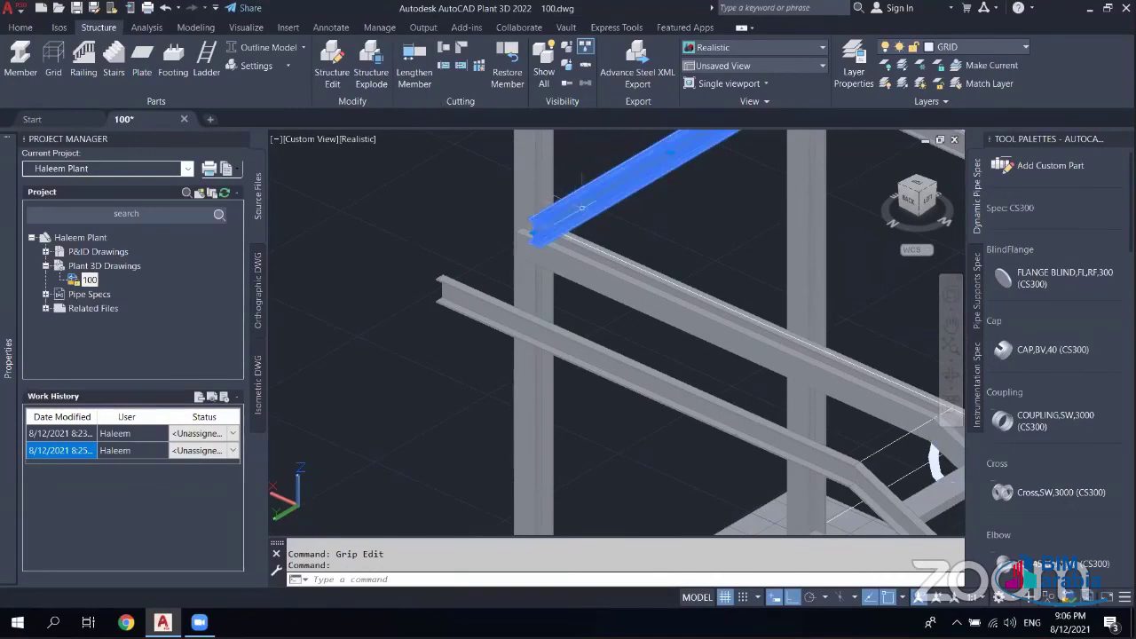
{"action": "key", "text": "Escape"}
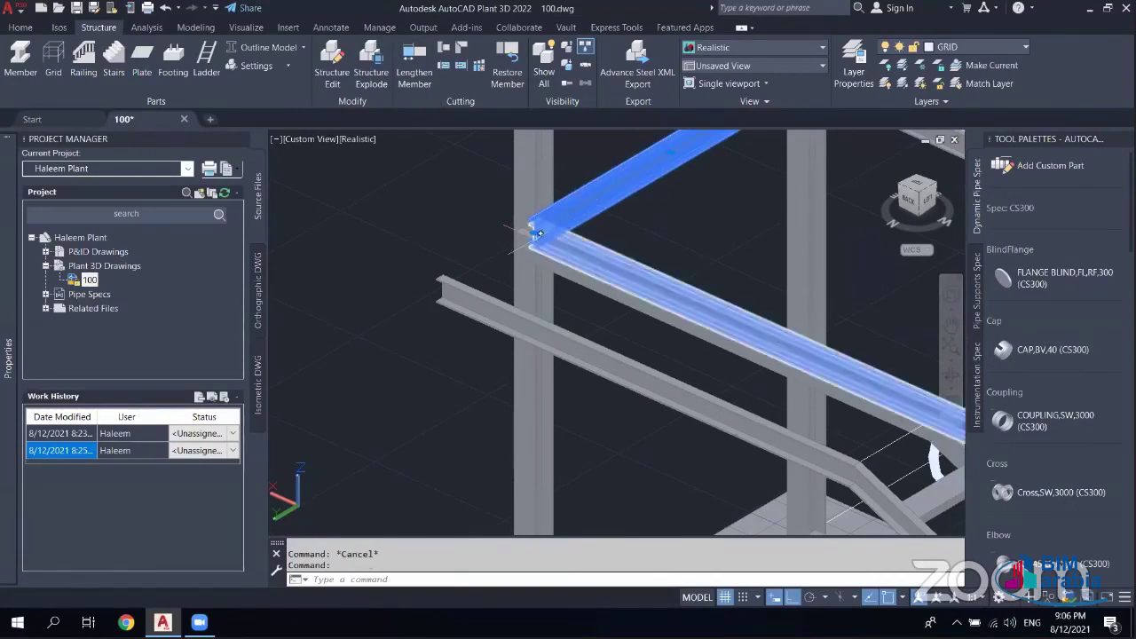
- Stretch the upper beam's end 600 units past the left column
{"action": "left_click", "coordinate": [533, 232]}
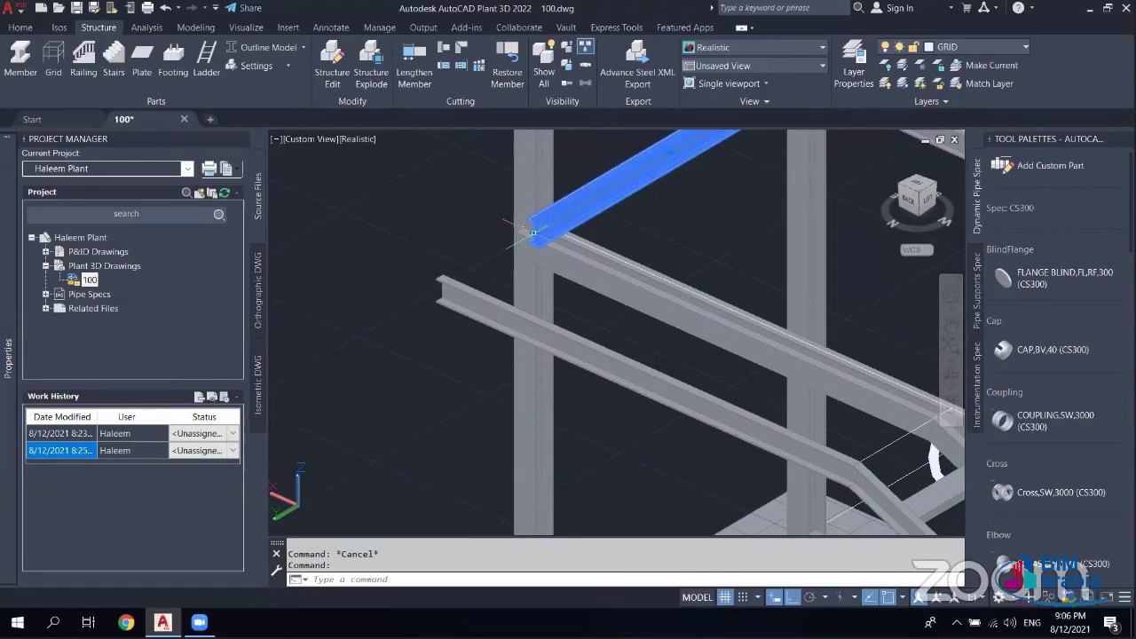
{"action": "left_click", "coordinate": [534, 233]}
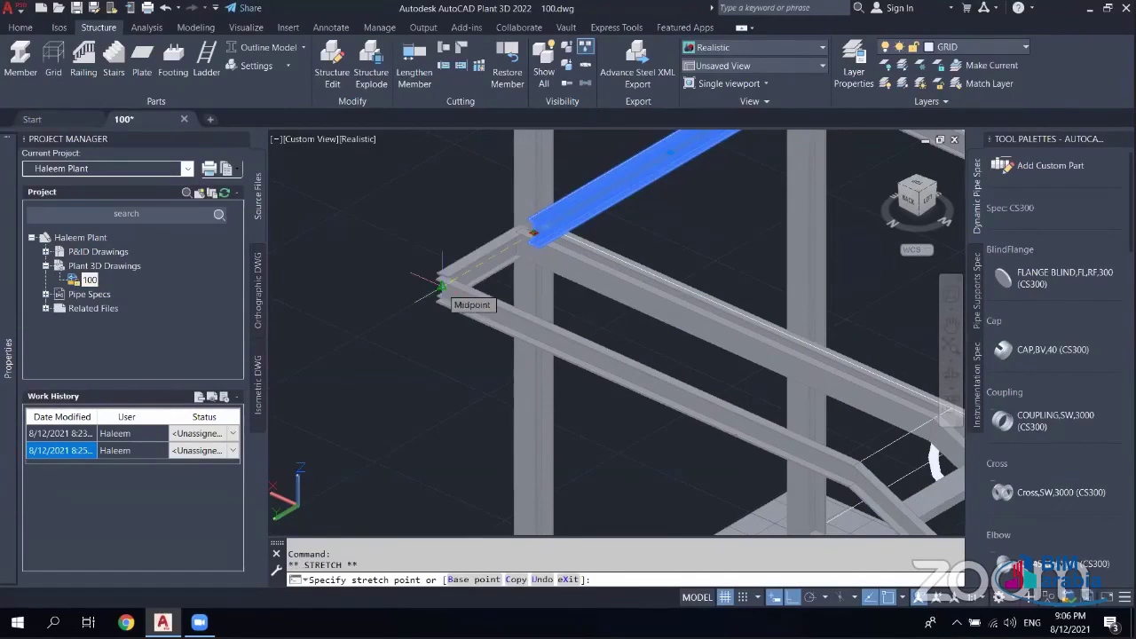
{"action": "type", "text": "600"}
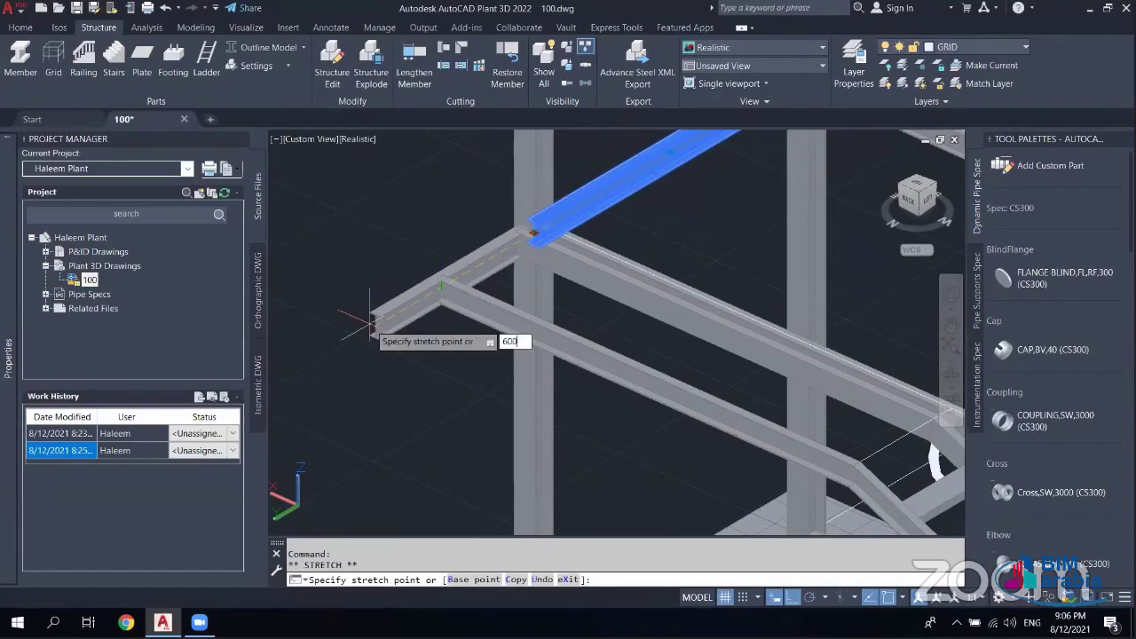
{"action": "key", "text": "Return"}
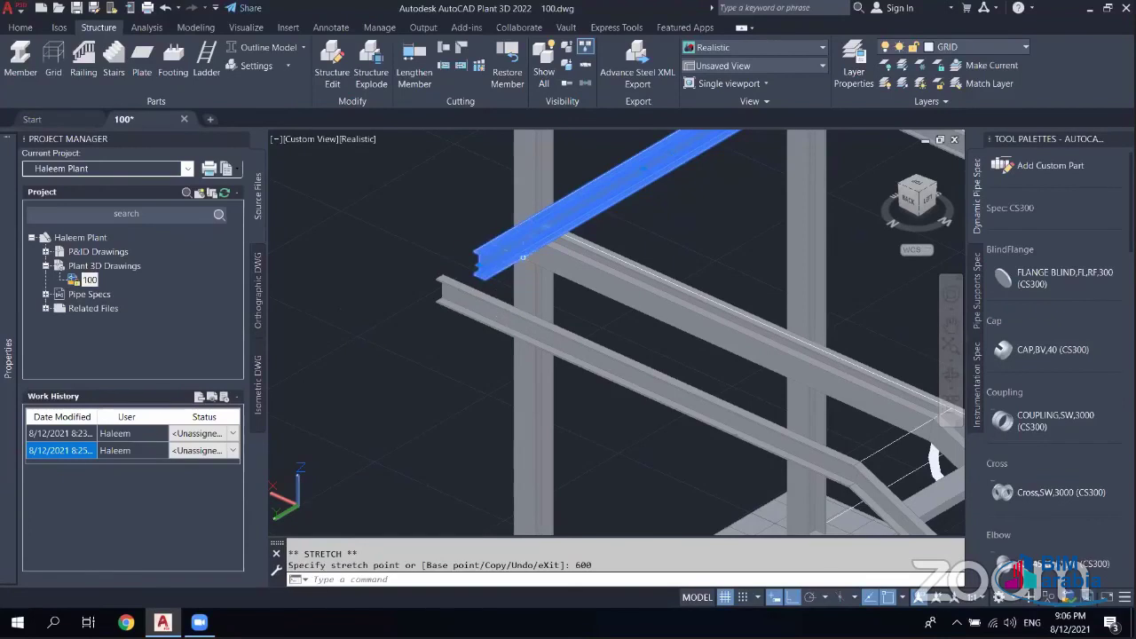
- Begin a second stretch on the beam end, then cancel it
{"action": "left_click", "coordinate": [480, 260]}
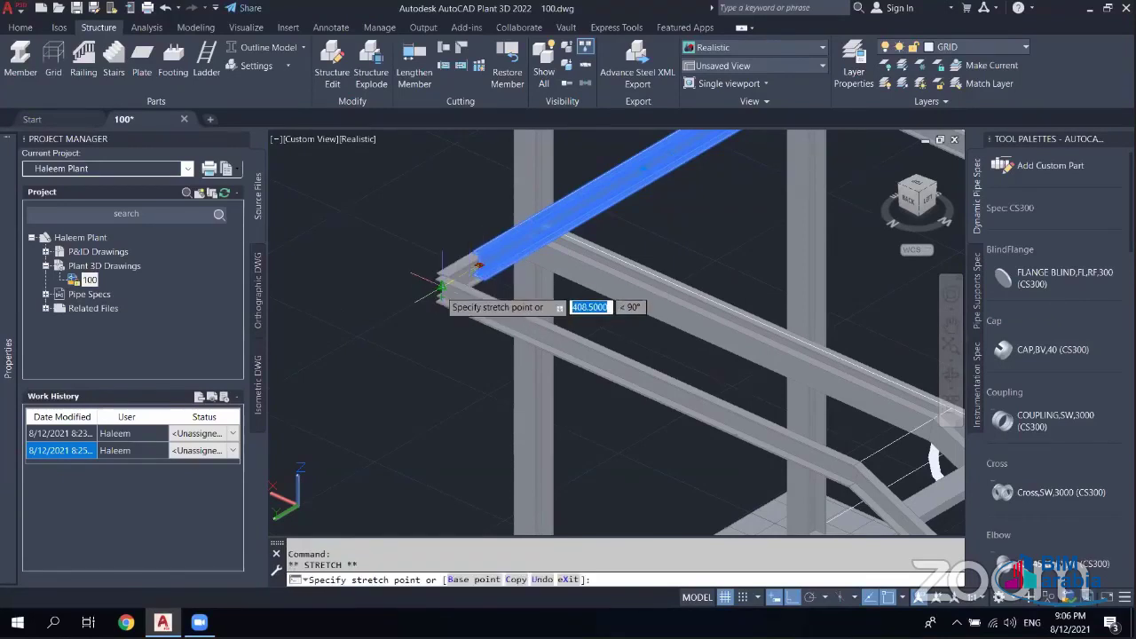
{"action": "scroll", "coordinate": [441, 285], "scroll_direction": "up", "scroll_amount": 2}
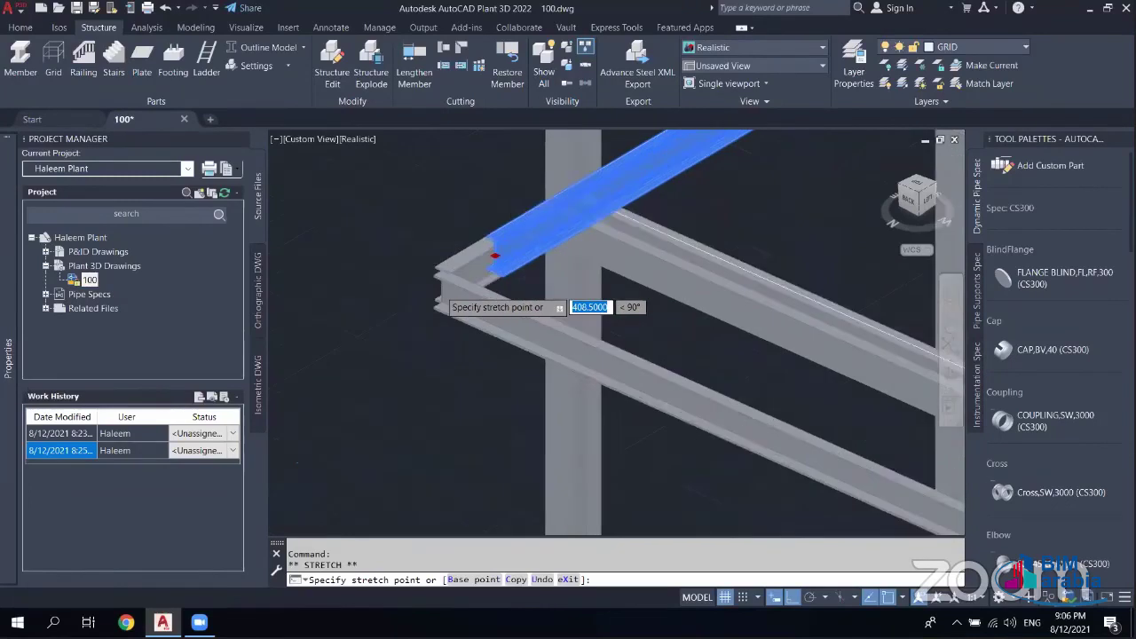
{"action": "scroll", "coordinate": [441, 293], "scroll_direction": "up", "scroll_amount": 1}
{"action": "scroll", "coordinate": [434, 309], "scroll_direction": "up", "scroll_amount": 2}
{"action": "left_click", "coordinate": [435, 309]}
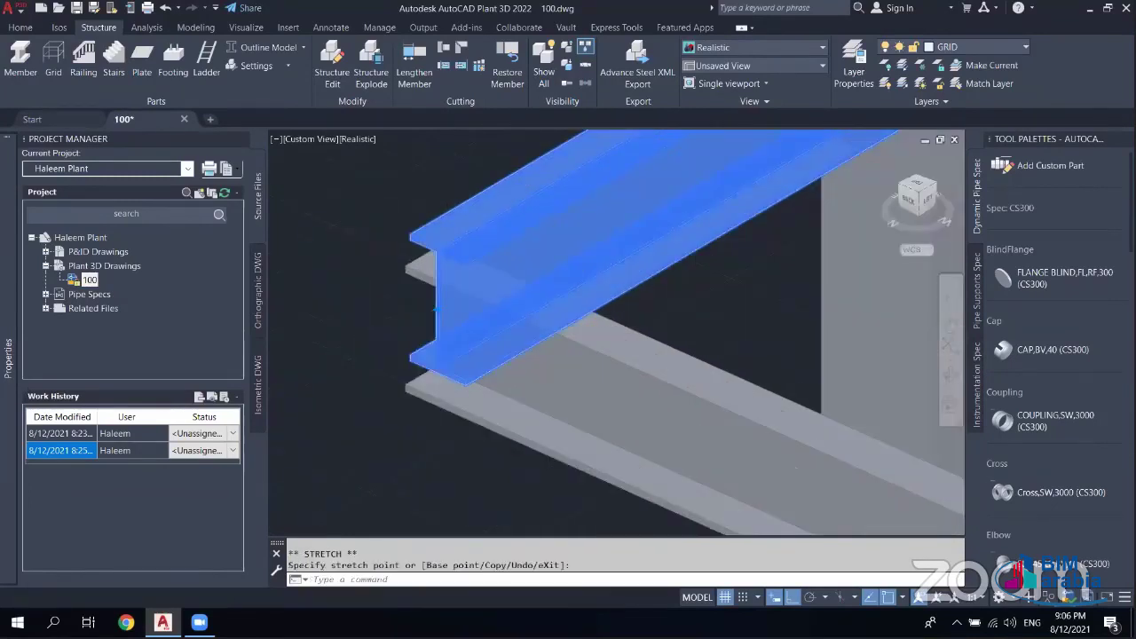
{"action": "scroll", "coordinate": [435, 309], "scroll_direction": "down", "scroll_amount": 3}
{"action": "scroll", "coordinate": [471, 319], "scroll_direction": "down", "scroll_amount": 2}
{"action": "key", "text": "Escape"}
{"action": "key", "text": "Escape"}
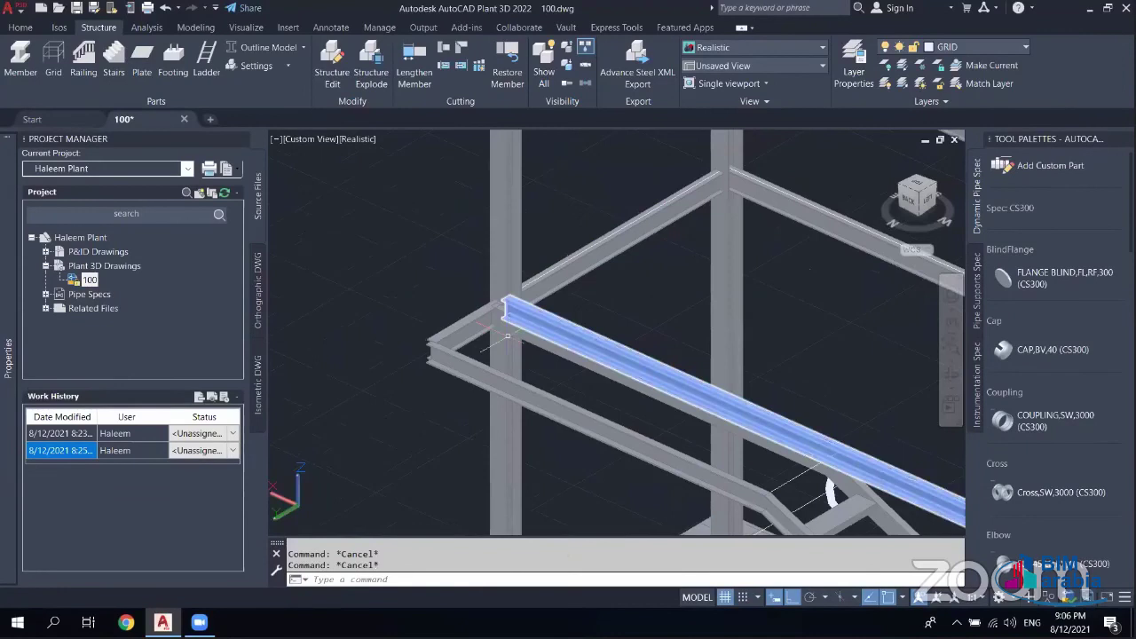
- Orbit out and select the stair to inspect the whole structure with footings
{"action": "middle_click_drag", "start_coordinate": [830, 493], "coordinate": [695, 344]}
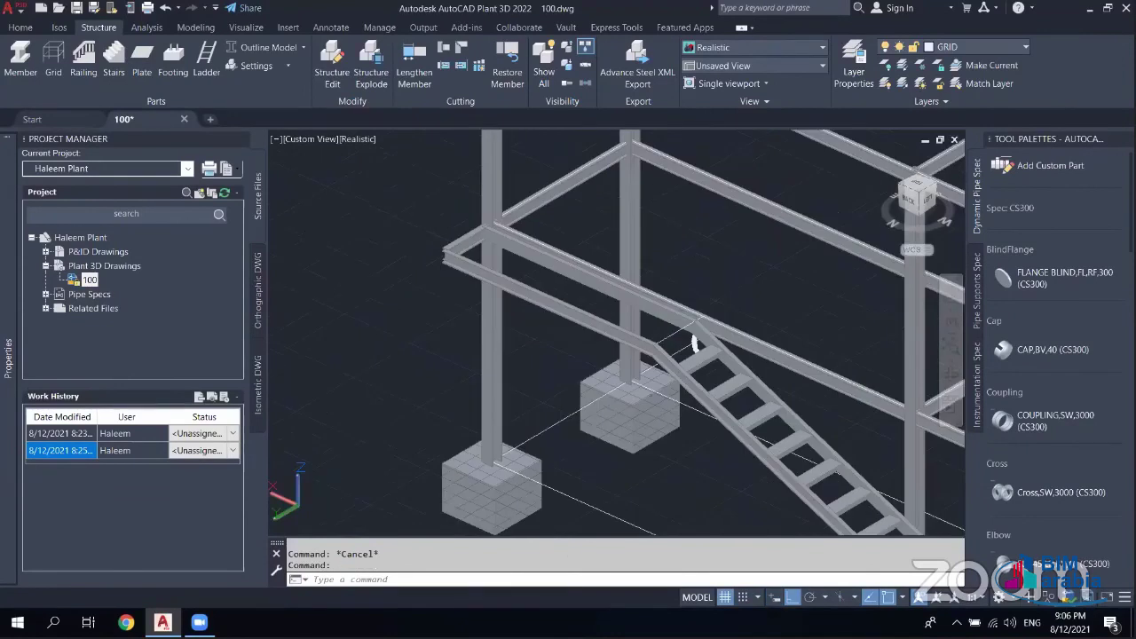
{"action": "left_click", "coordinate": [763, 433]}
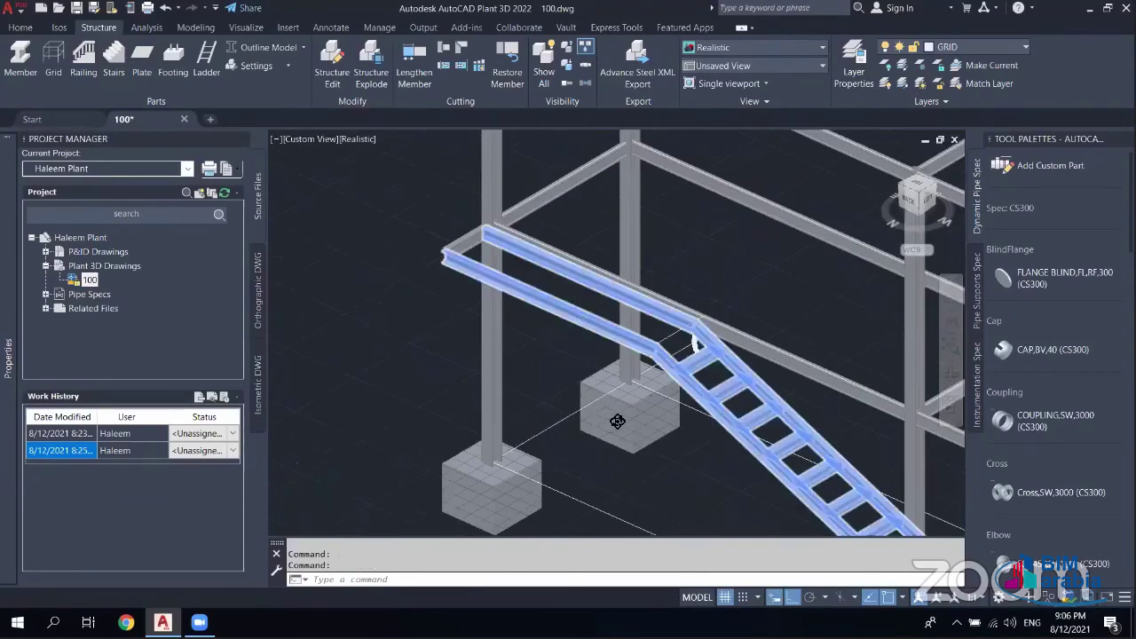
{"action": "mouse_move", "coordinate": [654, 427]}
{"action": "middle_mouse_down", "text": "shift"}
{"action": "mouse_move", "coordinate": [579, 324]}
{"action": "mouse_move", "coordinate": [650, 338]}
{"action": "mouse_move", "coordinate": [631, 375]}
{"action": "middle_mouse_up", "text": "shift"}
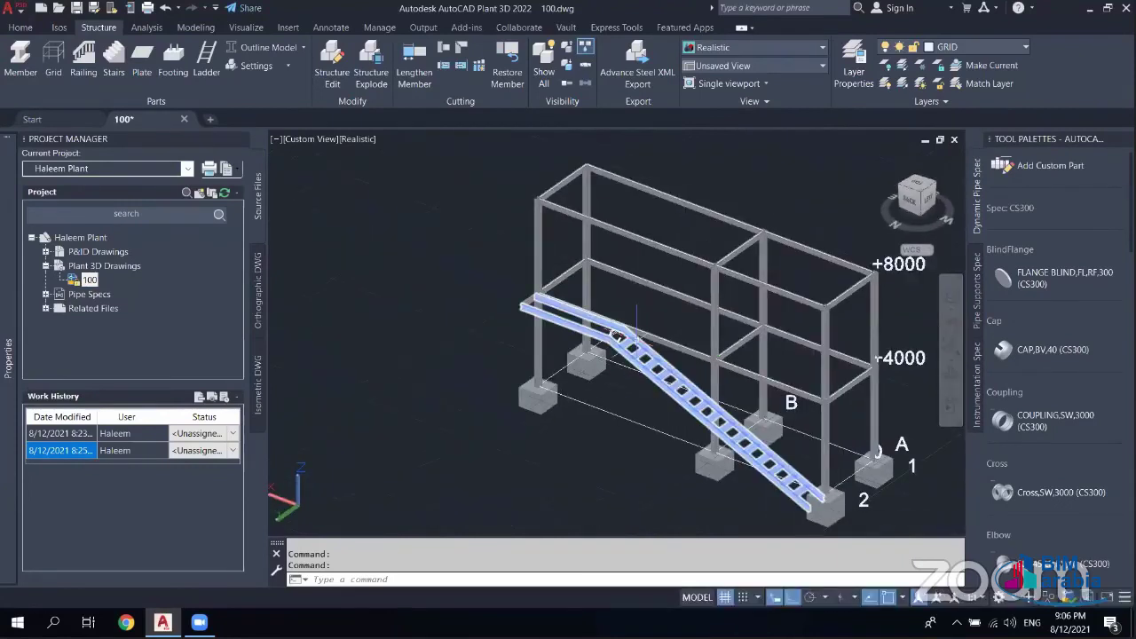
- Open Railing Settings from the Structure Parts panel's Settings list
{"action": "scroll", "coordinate": [636, 317], "scroll_direction": "up", "scroll_amount": 2}
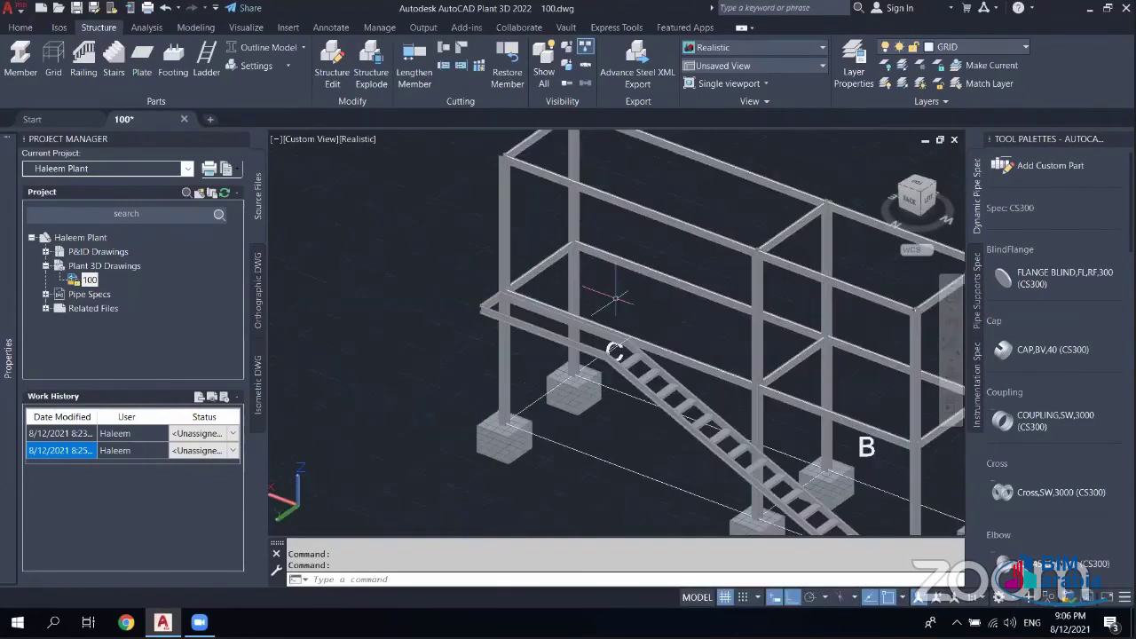
{"action": "scroll", "coordinate": [615, 298], "scroll_direction": "up", "scroll_amount": 2}
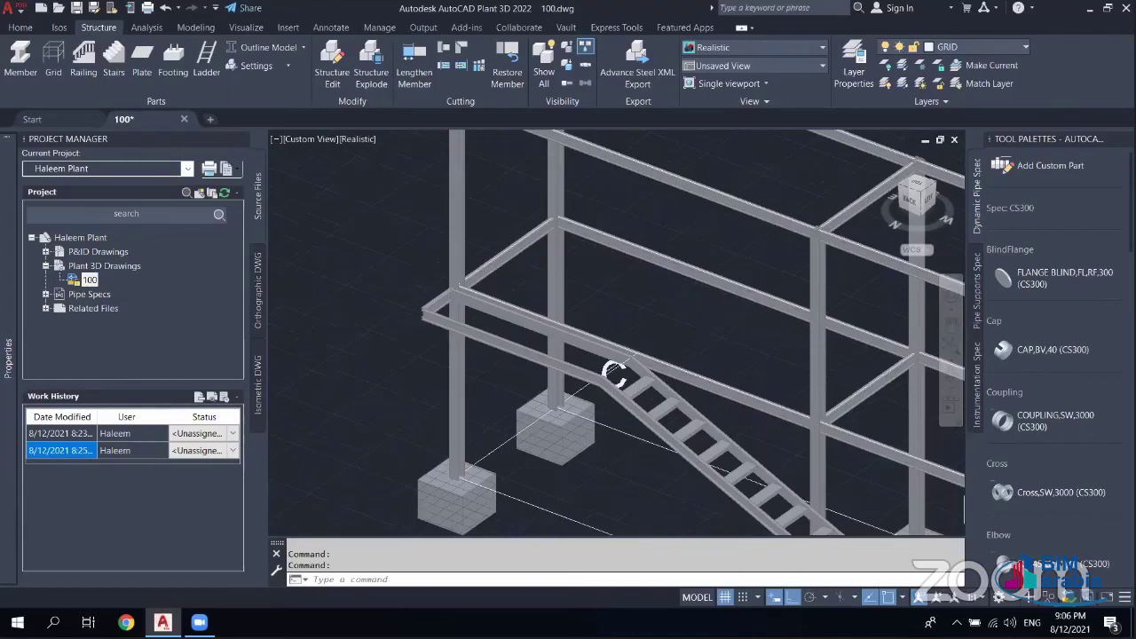
{"action": "scroll", "coordinate": [686, 325], "scroll_direction": "down", "scroll_amount": 3}
{"action": "scroll", "coordinate": [621, 364], "scroll_direction": "down", "scroll_amount": 3}
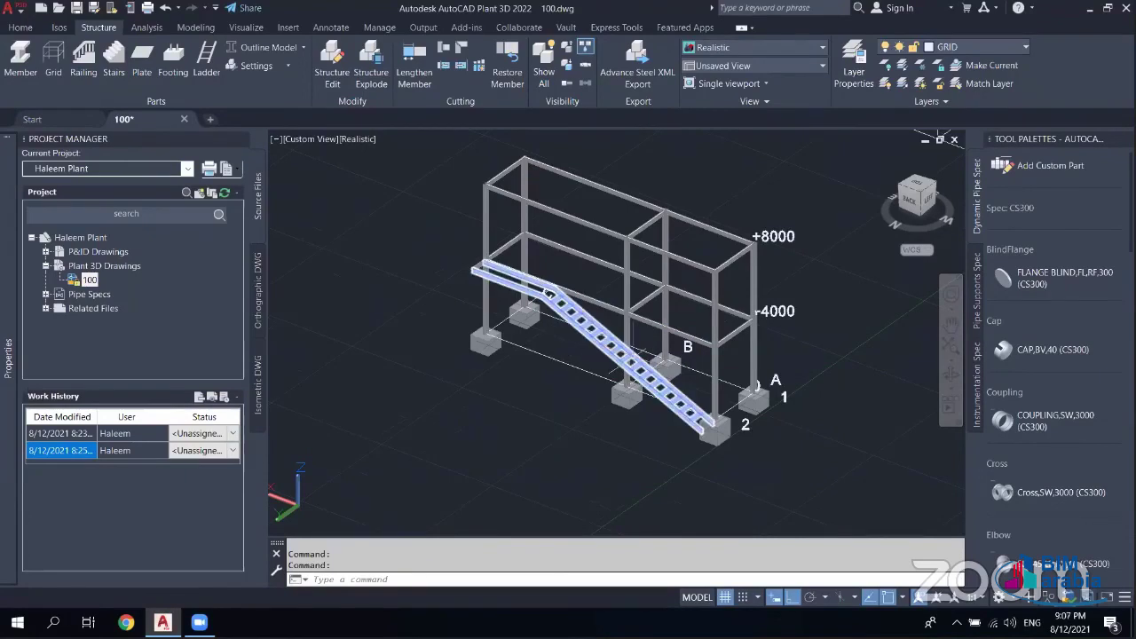
{"action": "scroll", "coordinate": [632, 352], "scroll_direction": "up", "scroll_amount": 2}
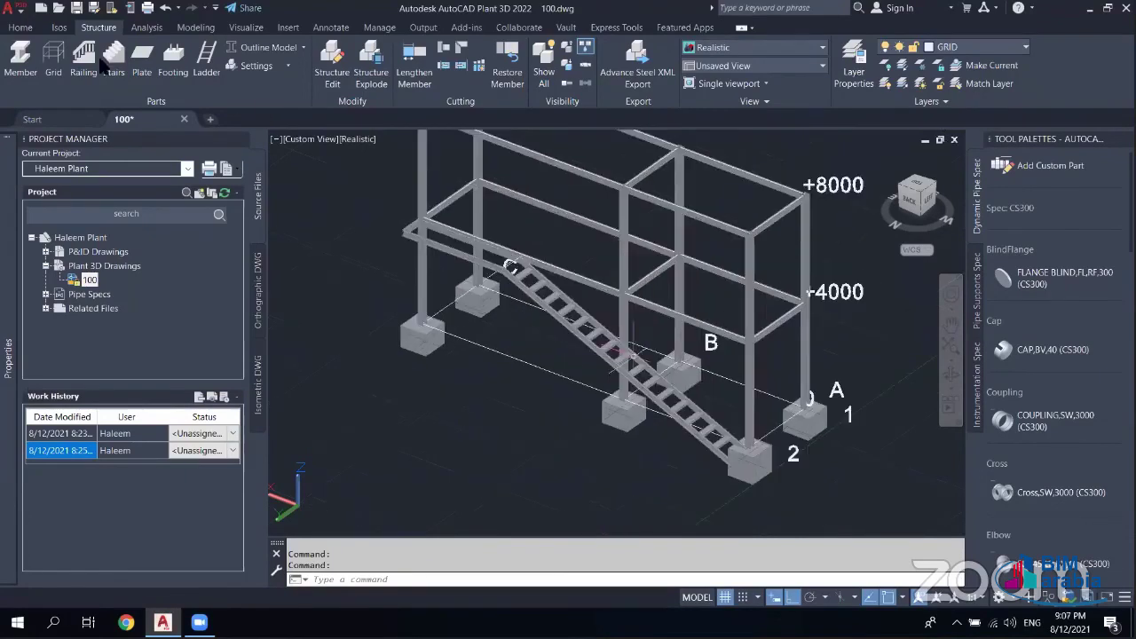
{"action": "left_click", "coordinate": [257, 66]}
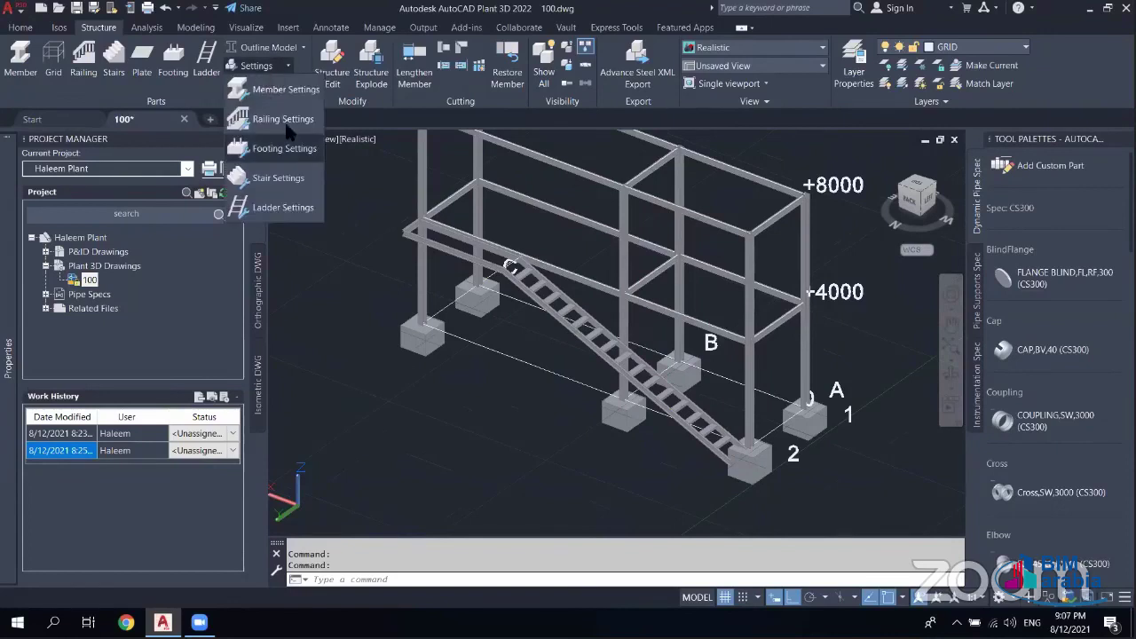
{"action": "left_click", "coordinate": [285, 124]}
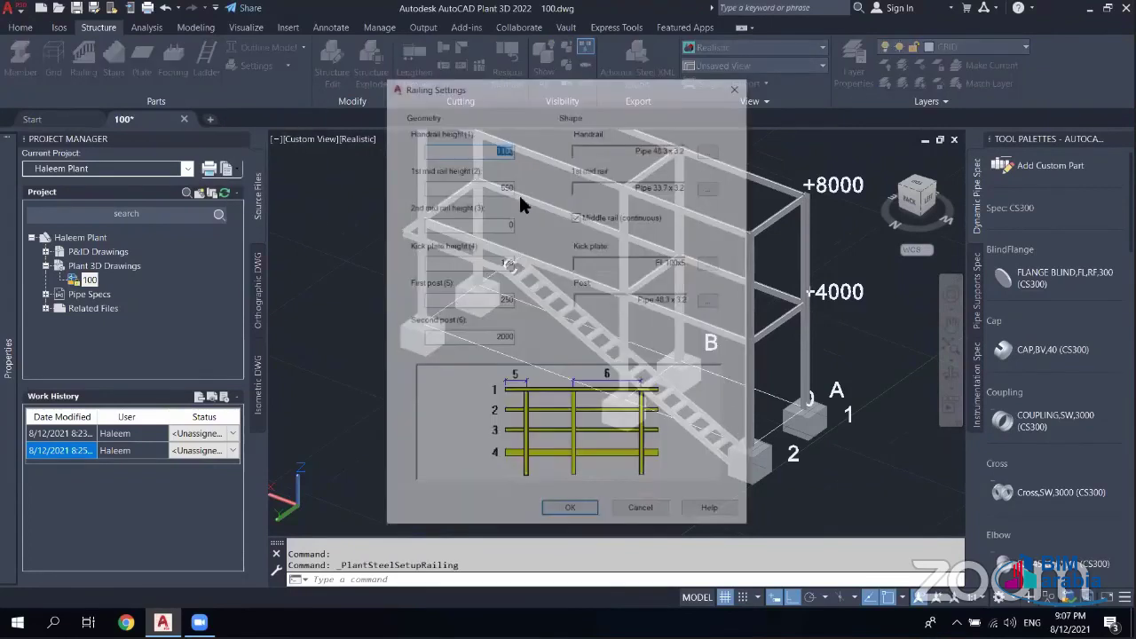
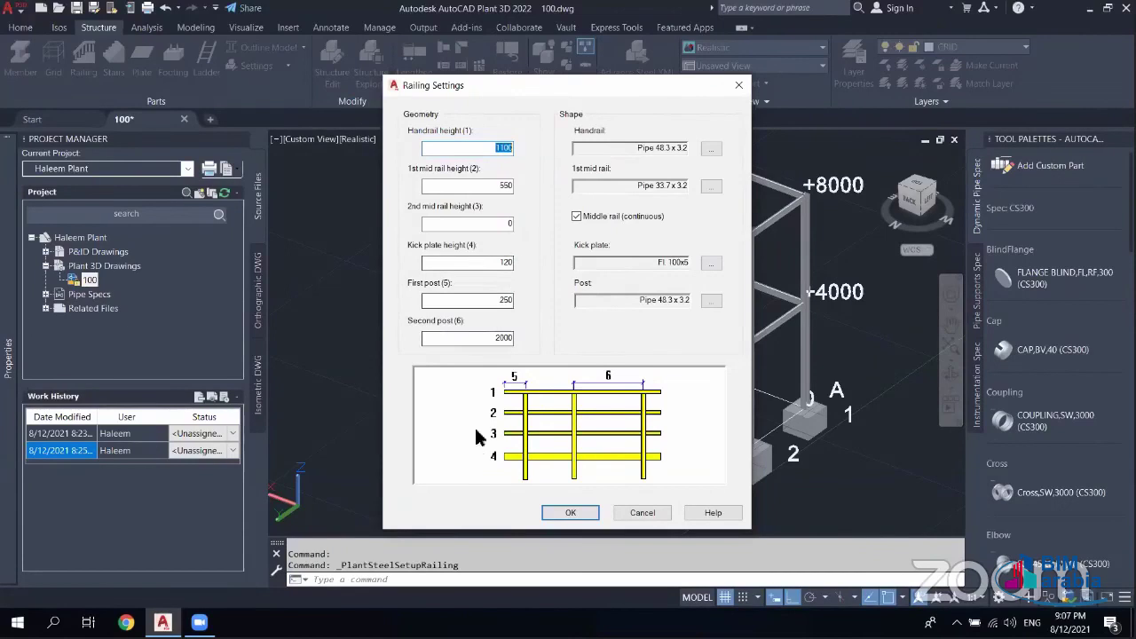
- Accept the railing settings and switch the structure display to Line Model
{"action": "left_click", "coordinate": [575, 519]}
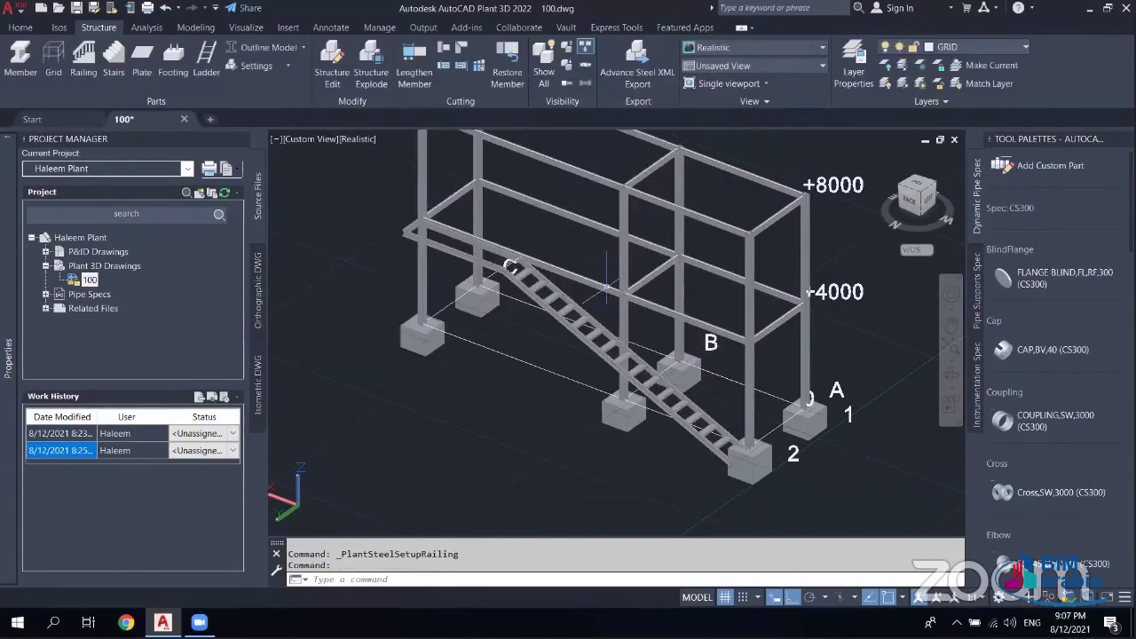
{"action": "scroll", "coordinate": [732, 444], "scroll_direction": "up", "scroll_amount": 2}
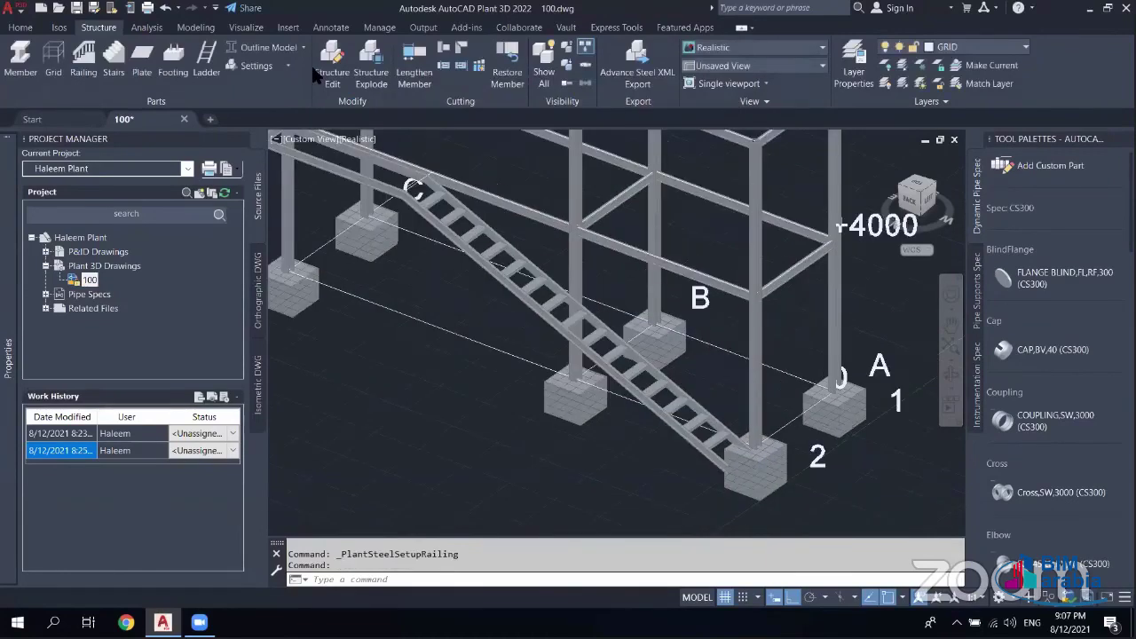
{"action": "scroll", "coordinate": [736, 445], "scroll_direction": "up", "scroll_amount": 2}
{"action": "left_click", "coordinate": [302, 47]}
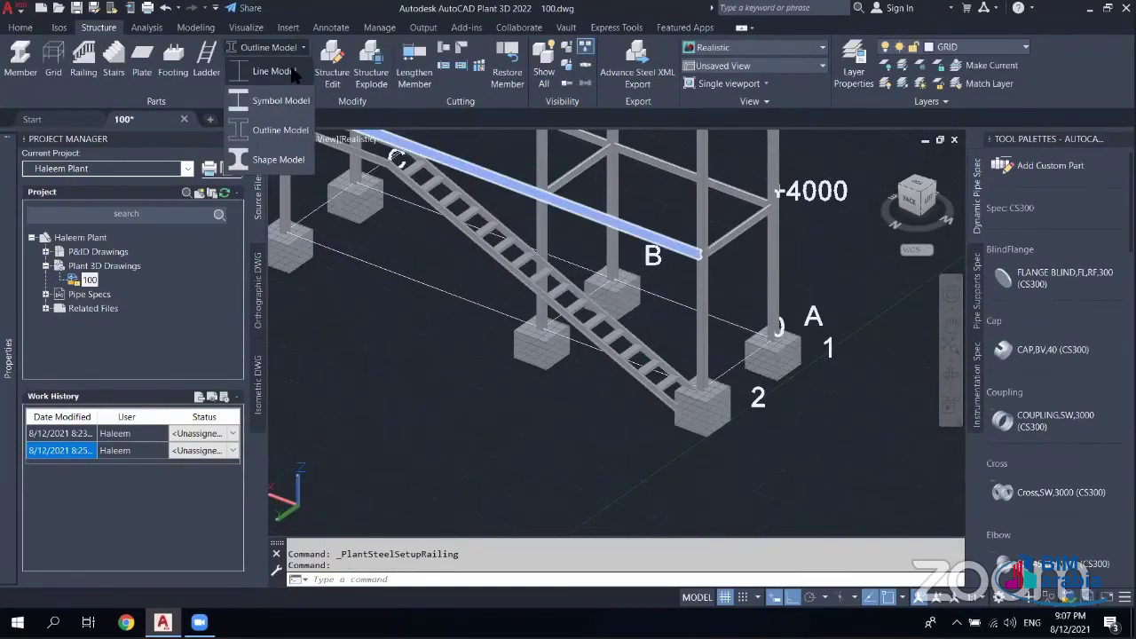
{"action": "left_click", "coordinate": [293, 73]}
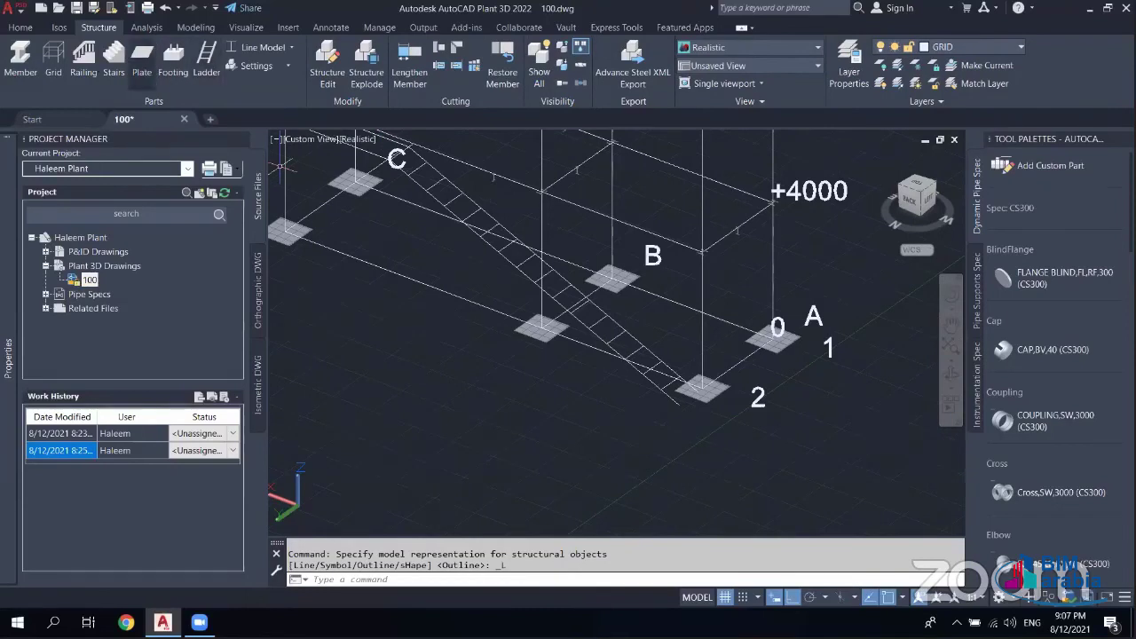
- Start a new railing with its start point at the stair footing near pad C
{"action": "left_click", "coordinate": [83, 62]}
{"action": "left_click", "coordinate": [676, 401]}
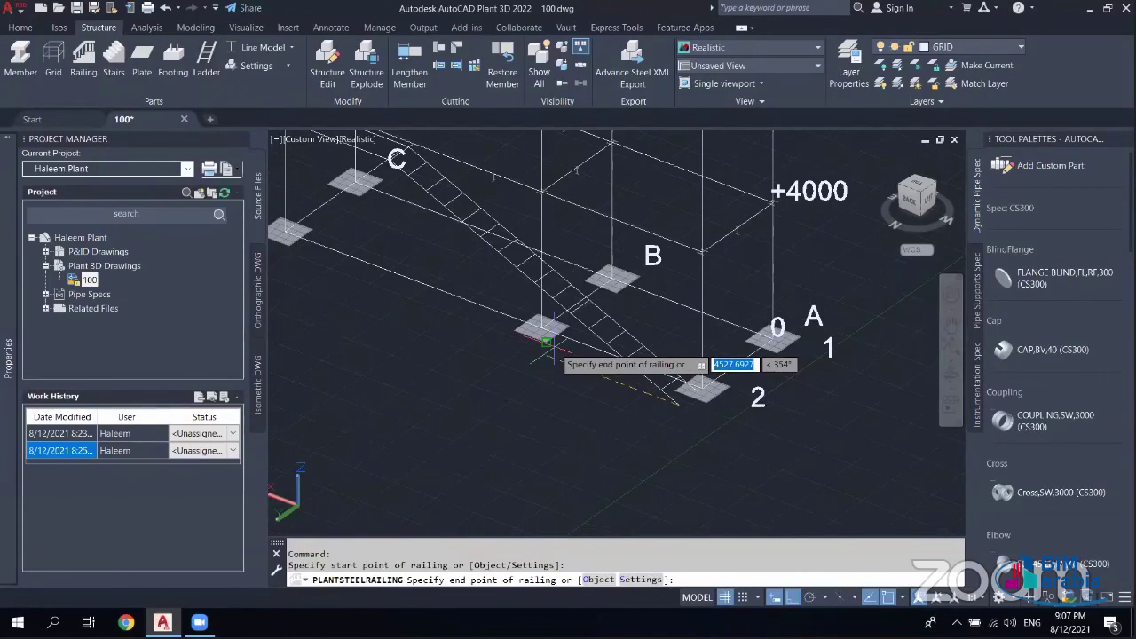
{"action": "middle_click_drag", "start_coordinate": [546, 342], "coordinate": [602, 431]}
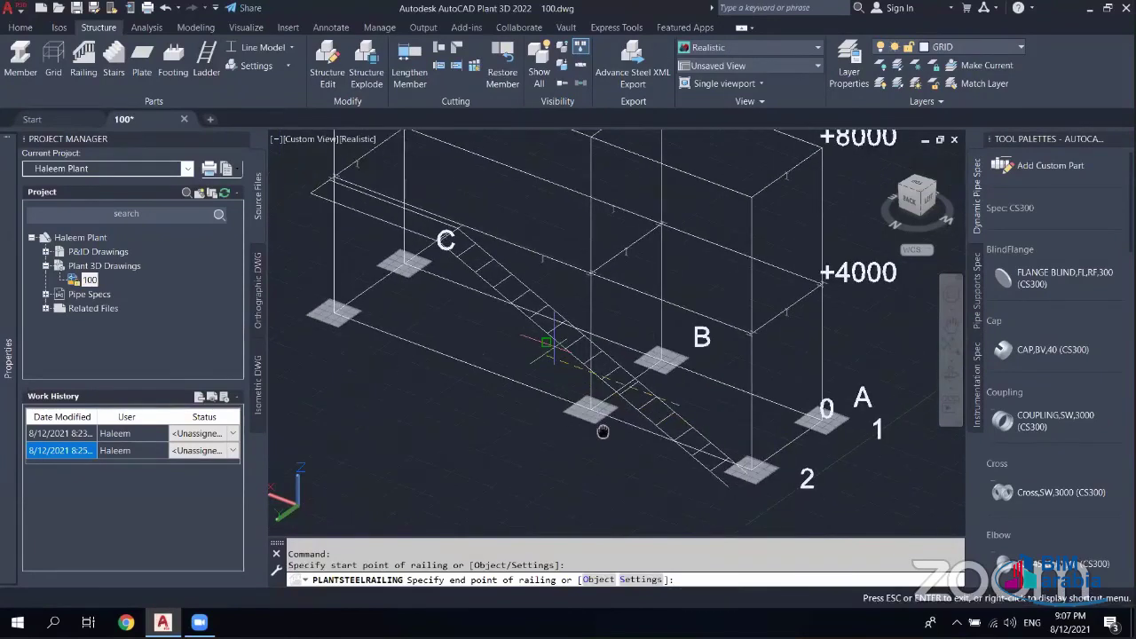
{"action": "key", "text": "Escape"}
{"action": "scroll", "coordinate": [386, 355], "scroll_direction": "up", "scroll_amount": 5}
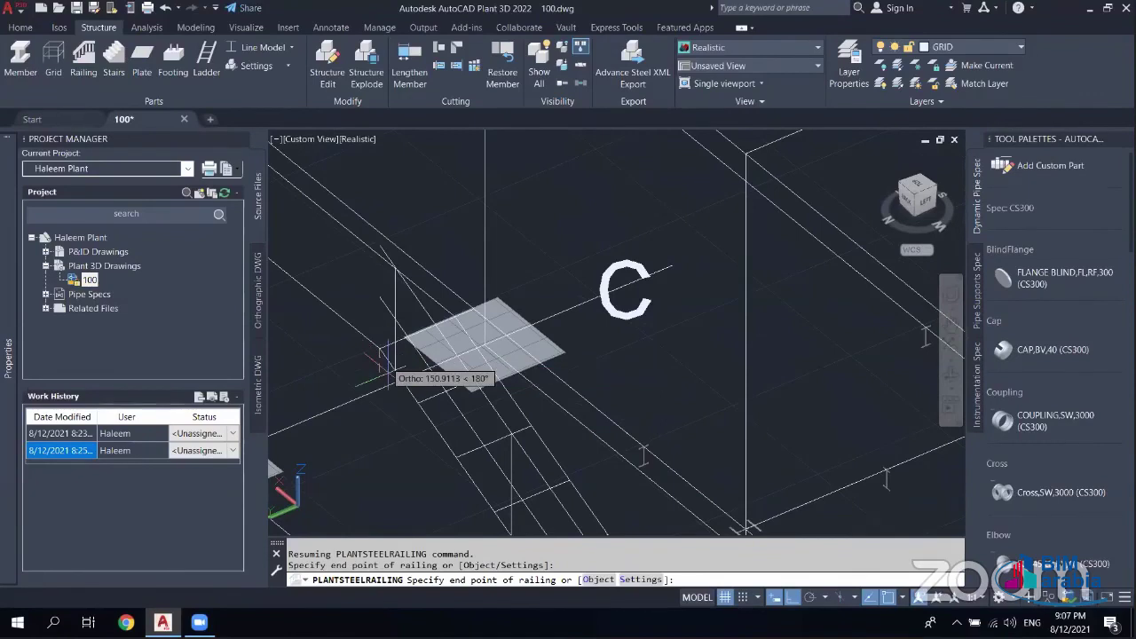
{"action": "middle_click_drag", "start_coordinate": [386, 355], "coordinate": [628, 259]}
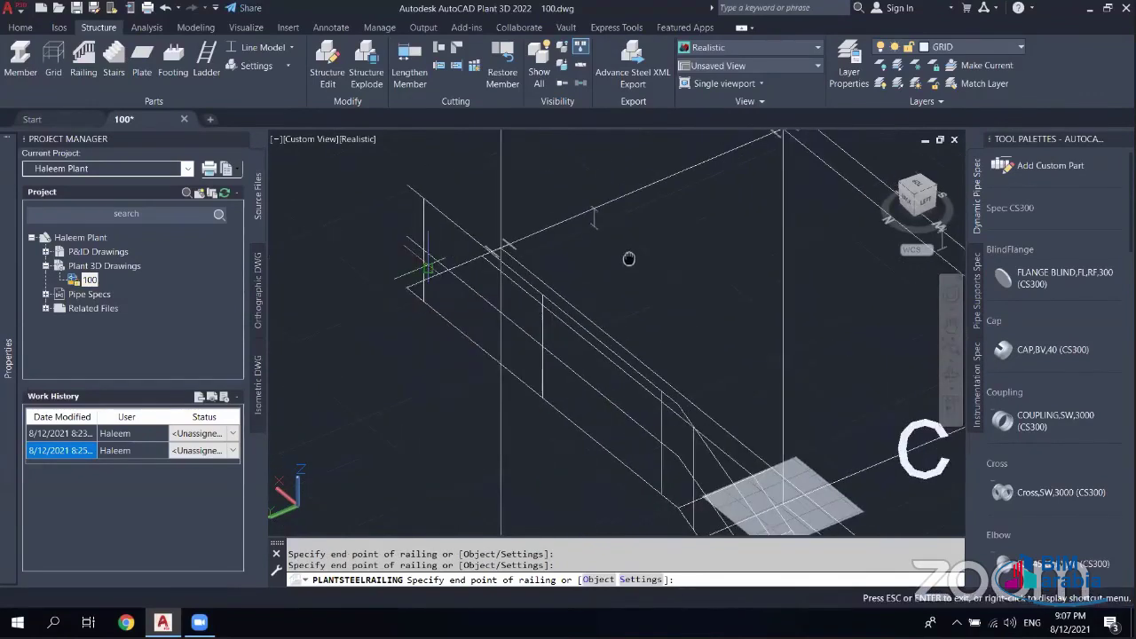
{"action": "scroll", "coordinate": [628, 258], "scroll_direction": "up", "scroll_amount": 3}
{"action": "key", "text": "Escape"}
- Route the railing along the stair past the +4000 level down to the footing near grid 2
{"action": "scroll", "coordinate": [599, 252], "scroll_direction": "up", "scroll_amount": 3}
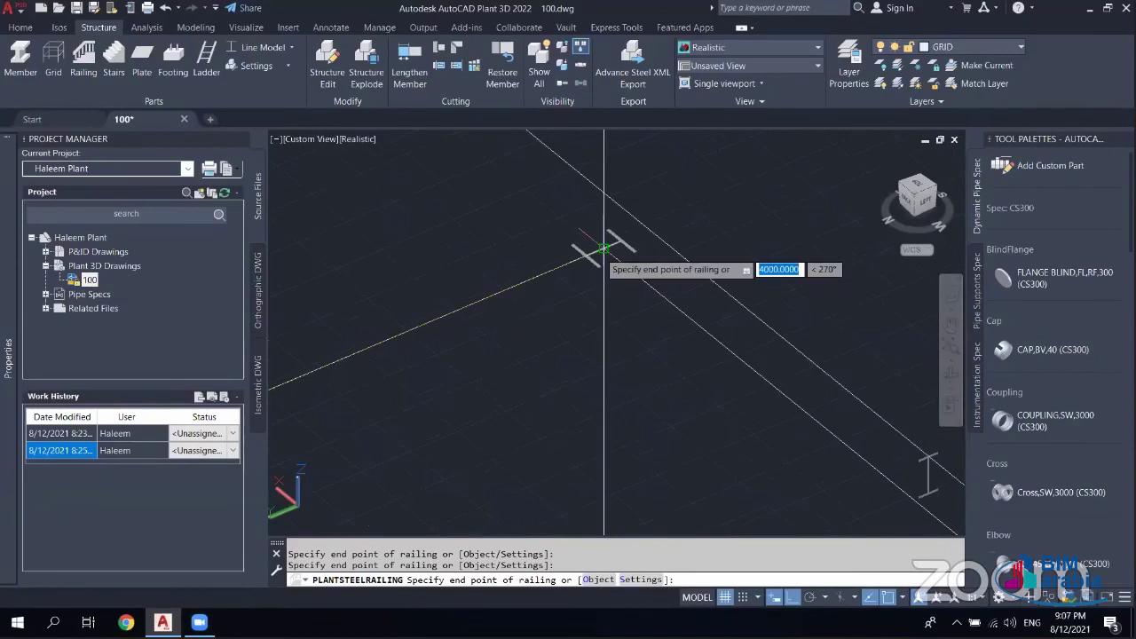
{"action": "scroll", "coordinate": [607, 266], "scroll_direction": "down", "scroll_amount": 3}
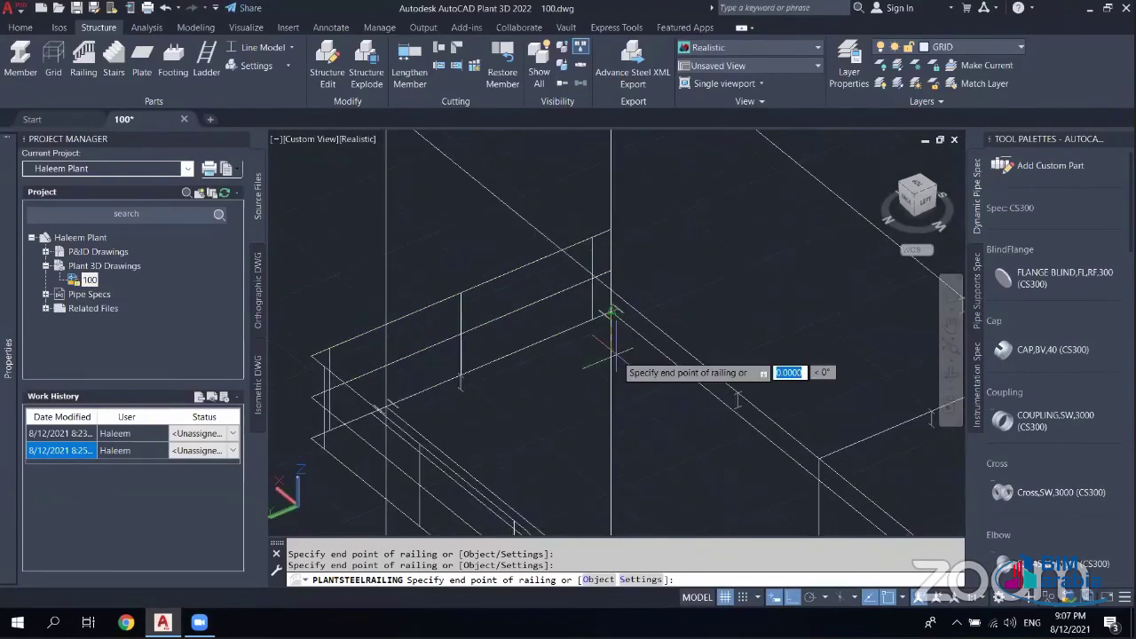
{"action": "scroll", "coordinate": [612, 346], "scroll_direction": "down", "scroll_amount": 5}
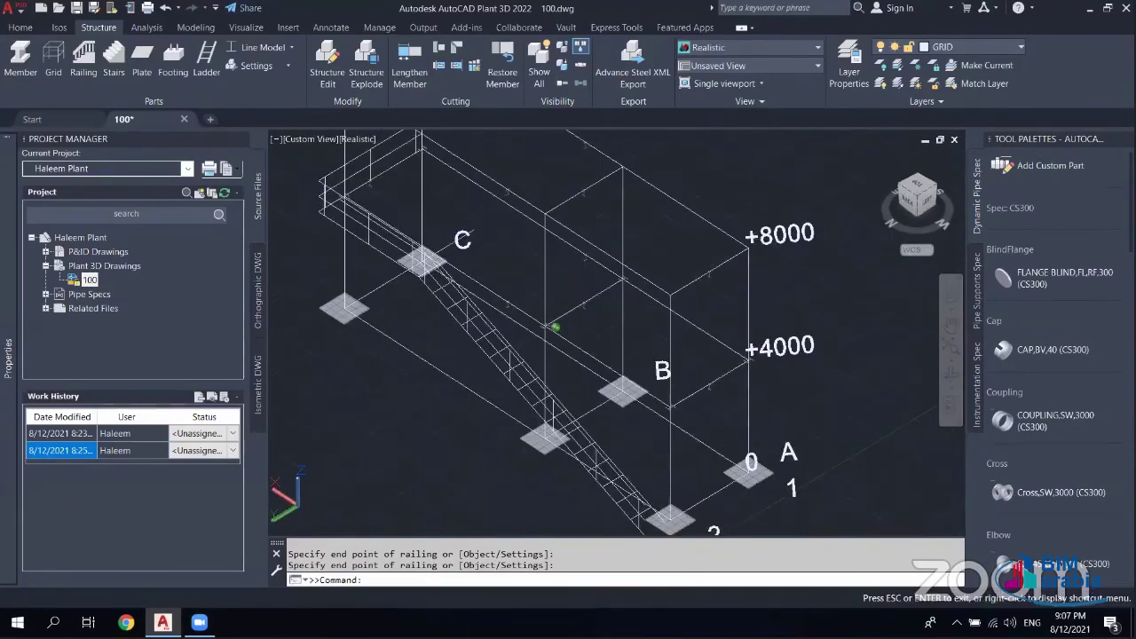
{"action": "scroll", "coordinate": [756, 360], "scroll_direction": "up", "scroll_amount": 3}
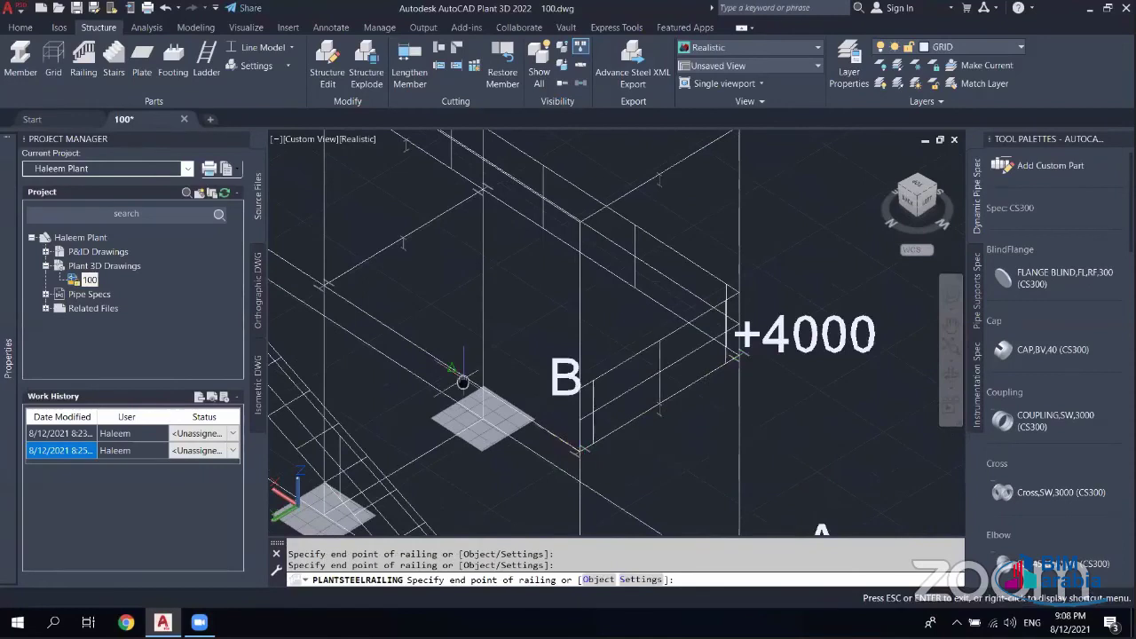
{"action": "mouse_move", "coordinate": [463, 382]}
{"action": "middle_mouse_down"}
{"action": "mouse_move", "coordinate": [518, 406]}
{"action": "mouse_move", "coordinate": [568, 388]}
{"action": "middle_mouse_up"}
{"action": "middle_click_drag", "start_coordinate": [468, 279], "coordinate": [543, 303], "text": "shift"}
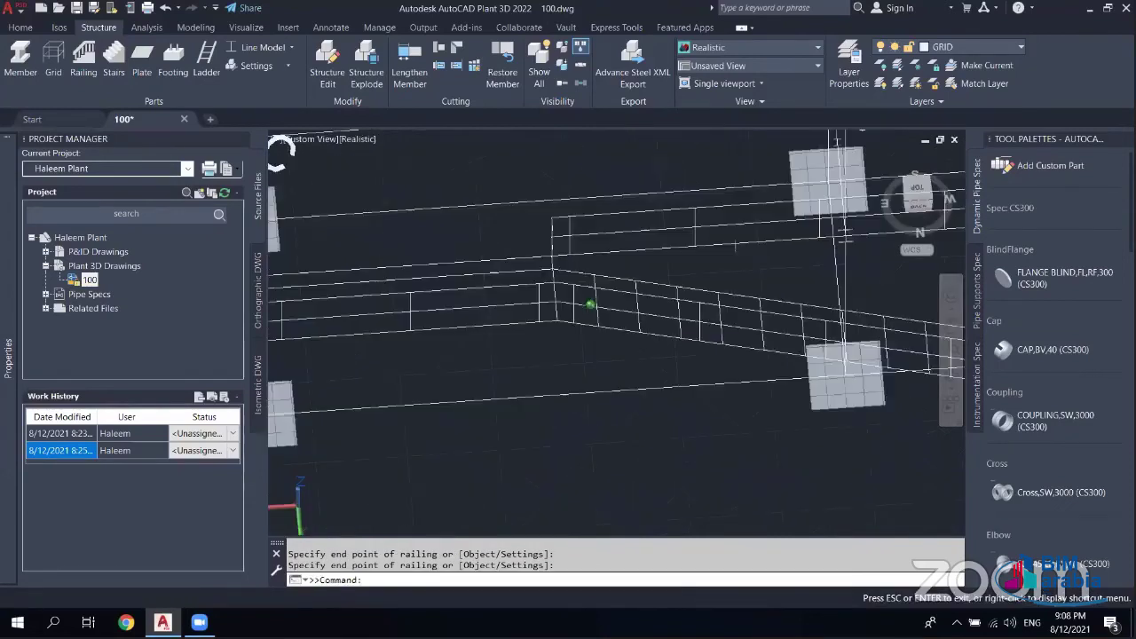
{"action": "mouse_move", "coordinate": [591, 309]}
{"action": "middle_mouse_down", "text": "shift"}
{"action": "mouse_move", "coordinate": [700, 342]}
{"action": "mouse_move", "coordinate": [668, 330]}
{"action": "mouse_move", "coordinate": [537, 355]}
{"action": "middle_mouse_up", "text": "shift"}
{"action": "scroll", "coordinate": [614, 327], "scroll_direction": "up", "scroll_amount": 2}
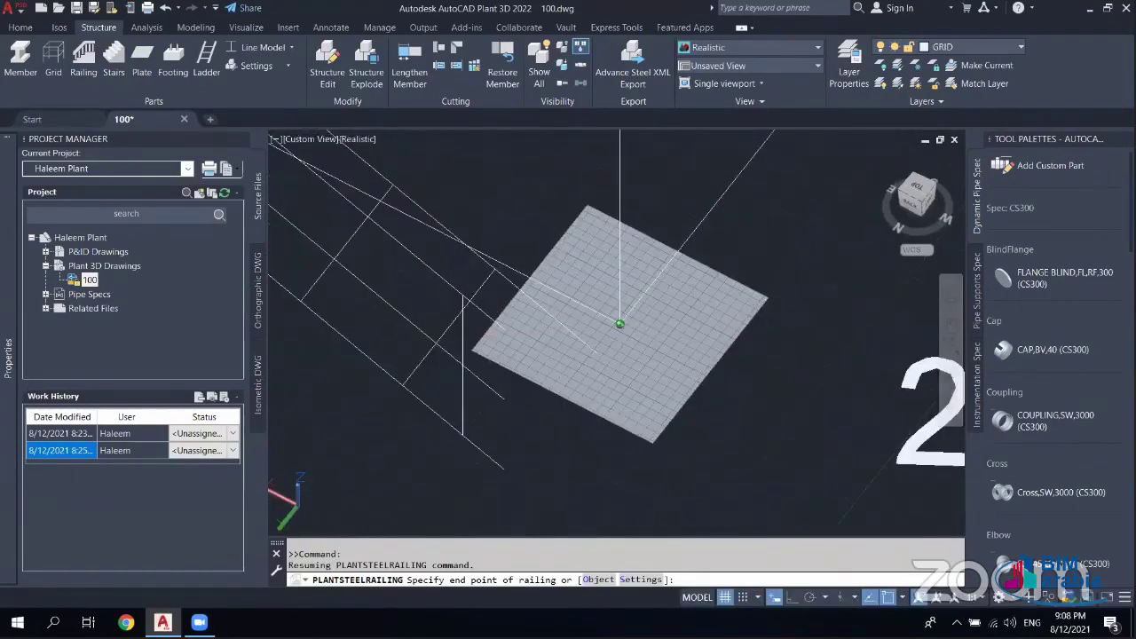
{"action": "middle_click_drag", "start_coordinate": [546, 368], "coordinate": [559, 364], "text": "shift"}
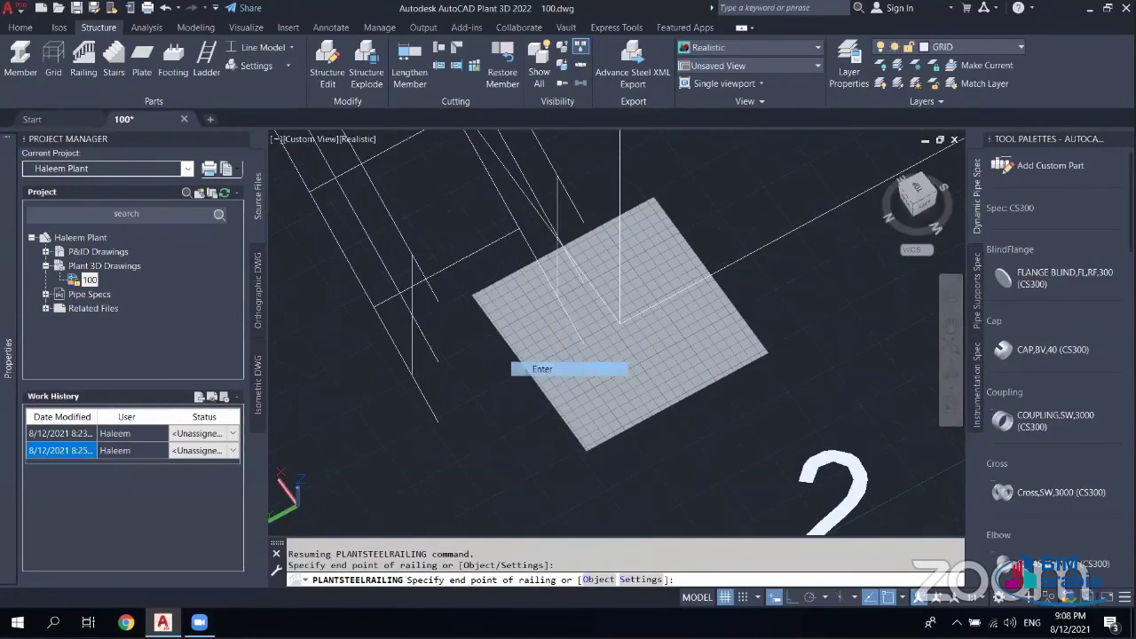
{"action": "scroll", "coordinate": [558, 338], "scroll_direction": "down", "scroll_amount": 2}
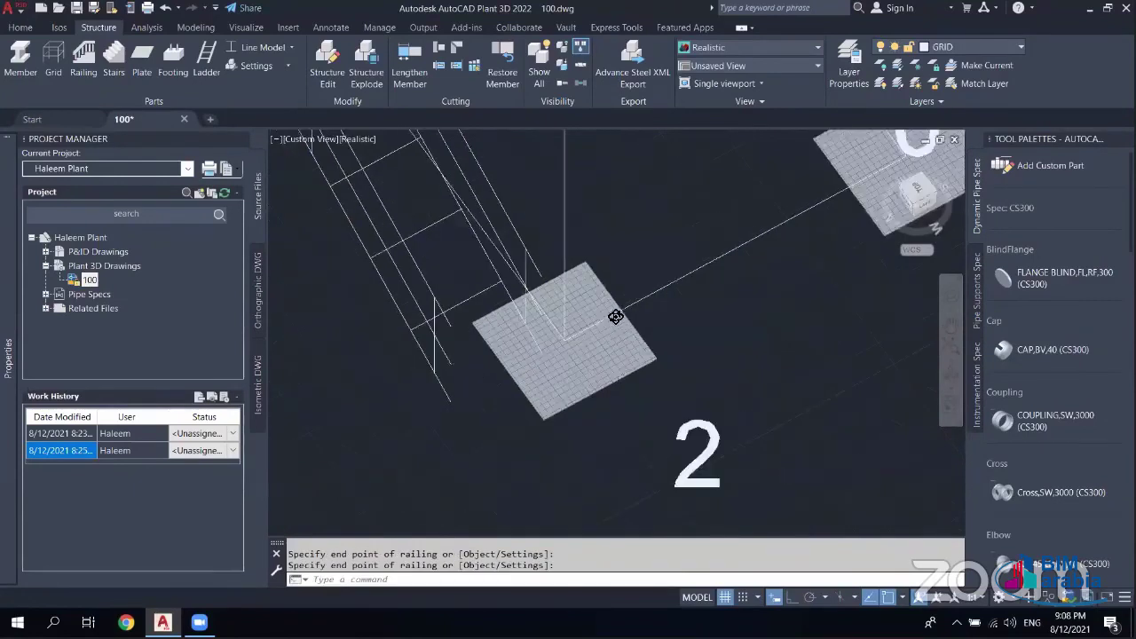
{"action": "middle_click_drag", "start_coordinate": [564, 338], "coordinate": [277, 140], "text": "shift"}
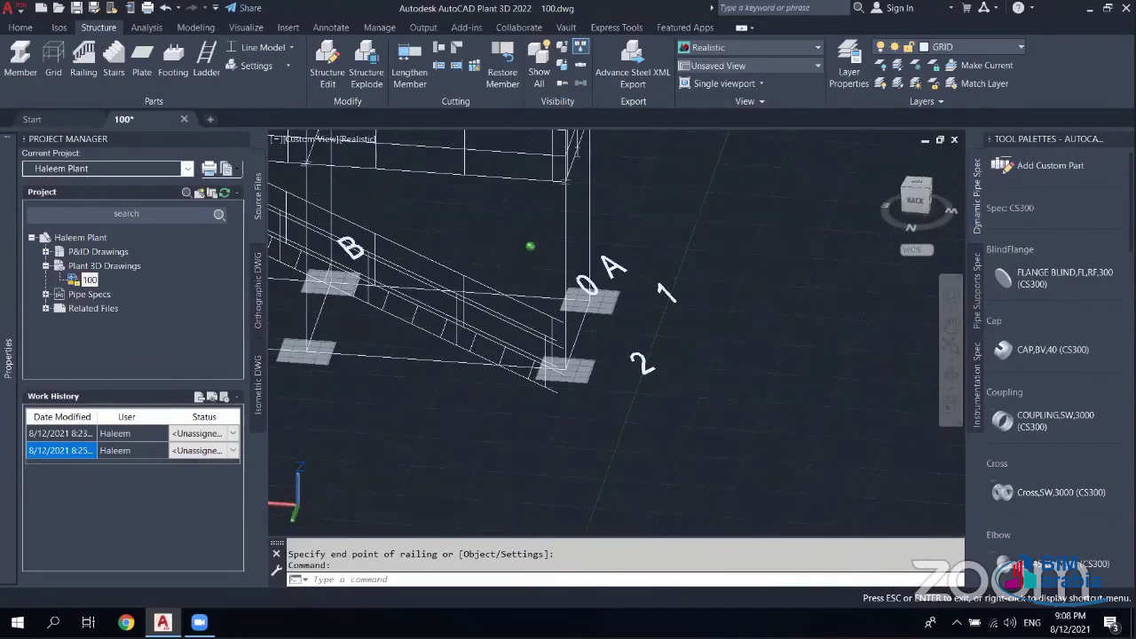
{"action": "scroll", "coordinate": [515, 440], "scroll_direction": "up", "scroll_amount": 3}
- Show the members as Outline Model again and zoom in on the stair landing railings
{"action": "left_click", "coordinate": [281, 129]}
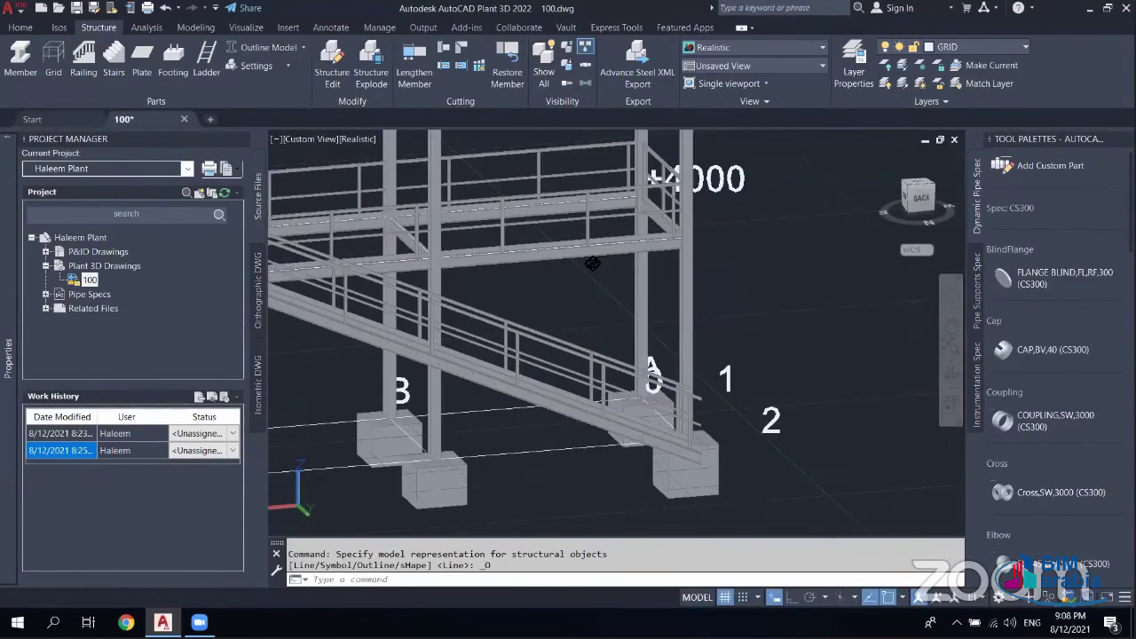
{"action": "mouse_move", "coordinate": [417, 391]}
{"action": "middle_mouse_down", "text": "shift"}
{"action": "mouse_move", "coordinate": [466, 414]}
{"action": "mouse_move", "coordinate": [670, 432]}
{"action": "mouse_move", "coordinate": [415, 235]}
{"action": "middle_mouse_up", "text": "shift"}
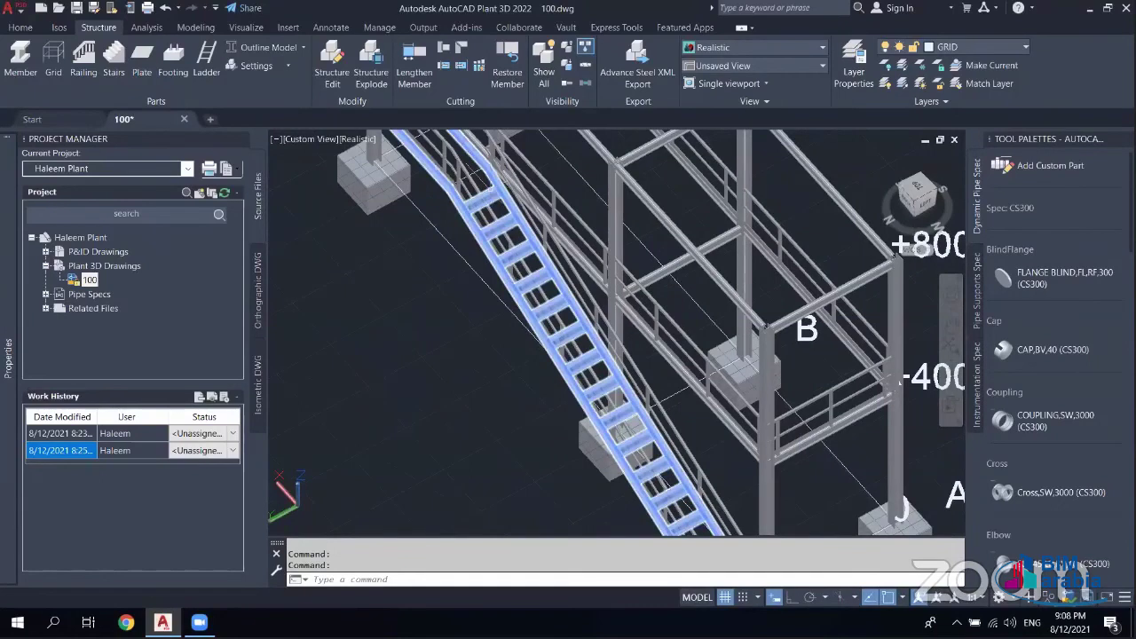
{"action": "mouse_move", "coordinate": [892, 256]}
{"action": "middle_mouse_down"}
{"action": "mouse_move", "coordinate": [961, 377]}
{"action": "mouse_move", "coordinate": [719, 433]}
{"action": "middle_mouse_up"}
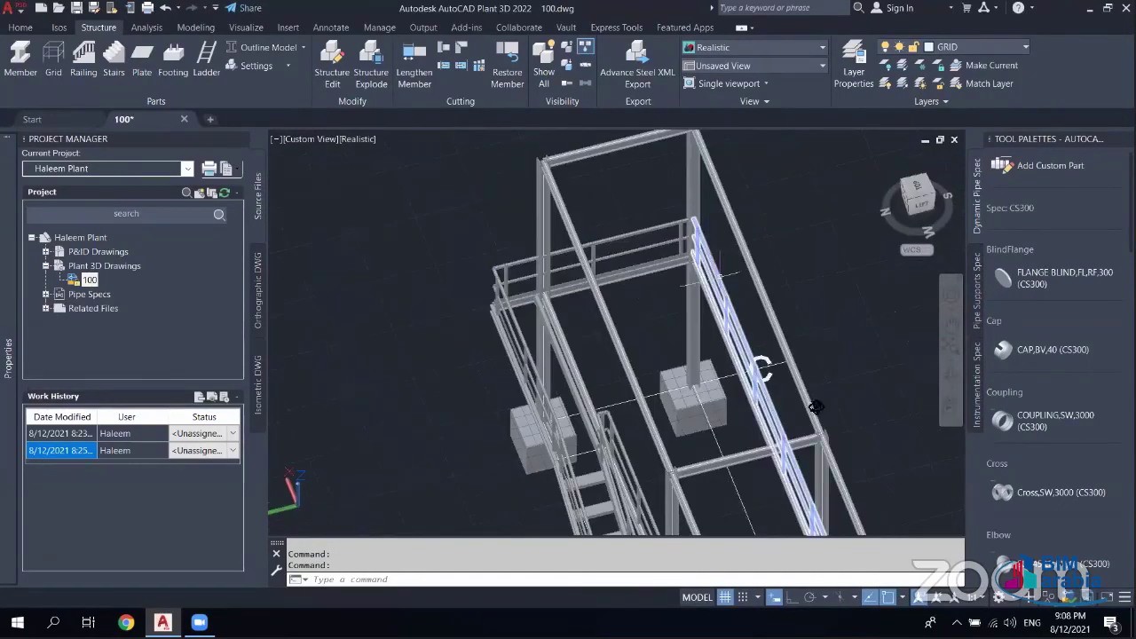
{"action": "mouse_move", "coordinate": [816, 406]}
{"action": "middle_mouse_down"}
{"action": "mouse_move", "coordinate": [775, 438]}
{"action": "mouse_move", "coordinate": [710, 426]}
{"action": "middle_mouse_up"}
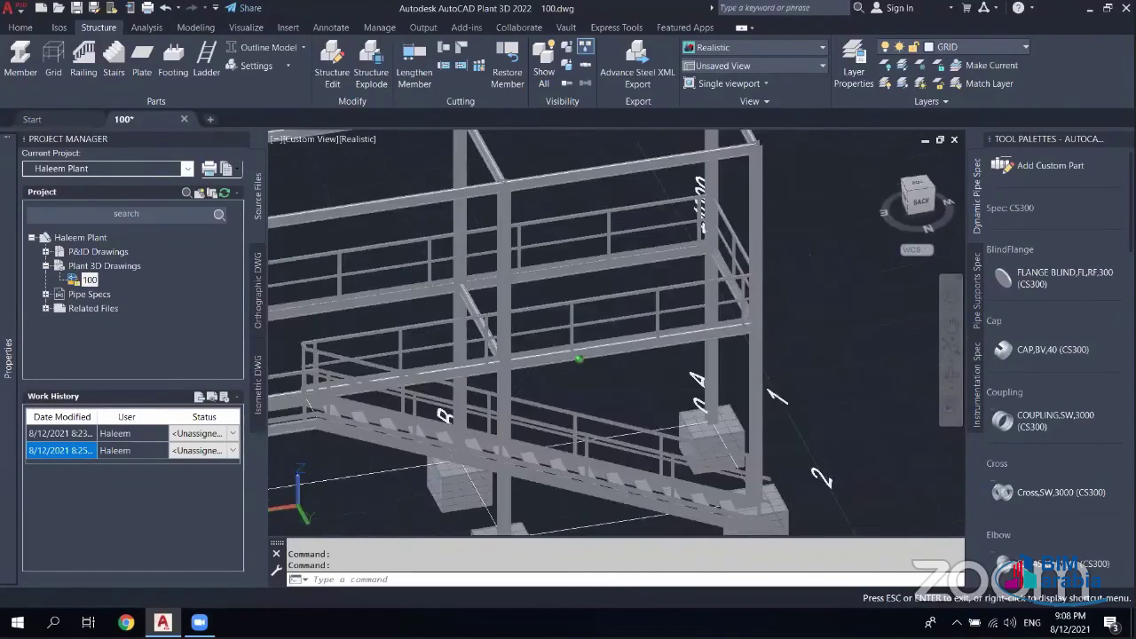
{"action": "middle_click_drag", "start_coordinate": [602, 467], "coordinate": [617, 478], "text": "shift"}
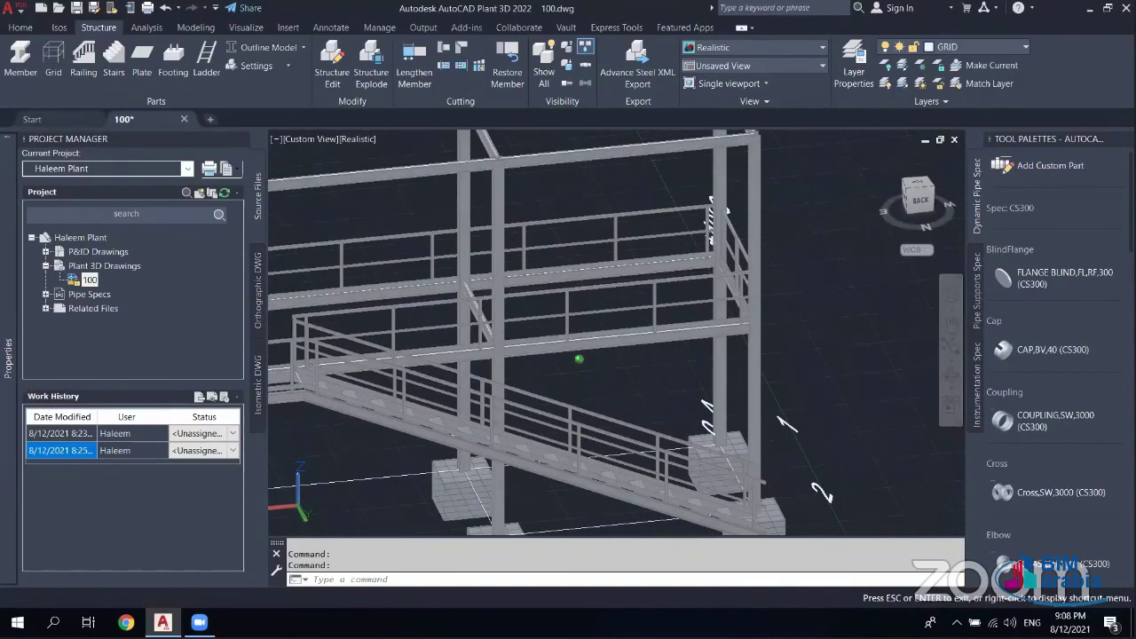
{"action": "scroll", "coordinate": [527, 333], "scroll_direction": "down", "scroll_amount": 5}
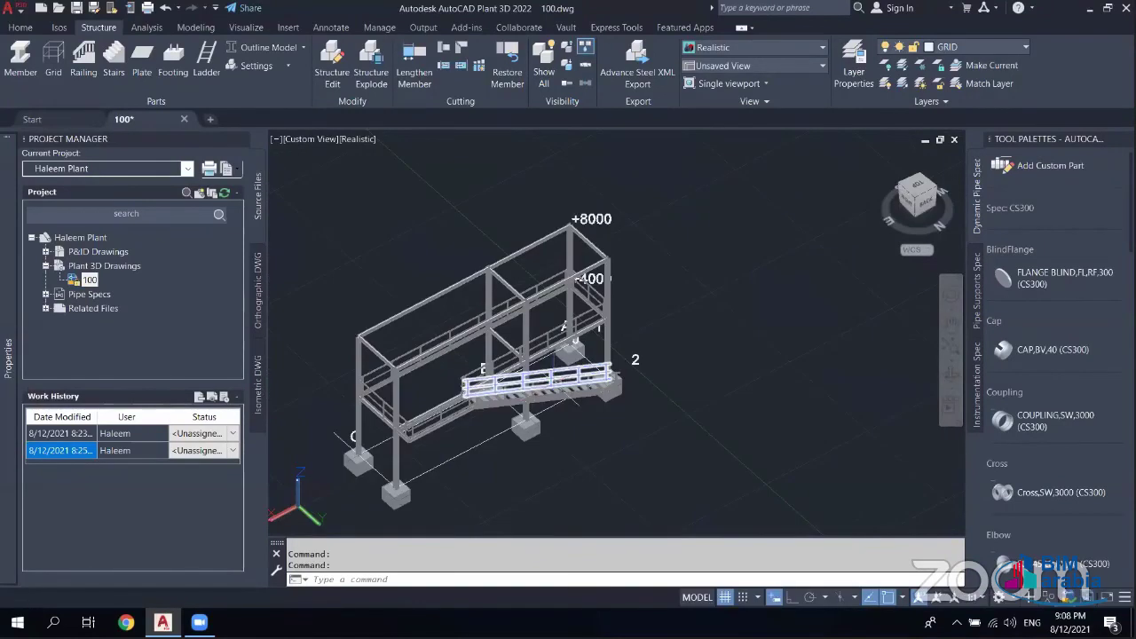
{"action": "scroll", "coordinate": [559, 386], "scroll_direction": "up", "scroll_amount": 5}
- Open and close the landing railing's edit settings, then select the landing railing
{"action": "right_click", "coordinate": [627, 289]}
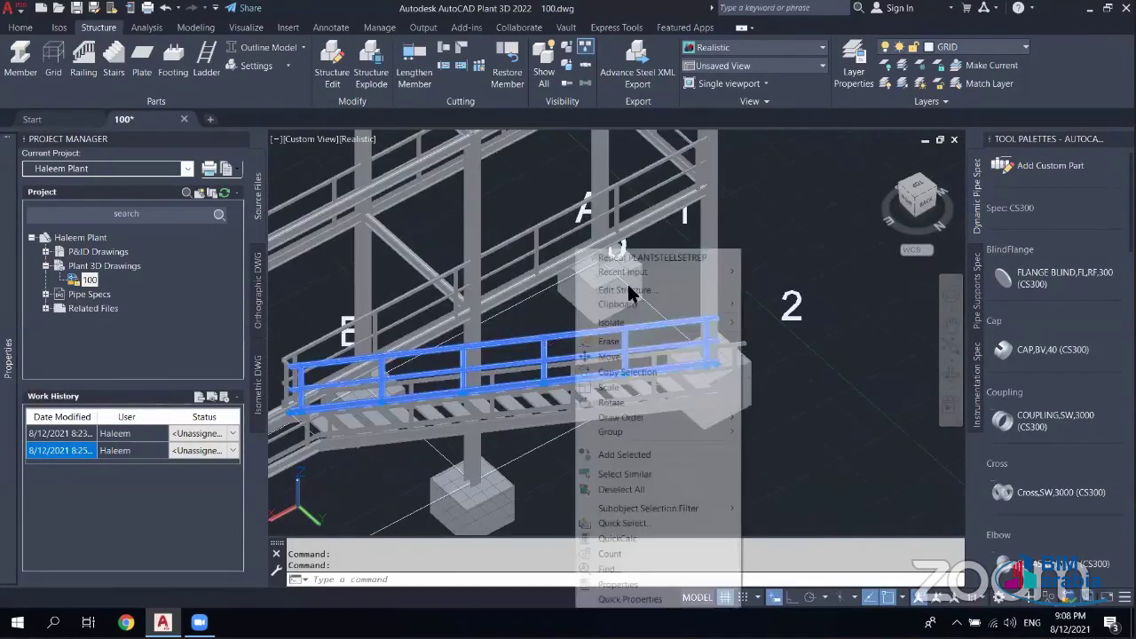
{"action": "key", "text": "Escape"}
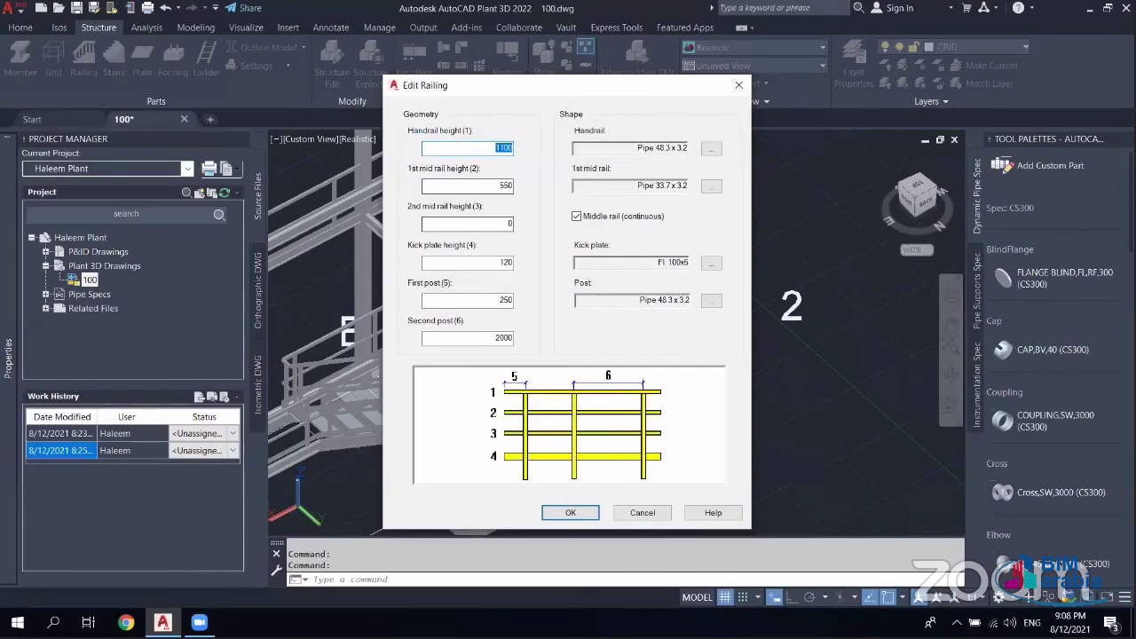
{"action": "key", "text": "Return"}
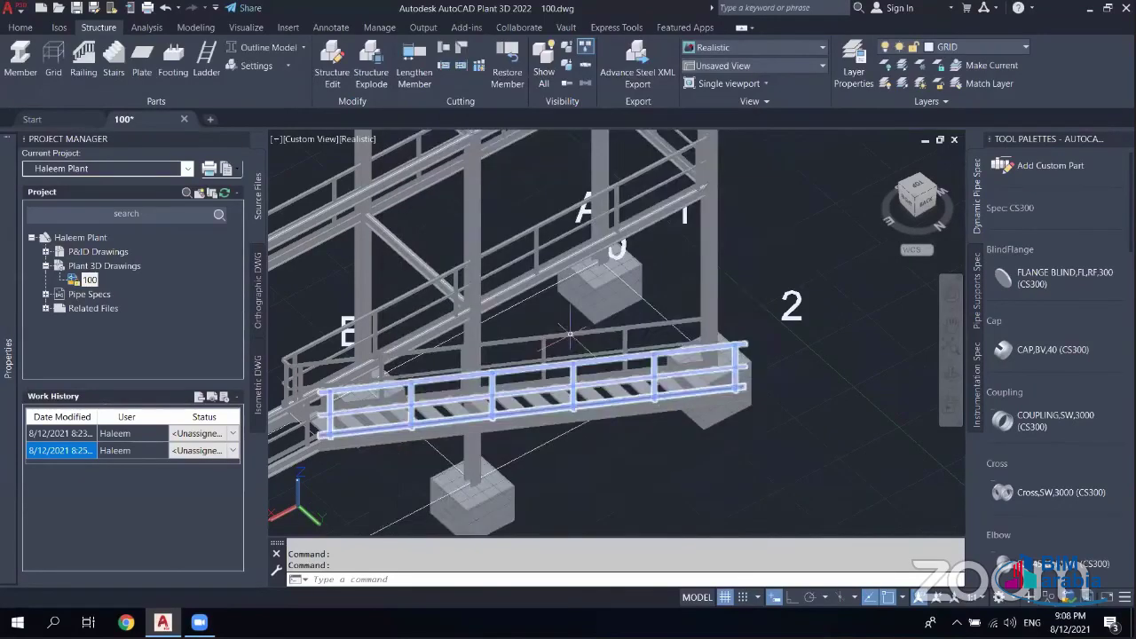
{"action": "middle_click_drag", "start_coordinate": [569, 334], "coordinate": [722, 318]}
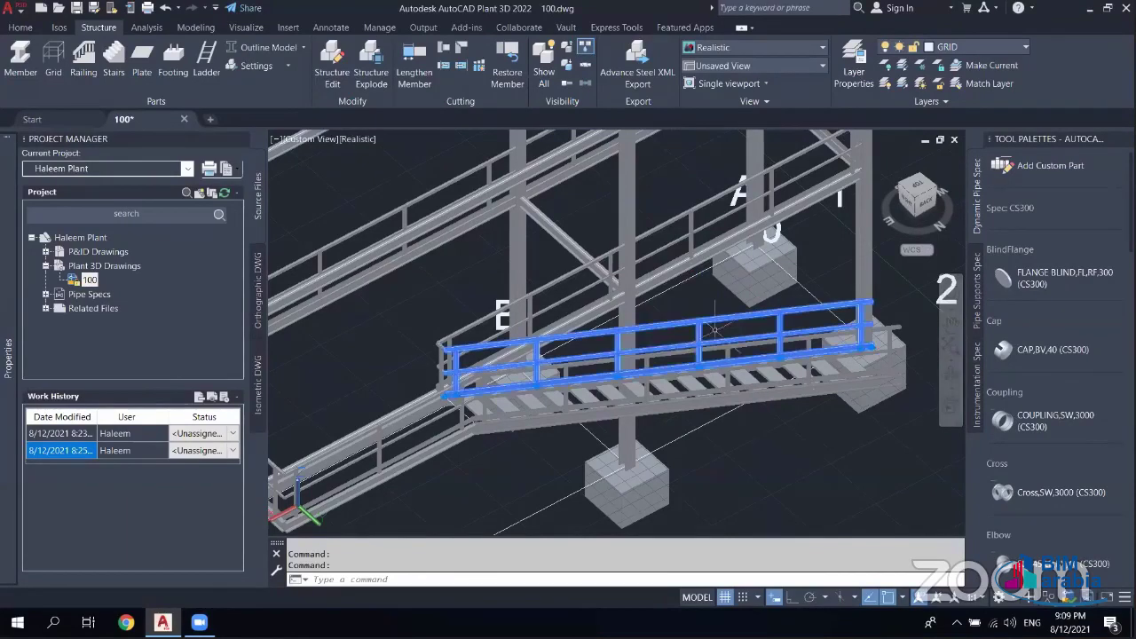
{"action": "left_click", "coordinate": [716, 330]}
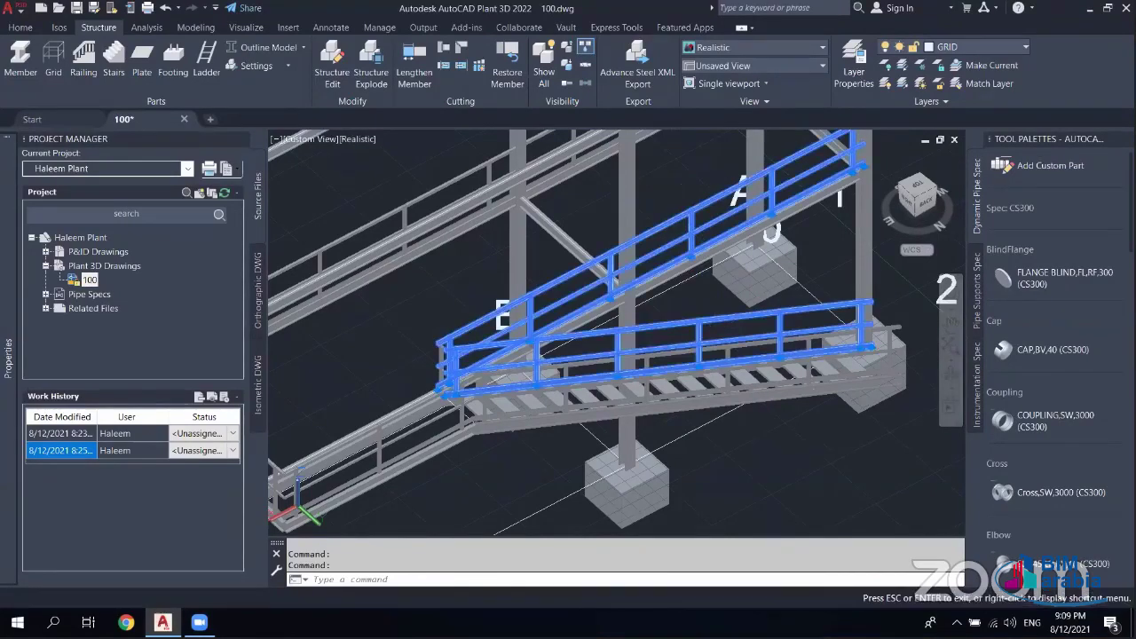
- Clear the selection and select the railing along the upper stair flight
{"action": "middle_click_drag", "start_coordinate": [630, 260], "coordinate": [640, 373]}
{"action": "key", "text": "Escape"}
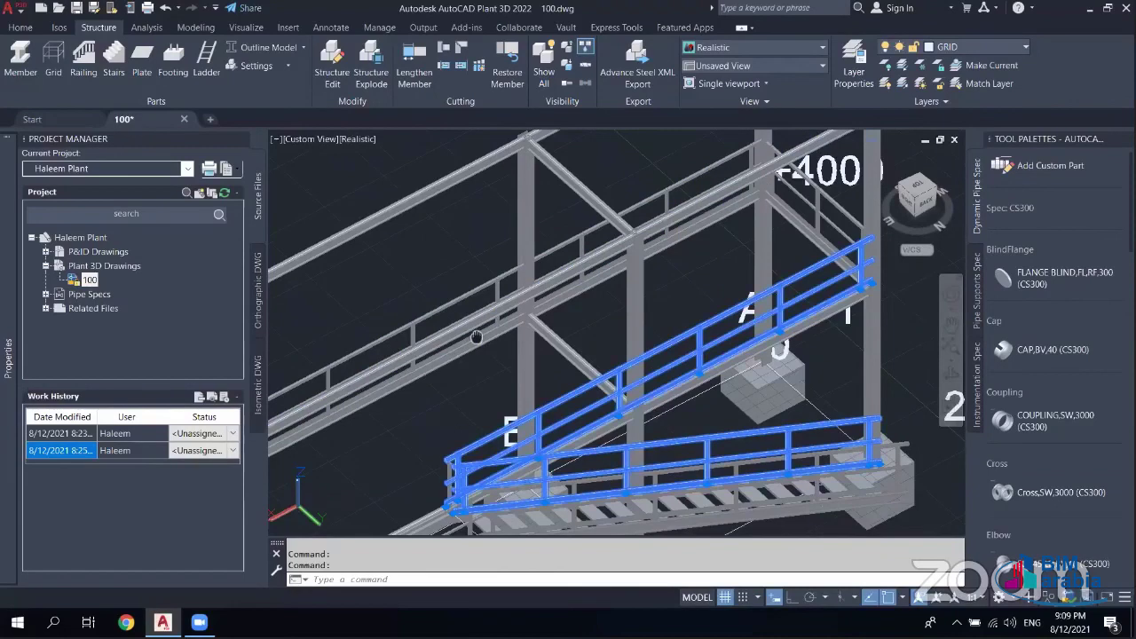
{"action": "middle_click_drag", "start_coordinate": [476, 337], "coordinate": [478, 179]}
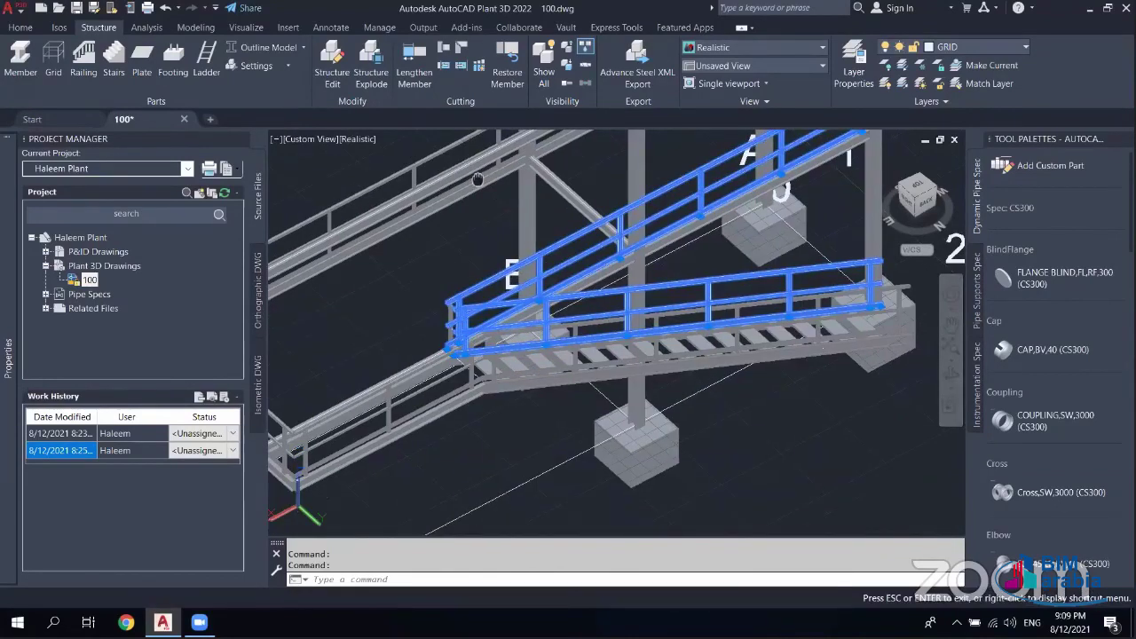
{"action": "key", "text": "Escape"}
{"action": "key", "text": "Escape"}
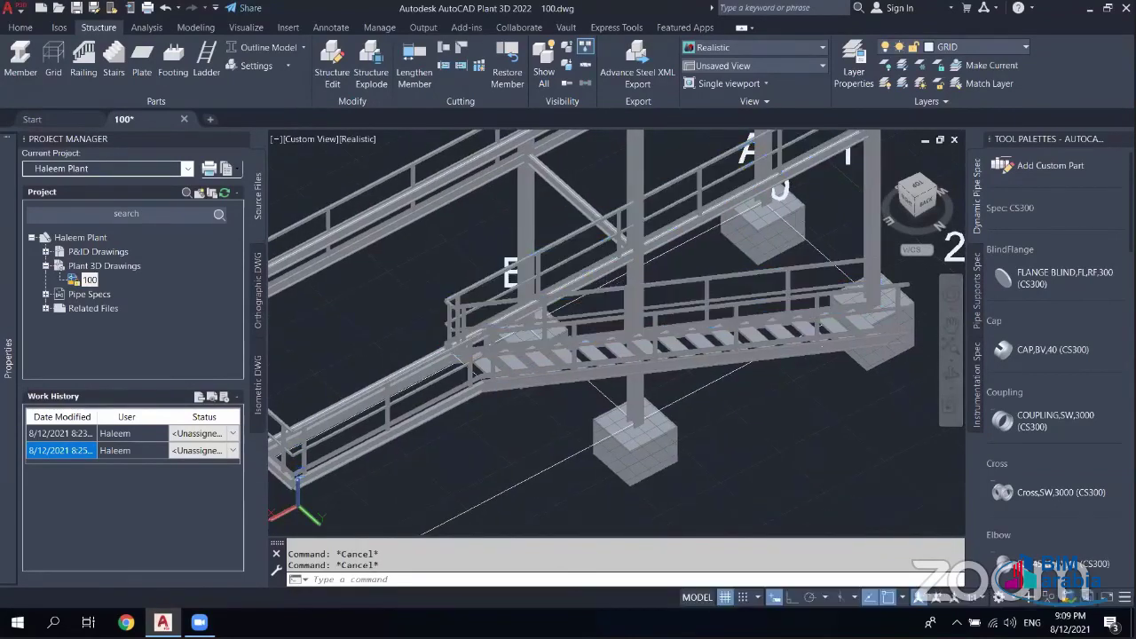
{"action": "left_click", "coordinate": [606, 287]}
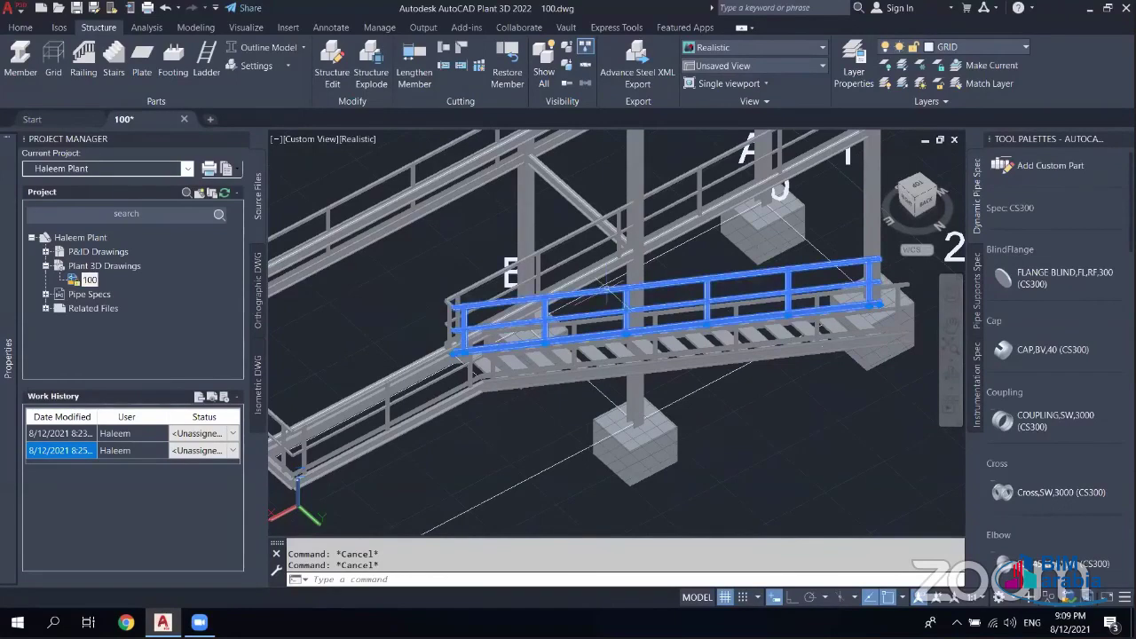
{"action": "left_click", "coordinate": [606, 287]}
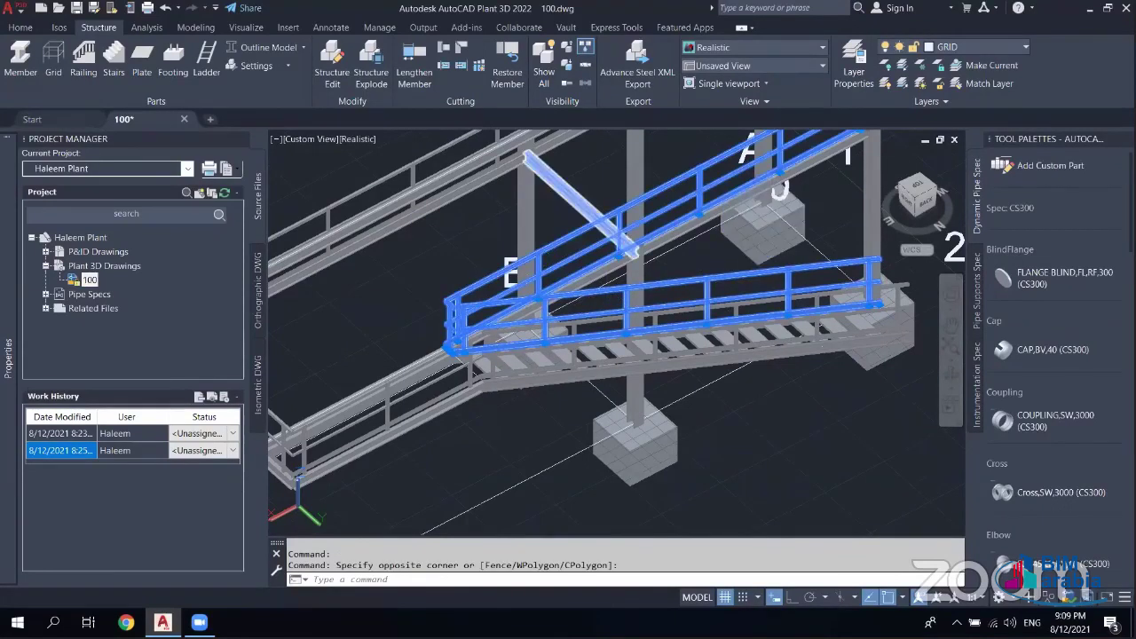
{"action": "key", "text": "Escape"}
{"action": "key", "text": "Escape"}
{"action": "left_click", "coordinate": [674, 212]}
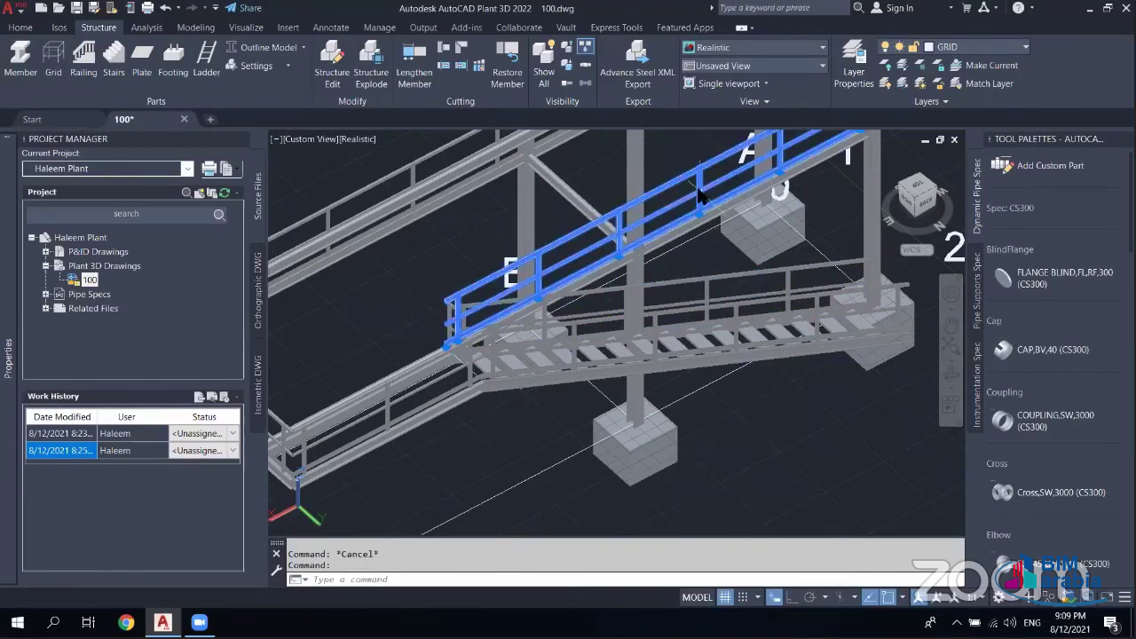
- Select every railing in the frame with Select Similar
{"action": "right_click", "coordinate": [776, 388]}
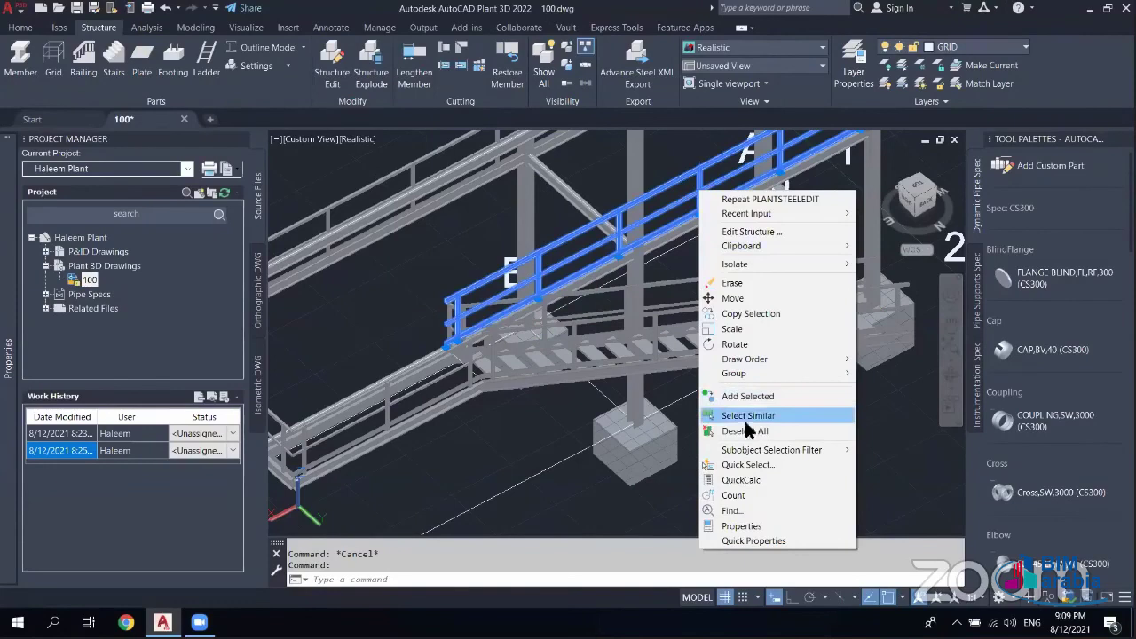
{"action": "left_click", "coordinate": [760, 417]}
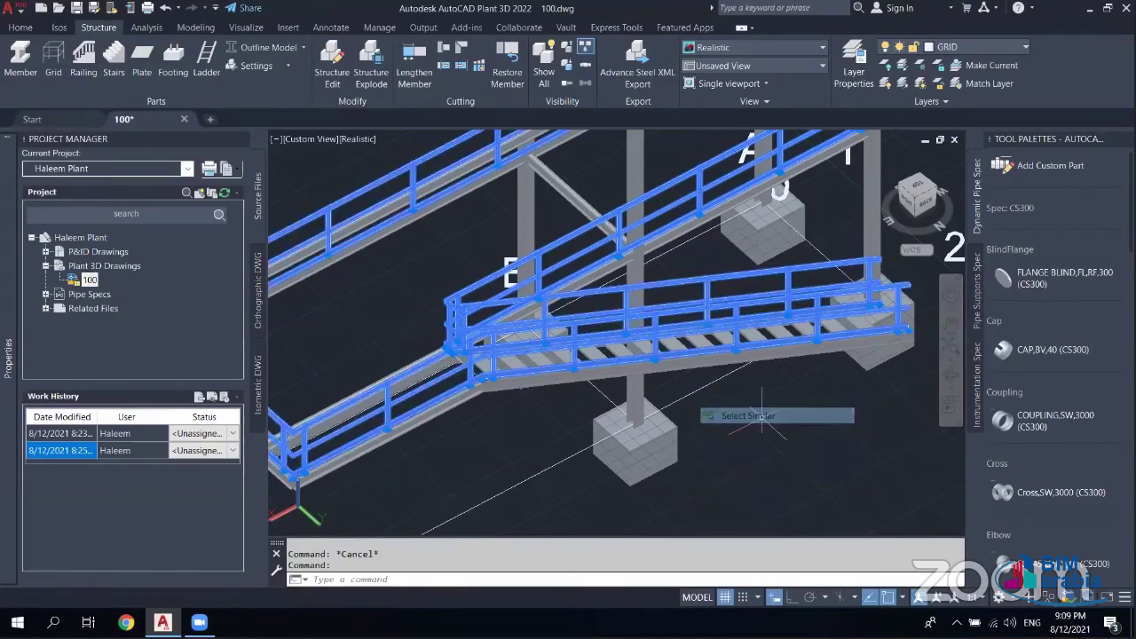
{"action": "scroll", "coordinate": [653, 307], "scroll_direction": "down", "scroll_amount": 4}
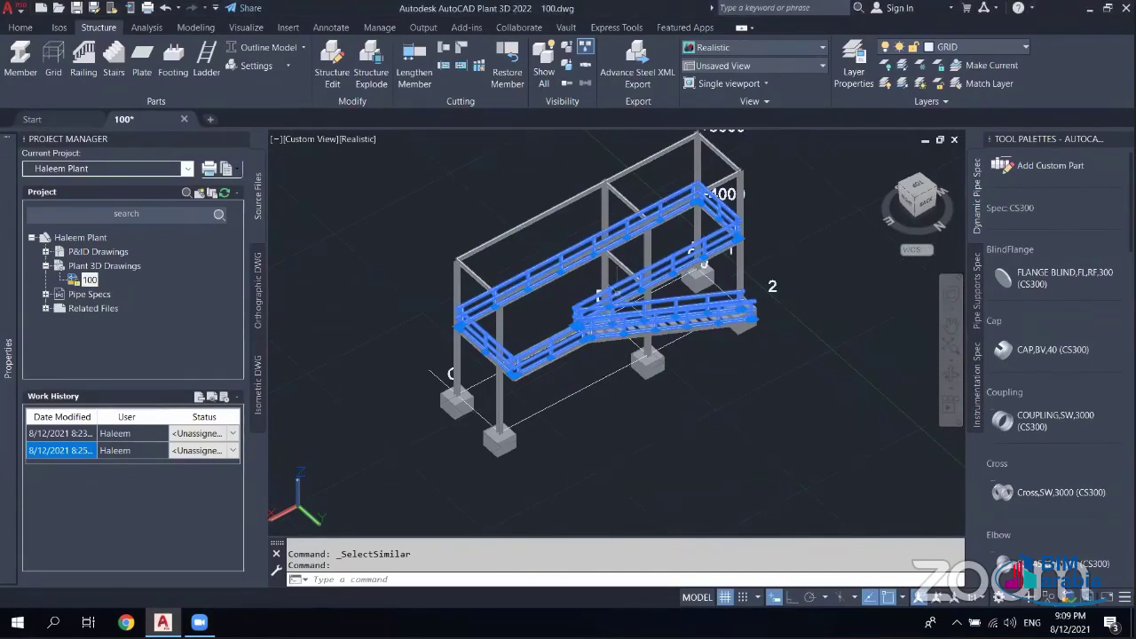
- Start Edit Structure on the railings, cancel it, and centre the view on the footings
{"action": "right_click", "coordinate": [621, 328]}
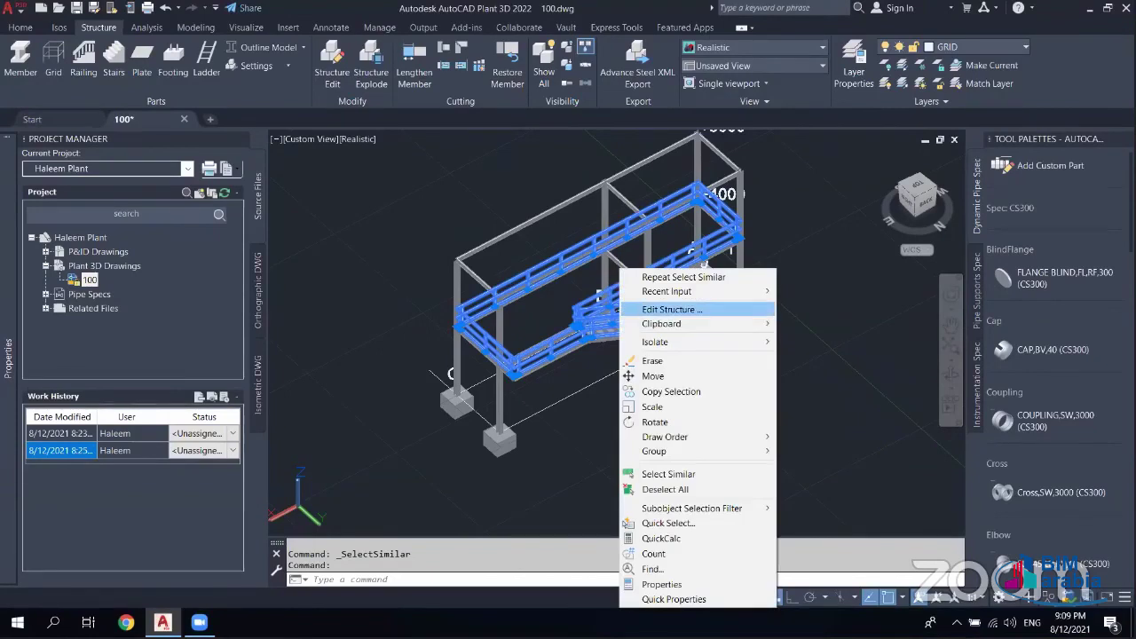
{"action": "left_click", "coordinate": [671, 308]}
{"action": "key", "text": "Escape"}
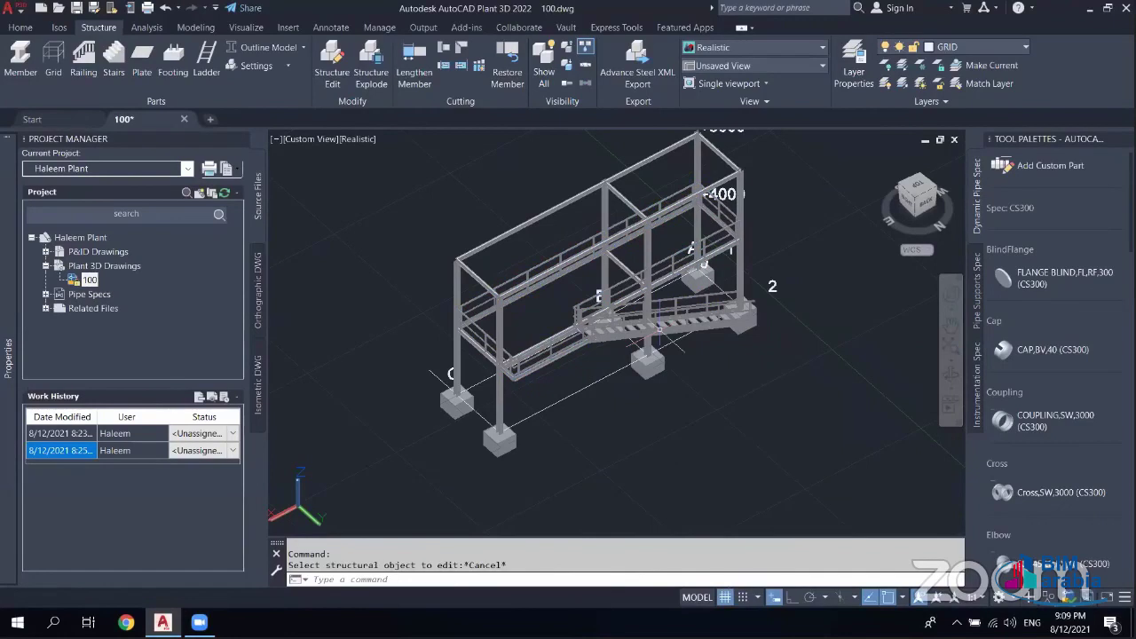
{"action": "key", "text": "Escape"}
{"action": "scroll", "coordinate": [661, 355], "scroll_direction": "up", "scroll_amount": 4}
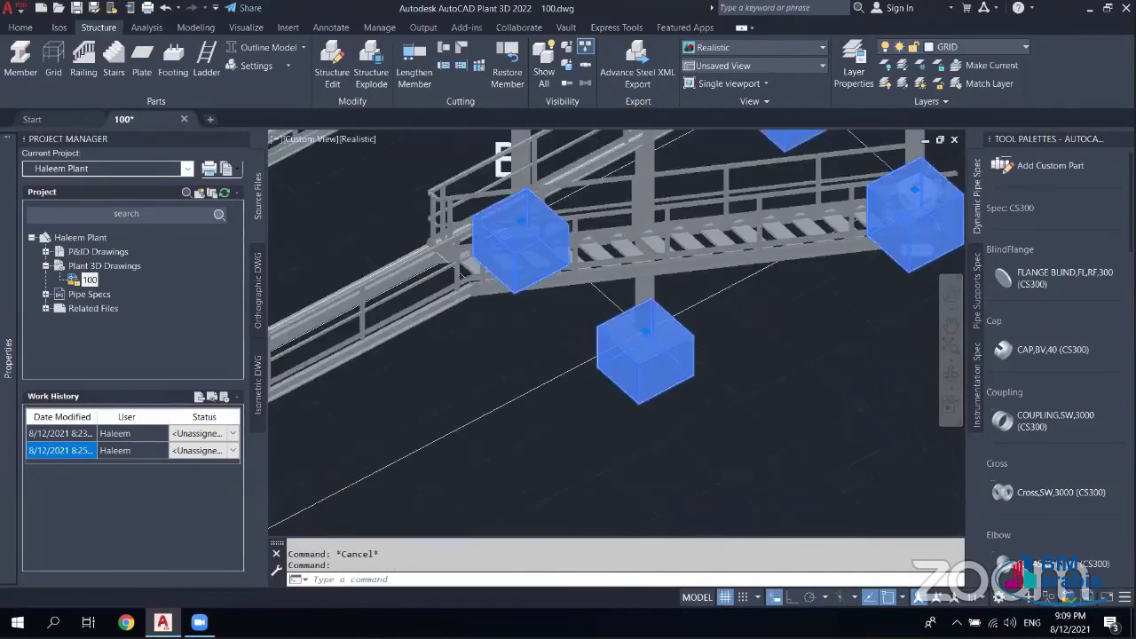
{"action": "scroll", "coordinate": [728, 468], "scroll_direction": "down", "scroll_amount": 3}
{"action": "scroll", "coordinate": [728, 467], "scroll_direction": "down", "scroll_amount": 2}
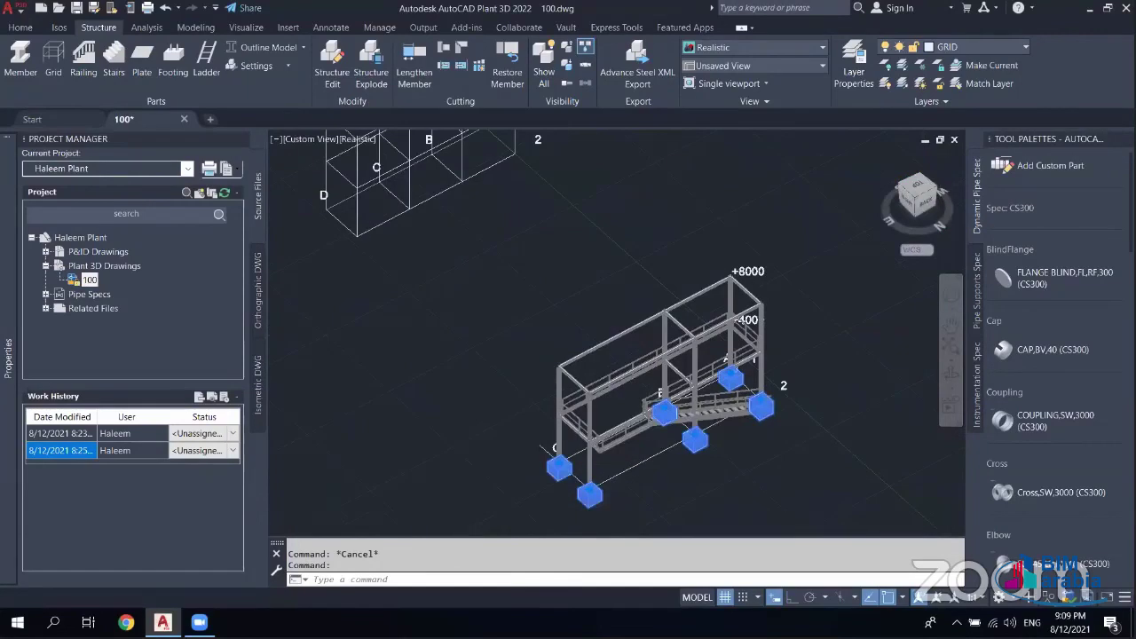
{"action": "middle_click_drag", "start_coordinate": [679, 459], "coordinate": [631, 330]}
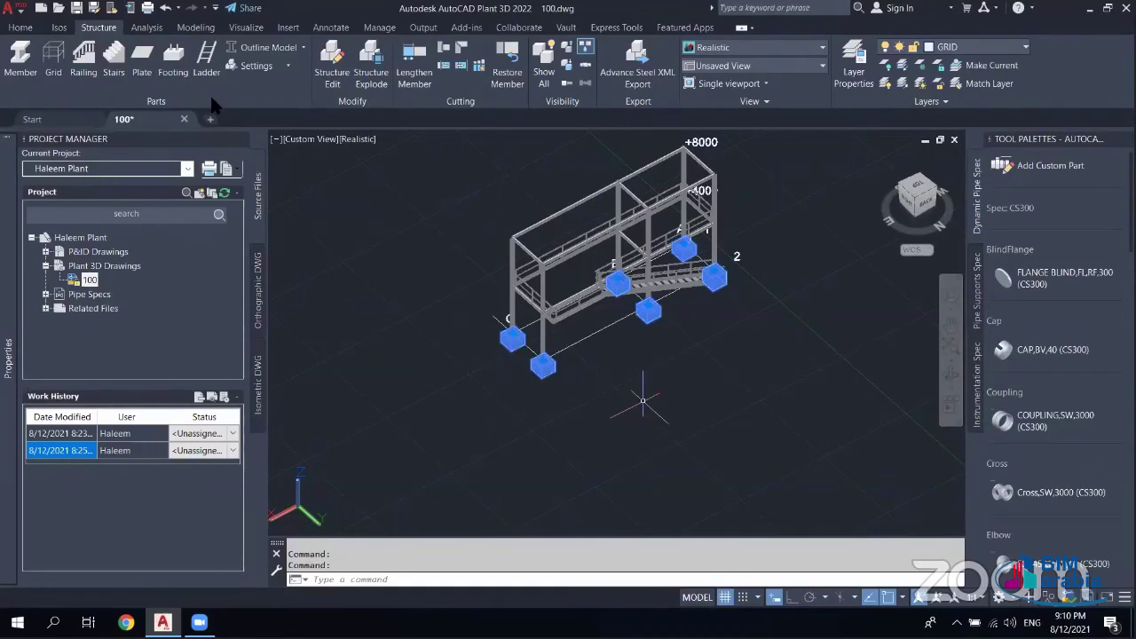
- Deselect the footings, zoom onto the corner column, and switch to the Top view
{"action": "key", "text": "Escape"}
{"action": "key", "text": "Escape"}
{"action": "scroll", "coordinate": [596, 242], "scroll_direction": "up", "scroll_amount": 2}
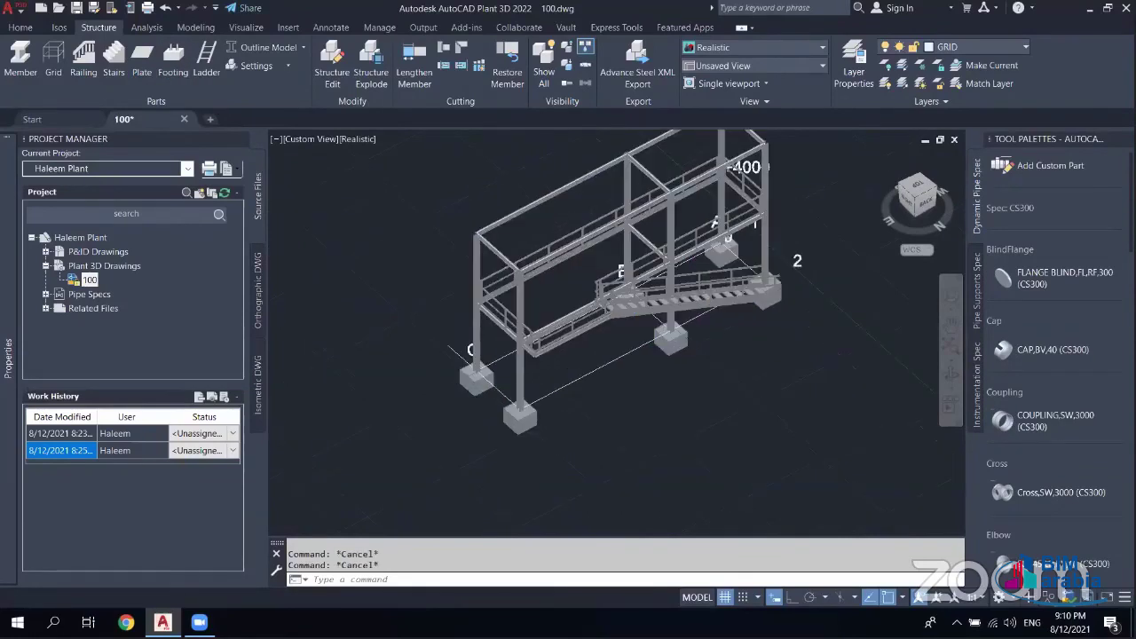
{"action": "scroll", "coordinate": [596, 243], "scroll_direction": "up", "scroll_amount": 4}
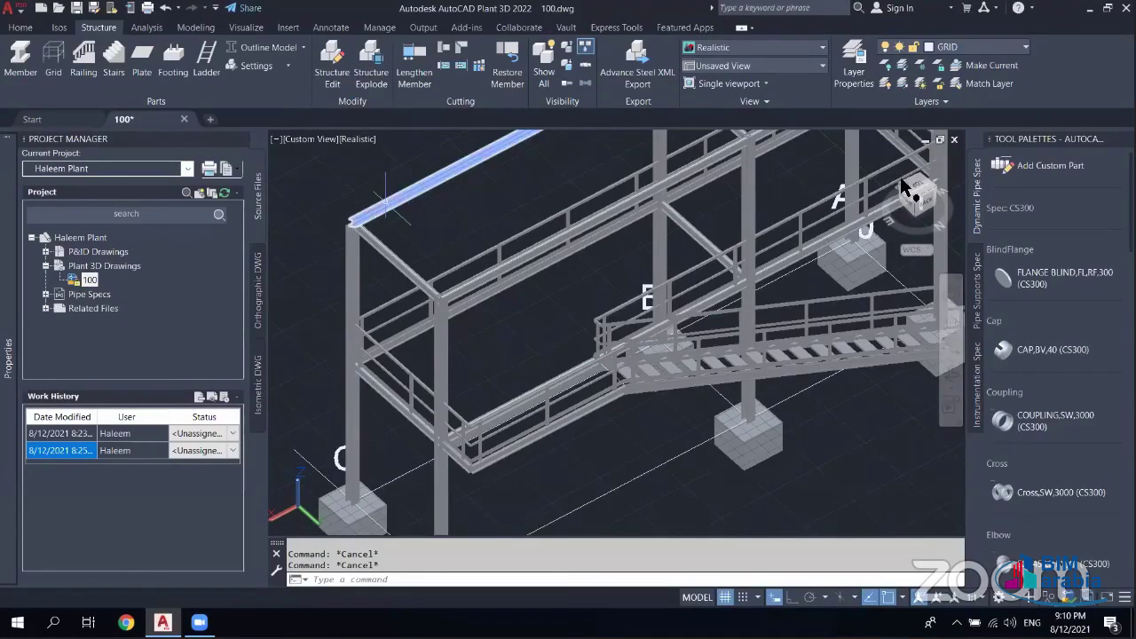
{"action": "left_click_drag", "start_coordinate": [909, 190], "coordinate": [920, 190]}
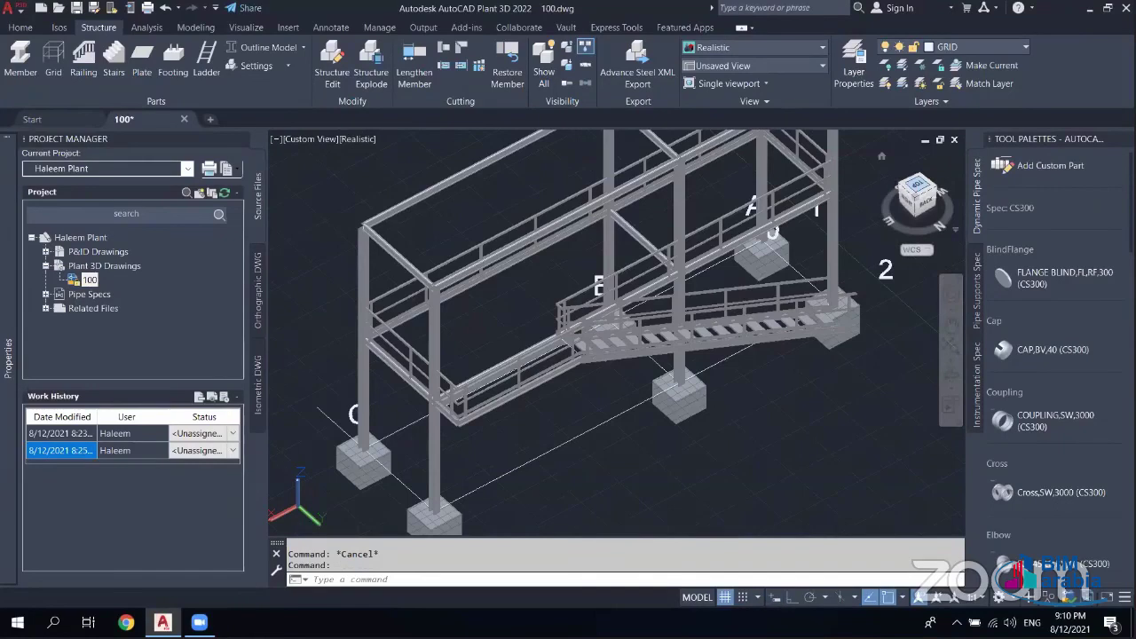
{"action": "left_click", "coordinate": [917, 185]}
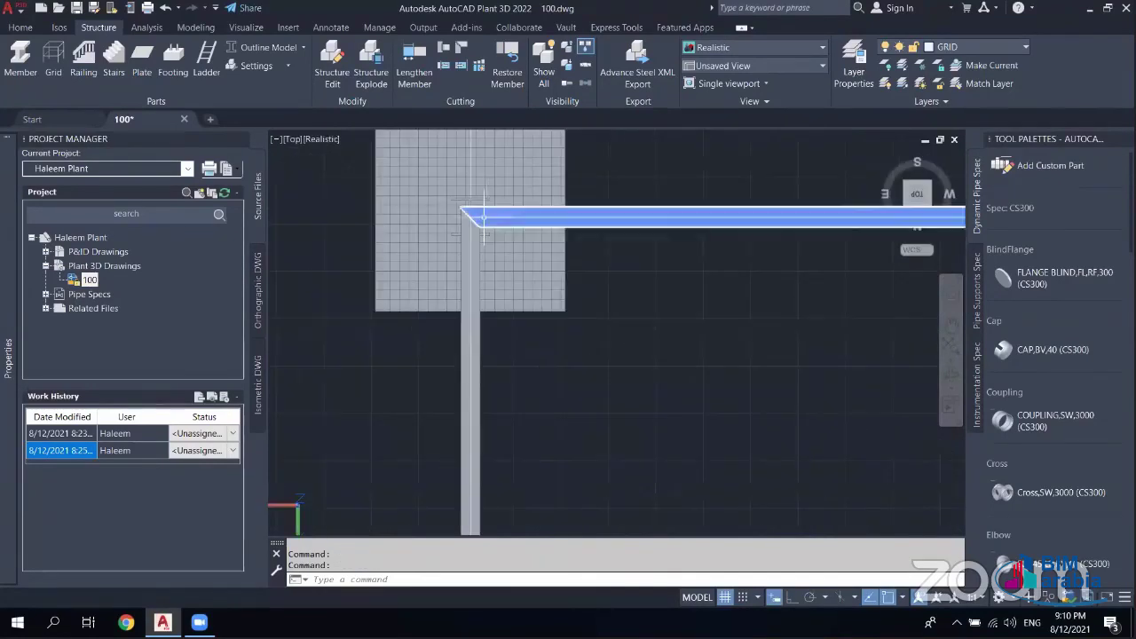
- Rotate the HEB-200 corner column to a 90° angle with Edit Structure
{"action": "scroll", "coordinate": [475, 205], "scroll_direction": "up", "scroll_amount": 3}
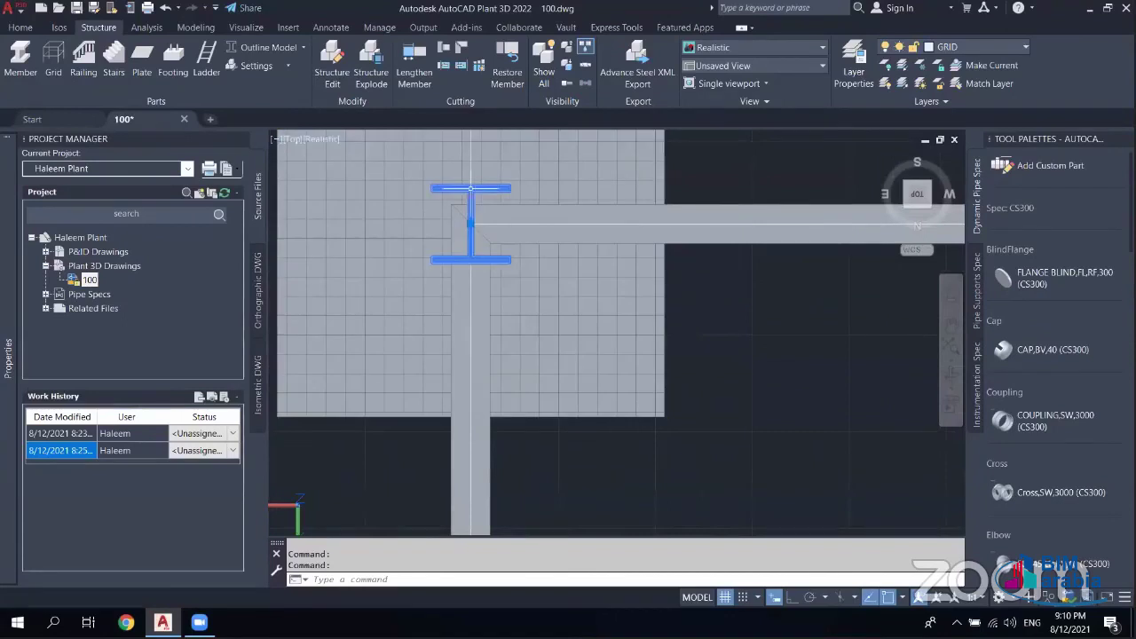
{"action": "right_click", "coordinate": [470, 190]}
{"action": "left_click", "coordinate": [522, 231]}
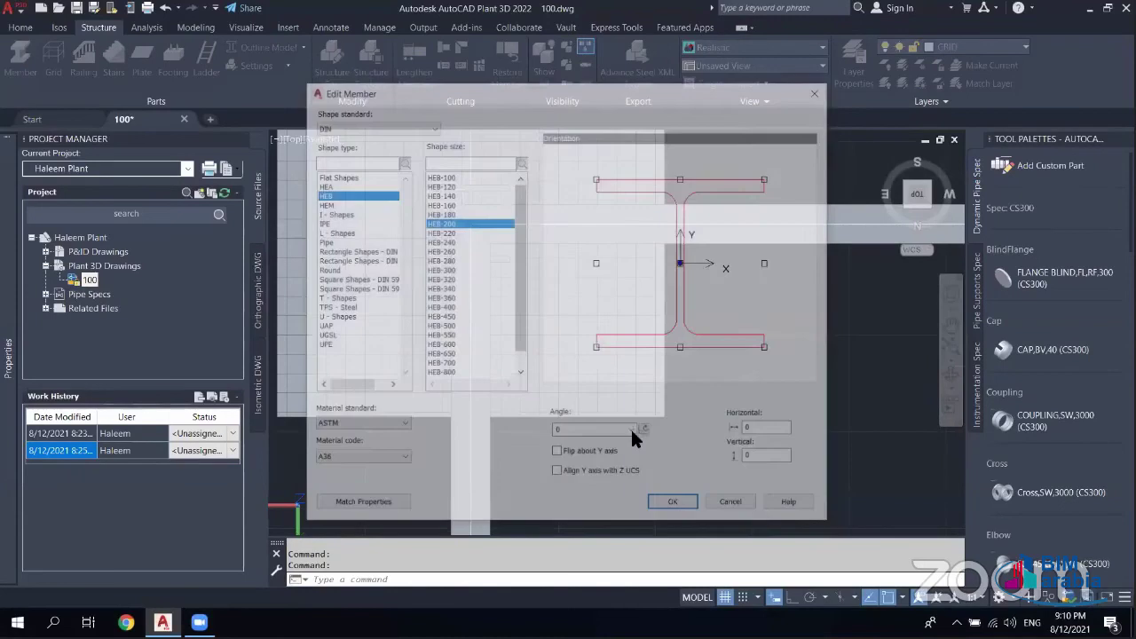
{"action": "left_click", "coordinate": [591, 432]}
{"action": "type", "text": "90"}
{"action": "key", "text": "Return"}
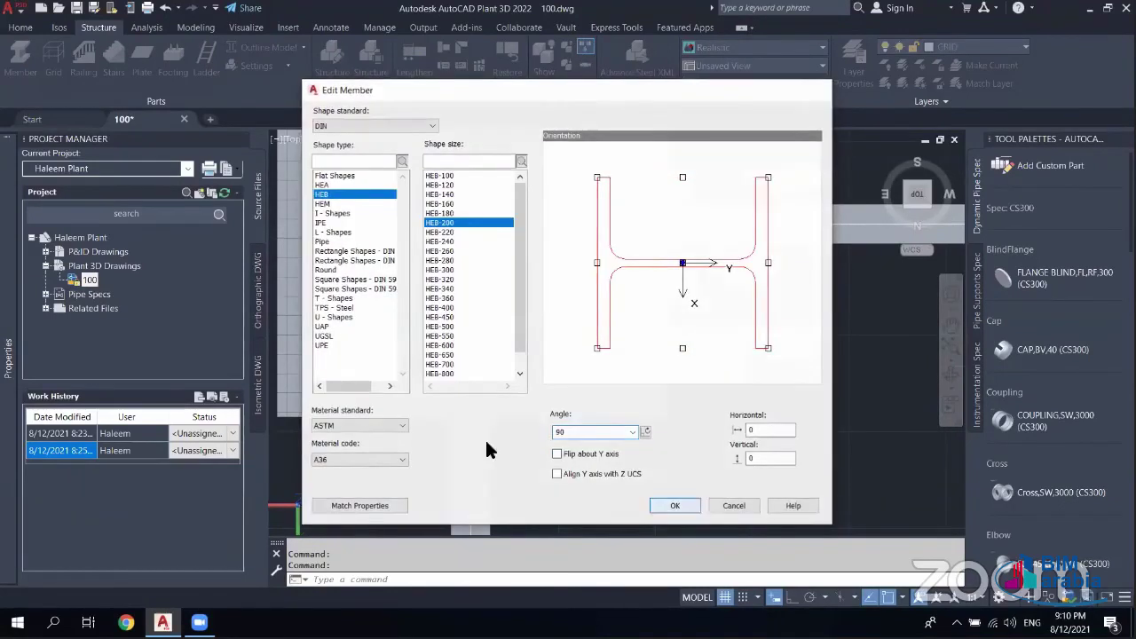
{"action": "key", "text": "Return"}
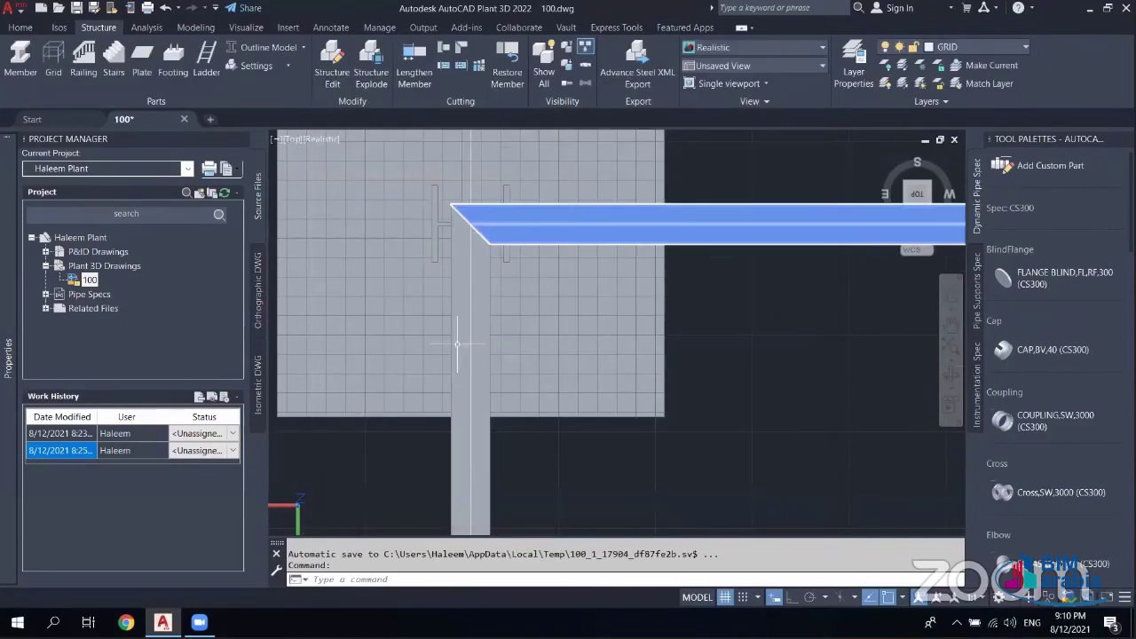
{"action": "mouse_move", "coordinate": [482, 278]}
{"action": "middle_mouse_down", "text": "shift"}
{"action": "mouse_move", "coordinate": [497, 293]}
{"action": "mouse_move", "coordinate": [486, 366]}
{"action": "middle_mouse_up", "text": "shift"}
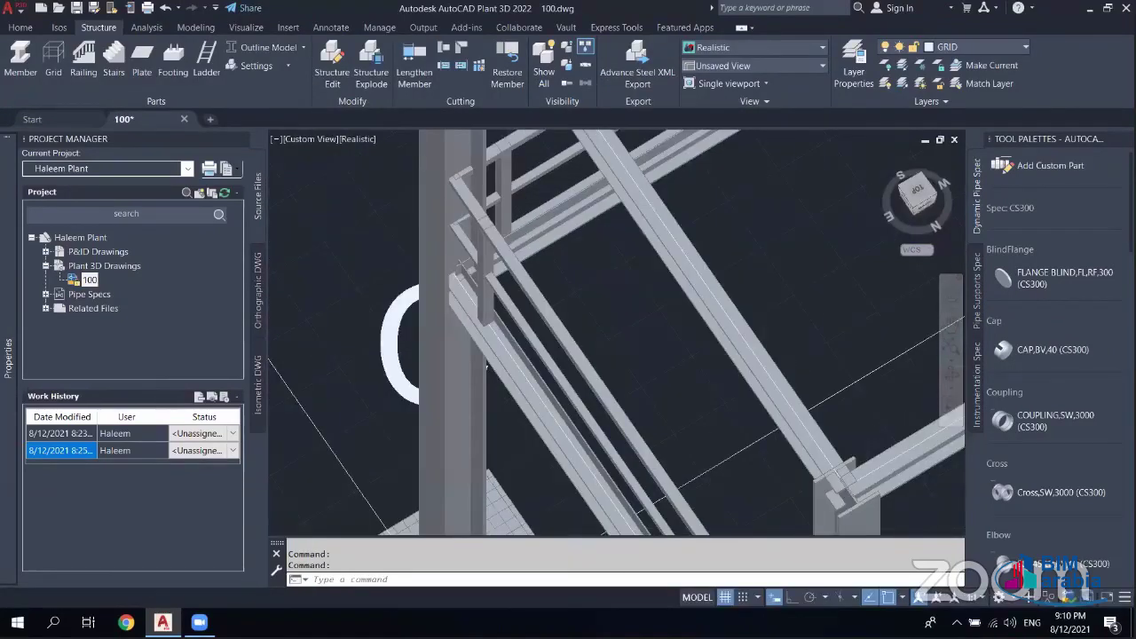
- Orbit and zoom around the frame's upper beams and railings to inspect them
{"action": "scroll", "coordinate": [487, 366], "scroll_direction": "down", "scroll_amount": 2}
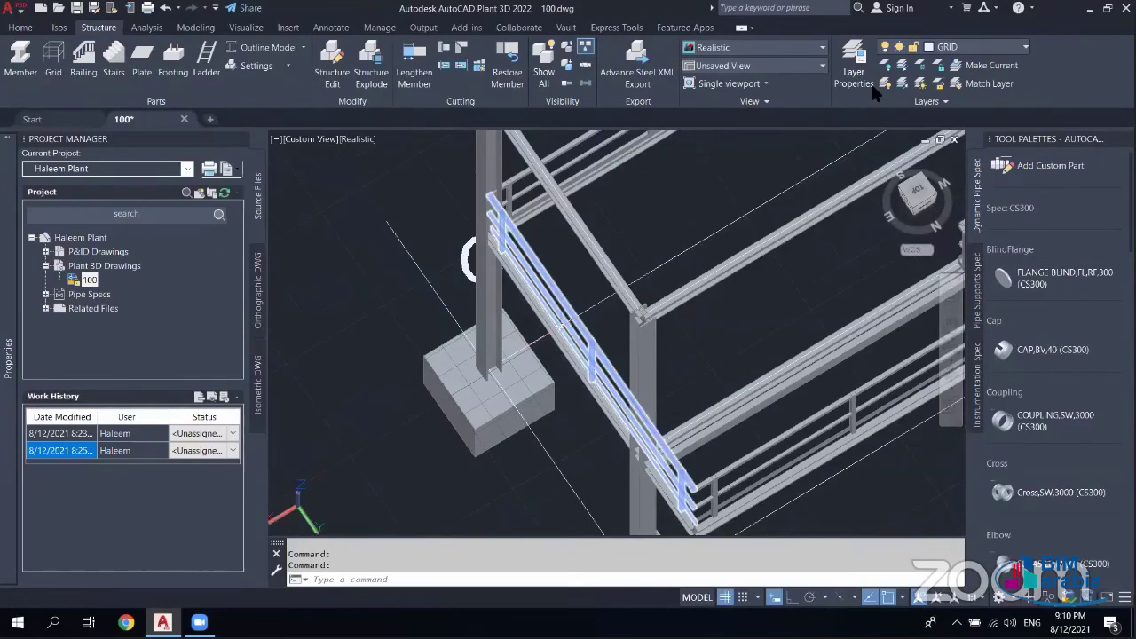
{"action": "scroll", "coordinate": [569, 307], "scroll_direction": "up", "scroll_amount": 2}
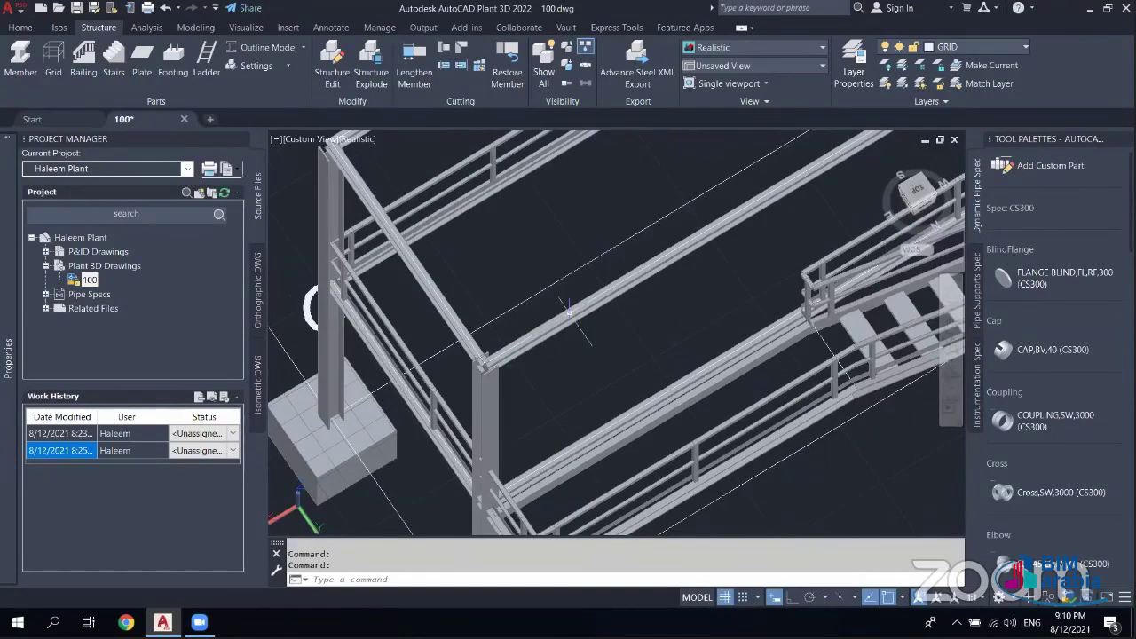
{"action": "scroll", "coordinate": [569, 307], "scroll_direction": "down", "scroll_amount": 4}
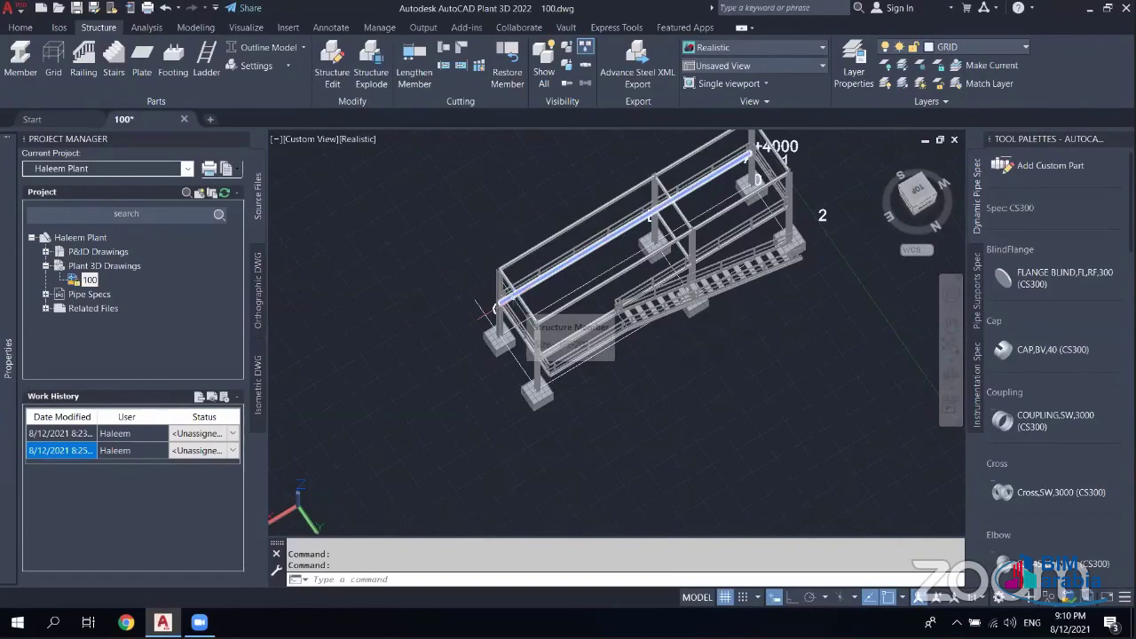
{"action": "middle_click_drag", "start_coordinate": [494, 308], "coordinate": [503, 306], "text": "shift"}
{"action": "scroll", "coordinate": [550, 296], "scroll_direction": "up", "scroll_amount": 5}
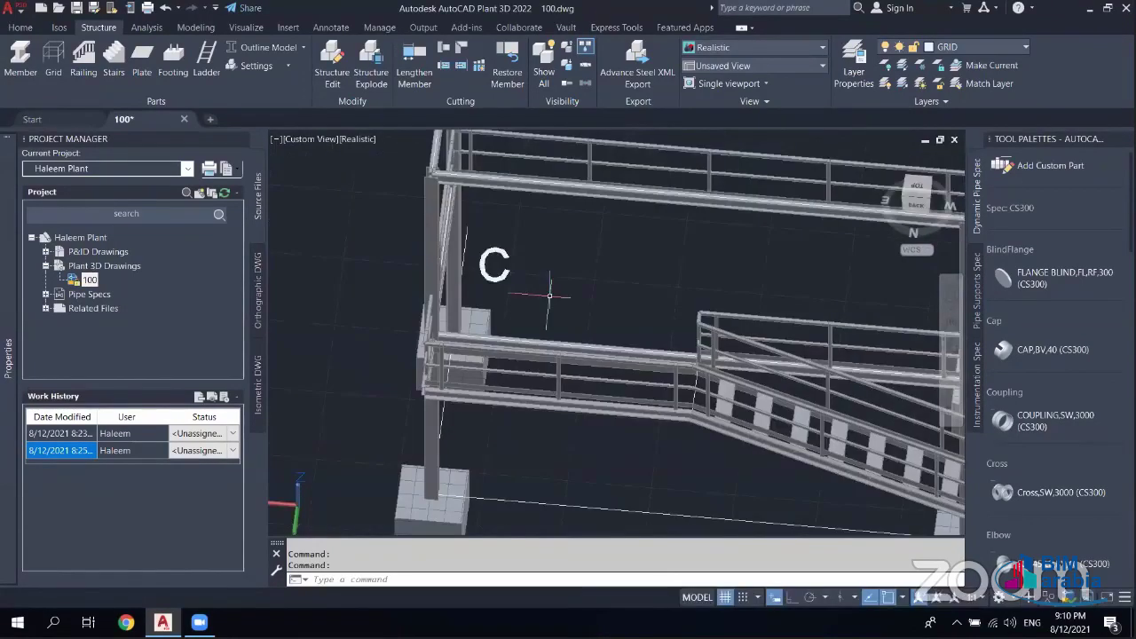
{"action": "scroll", "coordinate": [583, 317], "scroll_direction": "down", "scroll_amount": 5}
{"action": "mouse_move", "coordinate": [665, 267]}
{"action": "middle_mouse_down", "text": "shift"}
{"action": "mouse_move", "coordinate": [719, 240]}
{"action": "mouse_move", "coordinate": [674, 244]}
{"action": "middle_mouse_up", "text": "shift"}
{"action": "middle_click_drag", "start_coordinate": [626, 286], "coordinate": [714, 340], "text": "shift"}
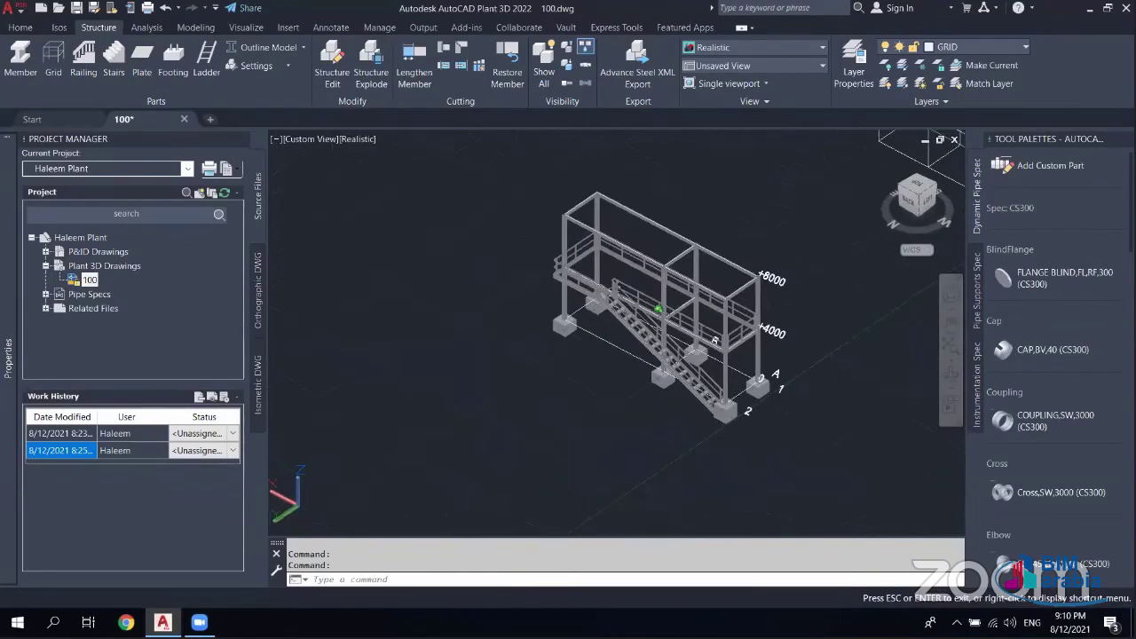
{"action": "scroll", "coordinate": [638, 198], "scroll_direction": "up", "scroll_amount": 7}
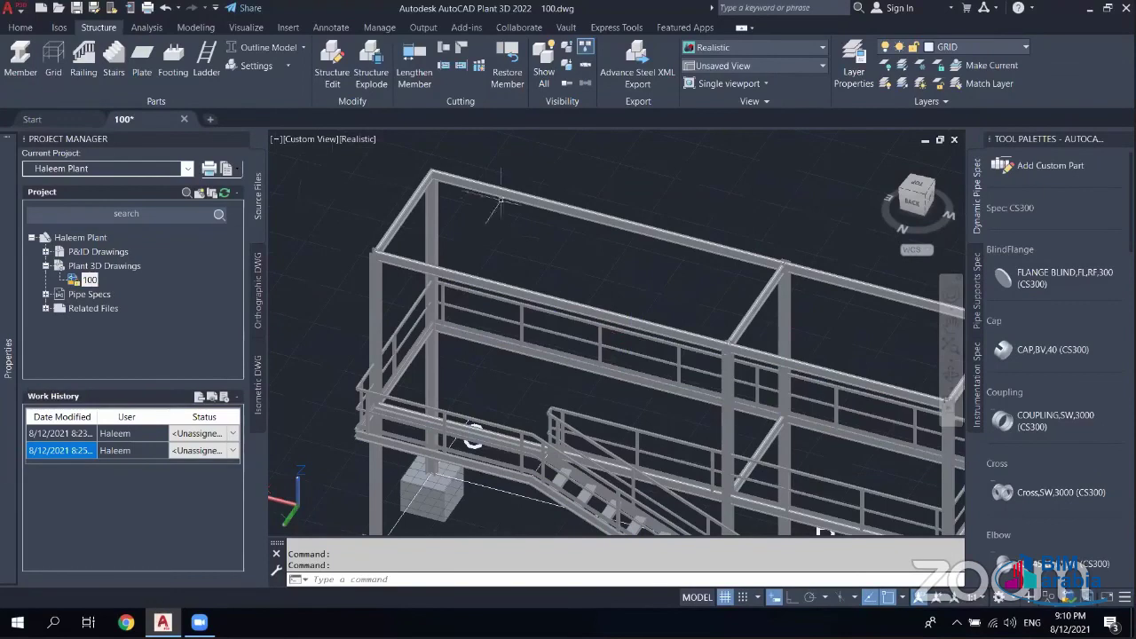
{"action": "scroll", "coordinate": [487, 195], "scroll_direction": "up", "scroll_amount": 2}
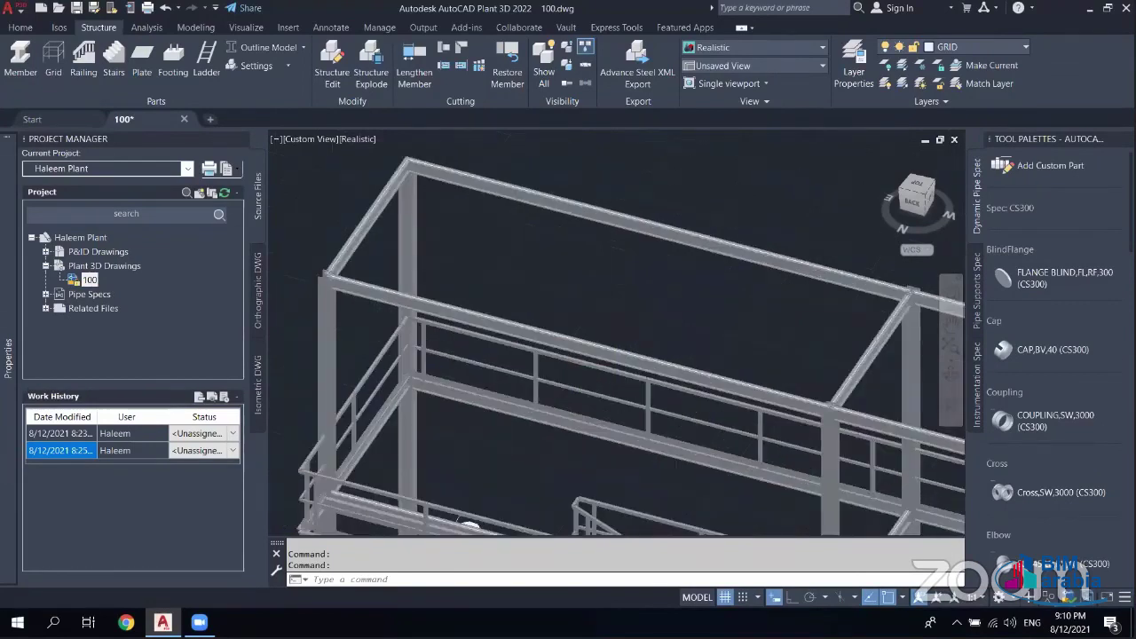
{"action": "scroll", "coordinate": [442, 228], "scroll_direction": "up", "scroll_amount": 2}
{"action": "scroll", "coordinate": [524, 258], "scroll_direction": "down", "scroll_amount": 2}
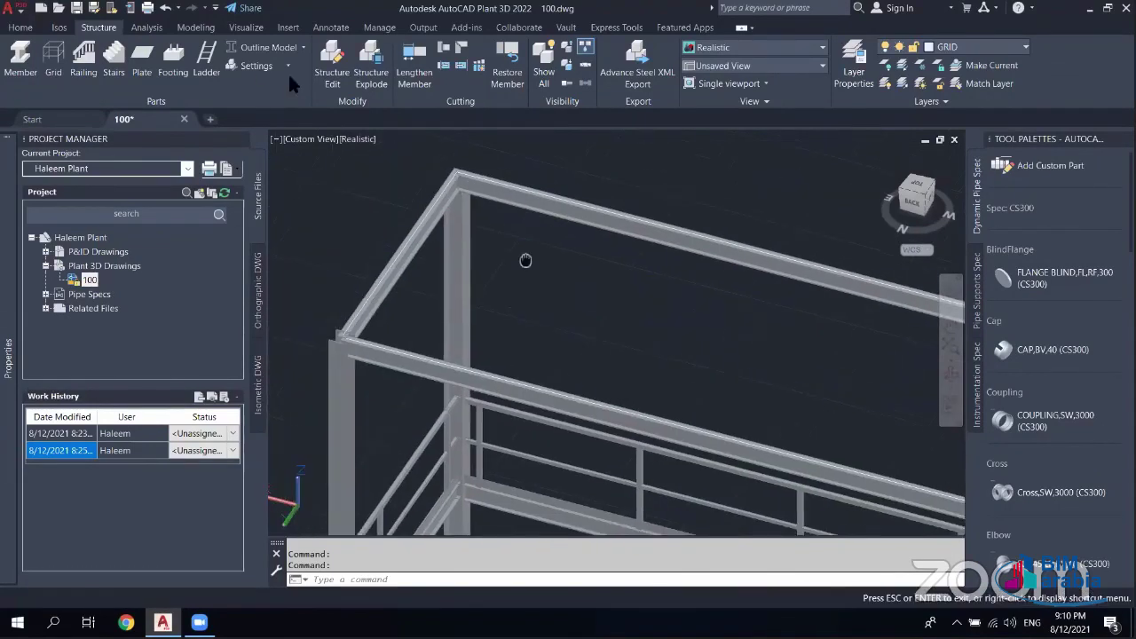
{"action": "scroll", "coordinate": [524, 259], "scroll_direction": "down", "scroll_amount": 1}
- Start a new plate as Grating with ASTM A36 material and thickness 30
{"action": "left_click", "coordinate": [260, 69]}
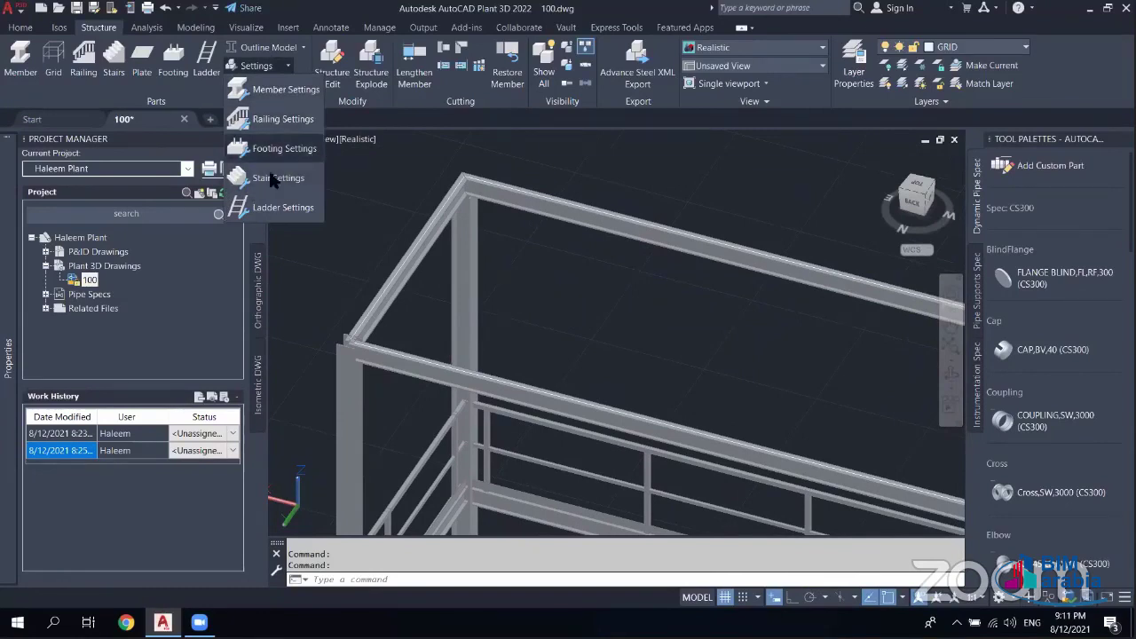
{"action": "left_click", "coordinate": [262, 71]}
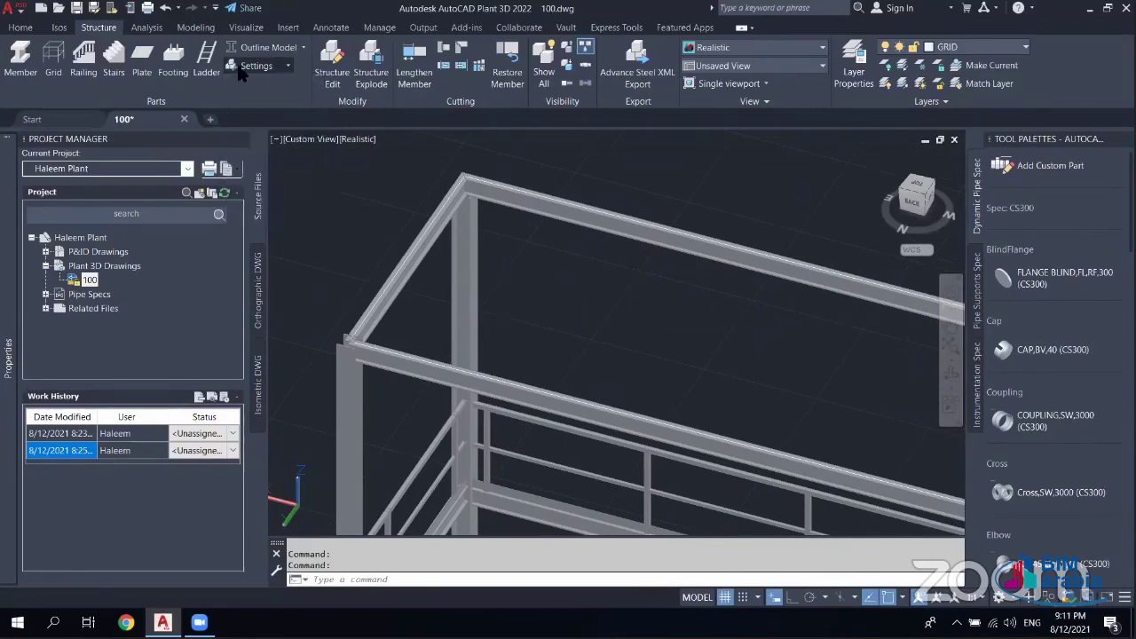
{"action": "left_click", "coordinate": [141, 74]}
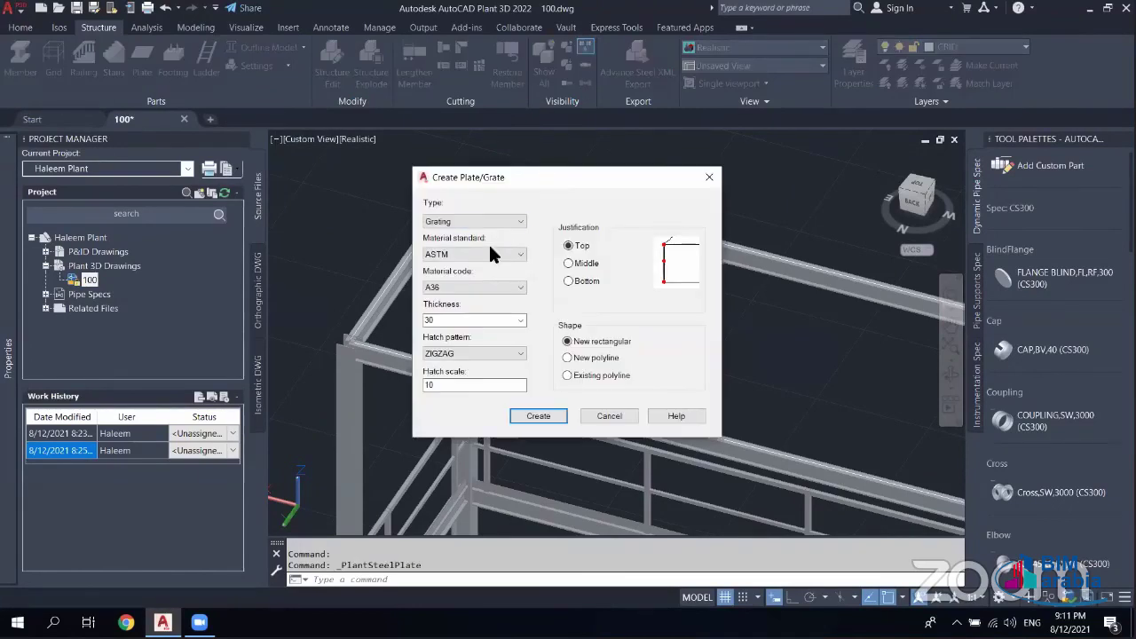
{"action": "left_click", "coordinate": [477, 221]}
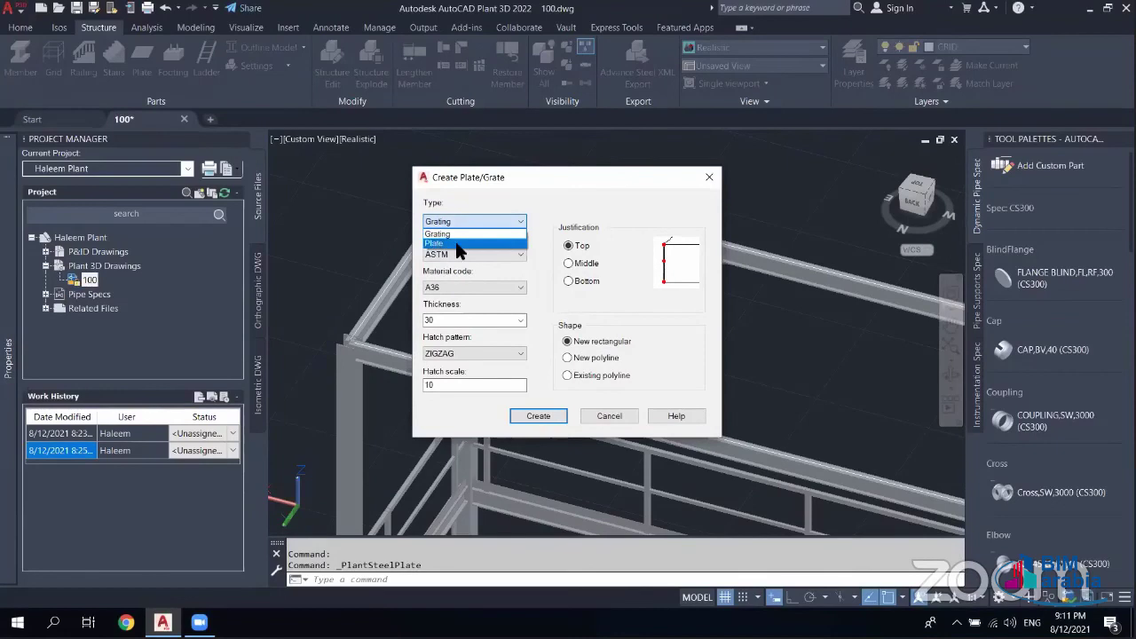
{"action": "left_click", "coordinate": [456, 223]}
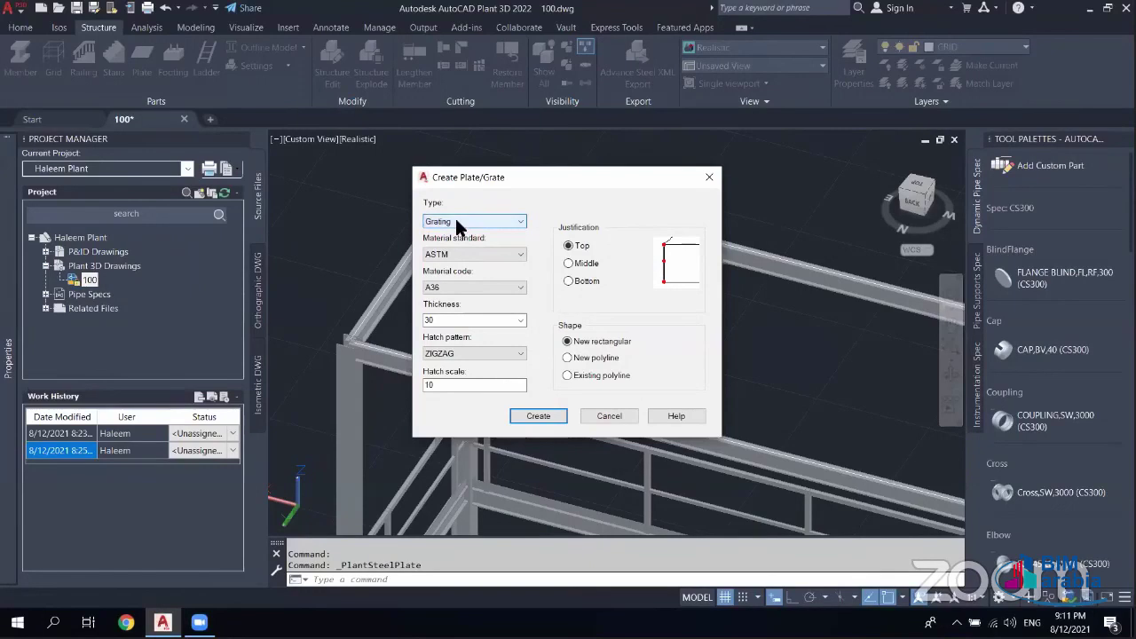
{"action": "left_click", "coordinate": [455, 221]}
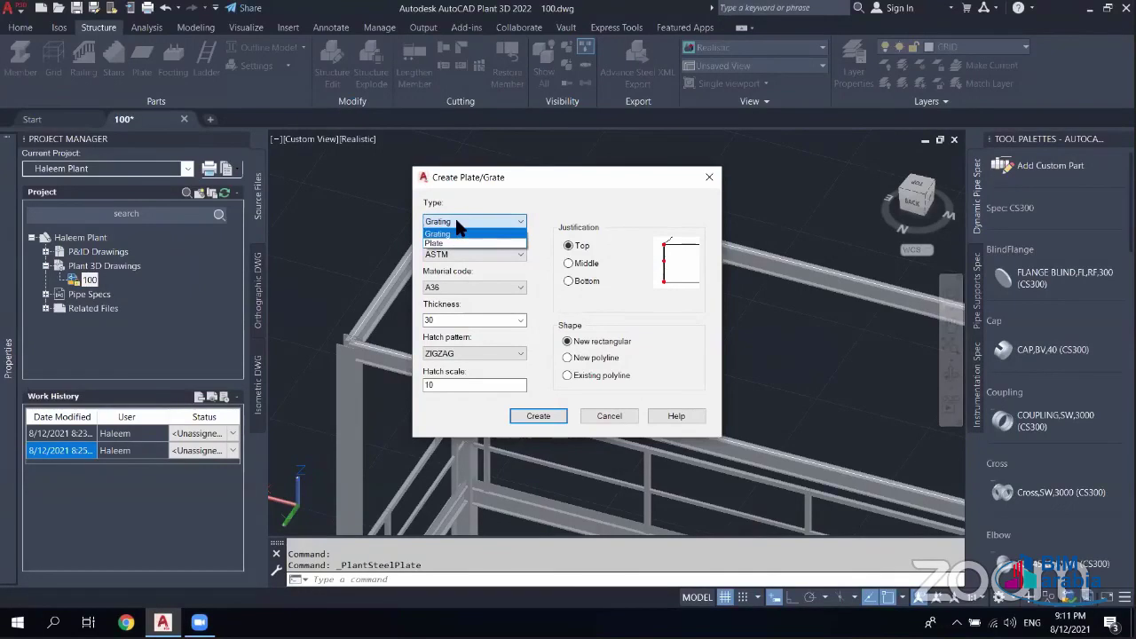
{"action": "left_click", "coordinate": [445, 232]}
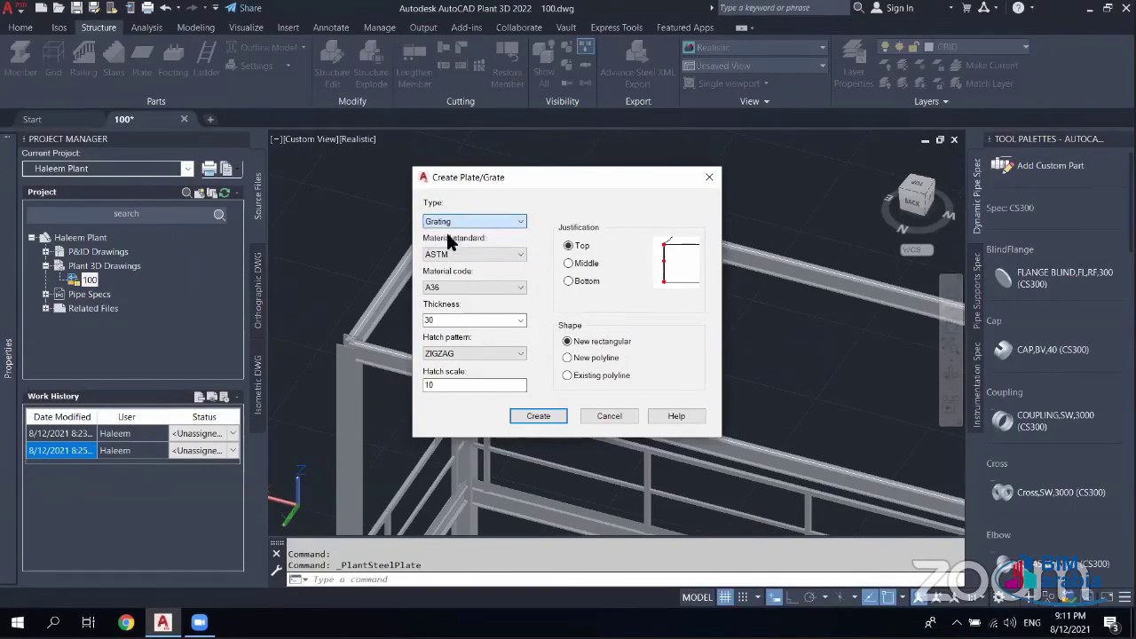
{"action": "left_click", "coordinate": [472, 252]}
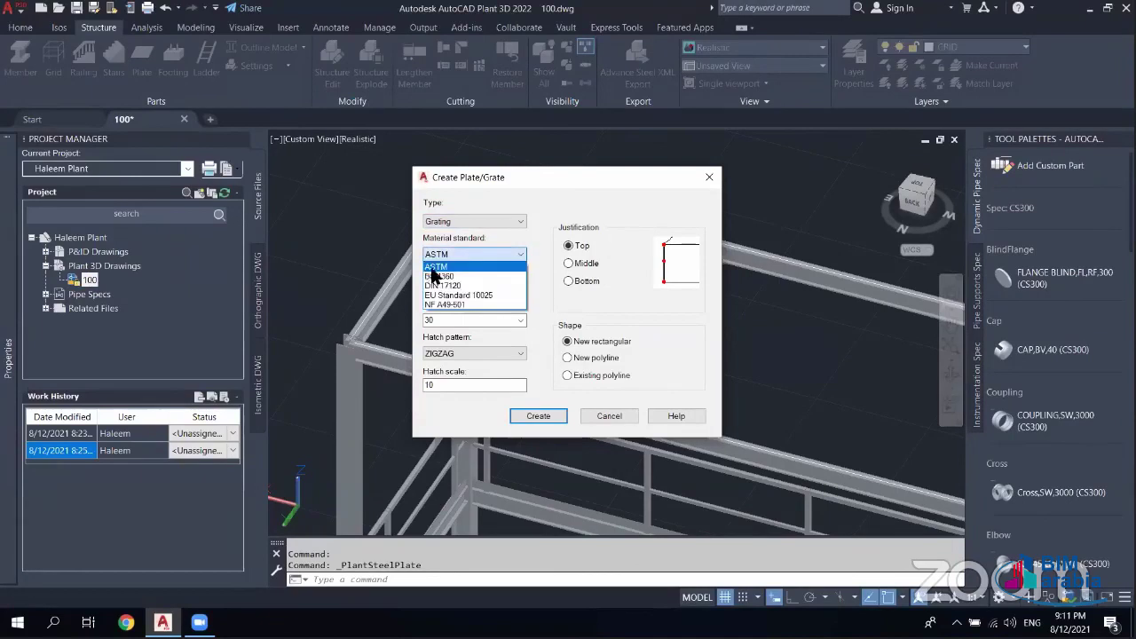
{"action": "left_click", "coordinate": [434, 272]}
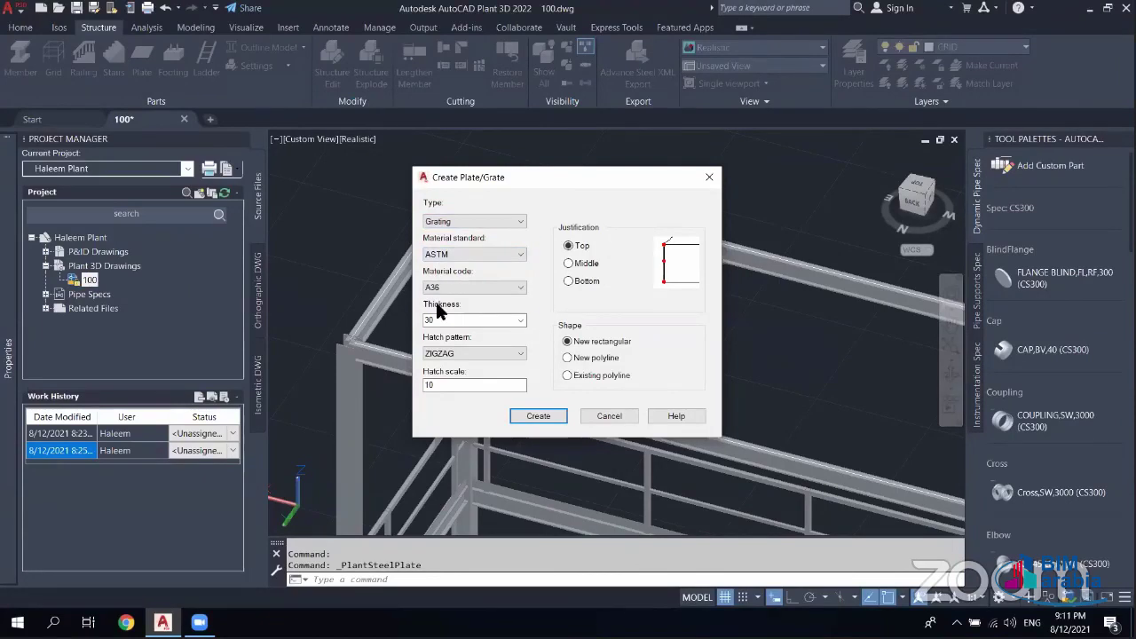
{"action": "left_click", "coordinate": [439, 282]}
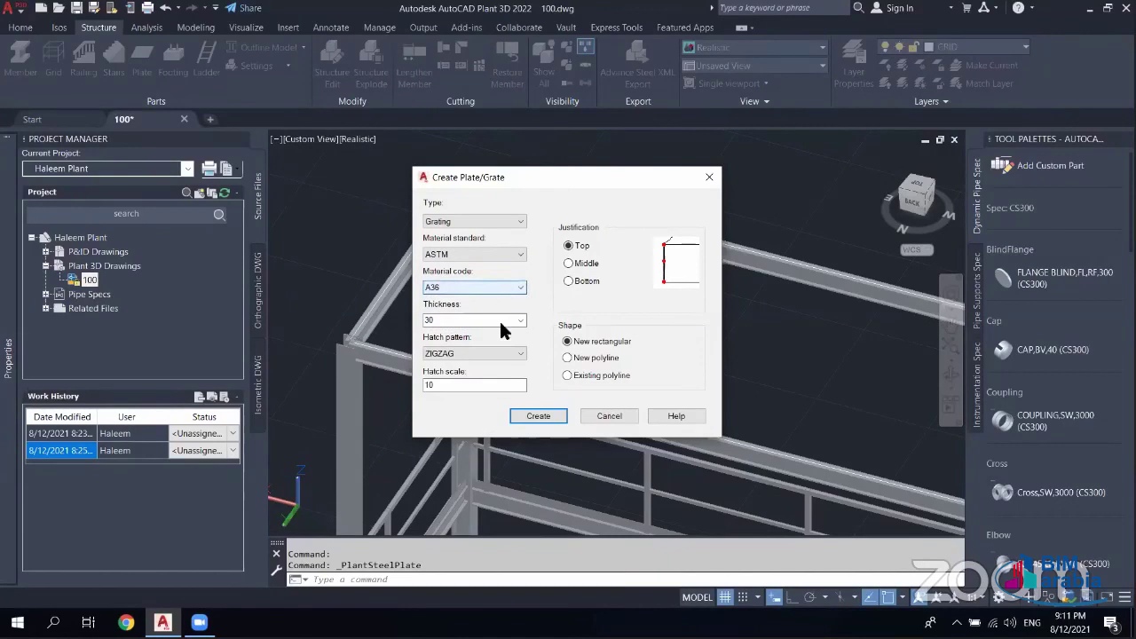
{"action": "left_click", "coordinate": [506, 320]}
{"action": "left_click", "coordinate": [517, 321]}
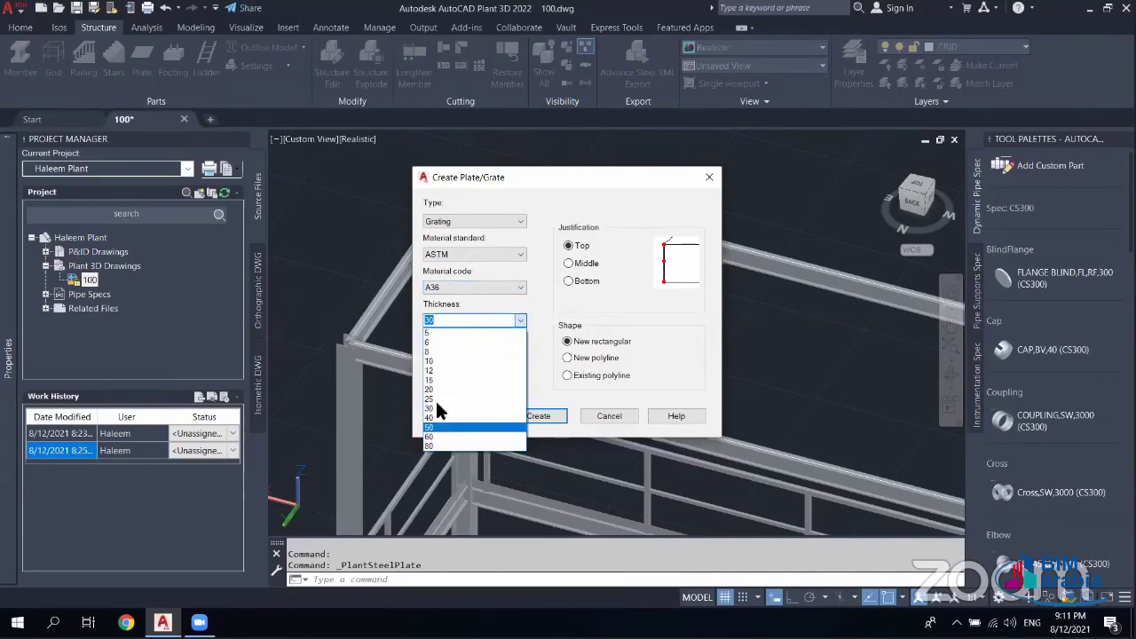
{"action": "left_click", "coordinate": [440, 302]}
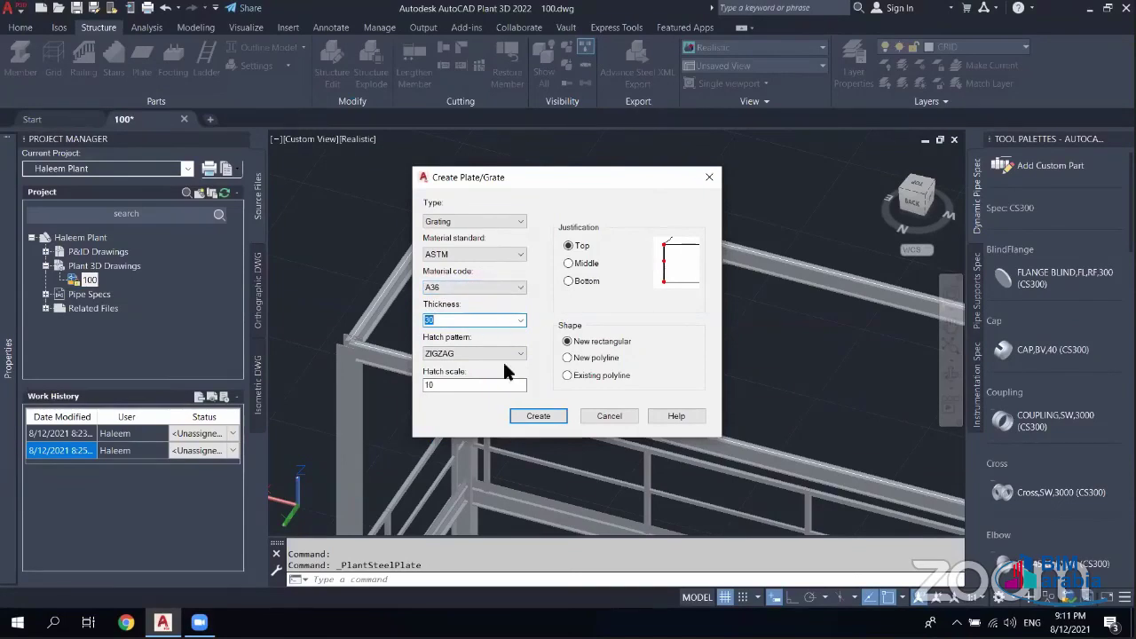
- Change the grating hatch pattern from ZIGZAG to NET
{"action": "left_click", "coordinate": [479, 353]}
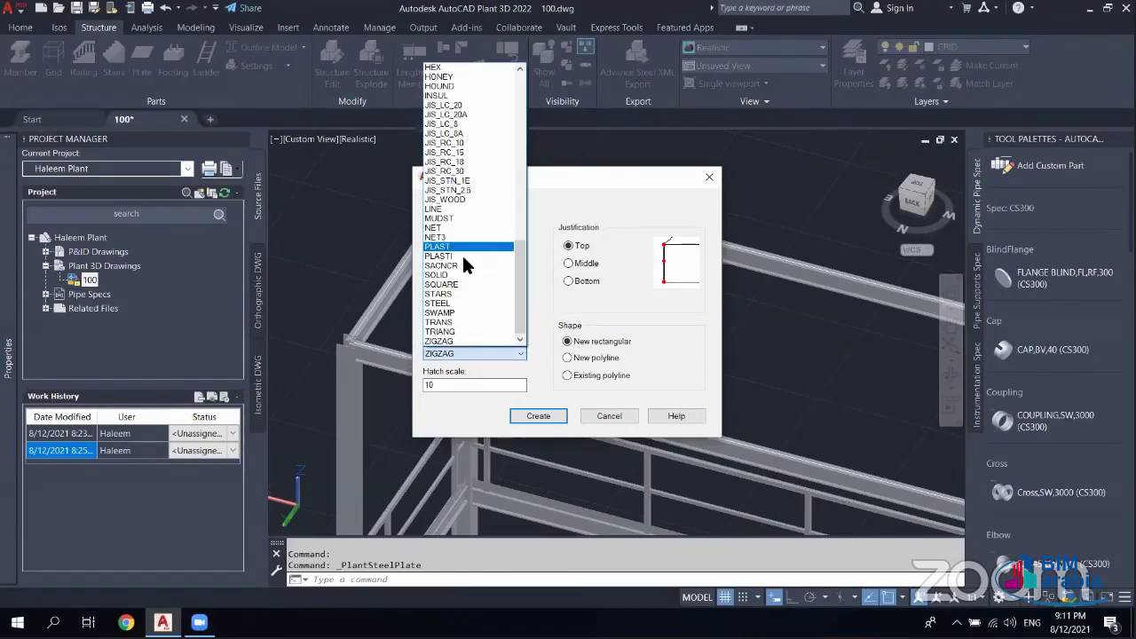
{"action": "scroll", "coordinate": [471, 259], "scroll_direction": "up", "scroll_amount": 15}
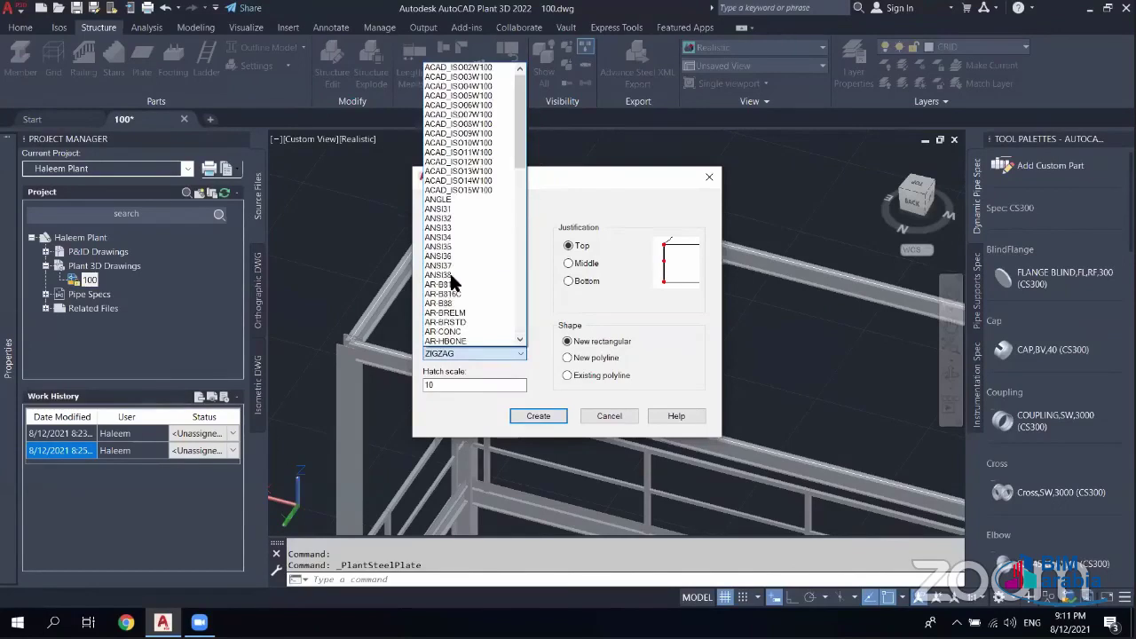
{"action": "scroll", "coordinate": [449, 271], "scroll_direction": "down", "scroll_amount": 5}
{"action": "scroll", "coordinate": [445, 279], "scroll_direction": "down", "scroll_amount": 10}
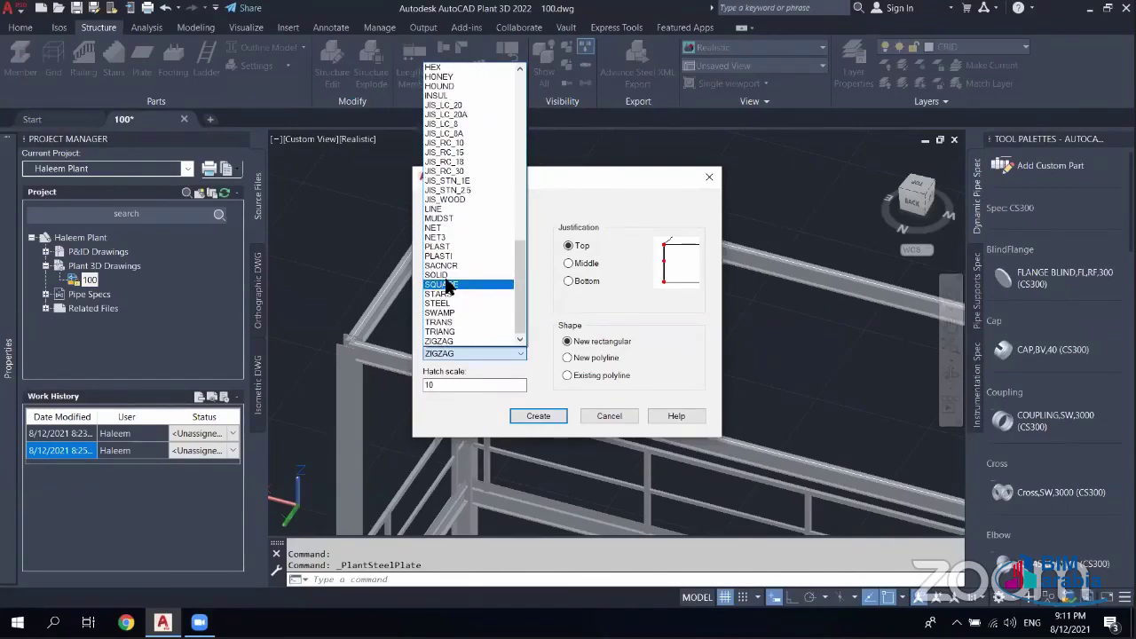
{"action": "left_click", "coordinate": [449, 229]}
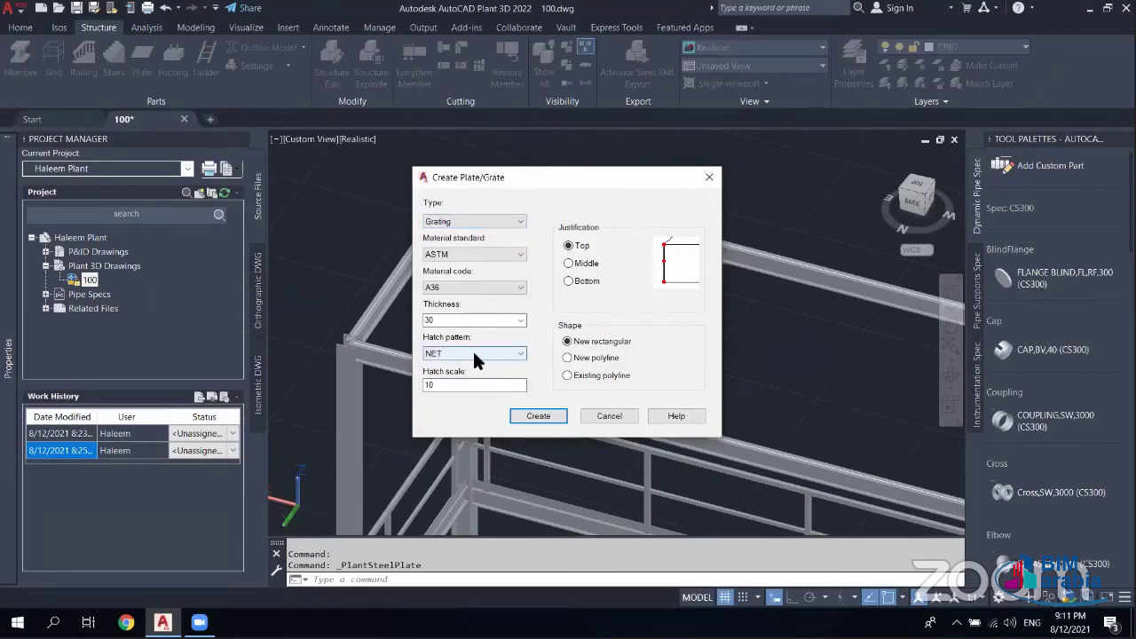
{"action": "left_click", "coordinate": [443, 384]}
- Set Bottom justification and create the NET grating at hatch scale 10
{"action": "left_click", "coordinate": [578, 283]}
{"action": "left_click", "coordinate": [543, 414]}
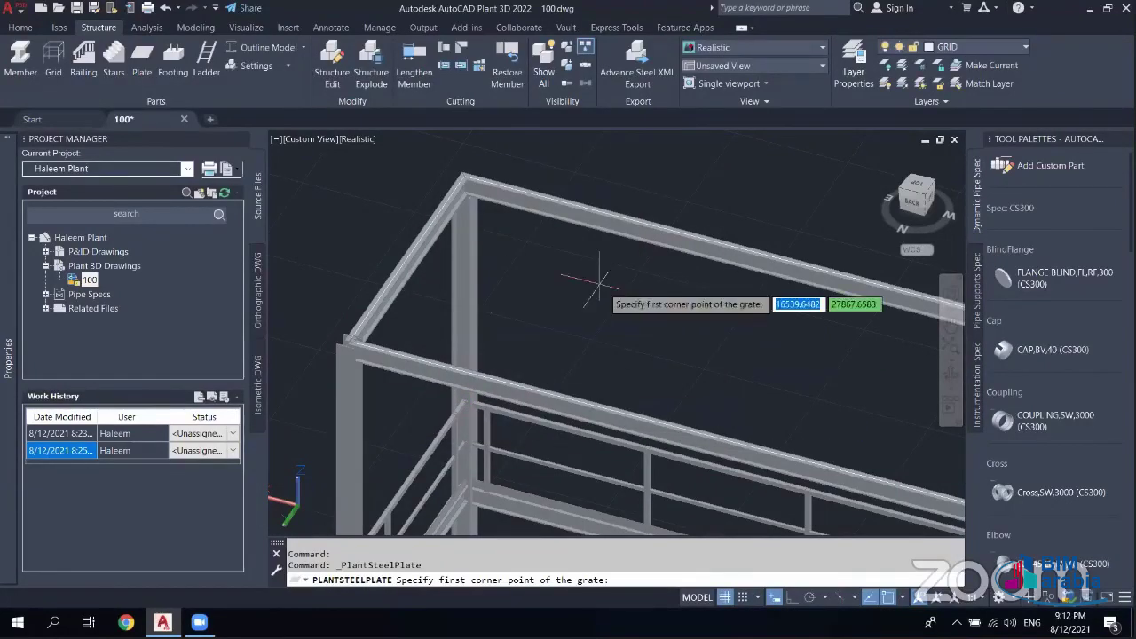
- Show the frame as a Line Model and start a grating with the NET settings
{"action": "left_click", "coordinate": [278, 61]}
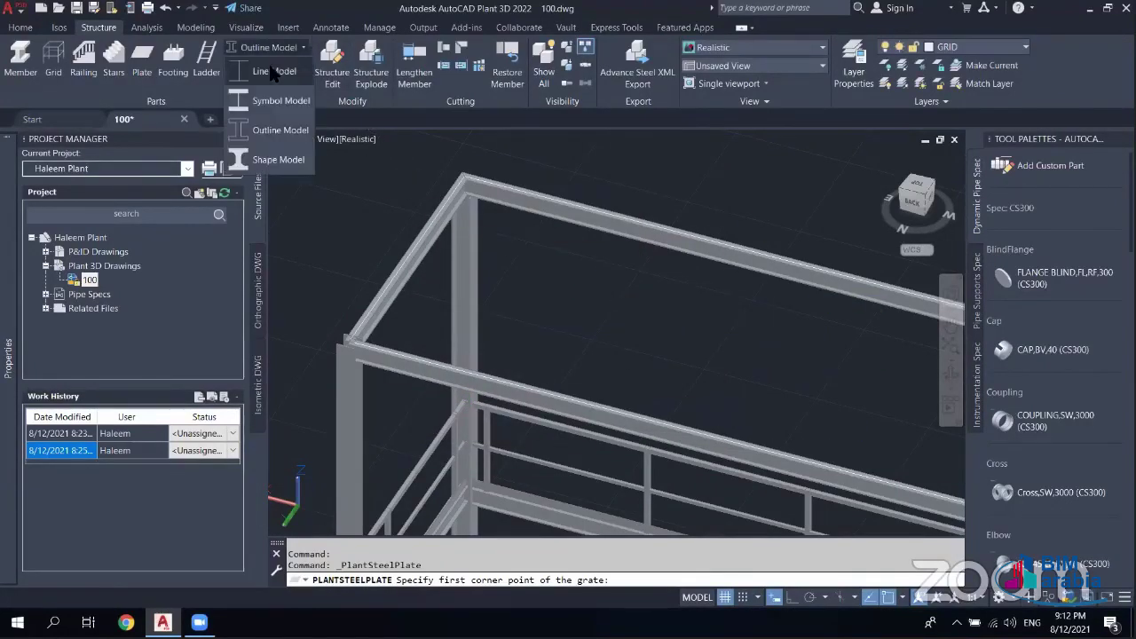
{"action": "left_click", "coordinate": [267, 130]}
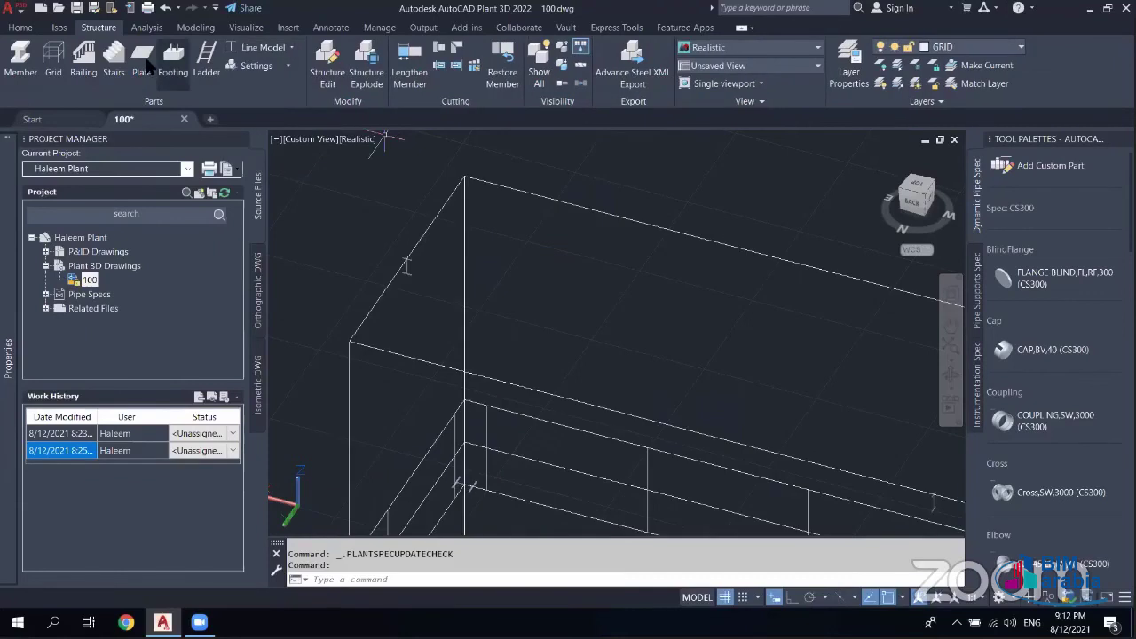
{"action": "left_click", "coordinate": [142, 60]}
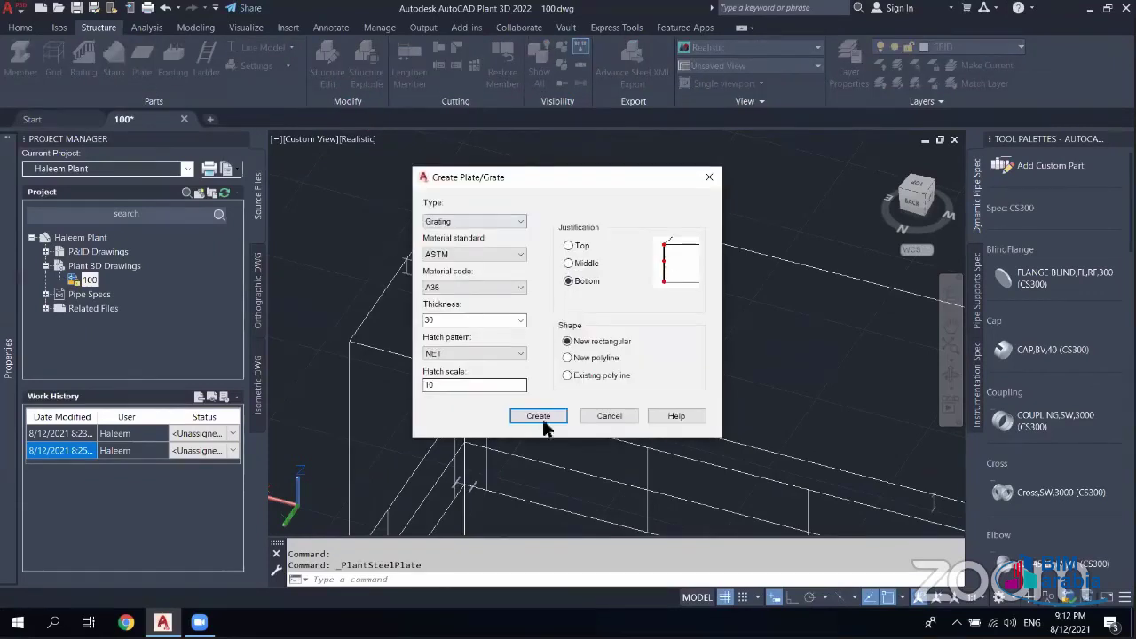
{"action": "left_click", "coordinate": [541, 413]}
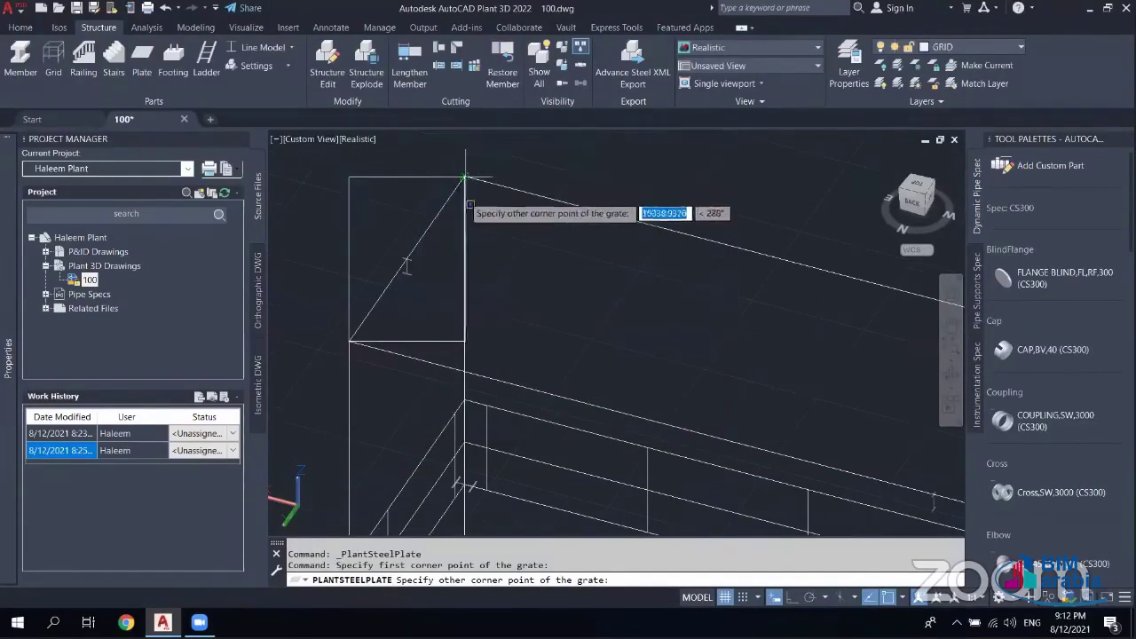
- Span the NET grating across the top deck by picking two opposite +8000 corners
{"action": "left_click", "coordinate": [462, 177]}
{"action": "scroll", "coordinate": [456, 293], "scroll_direction": "down", "scroll_amount": 2}
{"action": "scroll", "coordinate": [465, 331], "scroll_direction": "down", "scroll_amount": 2}
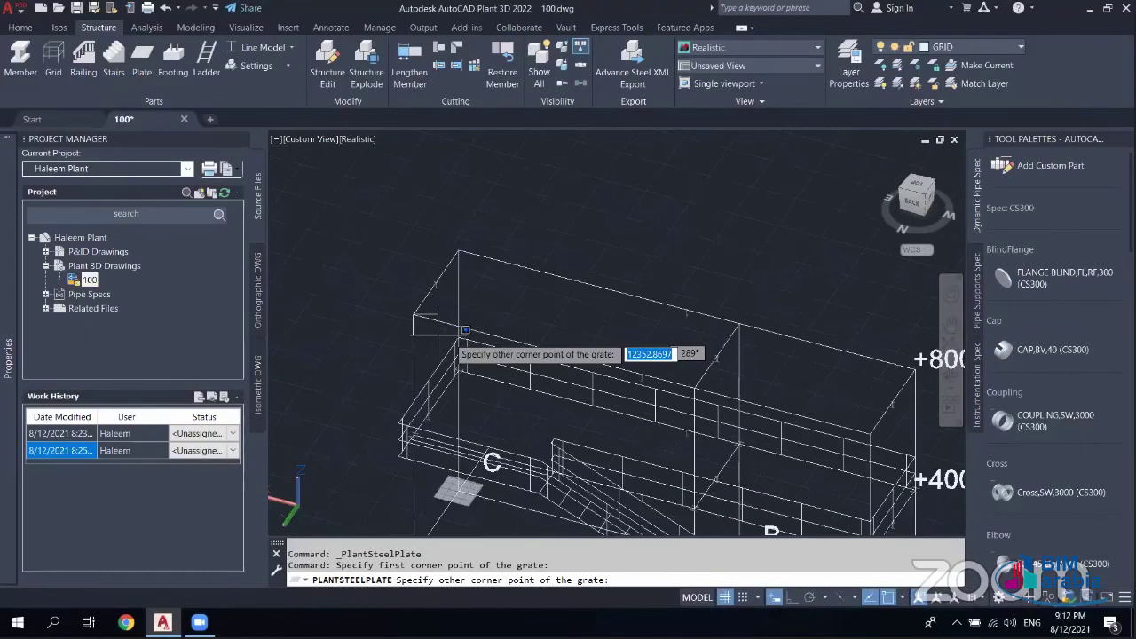
{"action": "scroll", "coordinate": [667, 324], "scroll_direction": "up", "scroll_amount": 4}
{"action": "left_click", "coordinate": [666, 325]}
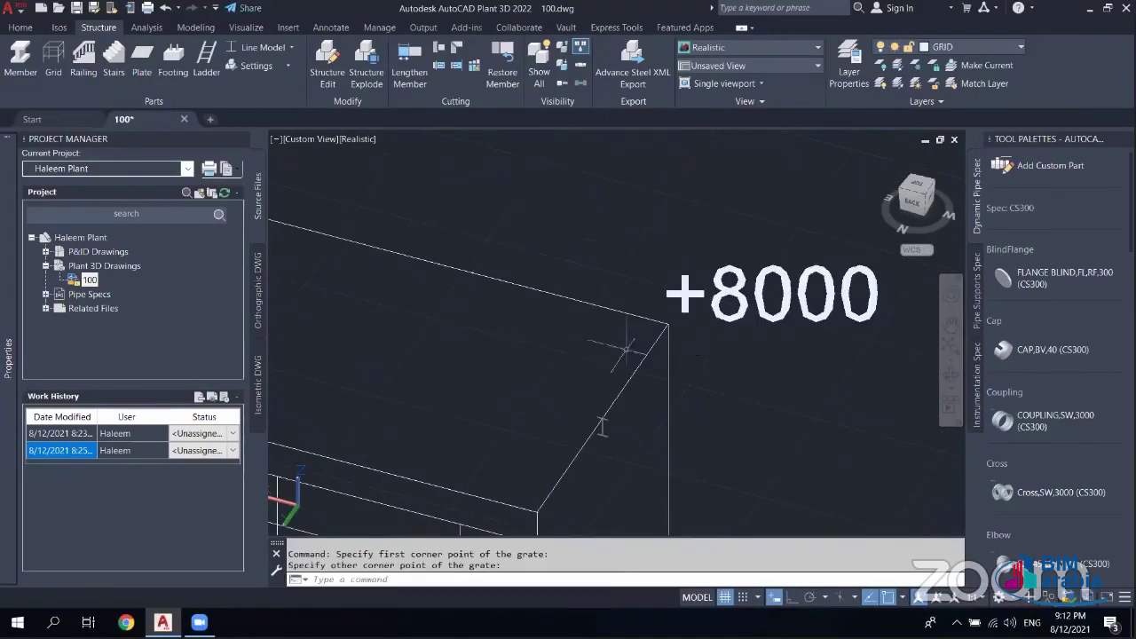
{"action": "scroll", "coordinate": [520, 349], "scroll_direction": "down", "scroll_amount": 2}
{"action": "scroll", "coordinate": [570, 400], "scroll_direction": "down", "scroll_amount": 4}
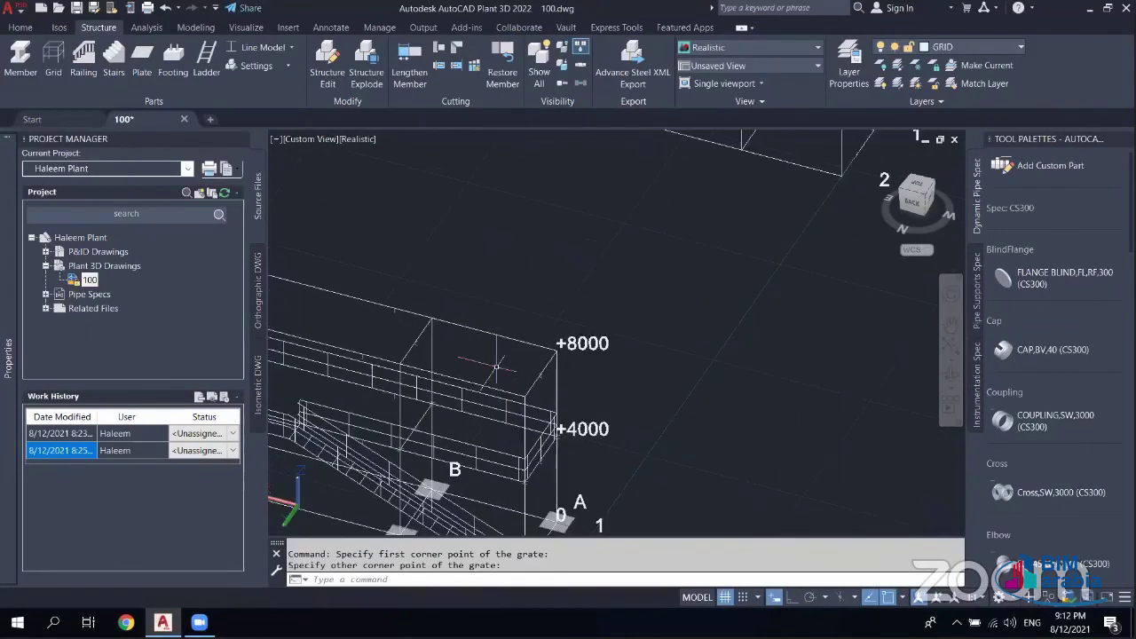
{"action": "middle_click_drag", "start_coordinate": [571, 400], "coordinate": [881, 382]}
- Display the steel as solid shapes and orbit below the top deck to see the grating mesh
{"action": "scroll", "coordinate": [574, 278], "scroll_direction": "up", "scroll_amount": 2}
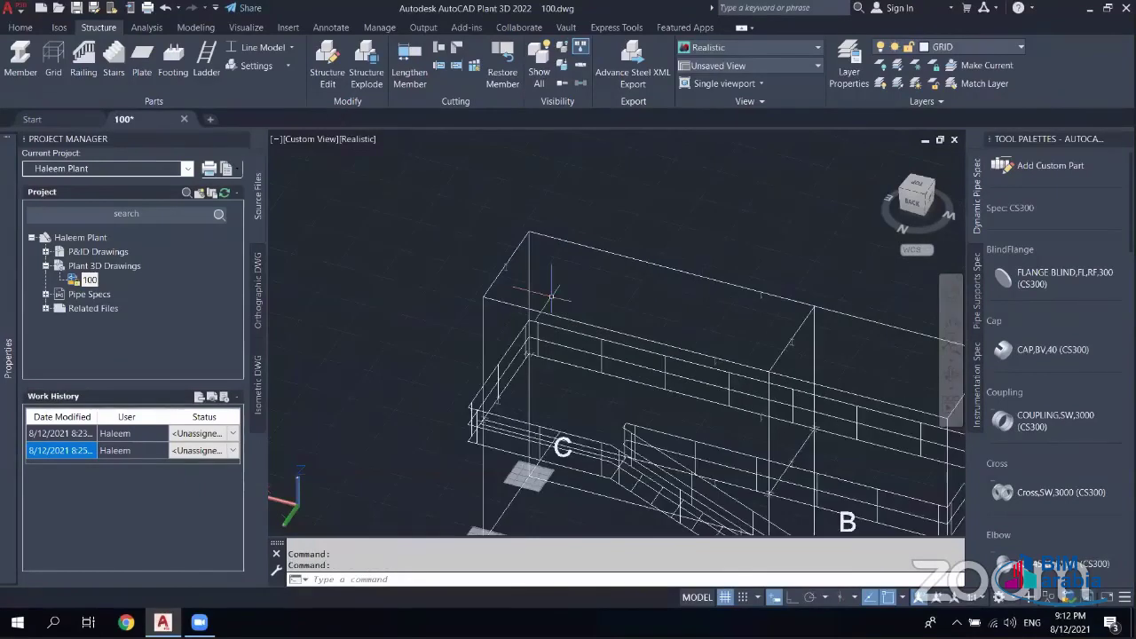
{"action": "left_click", "coordinate": [263, 47]}
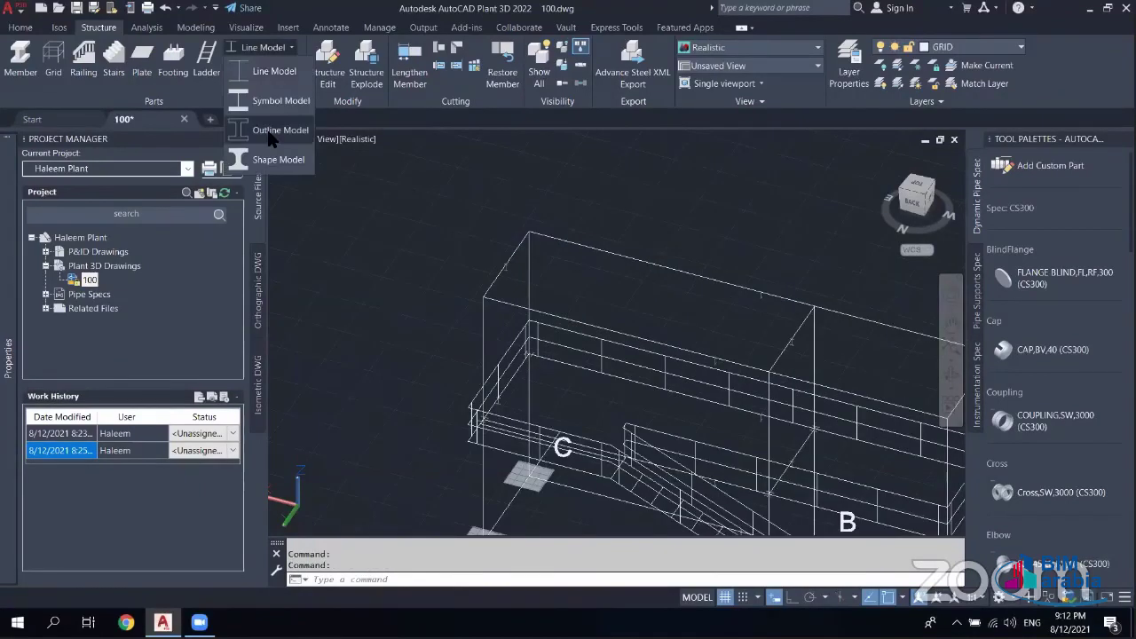
{"action": "left_click", "coordinate": [271, 131]}
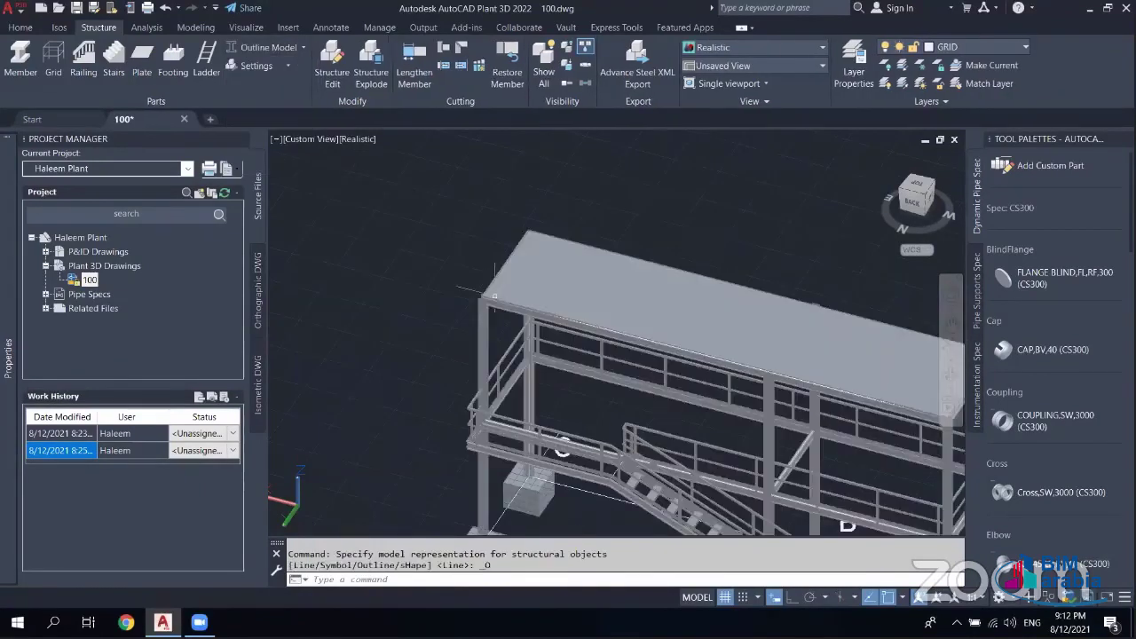
{"action": "scroll", "coordinate": [562, 447], "scroll_direction": "up", "scroll_amount": 2}
{"action": "scroll", "coordinate": [424, 281], "scroll_direction": "up", "scroll_amount": 1}
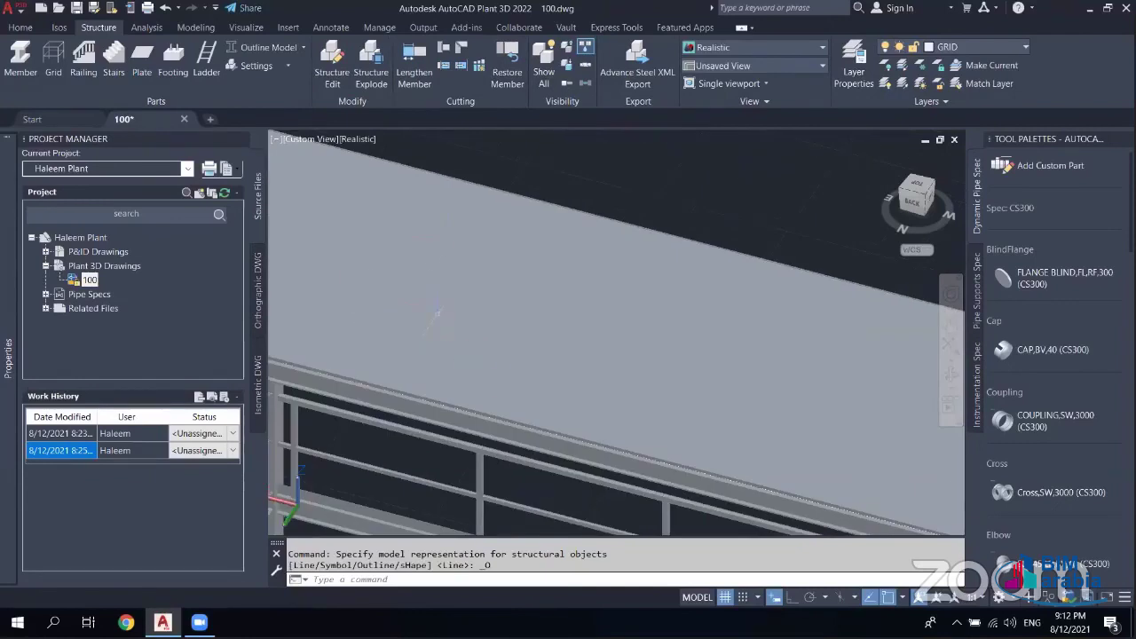
{"action": "middle_click_drag", "start_coordinate": [446, 244], "coordinate": [590, 282]}
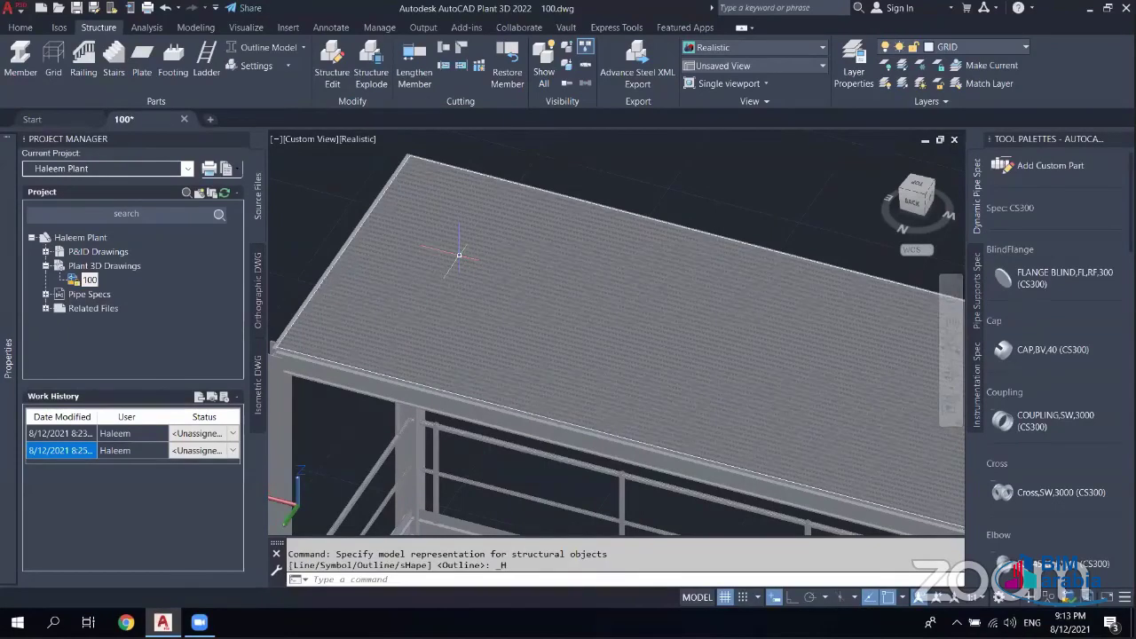
{"action": "middle_click_drag", "start_coordinate": [459, 255], "coordinate": [617, 296], "text": "shift"}
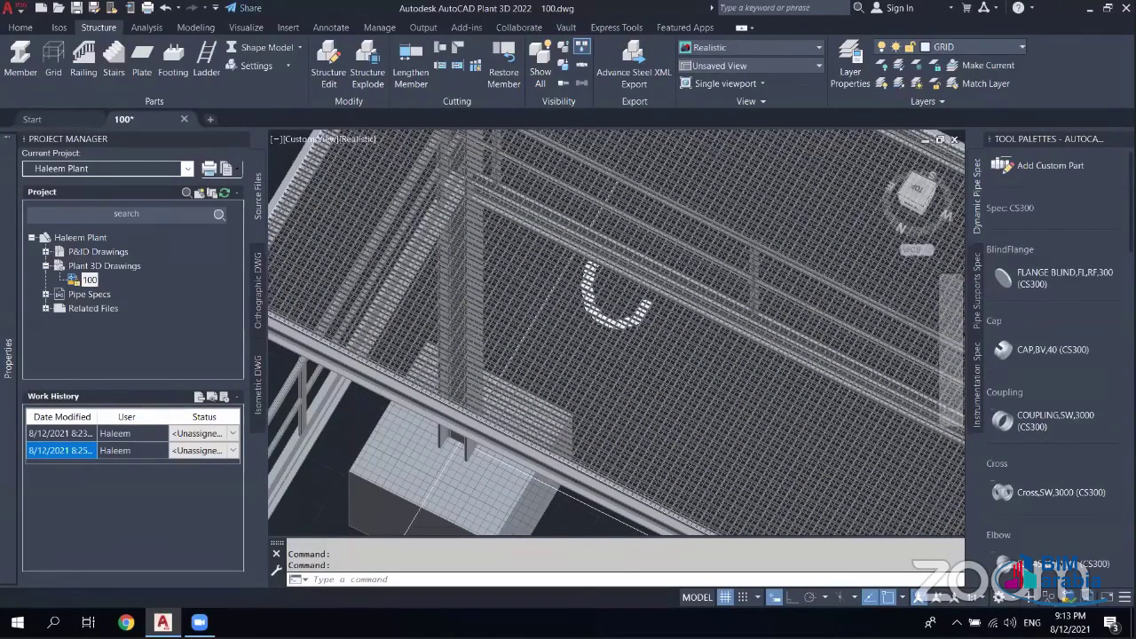
{"action": "scroll", "coordinate": [395, 337], "scroll_direction": "up", "scroll_amount": 2}
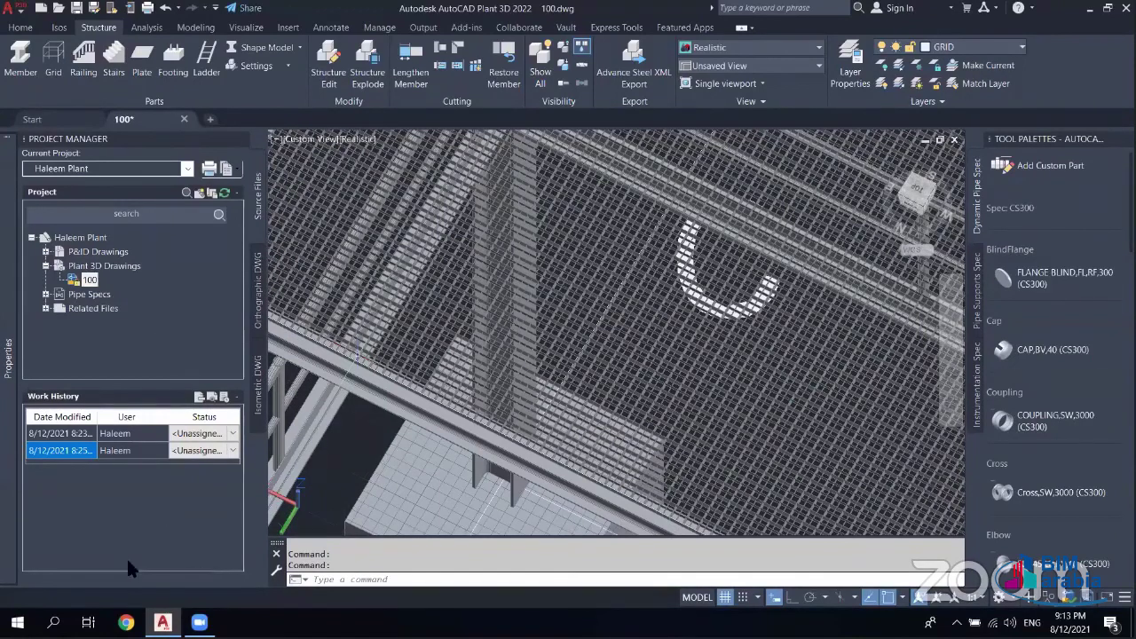
- In the grating's properties, keep the NET pattern and set hatch scale to 100
{"action": "key", "text": "ctrl+1"}
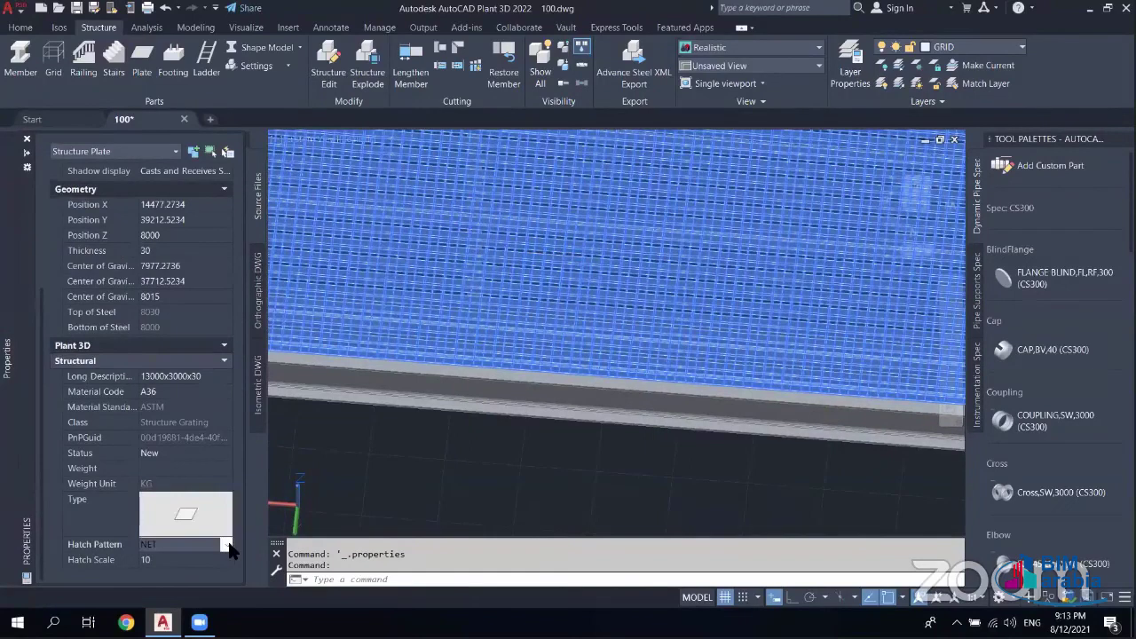
{"action": "left_click", "coordinate": [229, 550]}
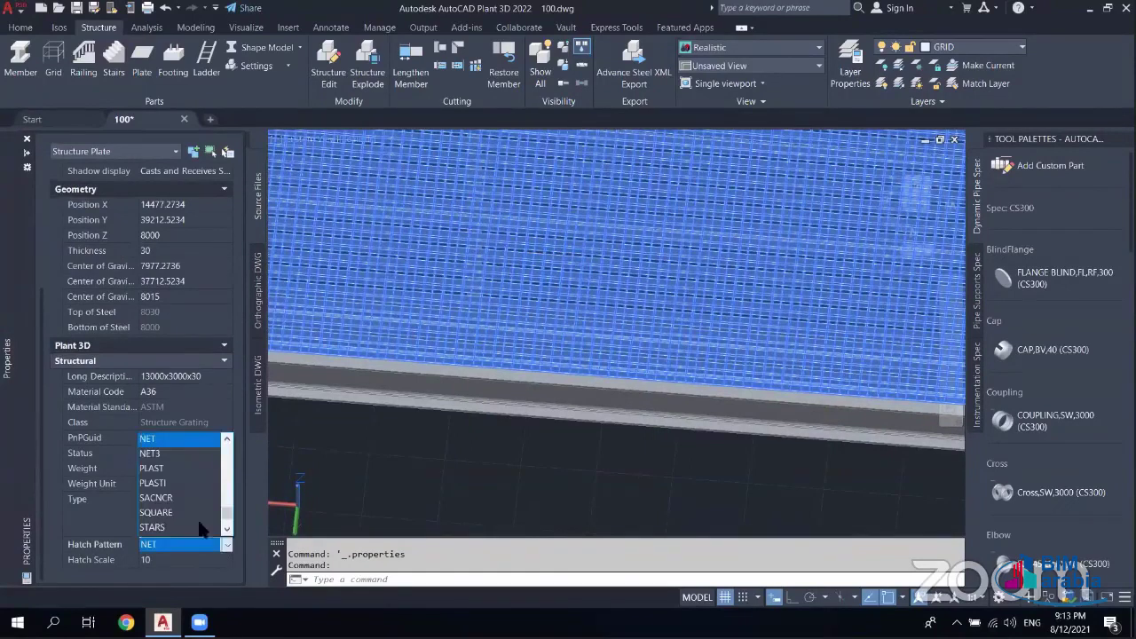
{"action": "left_click", "coordinate": [206, 530]}
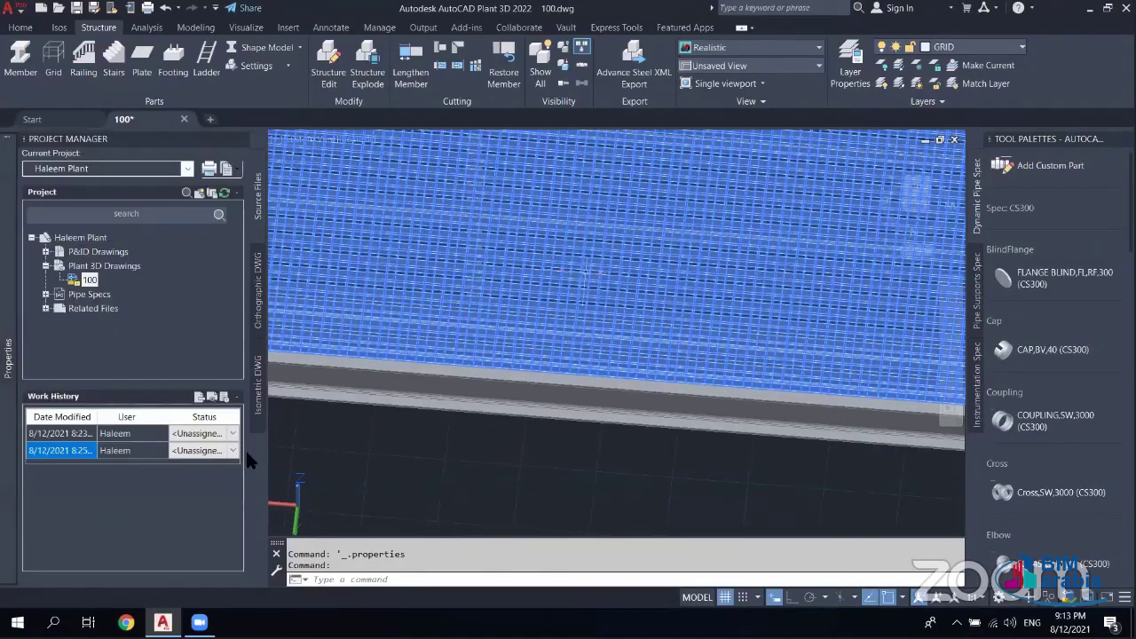
{"action": "left_click", "coordinate": [165, 556]}
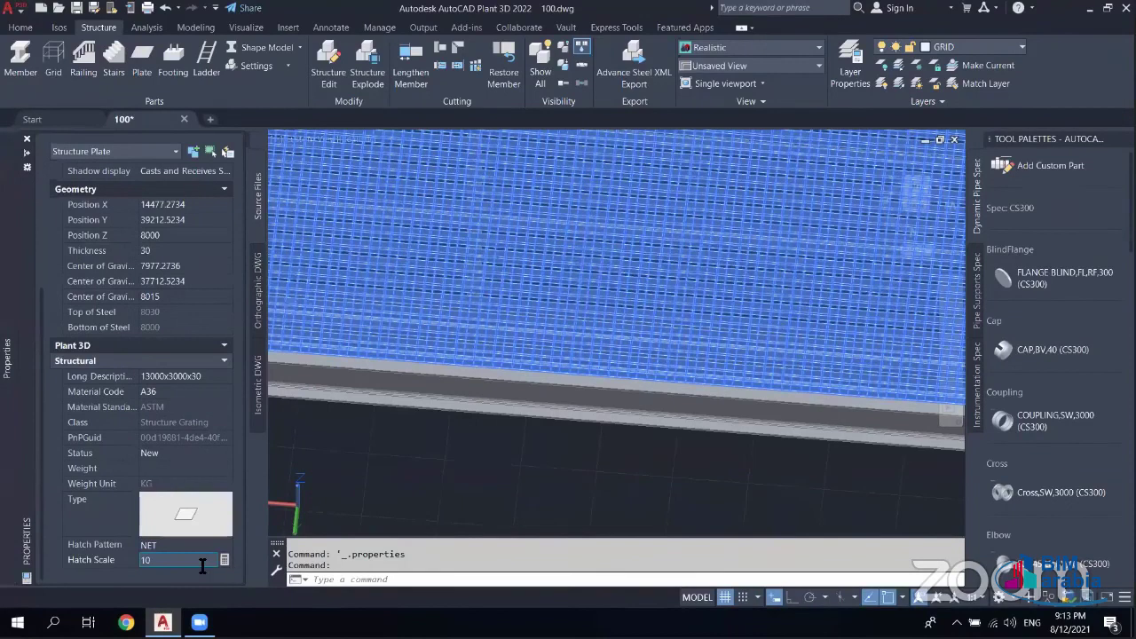
{"action": "type", "text": "0"}
{"action": "key", "text": "Return"}
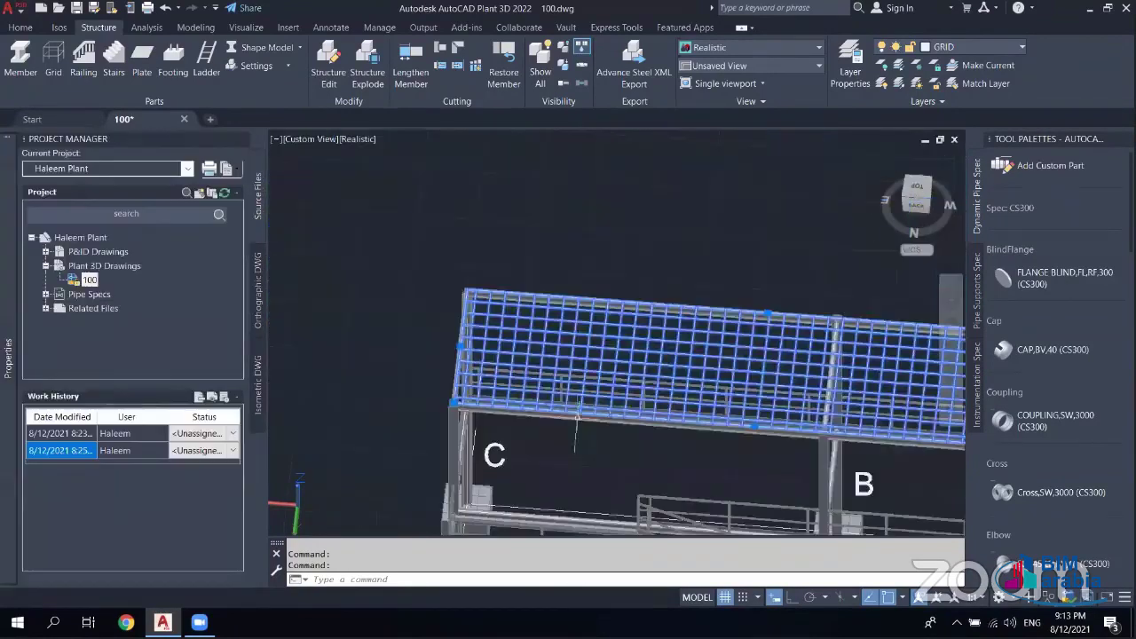
{"action": "key", "text": "Escape"}
{"action": "key", "text": "Escape"}
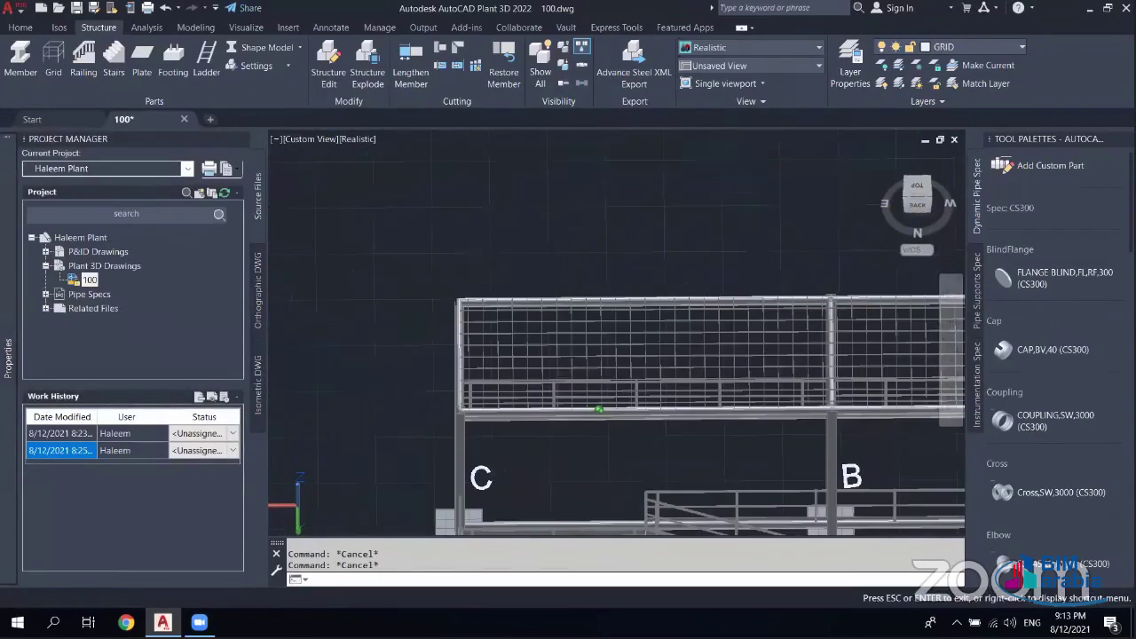
- Orbit to inspect the top grating, then change its hatch scale to 50
{"action": "middle_click_drag", "start_coordinate": [568, 391], "coordinate": [490, 391], "text": "shift"}
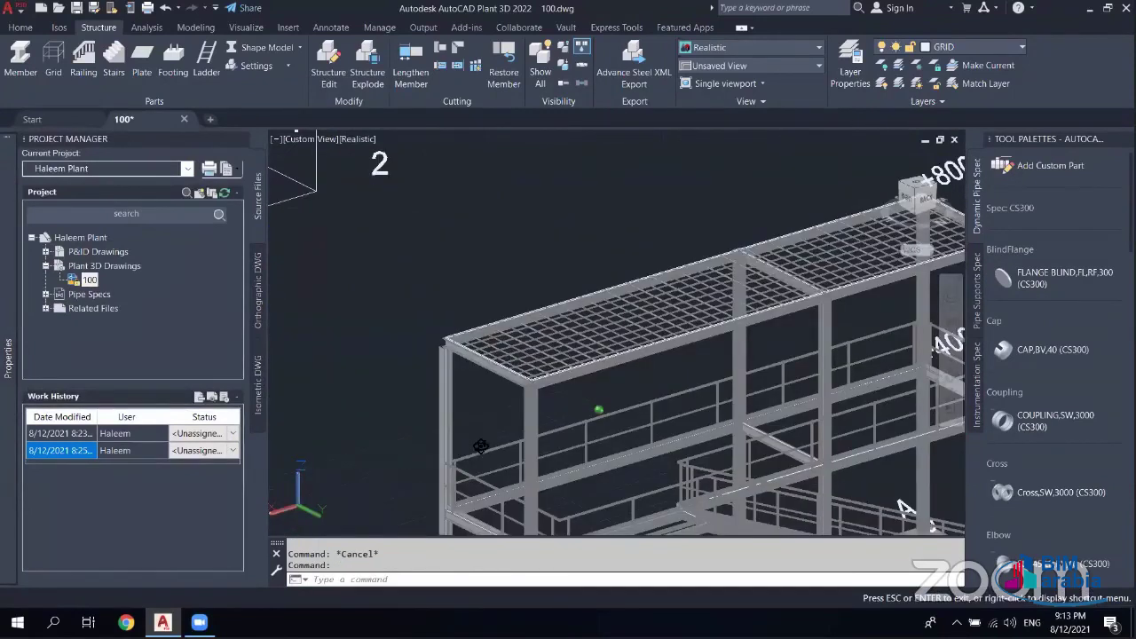
{"action": "middle_click_drag", "start_coordinate": [480, 446], "coordinate": [653, 333], "text": "shift"}
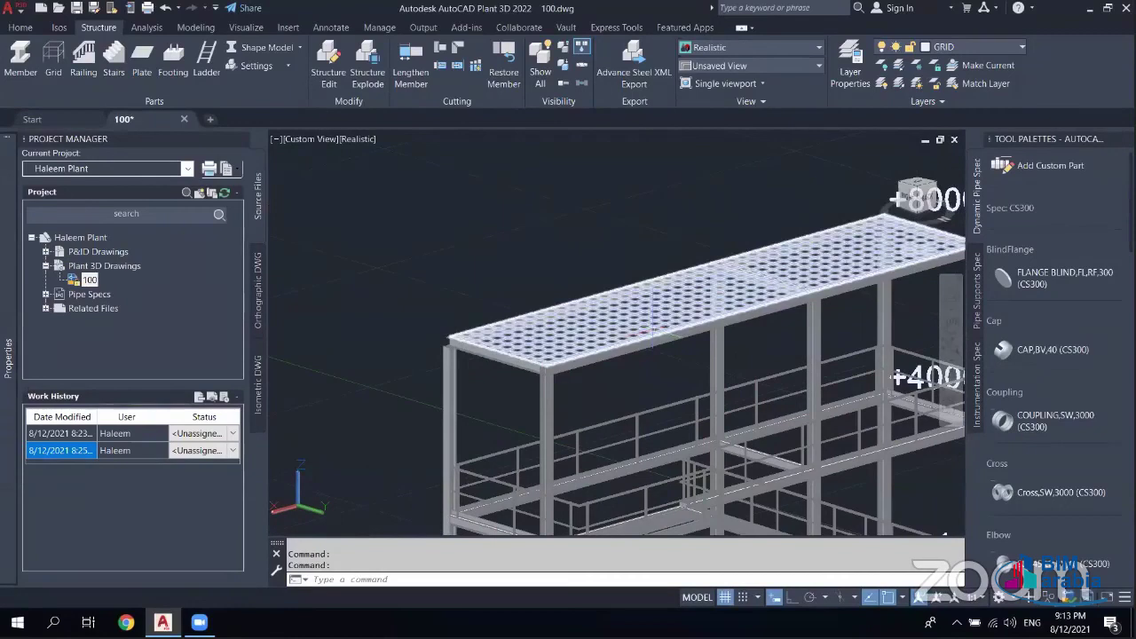
{"action": "scroll", "coordinate": [391, 408], "scroll_direction": "up", "scroll_amount": 4}
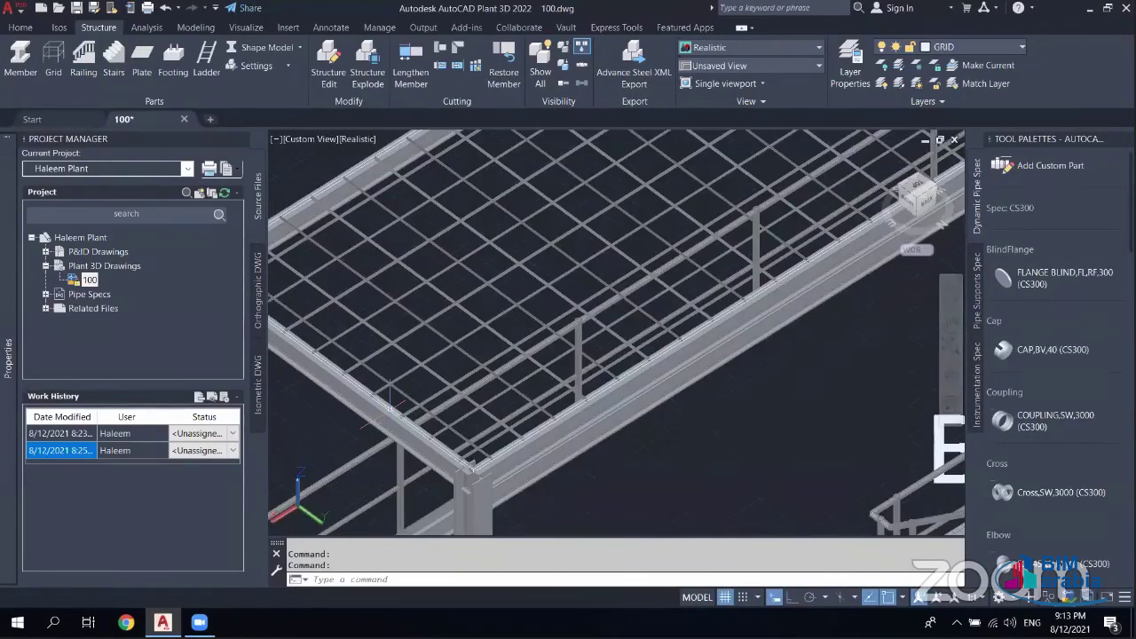
{"action": "scroll", "coordinate": [390, 408], "scroll_direction": "up", "scroll_amount": 2}
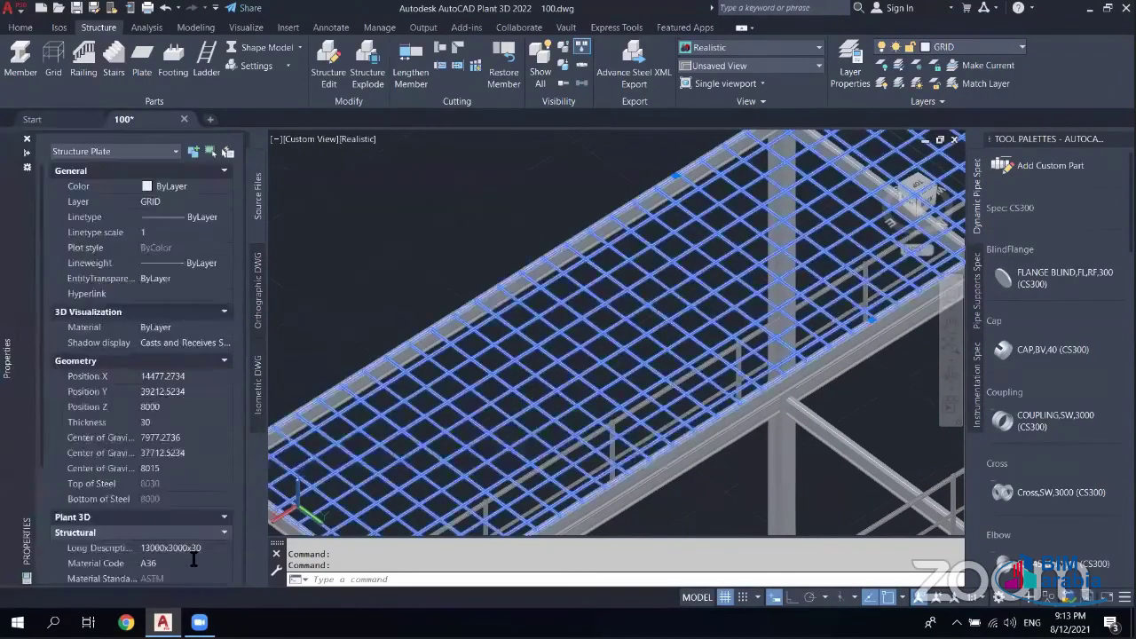
{"action": "scroll", "coordinate": [194, 559], "scroll_direction": "down", "scroll_amount": 3}
{"action": "key", "text": "BackSpace"}
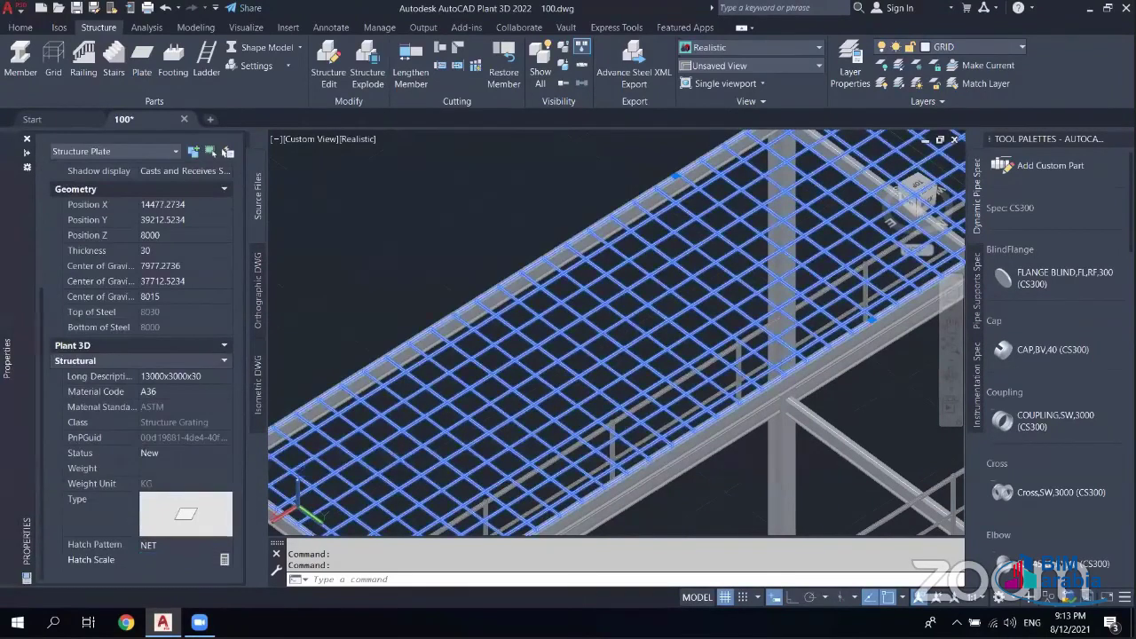
{"action": "type", "text": "50"}
{"action": "key", "text": "Return"}
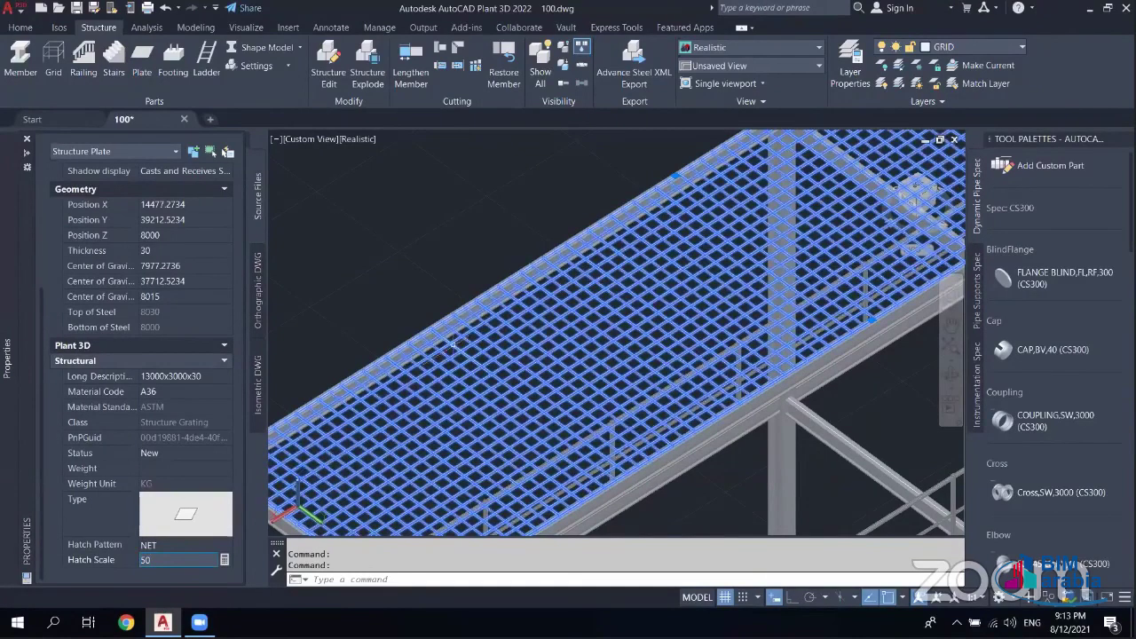
{"action": "key", "text": "Escape"}
{"action": "key", "text": "Escape"}
{"action": "scroll", "coordinate": [452, 345], "scroll_direction": "down", "scroll_amount": 5}
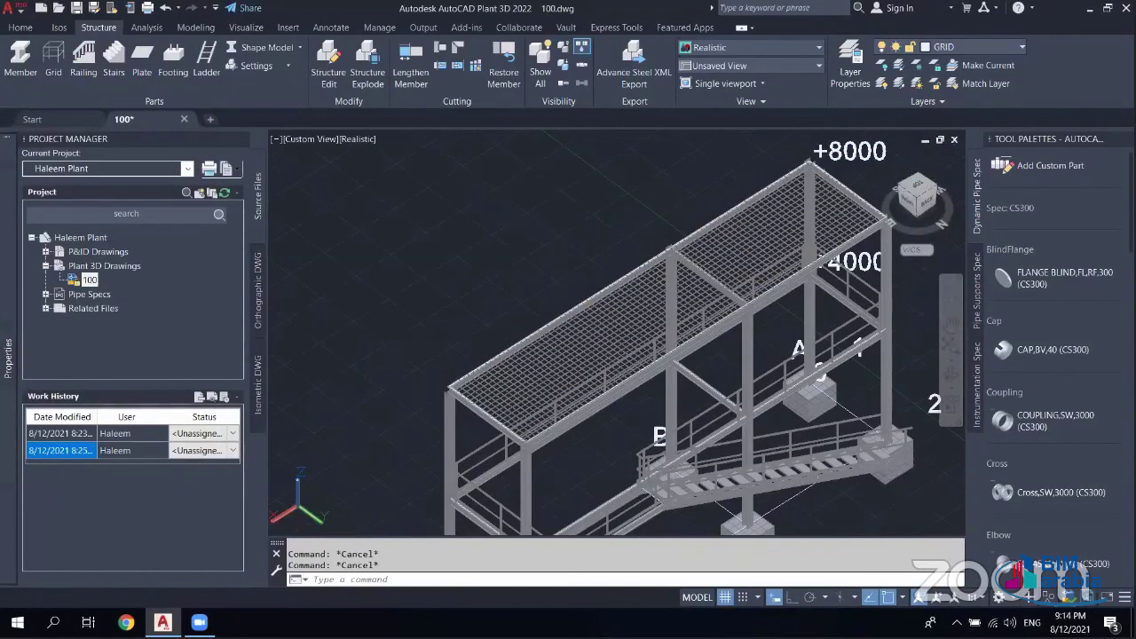
{"action": "middle_click_drag", "start_coordinate": [621, 355], "coordinate": [611, 300]}
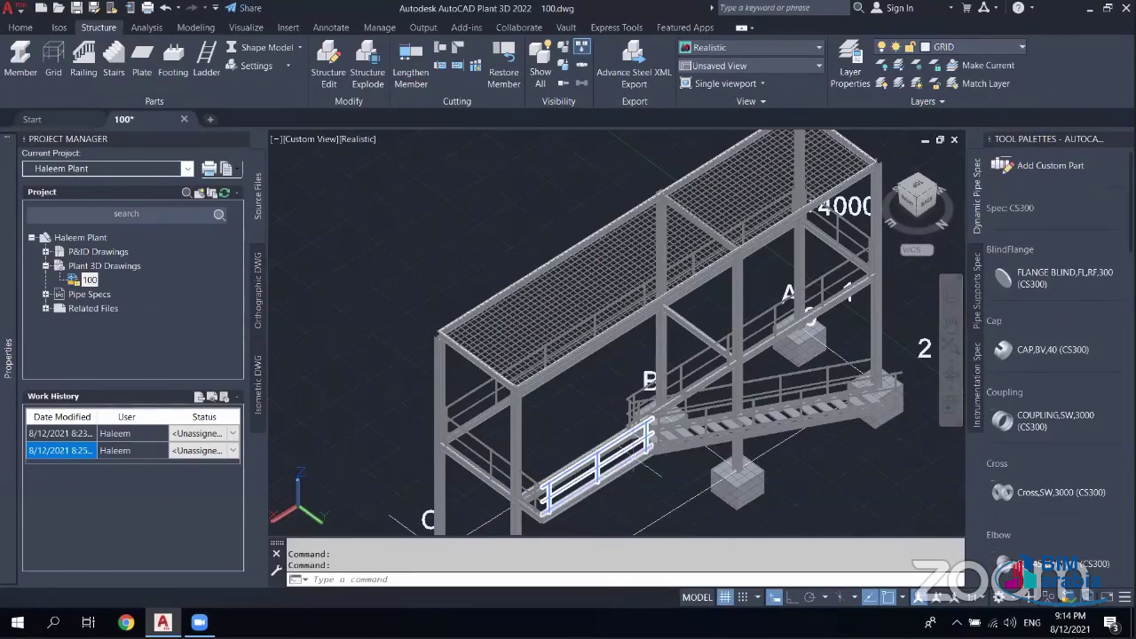
{"action": "scroll", "coordinate": [868, 253], "scroll_direction": "up", "scroll_amount": 1}
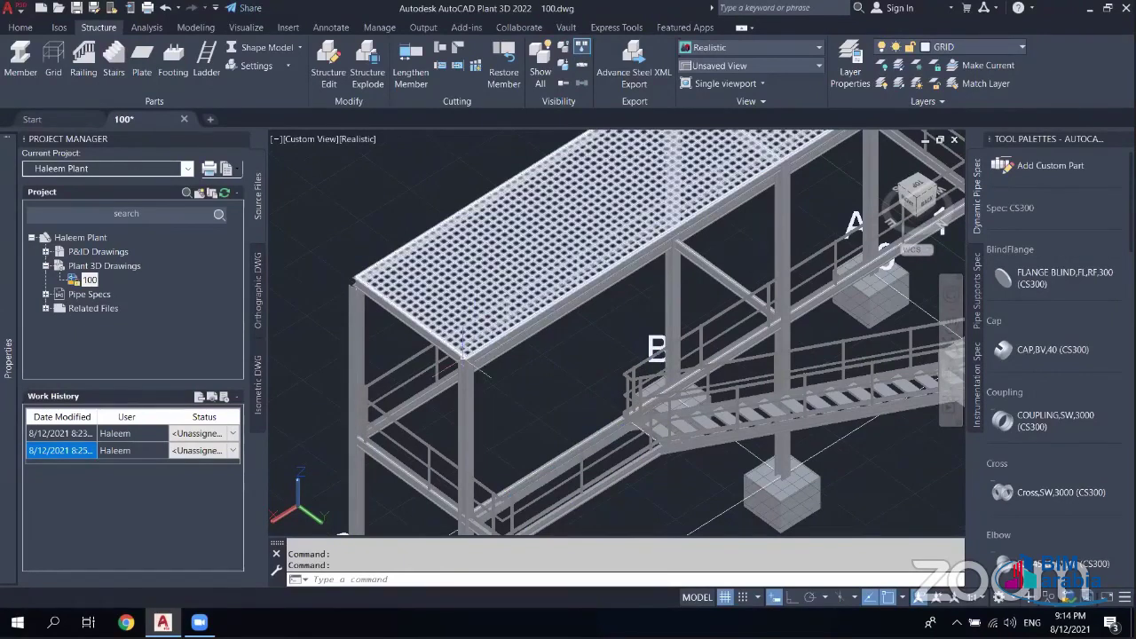
{"action": "scroll", "coordinate": [355, 528], "scroll_direction": "down", "scroll_amount": 3}
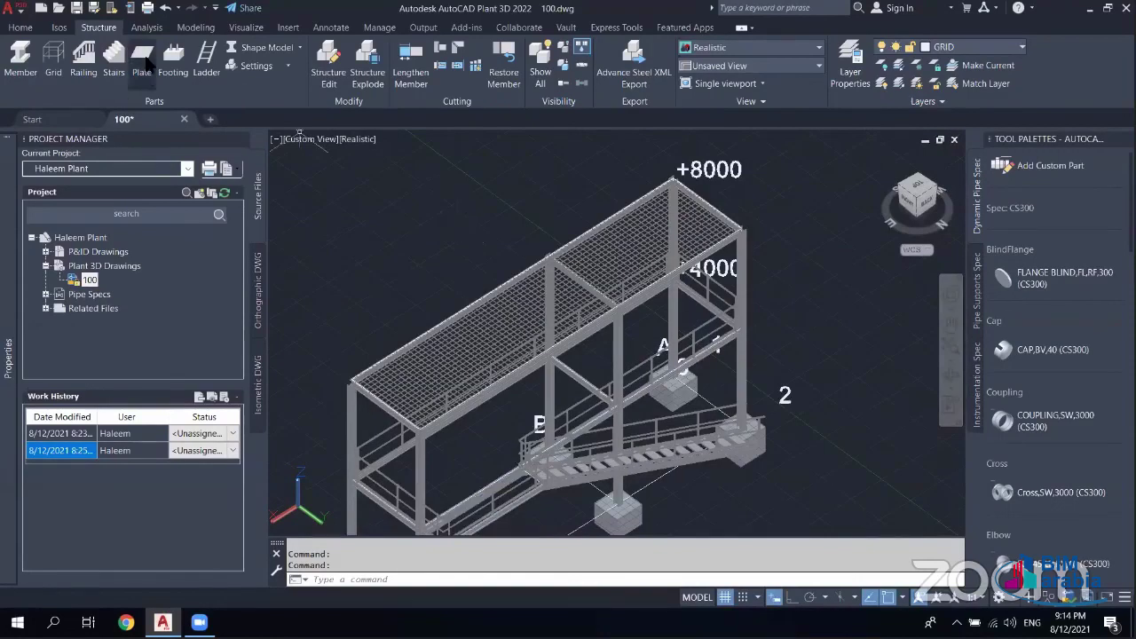
- Set up a new grating with hatch scale 50 and a new-polyline shape
{"action": "left_click", "coordinate": [149, 53]}
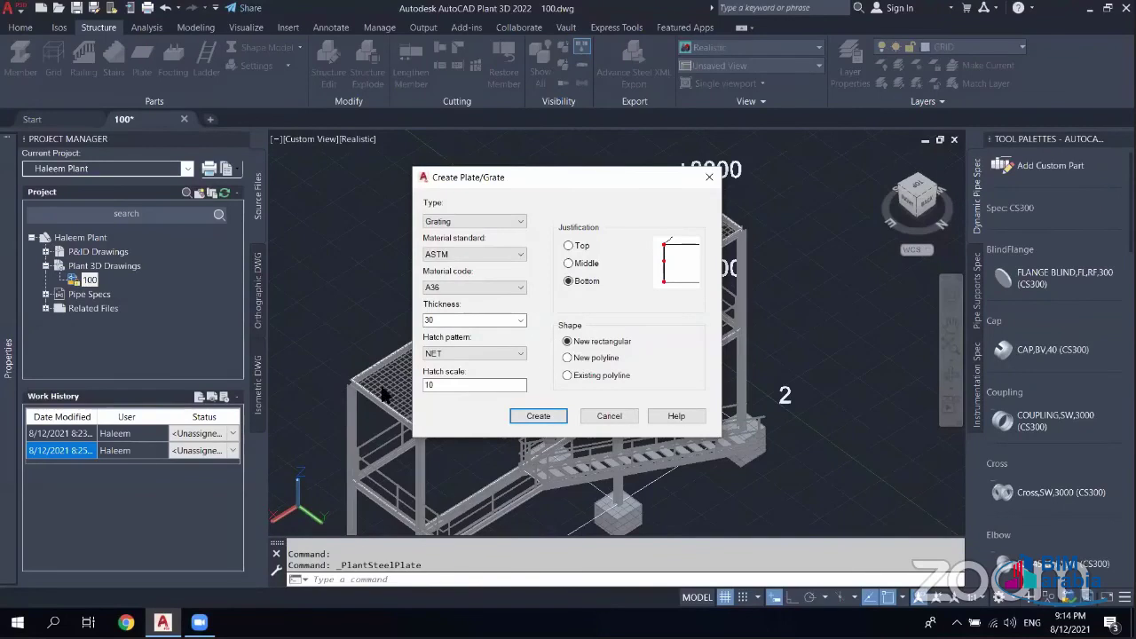
{"action": "type", "text": "50"}
{"action": "left_click", "coordinate": [601, 358]}
{"action": "key", "text": "Return"}
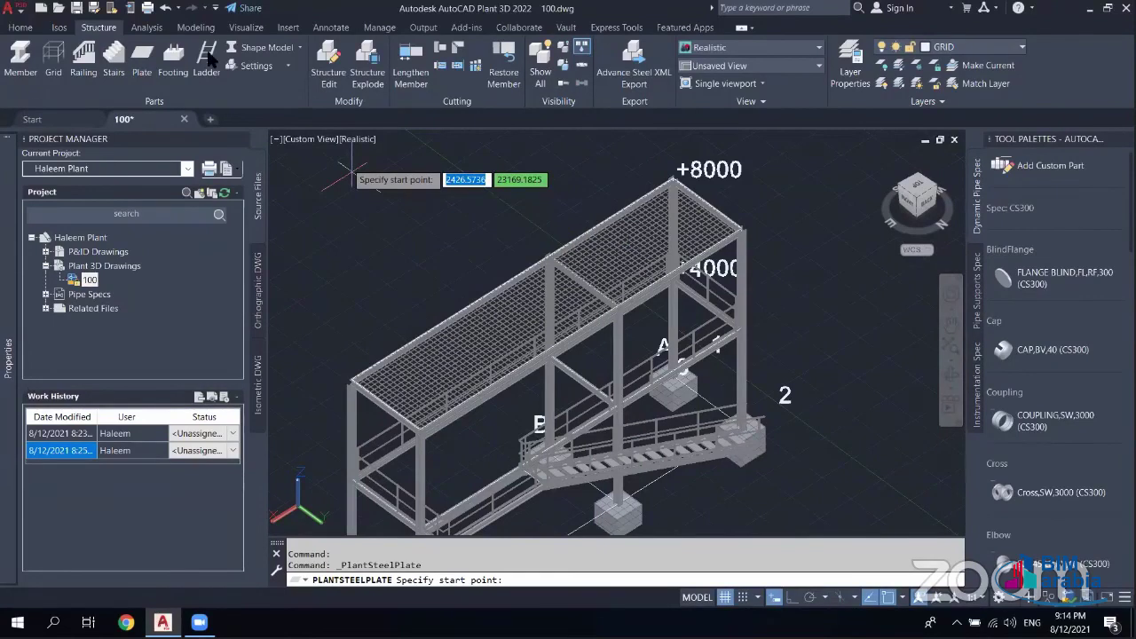
- Switch the structure to Line Model and relaunch the grating with those settings
{"action": "left_click", "coordinate": [267, 47]}
{"action": "left_click", "coordinate": [258, 69]}
{"action": "left_click", "coordinate": [139, 61]}
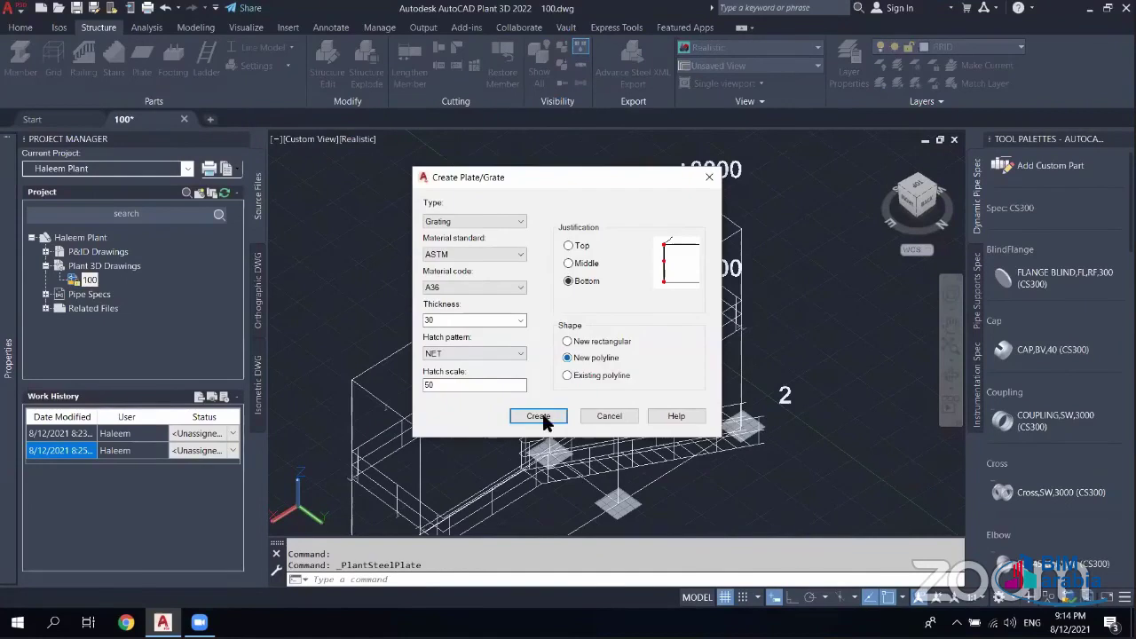
{"action": "left_click", "coordinate": [538, 415]}
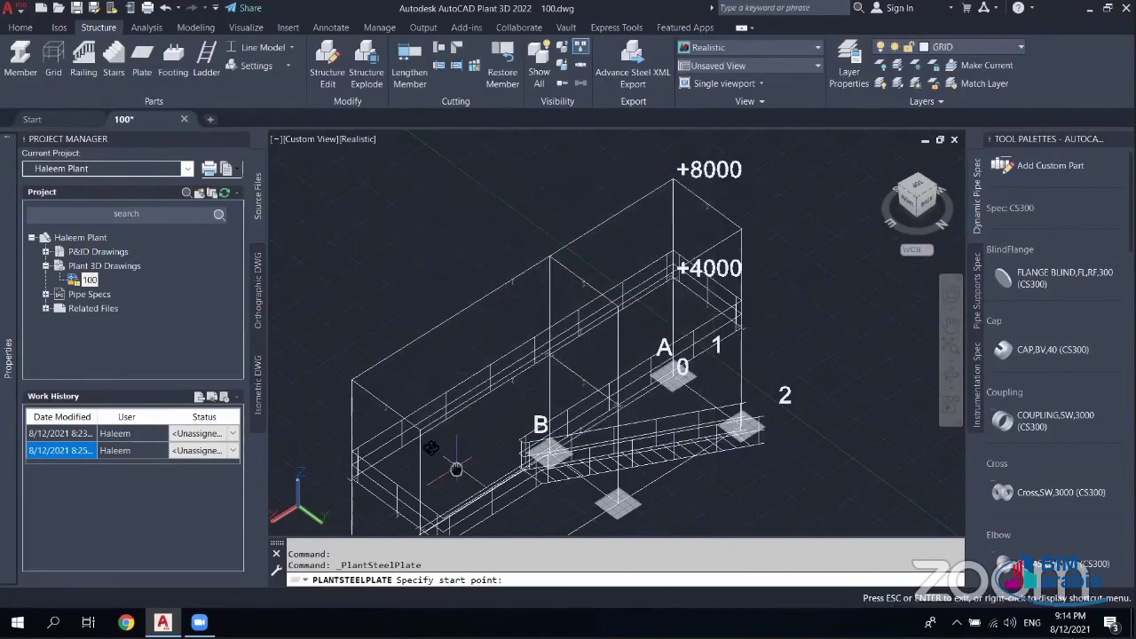
- Orbit to the +4000 level and pick the polyline grating's starting corner
{"action": "middle_click_drag", "start_coordinate": [456, 468], "coordinate": [562, 449], "text": "shift"}
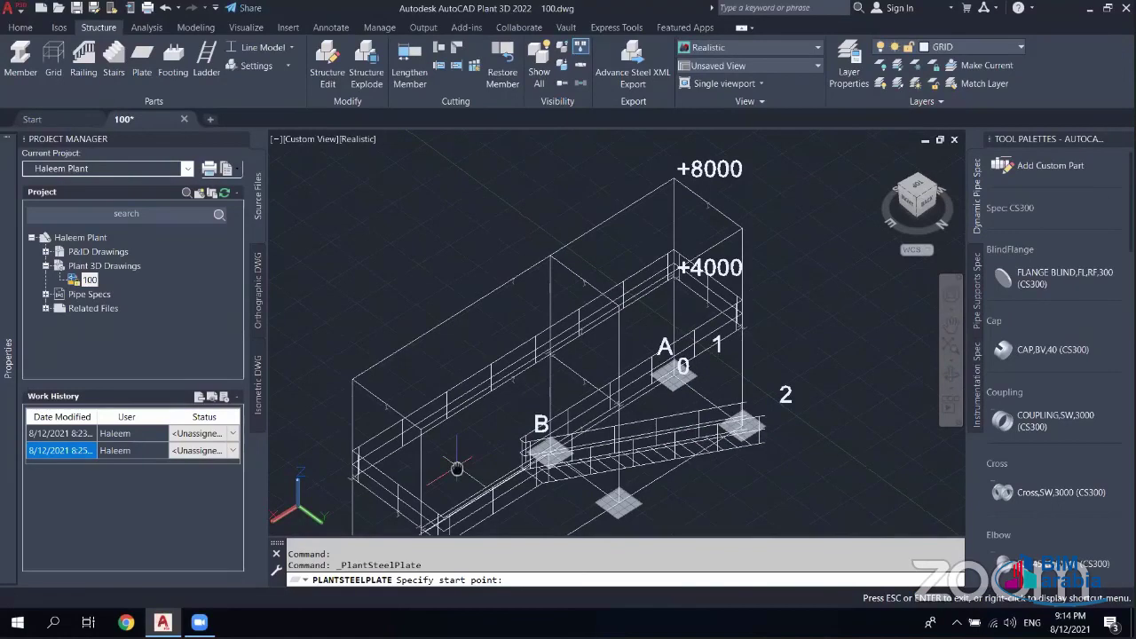
{"action": "mouse_move", "coordinate": [456, 468]}
{"action": "middle_mouse_down", "text": "shift"}
{"action": "mouse_move", "coordinate": [527, 325]}
{"action": "mouse_move", "coordinate": [603, 446]}
{"action": "middle_mouse_up", "text": "shift"}
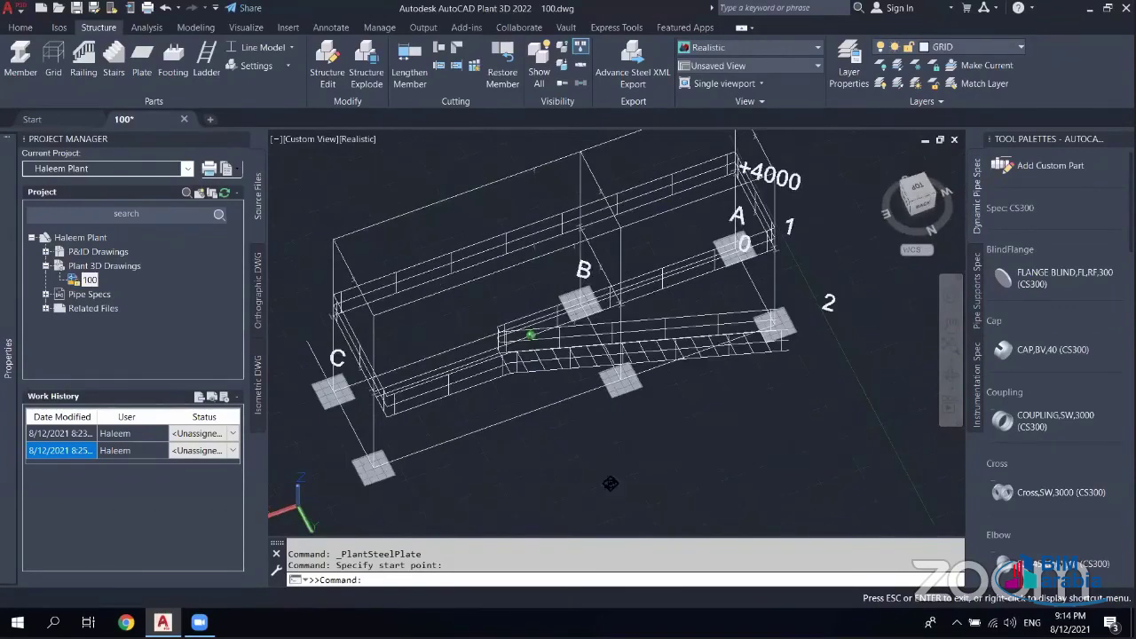
{"action": "scroll", "coordinate": [610, 483], "scroll_direction": "up", "scroll_amount": 5}
{"action": "left_click", "coordinate": [773, 302]}
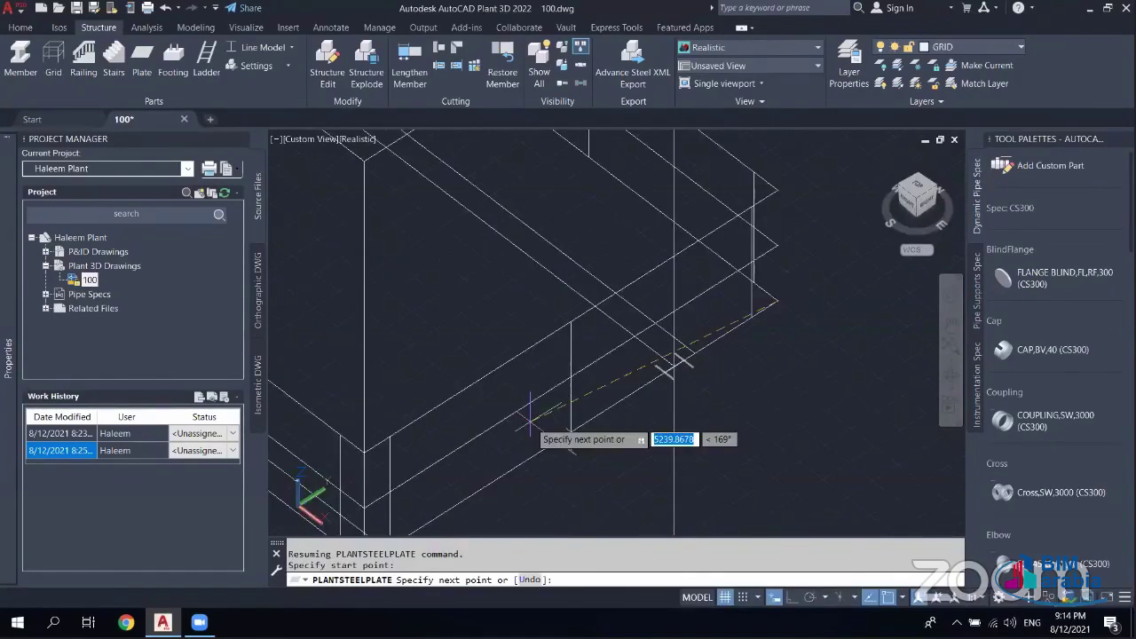
{"action": "middle_click_drag", "start_coordinate": [530, 415], "coordinate": [557, 456], "text": "shift"}
{"action": "scroll", "coordinate": [760, 457], "scroll_direction": "down", "scroll_amount": 2}
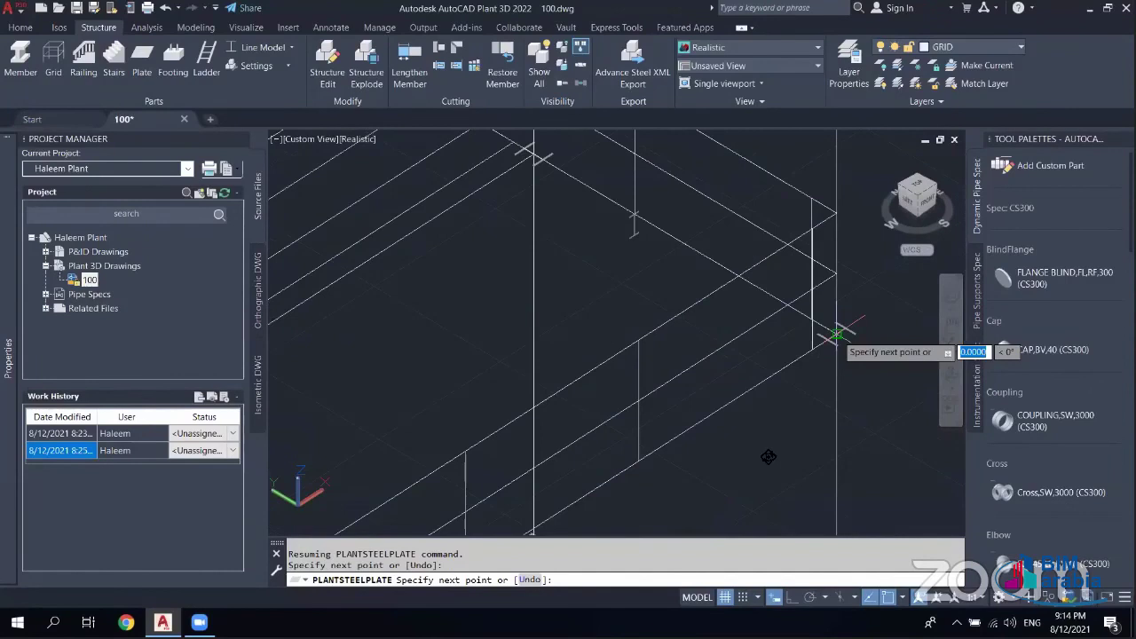
{"action": "scroll", "coordinate": [763, 457], "scroll_direction": "down", "scroll_amount": 3}
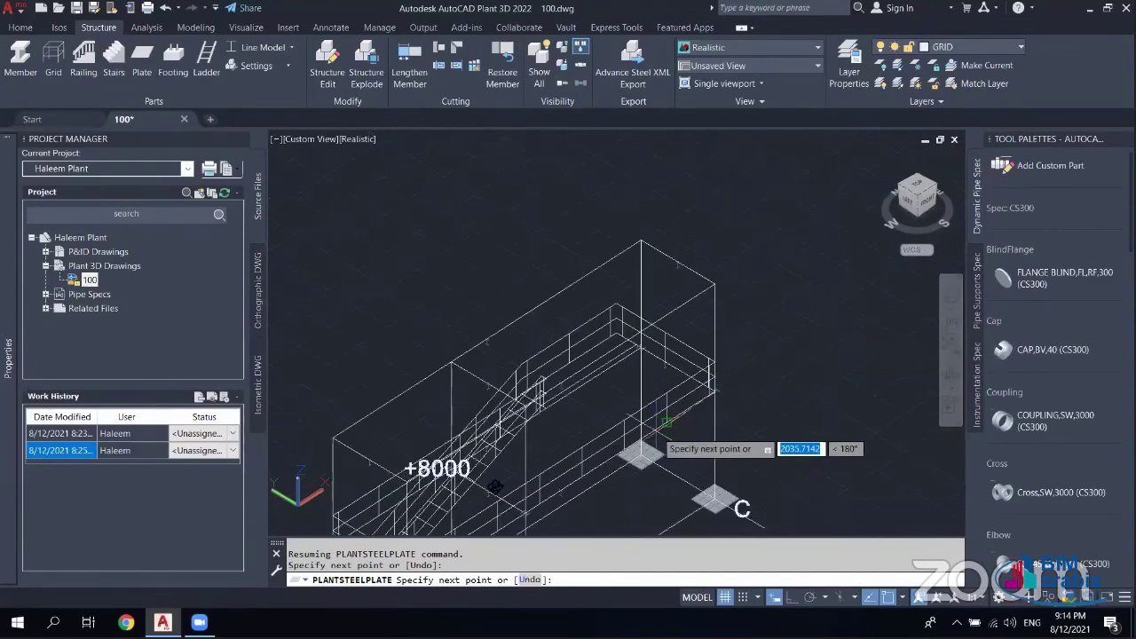
{"action": "mouse_move", "coordinate": [496, 487]}
{"action": "middle_mouse_down", "text": "shift"}
{"action": "mouse_move", "coordinate": [491, 450]}
{"action": "mouse_move", "coordinate": [513, 454]}
{"action": "mouse_move", "coordinate": [428, 307]}
{"action": "middle_mouse_up", "text": "shift"}
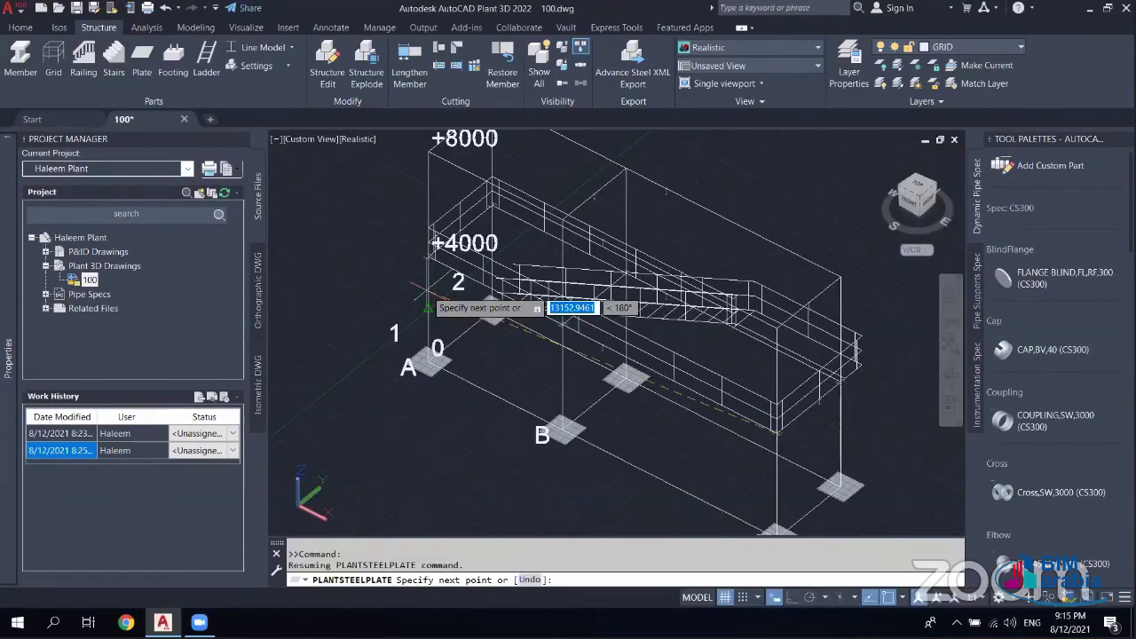
{"action": "scroll", "coordinate": [428, 307], "scroll_direction": "up", "scroll_amount": 5}
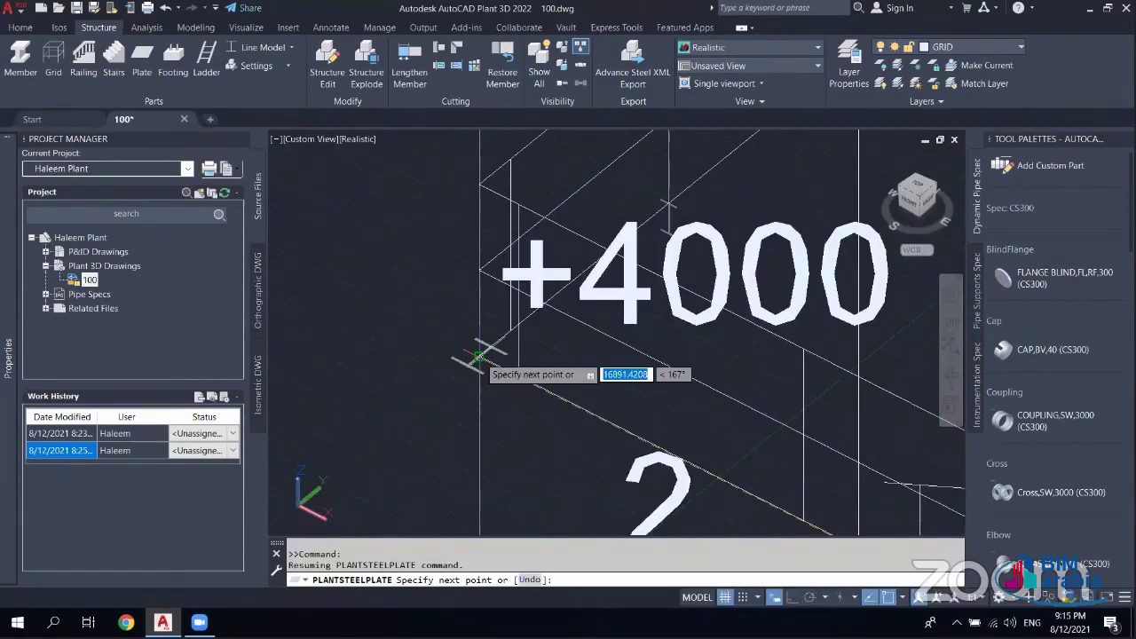
{"action": "scroll", "coordinate": [477, 356], "scroll_direction": "down", "scroll_amount": 4}
{"action": "scroll", "coordinate": [648, 302], "scroll_direction": "up", "scroll_amount": 1}
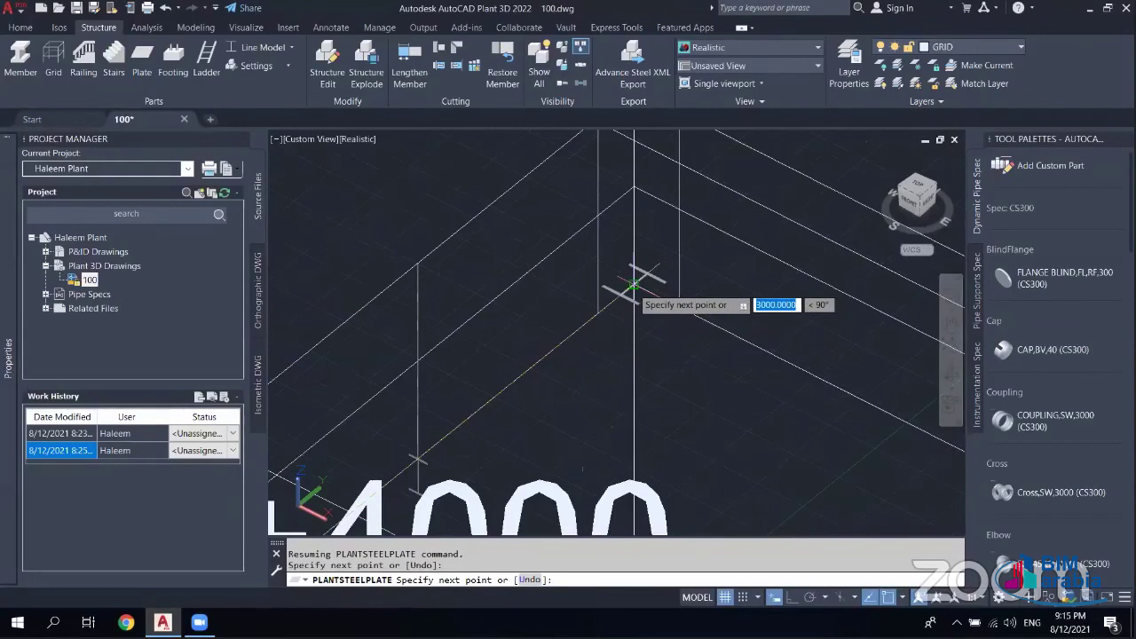
- Pan to the remaining corners and finish the polyline grating outline
{"action": "mouse_move", "coordinate": [648, 301]}
{"action": "middle_mouse_down"}
{"action": "mouse_move", "coordinate": [724, 444]}
{"action": "mouse_move", "coordinate": [551, 358]}
{"action": "middle_mouse_up"}
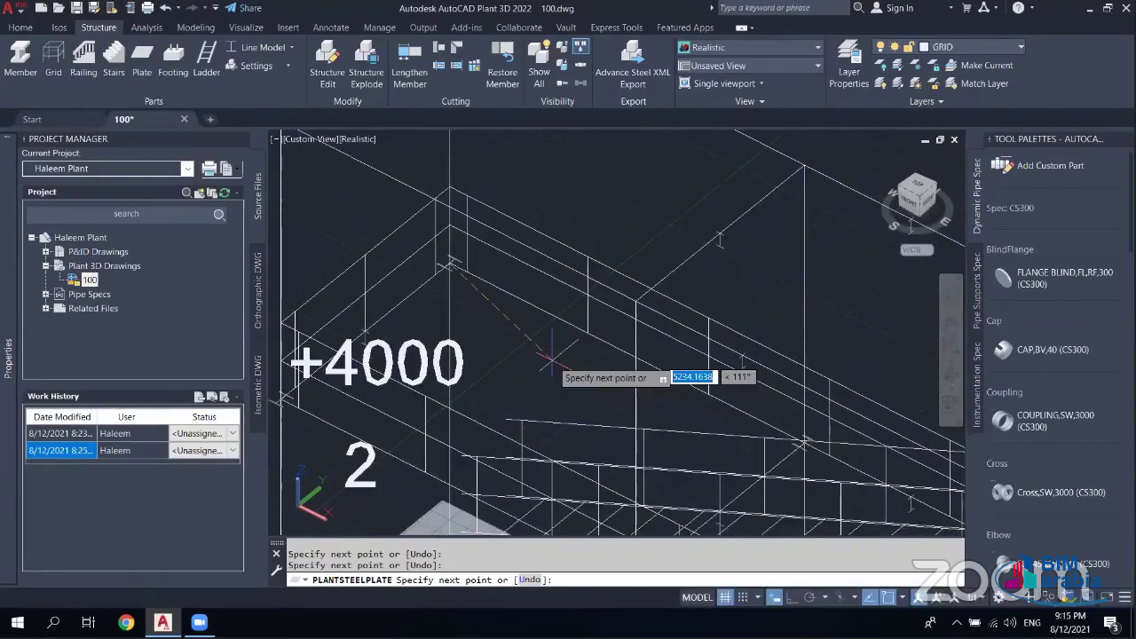
{"action": "scroll", "coordinate": [697, 393], "scroll_direction": "up", "scroll_amount": 1}
{"action": "scroll", "coordinate": [779, 456], "scroll_direction": "down", "scroll_amount": 1}
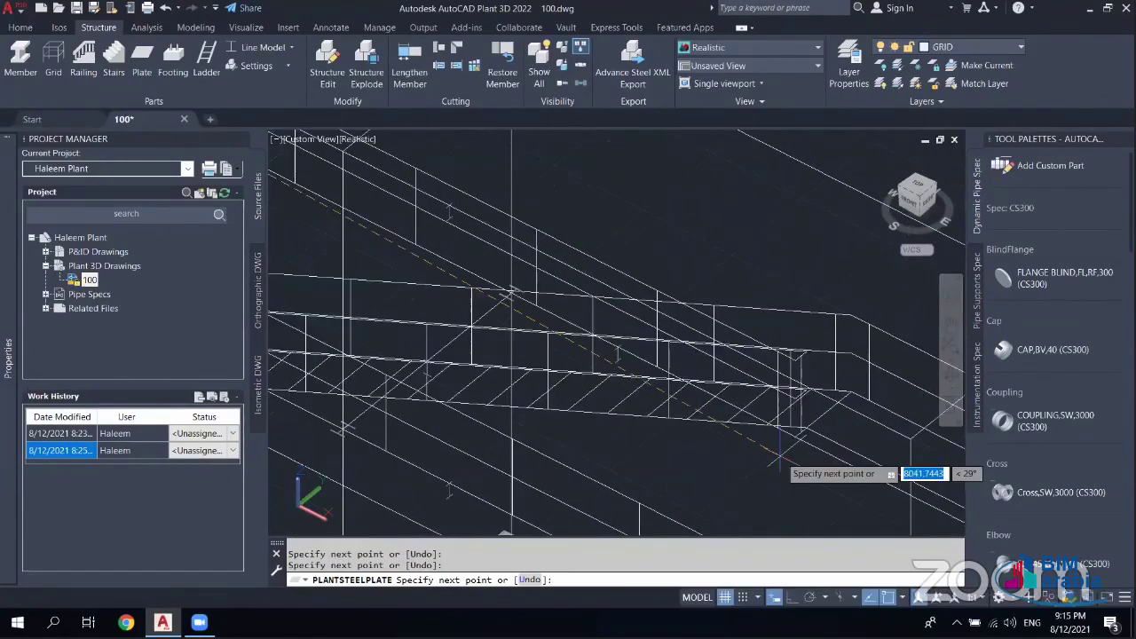
{"action": "scroll", "coordinate": [779, 458], "scroll_direction": "up", "scroll_amount": 2}
{"action": "scroll", "coordinate": [776, 452], "scroll_direction": "up", "scroll_amount": 2}
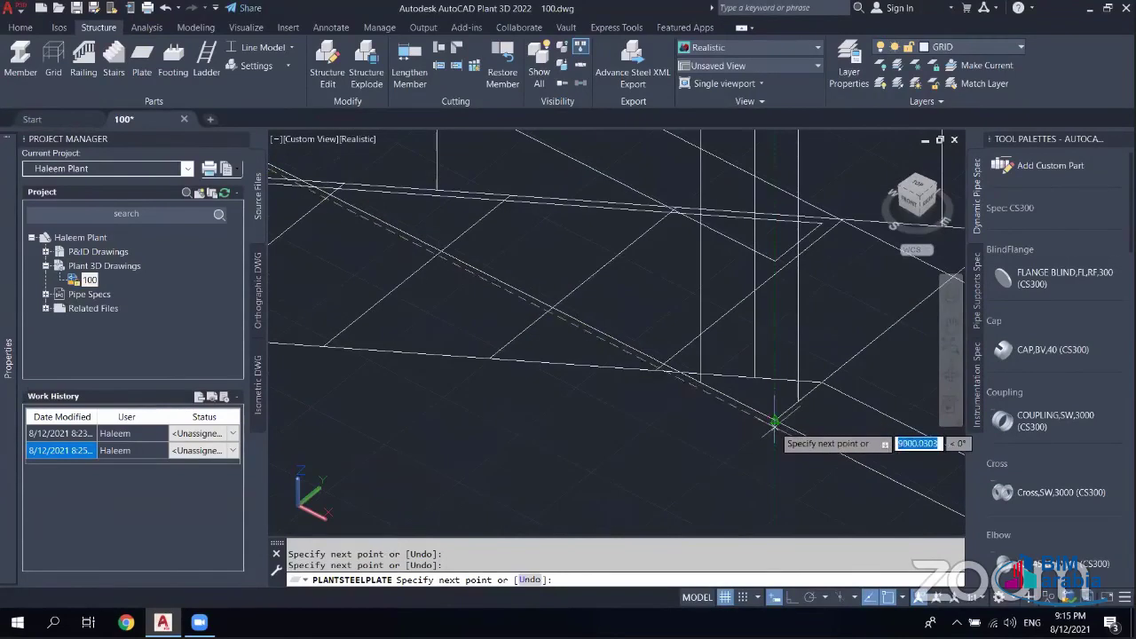
{"action": "middle_click_drag", "start_coordinate": [818, 384], "coordinate": [631, 486]}
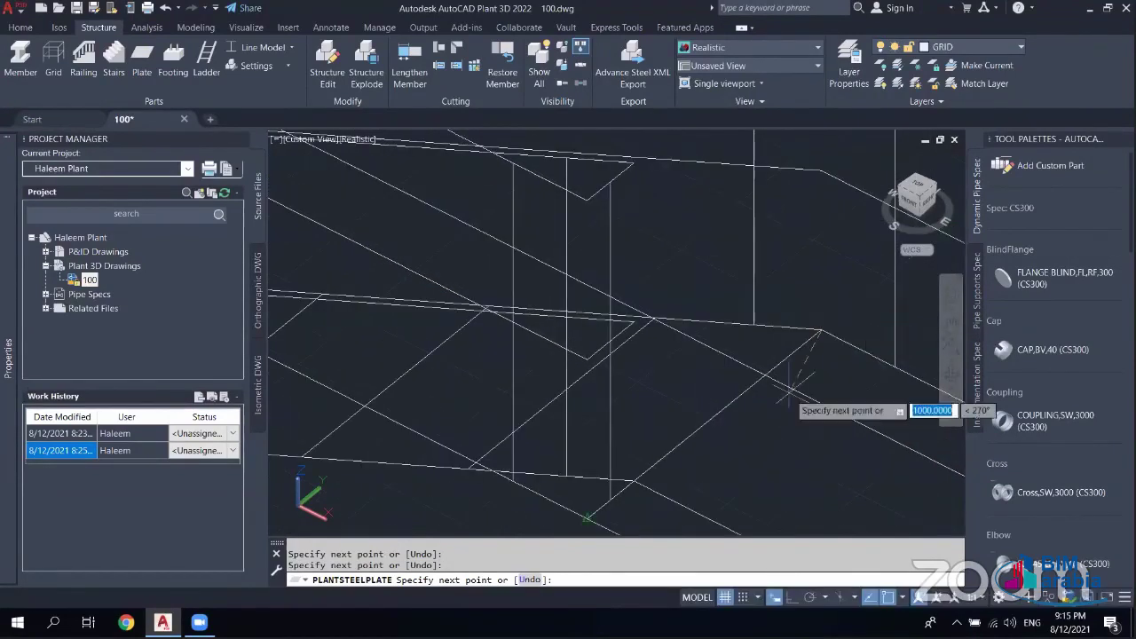
{"action": "scroll", "coordinate": [787, 391], "scroll_direction": "down", "scroll_amount": 2}
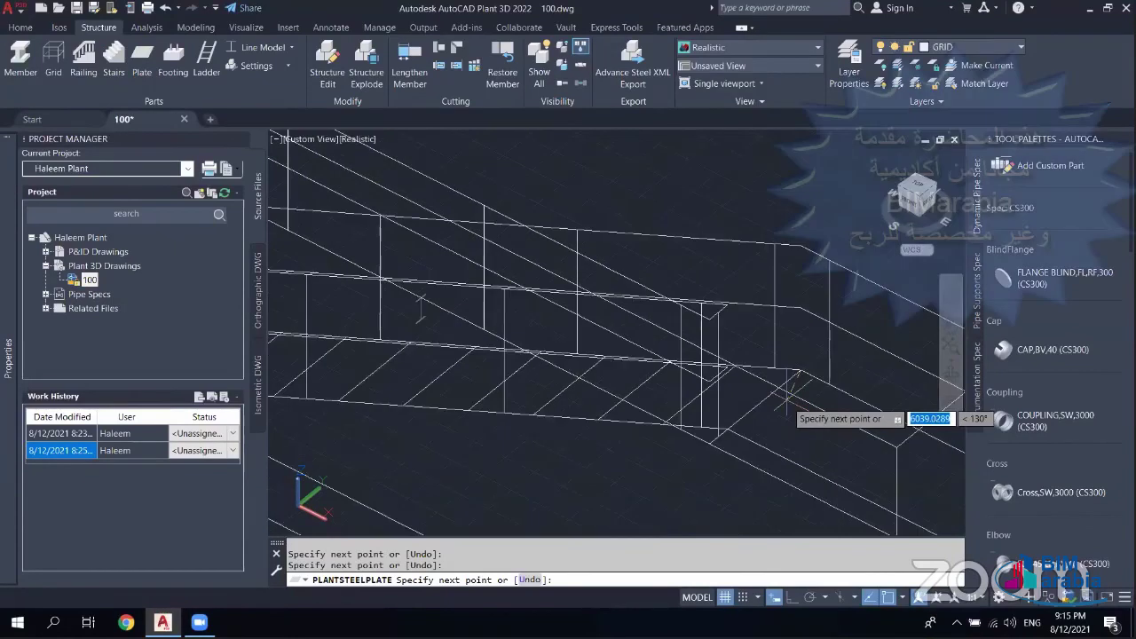
{"action": "key", "text": "Escape"}
{"action": "scroll", "coordinate": [827, 312], "scroll_direction": "up", "scroll_amount": 1}
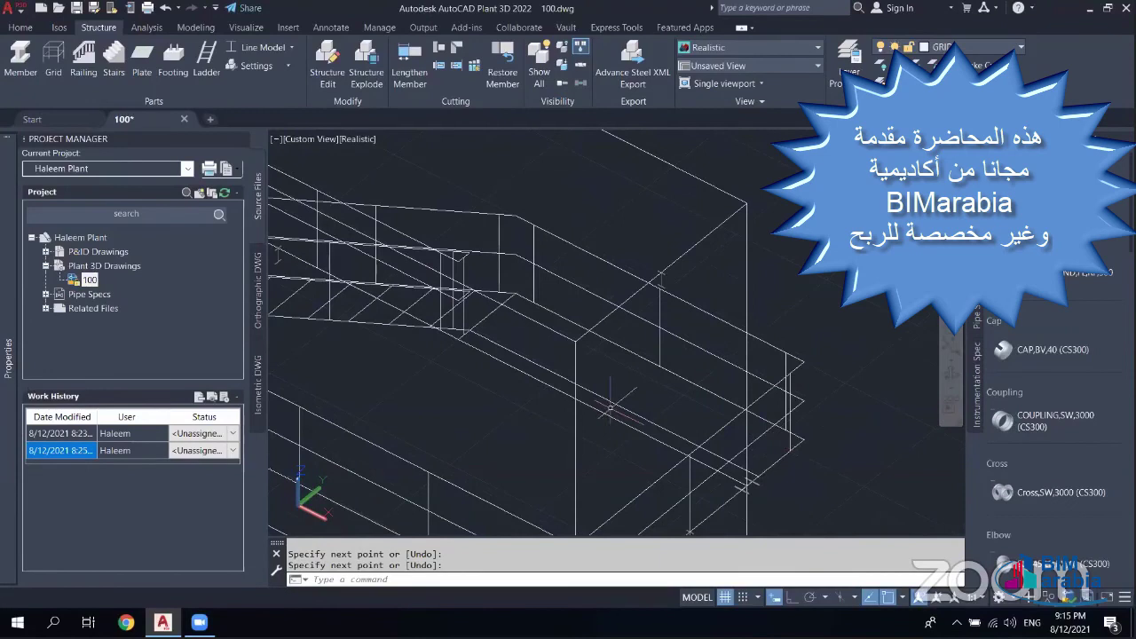
{"action": "scroll", "coordinate": [611, 407], "scroll_direction": "down", "scroll_amount": 2}
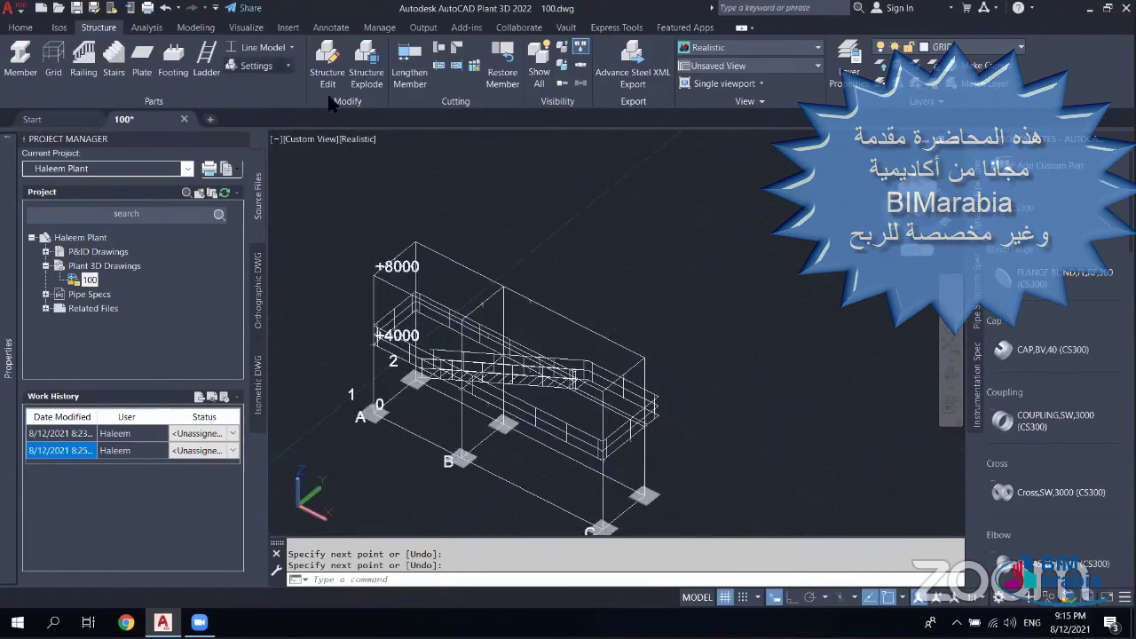
{"action": "left_click", "coordinate": [266, 47]}
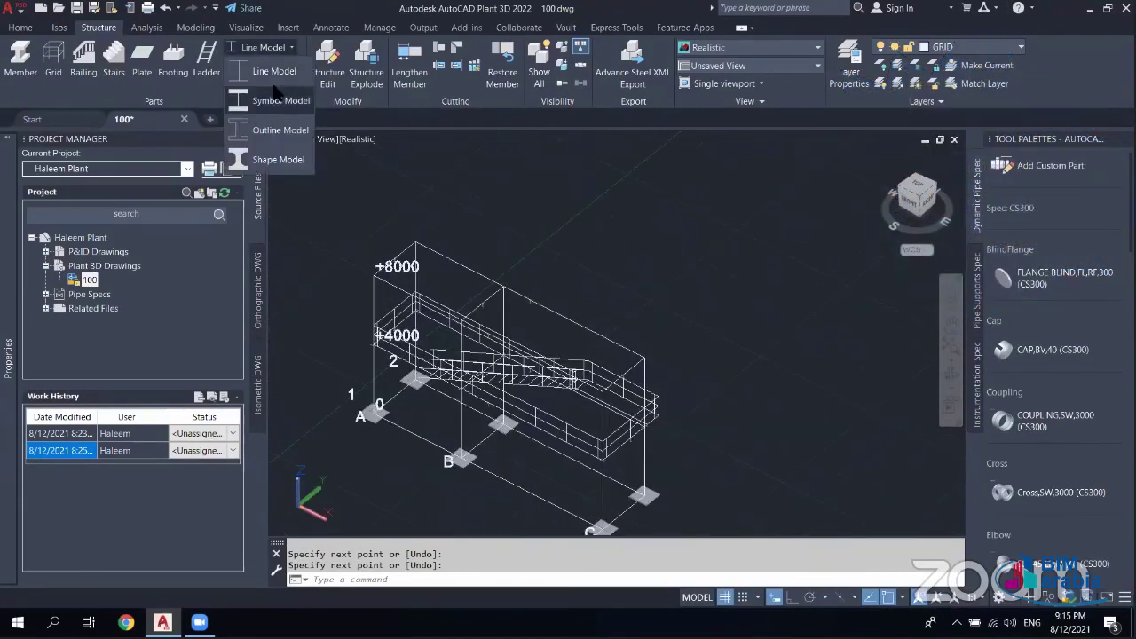
{"action": "left_click", "coordinate": [265, 160]}
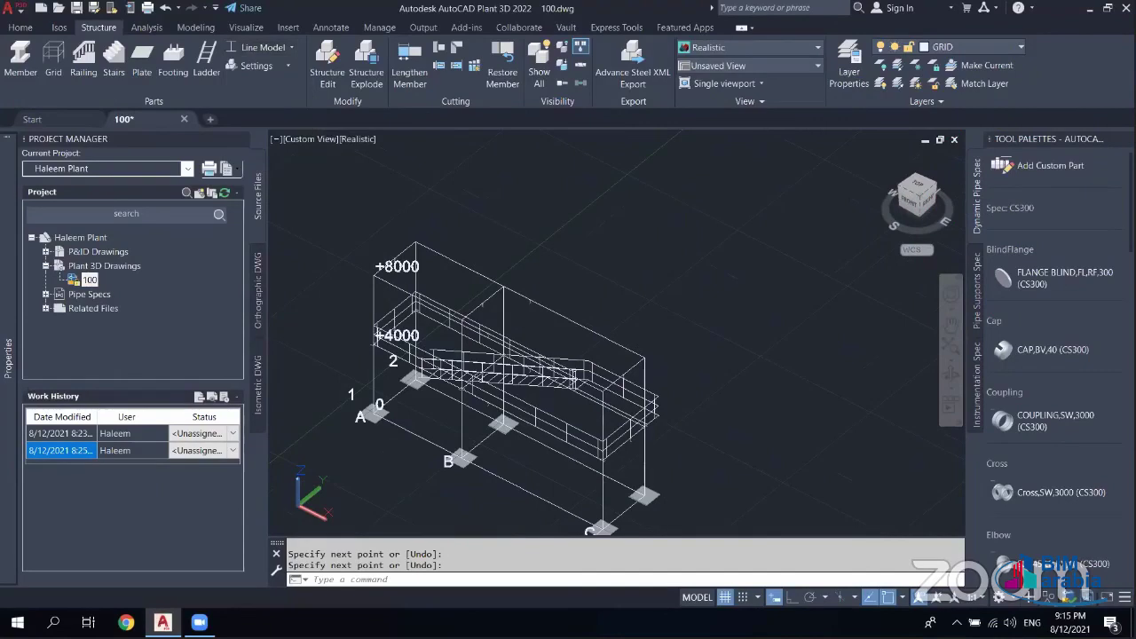
{"action": "mouse_move", "coordinate": [582, 427]}
{"action": "middle_mouse_down", "text": "shift"}
{"action": "mouse_move", "coordinate": [342, 432]}
{"action": "mouse_move", "coordinate": [499, 457]}
{"action": "middle_mouse_up", "text": "shift"}
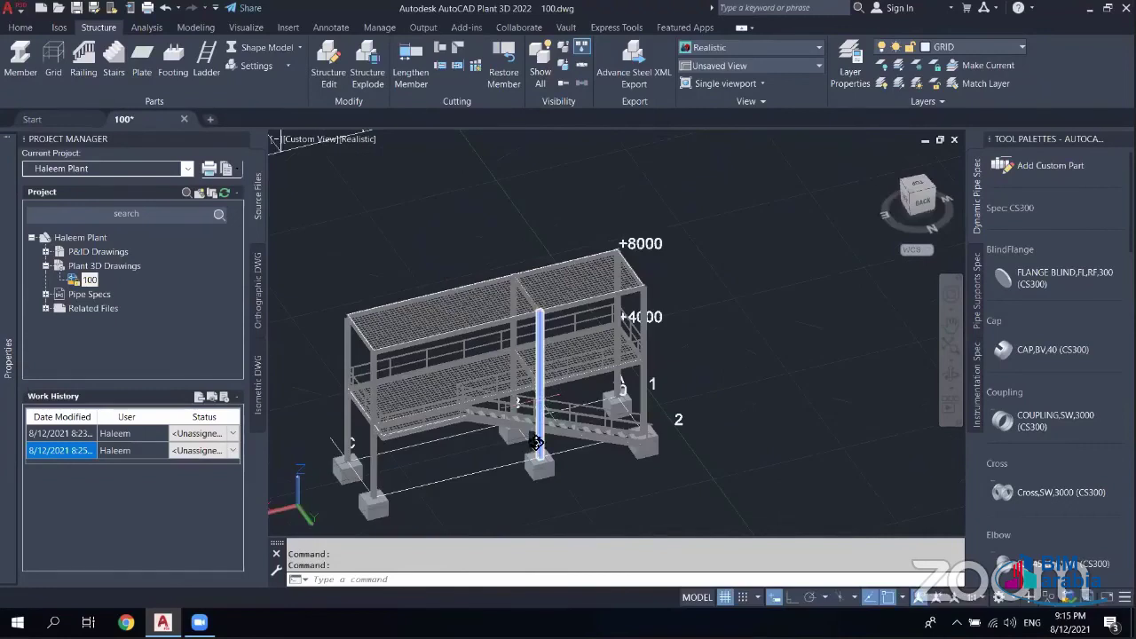
{"action": "scroll", "coordinate": [536, 443], "scroll_direction": "up", "scroll_amount": 5}
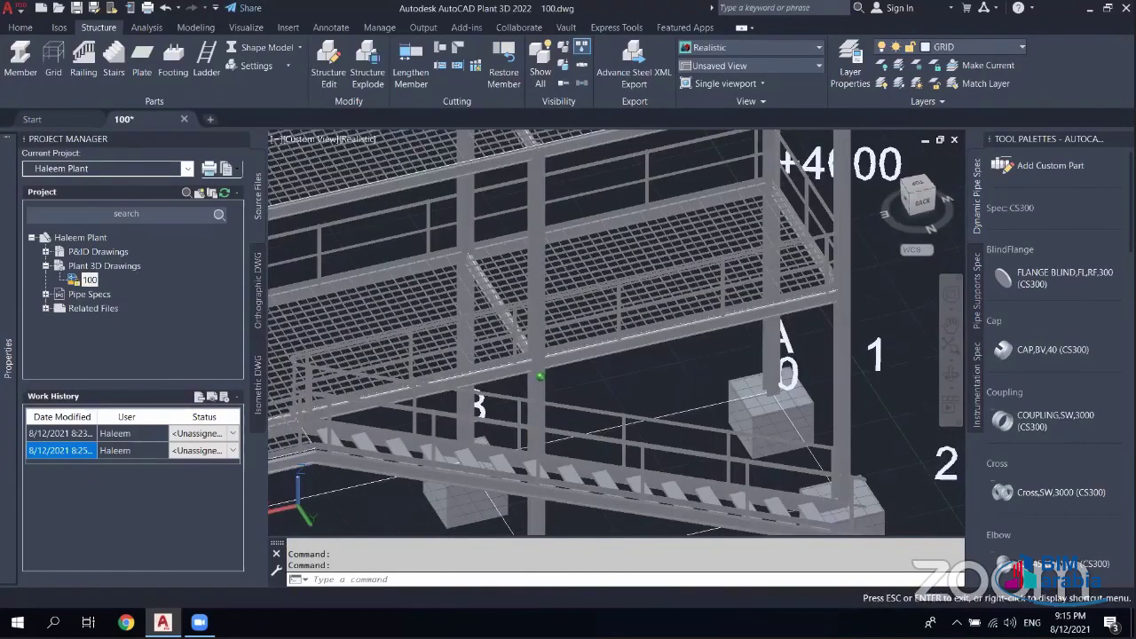
{"action": "middle_click_drag", "start_coordinate": [540, 376], "coordinate": [683, 371], "text": "shift"}
{"action": "mouse_move", "coordinate": [748, 479]}
{"action": "middle_mouse_down"}
{"action": "mouse_move", "coordinate": [479, 488]}
{"action": "mouse_move", "coordinate": [491, 454]}
{"action": "middle_mouse_up"}
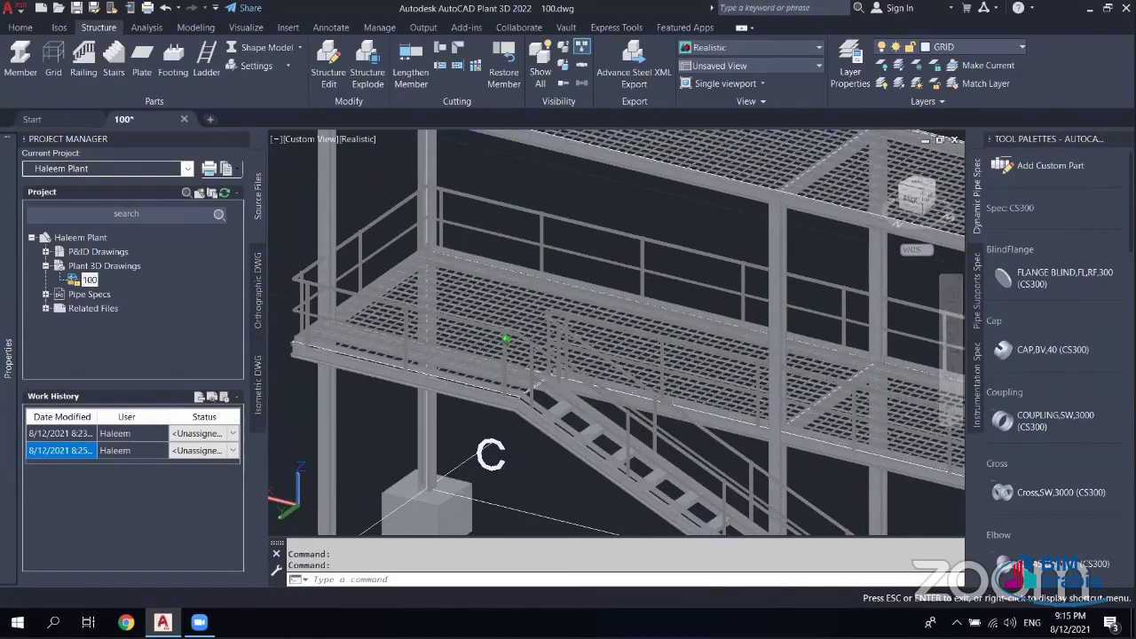
{"action": "middle_click_drag", "start_coordinate": [491, 454], "coordinate": [500, 419], "text": "shift"}
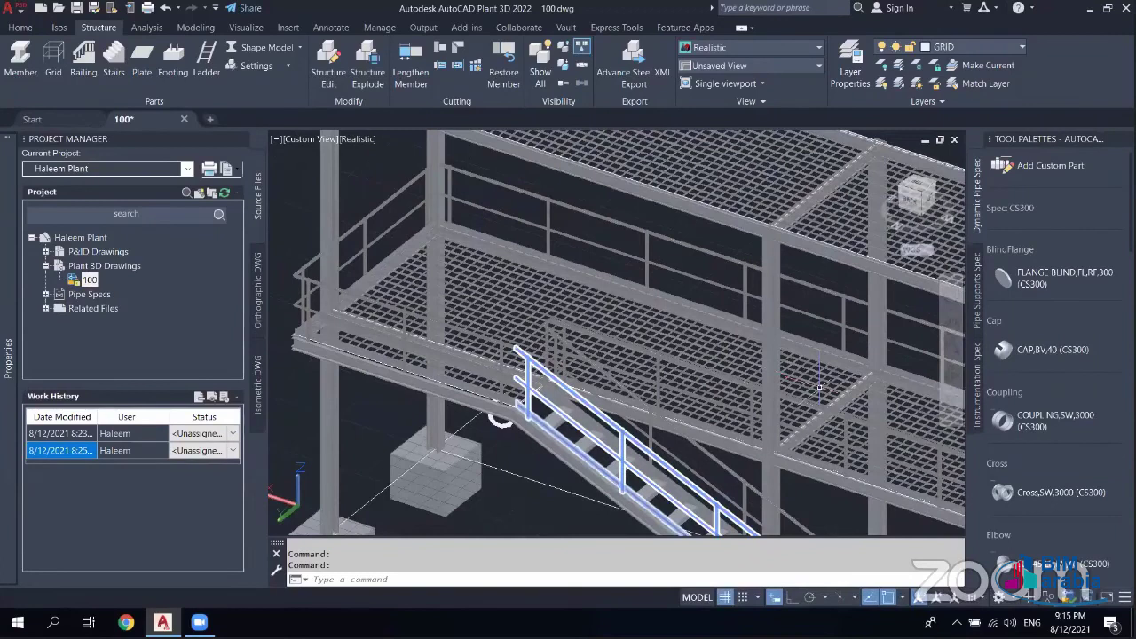
{"action": "scroll", "coordinate": [600, 394], "scroll_direction": "down", "scroll_amount": 5}
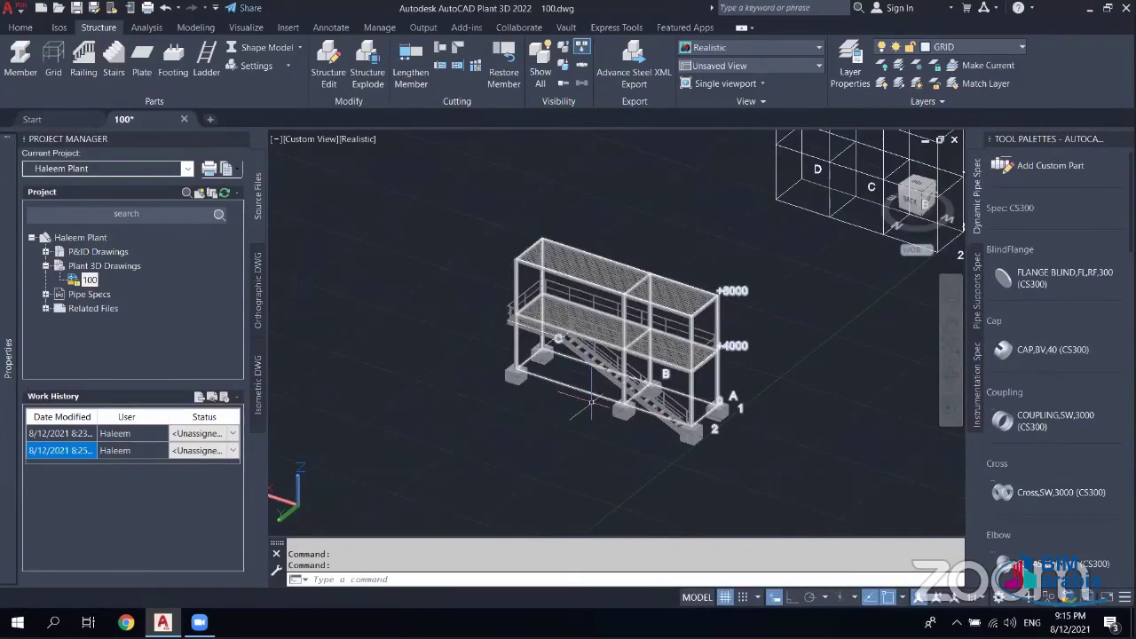
{"action": "middle_click_drag", "start_coordinate": [614, 506], "coordinate": [586, 377], "text": "shift"}
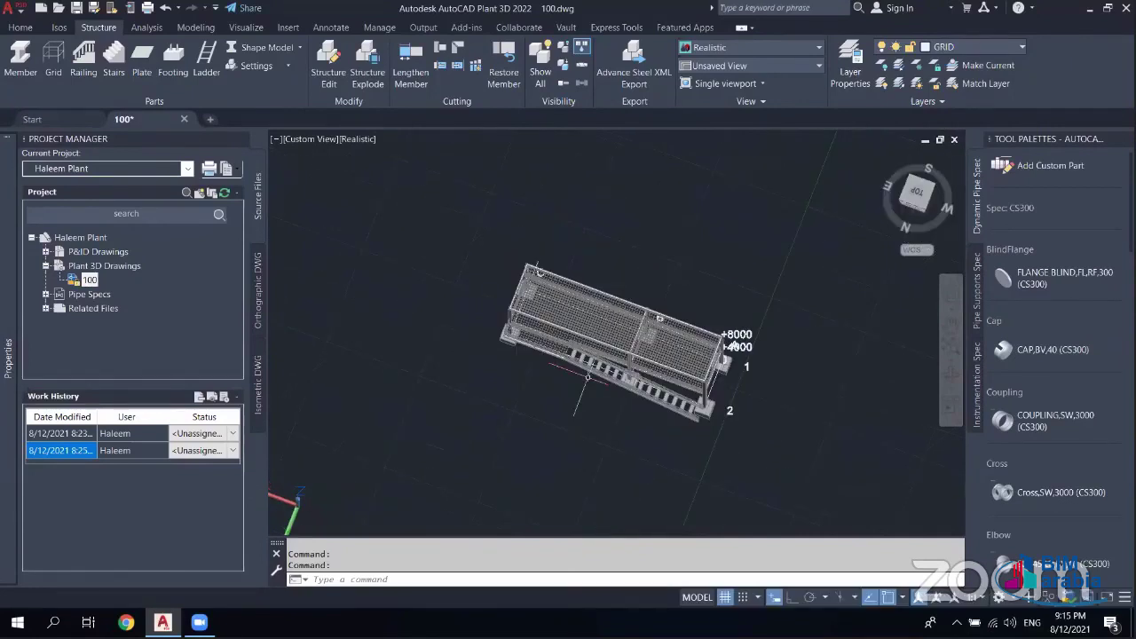
{"action": "scroll", "coordinate": [589, 241], "scroll_direction": "up", "scroll_amount": 5}
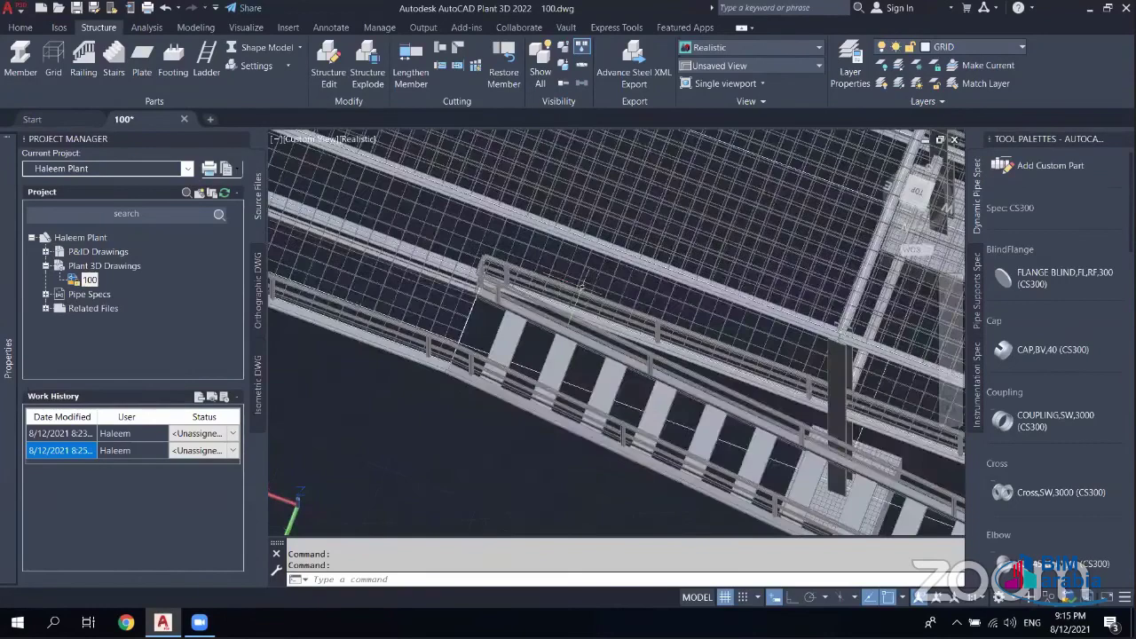
{"action": "middle_click_drag", "start_coordinate": [582, 287], "coordinate": [598, 225], "text": "shift"}
{"action": "middle_click_drag", "start_coordinate": [532, 244], "coordinate": [875, 194], "text": "shift"}
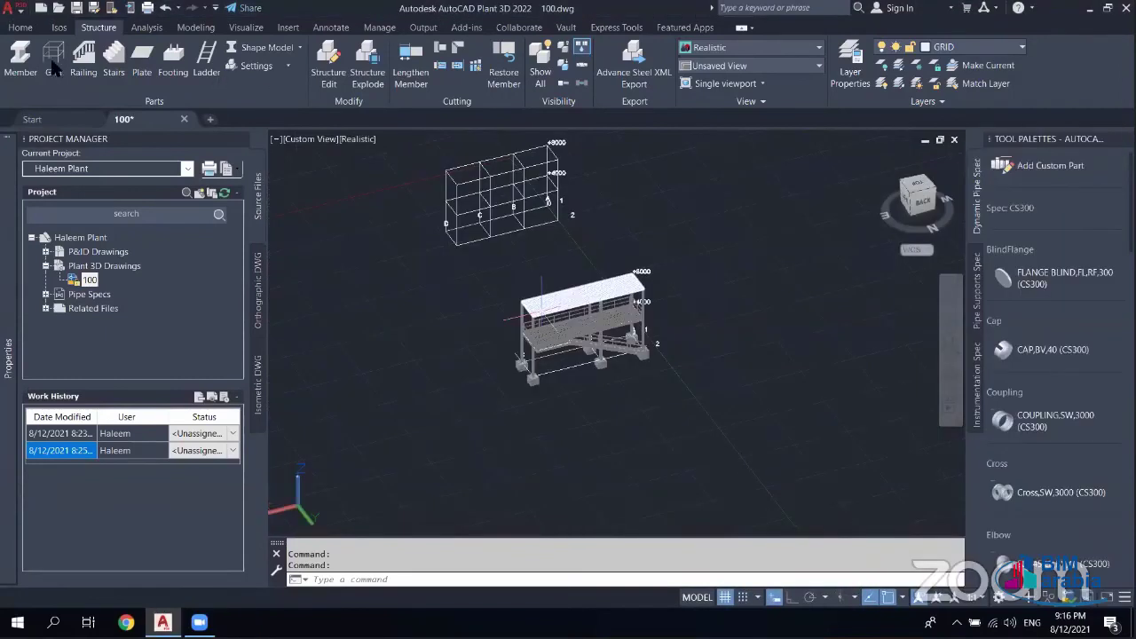
- Switch to Line Model and run a railing from a start point on the +8000 platform edge
{"action": "left_click", "coordinate": [266, 47]}
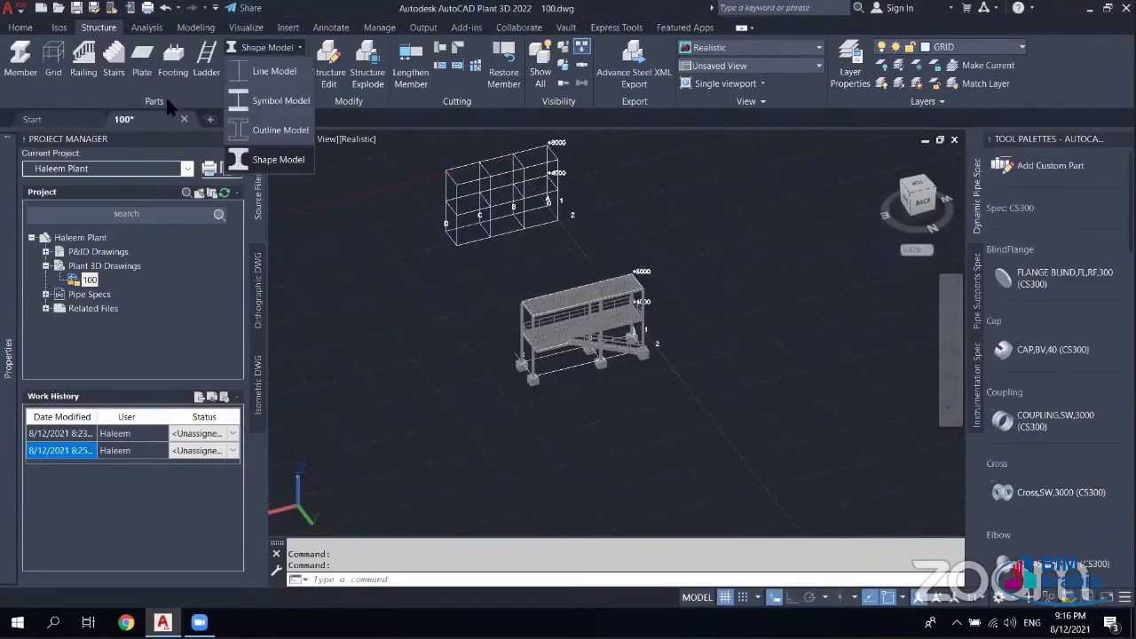
{"action": "left_click", "coordinate": [253, 71]}
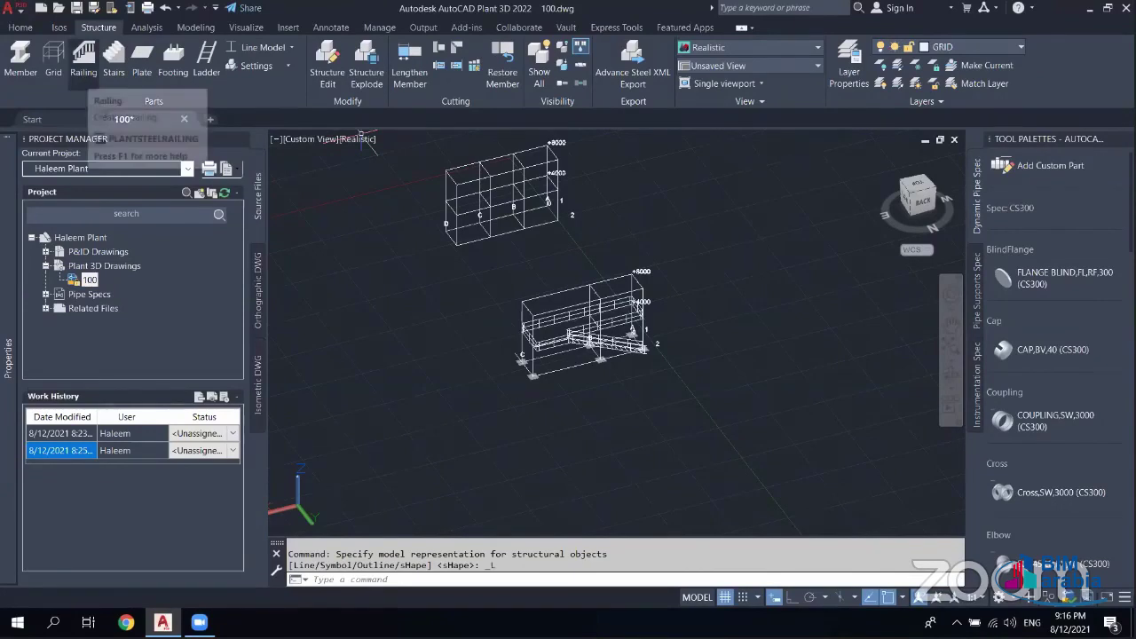
{"action": "left_click", "coordinate": [84, 58]}
{"action": "scroll", "coordinate": [532, 293], "scroll_direction": "up", "scroll_amount": 4}
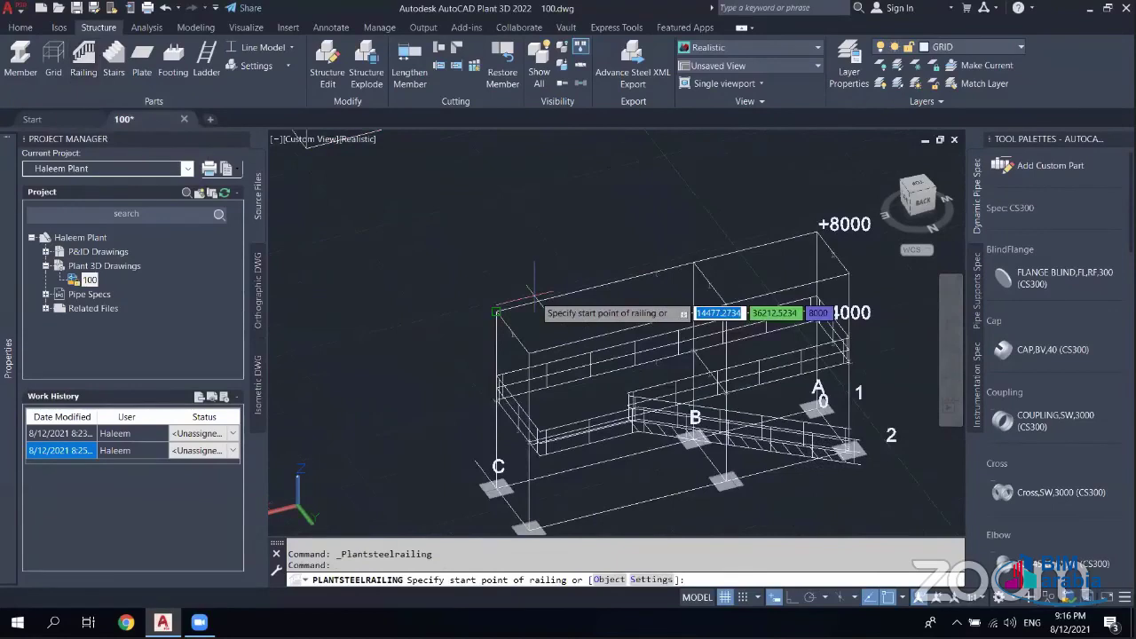
{"action": "scroll", "coordinate": [497, 312], "scroll_direction": "up", "scroll_amount": 2}
{"action": "middle_click_drag", "start_coordinate": [826, 231], "coordinate": [587, 304]}
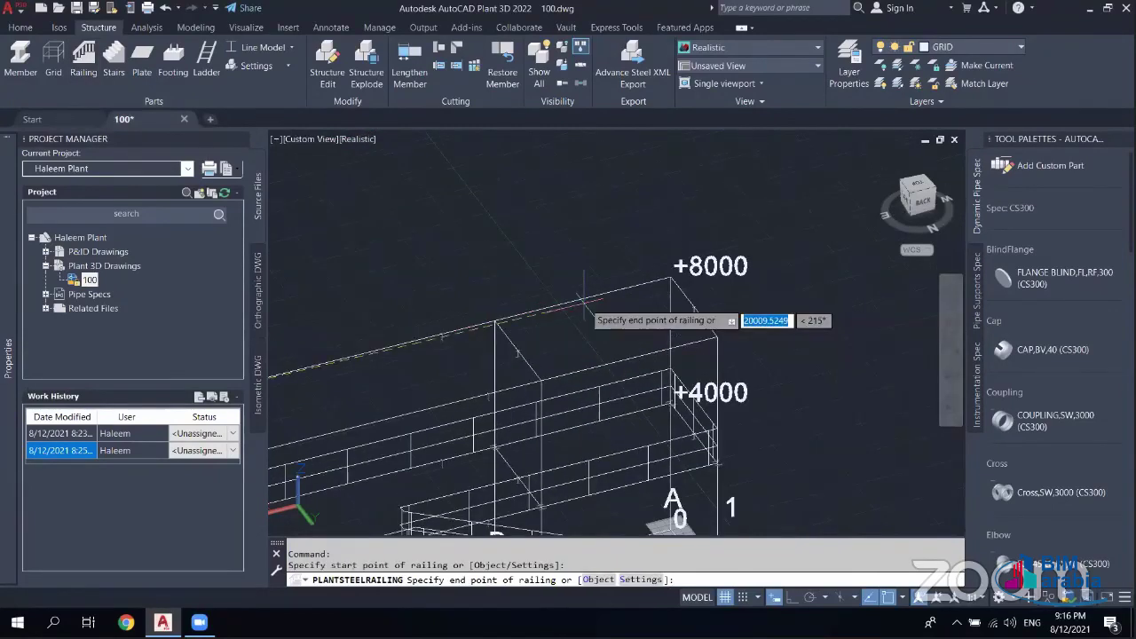
{"action": "left_click", "coordinate": [712, 337]}
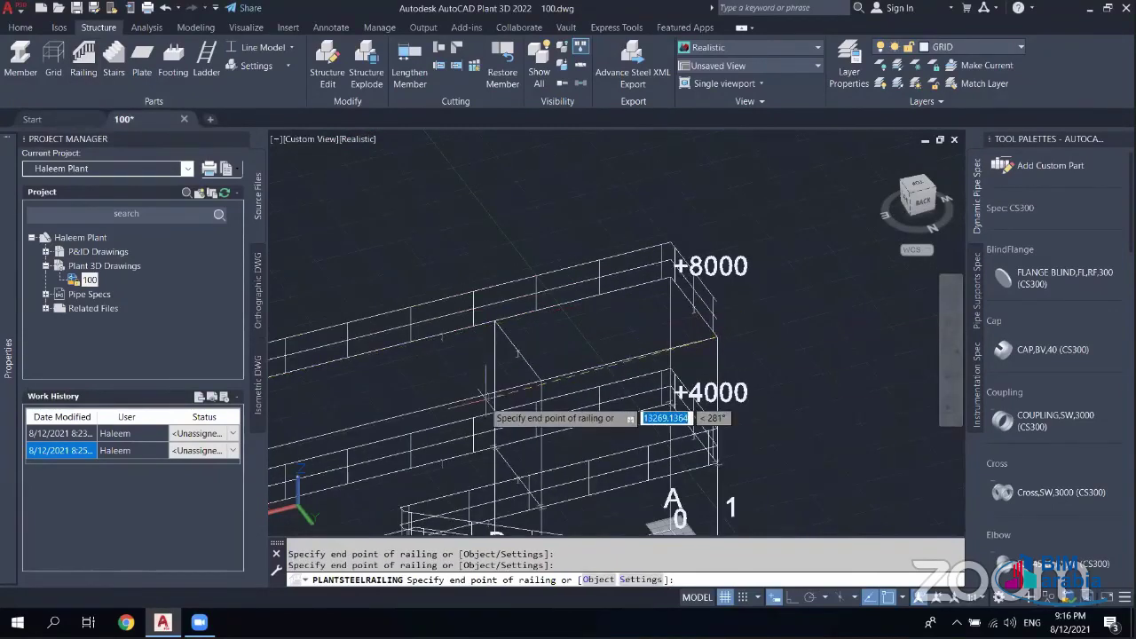
{"action": "middle_click_drag", "start_coordinate": [462, 407], "coordinate": [655, 366]}
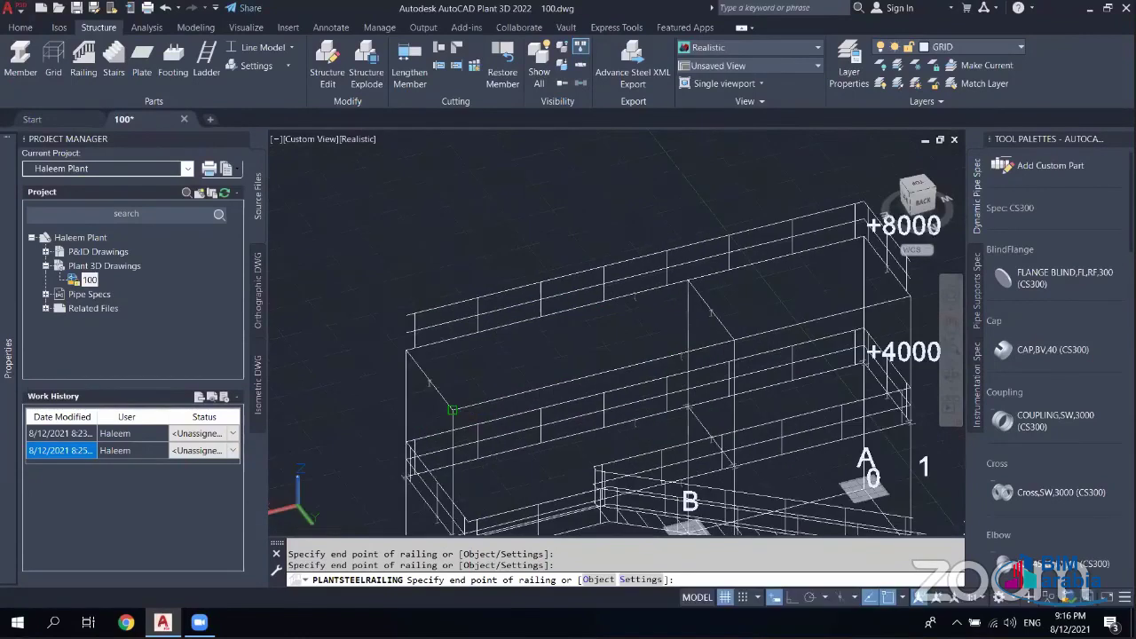
{"action": "right_click", "coordinate": [416, 261]}
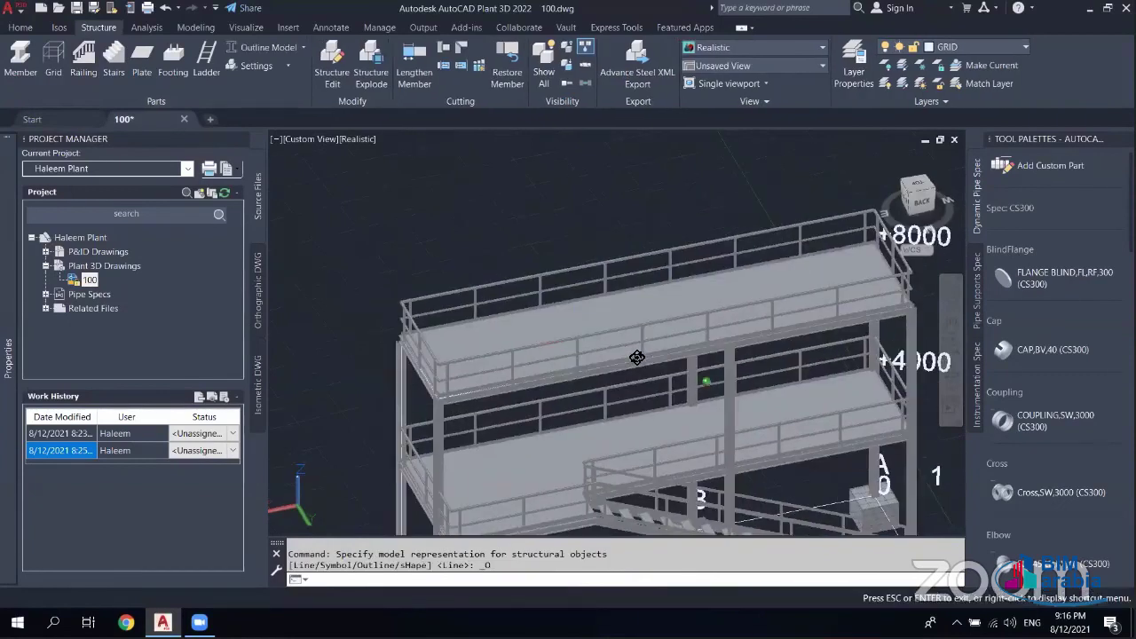
{"action": "mouse_move", "coordinate": [637, 357]}
{"action": "middle_mouse_down", "text": "shift"}
{"action": "mouse_move", "coordinate": [404, 426]}
{"action": "mouse_move", "coordinate": [201, 86]}
{"action": "middle_mouse_up", "text": "shift"}
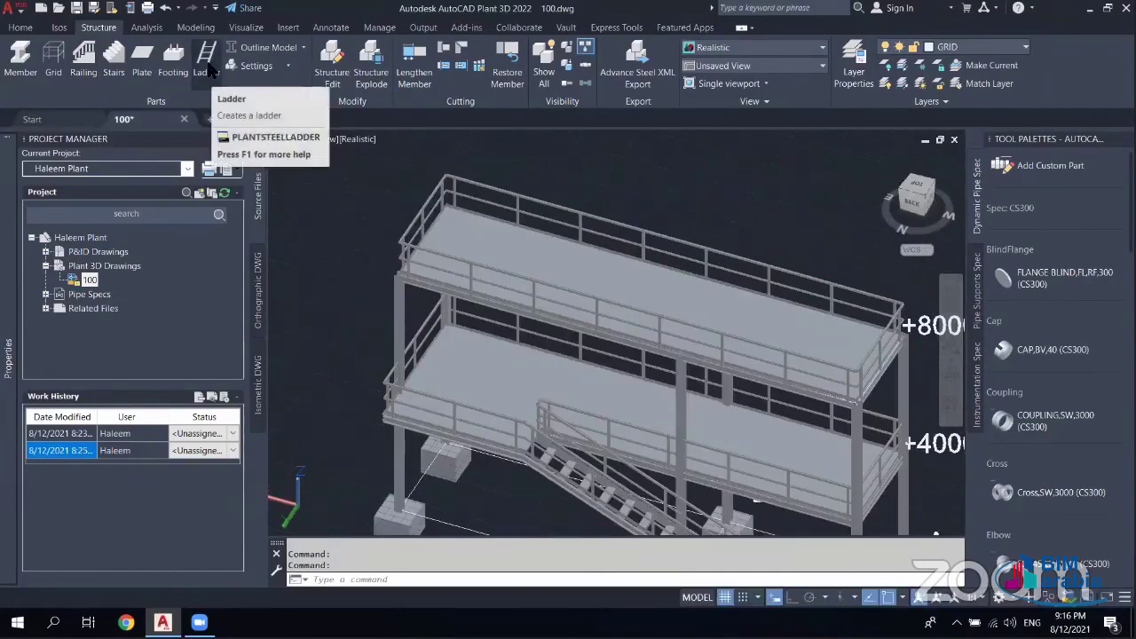
- In Ladder Settings, set the ladder exit width to 1000 and projection to 1100
{"action": "left_click", "coordinate": [257, 66]}
{"action": "left_click", "coordinate": [299, 213]}
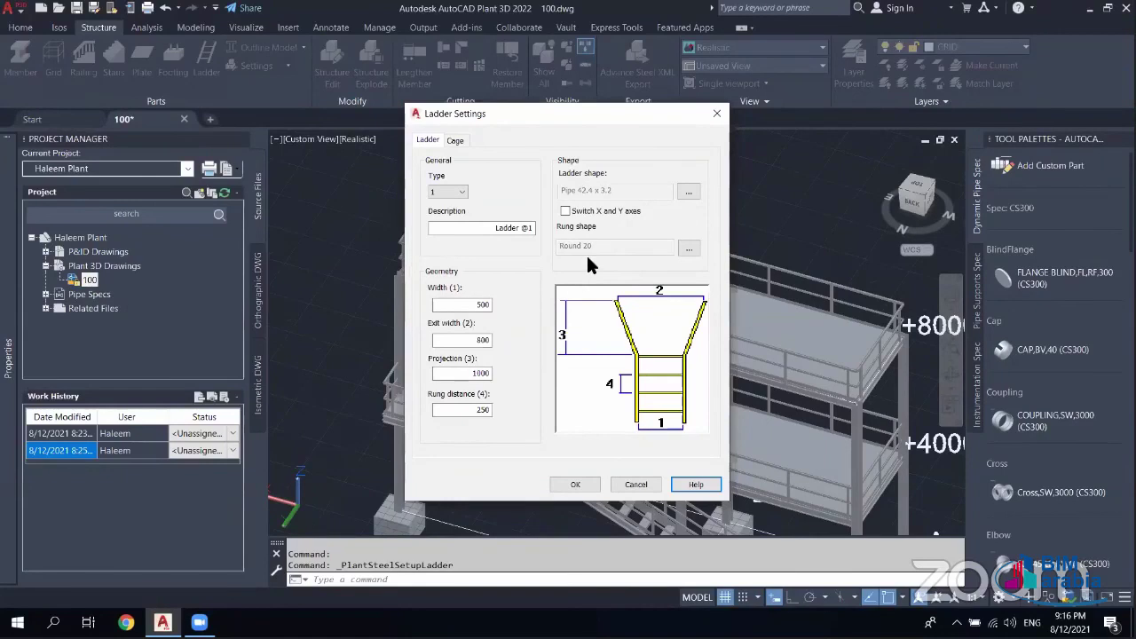
{"action": "left_click", "coordinate": [453, 141]}
{"action": "left_click", "coordinate": [429, 140]}
{"action": "type", "text": "800"}
{"action": "double_click", "coordinate": [475, 340]}
{"action": "type", "text": "1000"}
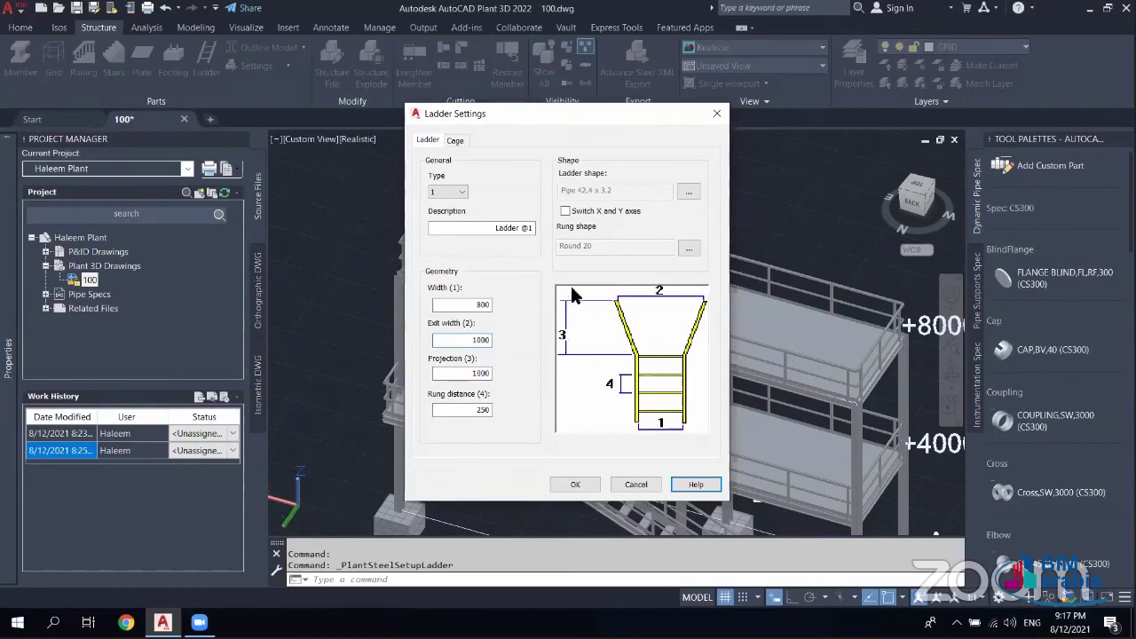
{"action": "double_click", "coordinate": [491, 374]}
{"action": "type", "text": "1"}
{"action": "type", "text": "00"}
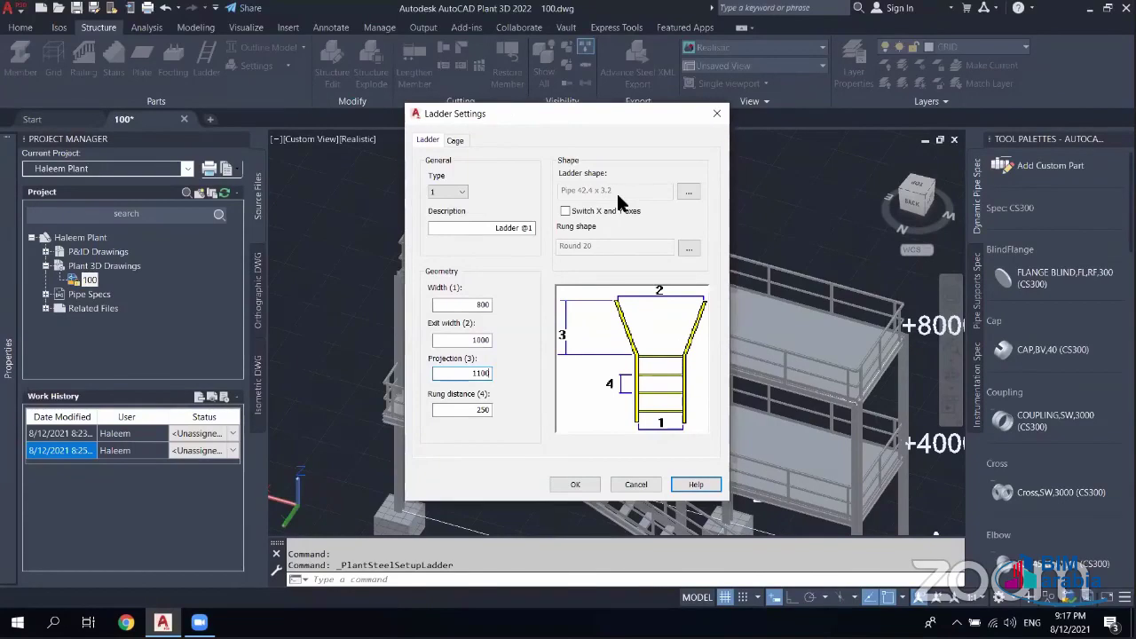
- Set the cage start height to 2000, maximum distance to 800 and radius to 450
{"action": "left_click", "coordinate": [457, 145]}
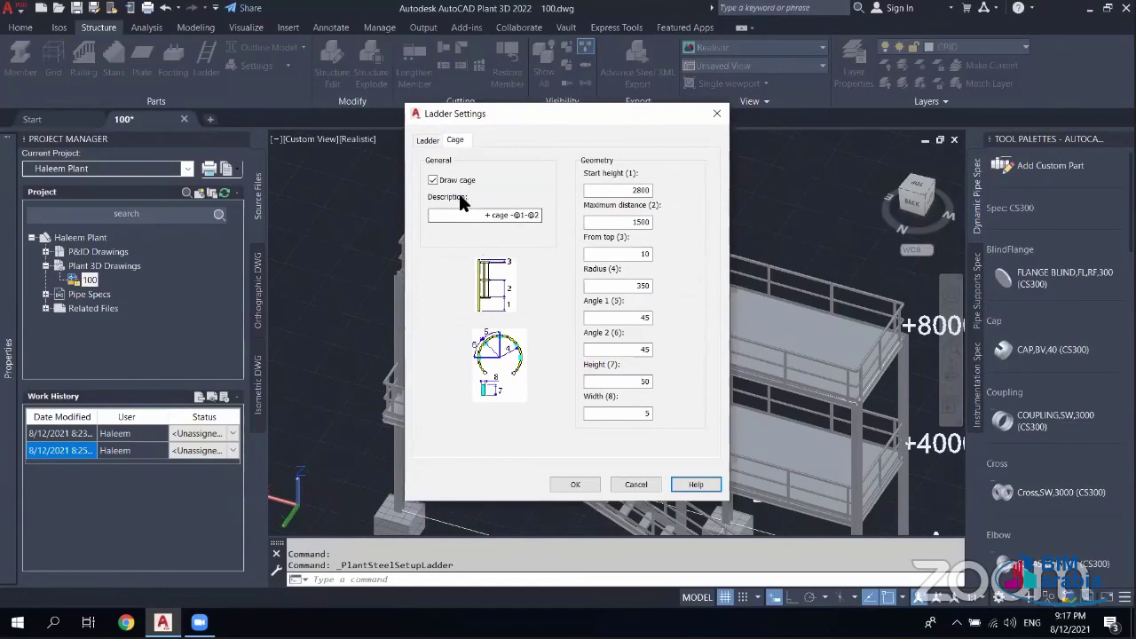
{"action": "double_click", "coordinate": [626, 194]}
{"action": "type", "text": "2000"}
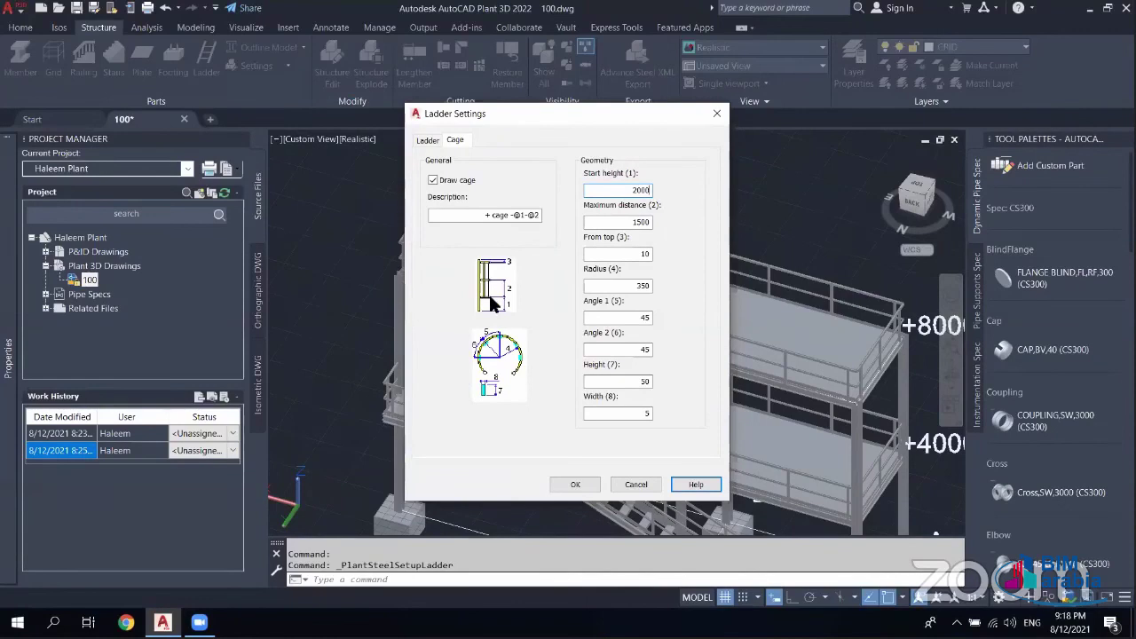
{"action": "key", "text": "Tab"}
{"action": "type", "text": "80"}
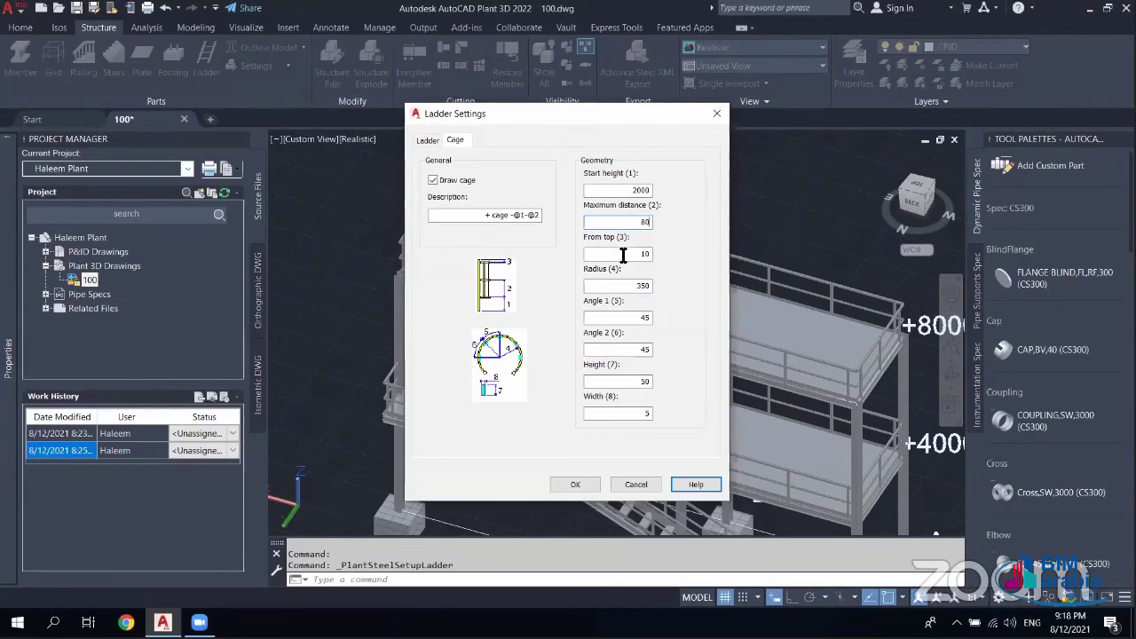
{"action": "type", "text": "0"}
{"action": "key", "text": "Tab"}
{"action": "key", "text": "Tab"}
{"action": "type", "text": "450"}
- Review the cage height and width values and accept the ladder settings
{"action": "left_click_drag", "start_coordinate": [617, 381], "coordinate": [654, 383]}
{"action": "double_click", "coordinate": [623, 414]}
{"action": "left_click", "coordinate": [577, 481]}
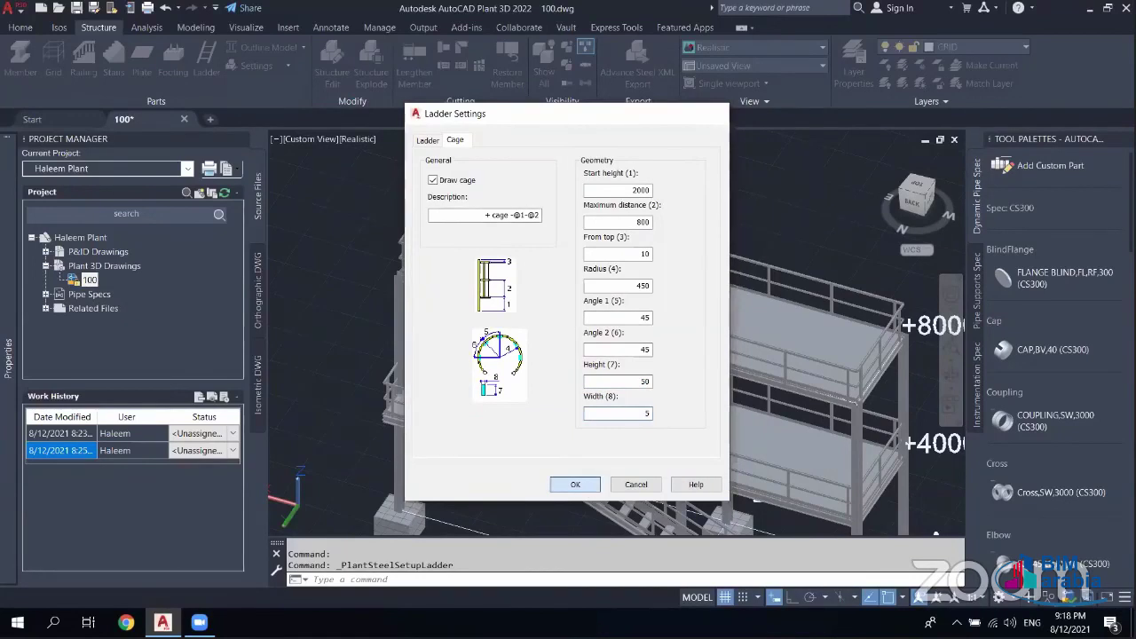
{"action": "left_click", "coordinate": [575, 484]}
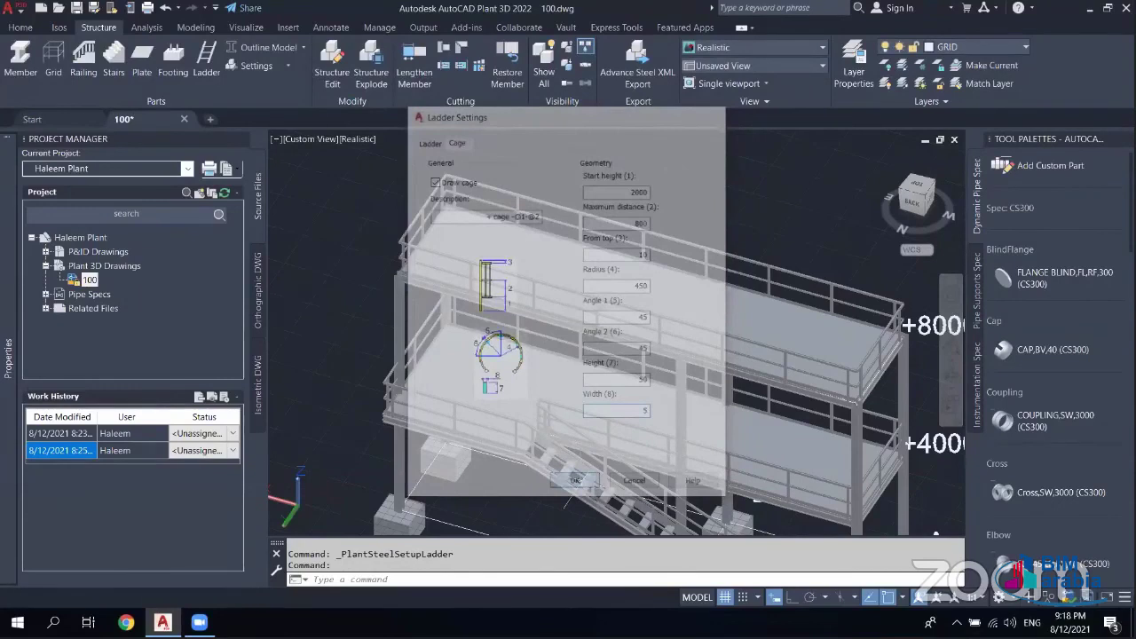
{"action": "scroll", "coordinate": [626, 303], "scroll_direction": "down", "scroll_amount": 6}
{"action": "middle_click_drag", "start_coordinate": [625, 304], "coordinate": [640, 305]}
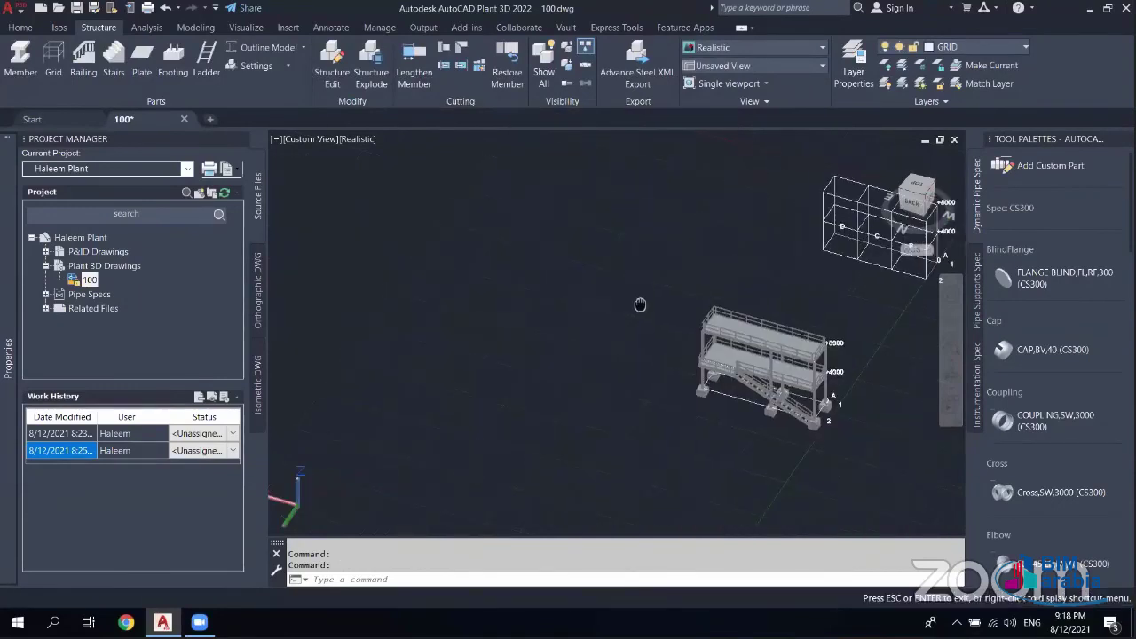
{"action": "scroll", "coordinate": [486, 280], "scroll_direction": "up", "scroll_amount": 3}
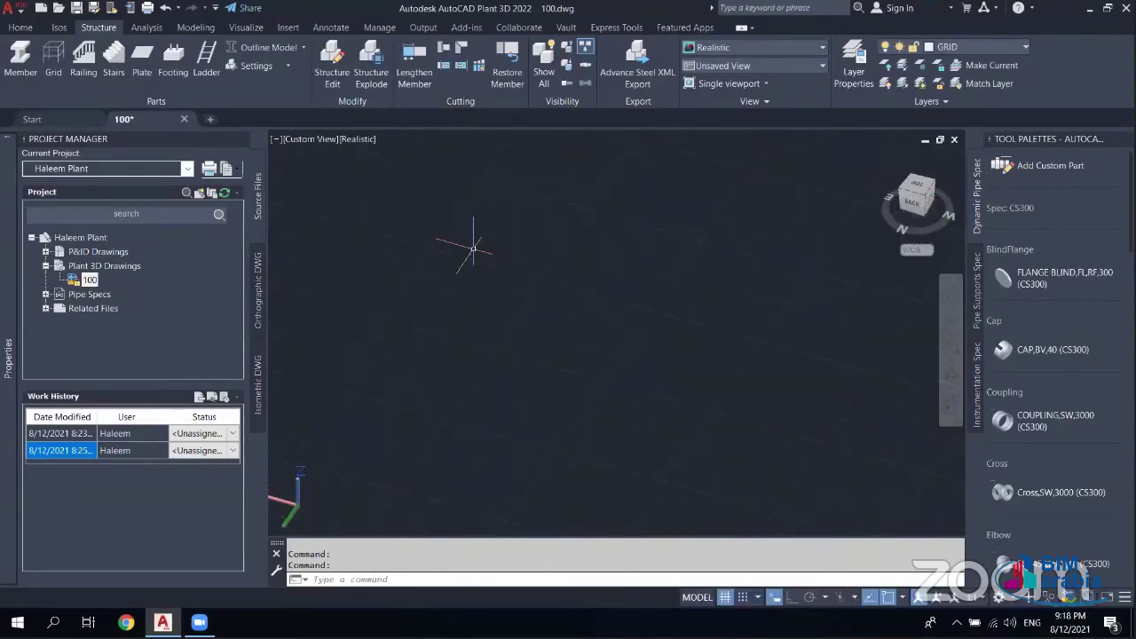
{"action": "scroll", "coordinate": [441, 235], "scroll_direction": "down", "scroll_amount": 1}
{"action": "left_click", "coordinate": [209, 60]}
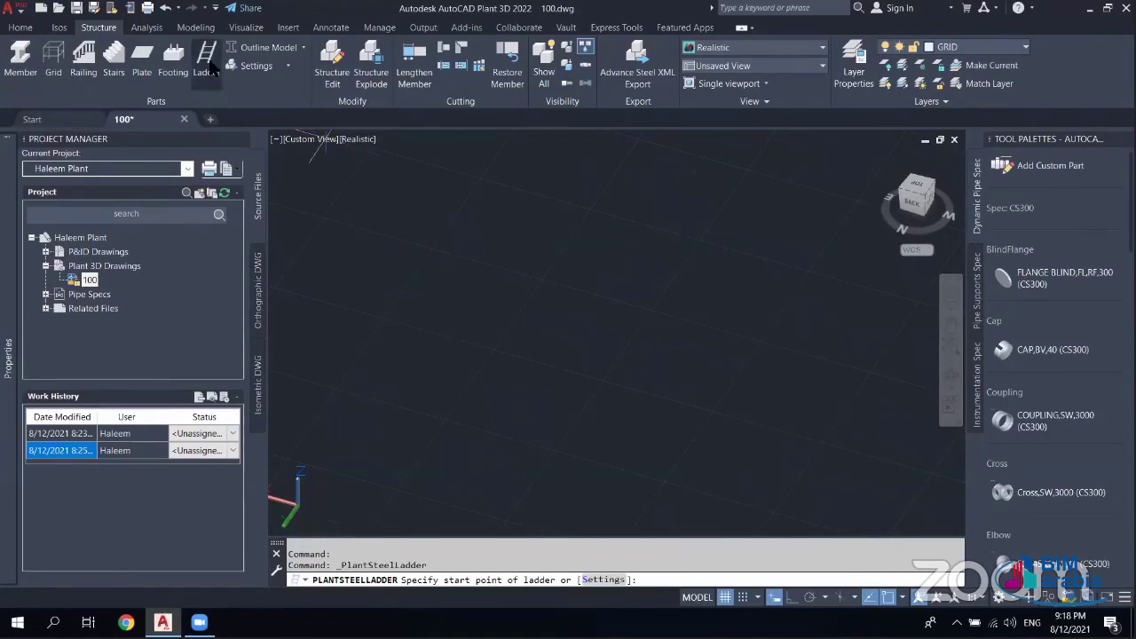
{"action": "left_click", "coordinate": [516, 358]}
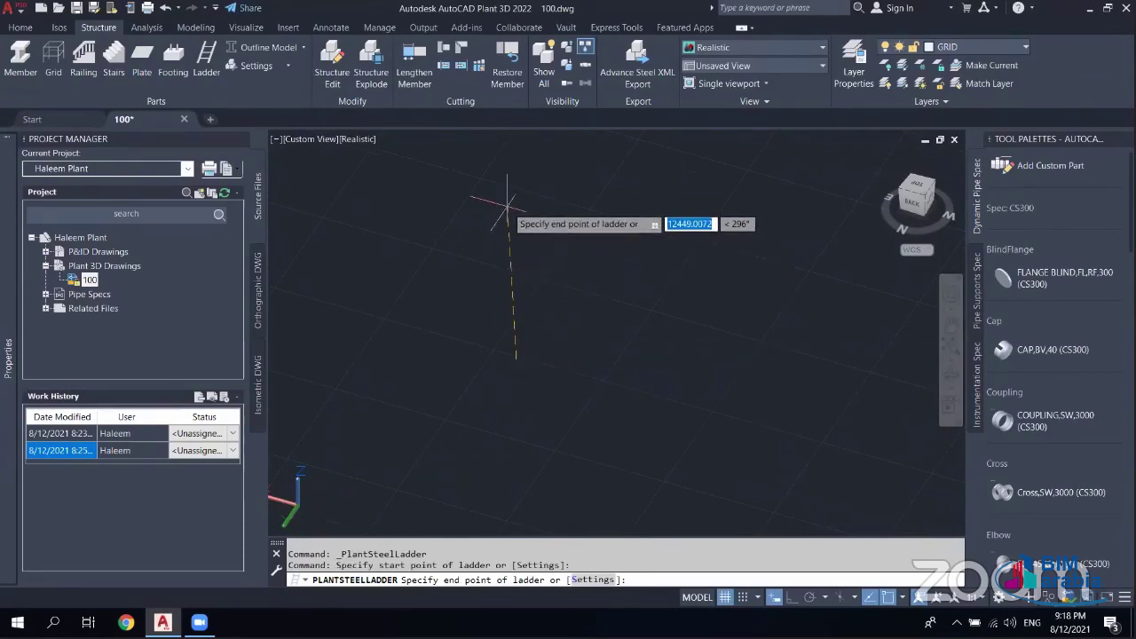
{"action": "left_click", "coordinate": [788, 598]}
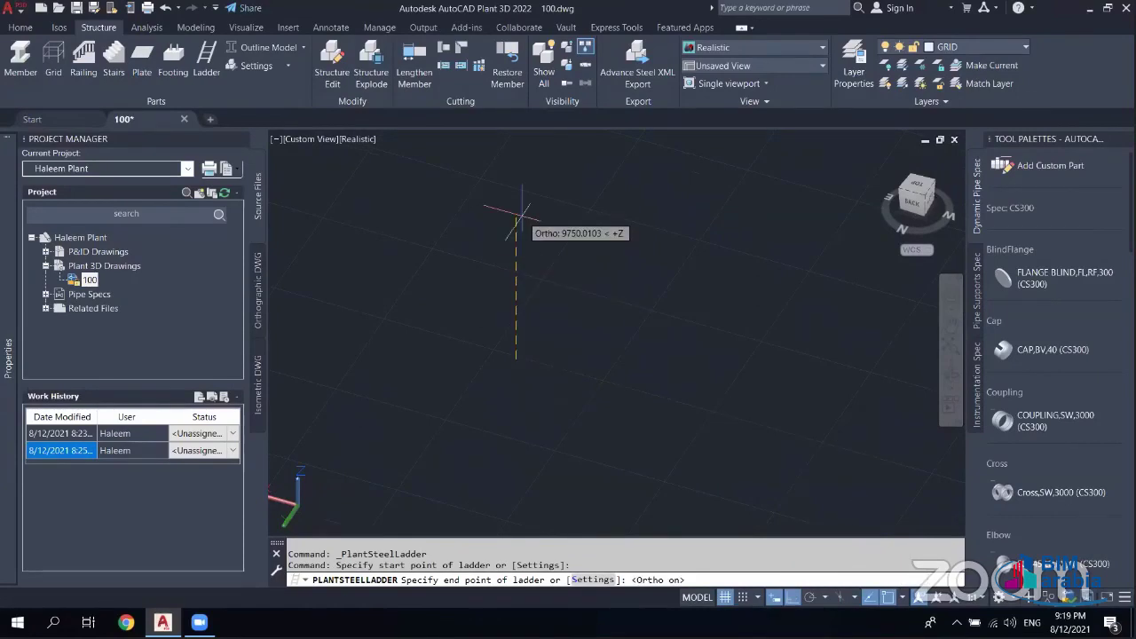
{"action": "type", "text": "10000"}
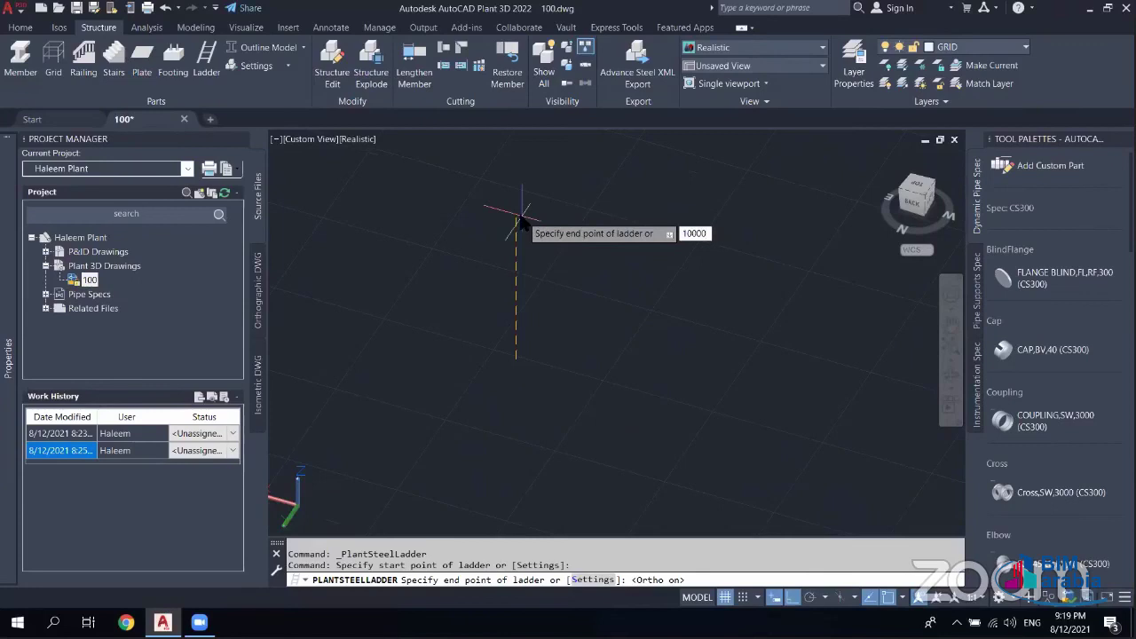
{"action": "key", "text": "Return"}
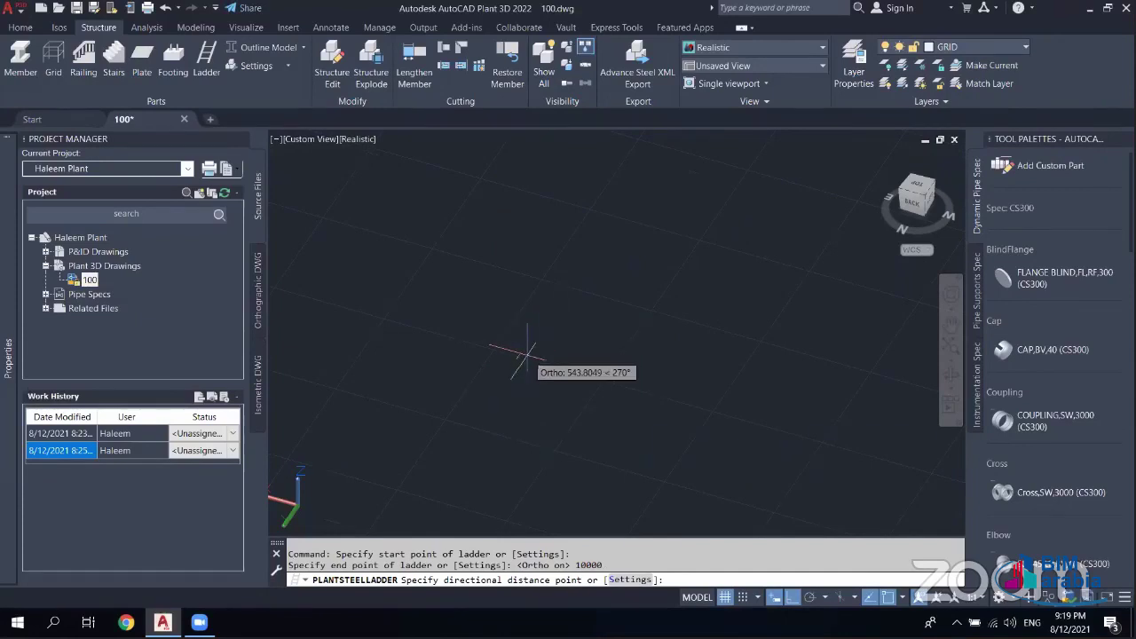
{"action": "type", "text": "150"}
{"action": "key", "text": "Return"}
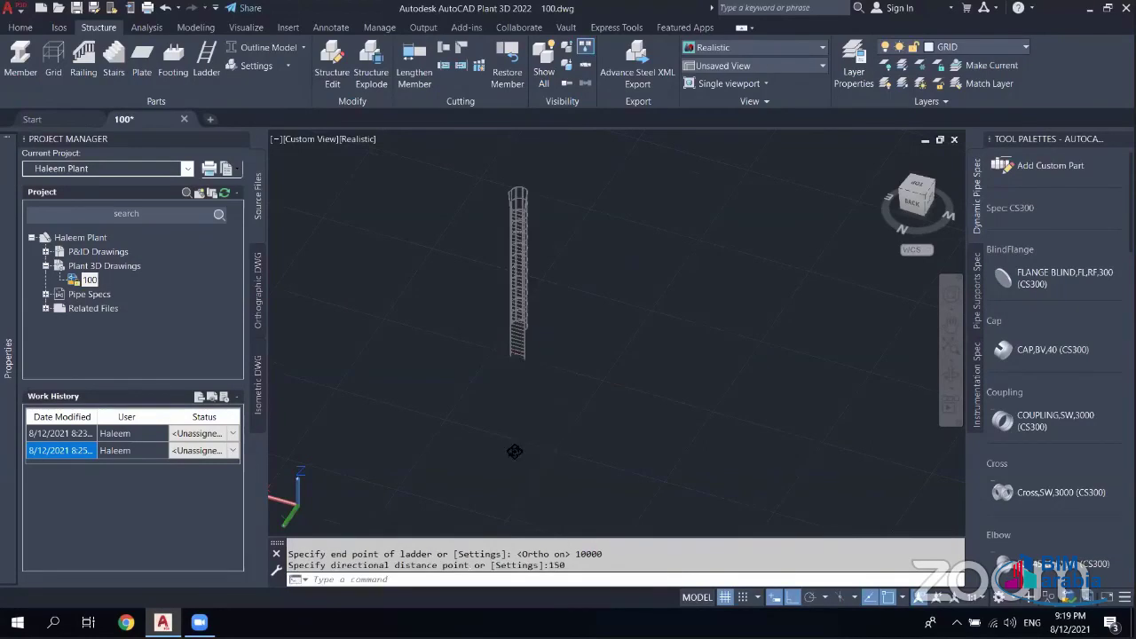
{"action": "middle_click_drag", "start_coordinate": [517, 453], "coordinate": [578, 240], "text": "shift"}
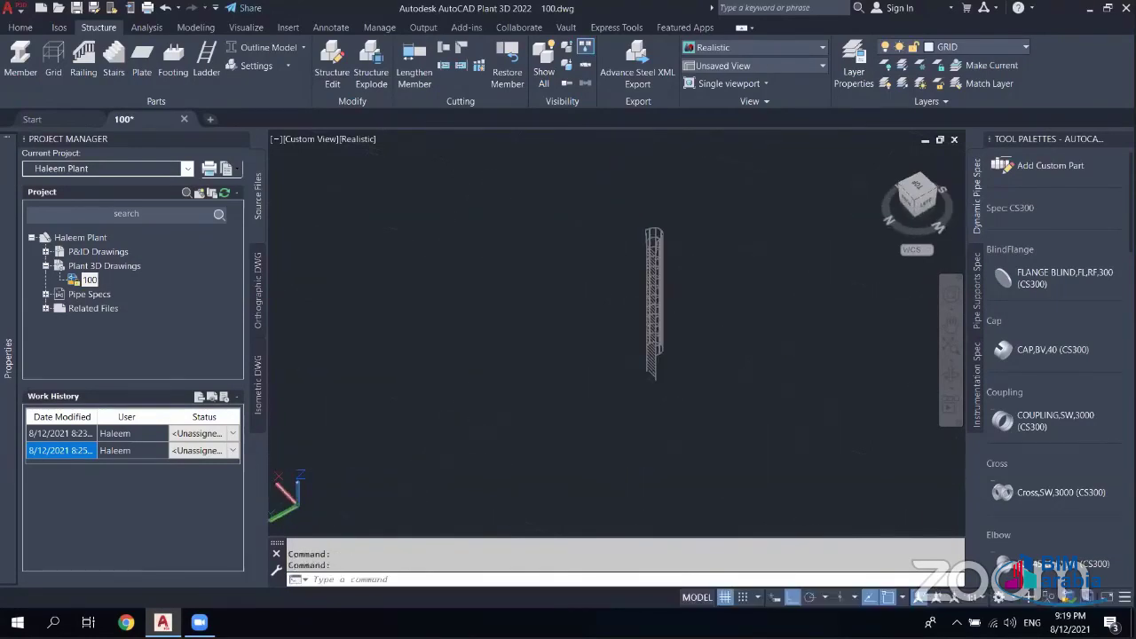
{"action": "scroll", "coordinate": [577, 386], "scroll_direction": "up", "scroll_amount": 3}
{"action": "middle_click_drag", "start_coordinate": [543, 385], "coordinate": [562, 379], "text": "shift"}
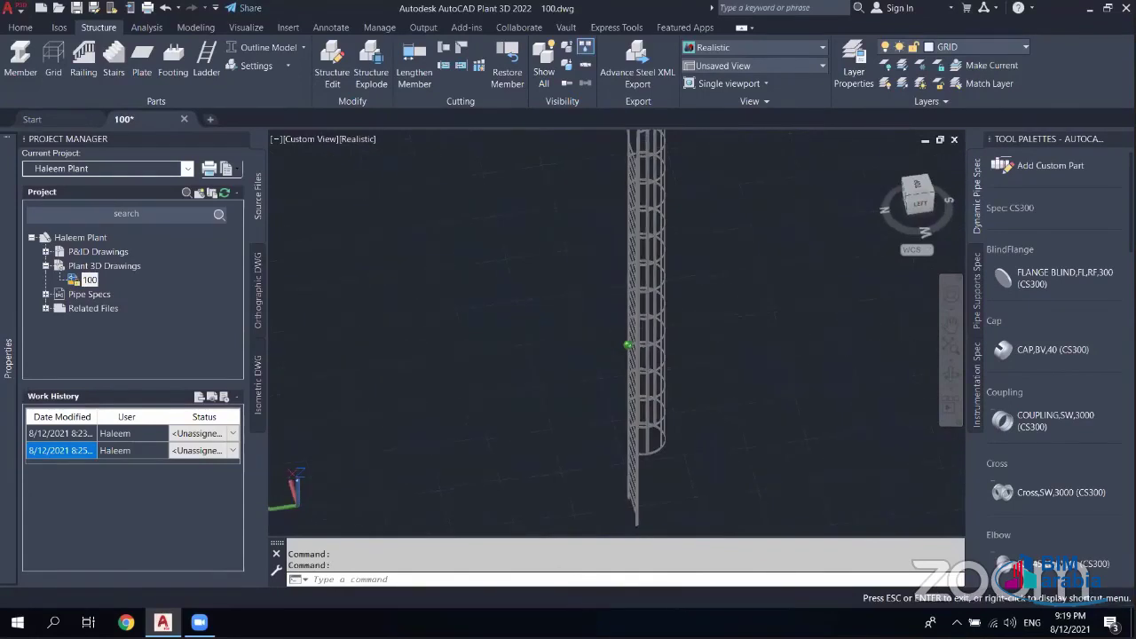
{"action": "scroll", "coordinate": [621, 338], "scroll_direction": "up", "scroll_amount": 1}
{"action": "scroll", "coordinate": [621, 337], "scroll_direction": "up", "scroll_amount": 1}
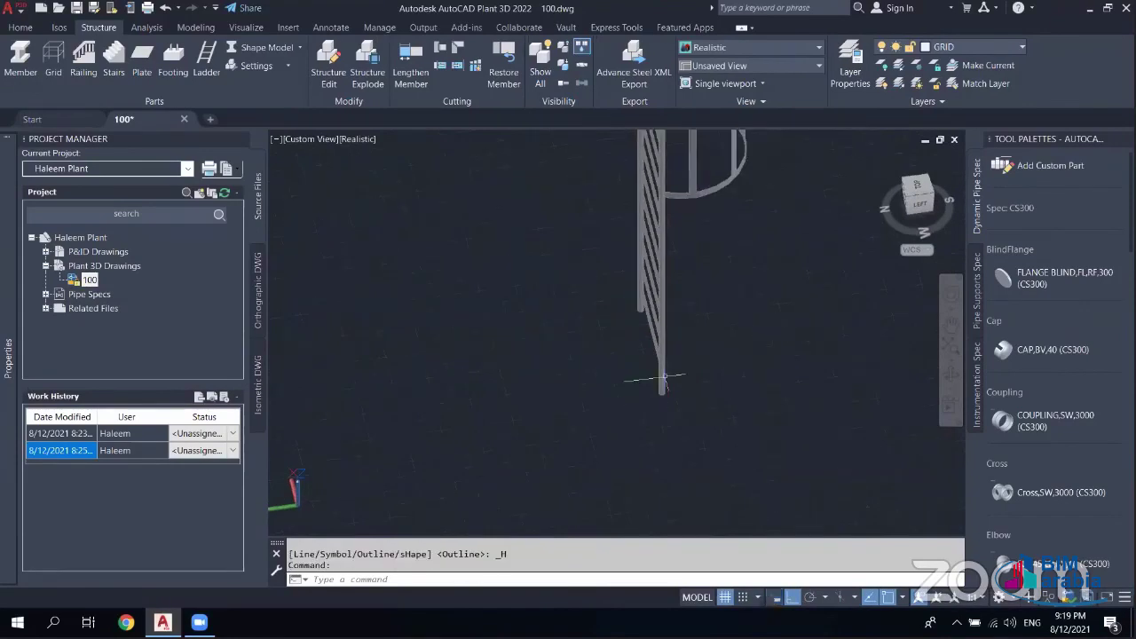
{"action": "mouse_move", "coordinate": [664, 377]}
{"action": "middle_mouse_down", "text": "shift"}
{"action": "mouse_move", "coordinate": [641, 361]}
{"action": "mouse_move", "coordinate": [645, 429]}
{"action": "mouse_move", "coordinate": [665, 317]}
{"action": "mouse_move", "coordinate": [706, 203]}
{"action": "middle_mouse_up", "text": "shift"}
{"action": "scroll", "coordinate": [729, 303], "scroll_direction": "down", "scroll_amount": 3}
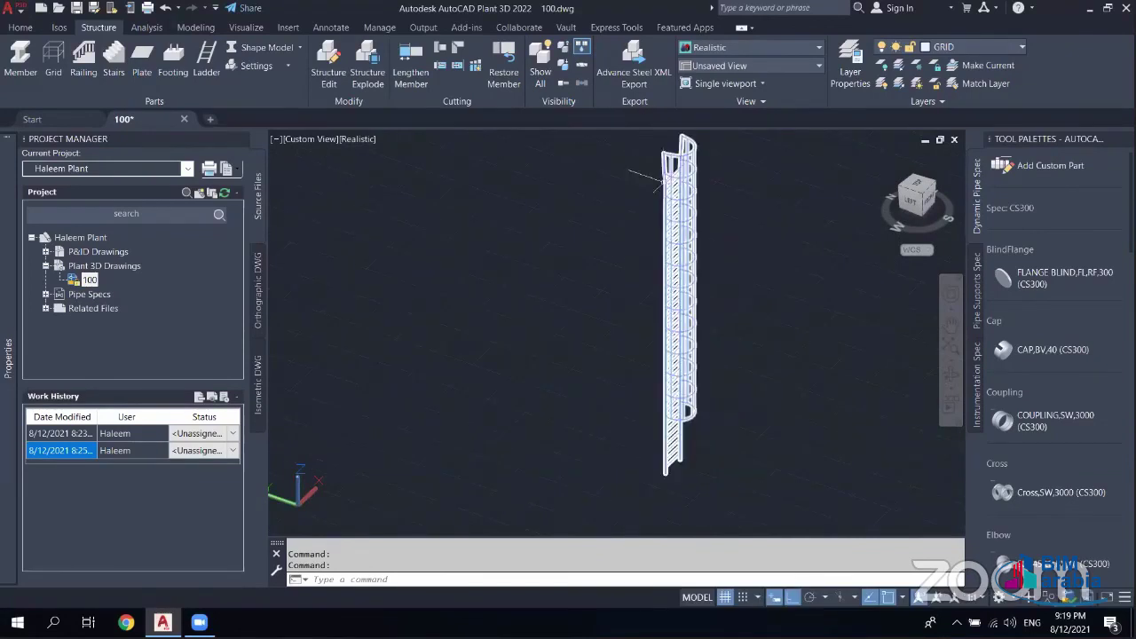
{"action": "mouse_move", "coordinate": [716, 247]}
{"action": "middle_mouse_down", "text": "shift"}
{"action": "mouse_move", "coordinate": [740, 249]}
{"action": "mouse_move", "coordinate": [674, 249]}
{"action": "middle_mouse_up", "text": "shift"}
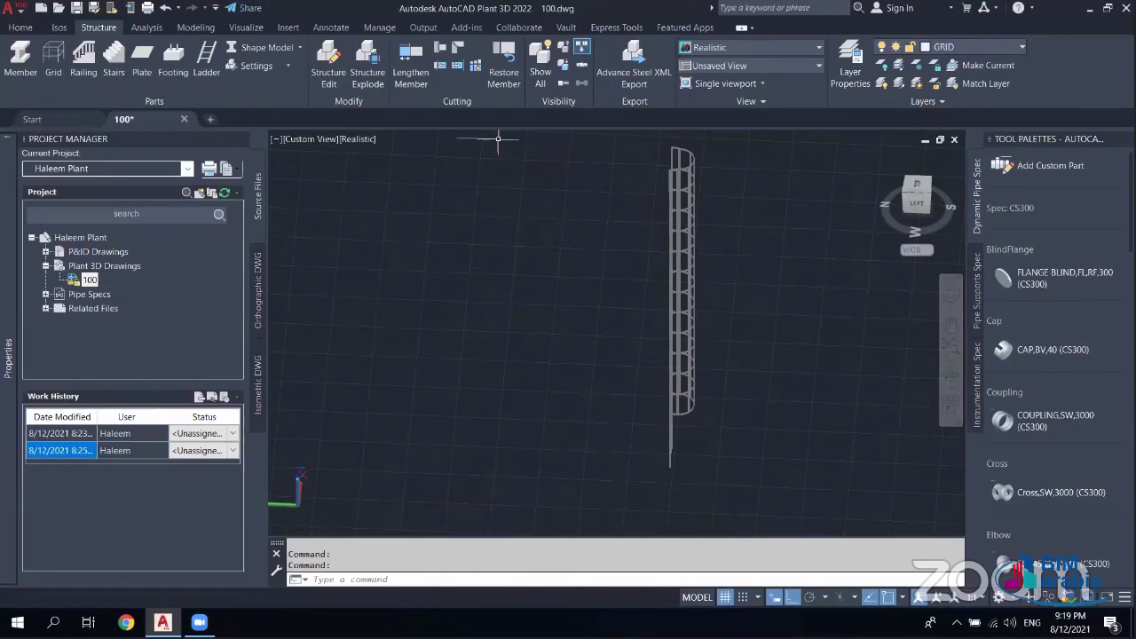
- Place a second 10000-long caged ladder beside the first and select it to check
{"action": "left_click", "coordinate": [206, 63]}
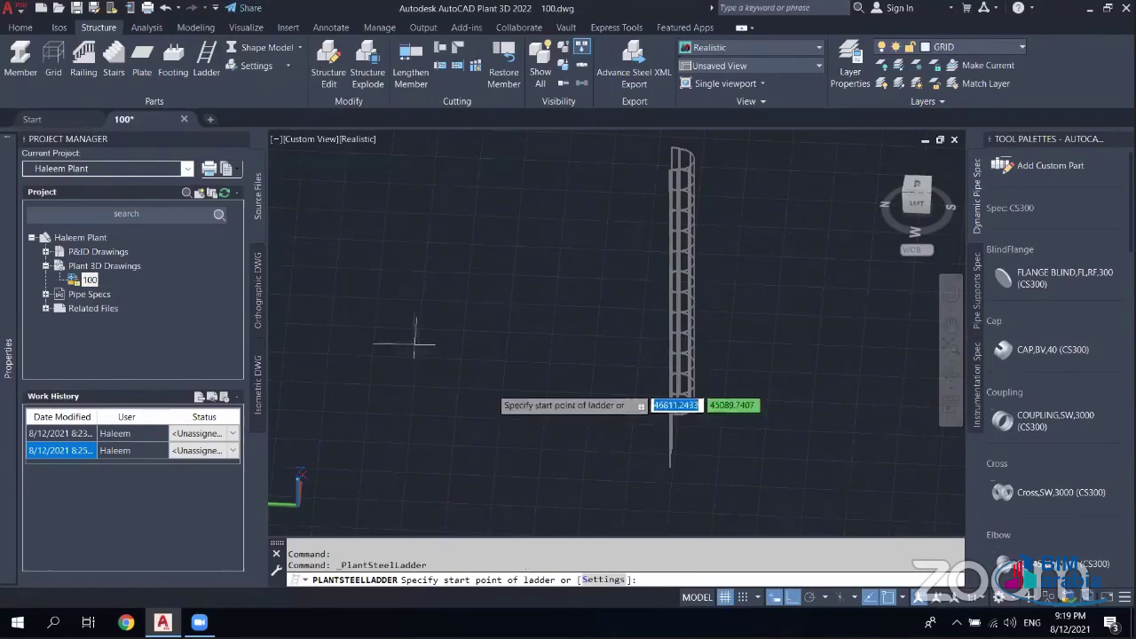
{"action": "left_click", "coordinate": [523, 423]}
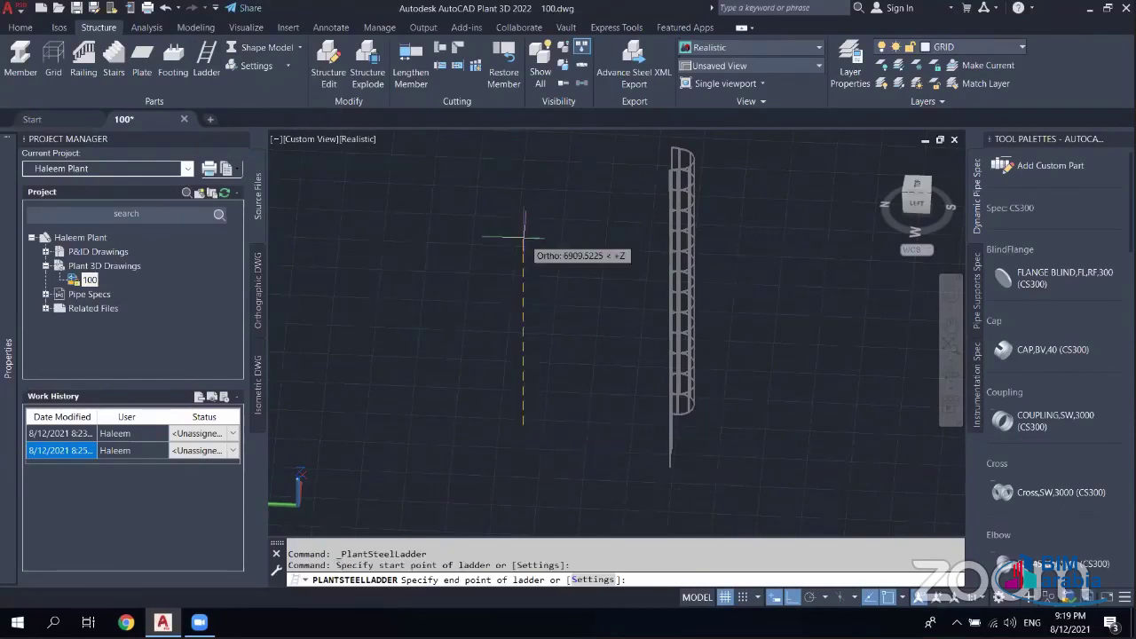
{"action": "mouse_move", "coordinate": [490, 363]}
{"action": "middle_mouse_down", "text": "shift"}
{"action": "mouse_move", "coordinate": [506, 365]}
{"action": "mouse_move", "coordinate": [488, 200]}
{"action": "middle_mouse_up", "text": "shift"}
{"action": "type", "text": "10000"}
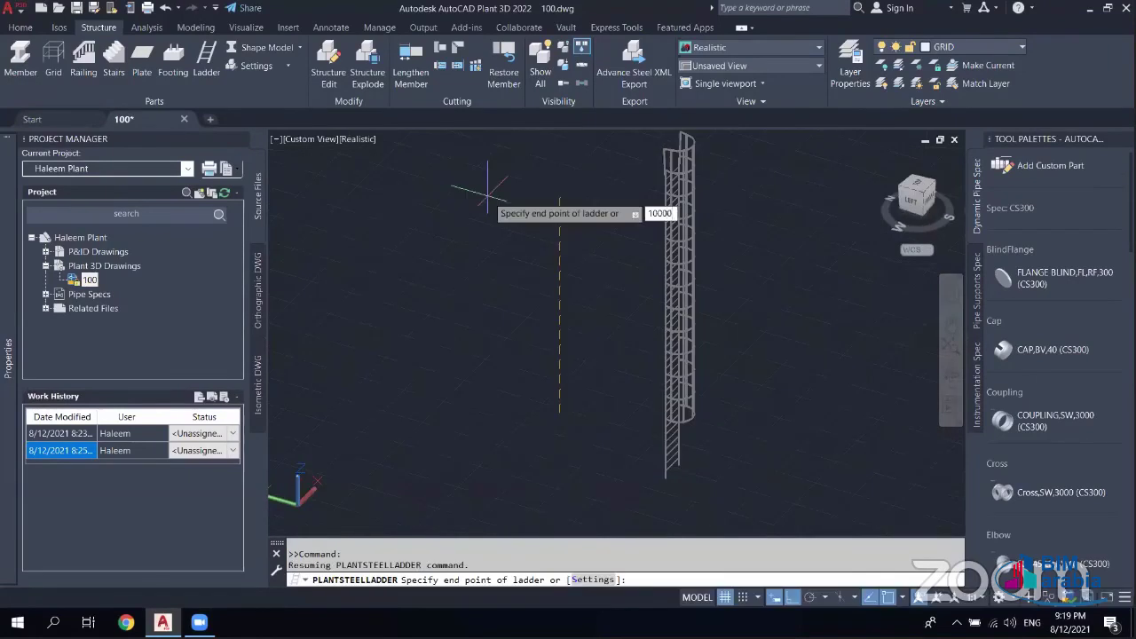
{"action": "key", "text": "Return"}
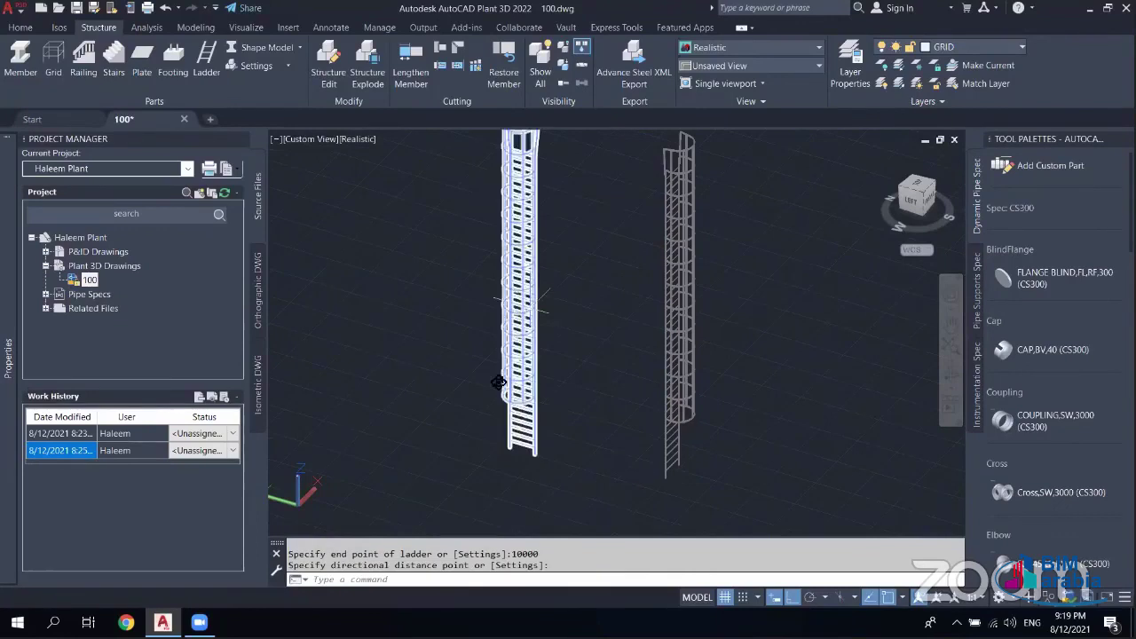
{"action": "mouse_move", "coordinate": [489, 384]}
{"action": "middle_mouse_down", "text": "shift"}
{"action": "mouse_move", "coordinate": [471, 387]}
{"action": "mouse_move", "coordinate": [506, 342]}
{"action": "middle_mouse_up", "text": "shift"}
{"action": "key", "text": "Escape"}
{"action": "left_click", "coordinate": [536, 329]}
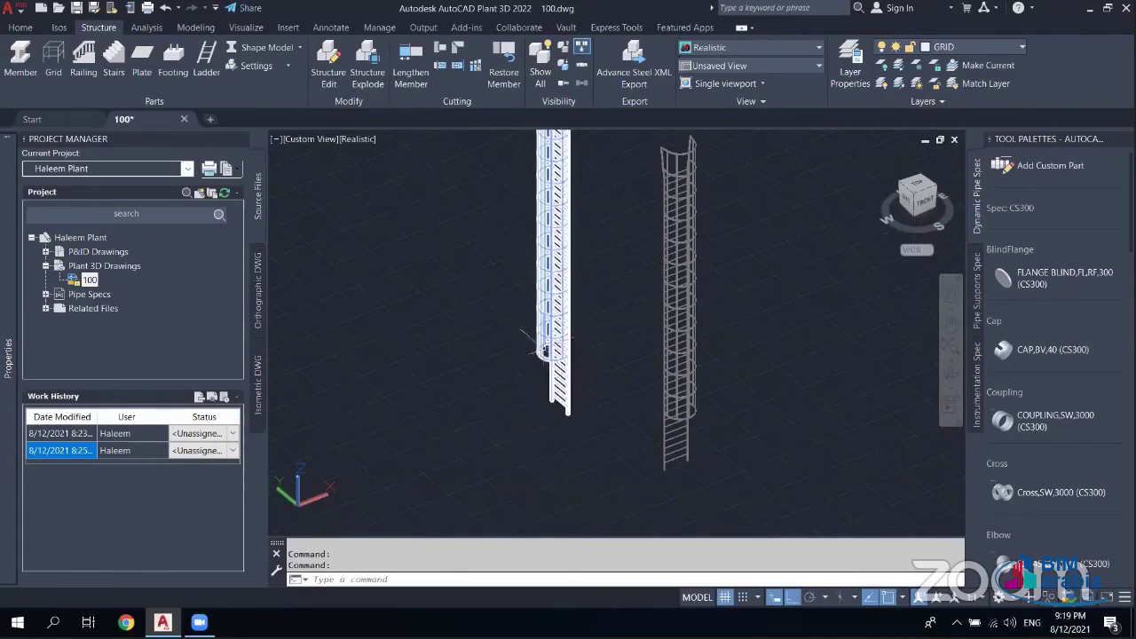
{"action": "key", "text": "Escape"}
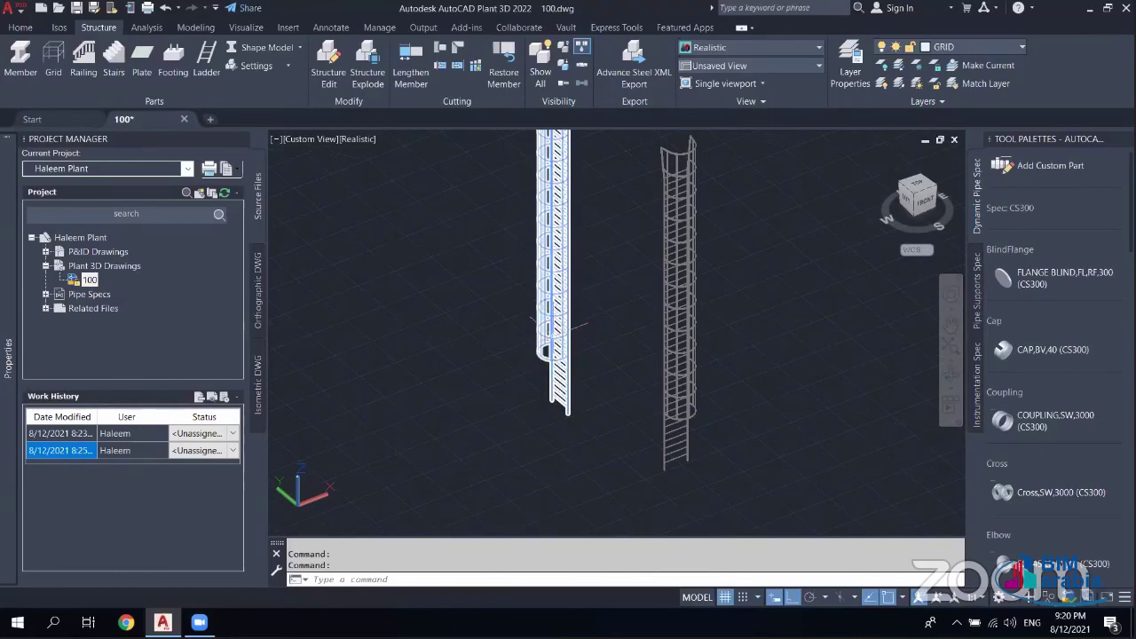
{"action": "scroll", "coordinate": [594, 324], "scroll_direction": "down", "scroll_amount": 3}
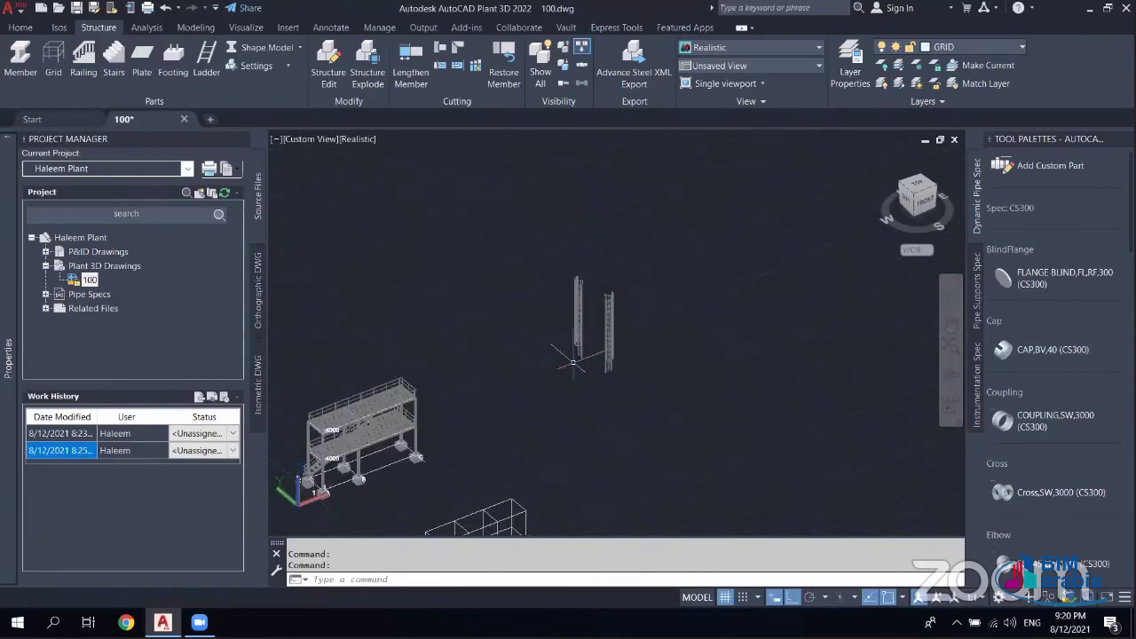
- Orbit around the platform, grating and stair, then pan to the footing C corner
{"action": "middle_click_drag", "start_coordinate": [566, 434], "coordinate": [710, 419]}
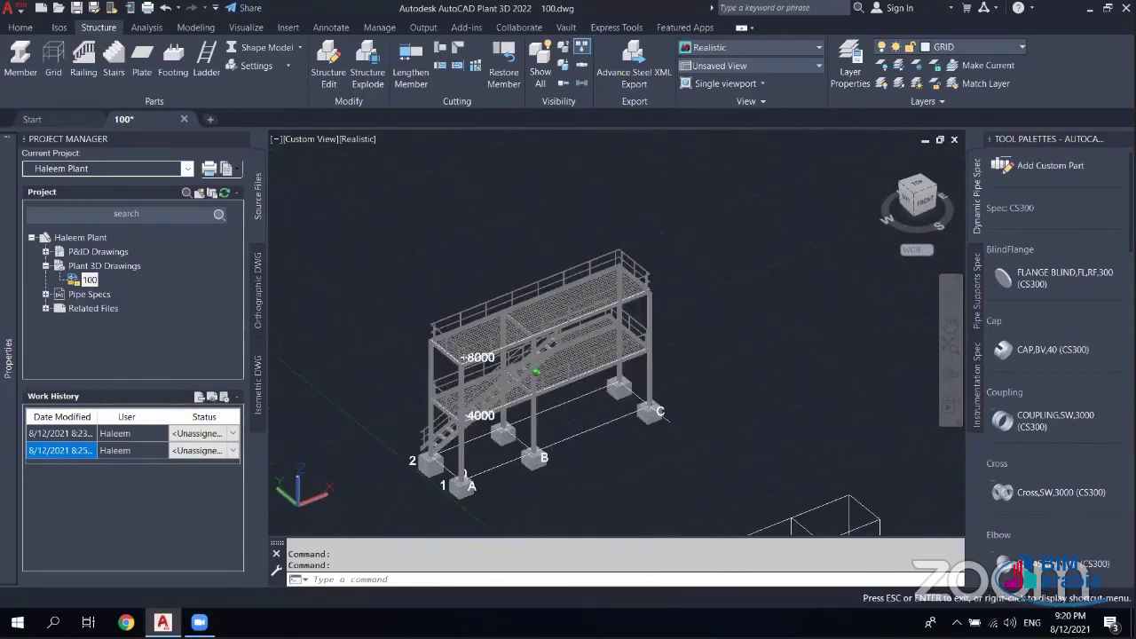
{"action": "middle_click_drag", "start_coordinate": [535, 371], "coordinate": [625, 473], "text": "shift"}
{"action": "middle_click_drag", "start_coordinate": [421, 428], "coordinate": [545, 446], "text": "shift"}
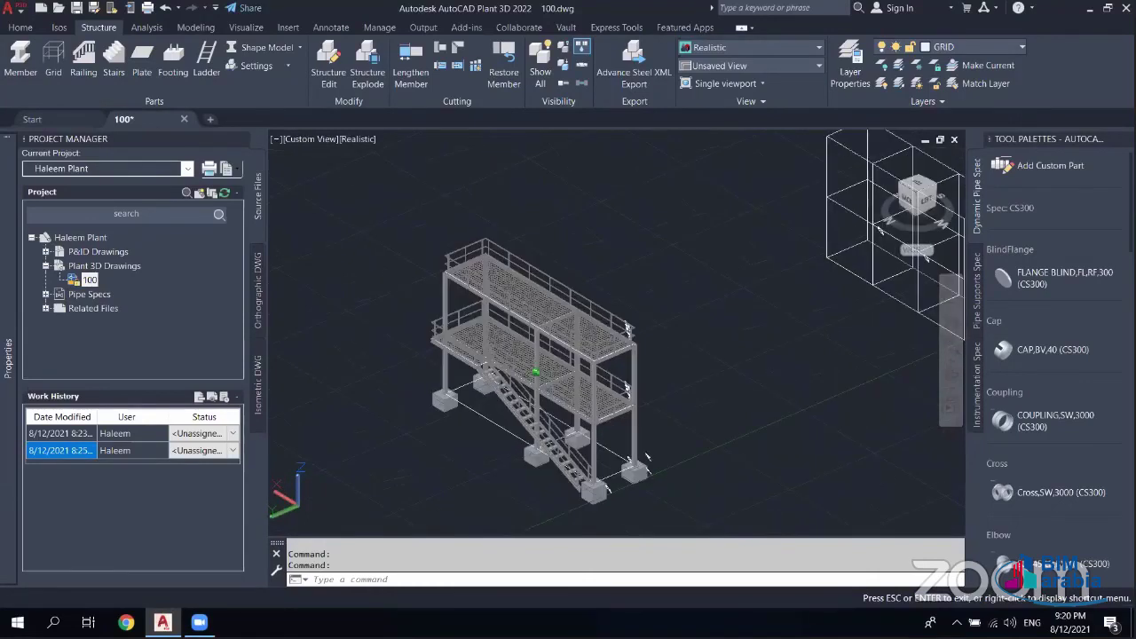
{"action": "scroll", "coordinate": [658, 352], "scroll_direction": "up", "scroll_amount": 5}
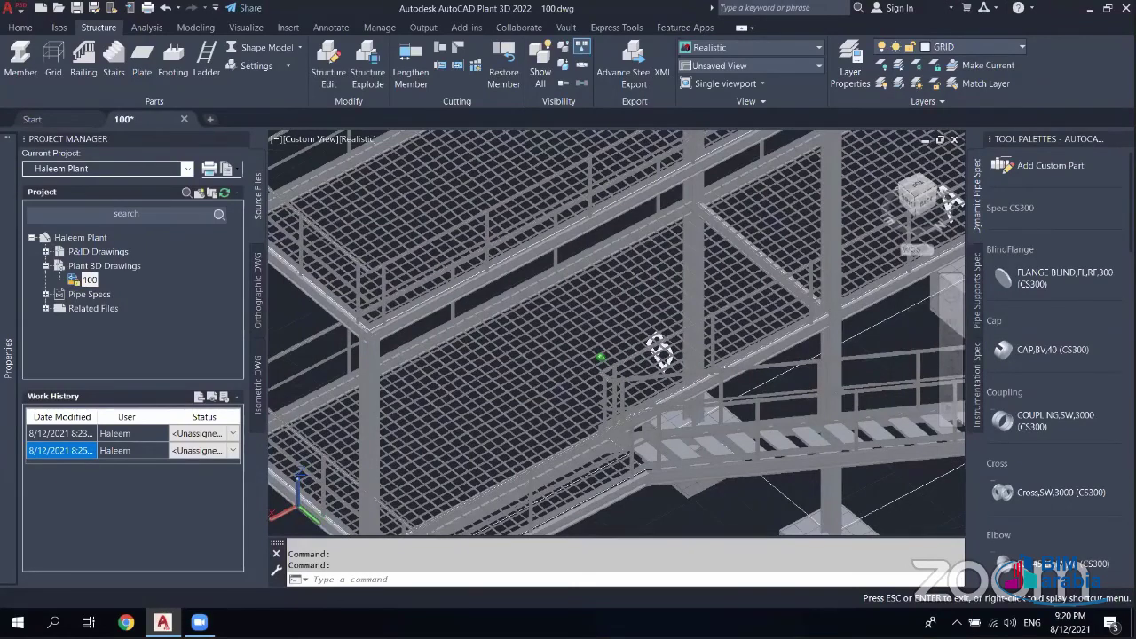
{"action": "middle_click_drag", "start_coordinate": [659, 352], "coordinate": [635, 337], "text": "shift"}
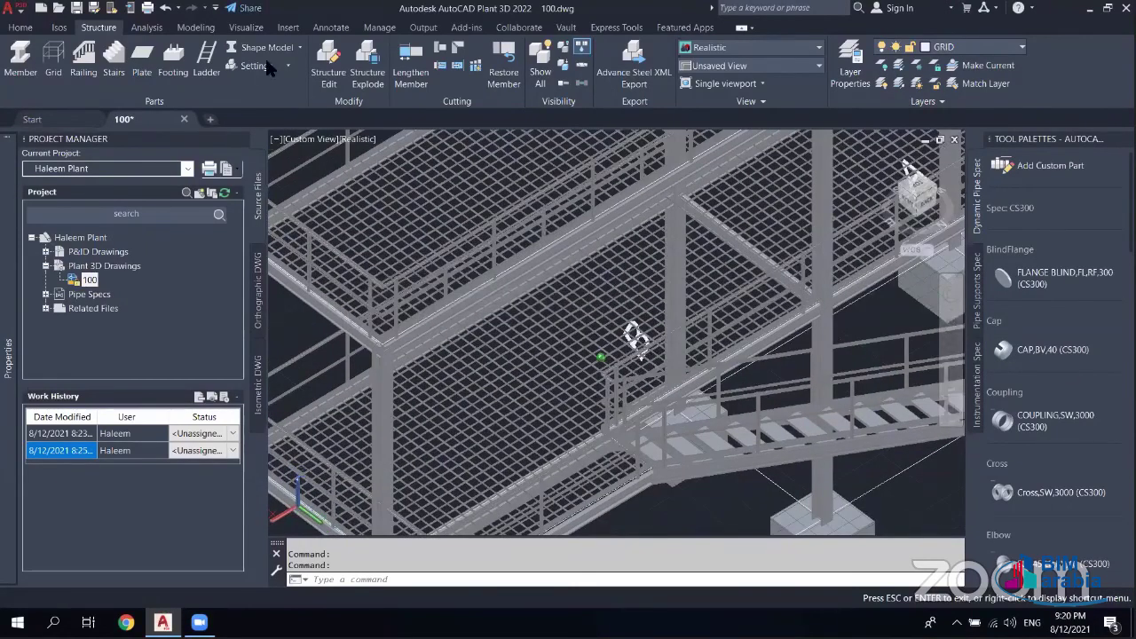
{"action": "middle_click_drag", "start_coordinate": [635, 336], "coordinate": [619, 338], "text": "shift"}
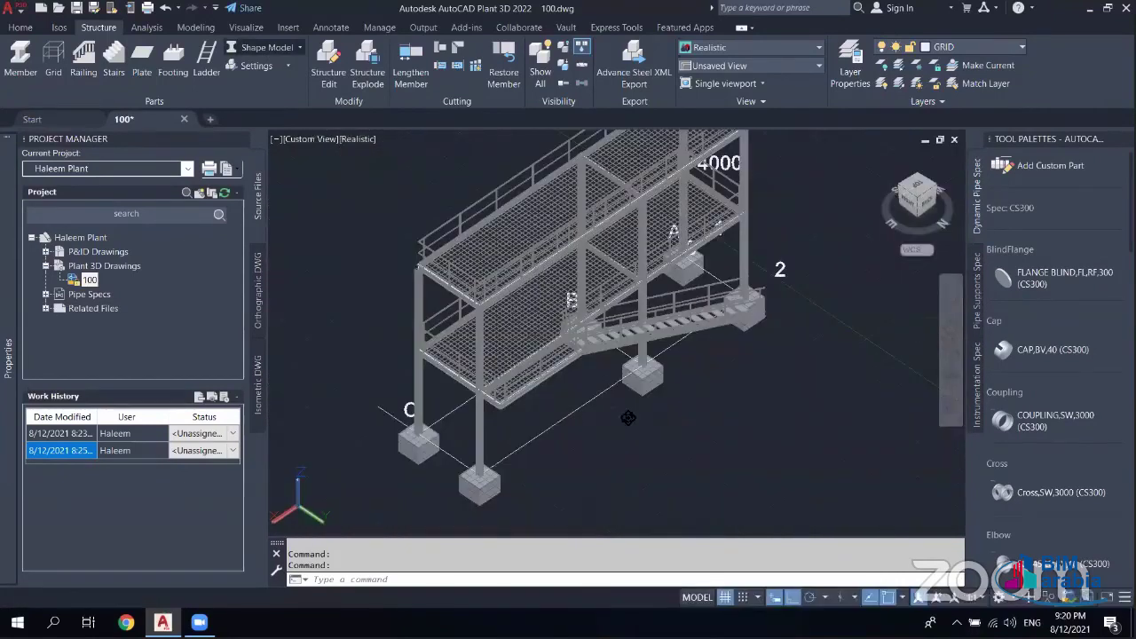
{"action": "middle_click_drag", "start_coordinate": [442, 417], "coordinate": [533, 417], "text": "shift"}
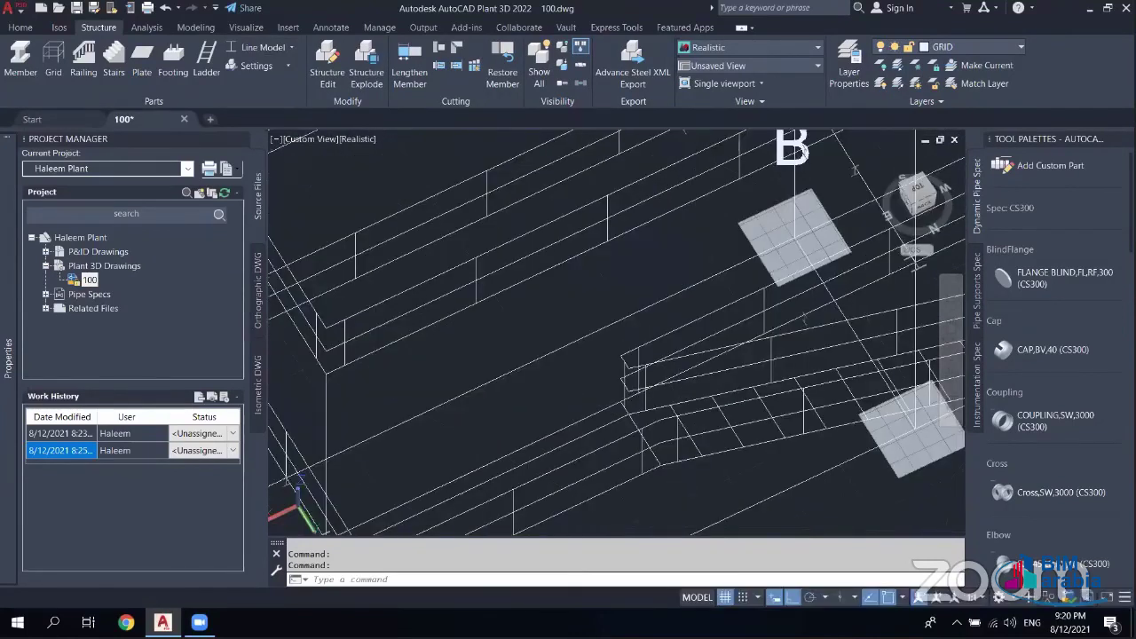
{"action": "middle_click_drag", "start_coordinate": [803, 319], "coordinate": [554, 309], "text": "shift"}
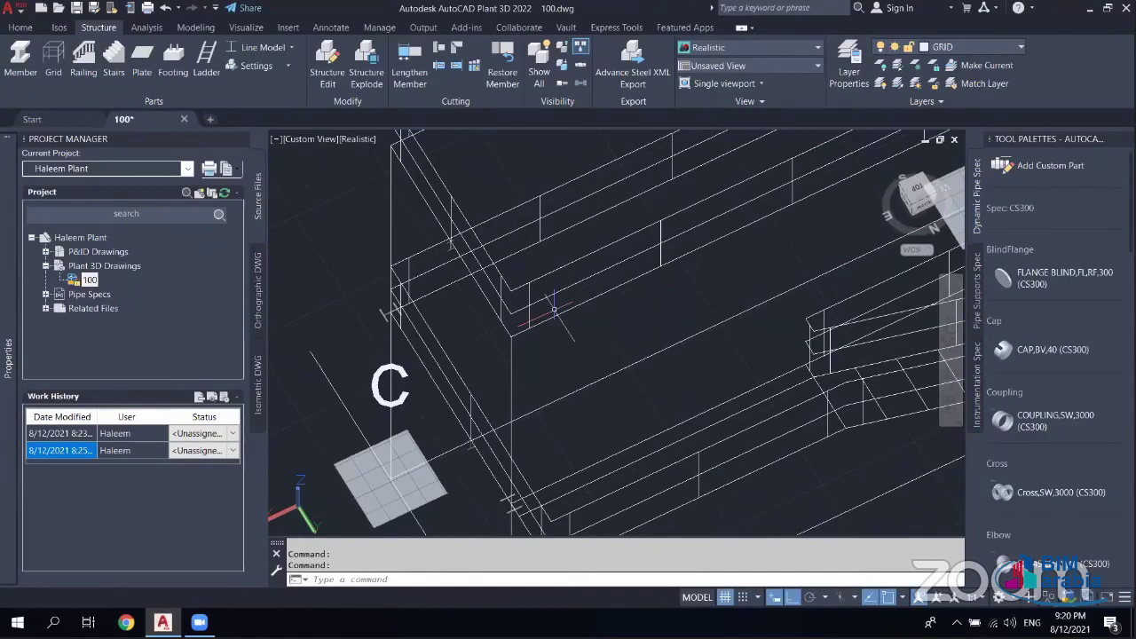
- Start a line from the beam corner with a 1000 length, then cancel it
{"action": "type", "text": "l"}
{"action": "key", "text": "Return"}
{"action": "left_click", "coordinate": [511, 335]}
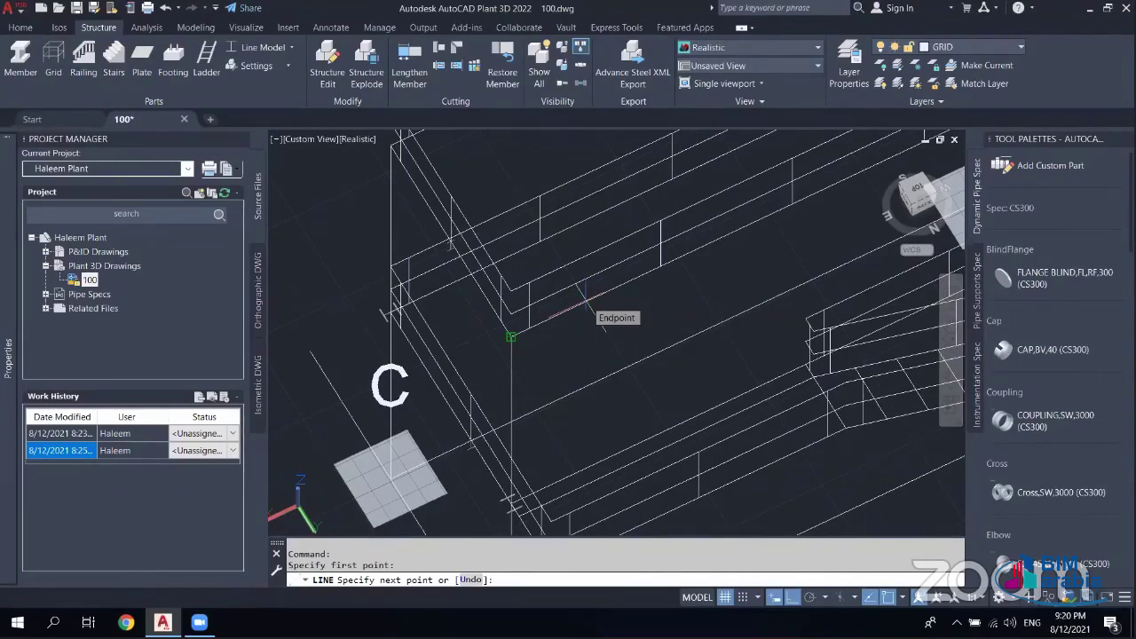
{"action": "type", "text": "1000"}
{"action": "key", "text": "Return"}
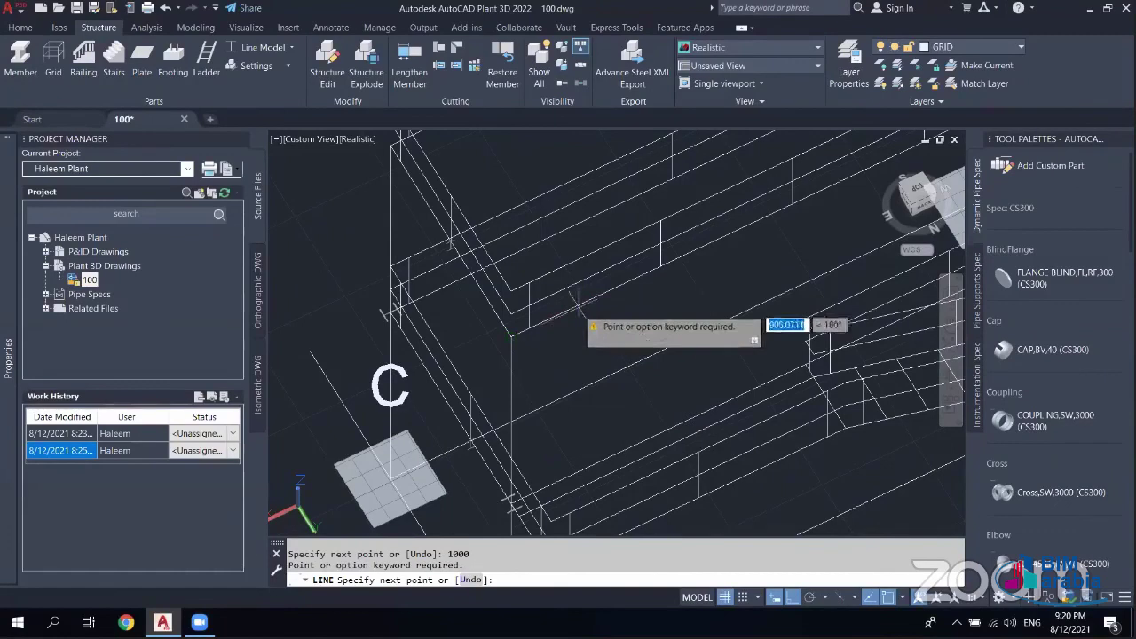
{"action": "right_click", "coordinate": [909, 491], "text": "shift"}
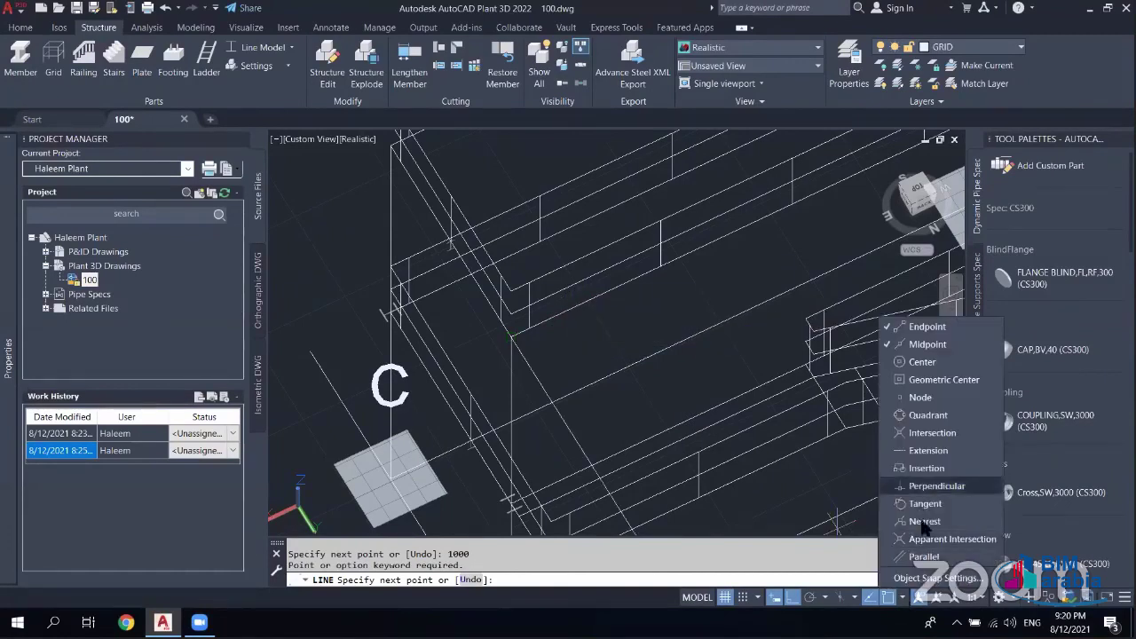
{"action": "key", "text": "Escape"}
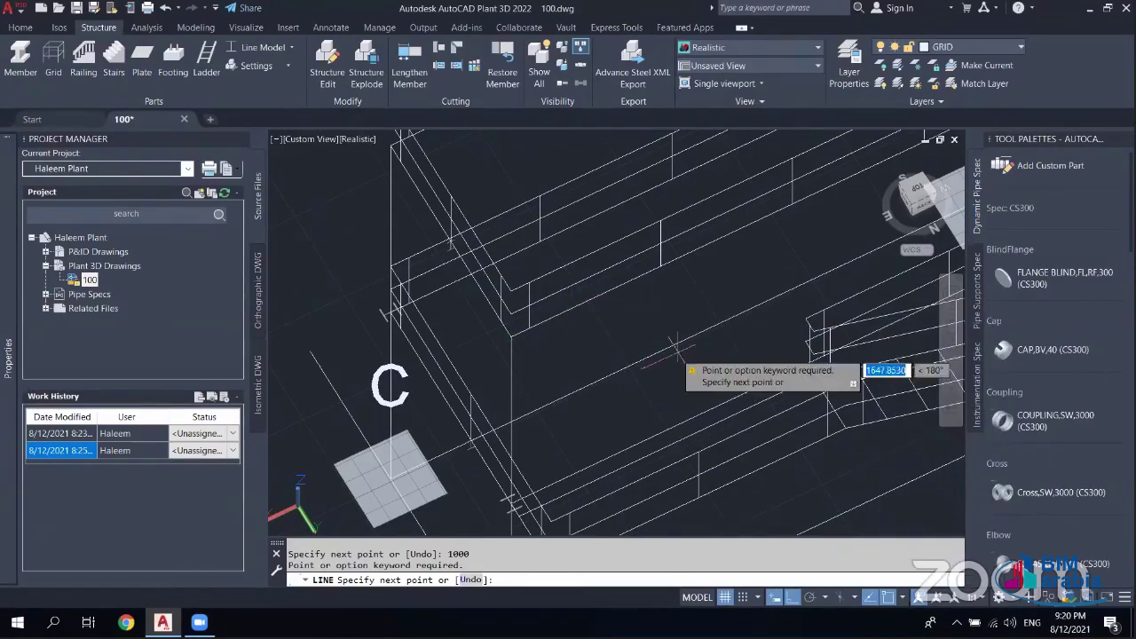
{"action": "key", "text": "Escape"}
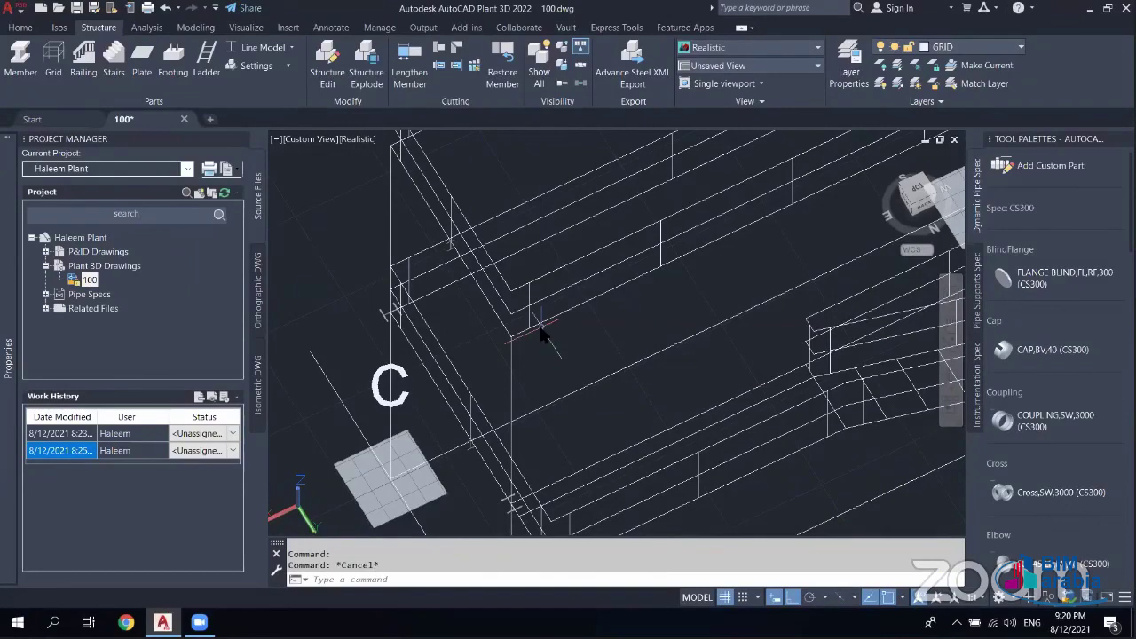
- Draw a line from the beam corner with a 1000 segment followed by a 150 segment
{"action": "type", "text": "l"}
{"action": "key", "text": "Return"}
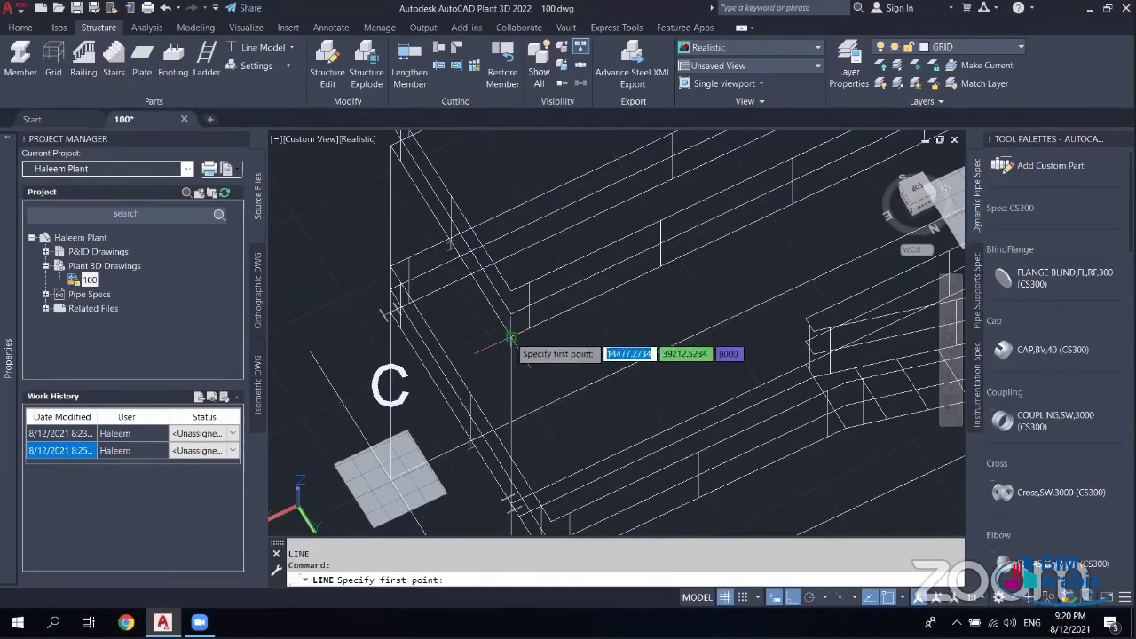
{"action": "left_click", "coordinate": [511, 338]}
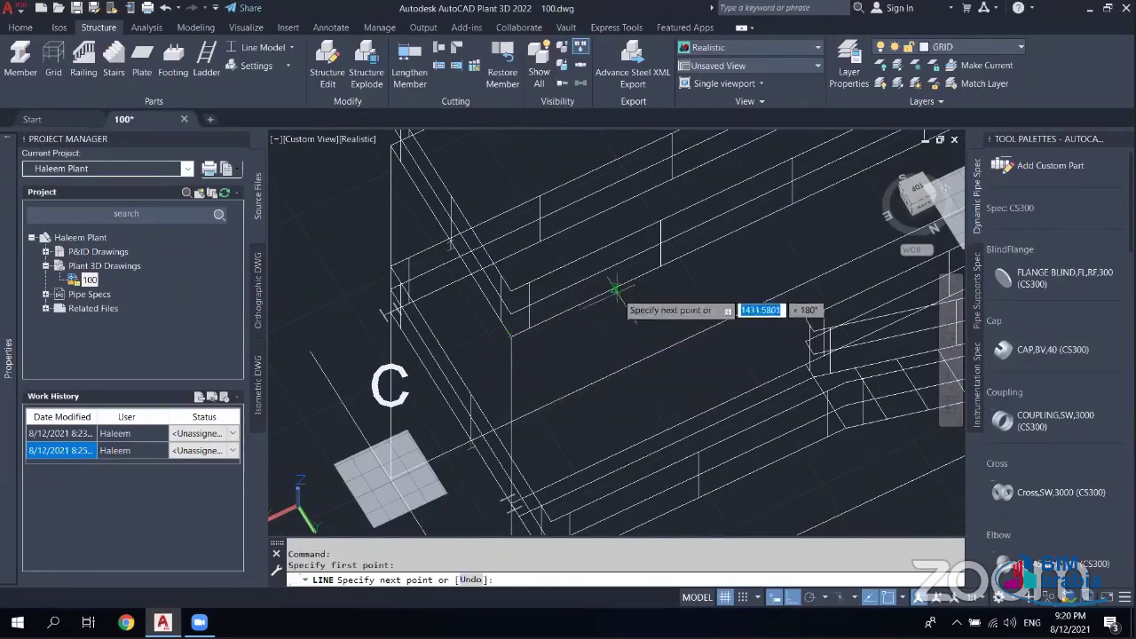
{"action": "type", "text": "1000"}
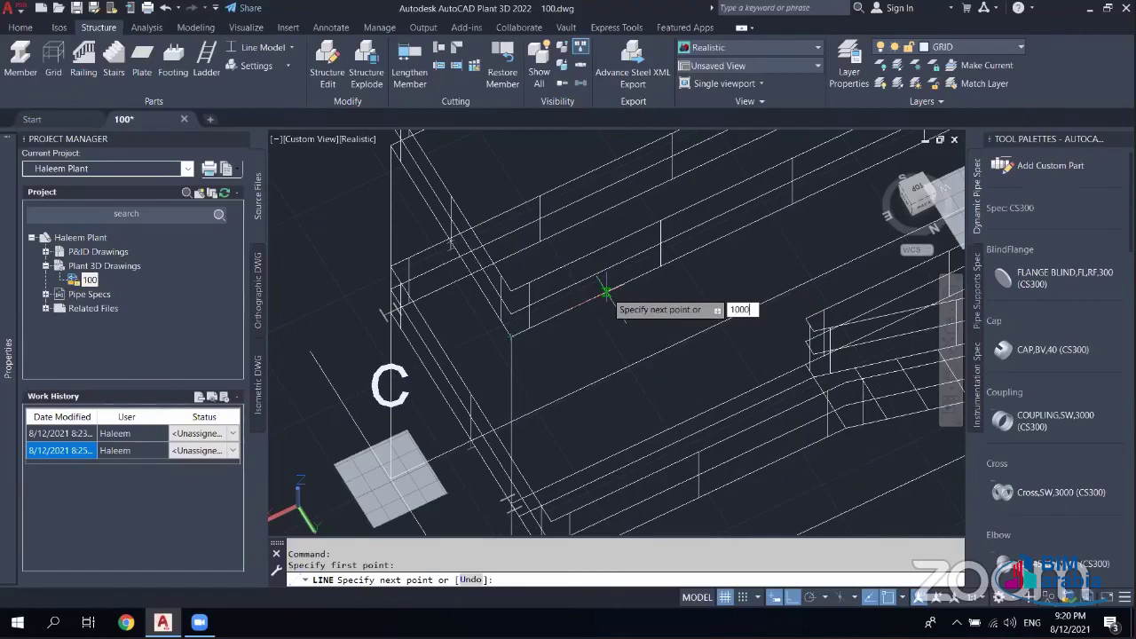
{"action": "key", "text": "Return"}
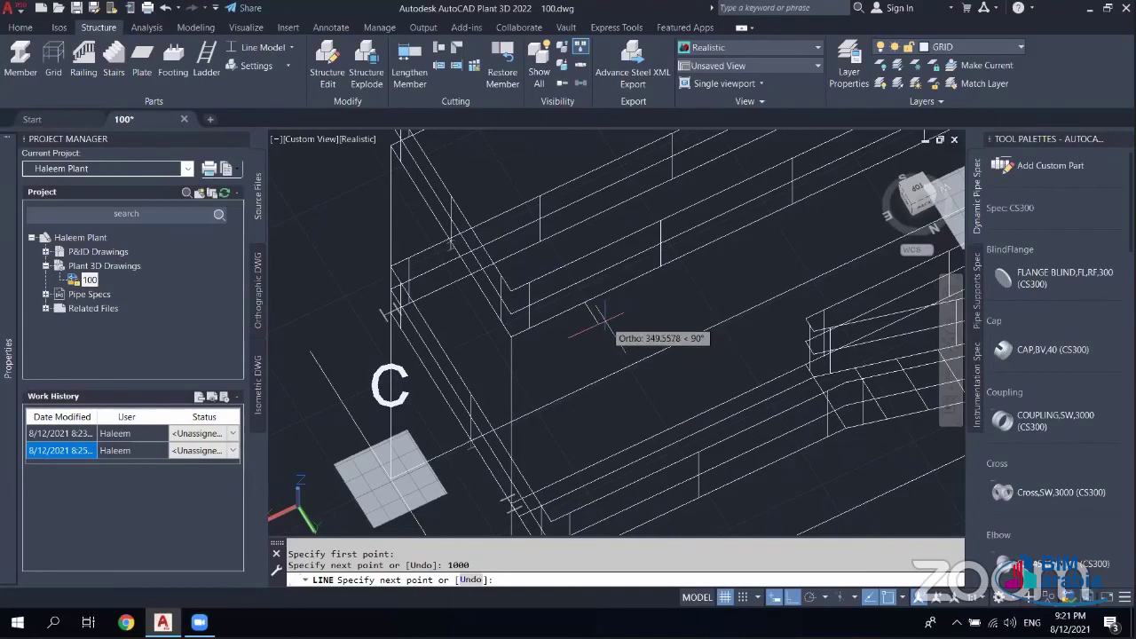
{"action": "type", "text": "150"}
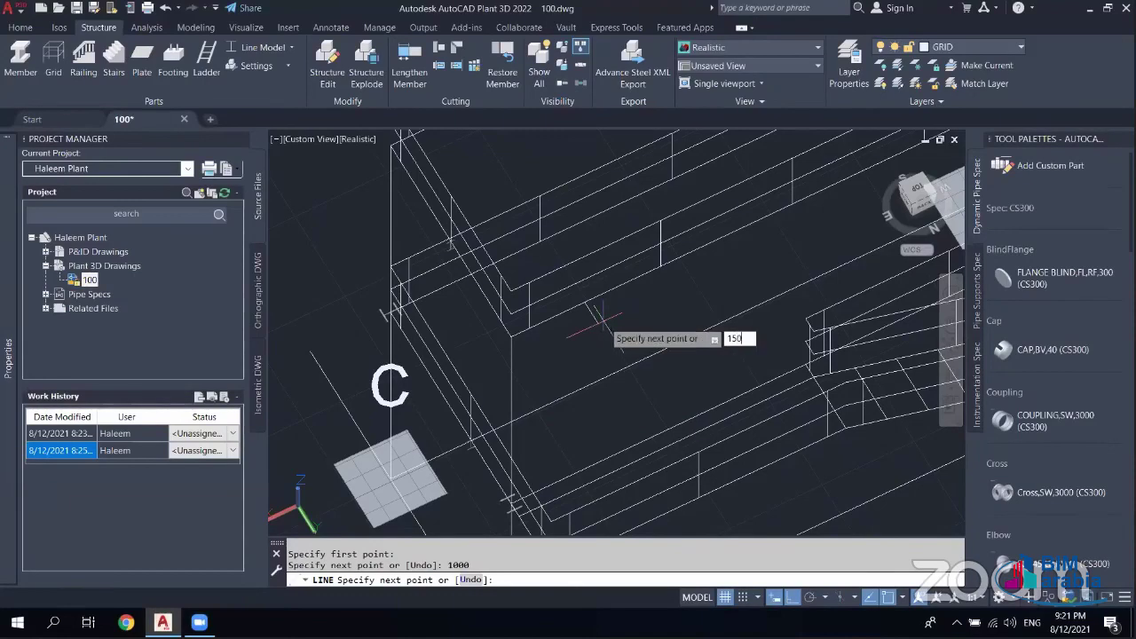
{"action": "key", "text": "Return"}
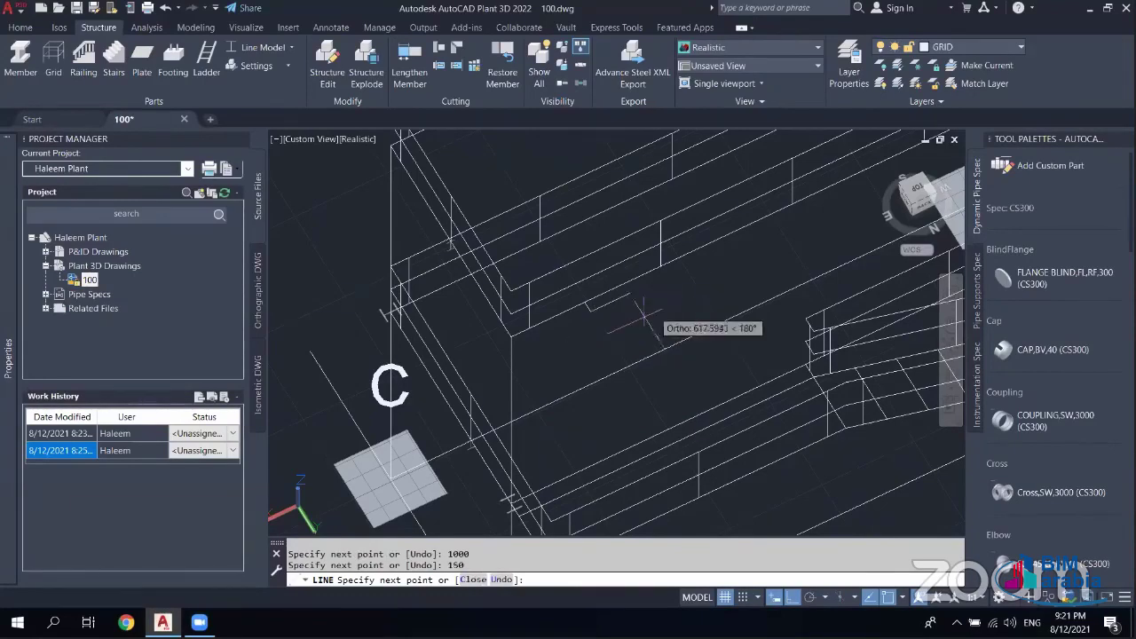
{"action": "key", "text": "Escape"}
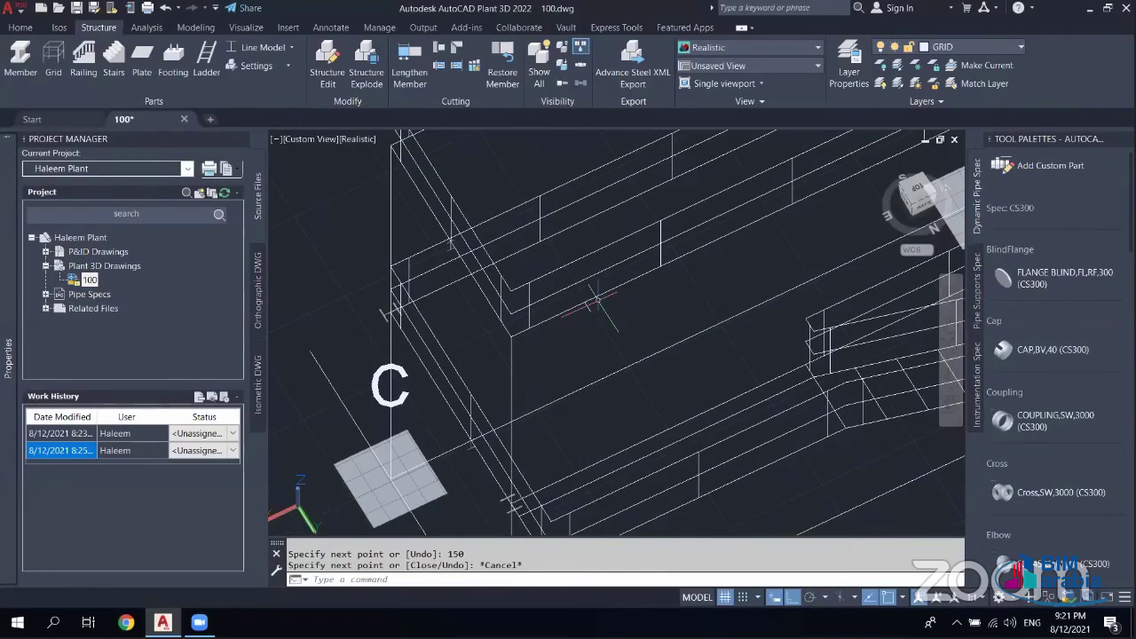
- Zoom in and orbit the view toward the frame corner near grid C
{"action": "scroll", "coordinate": [597, 300], "scroll_direction": "up", "scroll_amount": 2}
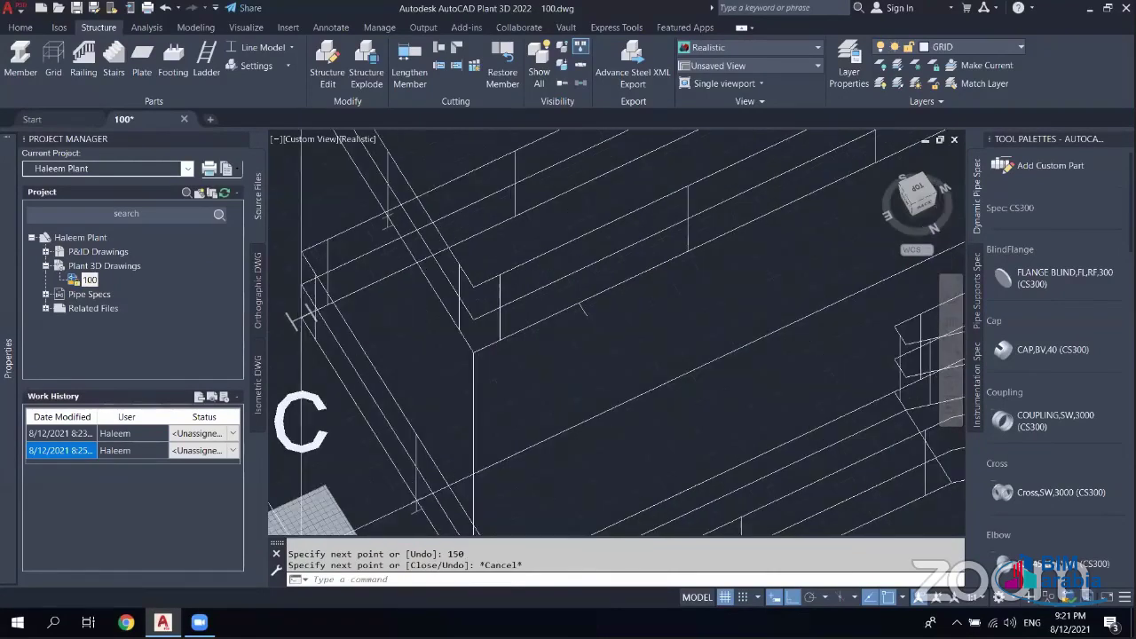
{"action": "scroll", "coordinate": [599, 298], "scroll_direction": "up", "scroll_amount": 1}
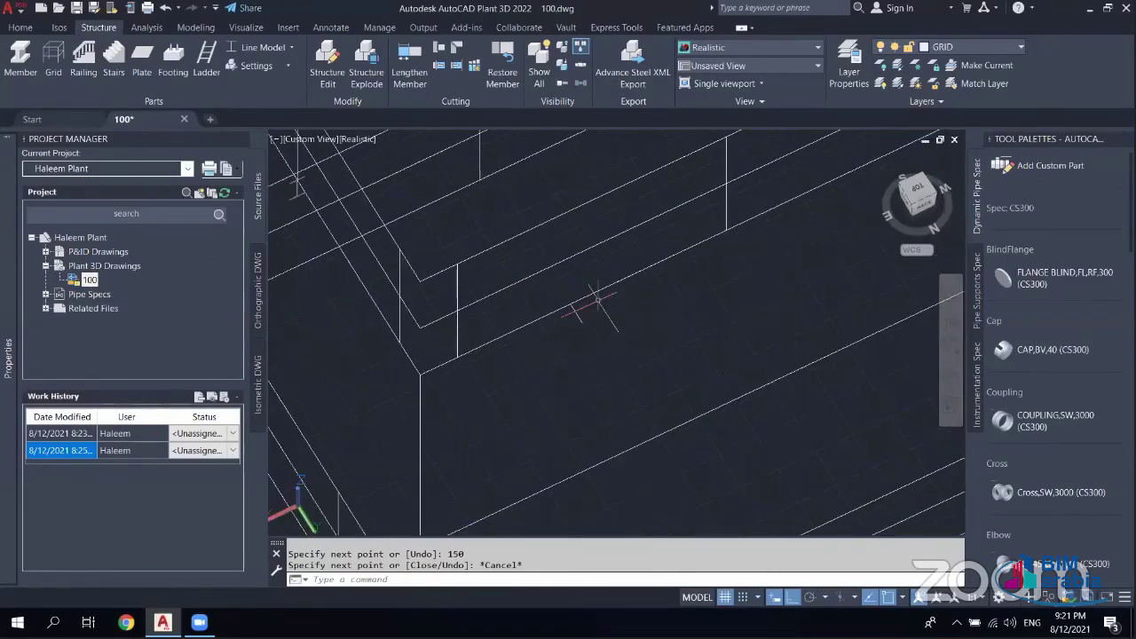
{"action": "middle_click_drag", "start_coordinate": [674, 435], "coordinate": [686, 351], "text": "shift"}
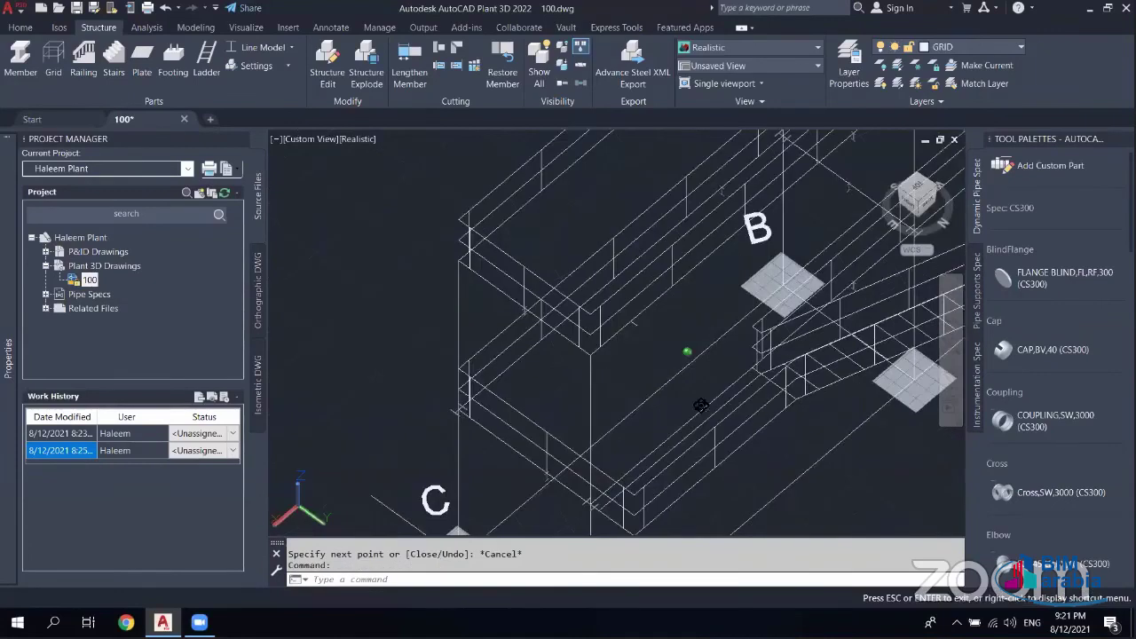
{"action": "middle_click_drag", "start_coordinate": [700, 405], "coordinate": [725, 410], "text": "shift"}
{"action": "middle_click_drag", "start_coordinate": [652, 325], "coordinate": [684, 312], "text": "shift"}
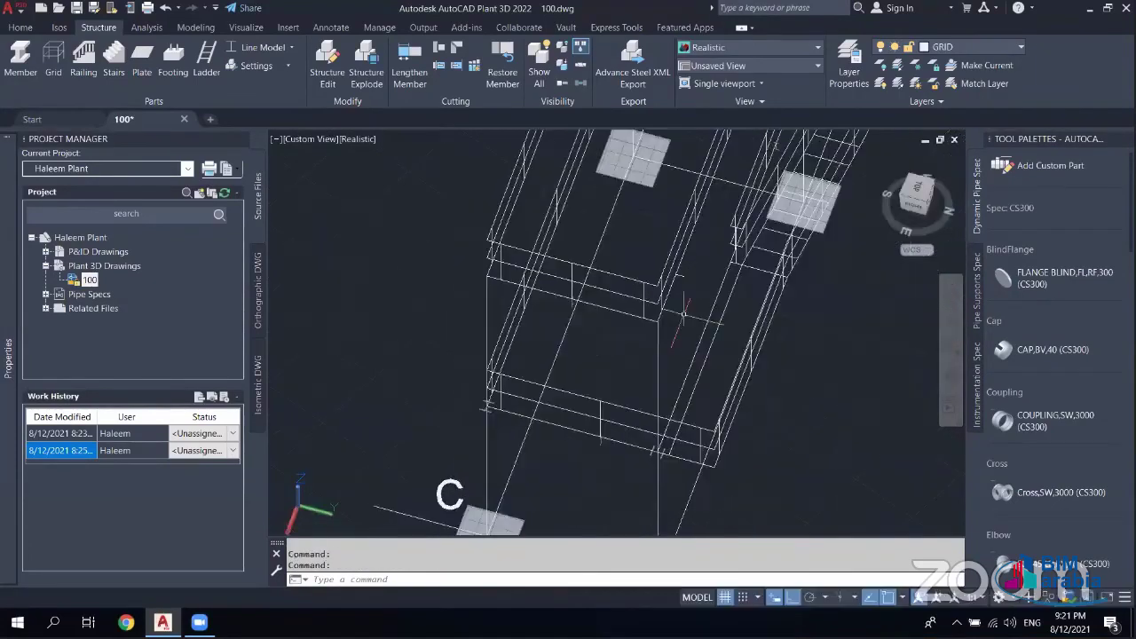
- Place a first caged ladder from the beam corner, setting its end point and cage side
{"action": "left_click", "coordinate": [210, 71]}
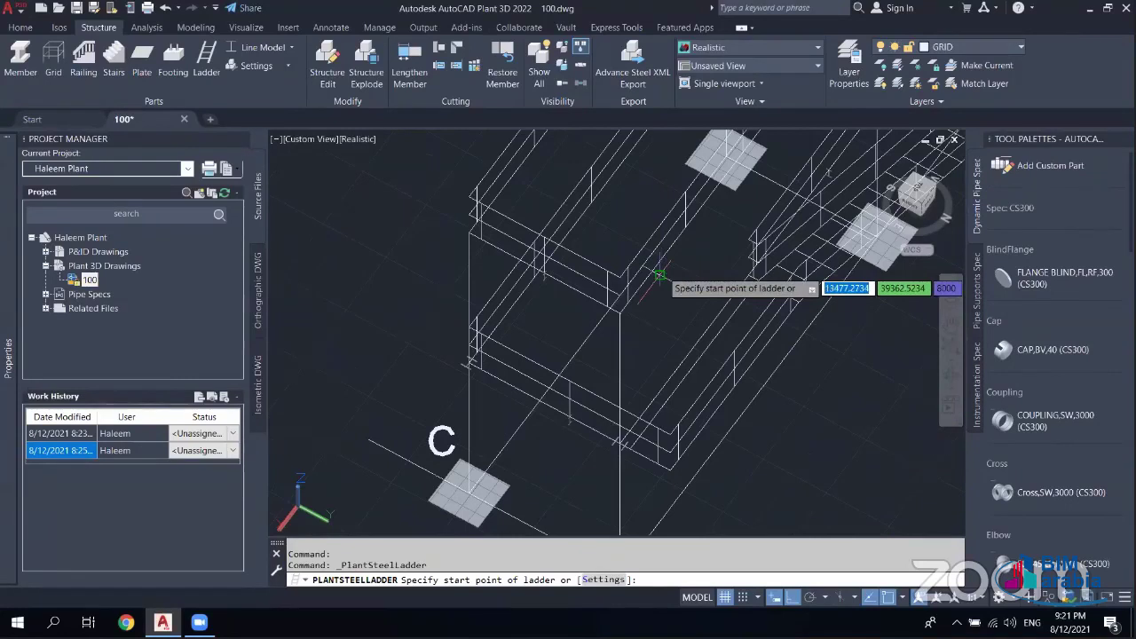
{"action": "scroll", "coordinate": [659, 275], "scroll_direction": "up", "scroll_amount": 2}
{"action": "key", "text": "Return"}
{"action": "left_click", "coordinate": [643, 213]}
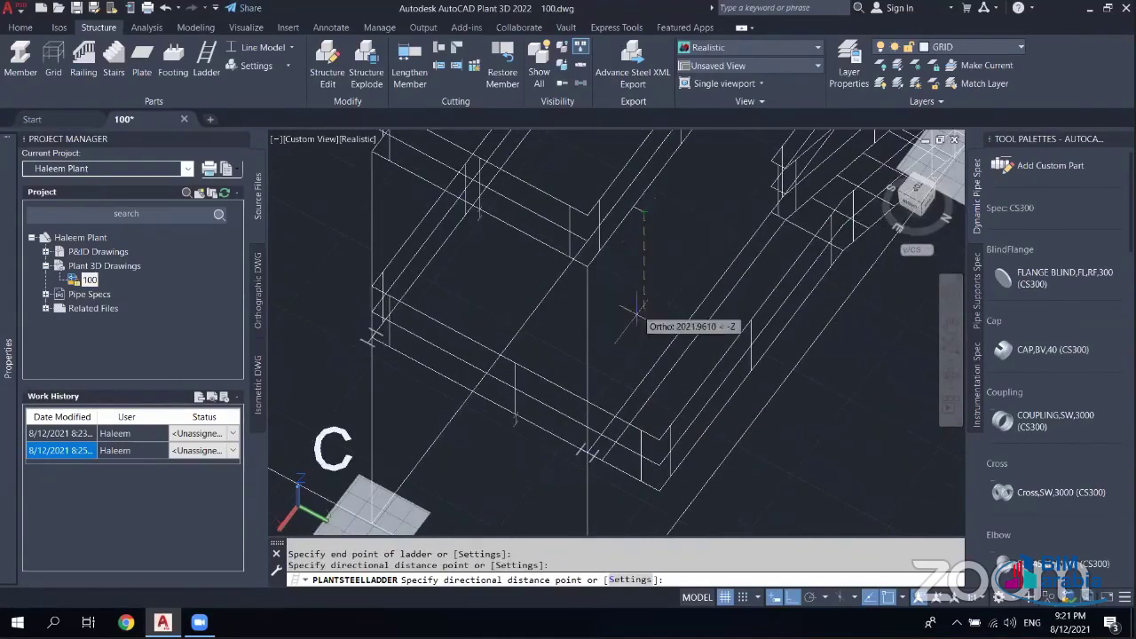
{"action": "left_click", "coordinate": [632, 207]}
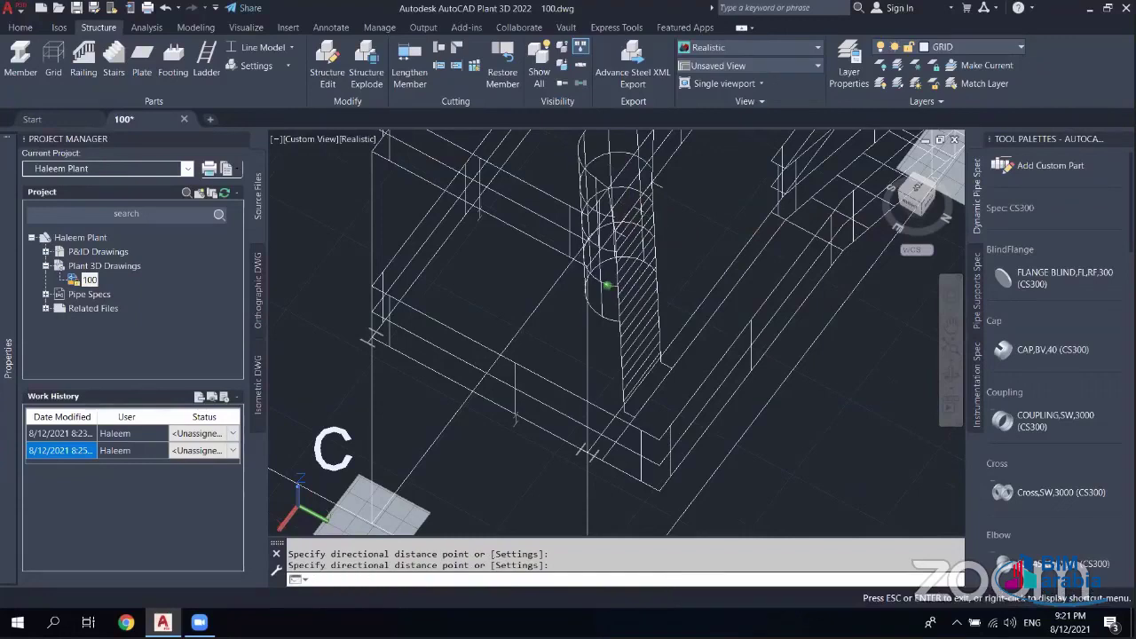
- Inspect the new ladder across the frame, then undo it
{"action": "middle_click_drag", "start_coordinate": [333, 448], "coordinate": [333, 448], "text": "shift"}
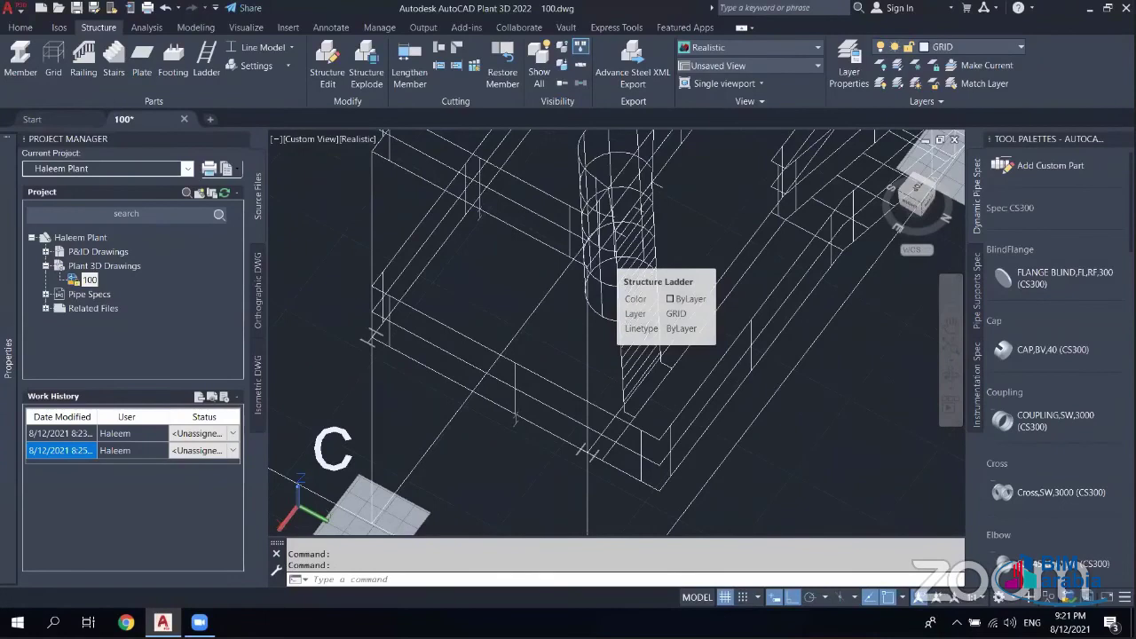
{"action": "mouse_move", "coordinate": [613, 266]}
{"action": "middle_mouse_down"}
{"action": "mouse_move", "coordinate": [646, 345]}
{"action": "mouse_move", "coordinate": [610, 331]}
{"action": "middle_mouse_up"}
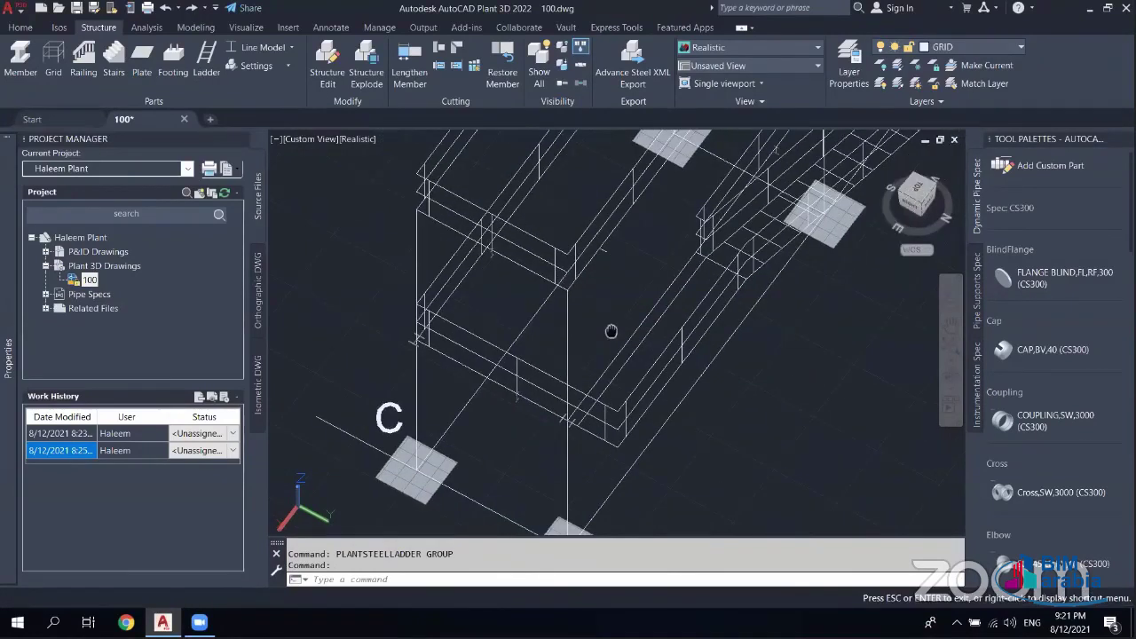
{"action": "scroll", "coordinate": [611, 331], "scroll_direction": "up", "scroll_amount": 3}
{"action": "key", "text": "Escape"}
- Place the ladder again from the beam edge straight down, set its cage side, and turn Ortho on
{"action": "key", "text": "Return"}
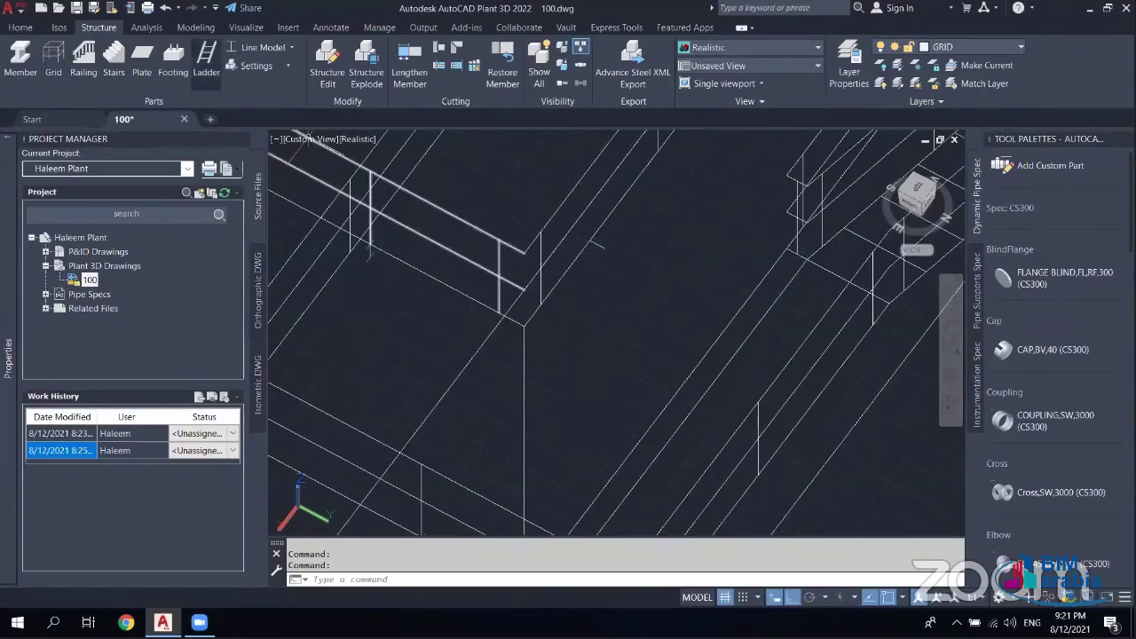
{"action": "left_click", "coordinate": [590, 239]}
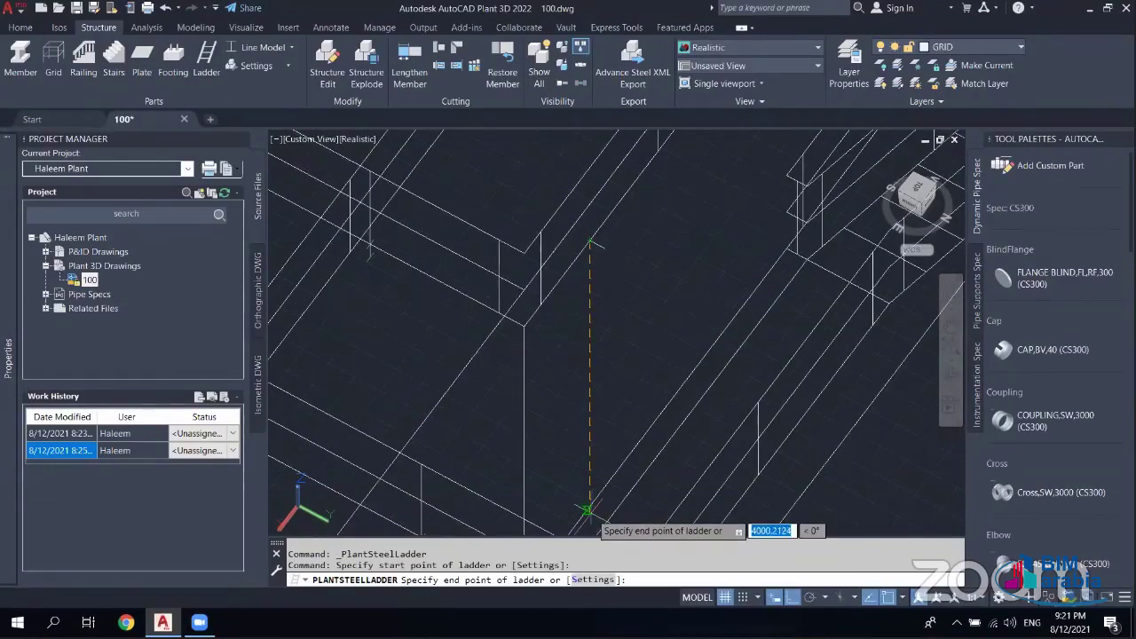
{"action": "left_click", "coordinate": [587, 510]}
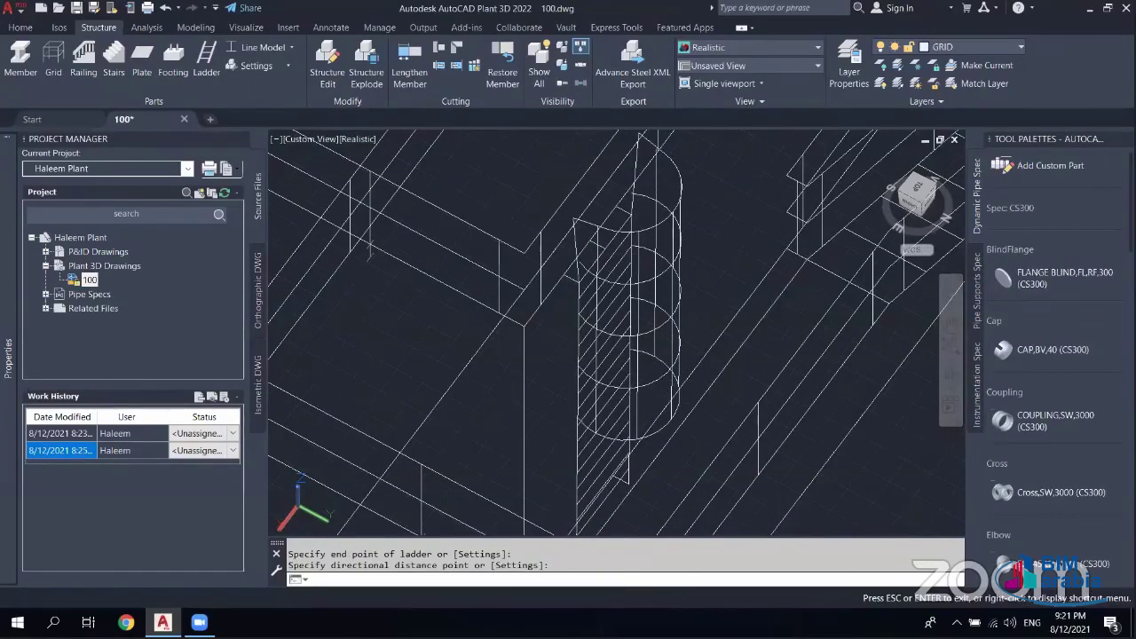
{"action": "left_click", "coordinate": [697, 255]}
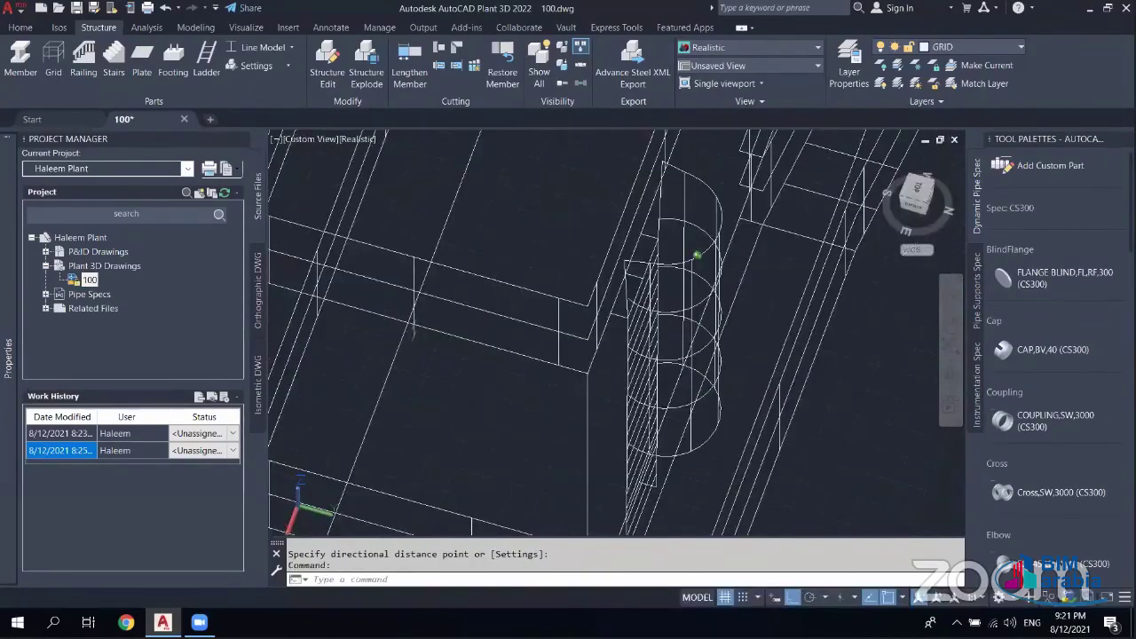
{"action": "key", "text": "F8"}
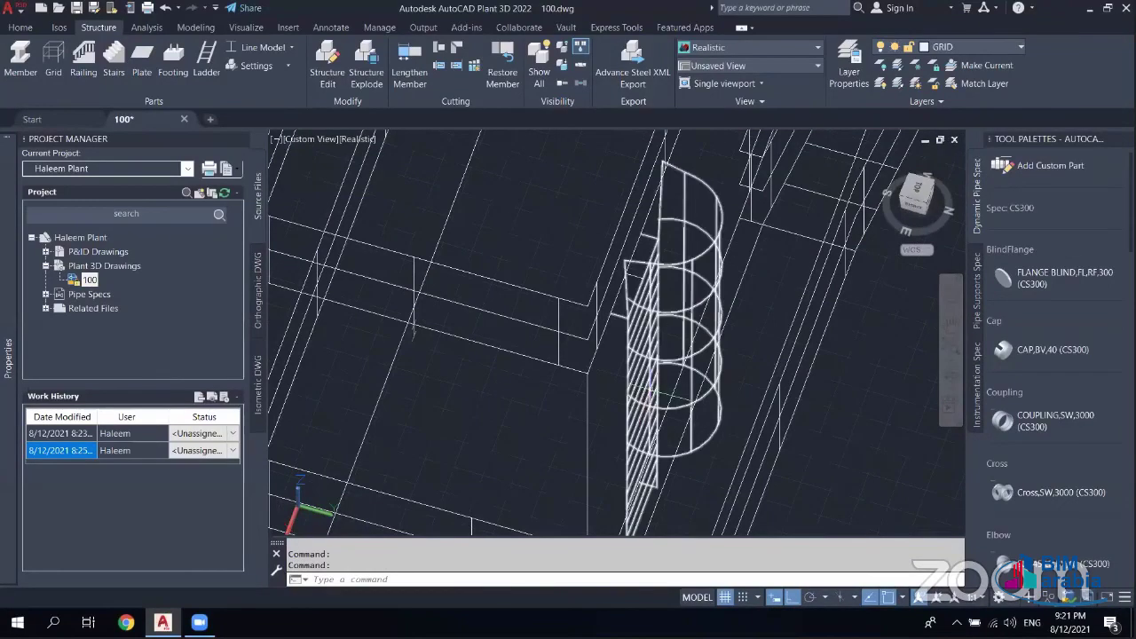
{"action": "scroll", "coordinate": [657, 395], "scroll_direction": "down", "scroll_amount": 2}
- Finish the ladder with Ortho on and a 150 directional distance, then select the stray ladder
{"action": "scroll", "coordinate": [630, 293], "scroll_direction": "down", "scroll_amount": 2}
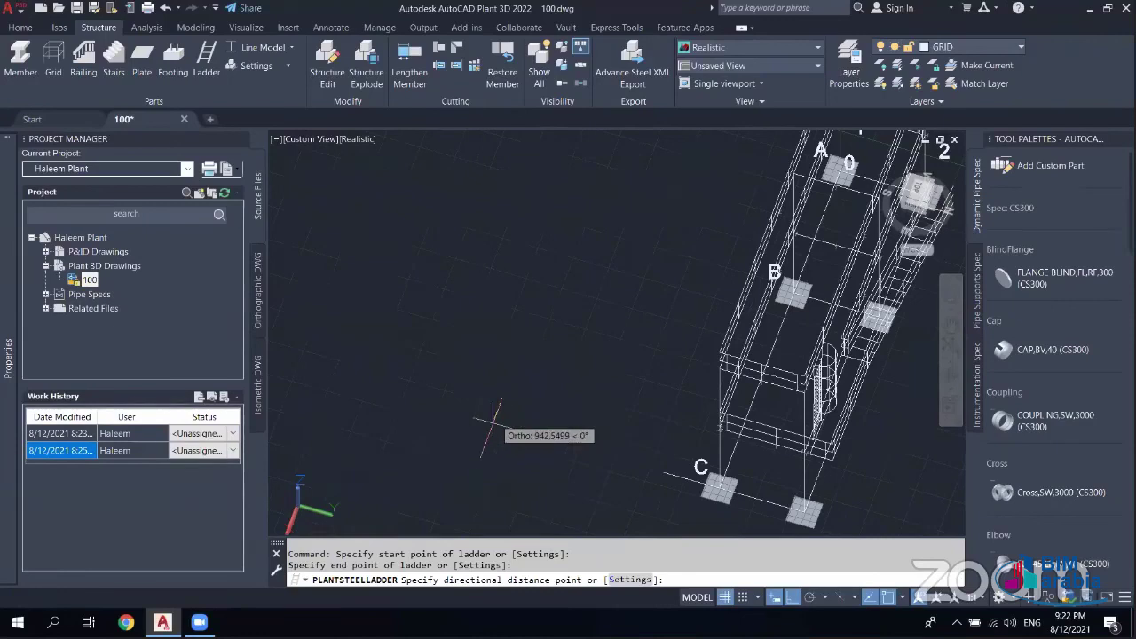
{"action": "key", "text": "F8"}
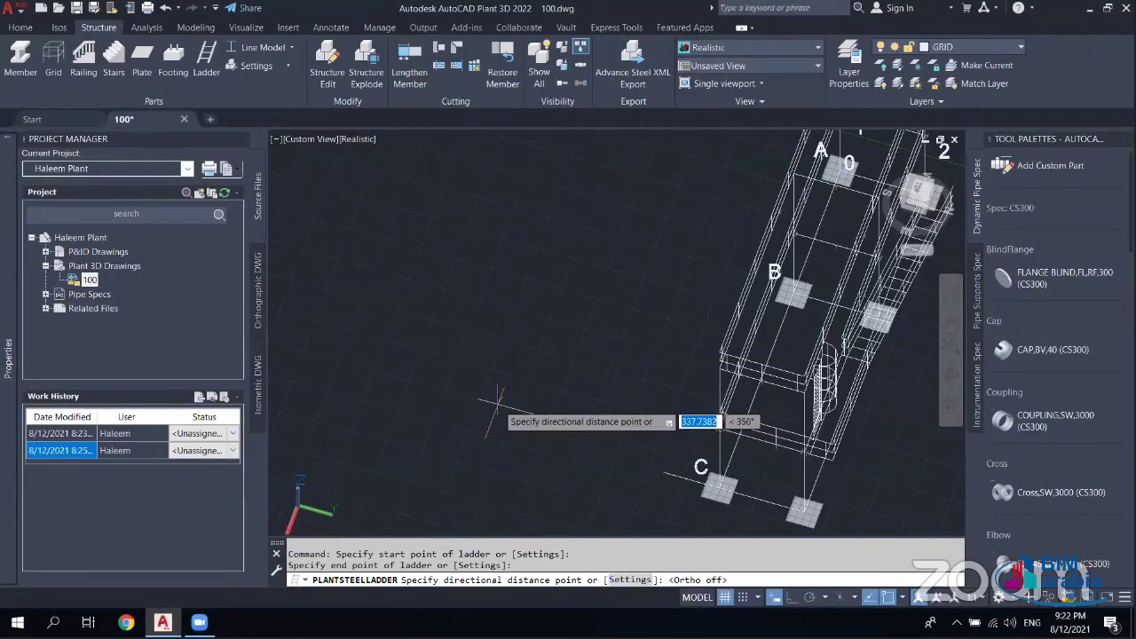
{"action": "key", "text": "F8"}
{"action": "type", "text": "150"}
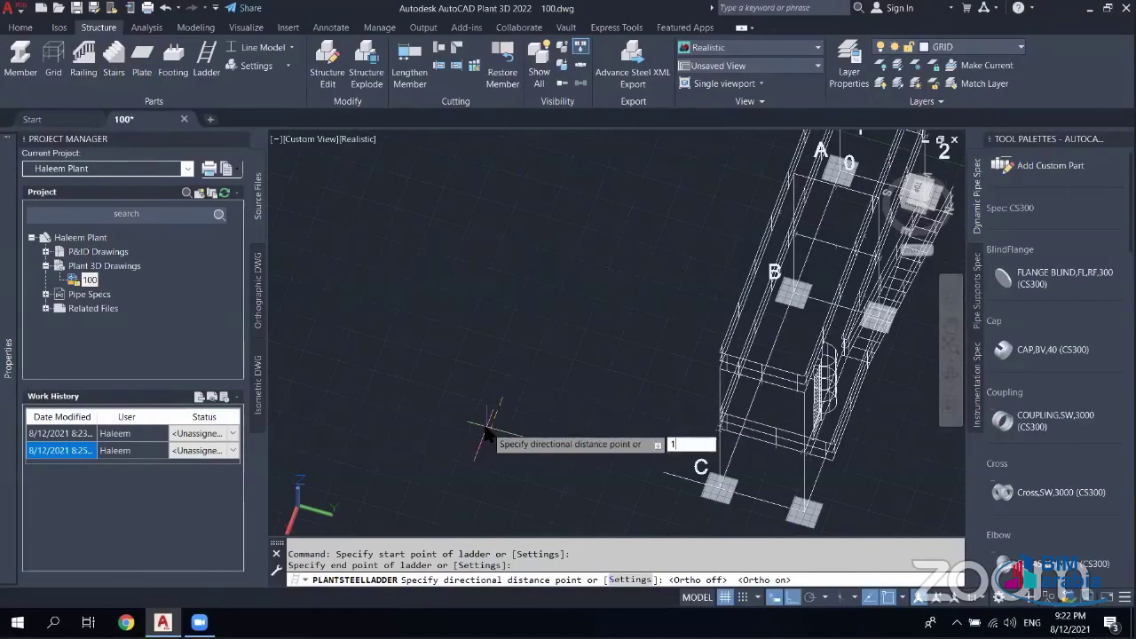
{"action": "key", "text": "Return"}
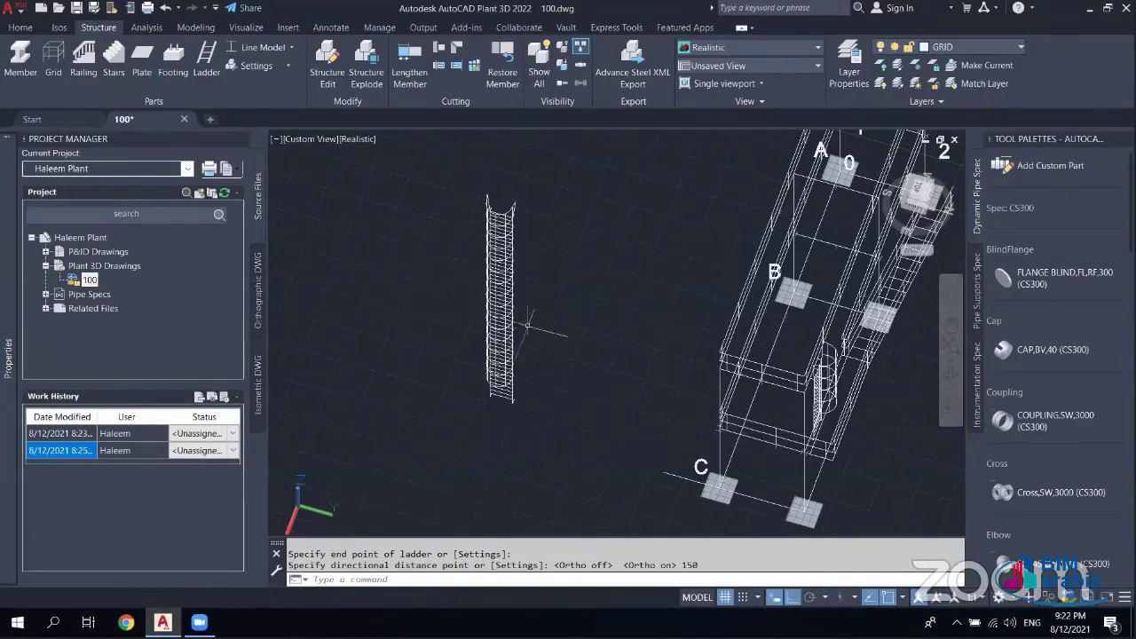
{"action": "middle_click_drag", "start_coordinate": [429, 343], "coordinate": [426, 325], "text": "shift"}
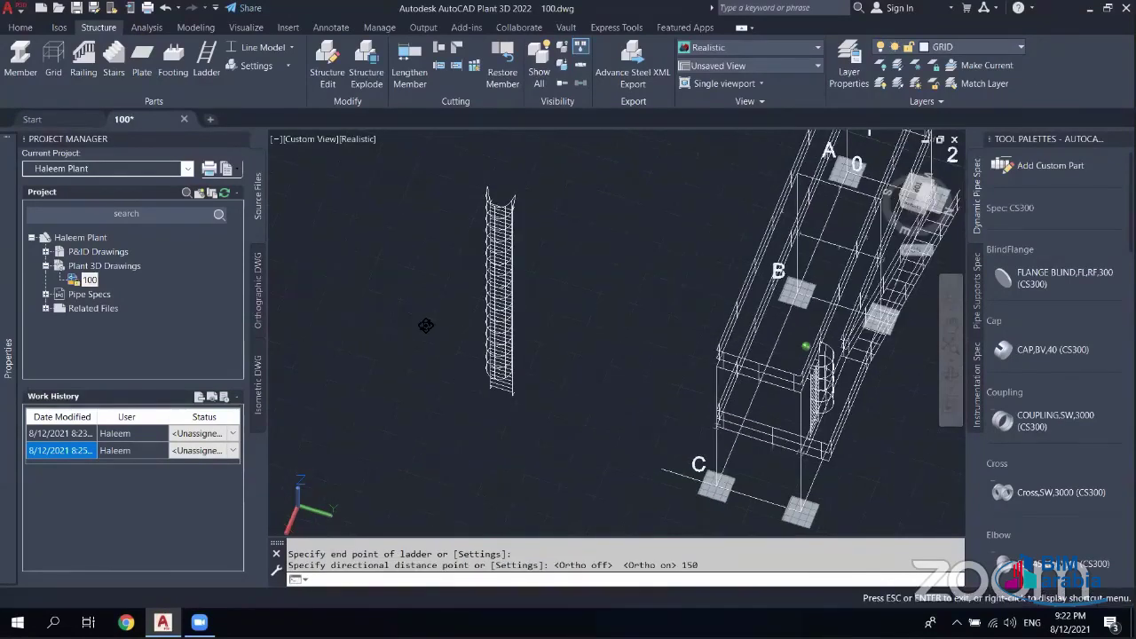
{"action": "left_click", "coordinate": [568, 355]}
- Delete the stray free-standing ladder and bring the ladder cage and railings into view
{"action": "key", "text": "Delete"}
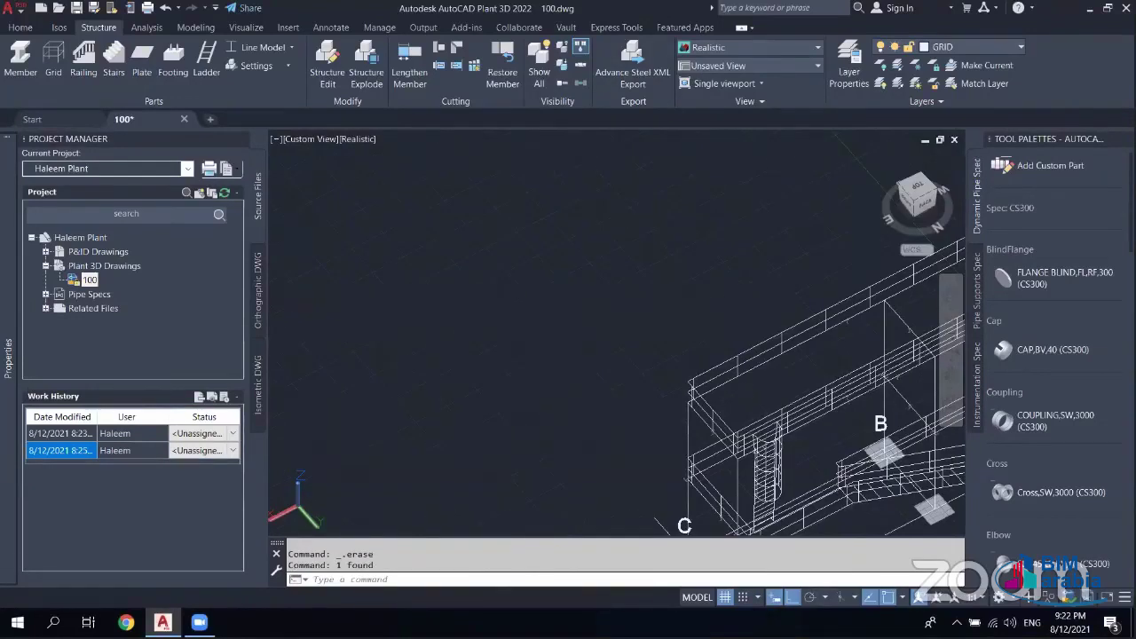
{"action": "middle_click_drag", "start_coordinate": [670, 377], "coordinate": [625, 320]}
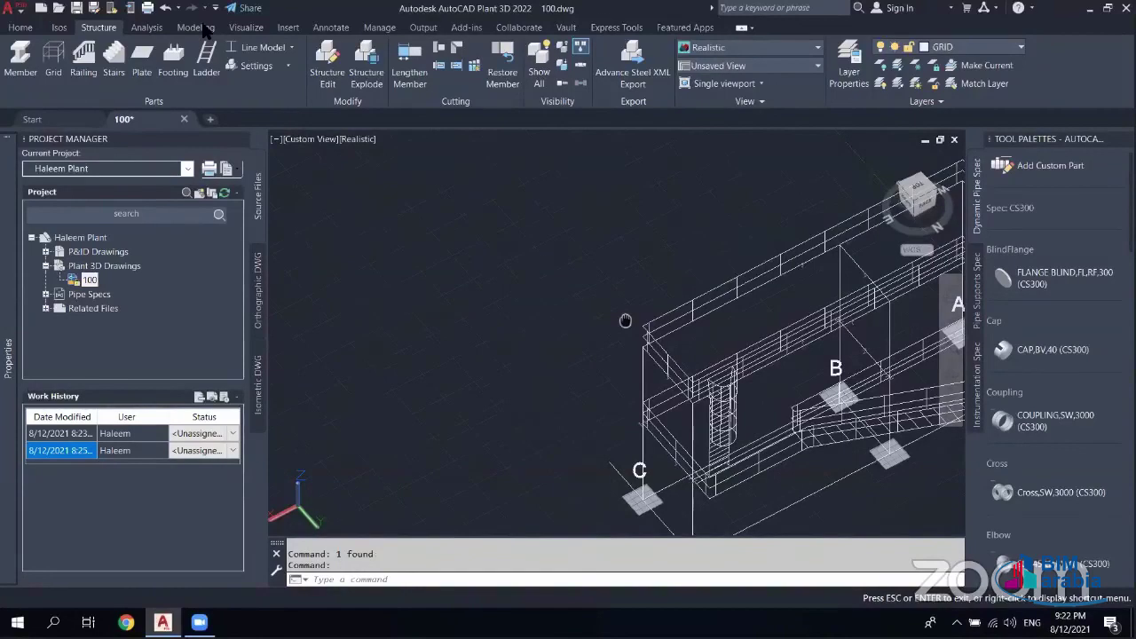
{"action": "left_click_drag", "start_coordinate": [624, 320], "coordinate": [595, 278]}
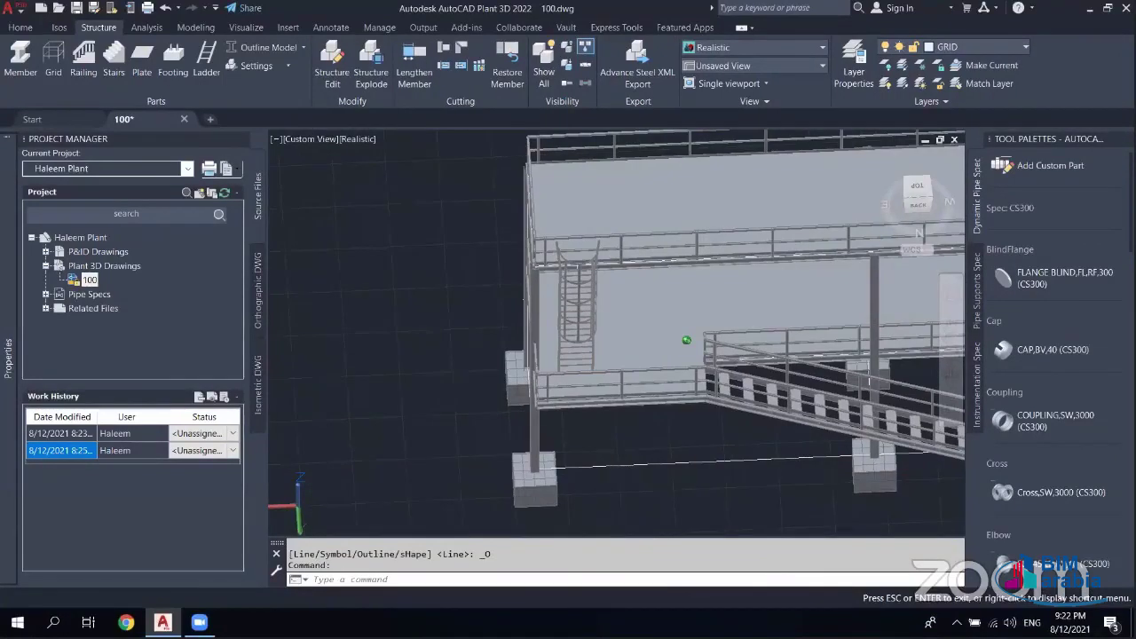
{"action": "middle_click_drag", "start_coordinate": [686, 340], "coordinate": [639, 409], "text": "shift"}
{"action": "scroll", "coordinate": [639, 371], "scroll_direction": "up", "scroll_amount": 5}
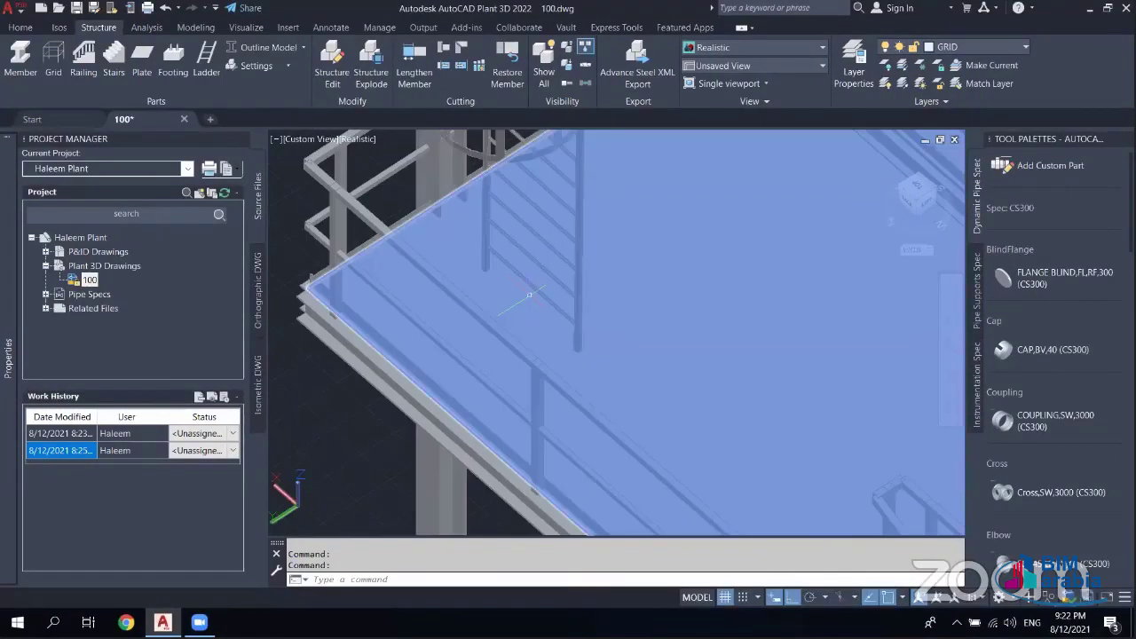
{"action": "mouse_move", "coordinate": [529, 294]}
{"action": "middle_mouse_down"}
{"action": "mouse_move", "coordinate": [559, 414]}
{"action": "mouse_move", "coordinate": [549, 436]}
{"action": "middle_mouse_up"}
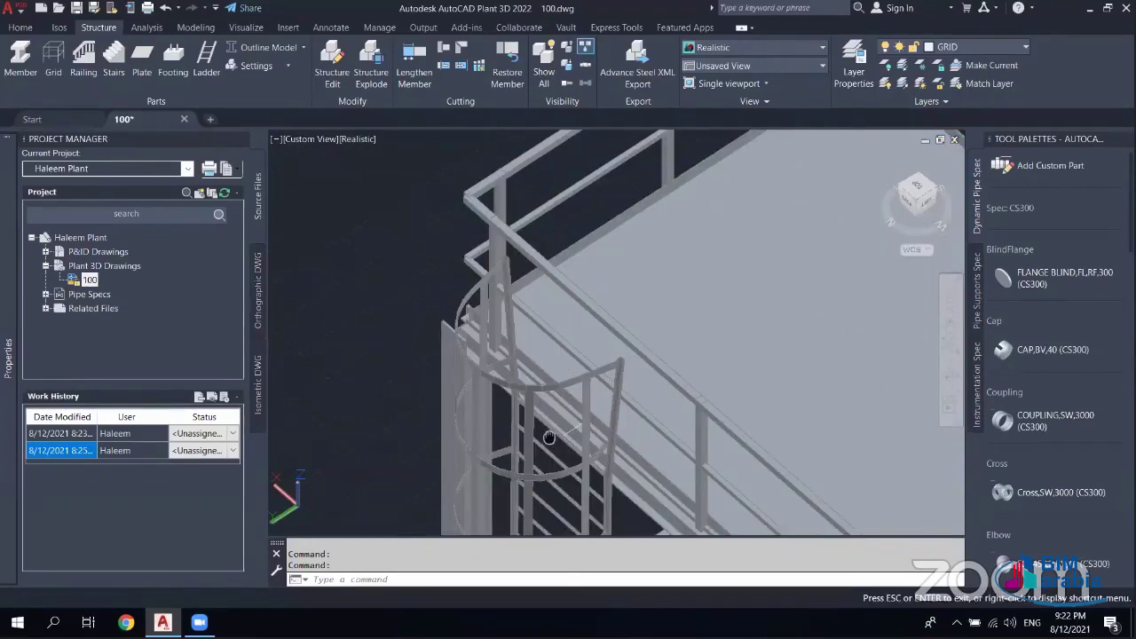
{"action": "scroll", "coordinate": [549, 437], "scroll_direction": "down", "scroll_amount": 3}
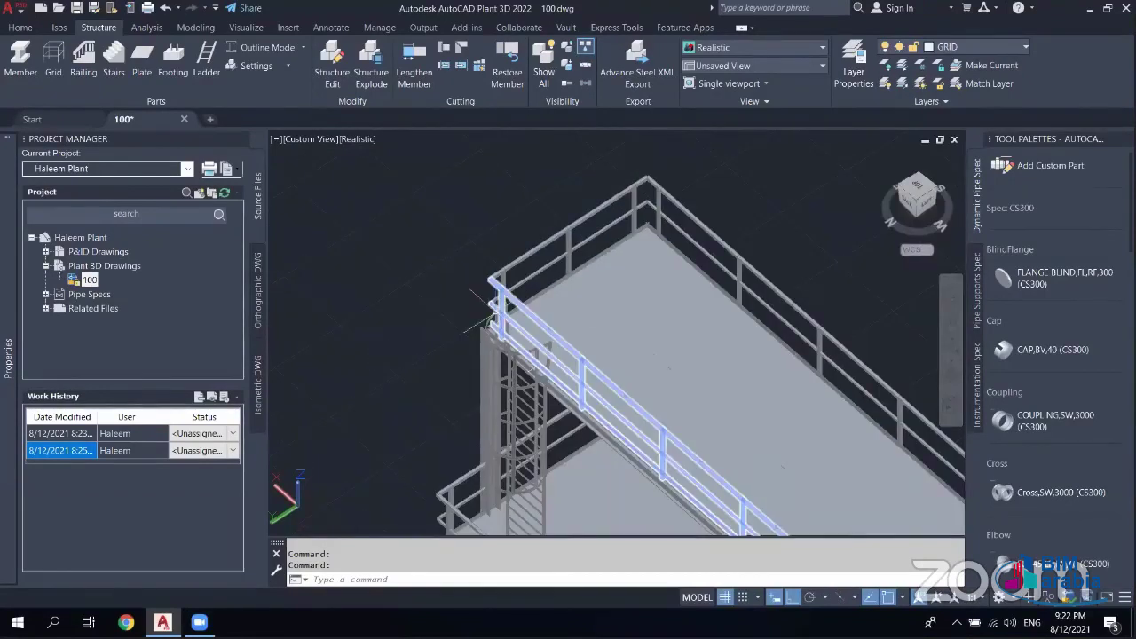
- Delete the railing piece above the caged ladder's top
{"action": "left_click", "coordinate": [518, 306]}
{"action": "key", "text": "Delete"}
{"action": "scroll", "coordinate": [518, 307], "scroll_direction": "up", "scroll_amount": 4}
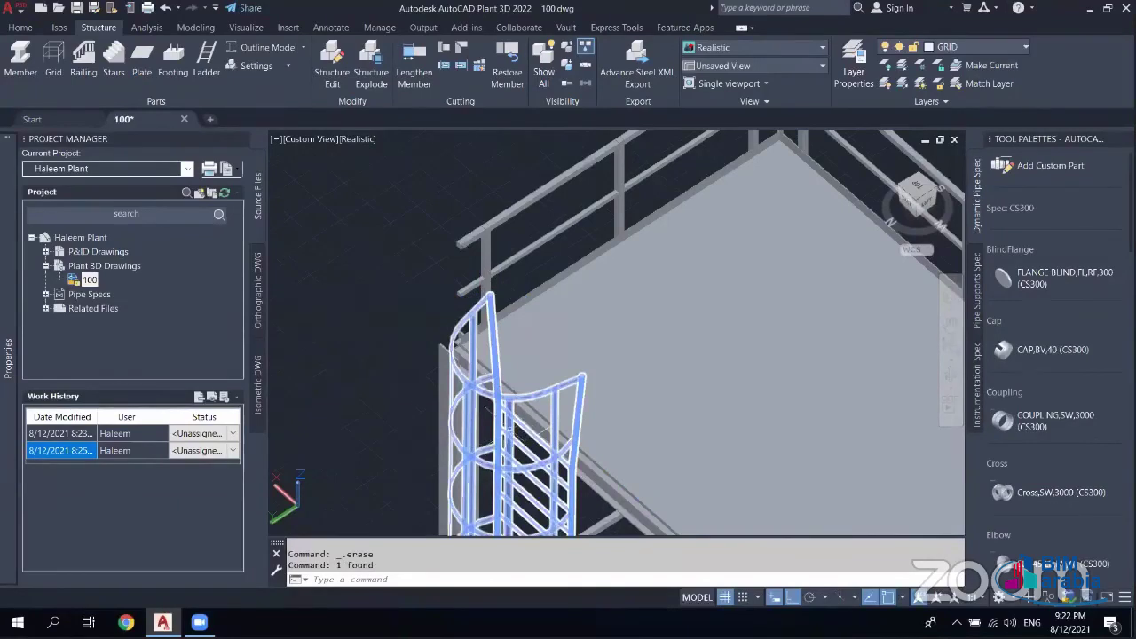
{"action": "middle_click_drag", "start_coordinate": [512, 433], "coordinate": [546, 443]}
{"action": "left_click_drag", "start_coordinate": [546, 444], "coordinate": [572, 444]}
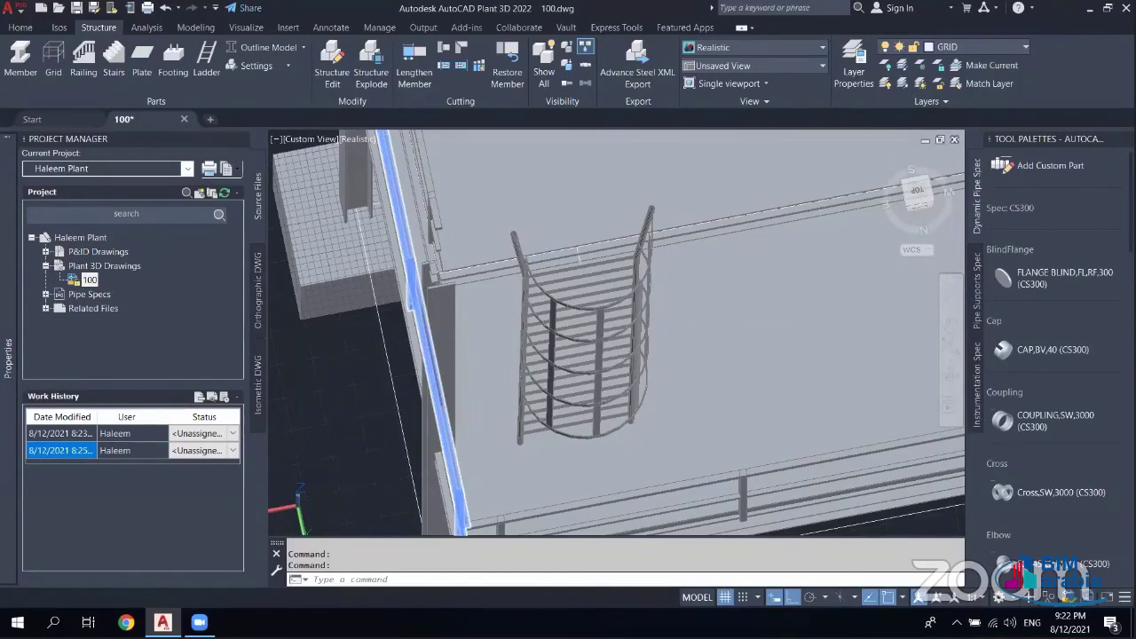
- Switch members back to line display and draw a railing run beside the ladder
{"action": "left_click", "coordinate": [262, 71]}
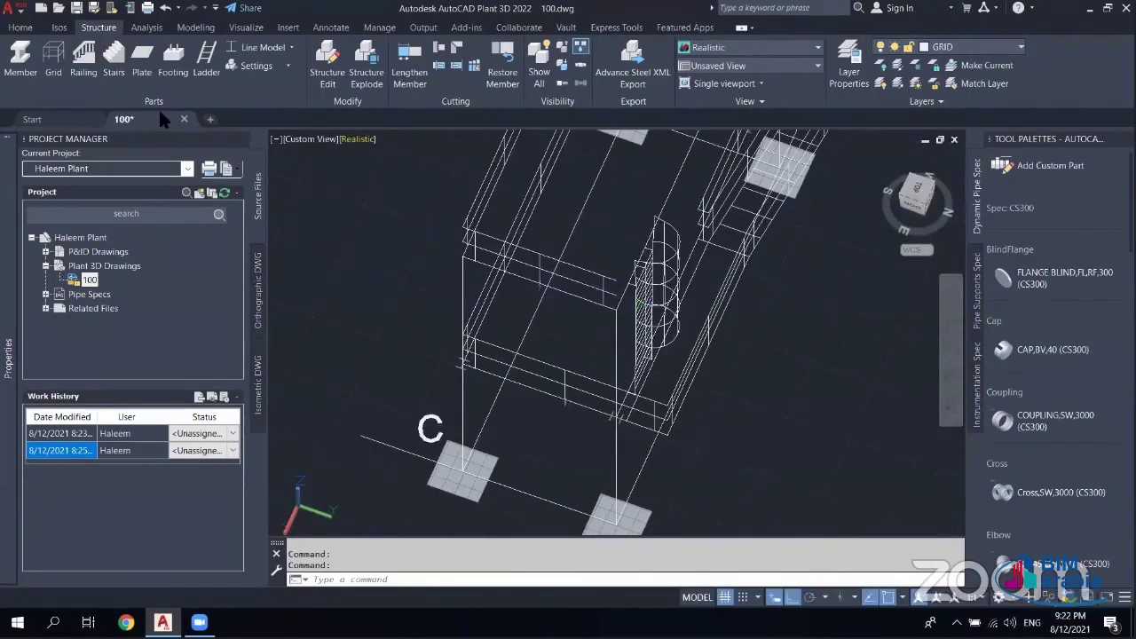
{"action": "left_click", "coordinate": [84, 61]}
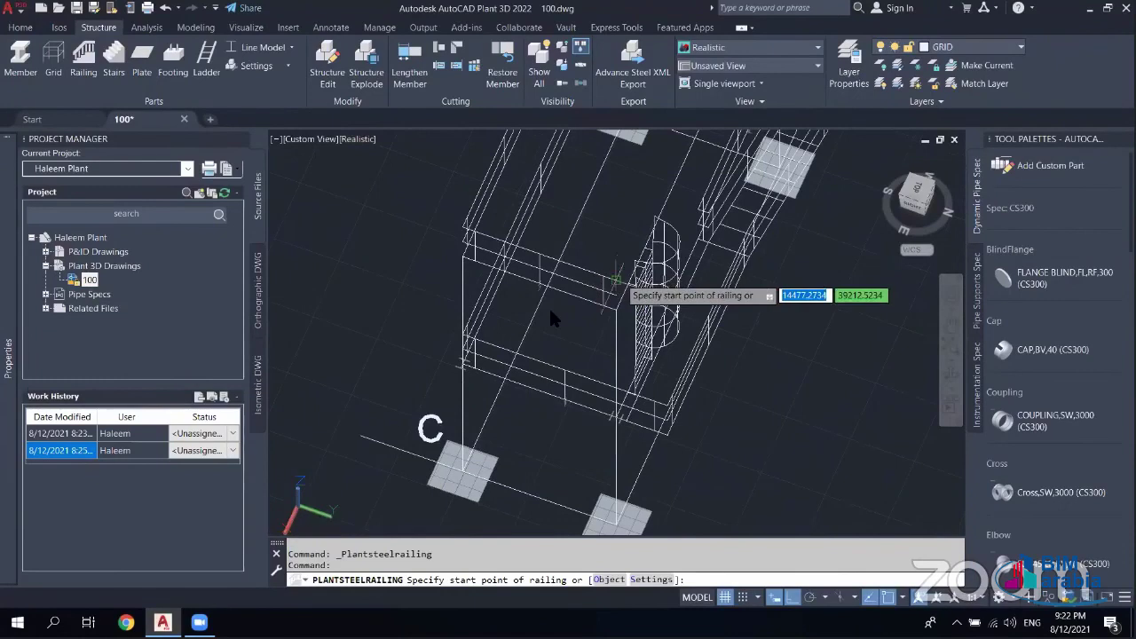
{"action": "scroll", "coordinate": [616, 280], "scroll_direction": "up", "scroll_amount": 2}
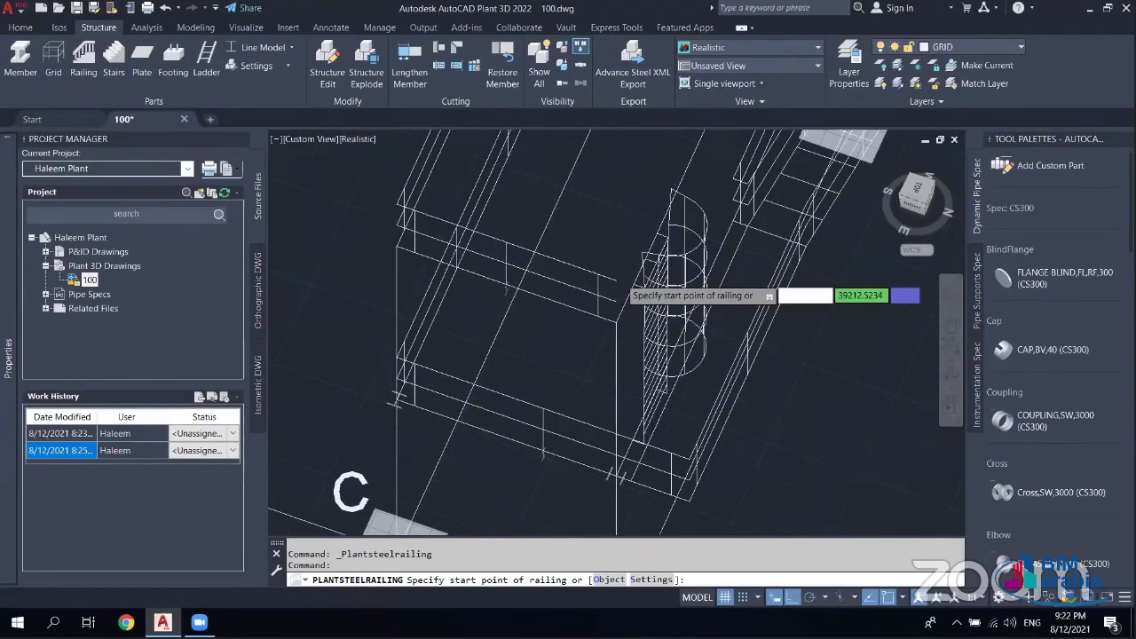
{"action": "scroll", "coordinate": [616, 277], "scroll_direction": "up", "scroll_amount": 2}
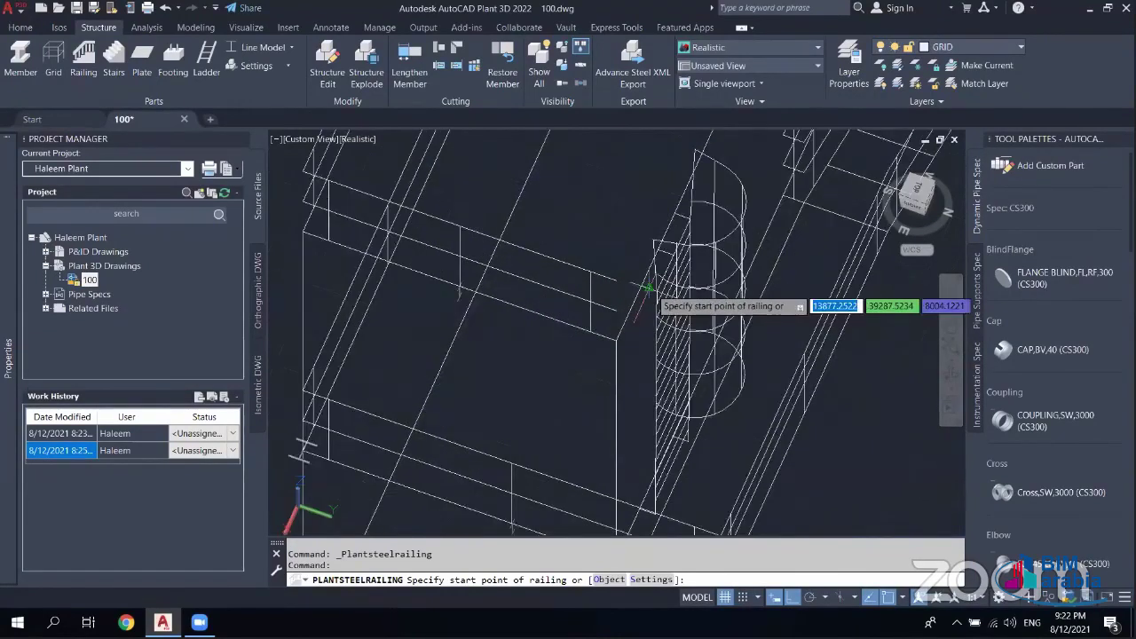
{"action": "scroll", "coordinate": [647, 287], "scroll_direction": "up", "scroll_amount": 2}
{"action": "left_click", "coordinate": [632, 283]}
{"action": "left_click", "coordinate": [582, 327]}
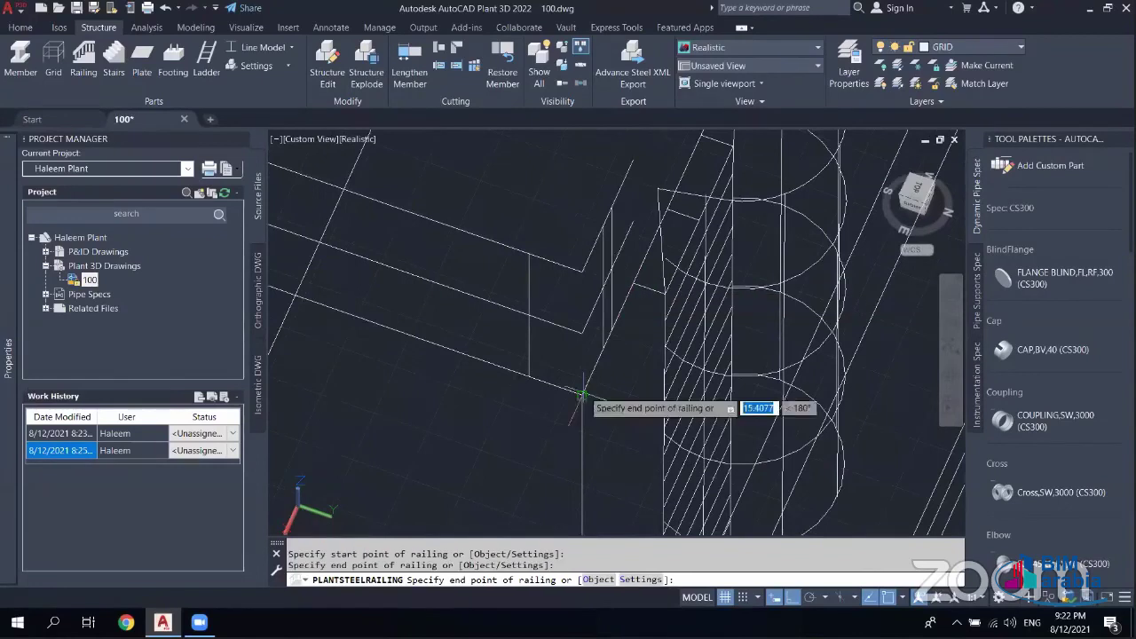
{"action": "right_click", "coordinate": [582, 215]}
{"action": "left_click", "coordinate": [610, 228]}
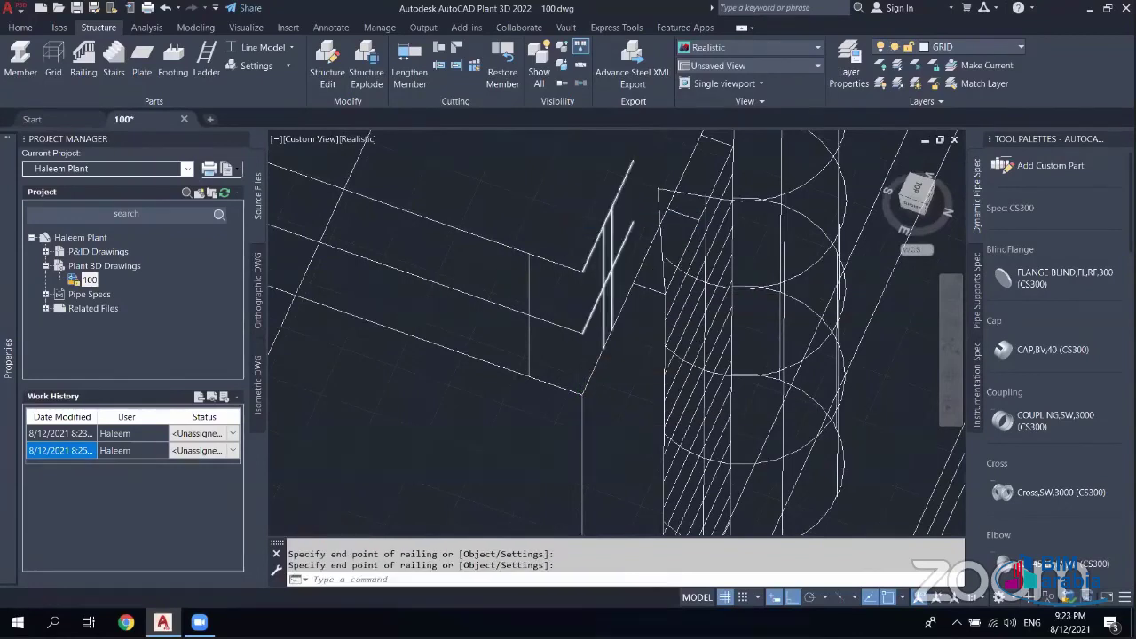
- Pan to see more of the frame, end the railing command, and open the member display dropdown
{"action": "scroll", "coordinate": [591, 329], "scroll_direction": "down", "scroll_amount": 2}
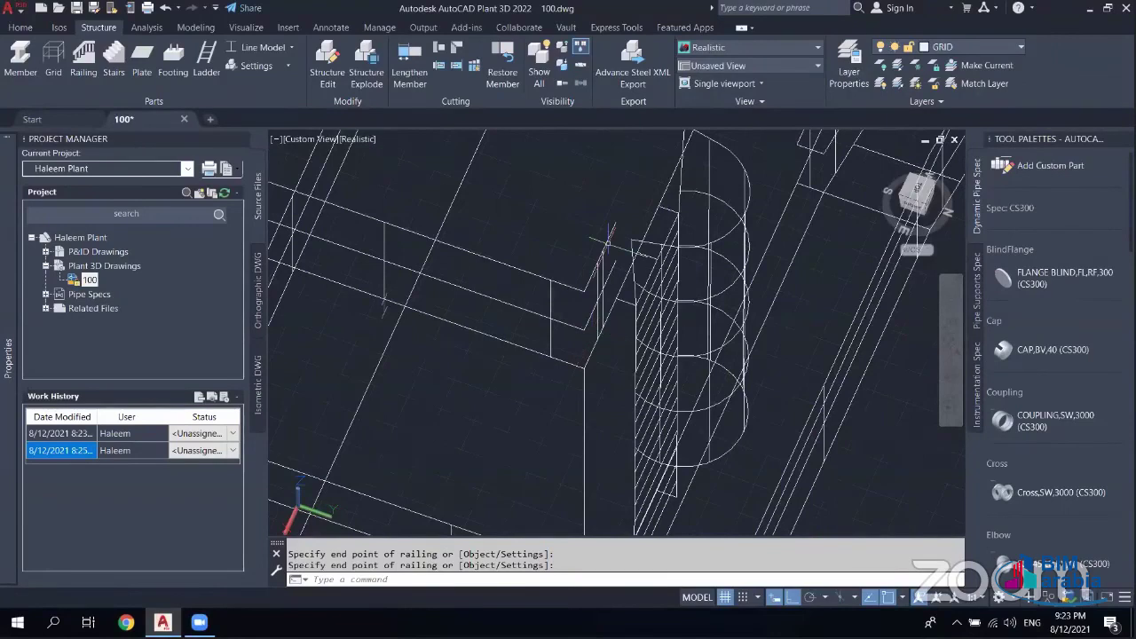
{"action": "key", "text": "Return"}
{"action": "mouse_move", "coordinate": [608, 241]}
{"action": "middle_mouse_down"}
{"action": "mouse_move", "coordinate": [532, 413]}
{"action": "mouse_move", "coordinate": [535, 433]}
{"action": "middle_mouse_up"}
{"action": "scroll", "coordinate": [532, 412], "scroll_direction": "down", "scroll_amount": 5}
{"action": "key", "text": "Escape"}
{"action": "right_click", "coordinate": [726, 215]}
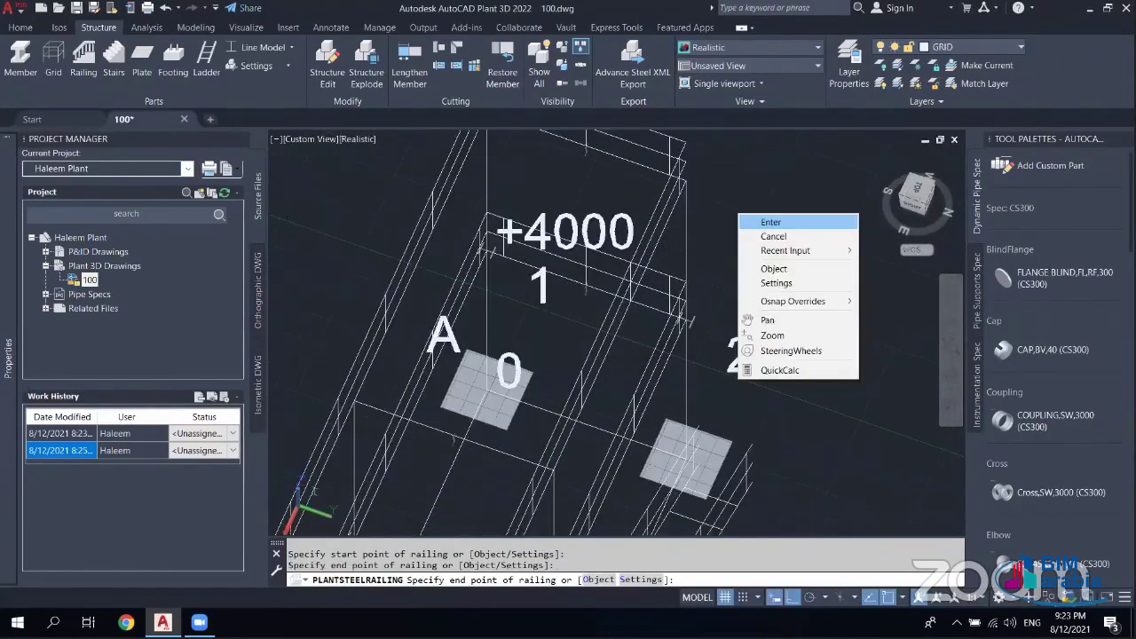
{"action": "key", "text": "Escape"}
{"action": "key", "text": "Escape"}
{"action": "left_click", "coordinate": [266, 47]}
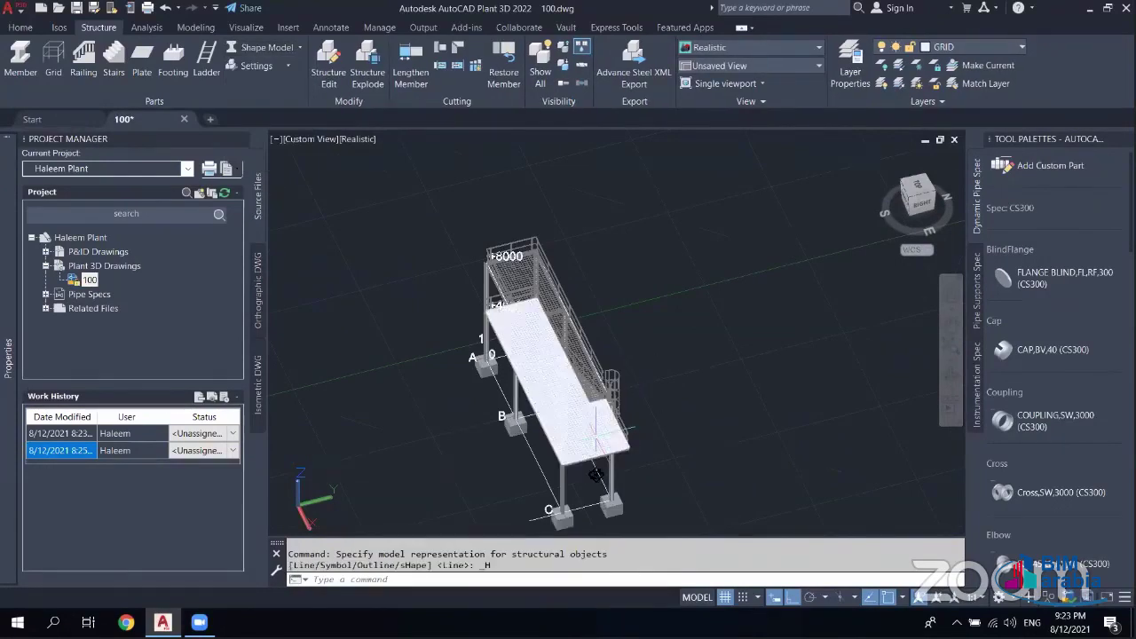
- Orbit to the back of the model and pan down to inspect the stair and lower footings
{"action": "mouse_move", "coordinate": [558, 382]}
{"action": "middle_mouse_down", "text": "shift"}
{"action": "mouse_move", "coordinate": [624, 244]}
{"action": "mouse_move", "coordinate": [694, 284]}
{"action": "middle_mouse_up", "text": "shift"}
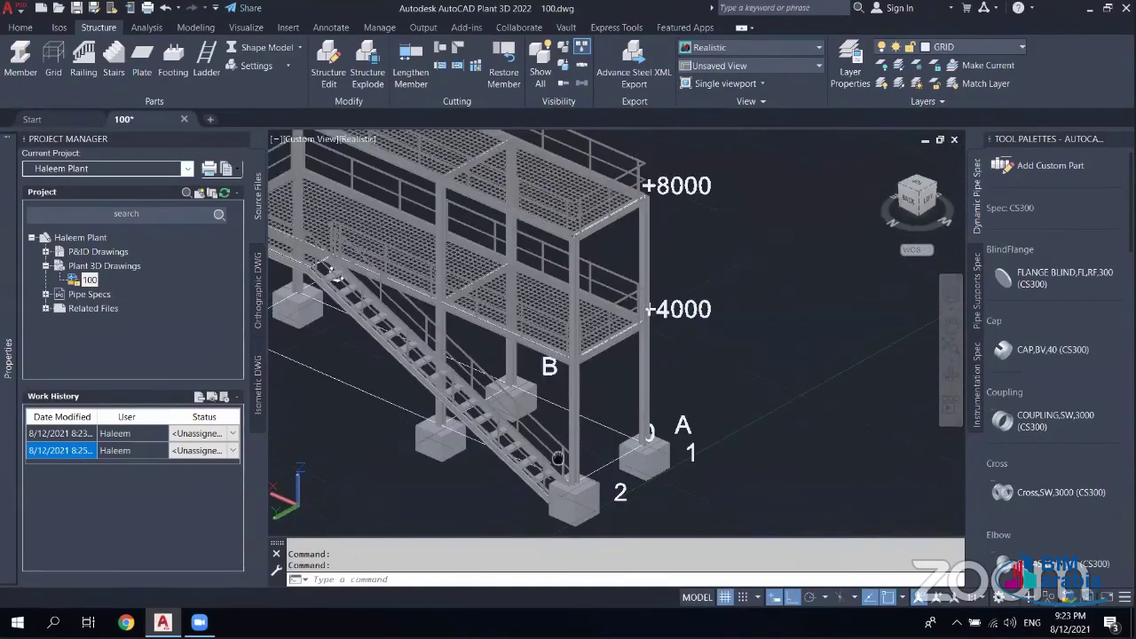
{"action": "middle_click_drag", "start_coordinate": [558, 458], "coordinate": [643, 358]}
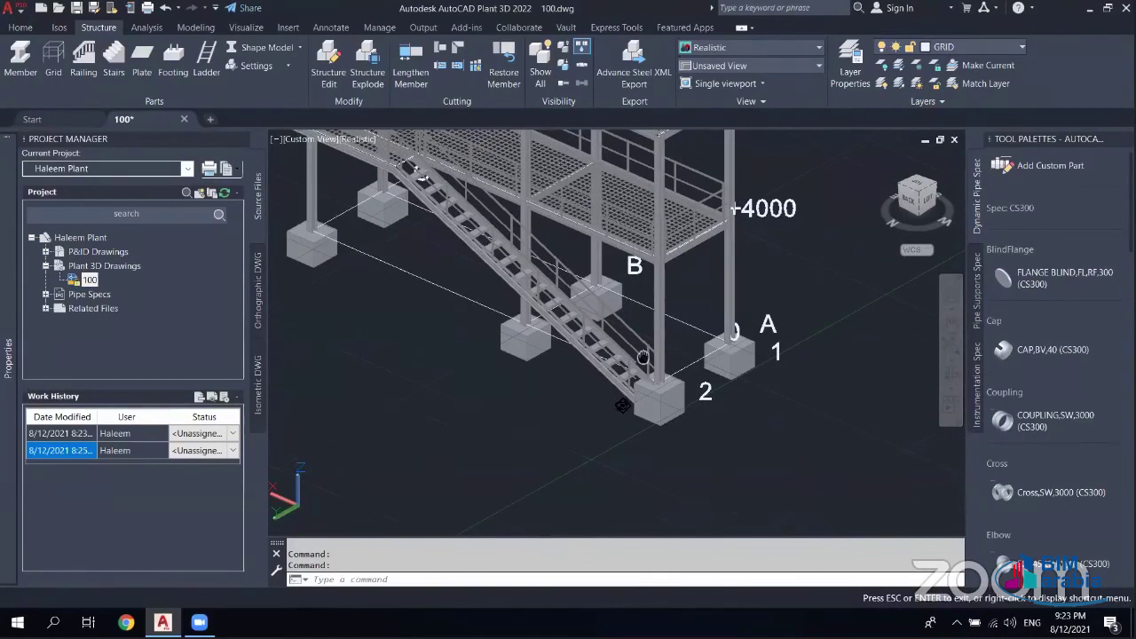
{"action": "left_click_drag", "start_coordinate": [643, 357], "coordinate": [670, 536]}
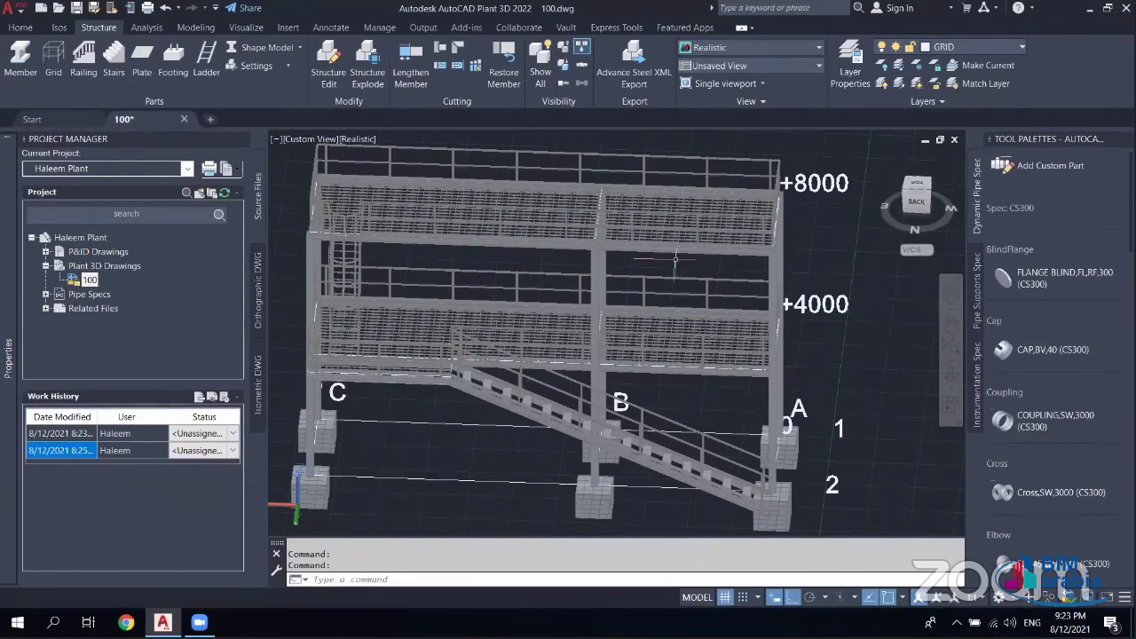
{"action": "scroll", "coordinate": [725, 253], "scroll_direction": "down", "scroll_amount": 3}
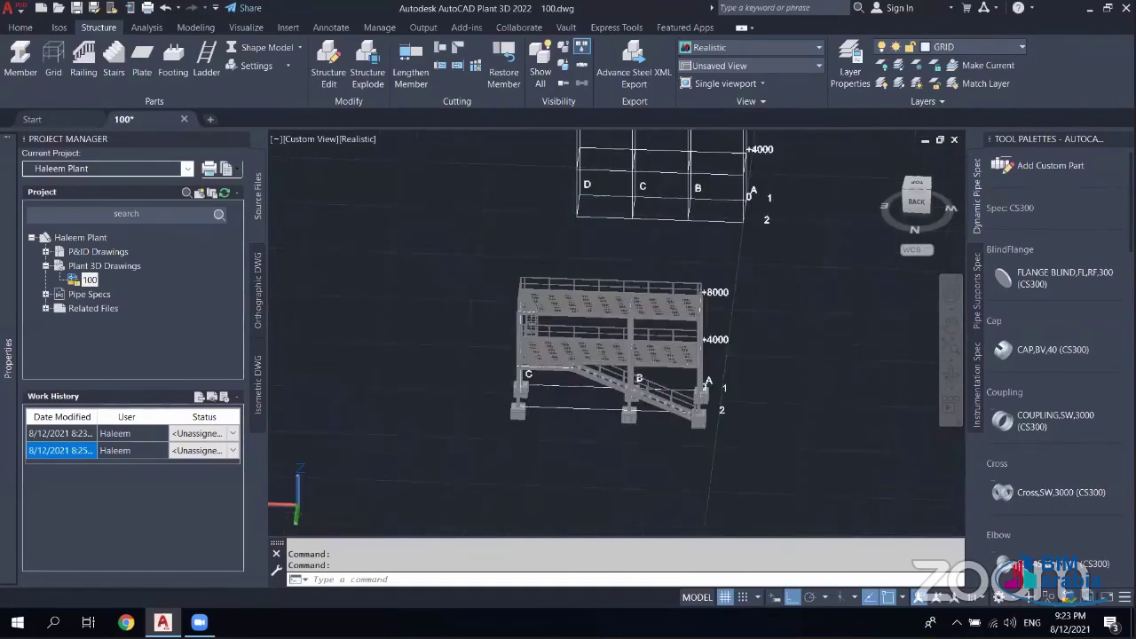
{"action": "scroll", "coordinate": [655, 271], "scroll_direction": "up", "scroll_amount": 1}
- Select all similar railings, put them on the RAILLING layer, and deselect
{"action": "right_click", "coordinate": [655, 271]}
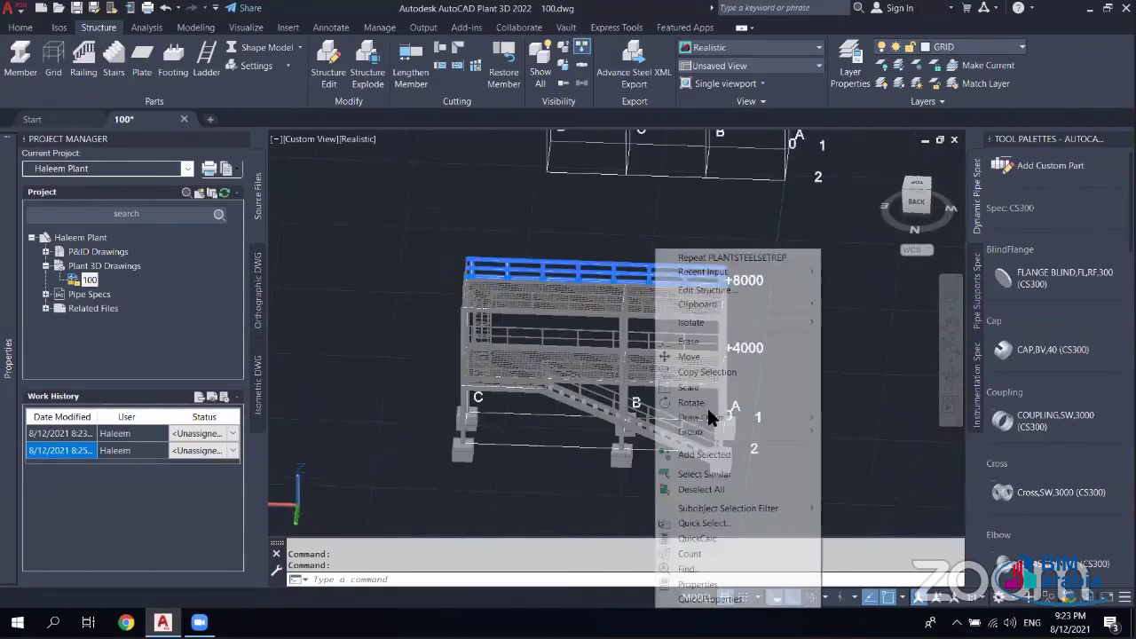
{"action": "left_click", "coordinate": [701, 473]}
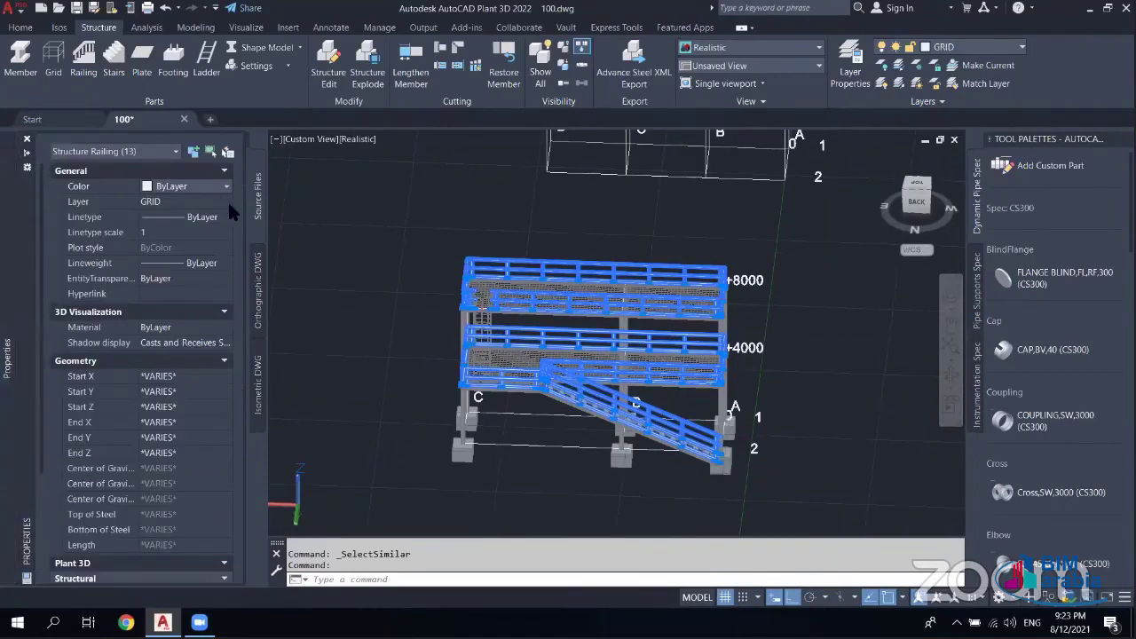
{"action": "left_click", "coordinate": [226, 201]}
{"action": "left_click", "coordinate": [226, 202]}
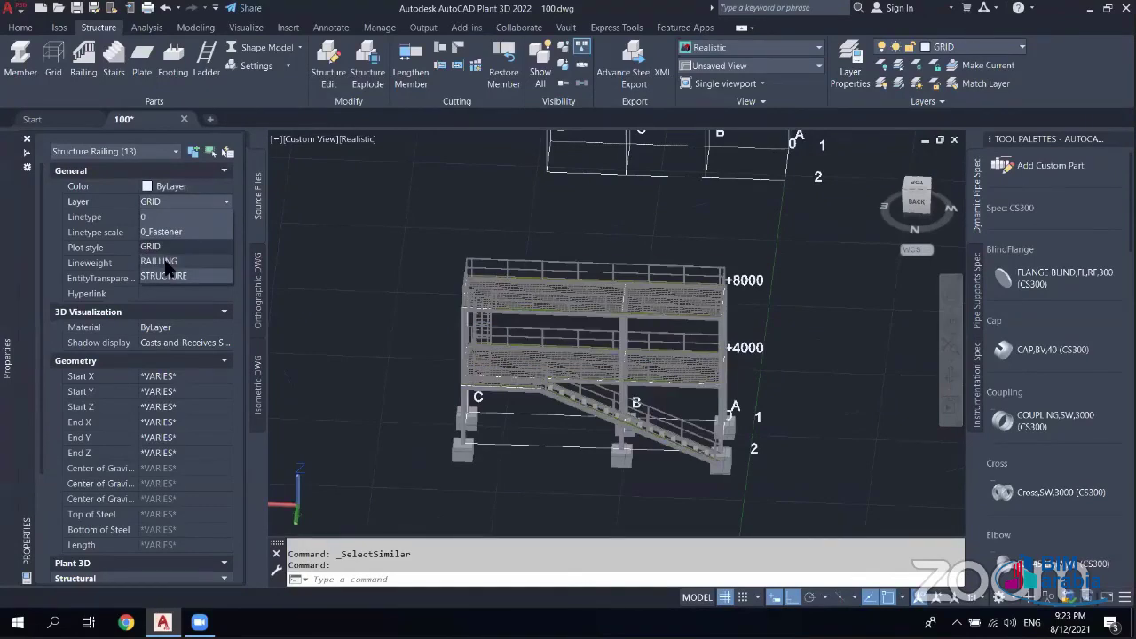
{"action": "left_click", "coordinate": [160, 261]}
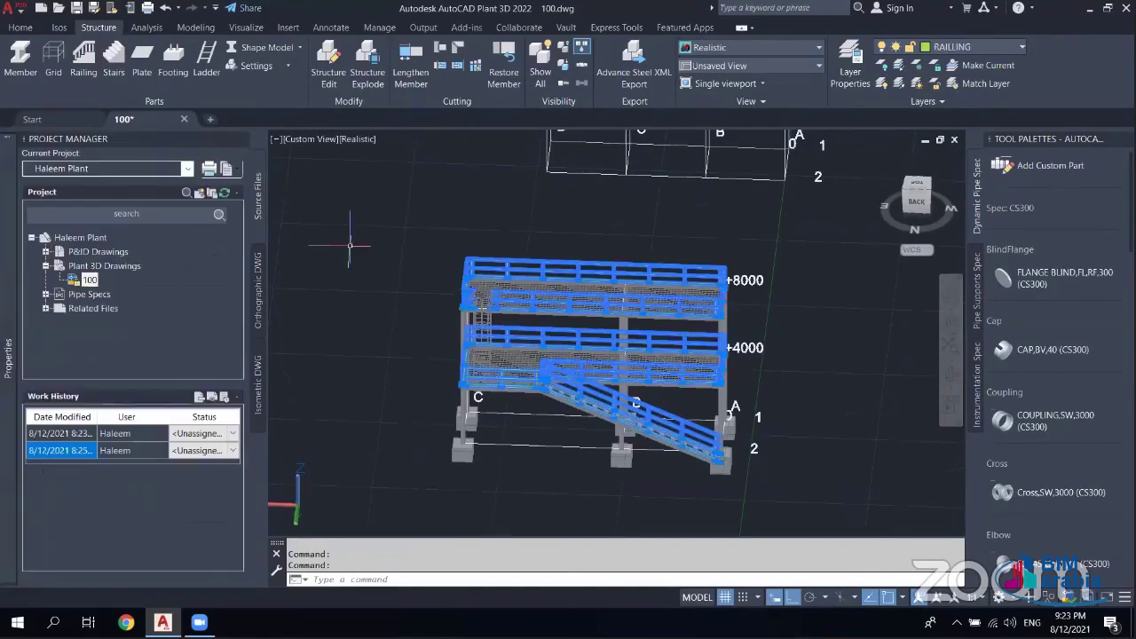
{"action": "left_click", "coordinate": [401, 291]}
{"action": "key", "text": "Escape"}
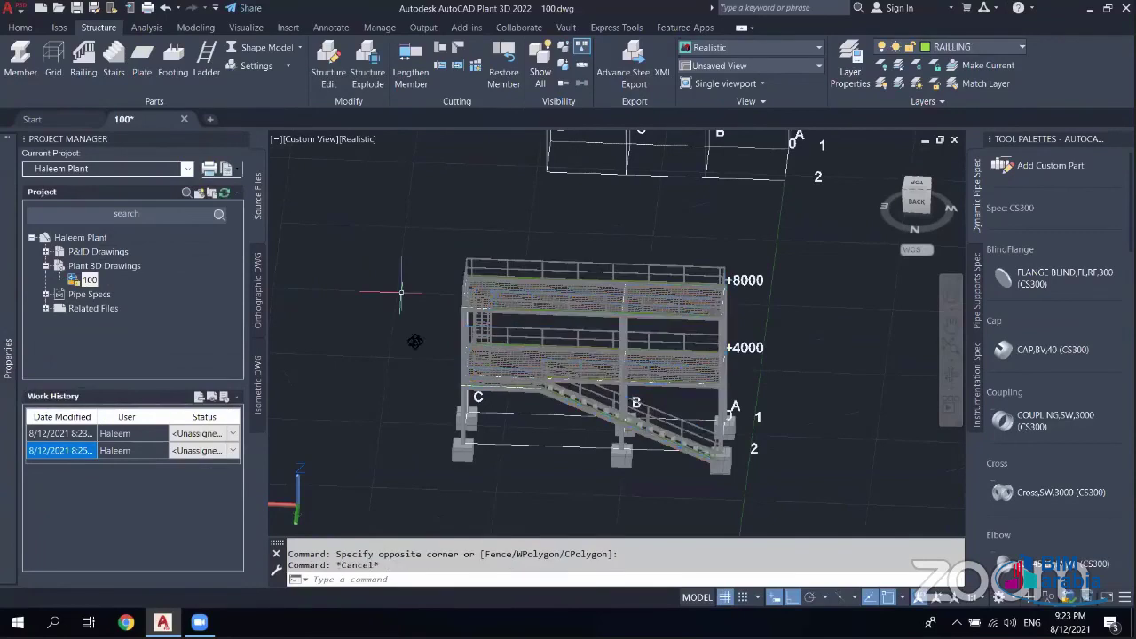
- Pick a steel column and select all members similar to it
{"action": "scroll", "coordinate": [487, 293], "scroll_direction": "up", "scroll_amount": 2}
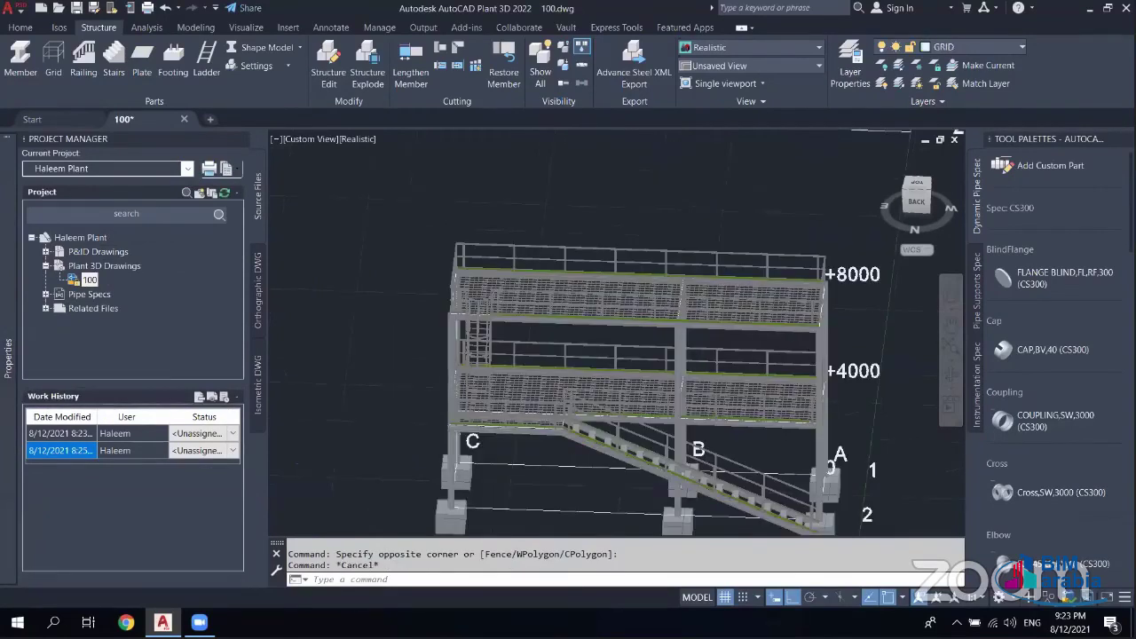
{"action": "scroll", "coordinate": [408, 268], "scroll_direction": "up", "scroll_amount": 1}
{"action": "scroll", "coordinate": [433, 277], "scroll_direction": "up", "scroll_amount": 1}
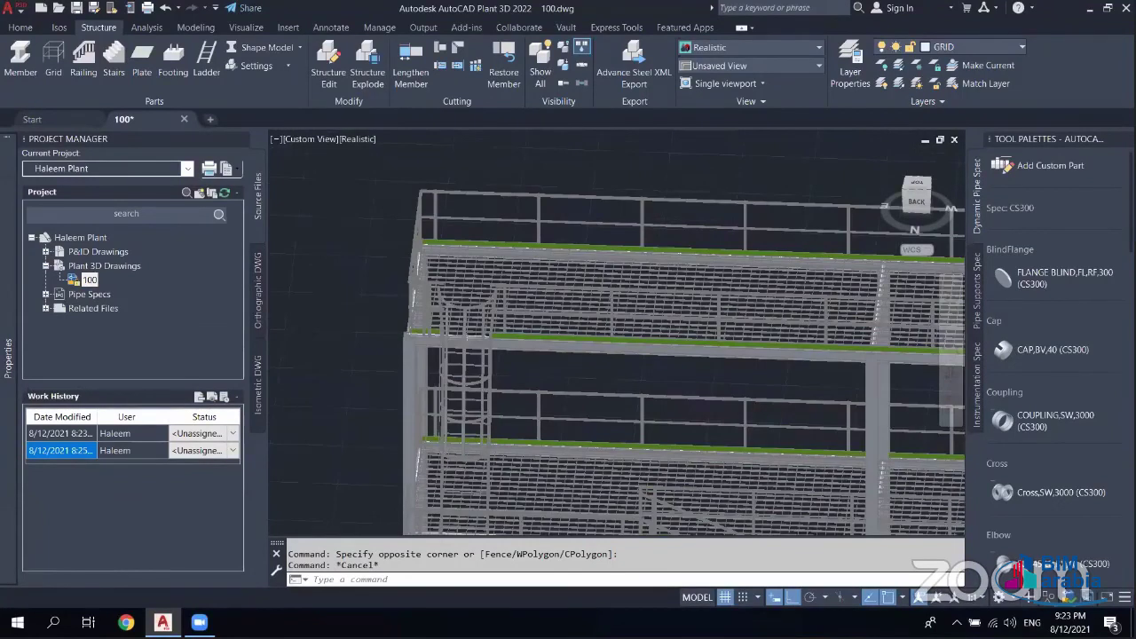
{"action": "scroll", "coordinate": [467, 474], "scroll_direction": "down", "scroll_amount": 3}
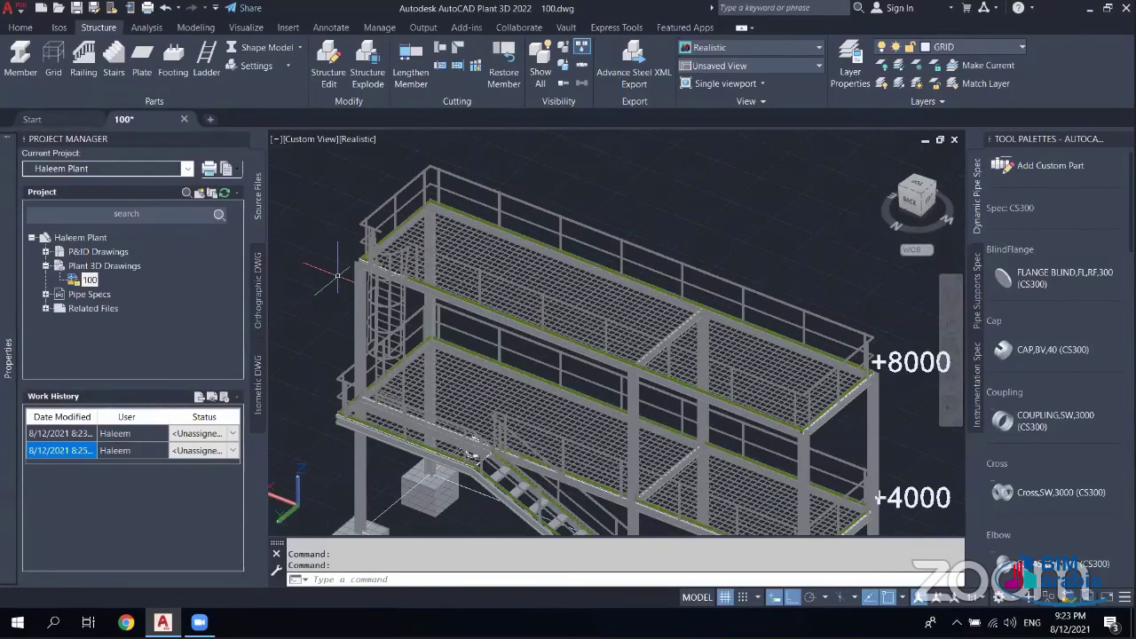
{"action": "left_click", "coordinate": [409, 242]}
{"action": "right_click", "coordinate": [408, 241]}
{"action": "left_click", "coordinate": [457, 474]}
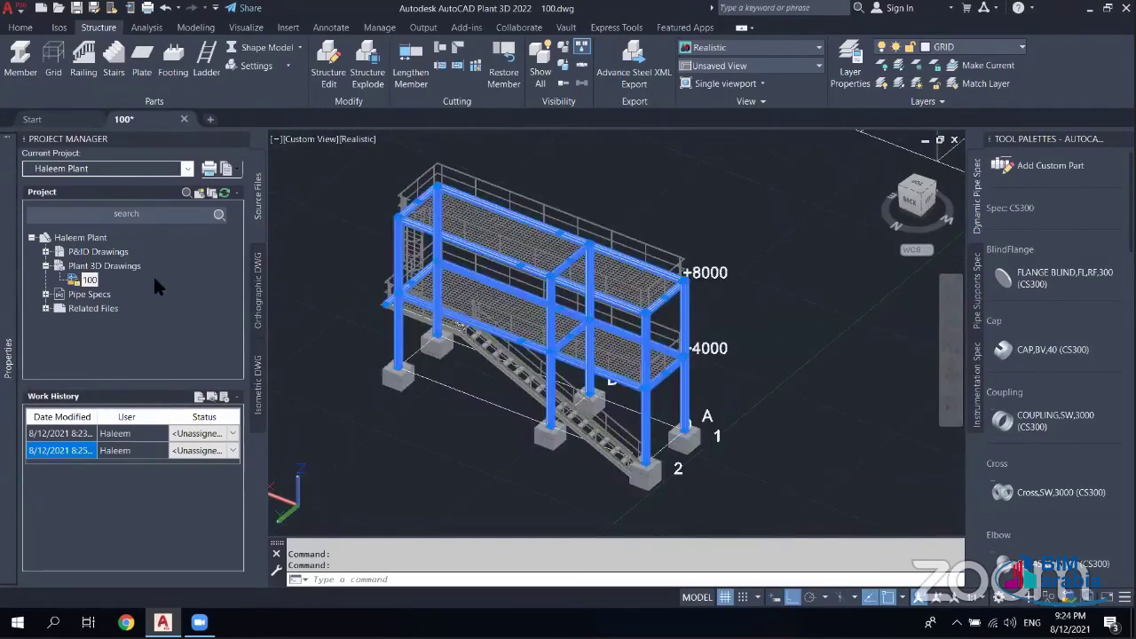
- Set the 16 selected members' layer to STRUCTURE in Properties, then close the palette and deselect
{"action": "key", "text": "ctrl+1"}
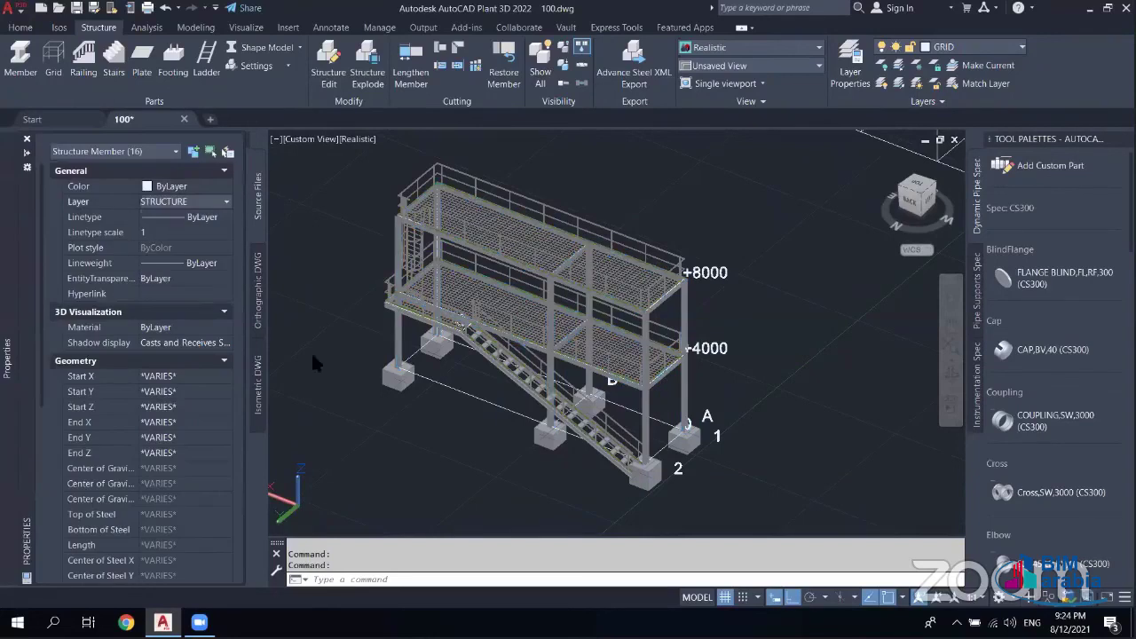
{"action": "left_click", "coordinate": [162, 278]}
{"action": "key", "text": "ctrl+1"}
{"action": "left_click", "coordinate": [618, 458]}
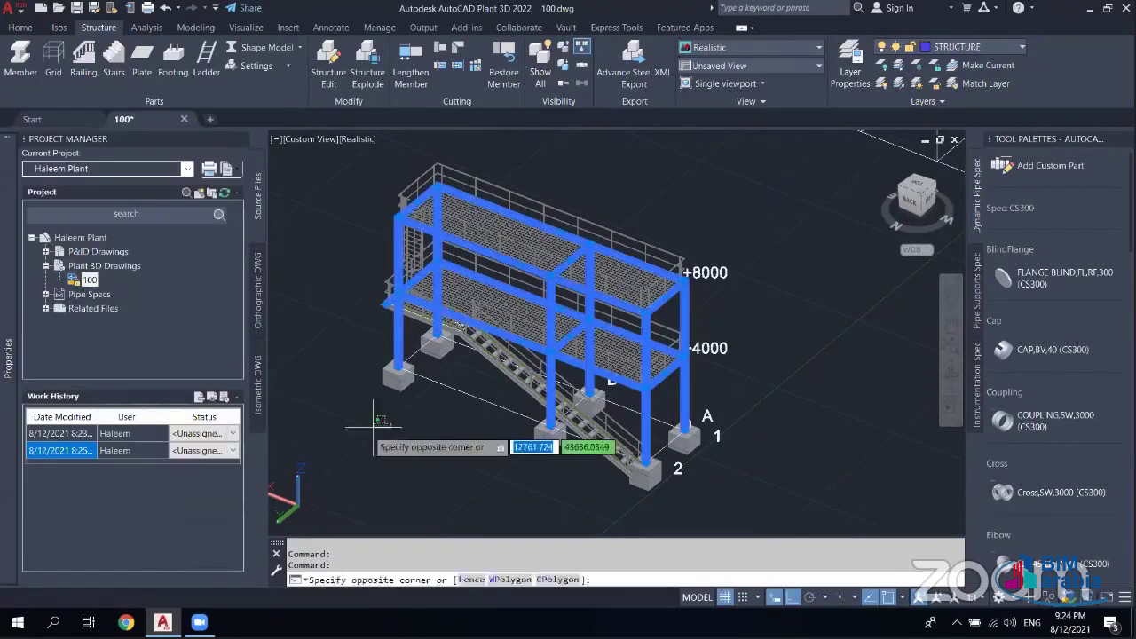
{"action": "key", "text": "Escape"}
{"action": "key", "text": "Escape"}
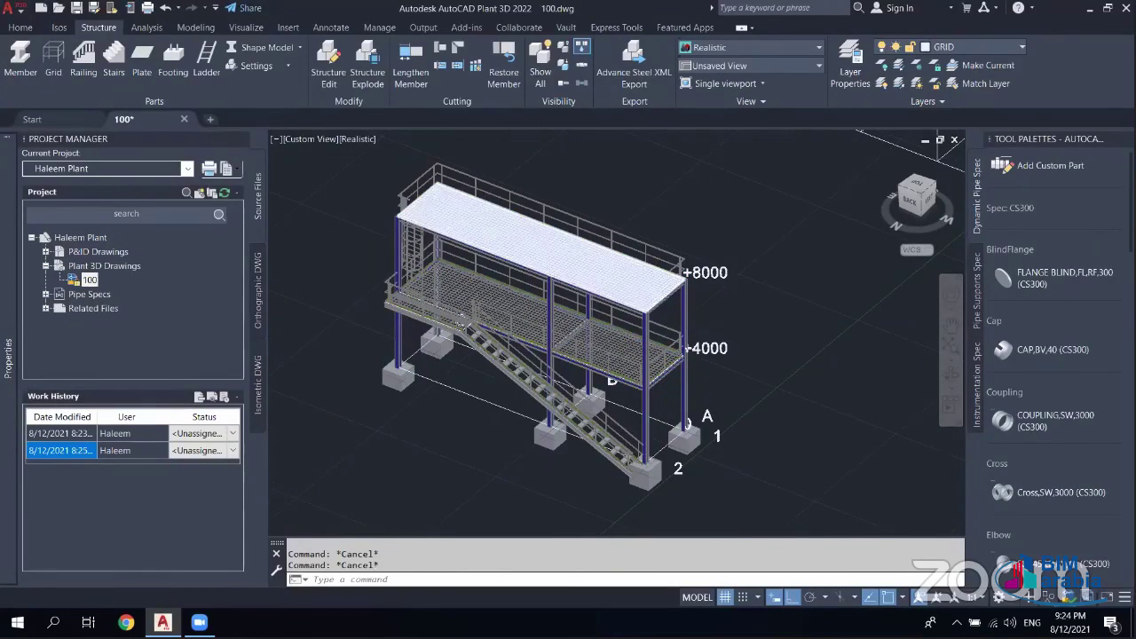
{"action": "scroll", "coordinate": [559, 251], "scroll_direction": "up", "scroll_amount": 3}
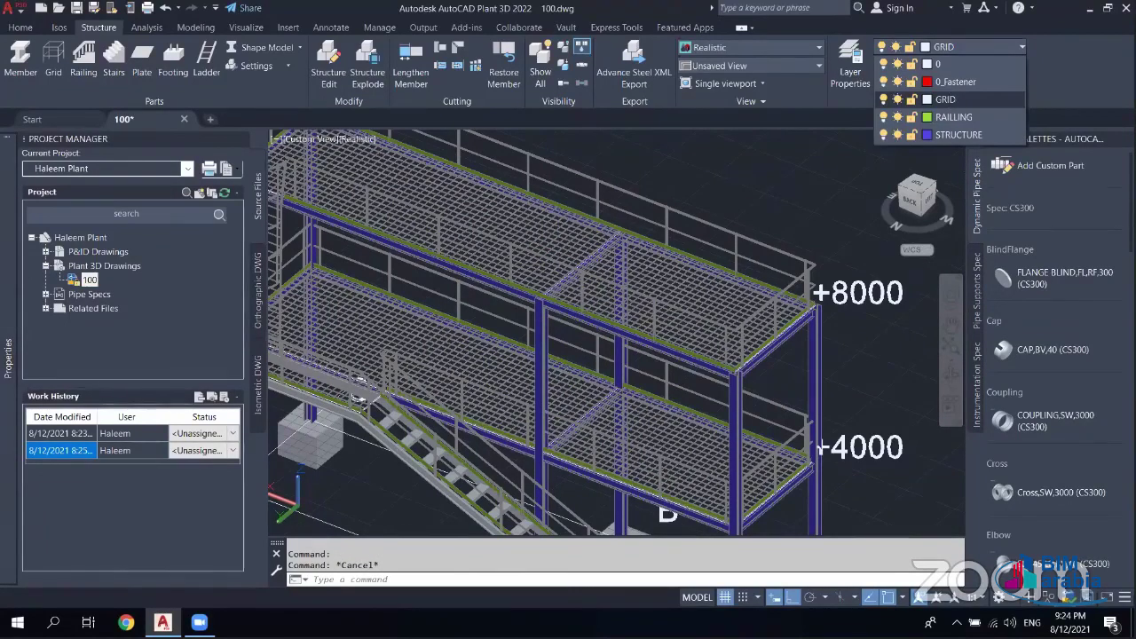
{"action": "scroll", "coordinate": [538, 362], "scroll_direction": "down", "scroll_amount": 5}
{"action": "middle_click_drag", "start_coordinate": [538, 362], "coordinate": [547, 272]}
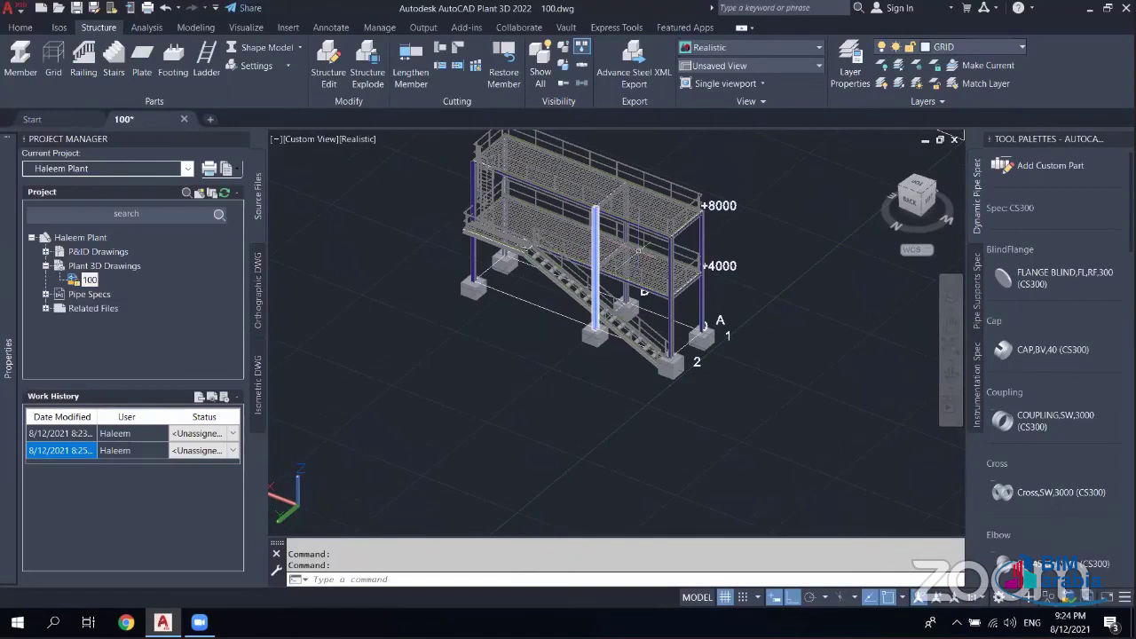
{"action": "scroll", "coordinate": [639, 252], "scroll_direction": "up", "scroll_amount": 5}
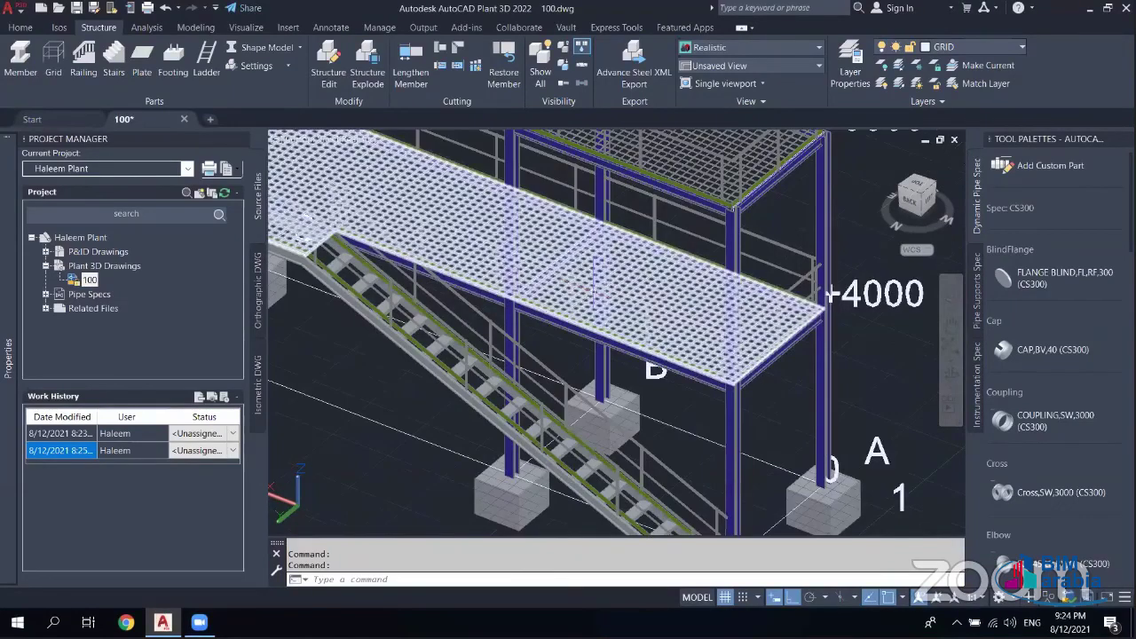
{"action": "scroll", "coordinate": [593, 293], "scroll_direction": "down", "scroll_amount": 5}
{"action": "scroll", "coordinate": [568, 275], "scroll_direction": "down", "scroll_amount": 2}
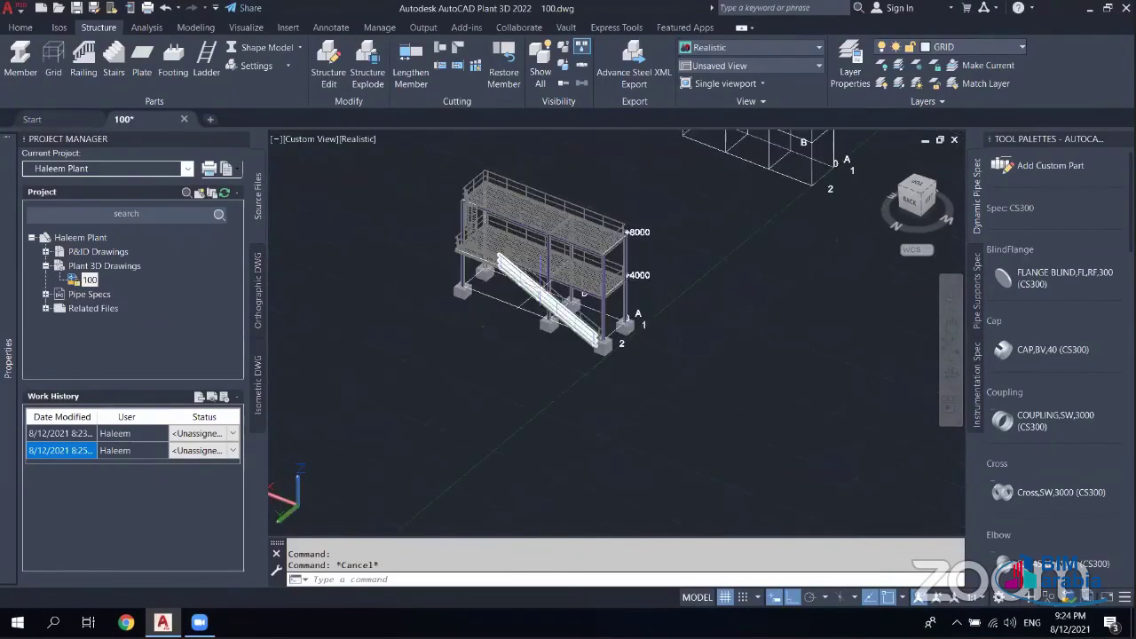
{"action": "middle_click_drag", "start_coordinate": [536, 263], "coordinate": [612, 369]}
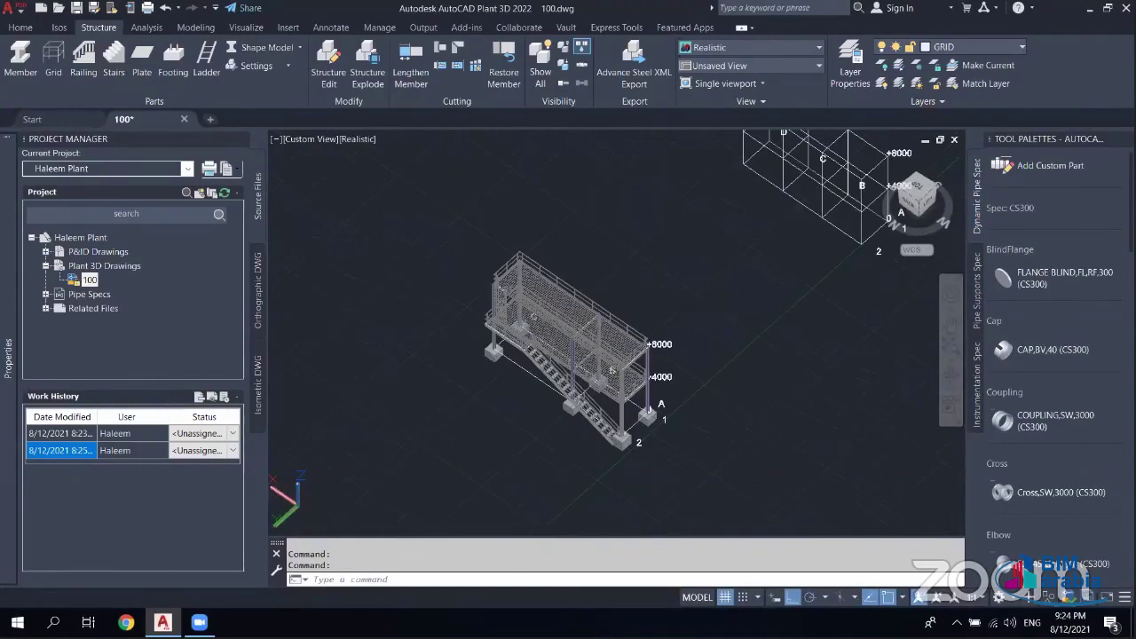
{"action": "scroll", "coordinate": [584, 356], "scroll_direction": "up", "scroll_amount": 3}
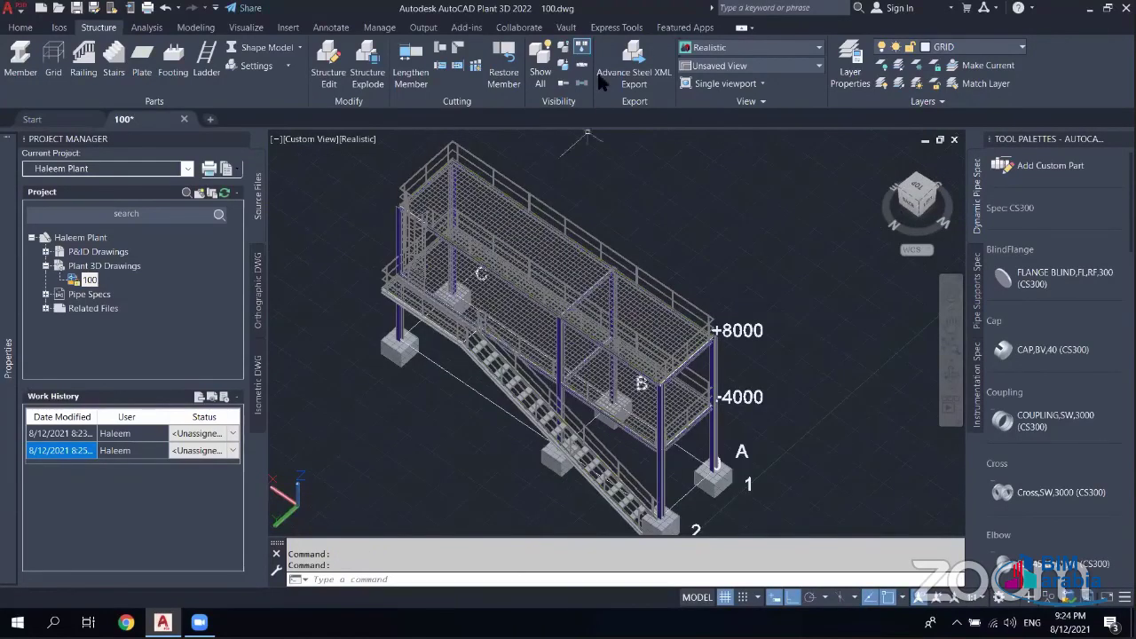
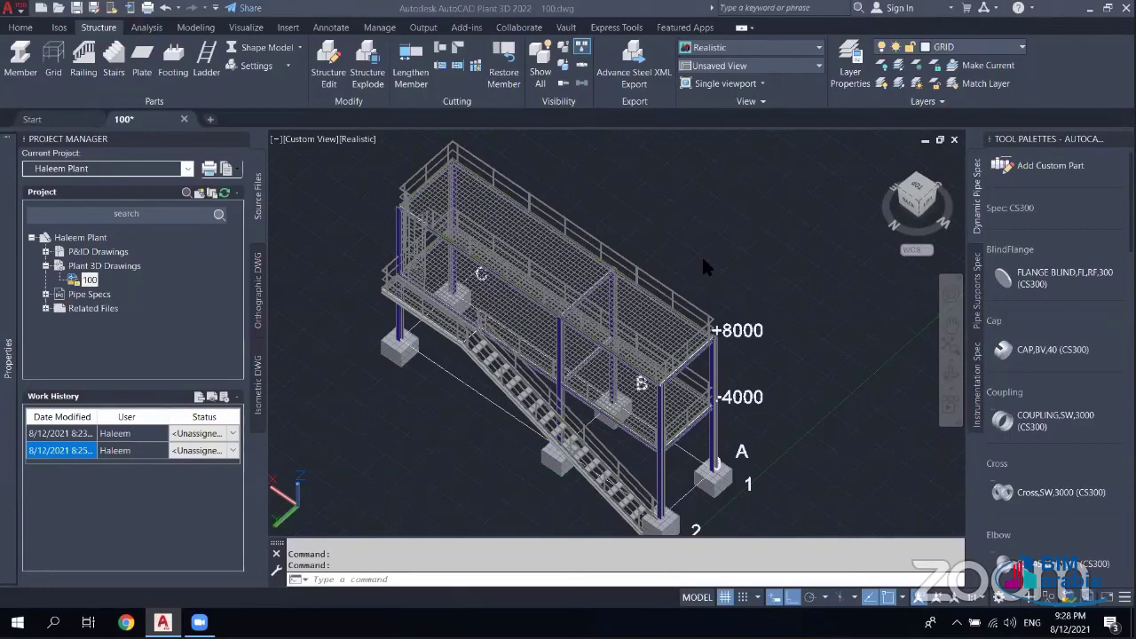
- Save drawing 100 in AutoCAD Plant 3D with Ctrl+S
{"action": "left_click", "coordinate": [51, 256]}
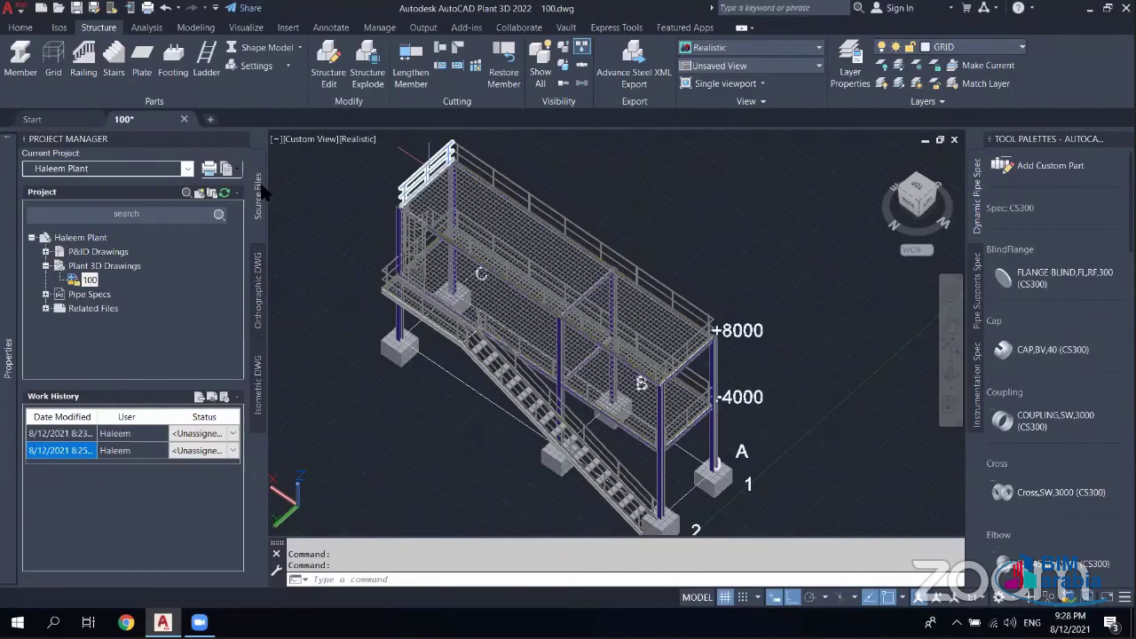
{"action": "left_click", "coordinate": [364, 255]}
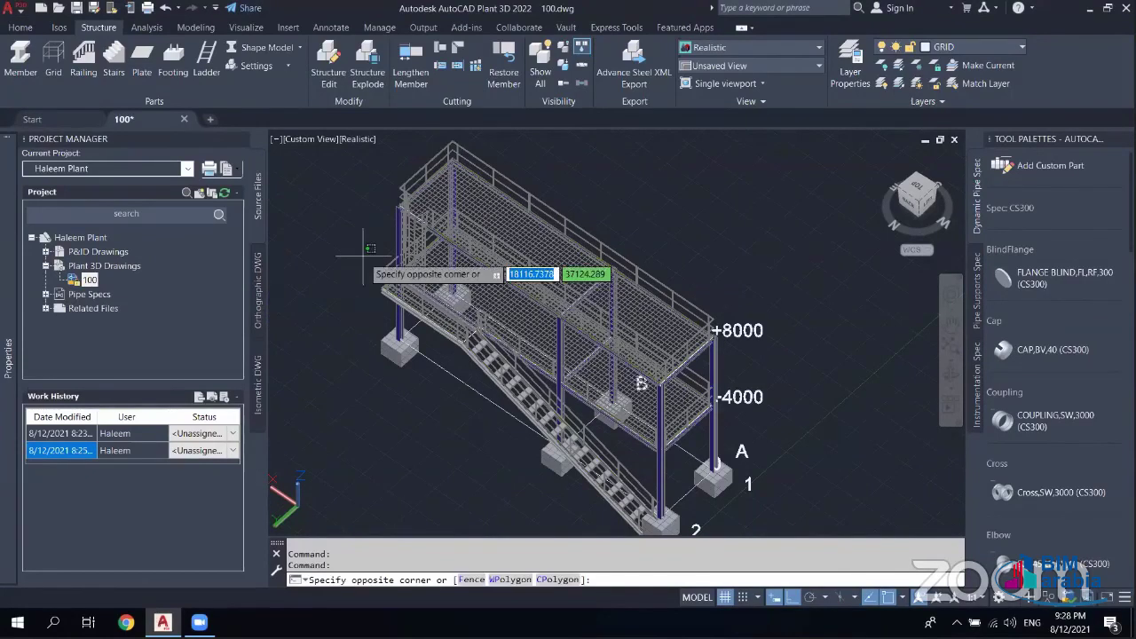
{"action": "left_click", "coordinate": [480, 274]}
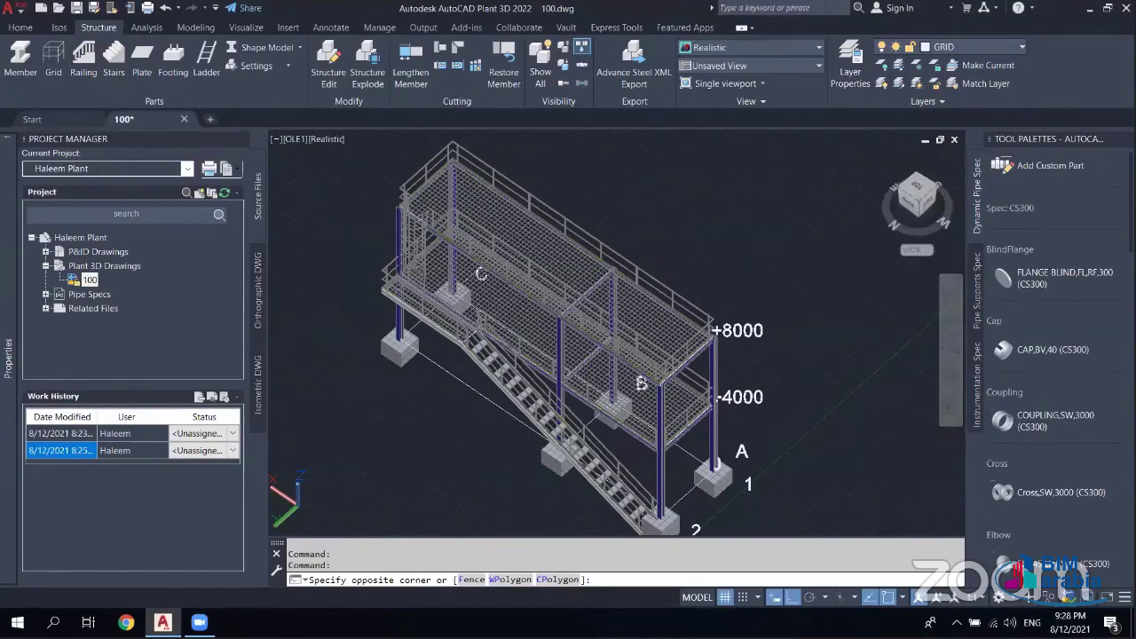
{"action": "key", "text": "ctrl+s"}
- Return to the Start page and show the Current Project list
{"action": "key", "text": "ctrl+1"}
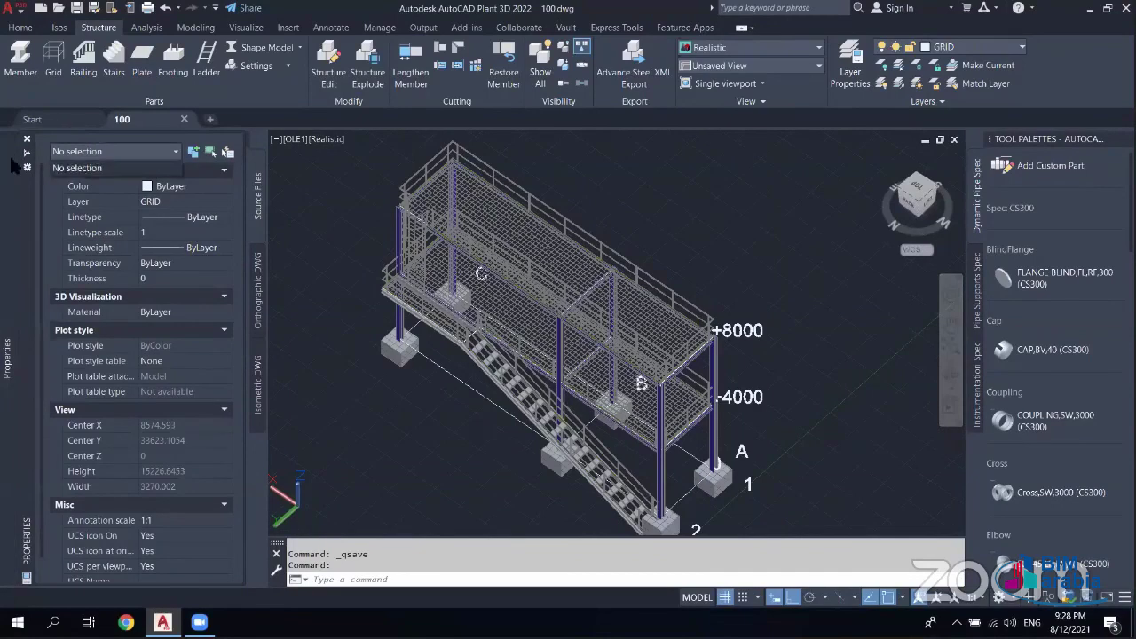
{"action": "left_click", "coordinate": [66, 117]}
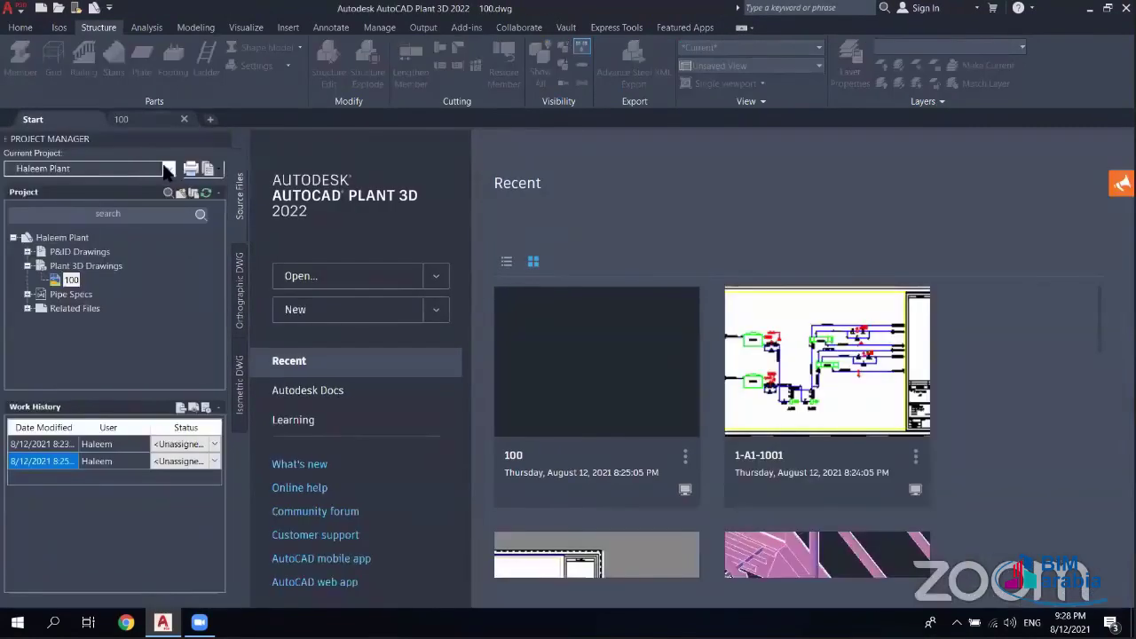
{"action": "left_click", "coordinate": [169, 169]}
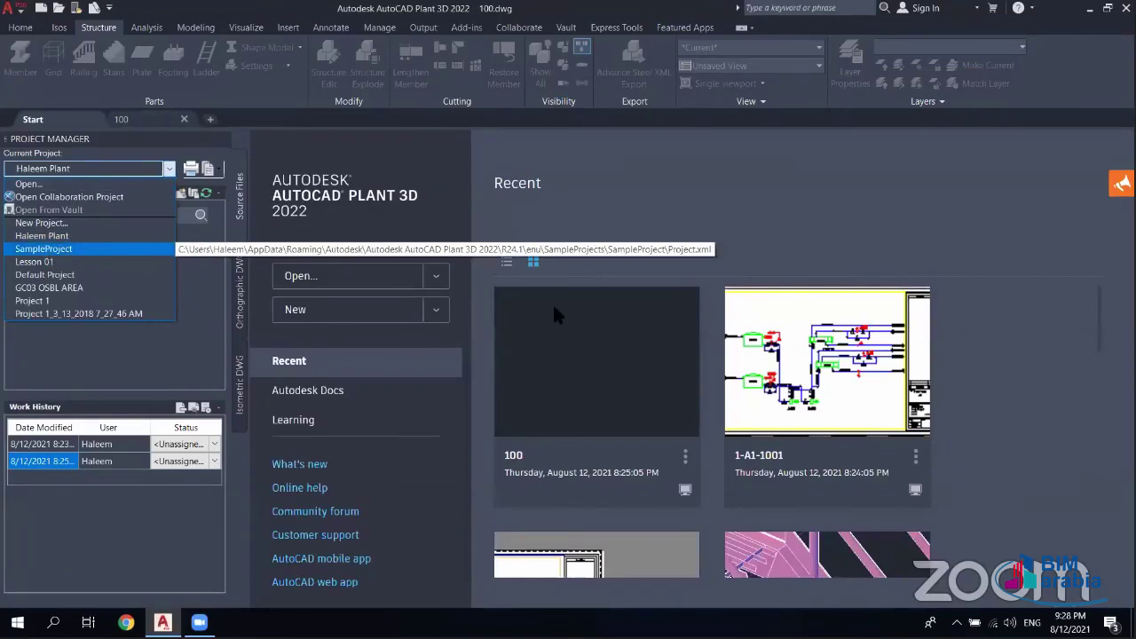
- Make SampleProject current, closing the open drawings, and bring up P&ID 1-A1-1001
{"action": "left_click", "coordinate": [46, 250]}
{"action": "left_click", "coordinate": [602, 337]}
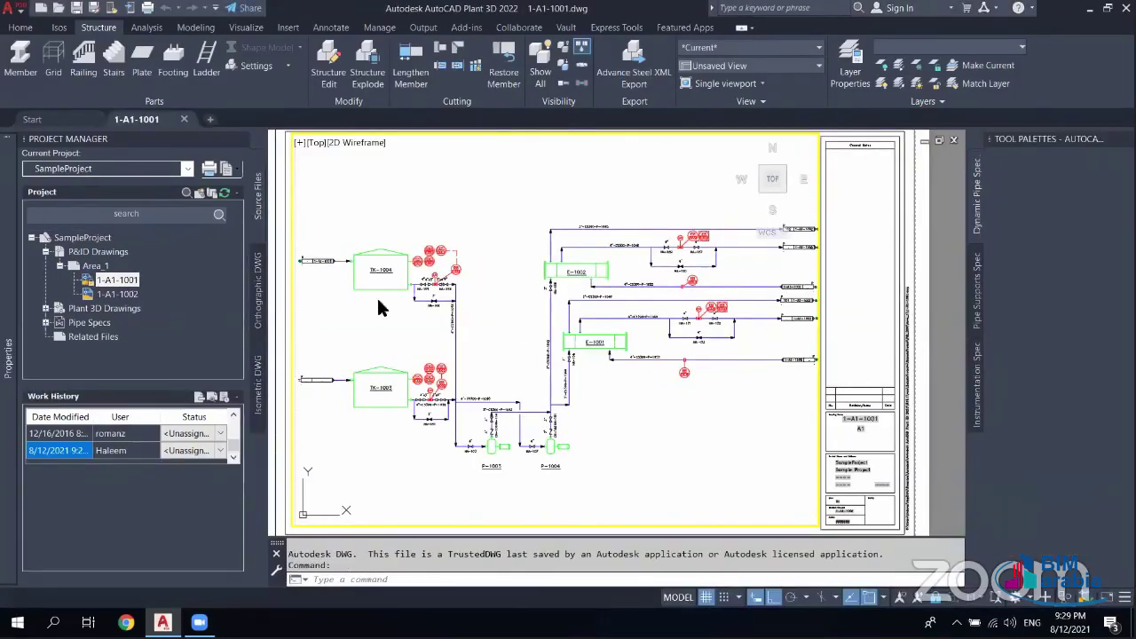
{"action": "scroll", "coordinate": [435, 277], "scroll_direction": "up", "scroll_amount": 2}
{"action": "scroll", "coordinate": [518, 287], "scroll_direction": "up", "scroll_amount": 3}
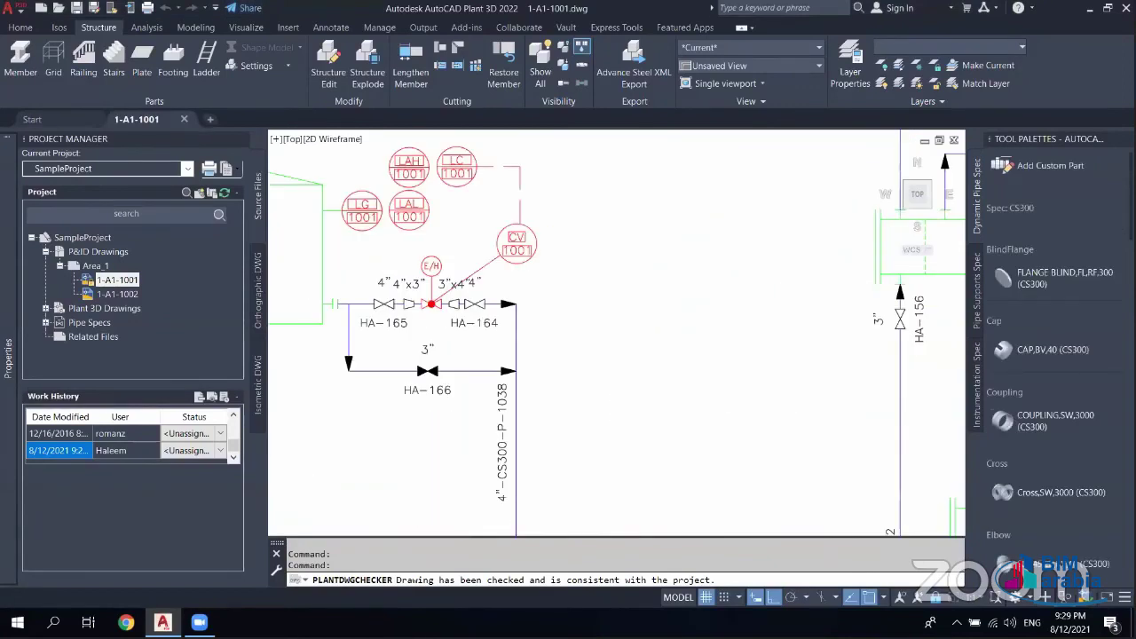
- Zoom and pan the 1-A1-1001 sheet to reveal its title block, then show the desktop
{"action": "scroll", "coordinate": [517, 288], "scroll_direction": "down", "scroll_amount": 1}
{"action": "scroll", "coordinate": [518, 287], "scroll_direction": "down", "scroll_amount": 1}
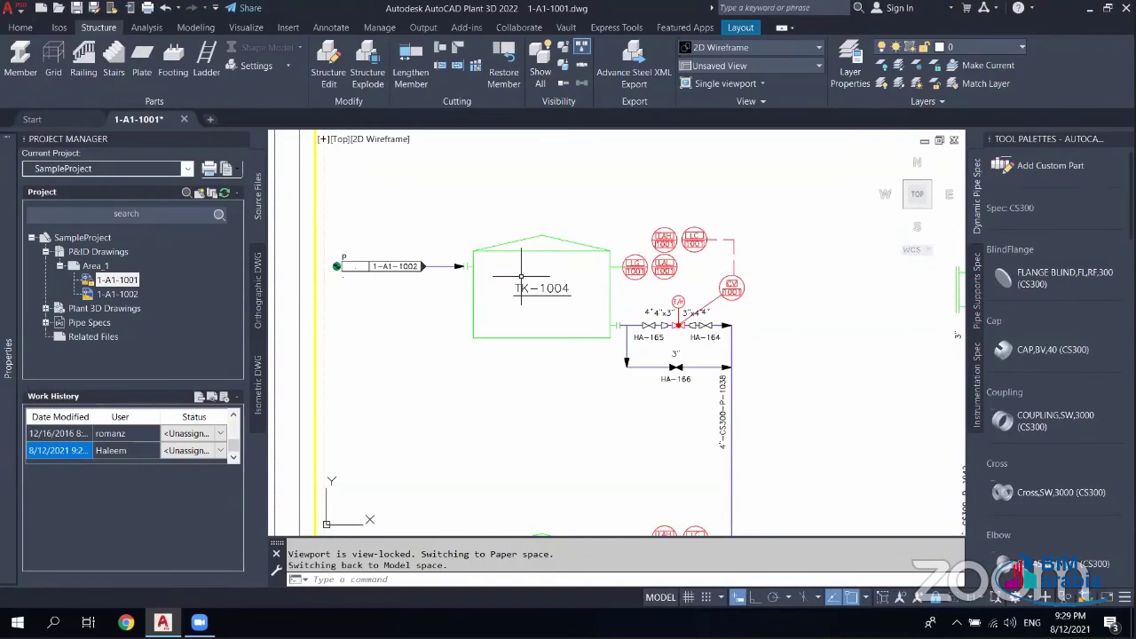
{"action": "scroll", "coordinate": [521, 276], "scroll_direction": "down", "scroll_amount": 4}
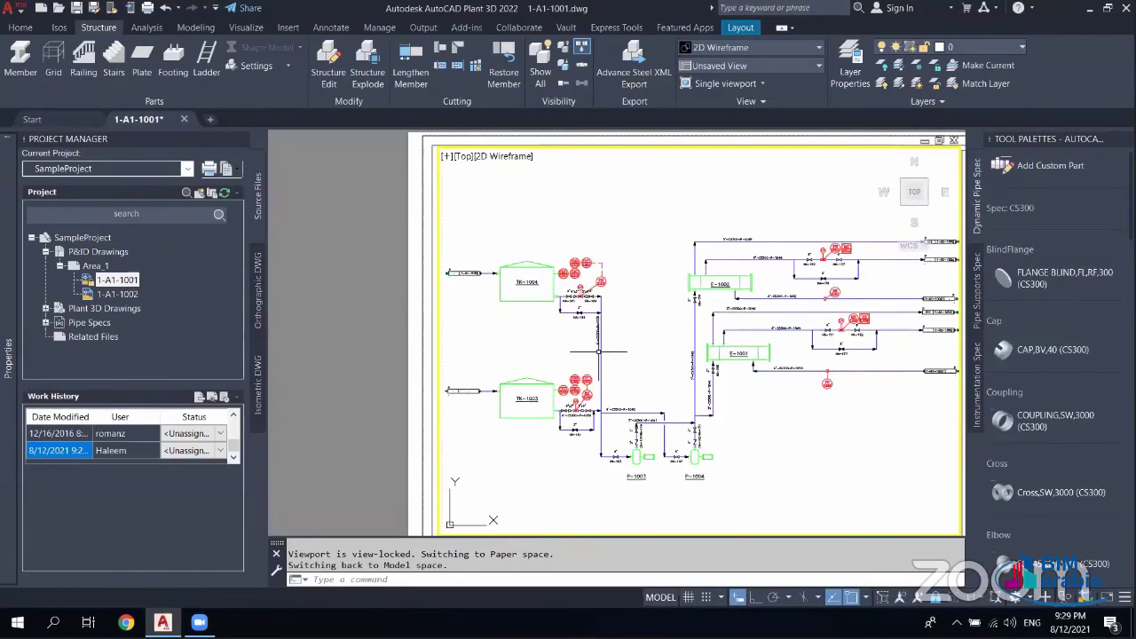
{"action": "middle_click_drag", "start_coordinate": [598, 352], "coordinate": [449, 341]}
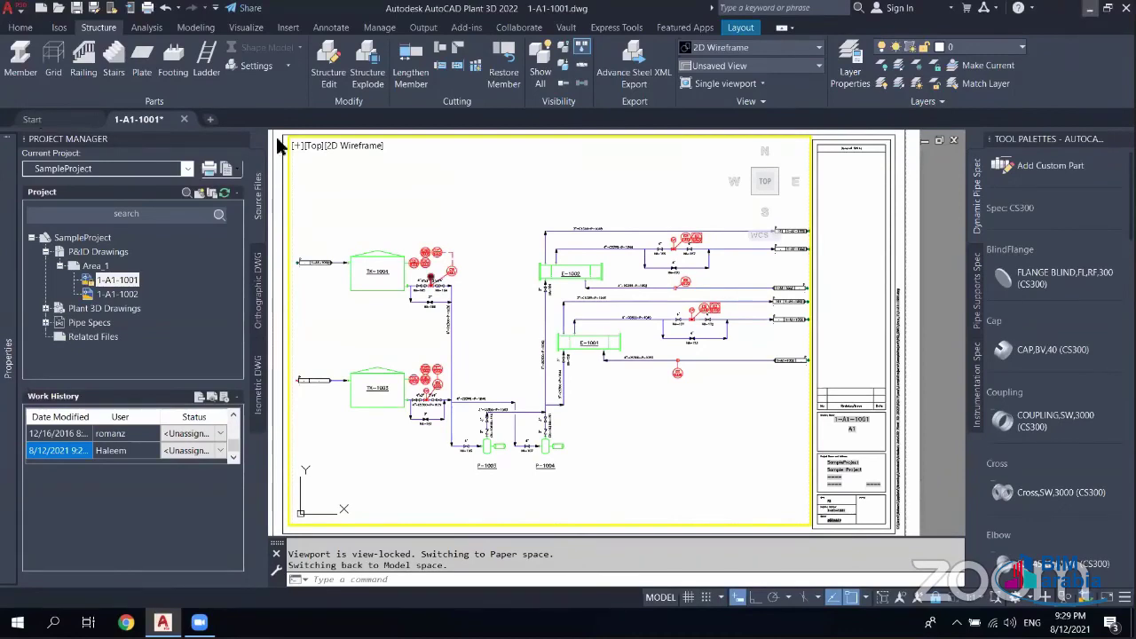
{"action": "key", "text": "super+d"}
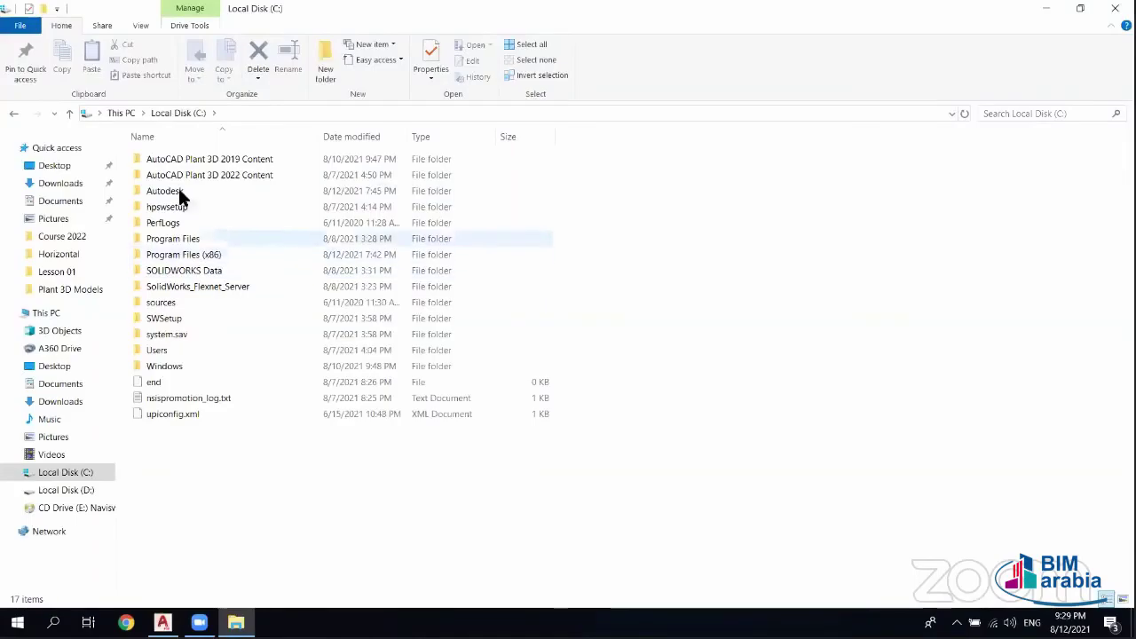
{"action": "left_click", "coordinate": [69, 113]}
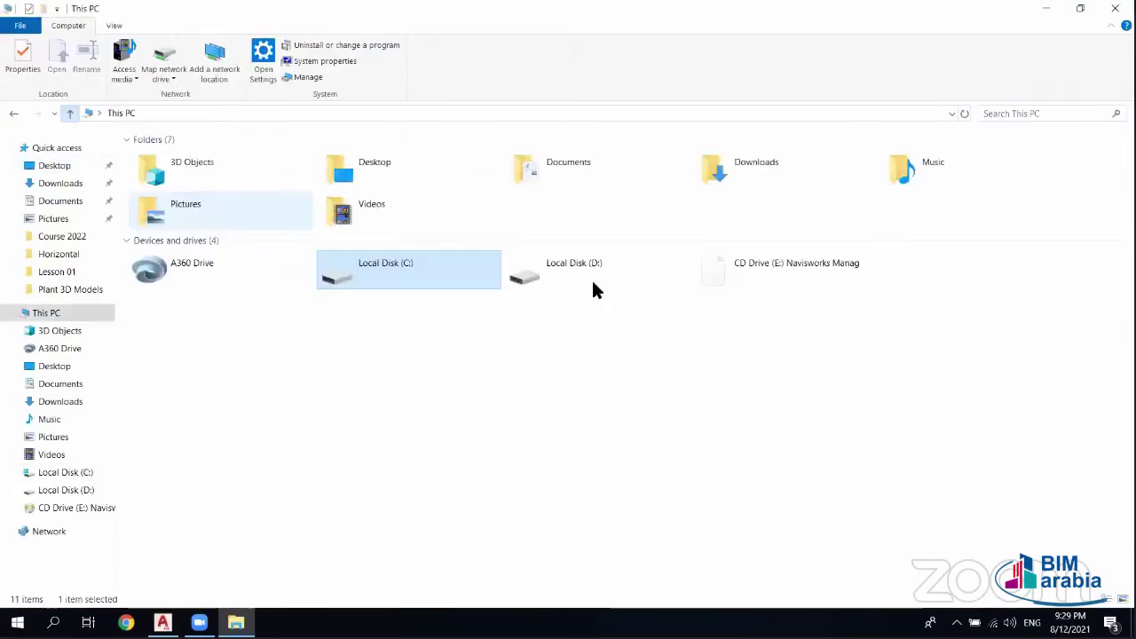
{"action": "double_click", "coordinate": [594, 283]}
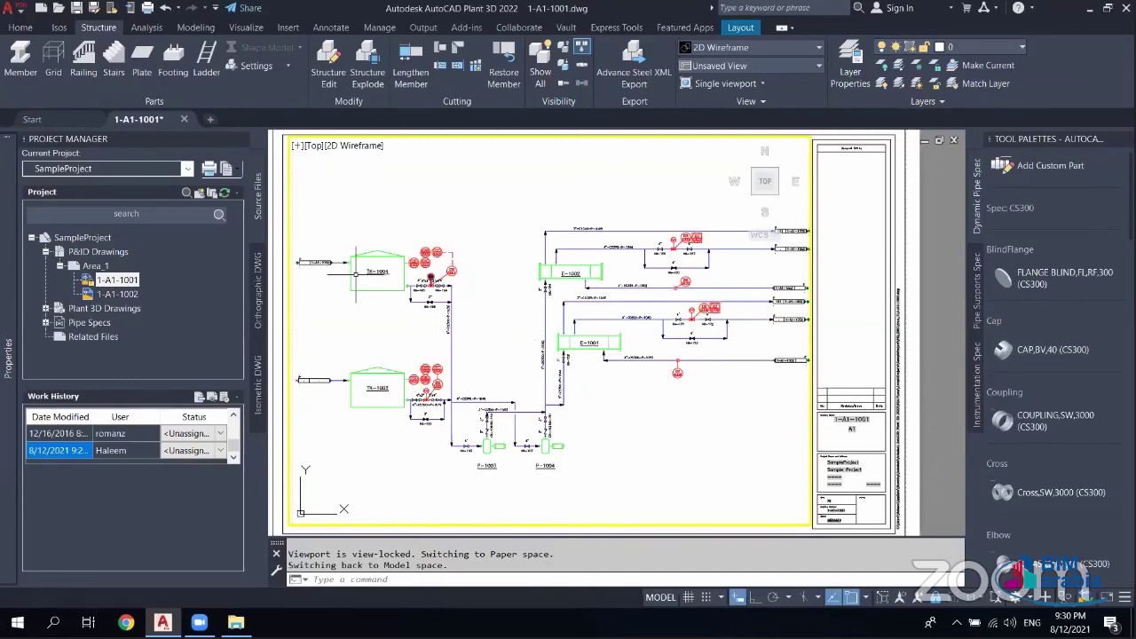
- Zoom in on tank TK-1004 and exchangers E-1002 and E-1001 on the P&ID
{"action": "scroll", "coordinate": [356, 274], "scroll_direction": "up", "scroll_amount": 2}
{"action": "scroll", "coordinate": [359, 268], "scroll_direction": "up", "scroll_amount": 2}
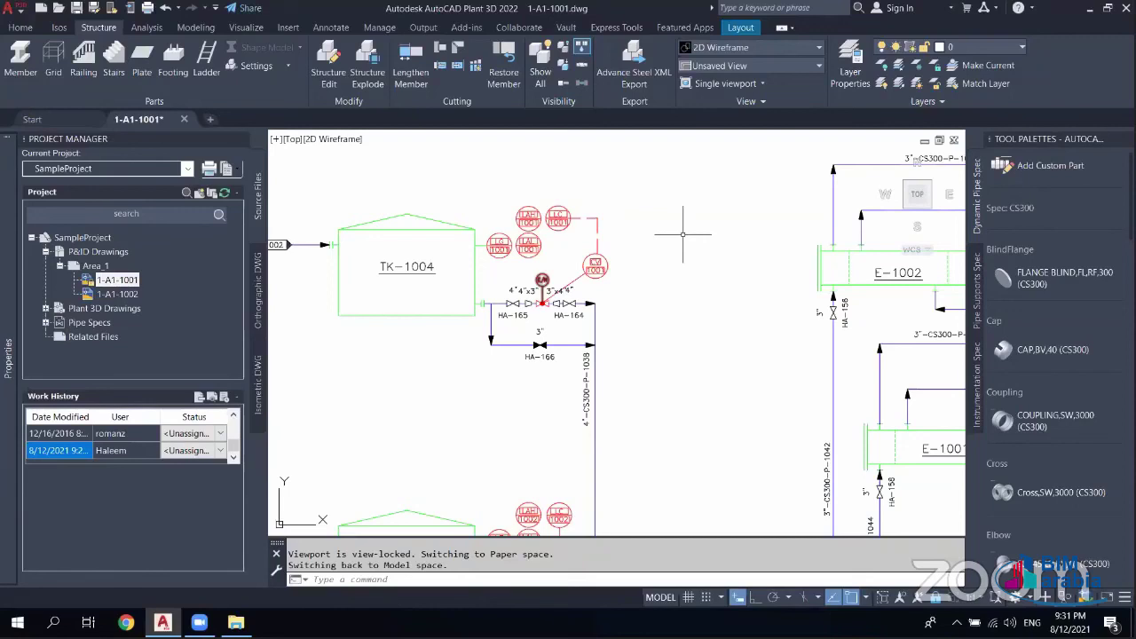
{"action": "scroll", "coordinate": [596, 348], "scroll_direction": "up", "scroll_amount": 1}
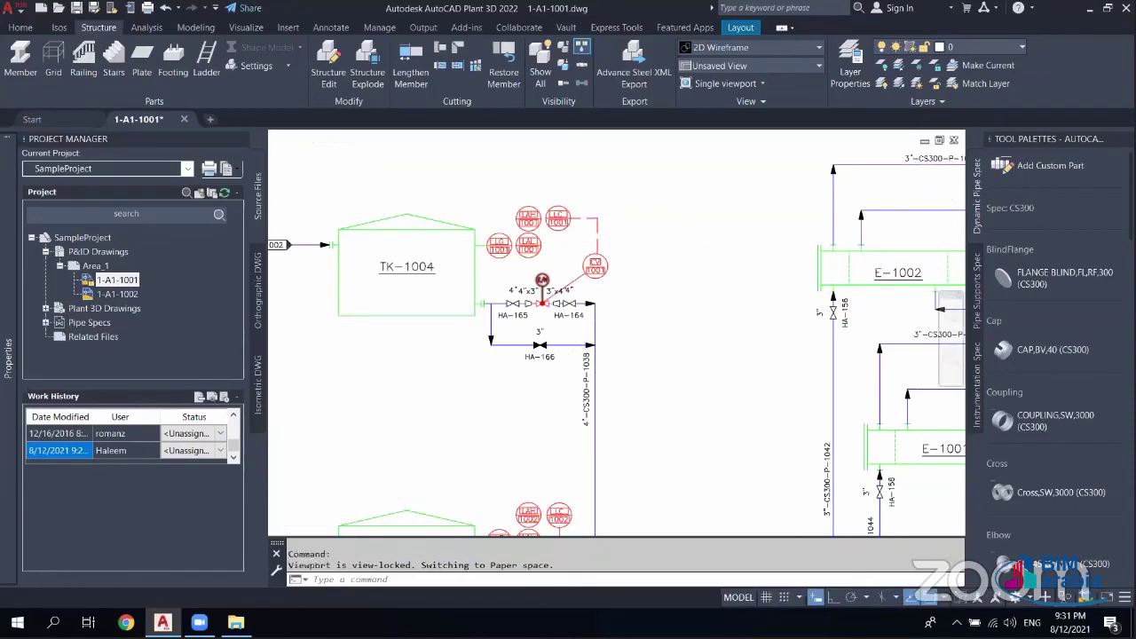
{"action": "scroll", "coordinate": [675, 359], "scroll_direction": "down", "scroll_amount": 2}
{"action": "scroll", "coordinate": [675, 360], "scroll_direction": "down", "scroll_amount": 1}
{"action": "scroll", "coordinate": [506, 375], "scroll_direction": "up", "scroll_amount": 1}
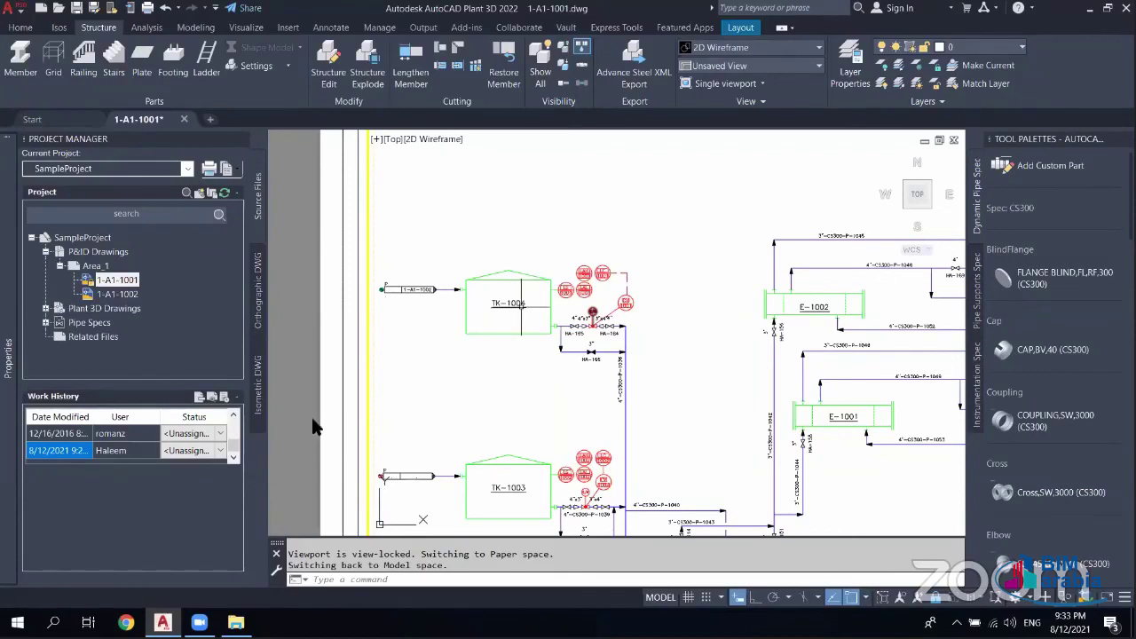
{"action": "scroll", "coordinate": [313, 426], "scroll_direction": "down", "scroll_amount": 2}
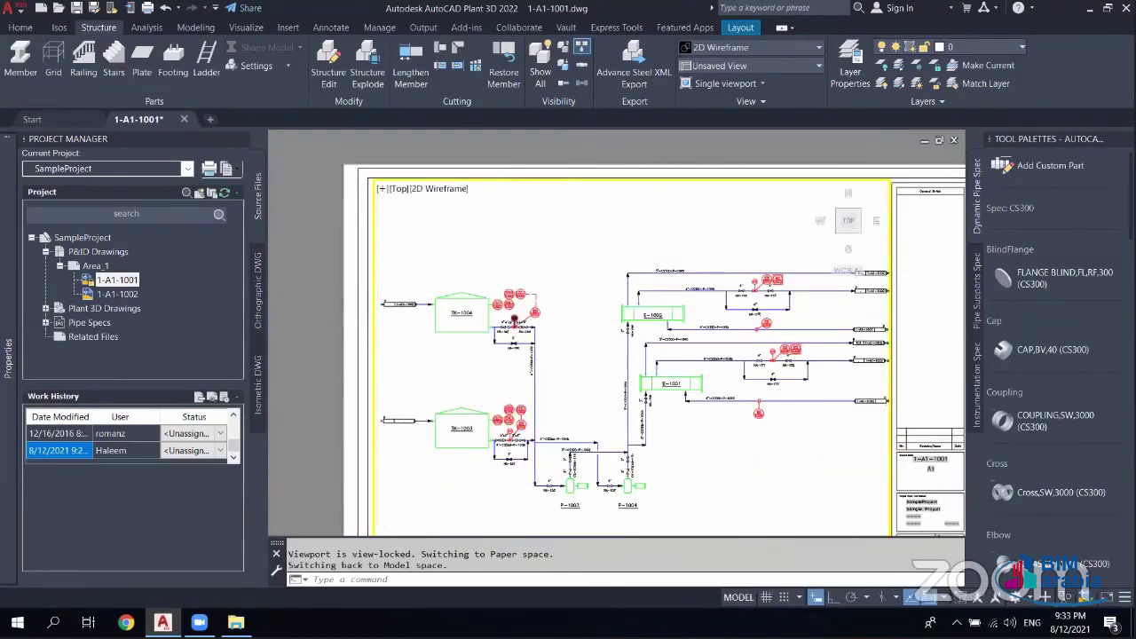
{"action": "scroll", "coordinate": [465, 317], "scroll_direction": "up", "scroll_amount": 2}
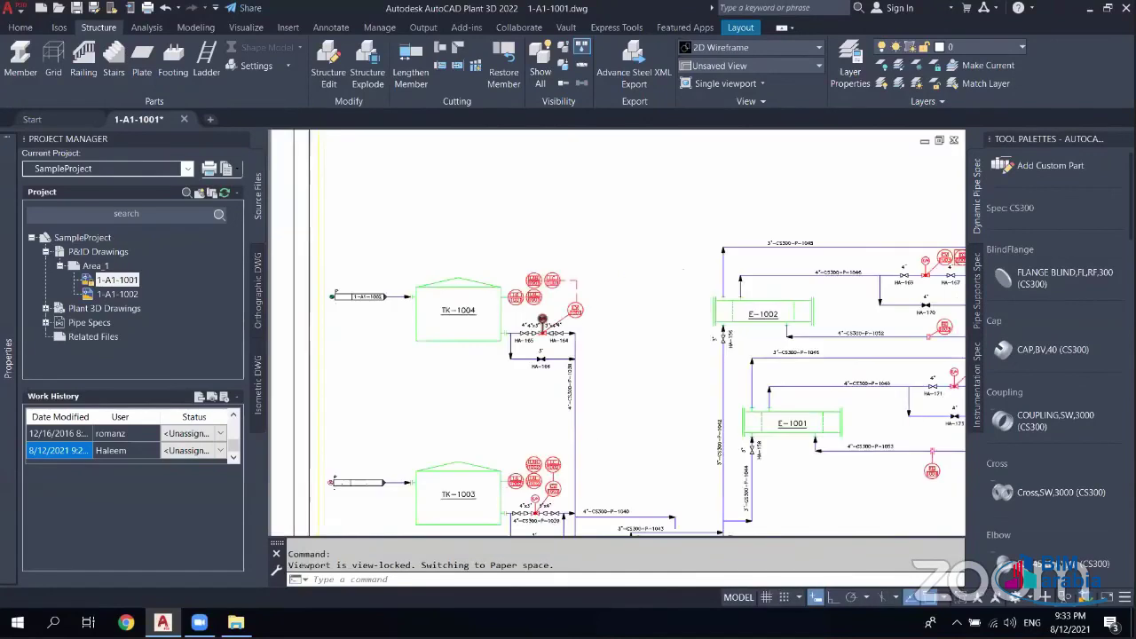
{"action": "scroll", "coordinate": [609, 440], "scroll_direction": "down", "scroll_amount": 2}
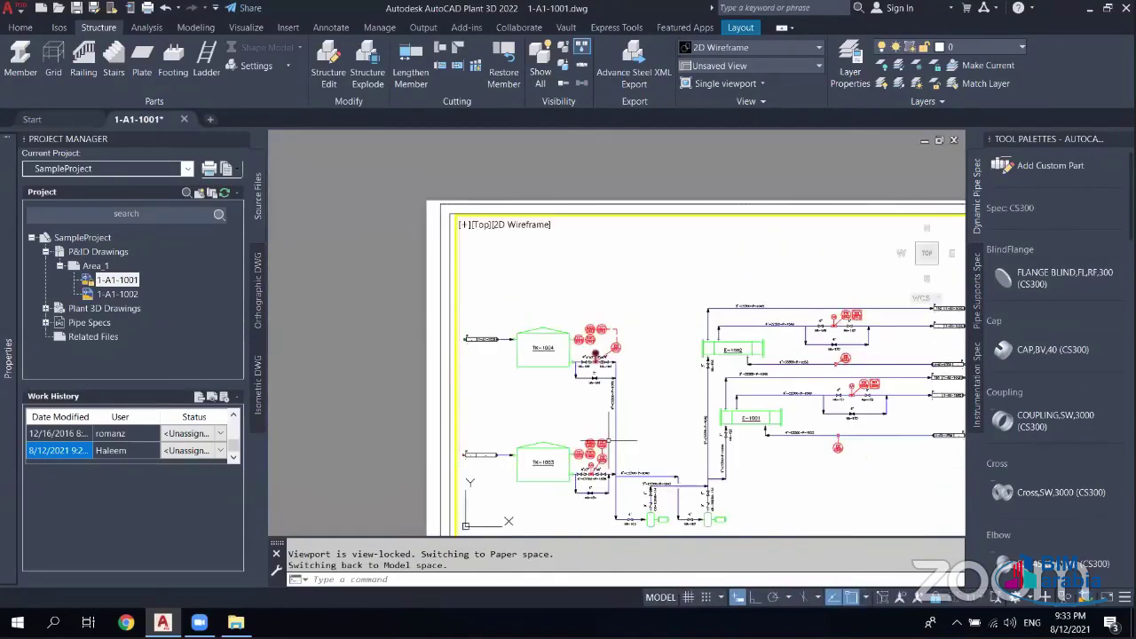
{"action": "middle_click_drag", "start_coordinate": [608, 440], "coordinate": [615, 377]}
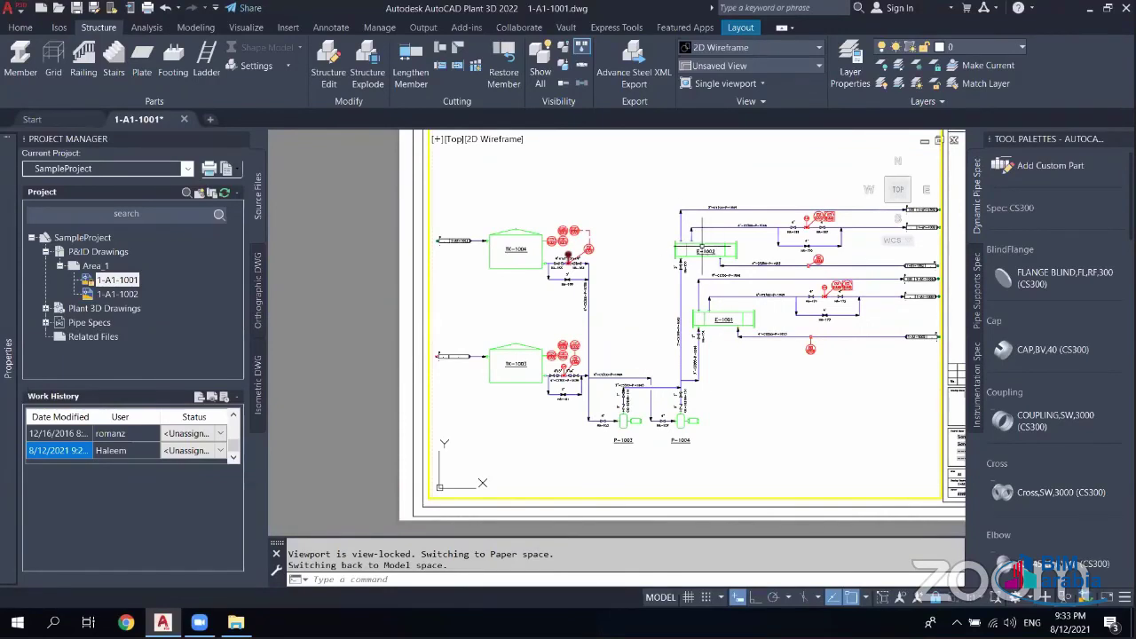
{"action": "scroll", "coordinate": [704, 252], "scroll_direction": "up", "scroll_amount": 2}
{"action": "scroll", "coordinate": [704, 248], "scroll_direction": "up", "scroll_amount": 2}
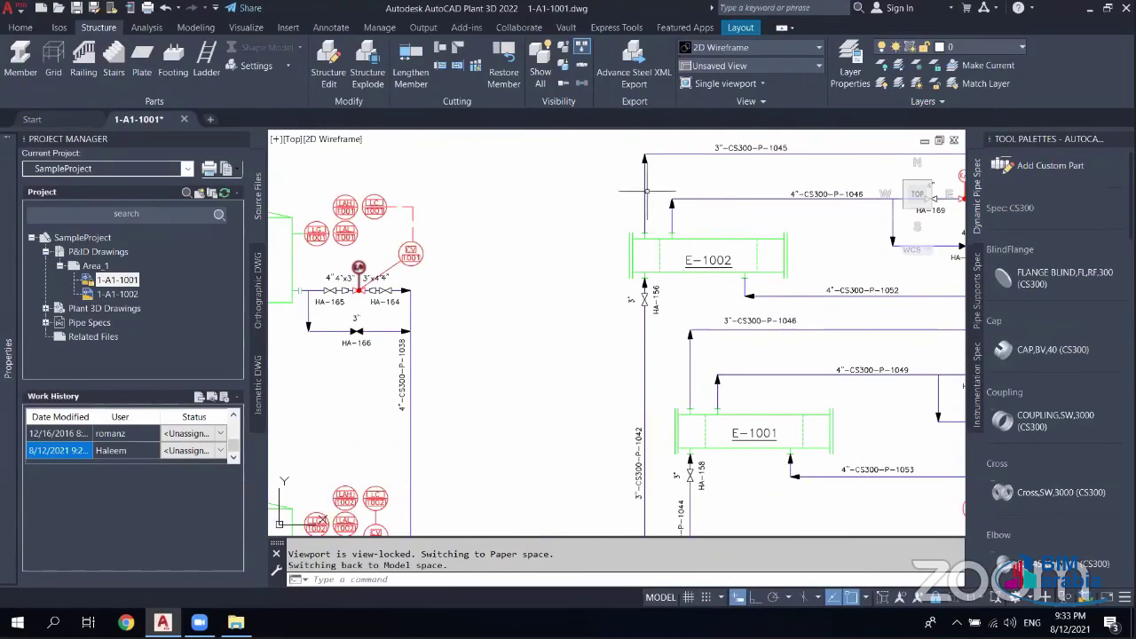
{"action": "scroll", "coordinate": [751, 213], "scroll_direction": "down", "scroll_amount": 2}
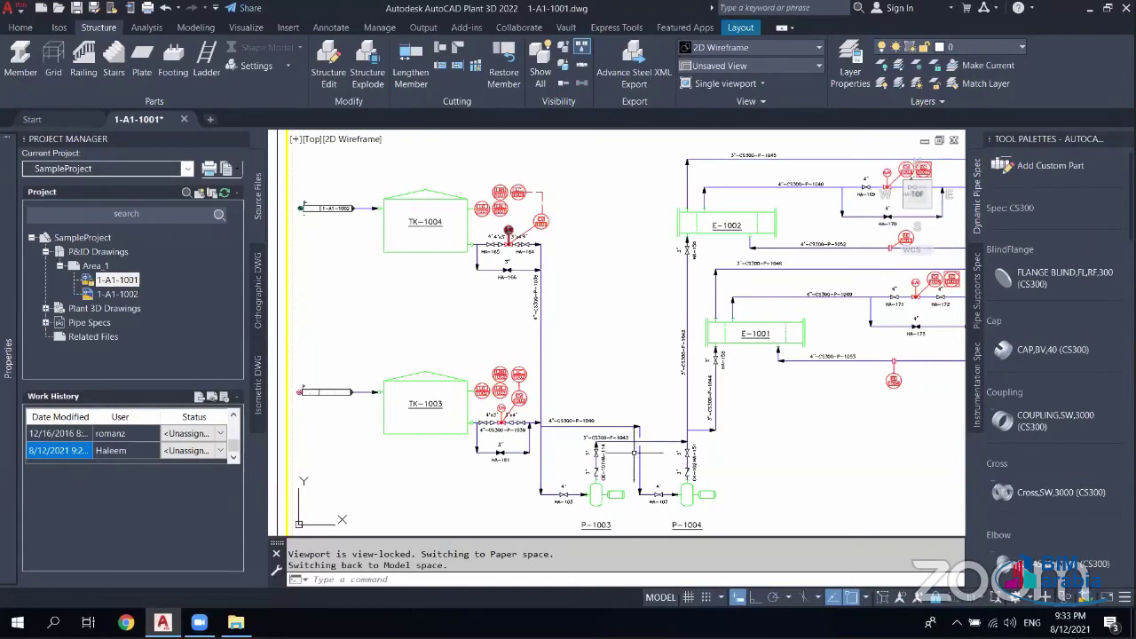
{"action": "scroll", "coordinate": [568, 417], "scroll_direction": "down", "scroll_amount": 2}
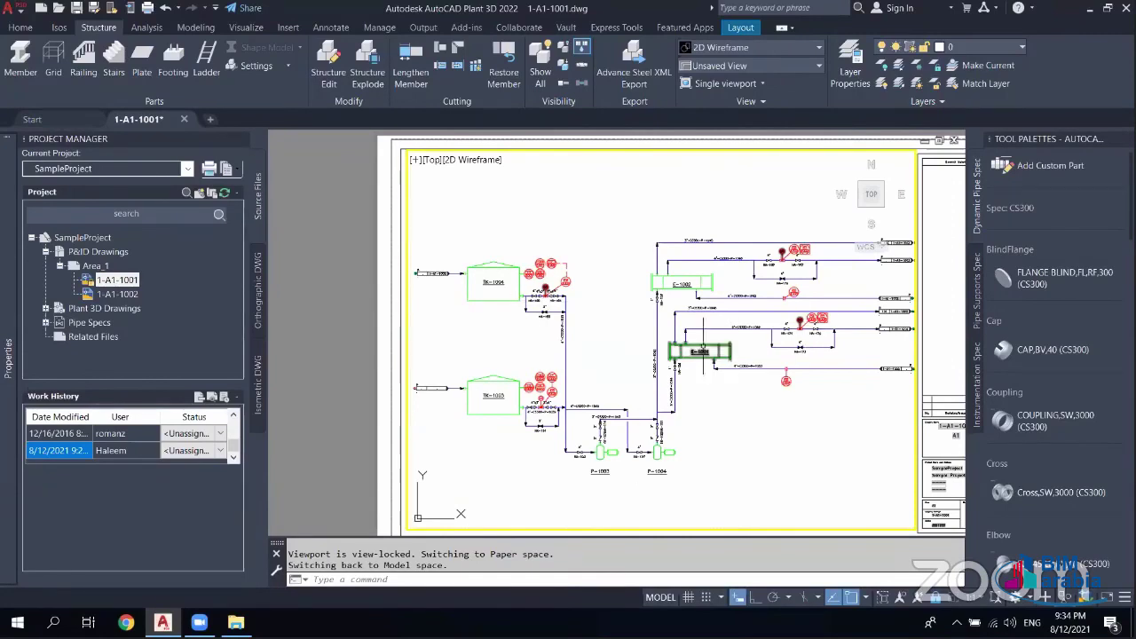
{"action": "scroll", "coordinate": [737, 278], "scroll_direction": "up", "scroll_amount": 2}
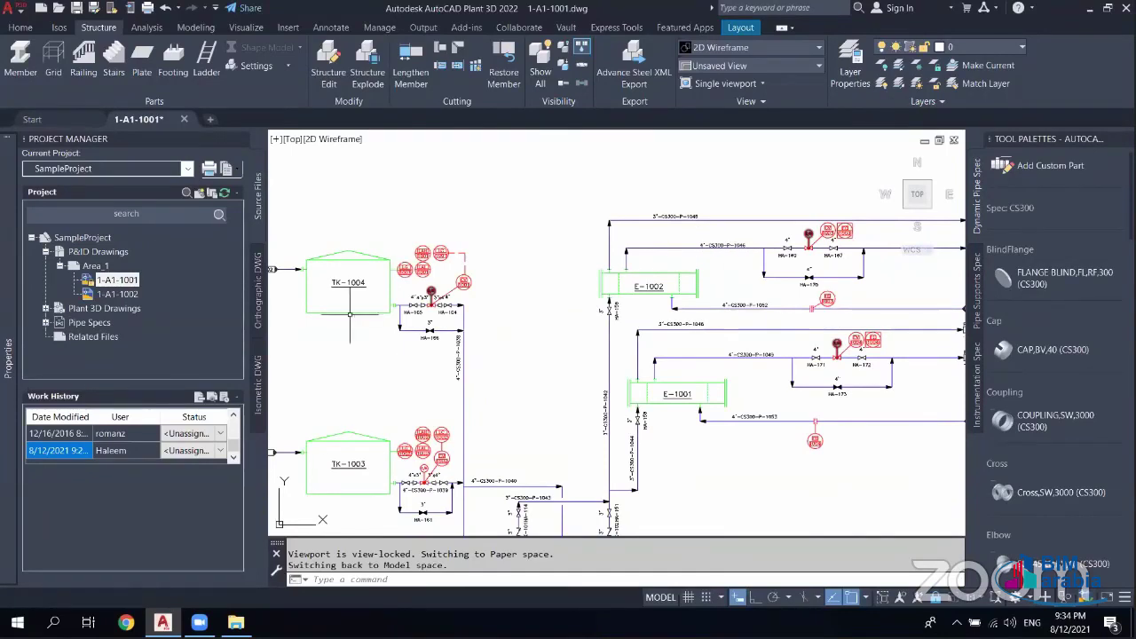
{"action": "scroll", "coordinate": [533, 317], "scroll_direction": "down", "scroll_amount": 2}
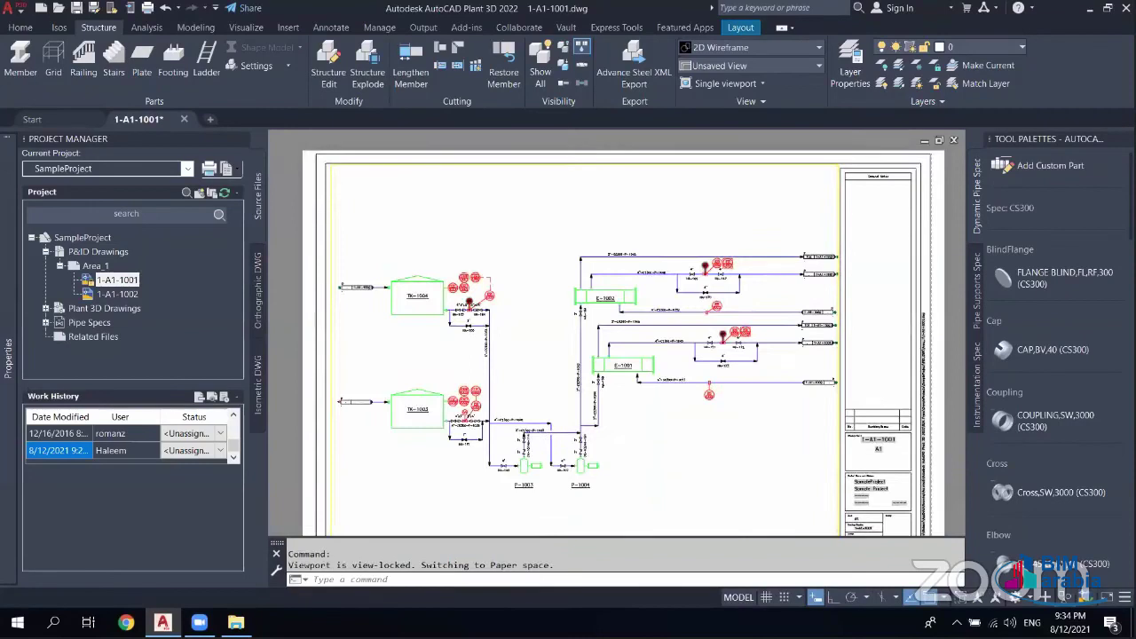
{"action": "scroll", "coordinate": [540, 313], "scroll_direction": "up", "scroll_amount": 3}
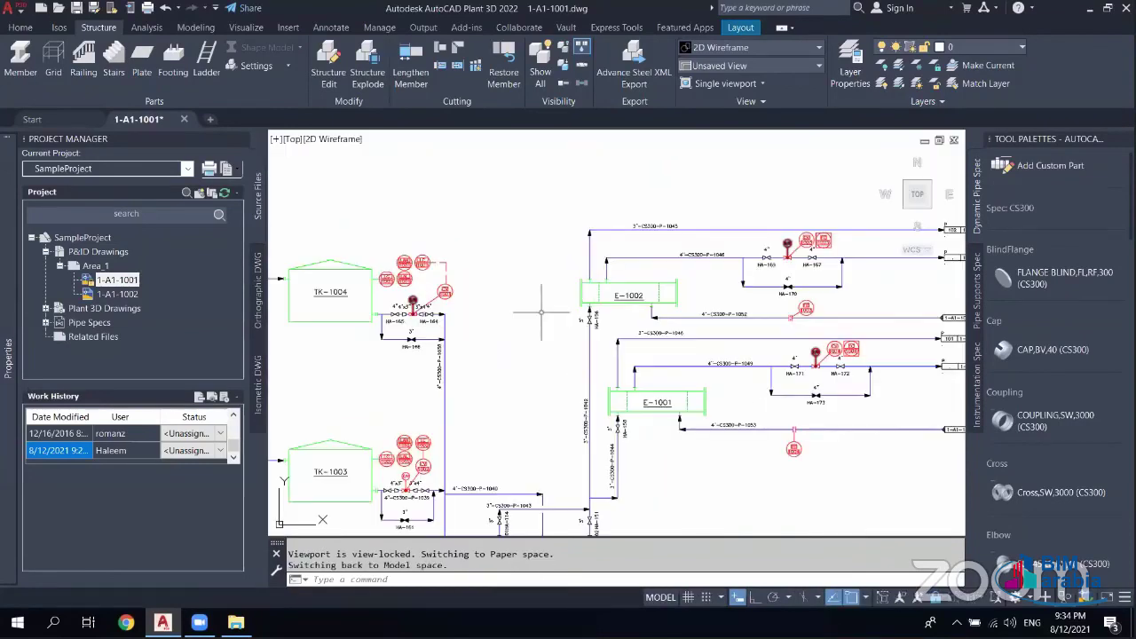
{"action": "scroll", "coordinate": [540, 312], "scroll_direction": "down", "scroll_amount": 2}
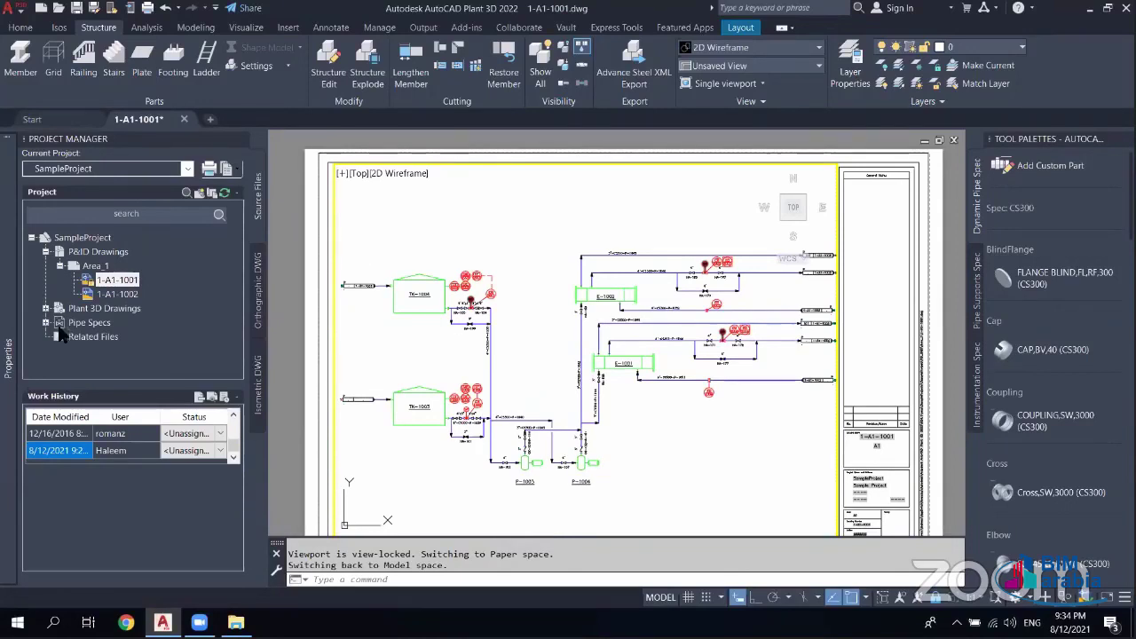
- Expand Plant 3D Drawings and open the Master.dwg plant model
{"action": "double_click", "coordinate": [104, 308]}
{"action": "left_click", "coordinate": [241, 371]}
{"action": "double_click", "coordinate": [96, 364]}
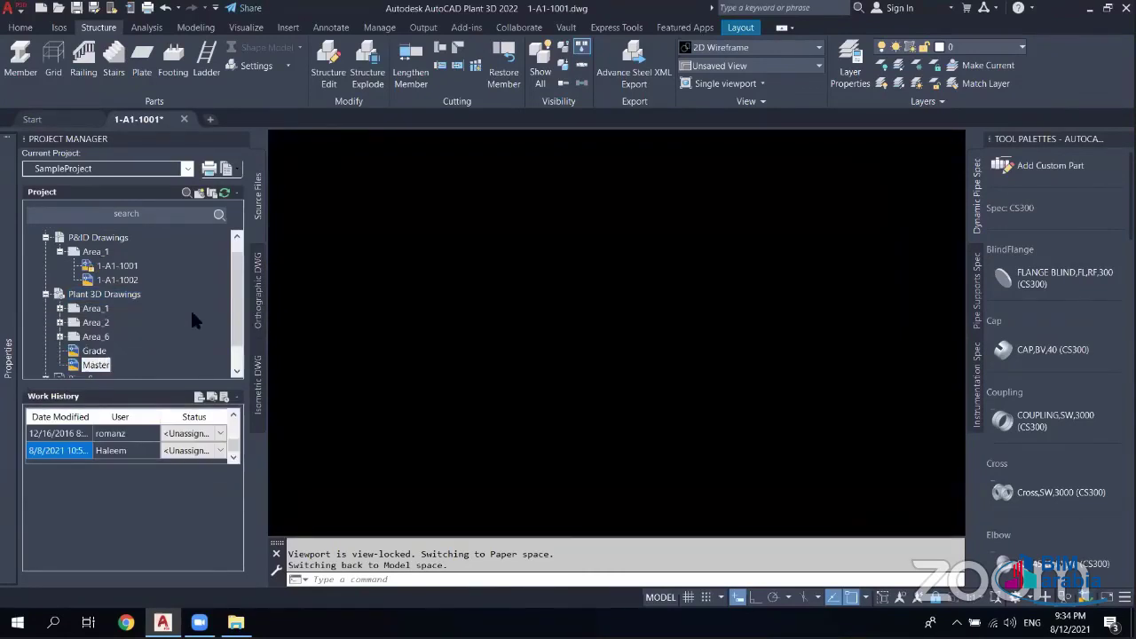
{"action": "double_click", "coordinate": [89, 362]}
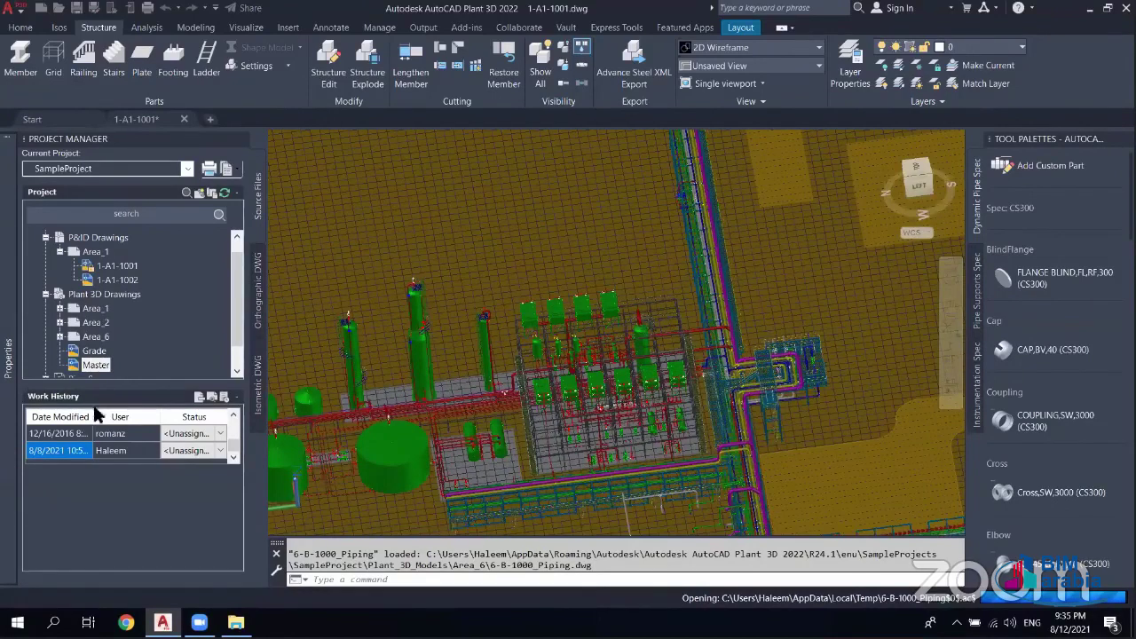
- Open the Grade drawing and centre its site grade surface in the view
{"action": "left_click", "coordinate": [93, 350]}
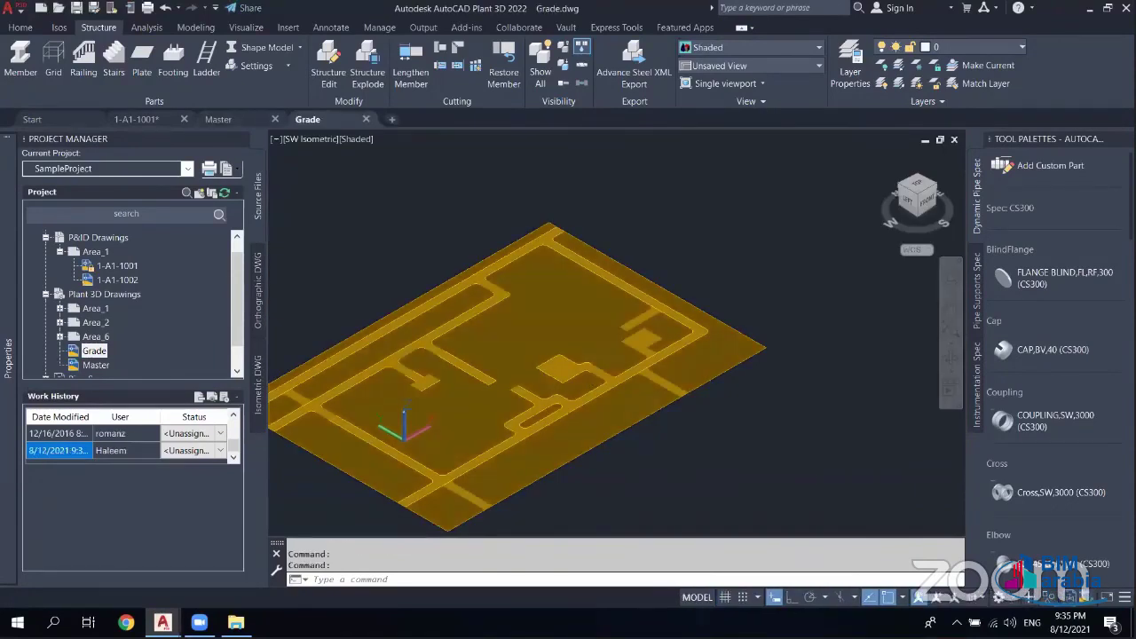
{"action": "middle_click_drag", "start_coordinate": [573, 322], "coordinate": [733, 271]}
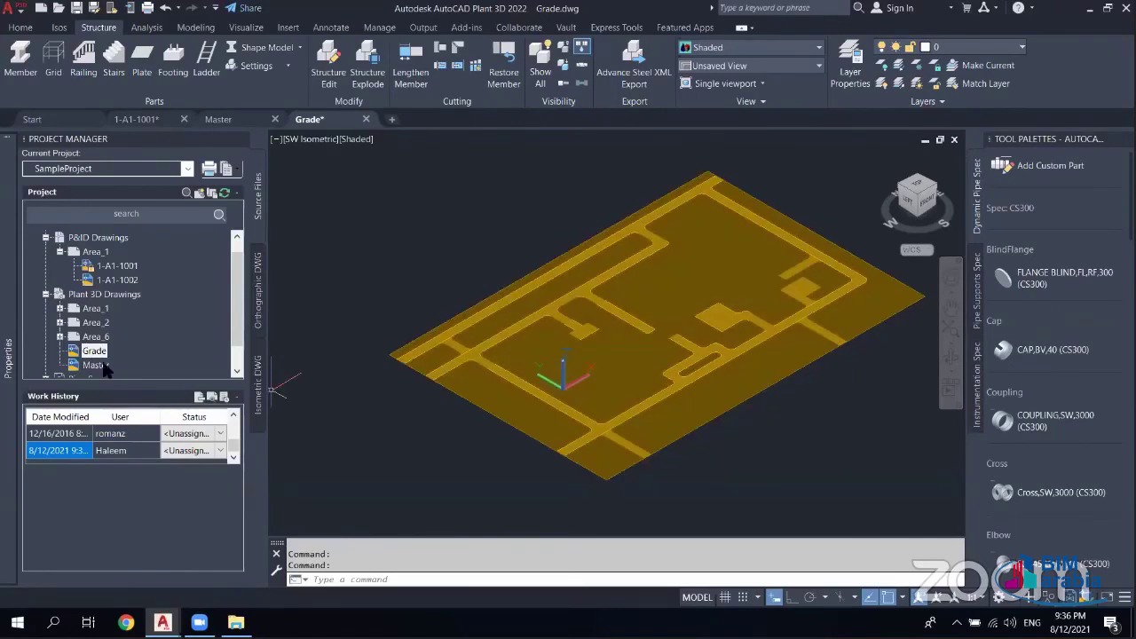
{"action": "left_click", "coordinate": [263, 121]}
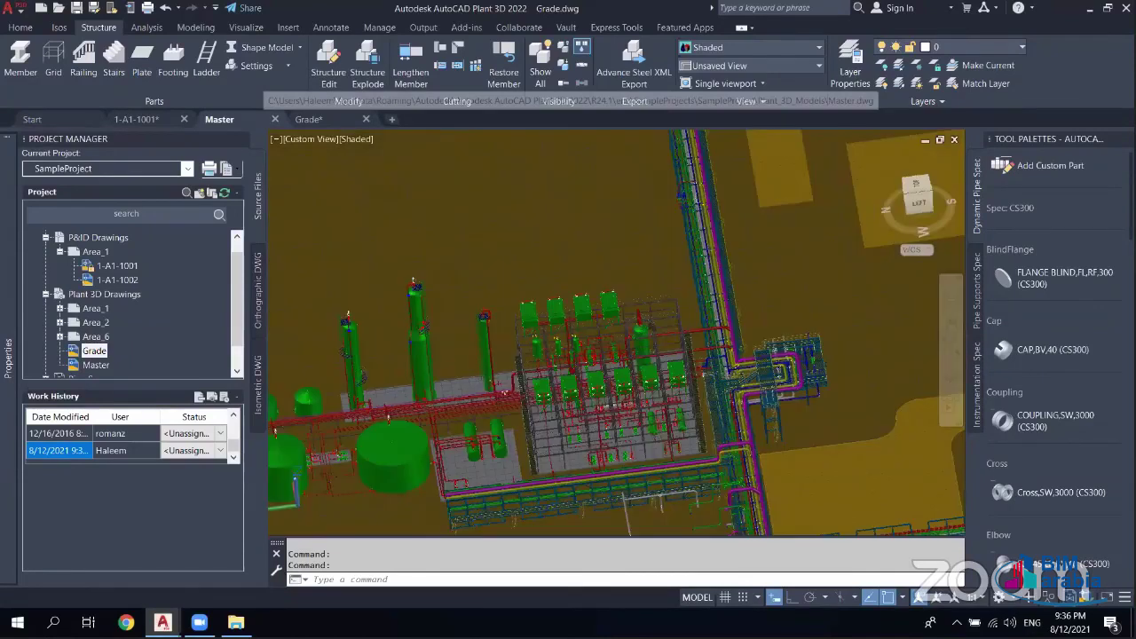
- Orbit, zoom and pan the Master model to survey the whole site and long pipe rack
{"action": "mouse_move", "coordinate": [416, 349]}
{"action": "middle_mouse_down", "text": "shift"}
{"action": "mouse_move", "coordinate": [495, 301]}
{"action": "mouse_move", "coordinate": [644, 266]}
{"action": "middle_mouse_up", "text": "shift"}
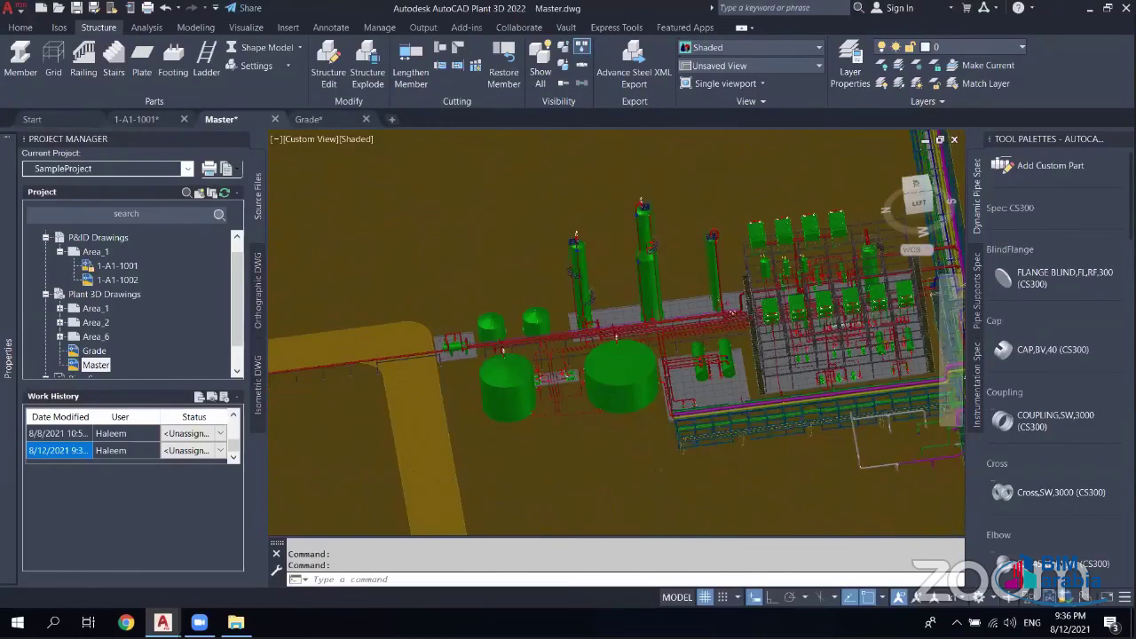
{"action": "scroll", "coordinate": [524, 343], "scroll_direction": "down", "scroll_amount": 2}
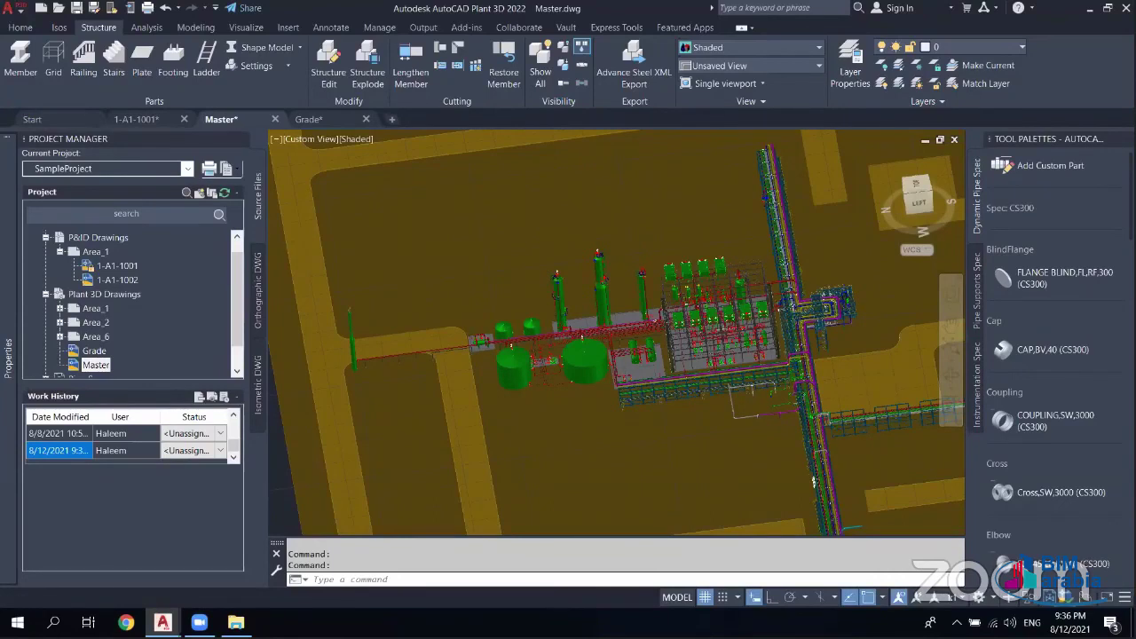
{"action": "scroll", "coordinate": [519, 334], "scroll_direction": "down", "scroll_amount": 2}
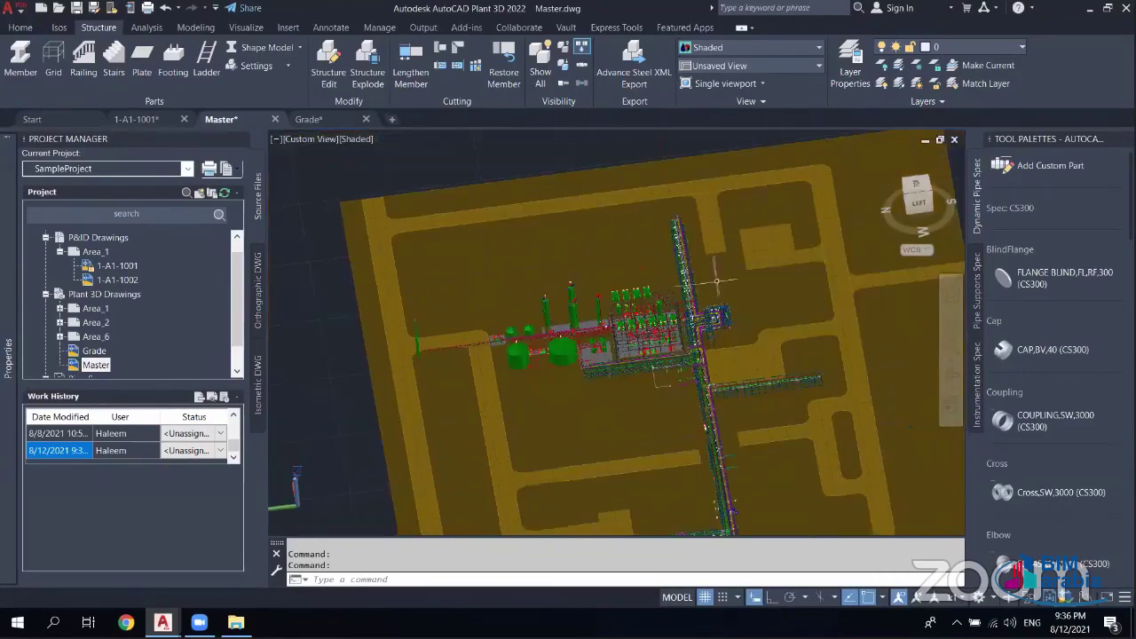
{"action": "middle_click_drag", "start_coordinate": [679, 357], "coordinate": [612, 259]}
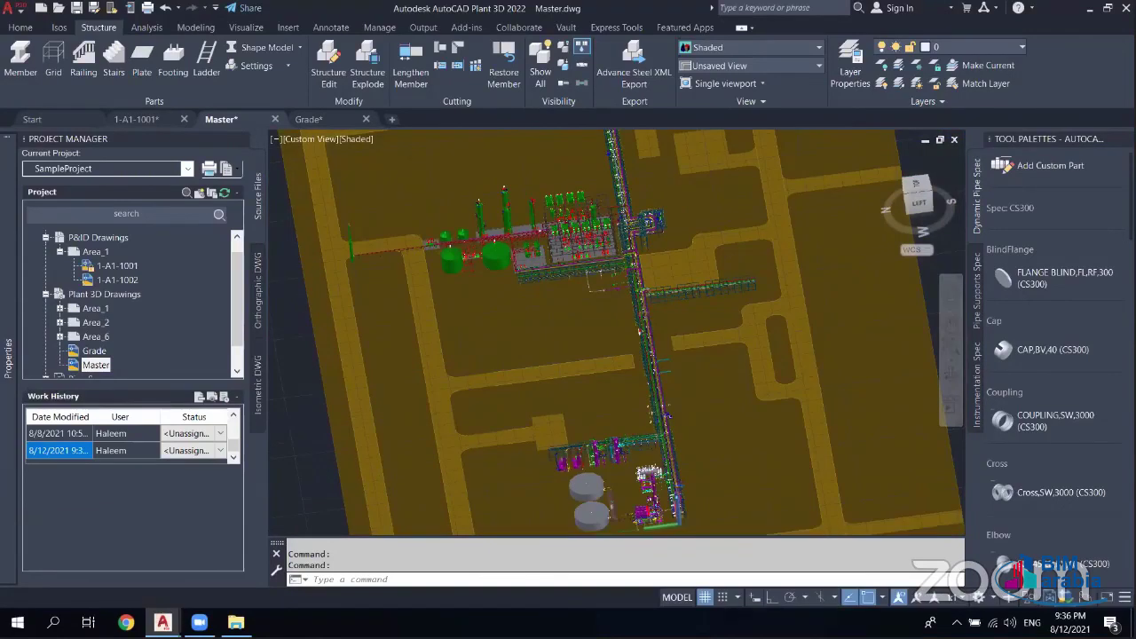
{"action": "key", "text": "F8"}
{"action": "middle_click_drag", "start_coordinate": [625, 497], "coordinate": [790, 439], "text": "shift"}
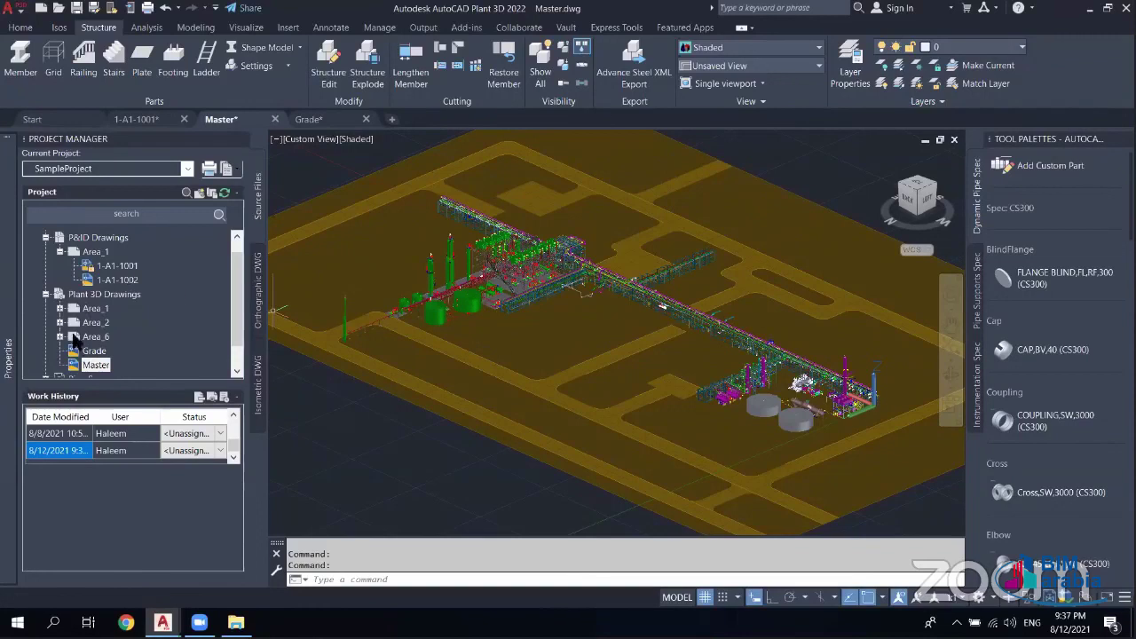
{"action": "double_click", "coordinate": [73, 338]}
- Open 6-B-1000_Equip and orbit, pan and zoom around its green equipment
{"action": "double_click", "coordinate": [142, 337]}
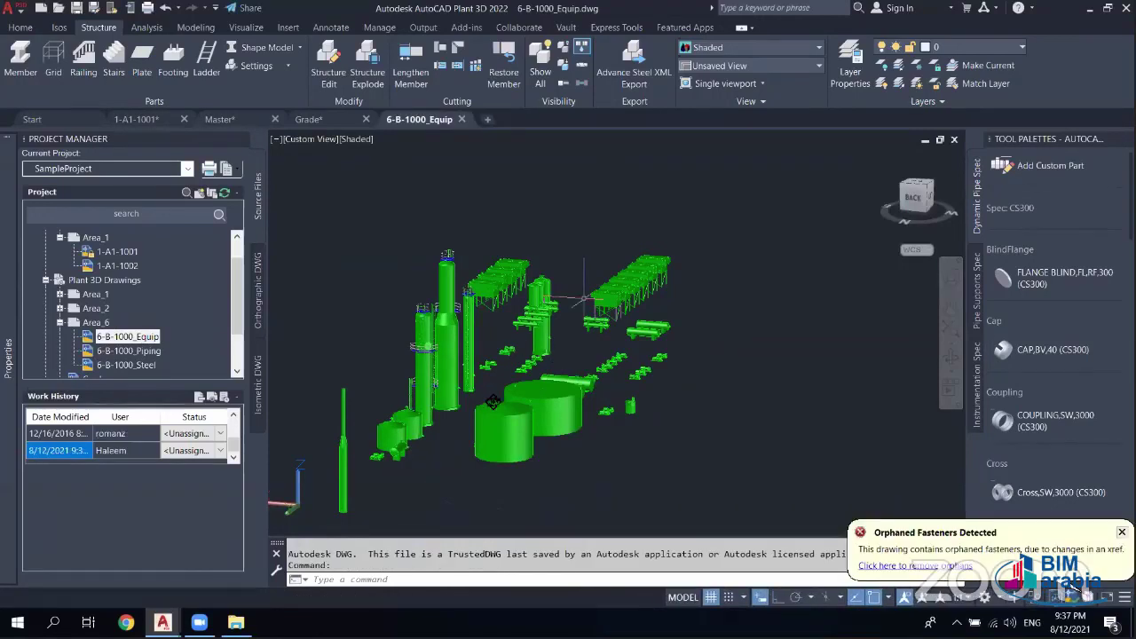
{"action": "middle_click_drag", "start_coordinate": [497, 392], "coordinate": [488, 405], "text": "shift"}
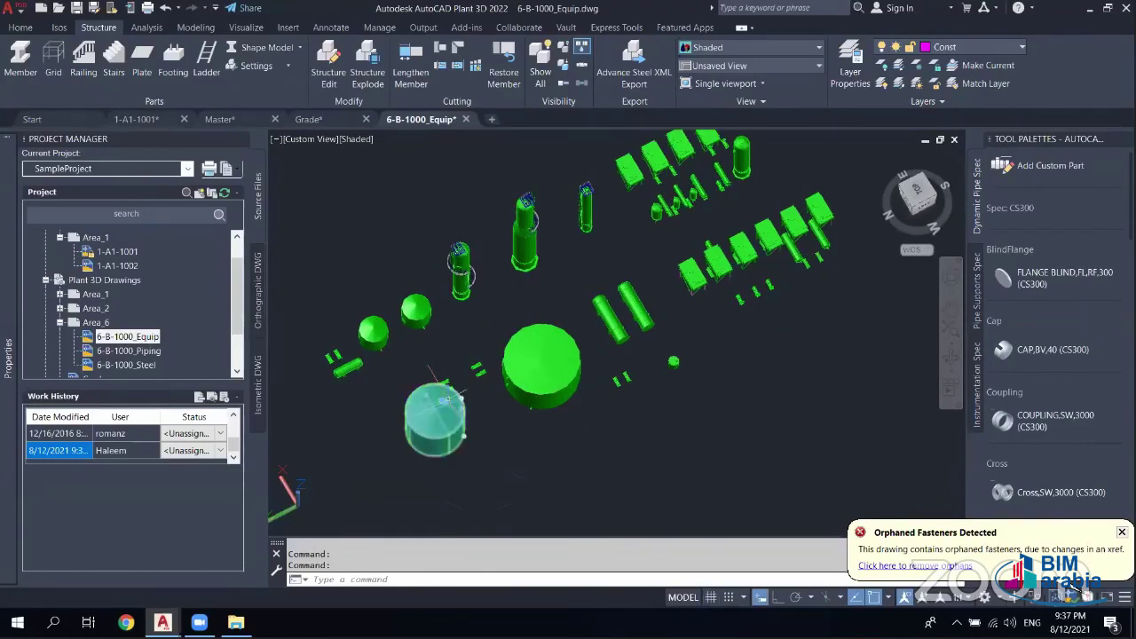
{"action": "middle_click_drag", "start_coordinate": [426, 448], "coordinate": [421, 451], "text": "shift"}
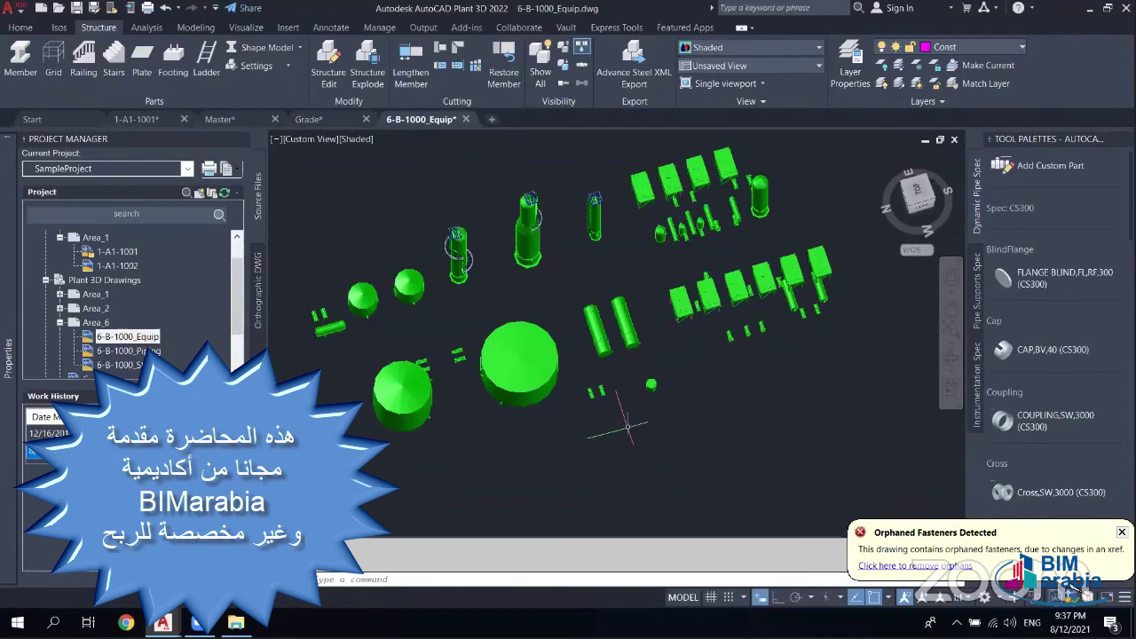
{"action": "middle_click_drag", "start_coordinate": [626, 427], "coordinate": [623, 497]}
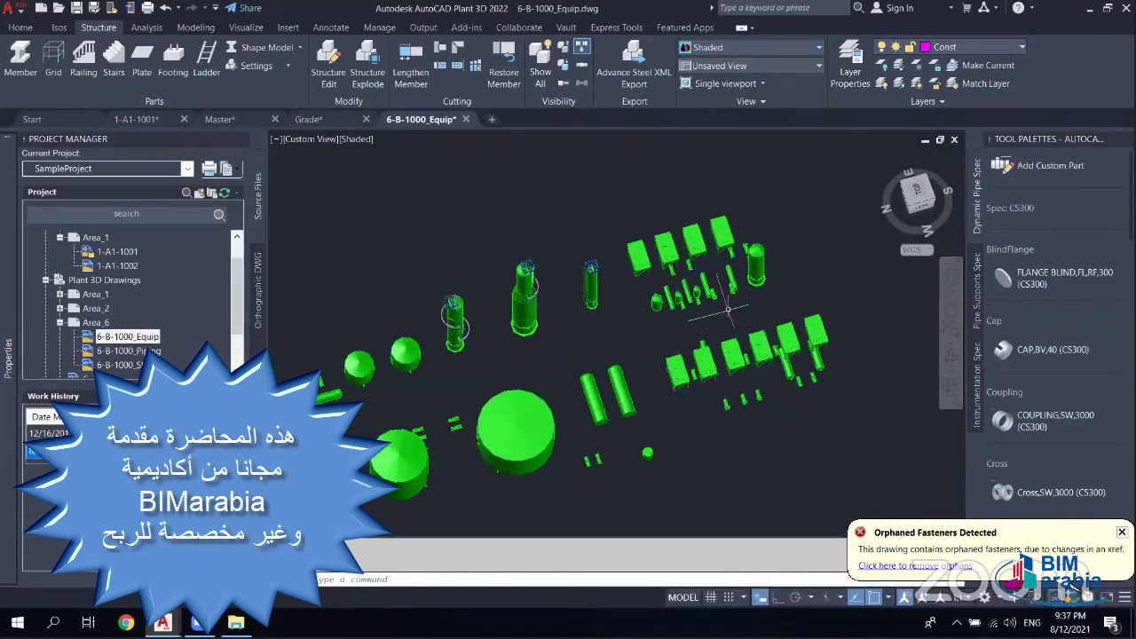
{"action": "scroll", "coordinate": [728, 308], "scroll_direction": "down", "scroll_amount": 4}
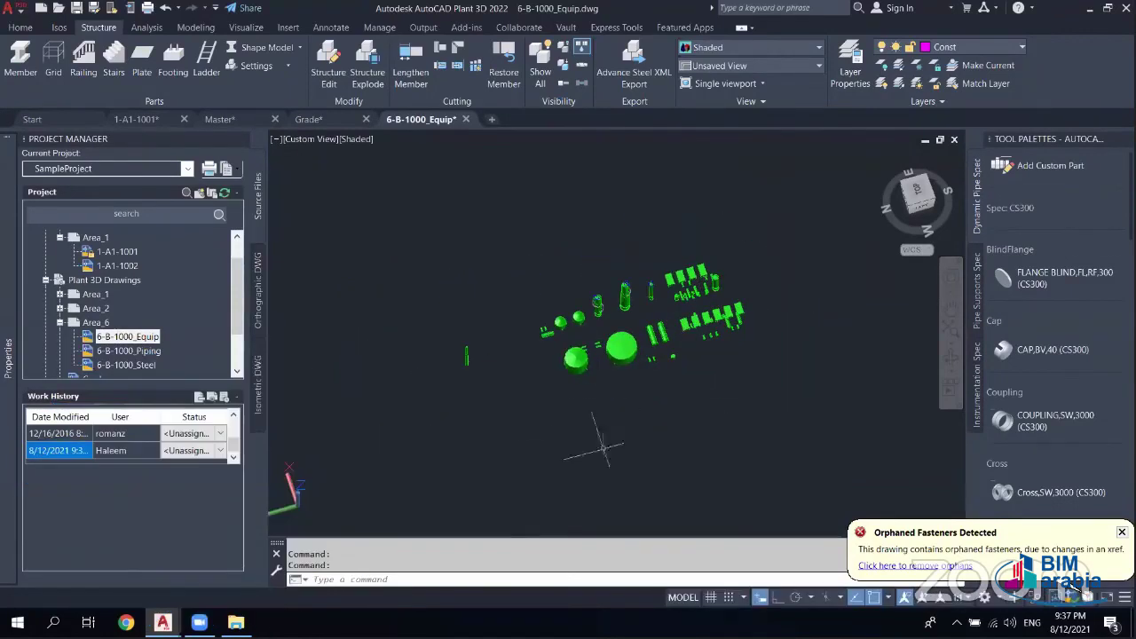
{"action": "scroll", "coordinate": [714, 282], "scroll_direction": "up", "scroll_amount": 1}
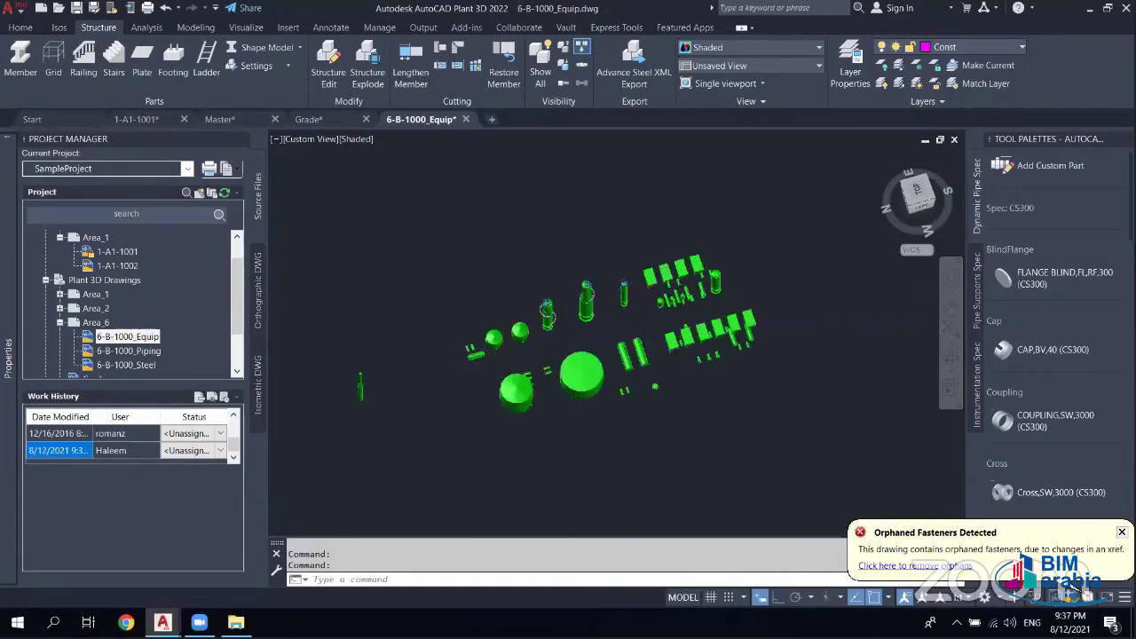
{"action": "scroll", "coordinate": [715, 282], "scroll_direction": "up", "scroll_amount": 1}
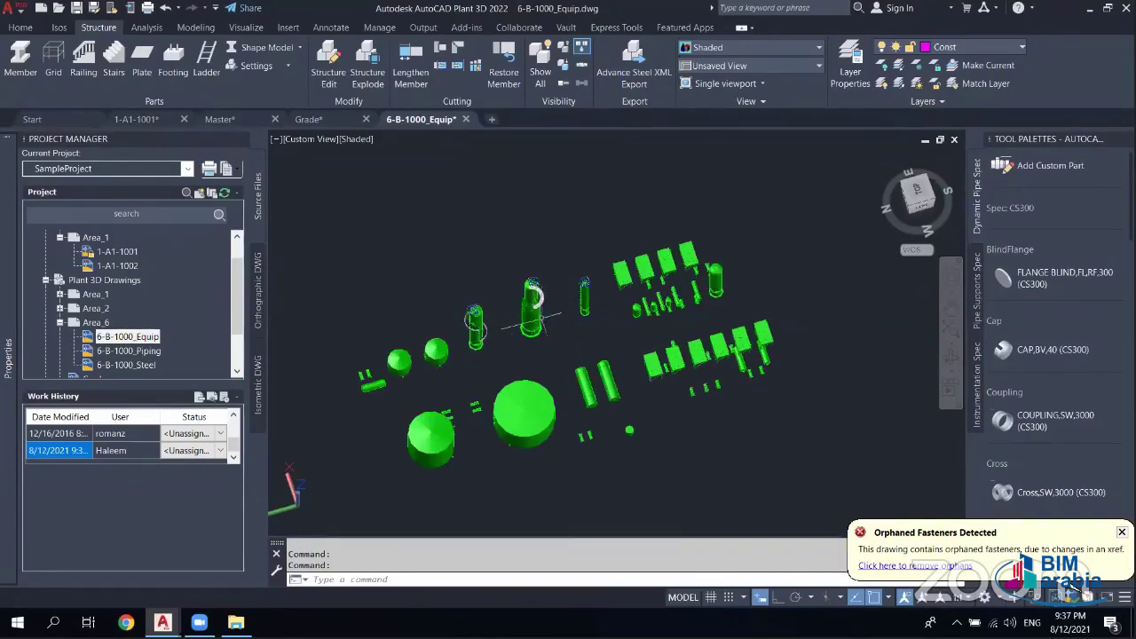
- Select the tall central vessel, then the small vessel to its left
{"action": "left_click", "coordinate": [529, 312]}
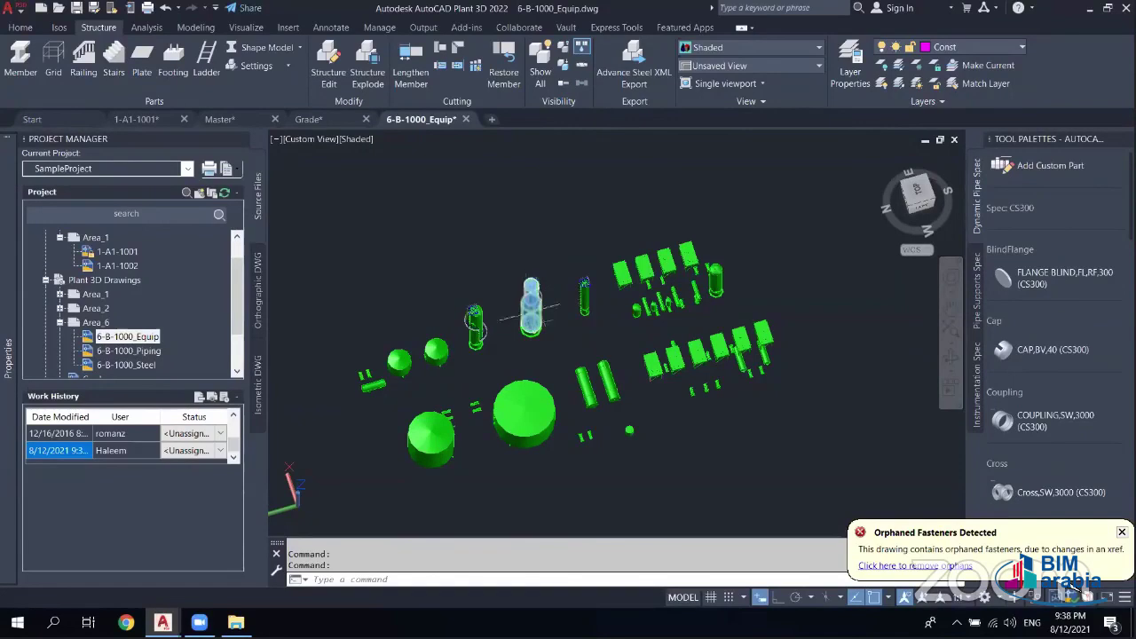
{"action": "key", "text": "Escape"}
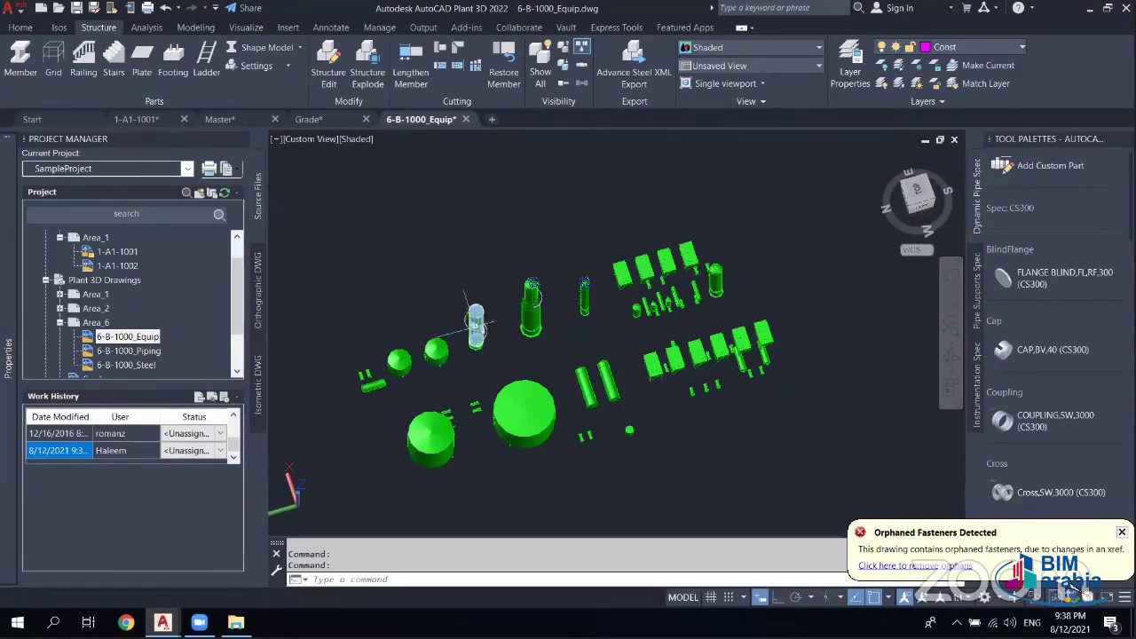
{"action": "left_click", "coordinate": [475, 325]}
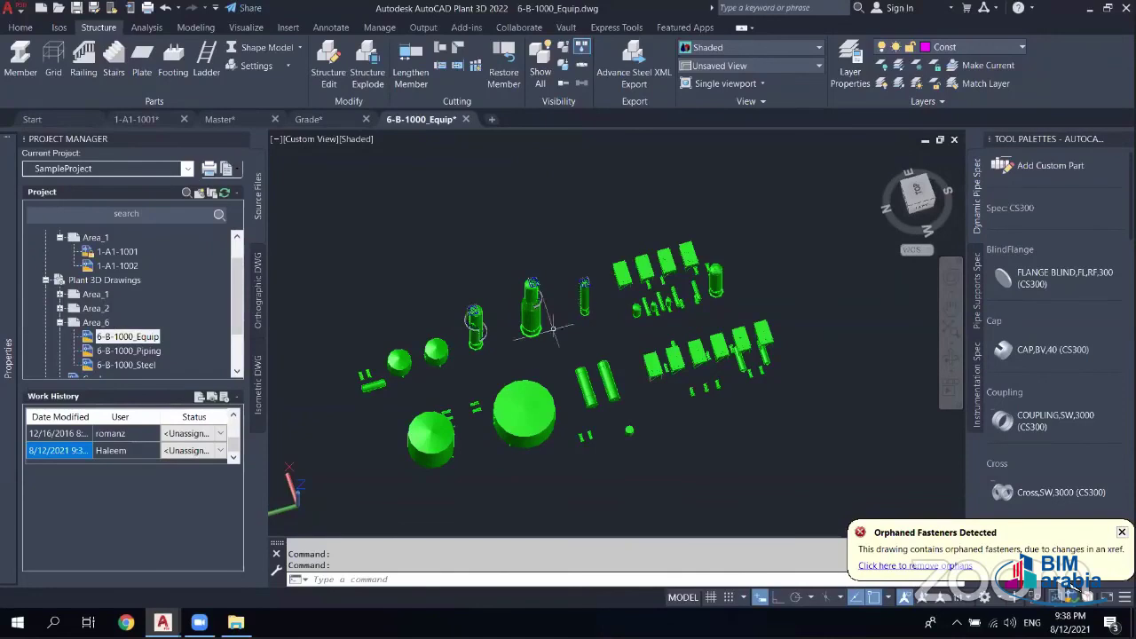
- Open GC-01 (08.09.2018)w.nwd from the Course 2022 folder in Navisworks Freedom 2022
{"action": "left_click", "coordinate": [1090, 9]}
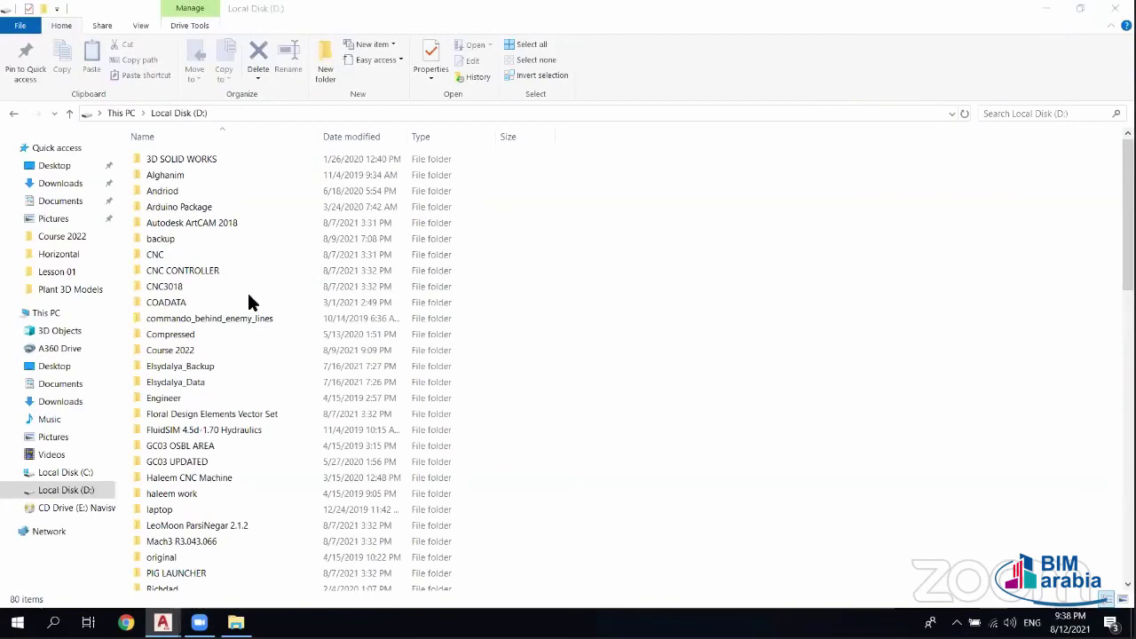
{"action": "left_click", "coordinate": [169, 287]}
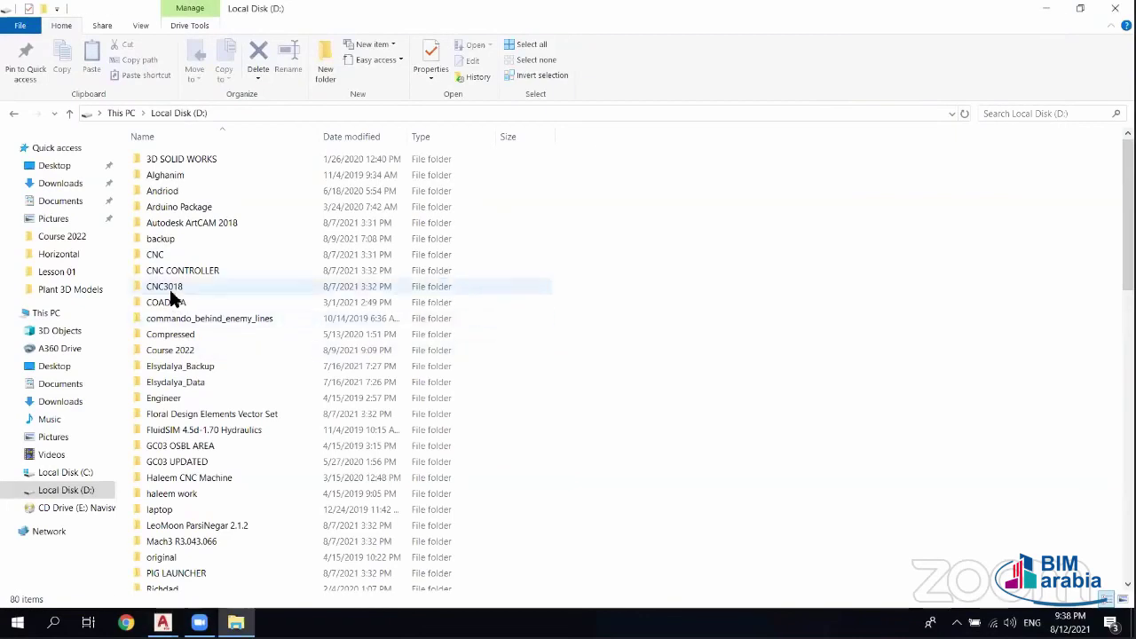
{"action": "double_click", "coordinate": [179, 351]}
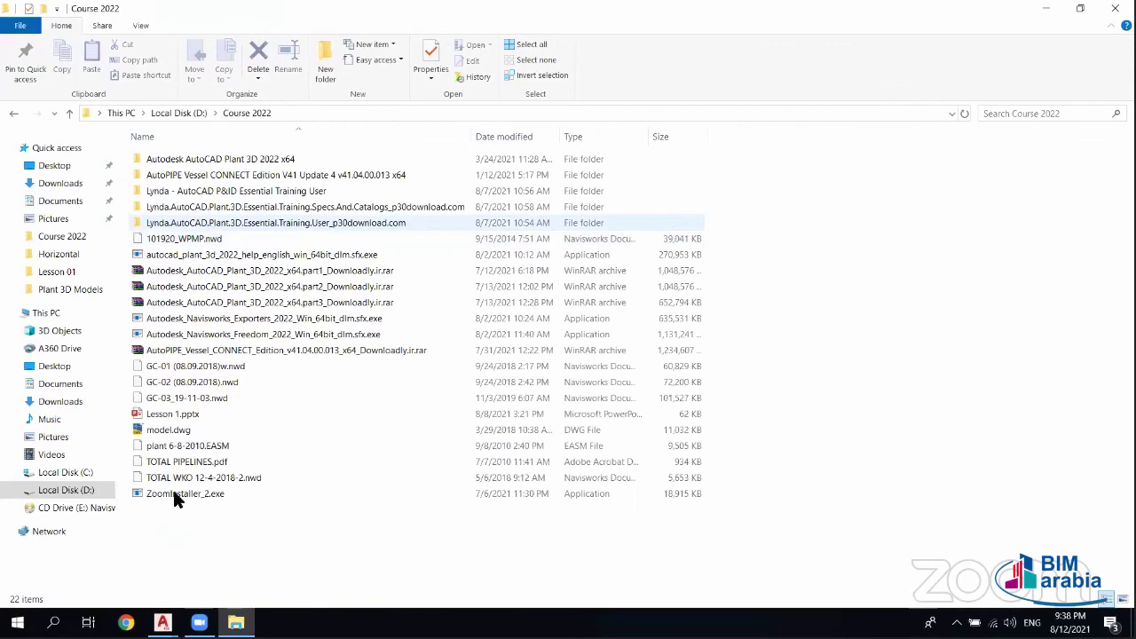
{"action": "left_click", "coordinate": [177, 478]}
{"action": "double_click", "coordinate": [189, 367]}
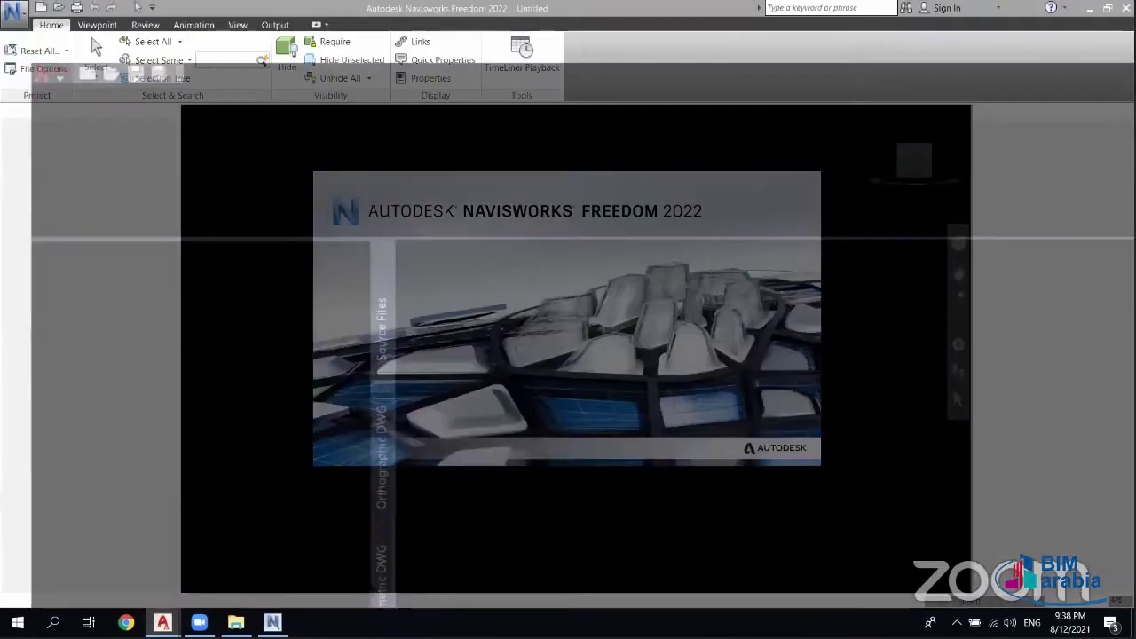
- Orbit the loaded GC-01 model to survey the site's roads, pipe racks and buildings
{"action": "left_click", "coordinate": [162, 621]}
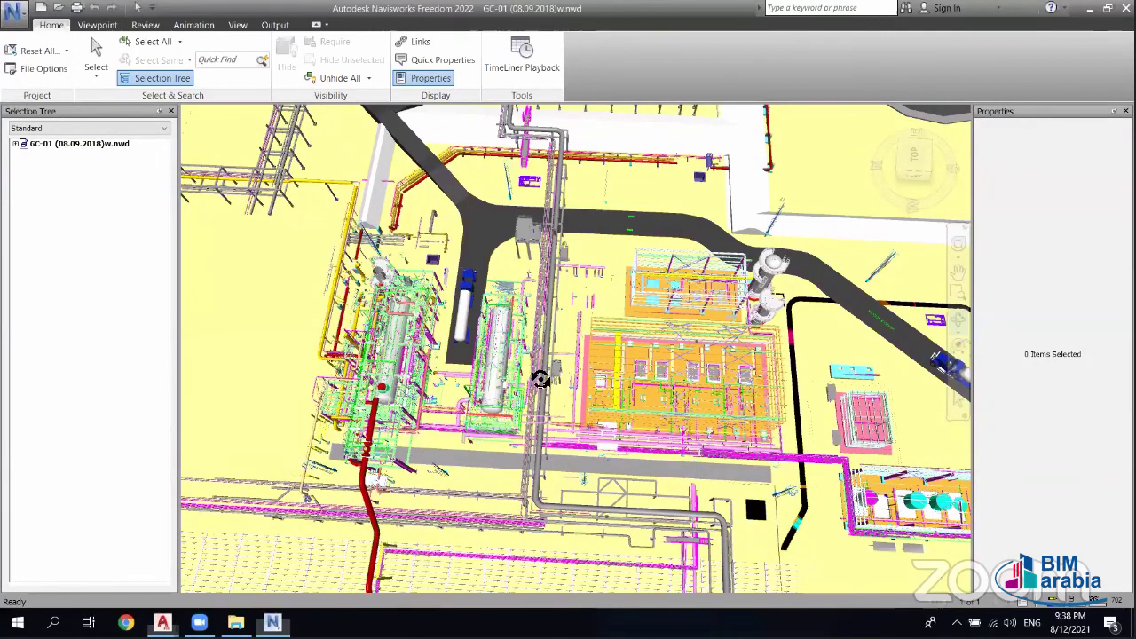
{"action": "left_click_drag", "start_coordinate": [536, 390], "coordinate": [535, 392]}
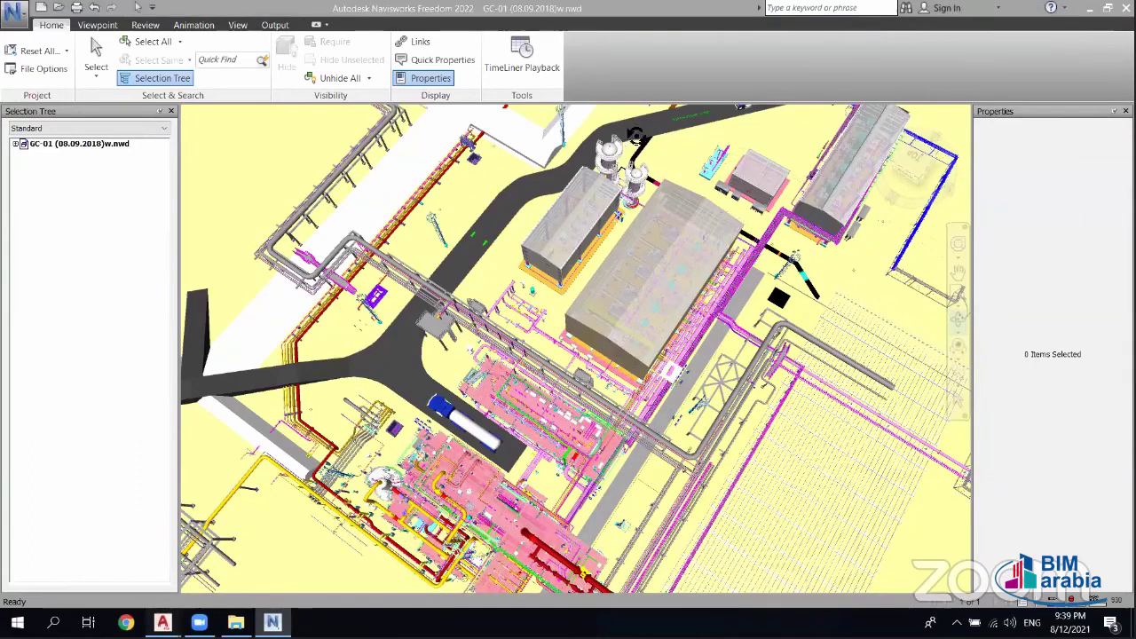
{"action": "key", "text": "alt+Tab"}
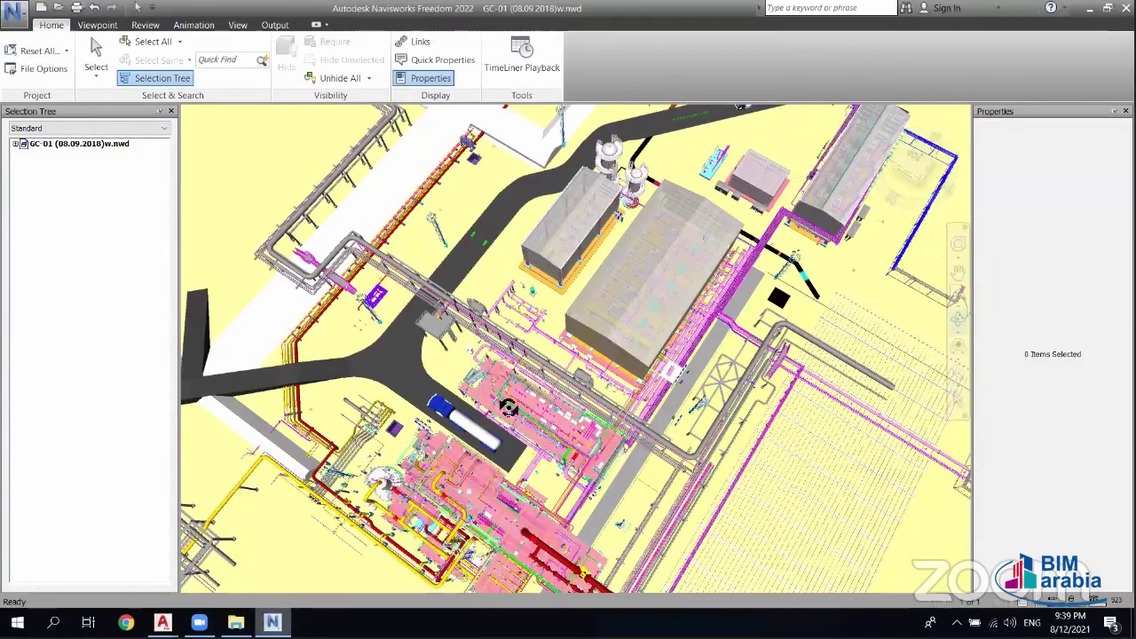
- Zoom in and lower the viewpoint to look along the pipe rack
{"action": "scroll", "coordinate": [494, 420], "scroll_direction": "up", "scroll_amount": 5}
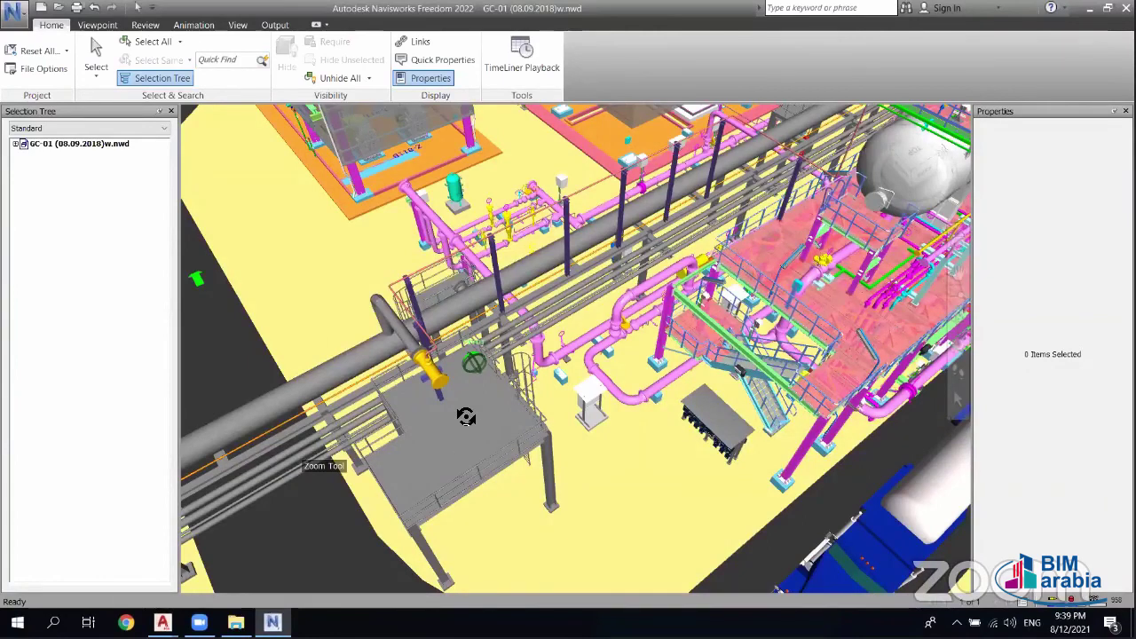
{"action": "middle_click_drag", "start_coordinate": [482, 431], "coordinate": [450, 327], "text": "shift"}
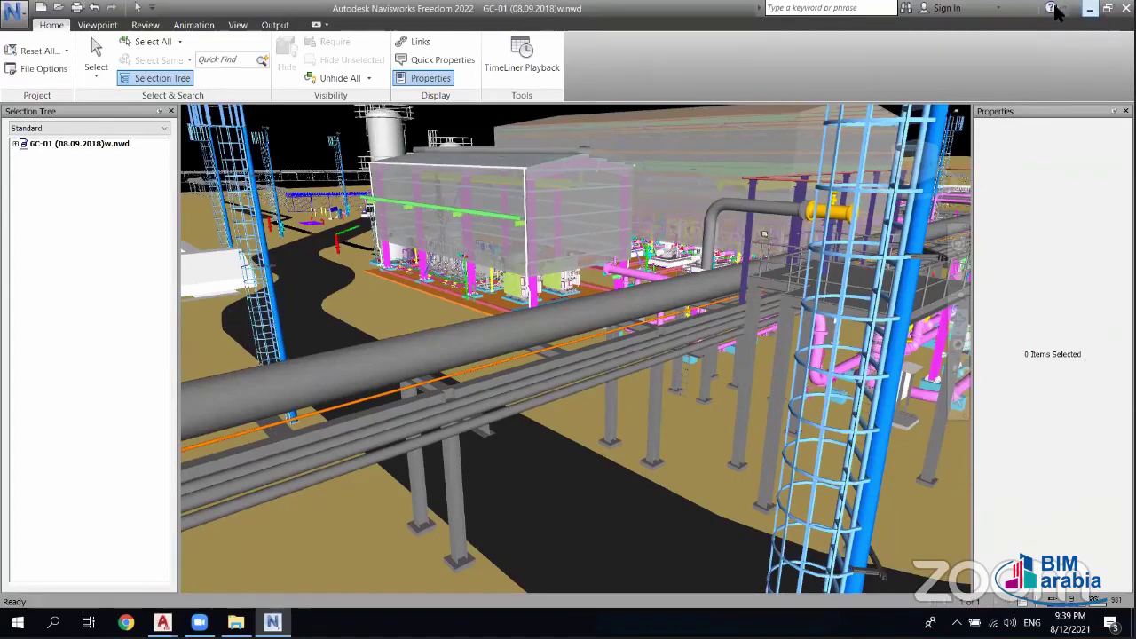
{"action": "left_click", "coordinate": [1089, 8]}
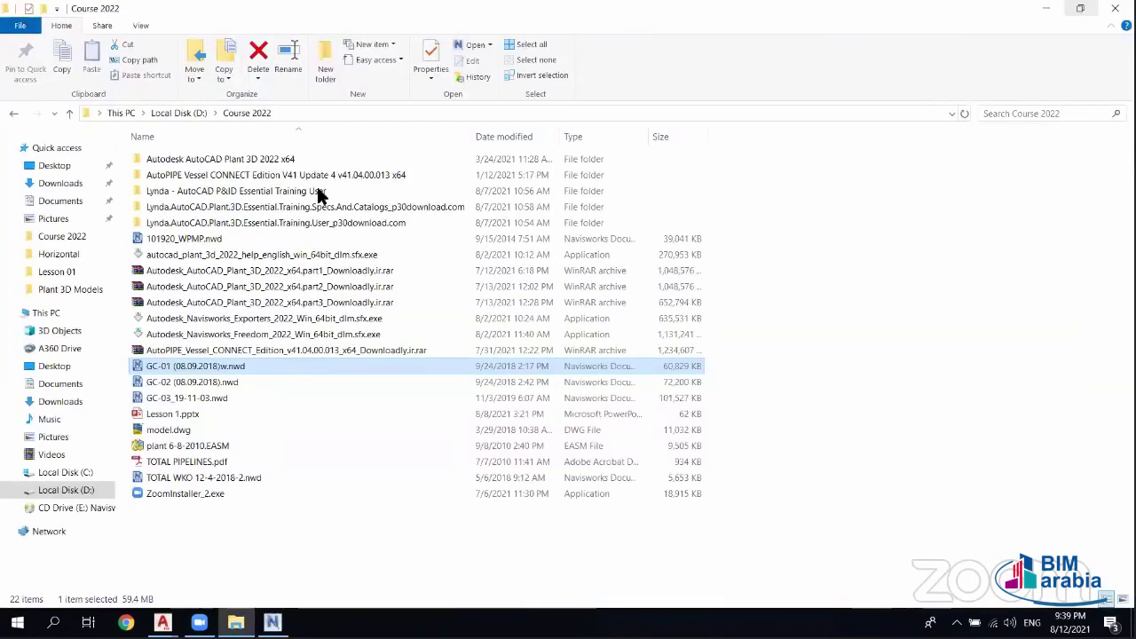
{"action": "key", "text": "super+d"}
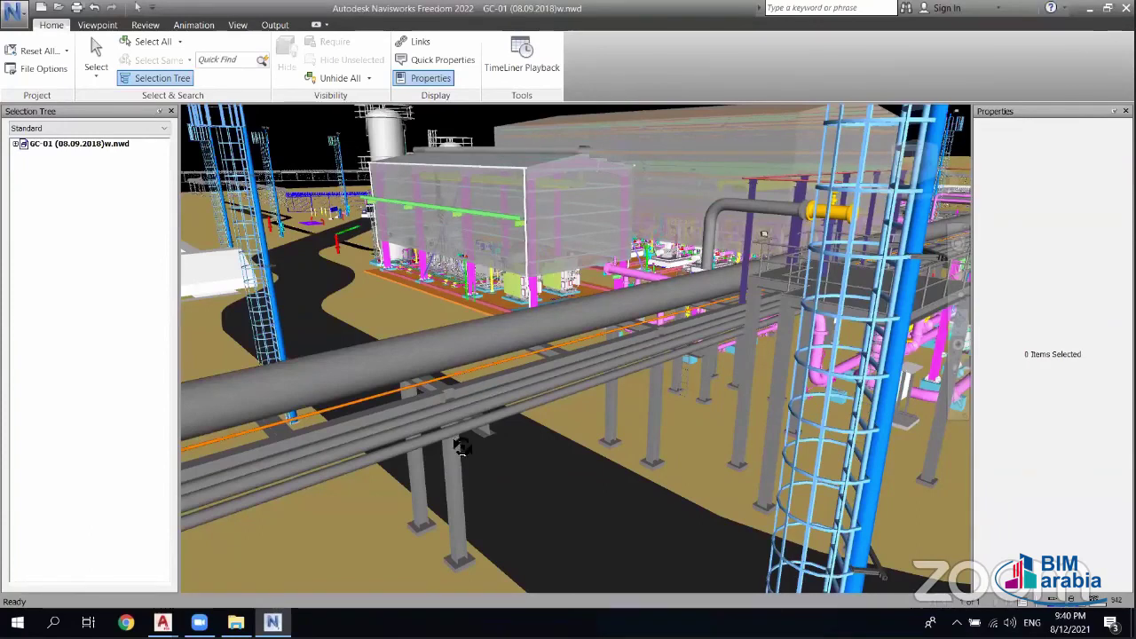
- Fly in on the equipment skid and centre the magenta column base
{"action": "scroll", "coordinate": [404, 417], "scroll_direction": "up", "scroll_amount": 2}
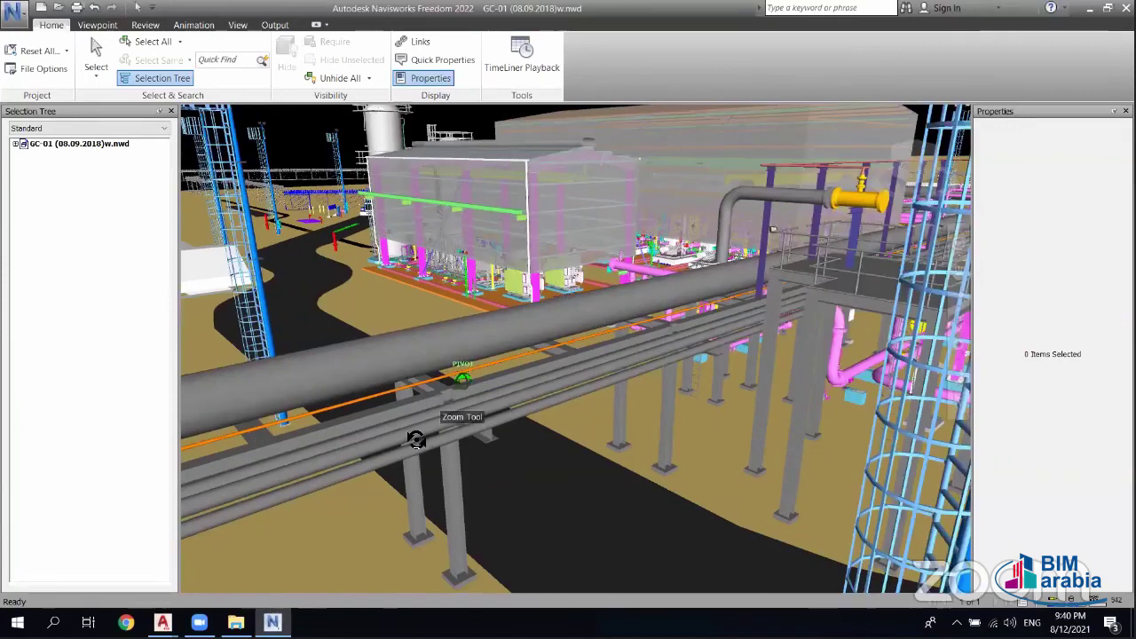
{"action": "scroll", "coordinate": [431, 393], "scroll_direction": "up", "scroll_amount": 3}
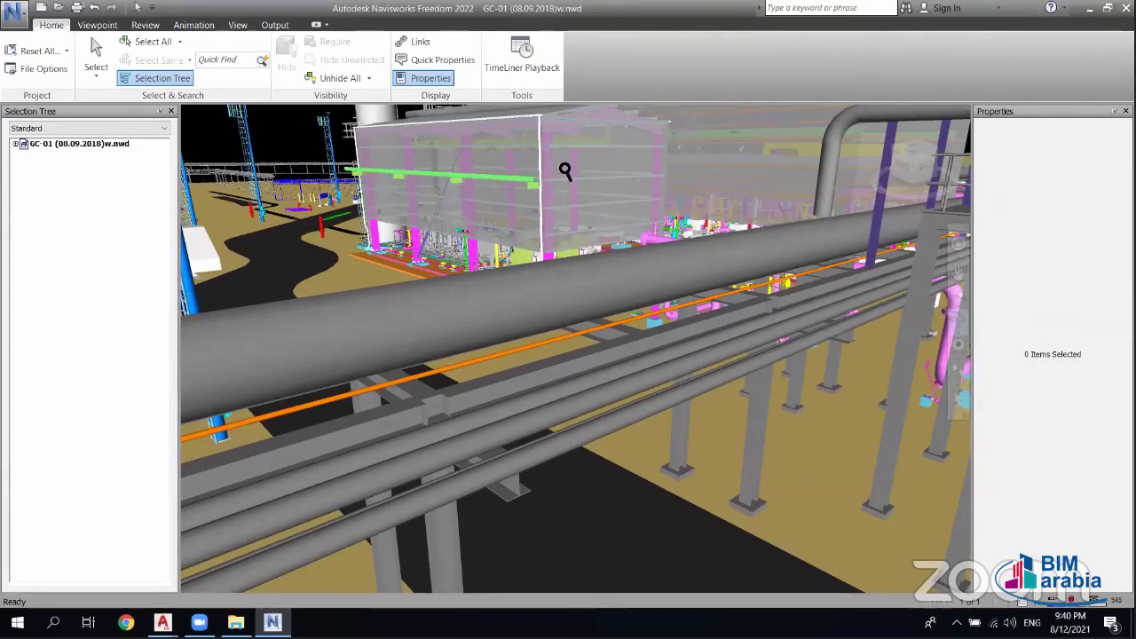
{"action": "left_click_drag", "start_coordinate": [560, 166], "coordinate": [526, 315]}
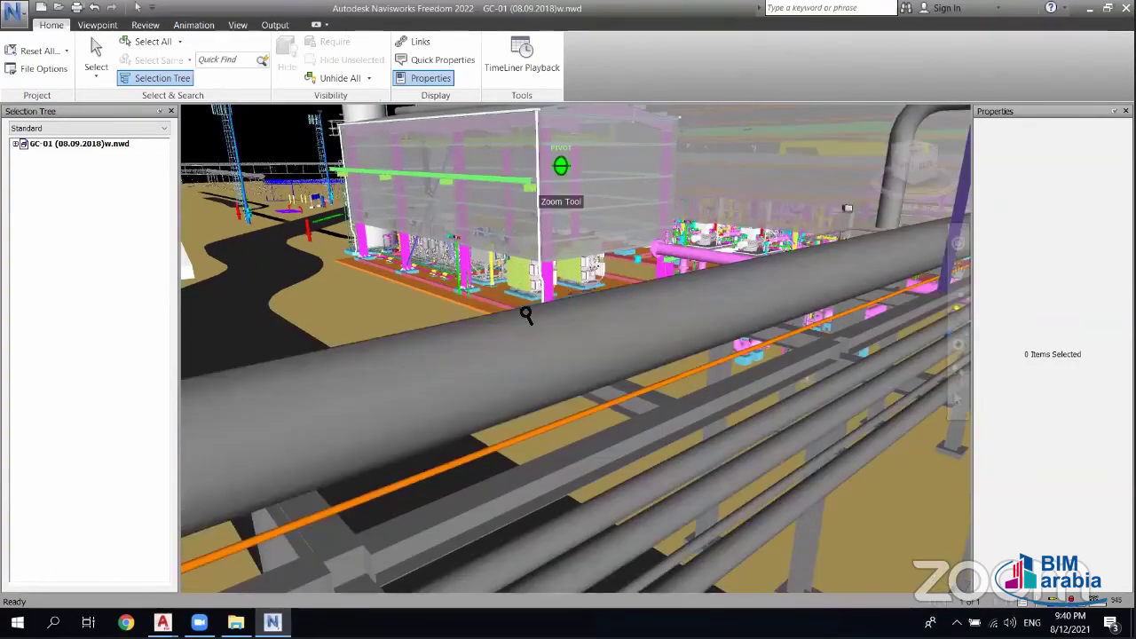
{"action": "left_click_drag", "start_coordinate": [692, 191], "coordinate": [669, 471]}
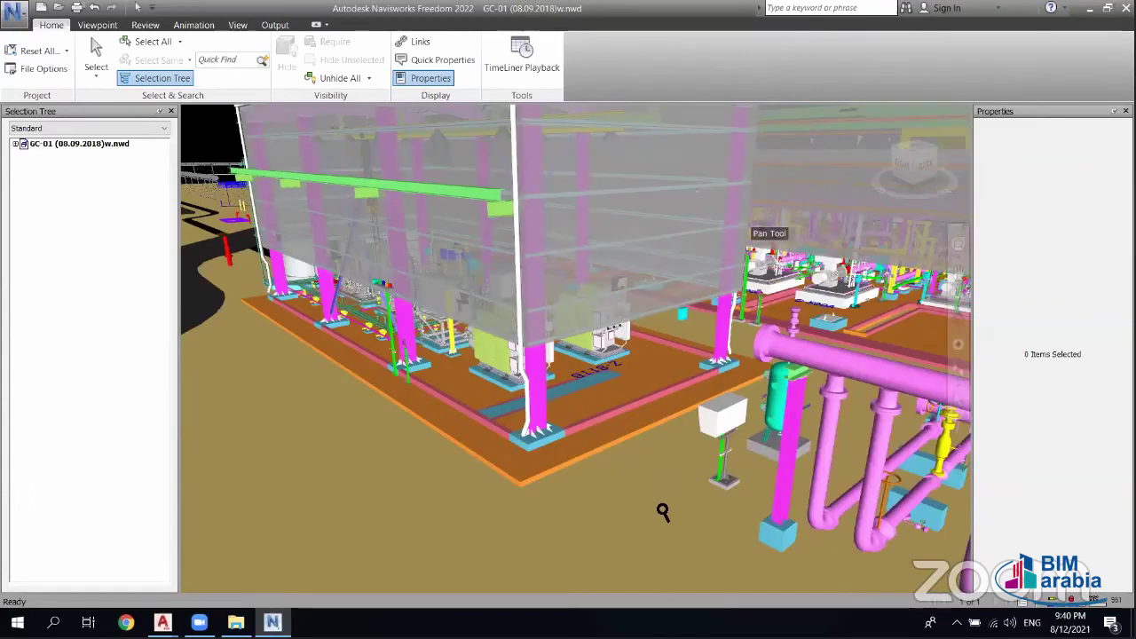
{"action": "scroll", "coordinate": [613, 382], "scroll_direction": "up", "scroll_amount": 3}
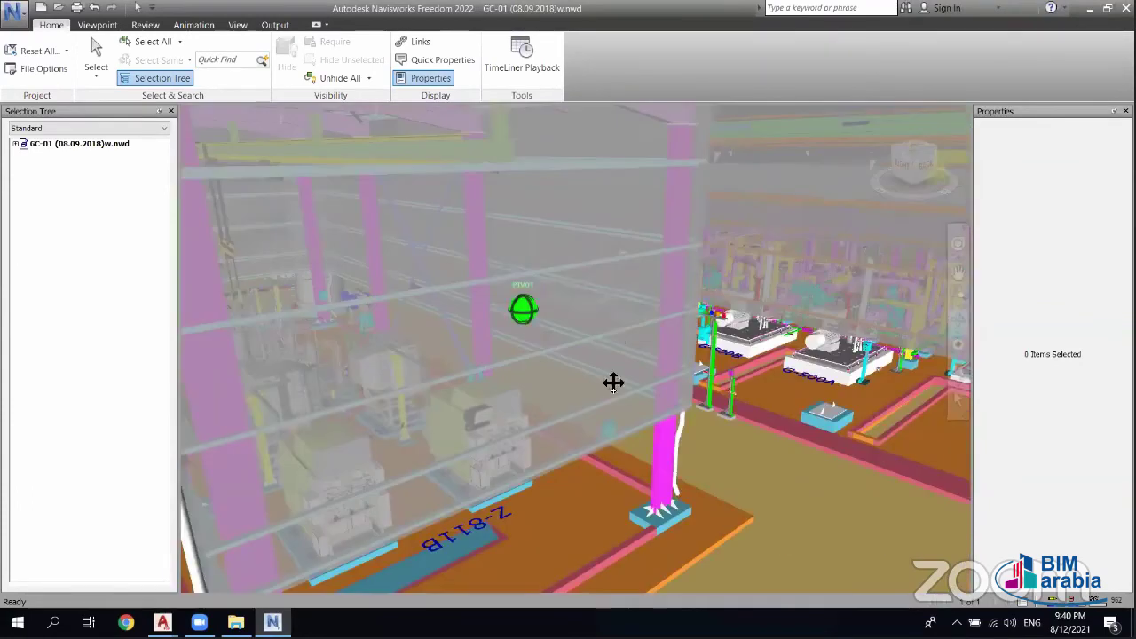
{"action": "scroll", "coordinate": [639, 279], "scroll_direction": "up", "scroll_amount": 5}
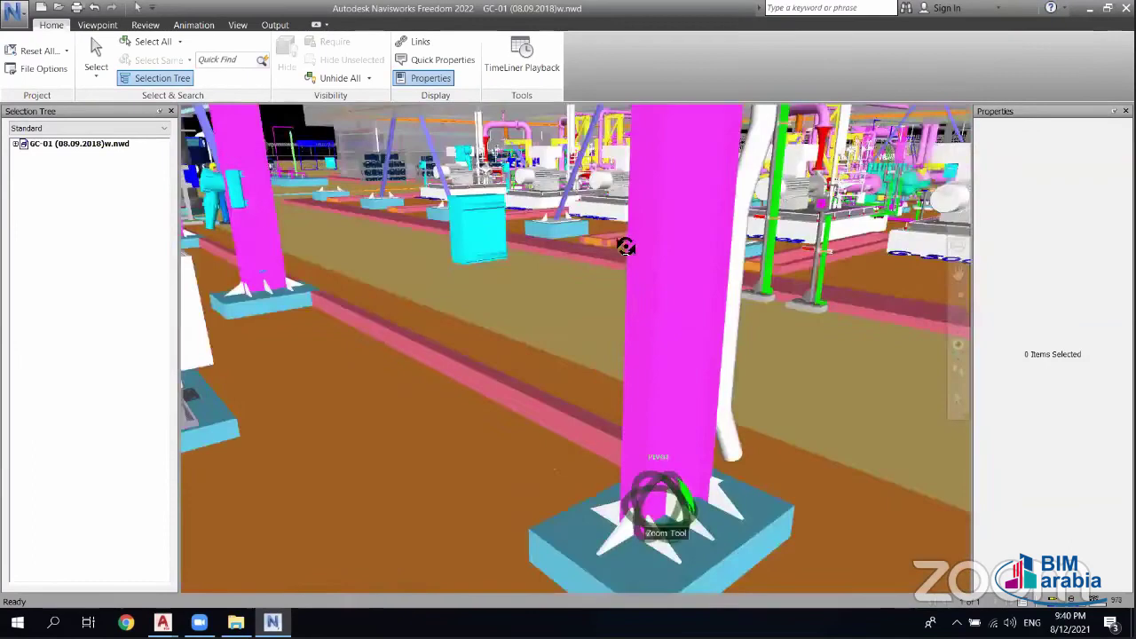
{"action": "middle_click_drag", "start_coordinate": [578, 346], "coordinate": [557, 254], "text": "shift"}
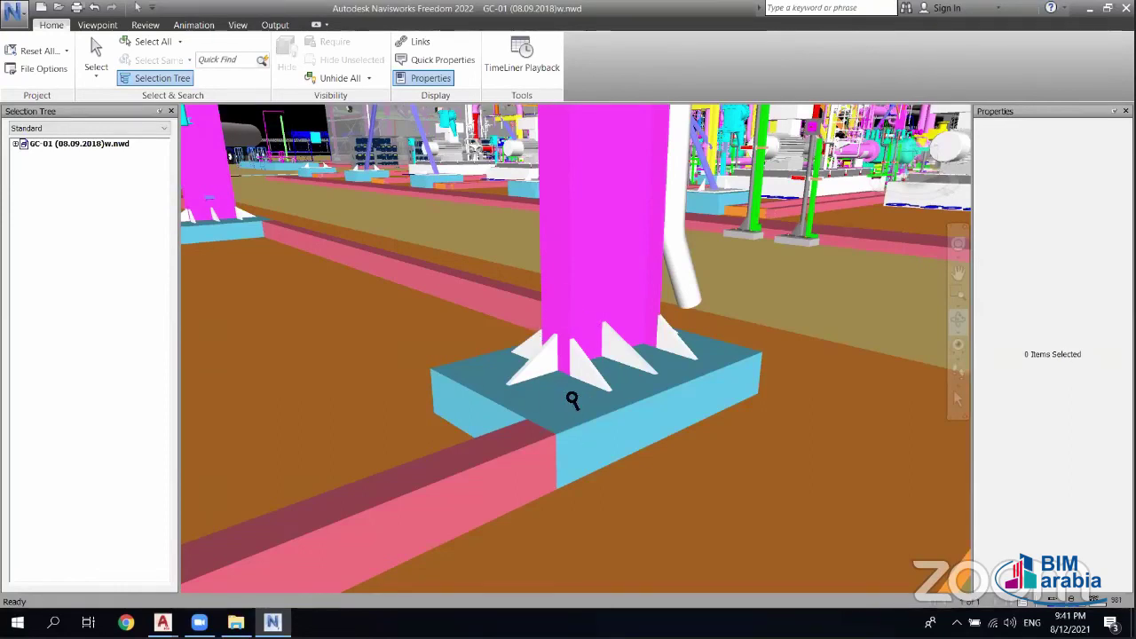
- Zoom back out and shift the view across the pink pipework
{"action": "scroll", "coordinate": [568, 393], "scroll_direction": "down", "scroll_amount": 2}
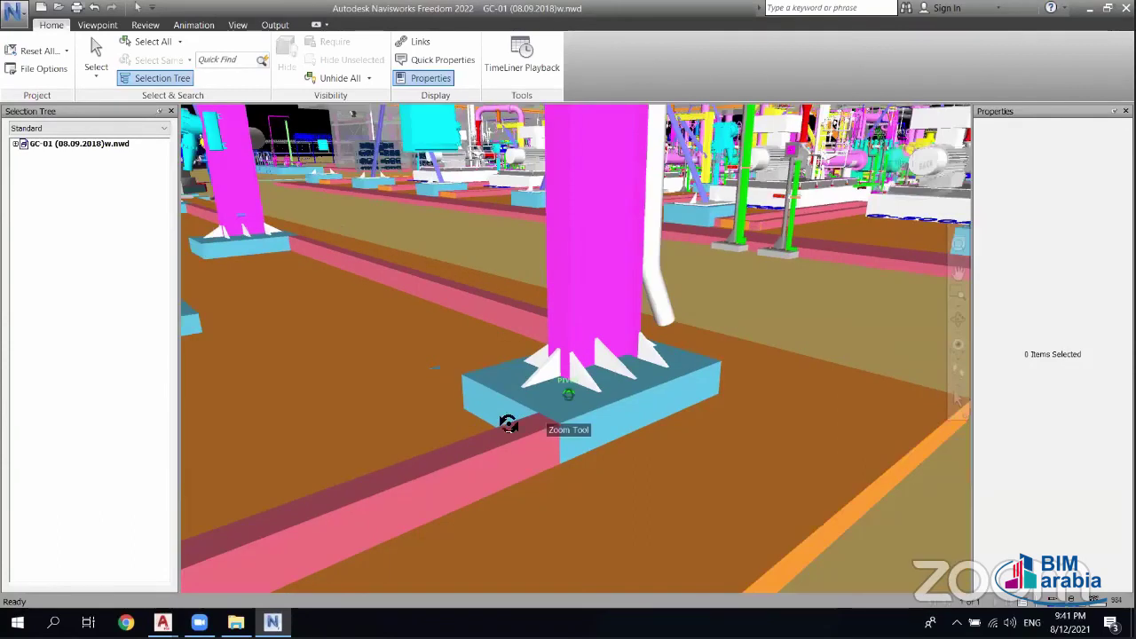
{"action": "scroll", "coordinate": [498, 423], "scroll_direction": "down", "scroll_amount": 1}
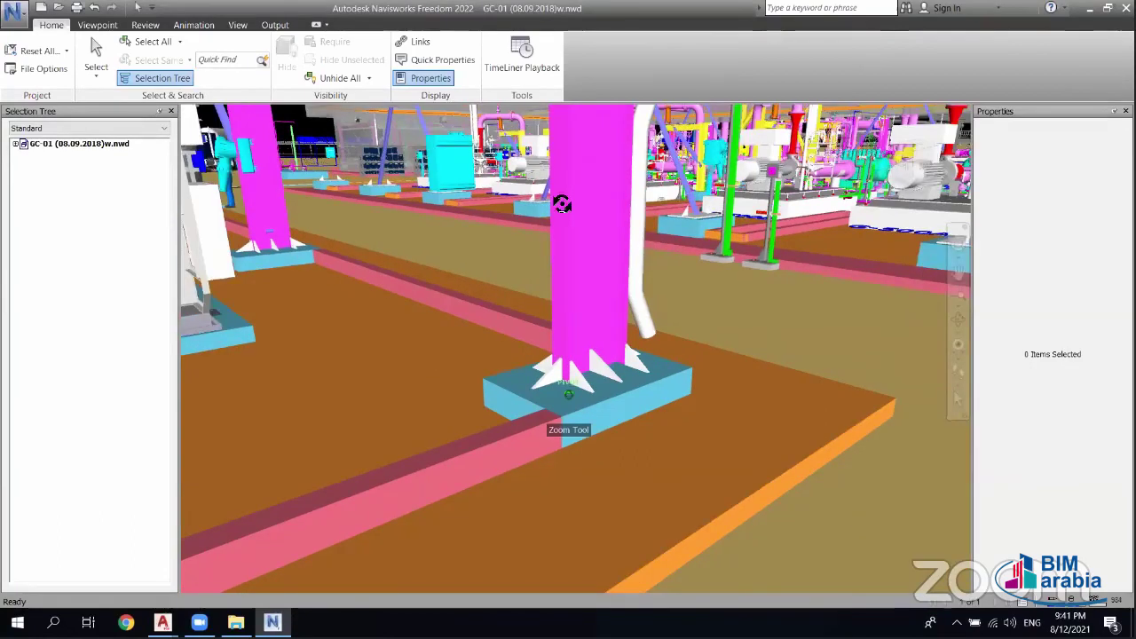
{"action": "scroll", "coordinate": [598, 195], "scroll_direction": "down", "scroll_amount": 3}
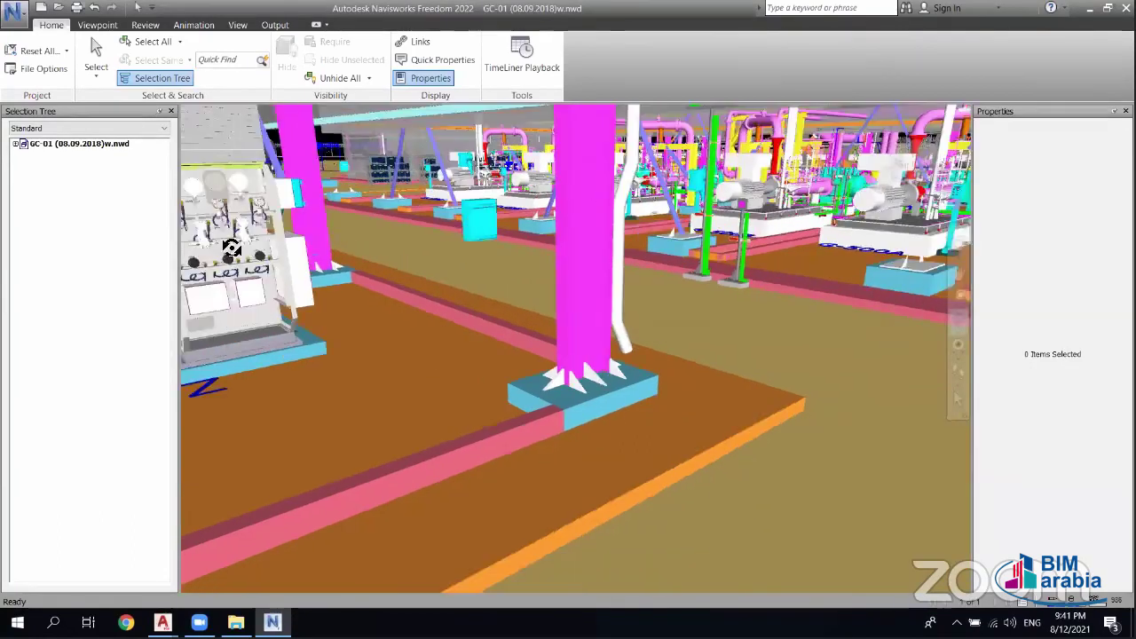
{"action": "scroll", "coordinate": [437, 383], "scroll_direction": "up", "scroll_amount": 5}
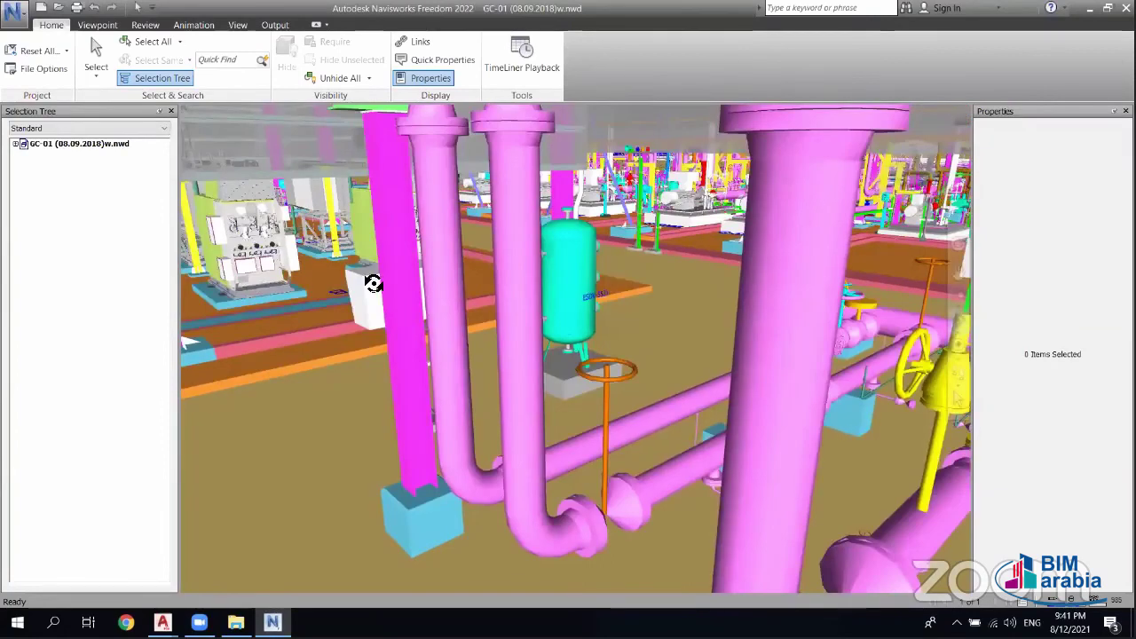
{"action": "middle_click_drag", "start_coordinate": [375, 284], "coordinate": [483, 270], "text": "shift"}
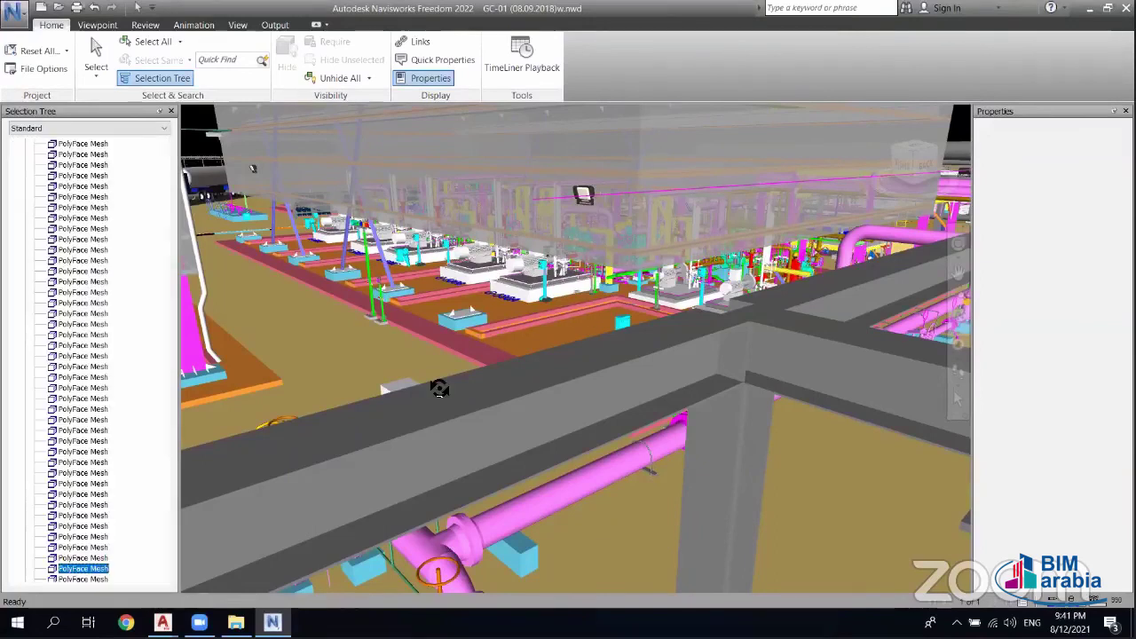
{"action": "left_click", "coordinate": [444, 354]}
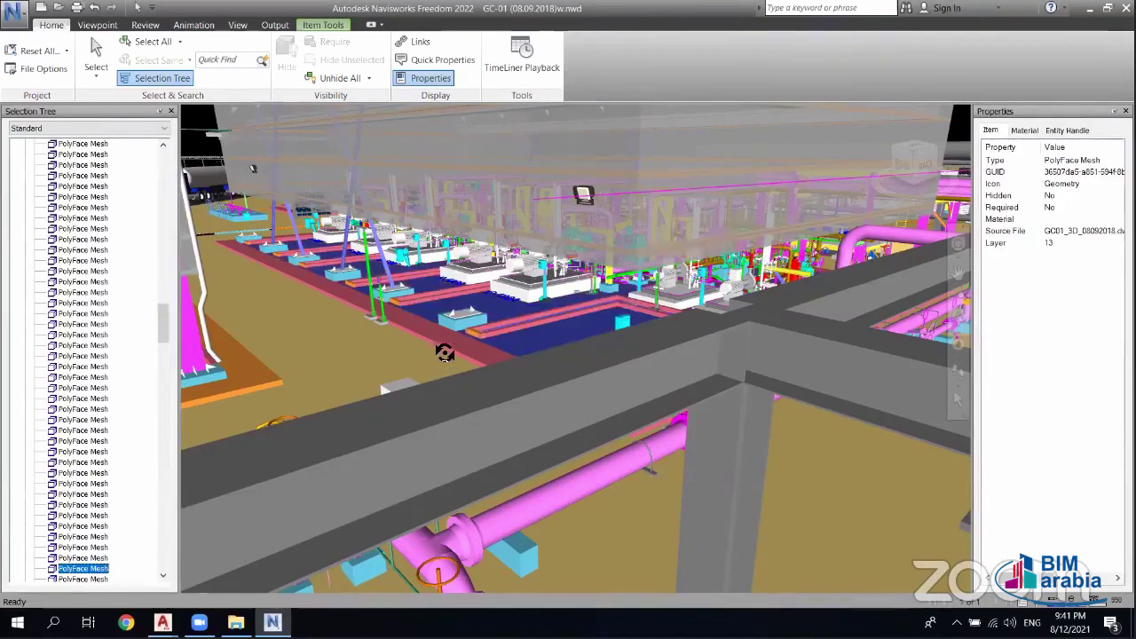
{"action": "right_click", "coordinate": [443, 362]}
{"action": "left_click", "coordinate": [380, 375]}
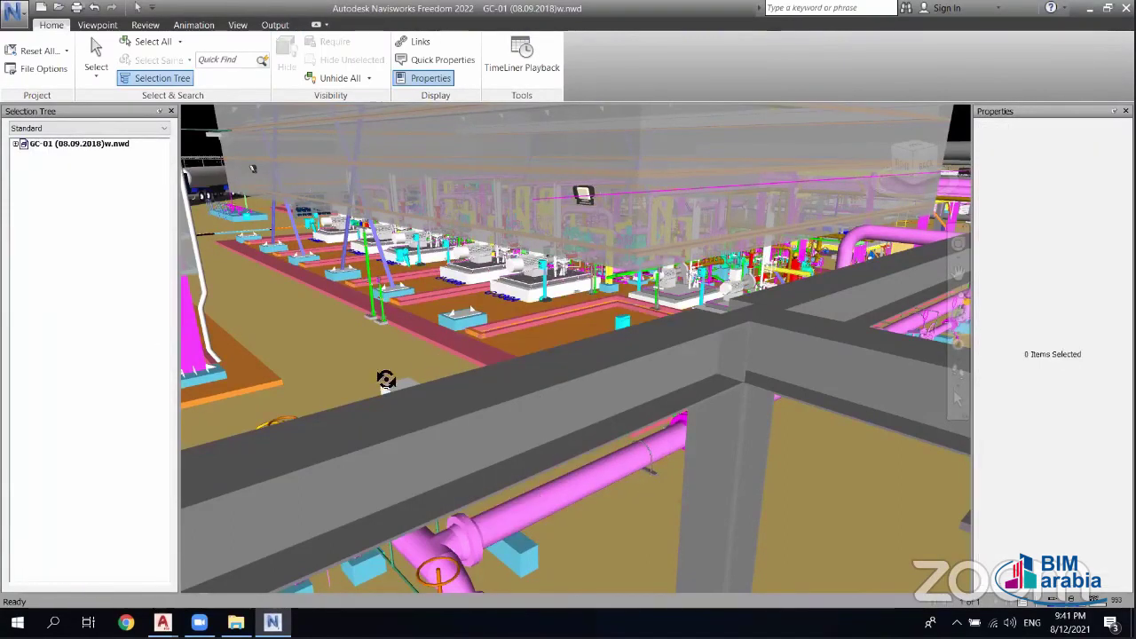
{"action": "left_click", "coordinate": [411, 365]}
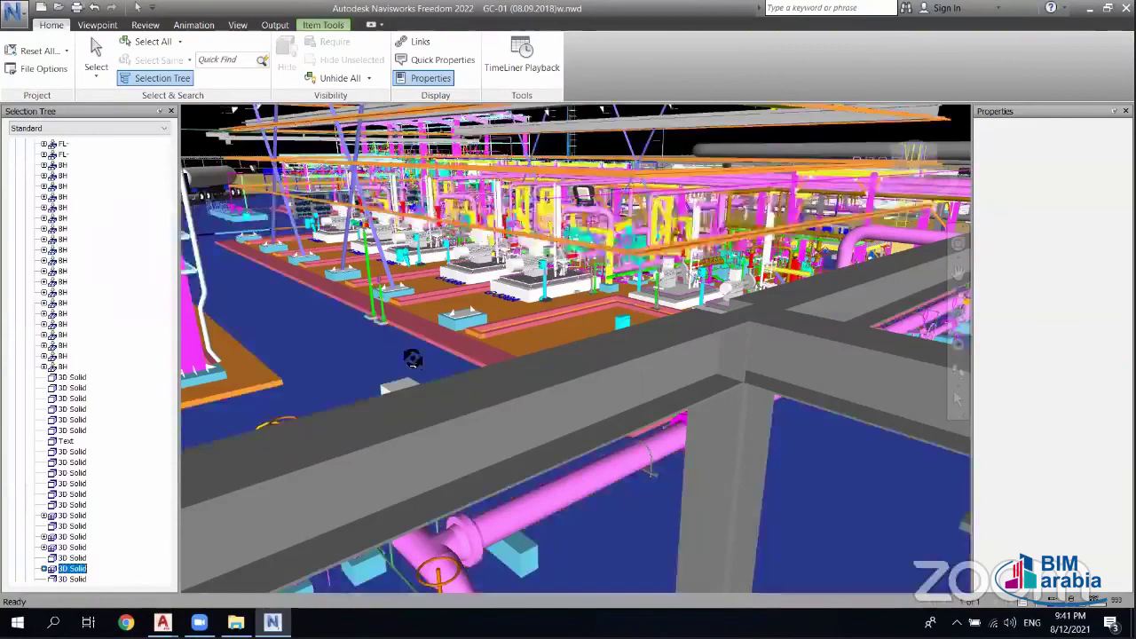
{"action": "right_click", "coordinate": [409, 356]}
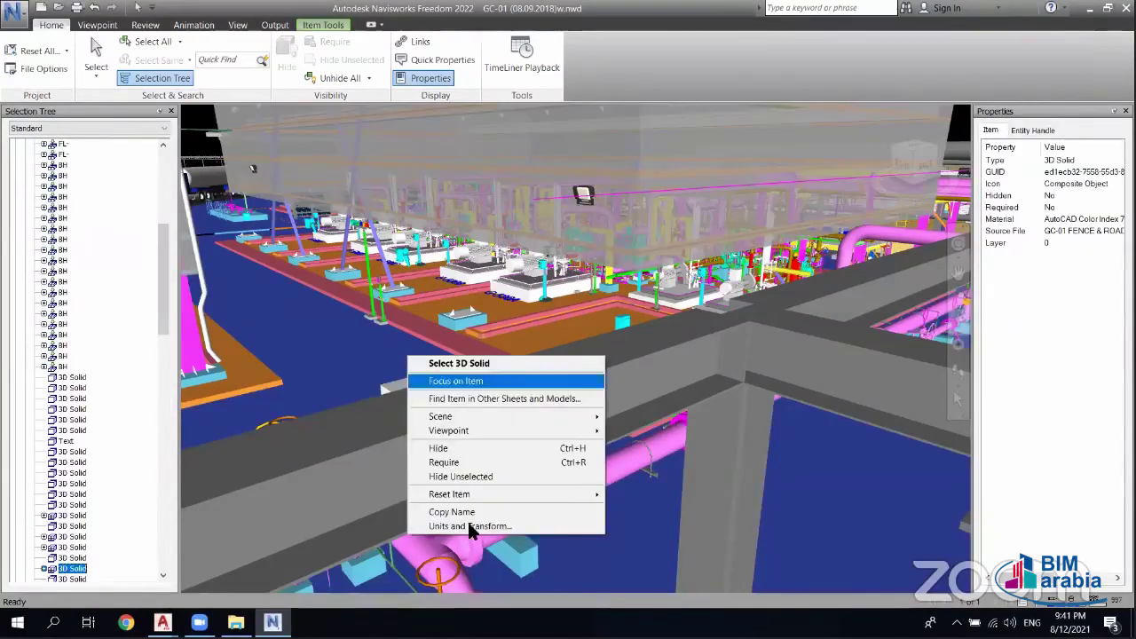
{"action": "left_click", "coordinate": [419, 579]}
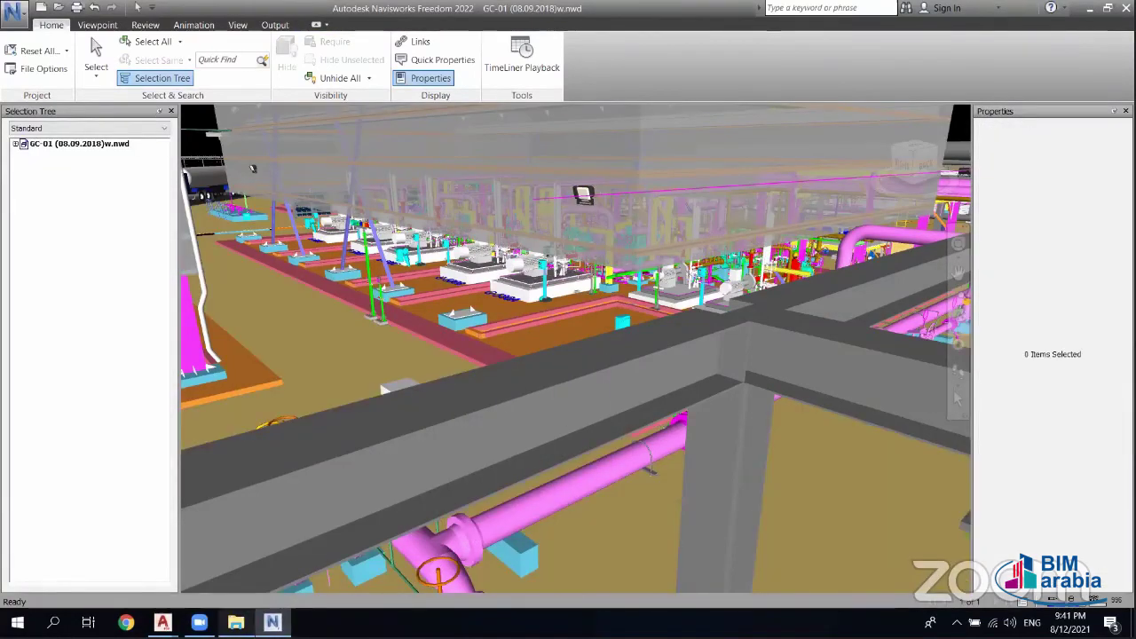
{"action": "left_click", "coordinate": [162, 622]}
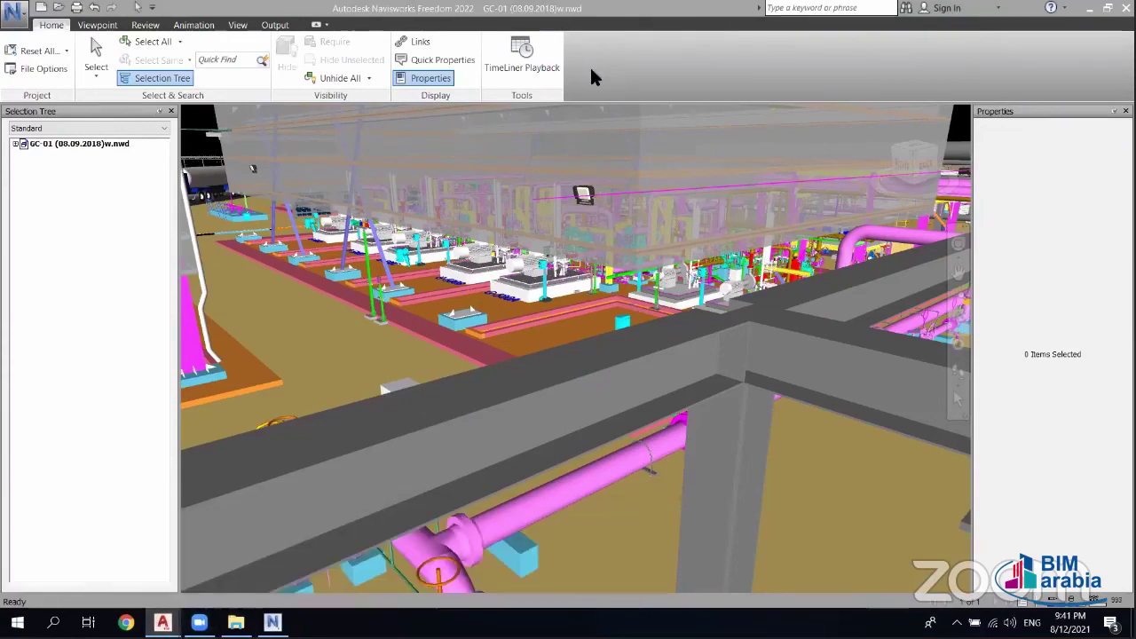
{"action": "left_click", "coordinate": [552, 77]}
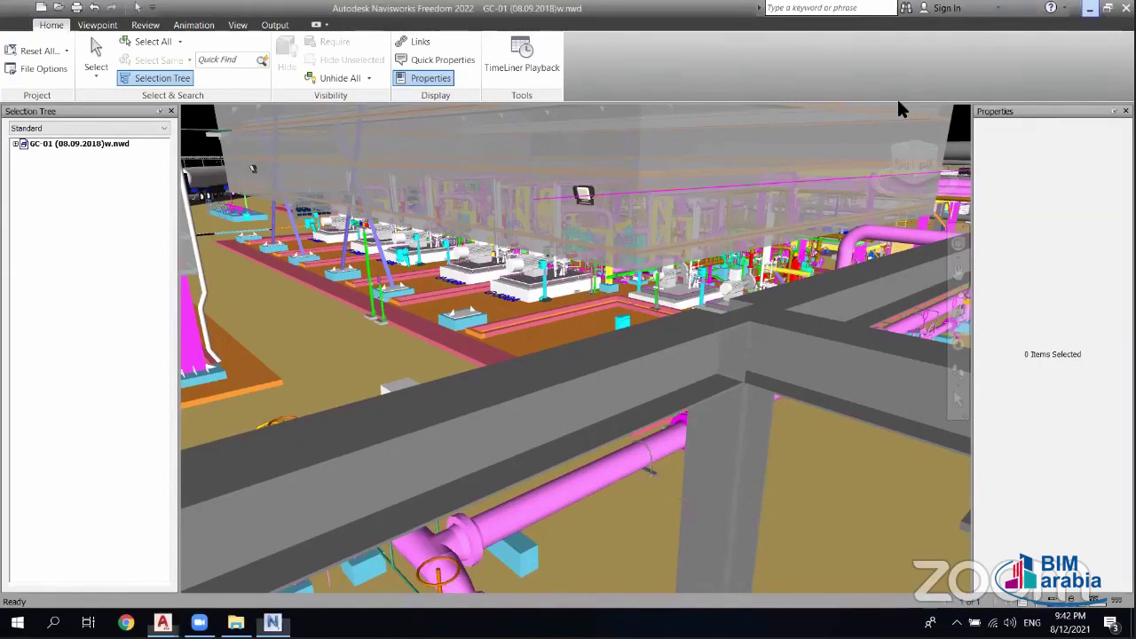
- Zoom out and orbit the GC-01 plant to a wide view of buildings, road and pipe racks
{"action": "key", "text": "super+d"}
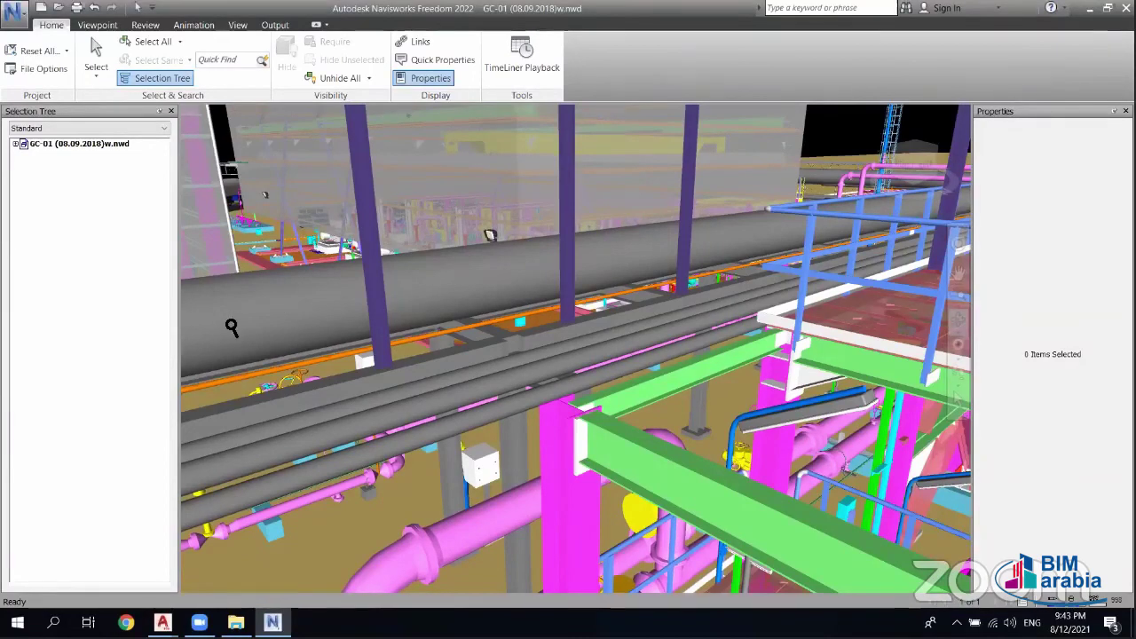
{"action": "scroll", "coordinate": [231, 328], "scroll_direction": "down", "scroll_amount": 5}
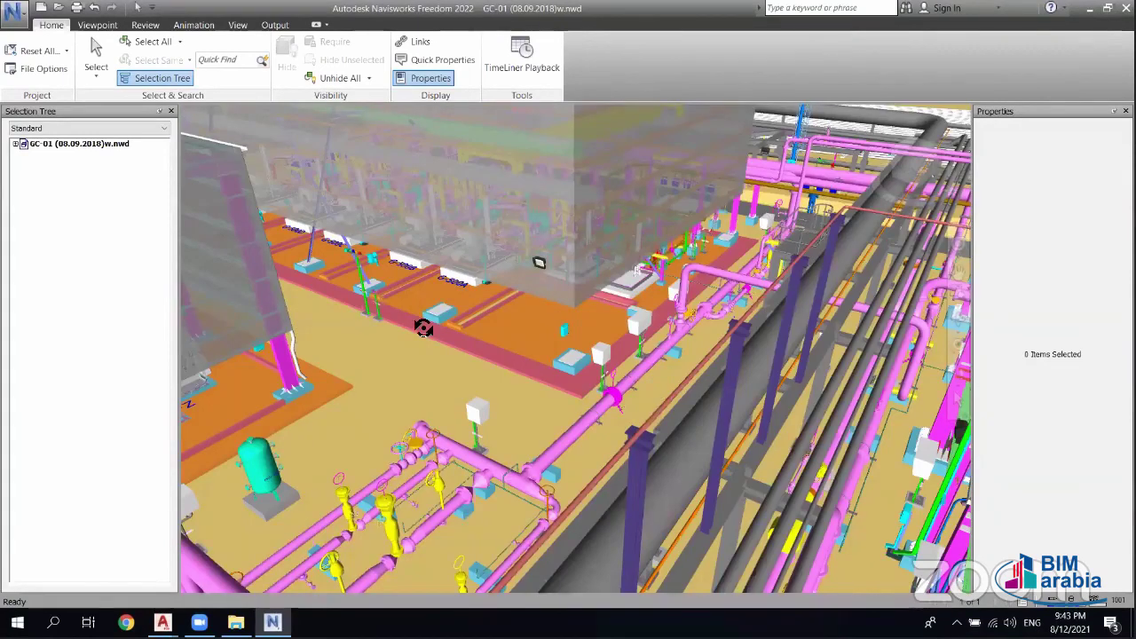
{"action": "middle_click_drag", "start_coordinate": [612, 348], "coordinate": [607, 339], "text": "shift"}
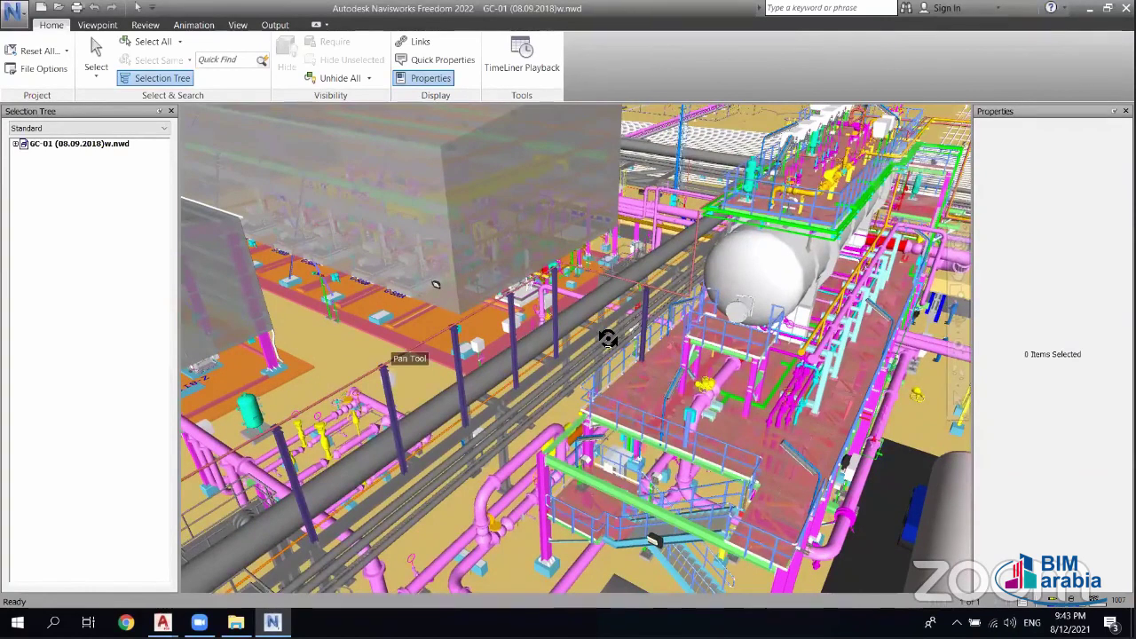
{"action": "middle_click_drag", "start_coordinate": [607, 338], "coordinate": [608, 337], "text": "shift"}
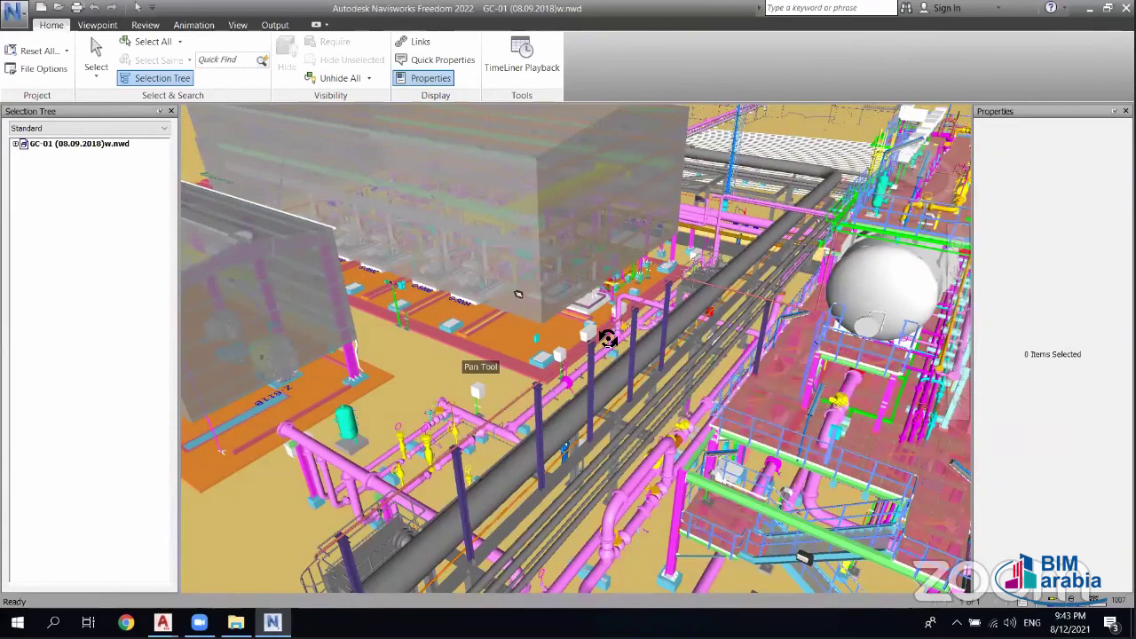
{"action": "middle_click_drag", "start_coordinate": [607, 338], "coordinate": [607, 338], "text": "shift"}
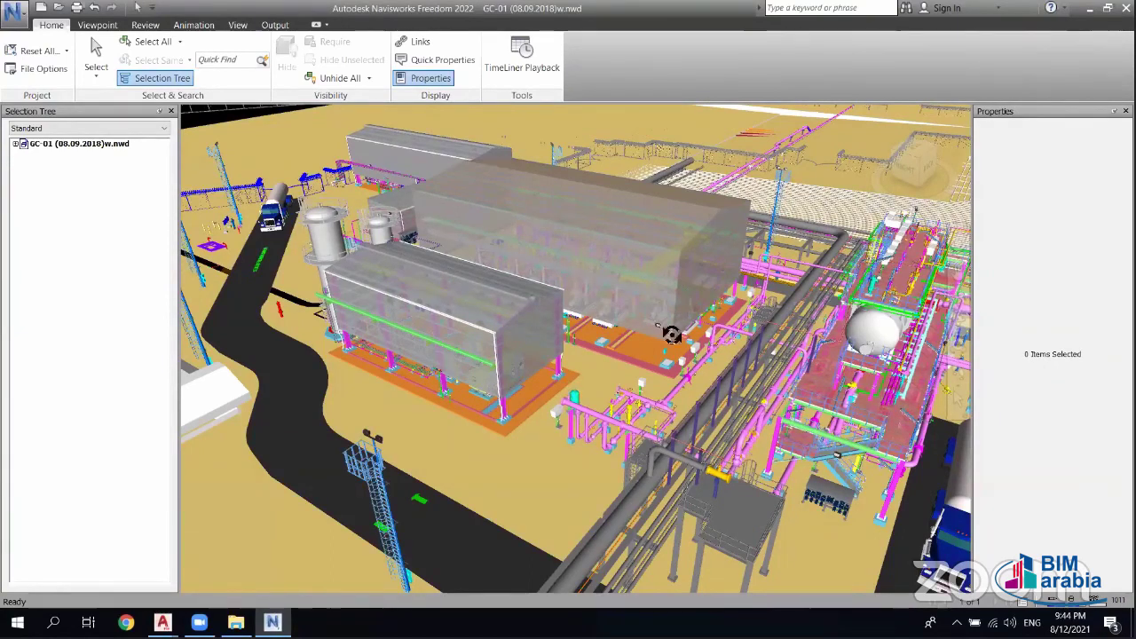
- Zoom and pan toward the foreground pipe rack and road, then minimise Navisworks
{"action": "scroll", "coordinate": [670, 324], "scroll_direction": "down", "scroll_amount": 1}
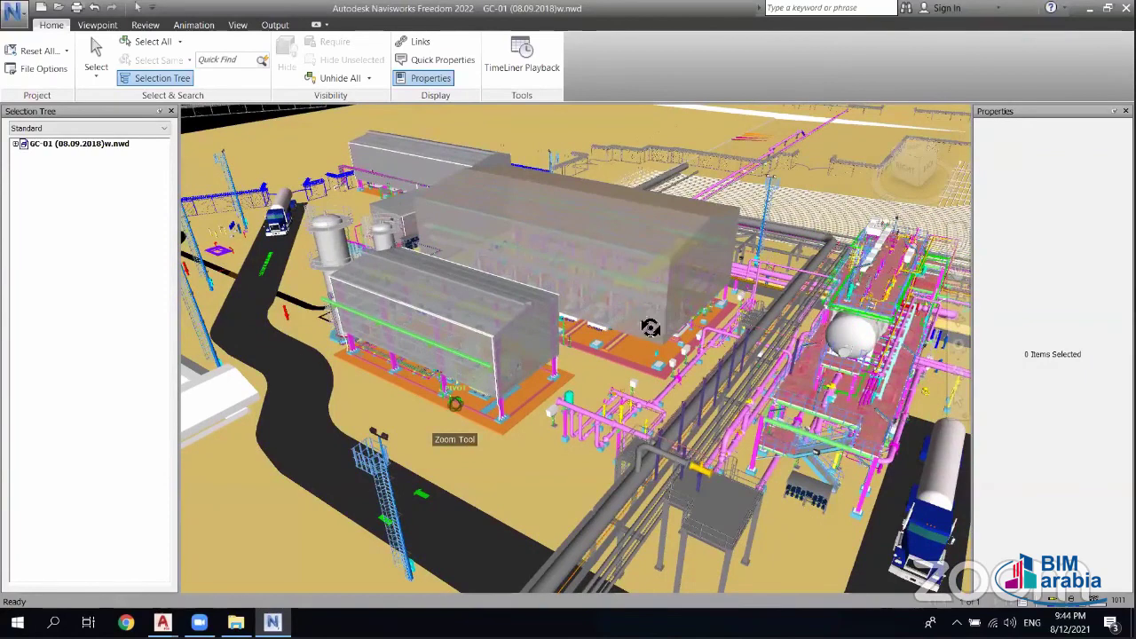
{"action": "scroll", "coordinate": [611, 355], "scroll_direction": "down", "scroll_amount": 1}
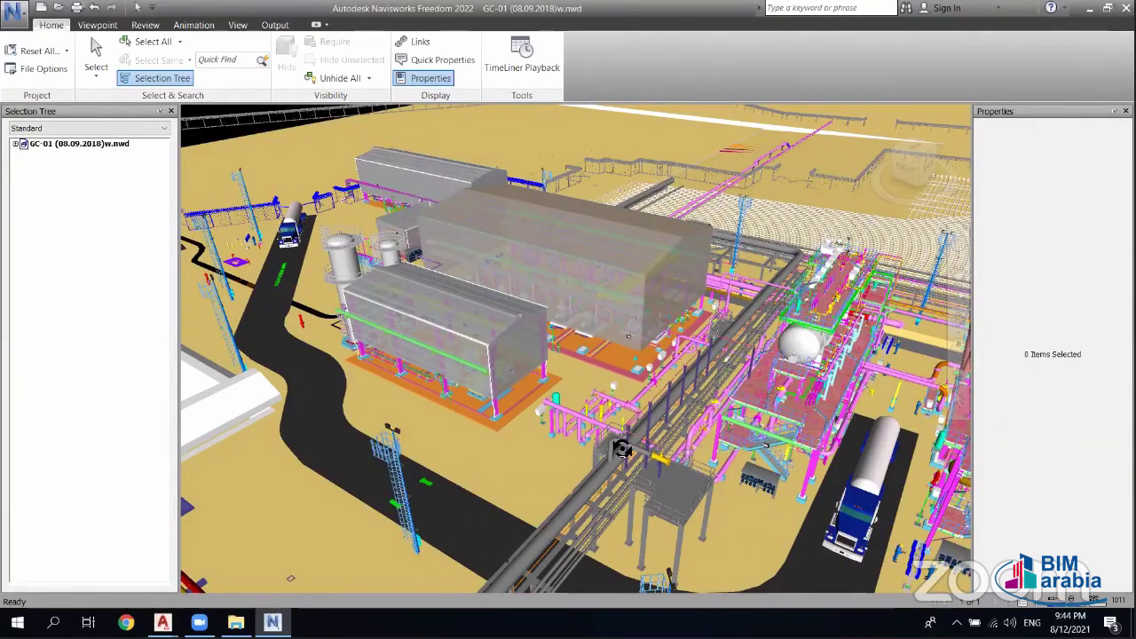
{"action": "left_click", "coordinate": [623, 451]}
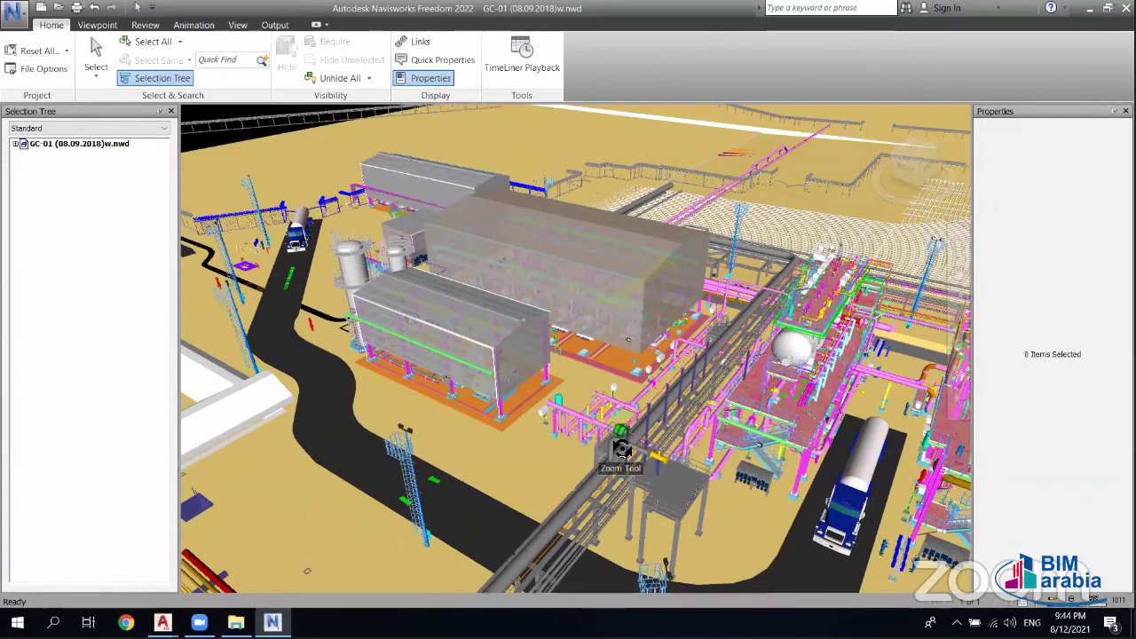
{"action": "scroll", "coordinate": [619, 415], "scroll_direction": "down", "scroll_amount": 3}
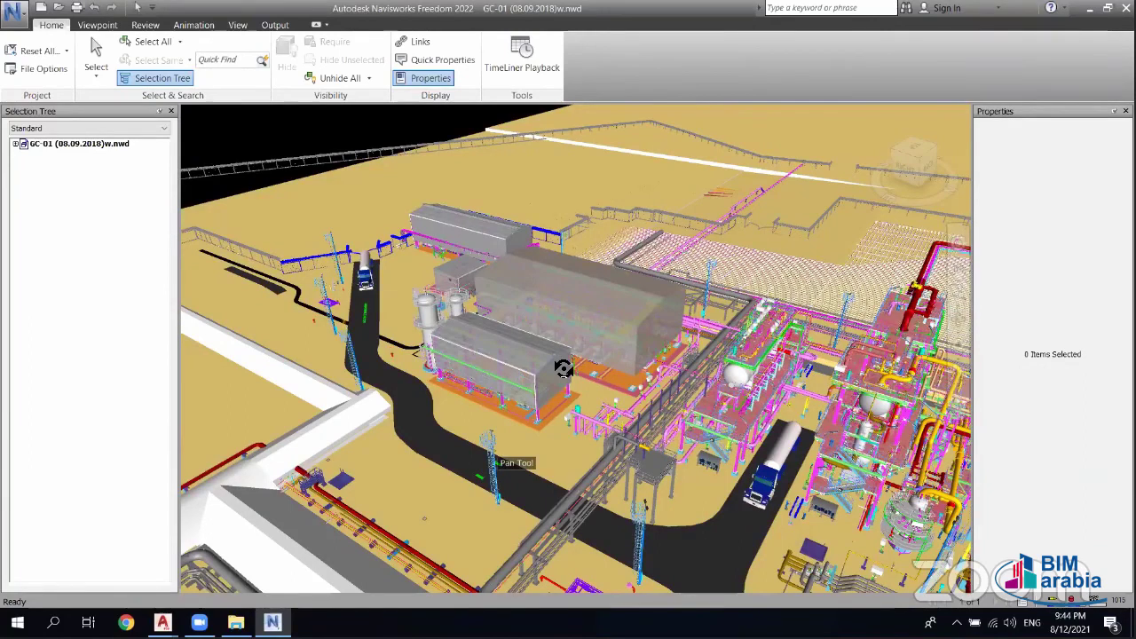
{"action": "middle_click_drag", "start_coordinate": [563, 368], "coordinate": [564, 368]}
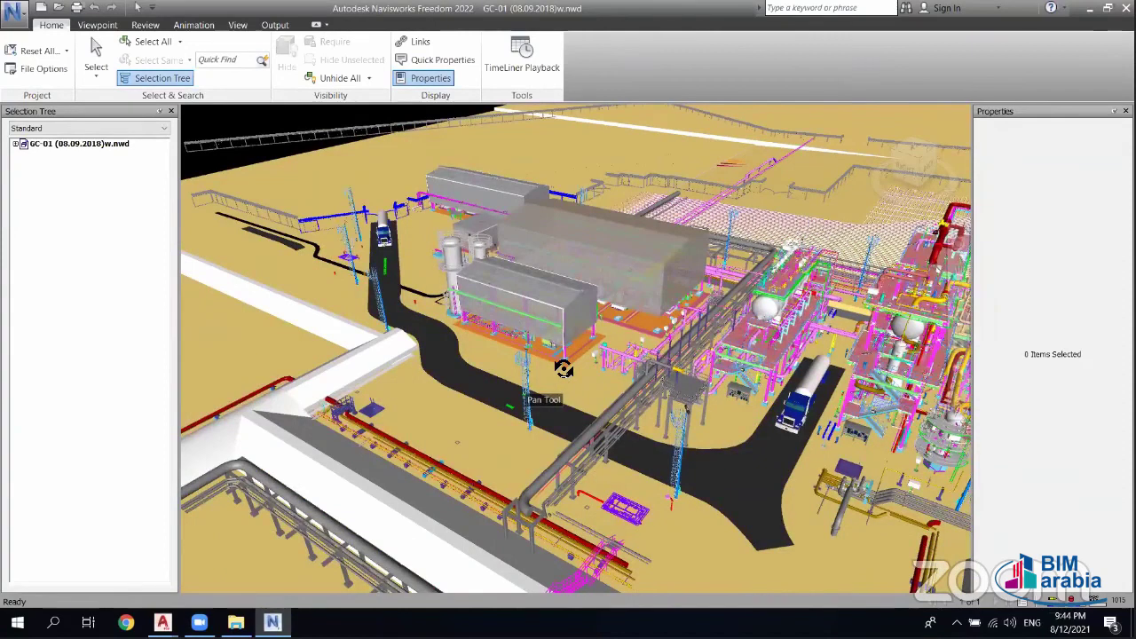
{"action": "middle_click_drag", "start_coordinate": [564, 368], "coordinate": [564, 368]}
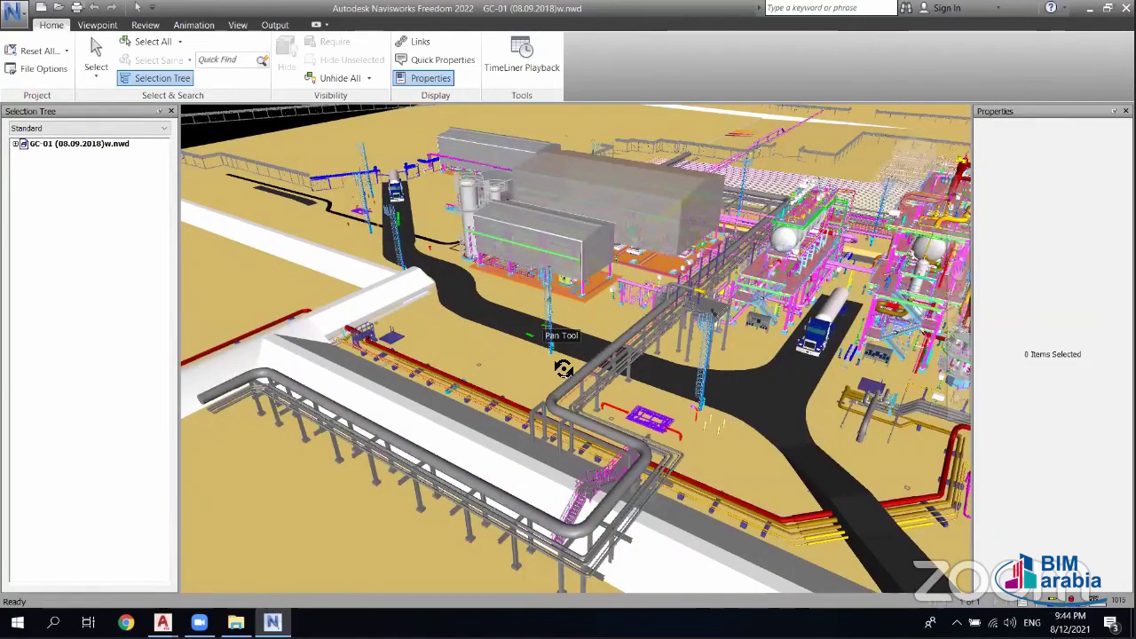
{"action": "middle_click_drag", "start_coordinate": [564, 368], "coordinate": [563, 369]}
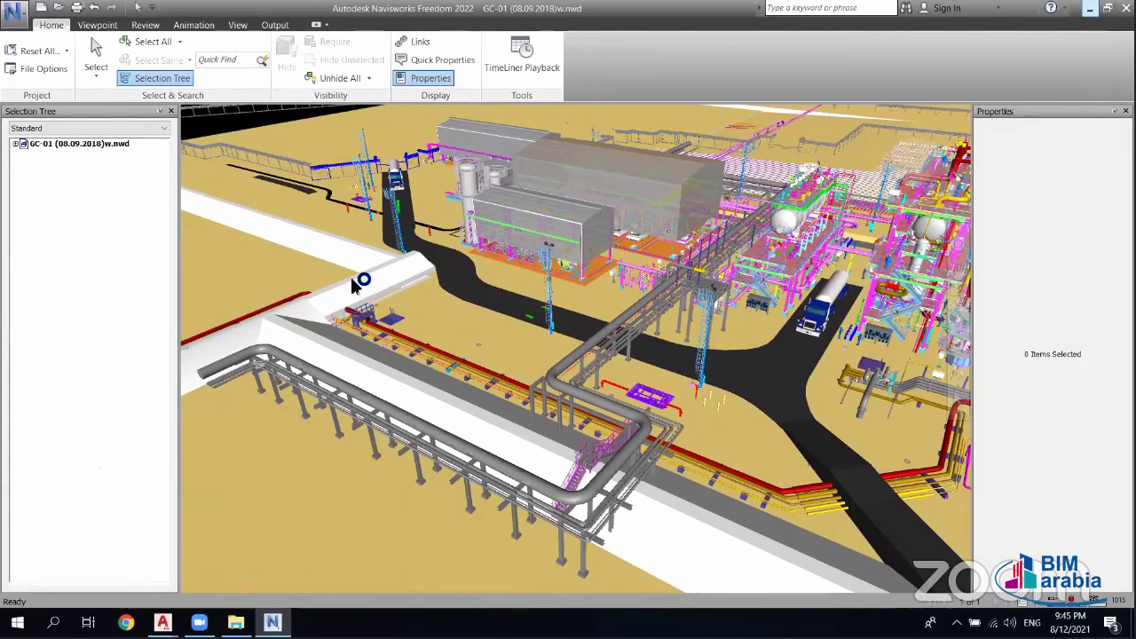
{"action": "key", "text": "super+d"}
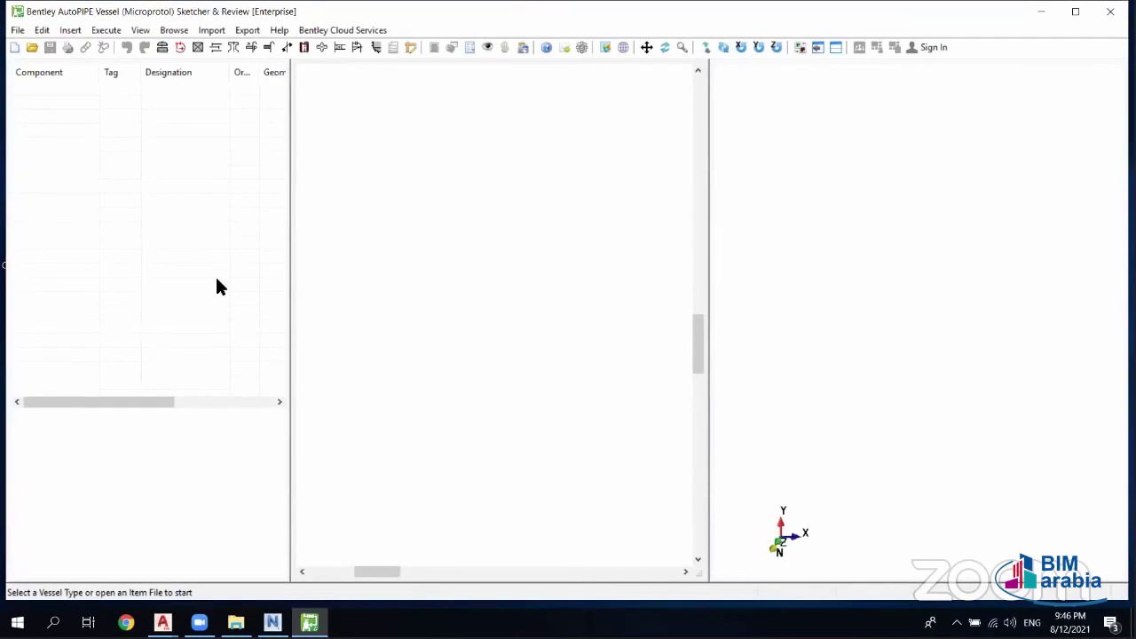
- Start a new vessel specified as a Shell and Tube Heat Exchanger
{"action": "left_click", "coordinate": [18, 31]}
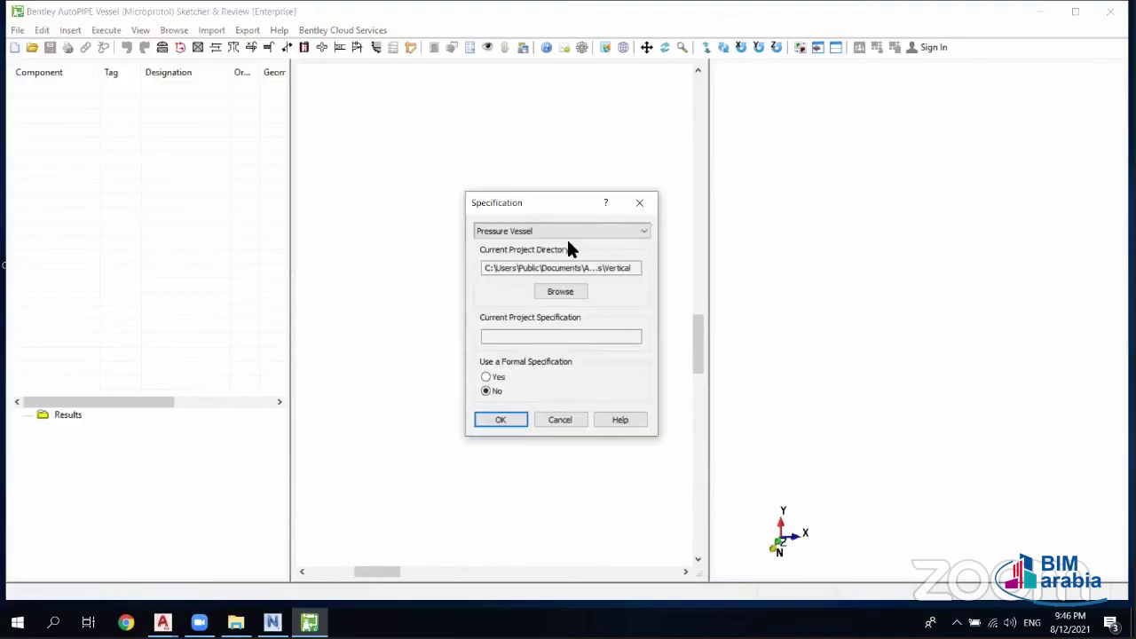
{"action": "left_click", "coordinate": [575, 230]}
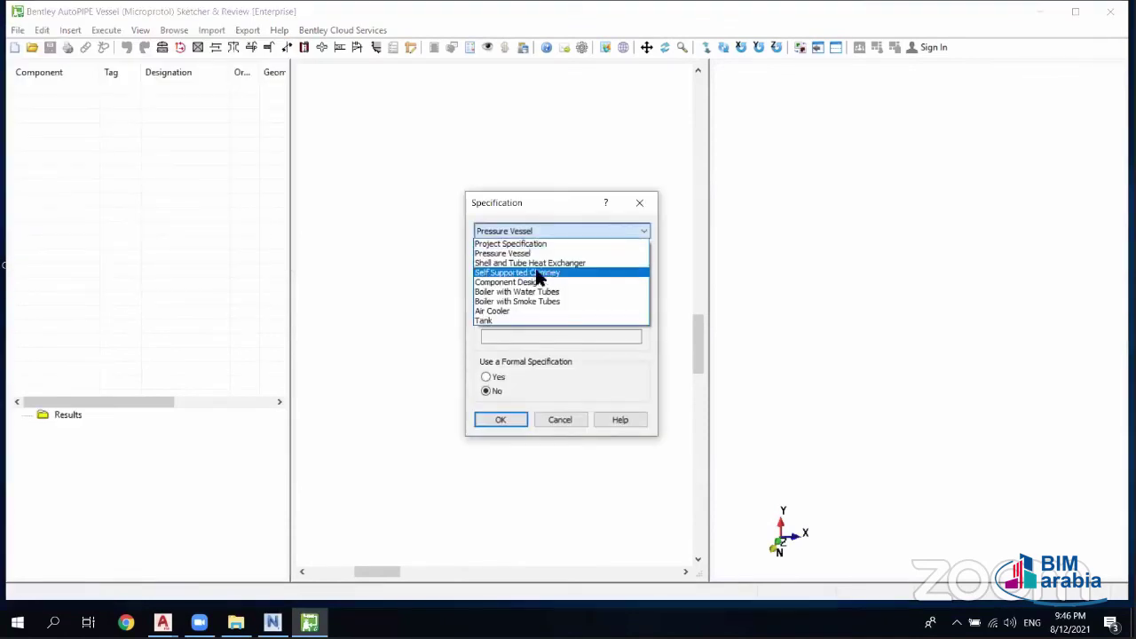
{"action": "left_click", "coordinate": [568, 268]}
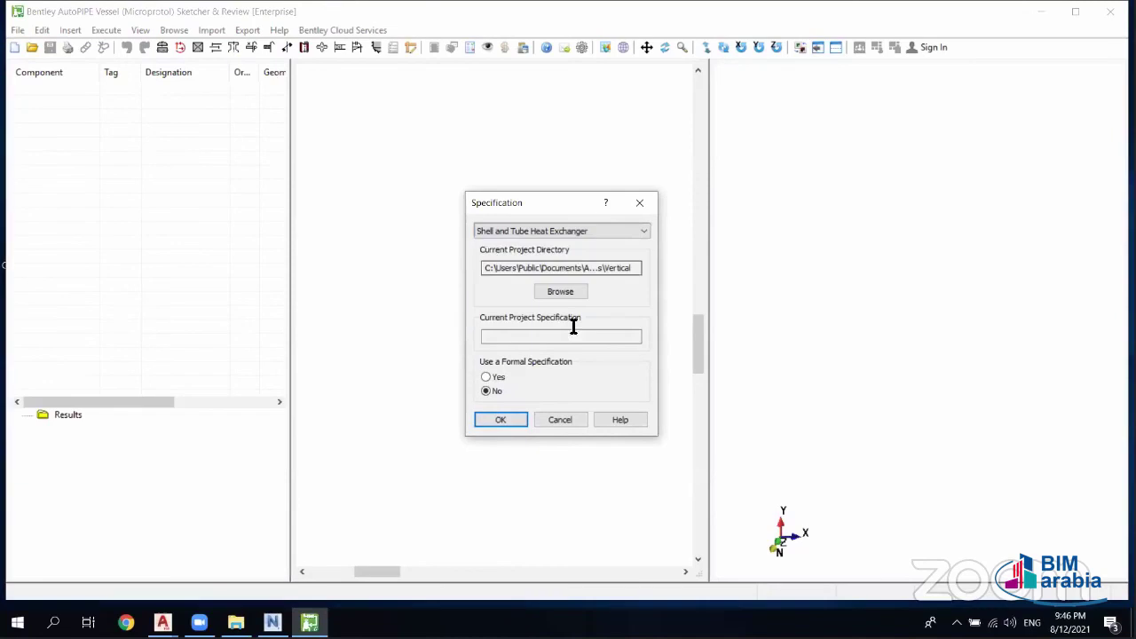
{"action": "left_click", "coordinate": [502, 420]}
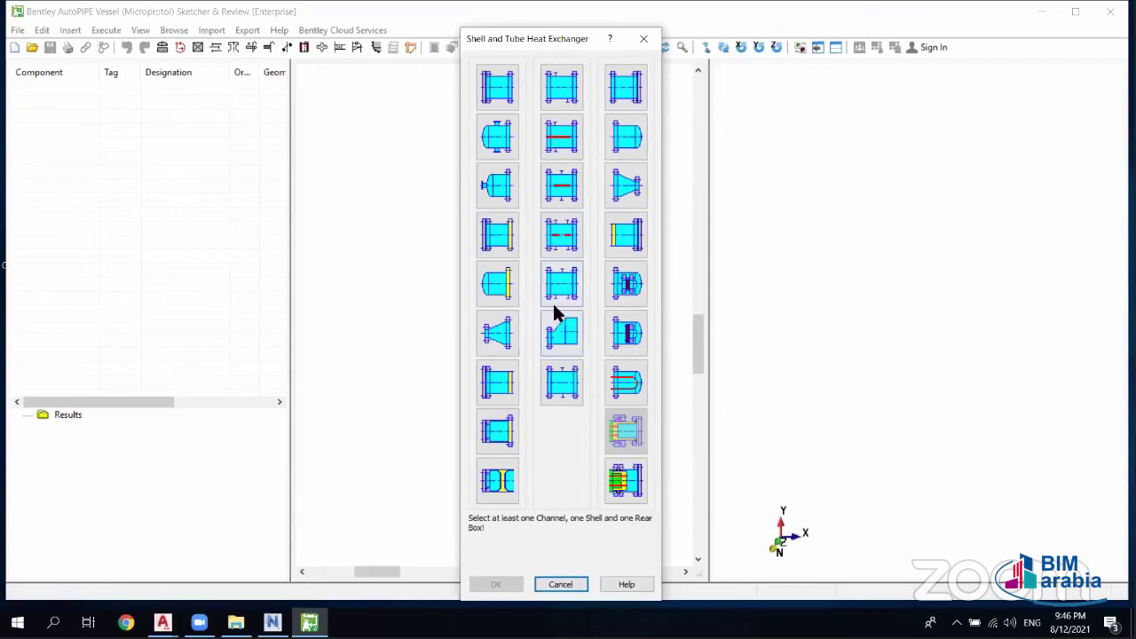
- Choose the C channel, J divided-flow shell and S floating-head rear end, and confirm
{"action": "left_click", "coordinate": [507, 297]}
{"action": "left_click", "coordinate": [561, 291]}
{"action": "left_click", "coordinate": [632, 295]}
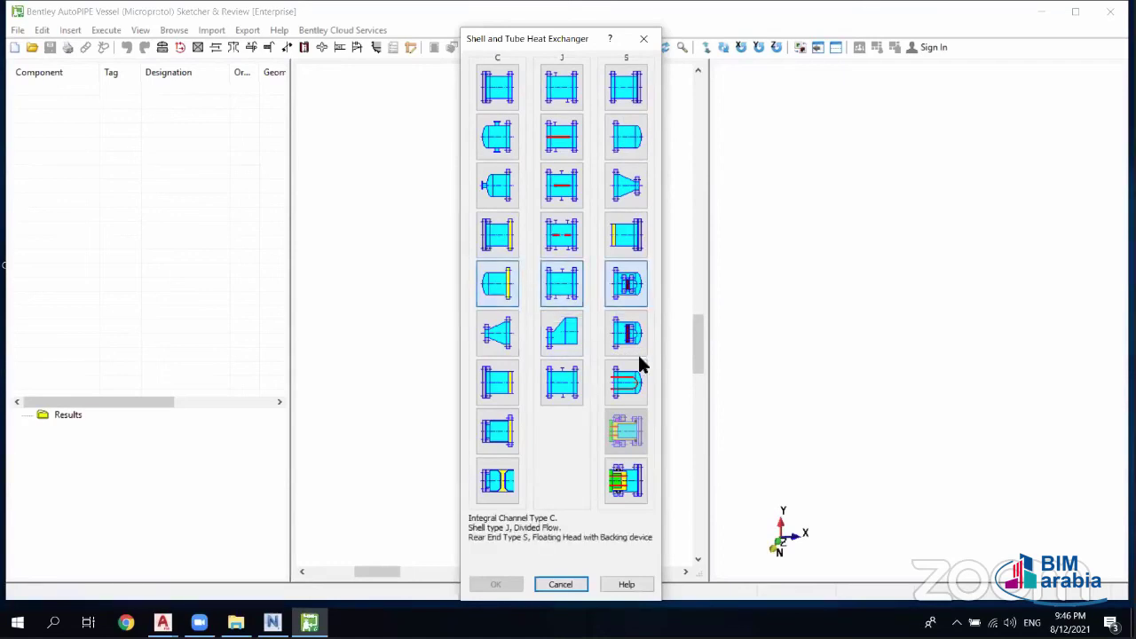
{"action": "left_click", "coordinate": [502, 584]}
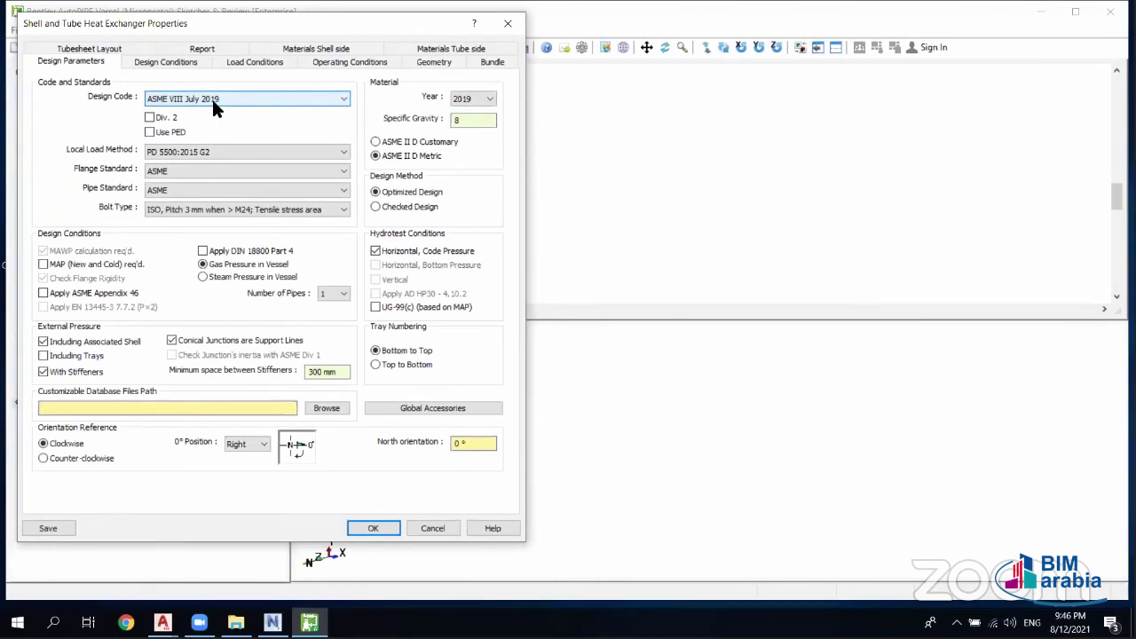
- Browse the design codes, keep ASME VIII July 2019, and move to the design conditions
{"action": "left_click", "coordinate": [152, 117]}
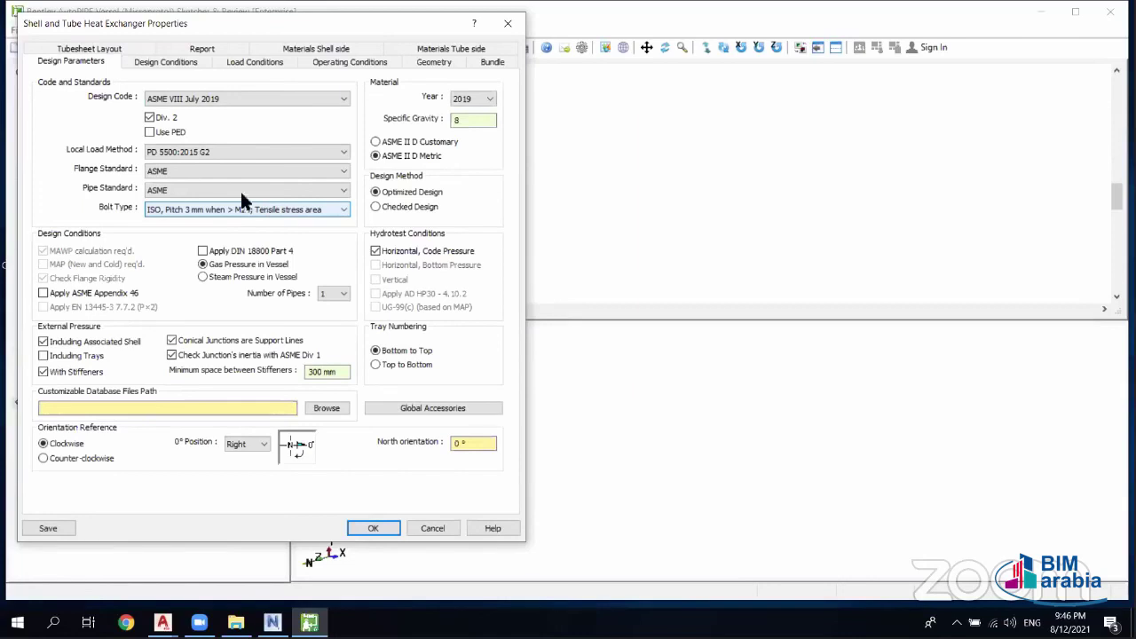
{"action": "left_click", "coordinate": [224, 98]}
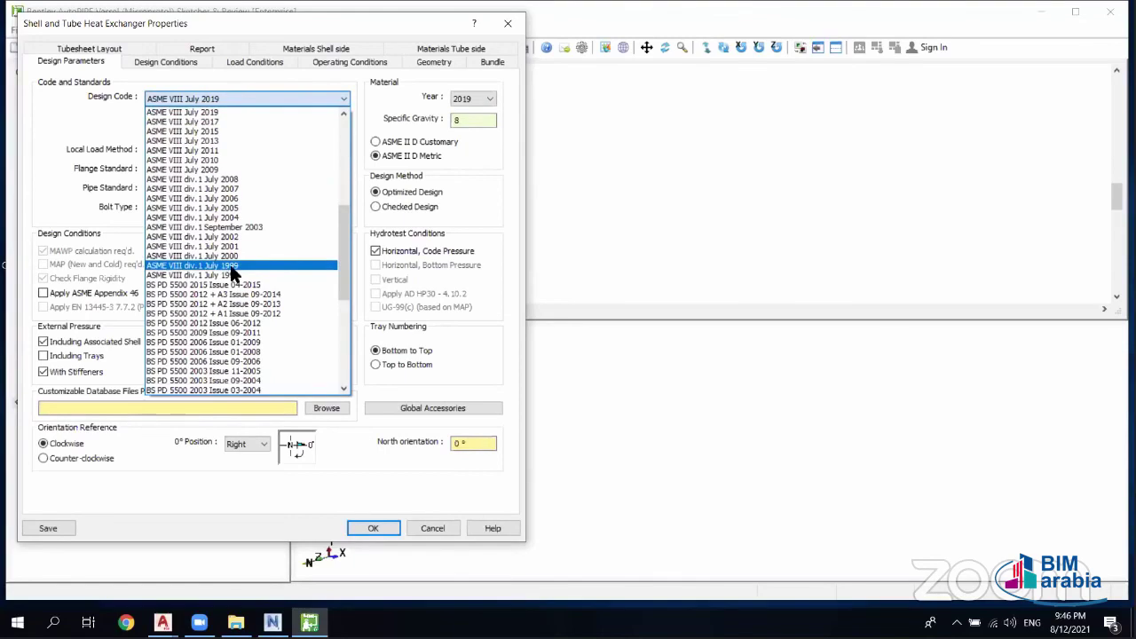
{"action": "scroll", "coordinate": [195, 249], "scroll_direction": "down", "scroll_amount": 2}
{"action": "scroll", "coordinate": [182, 231], "scroll_direction": "down", "scroll_amount": 2}
{"action": "scroll", "coordinate": [178, 229], "scroll_direction": "down", "scroll_amount": 3}
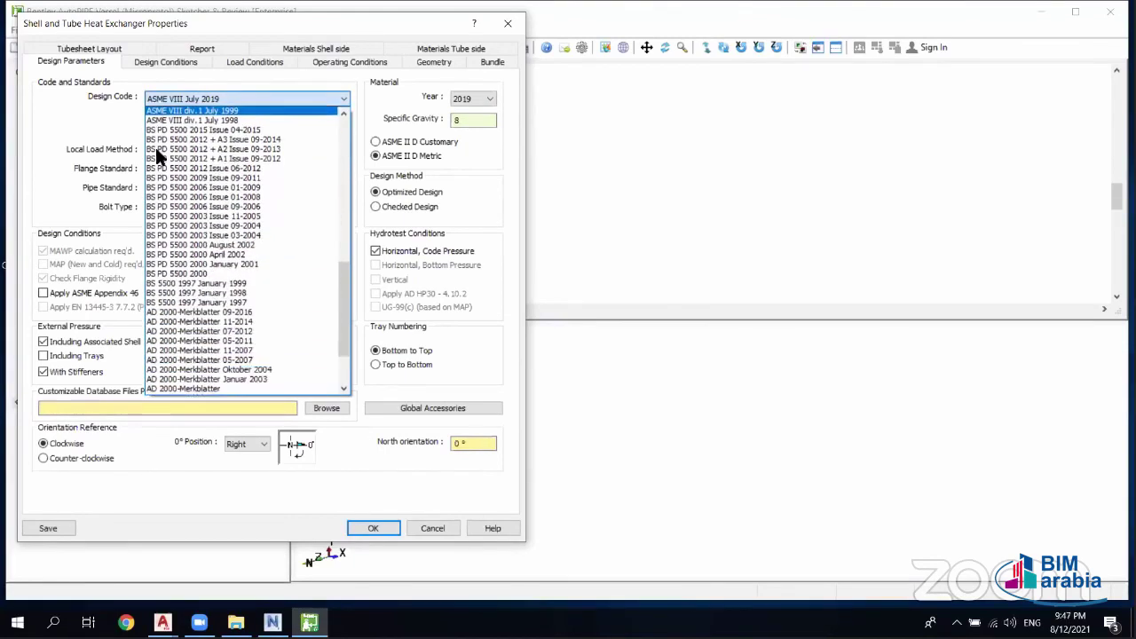
{"action": "scroll", "coordinate": [157, 152], "scroll_direction": "down", "scroll_amount": 2}
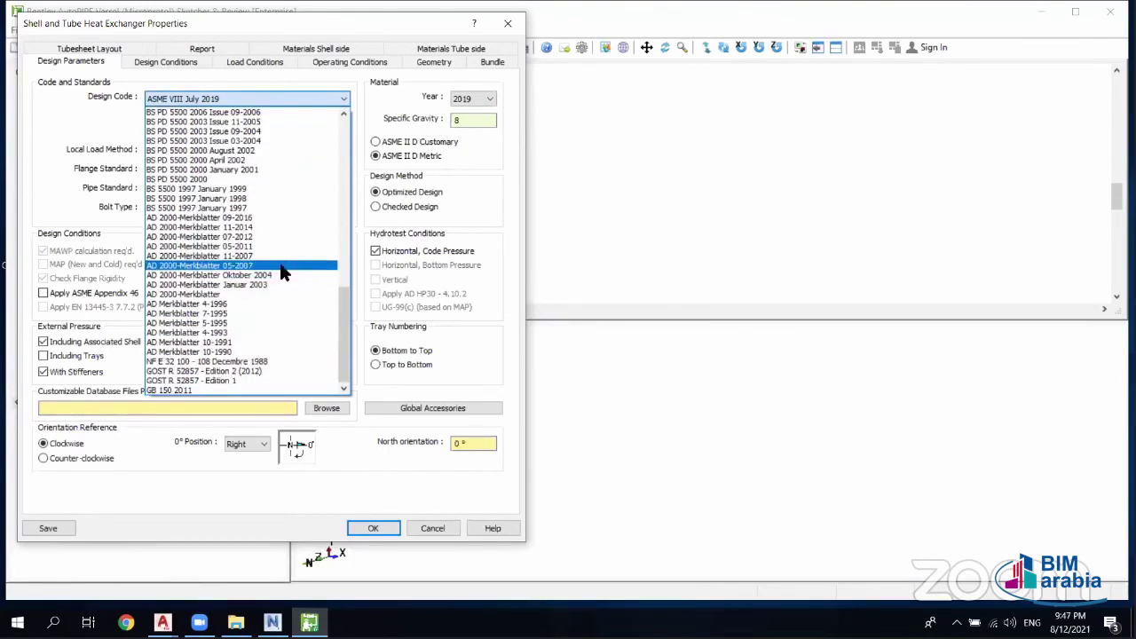
{"action": "scroll", "coordinate": [287, 228], "scroll_direction": "up", "scroll_amount": 2}
{"action": "scroll", "coordinate": [264, 108], "scroll_direction": "up", "scroll_amount": 1}
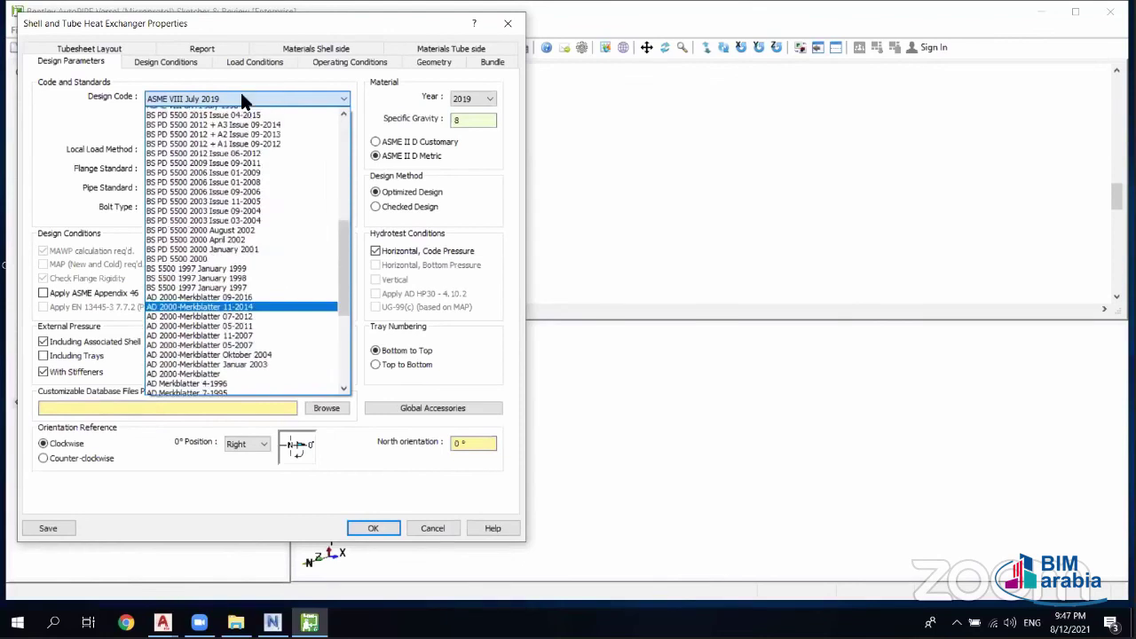
{"action": "left_click", "coordinate": [241, 94]}
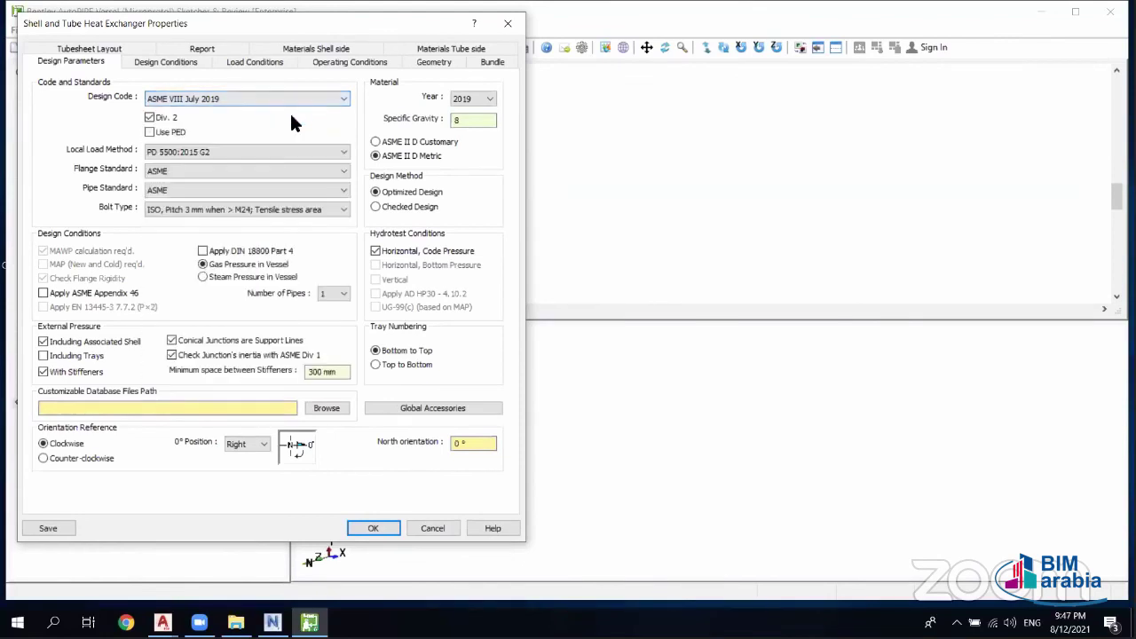
{"action": "left_click", "coordinate": [168, 62]}
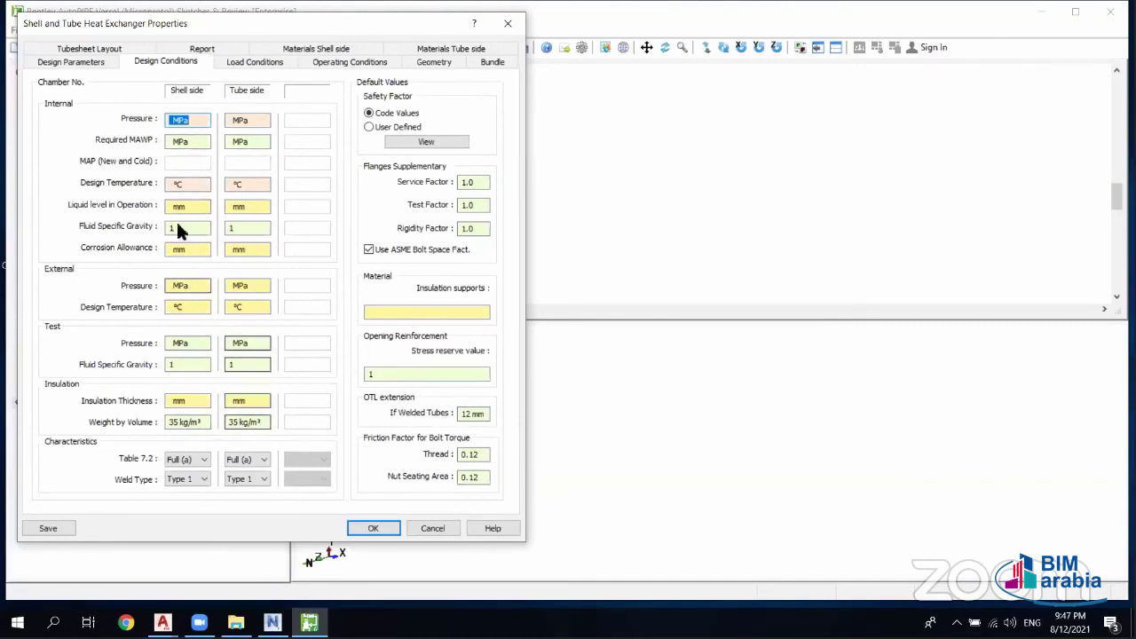
- Acknowledge the Geometry page warning and cancel the heat exchanger properties dialog
{"action": "left_click", "coordinate": [374, 525]}
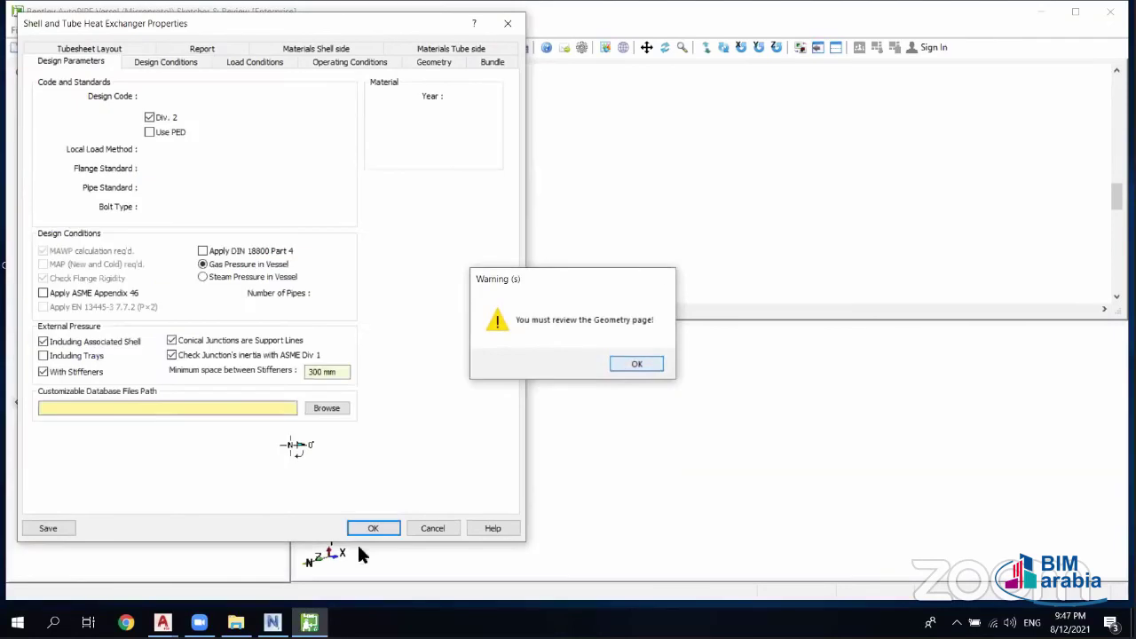
{"action": "left_click", "coordinate": [637, 364]}
{"action": "left_click", "coordinate": [433, 528]}
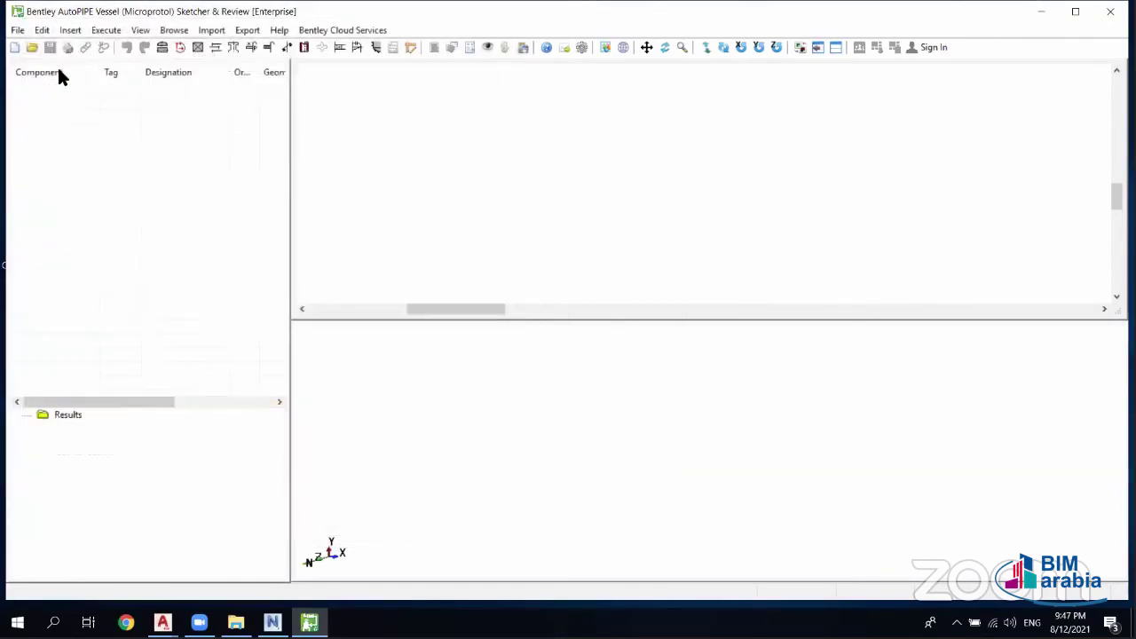
- Open aet ASME VIII div2.emvd from the Vessel Example Models Horizontal folder
{"action": "key", "text": "alt+f"}
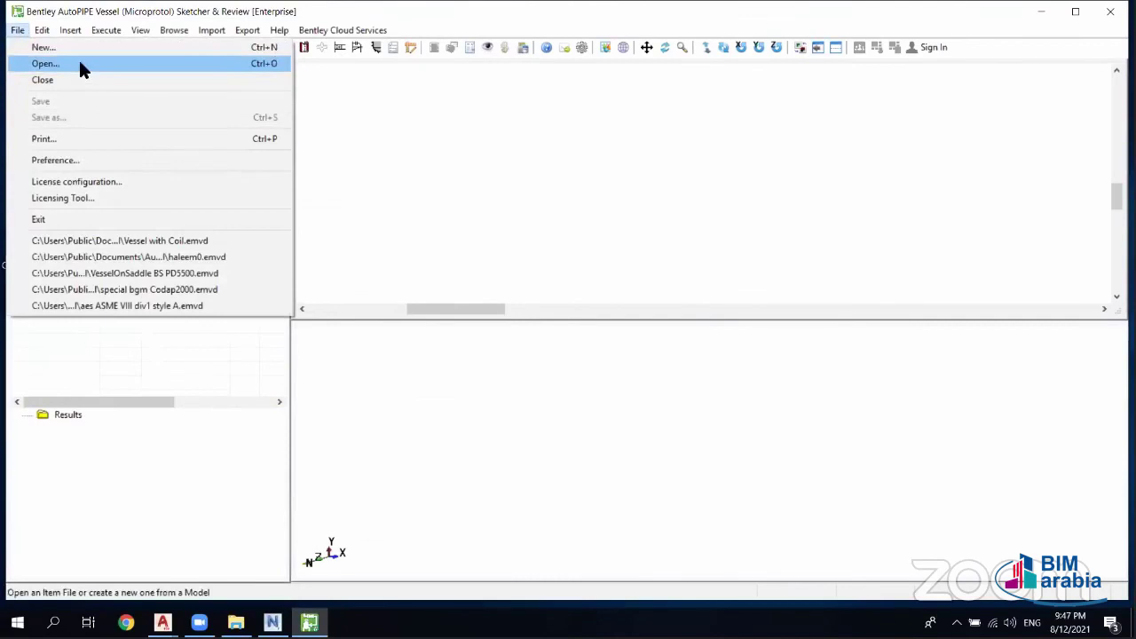
{"action": "left_click", "coordinate": [79, 62]}
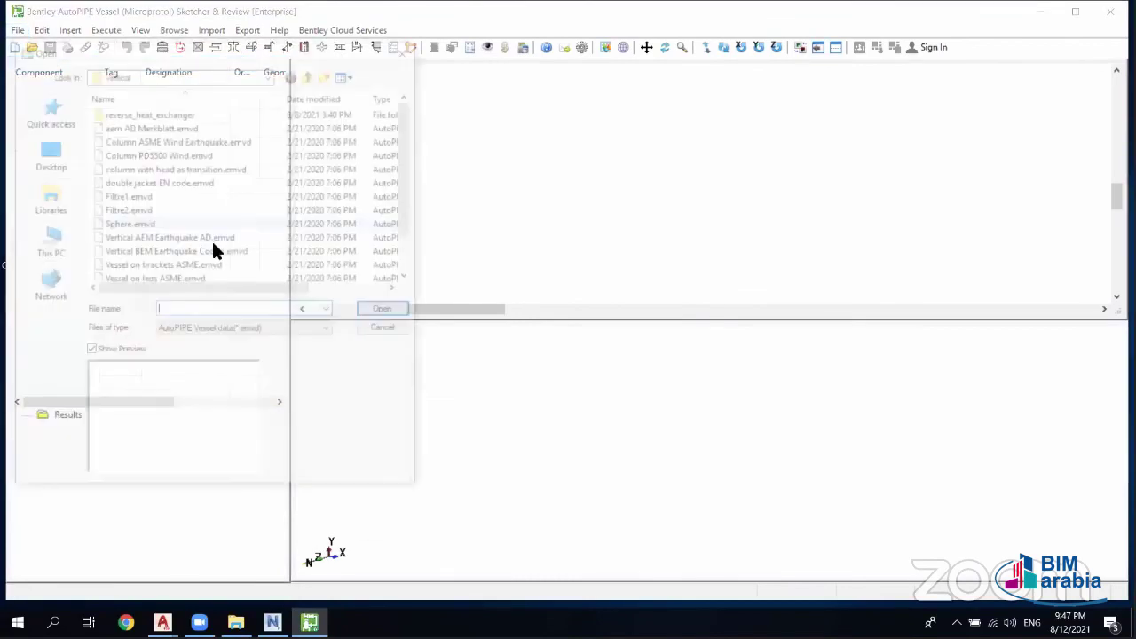
{"action": "left_click", "coordinate": [161, 169]}
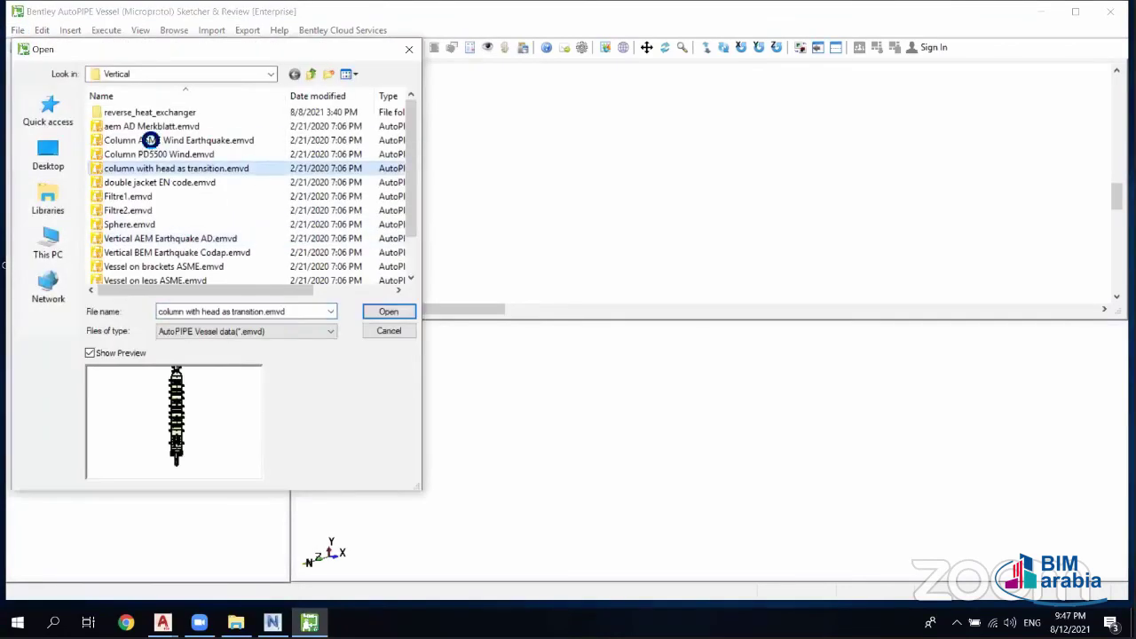
{"action": "left_click", "coordinate": [310, 75]}
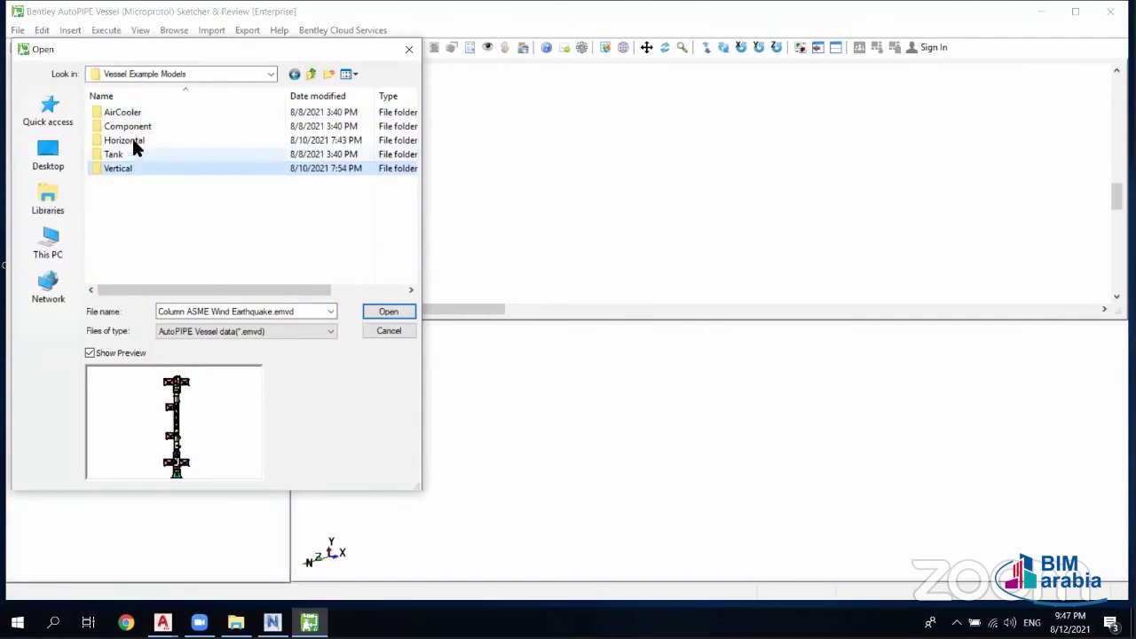
{"action": "double_click", "coordinate": [133, 141]}
{"action": "left_click", "coordinate": [151, 210]}
{"action": "left_click", "coordinate": [161, 226]}
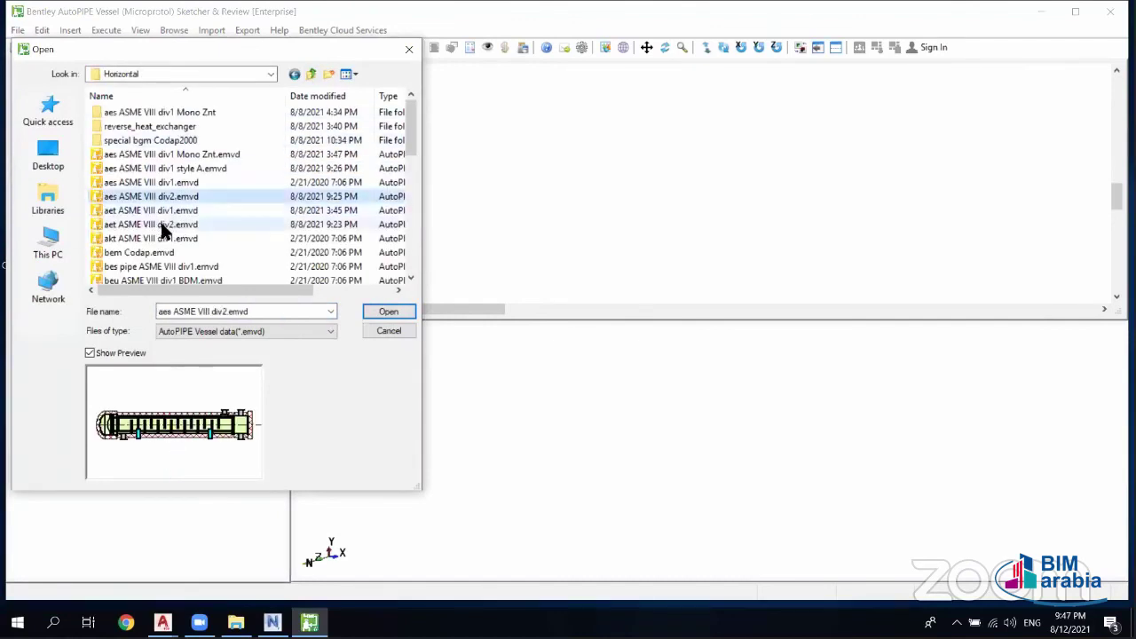
{"action": "left_click", "coordinate": [388, 312]}
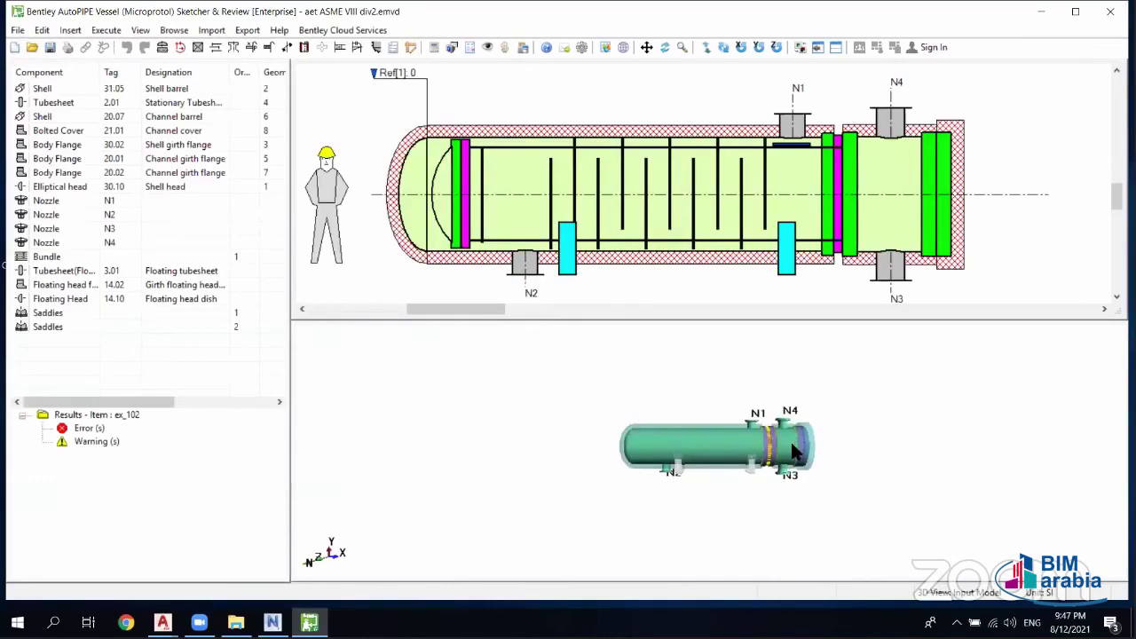
- Zoom and orbit the 3D view to inspect the heat exchanger
{"action": "scroll", "coordinate": [745, 440], "scroll_direction": "up", "scroll_amount": 2}
{"action": "scroll", "coordinate": [758, 436], "scroll_direction": "up", "scroll_amount": 3}
{"action": "mouse_move", "coordinate": [760, 442]}
{"action": "middle_mouse_down"}
{"action": "mouse_move", "coordinate": [588, 509]}
{"action": "mouse_move", "coordinate": [749, 497]}
{"action": "mouse_move", "coordinate": [844, 444]}
{"action": "middle_mouse_up"}
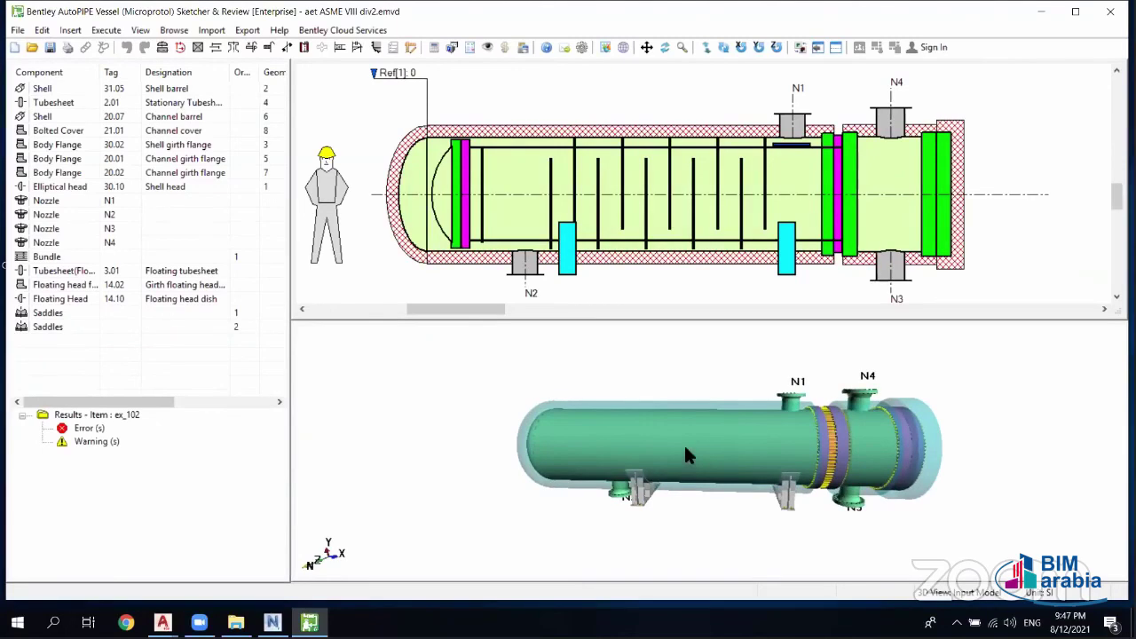
{"action": "left_click", "coordinate": [105, 32]}
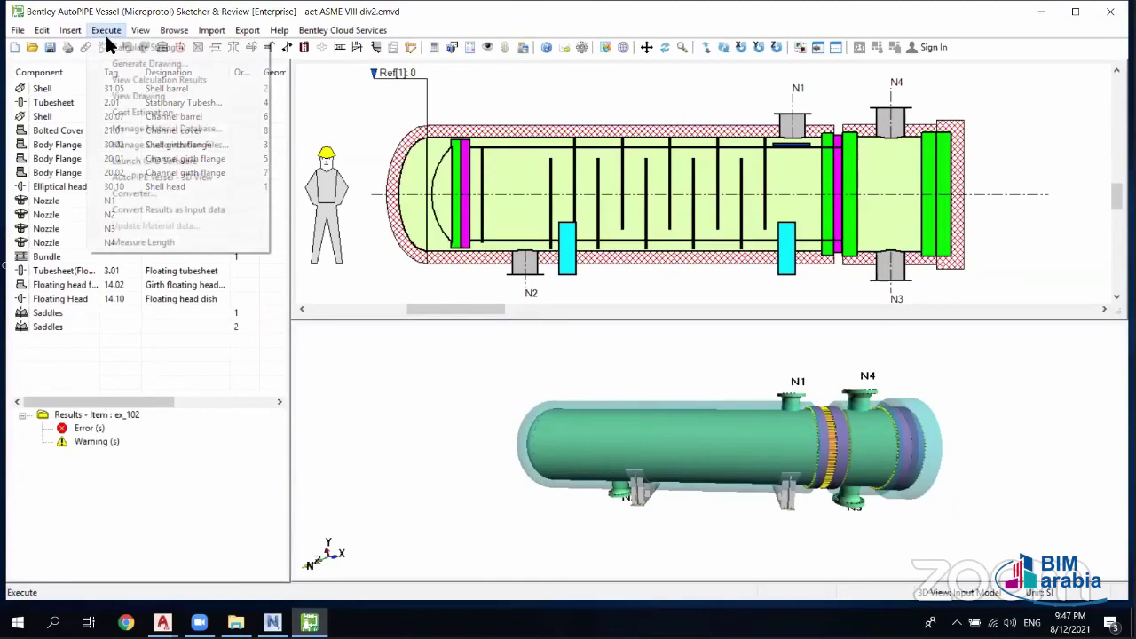
- Run Calculate Strength on the exchanger and wait for the 11 tubesheet errors summary
{"action": "left_click", "coordinate": [116, 48]}
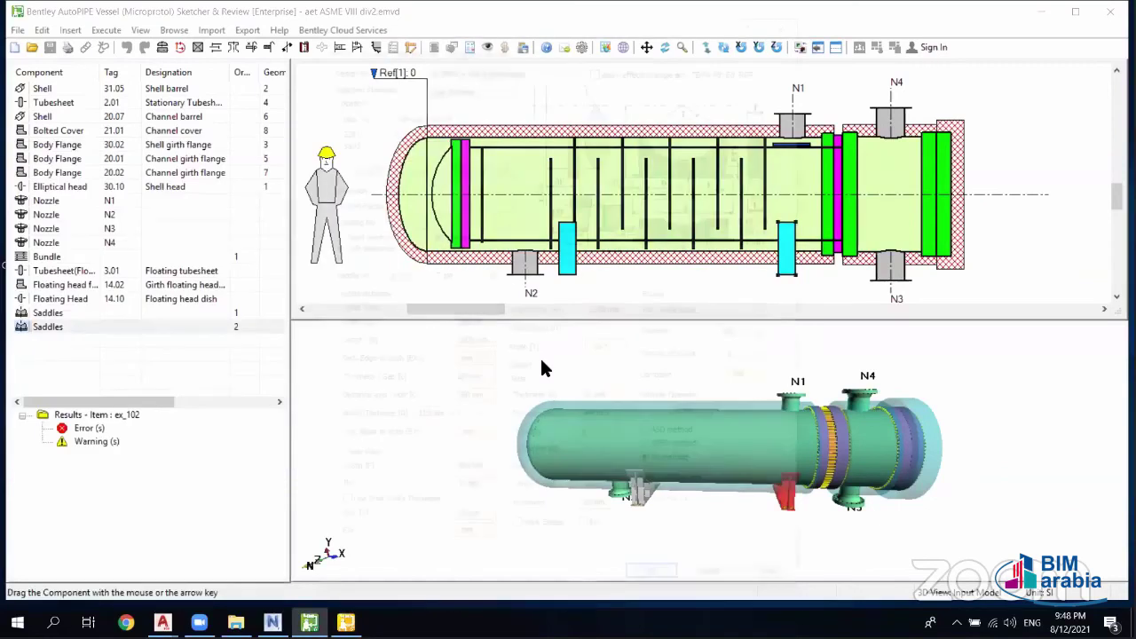
{"action": "left_click", "coordinate": [380, 44]}
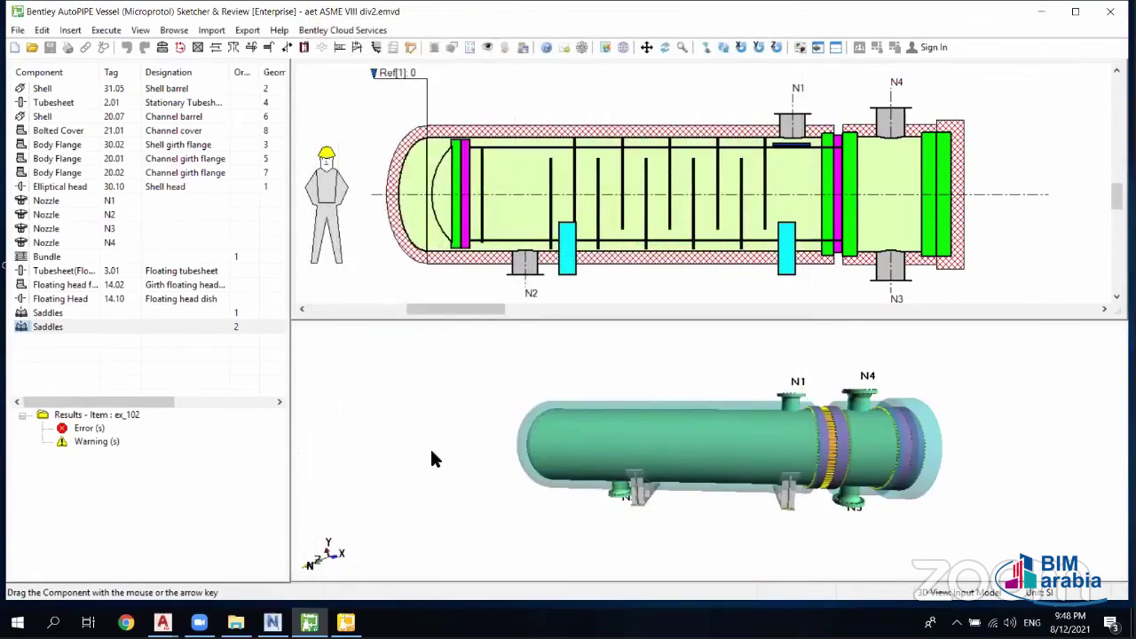
{"action": "key", "text": "F5"}
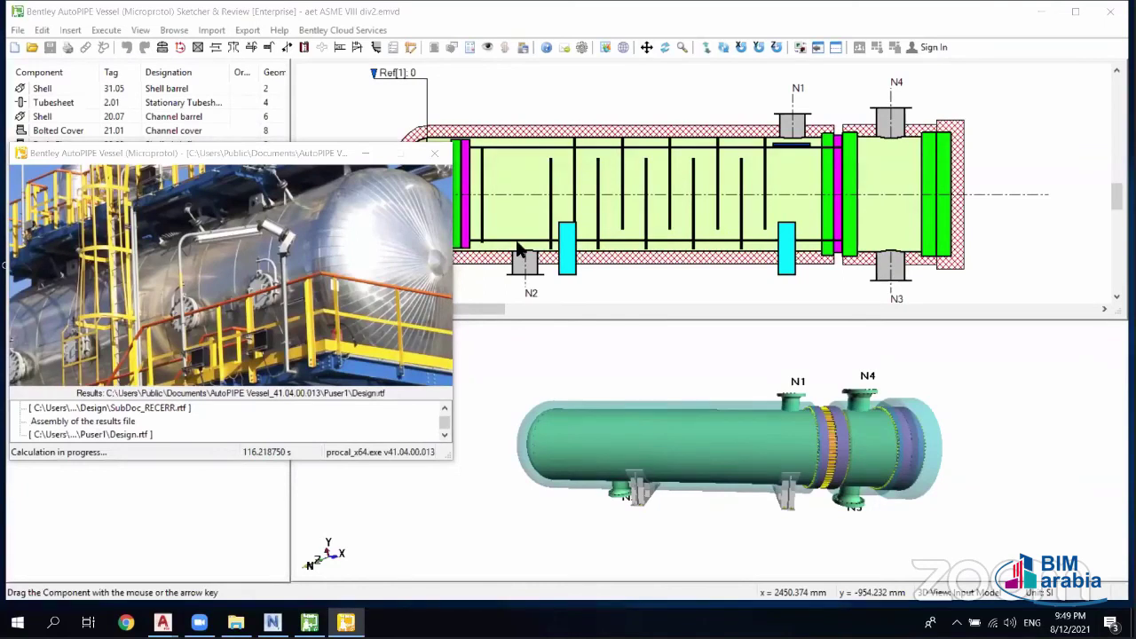
- Dismiss the error summary and open the calculation results report in Word
{"action": "left_click", "coordinate": [106, 30]}
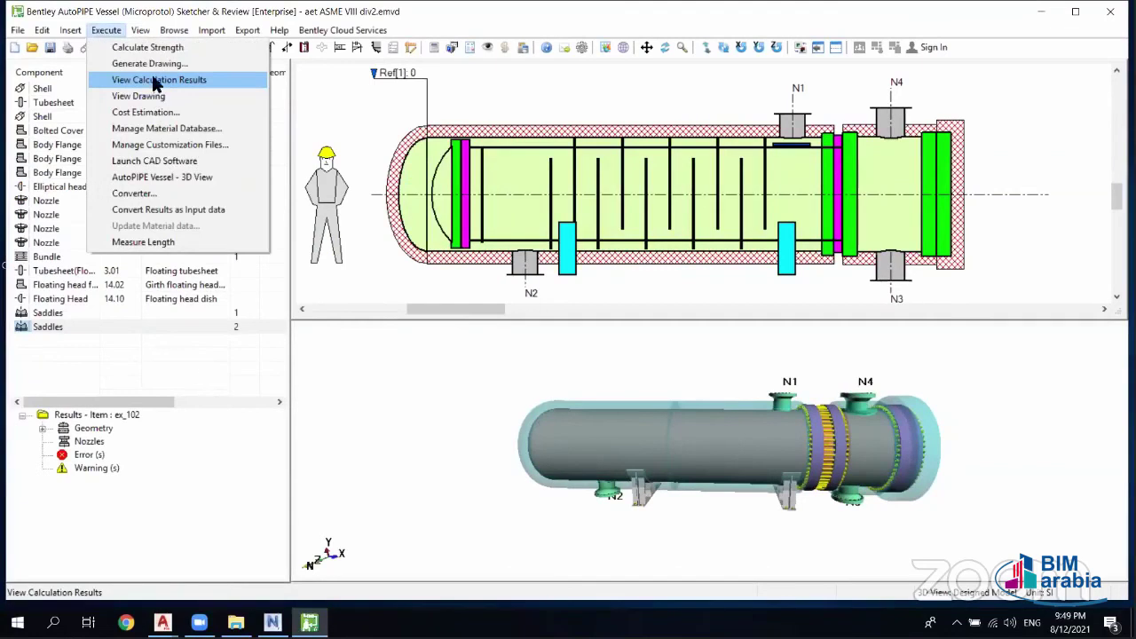
{"action": "left_click", "coordinate": [168, 79]}
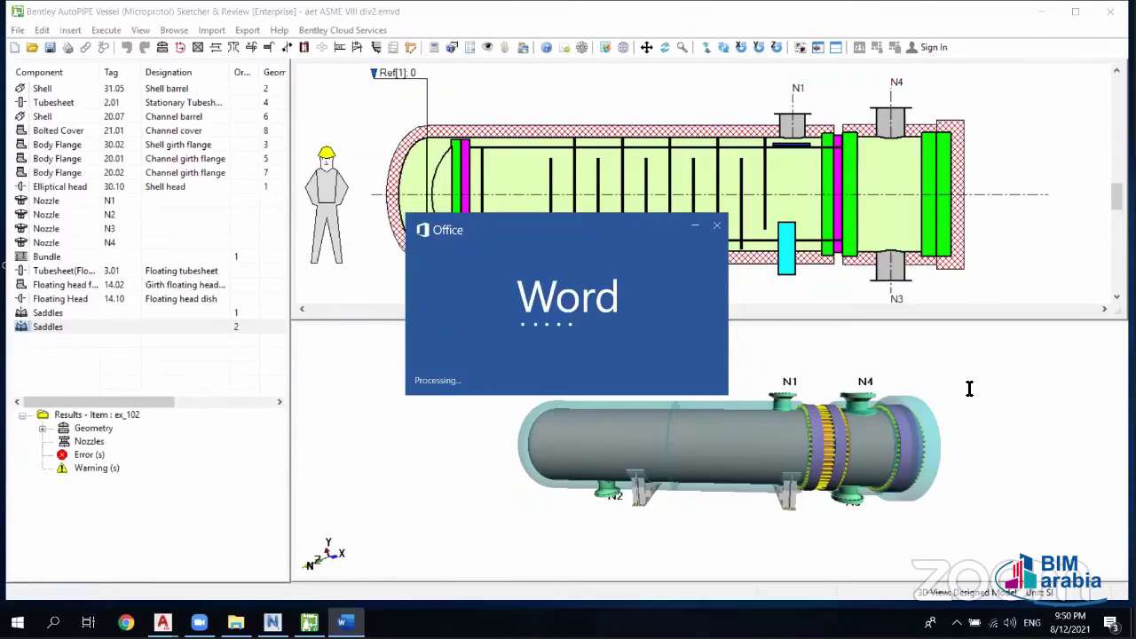
- Scroll Design.rtf past the tube layout drawing and TEMA area tables to Elliptical Head (30.10)
{"action": "scroll", "coordinate": [717, 309], "scroll_direction": "down", "scroll_amount": 3}
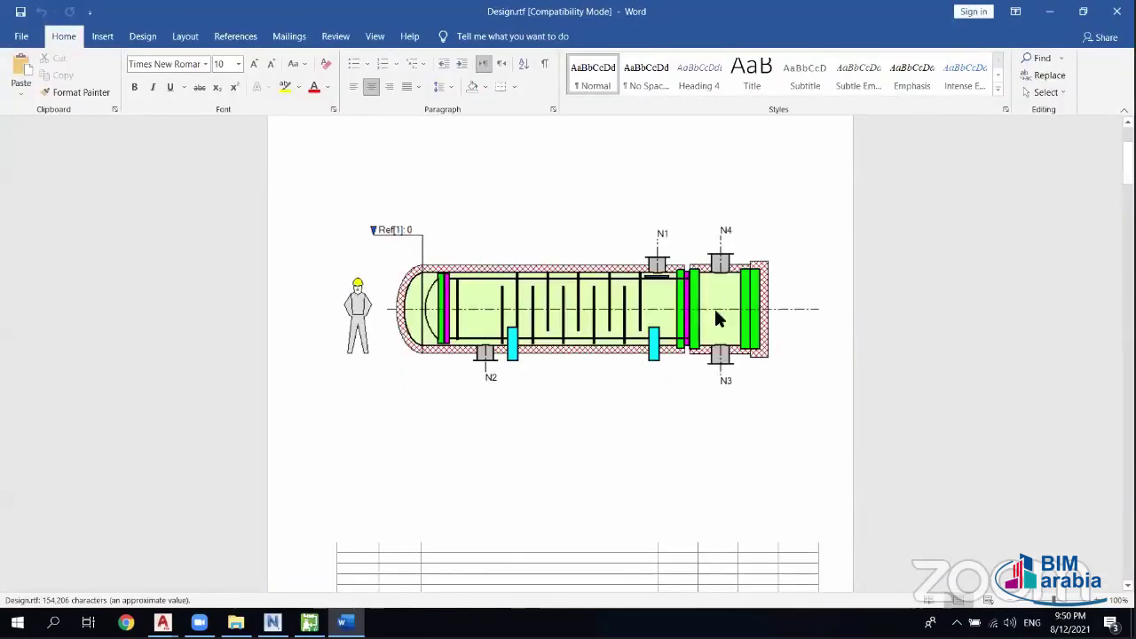
{"action": "scroll", "coordinate": [717, 328], "scroll_direction": "down", "scroll_amount": 5}
{"action": "scroll", "coordinate": [717, 335], "scroll_direction": "down", "scroll_amount": 3}
{"action": "scroll", "coordinate": [713, 361], "scroll_direction": "down", "scroll_amount": 3}
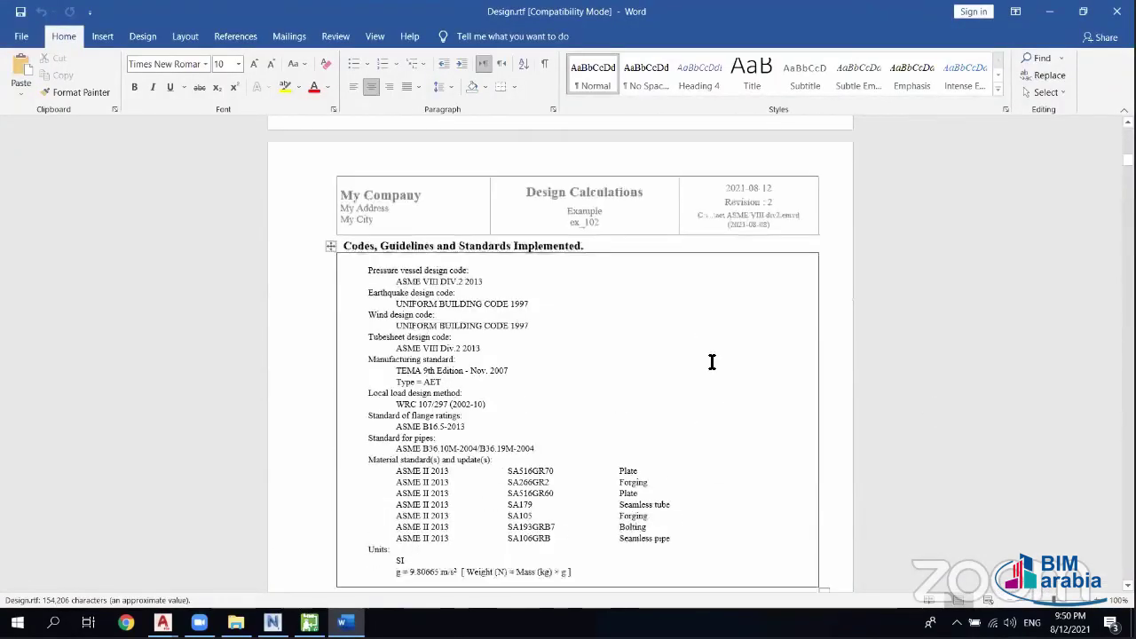
{"action": "scroll", "coordinate": [713, 360], "scroll_direction": "down", "scroll_amount": 1}
{"action": "scroll", "coordinate": [636, 357], "scroll_direction": "down", "scroll_amount": 3}
{"action": "scroll", "coordinate": [636, 358], "scroll_direction": "up", "scroll_amount": 5}
{"action": "scroll", "coordinate": [633, 356], "scroll_direction": "up", "scroll_amount": 3}
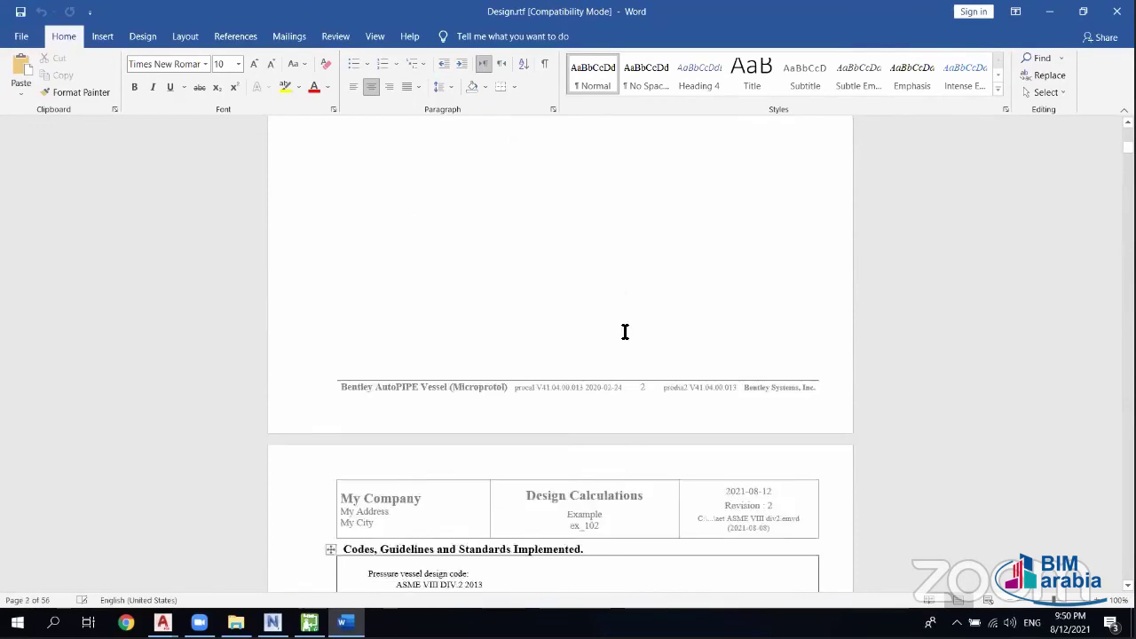
{"action": "scroll", "coordinate": [623, 333], "scroll_direction": "up", "scroll_amount": 4}
{"action": "scroll", "coordinate": [619, 337], "scroll_direction": "up", "scroll_amount": 3}
{"action": "scroll", "coordinate": [651, 302], "scroll_direction": "up", "scroll_amount": 1}
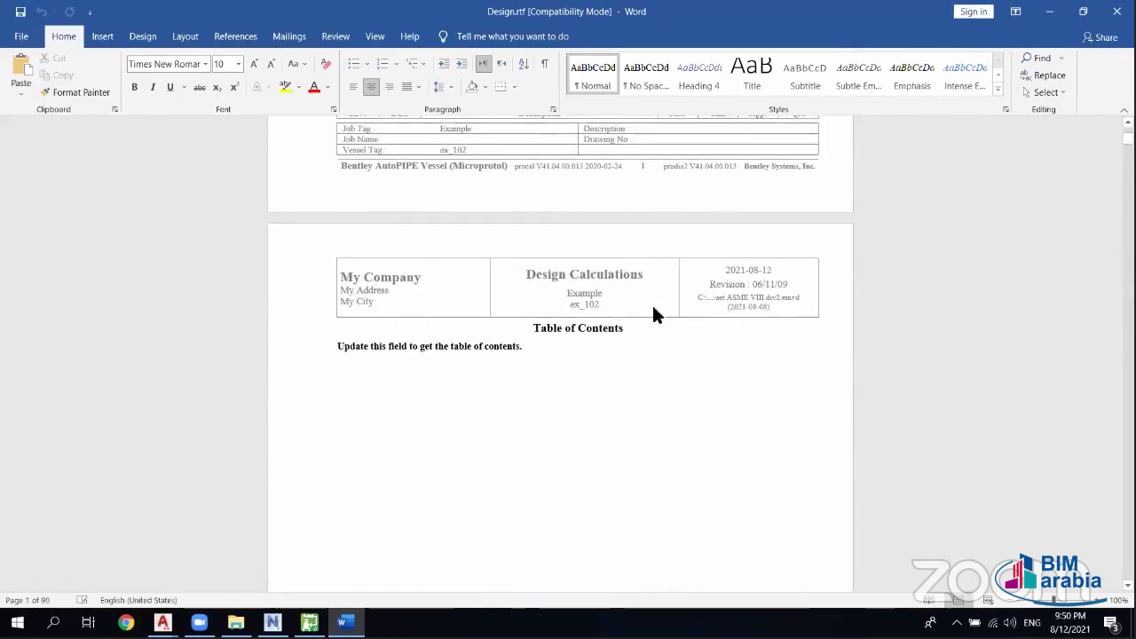
{"action": "scroll", "coordinate": [647, 329], "scroll_direction": "down", "scroll_amount": 12}
{"action": "scroll", "coordinate": [648, 335], "scroll_direction": "down", "scroll_amount": 10}
{"action": "scroll", "coordinate": [651, 328], "scroll_direction": "down", "scroll_amount": 3}
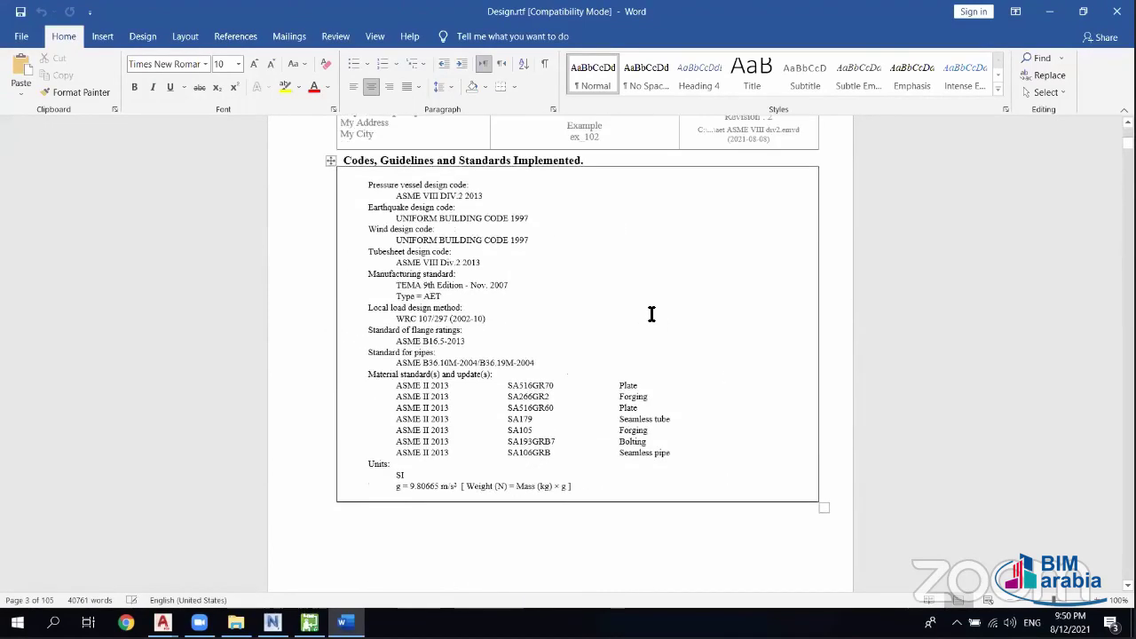
{"action": "scroll", "coordinate": [652, 314], "scroll_direction": "up", "scroll_amount": 4}
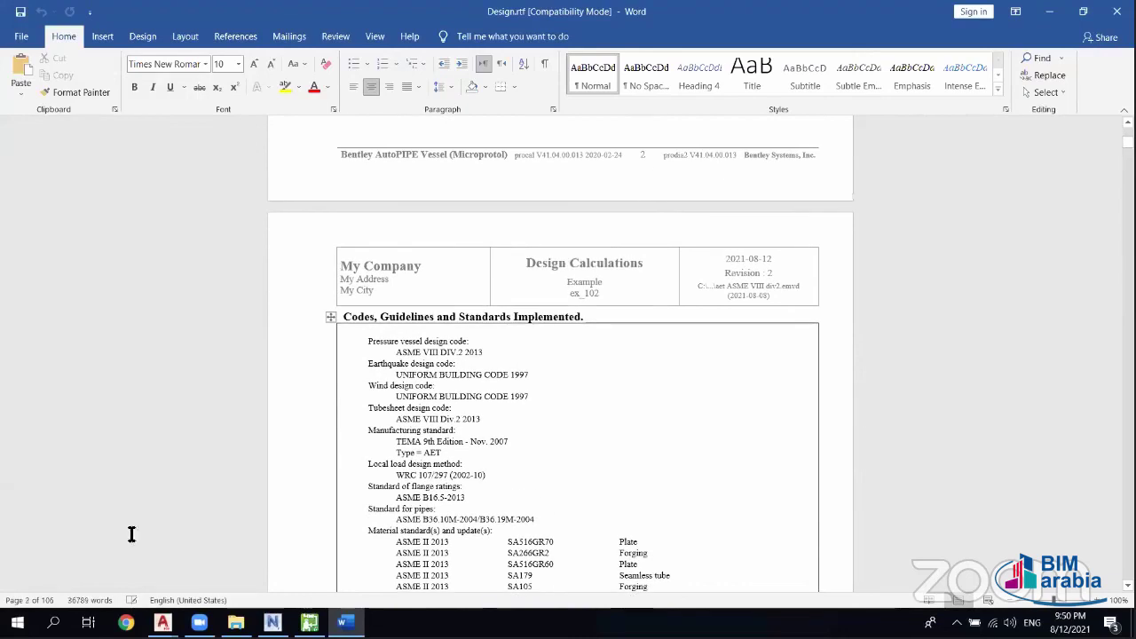
{"action": "scroll", "coordinate": [570, 373], "scroll_direction": "down", "scroll_amount": 3}
{"action": "scroll", "coordinate": [570, 372], "scroll_direction": "down", "scroll_amount": 3}
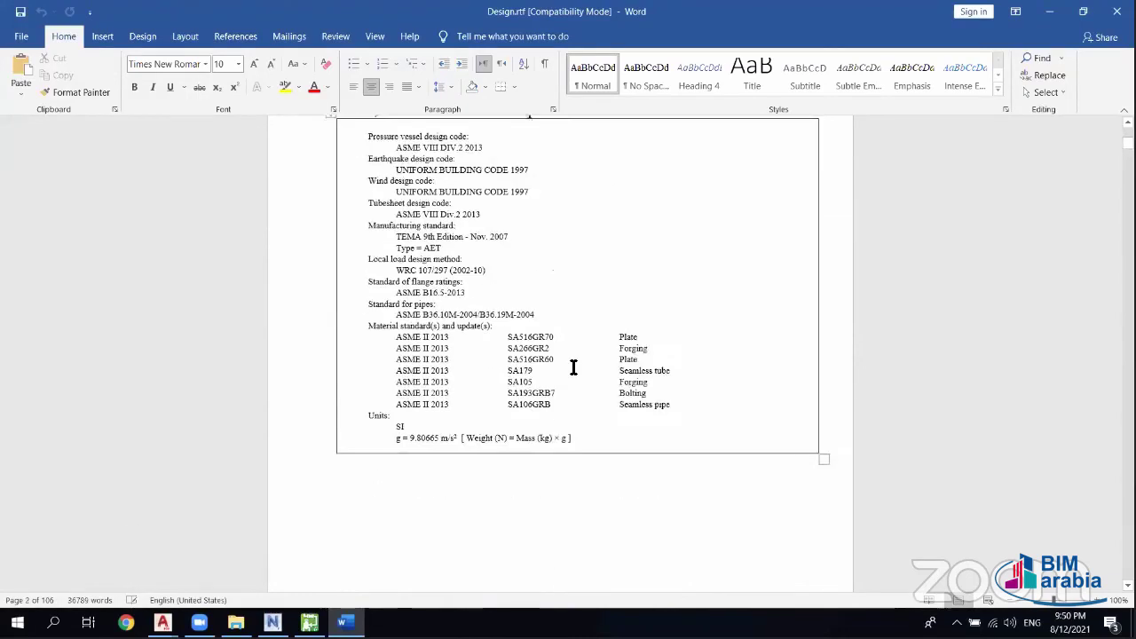
{"action": "scroll", "coordinate": [572, 367], "scroll_direction": "down", "scroll_amount": 6}
{"action": "scroll", "coordinate": [573, 388], "scroll_direction": "down", "scroll_amount": 3}
{"action": "scroll", "coordinate": [570, 393], "scroll_direction": "down", "scroll_amount": 15}
{"action": "scroll", "coordinate": [581, 388], "scroll_direction": "down", "scroll_amount": 2}
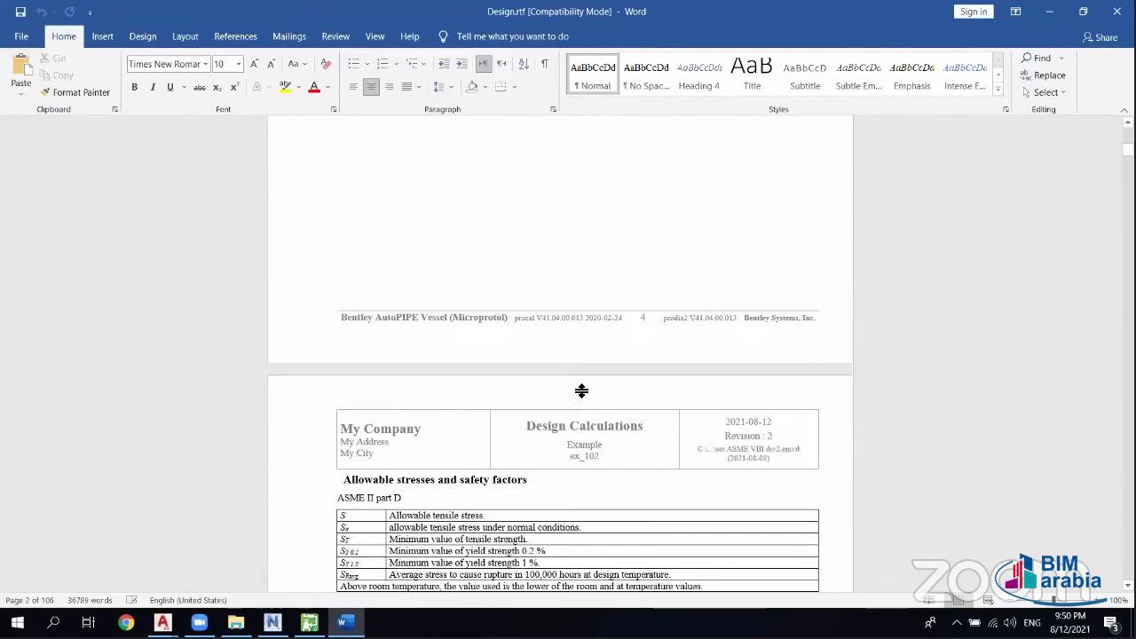
{"action": "scroll", "coordinate": [580, 388], "scroll_direction": "down", "scroll_amount": 2}
{"action": "scroll", "coordinate": [585, 355], "scroll_direction": "down", "scroll_amount": 15}
{"action": "scroll", "coordinate": [550, 302], "scroll_direction": "down", "scroll_amount": 15}
{"action": "scroll", "coordinate": [523, 281], "scroll_direction": "up", "scroll_amount": 1}
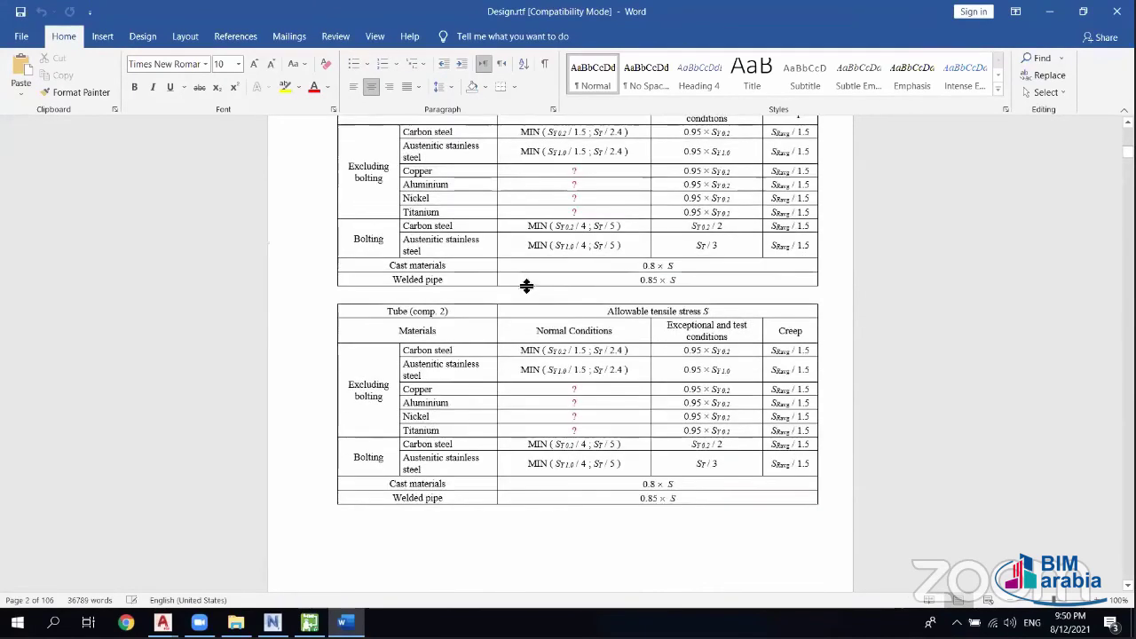
{"action": "scroll", "coordinate": [518, 337], "scroll_direction": "up", "scroll_amount": 6}
{"action": "scroll", "coordinate": [517, 337], "scroll_direction": "down", "scroll_amount": 10}
{"action": "scroll", "coordinate": [518, 341], "scroll_direction": "down", "scroll_amount": 6}
{"action": "scroll", "coordinate": [518, 342], "scroll_direction": "down", "scroll_amount": 1}
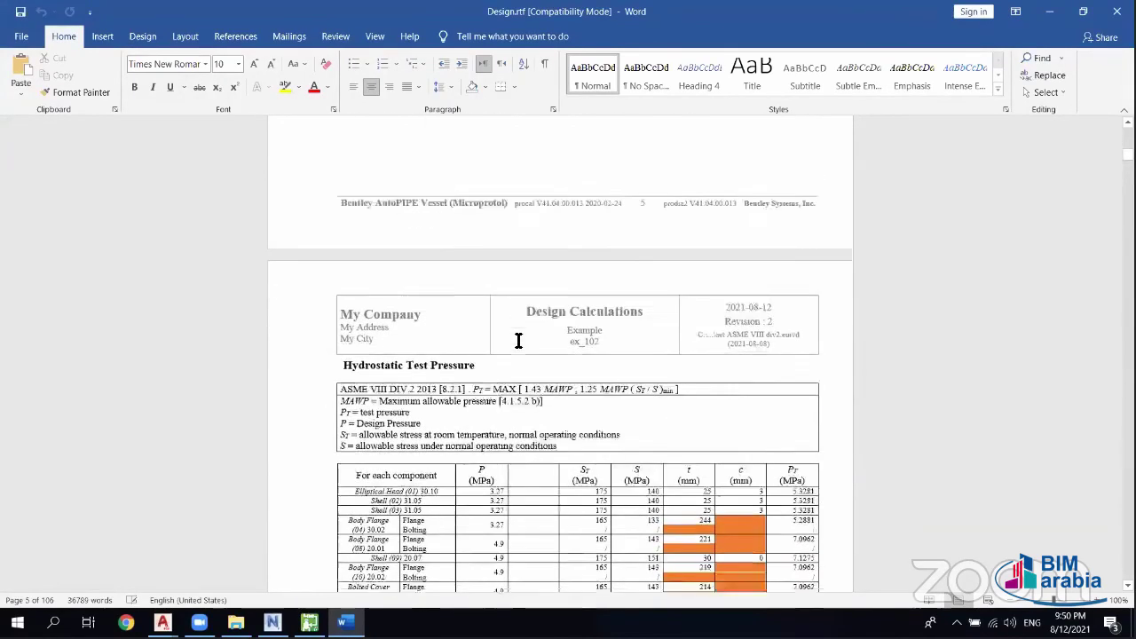
{"action": "scroll", "coordinate": [518, 337], "scroll_direction": "down", "scroll_amount": 2}
{"action": "scroll", "coordinate": [529, 340], "scroll_direction": "down", "scroll_amount": 8}
{"action": "scroll", "coordinate": [533, 357], "scroll_direction": "down", "scroll_amount": 9}
{"action": "scroll", "coordinate": [537, 364], "scroll_direction": "down", "scroll_amount": 2}
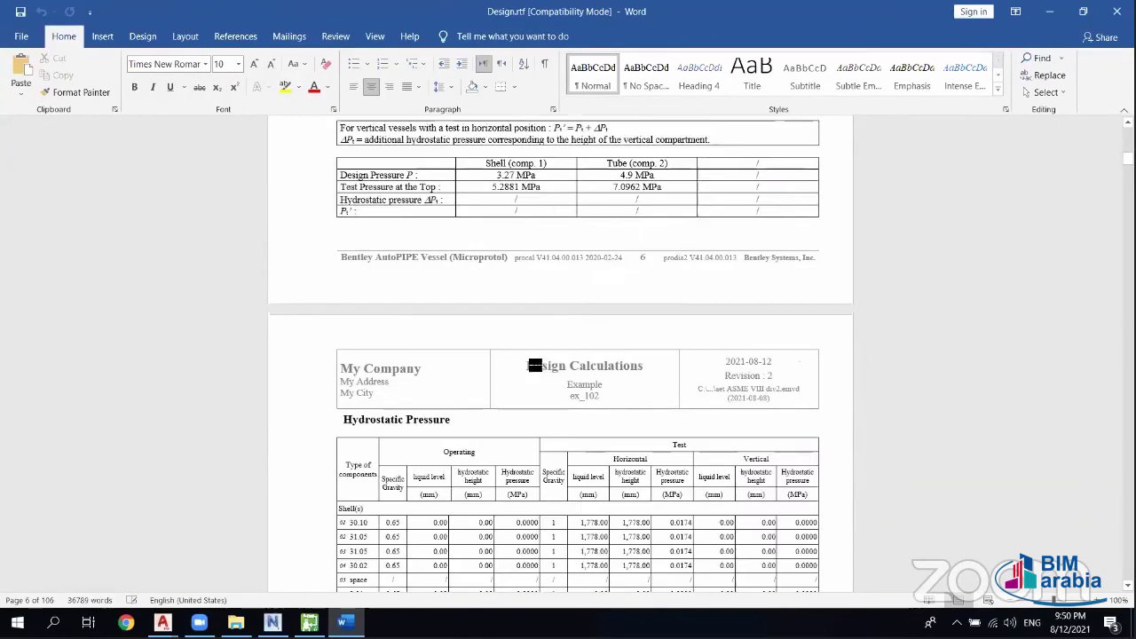
{"action": "scroll", "coordinate": [536, 364], "scroll_direction": "down", "scroll_amount": 15}
{"action": "scroll", "coordinate": [533, 367], "scroll_direction": "down", "scroll_amount": 2}
{"action": "scroll", "coordinate": [537, 355], "scroll_direction": "down", "scroll_amount": 2}
{"action": "scroll", "coordinate": [621, 293], "scroll_direction": "down", "scroll_amount": 8}
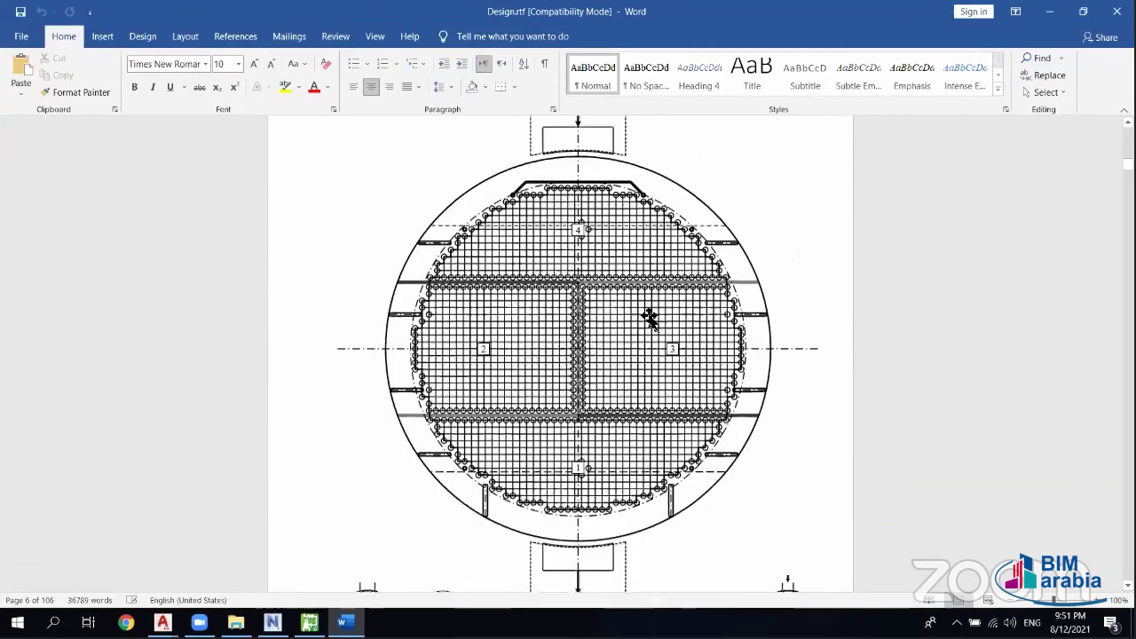
{"action": "scroll", "coordinate": [683, 239], "scroll_direction": "up", "scroll_amount": 3}
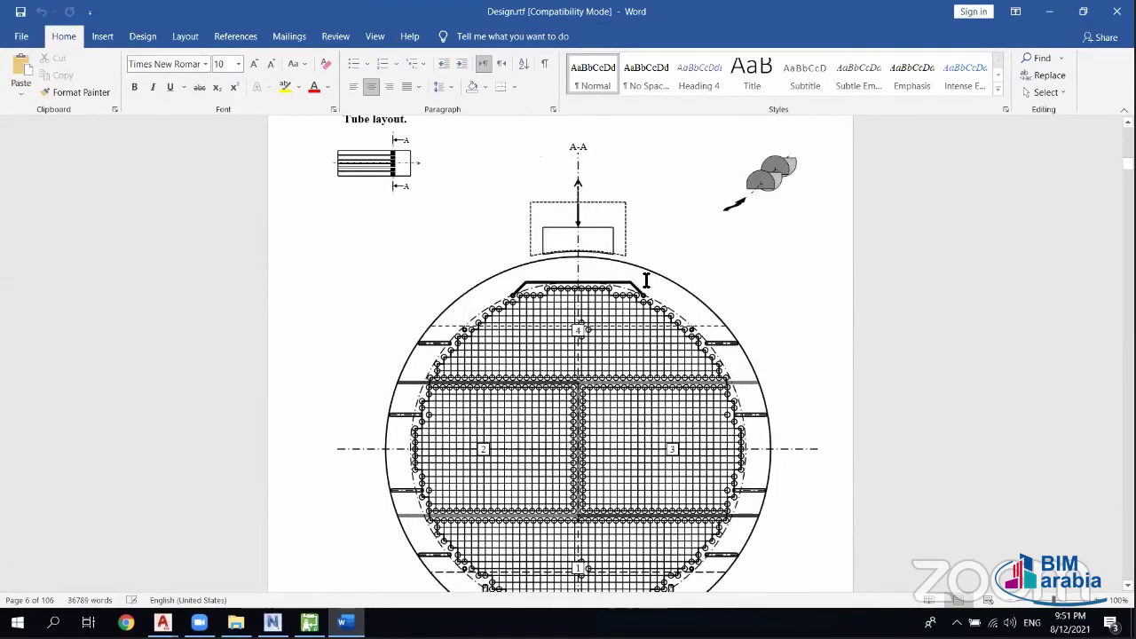
{"action": "scroll", "coordinate": [790, 195], "scroll_direction": "down", "scroll_amount": 2}
{"action": "scroll", "coordinate": [781, 204], "scroll_direction": "up", "scroll_amount": 3}
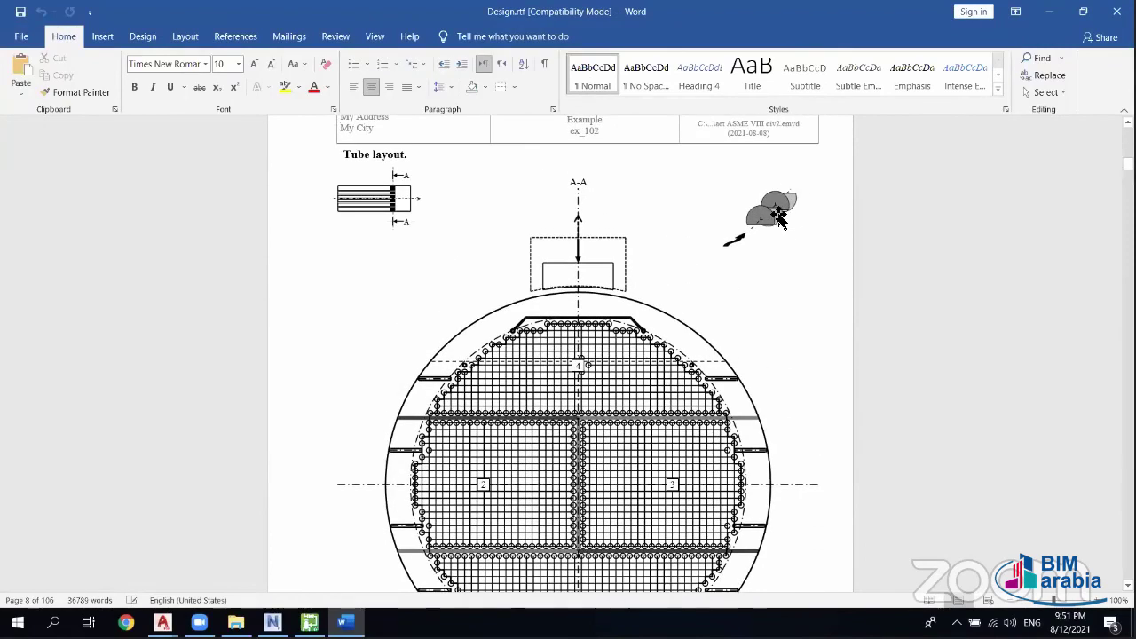
{"action": "scroll", "coordinate": [584, 364], "scroll_direction": "down", "scroll_amount": 1}
{"action": "scroll", "coordinate": [584, 364], "scroll_direction": "down", "scroll_amount": 2}
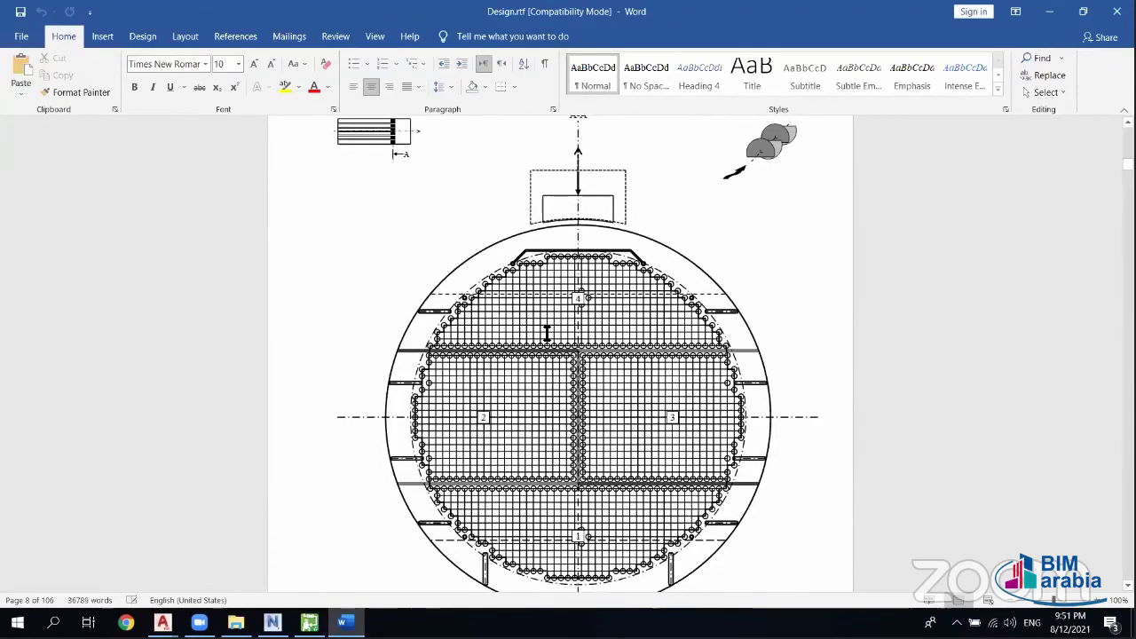
{"action": "scroll", "coordinate": [631, 406], "scroll_direction": "down", "scroll_amount": 1}
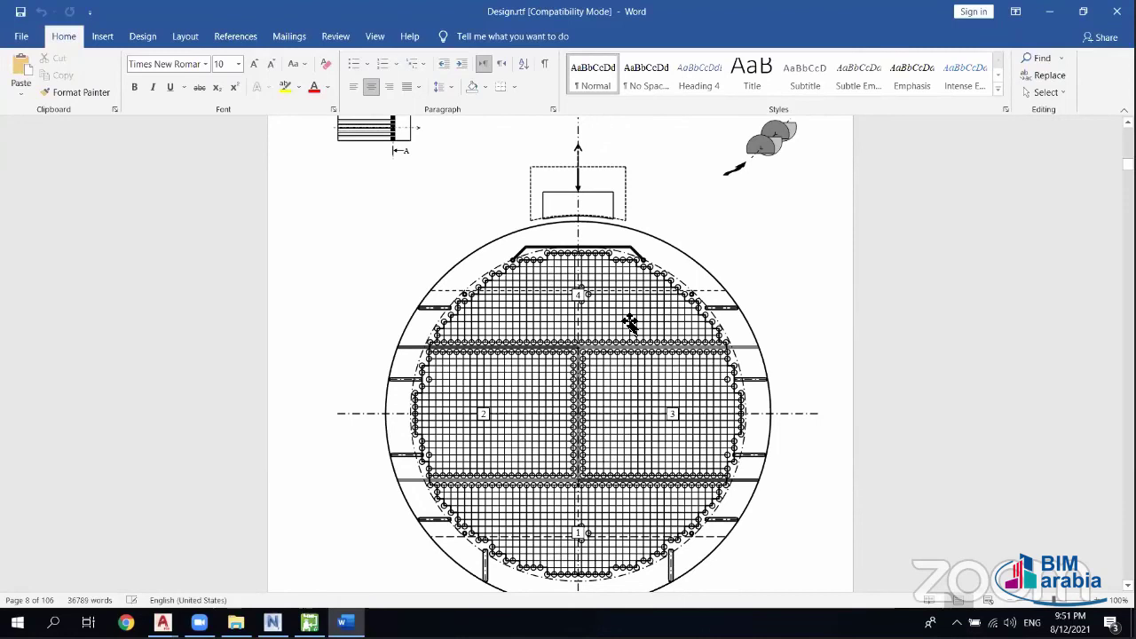
{"action": "scroll", "coordinate": [726, 354], "scroll_direction": "down", "scroll_amount": 3}
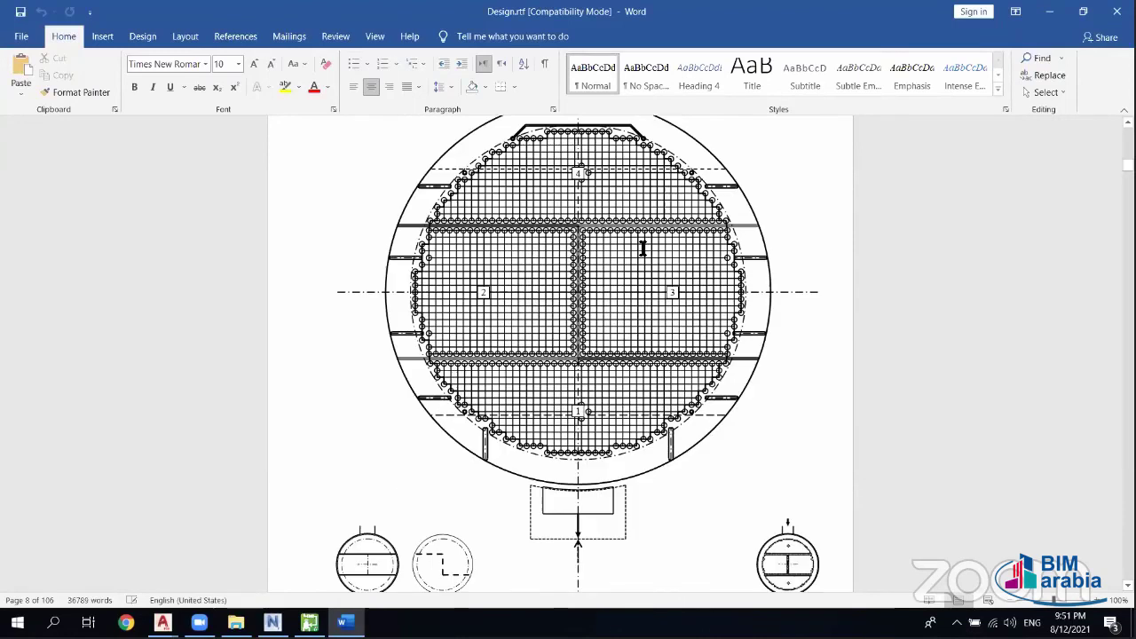
{"action": "scroll", "coordinate": [610, 211], "scroll_direction": "down", "scroll_amount": 1}
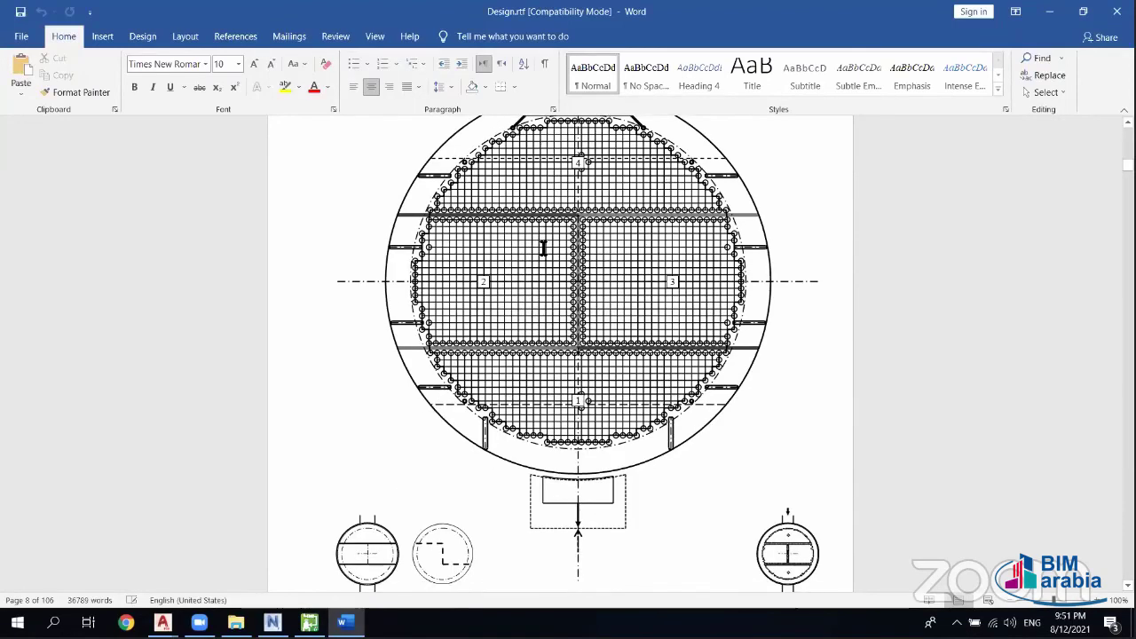
{"action": "scroll", "coordinate": [568, 479], "scroll_direction": "down", "scroll_amount": 10}
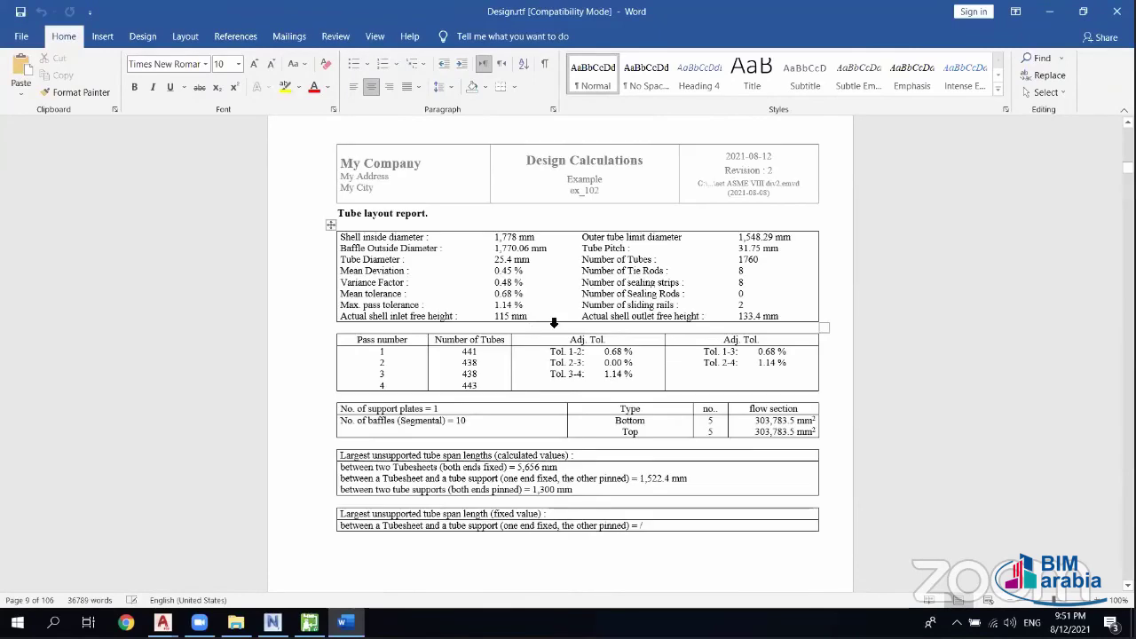
{"action": "scroll", "coordinate": [715, 299], "scroll_direction": "down", "scroll_amount": 12}
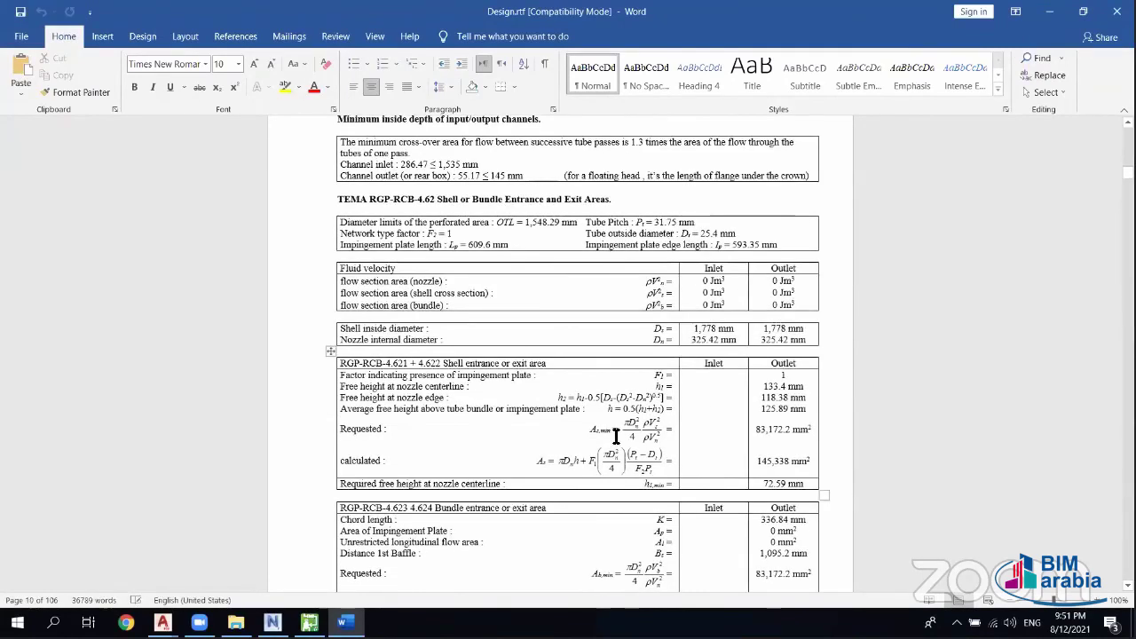
{"action": "scroll", "coordinate": [519, 407], "scroll_direction": "down", "scroll_amount": 3}
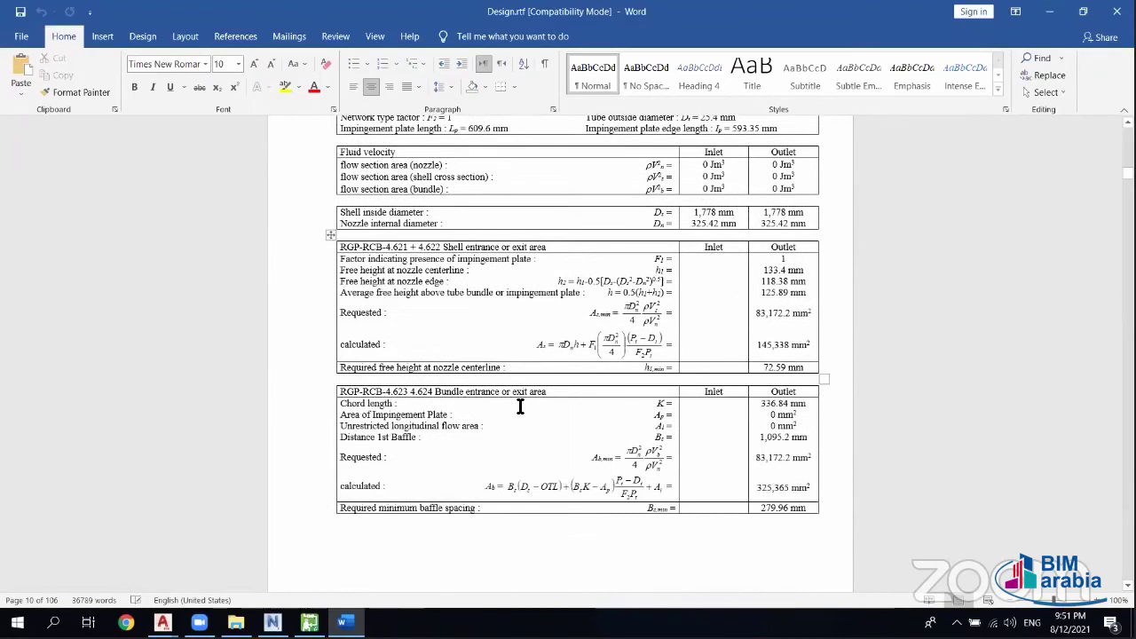
{"action": "scroll", "coordinate": [520, 410], "scroll_direction": "down", "scroll_amount": 2}
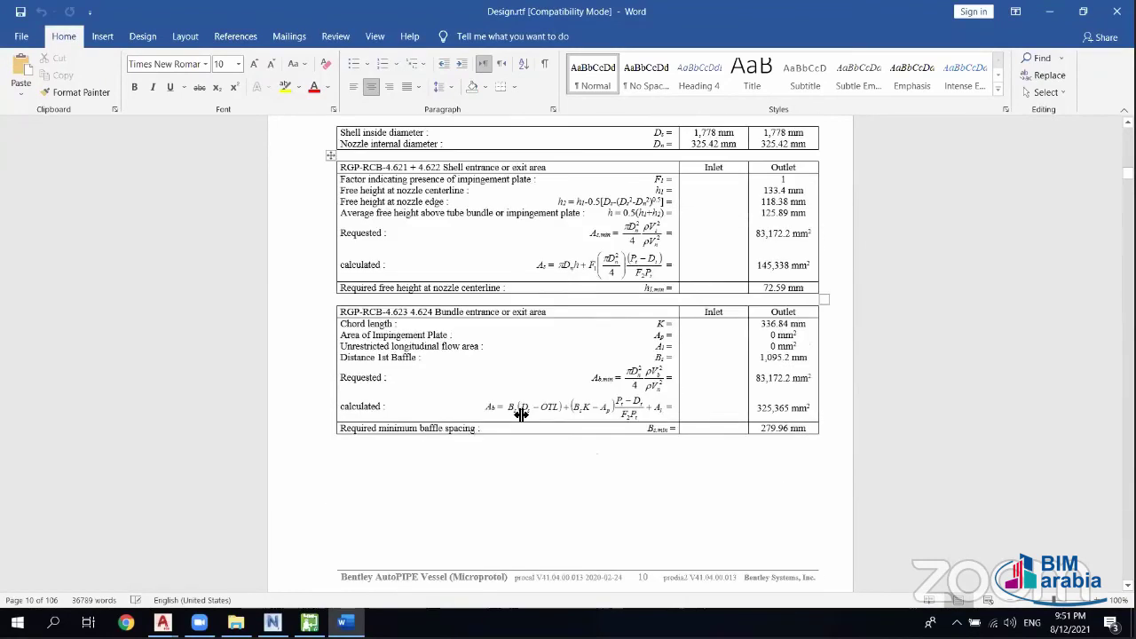
{"action": "scroll", "coordinate": [520, 415], "scroll_direction": "down", "scroll_amount": 10}
- Read through the Elliptical Head, shell and Flange 20.01/30.02 pages, then close Word
{"action": "scroll", "coordinate": [521, 415], "scroll_direction": "down", "scroll_amount": 15}
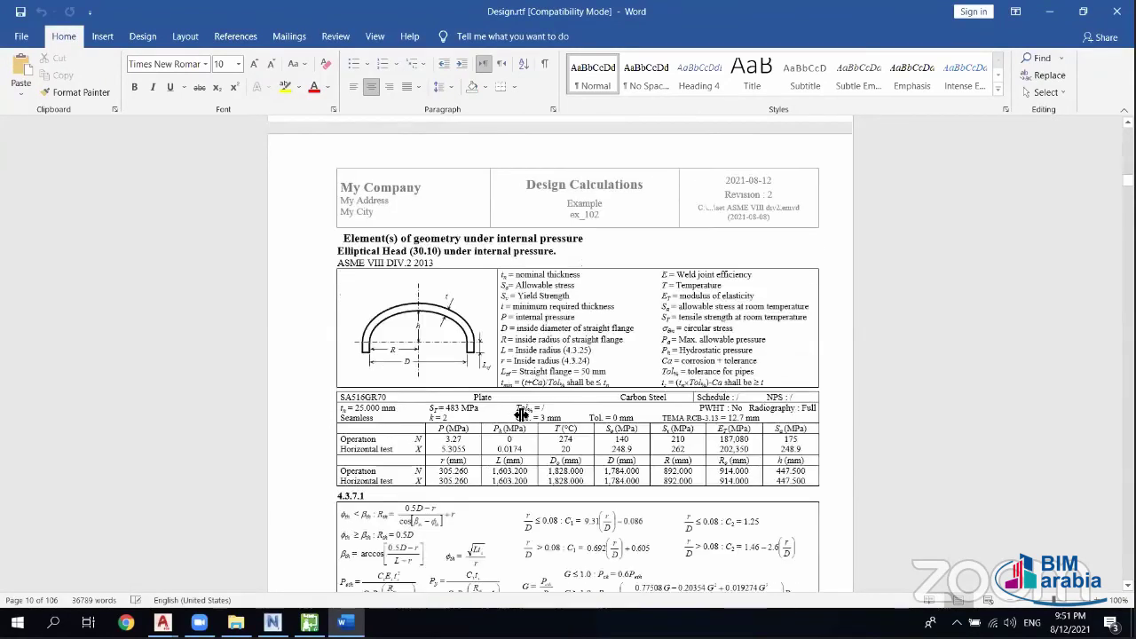
{"action": "scroll", "coordinate": [521, 414], "scroll_direction": "down", "scroll_amount": 3}
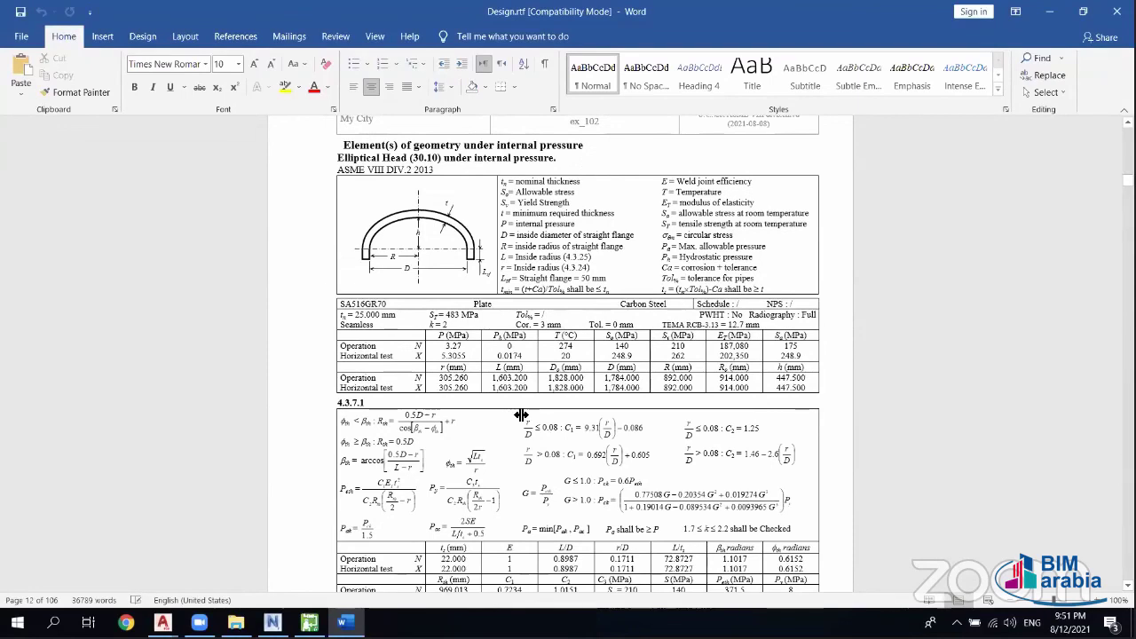
{"action": "mouse_move", "coordinate": [475, 224]}
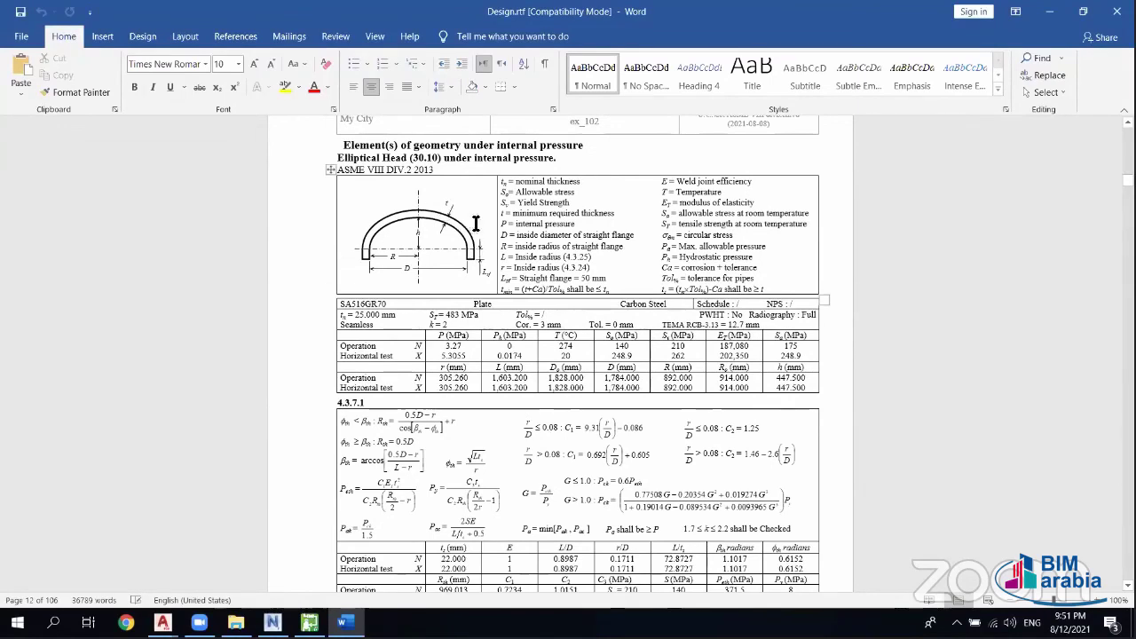
{"action": "scroll", "coordinate": [574, 372], "scroll_direction": "down", "scroll_amount": 1}
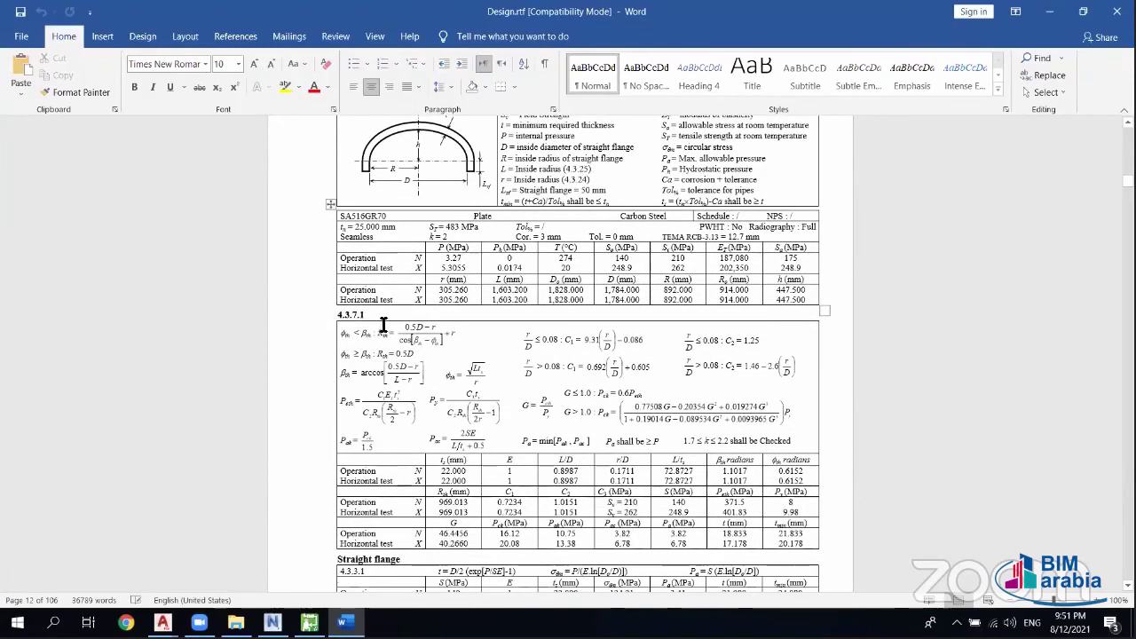
{"action": "scroll", "coordinate": [435, 303], "scroll_direction": "down", "scroll_amount": 1}
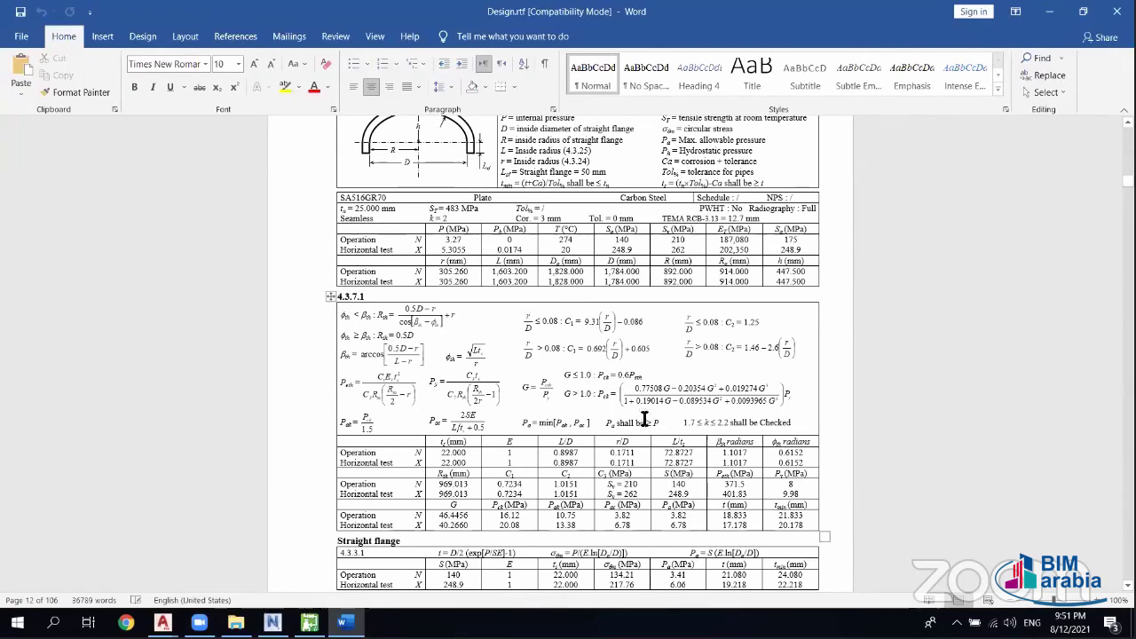
{"action": "scroll", "coordinate": [633, 404], "scroll_direction": "down", "scroll_amount": 4}
{"action": "scroll", "coordinate": [635, 404], "scroll_direction": "down", "scroll_amount": 2}
{"action": "scroll", "coordinate": [642, 417], "scroll_direction": "down", "scroll_amount": 4}
{"action": "scroll", "coordinate": [646, 426], "scroll_direction": "down", "scroll_amount": 11}
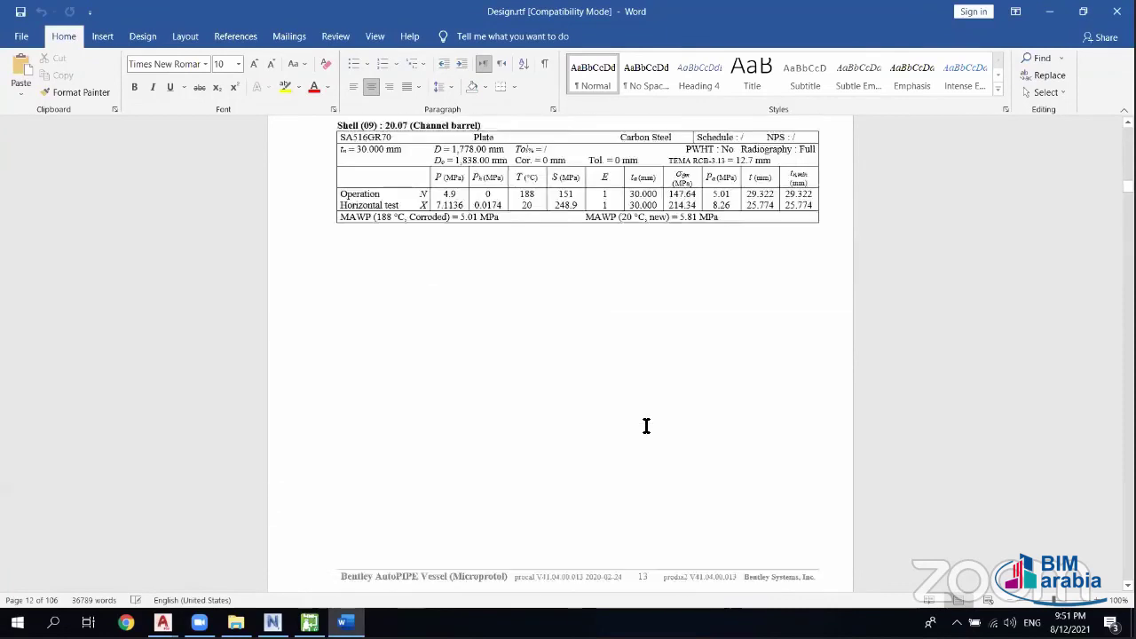
{"action": "scroll", "coordinate": [644, 430], "scroll_direction": "down", "scroll_amount": 16}
{"action": "scroll", "coordinate": [643, 435], "scroll_direction": "down", "scroll_amount": 8}
{"action": "scroll", "coordinate": [639, 443], "scroll_direction": "down", "scroll_amount": 2}
{"action": "scroll", "coordinate": [639, 444], "scroll_direction": "down", "scroll_amount": 10}
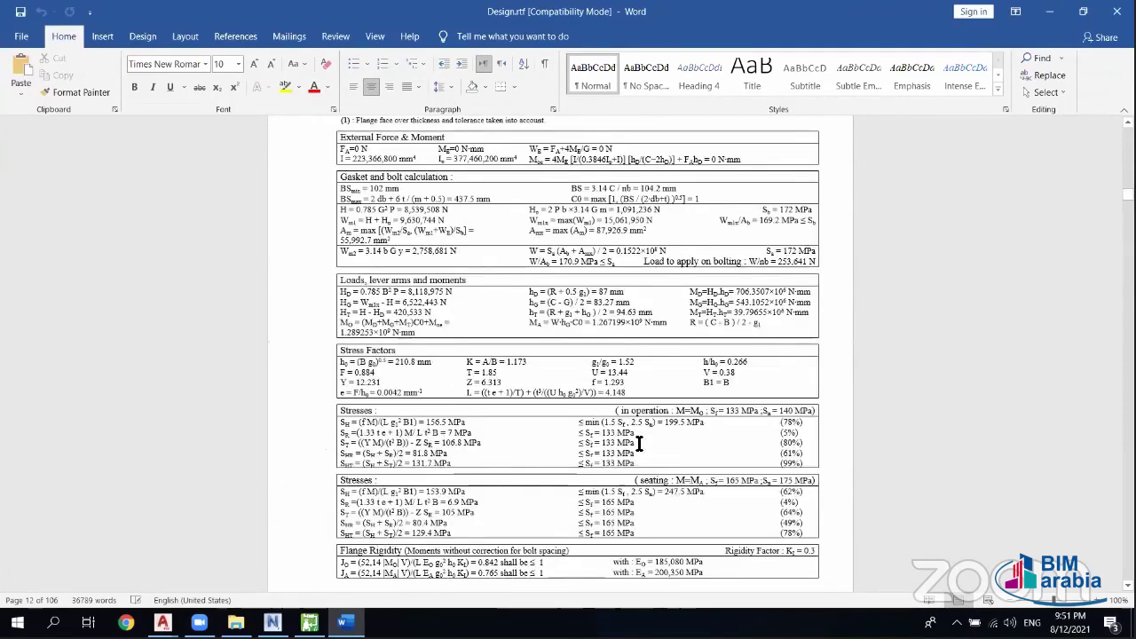
{"action": "scroll", "coordinate": [621, 417], "scroll_direction": "down", "scroll_amount": 12}
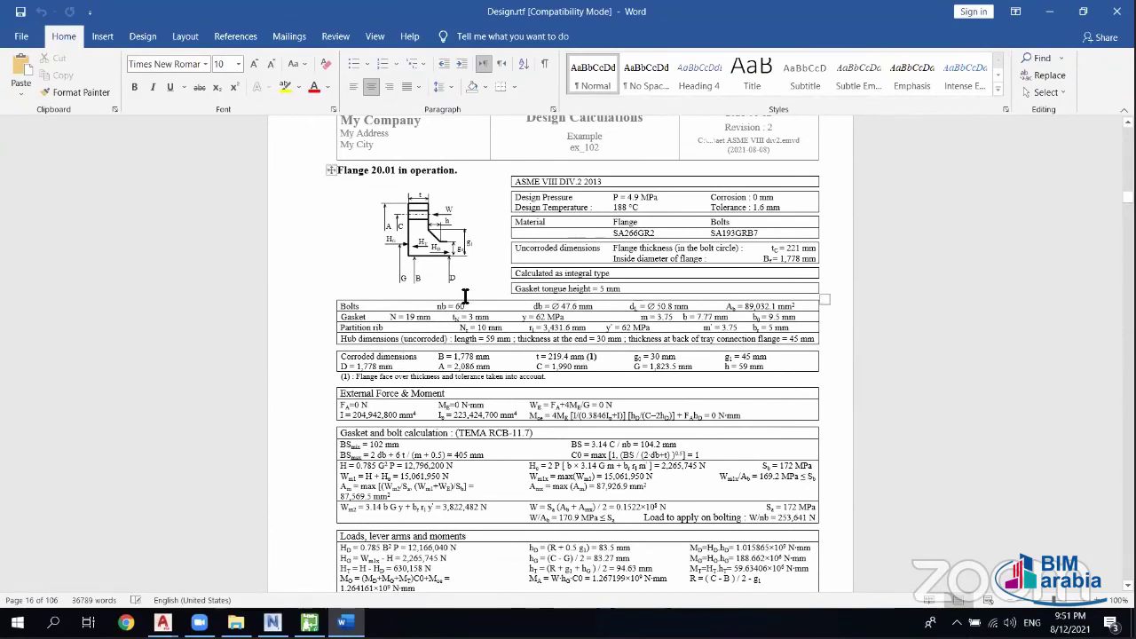
{"action": "scroll", "coordinate": [465, 264], "scroll_direction": "up", "scroll_amount": 2}
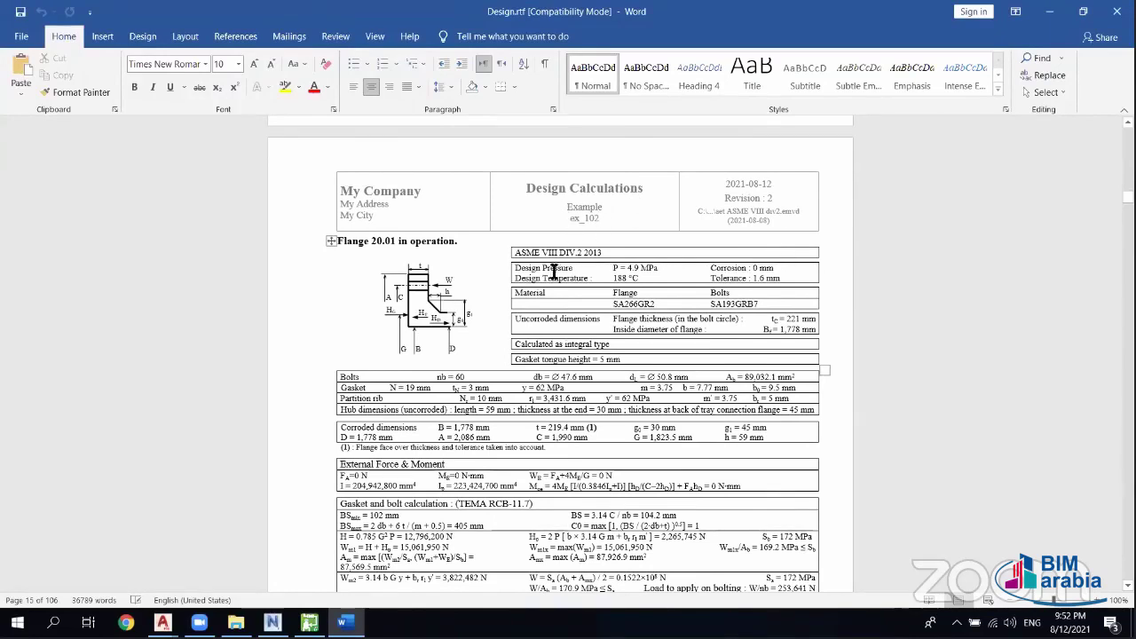
{"action": "scroll", "coordinate": [552, 302], "scroll_direction": "down", "scroll_amount": 2}
{"action": "scroll", "coordinate": [550, 304], "scroll_direction": "down", "scroll_amount": 5}
{"action": "scroll", "coordinate": [548, 310], "scroll_direction": "down", "scroll_amount": 1}
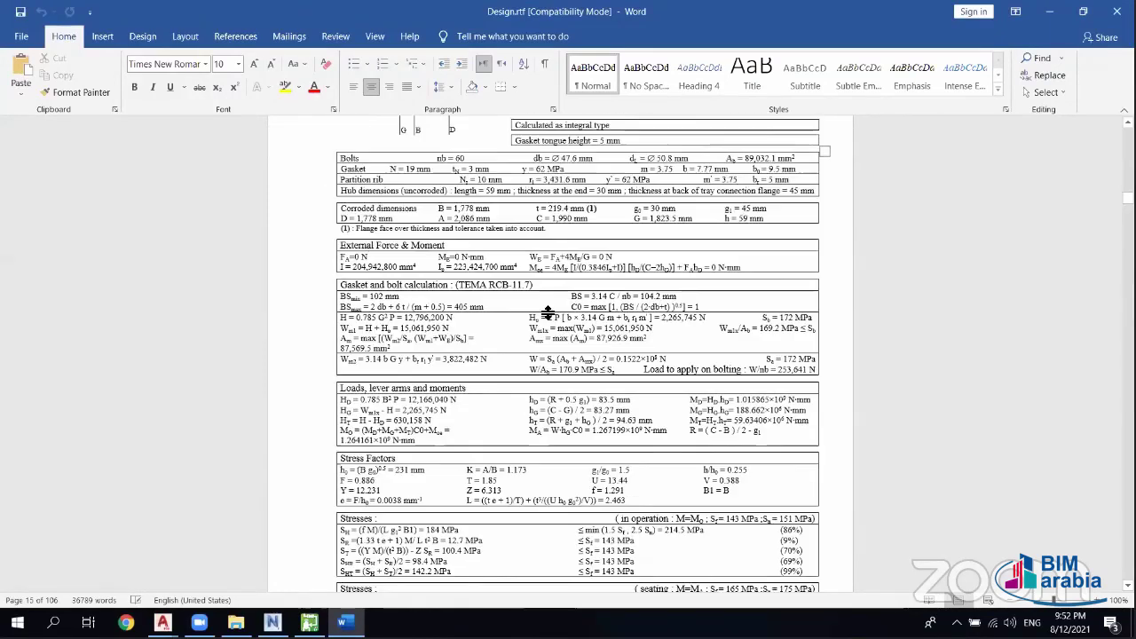
{"action": "scroll", "coordinate": [545, 315], "scroll_direction": "down", "scroll_amount": 10}
{"action": "scroll", "coordinate": [543, 322], "scroll_direction": "down", "scroll_amount": 1}
{"action": "scroll", "coordinate": [524, 336], "scroll_direction": "down", "scroll_amount": 11}
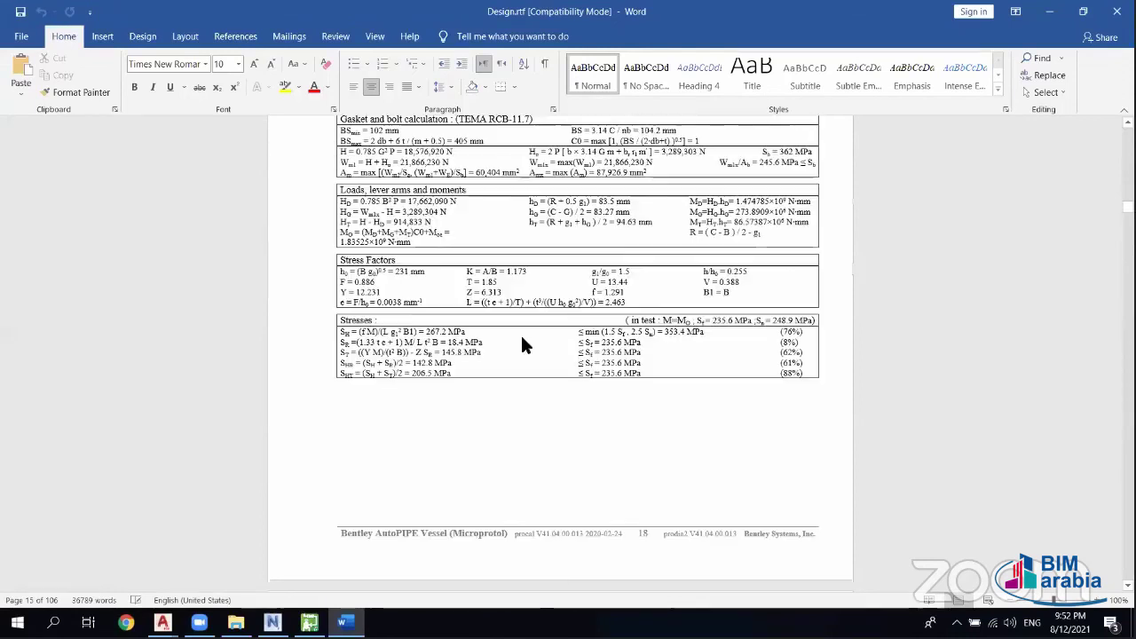
{"action": "scroll", "coordinate": [520, 333], "scroll_direction": "down", "scroll_amount": 12}
{"action": "scroll", "coordinate": [497, 291], "scroll_direction": "down", "scroll_amount": 8}
{"action": "scroll", "coordinate": [497, 291], "scroll_direction": "down", "scroll_amount": 9}
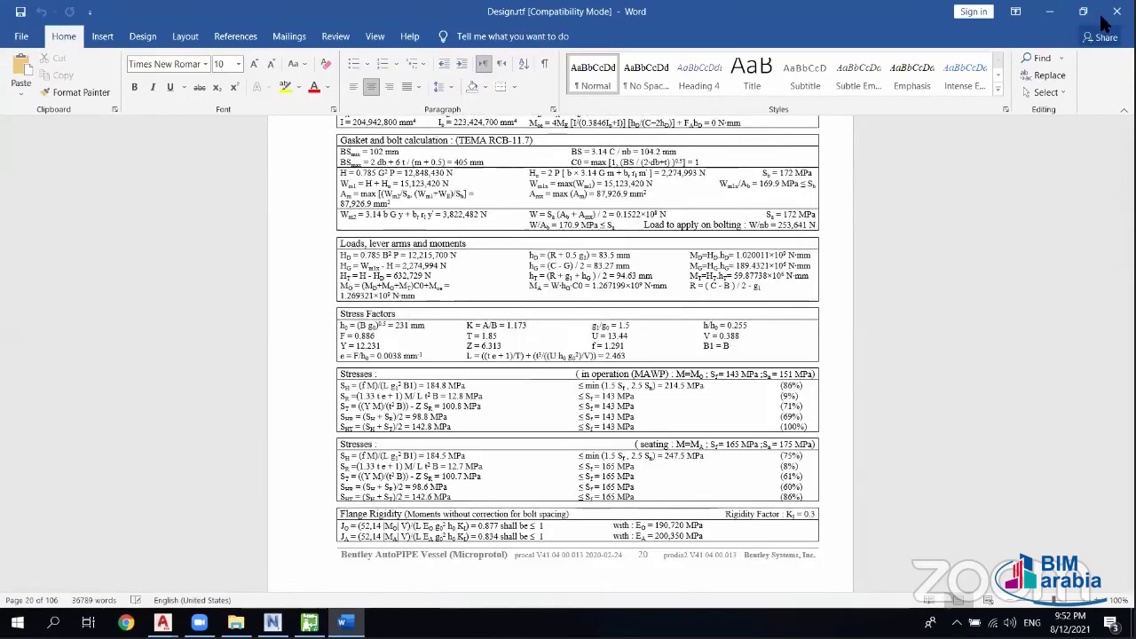
{"action": "left_click", "coordinate": [1049, 12]}
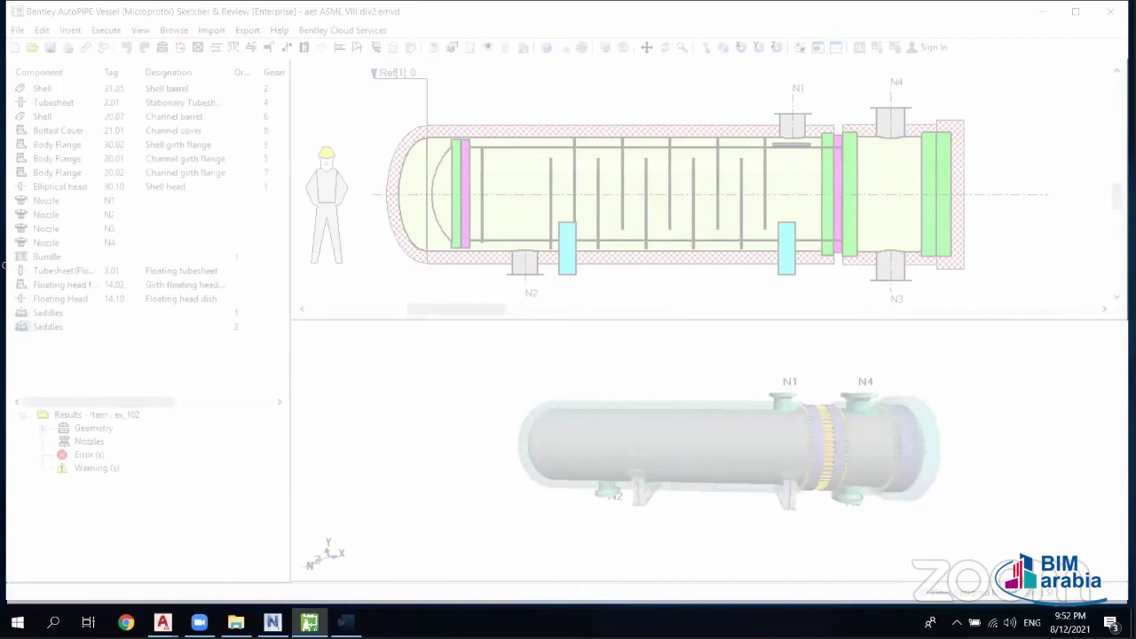
- Switch to the GC-01 plant model in Navisworks and clear the road selection
{"action": "key", "text": "alt+Tab"}
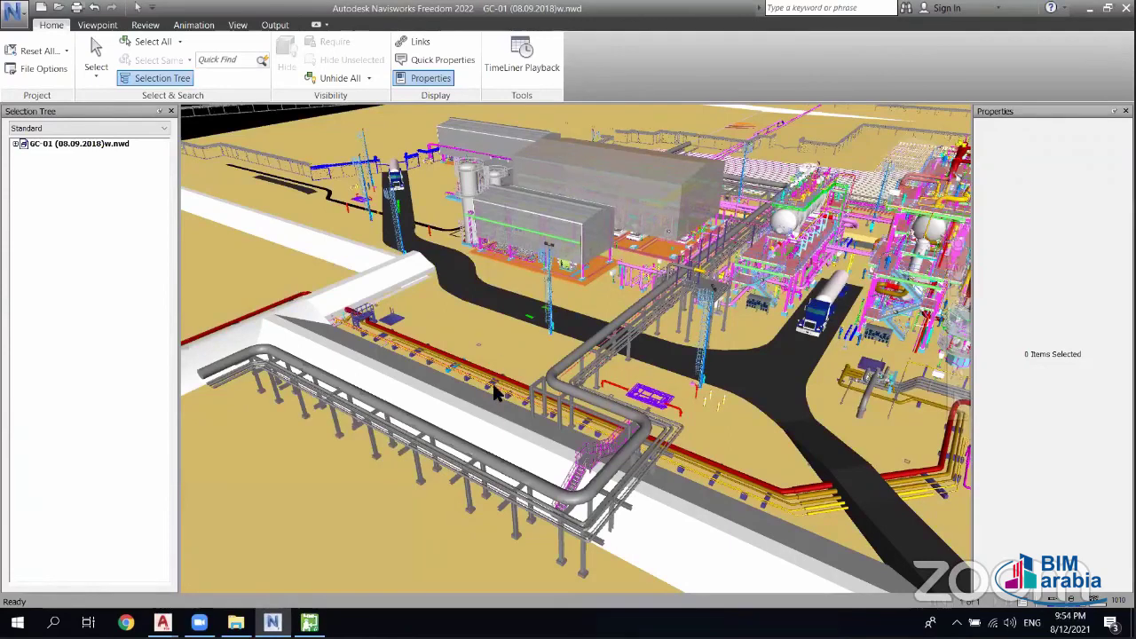
{"action": "right_click", "coordinate": [448, 325]}
{"action": "key", "text": "Escape"}
{"action": "key", "text": "Escape"}
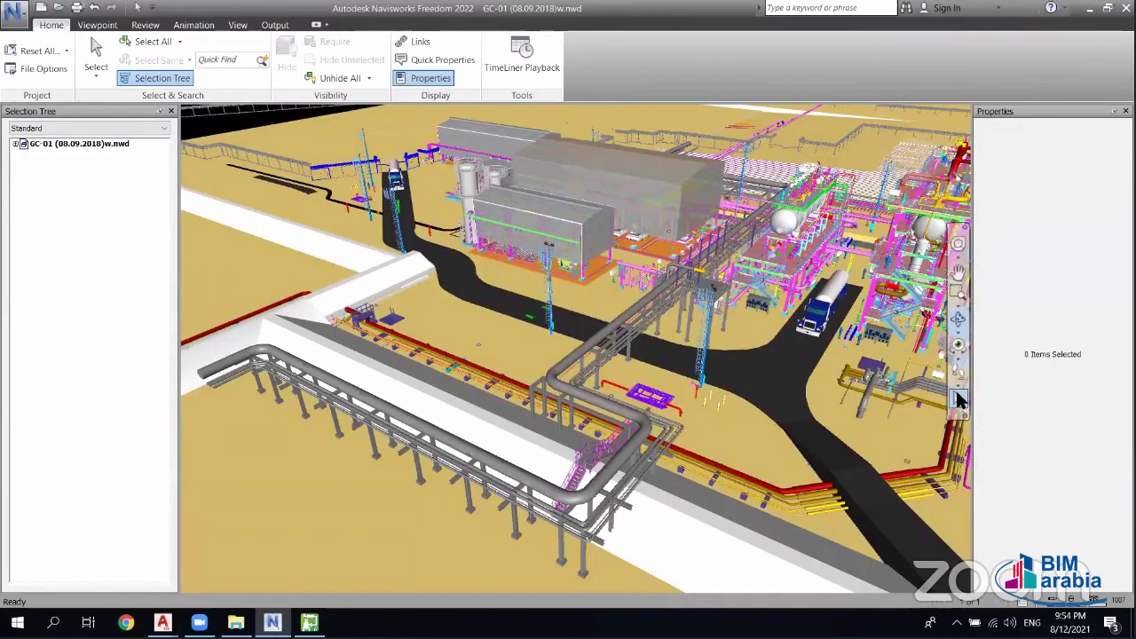
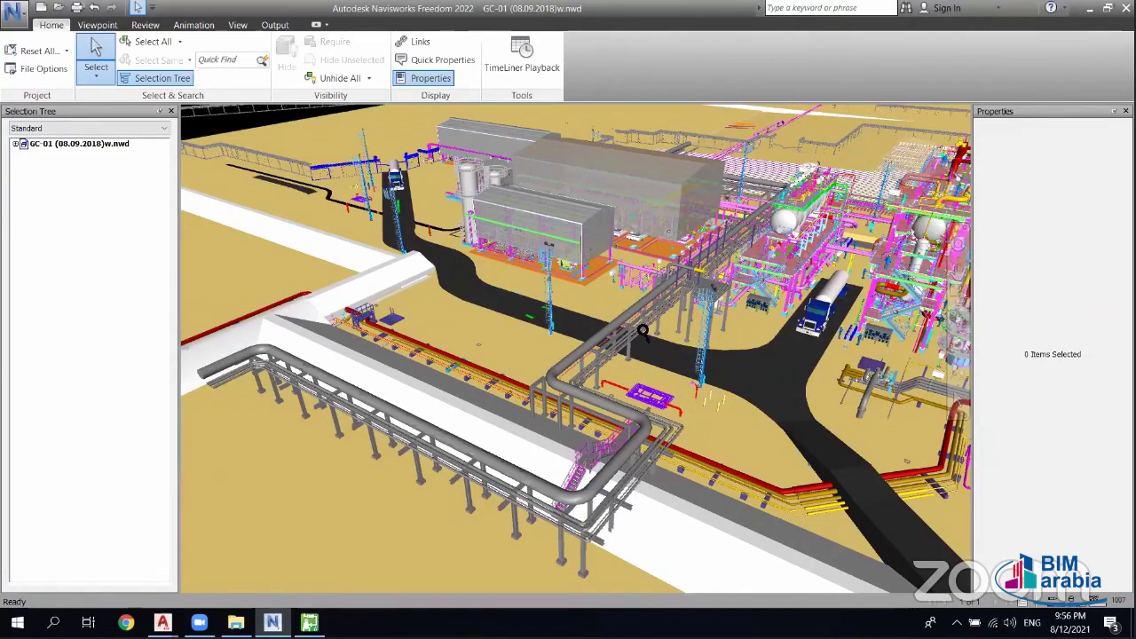
- Zoom in on the piping platform below the white vessel, then minimize Navisworks to the desktop
{"action": "scroll", "coordinate": [643, 333], "scroll_direction": "up", "scroll_amount": 1}
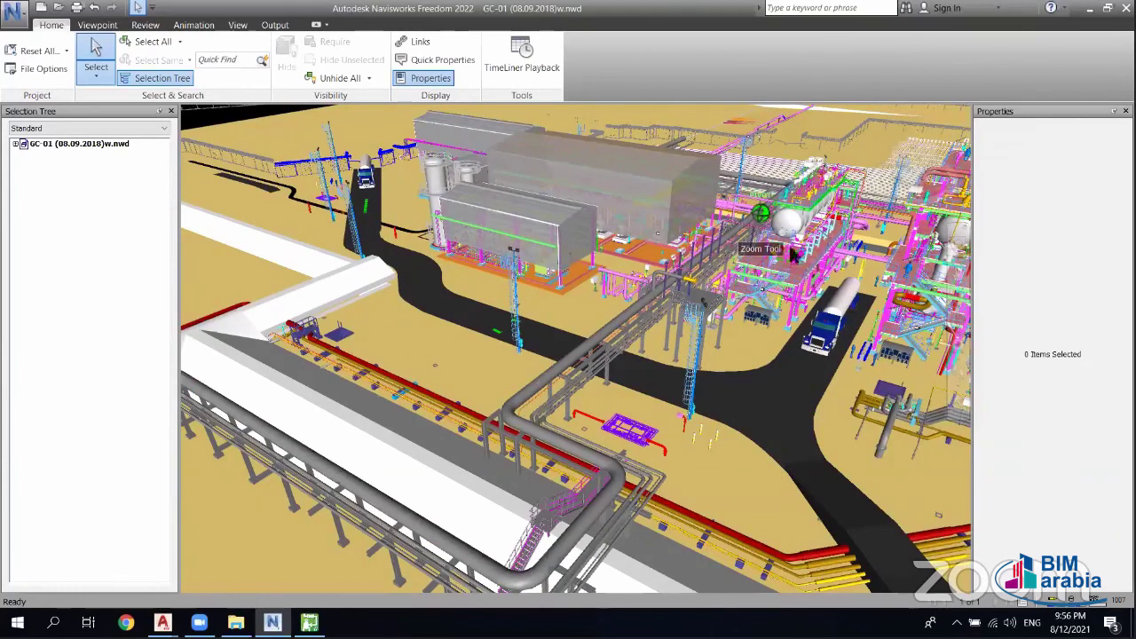
{"action": "scroll", "coordinate": [685, 257], "scroll_direction": "up", "scroll_amount": 3}
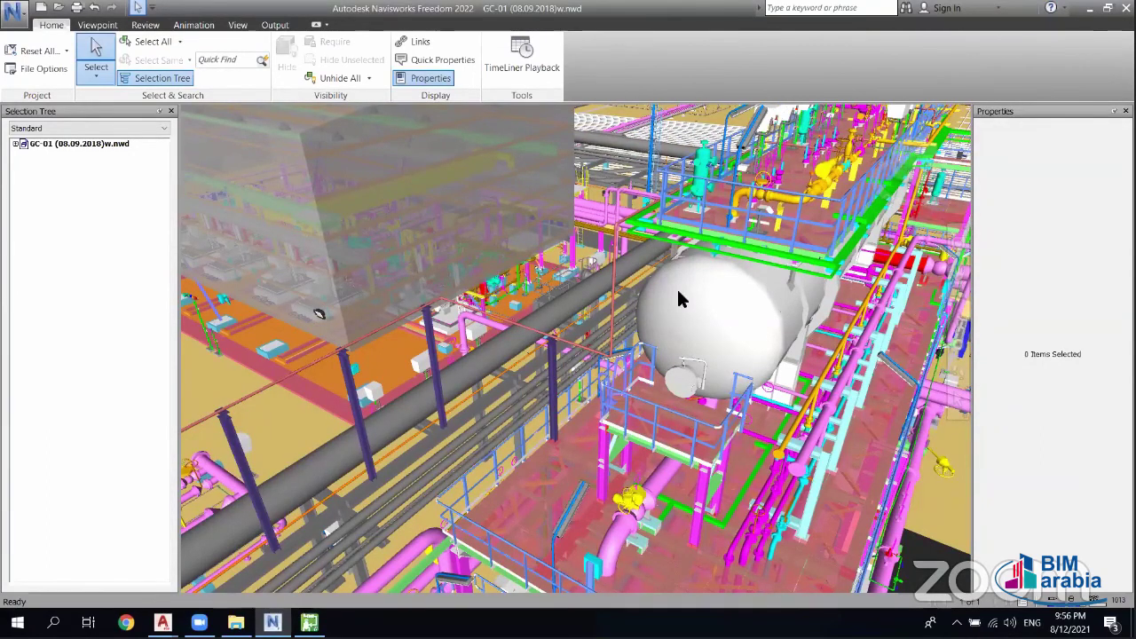
{"action": "scroll", "coordinate": [863, 293], "scroll_direction": "down", "scroll_amount": 5}
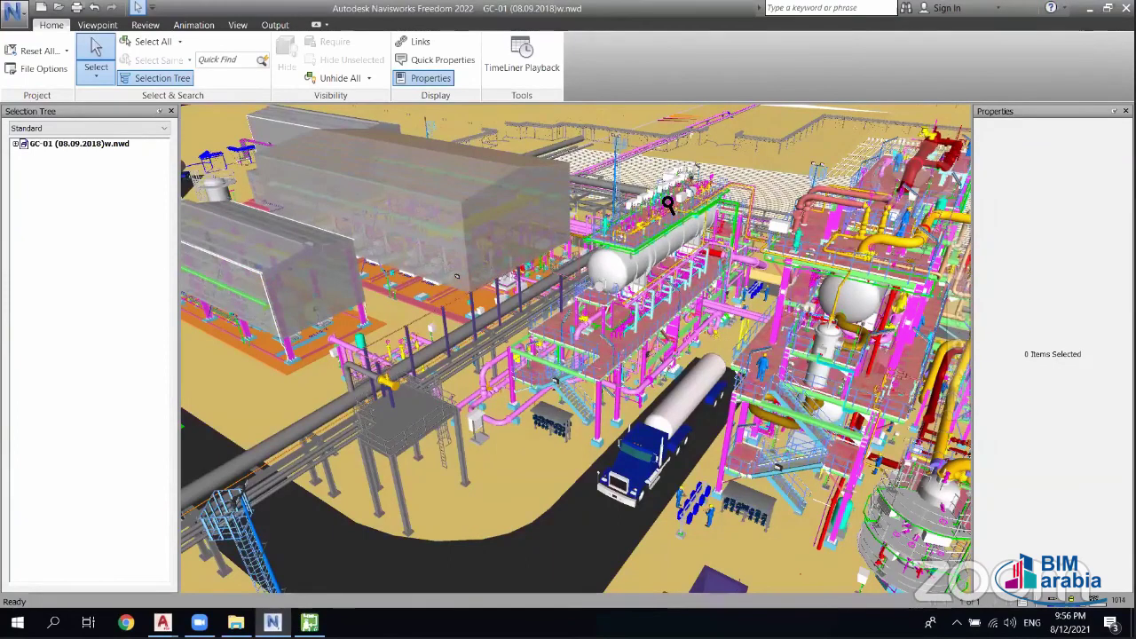
{"action": "left_click", "coordinate": [668, 204]}
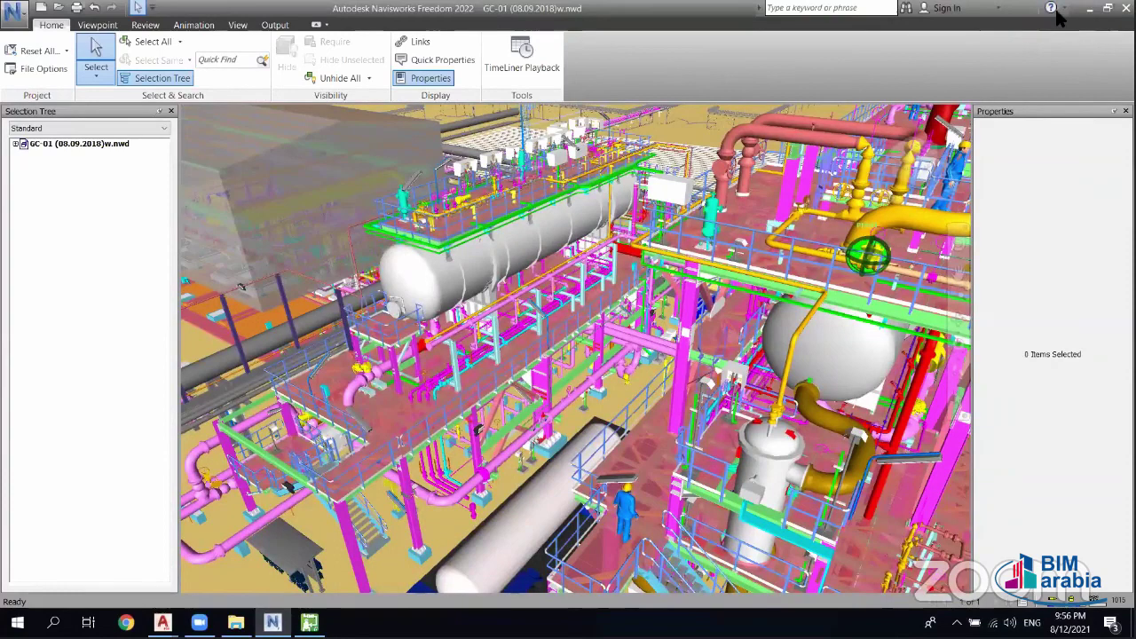
{"action": "left_click", "coordinate": [513, 265]}
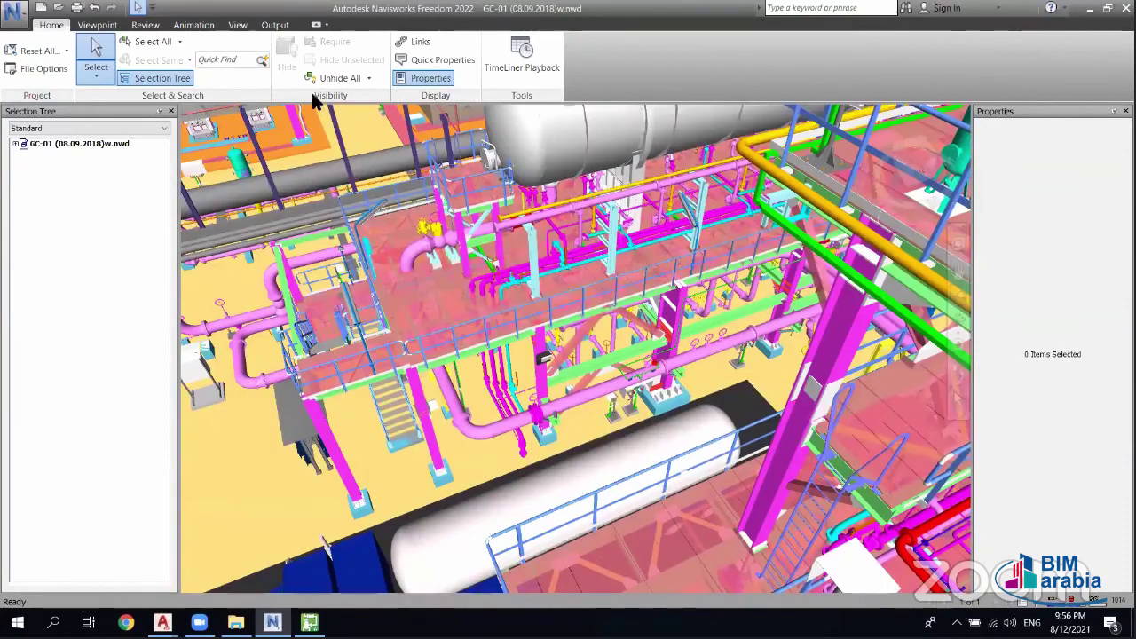
{"action": "left_click", "coordinate": [664, 200]}
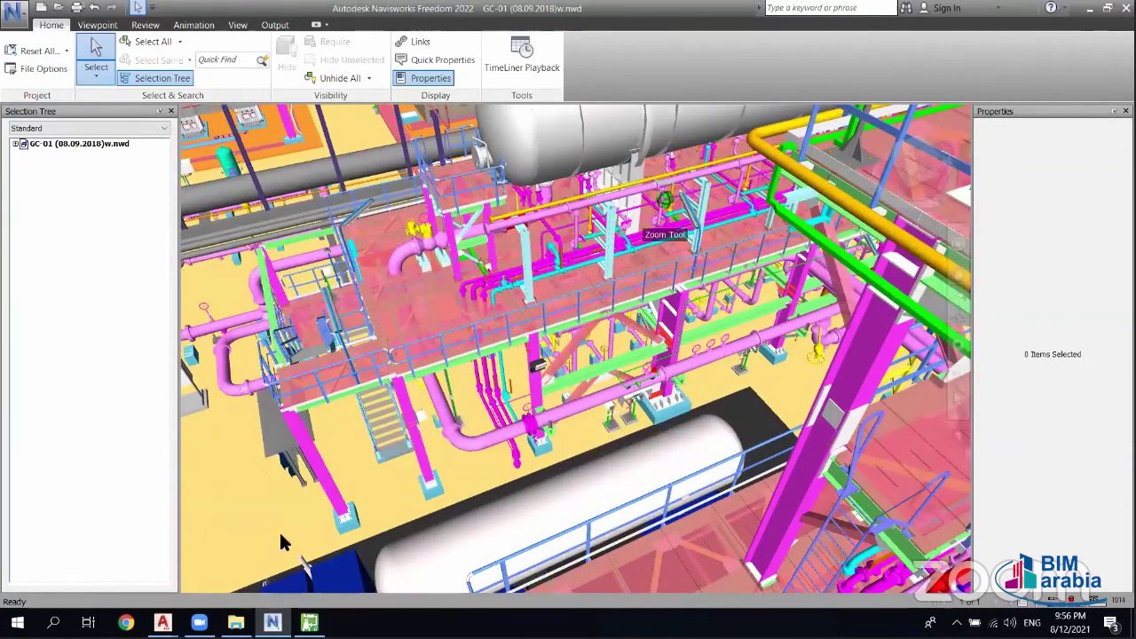
{"action": "key", "text": "super+d"}
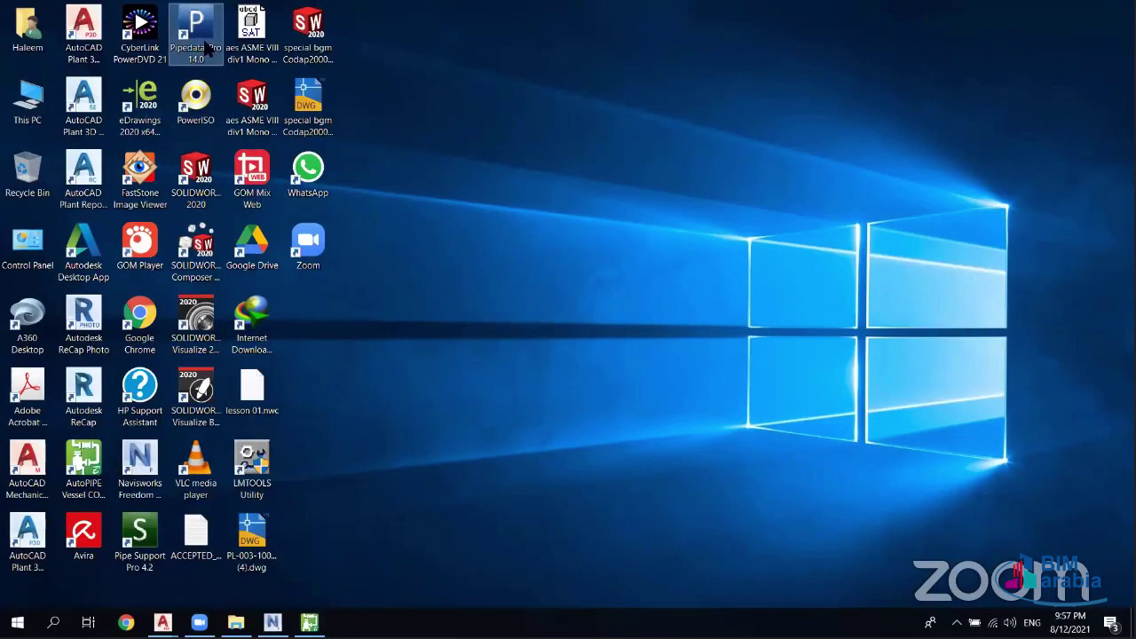
- Launch Pipe Support Pro 4.2 and browse PS-13-09 and PS-27-11 before showing inverted goal post PS-37-08-A
{"action": "double_click", "coordinate": [140, 537]}
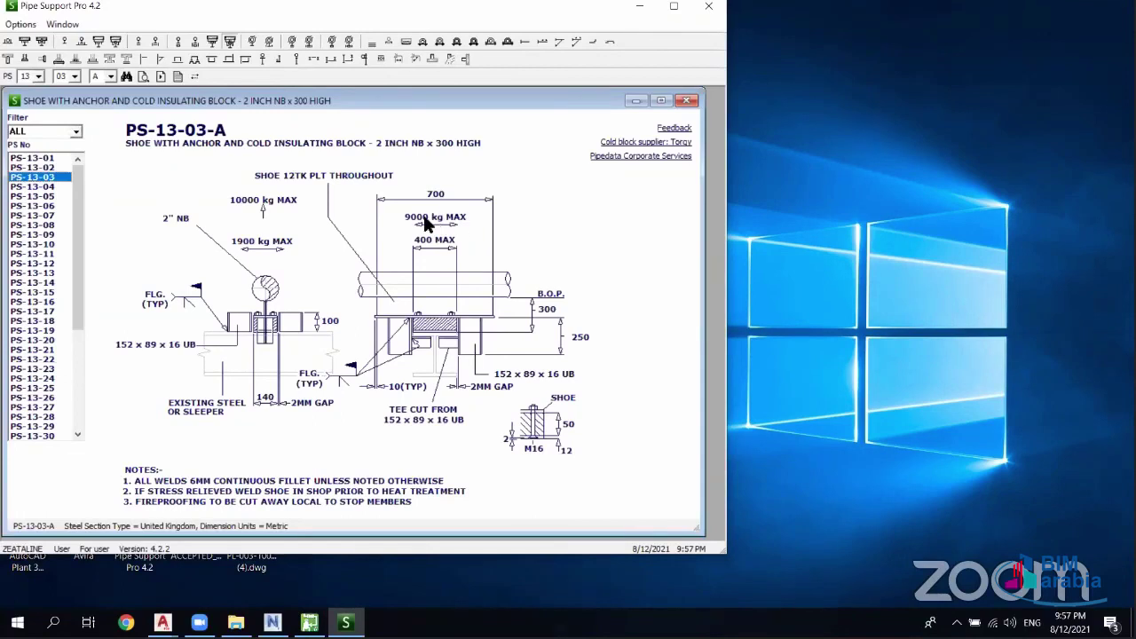
{"action": "left_click", "coordinate": [44, 235]}
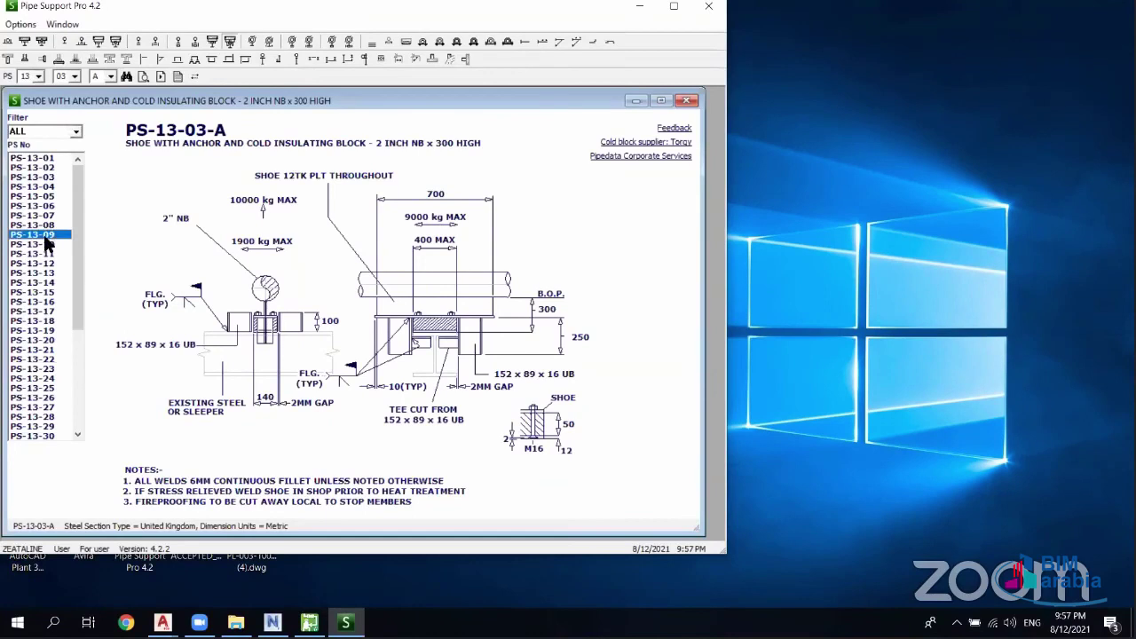
{"action": "left_click", "coordinate": [127, 59]}
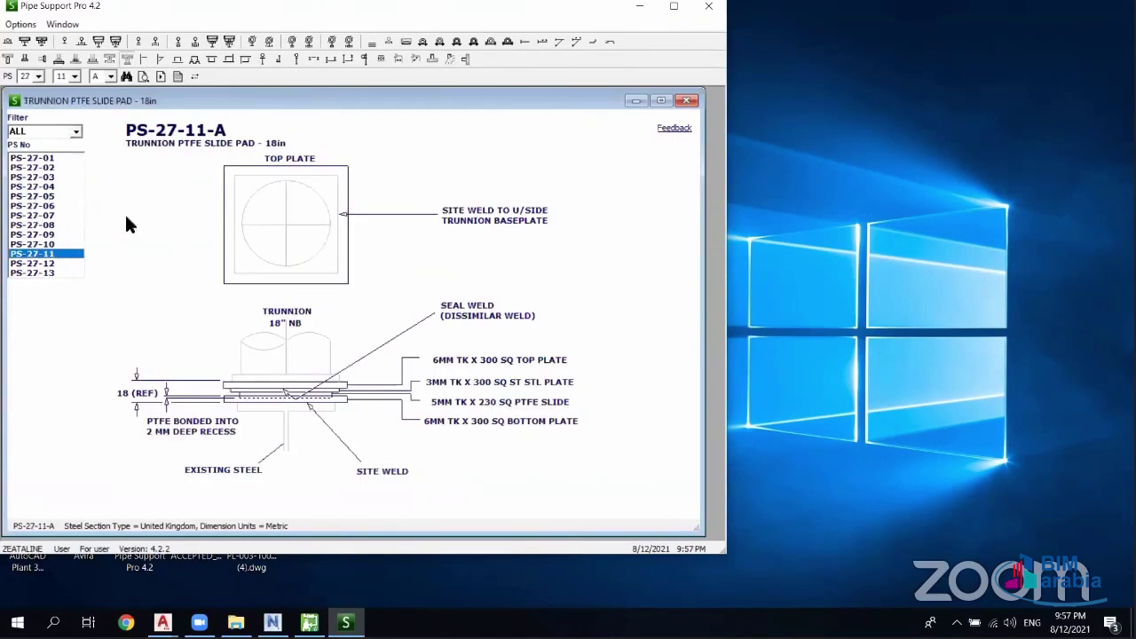
{"action": "left_click", "coordinate": [207, 61]}
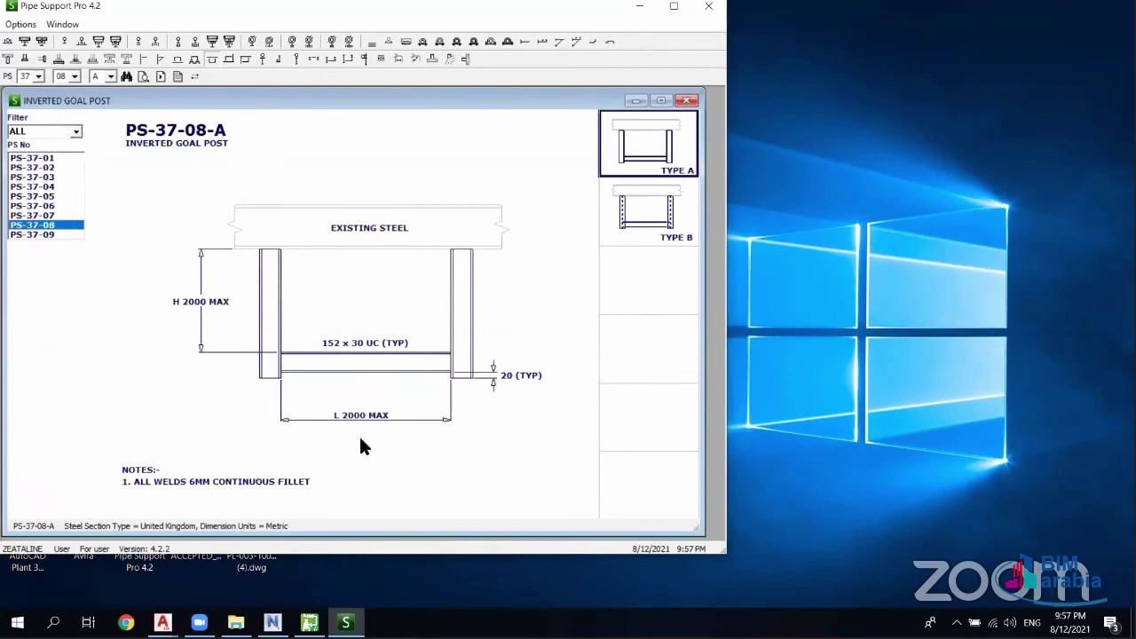
- Show PS-37-02, then the braced cantilever family's Type A variant of PS-35-06
{"action": "left_click", "coordinate": [44, 167]}
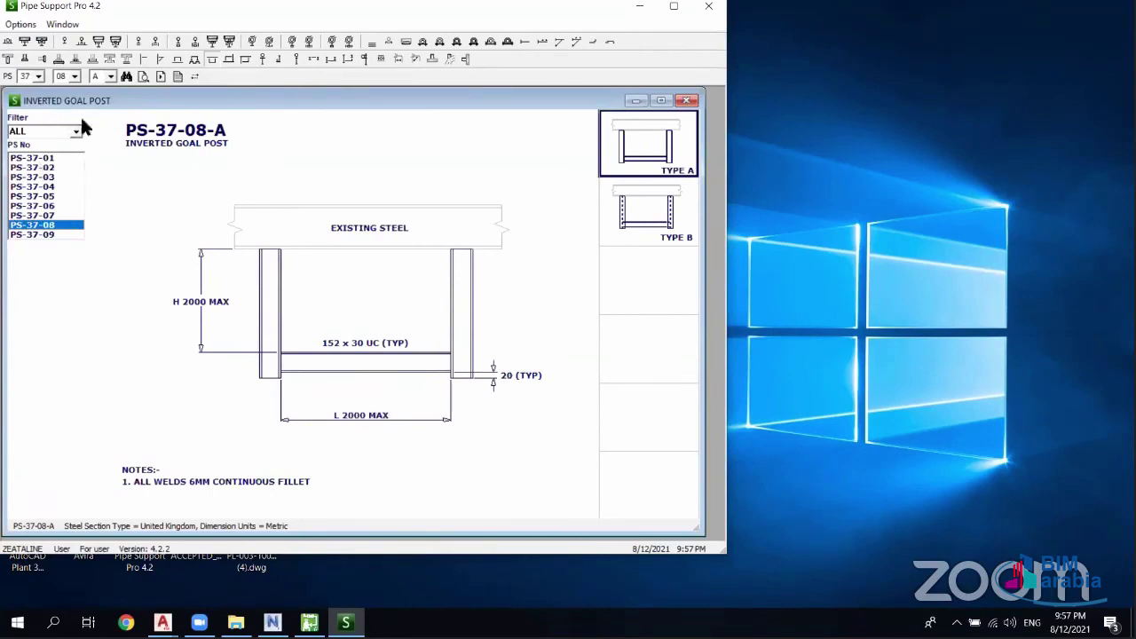
{"action": "left_click", "coordinate": [163, 57]}
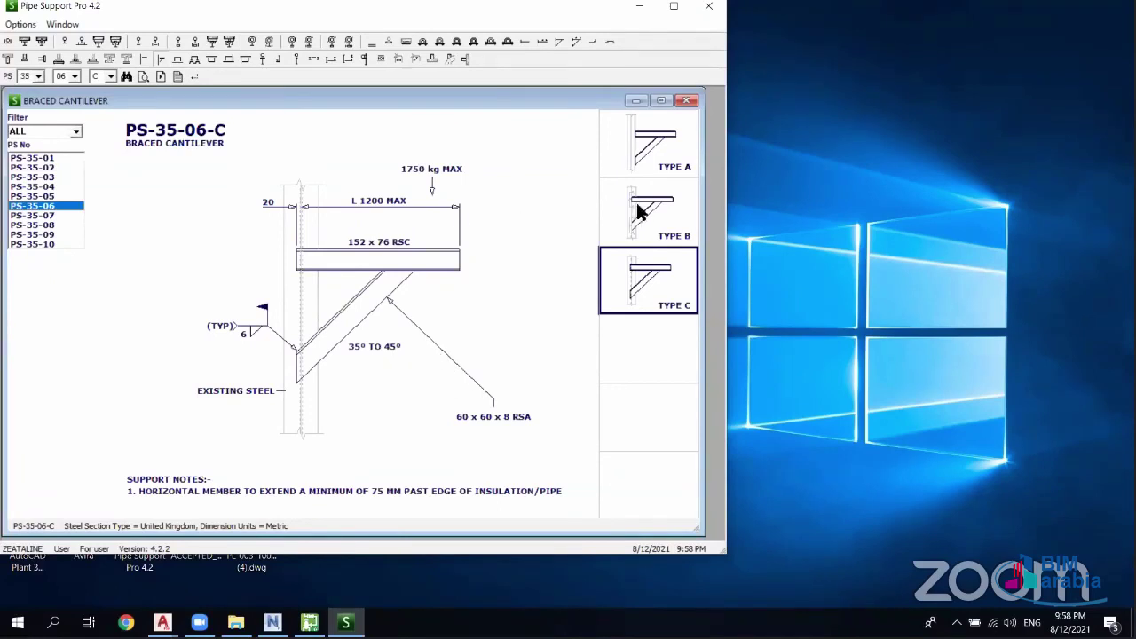
{"action": "left_click", "coordinate": [654, 168]}
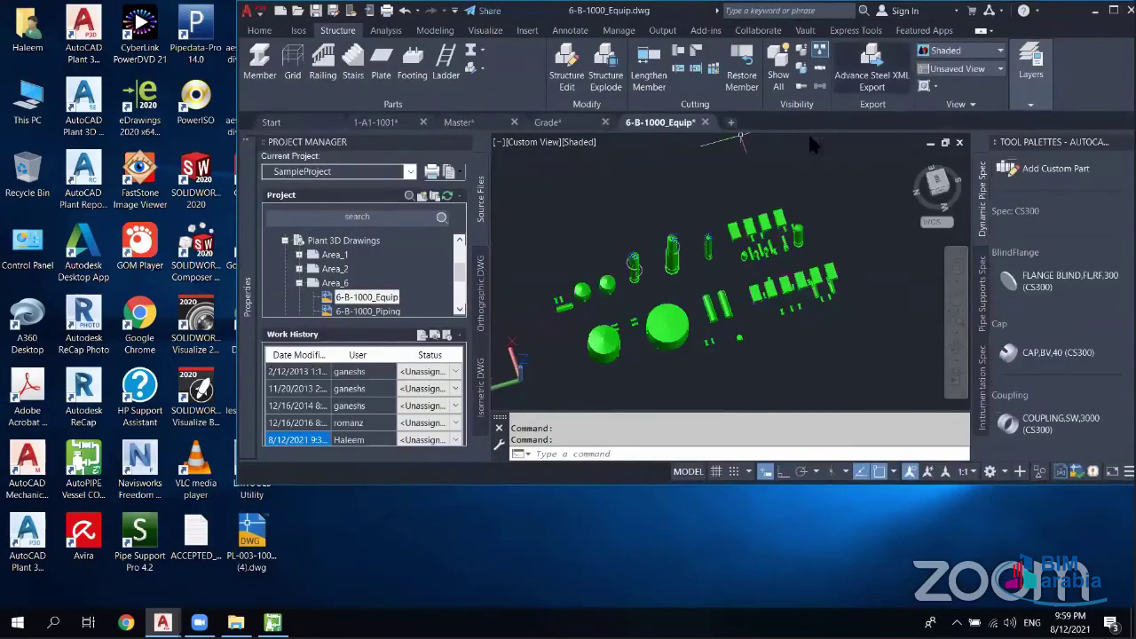
- Maximize Plant 3D, zoom and orbit around the left tower of 6-B-1000_Equip, then switch to Master
{"action": "left_click", "coordinate": [1113, 10]}
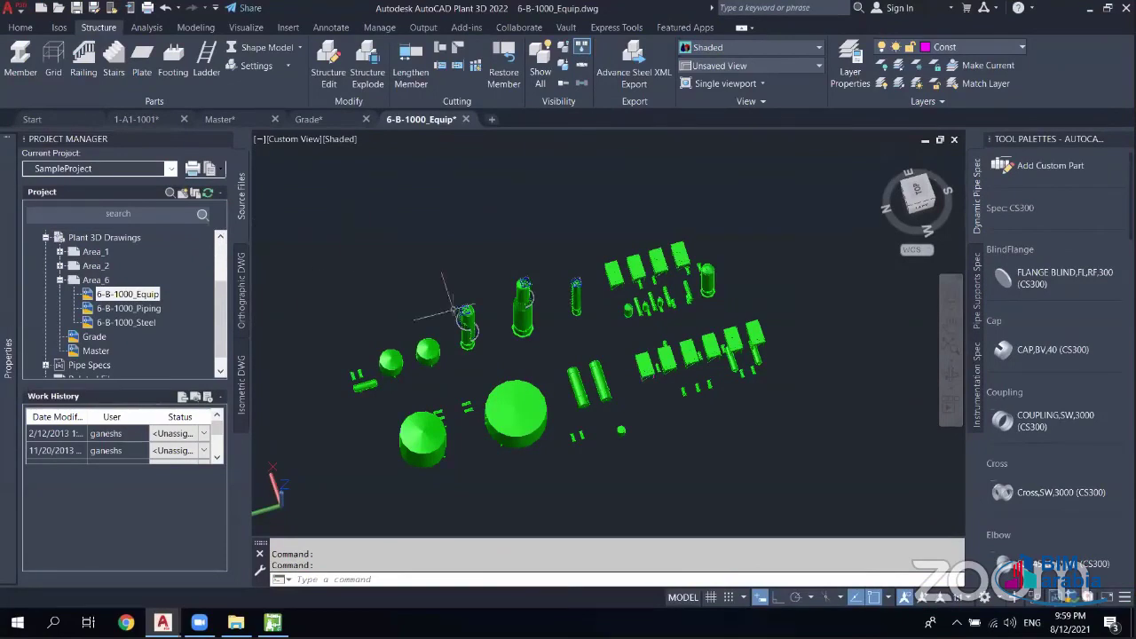
{"action": "scroll", "coordinate": [457, 328], "scroll_direction": "up", "scroll_amount": 2}
{"action": "scroll", "coordinate": [457, 327], "scroll_direction": "up", "scroll_amount": 2}
{"action": "scroll", "coordinate": [457, 327], "scroll_direction": "up", "scroll_amount": 4}
{"action": "middle_click_drag", "start_coordinate": [506, 340], "coordinate": [505, 293], "text": "shift"}
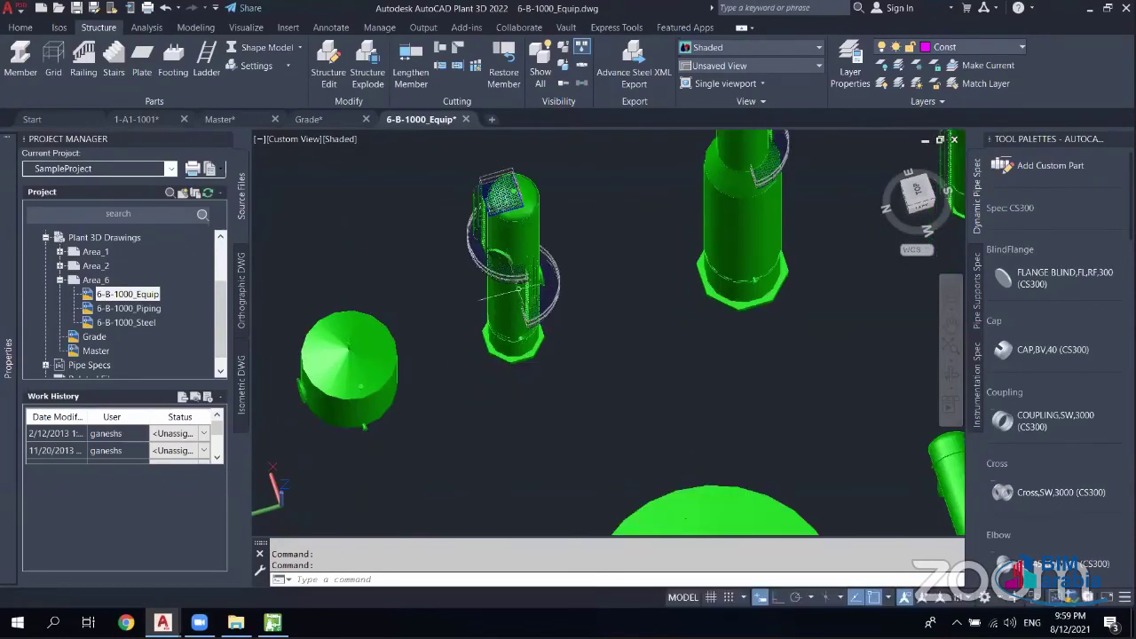
{"action": "scroll", "coordinate": [510, 293], "scroll_direction": "up", "scroll_amount": 2}
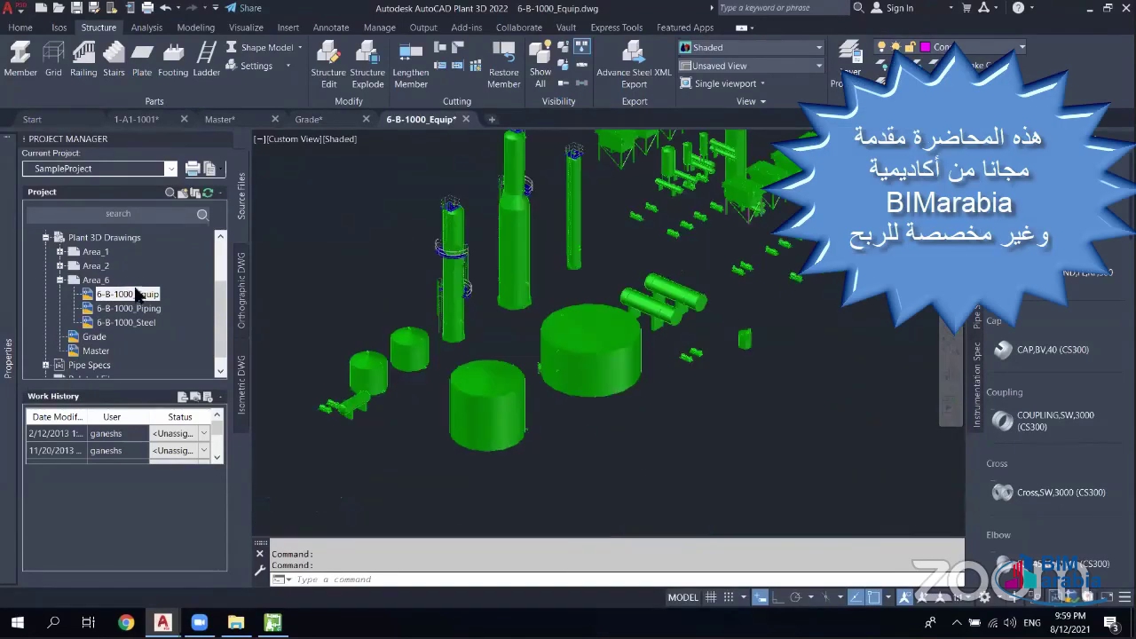
{"action": "left_click_drag", "start_coordinate": [220, 293], "coordinate": [221, 254]}
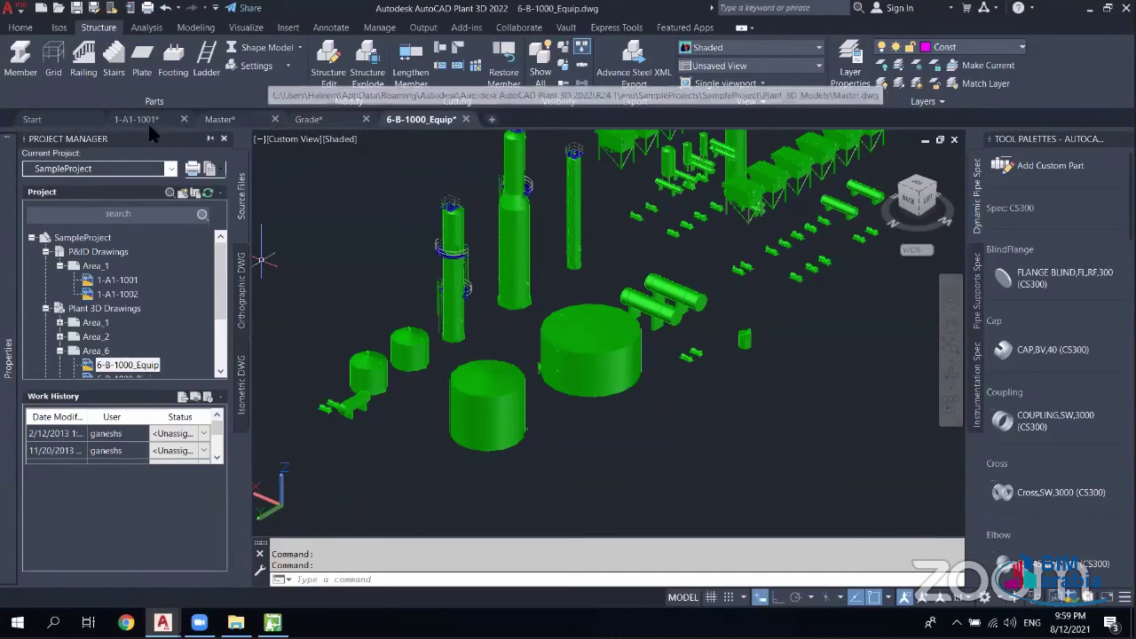
{"action": "left_click", "coordinate": [220, 119]}
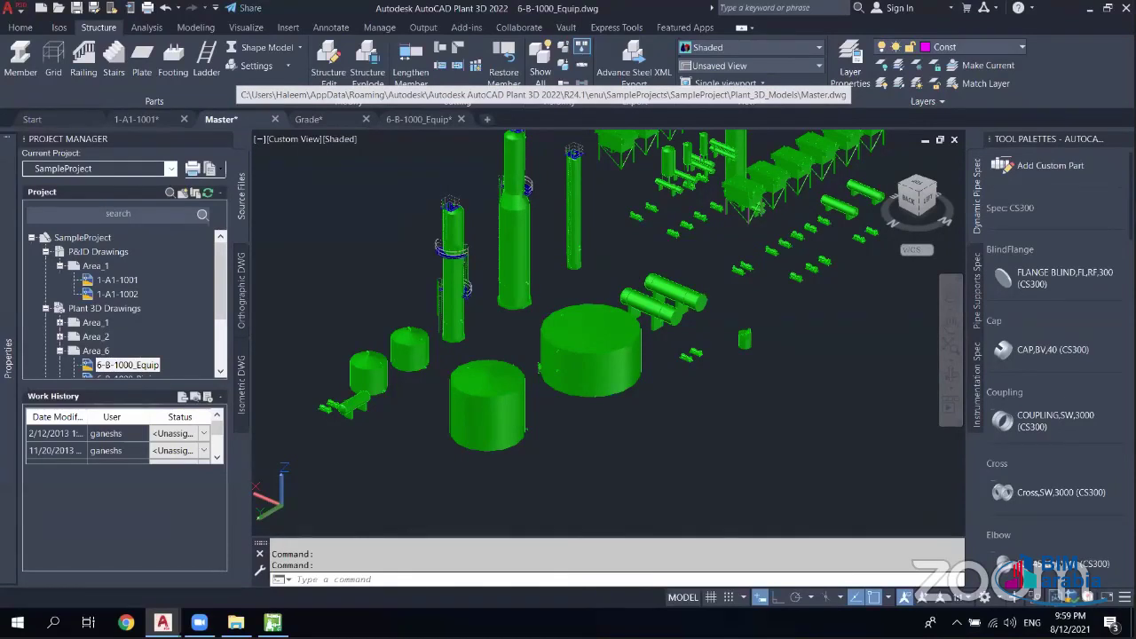
- Zoom and pan along the pipe rack in the Master drawing's plant model
{"action": "left_click", "coordinate": [221, 119]}
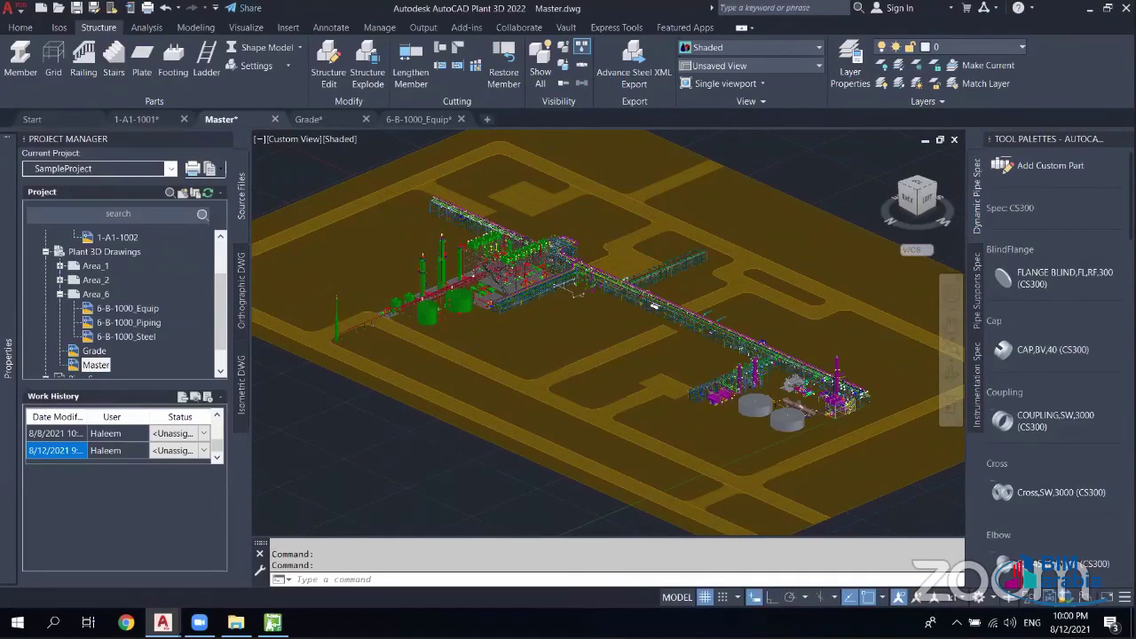
{"action": "scroll", "coordinate": [616, 274], "scroll_direction": "up", "scroll_amount": 2}
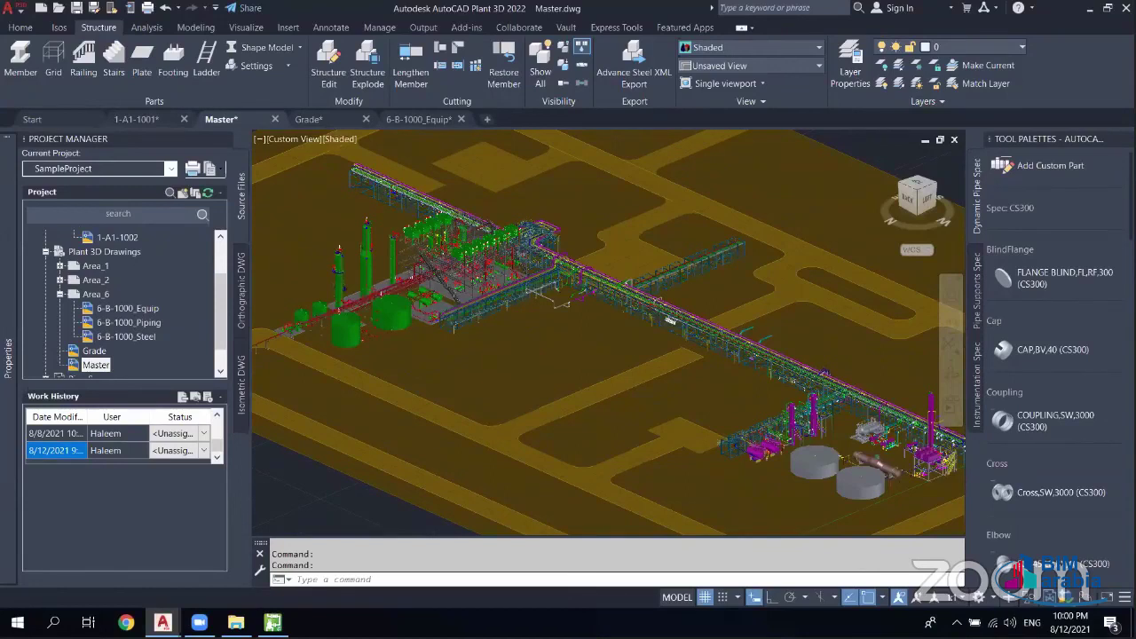
{"action": "scroll", "coordinate": [623, 268], "scroll_direction": "up", "scroll_amount": 2}
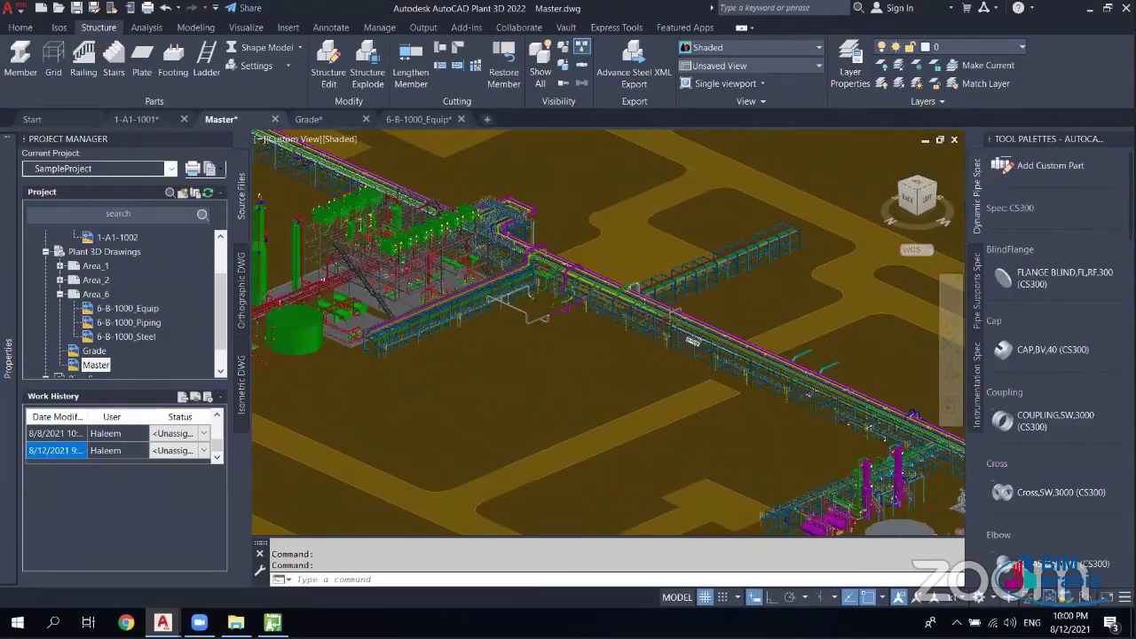
{"action": "scroll", "coordinate": [534, 406], "scroll_direction": "up", "scroll_amount": 5}
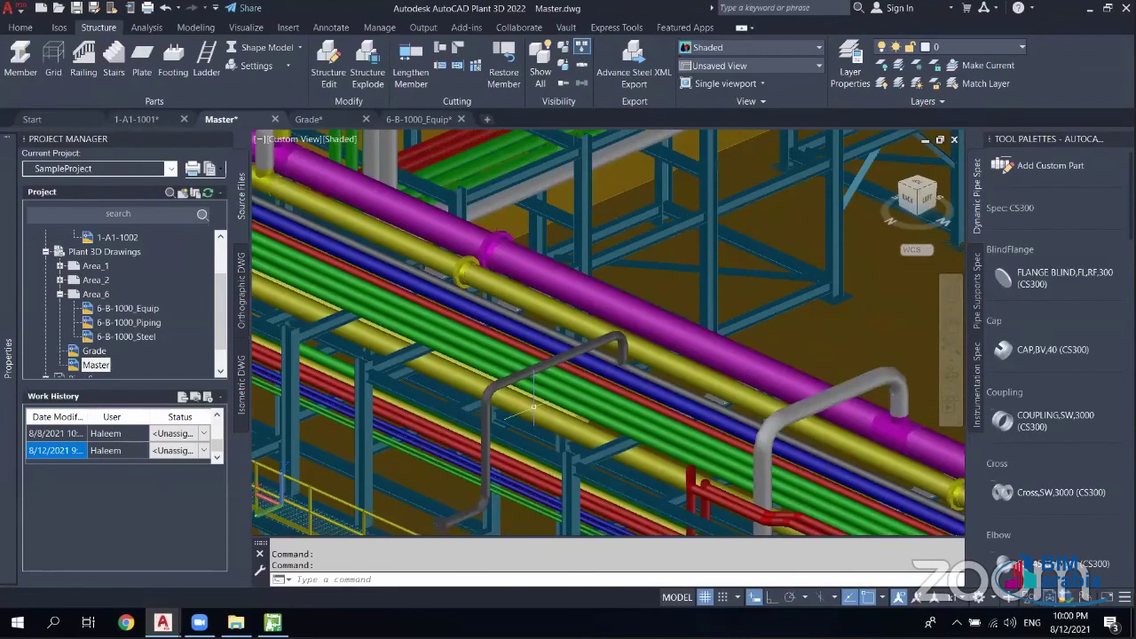
{"action": "middle_click_drag", "start_coordinate": [521, 291], "coordinate": [639, 340]}
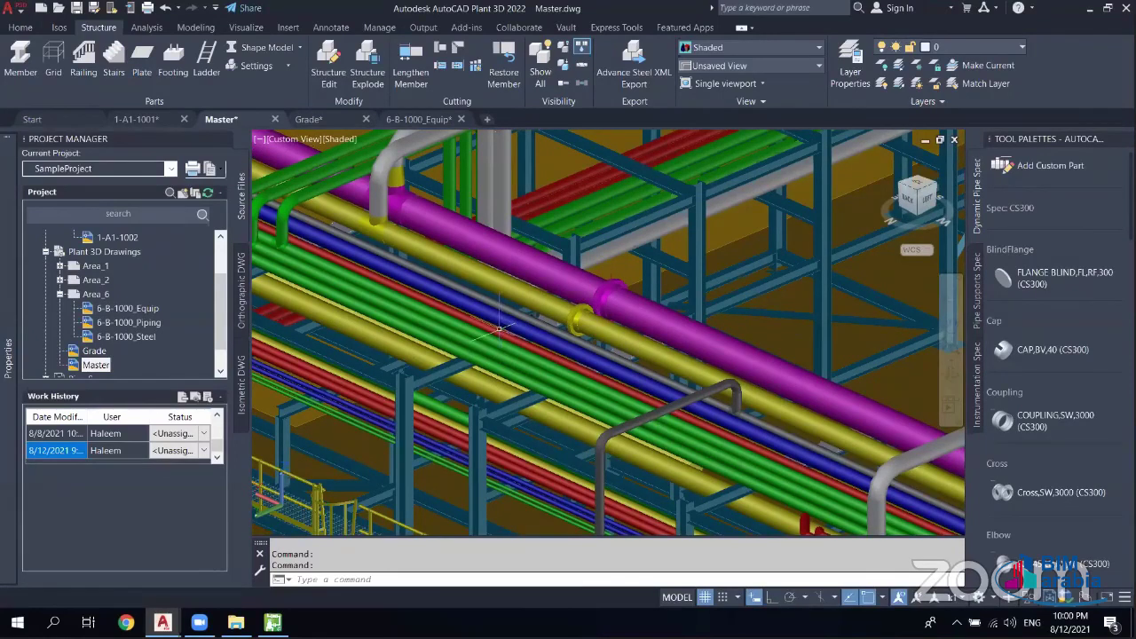
{"action": "scroll", "coordinate": [500, 329], "scroll_direction": "down", "scroll_amount": 5}
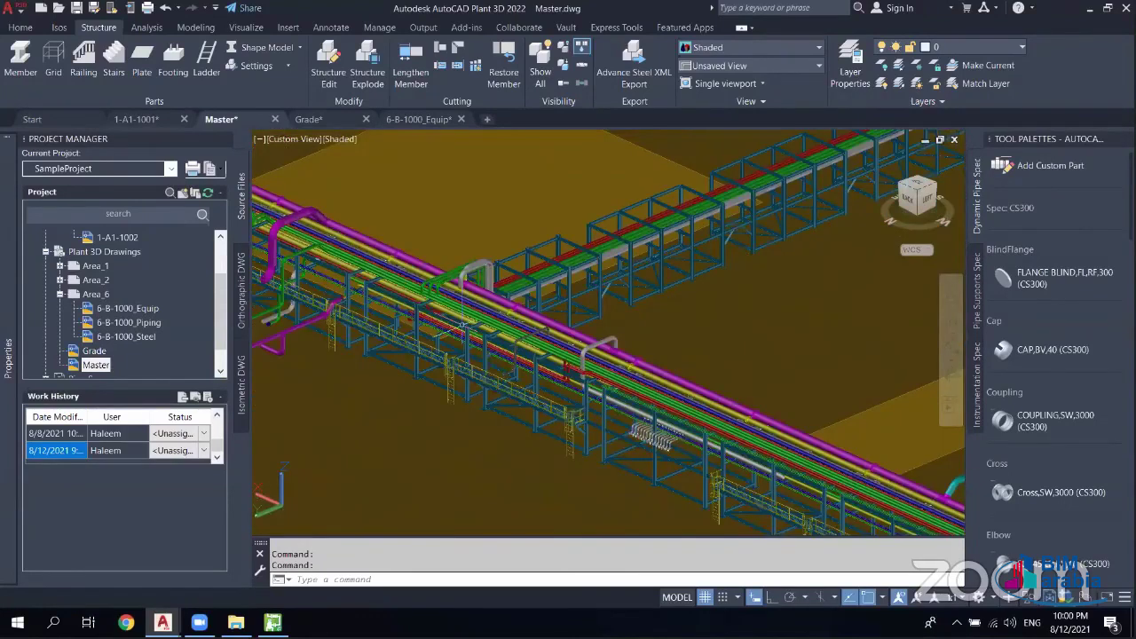
{"action": "scroll", "coordinate": [463, 323], "scroll_direction": "up", "scroll_amount": 4}
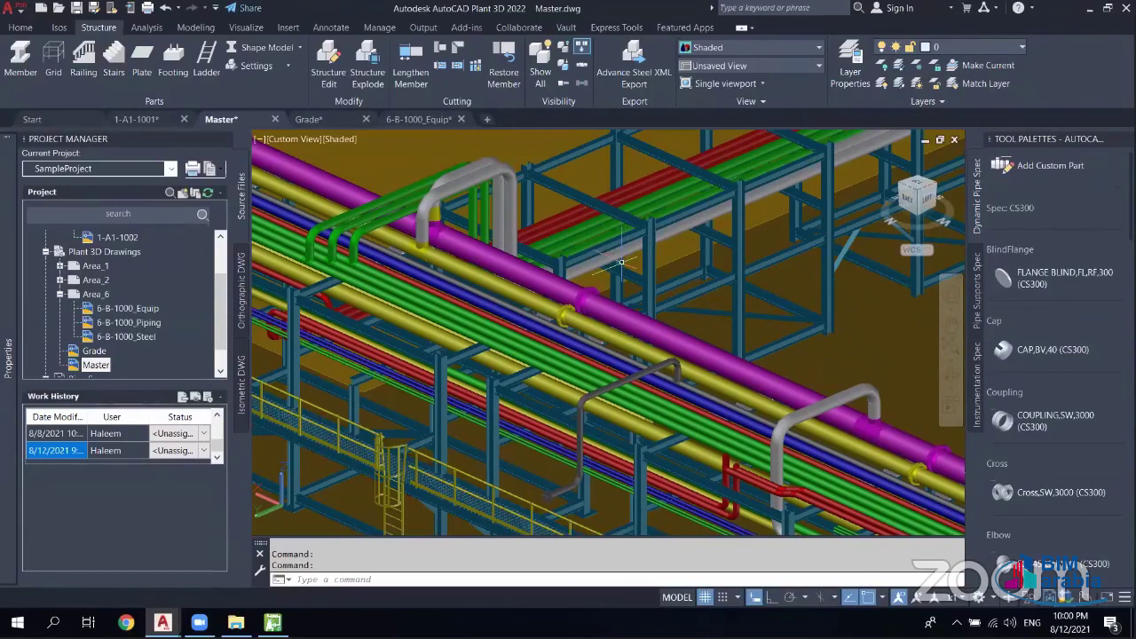
{"action": "scroll", "coordinate": [621, 263], "scroll_direction": "up", "scroll_amount": 5}
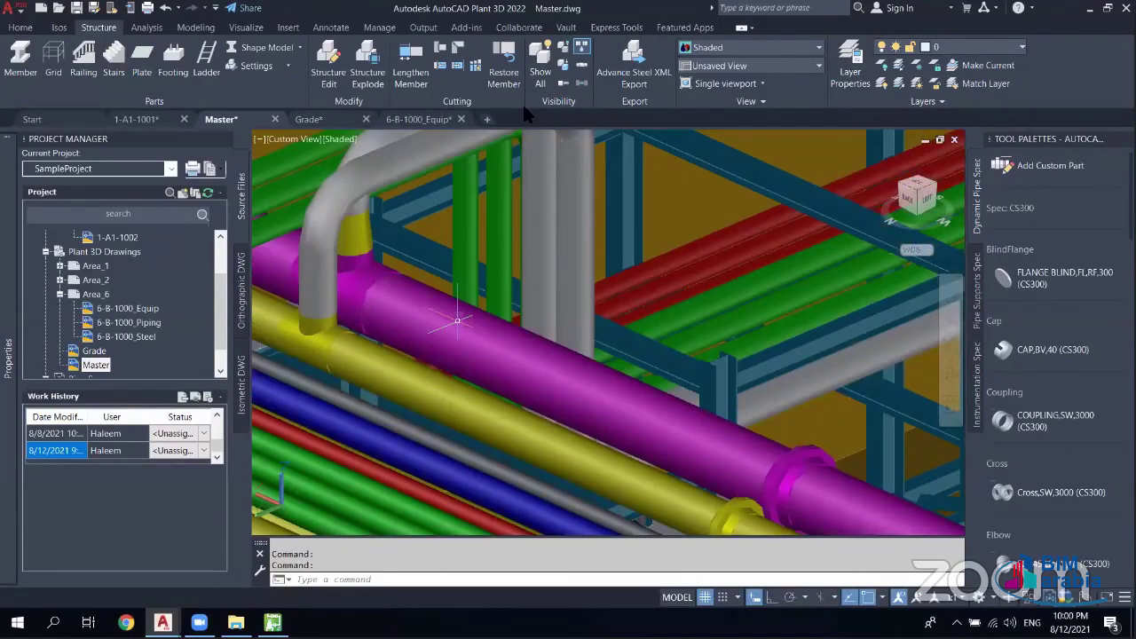
{"action": "scroll", "coordinate": [583, 302], "scroll_direction": "down", "scroll_amount": 5}
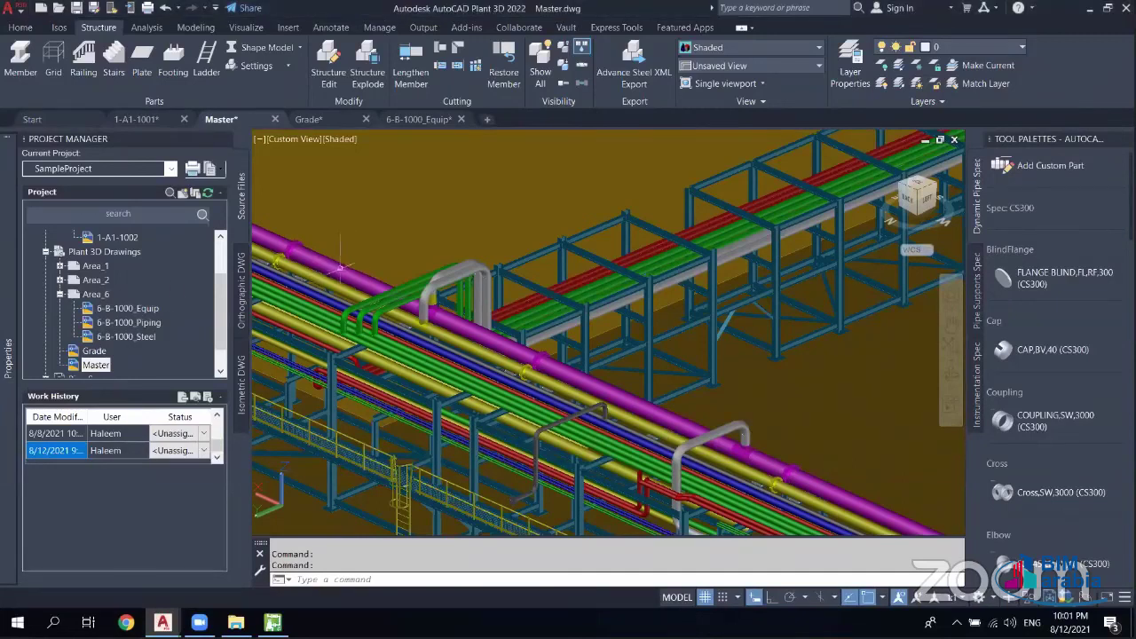
- Select the xref model and make another project current instead of SampleProject
{"action": "left_click", "coordinate": [293, 328]}
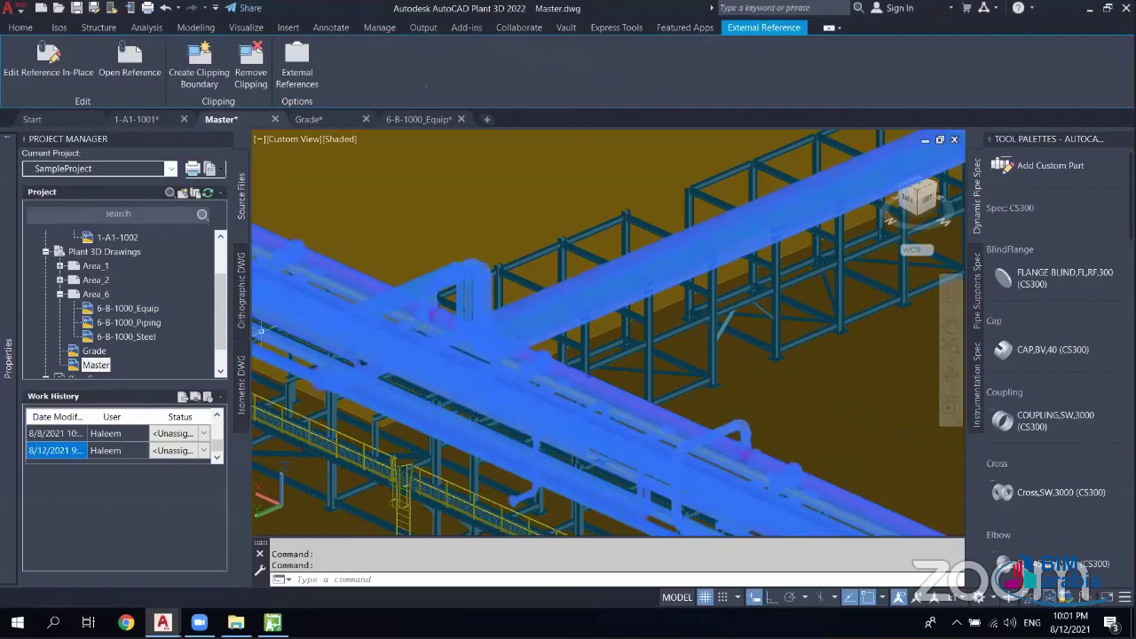
{"action": "left_click", "coordinate": [171, 168]}
{"action": "left_click", "coordinate": [81, 251]}
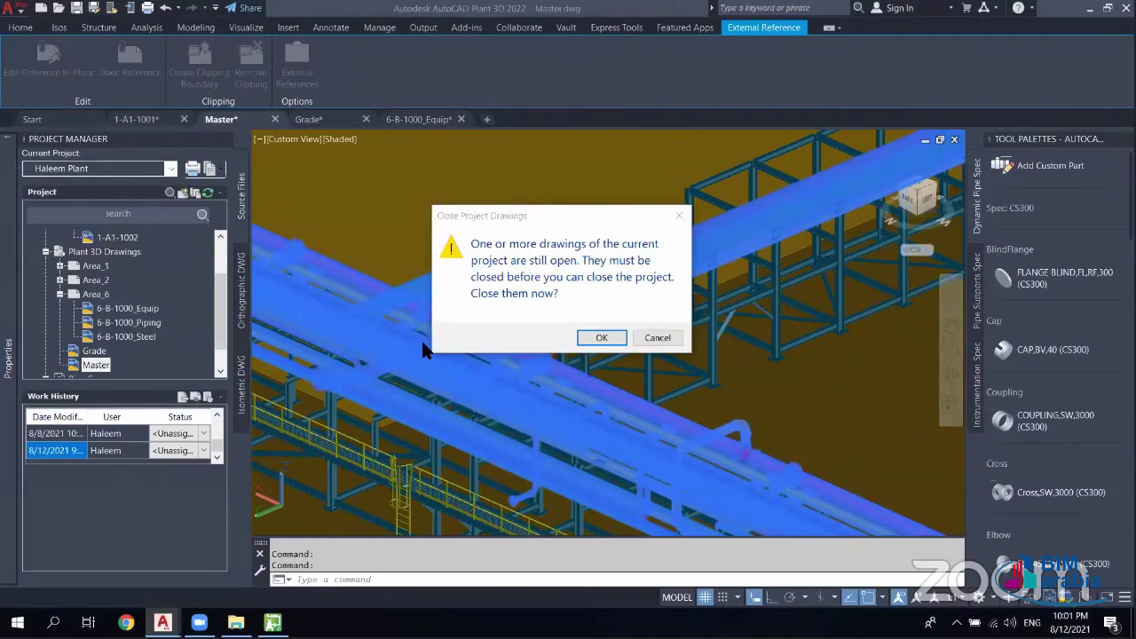
- Confirm closing, discarding changes to 1-A1-1001, Master, Grade and 6-B-1000_Equip
{"action": "left_click", "coordinate": [602, 337]}
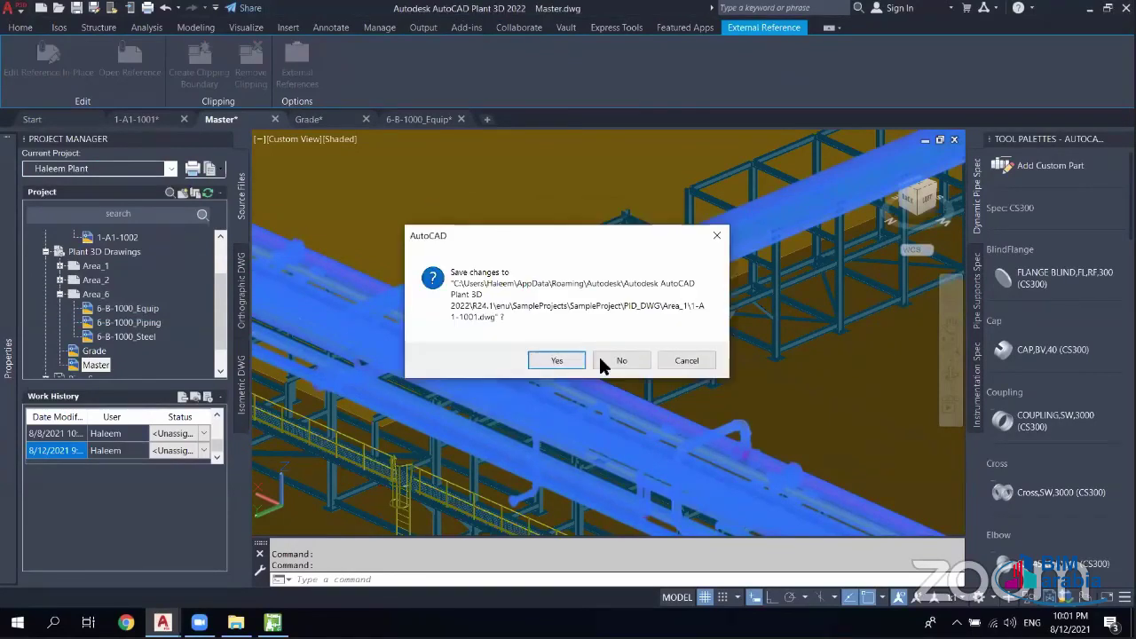
{"action": "key", "text": "Return"}
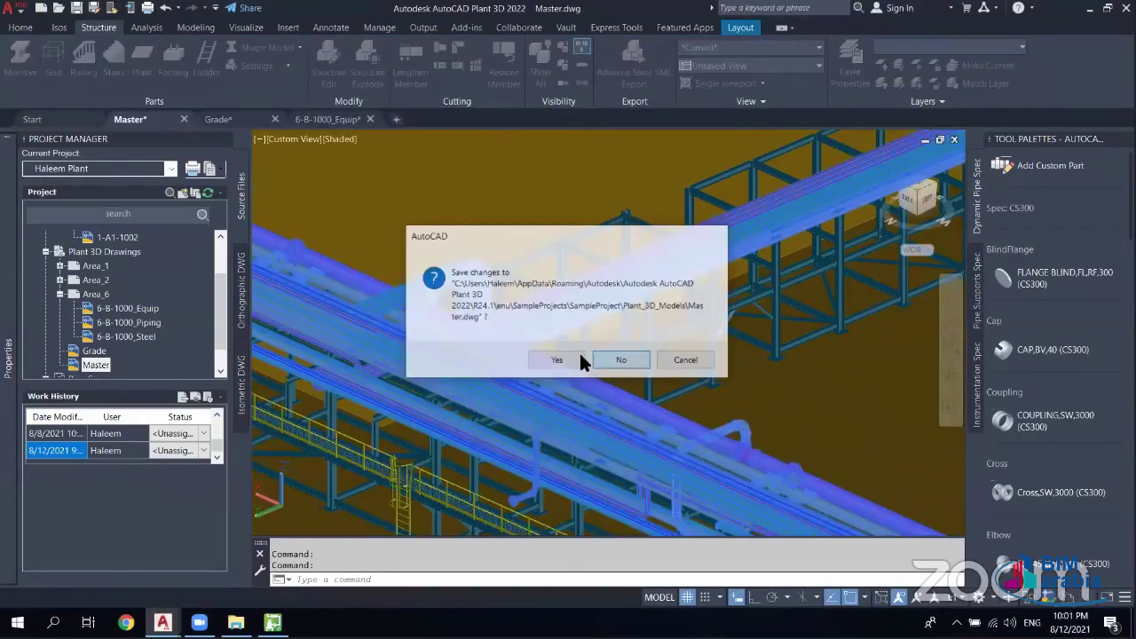
{"action": "left_click", "coordinate": [578, 352]}
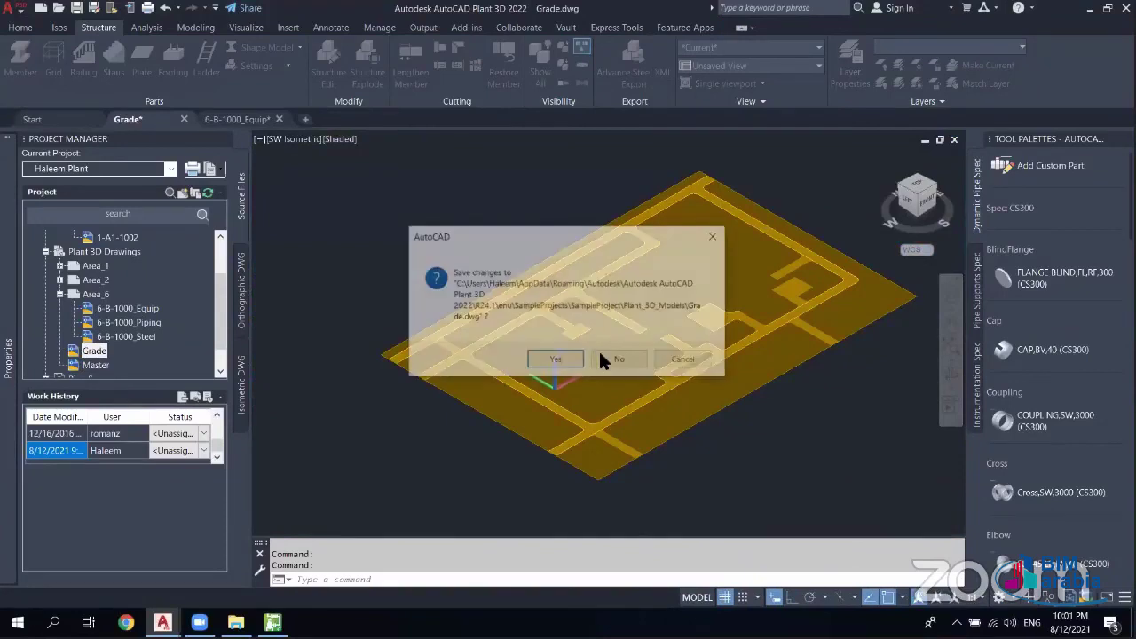
{"action": "left_click", "coordinate": [598, 354]}
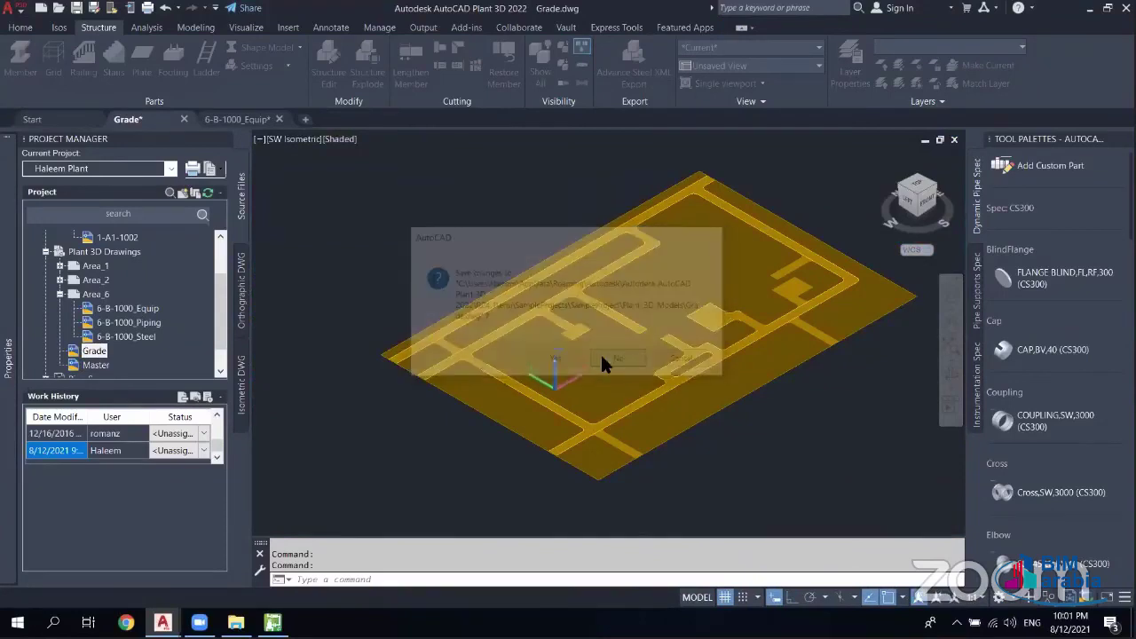
{"action": "left_click", "coordinate": [601, 357]}
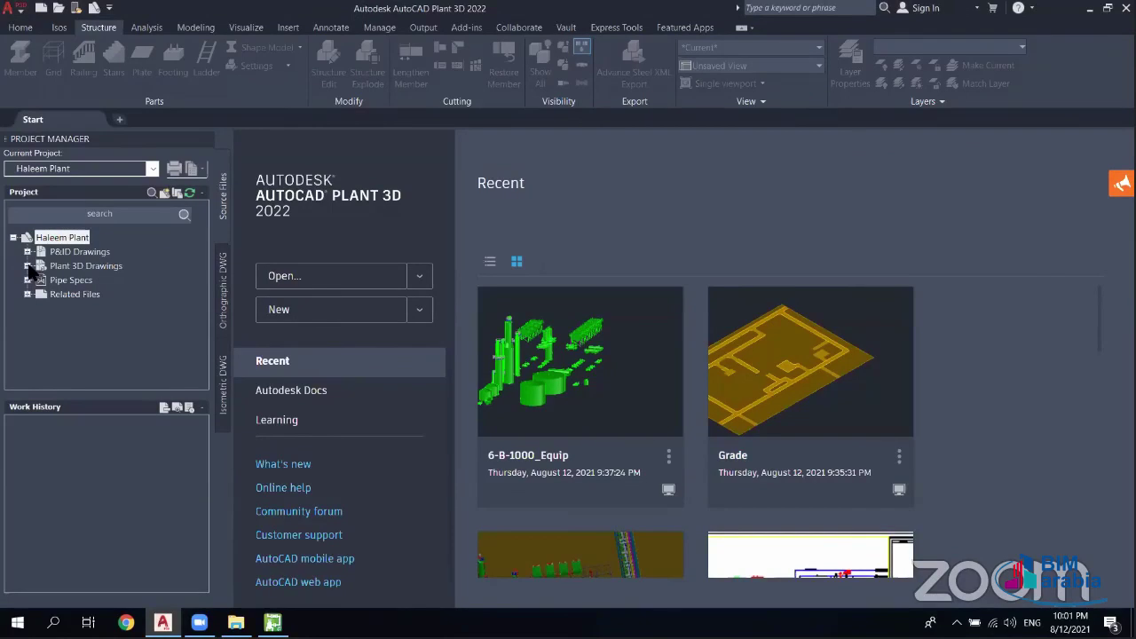
- Expand Plant 3D Drawings, open drawing 100, and exit pan mode with Esc
{"action": "left_click", "coordinate": [28, 265]}
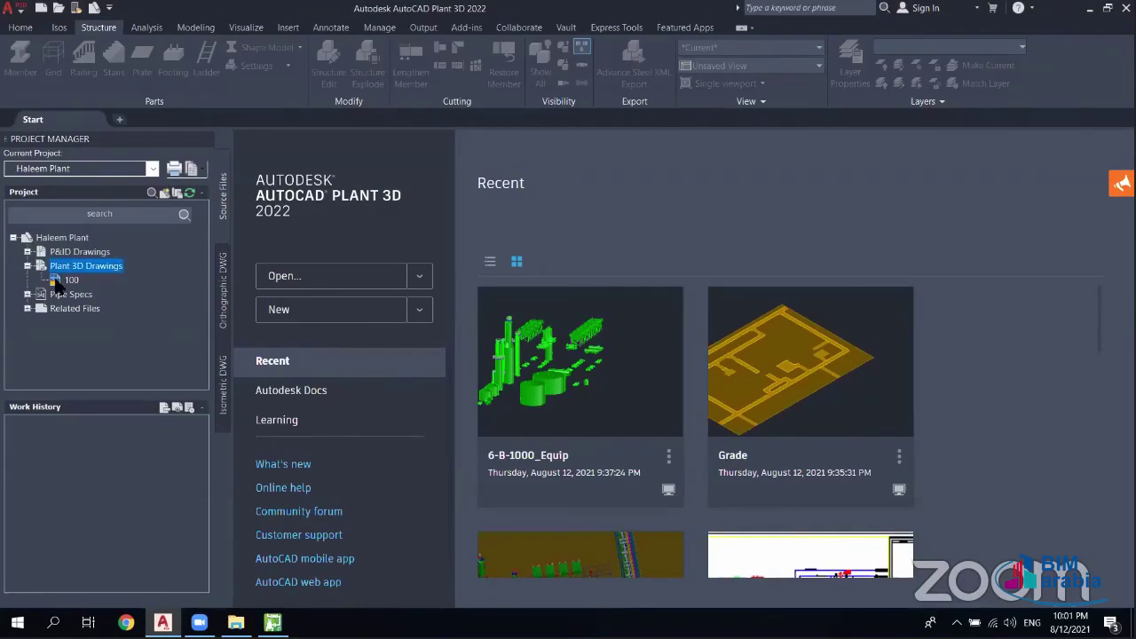
{"action": "left_click", "coordinate": [55, 280]}
{"action": "double_click", "coordinate": [59, 280]}
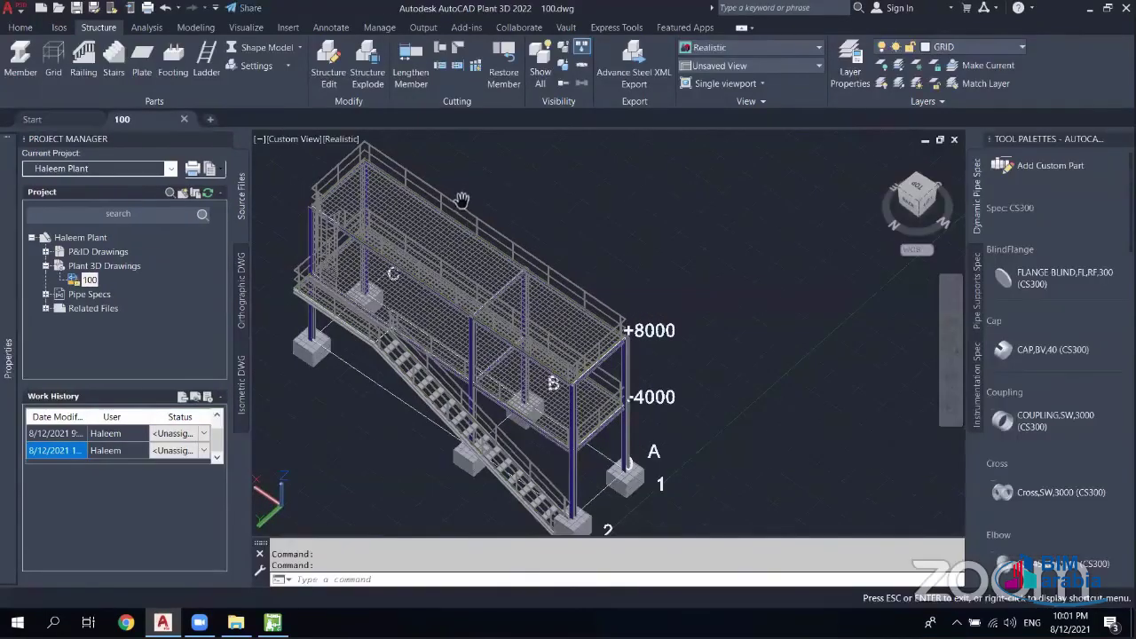
{"action": "right_click", "coordinate": [497, 204]}
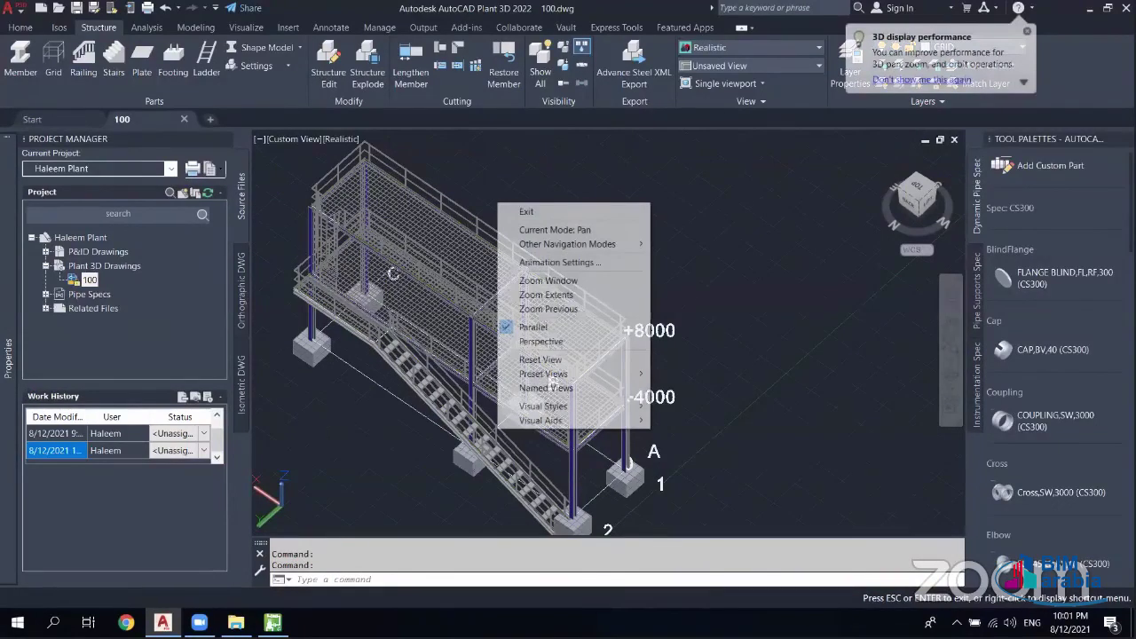
{"action": "key", "text": "Escape"}
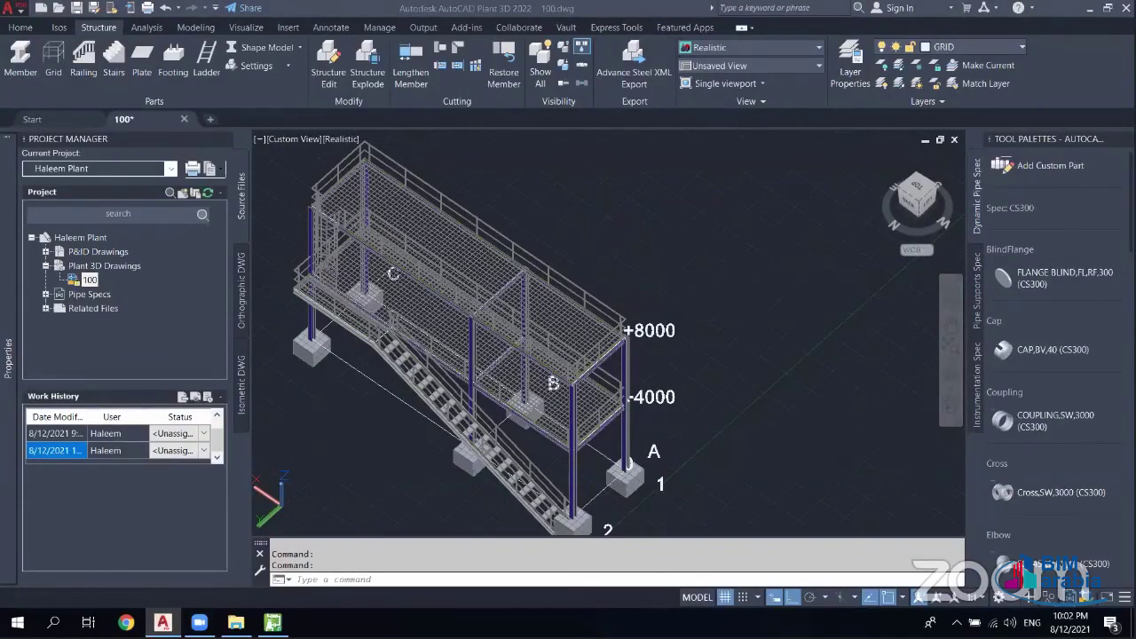
- Open Save As for drawing 100, review the file types keeping AutoCAD 2018 Drawing, then cancel
{"action": "left_click", "coordinate": [22, 29]}
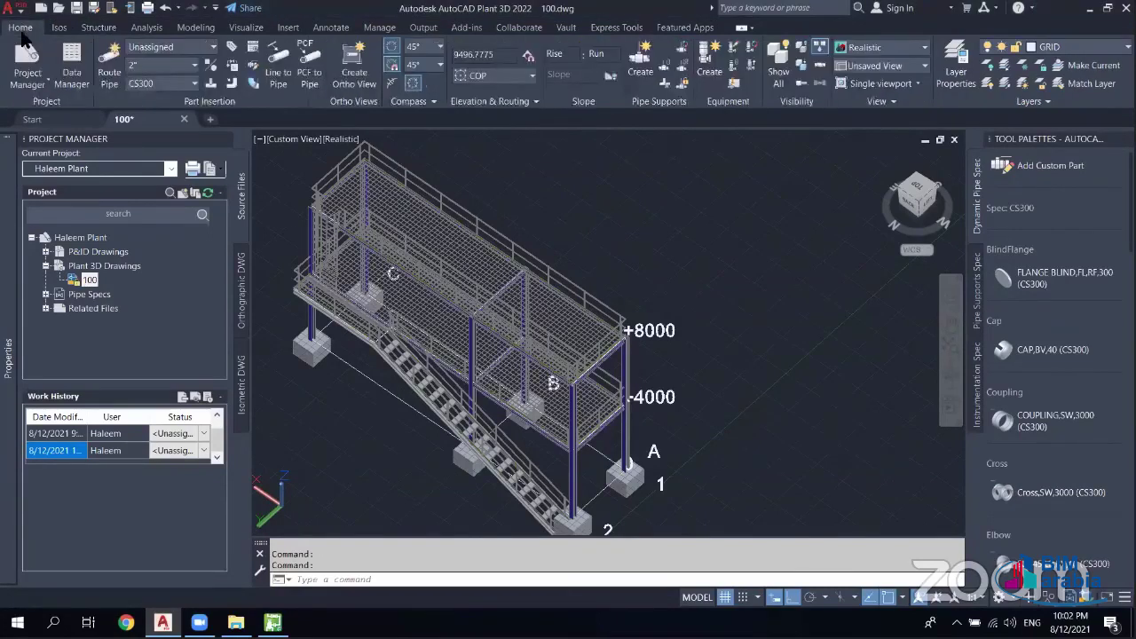
{"action": "left_click", "coordinate": [24, 8]}
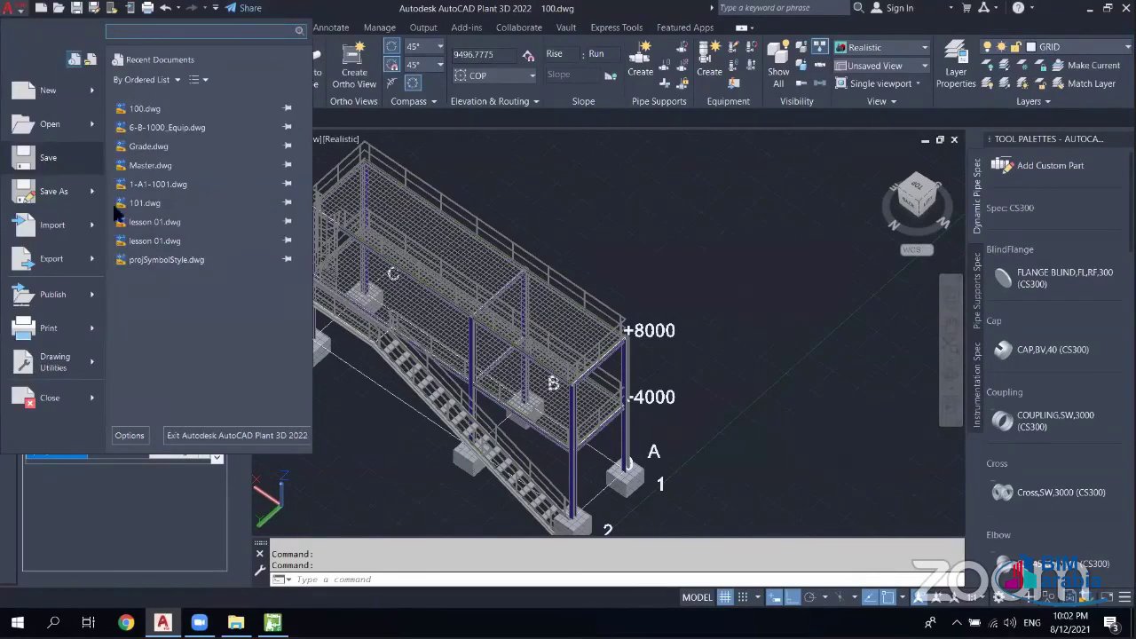
{"action": "key", "text": "ctrl+shift+s"}
{"action": "left_click", "coordinate": [401, 436]}
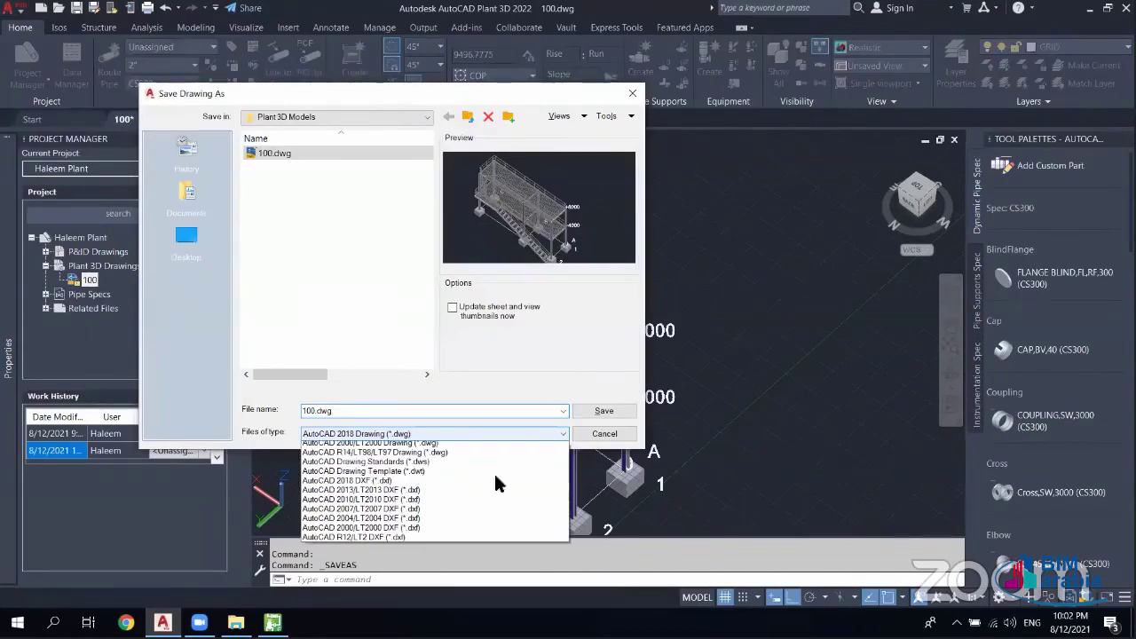
{"action": "scroll", "coordinate": [626, 438], "scroll_direction": "up", "scroll_amount": 2}
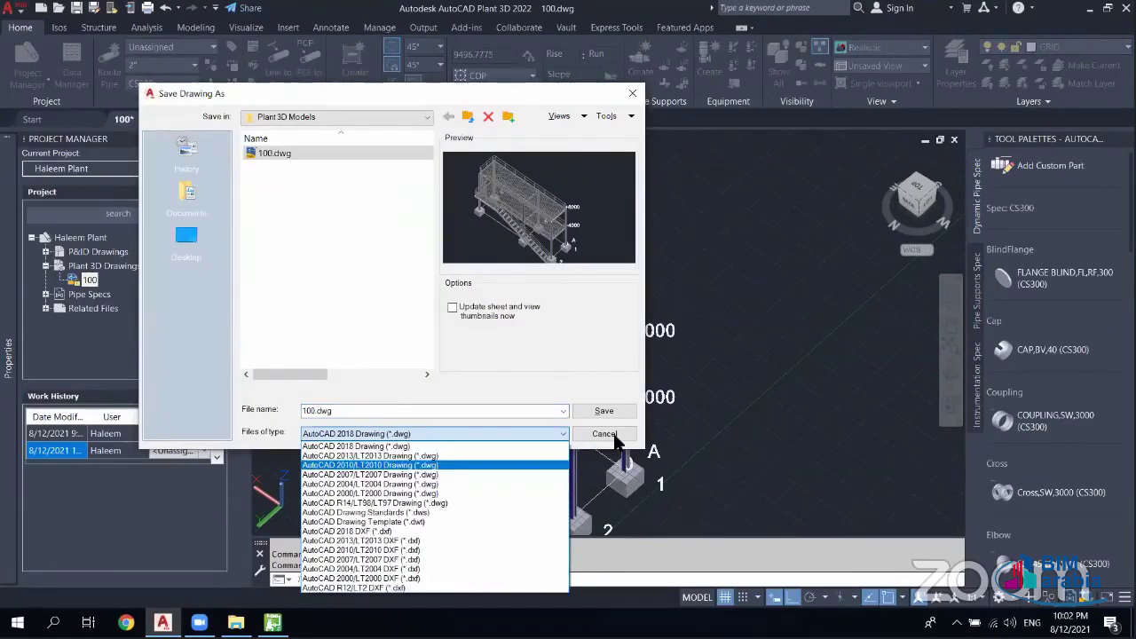
{"action": "left_click", "coordinate": [615, 436]}
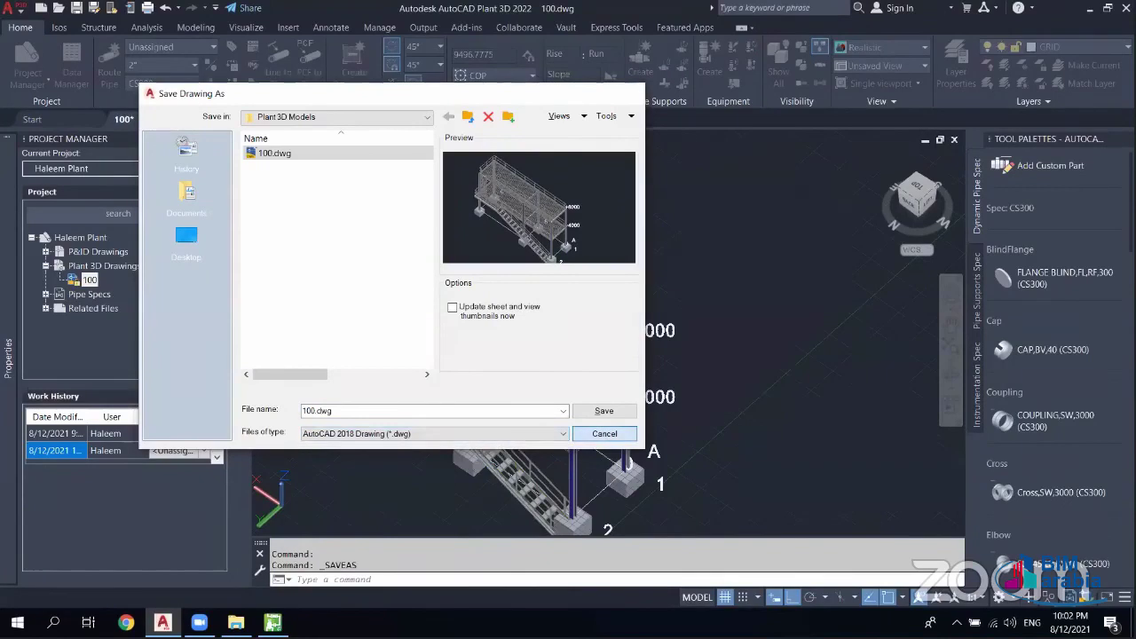
{"action": "left_click", "coordinate": [612, 434]}
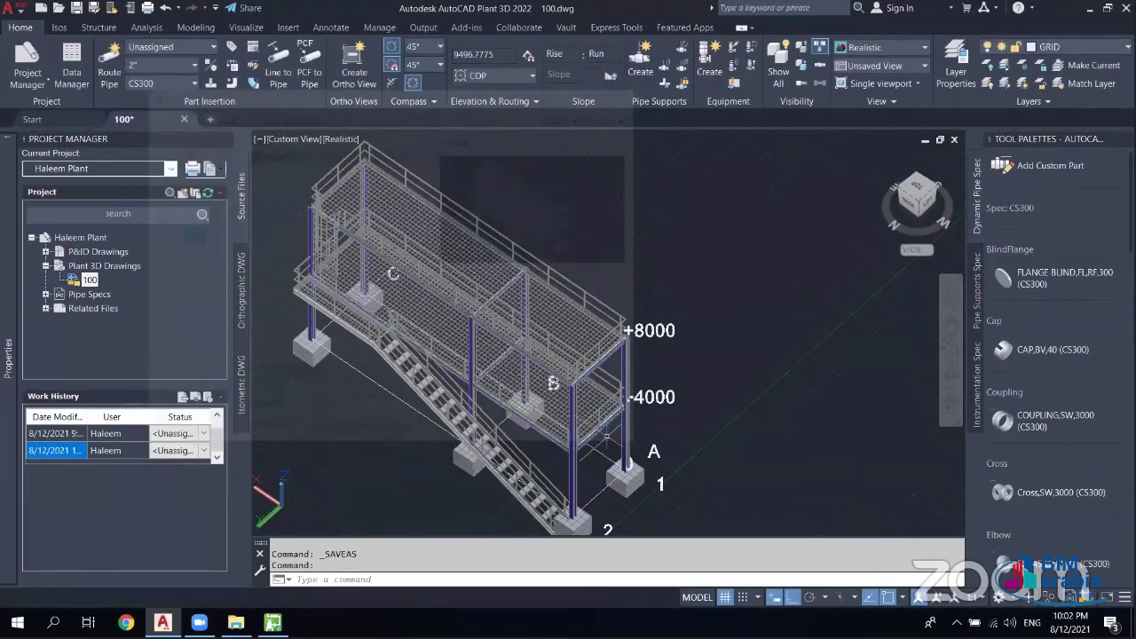
- Zoom the view in onto the platform's +8000 level
{"action": "scroll", "coordinate": [374, 330], "scroll_direction": "down", "scroll_amount": 3}
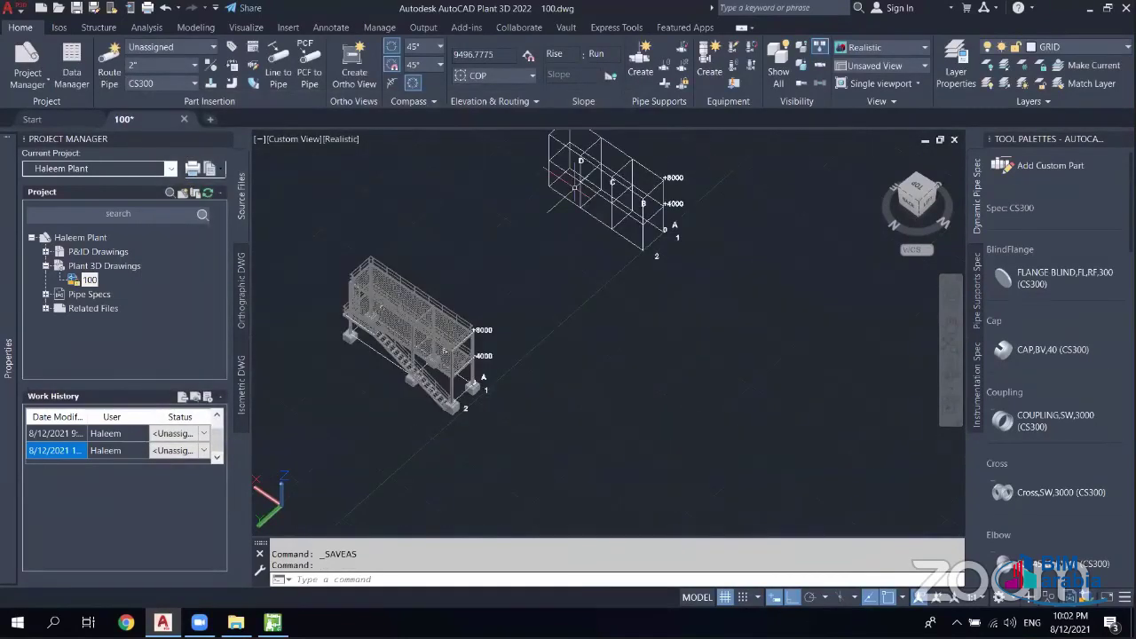
{"action": "scroll", "coordinate": [384, 352], "scroll_direction": "up", "scroll_amount": 4}
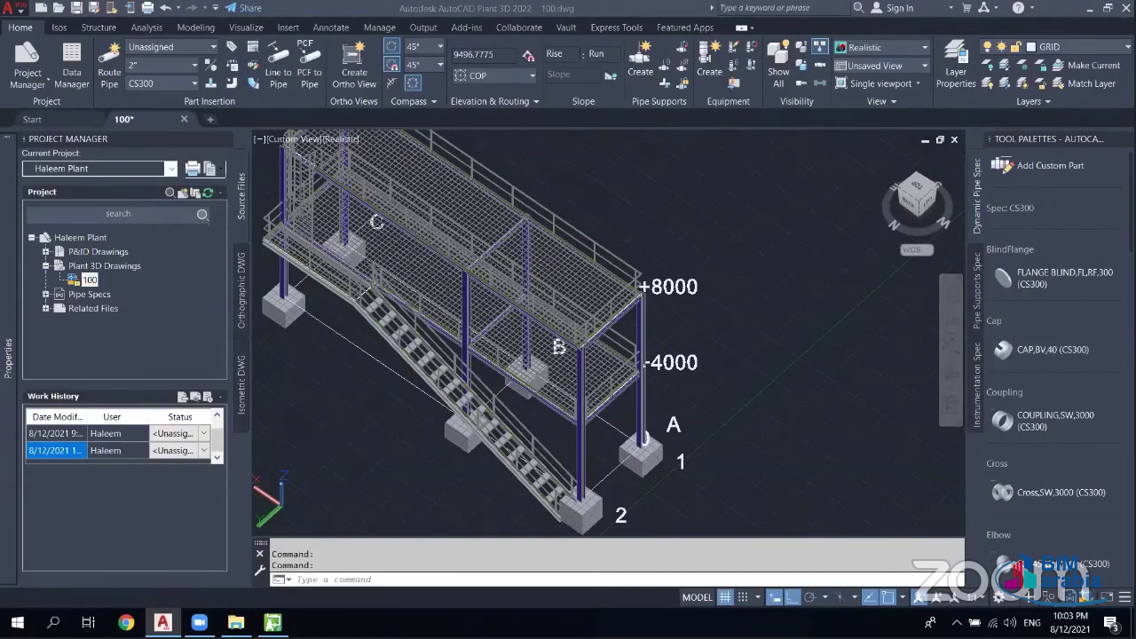
{"action": "scroll", "coordinate": [701, 311], "scroll_direction": "up", "scroll_amount": 2}
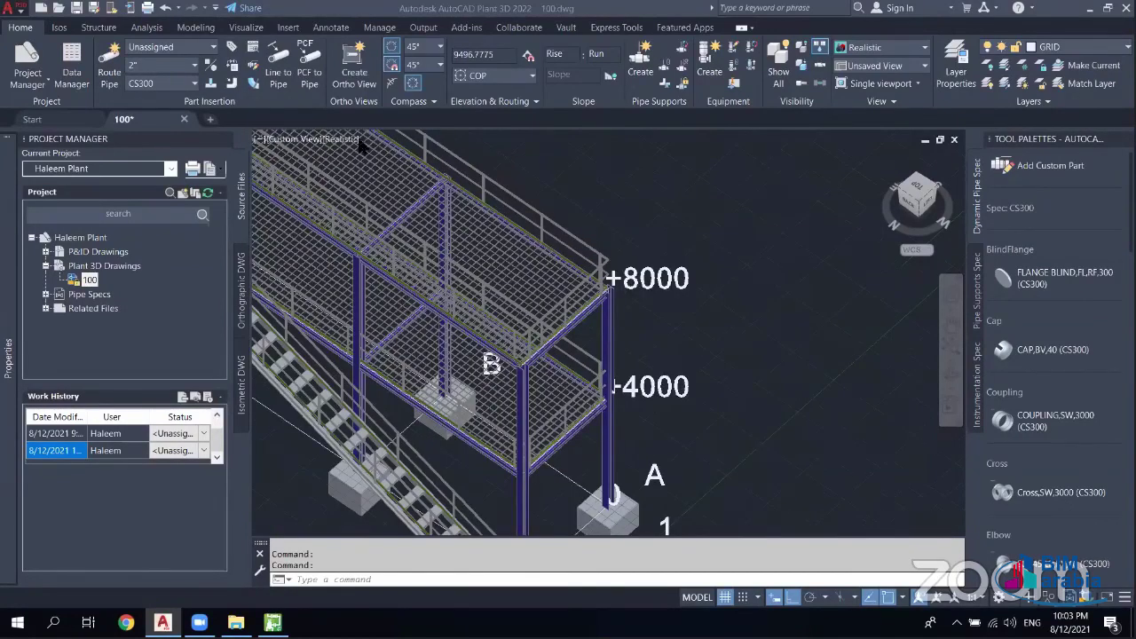
{"action": "scroll", "coordinate": [719, 306], "scroll_direction": "up", "scroll_amount": 2}
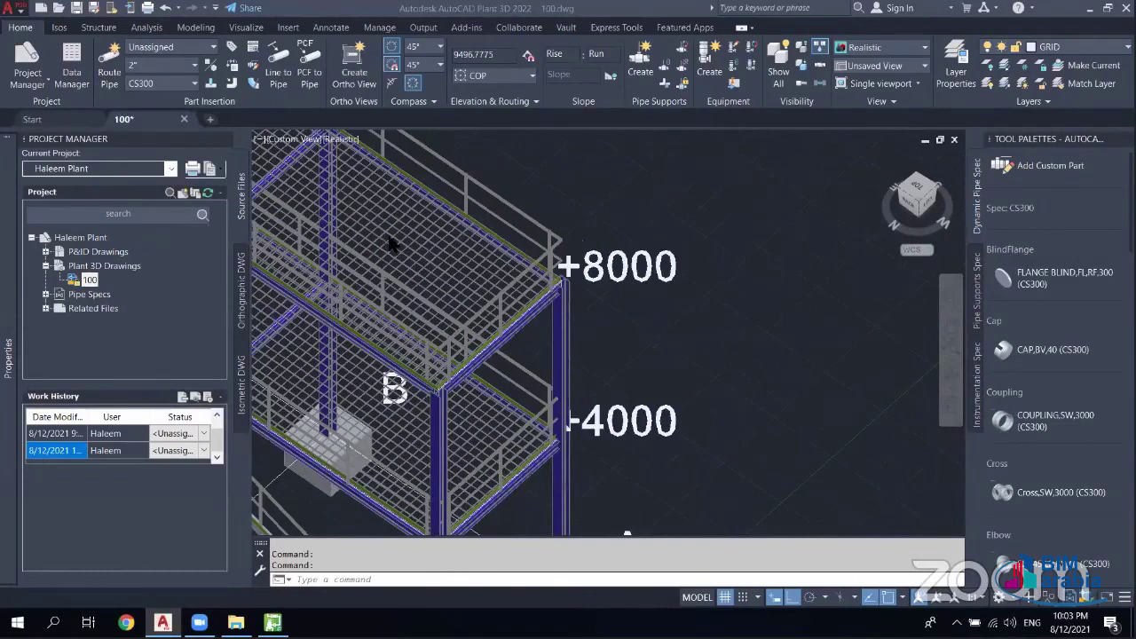
{"action": "scroll", "coordinate": [399, 255], "scroll_direction": "up", "scroll_amount": 2}
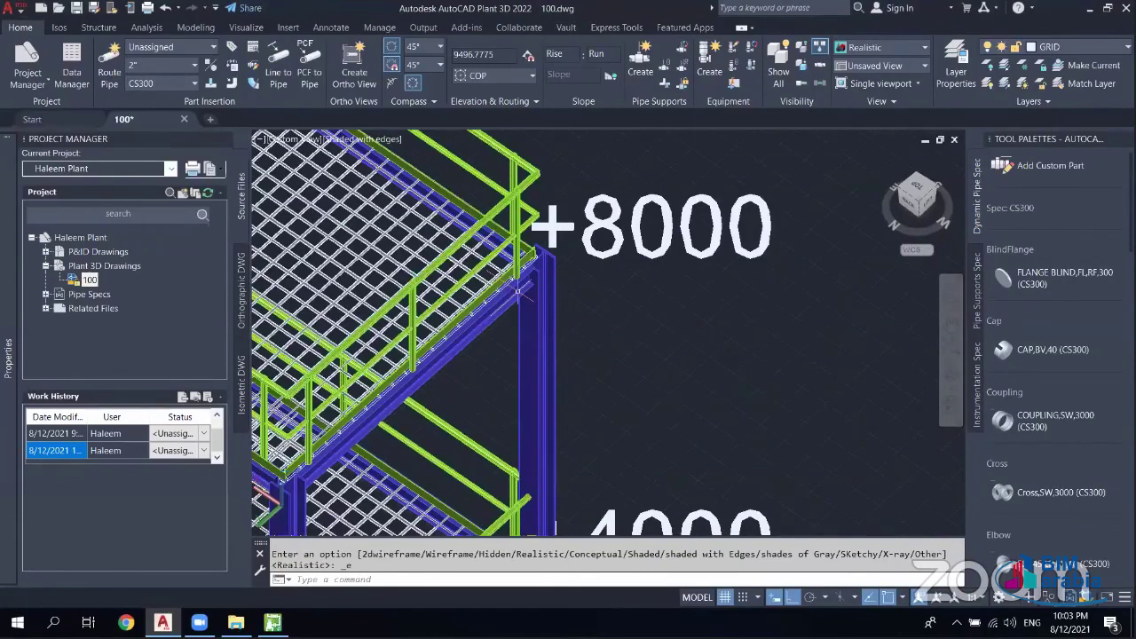
{"action": "scroll", "coordinate": [517, 291], "scroll_direction": "up", "scroll_amount": 1}
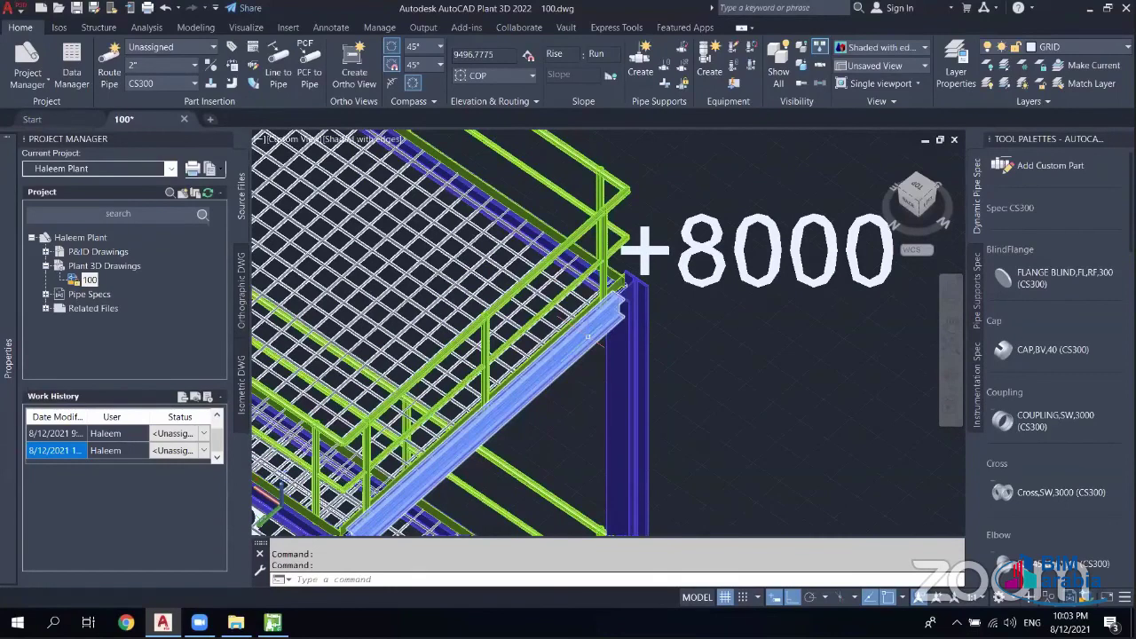
{"action": "middle_click_drag", "start_coordinate": [588, 337], "coordinate": [623, 291]}
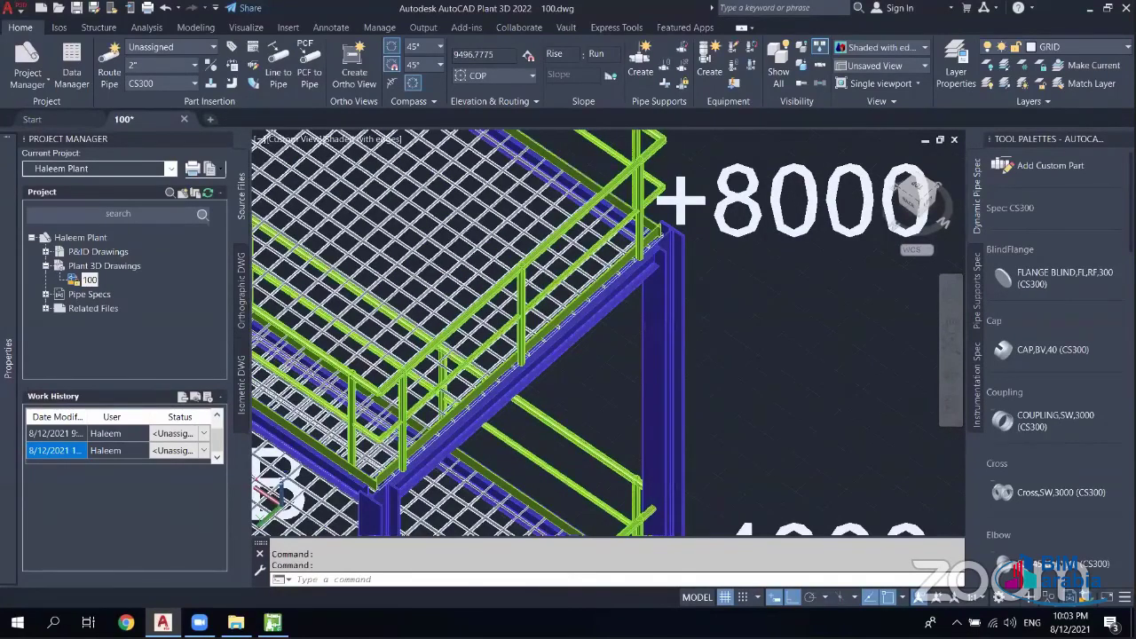
{"action": "middle_click_drag", "start_coordinate": [684, 355], "coordinate": [716, 357], "text": "shift"}
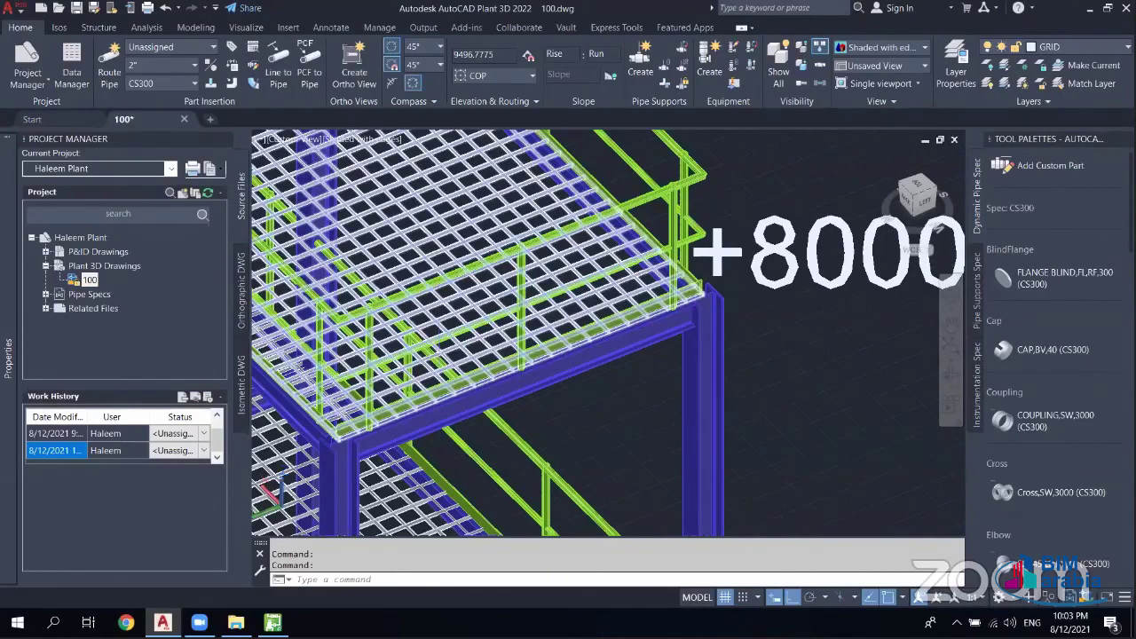
{"action": "middle_click_drag", "start_coordinate": [448, 241], "coordinate": [492, 254], "text": "shift"}
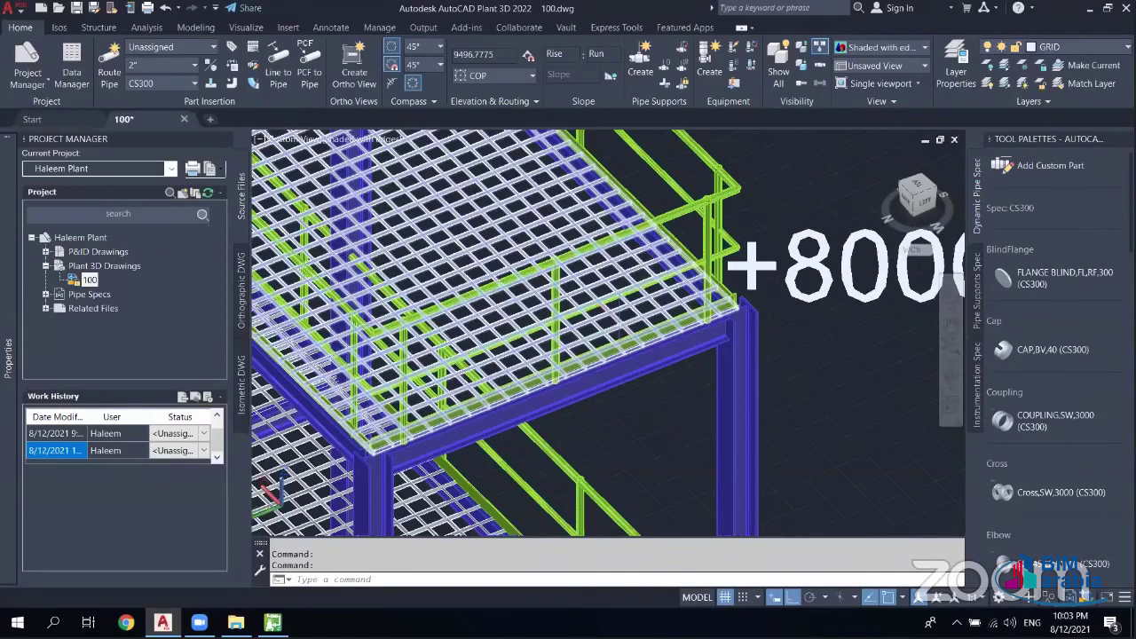
{"action": "middle_click_drag", "start_coordinate": [617, 321], "coordinate": [503, 304], "text": "shift"}
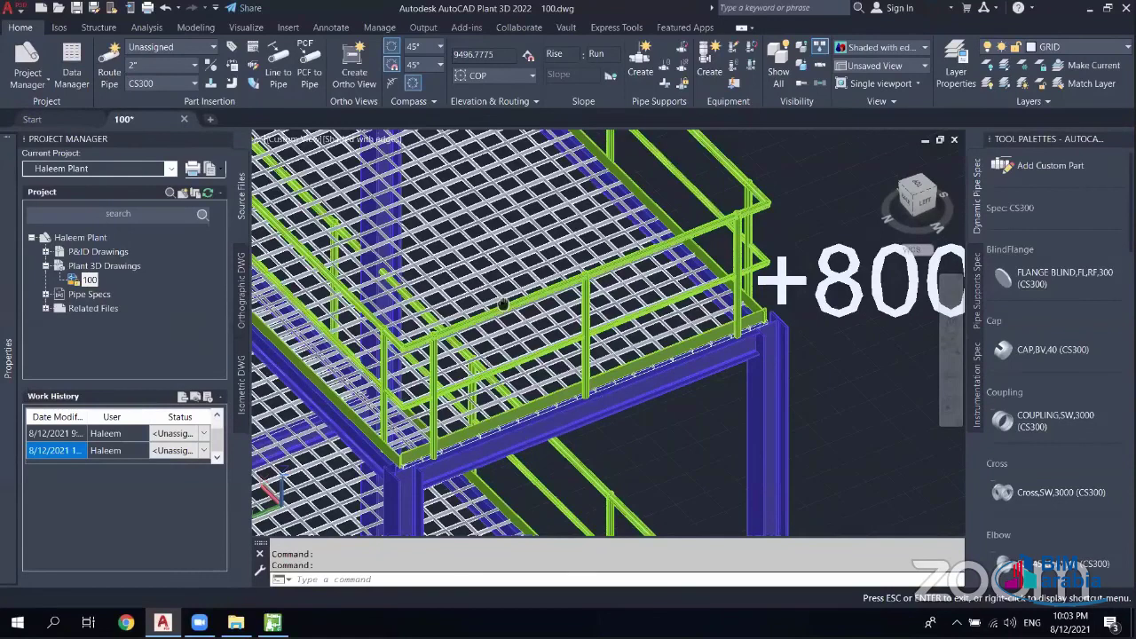
{"action": "middle_click_drag", "start_coordinate": [503, 304], "coordinate": [503, 330], "text": "shift"}
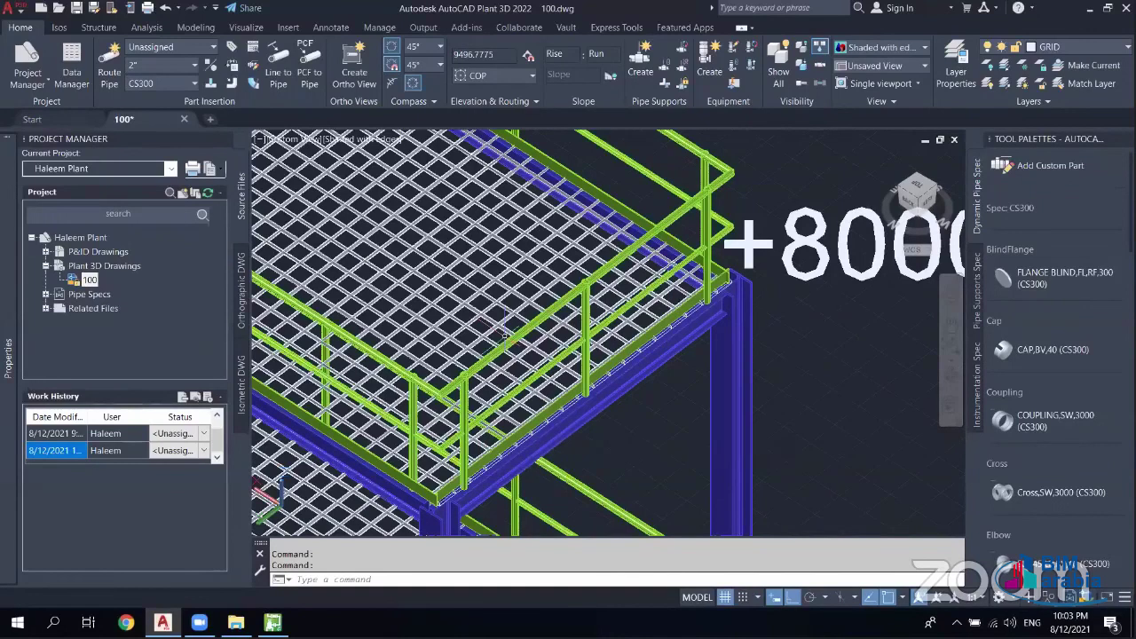
{"action": "left_click", "coordinate": [504, 331]}
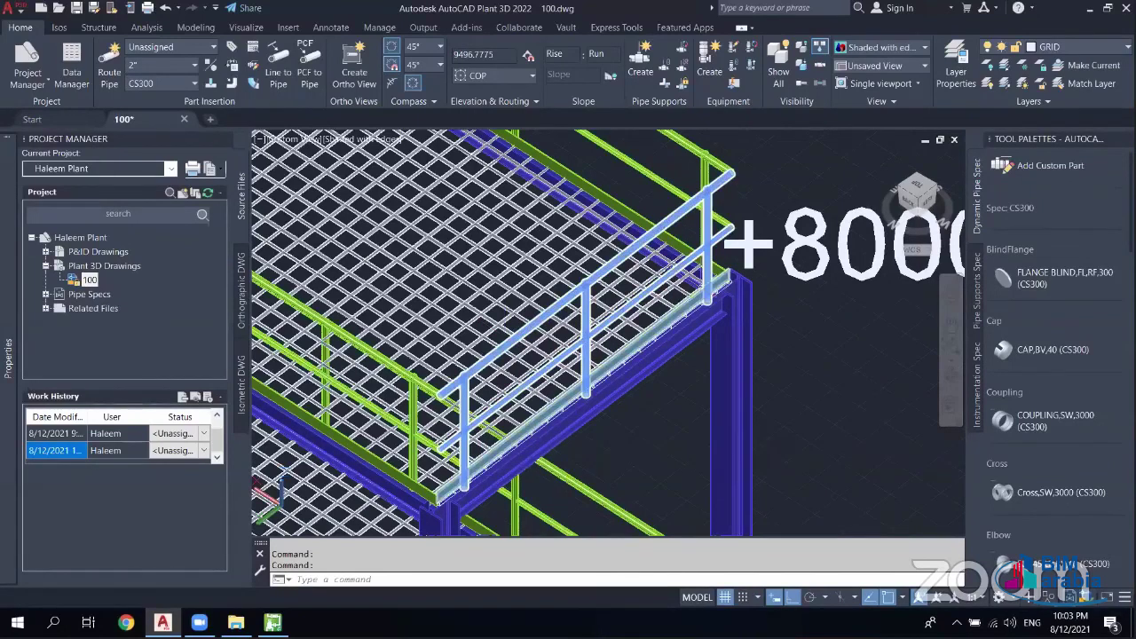
{"action": "scroll", "coordinate": [613, 288], "scroll_direction": "down", "scroll_amount": 4}
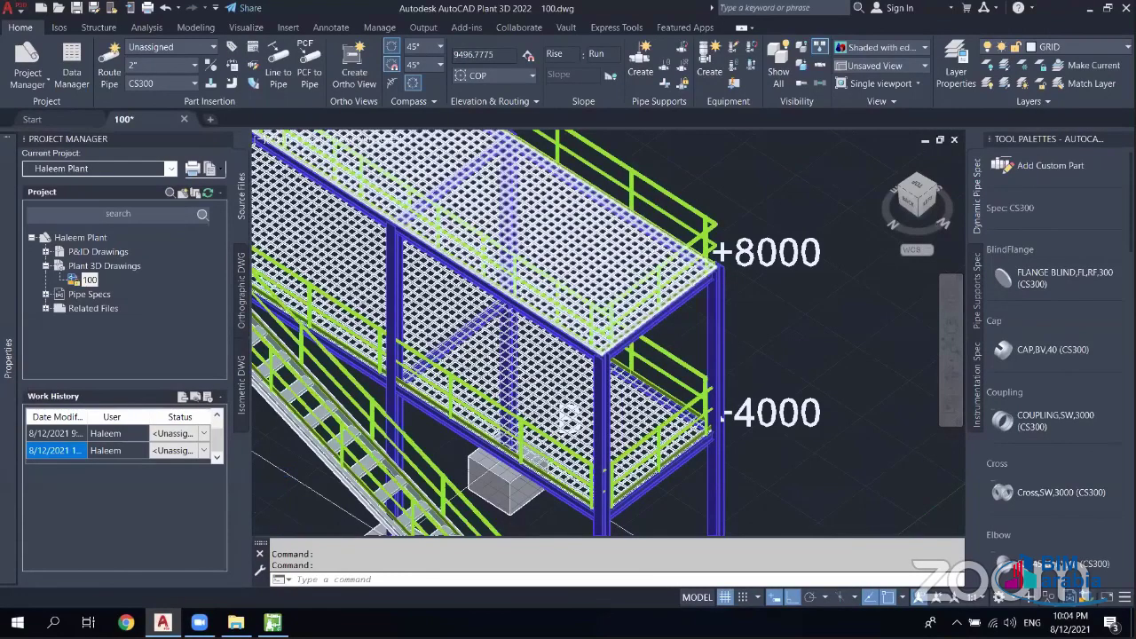
{"action": "scroll", "coordinate": [597, 234], "scroll_direction": "down", "scroll_amount": 2}
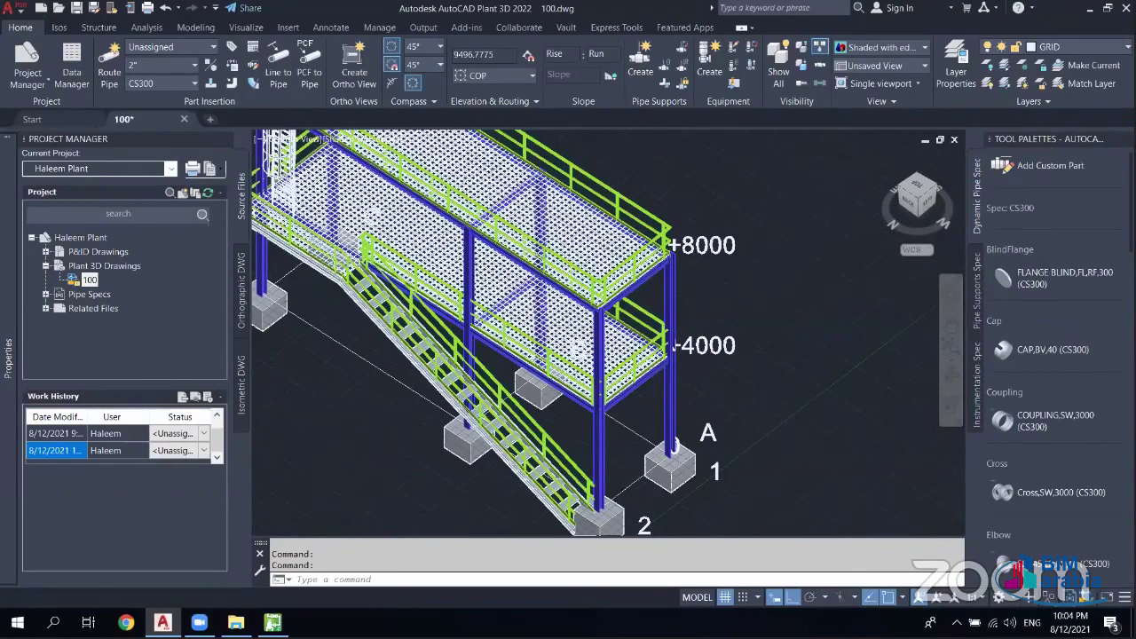